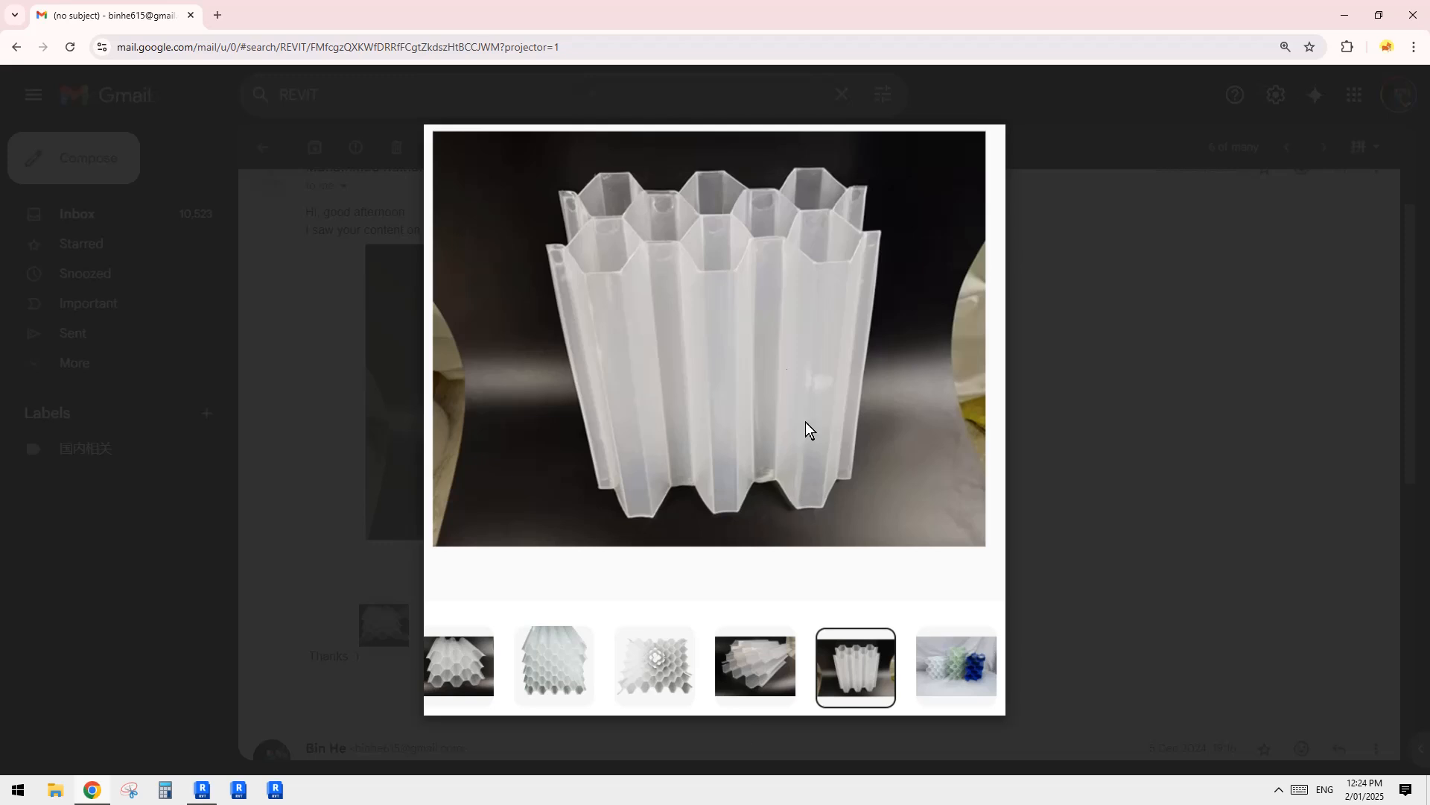
pyautogui.click(202, 790)
pyautogui.click(205, 790)
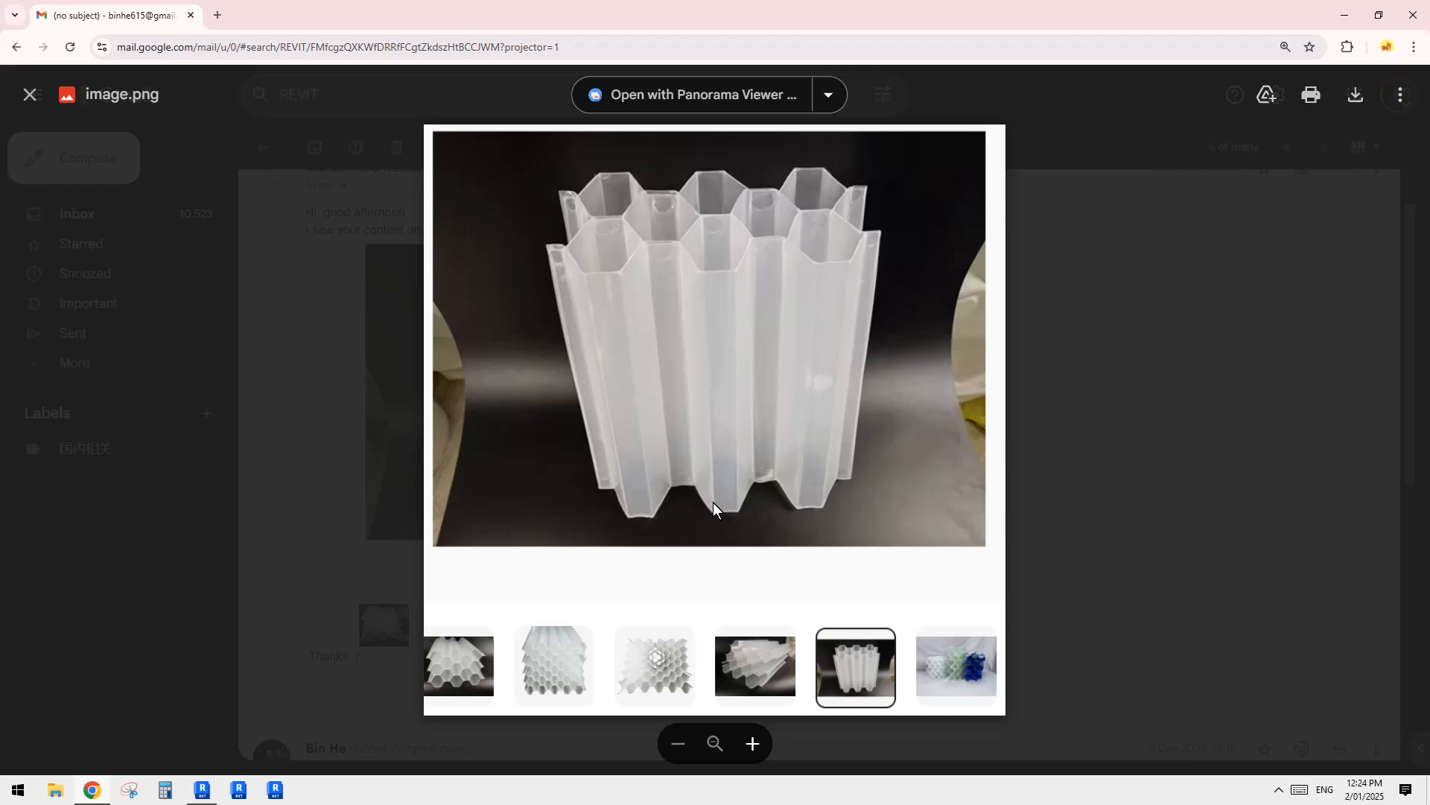
pyautogui.click(202, 789)
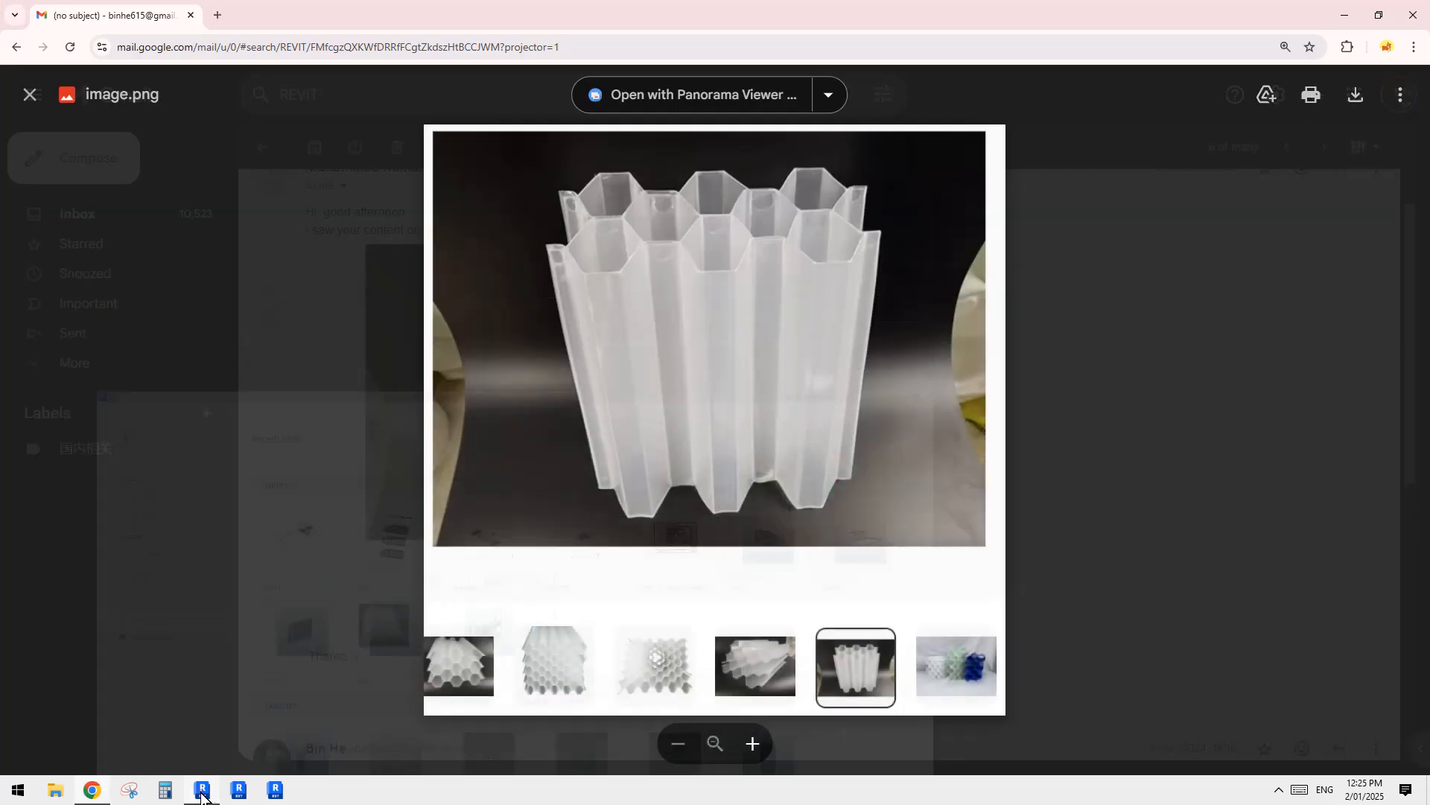
pyautogui.hotkey('alt', 'Tab')
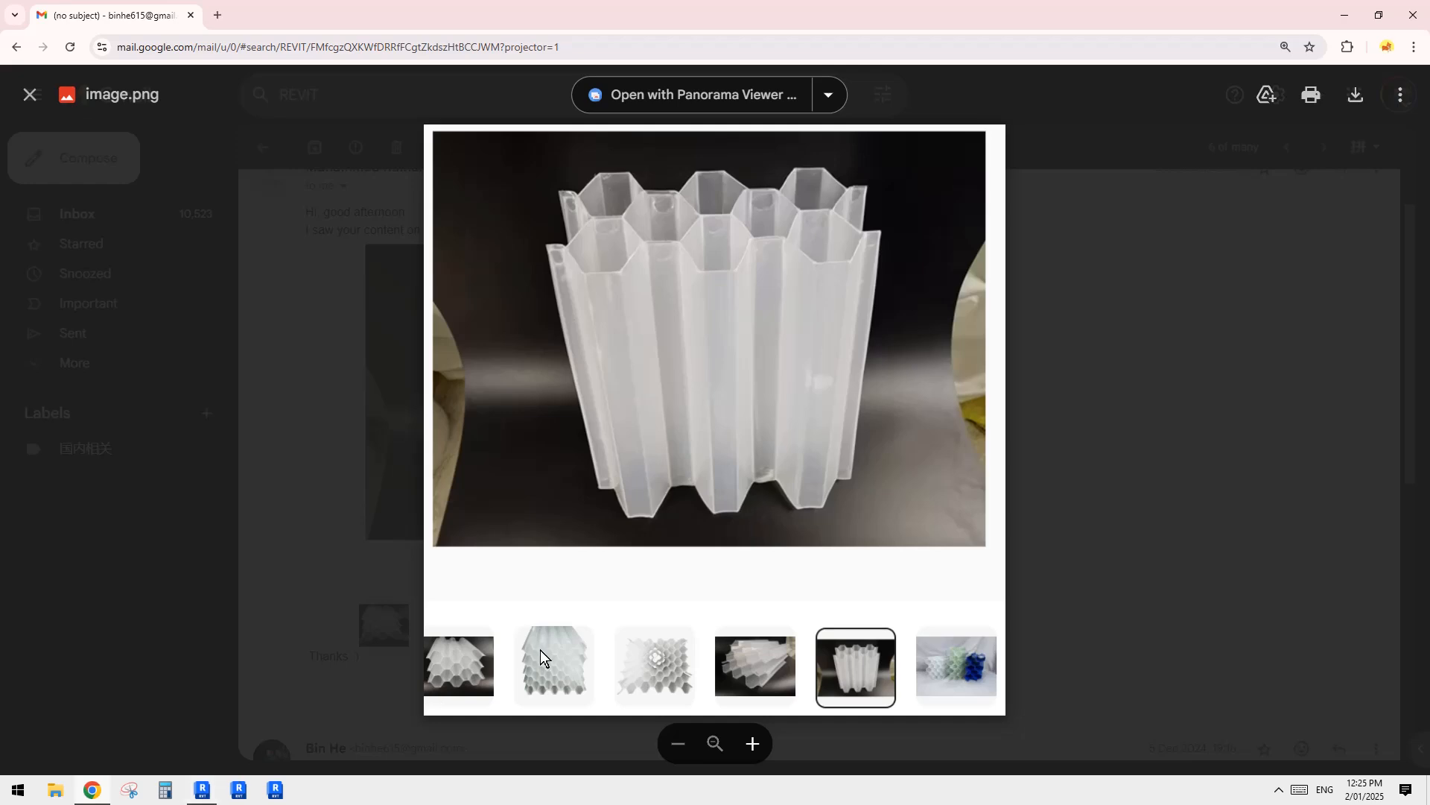
# Step: Switch to Revit and create a new project from the Architectural Template
pyautogui.click(202, 790)
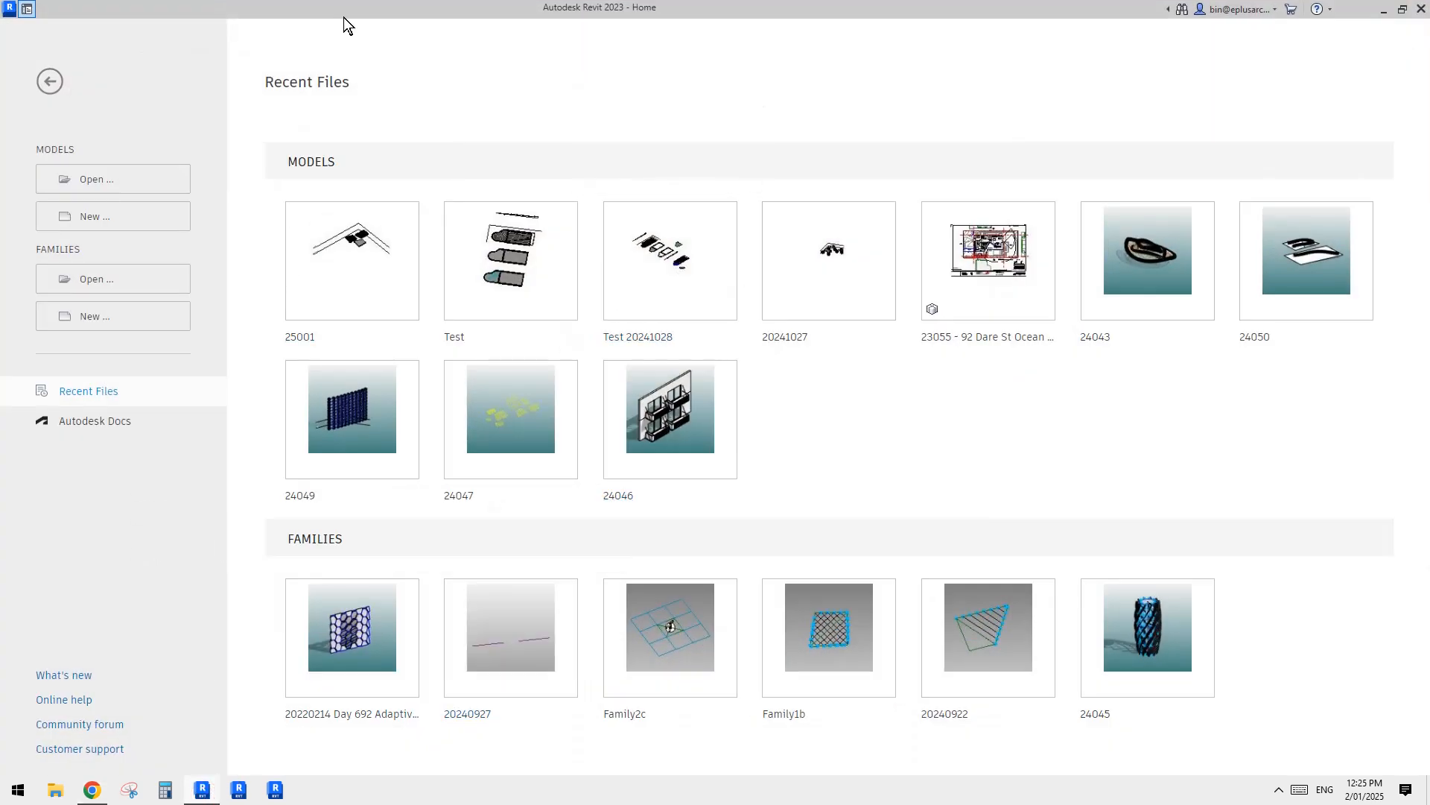
pyautogui.click(102, 213)
pyautogui.click(537, 243)
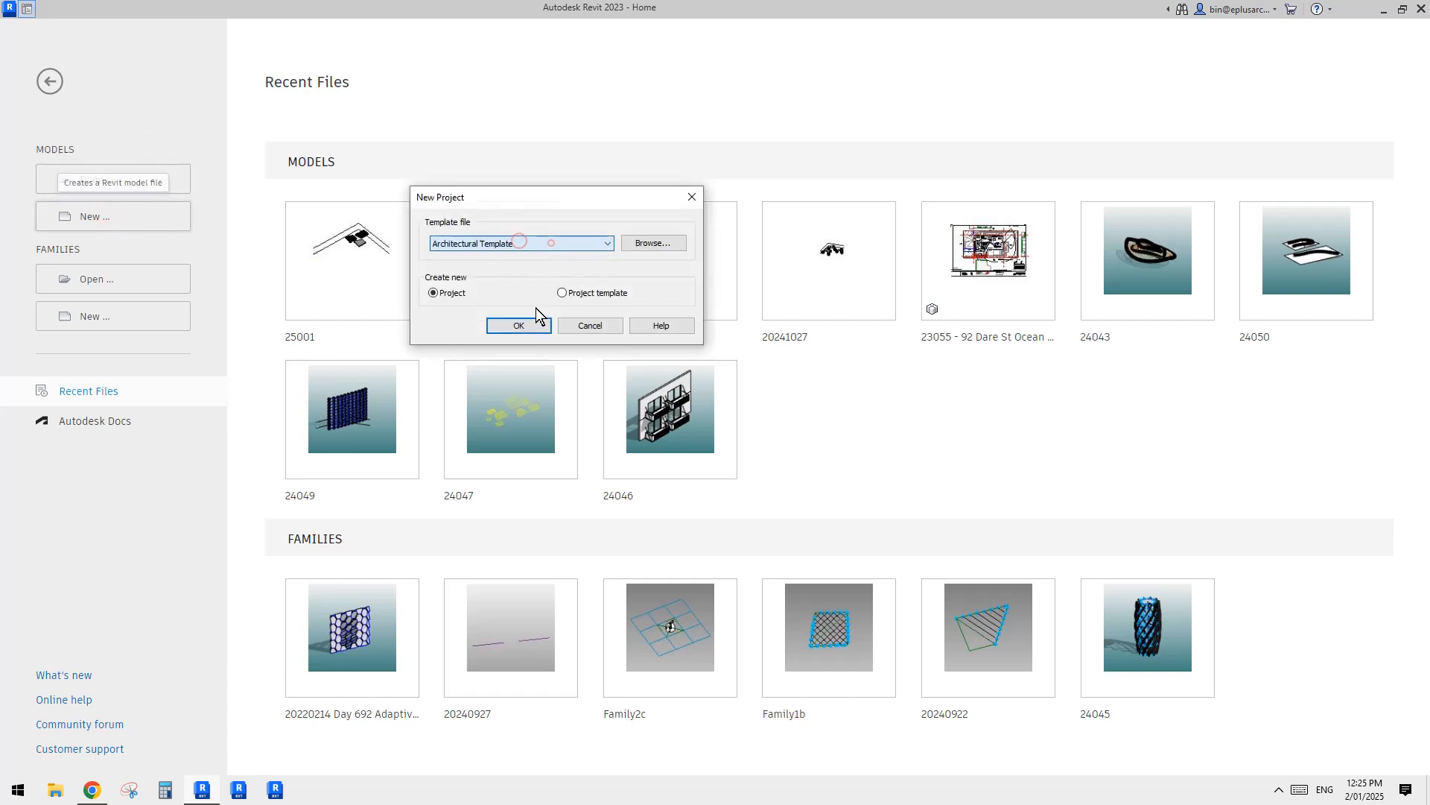
pyautogui.click(521, 326)
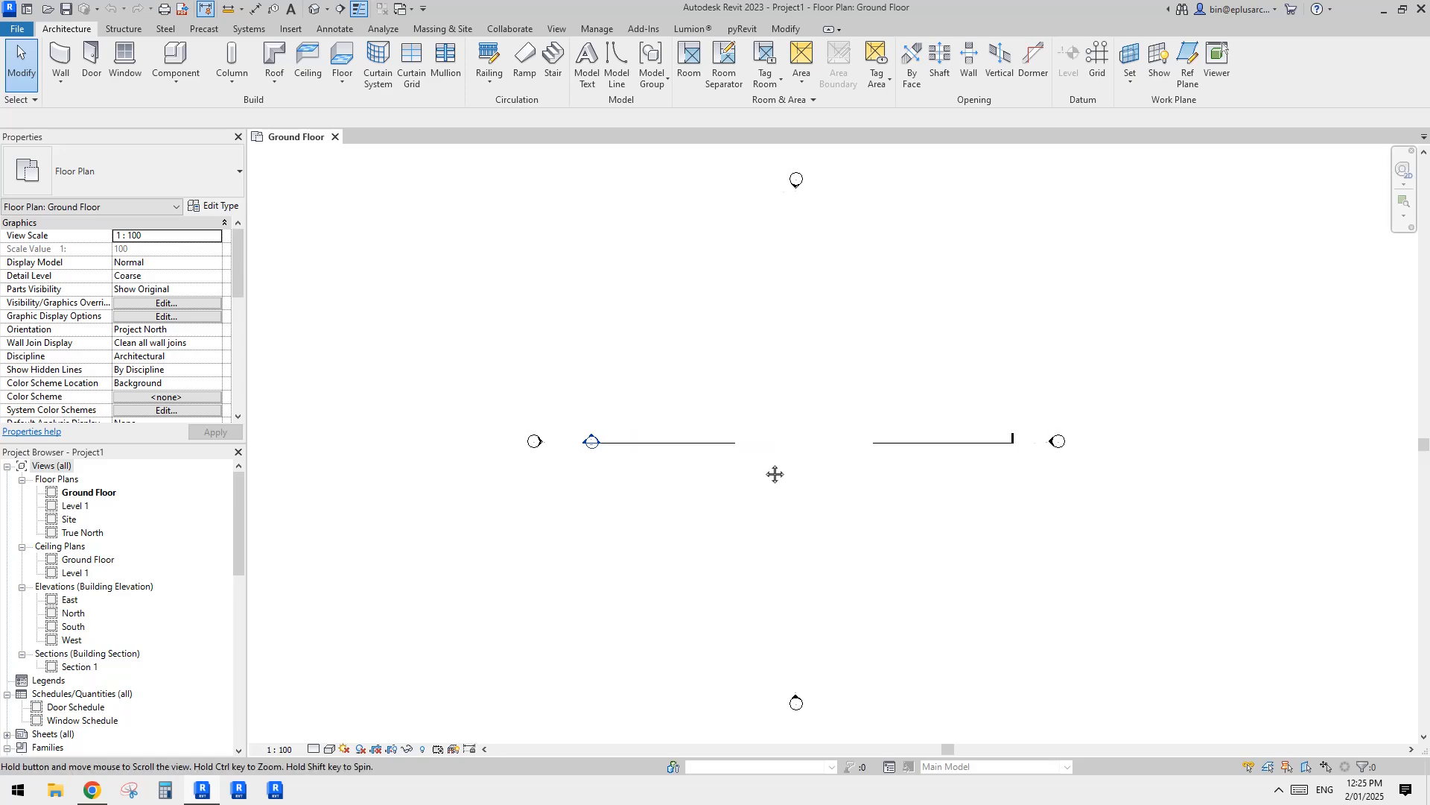
pyautogui.scroll(3, 745, 428)
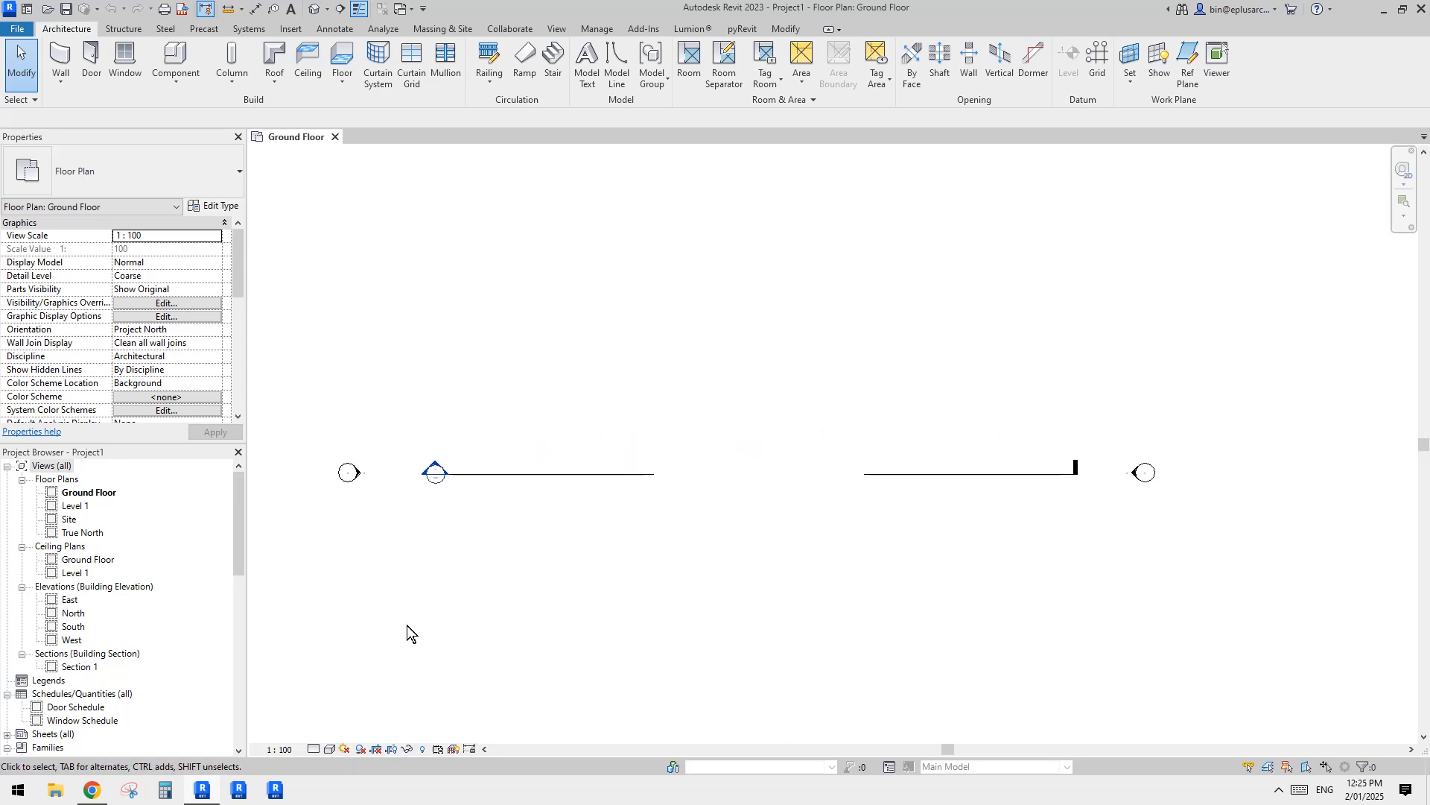
# Step: Review the honeycomb panel reference photo in Chrome and return to the Revit floor plan
pyautogui.click(95, 792)
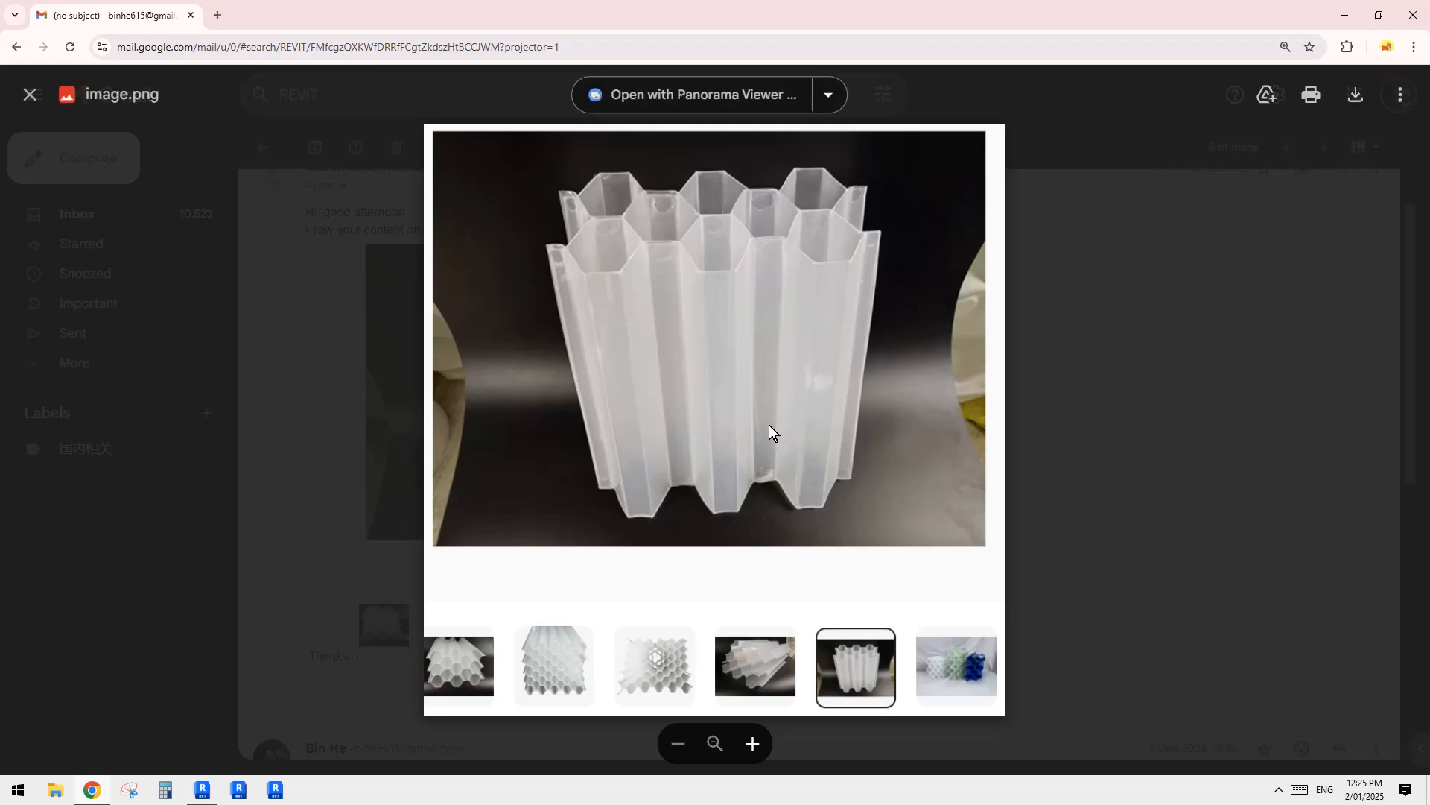
pyautogui.click(202, 791)
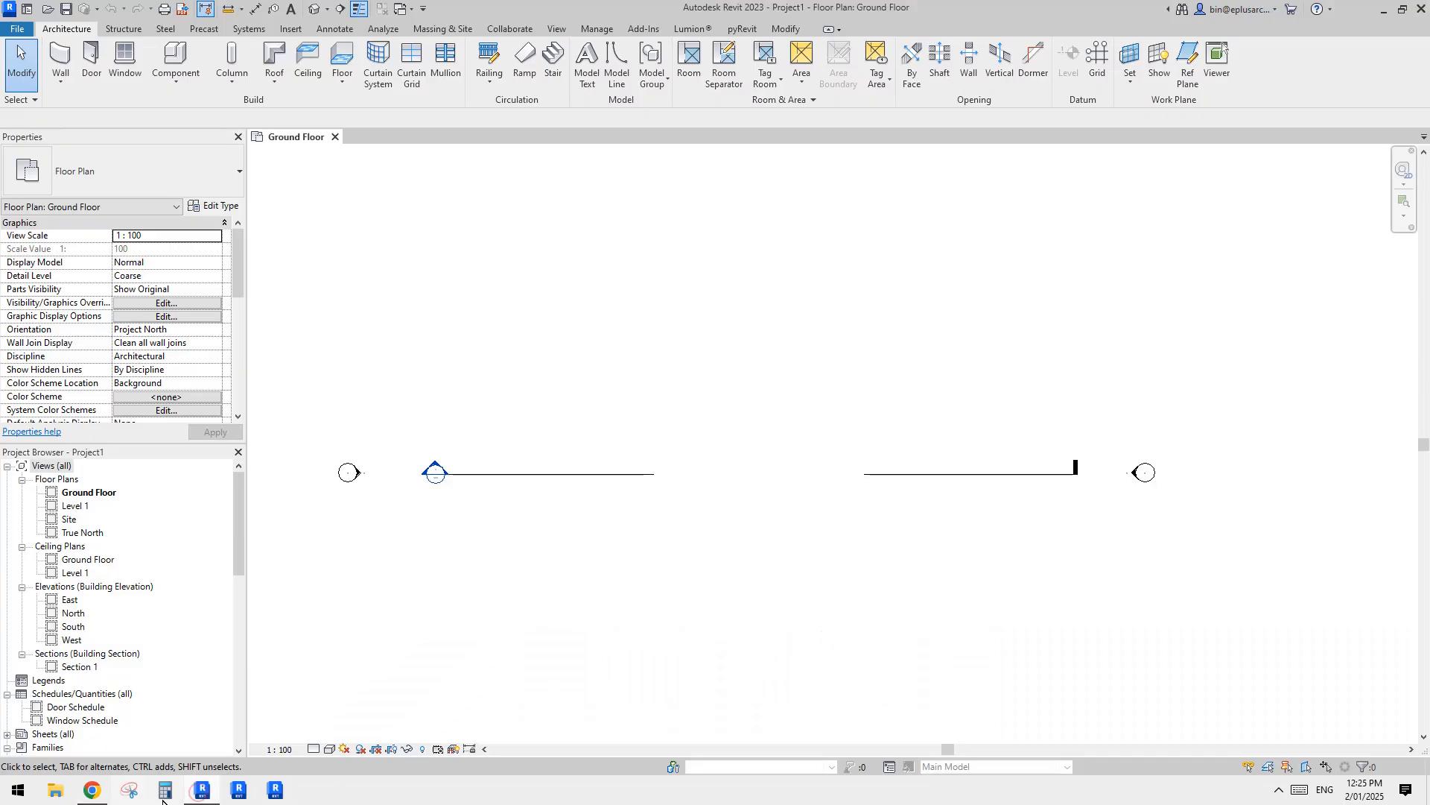
pyautogui.click(95, 791)
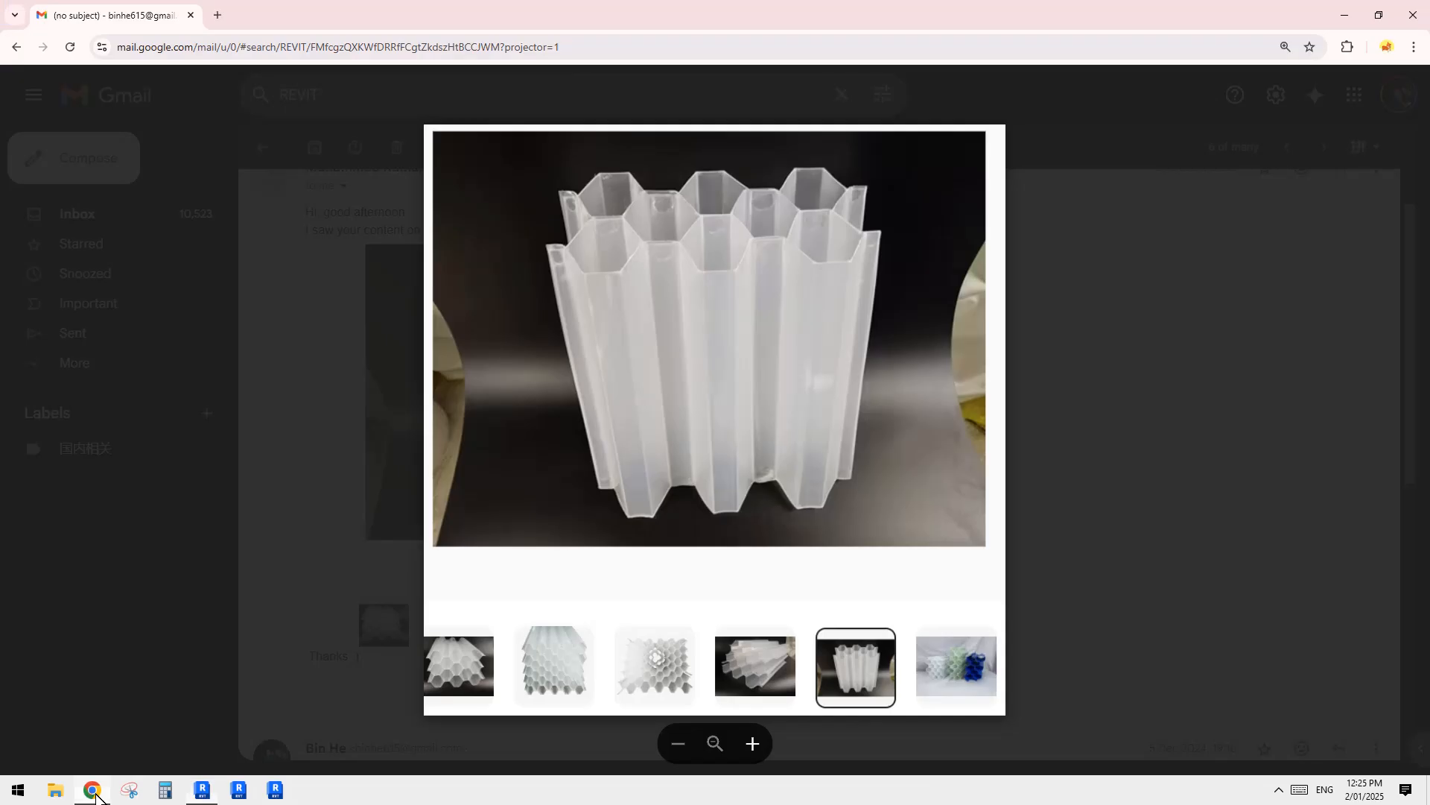
pyautogui.click(238, 782)
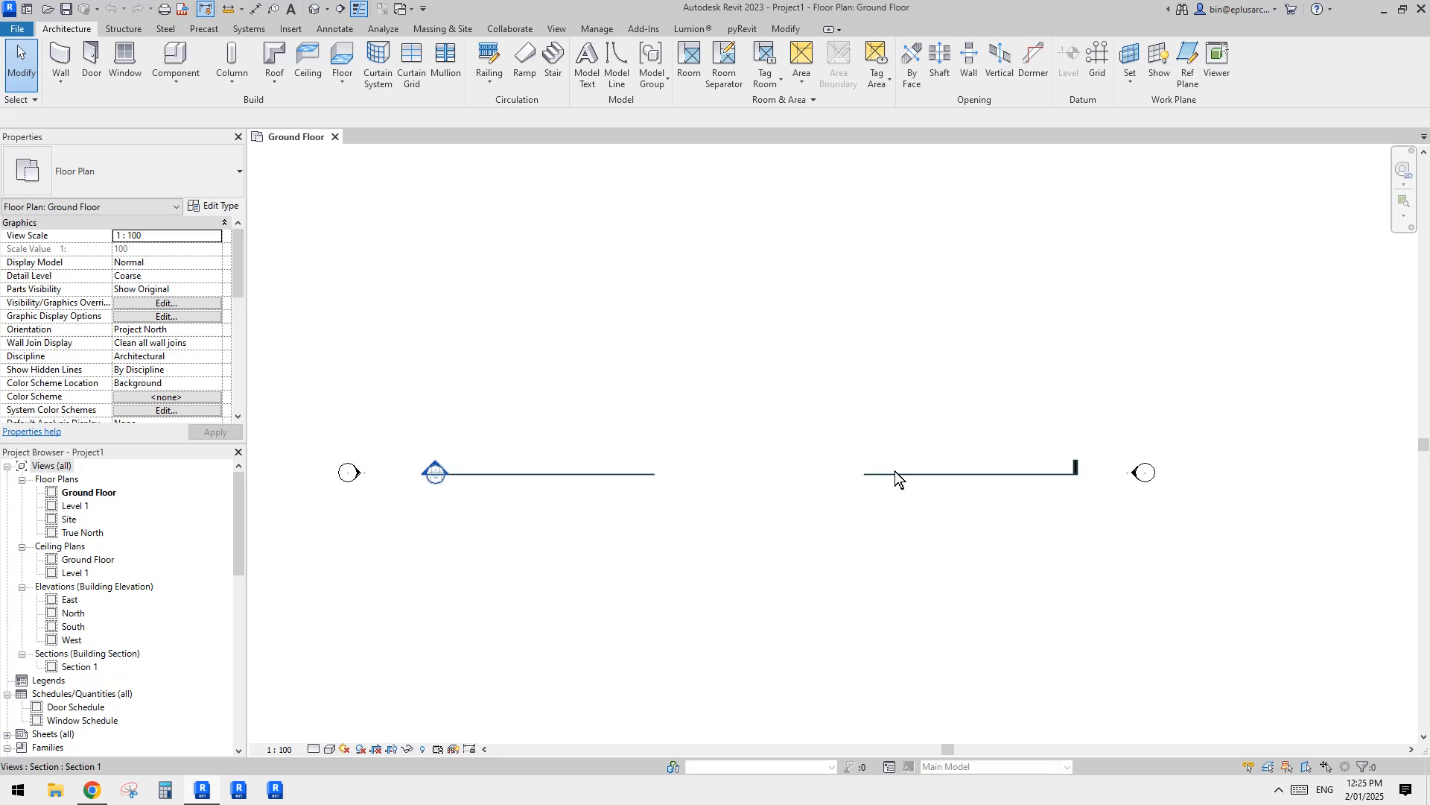
pyautogui.moveTo(681, 399); pyautogui.dragTo(708, 390, button='middle')
pyautogui.click(173, 80)
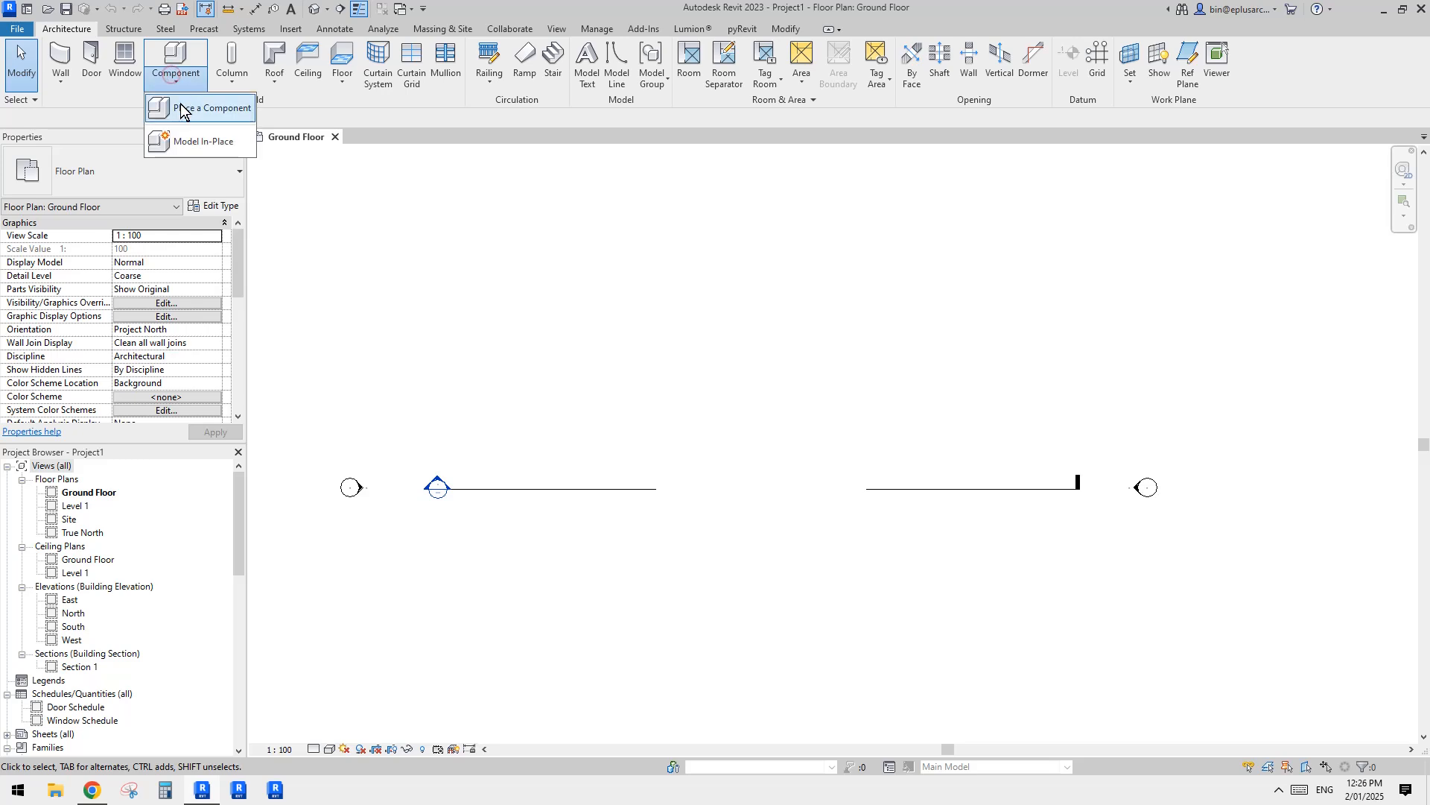
pyautogui.click(535, 299)
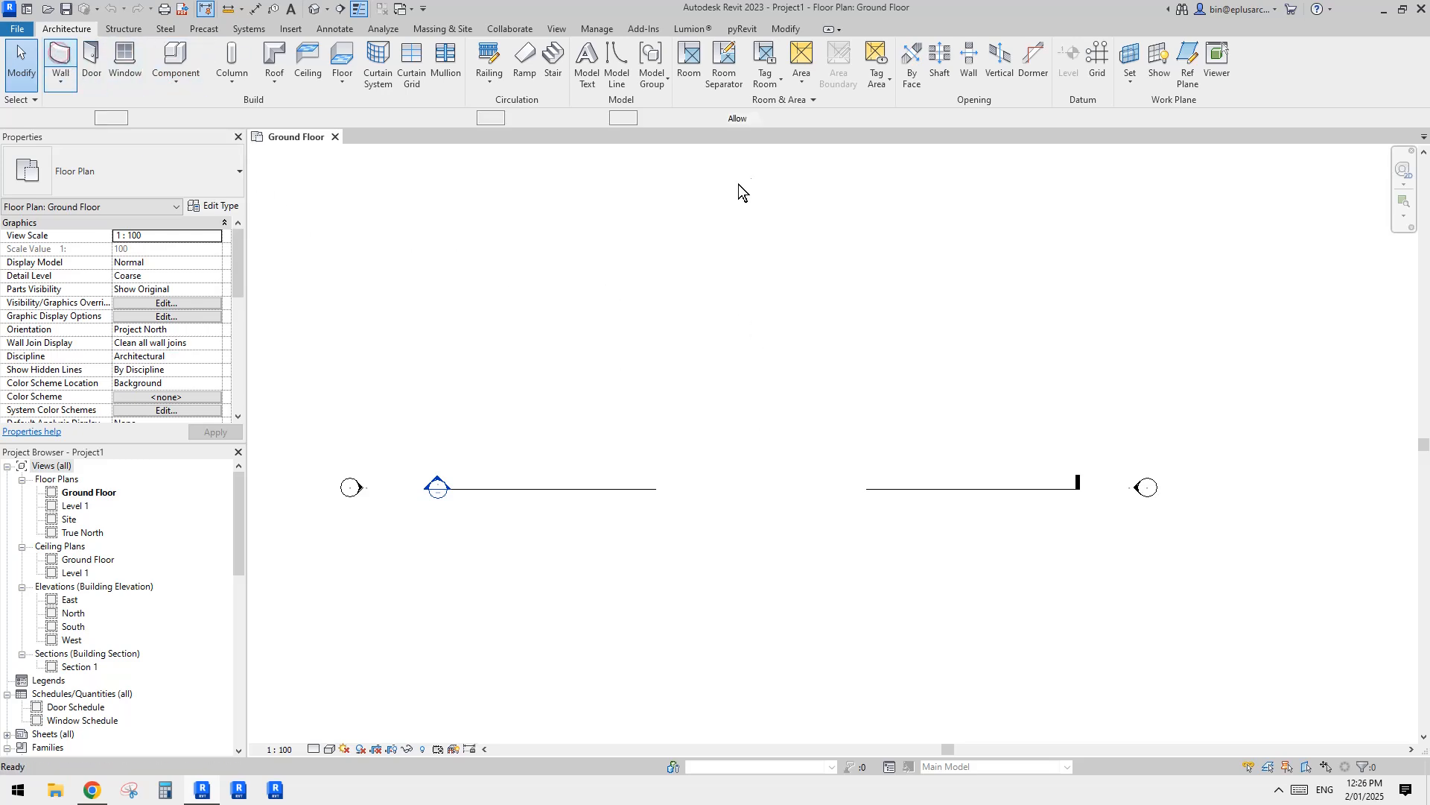
pyautogui.press('w')
pyautogui.press('a')
pyautogui.press('Escape')
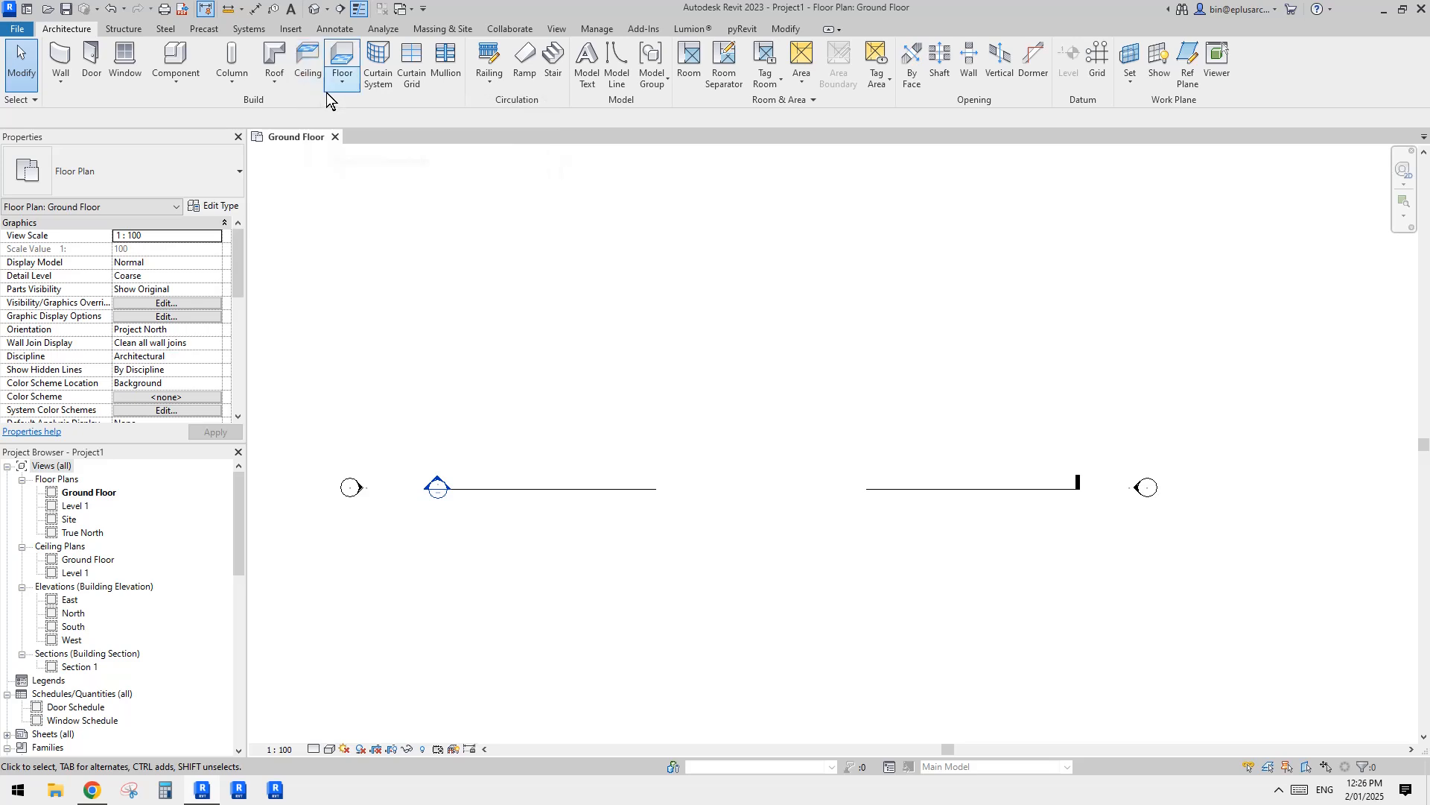
# Step: Create a rectangular Solid Black filled region of about 35 m² above the section line in the Ground Floor plan
pyautogui.click(334, 28)
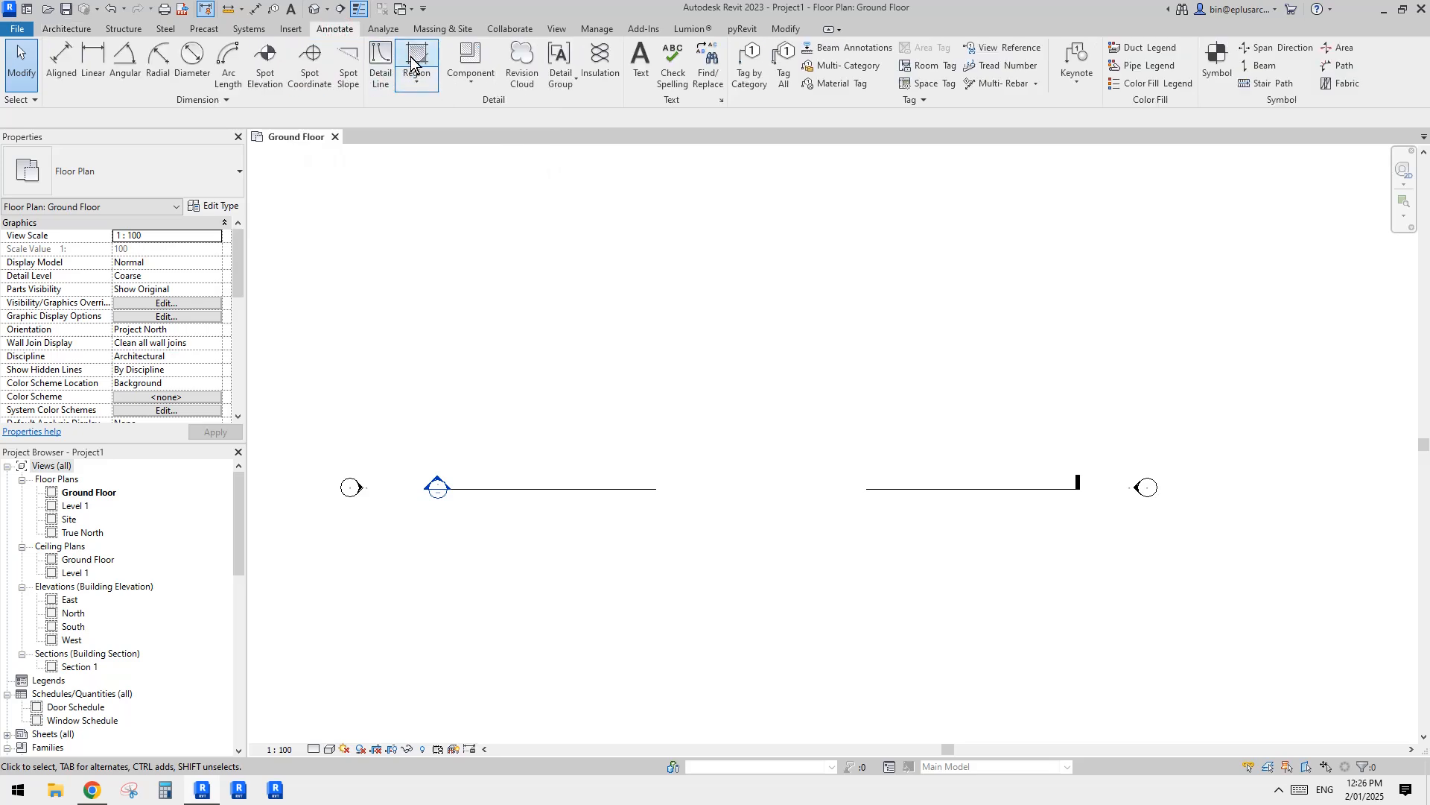
pyautogui.click(408, 57)
pyautogui.click(689, 49)
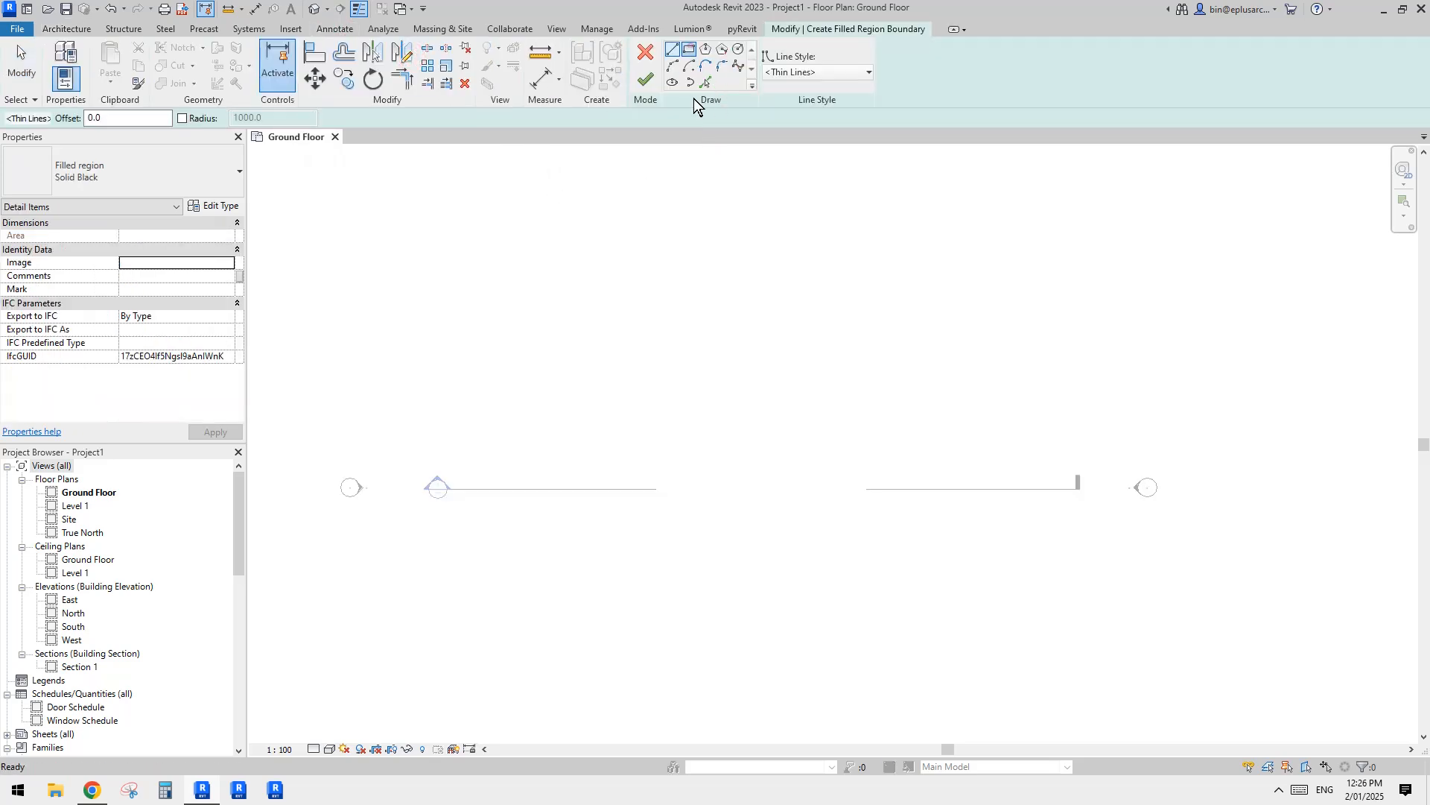
pyautogui.click(622, 340)
pyautogui.click(751, 408)
pyautogui.click(646, 79)
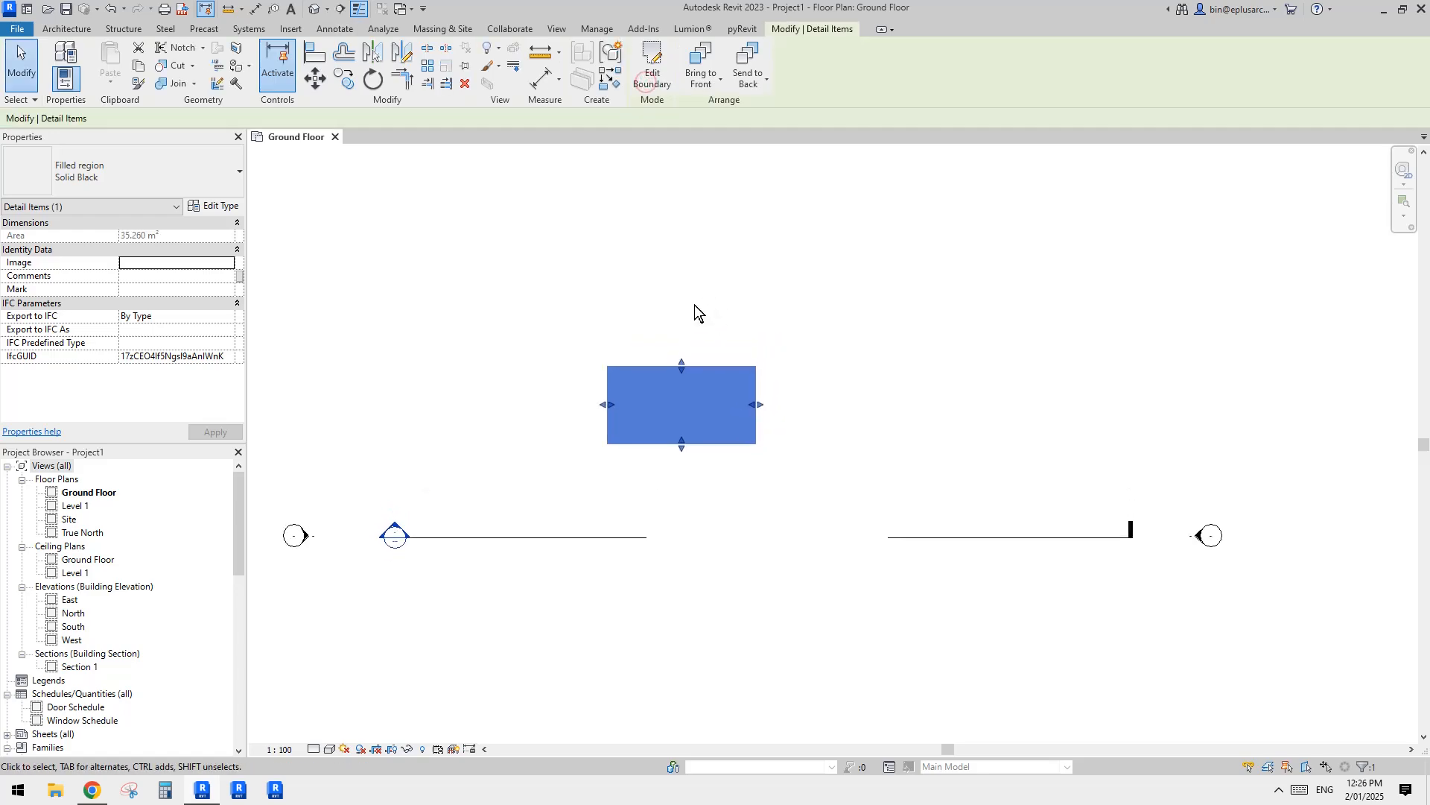
# Step: Duplicate the filled region's Solid Black type under the name NEW
pyautogui.scroll(2, 696, 310)
pyautogui.click(193, 170)
pyautogui.click(214, 205)
pyautogui.click(214, 206)
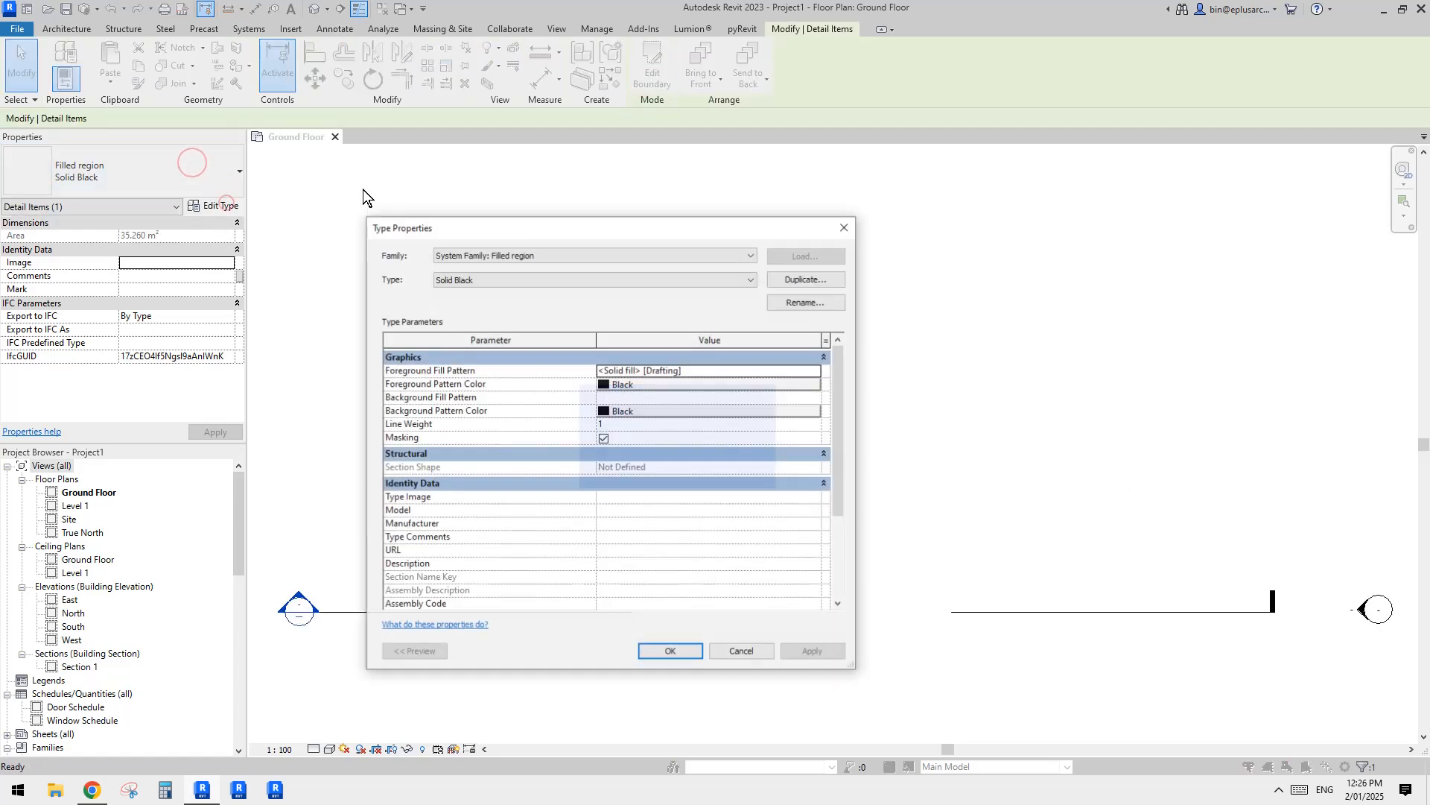
pyautogui.click(719, 280)
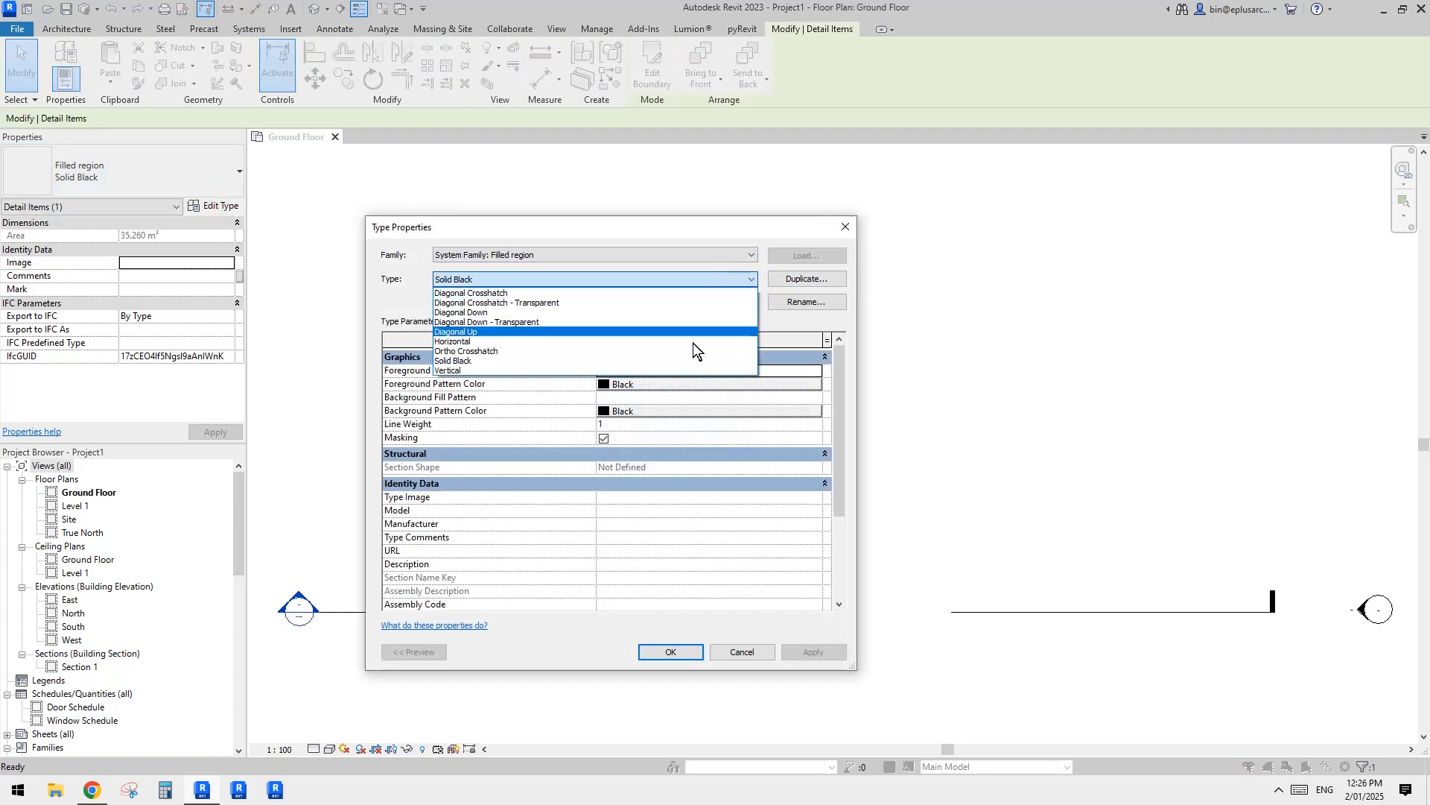
pyautogui.click(752, 281)
pyautogui.click(801, 280)
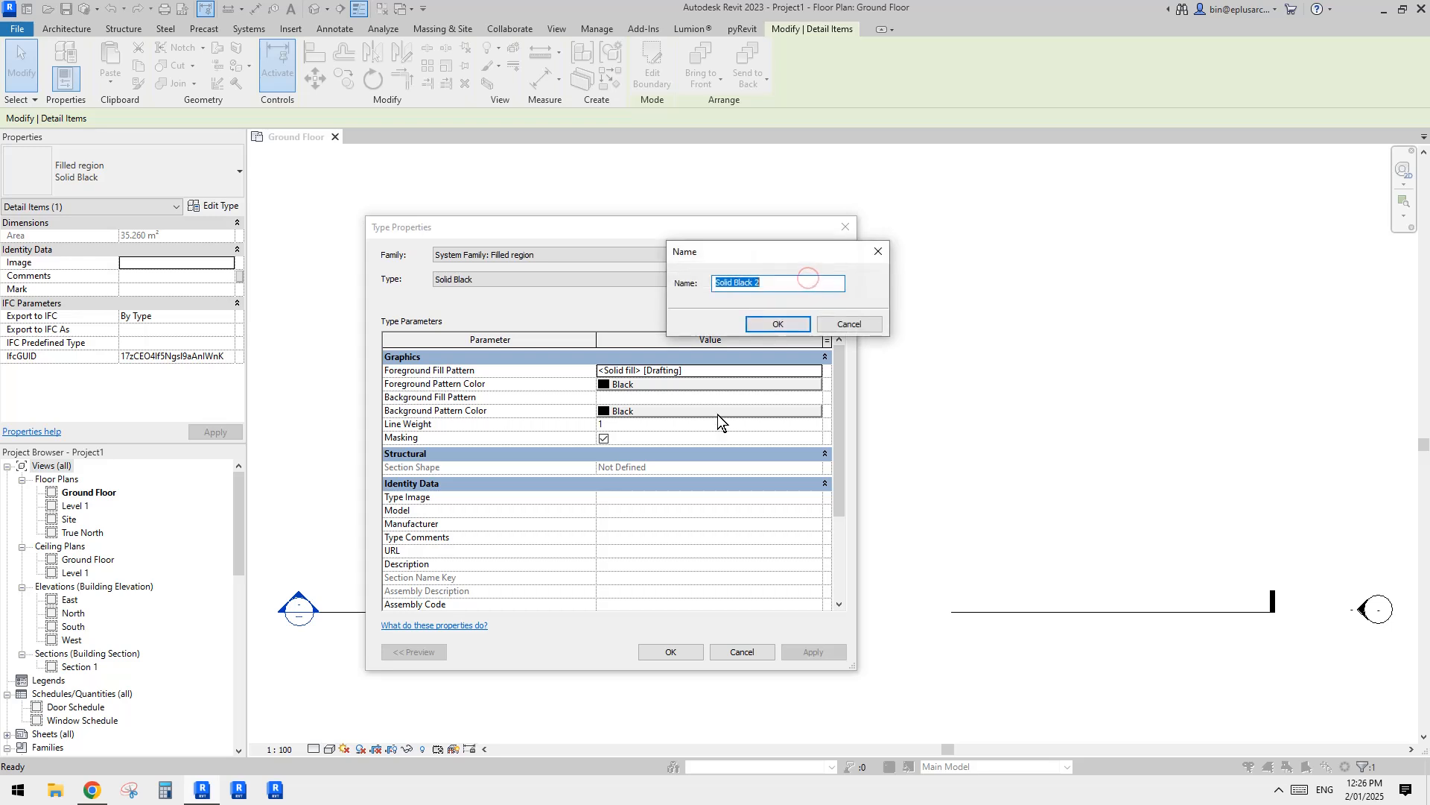
pyautogui.write('NEW')
pyautogui.click(780, 325)
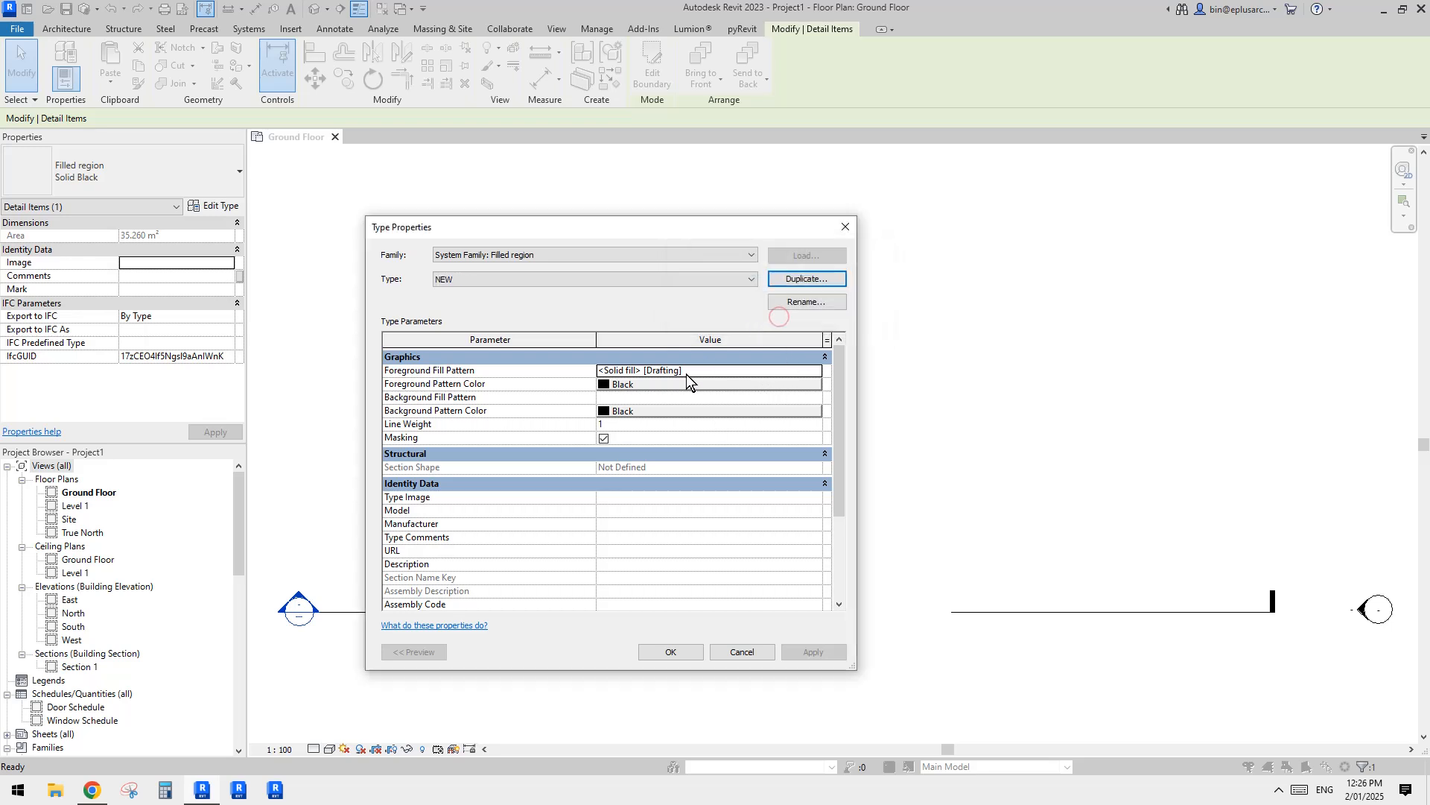
# Step: Examine the drafting and model fill patterns available for the foreground fill, and close the type properties without applying changes
pyautogui.click(716, 371)
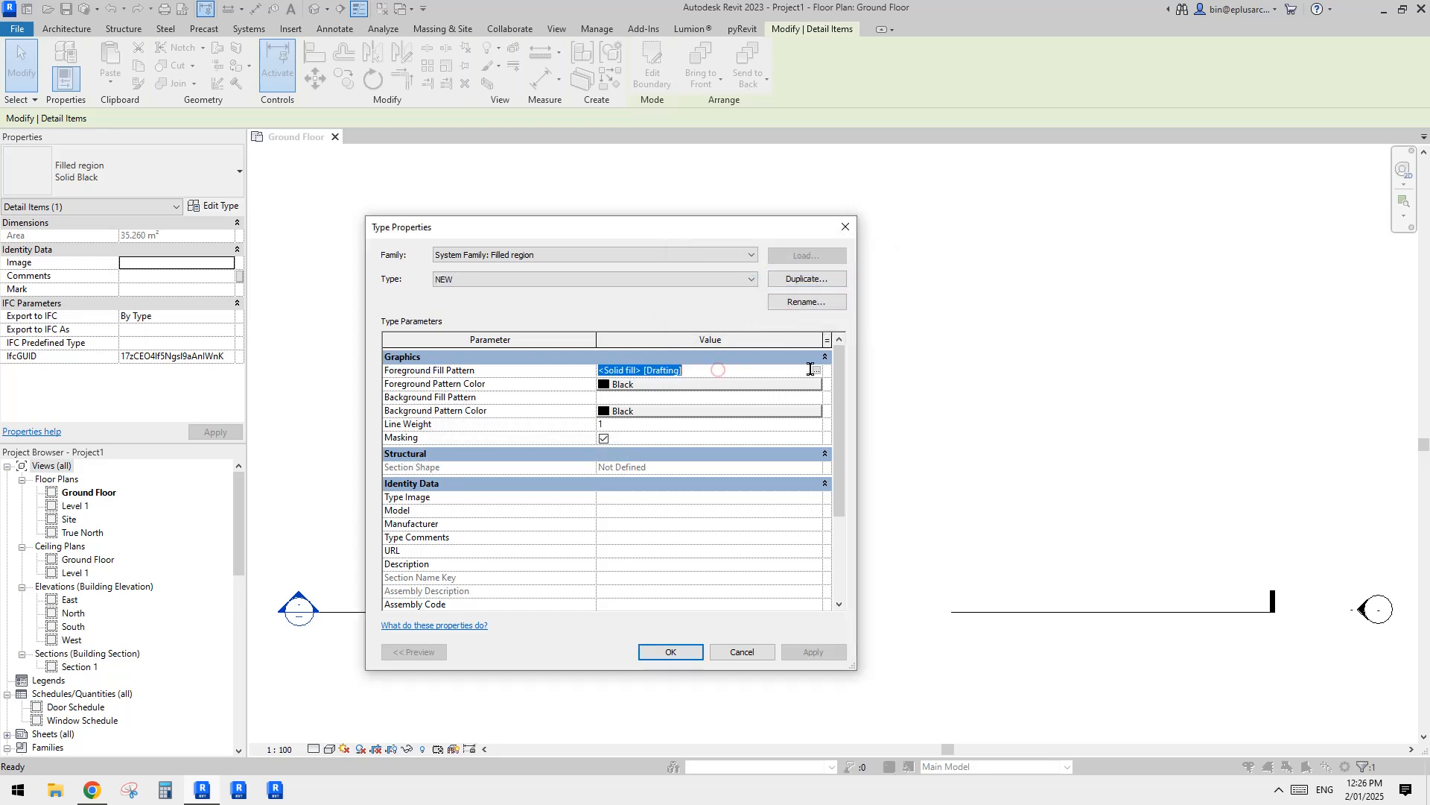
pyautogui.click(812, 370)
pyautogui.moveTo(361, 240); pyautogui.dragTo(1110, 222)
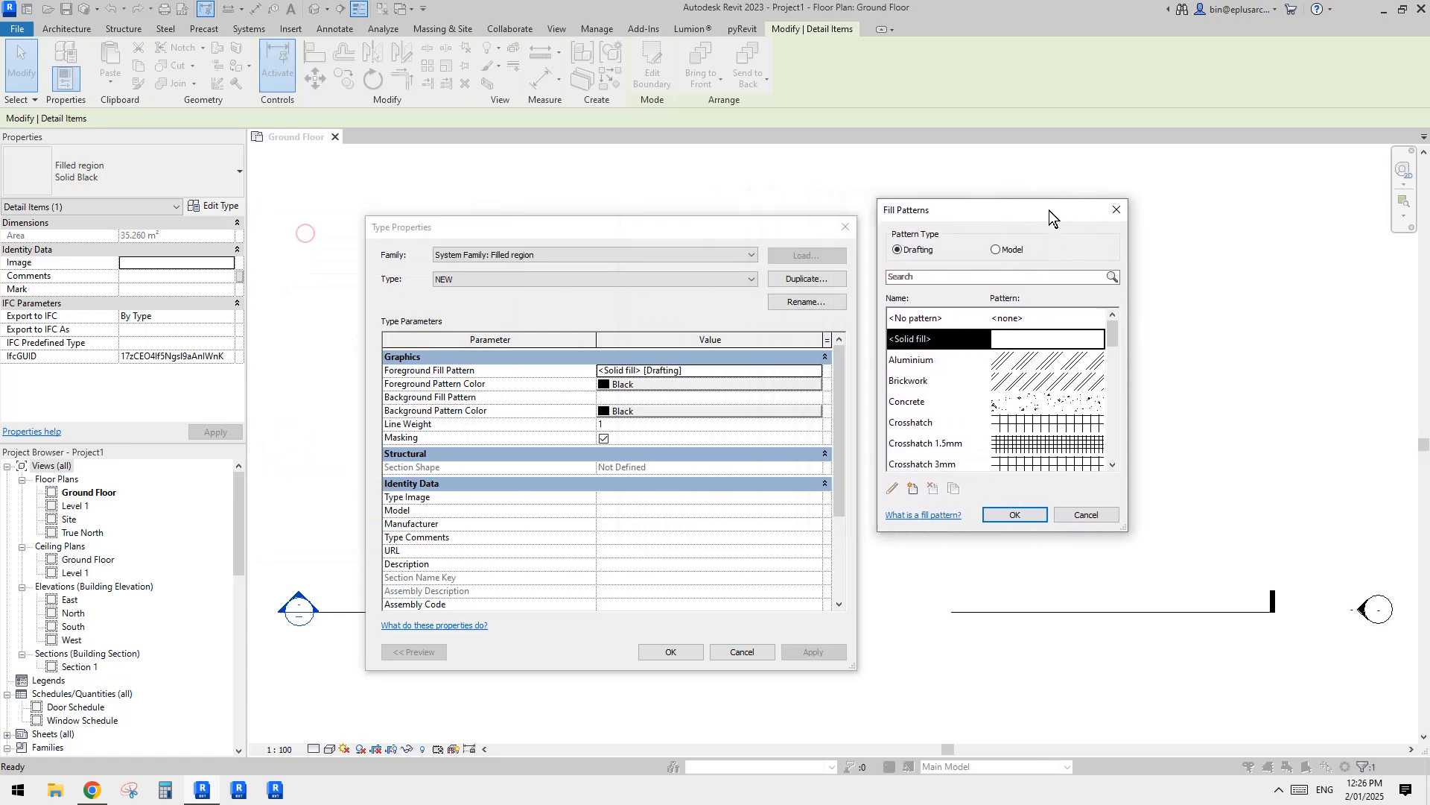
pyautogui.moveTo(1118, 333); pyautogui.dragTo(1116, 414)
pyautogui.click(1006, 254)
pyautogui.click(1121, 216)
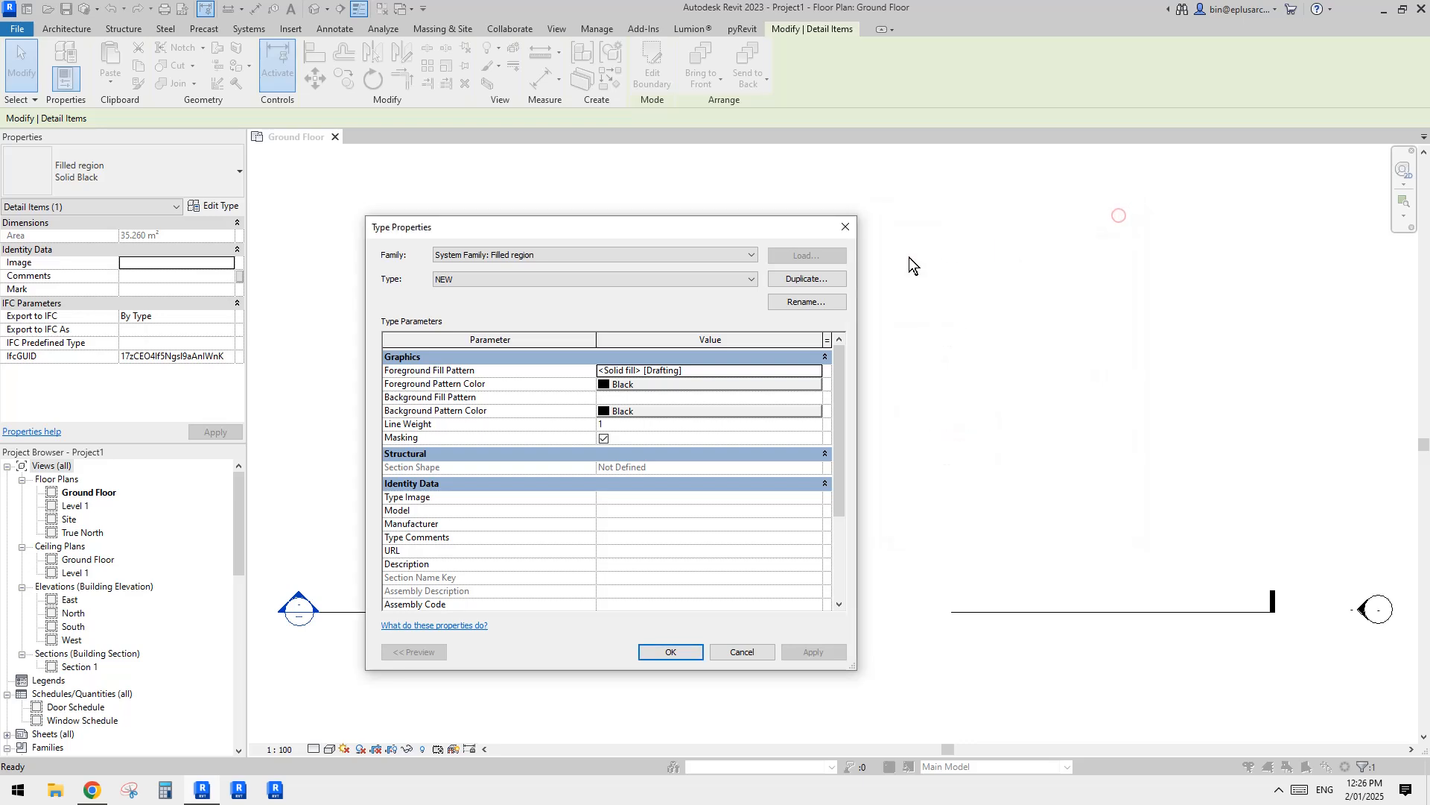
pyautogui.click(845, 226)
pyautogui.scroll(3, 768, 445)
pyautogui.scroll(-2, 774, 447)
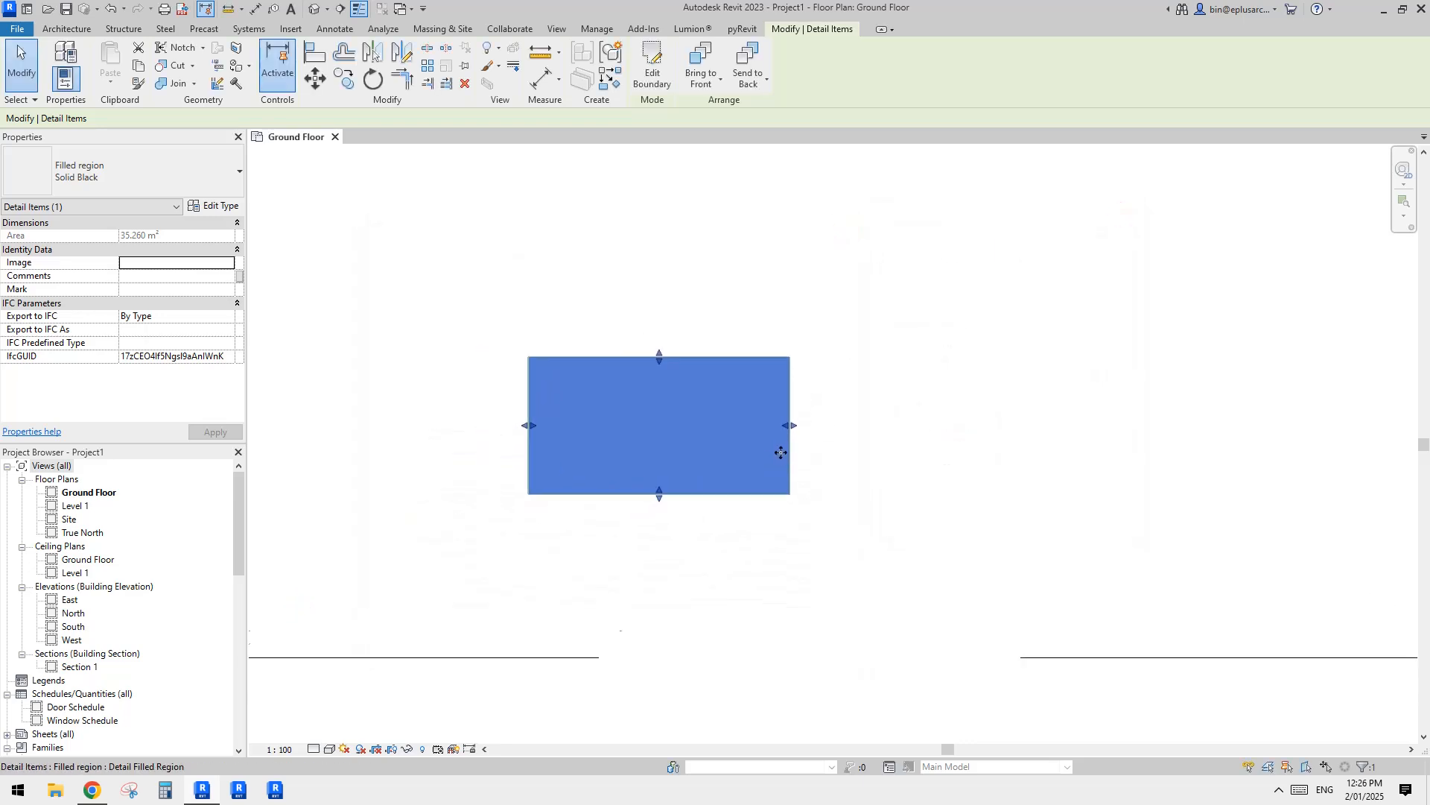
pyautogui.press('Escape')
pyautogui.moveTo(791, 427); pyautogui.dragTo(813, 441, button='middle')
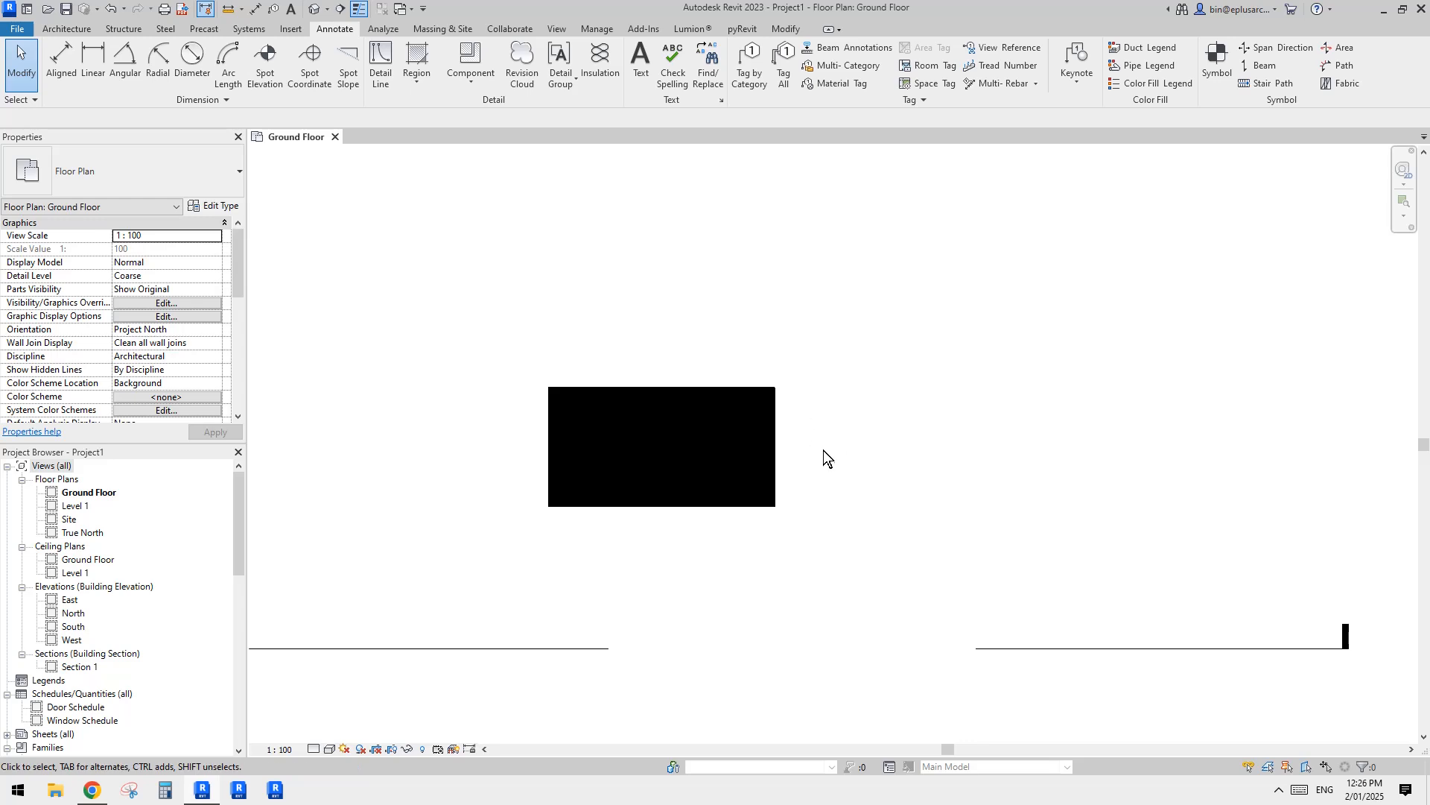
pyautogui.moveTo(809, 347); pyautogui.dragTo(806, 353, button='middle')
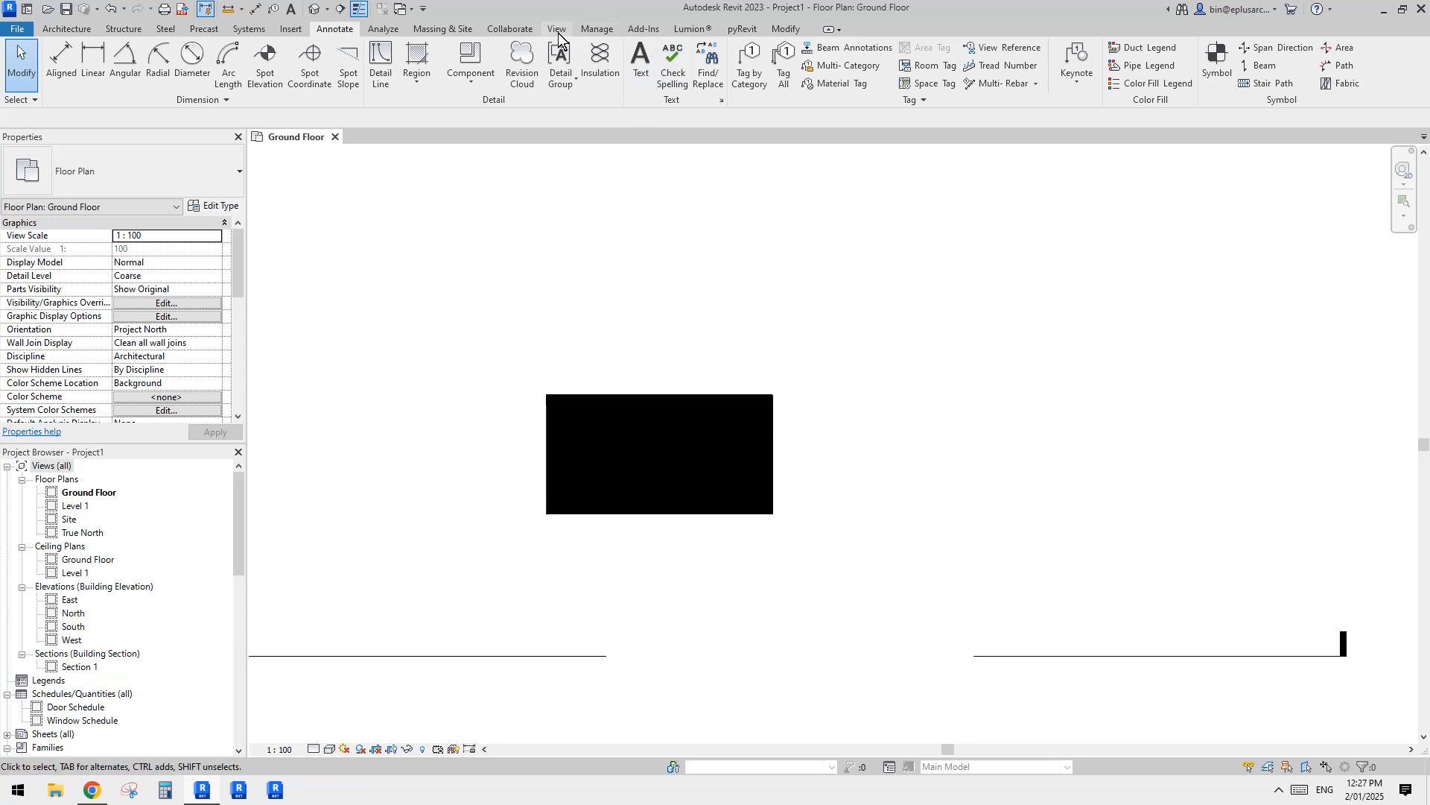
pyautogui.moveTo(515, 170); pyautogui.dragTo(520, 156, button='middle')
pyautogui.click(416, 74)
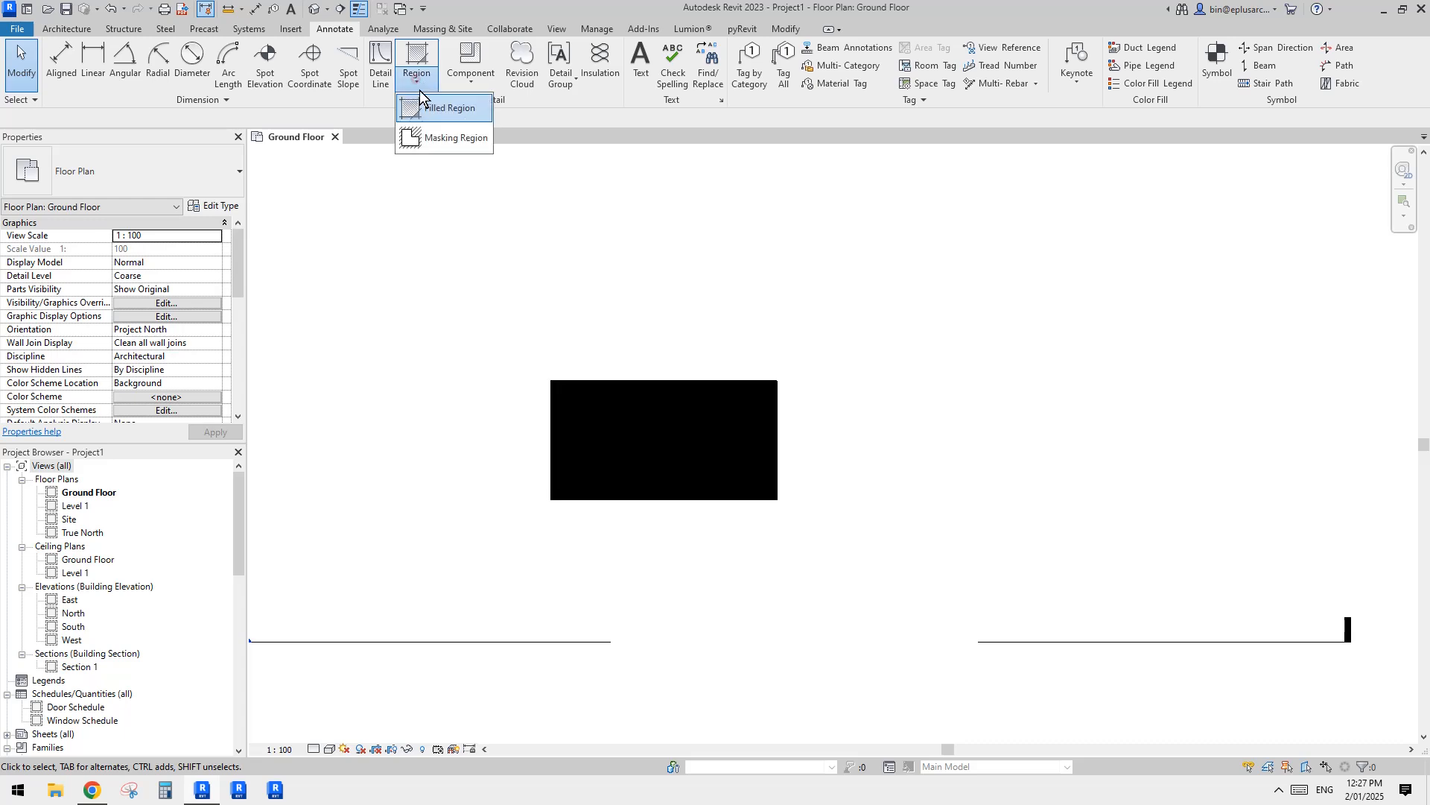
pyautogui.click(575, 219)
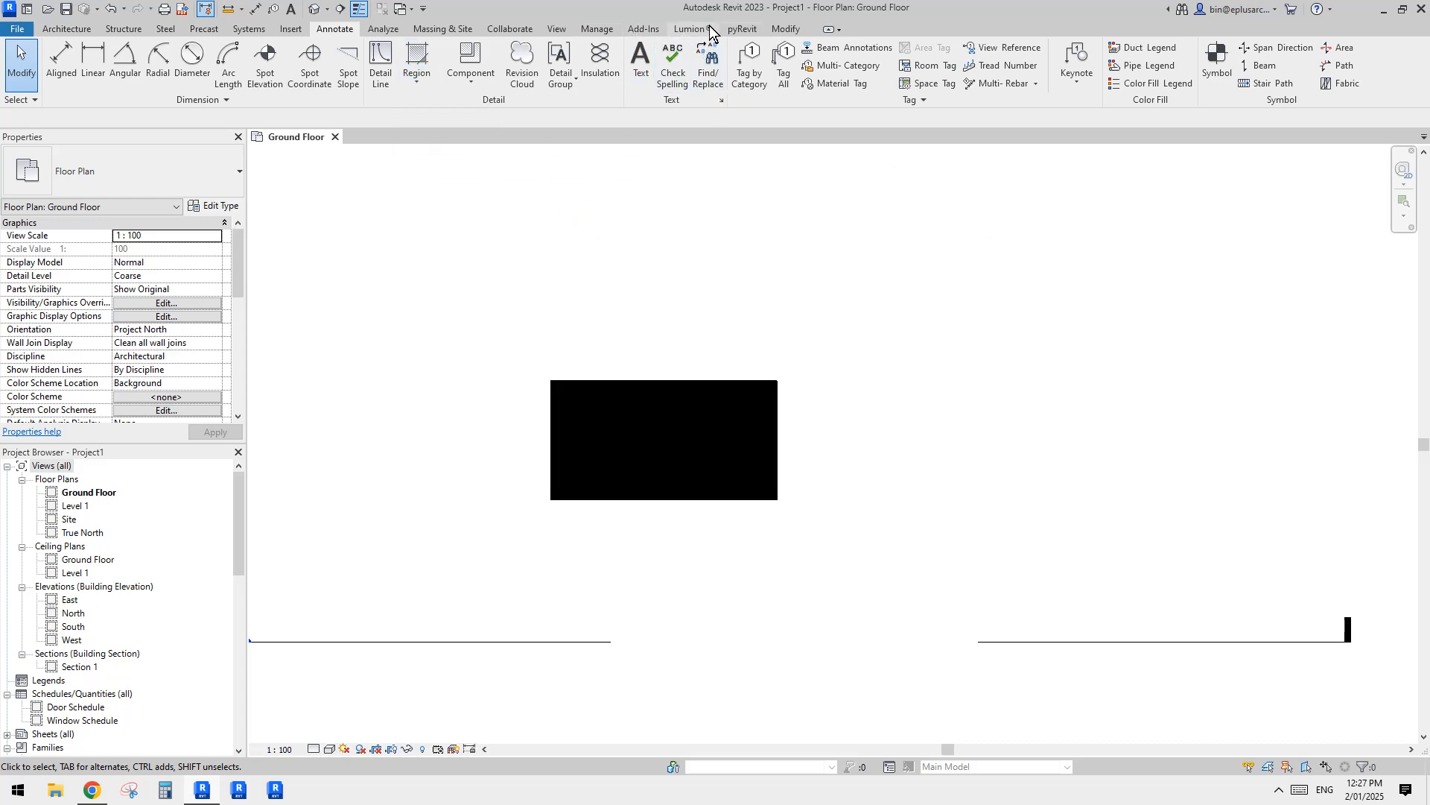
pyautogui.click(740, 30)
pyautogui.moveTo(657, 250); pyautogui.dragTo(686, 299, button='middle')
pyautogui.scroll(1, 658, 354)
pyautogui.click(723, 450)
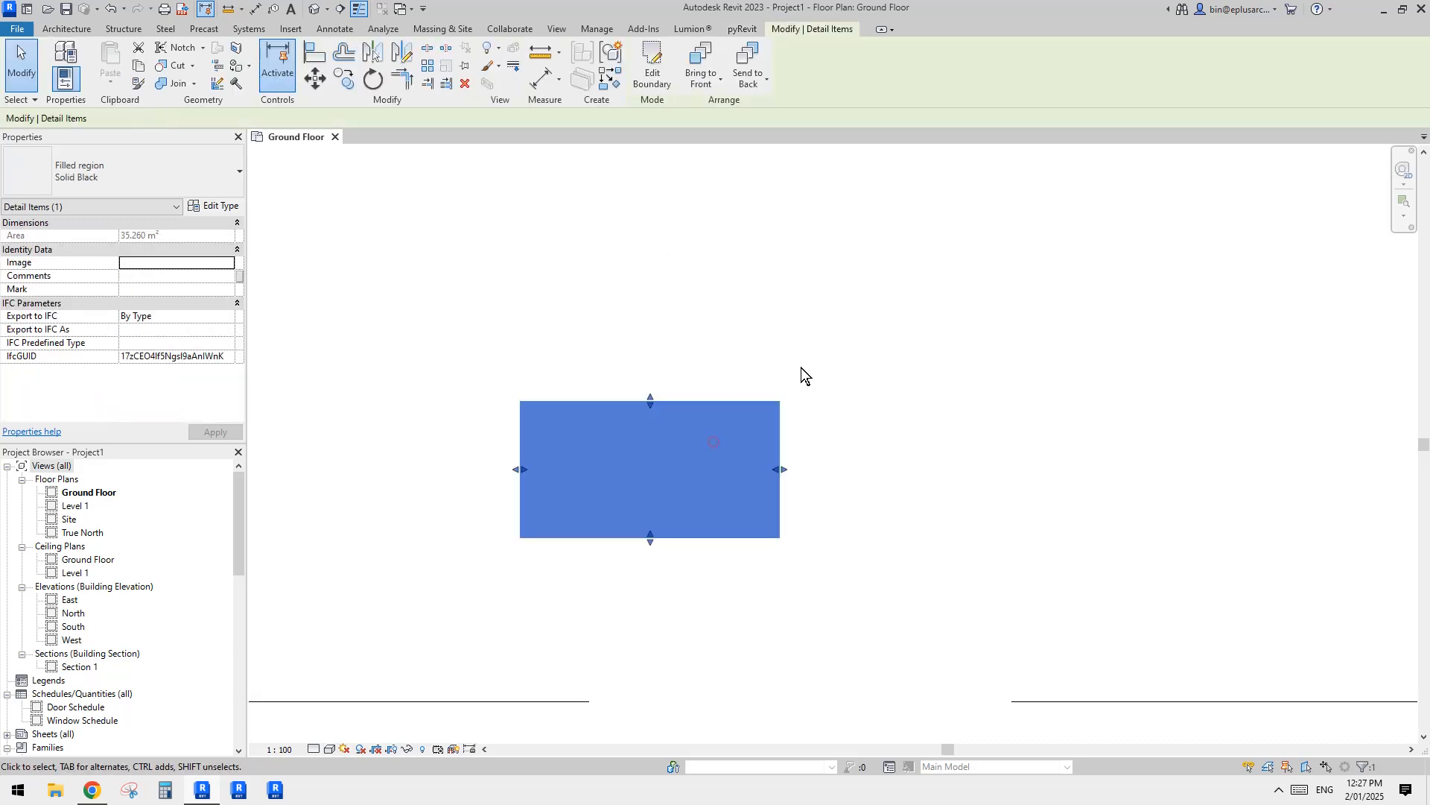
pyautogui.press('Escape')
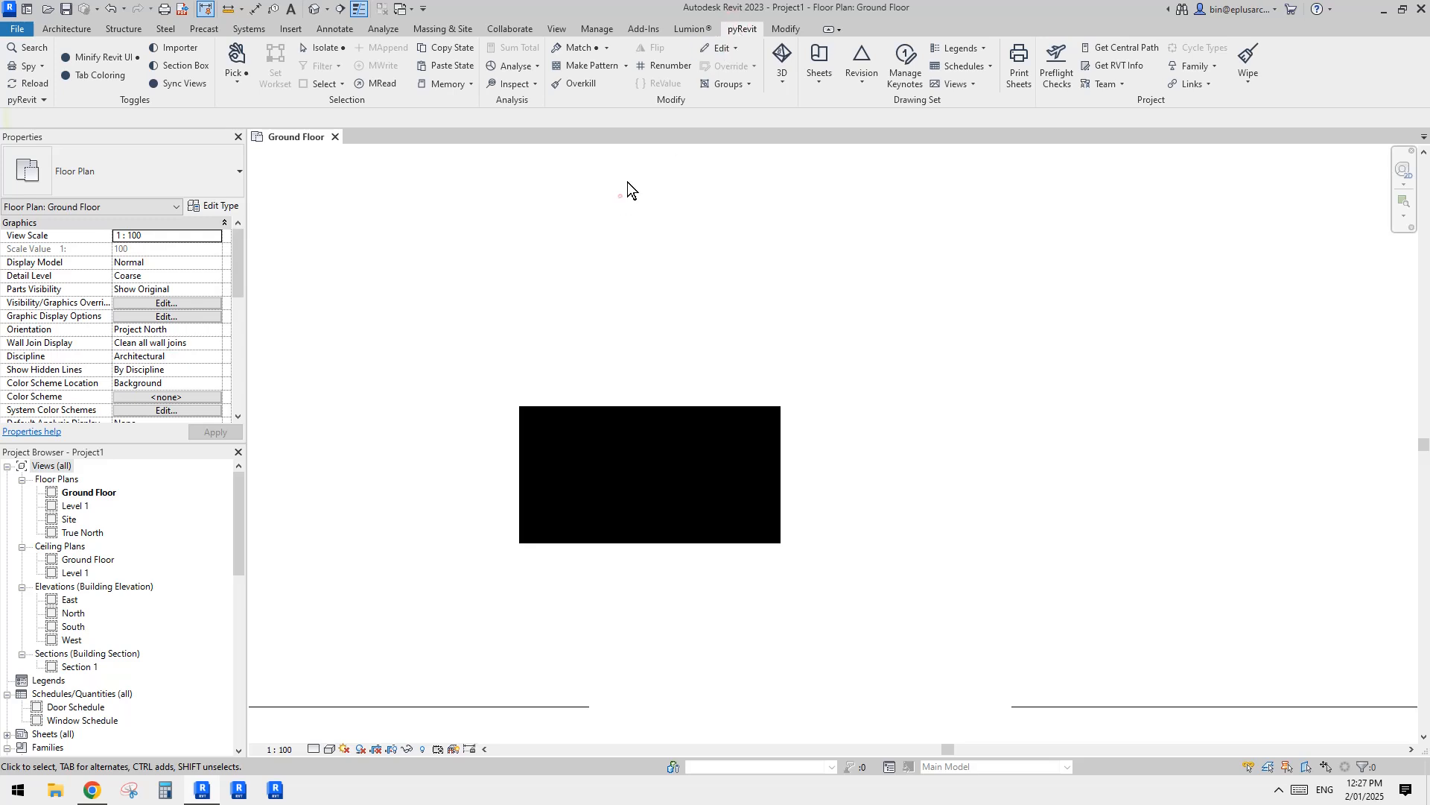
pyautogui.click(287, 28)
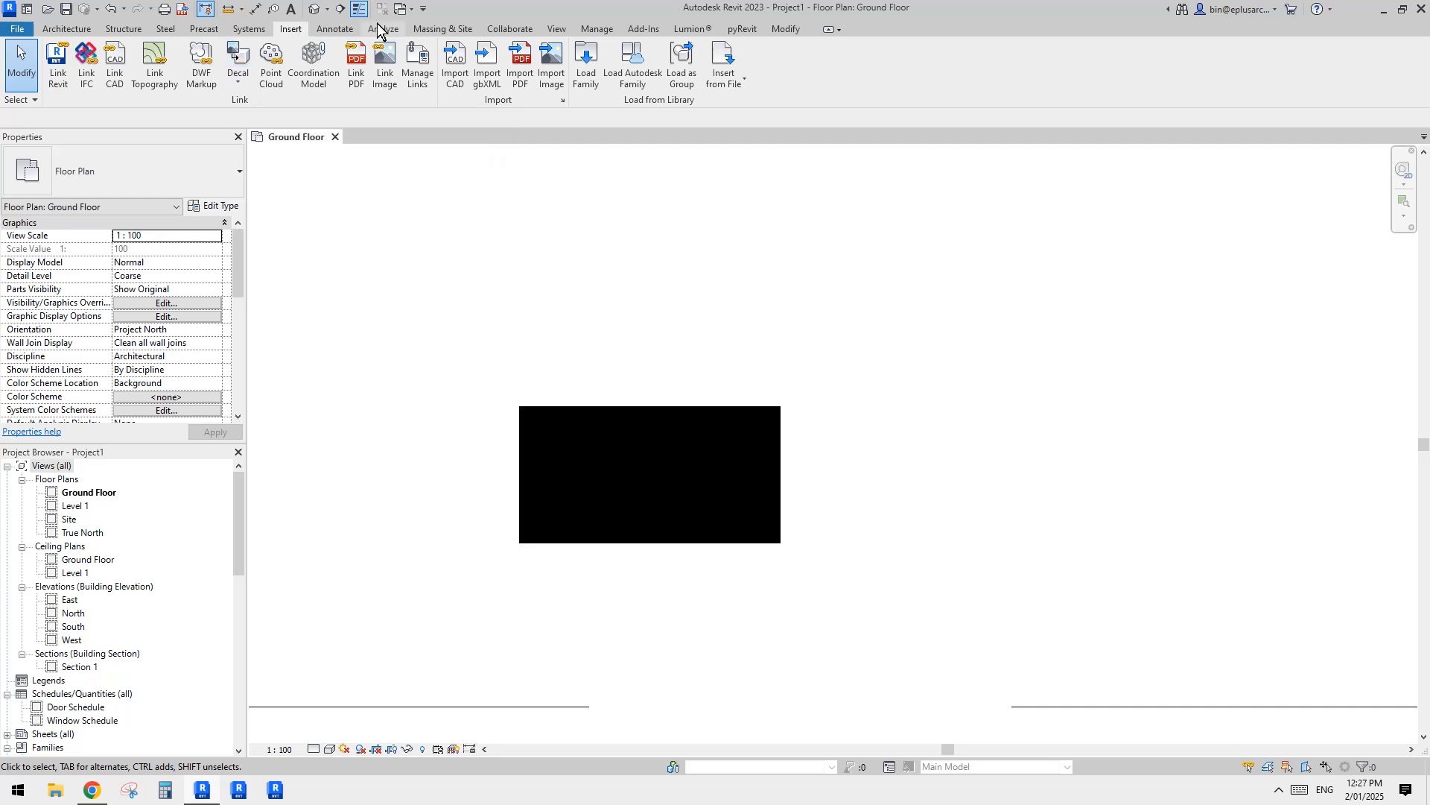
# Step: Create a new drafting view at 1:1 scale, keeping the default name
pyautogui.click(556, 28)
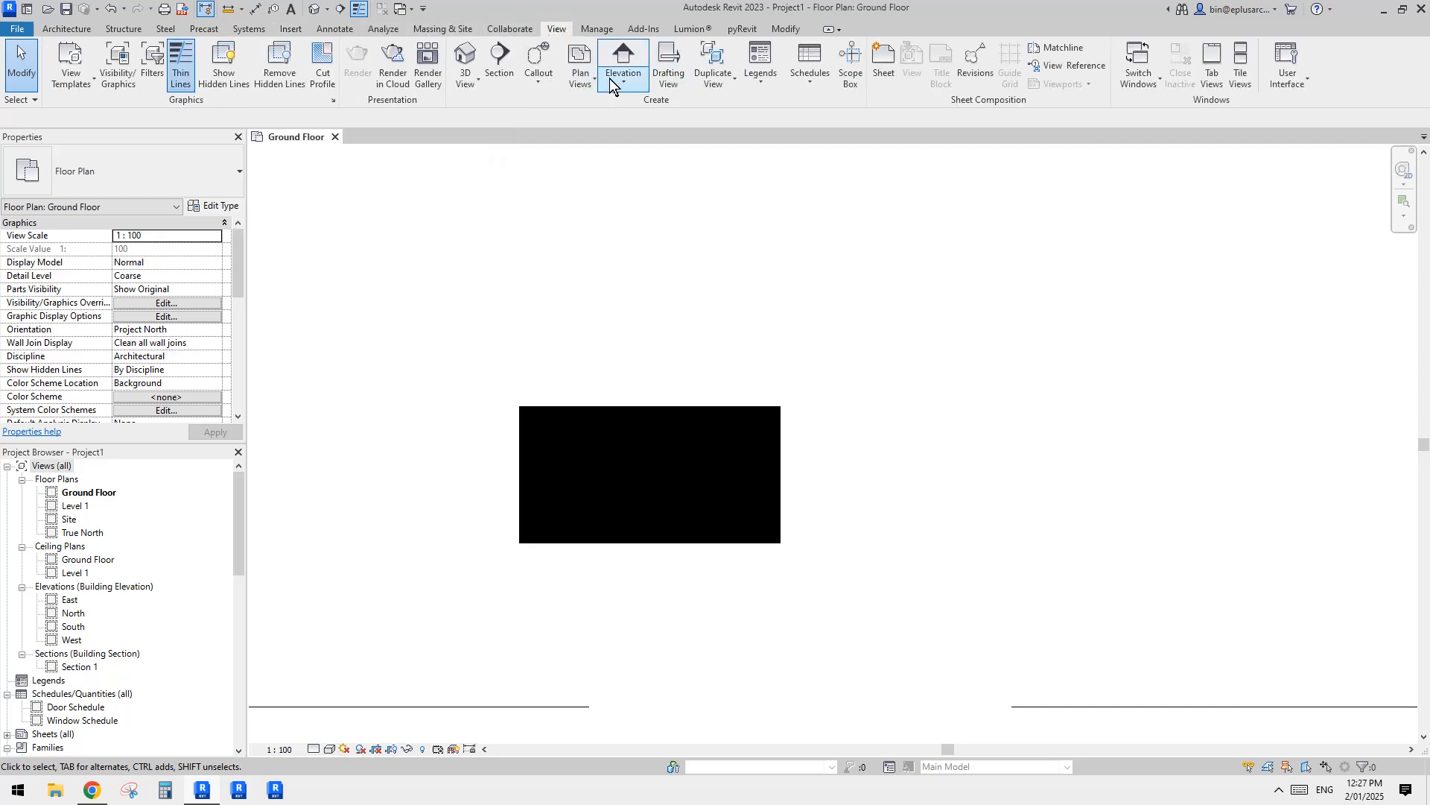
pyautogui.click(667, 67)
pyautogui.click(745, 382)
pyautogui.click(741, 393)
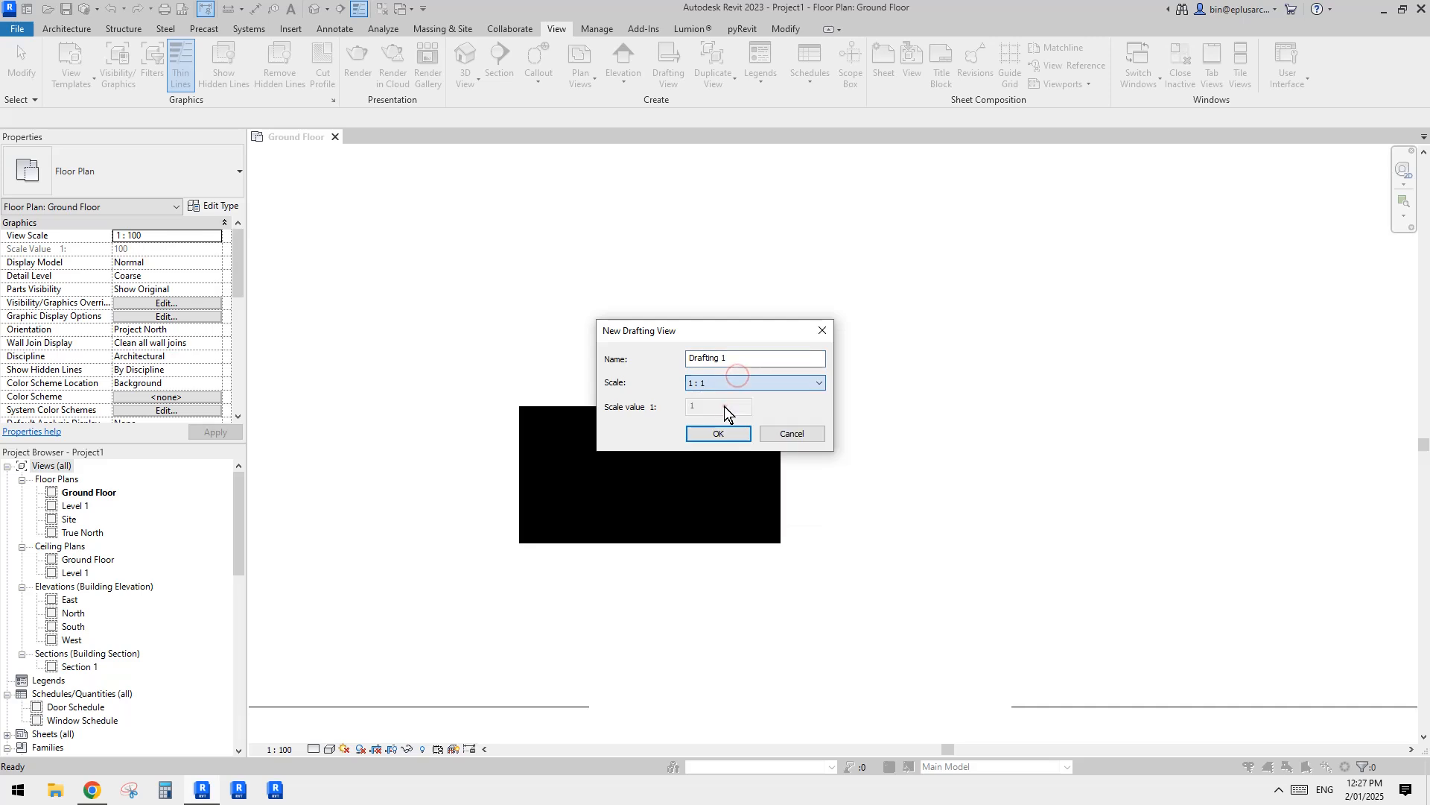
pyautogui.click(723, 434)
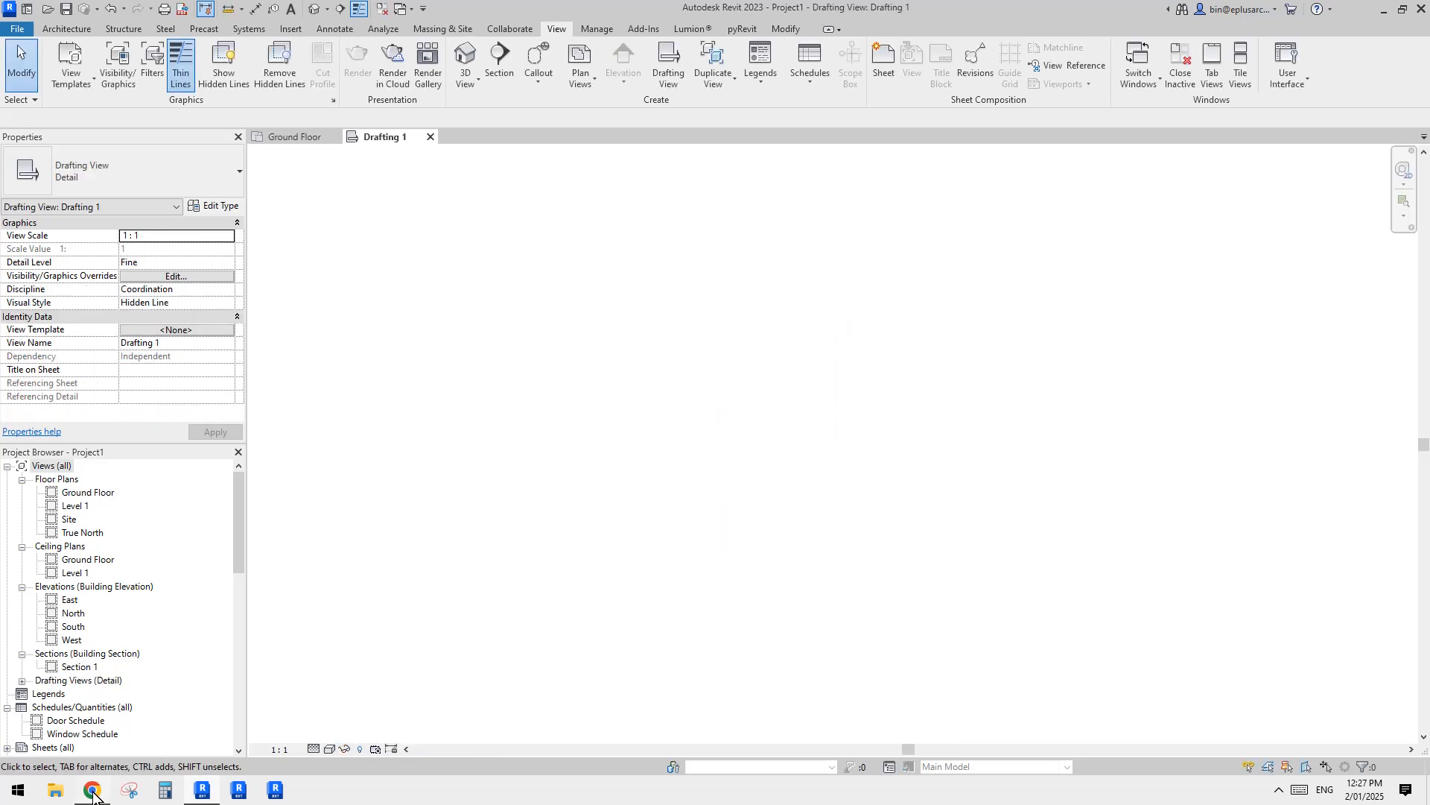
# Step: Draw a six-sided polygon in thin detail lines, with a flat base and about 200 mm from centre to side
pyautogui.click(92, 791)
pyautogui.click(217, 791)
pyautogui.click(334, 29)
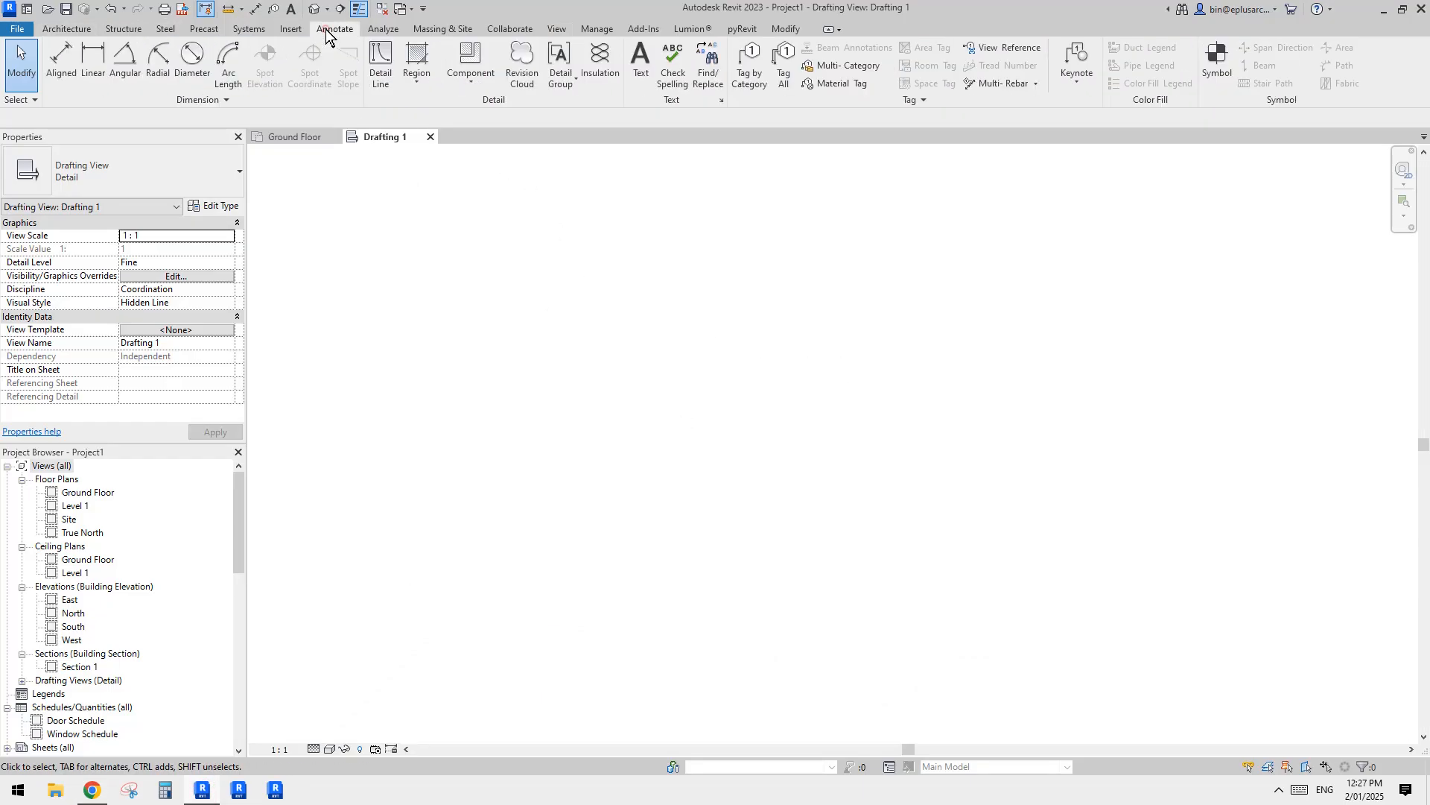
pyautogui.click(377, 55)
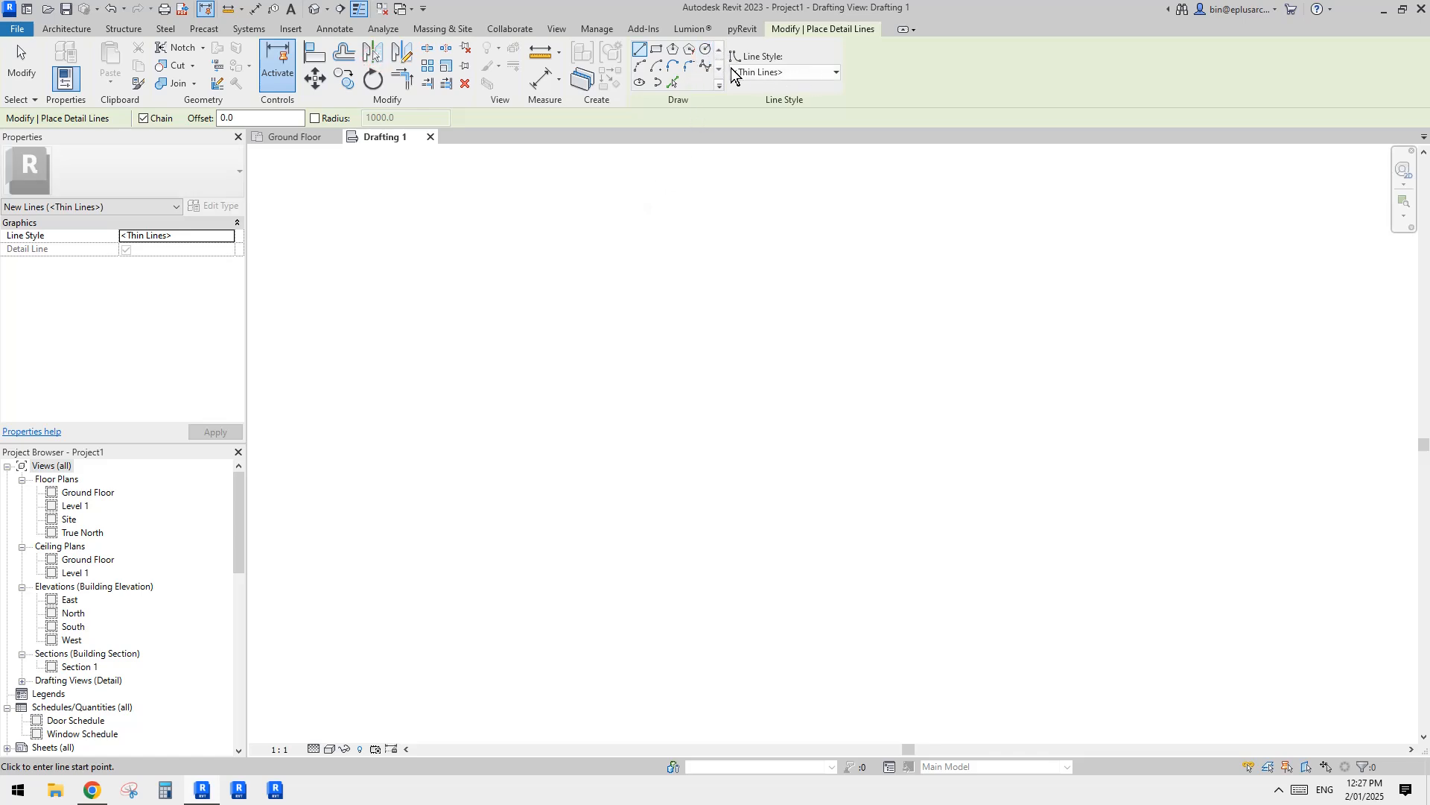
pyautogui.click(689, 49)
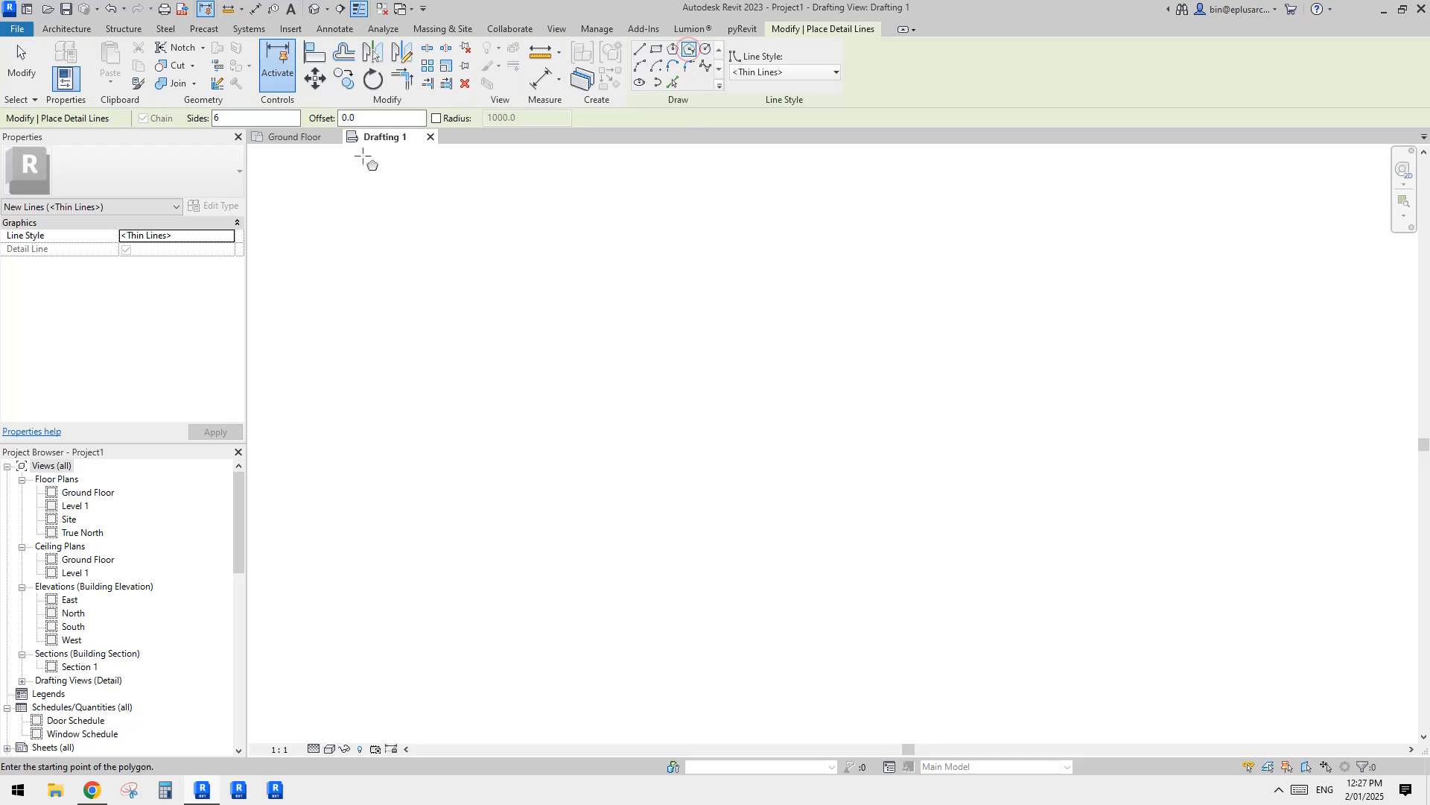
pyautogui.click(717, 354)
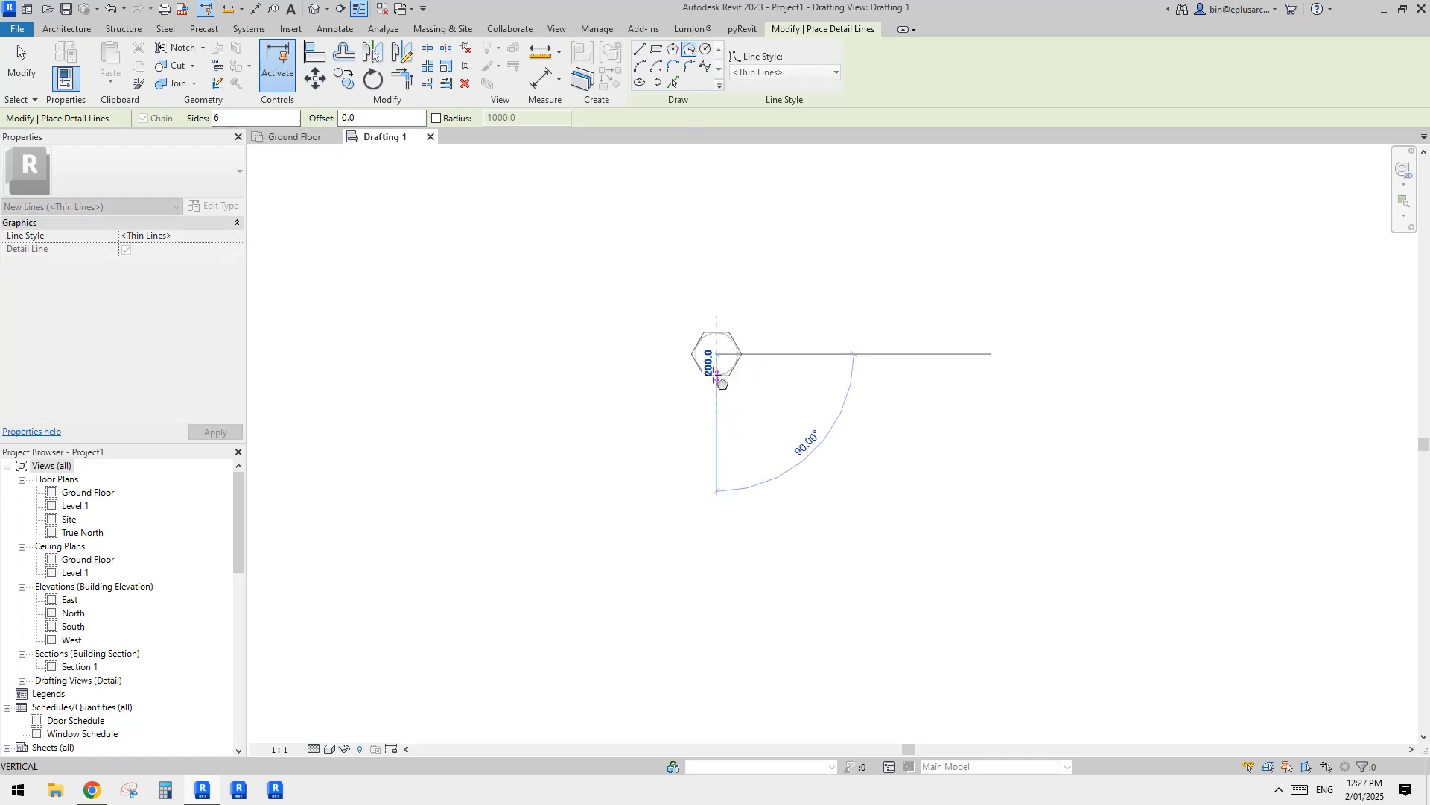
pyautogui.click(717, 376)
pyautogui.scroll(3, 717, 373)
pyautogui.press('Escape')
pyautogui.press('Escape')
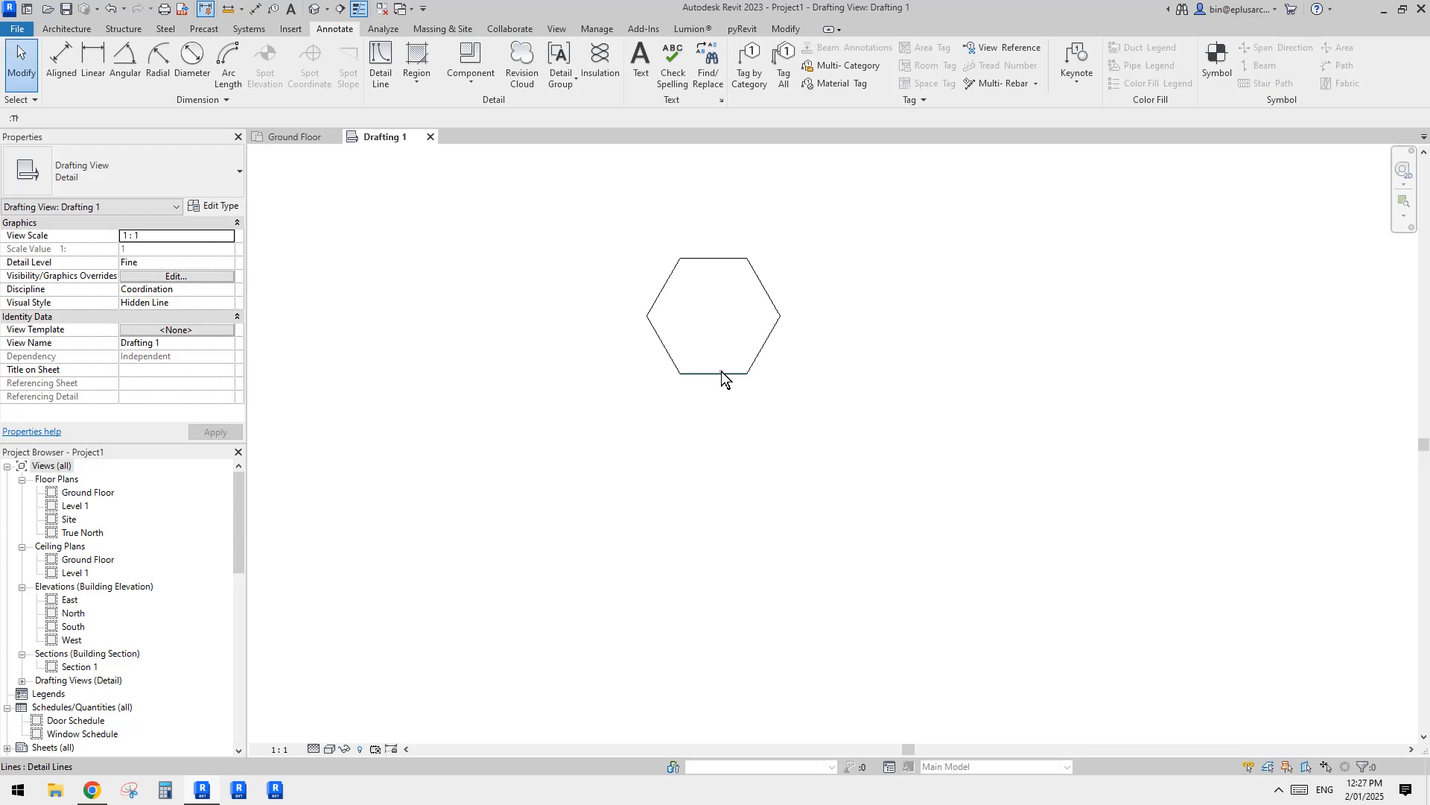
# Step: Resize the hexagon to 100 mm between its lower and upper sides
pyautogui.click(723, 374)
pyautogui.moveTo(698, 320); pyautogui.dragTo(701, 330, button='middle')
pyautogui.press('Escape')
pyautogui.moveTo(578, 233); pyautogui.dragTo(845, 437)
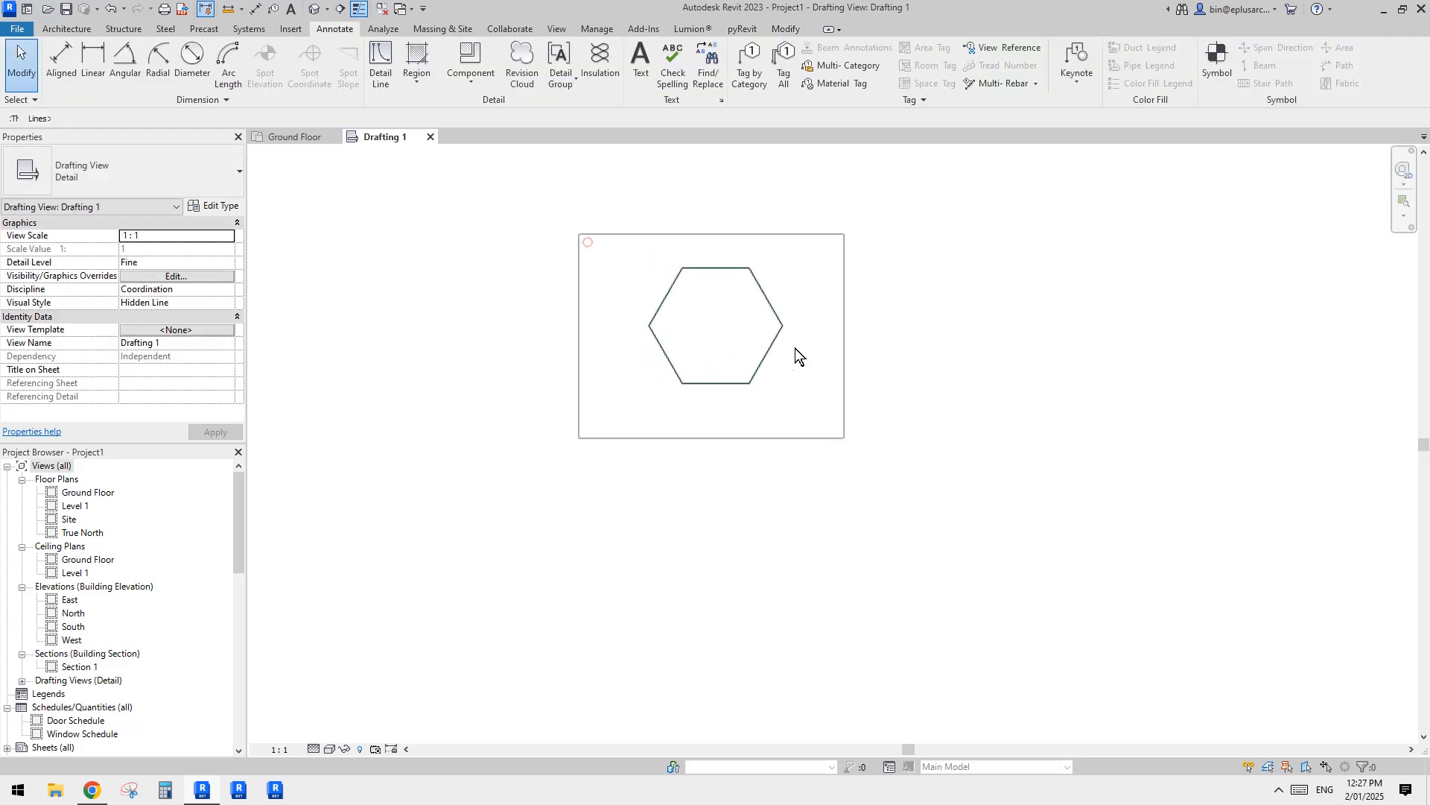
pyautogui.moveTo(801, 351); pyautogui.dragTo(795, 377, button='middle')
pyautogui.press('r')
pyautogui.press('e')
pyautogui.scroll(3, 720, 399)
pyautogui.click(726, 422)
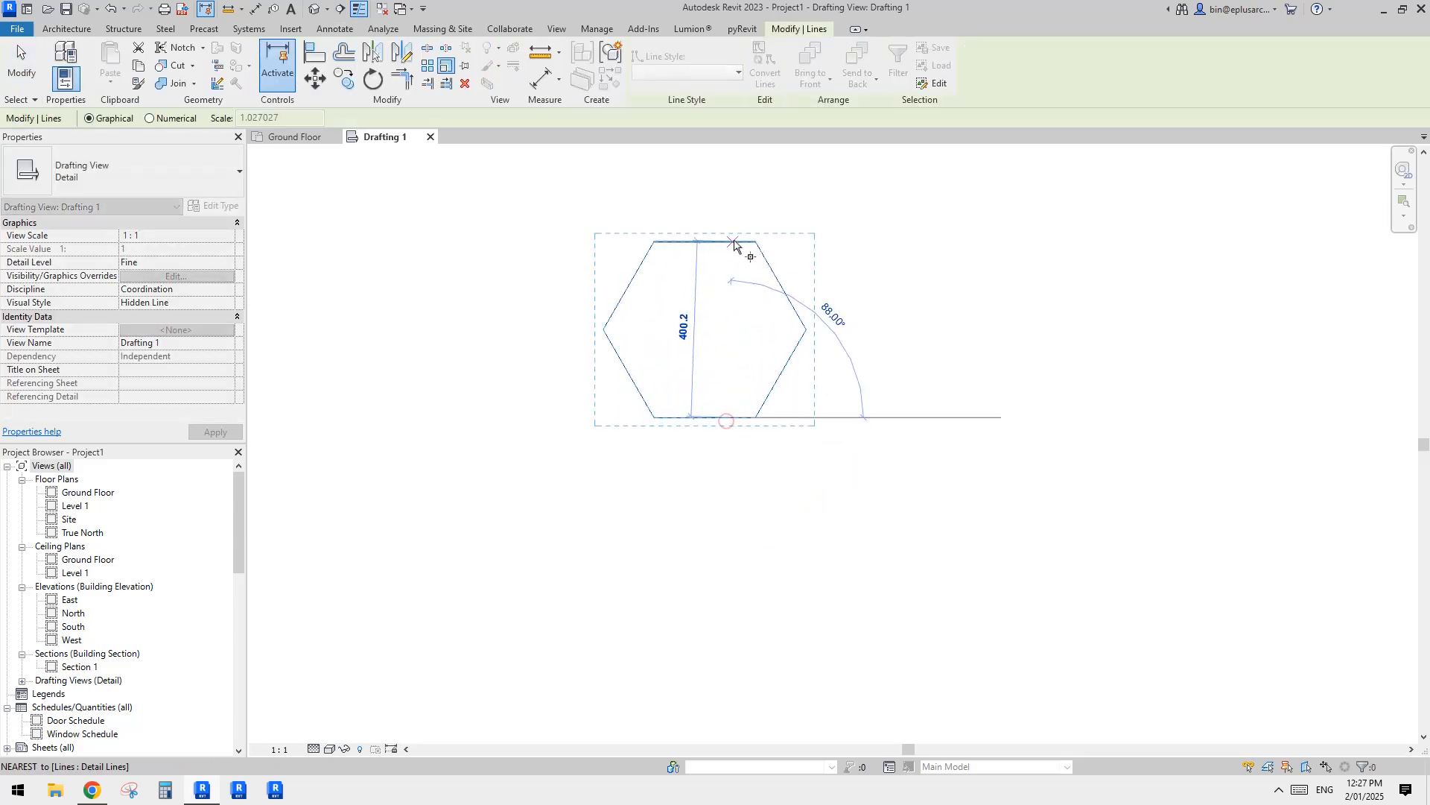
pyautogui.click(736, 243)
pyautogui.write('100')
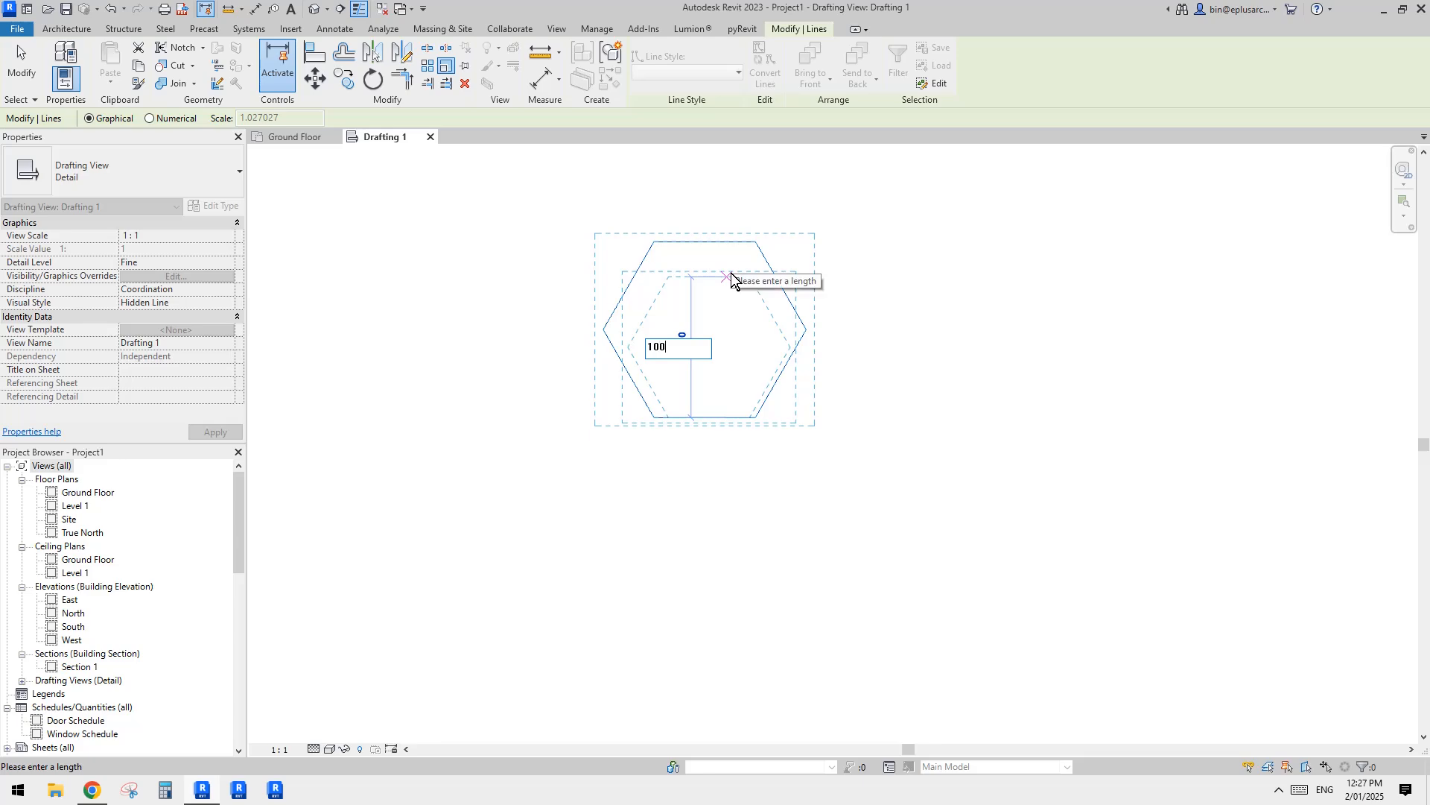
pyautogui.press('Return')
pyautogui.click(809, 261)
# Step: Copy the whole hexagon diagonally down to the right so the copy shares the original's lower-right side
pyautogui.scroll(1, 758, 385)
pyautogui.moveTo(654, 357); pyautogui.dragTo(800, 473)
pyautogui.scroll(2, 748, 395)
pyautogui.press('Escape')
pyautogui.scroll(1, 737, 436)
pyautogui.moveTo(526, 286); pyautogui.dragTo(806, 496)
pyautogui.press('c')
pyautogui.press('o')
pyautogui.click(637, 332)
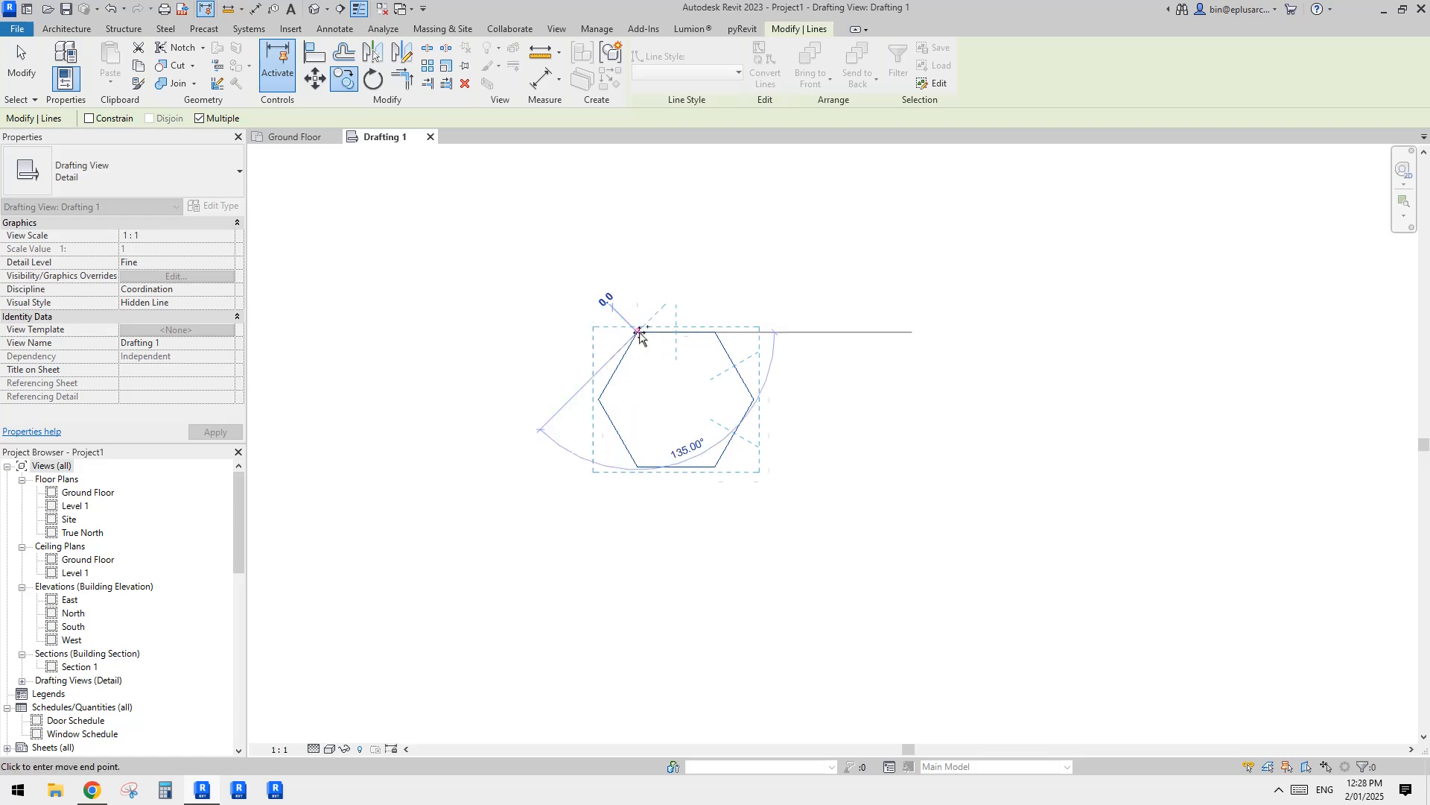
pyautogui.click(754, 401)
pyautogui.click(884, 324)
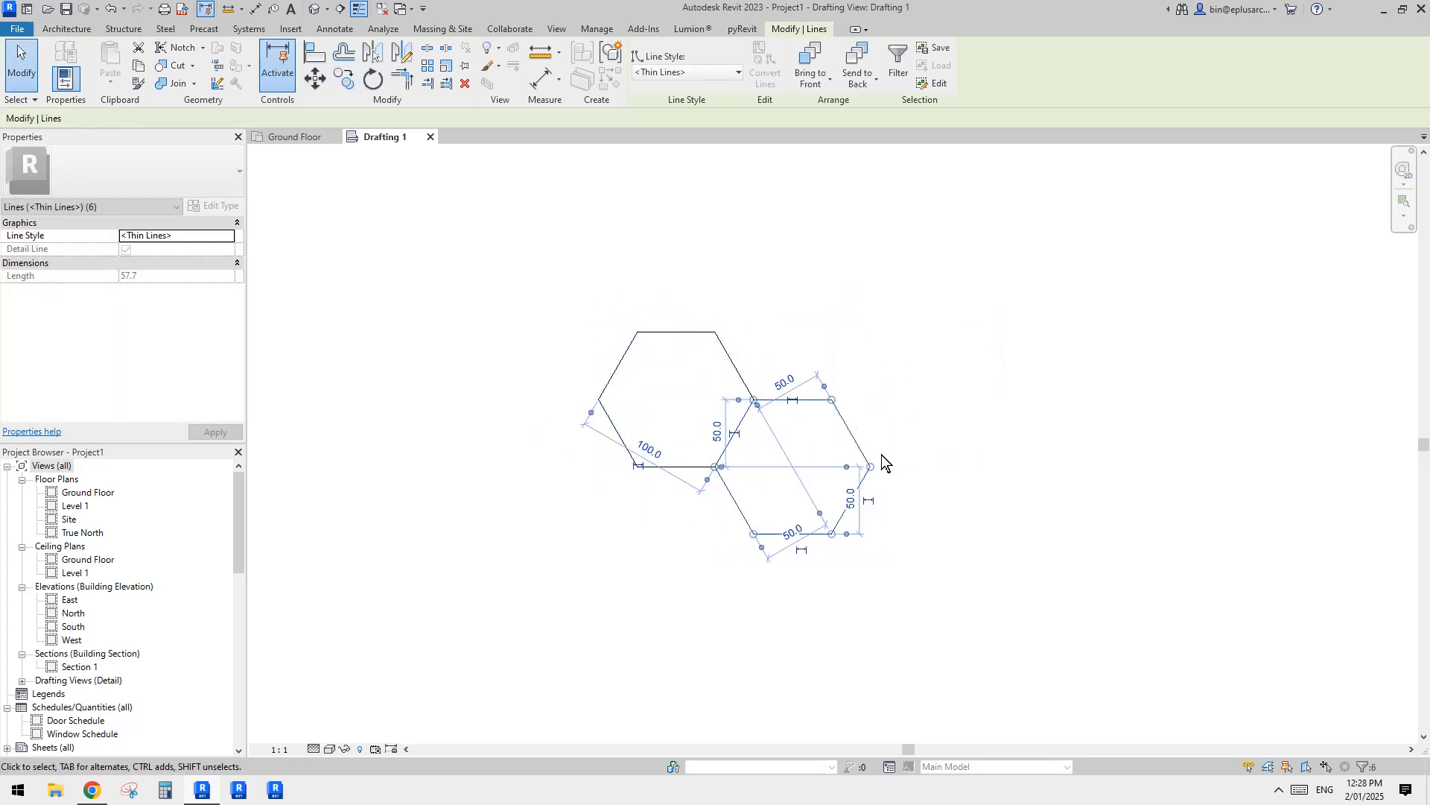
pyautogui.hotkey('ctrl', 'z')
# Step: Copy the lower-right hexagon 100 mm straight up to form a cluster of three
pyautogui.click(754, 535)
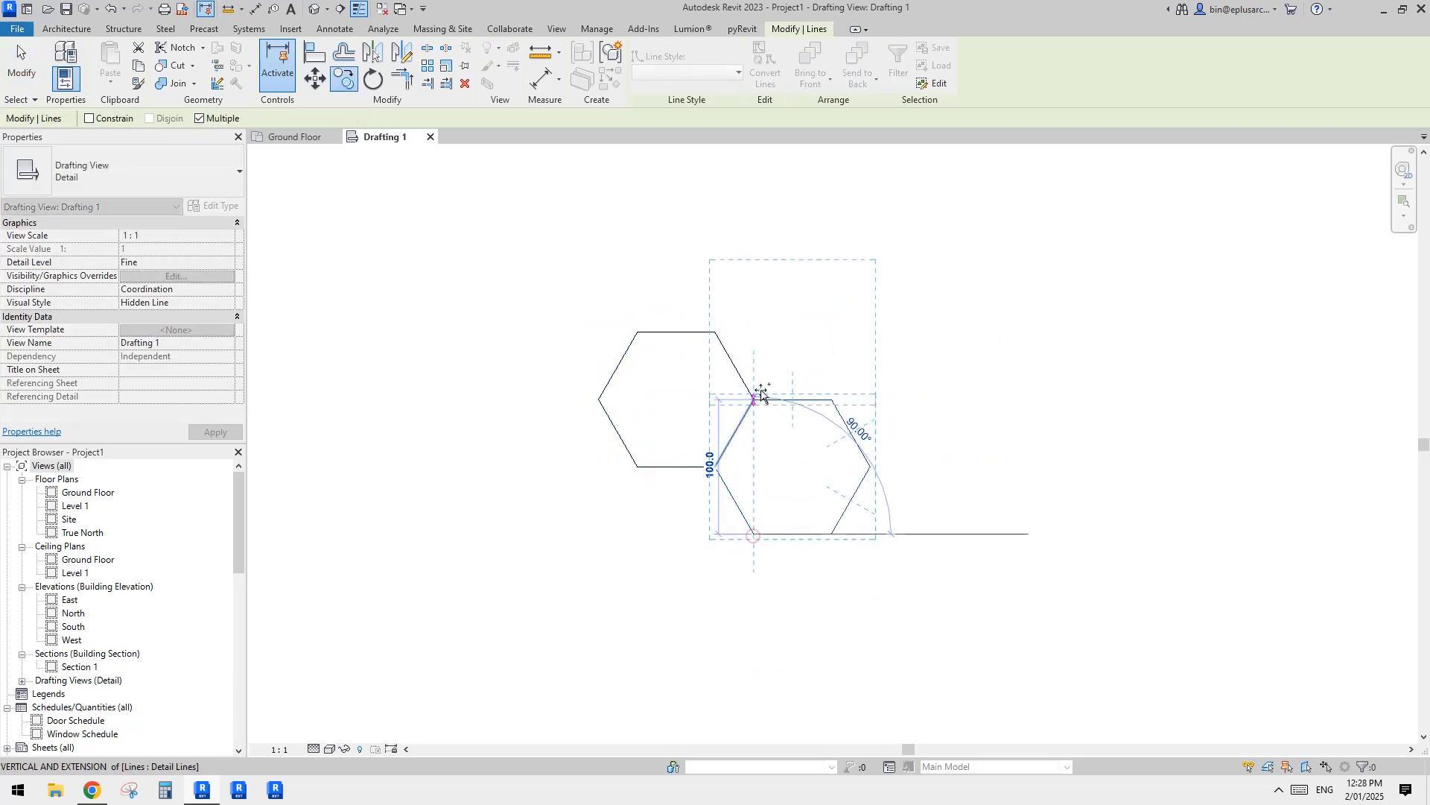
pyautogui.click(754, 400)
pyautogui.press('Escape')
pyautogui.press('Escape')
# Step: Delete the duplicate lines on the sides shared by the three hexagons, and check that only three lines meet there
pyautogui.click(736, 371)
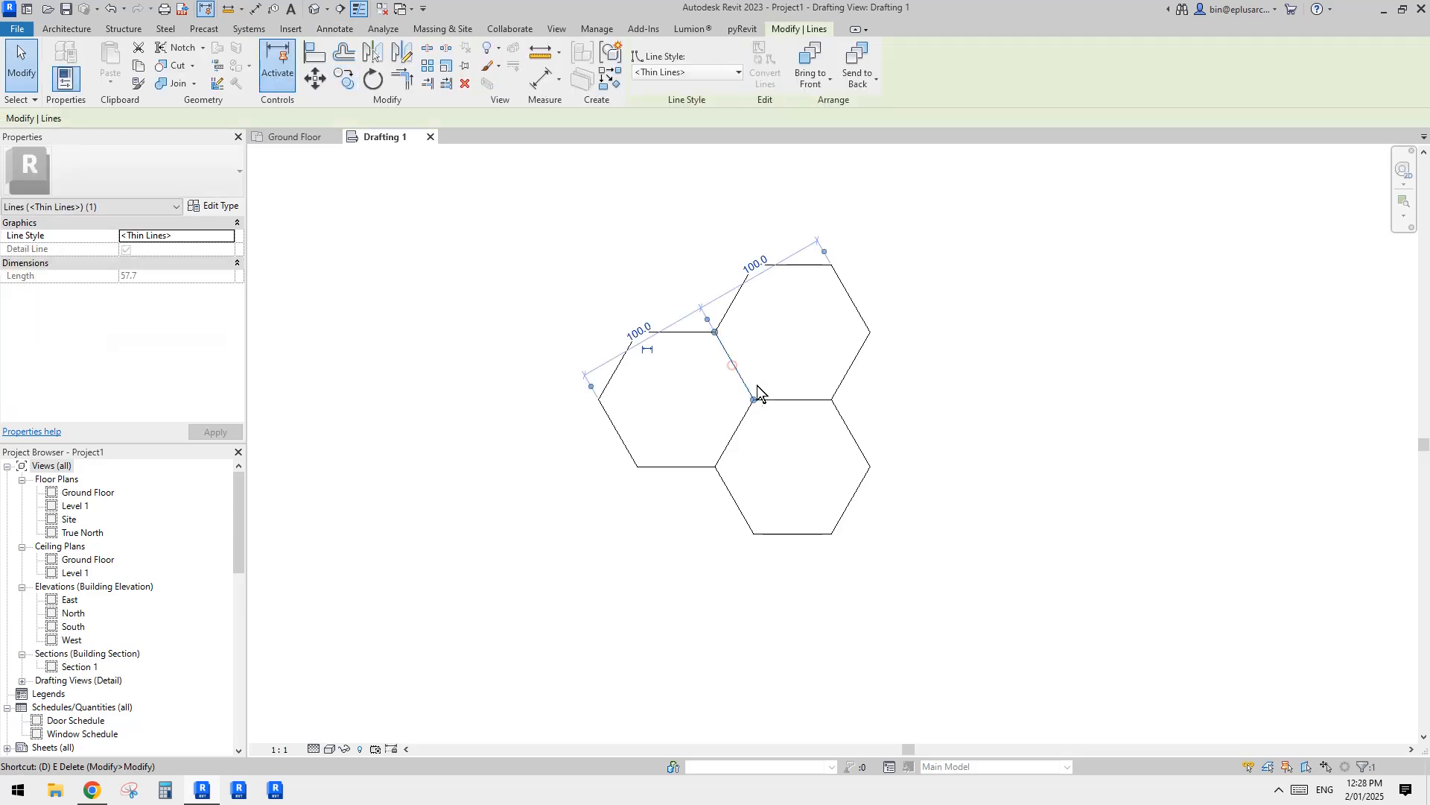
pyautogui.press('Escape')
pyautogui.click(745, 424)
pyautogui.press('e')
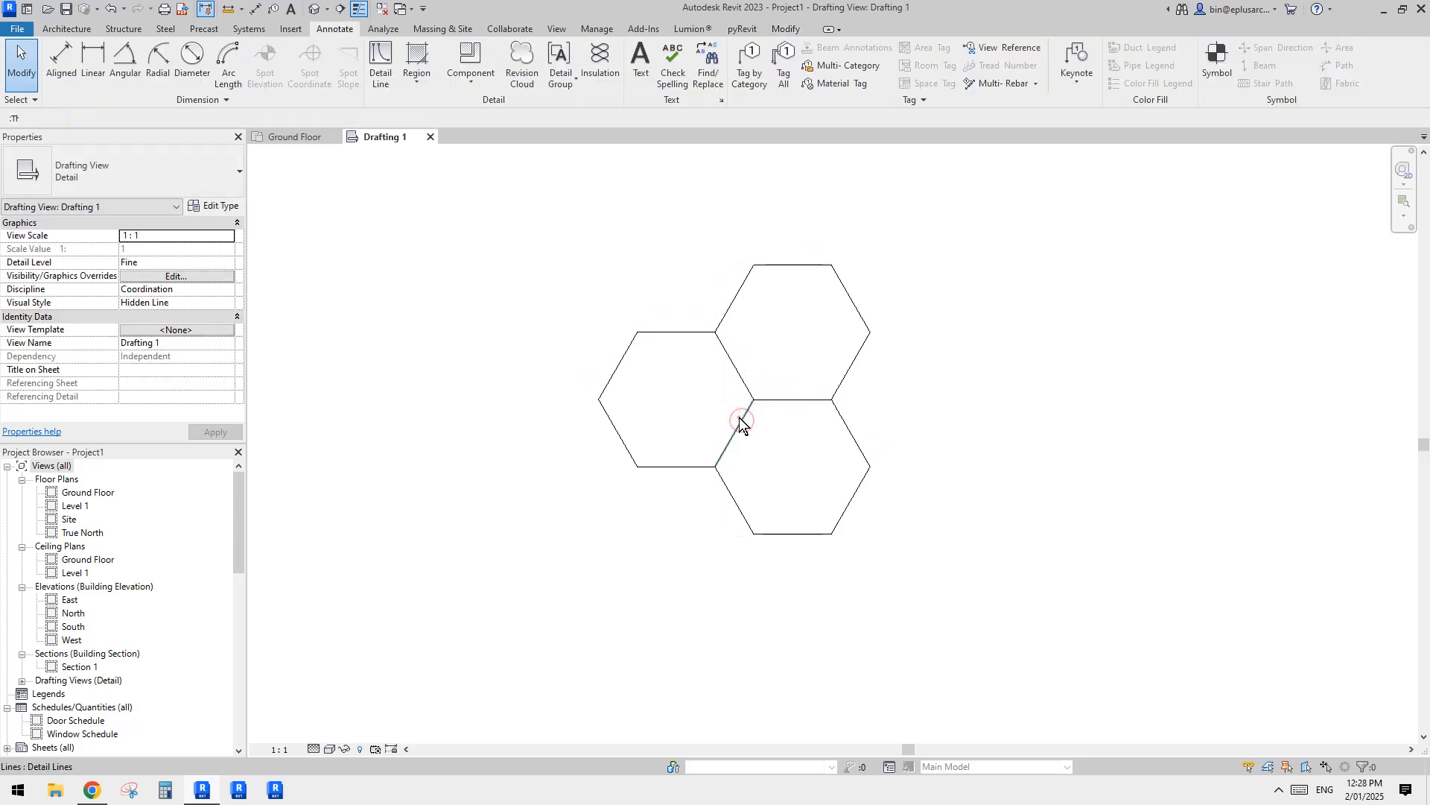
pyautogui.click(740, 417)
pyautogui.moveTo(788, 426); pyautogui.dragTo(728, 374)
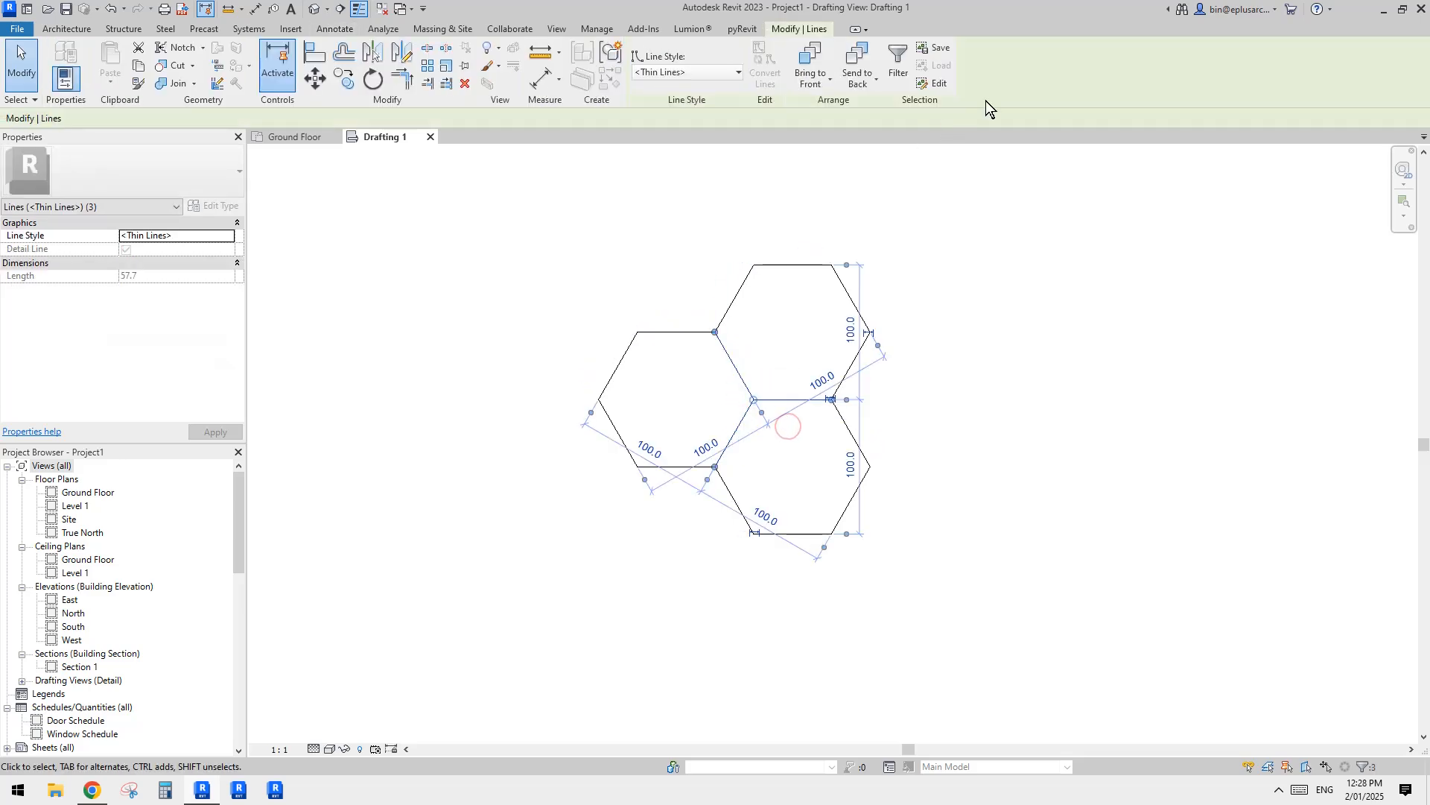
pyautogui.click(898, 63)
pyautogui.press('Escape')
pyautogui.press('Escape')
pyautogui.moveTo(802, 417); pyautogui.dragTo(747, 426, button='middle')
# Step: Copy the three-hexagon cluster horizontally to the right so its first hexagon nests between the two right-hand hexagons
pyautogui.moveTo(942, 229); pyautogui.dragTo(503, 611)
pyautogui.scroll(-1, 514, 570)
pyautogui.press('c')
pyautogui.press('o')
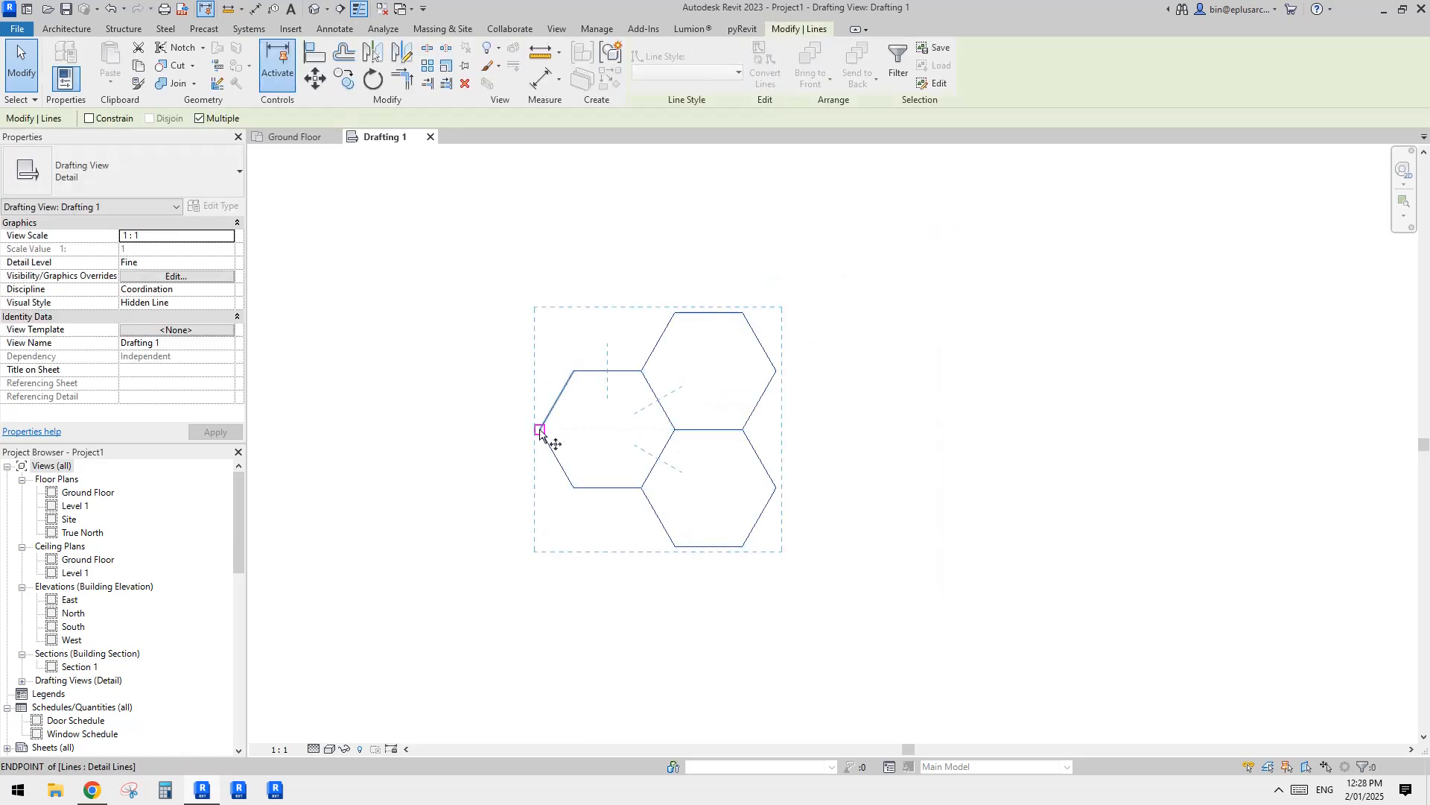
pyautogui.click(539, 429)
pyautogui.click(743, 432)
pyautogui.scroll(2, 829, 424)
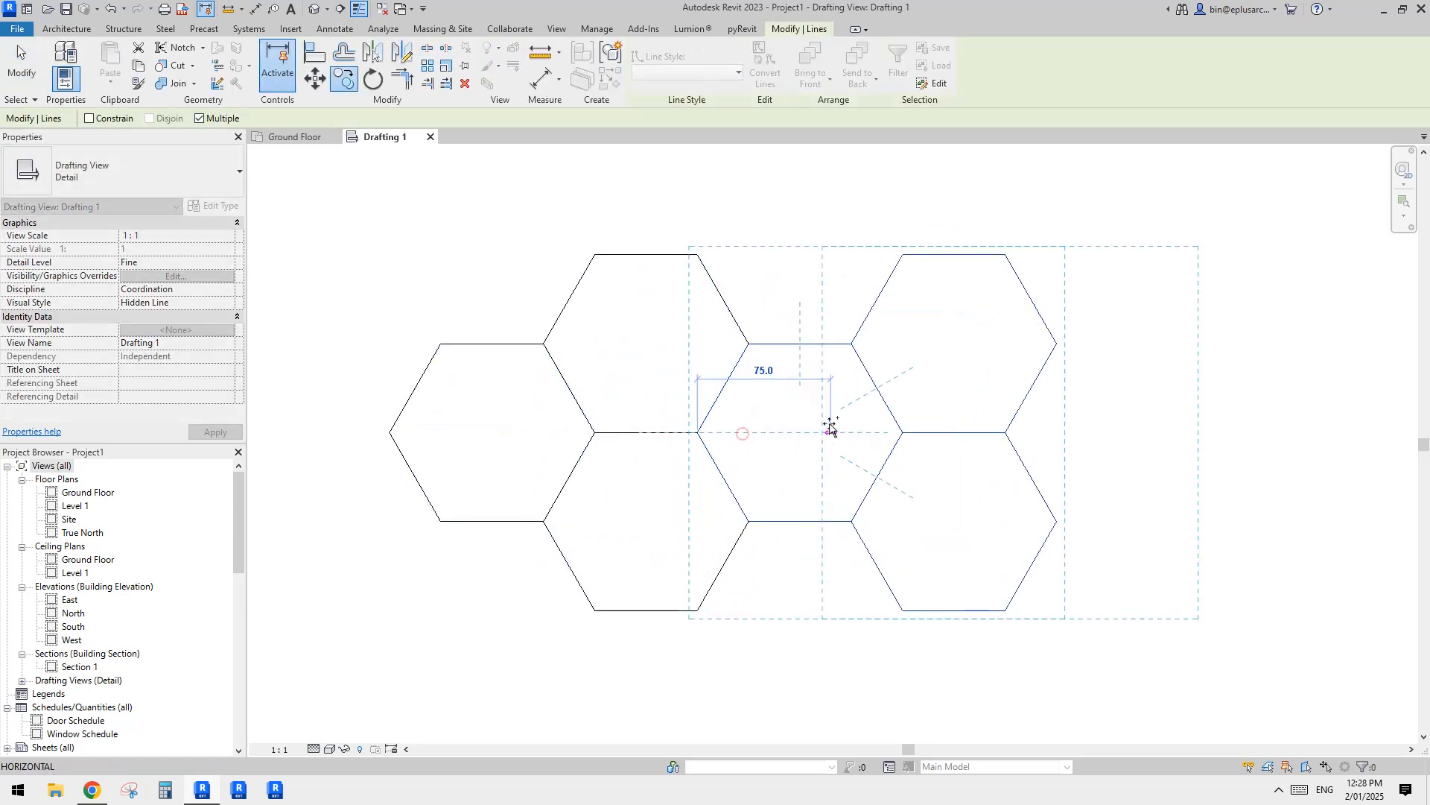
pyautogui.press('Escape')
pyautogui.press('Escape')
# Step: Delete the overlapping duplicate lines where the two hexagon clusters meet
pyautogui.click(722, 383)
pyautogui.press('Delete')
pyautogui.scroll(-2, 758, 420)
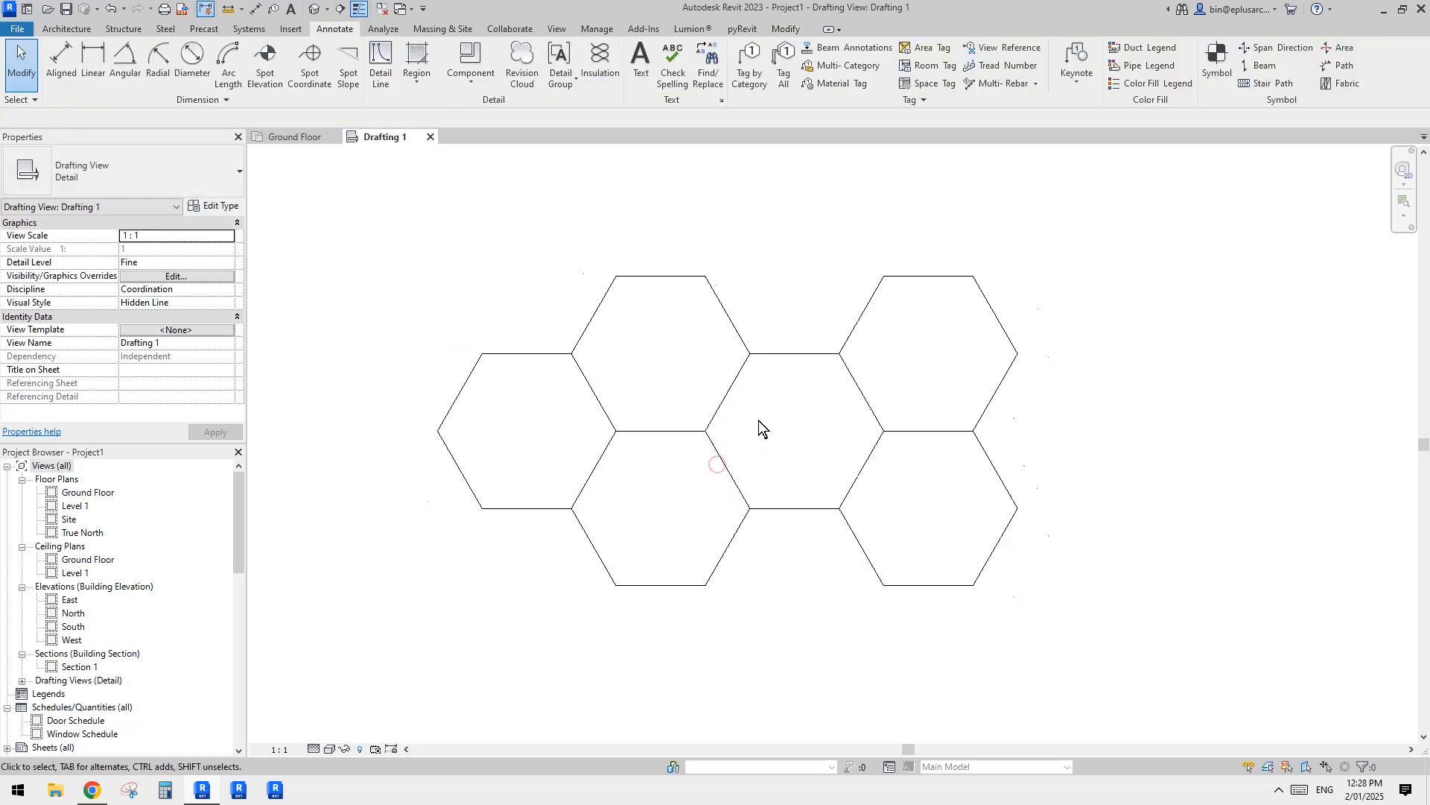
# Step: Copy all six hexagons down to the left so they interlock beneath the existing rows
pyautogui.moveTo(1008, 252); pyautogui.dragTo(490, 501)
pyautogui.press('c')
pyautogui.press('o')
pyautogui.click(900, 293)
pyautogui.click(810, 446)
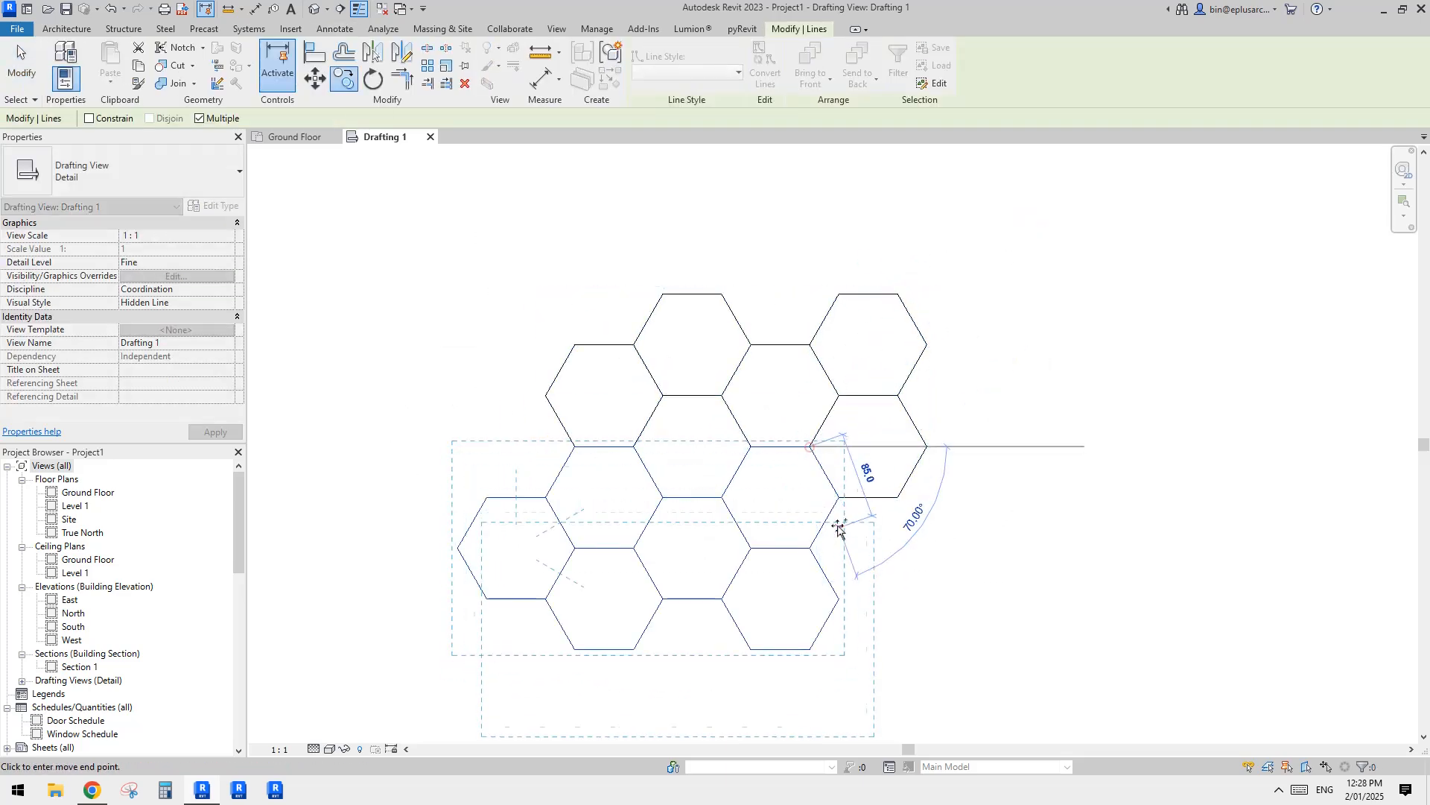
pyautogui.scroll(2, 834, 492)
pyautogui.press('Escape')
pyautogui.press('Escape')
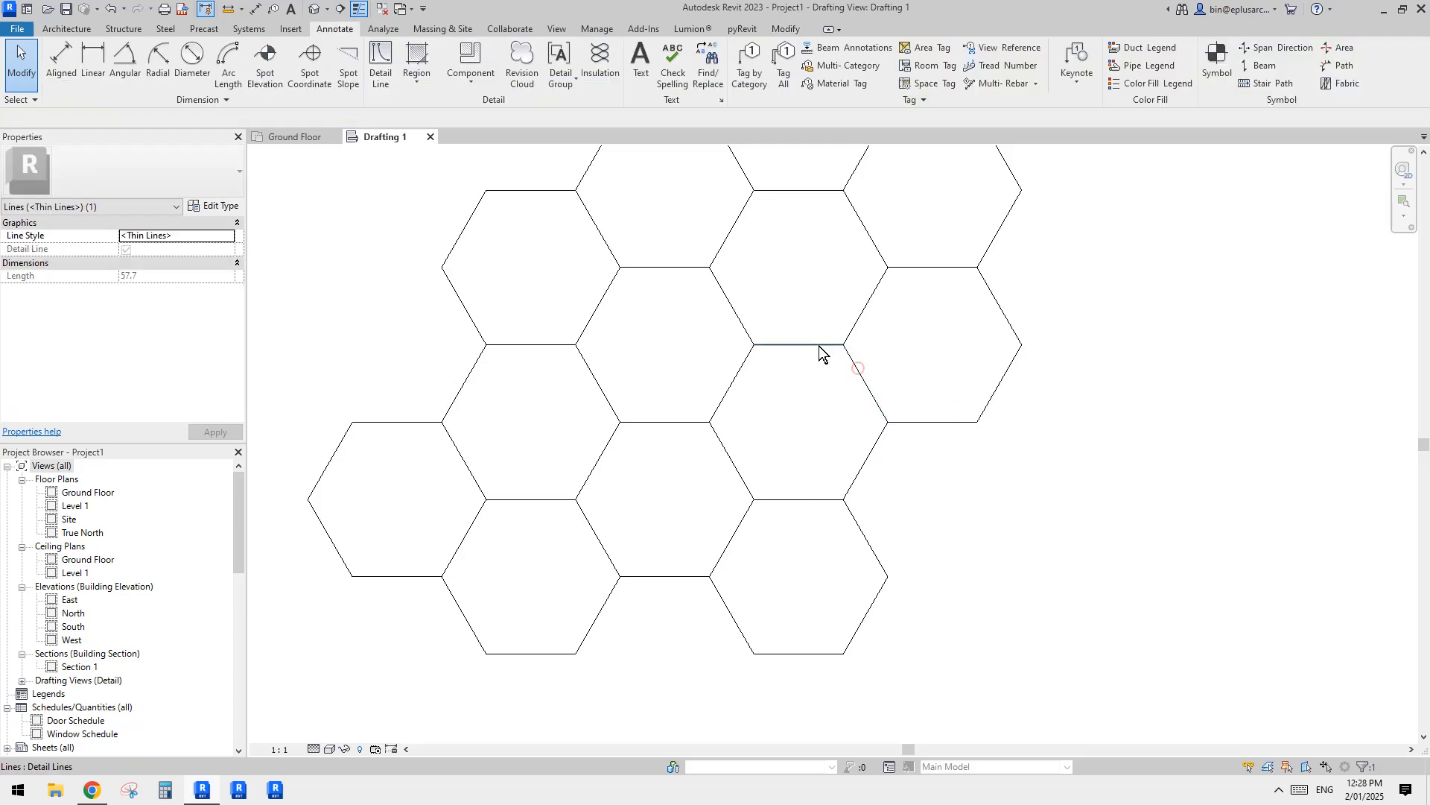
# Step: Delete the duplicate lines along the sides shared by the upper and lower hexagon groups
pyautogui.click(748, 356)
pyautogui.press('d')
pyautogui.press('e')
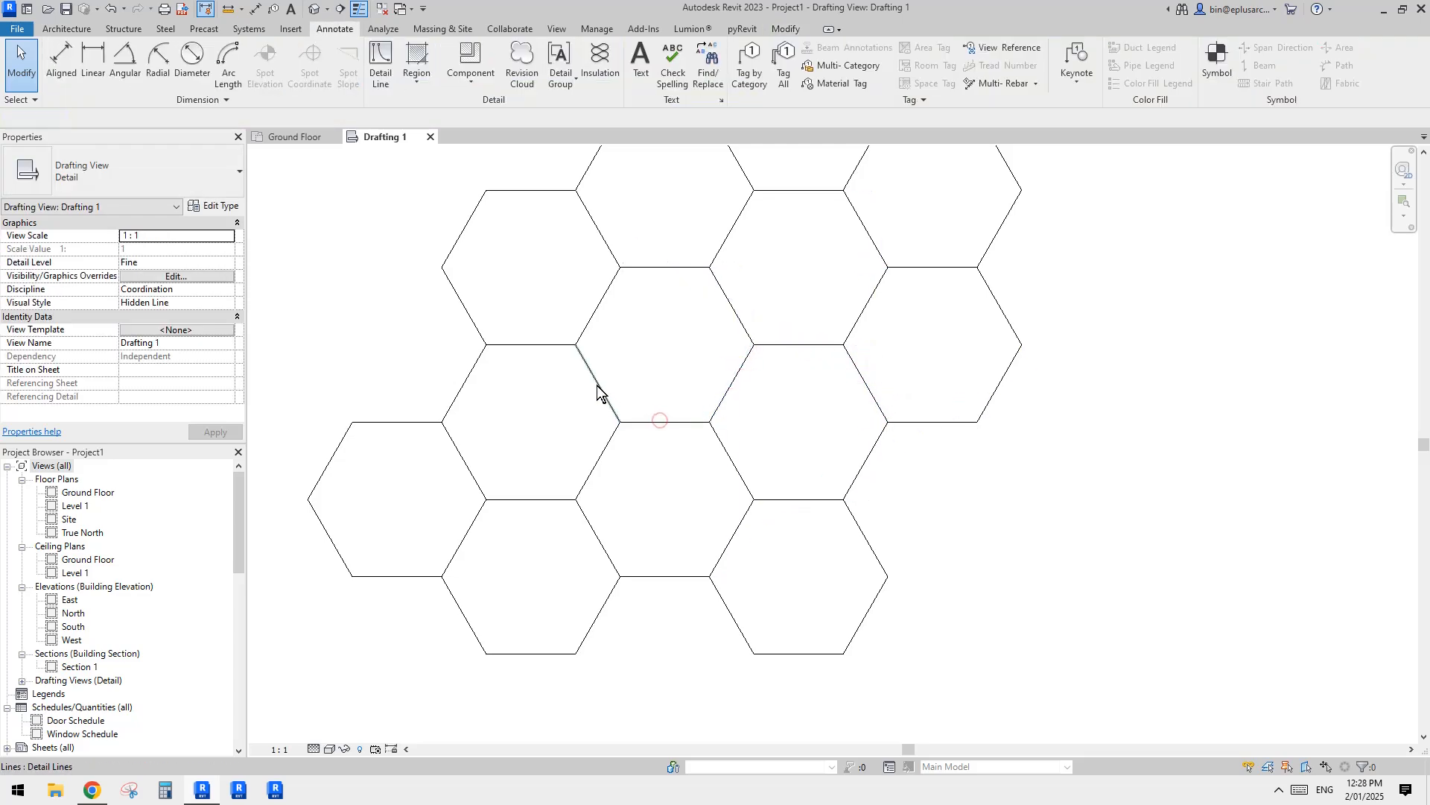
pyautogui.click(524, 343)
pyautogui.press('d')
pyautogui.press('e')
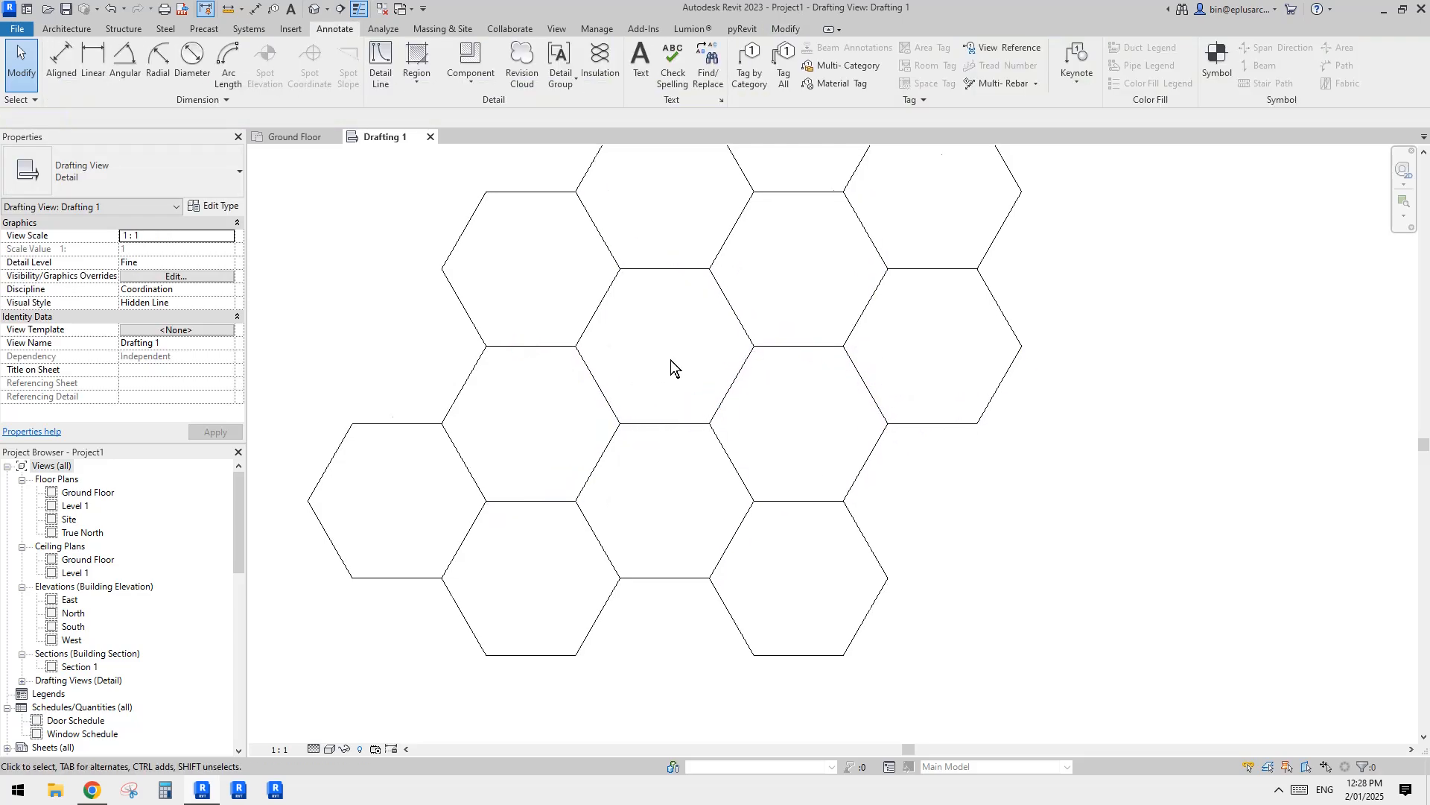
# Step: Examine the honeycomb layout to identify the unit that repeats across the pattern
pyautogui.scroll(-2, 671, 363)
pyautogui.moveTo(715, 386); pyautogui.dragTo(718, 405, button='middle')
pyautogui.scroll(3, 855, 438)
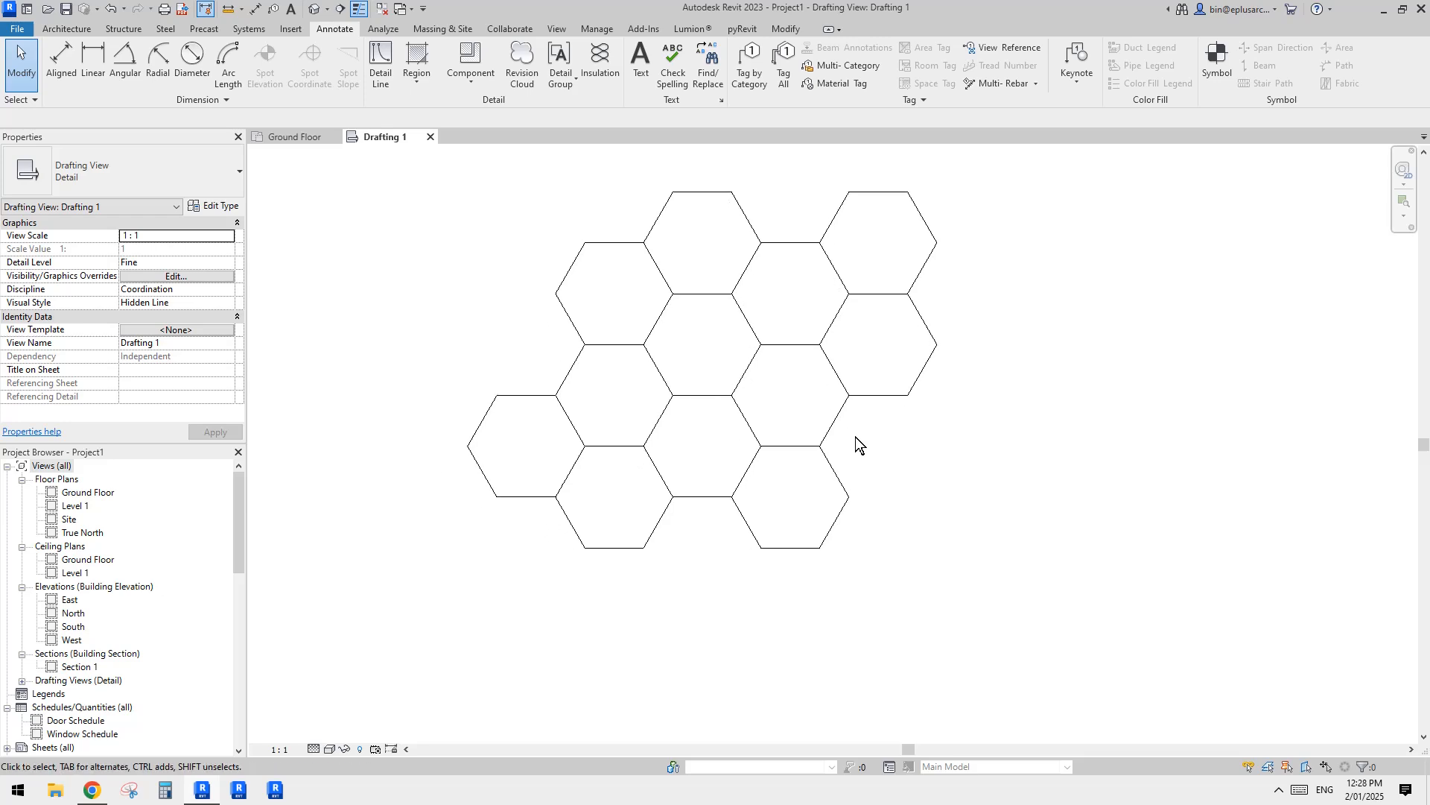
pyautogui.scroll(-1, 893, 416)
pyautogui.moveTo(903, 435); pyautogui.dragTo(901, 448, button='middle')
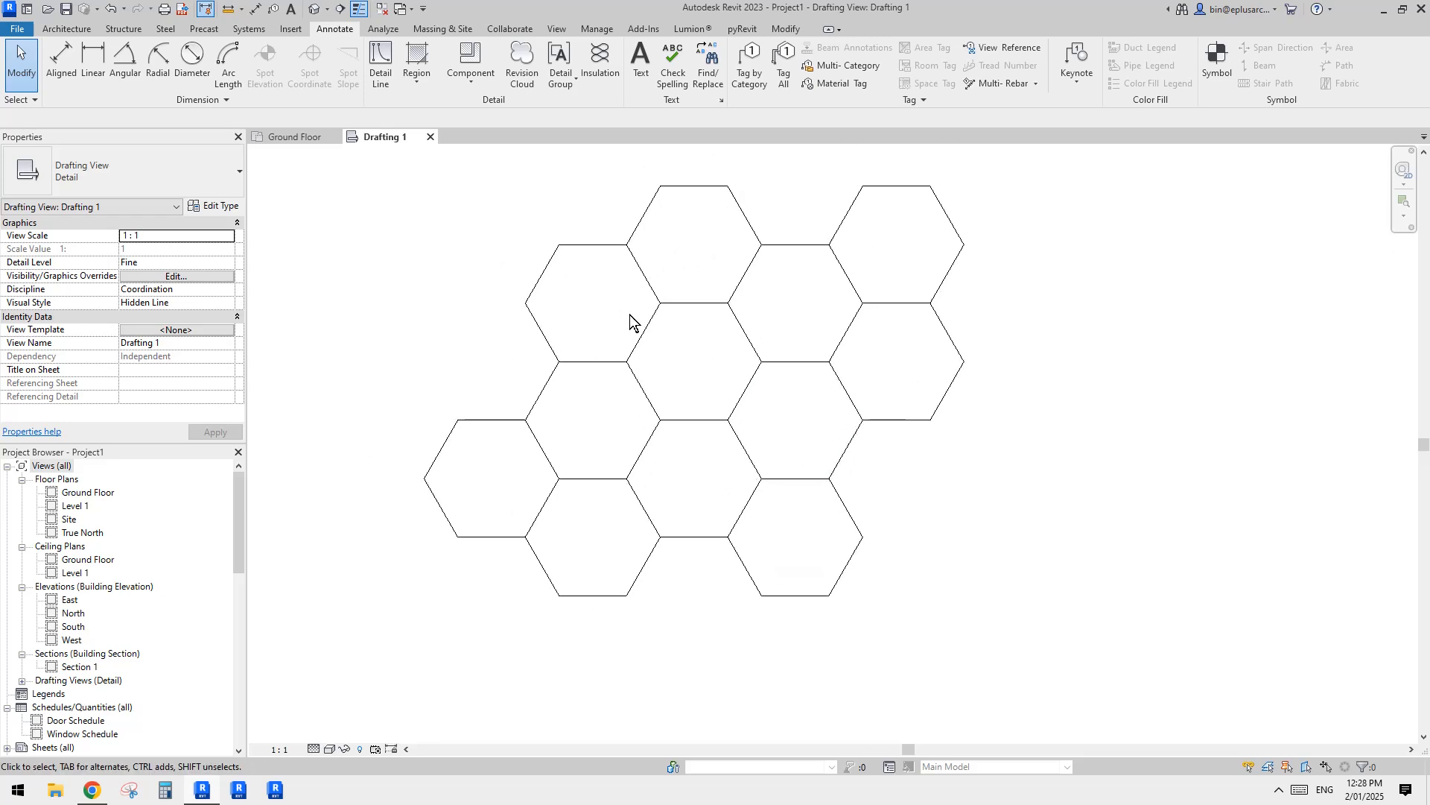
pyautogui.scroll(3, 753, 328)
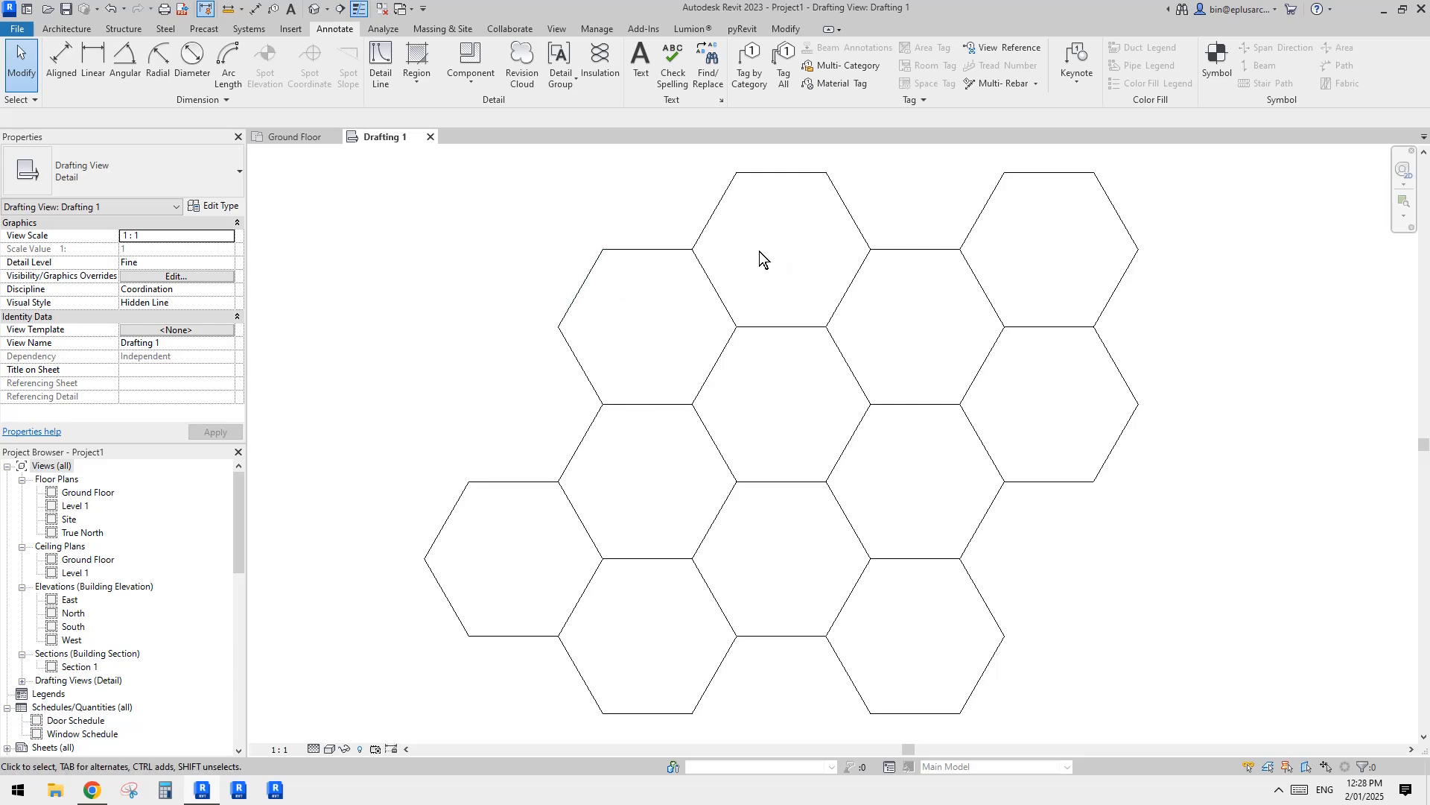
pyautogui.moveTo(753, 385); pyautogui.dragTo(751, 415, button='middle')
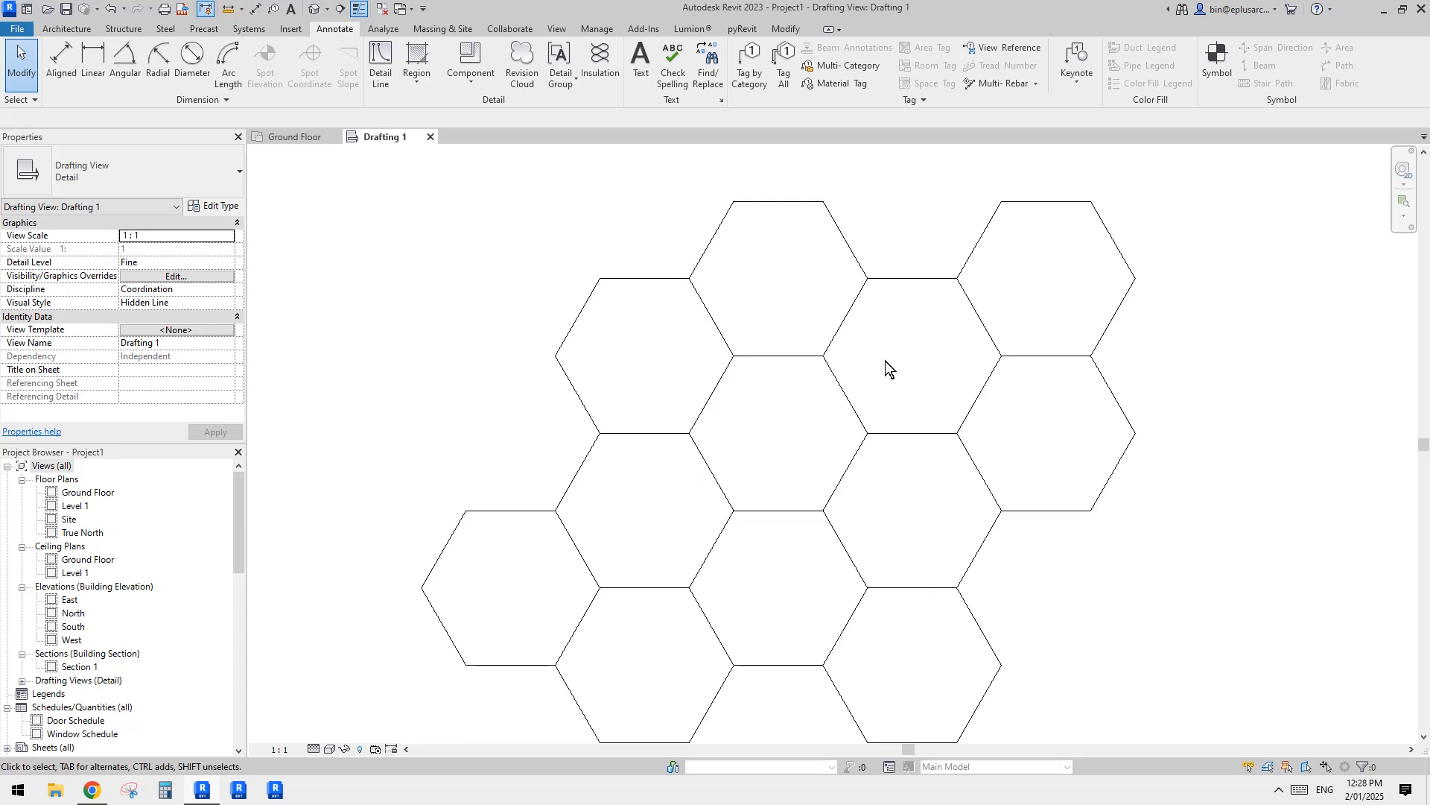
pyautogui.moveTo(793, 373); pyautogui.dragTo(793, 290, button='middle')
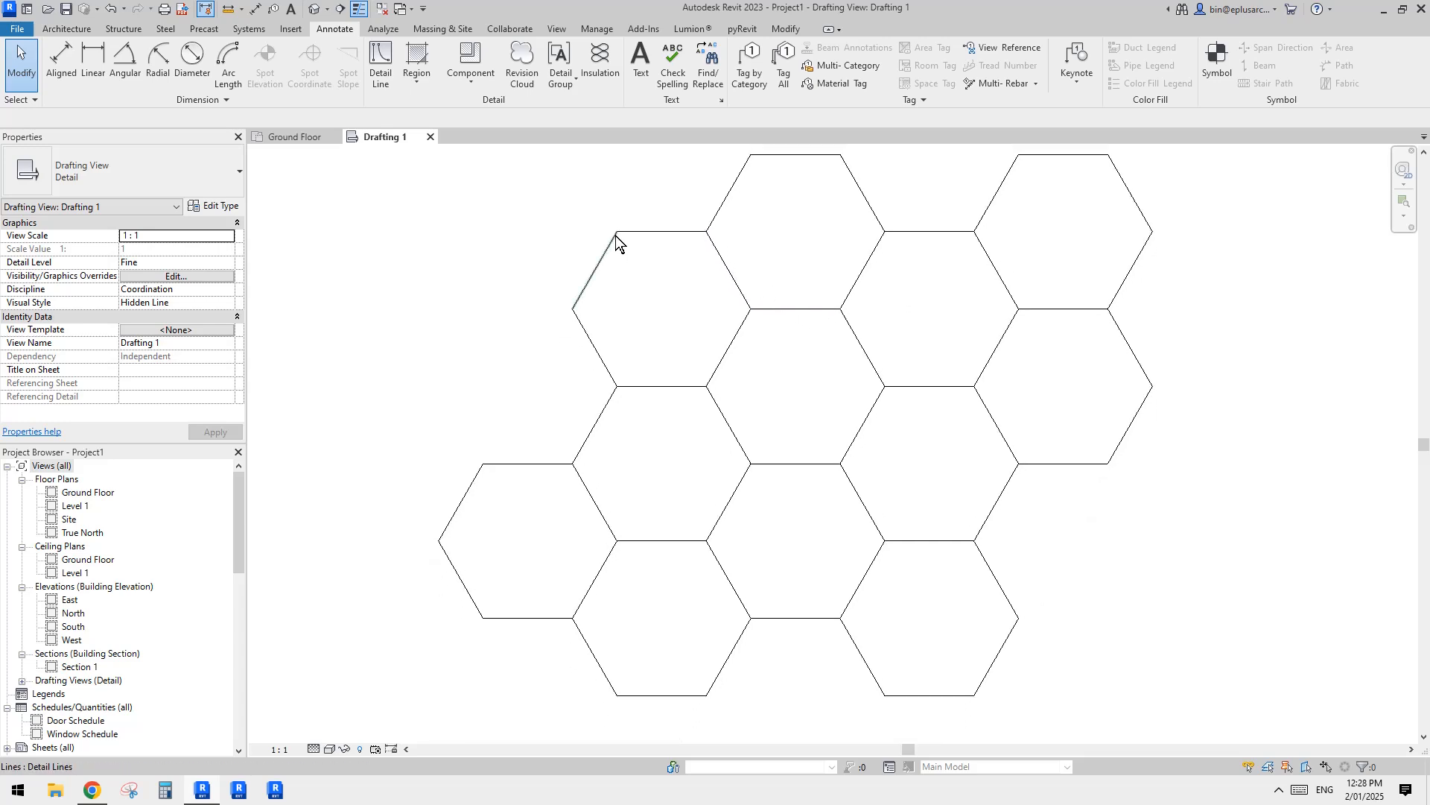
pyautogui.moveTo(700, 423); pyautogui.dragTo(698, 452, button='middle')
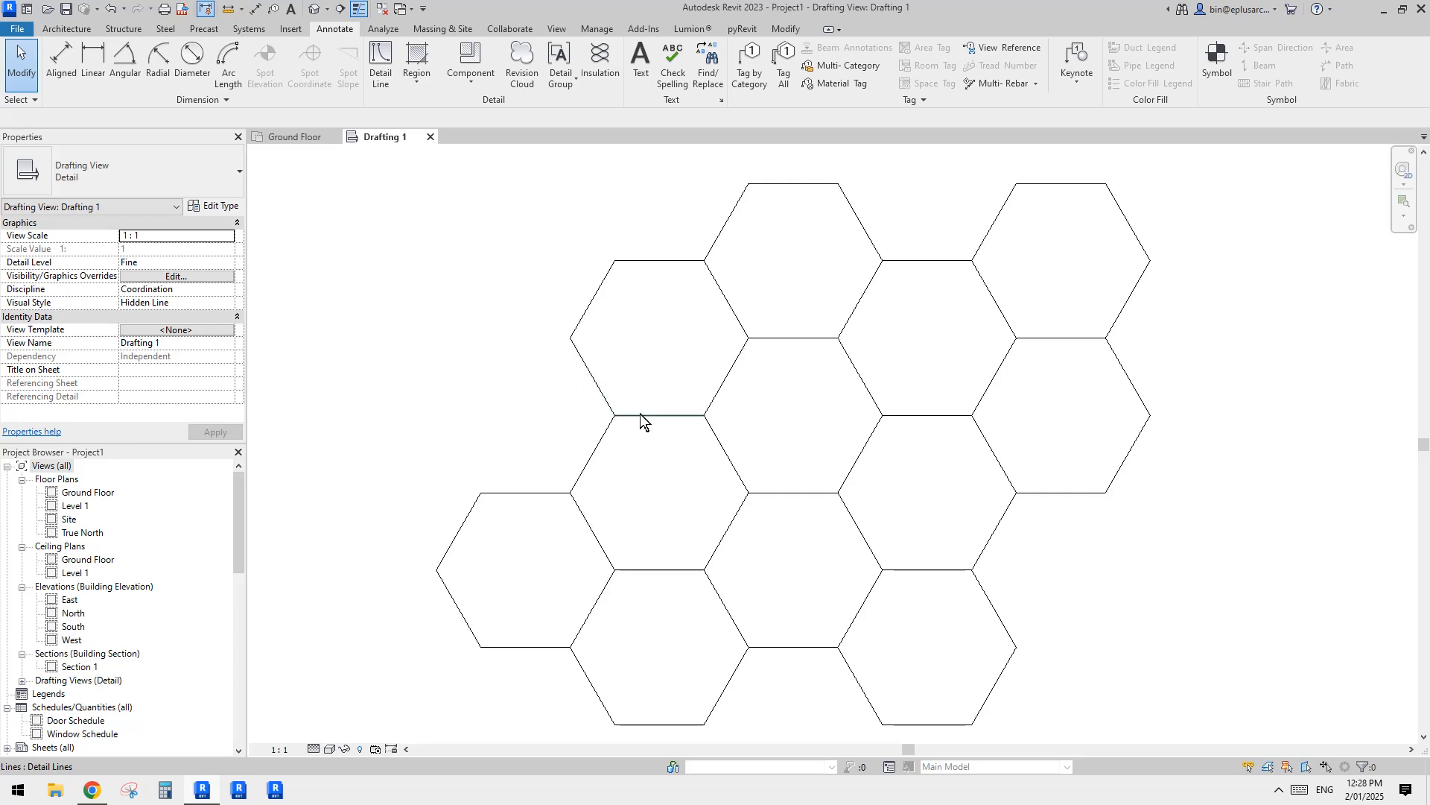
pyautogui.moveTo(737, 323); pyautogui.dragTo(737, 321, button='middle')
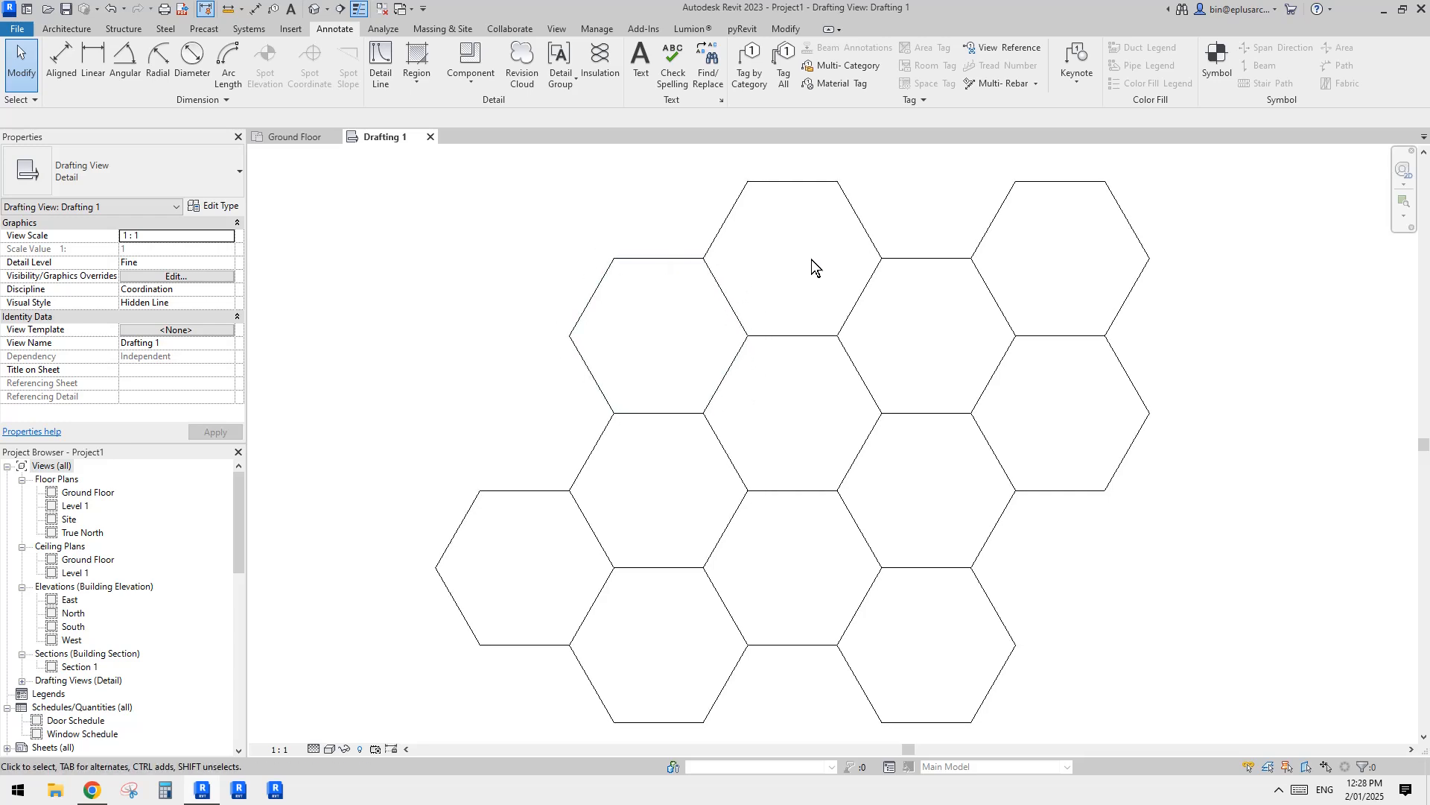
pyautogui.moveTo(833, 263); pyautogui.dragTo(844, 246, button='middle')
pyautogui.moveTo(651, 281); pyautogui.dragTo(660, 319, button='middle')
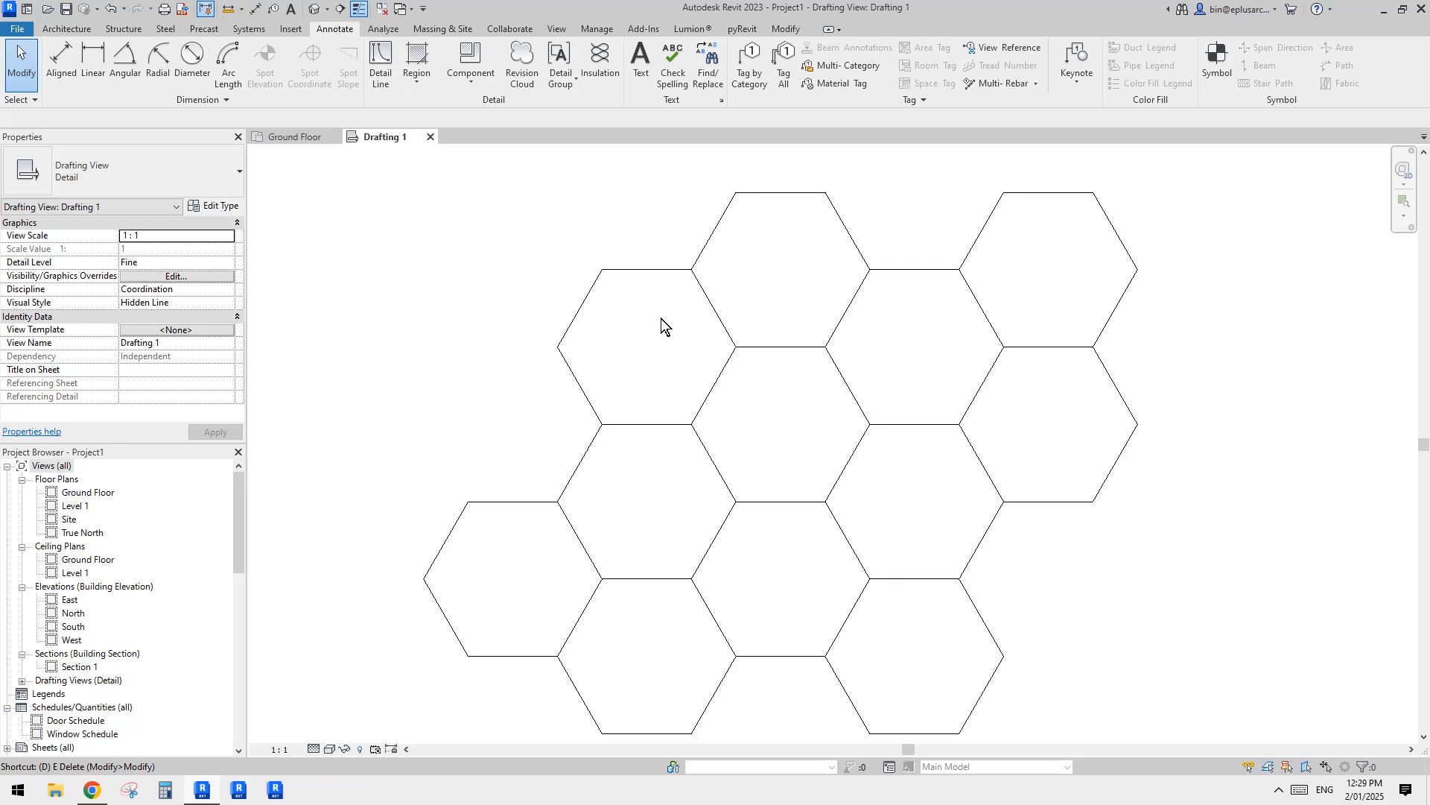
# Step: Try a short diagonal detail line in the Demolished style beyond the honeycomb's upper-left edge
pyautogui.press('d')
pyautogui.press('l')
pyautogui.click(803, 74)
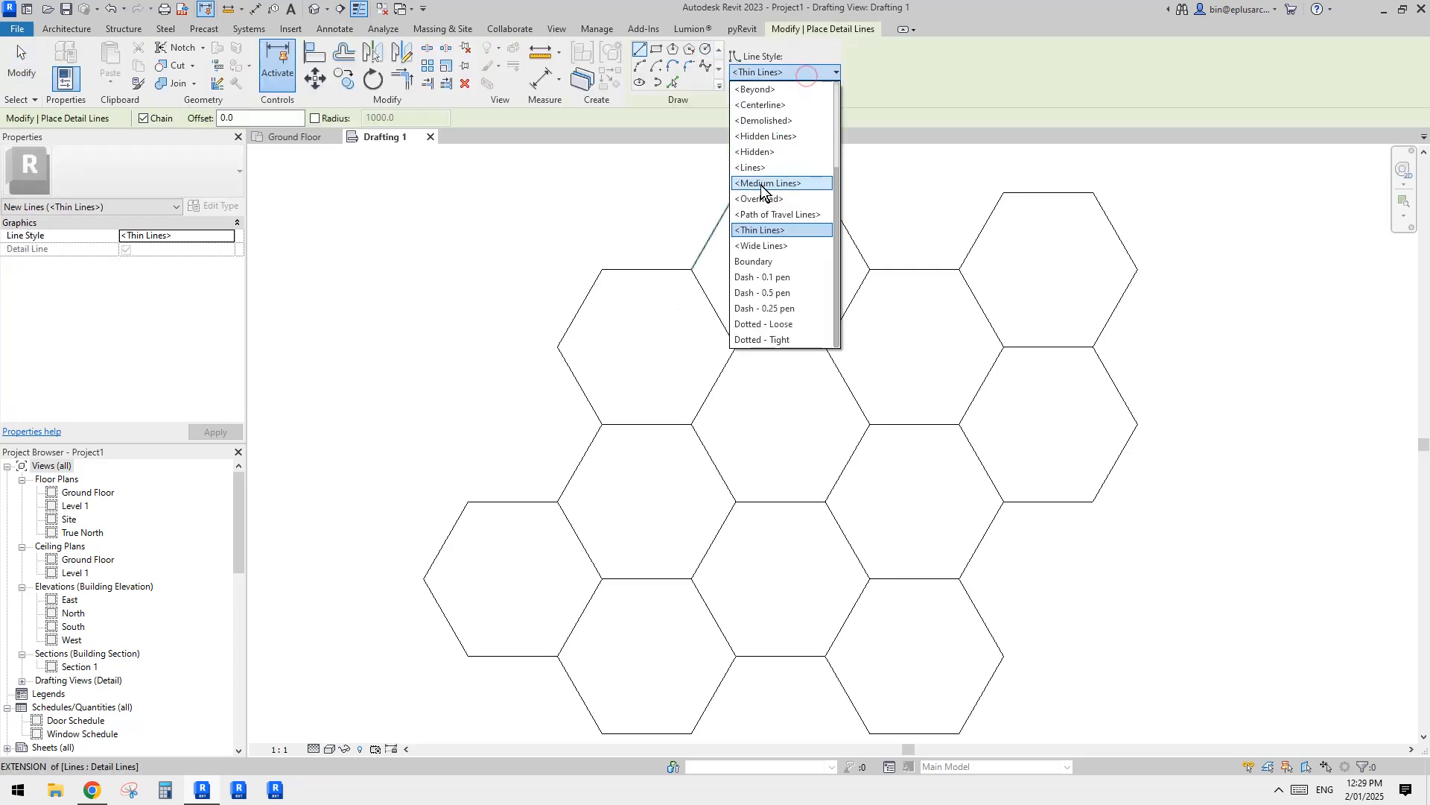
pyautogui.click(769, 119)
pyautogui.click(589, 223)
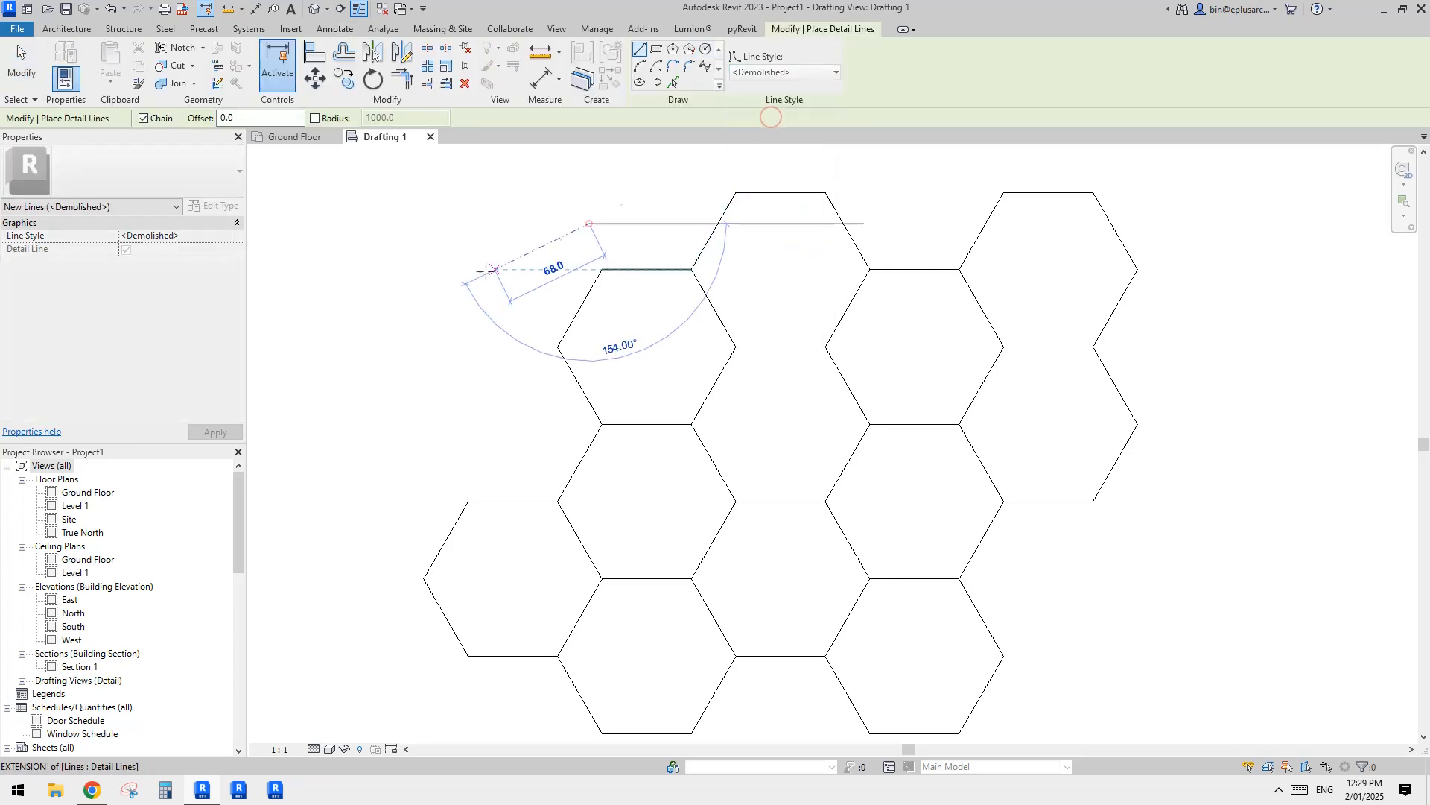
pyautogui.click(482, 270)
pyautogui.press('Escape')
pyautogui.press('Escape')
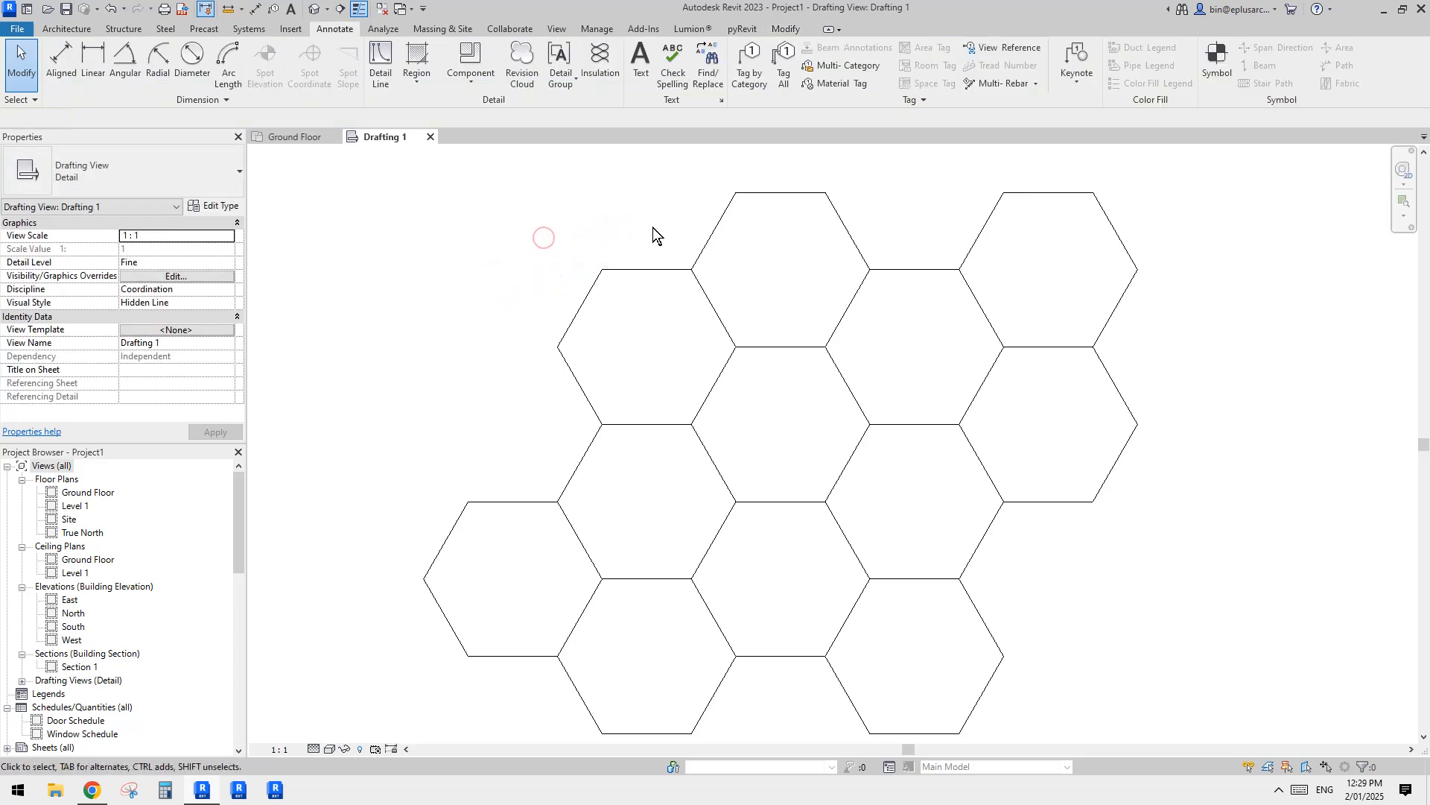
# Step: Draw a vertical Wide Lines detail line from the lower-left hexagon's upper-right vertex to level with the top side of the hexagon above
pyautogui.press('d')
pyautogui.press('l')
pyautogui.click(808, 70)
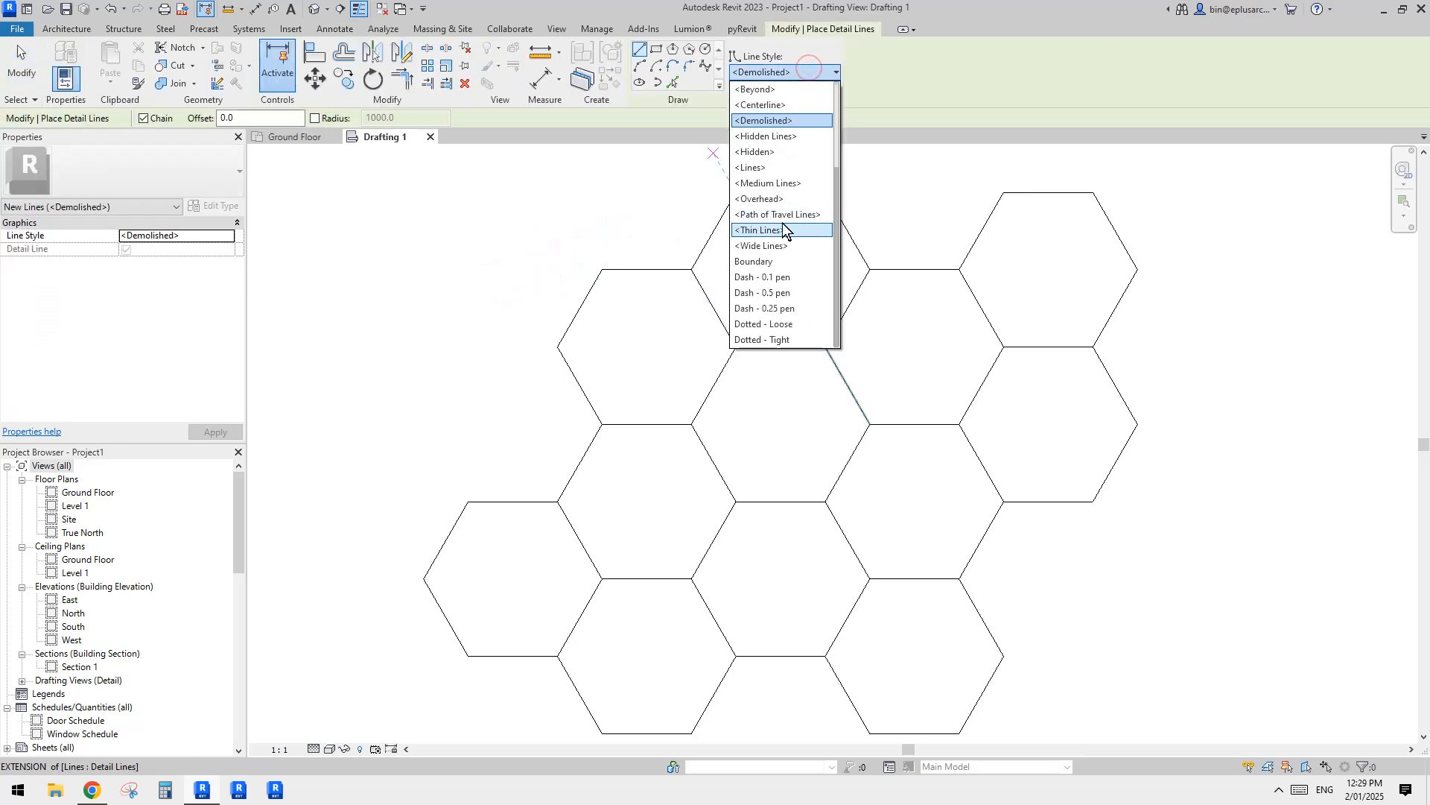
pyautogui.click(776, 246)
pyautogui.moveTo(685, 314); pyautogui.dragTo(686, 278, button='middle')
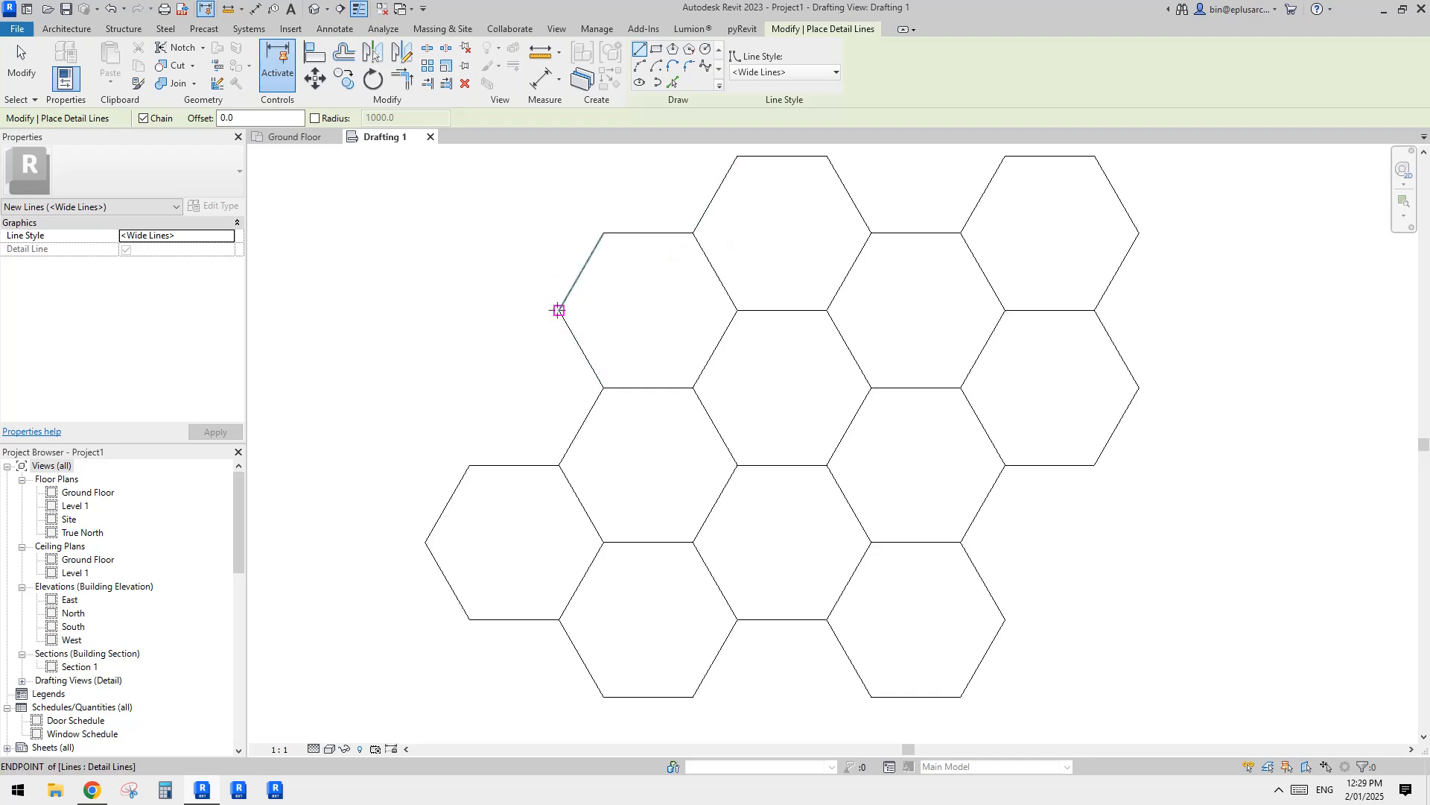
pyautogui.click(558, 465)
pyautogui.click(559, 233)
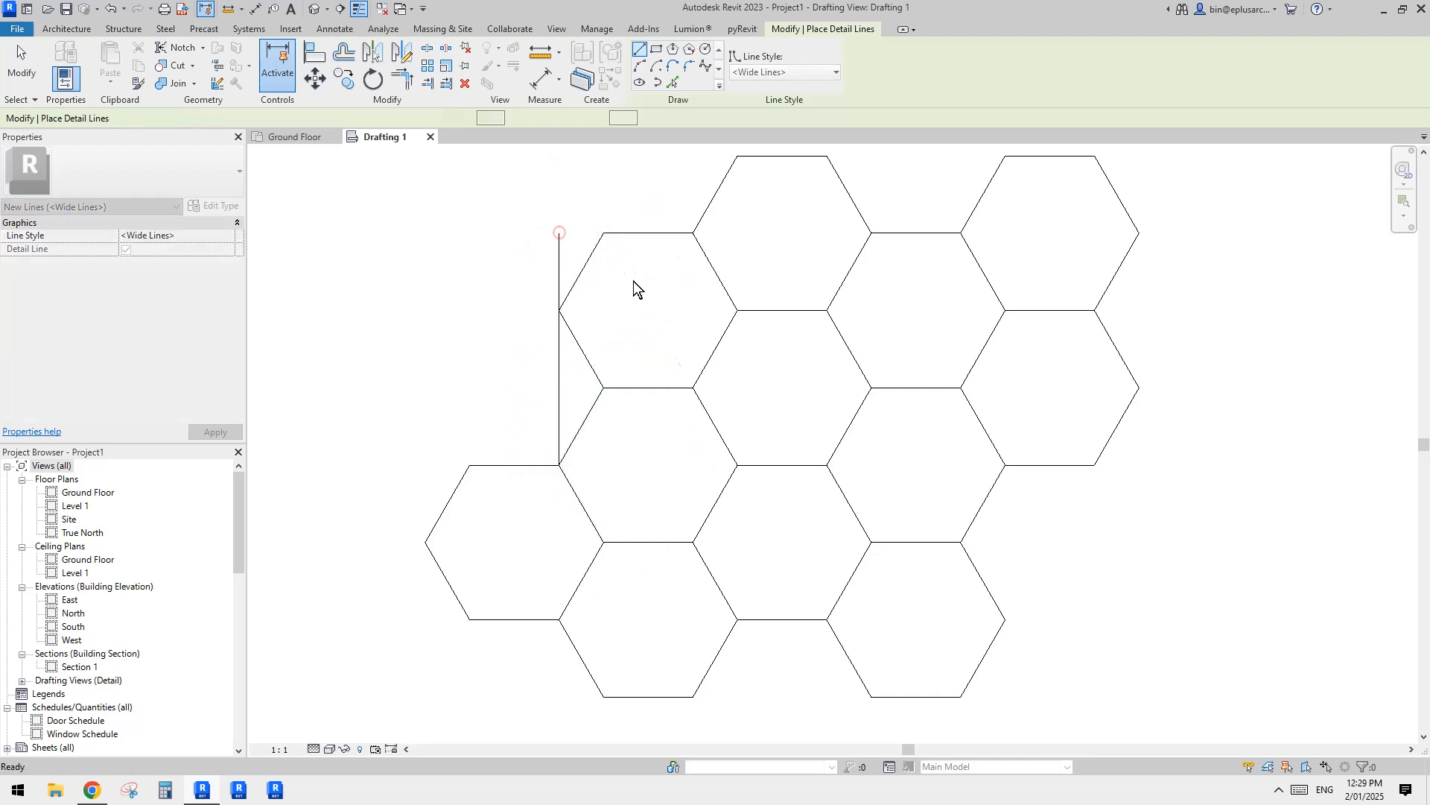
pyautogui.press('Escape')
pyautogui.scroll(3, 592, 298)
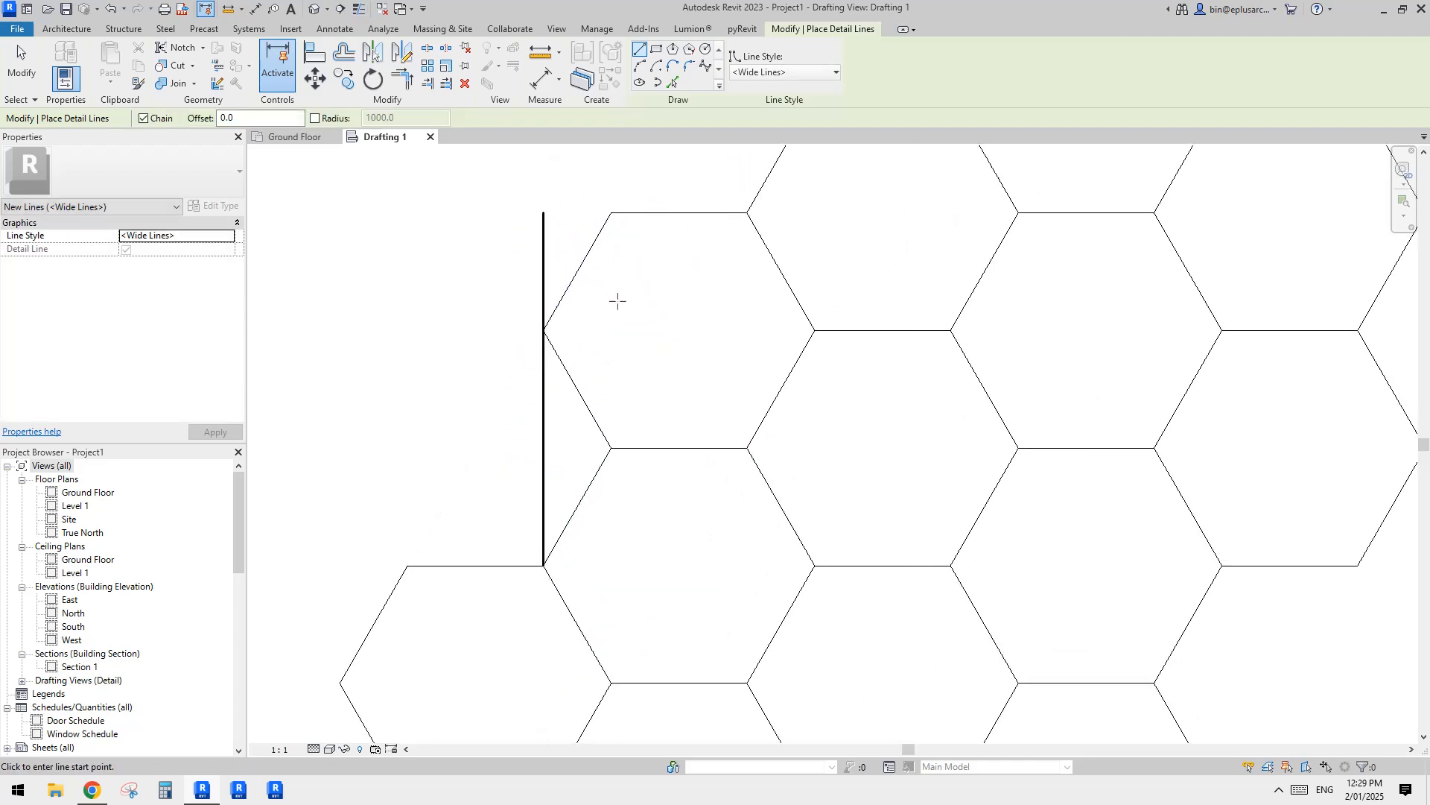
pyautogui.click(534, 216)
pyautogui.scroll(-1, 596, 238)
pyautogui.press('Escape')
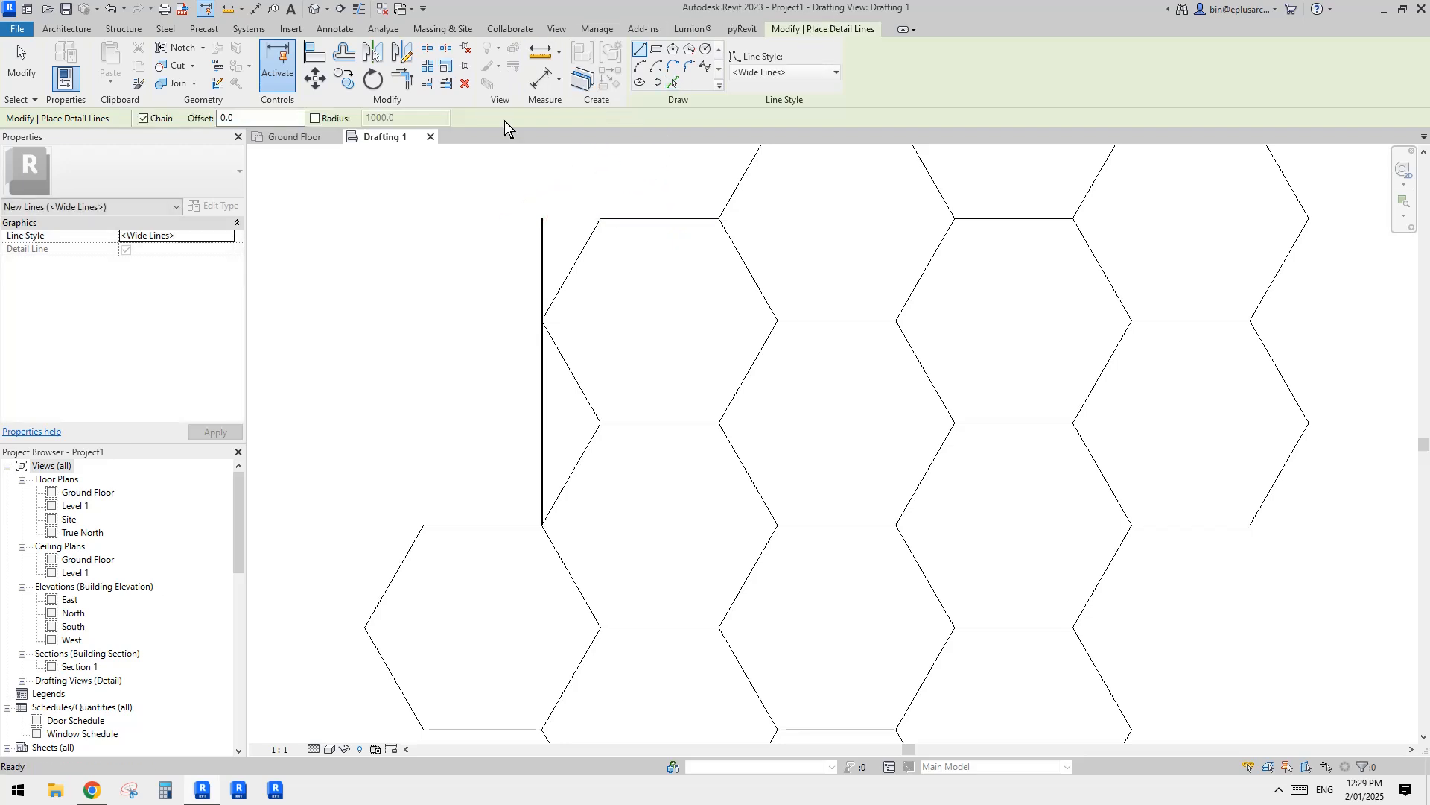
pyautogui.press('Escape')
pyautogui.click(785, 29)
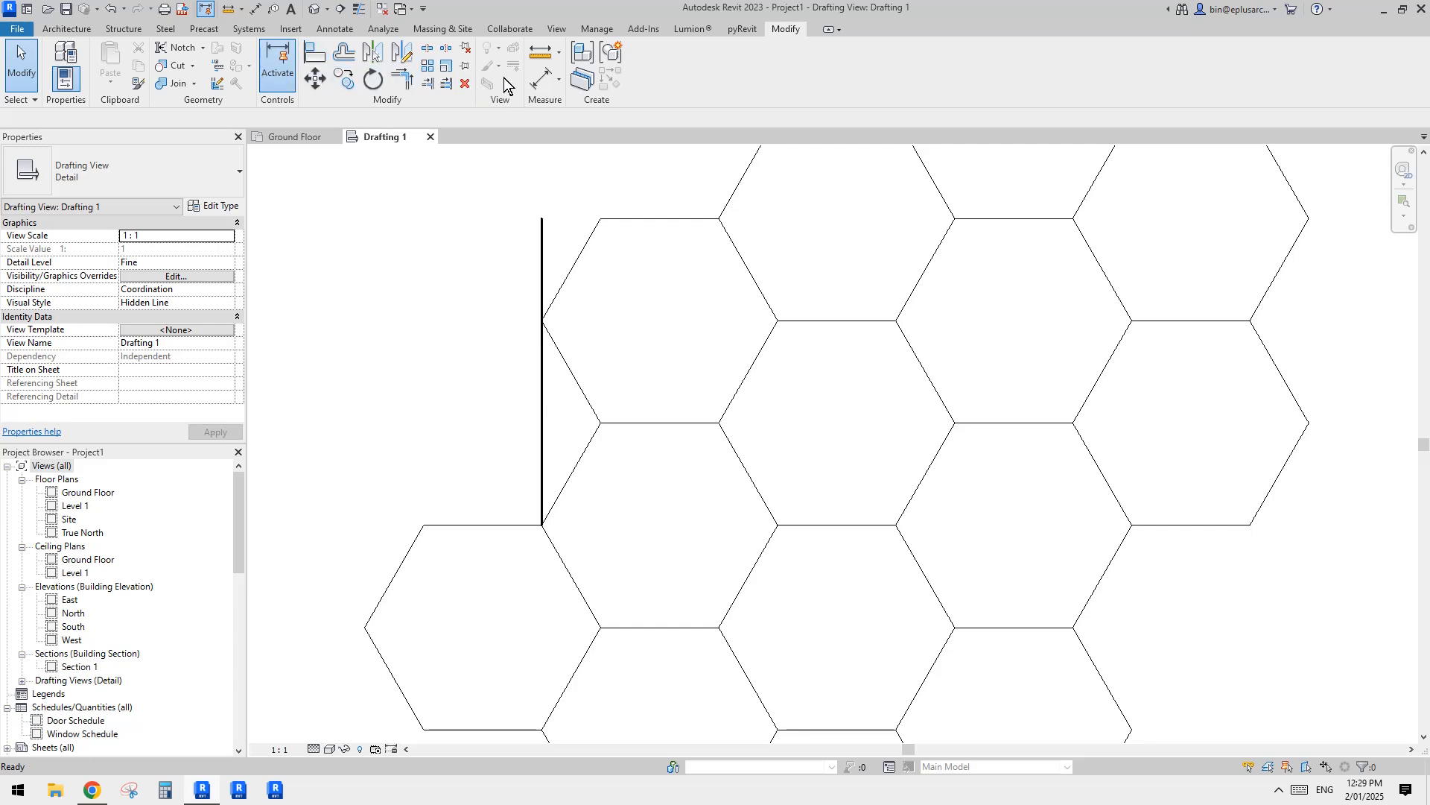
pyautogui.moveTo(657, 208); pyautogui.dragTo(657, 204, button='middle')
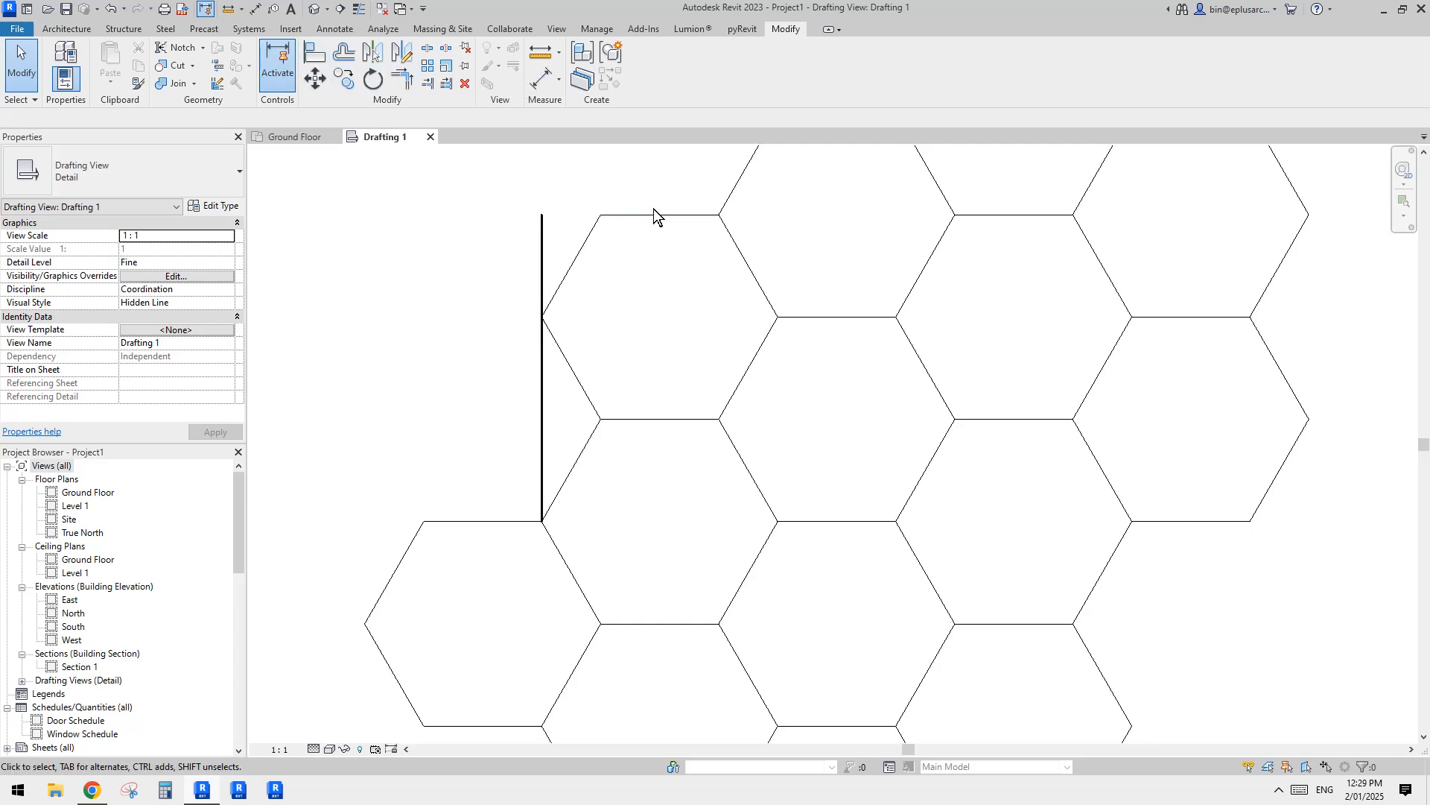
pyautogui.moveTo(651, 196); pyautogui.dragTo(660, 240, button='middle')
# Step: Draw Wide Lines detail lines up from the middle hexagon's upper-right vertex, then horizontally across to the left boundary line's upper end
pyautogui.press('d')
pyautogui.press('l')
pyautogui.click(523, 230)
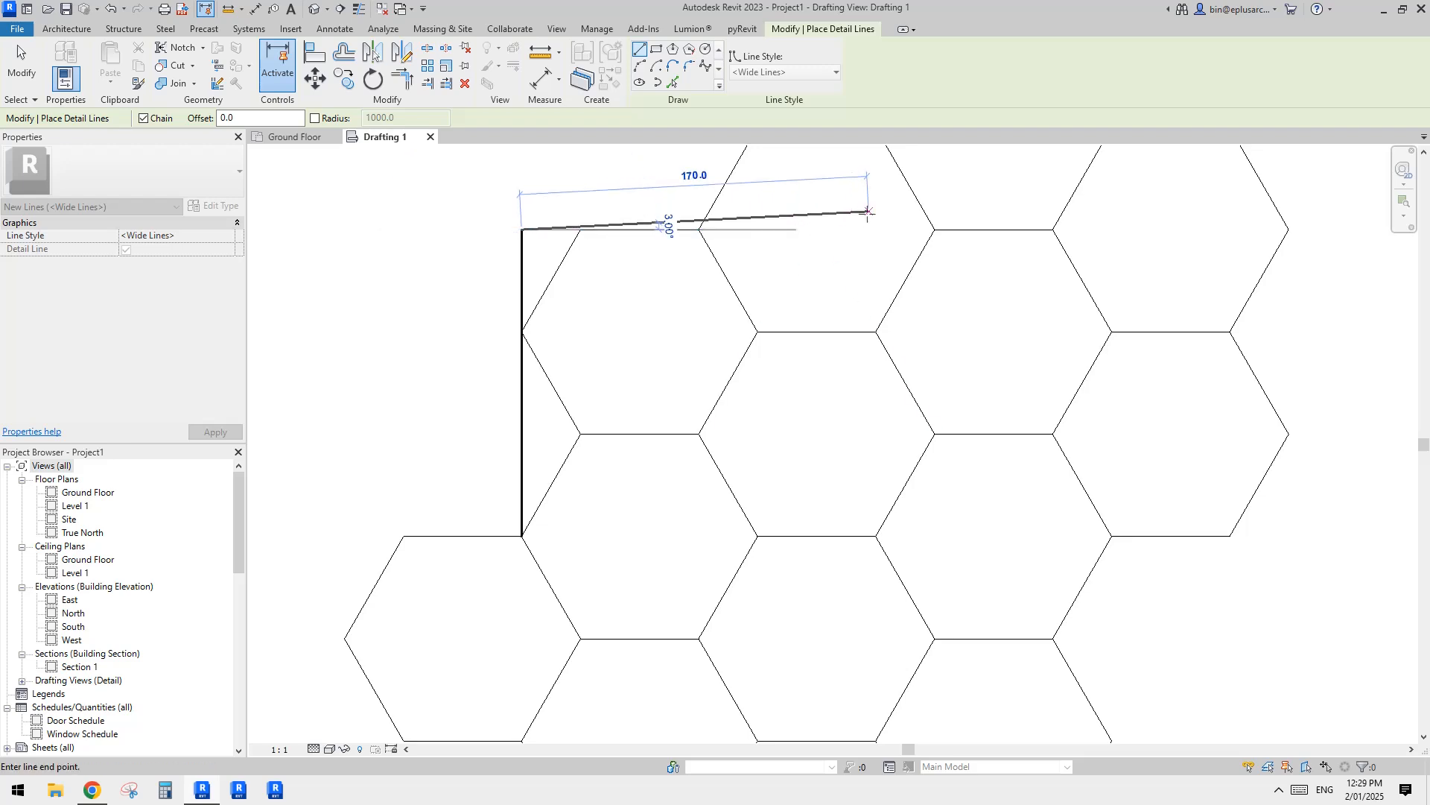
pyautogui.press('Escape')
pyautogui.click(875, 332)
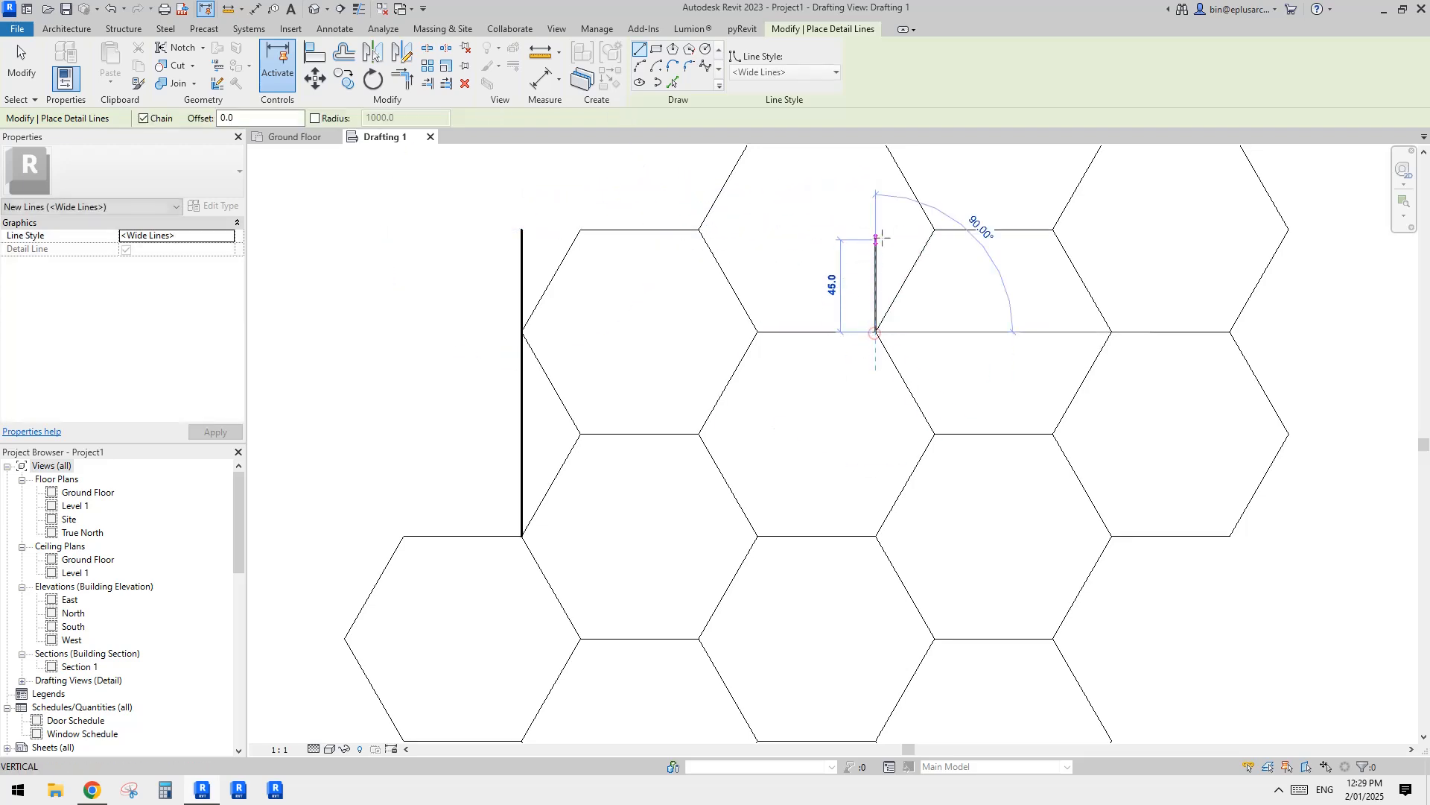
pyautogui.click(875, 230)
pyautogui.click(522, 230)
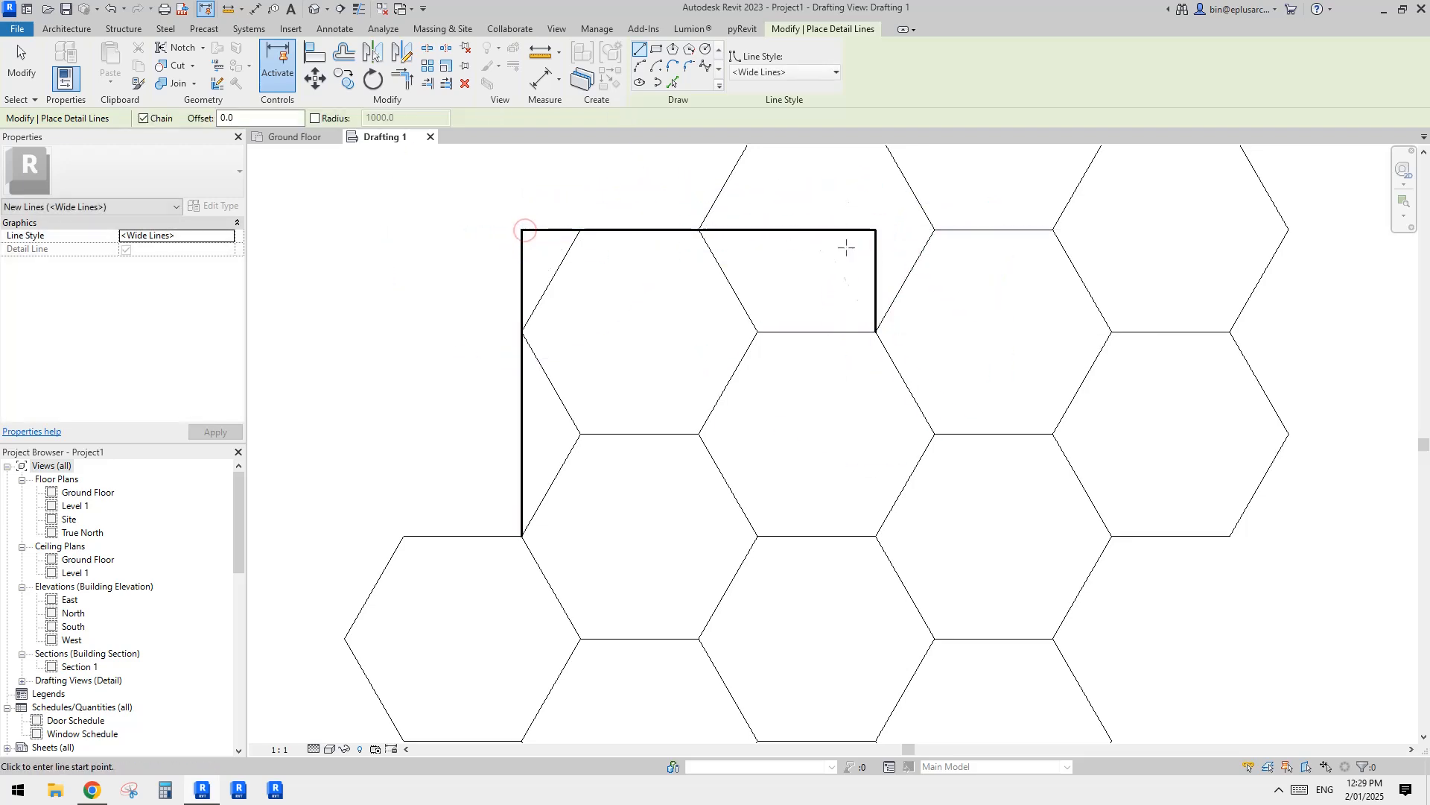
# Step: Draw a short horizontal Wide Lines detail line leftward from the lower-left hexagon's right vertex, past the left boundary line
pyautogui.click(522, 536)
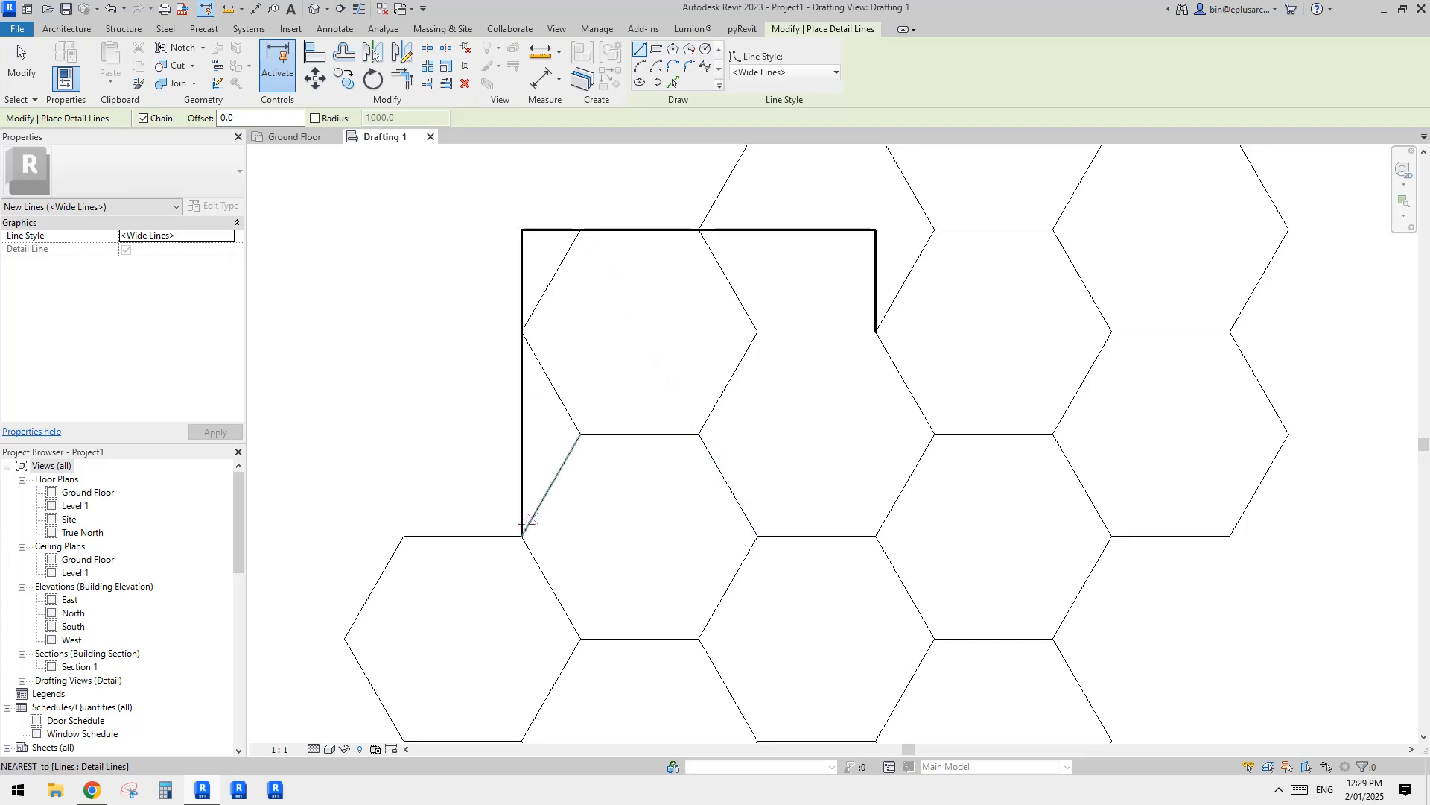
pyautogui.moveTo(596, 708); pyautogui.dragTo(598, 628, button='middle')
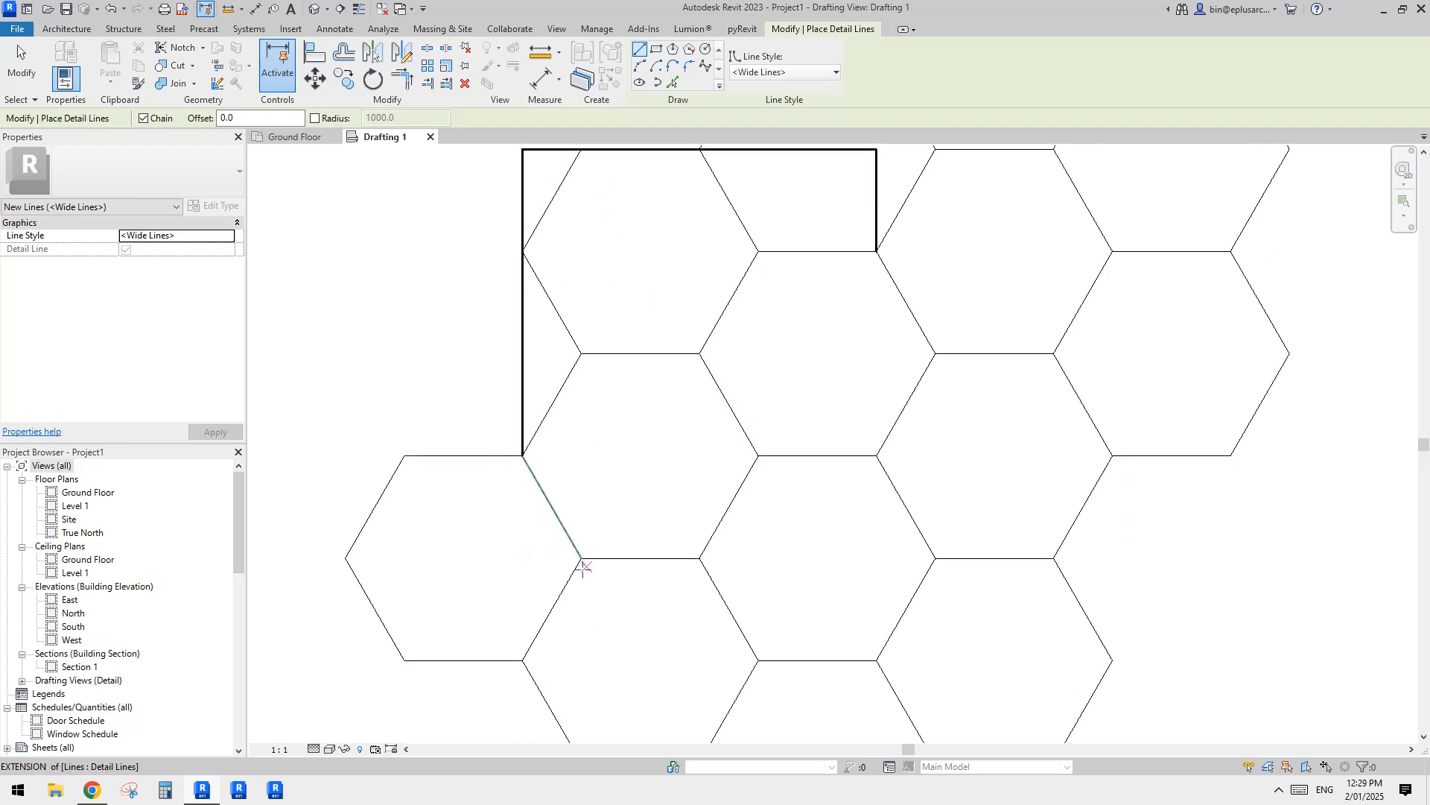
pyautogui.click(582, 559)
pyautogui.click(536, 558)
# Step: Trim the short lower line to corners with the left and right vertical boundary lines to close the rectangle
pyautogui.press('t')
pyautogui.press('r')
pyautogui.click(545, 557)
pyautogui.click(518, 437)
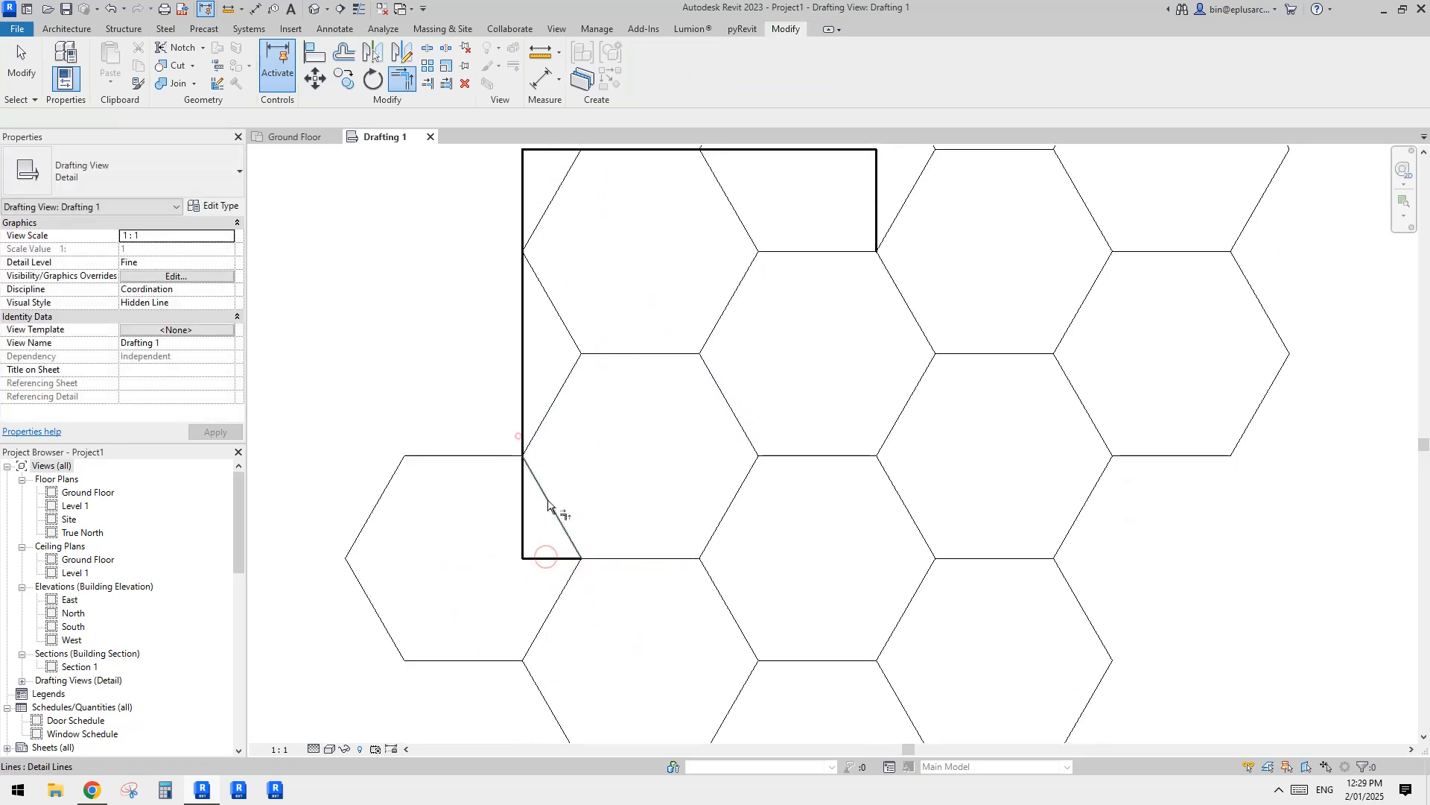
pyautogui.click(555, 558)
pyautogui.click(879, 208)
pyautogui.press('Escape')
# Step: Copy the rectangle's lower line up to the hexagon edge halfway up the rectangle
pyautogui.scroll(-2, 864, 380)
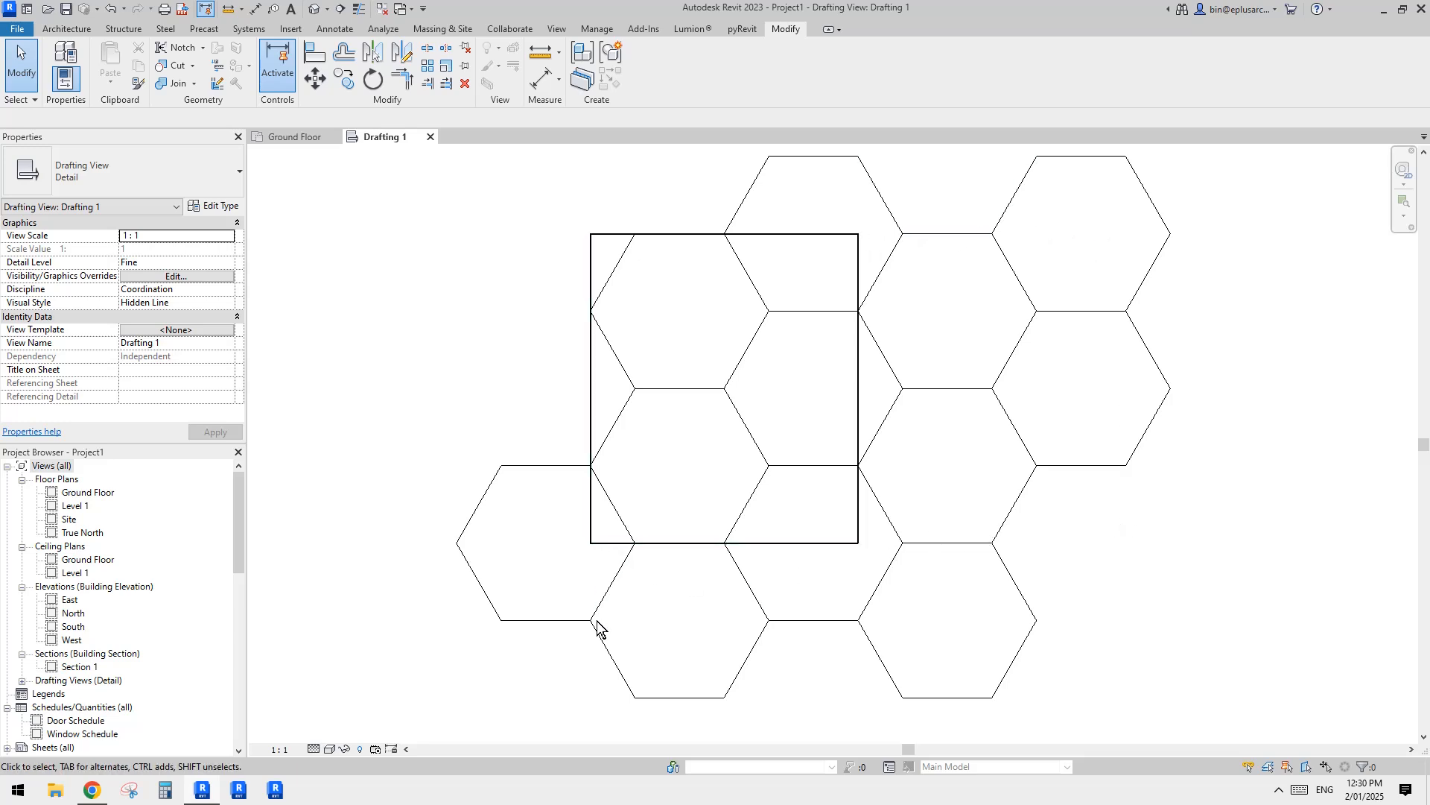
pyautogui.moveTo(865, 601); pyautogui.dragTo(879, 595, button='middle')
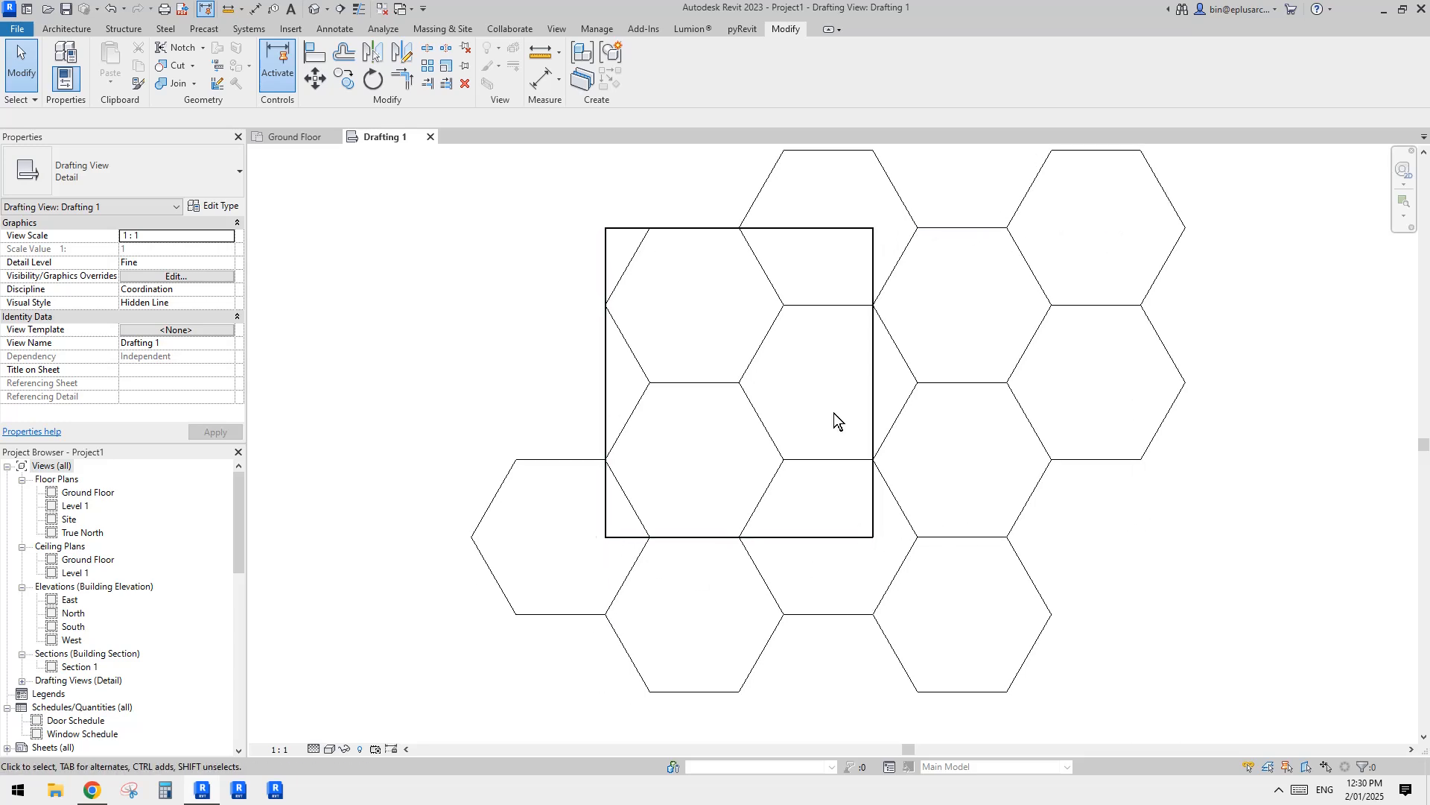
pyautogui.click(700, 536)
pyautogui.moveTo(700, 536); pyautogui.dragTo(696, 383)
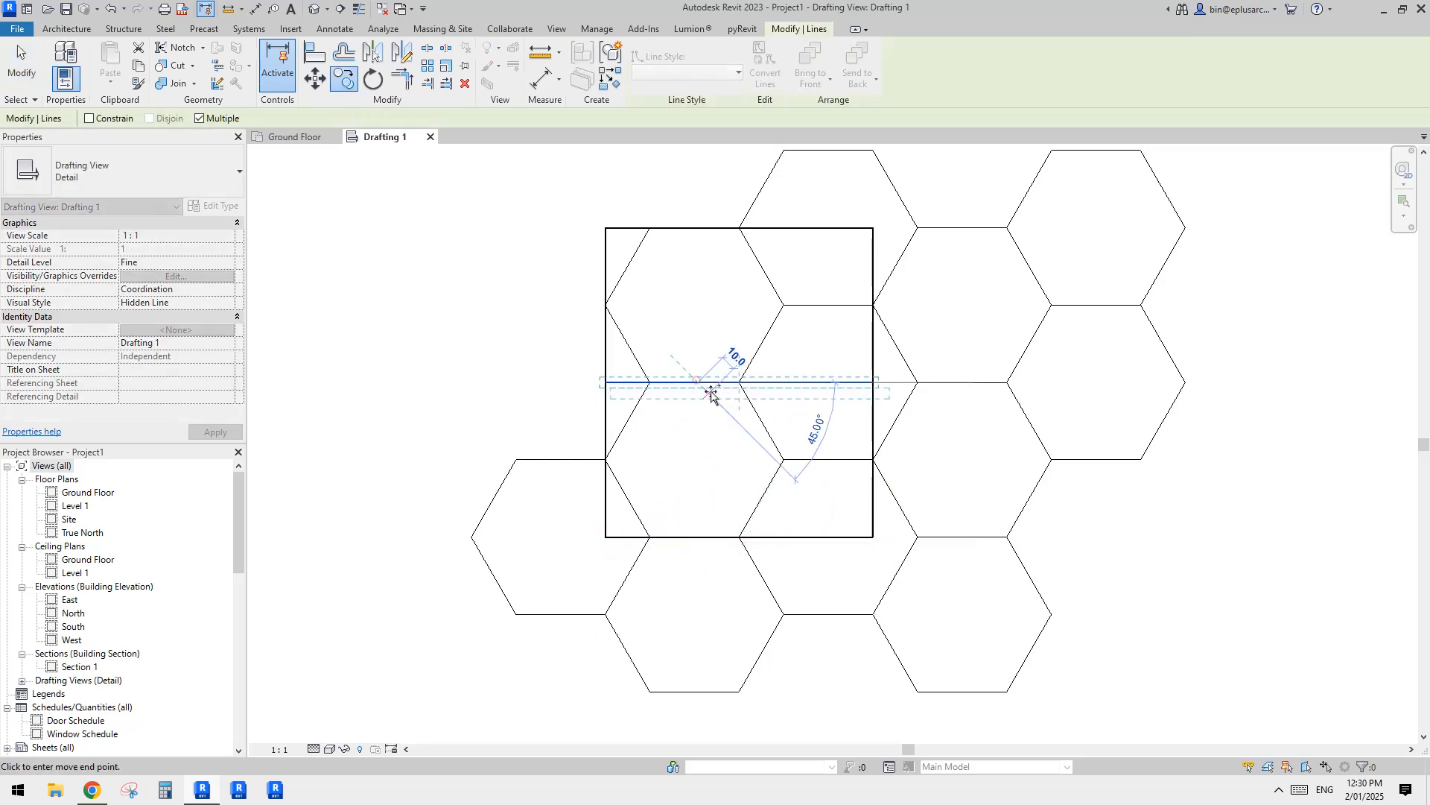
# Step: Trim the rectangle's vertical sides to the copied middle line and delete the original lower line
pyautogui.click(859, 370)
pyautogui.press('r')
pyautogui.click(859, 381)
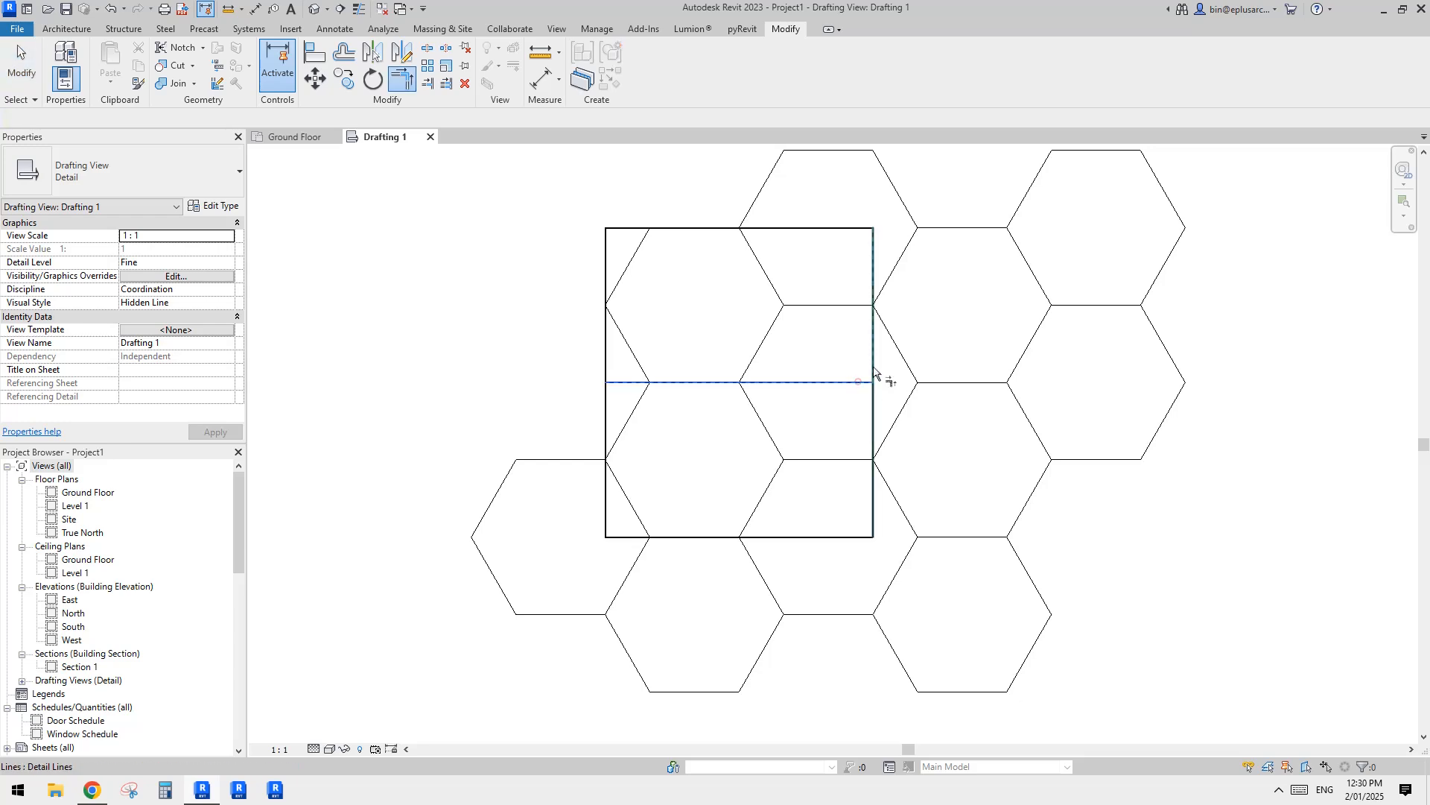
pyautogui.click(874, 365)
pyautogui.click(627, 382)
pyautogui.click(607, 354)
pyautogui.press('Escape')
pyautogui.click(703, 537)
pyautogui.press('Delete')
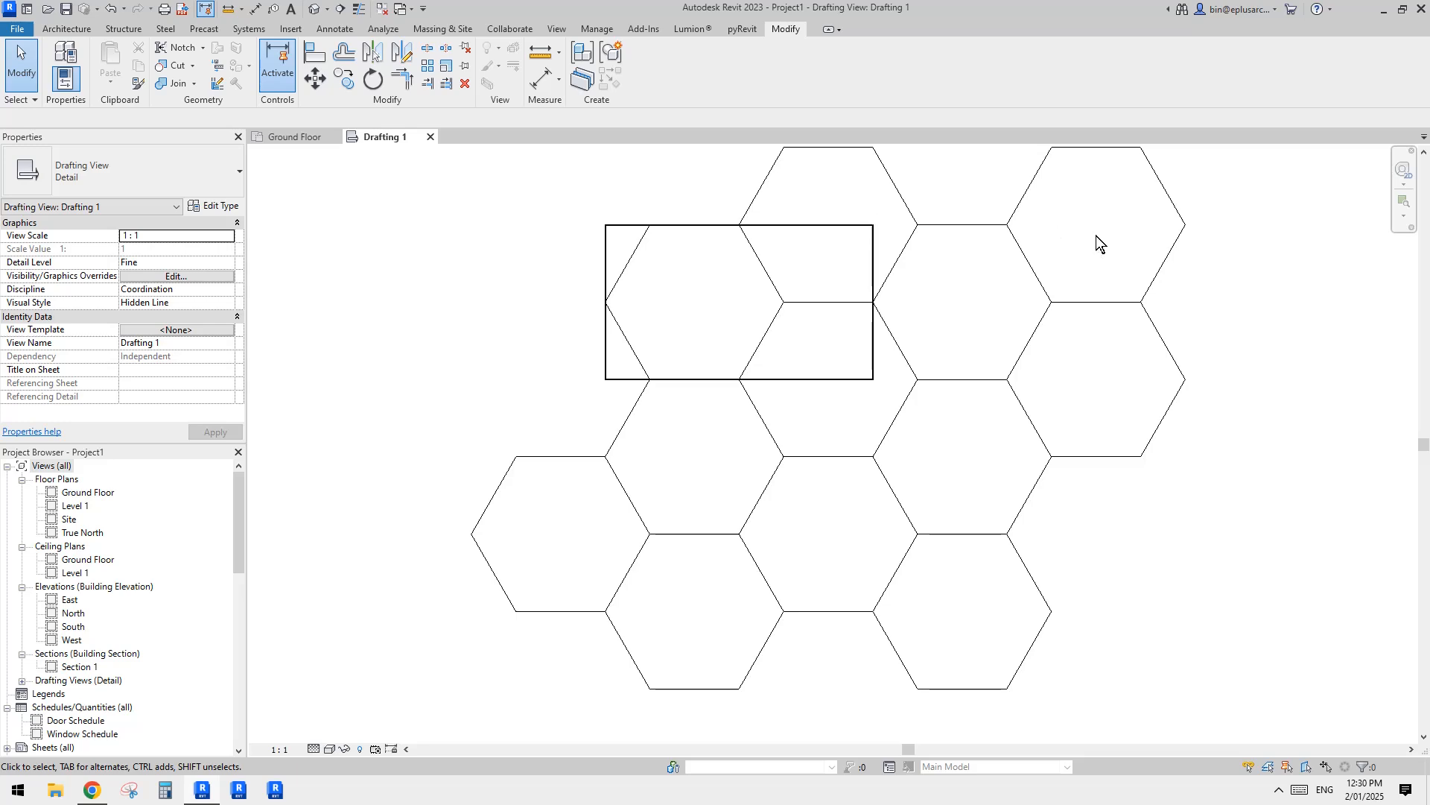
# Step: Delete most of the honeycomb lines above and to the right of the repeating-unit rectangle
pyautogui.scroll(-1, 780, 305)
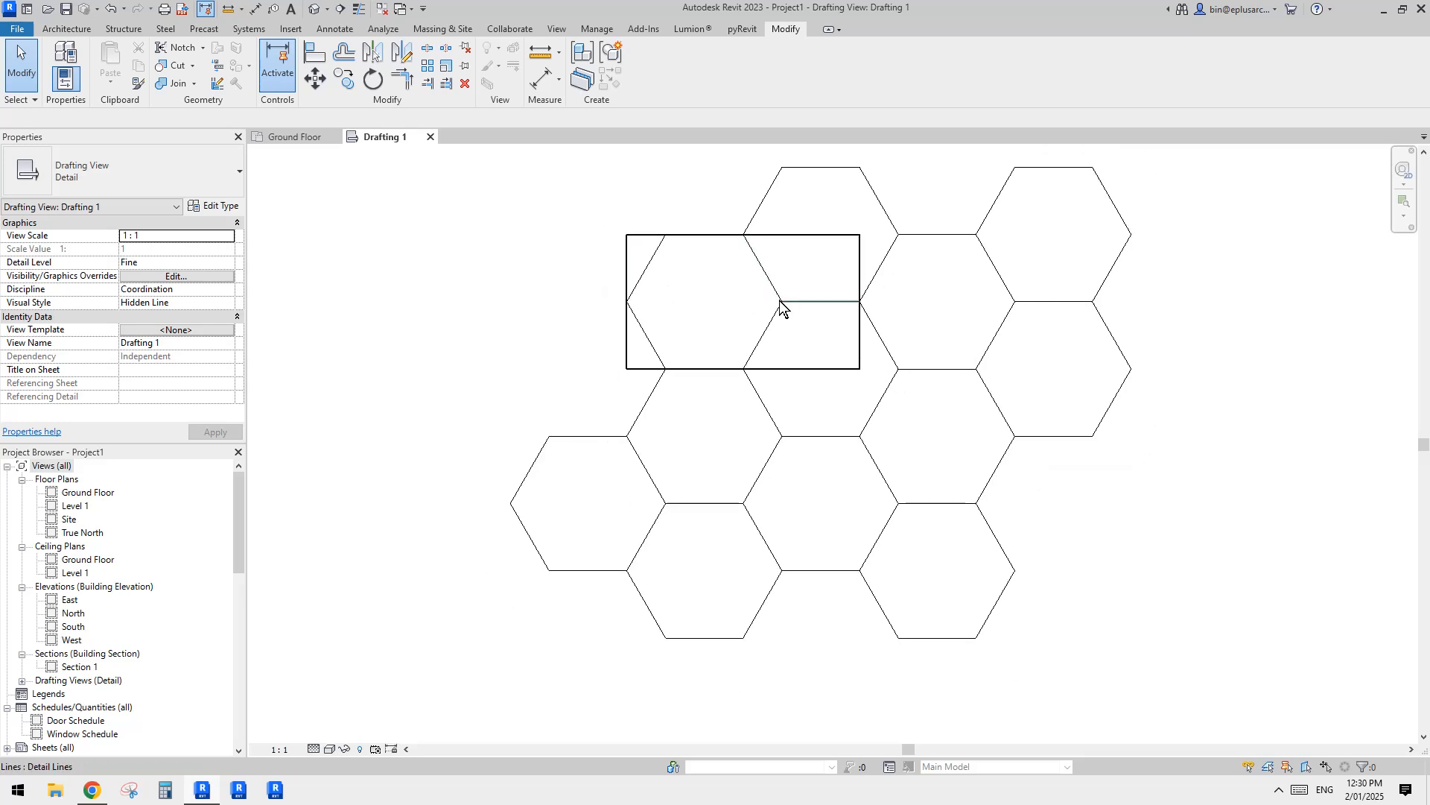
pyautogui.moveTo(846, 328); pyautogui.dragTo(776, 342, button='middle')
pyautogui.moveTo(1201, 568); pyautogui.dragTo(1030, 286)
pyautogui.moveTo(971, 293); pyautogui.dragTo(942, 310, button='middle')
pyautogui.moveTo(776, 153); pyautogui.dragTo(1133, 524)
pyautogui.press('Delete')
pyautogui.moveTo(998, 518); pyautogui.dragTo(1030, 436, button='middle')
pyautogui.moveTo(1055, 582); pyautogui.dragTo(938, 386)
pyautogui.moveTo(959, 382); pyautogui.dragTo(974, 444, button='middle')
pyautogui.moveTo(666, 218); pyautogui.dragTo(666, 219)
pyautogui.press('Delete')
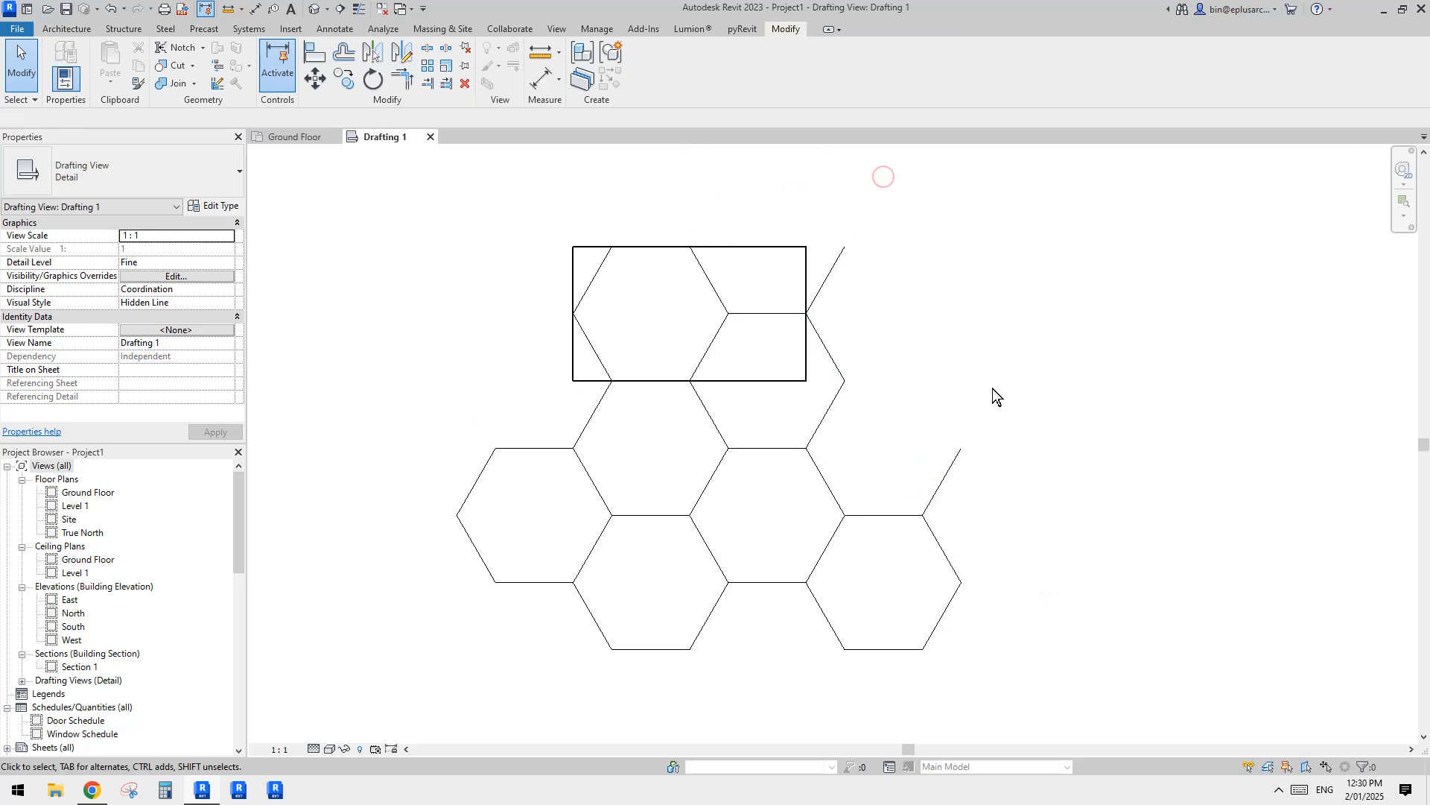
# Step: Delete the remaining honeycomb lines beside and below the rectangle, keeping only the linework inside it
pyautogui.moveTo(1086, 655); pyautogui.dragTo(829, 225)
pyautogui.press('Delete')
pyautogui.moveTo(935, 441); pyautogui.dragTo(950, 406, button='middle')
pyautogui.moveTo(942, 581); pyautogui.dragTo(453, 389)
pyautogui.press('Delete')
pyautogui.scroll(2, 726, 419)
pyautogui.moveTo(726, 420); pyautogui.dragTo(730, 435, button='middle')
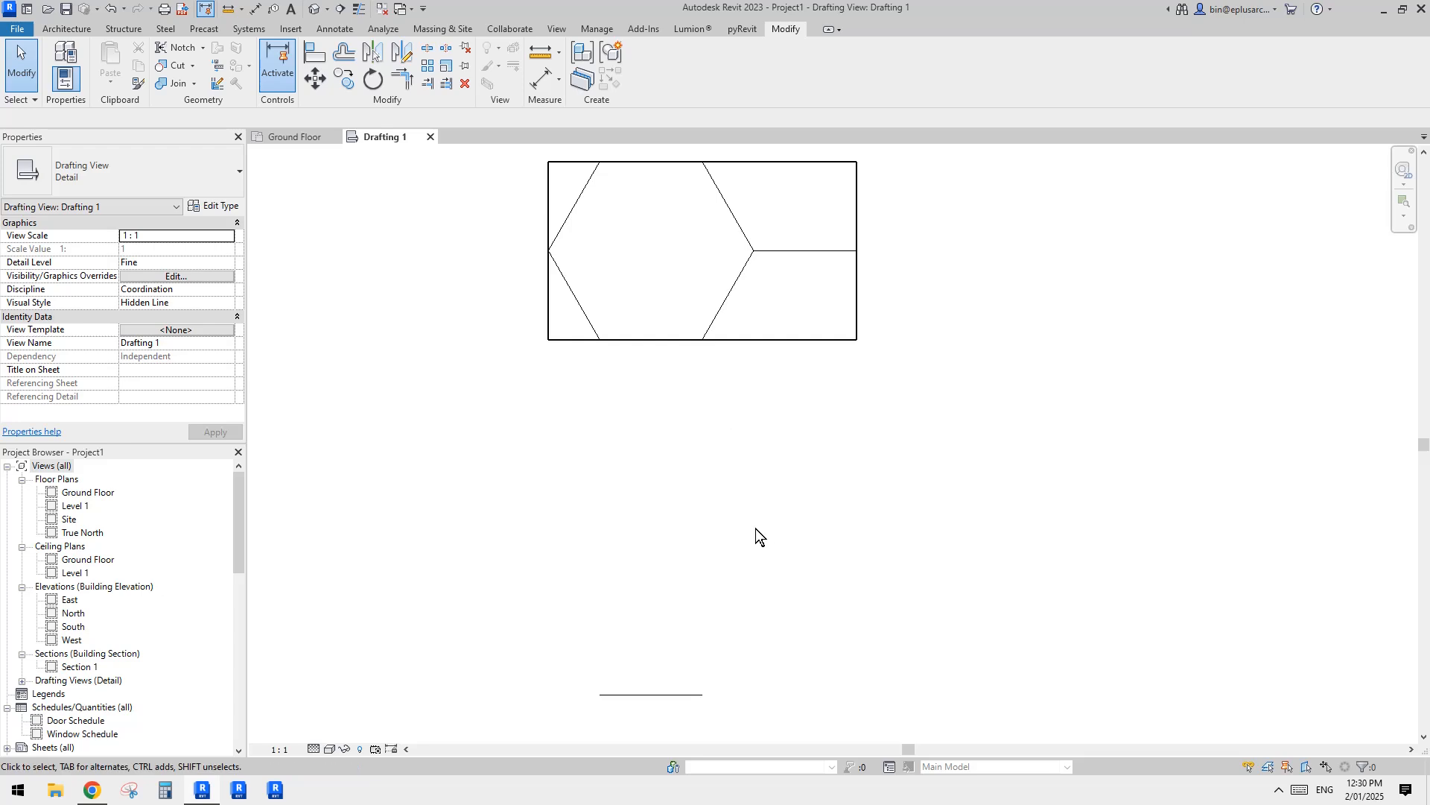
pyautogui.moveTo(640, 705); pyautogui.dragTo(641, 705)
pyautogui.press('Delete')
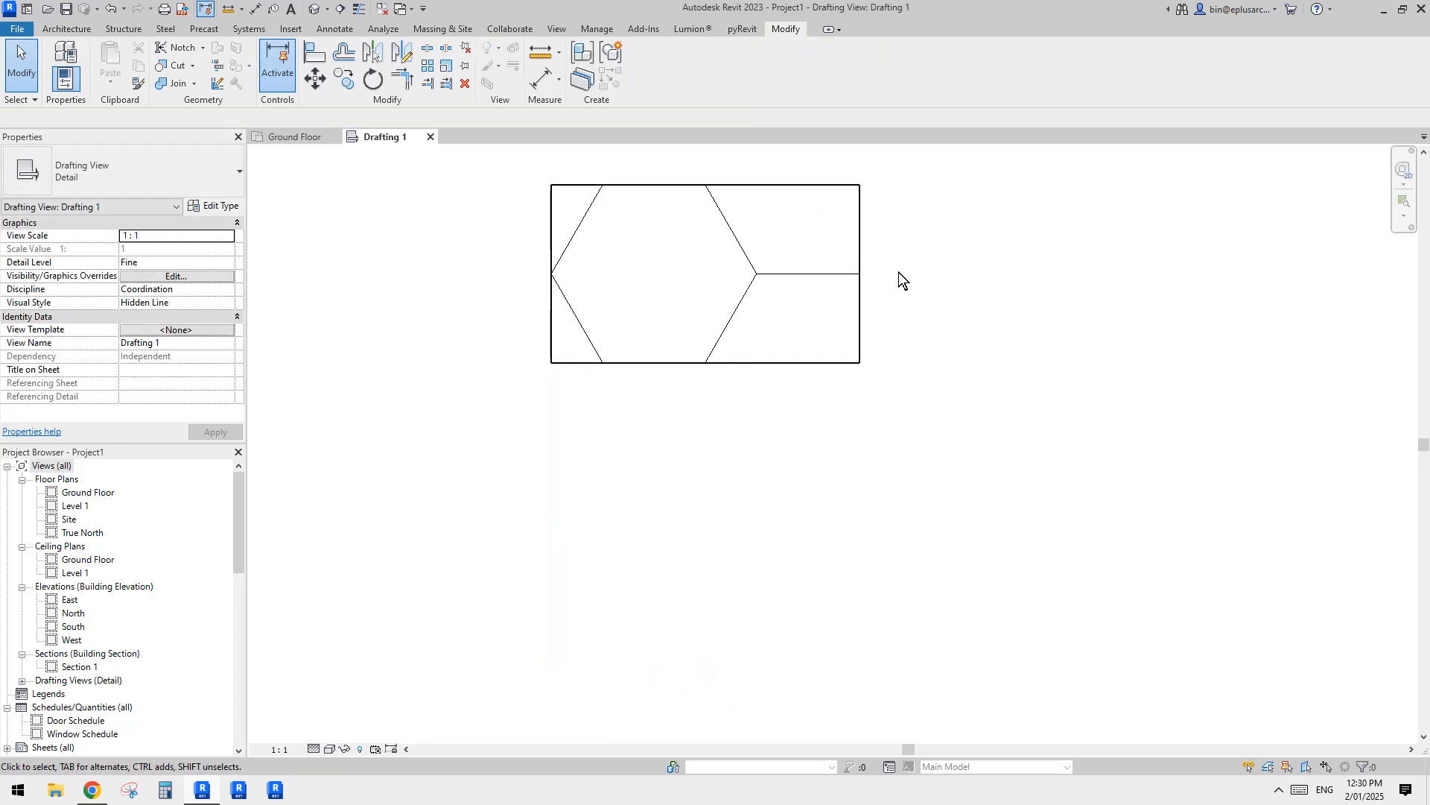
# Step: Try deleting the rectangle's upper boundary line, and undo the deletion
pyautogui.moveTo(899, 271); pyautogui.dragTo(903, 372, button='middle')
pyautogui.click(807, 288)
pyautogui.press('Delete')
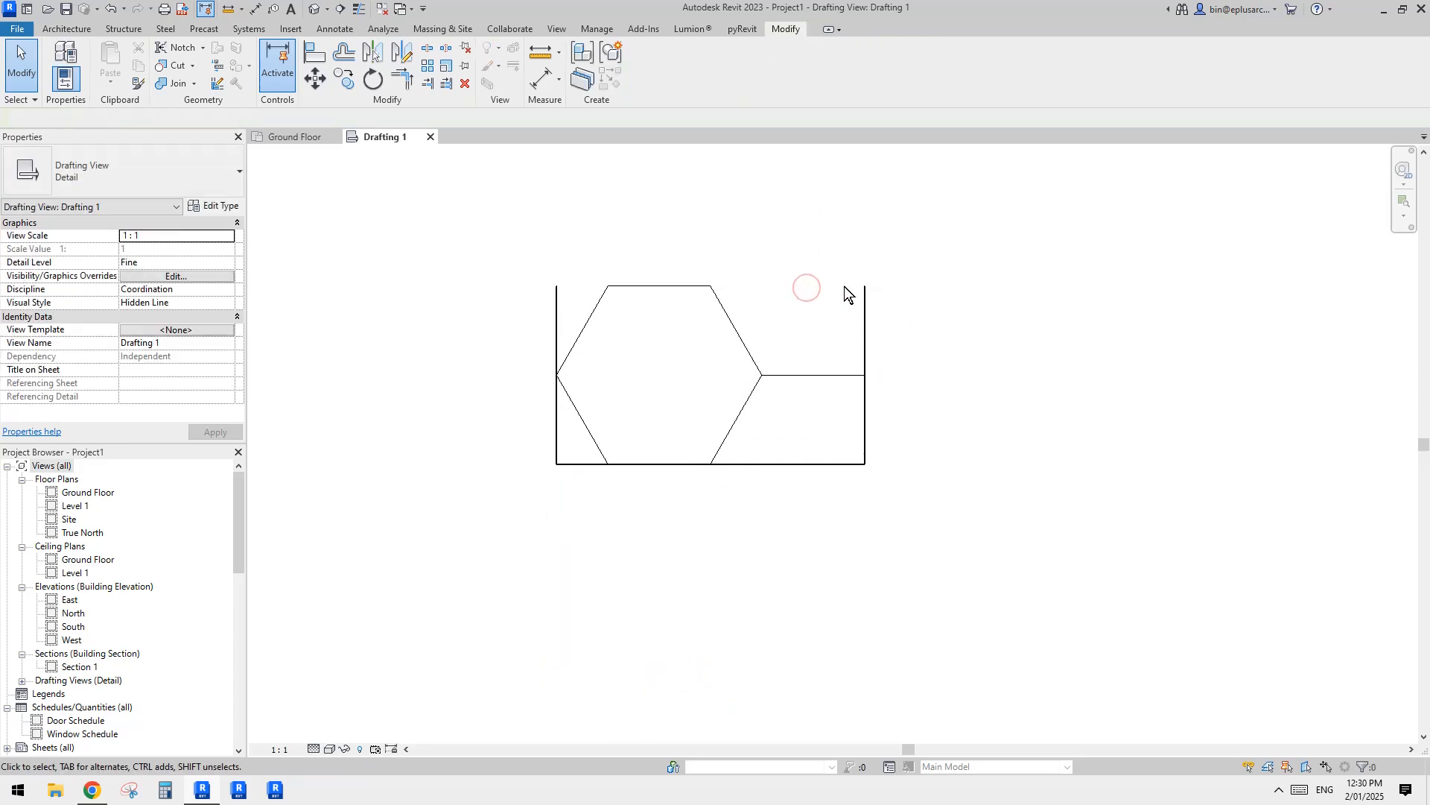
pyautogui.hotkey('ctrl', 'z')
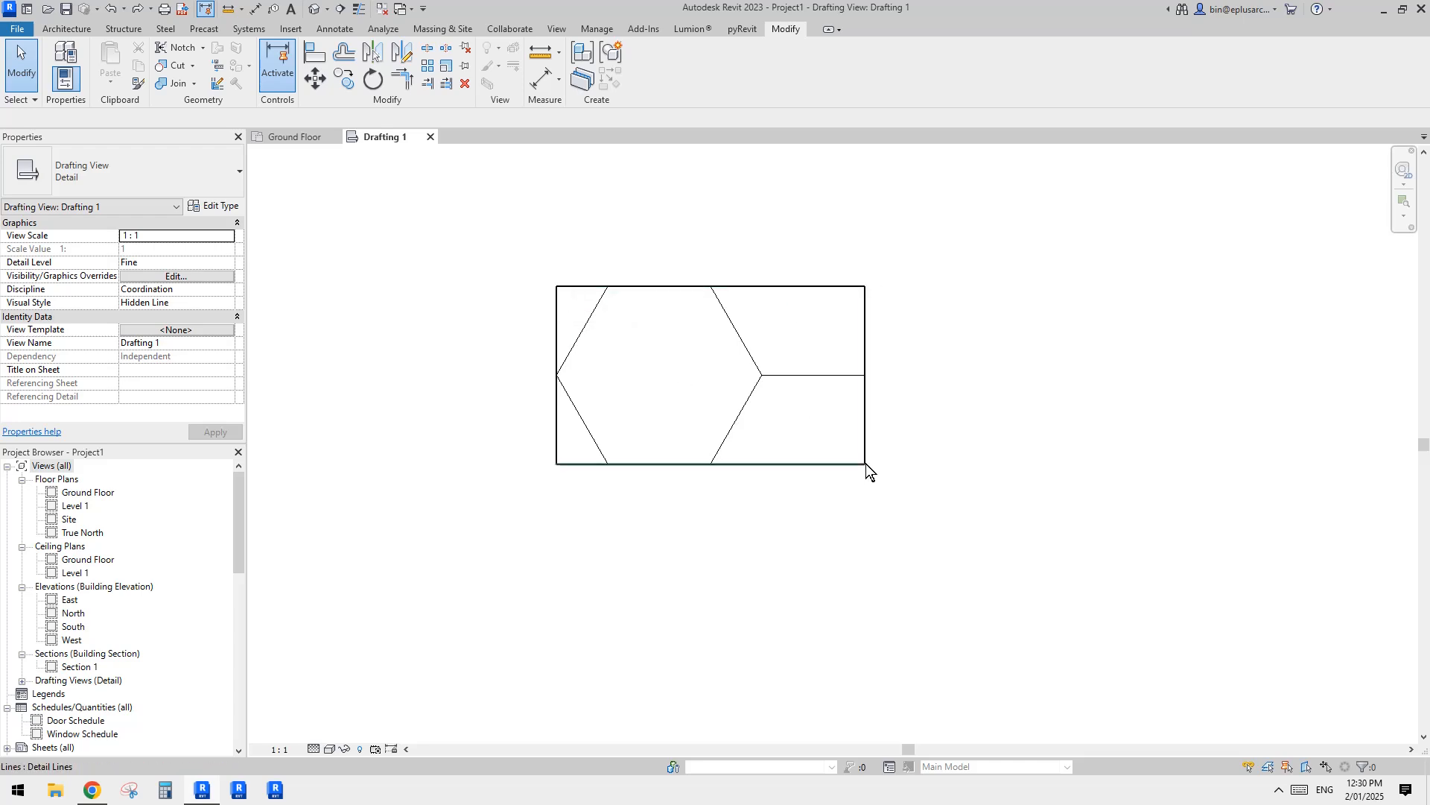
# Step: Draw diagonal Wide Lines detail lines outward from the rectangle's upper-left and lower-right corners to mark the repeating unit's extents
pyautogui.moveTo(599, 303); pyautogui.dragTo(614, 324, button='middle')
pyautogui.press('d')
pyautogui.press('l')
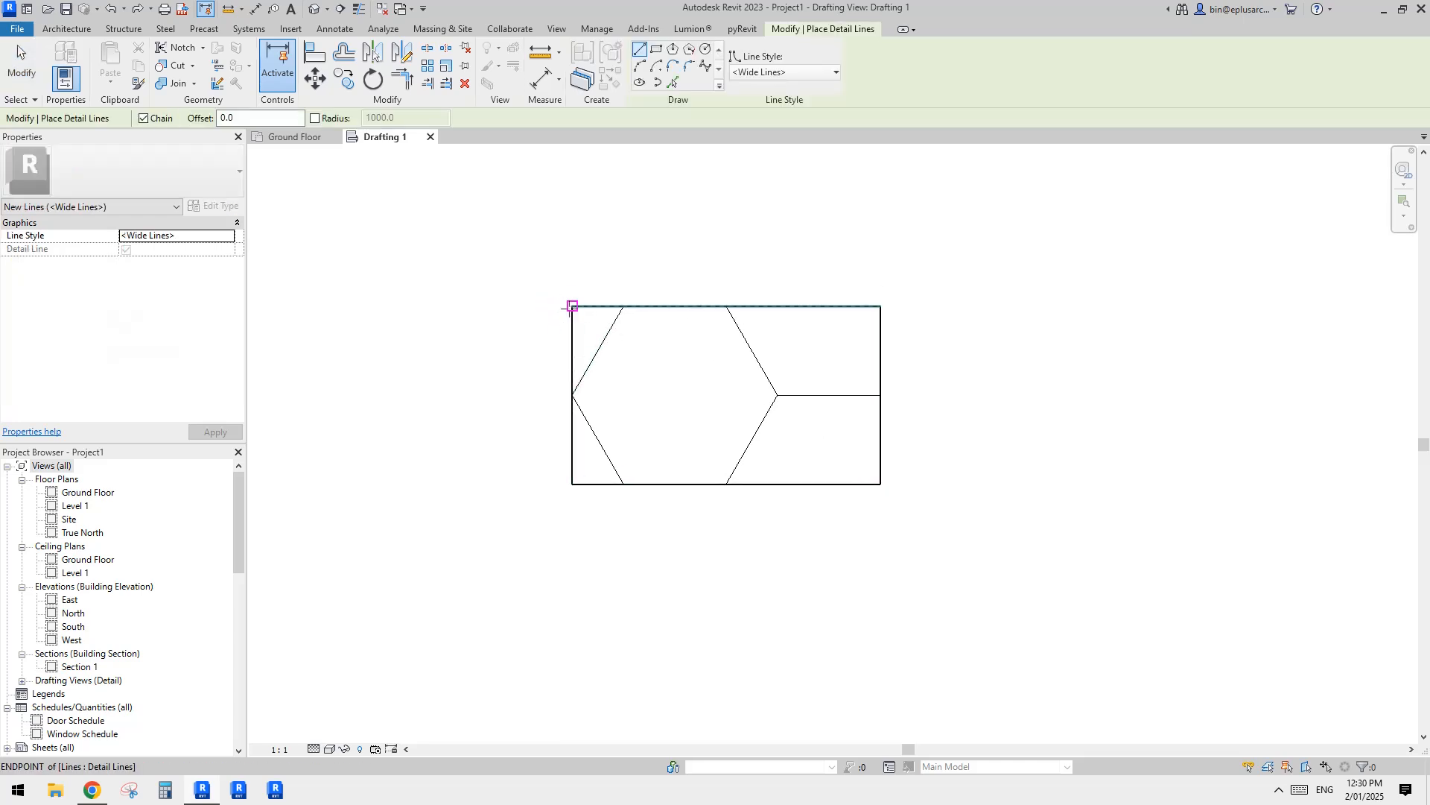
pyautogui.click(572, 306)
pyautogui.click(508, 259)
pyautogui.click(881, 484)
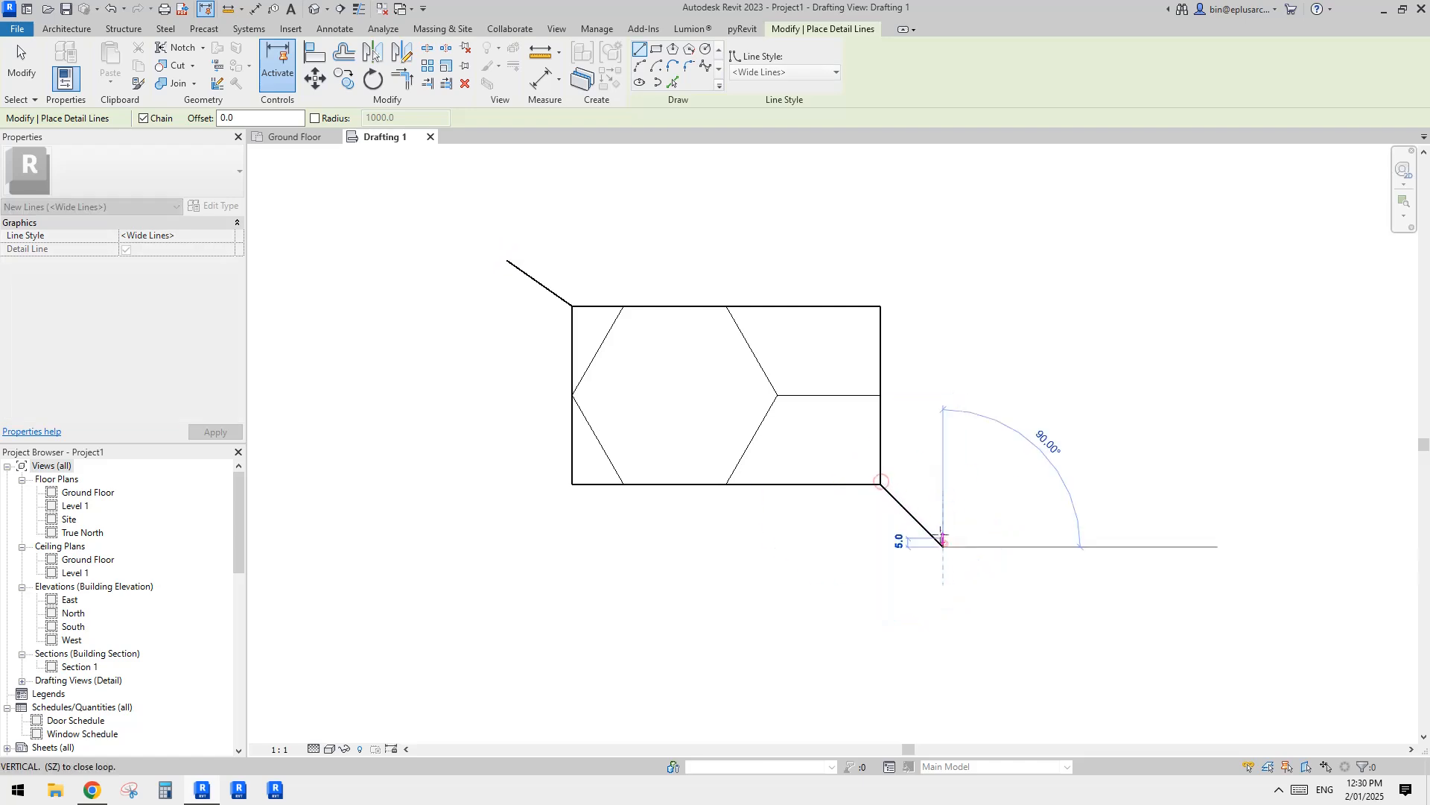
pyautogui.click(944, 548)
pyautogui.press('Escape')
pyautogui.press('Escape')
# Step: Delete the four boundary lines of the rectangle, keeping the diagonal corner markers
pyautogui.click(904, 453)
pyautogui.press('Delete')
pyautogui.click(820, 484)
pyautogui.press('Delete')
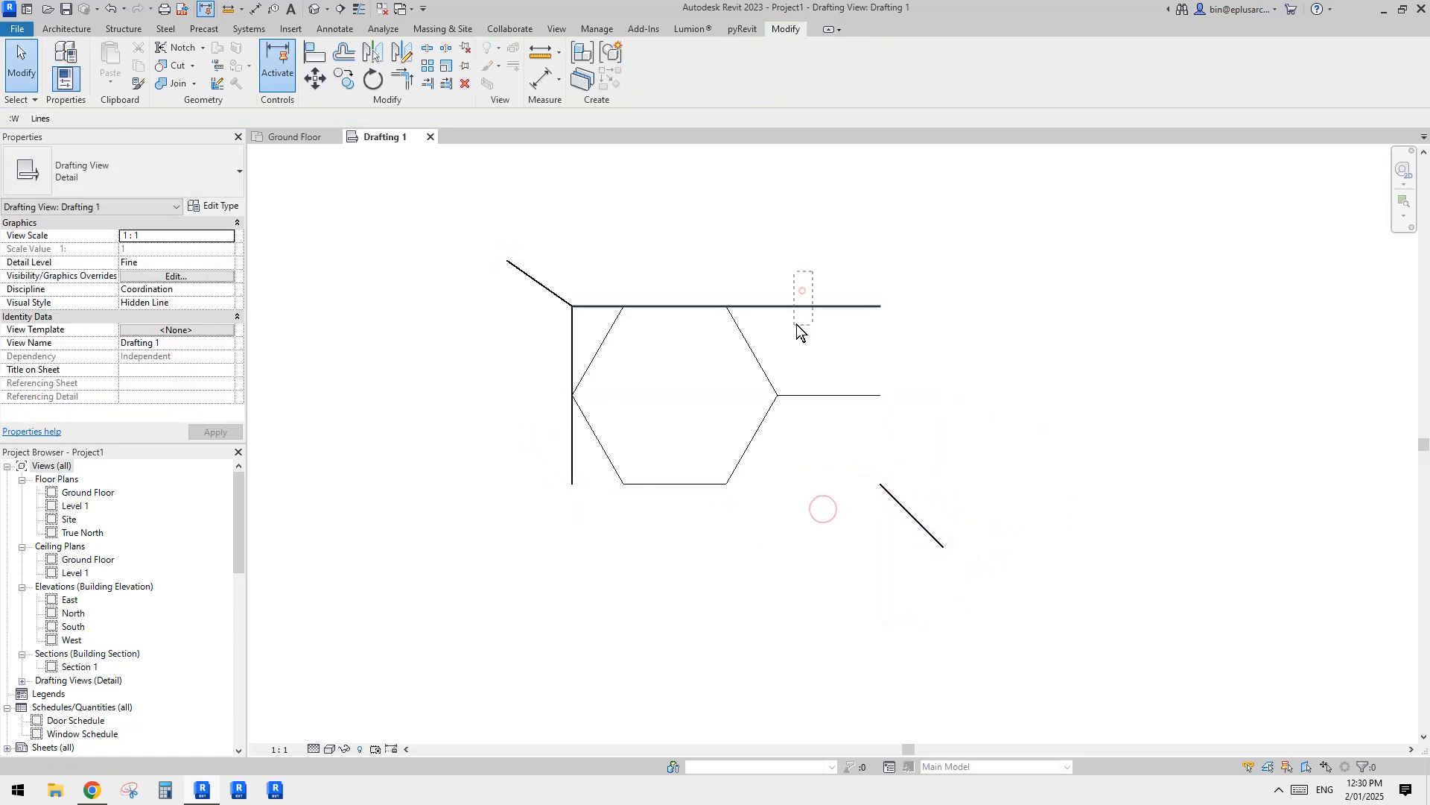
pyautogui.click(796, 306)
pyautogui.press('Delete')
pyautogui.click(570, 332)
pyautogui.press('Delete')
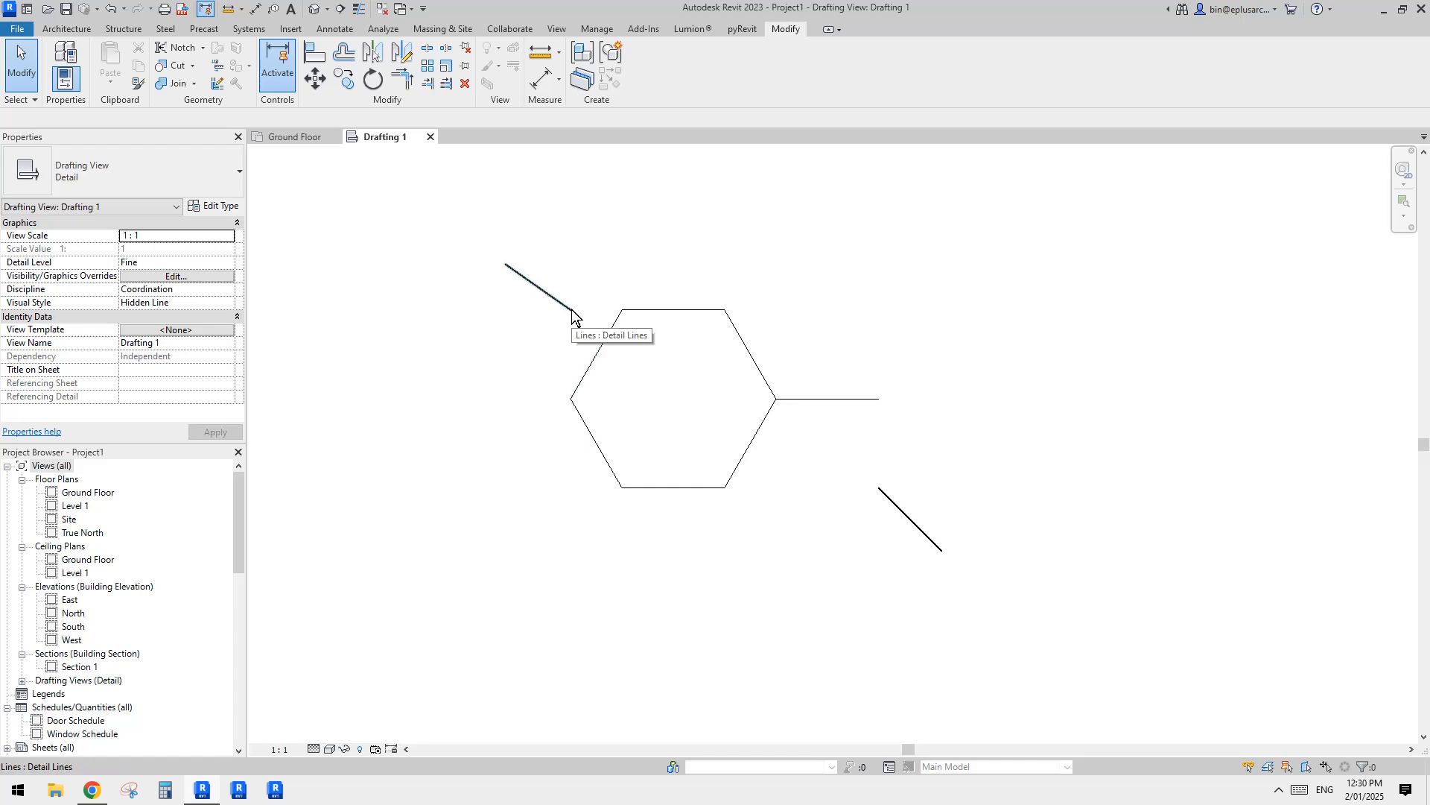
pyautogui.scroll(1, 870, 472)
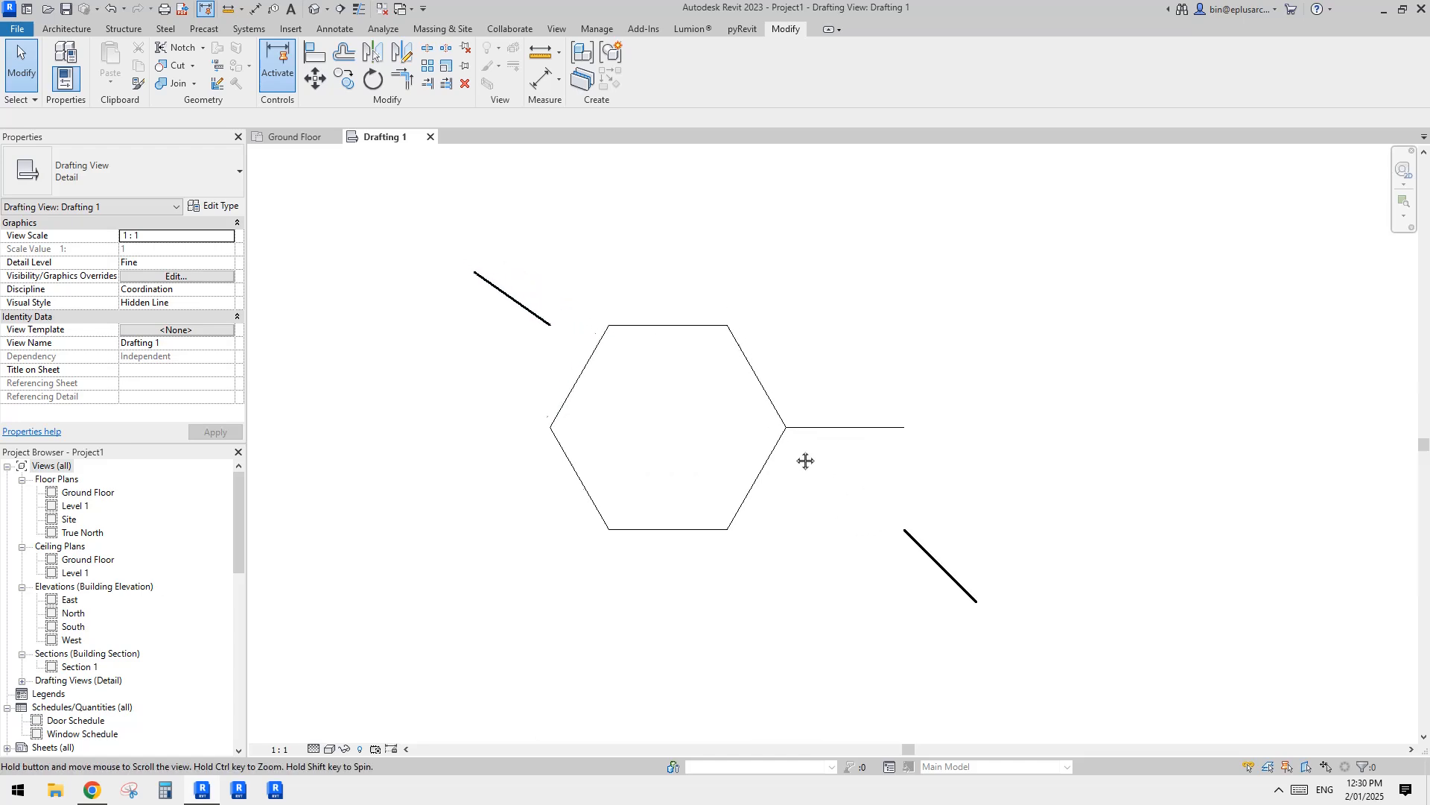
pyautogui.scroll(1, 614, 294)
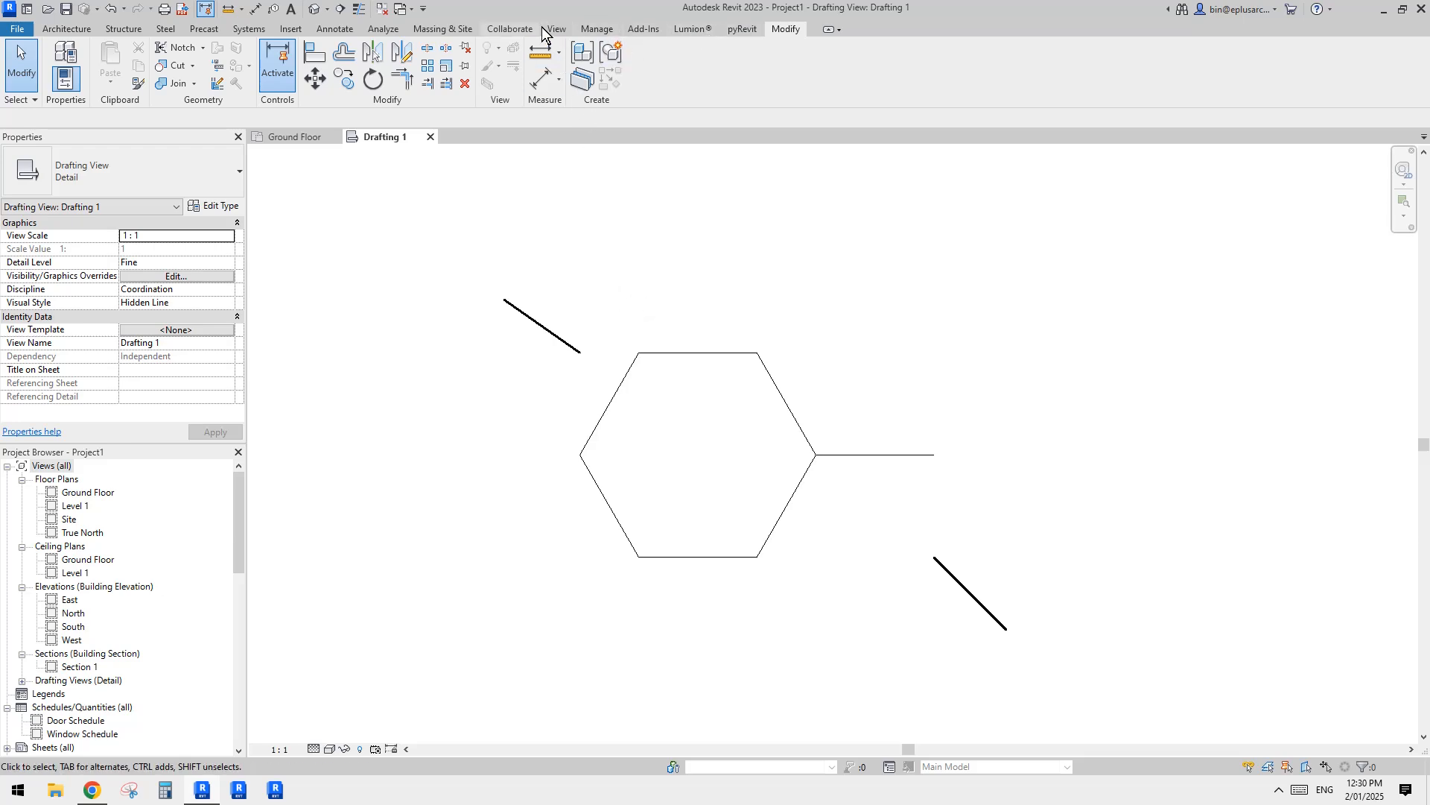
pyautogui.click(632, 28)
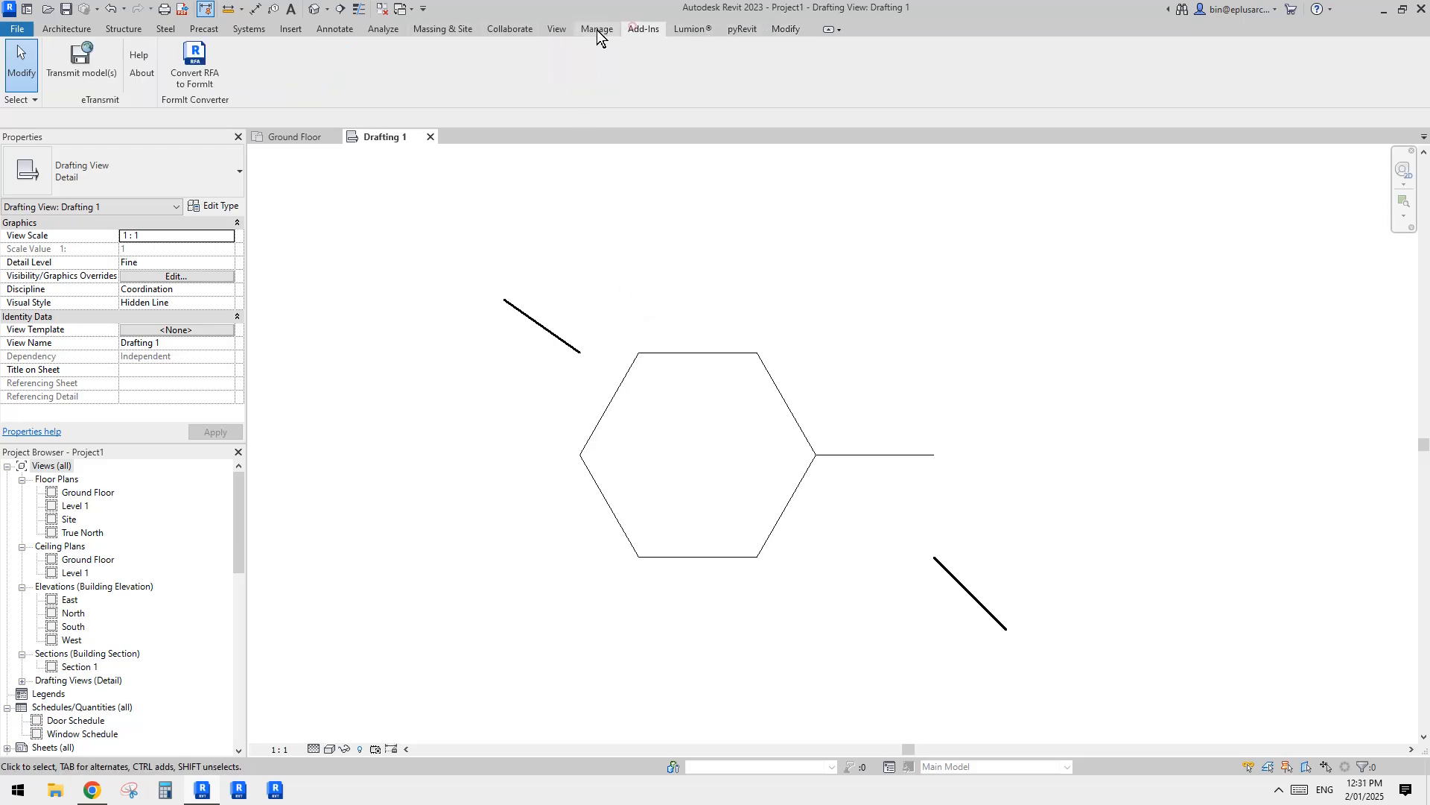
pyautogui.click(694, 30)
pyautogui.click(743, 29)
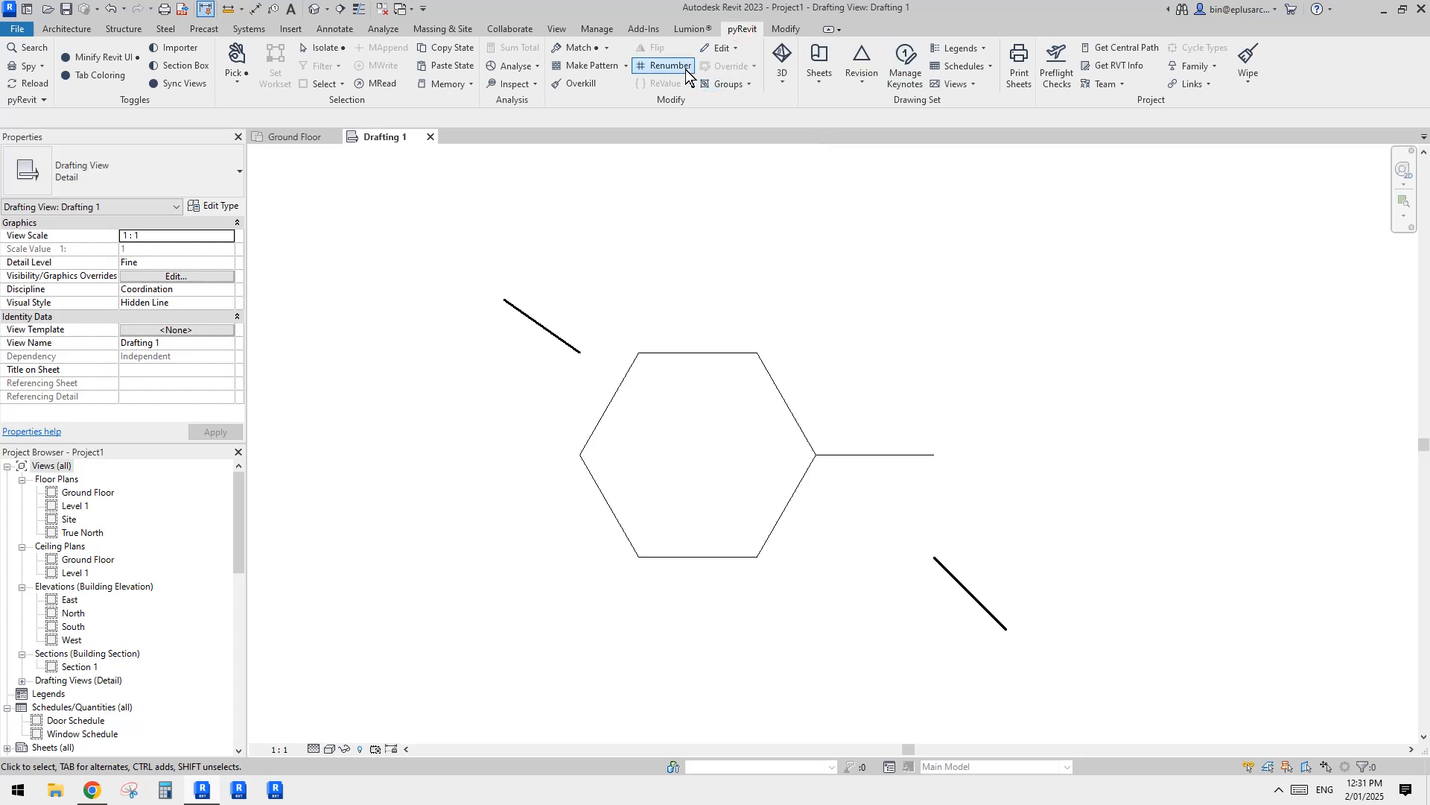
pyautogui.click(626, 66)
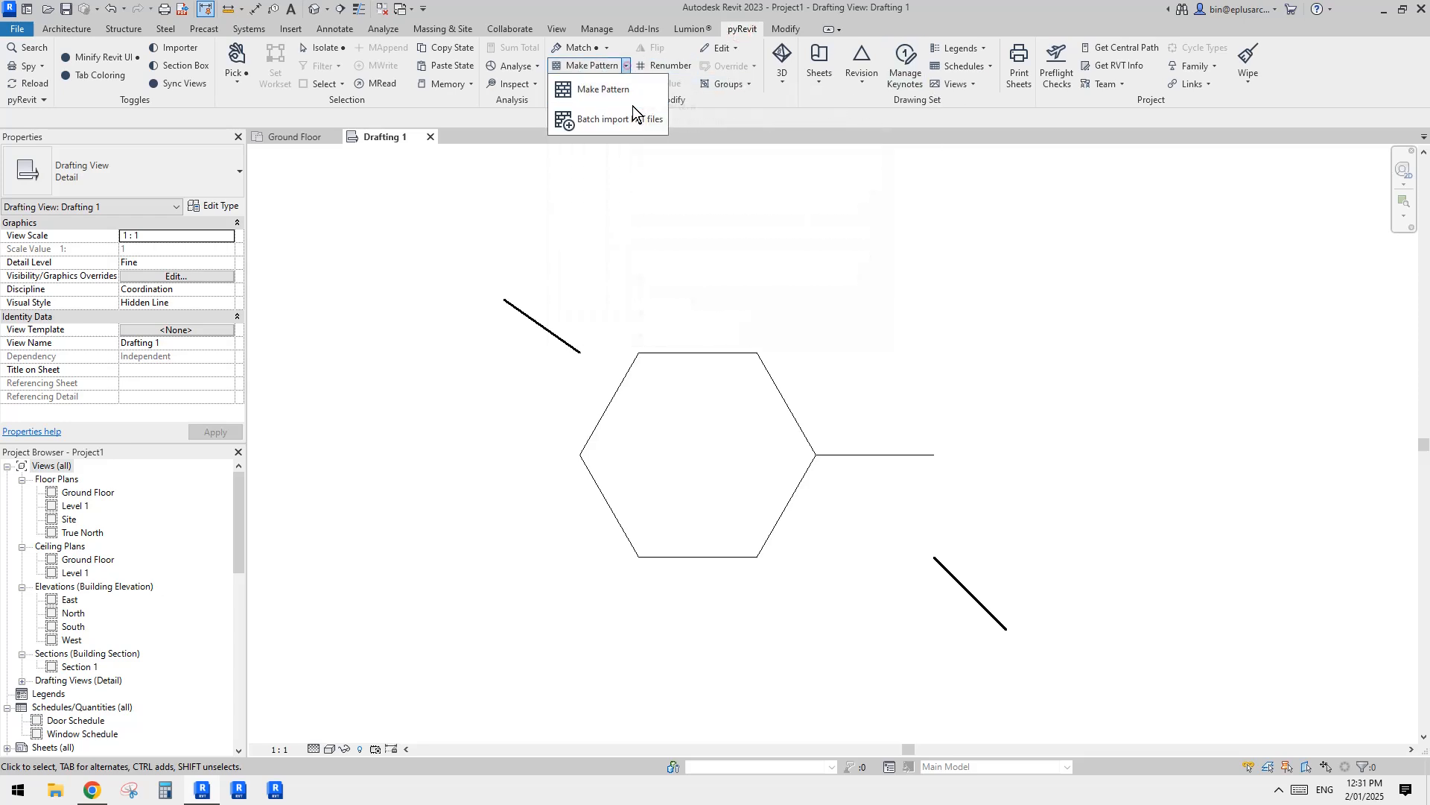
pyautogui.click(592, 91)
# Step: Select the hexagon and the horizontal line attached to its right vertex, and start pyRevit's Make Pattern for them
pyautogui.moveTo(537, 281); pyautogui.dragTo(964, 620)
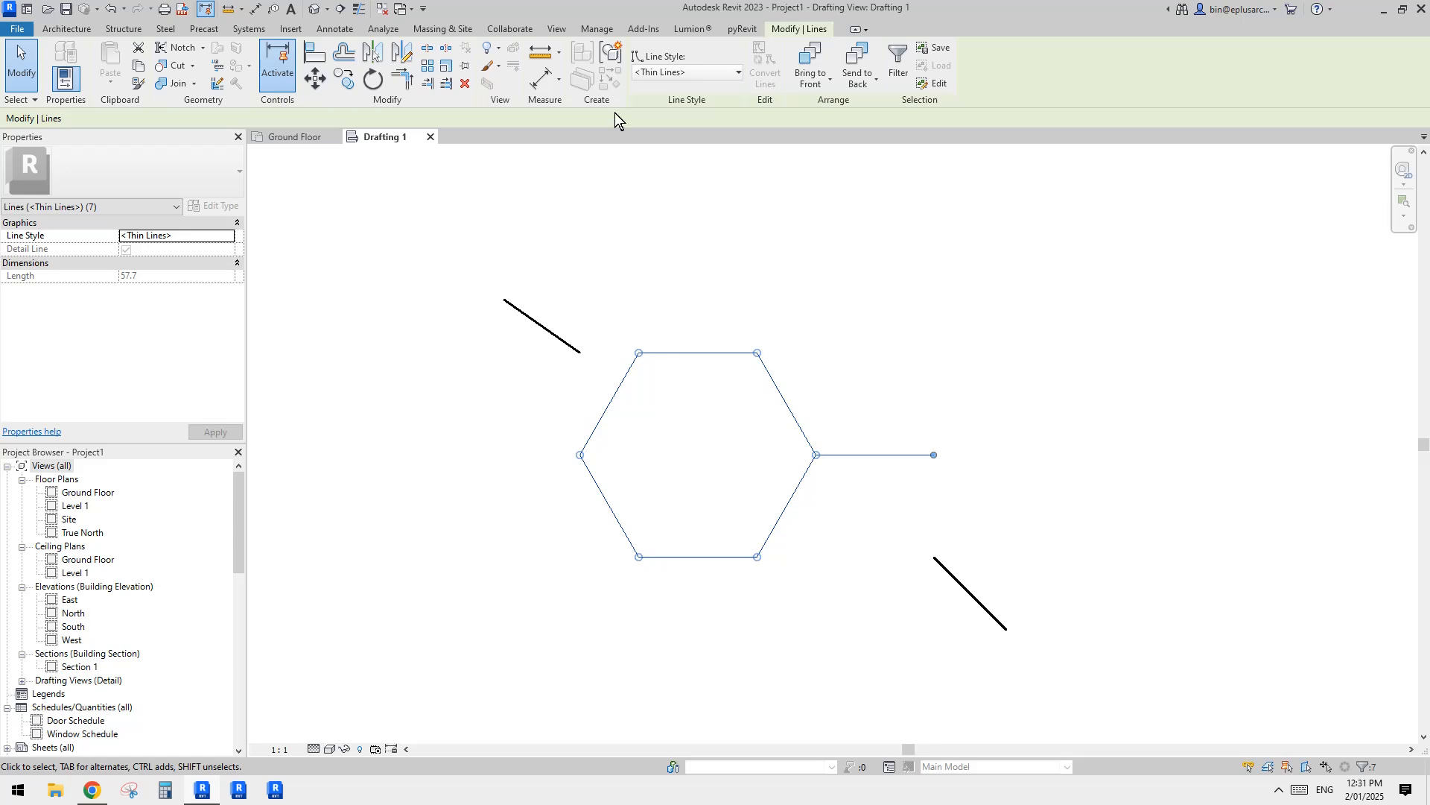
pyautogui.click(743, 29)
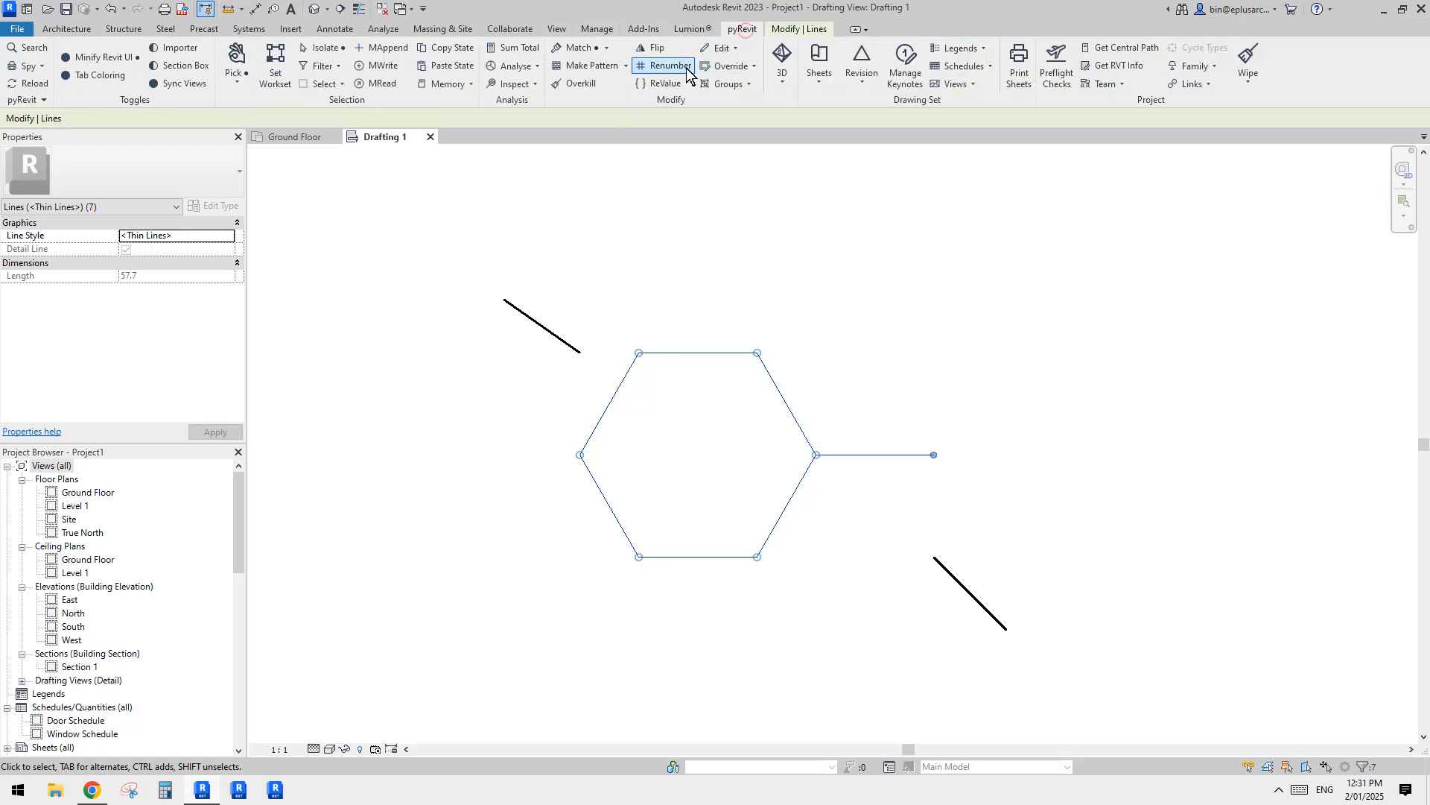
pyautogui.click(626, 66)
pyautogui.click(582, 90)
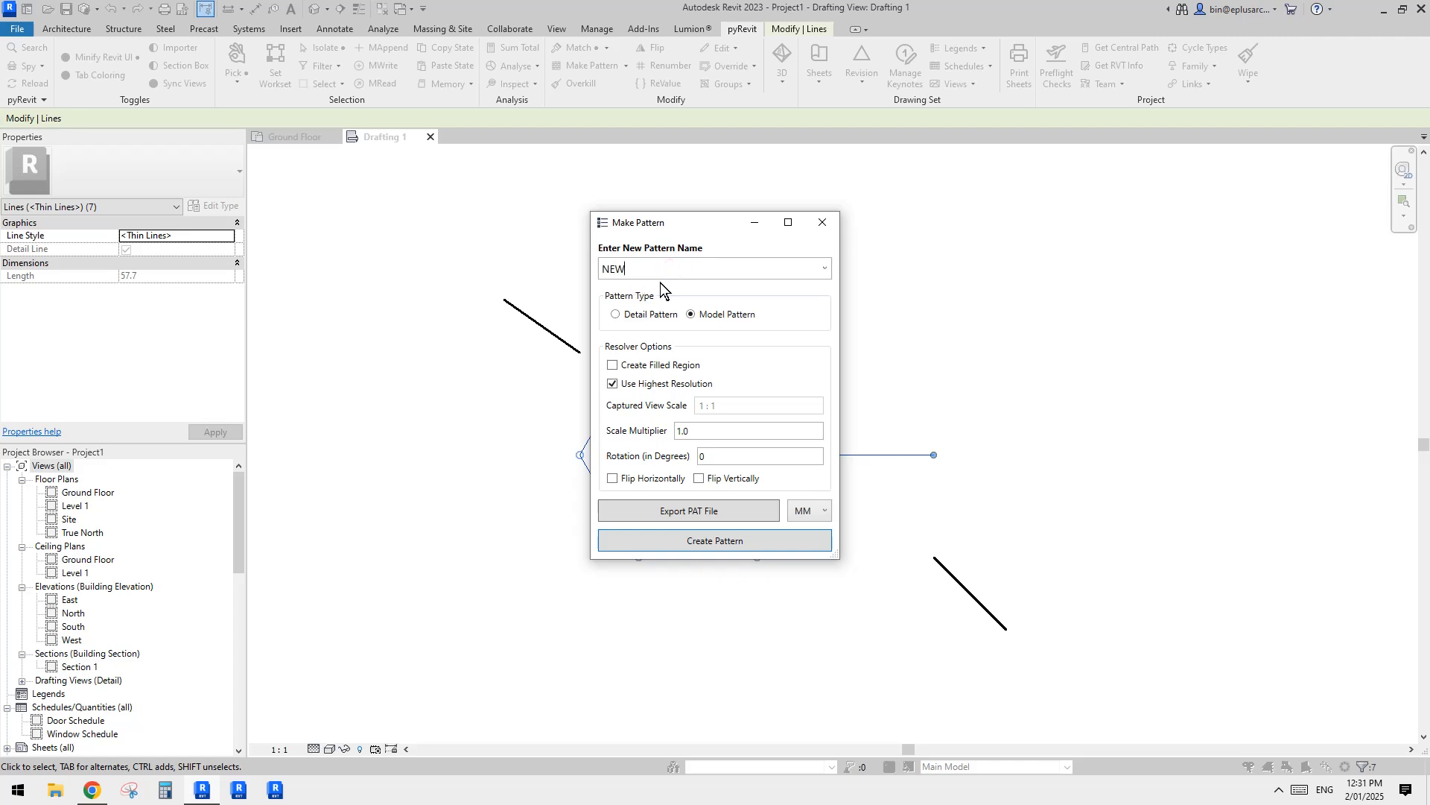
# Step: Name the new pattern HeX and move the Make Pattern dialog clear of the hexagon
pyautogui.write('HeXH')
pyautogui.moveTo(710, 221); pyautogui.dragTo(933, 235)
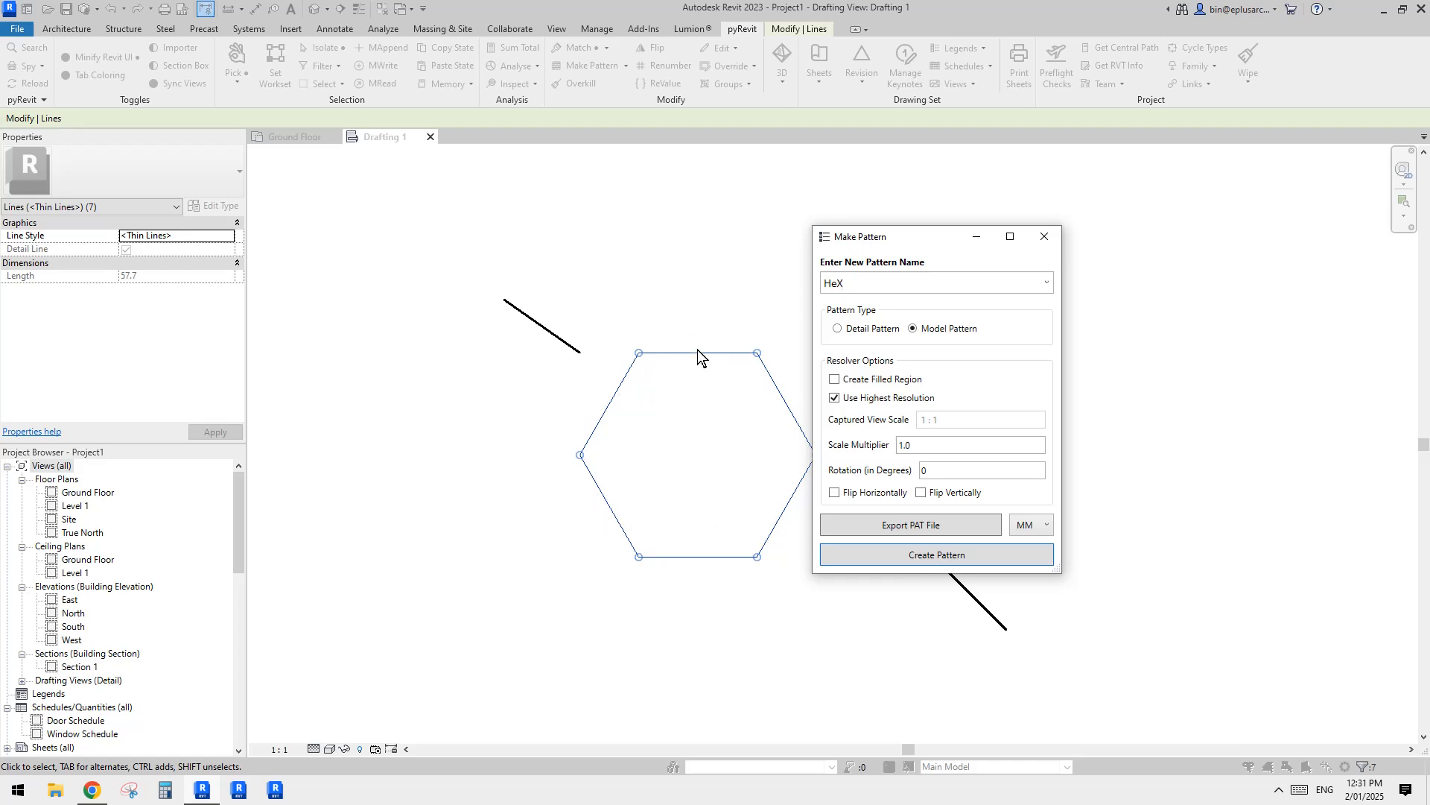
pyautogui.moveTo(943, 239); pyautogui.dragTo(906, 234)
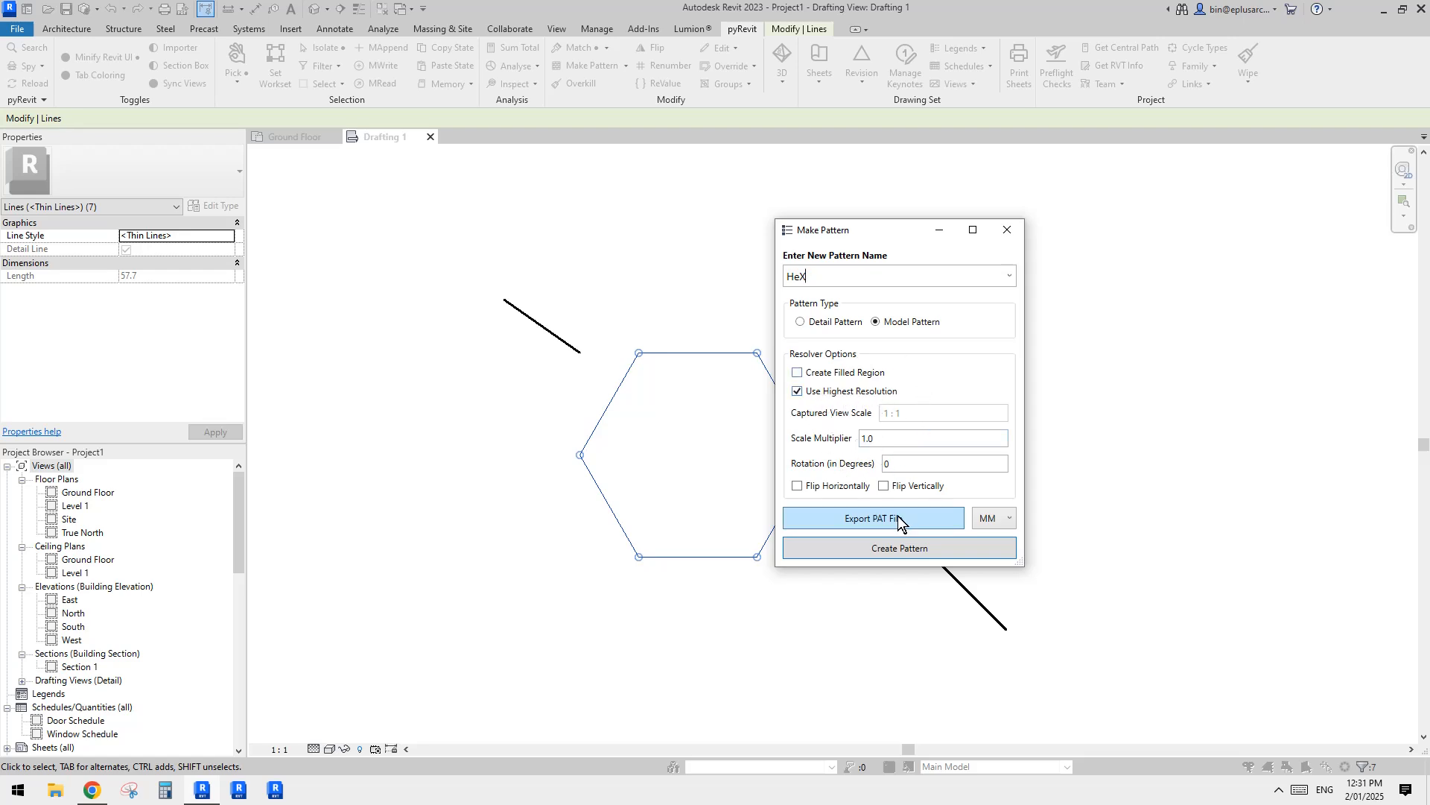
# Step: Create the HeX model pattern, using the inner ends of the upper-left and lower-right diagonal markers as the pattern area's corners
pyautogui.click(900, 549)
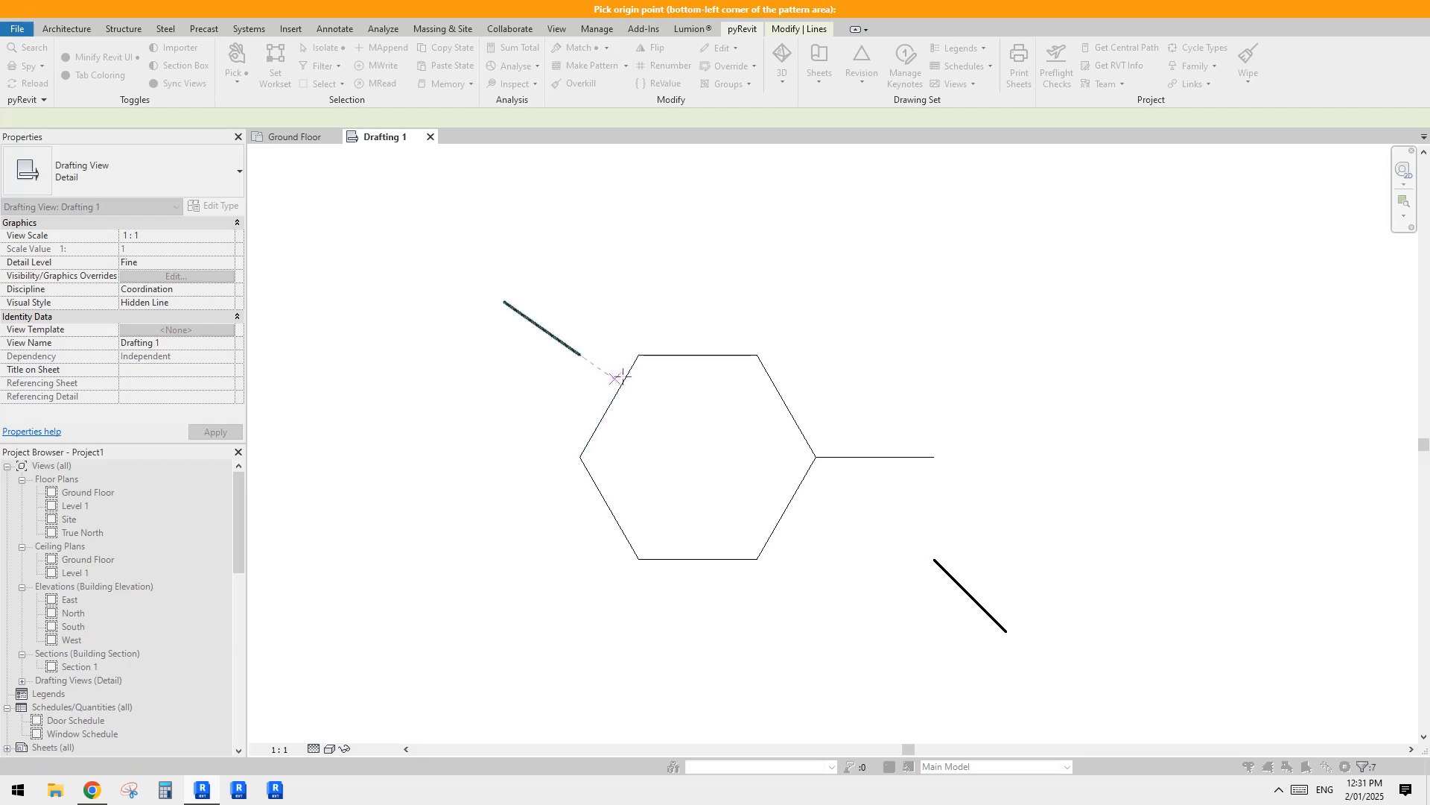
pyautogui.click(580, 355)
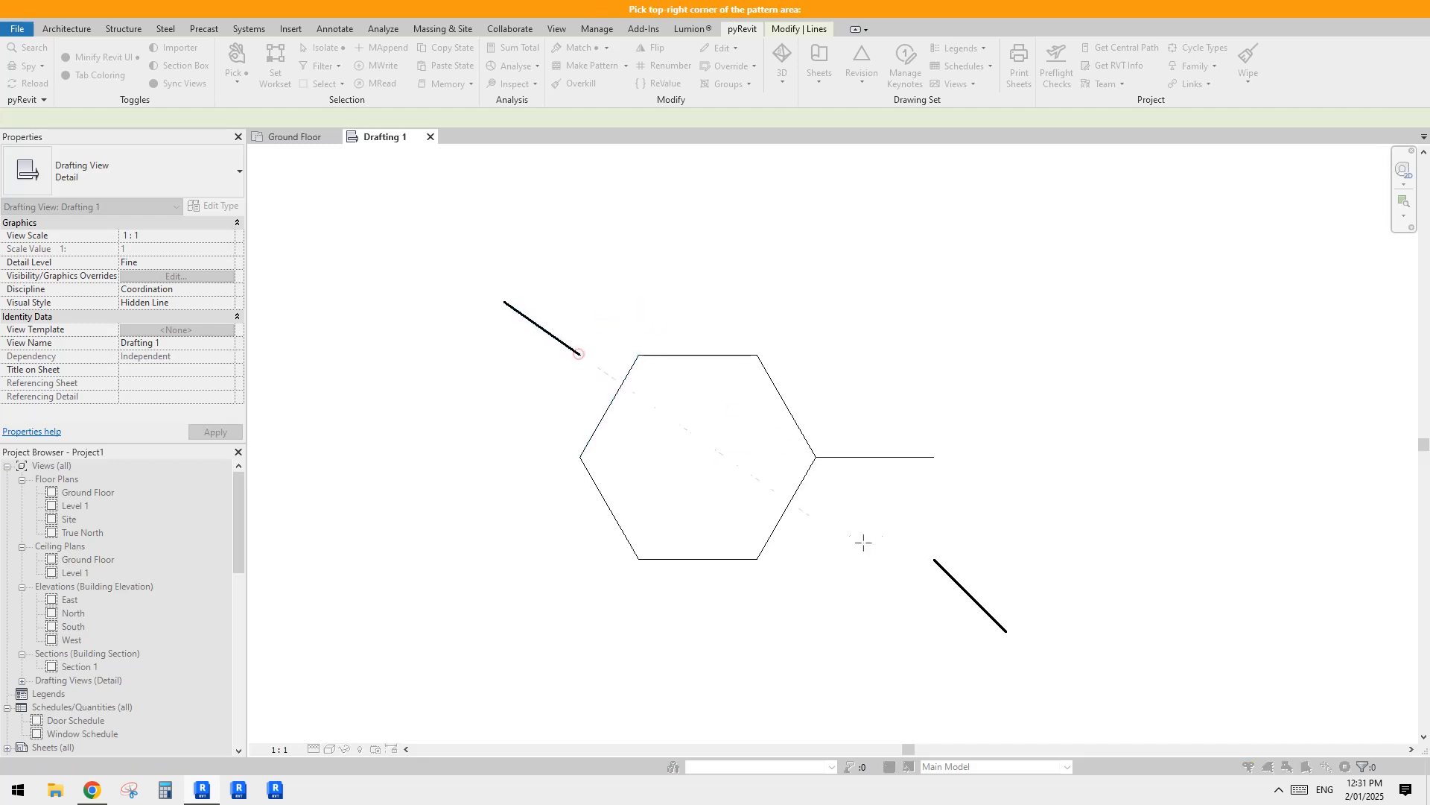
pyautogui.click(933, 559)
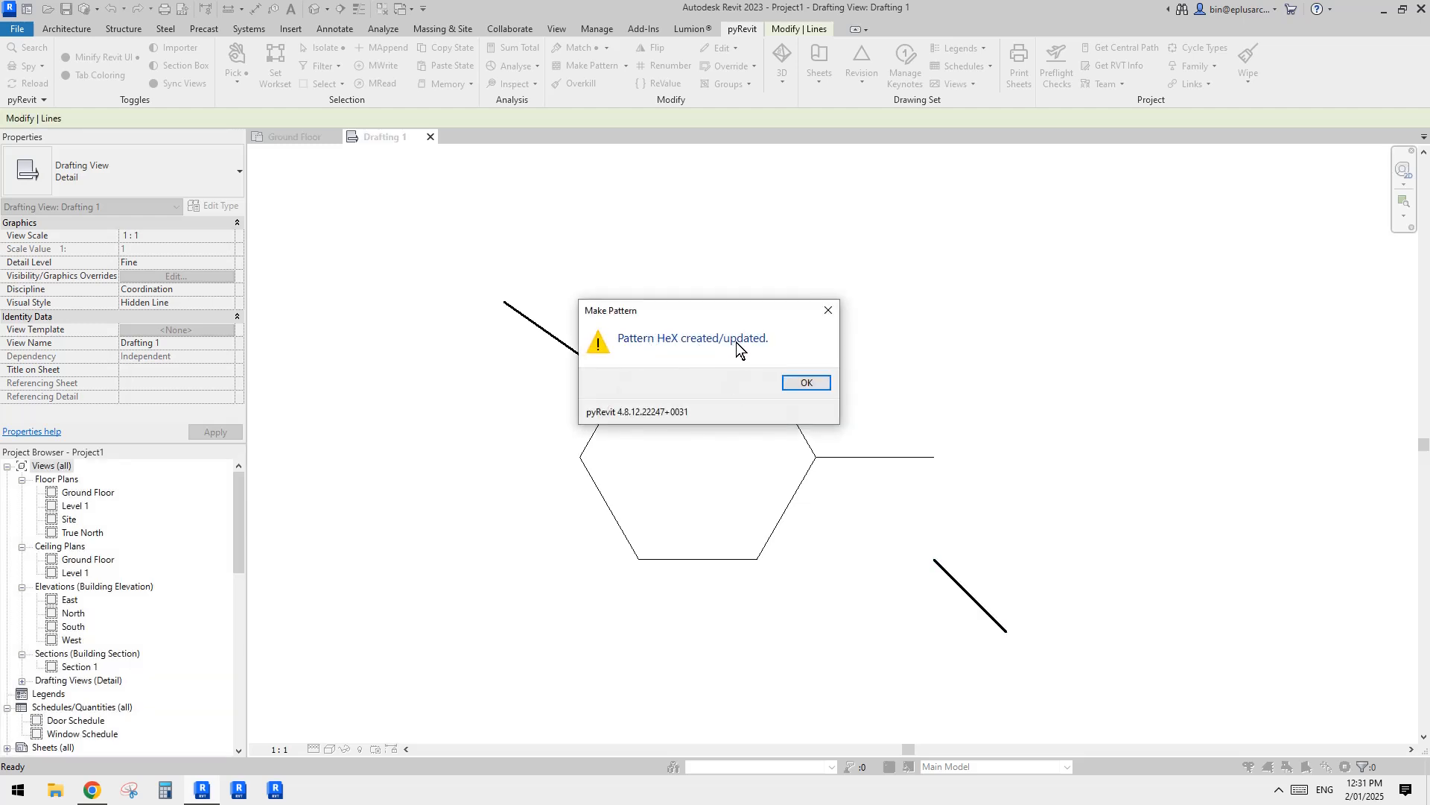
pyautogui.click(807, 383)
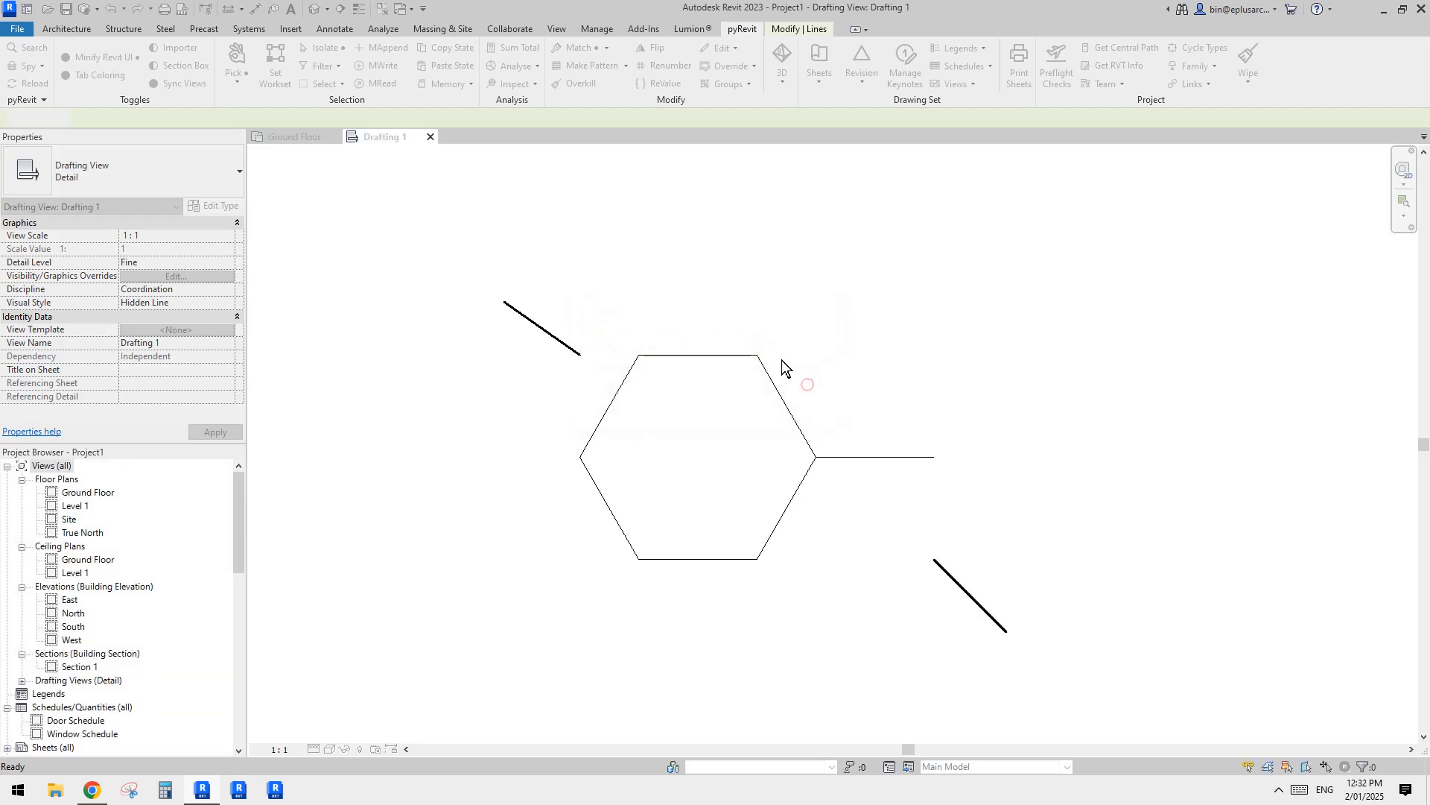
# Step: In the Ground Floor plan, duplicate the black filled region's type as NEW
pyautogui.click(298, 138)
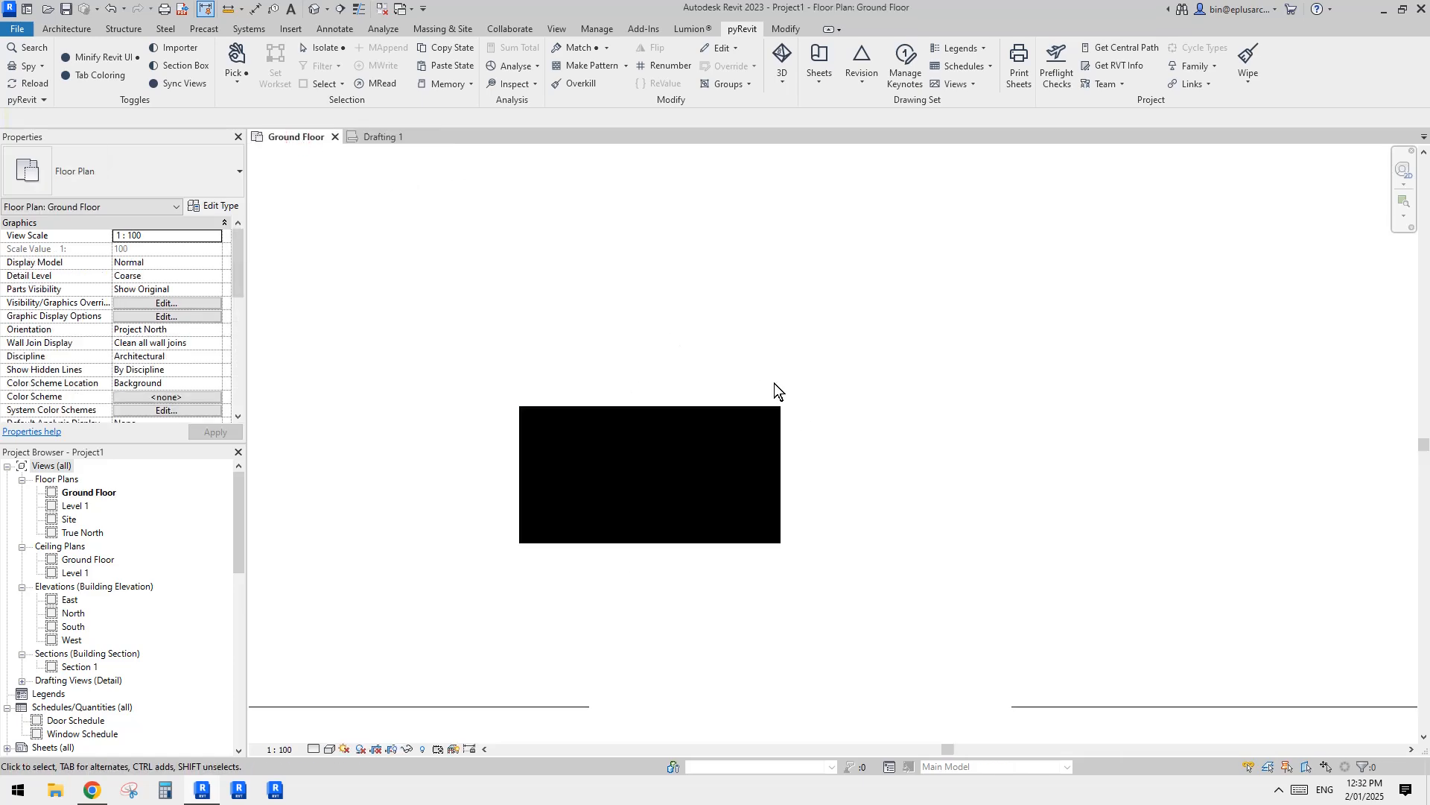
pyautogui.click(659, 474)
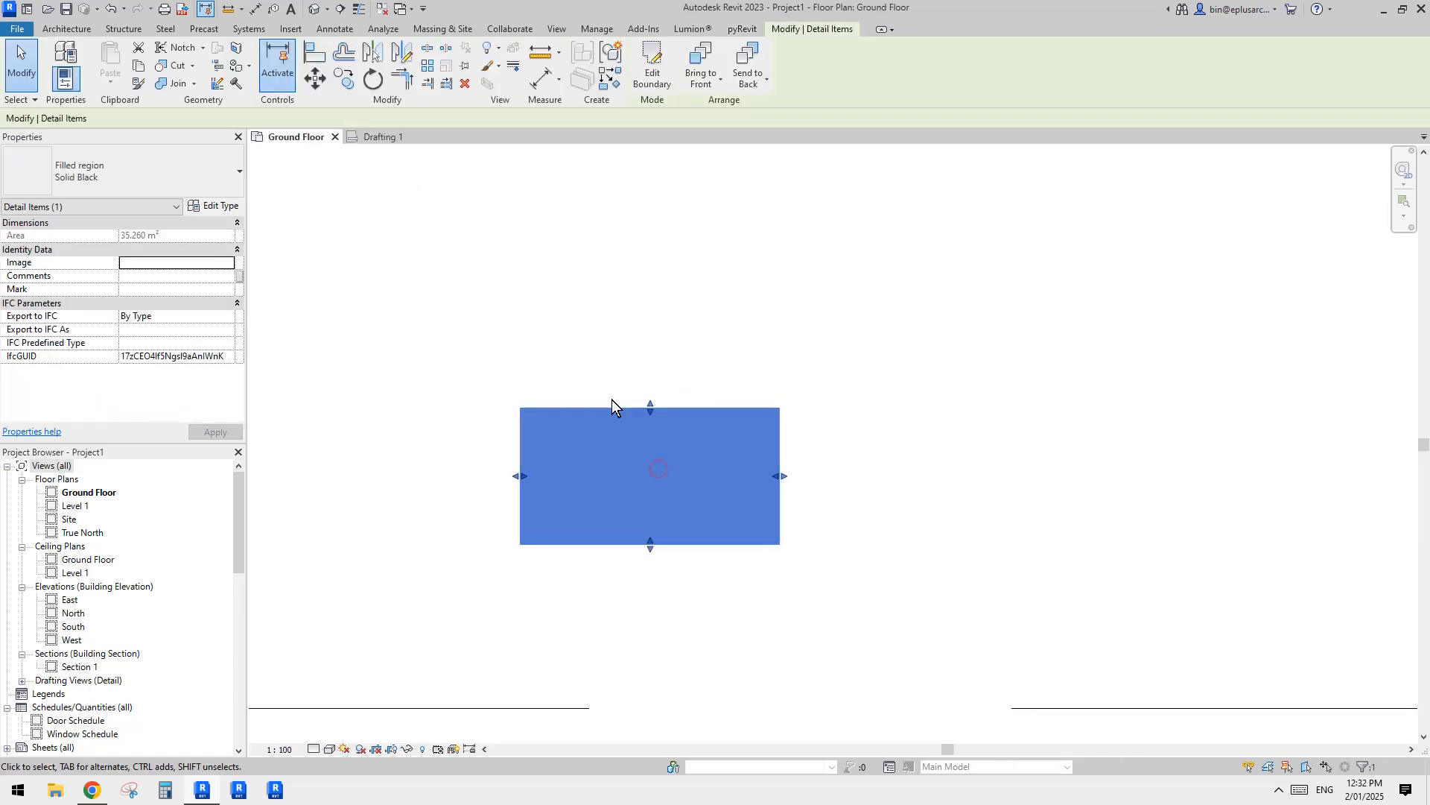
pyautogui.click(216, 206)
pyautogui.click(806, 279)
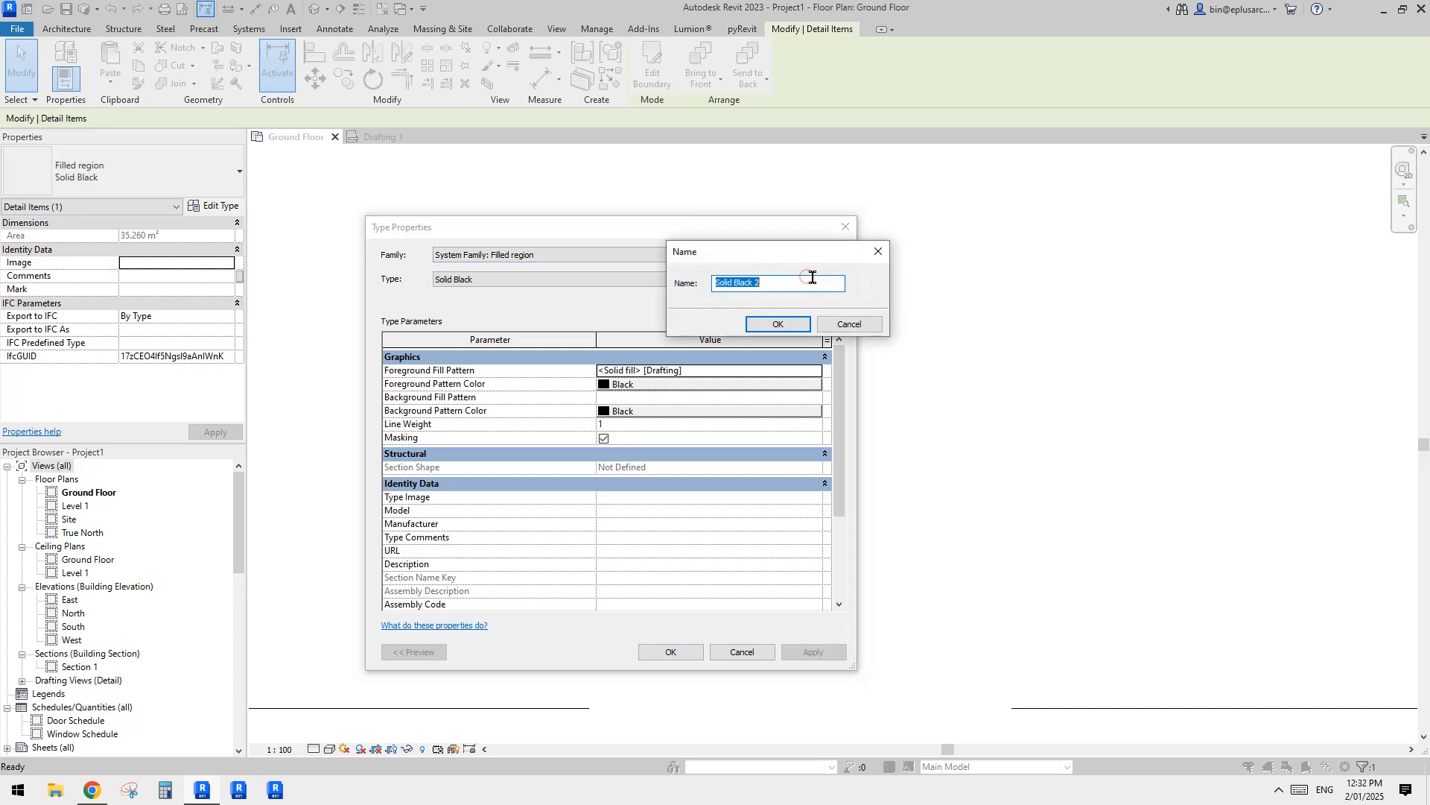
pyautogui.write('NEW')
pyautogui.click(777, 324)
# Step: Set the NEW filled region type's foreground fill to the HeX model pattern and its foreground pattern colour to RGB 128-128-128
pyautogui.click(708, 371)
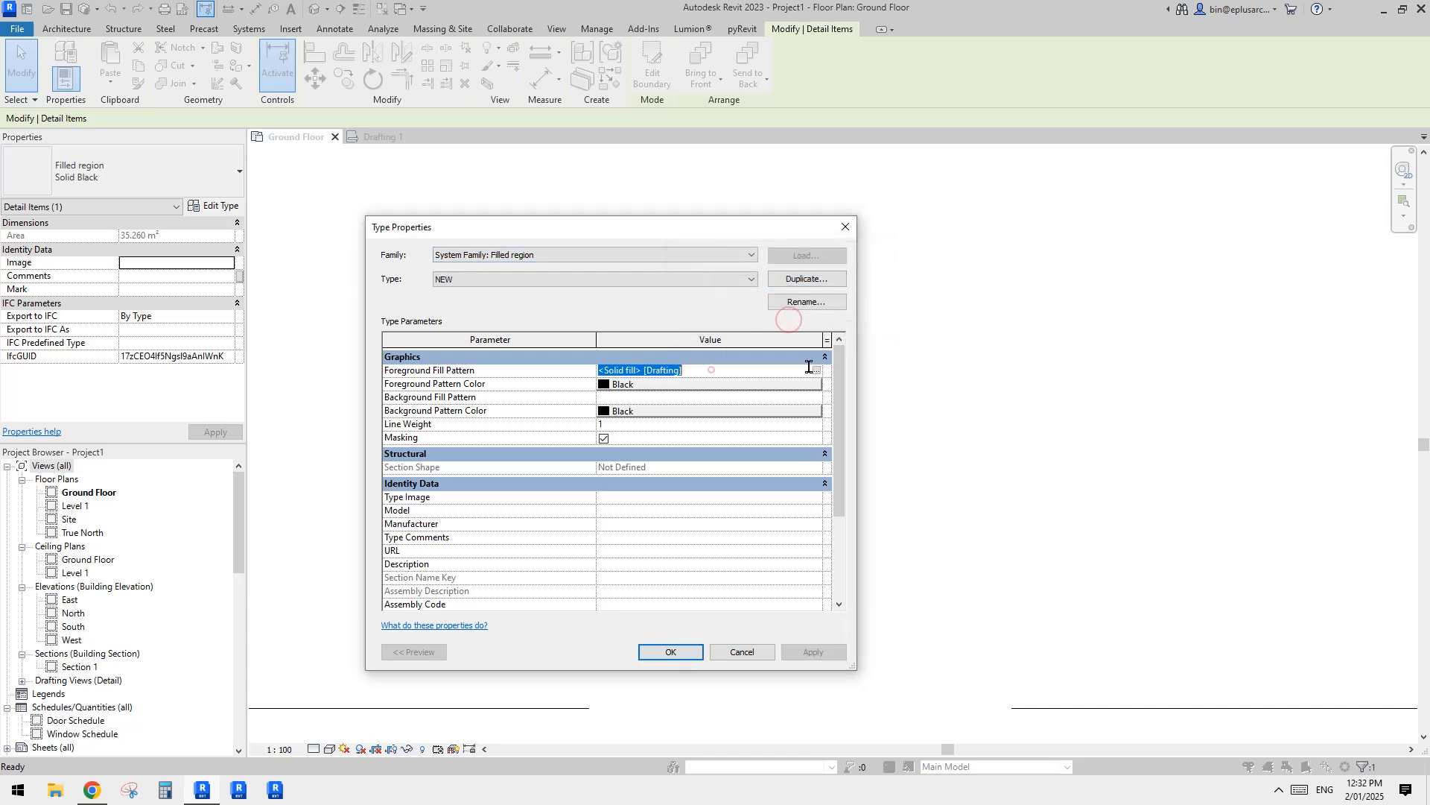
pyautogui.click(818, 371)
pyautogui.click(1005, 258)
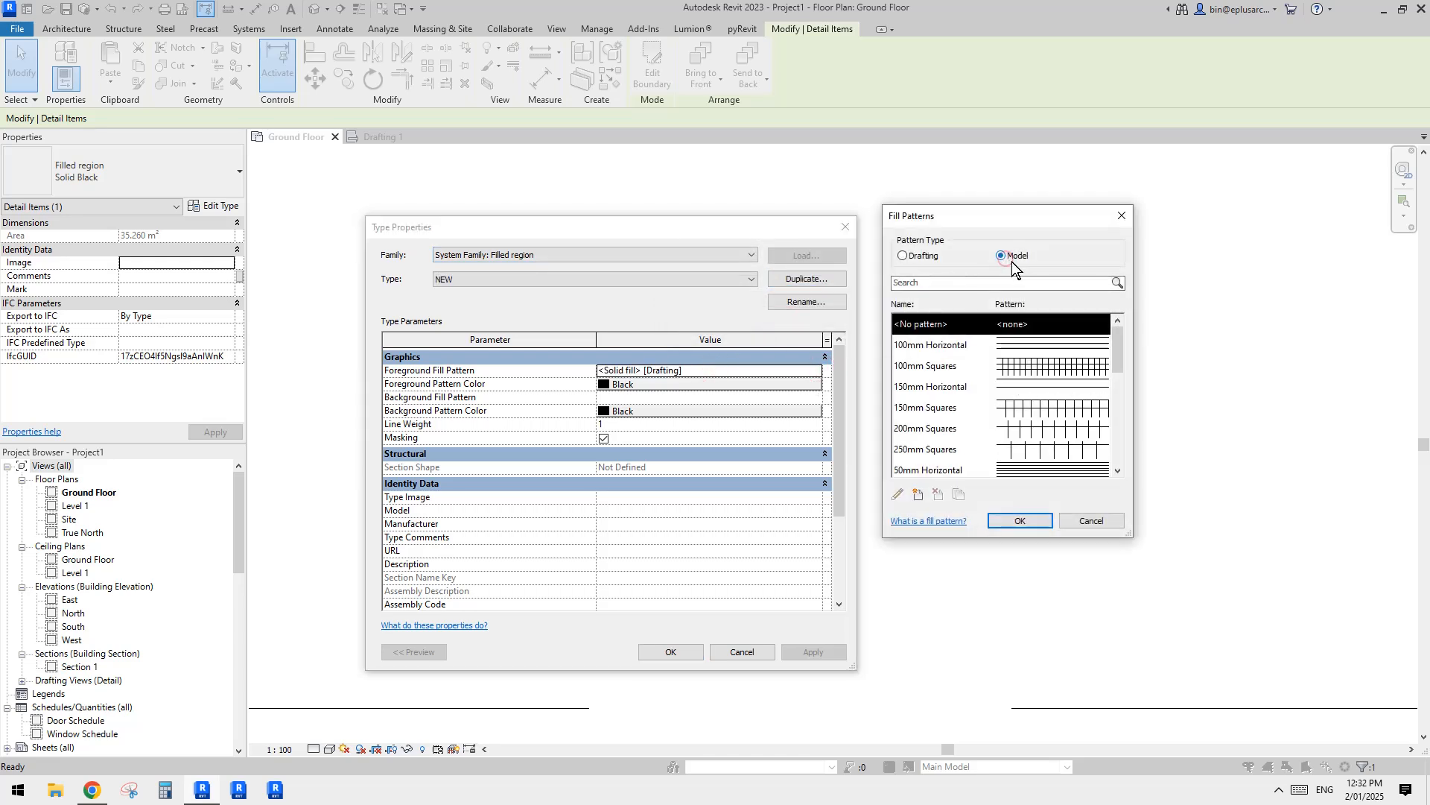
pyautogui.moveTo(1116, 338); pyautogui.dragTo(1115, 427)
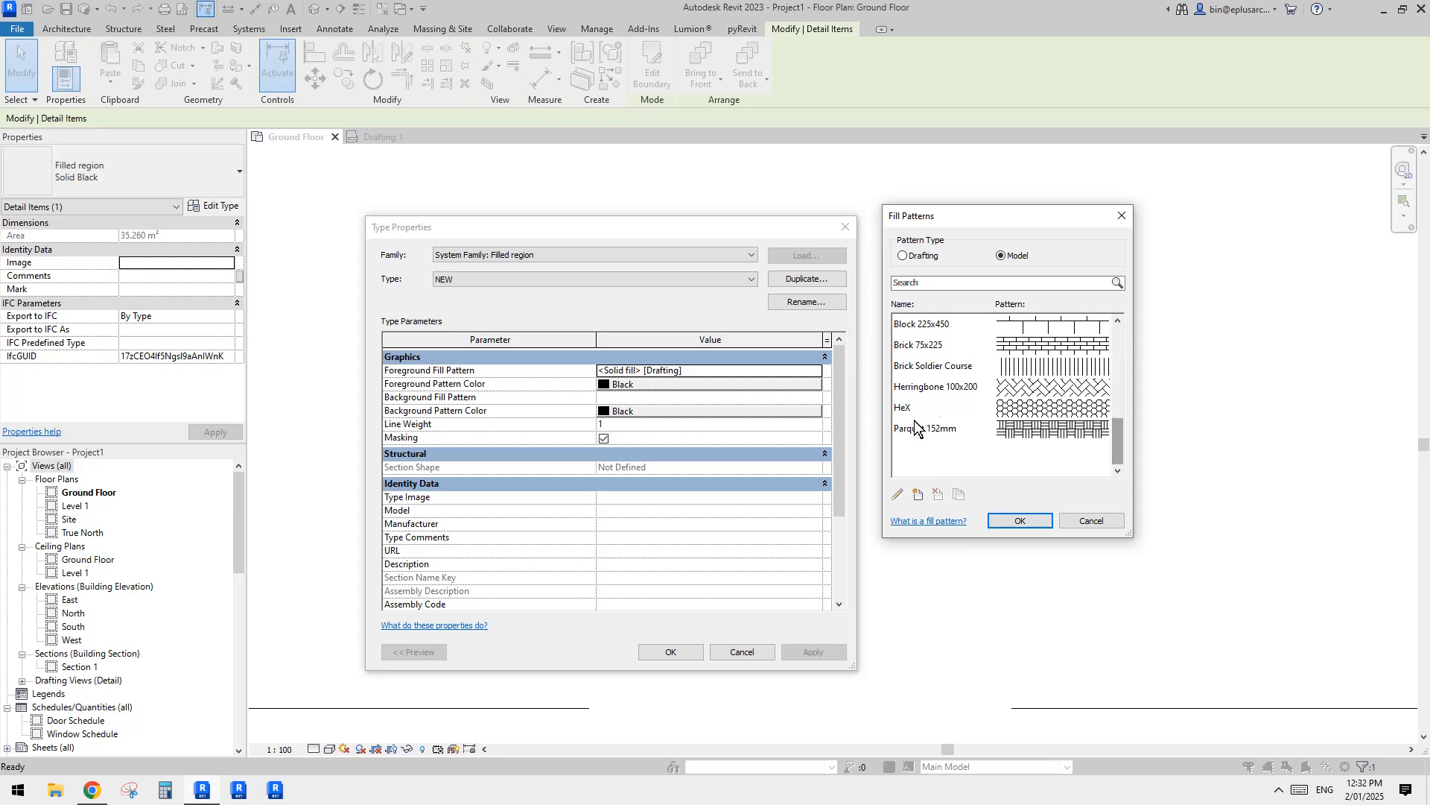
pyautogui.click(935, 409)
pyautogui.click(1020, 520)
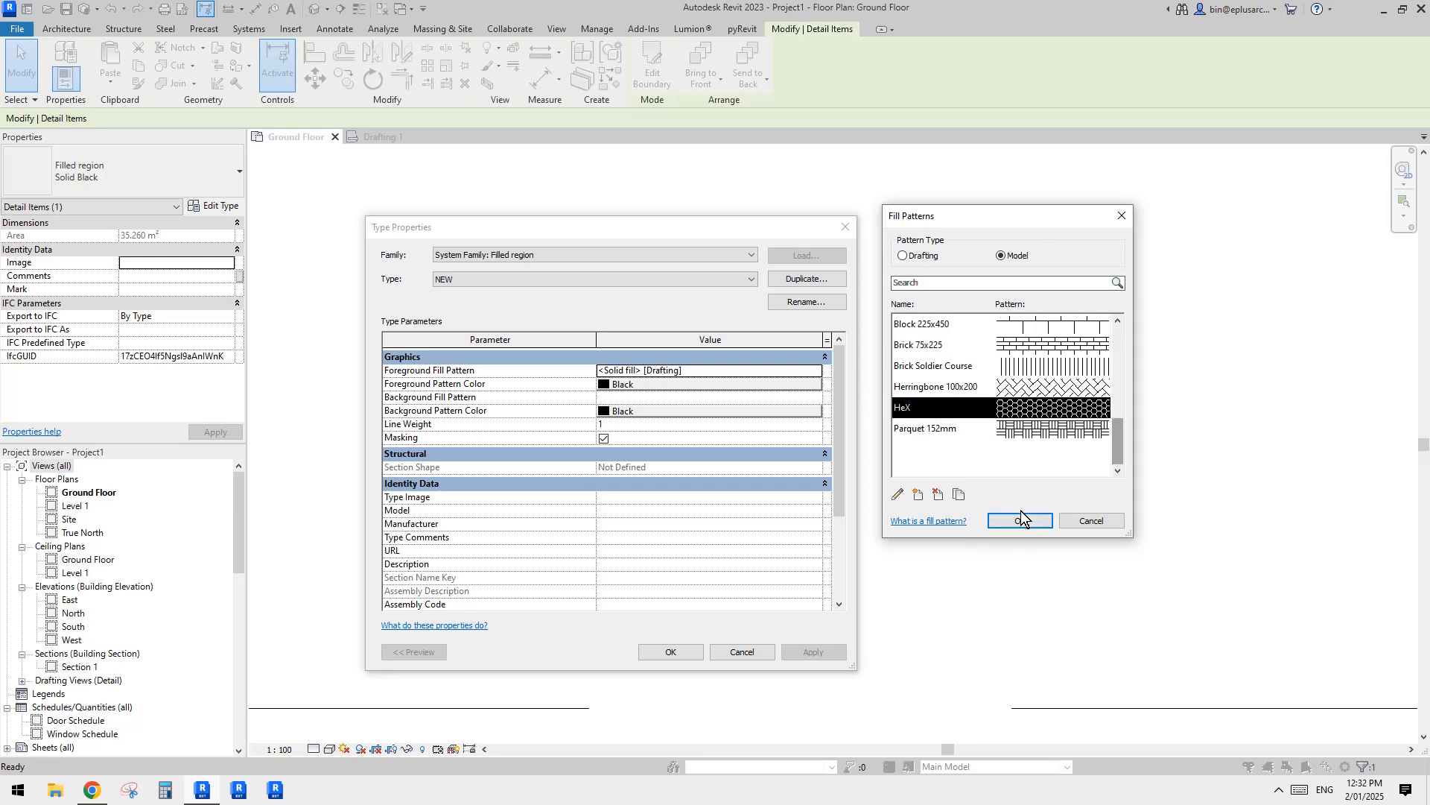
pyautogui.click(655, 382)
pyautogui.click(513, 424)
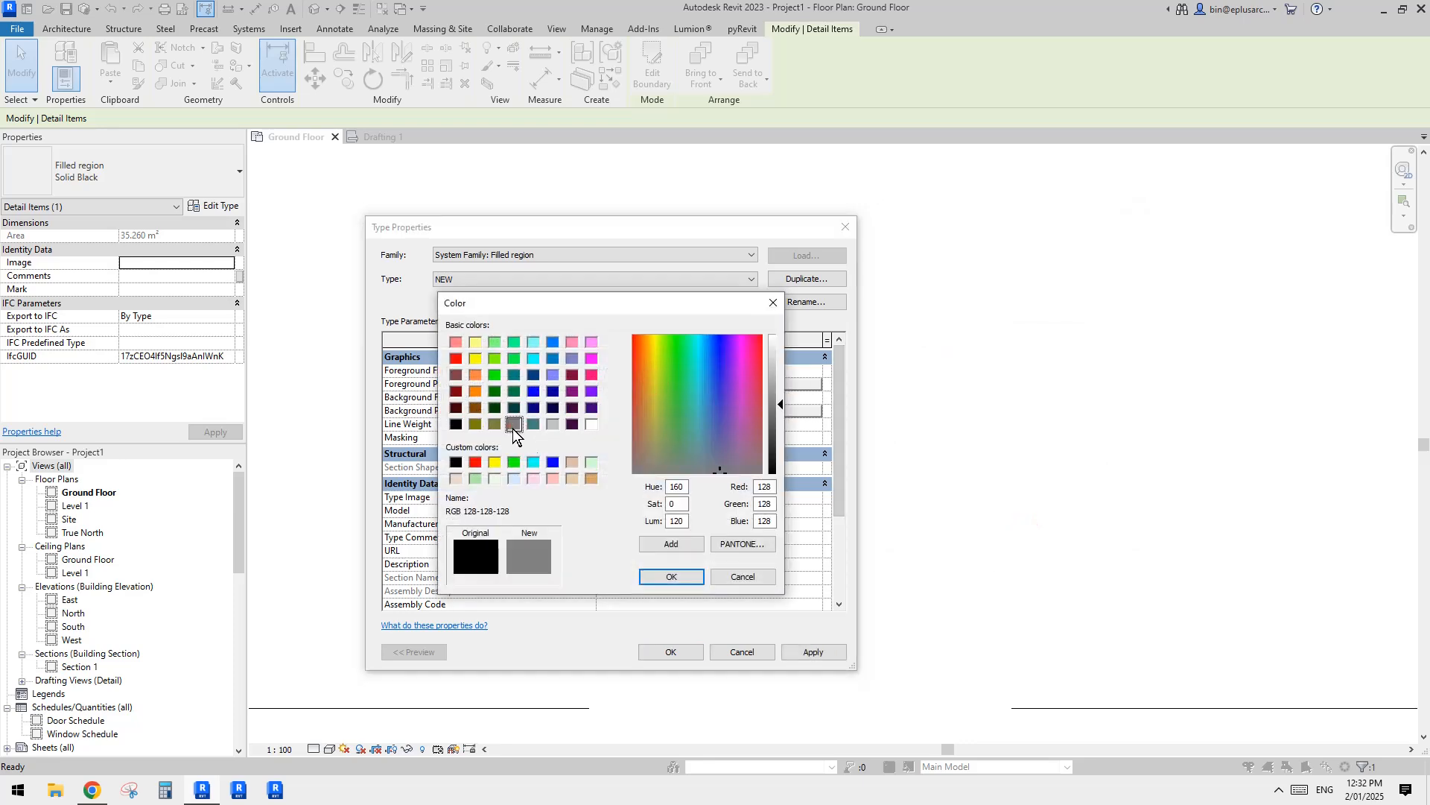
pyautogui.click(669, 579)
pyautogui.click(671, 651)
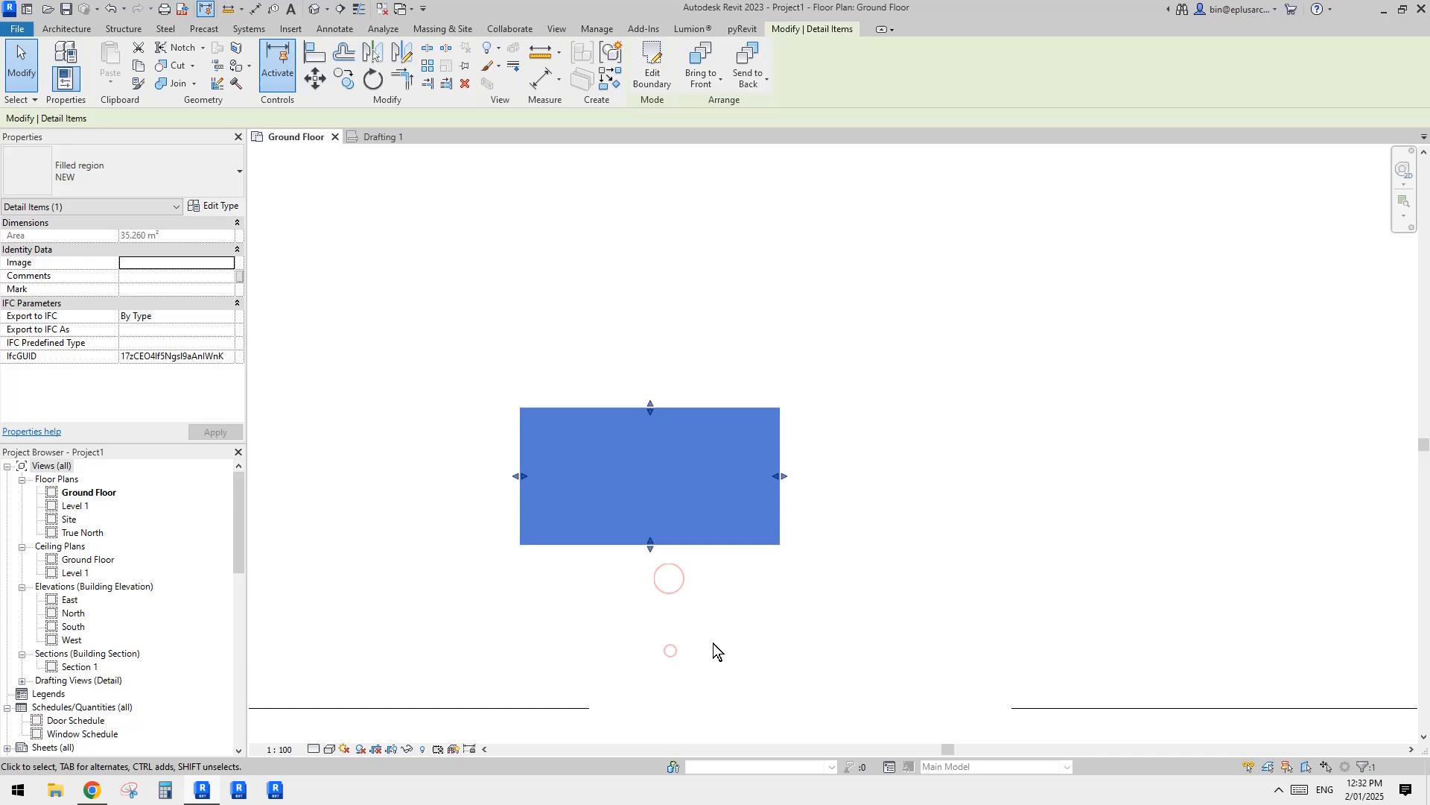
# Step: Examine the hexagonal pattern on the filled region up close and as a whole
pyautogui.click(864, 590)
pyautogui.scroll(4, 565, 564)
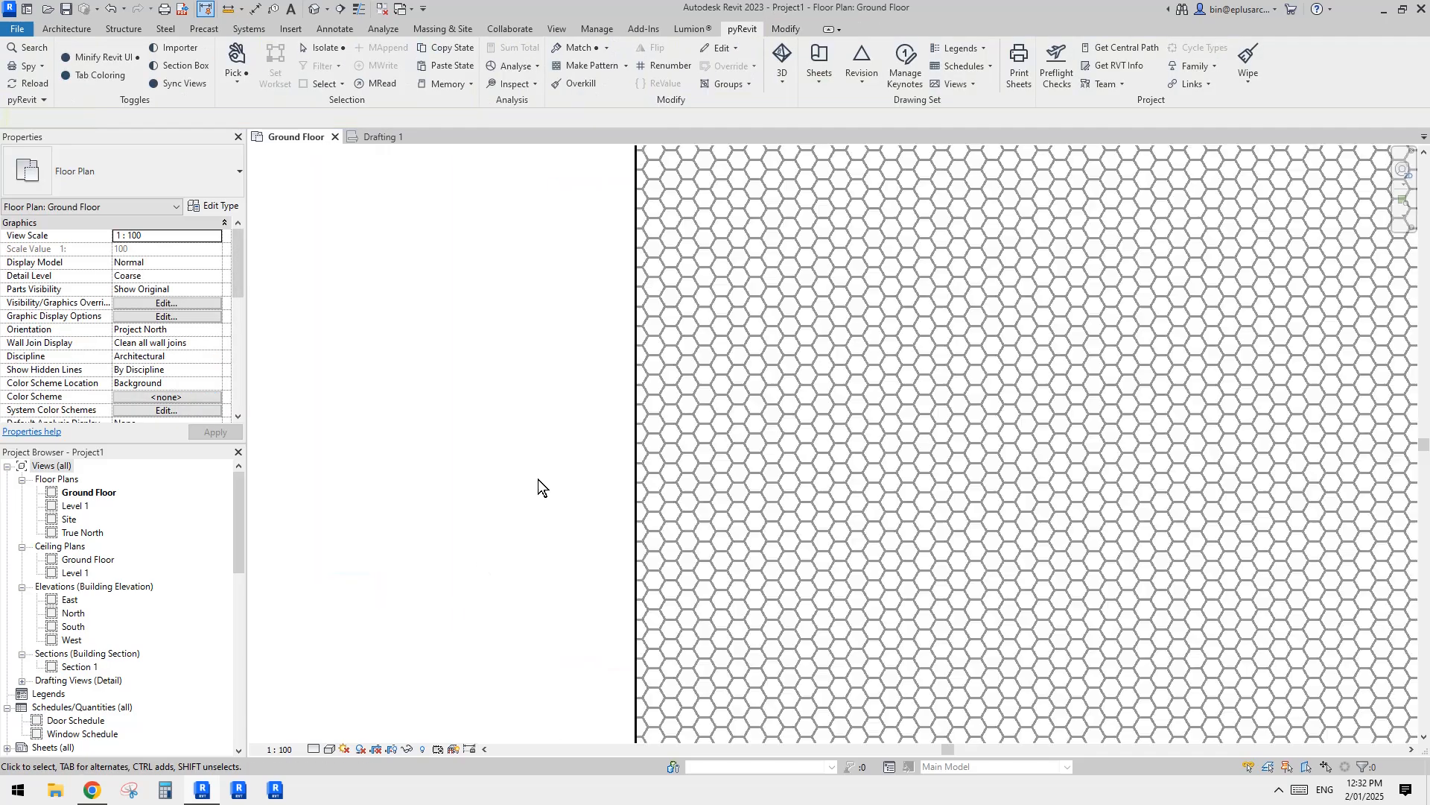
pyautogui.scroll(-5, 538, 479)
pyautogui.moveTo(633, 491); pyautogui.dragTo(523, 491, button='middle')
pyautogui.click(614, 400)
pyautogui.moveTo(702, 383); pyautogui.dragTo(655, 380, button='middle')
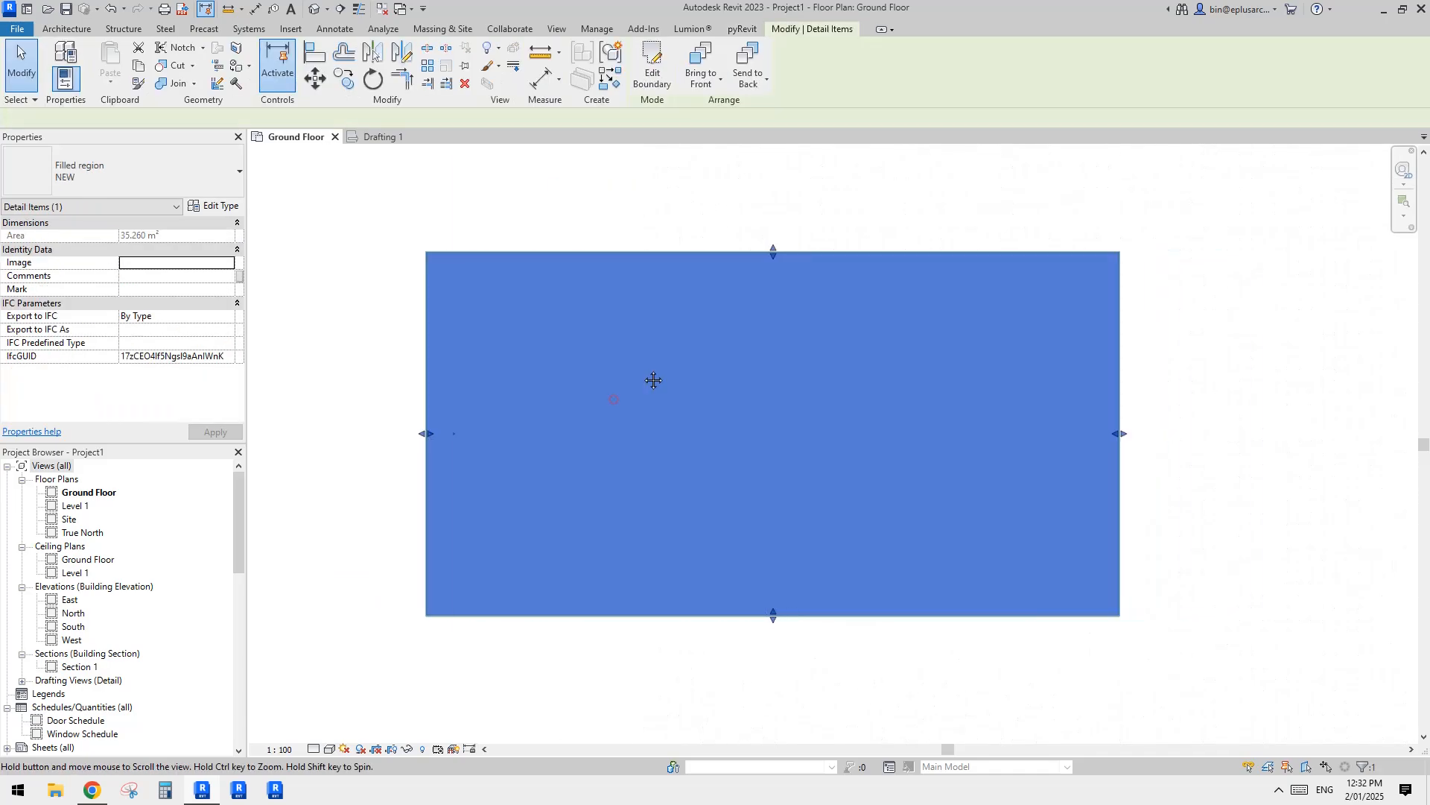
pyautogui.scroll(-1, 596, 365)
pyautogui.click(564, 185)
# Step: Delete the hexagon-patterned filled region from the Ground Floor plan
pyautogui.moveTo(707, 270); pyautogui.dragTo(654, 283, button='middle')
pyautogui.click(617, 329)
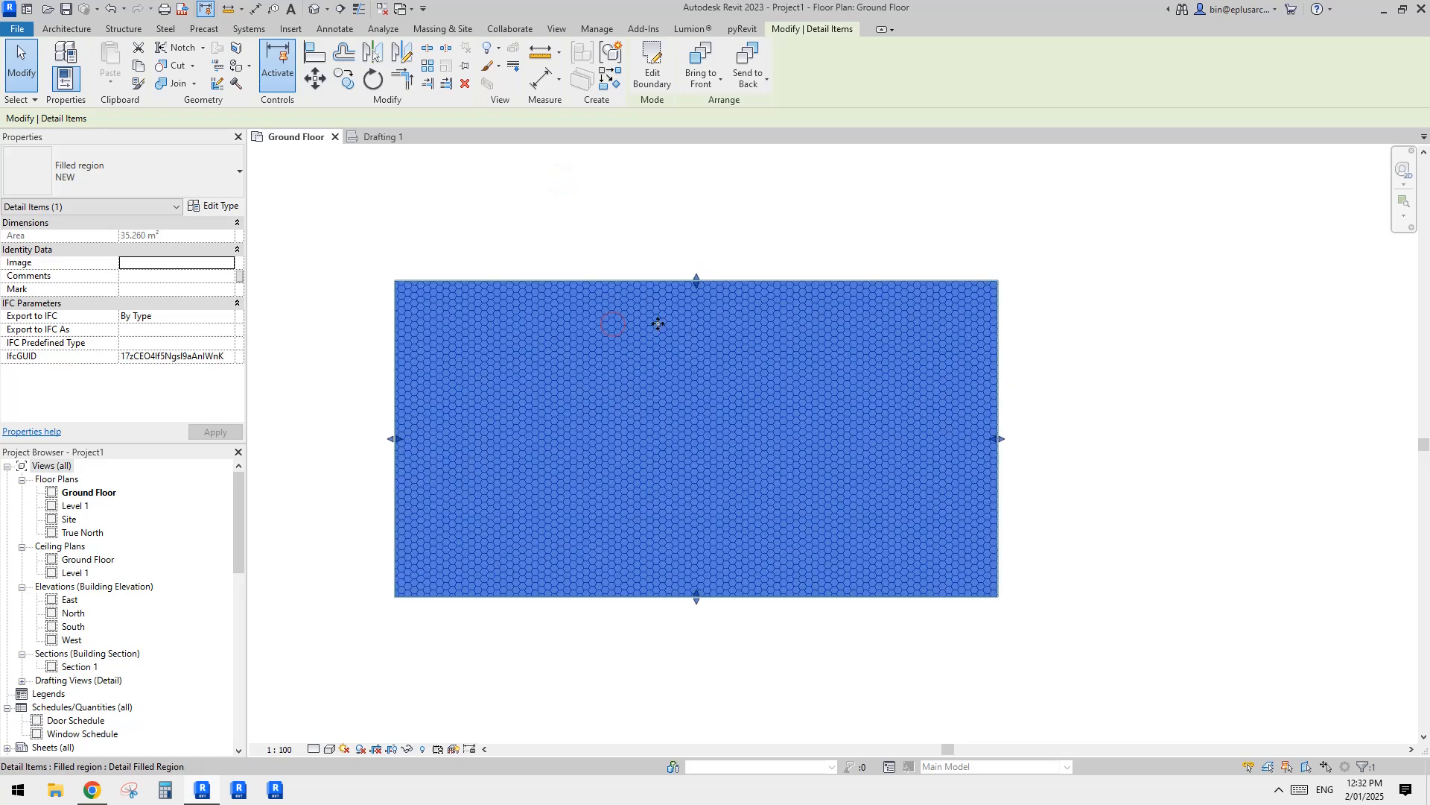
pyautogui.press('Delete')
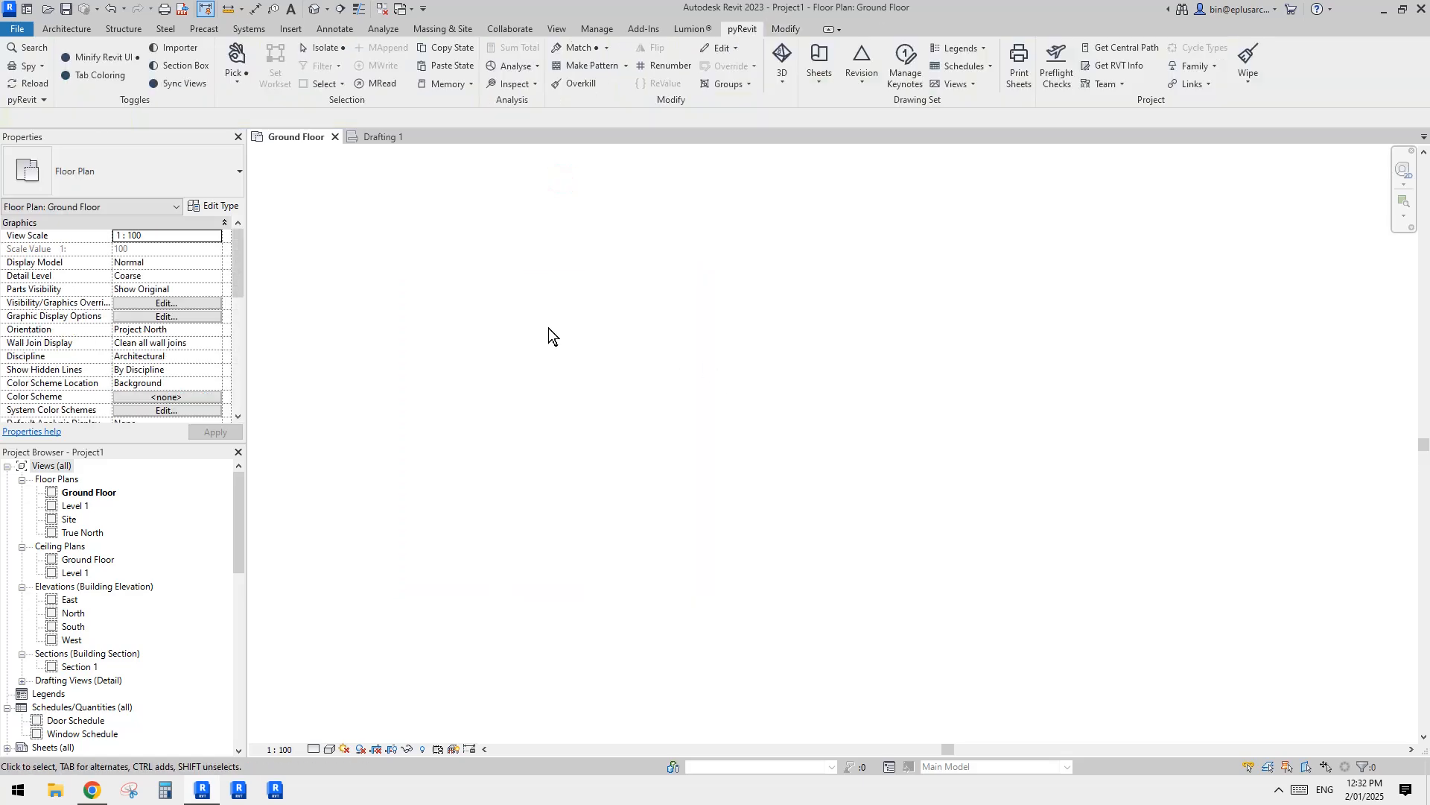
# Step: Start a new floor on the Ground Floor and duplicate the Generic 150mm floor type as NEW
pyautogui.click(66, 28)
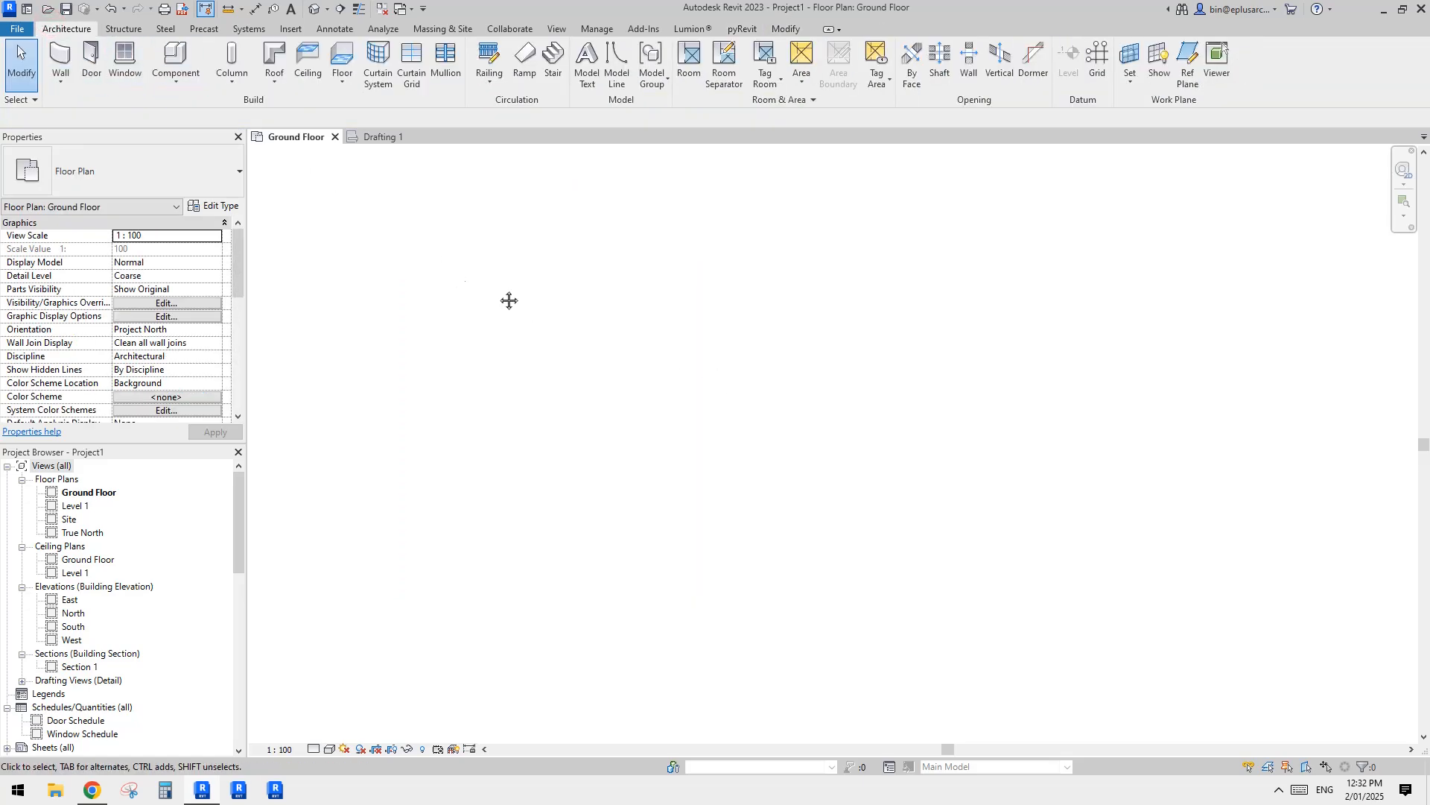
pyautogui.click(342, 59)
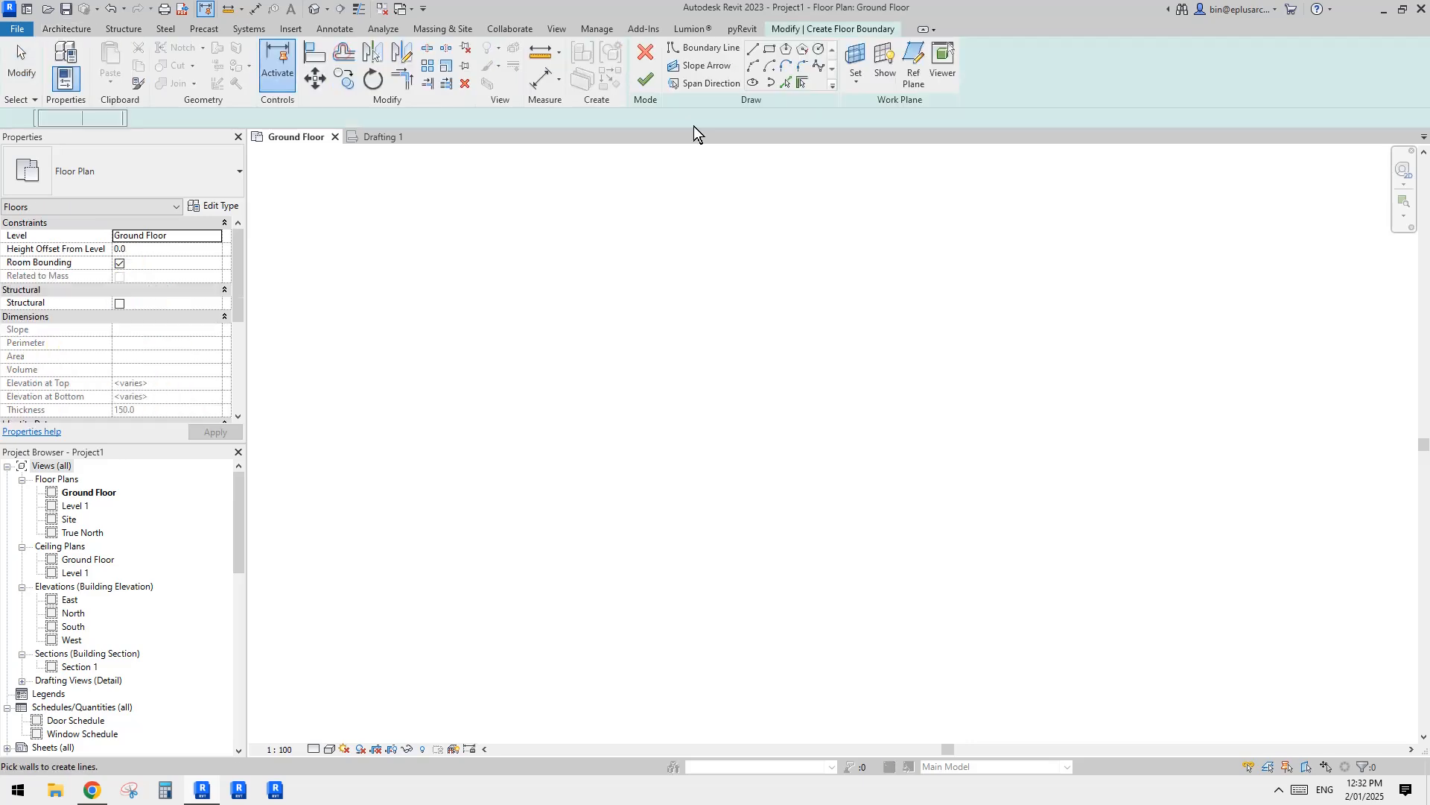
pyautogui.click(215, 206)
pyautogui.click(818, 280)
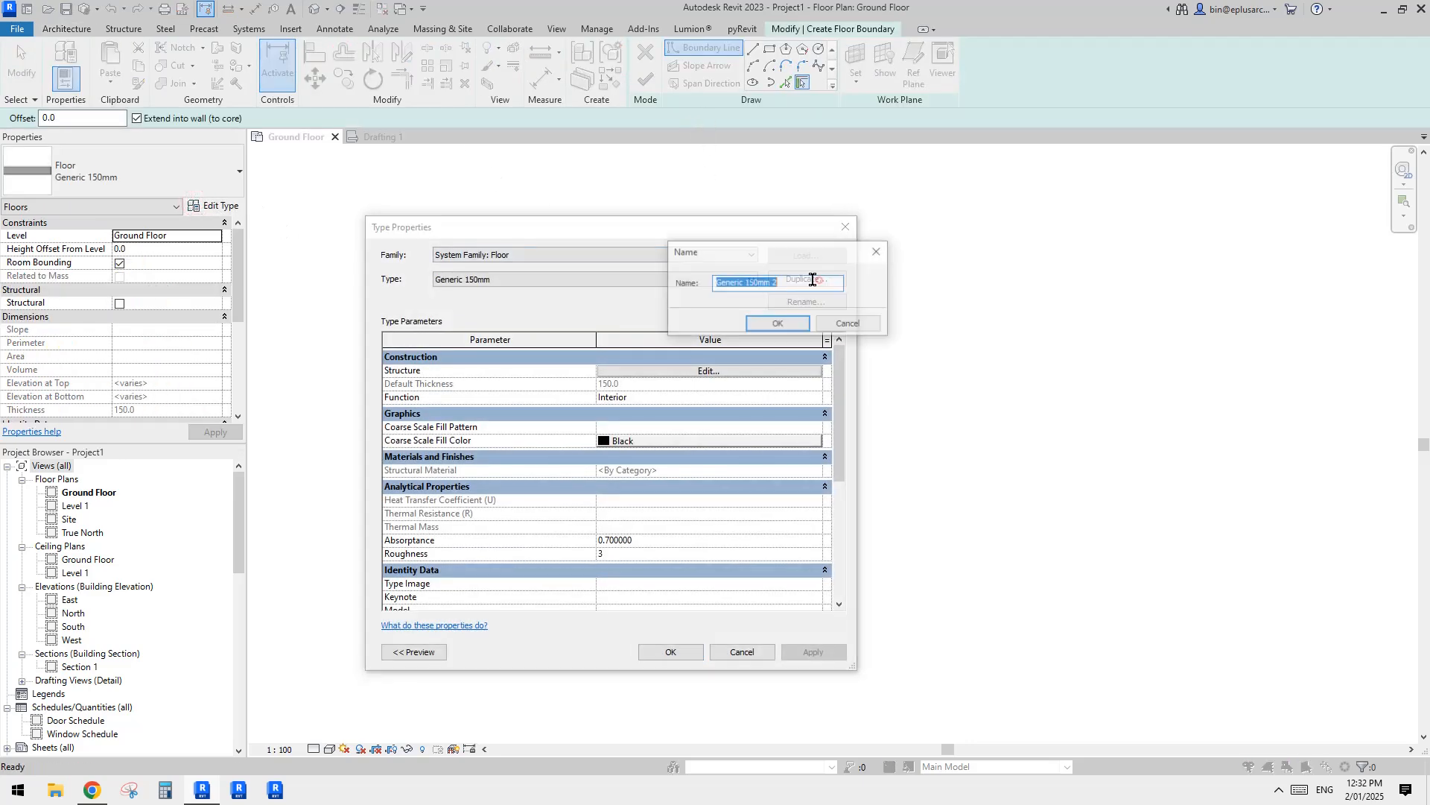
pyautogui.write('NEW')
pyautogui.click(783, 324)
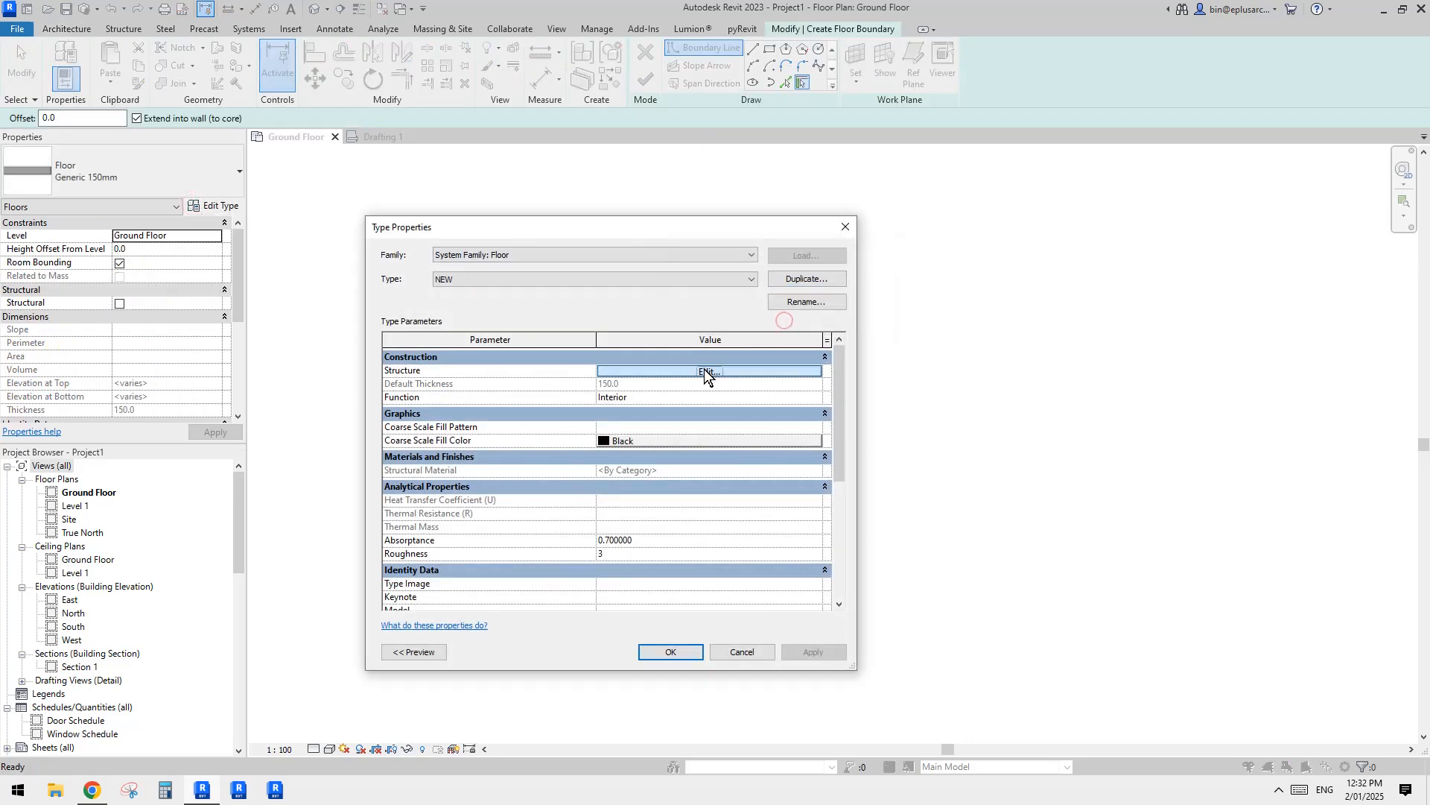
# Step: Open the NEW floor type's structure and create a new material for its layer
pyautogui.click(704, 370)
pyautogui.click(574, 381)
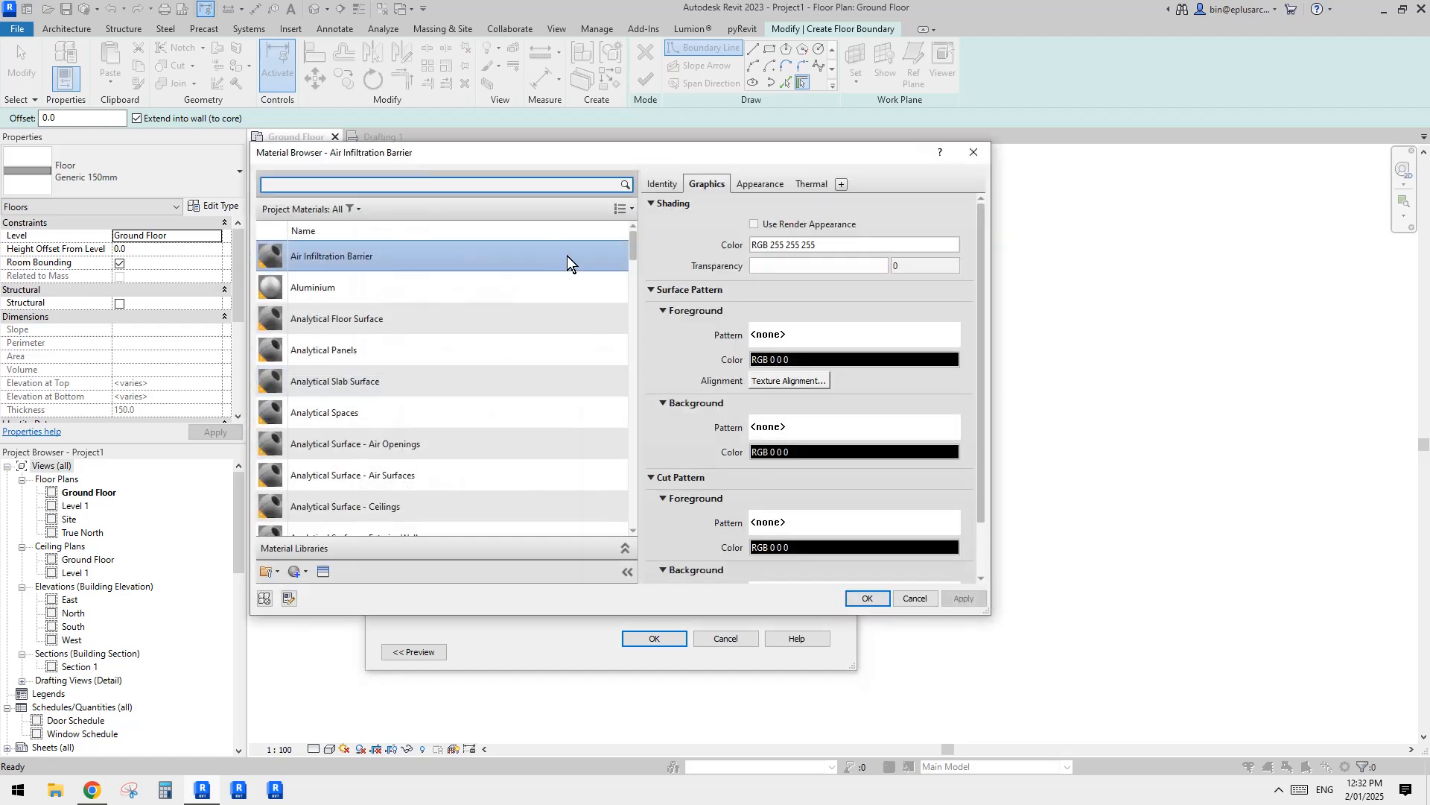
pyautogui.moveTo(533, 151); pyautogui.dragTo(587, 157)
pyautogui.scroll(-1, 408, 505)
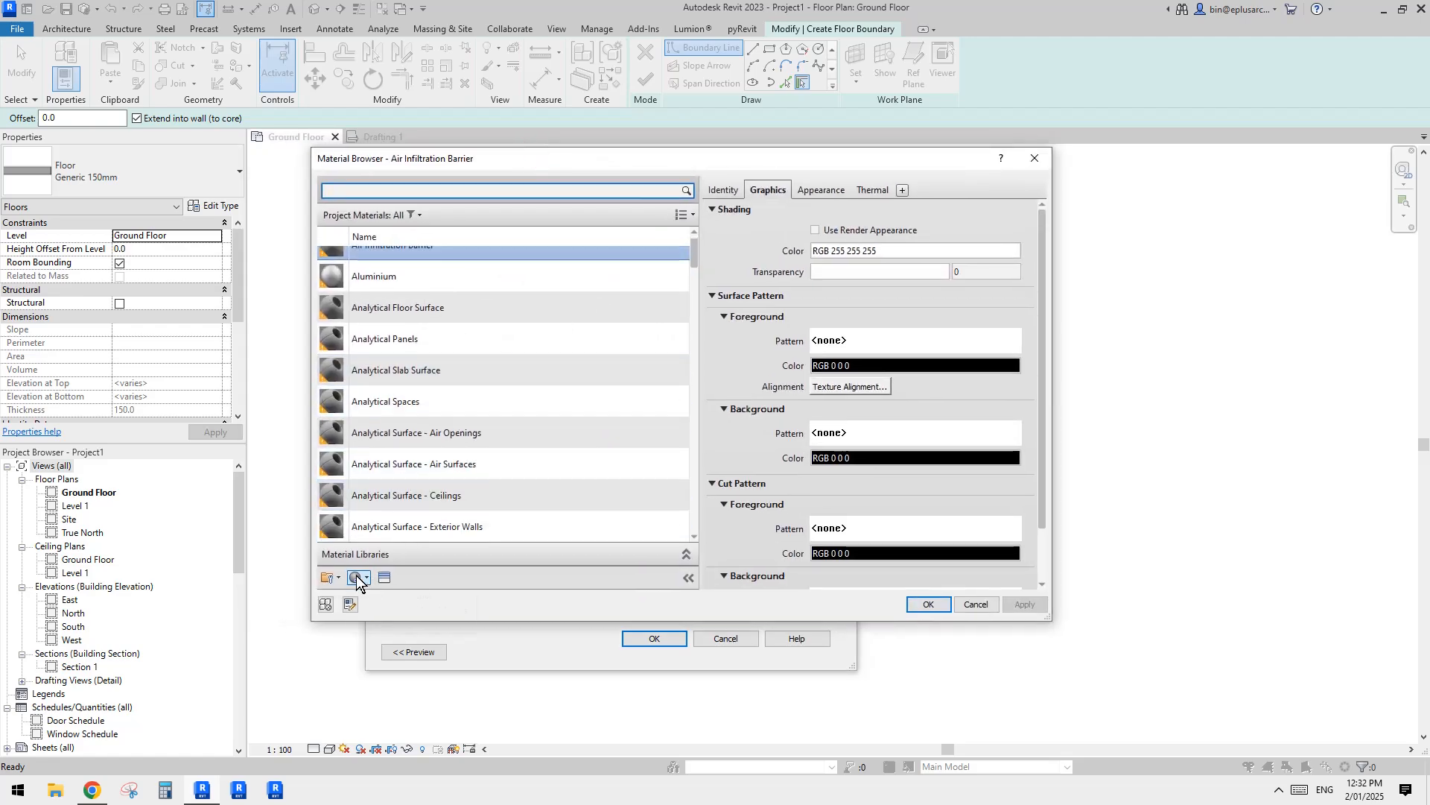
pyautogui.click(356, 577)
pyautogui.click(371, 594)
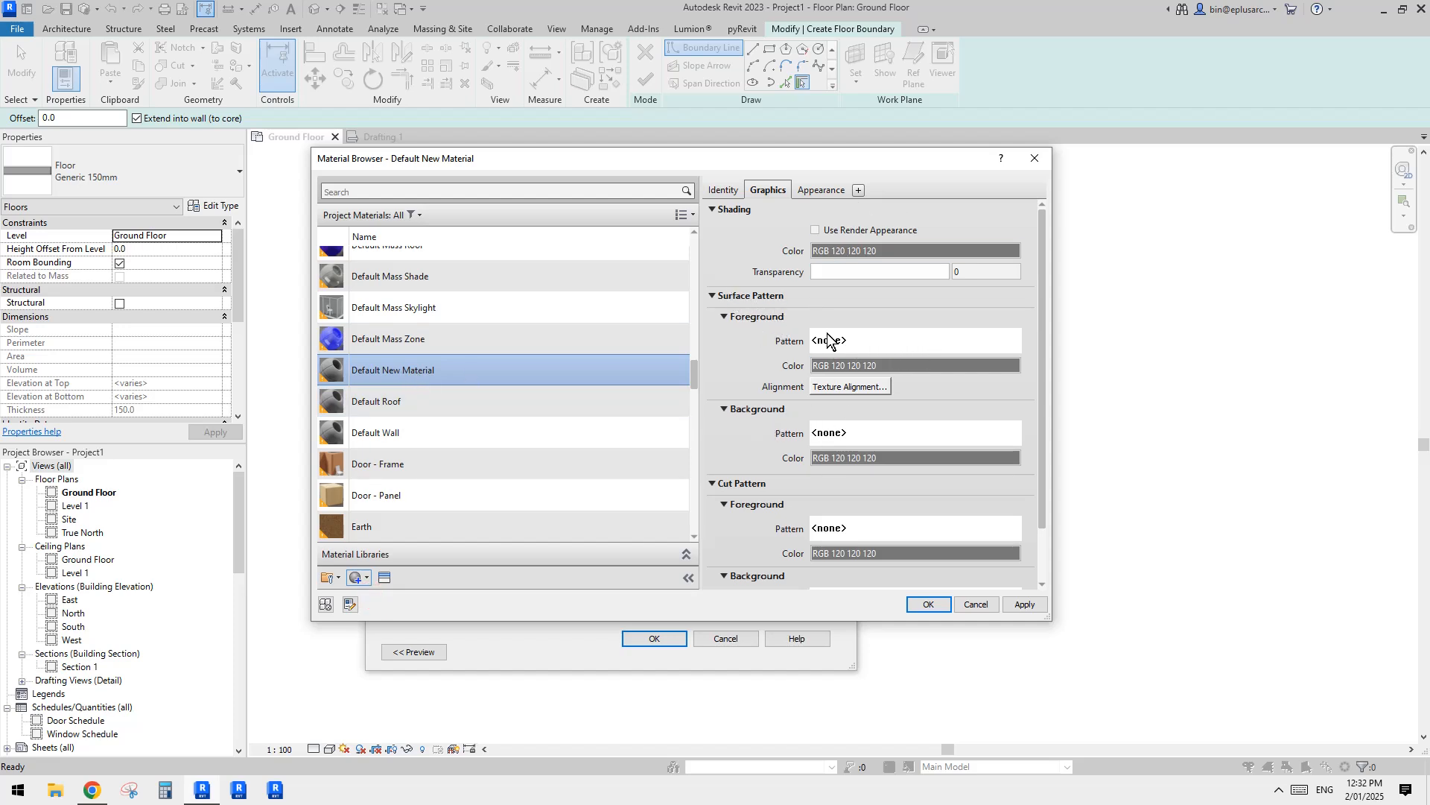
# Step: Set the new material's surface foreground pattern to the HeX model pattern and apply the material to the NEW floor type
pyautogui.click(883, 340)
pyautogui.moveTo(1110, 341); pyautogui.dragTo(1119, 419)
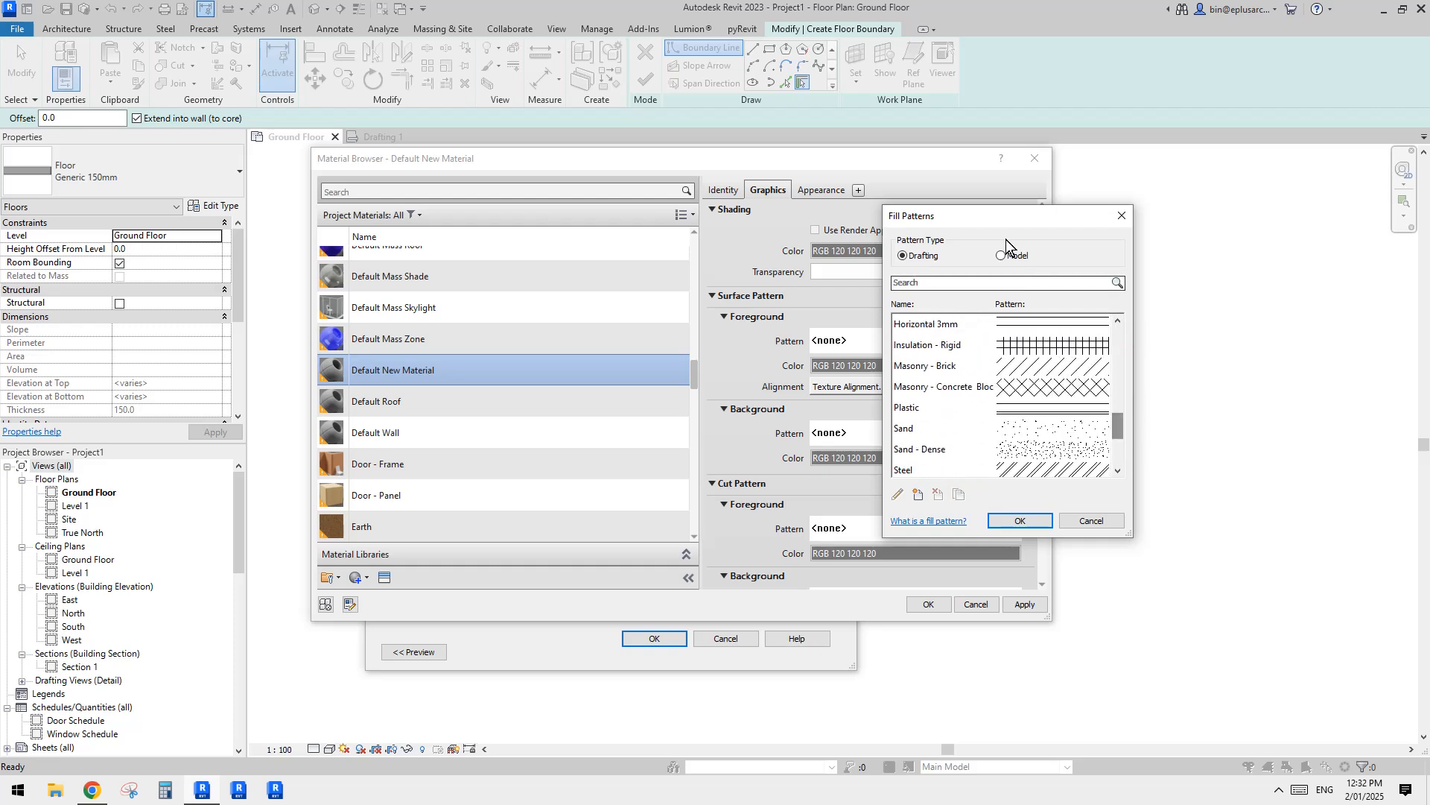
pyautogui.click(1003, 255)
pyautogui.click(935, 406)
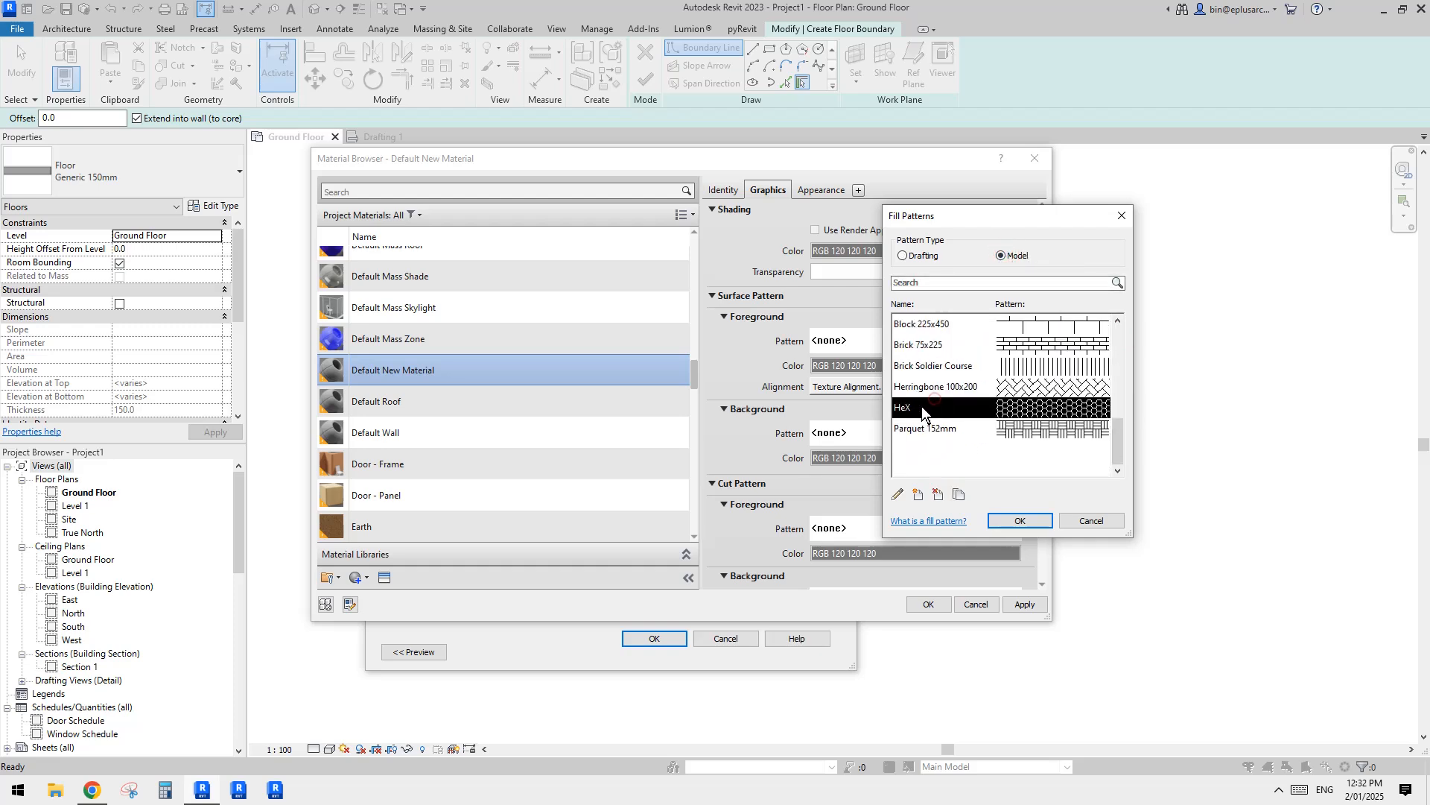
pyautogui.click(1021, 521)
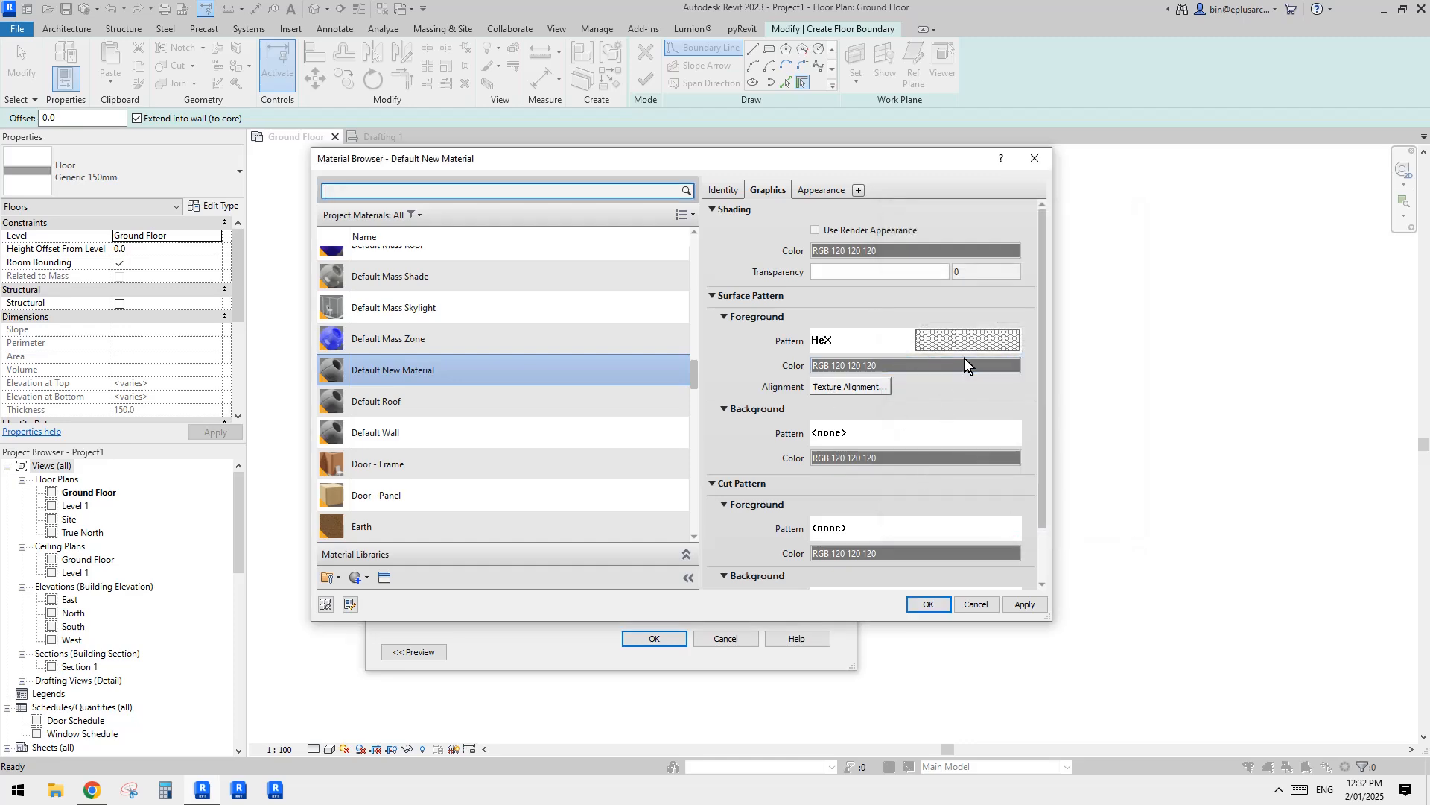
pyautogui.click(930, 603)
pyautogui.click(665, 638)
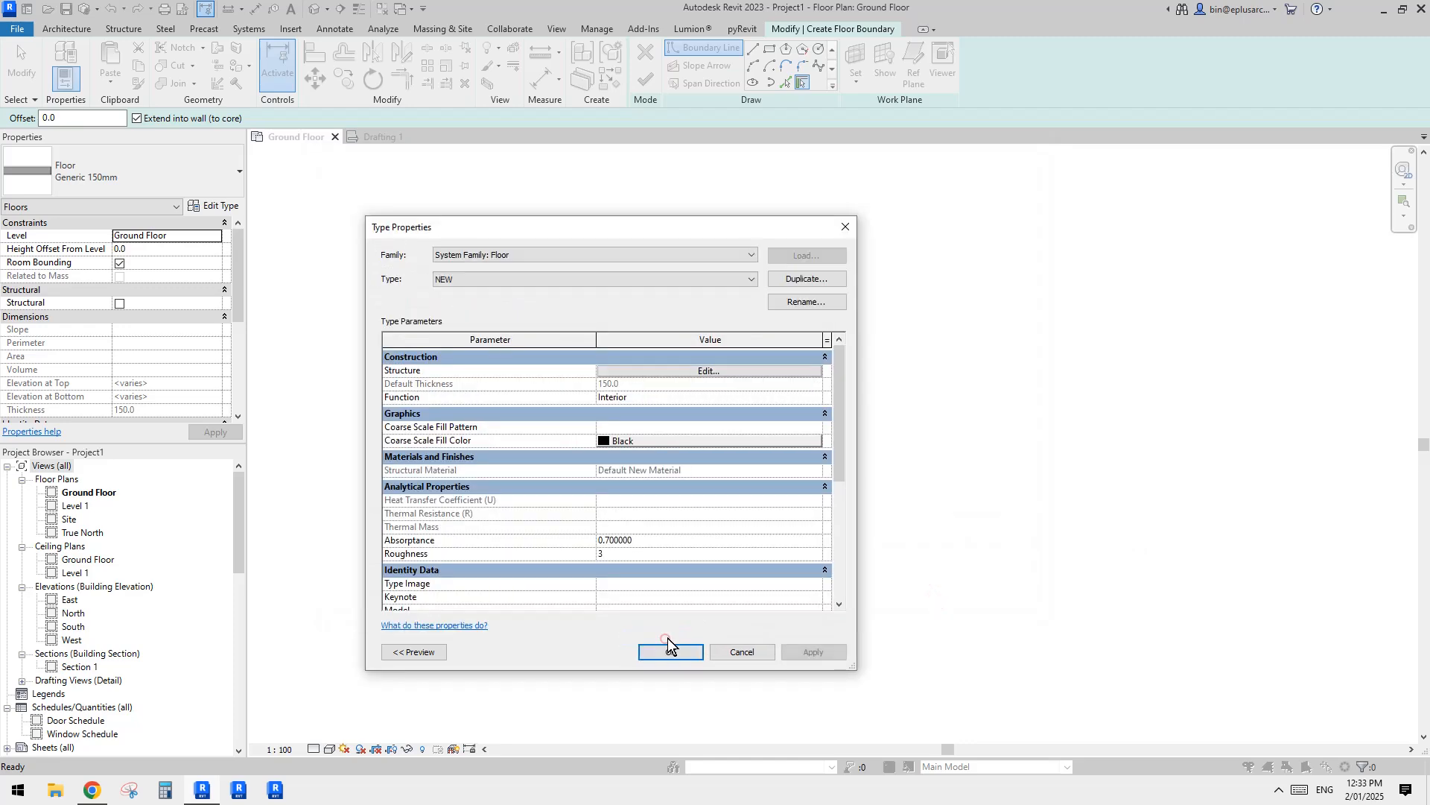
pyautogui.click(687, 650)
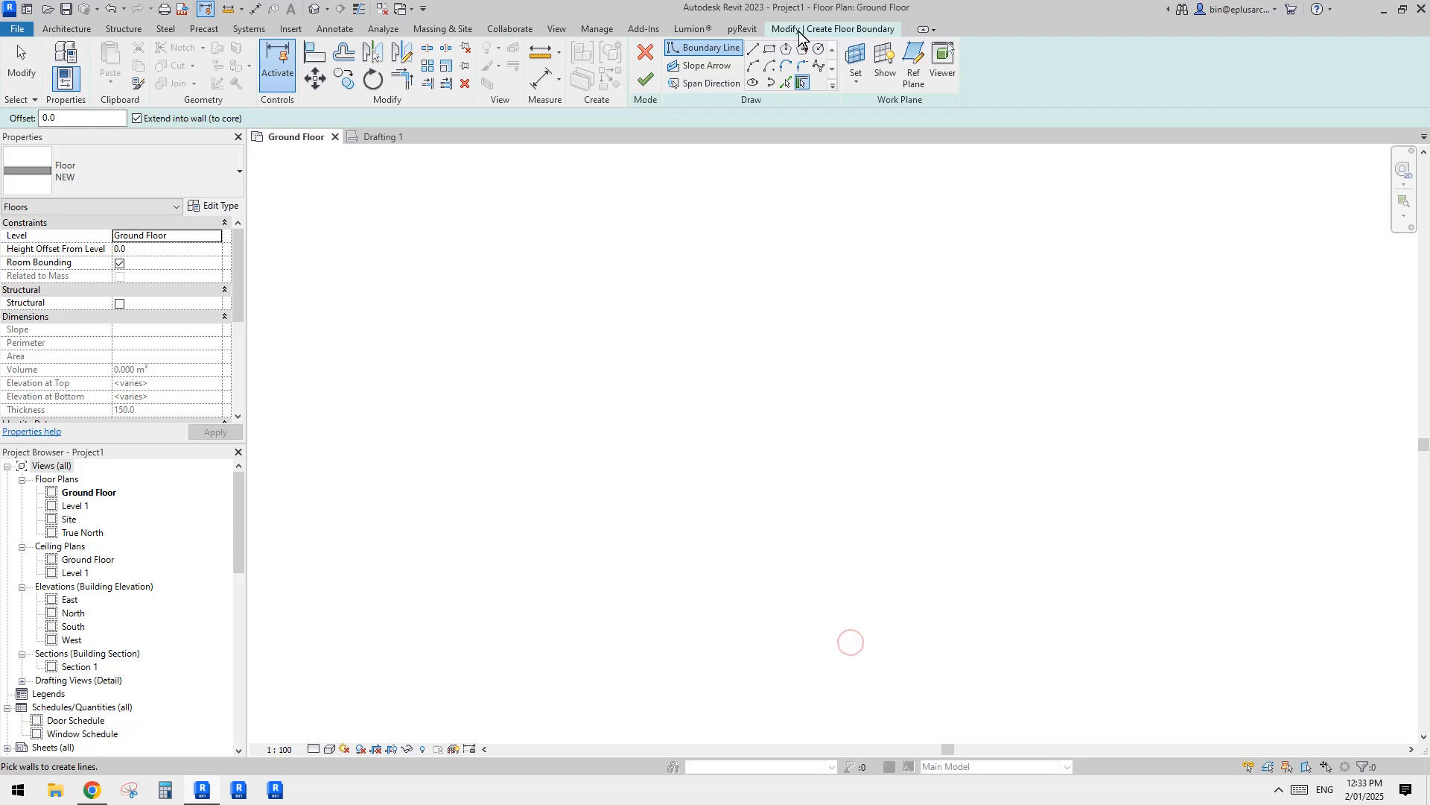
# Step: Sketch a rectangular floor boundary about 2800 by 1800 mm and finish the floor
pyautogui.click(769, 50)
pyautogui.click(640, 350)
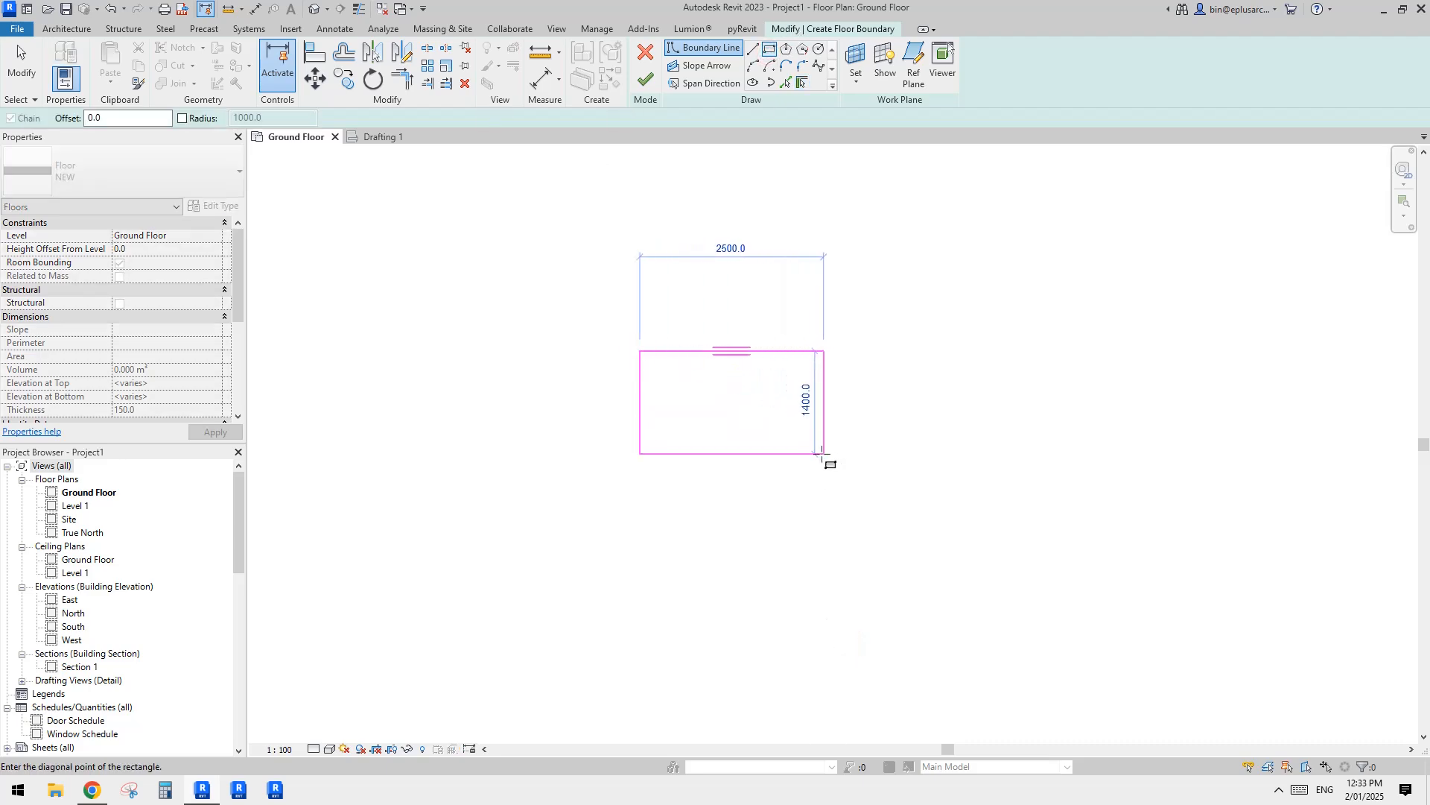
pyautogui.click(846, 483)
pyautogui.click(645, 79)
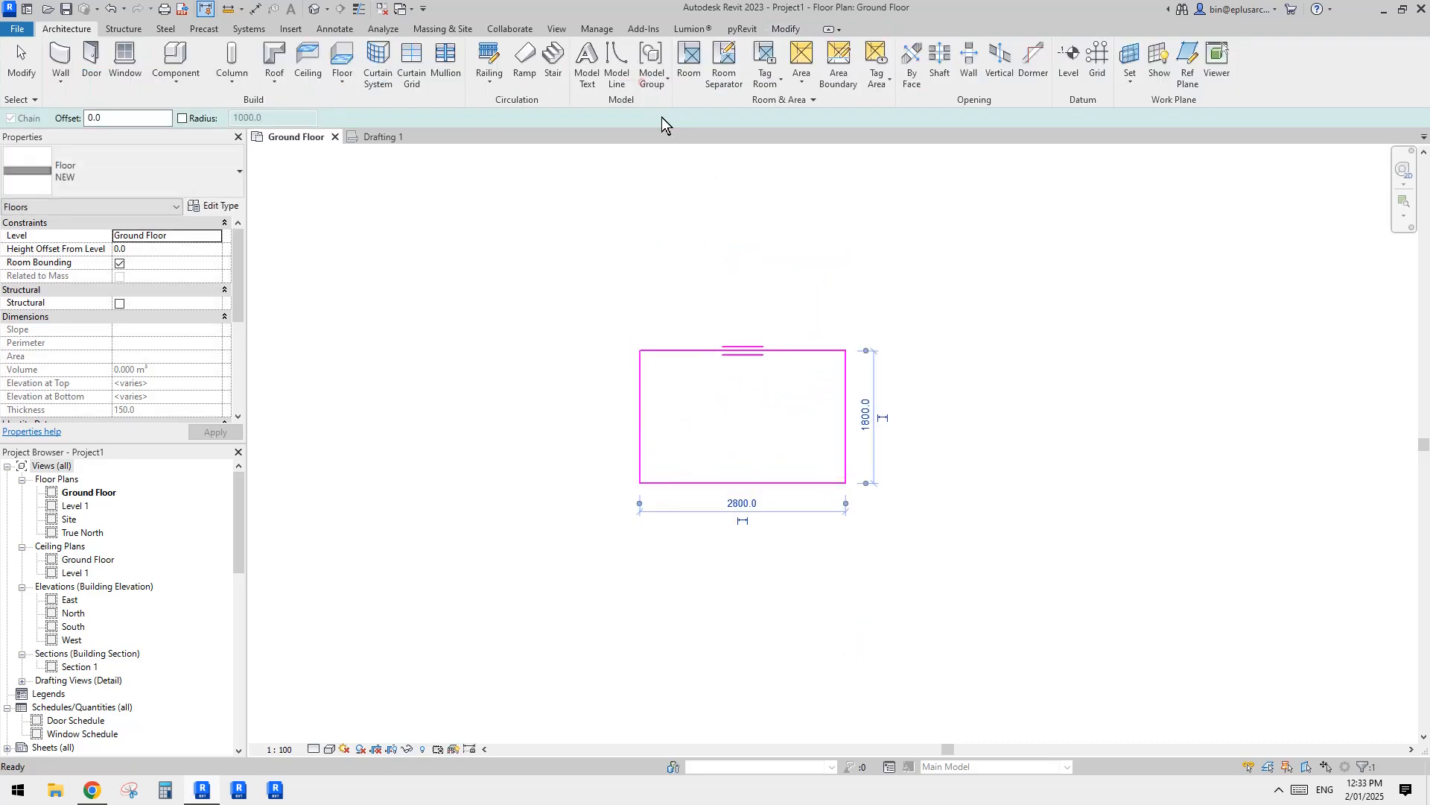
pyautogui.click(758, 256)
# Step: Dimension the distance between two parallel horizontal edges of one hexagon, placing the dimension to the left of the floor
pyautogui.scroll(5, 1095, 412)
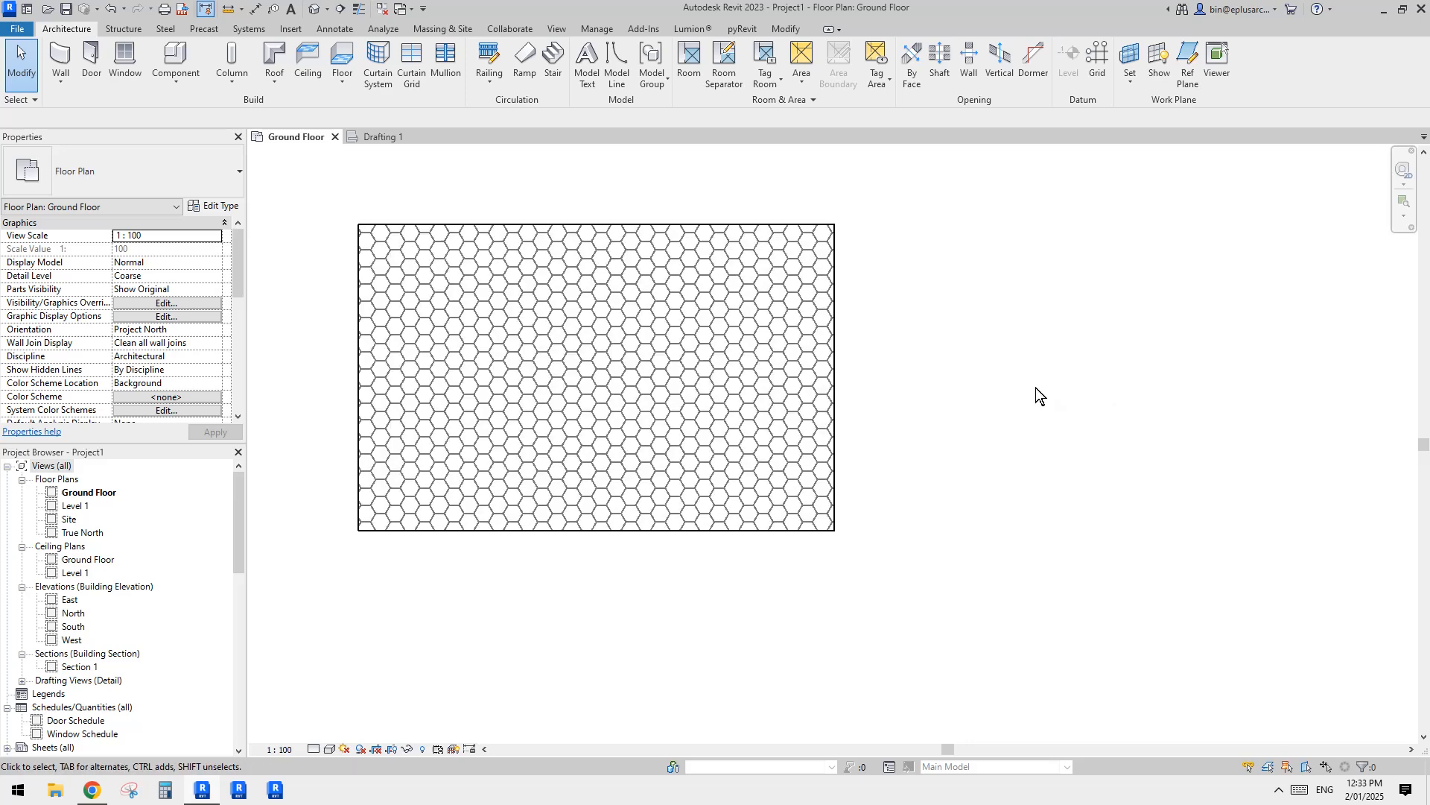
pyautogui.scroll(4, 757, 339)
pyautogui.press('d')
pyautogui.press('i')
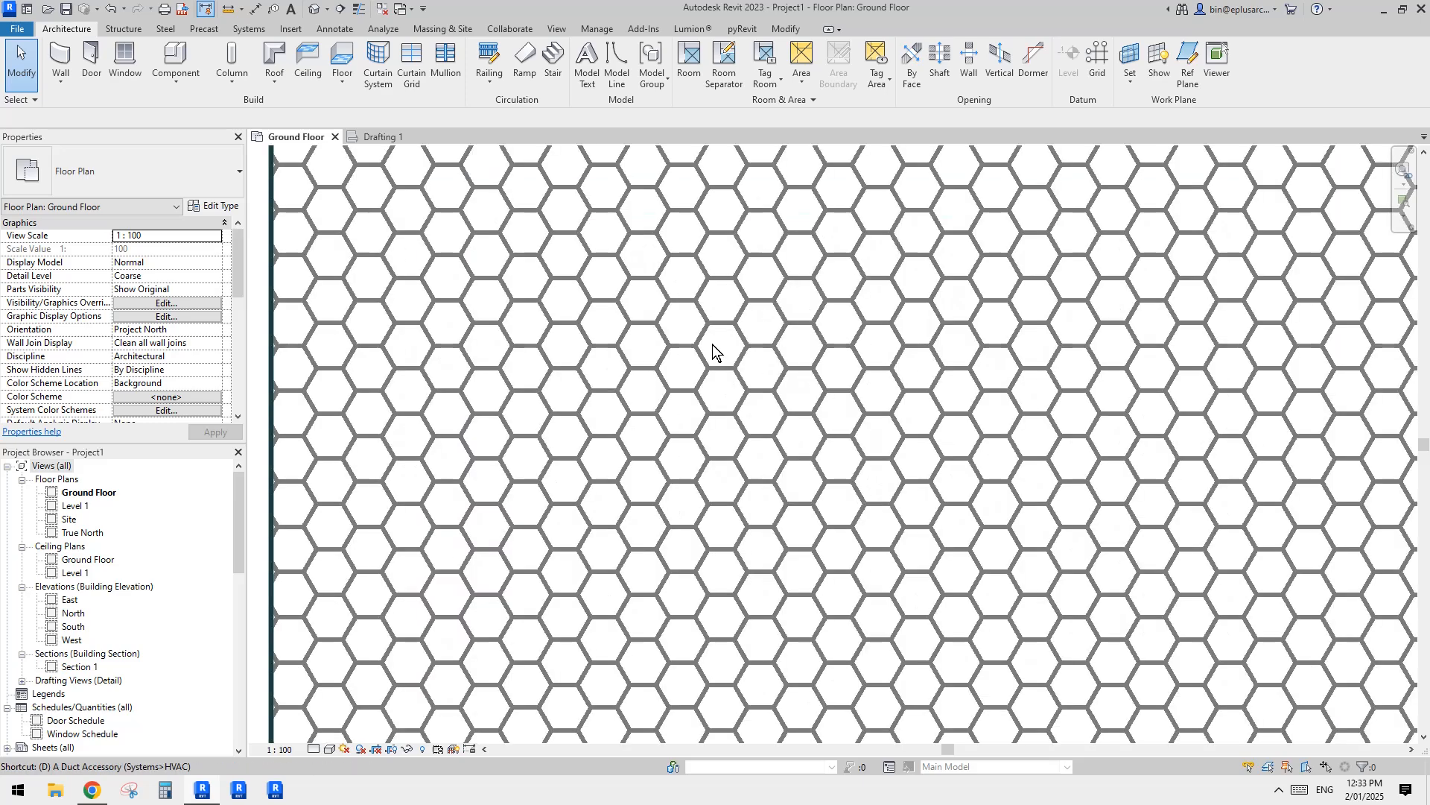
pyautogui.click(720, 367)
pyautogui.click(723, 323)
pyautogui.scroll(-2, 581, 331)
pyautogui.moveTo(518, 332); pyautogui.dragTo(653, 327, button='middle')
pyautogui.click(402, 351)
# Step: Delete the hexagon dimension beside the patterned floor
pyautogui.press('Escape')
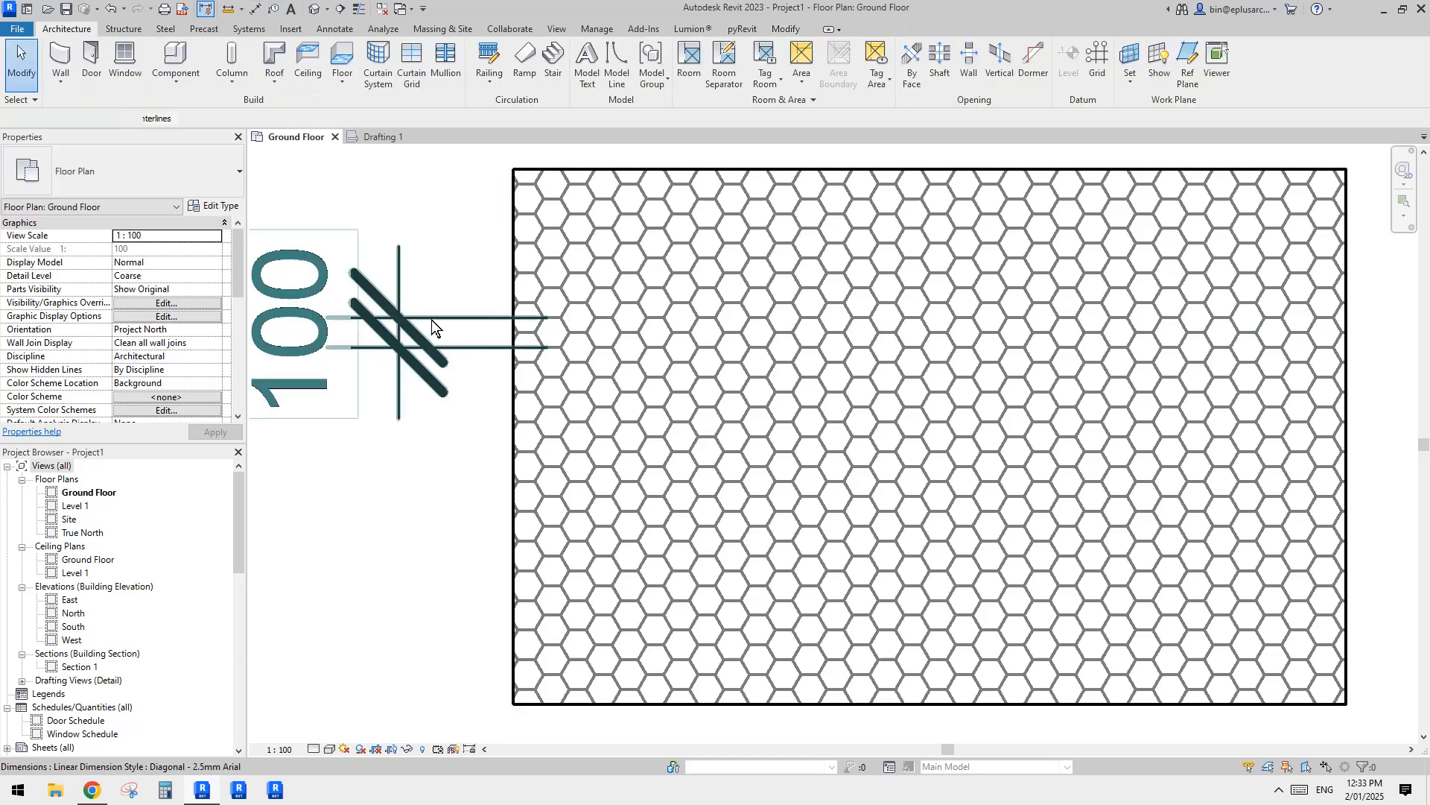
pyautogui.scroll(-1, 457, 345)
pyautogui.press('Delete')
pyautogui.moveTo(732, 331)
pyautogui.mouseDown(button='middle')
pyautogui.moveTo(748, 334)
pyautogui.moveTo(691, 337)
pyautogui.moveTo(699, 358)
pyautogui.mouseUp(button='middle')
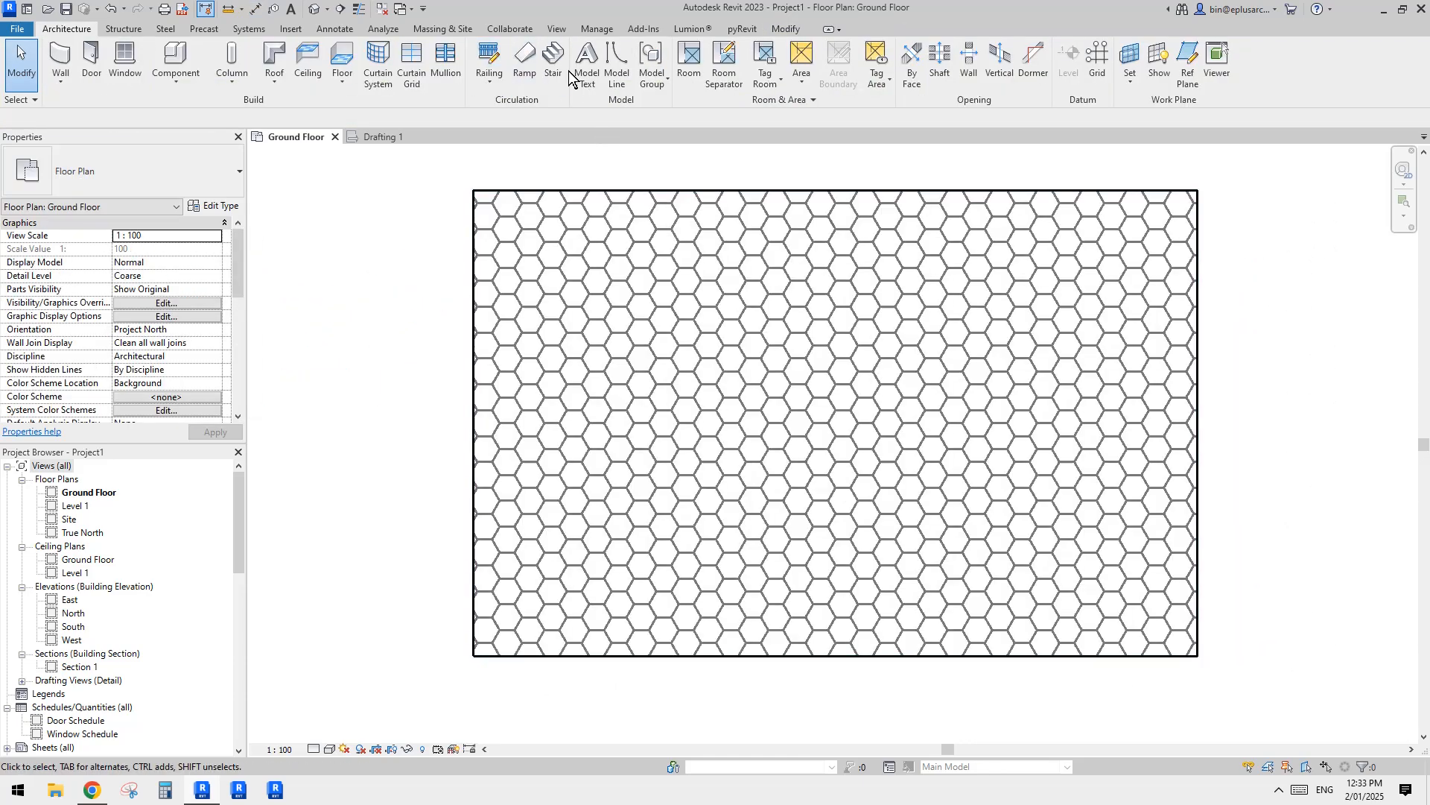
pyautogui.scroll(-1, 759, 379)
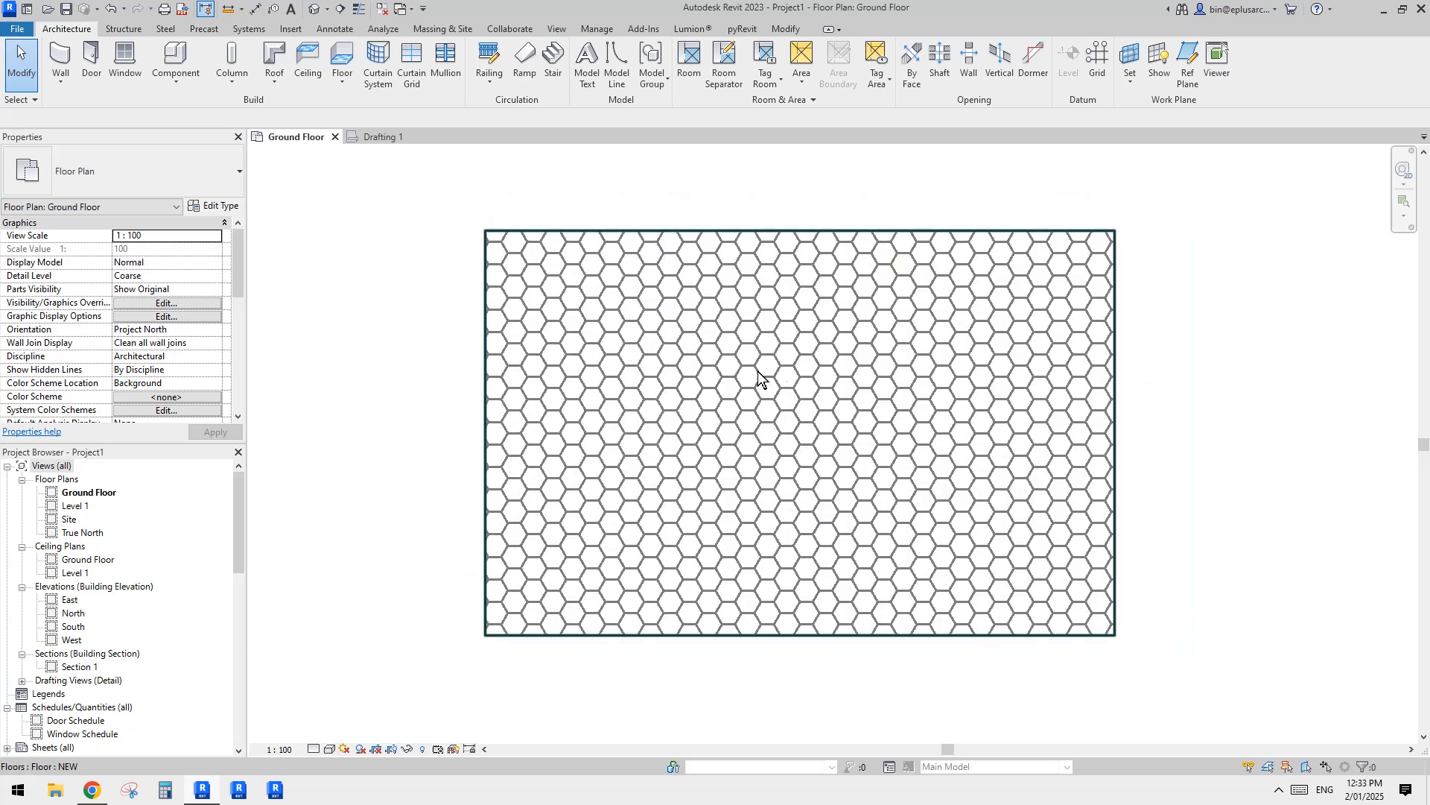
pyautogui.click(580, 29)
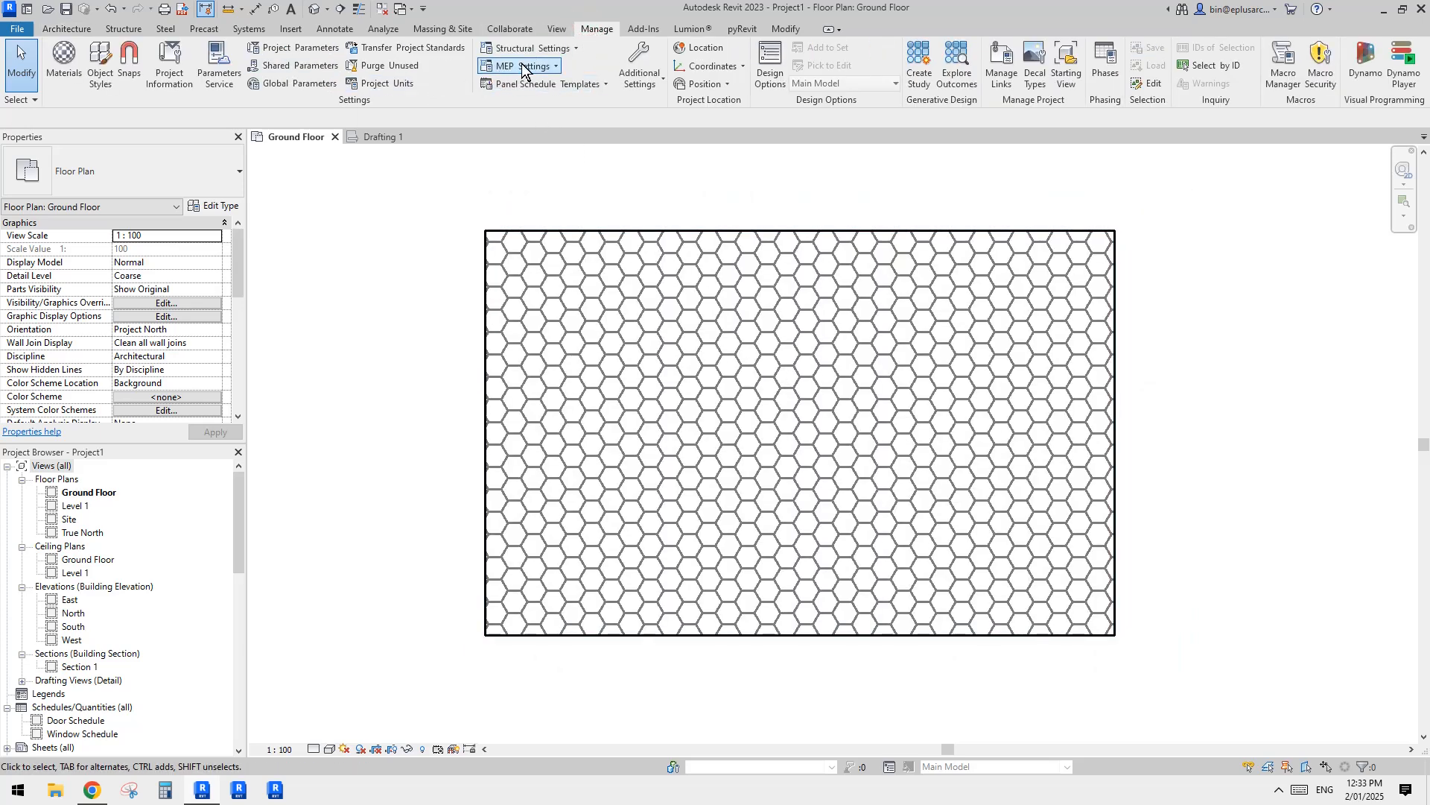
pyautogui.click(650, 88)
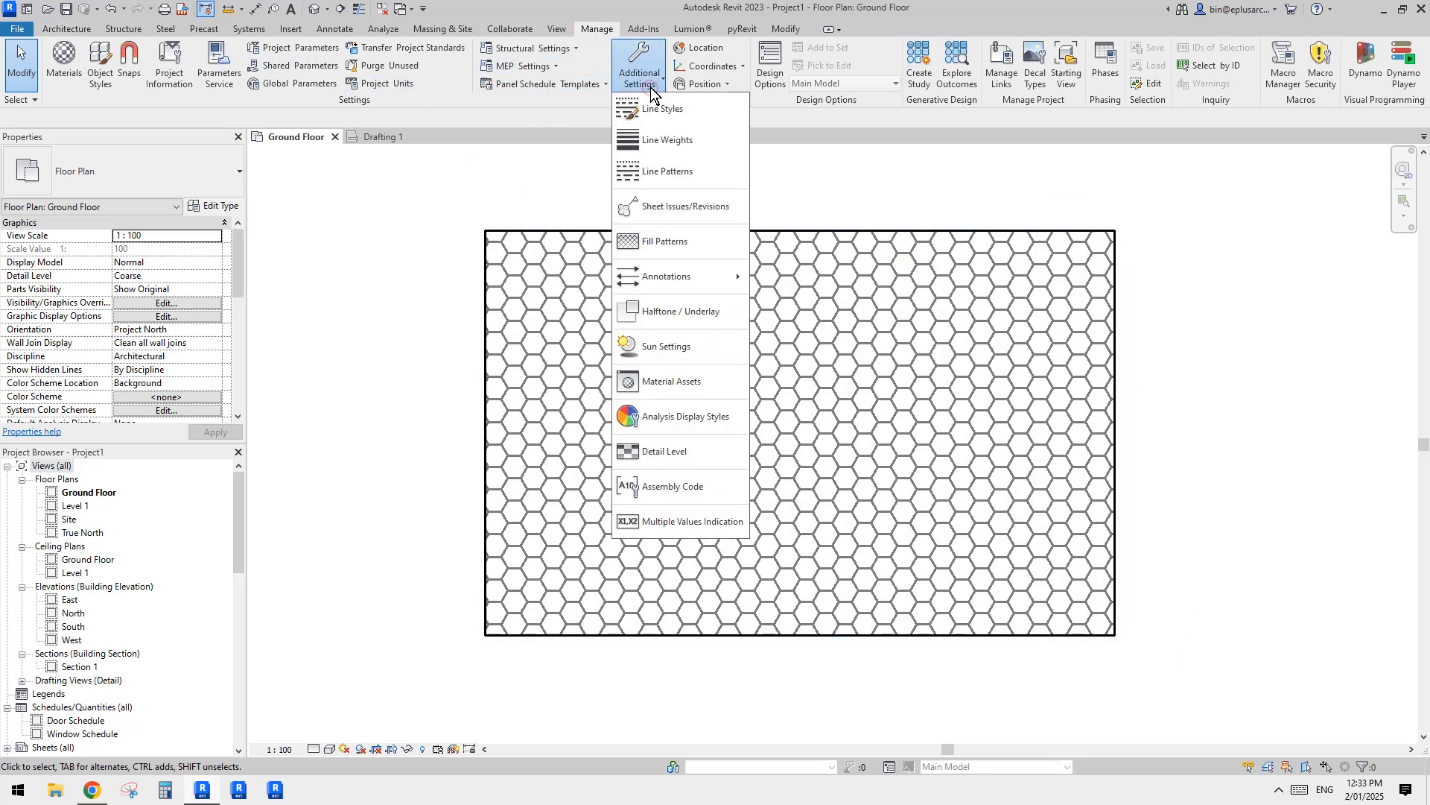
pyautogui.click(669, 244)
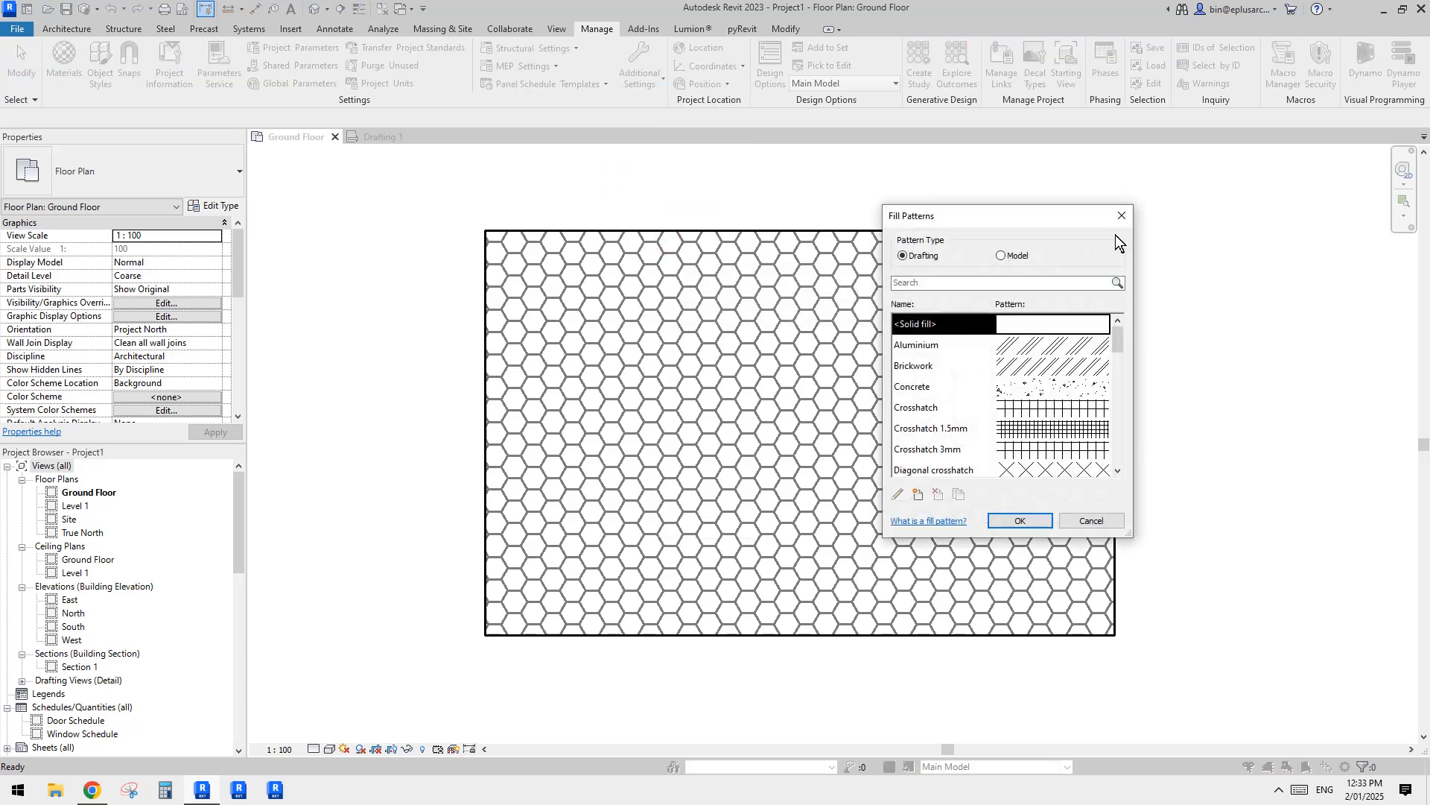
pyautogui.click(1121, 216)
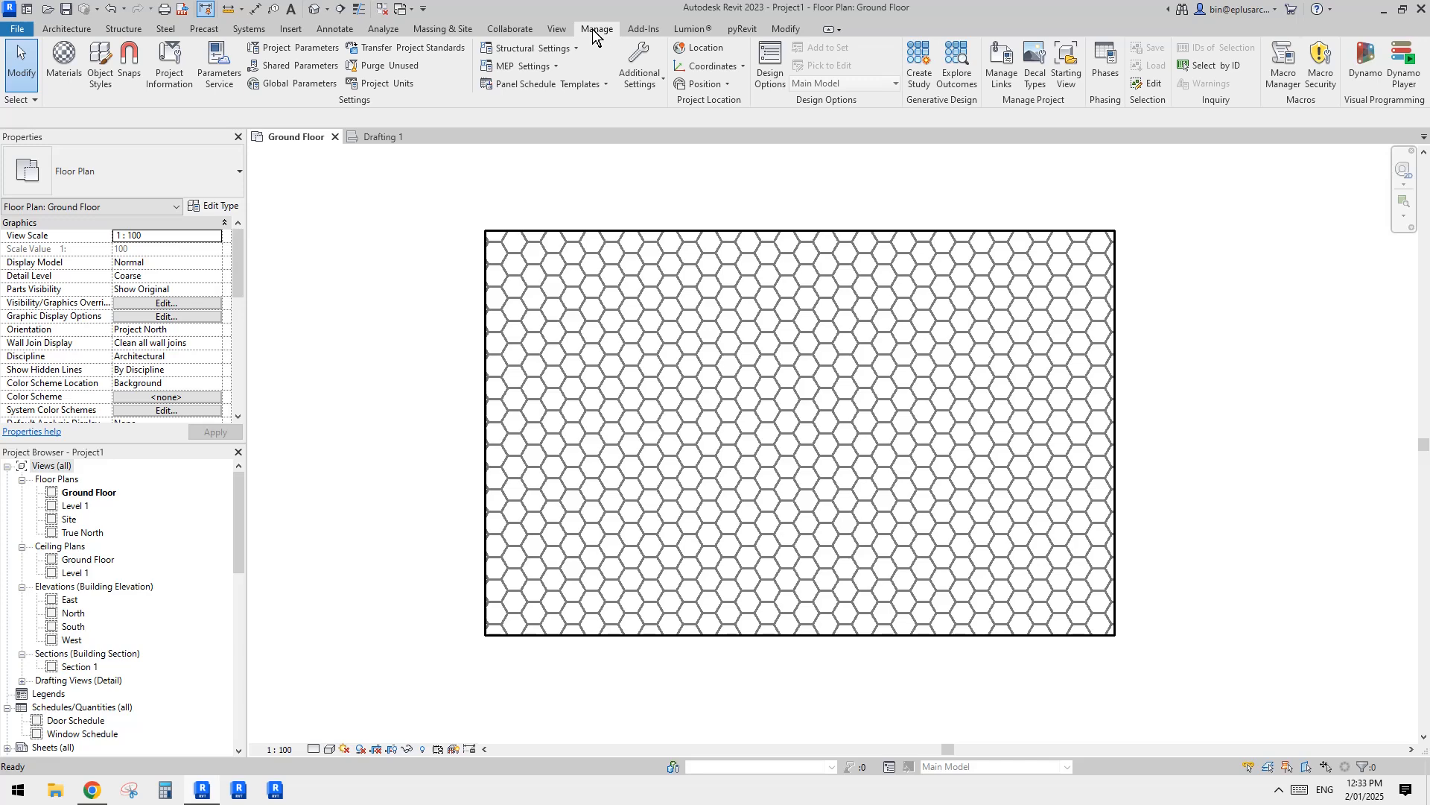
# Step: Duplicate the HeX model fill pattern as HeX 200 with an import scale of 2
pyautogui.click(641, 74)
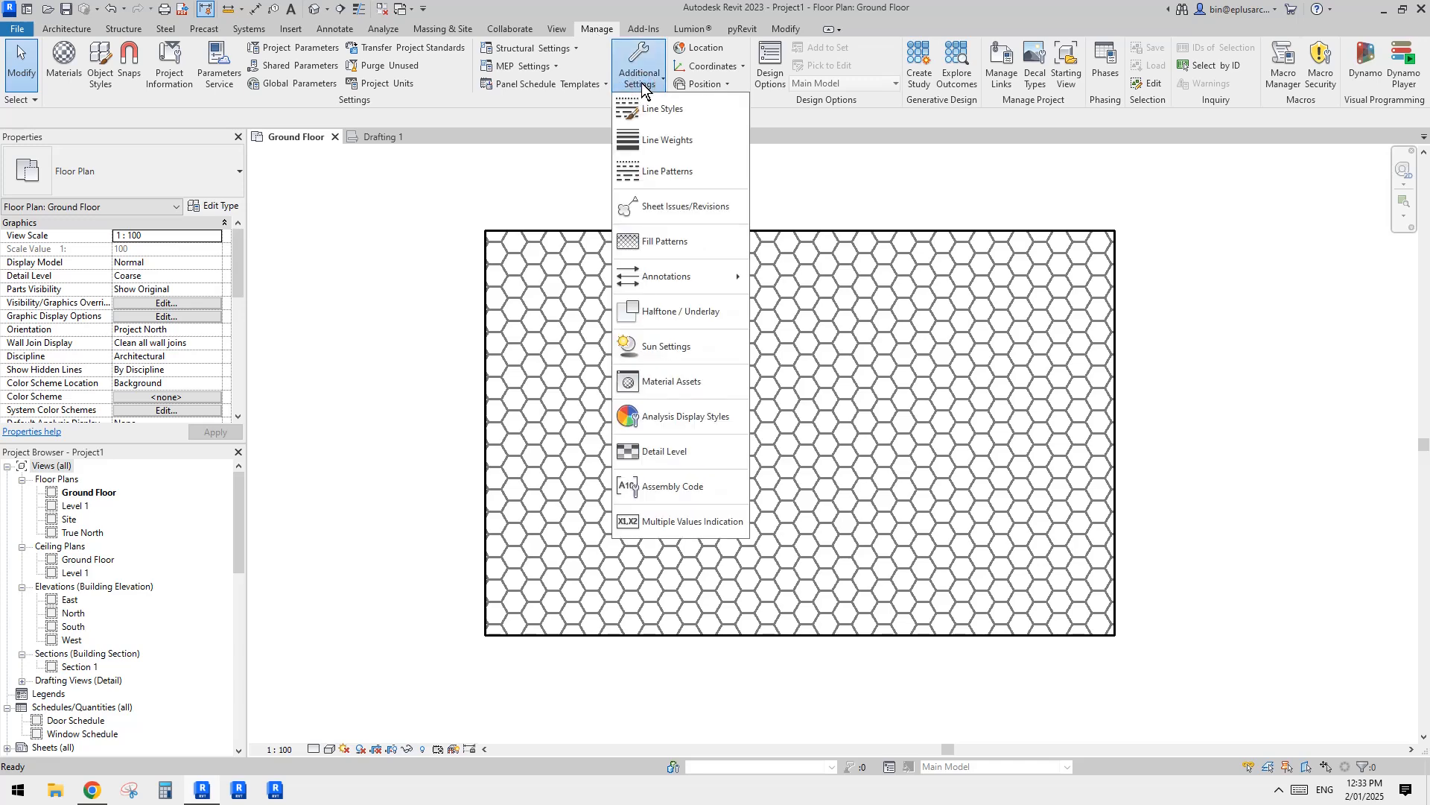
pyautogui.click(656, 242)
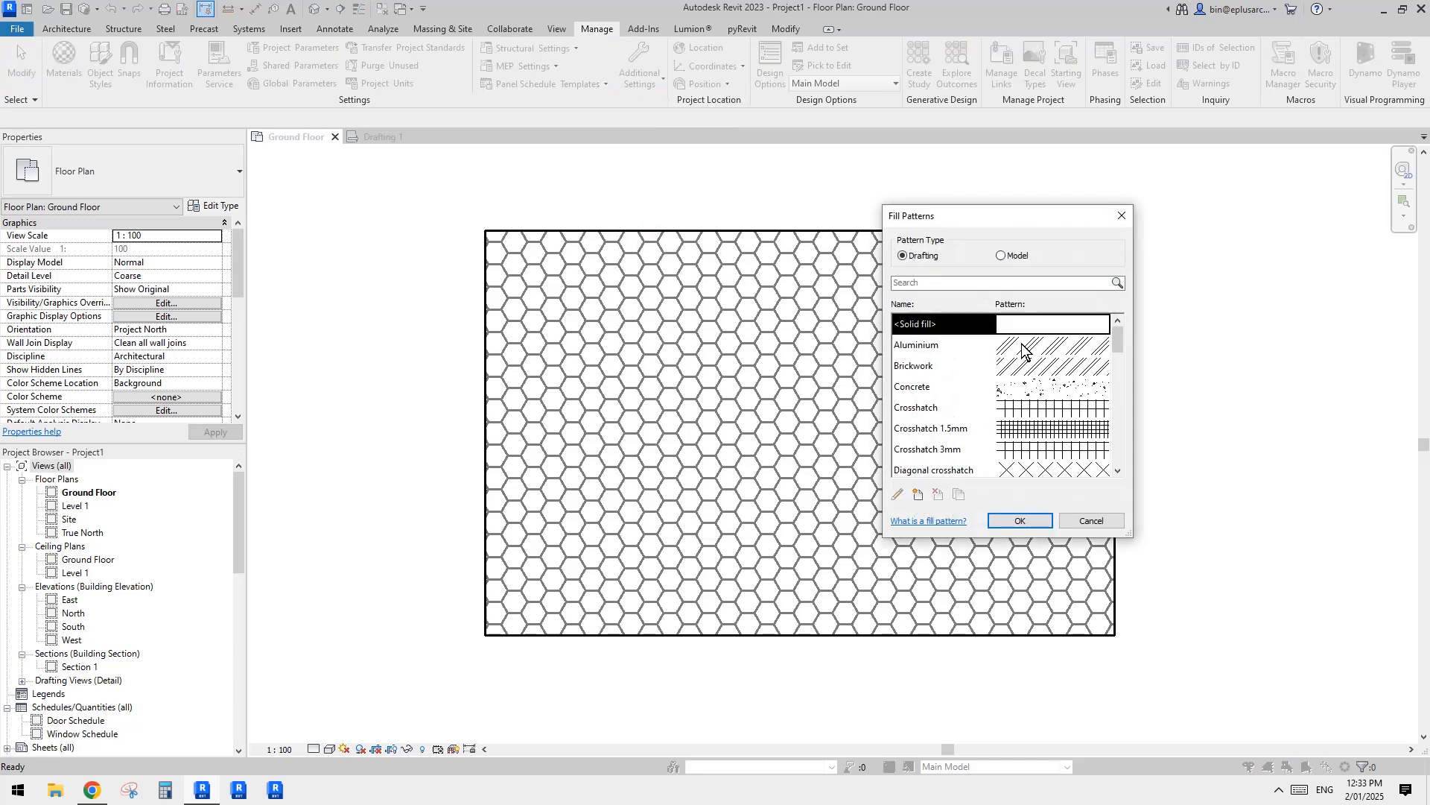
pyautogui.scroll(-10, 1118, 395)
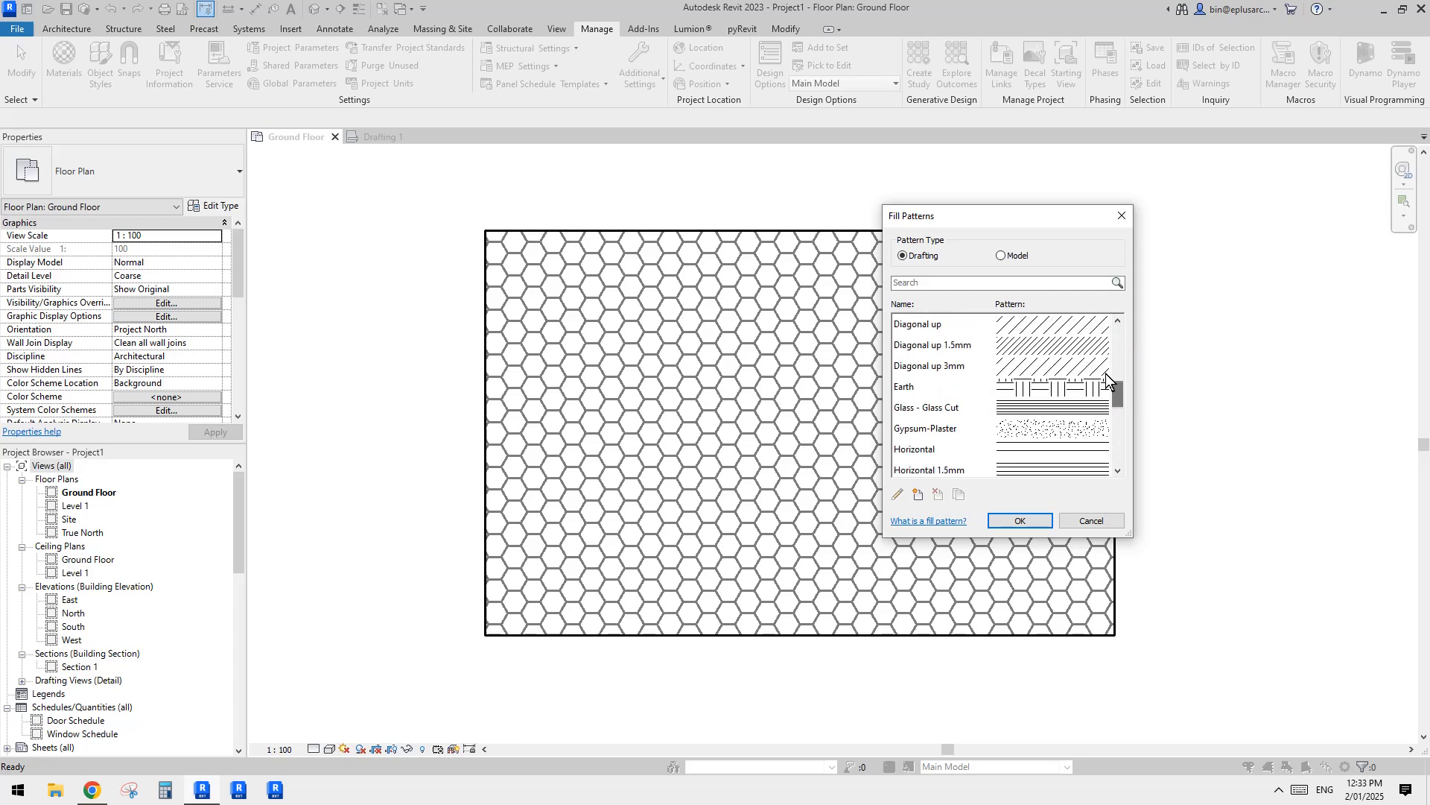
pyautogui.click(1002, 255)
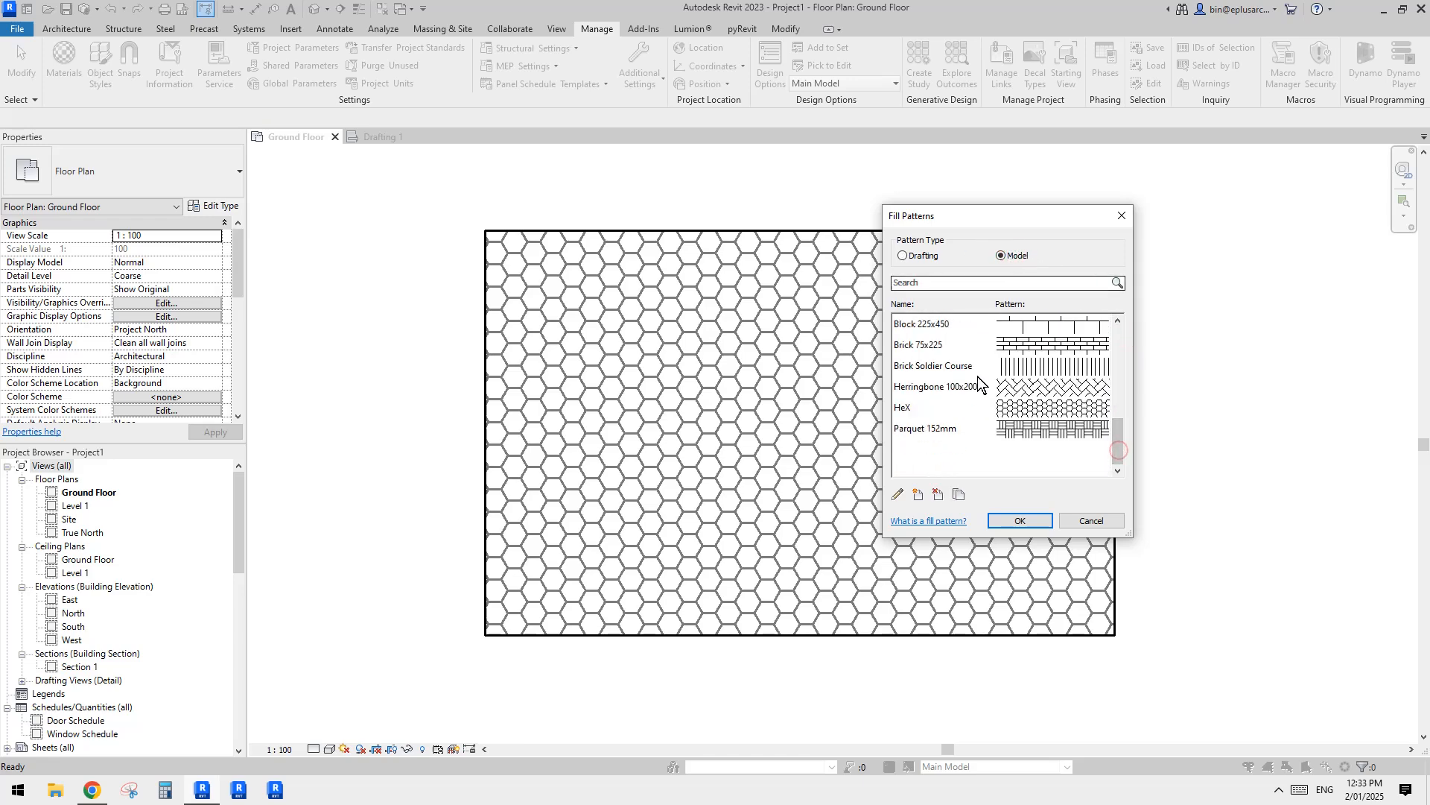
pyautogui.click(921, 415)
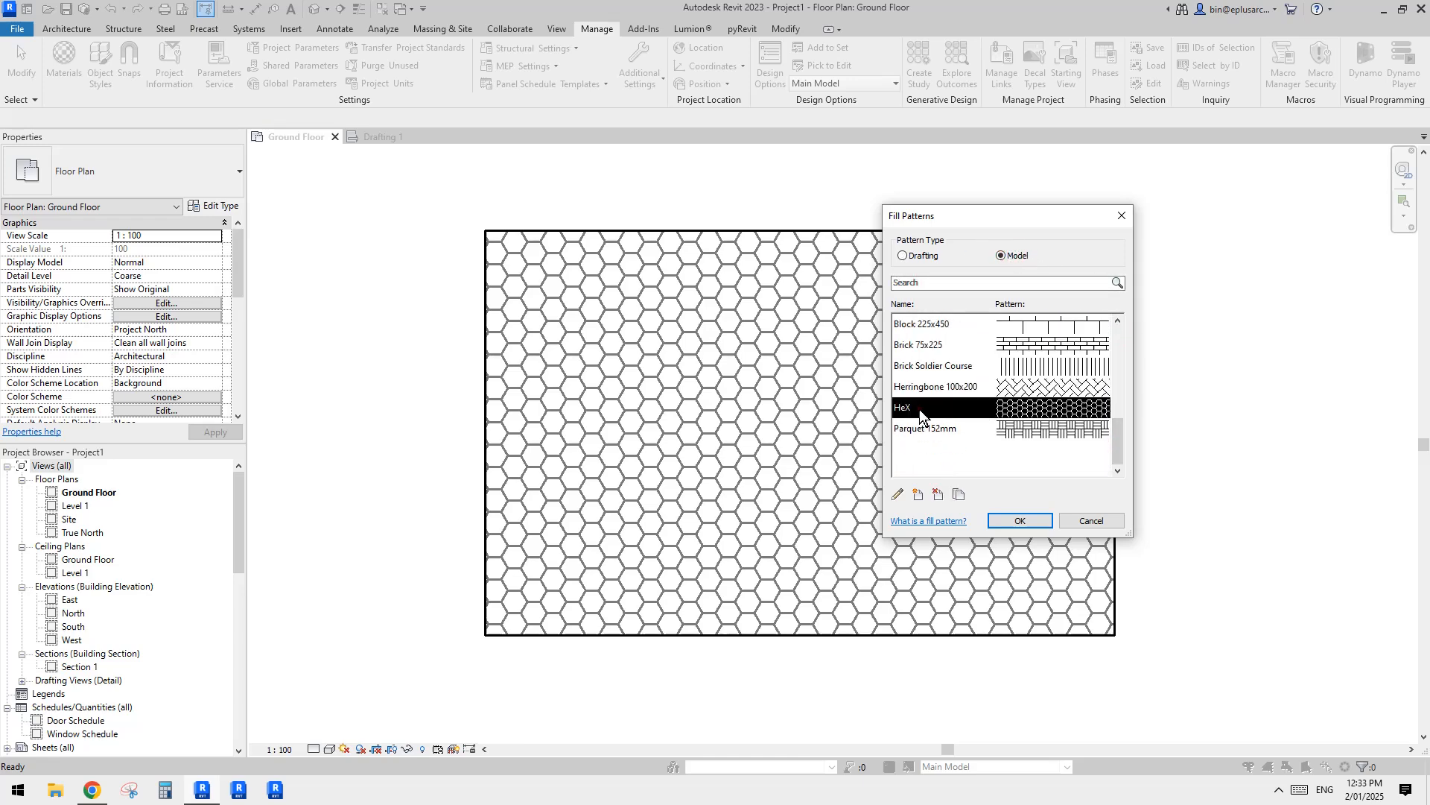
pyautogui.click(959, 496)
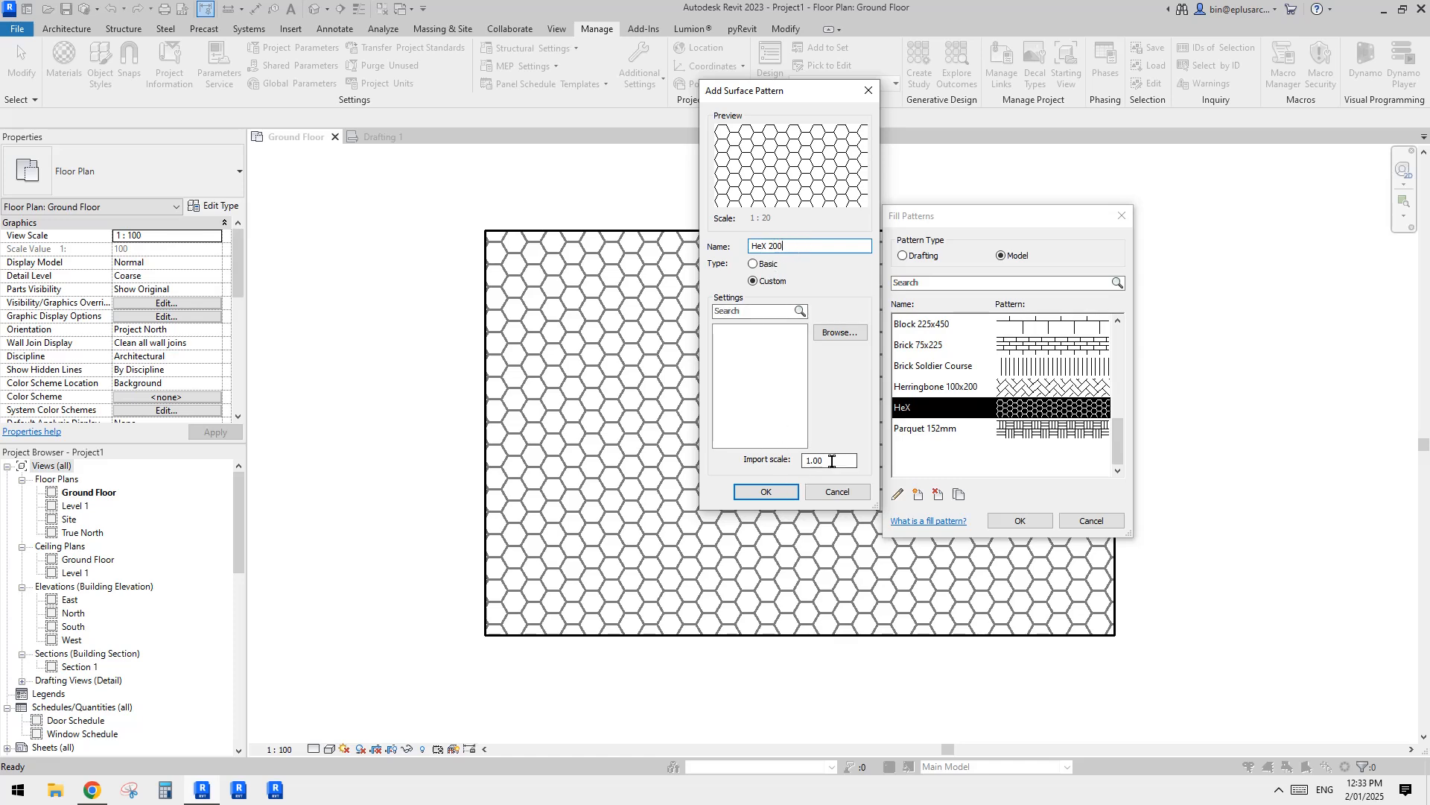
pyautogui.doubleClick(831, 461)
pyautogui.write('2')
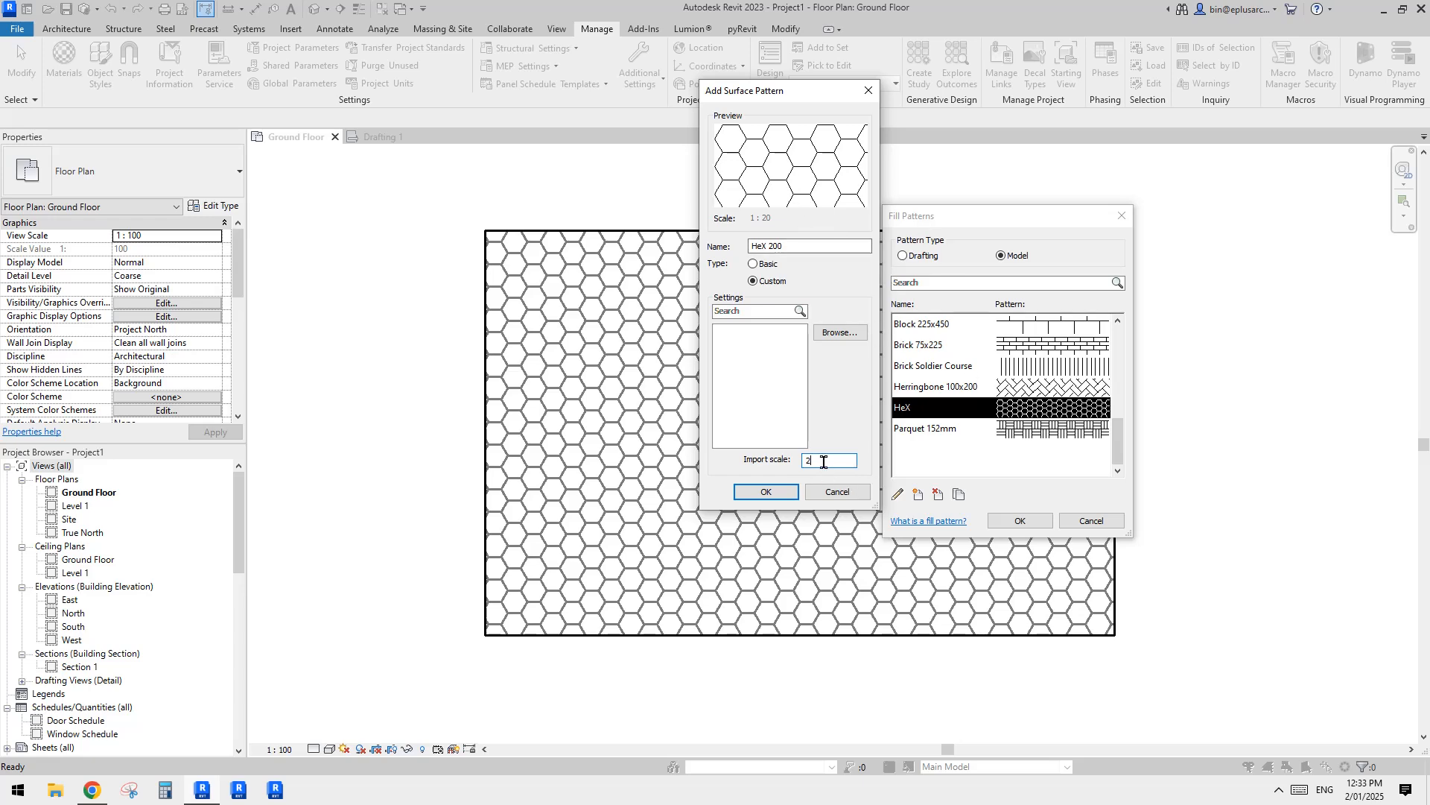
pyautogui.click(780, 492)
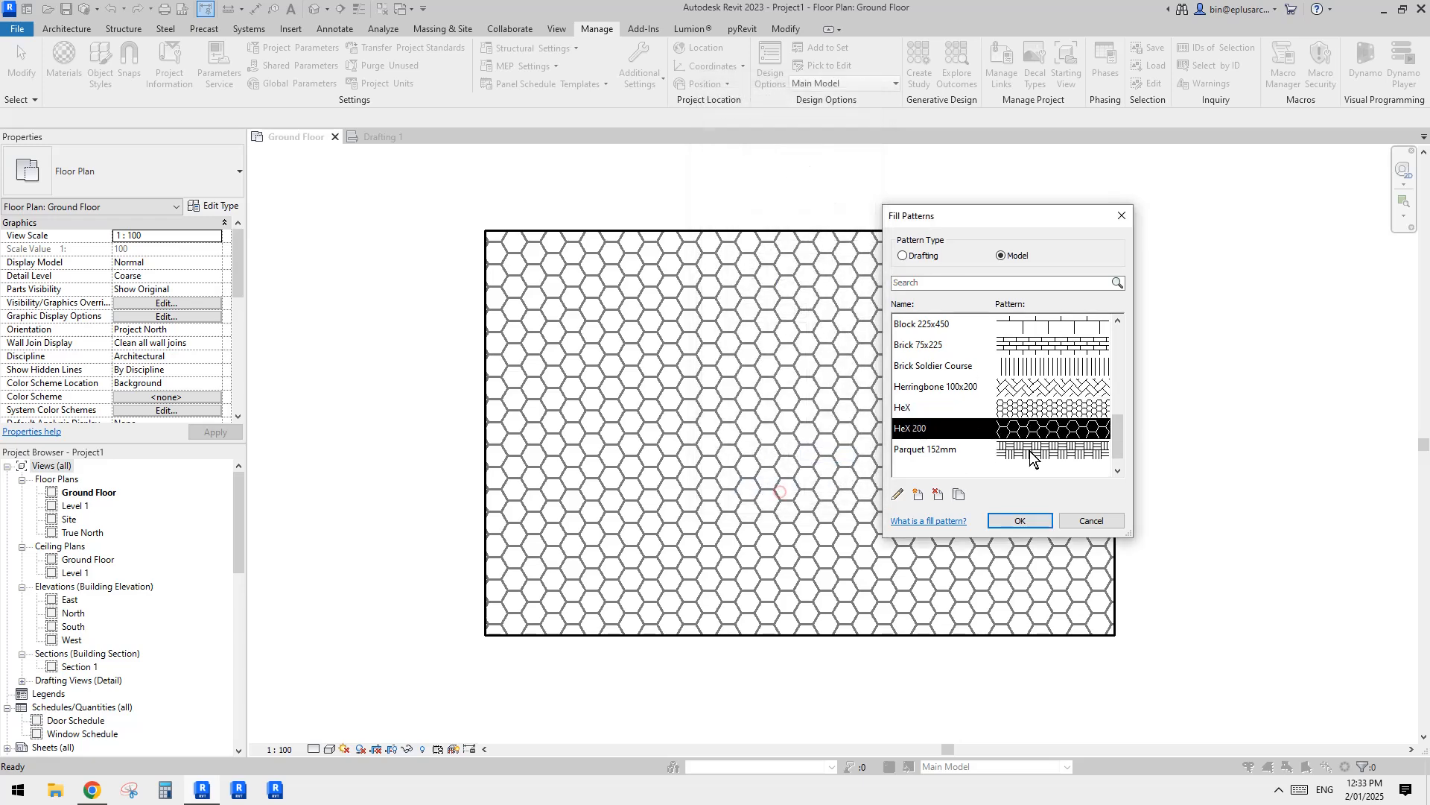
pyautogui.click(1020, 520)
# Step: Set the surface foreground pattern of the NEW floor type's Default New Material to HeX 200
pyautogui.click(913, 364)
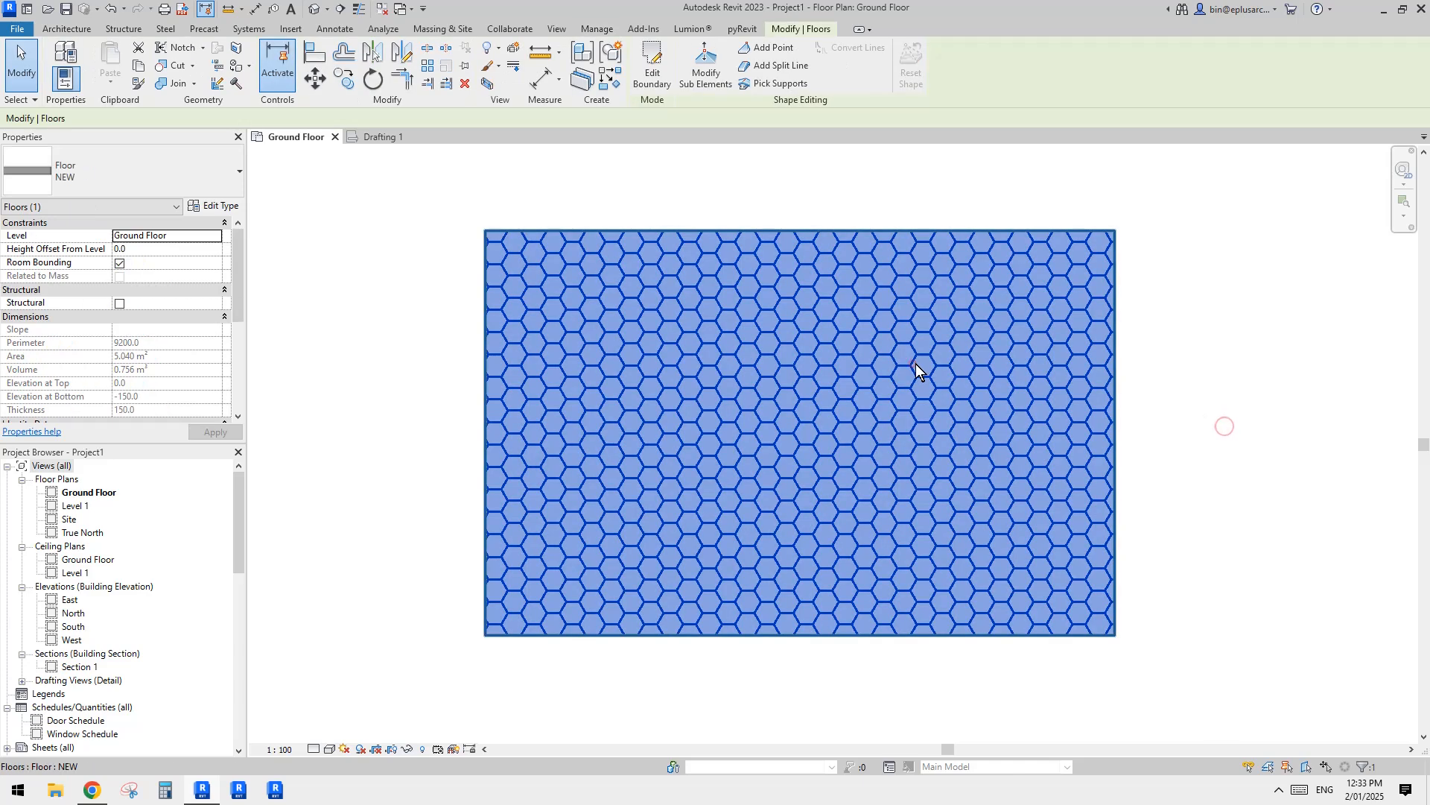
pyautogui.click(215, 206)
pyautogui.click(706, 370)
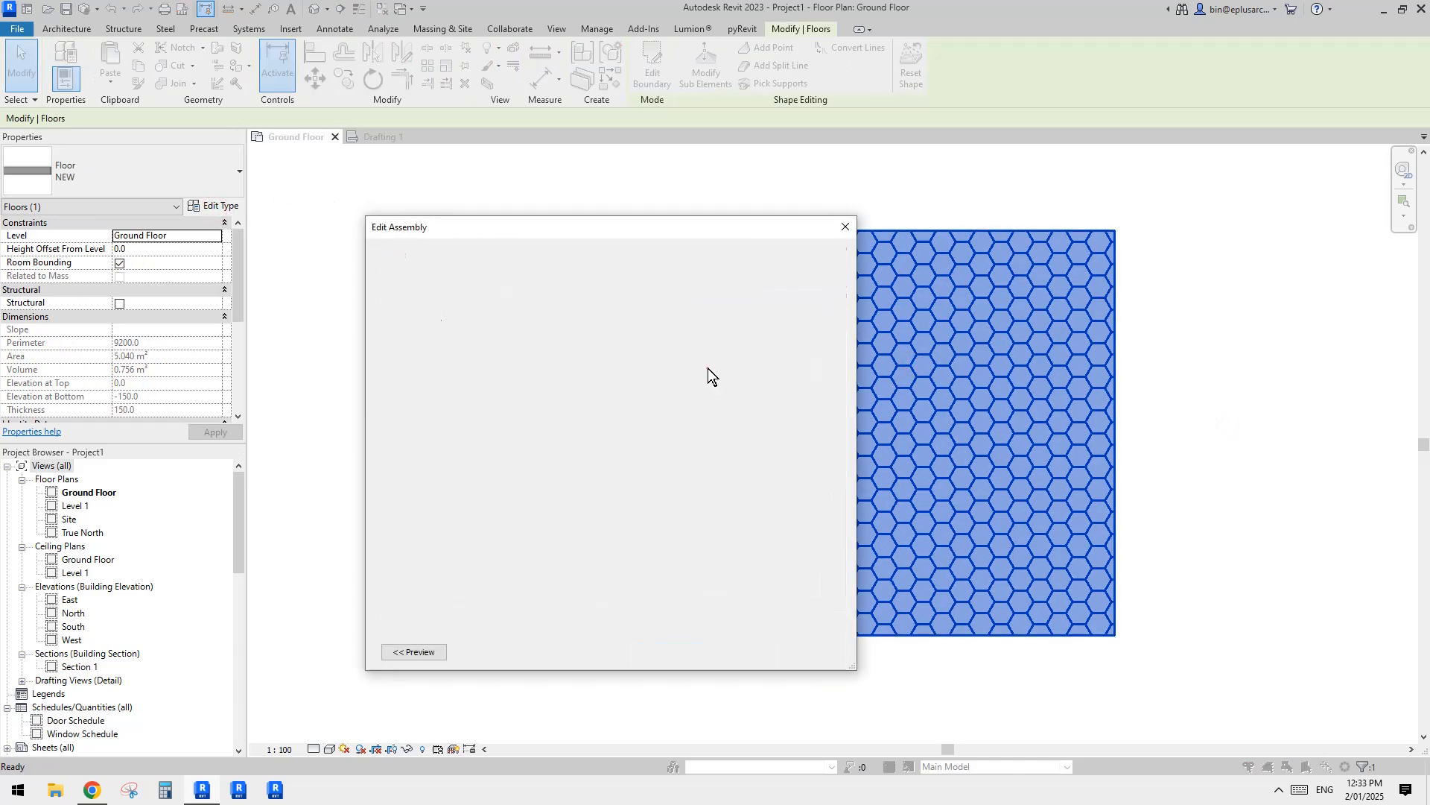
pyautogui.click(552, 380)
pyautogui.click(572, 381)
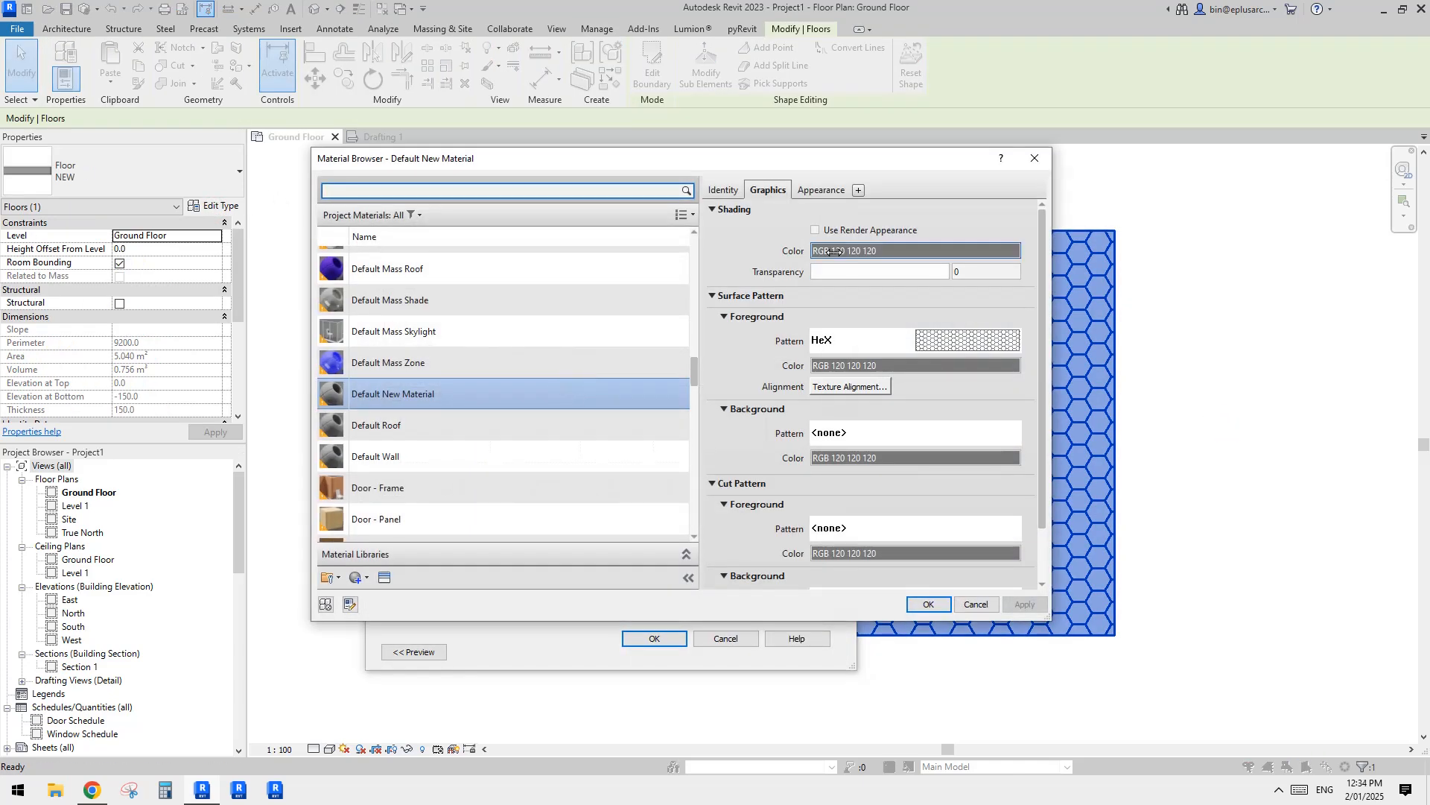
pyautogui.click(960, 339)
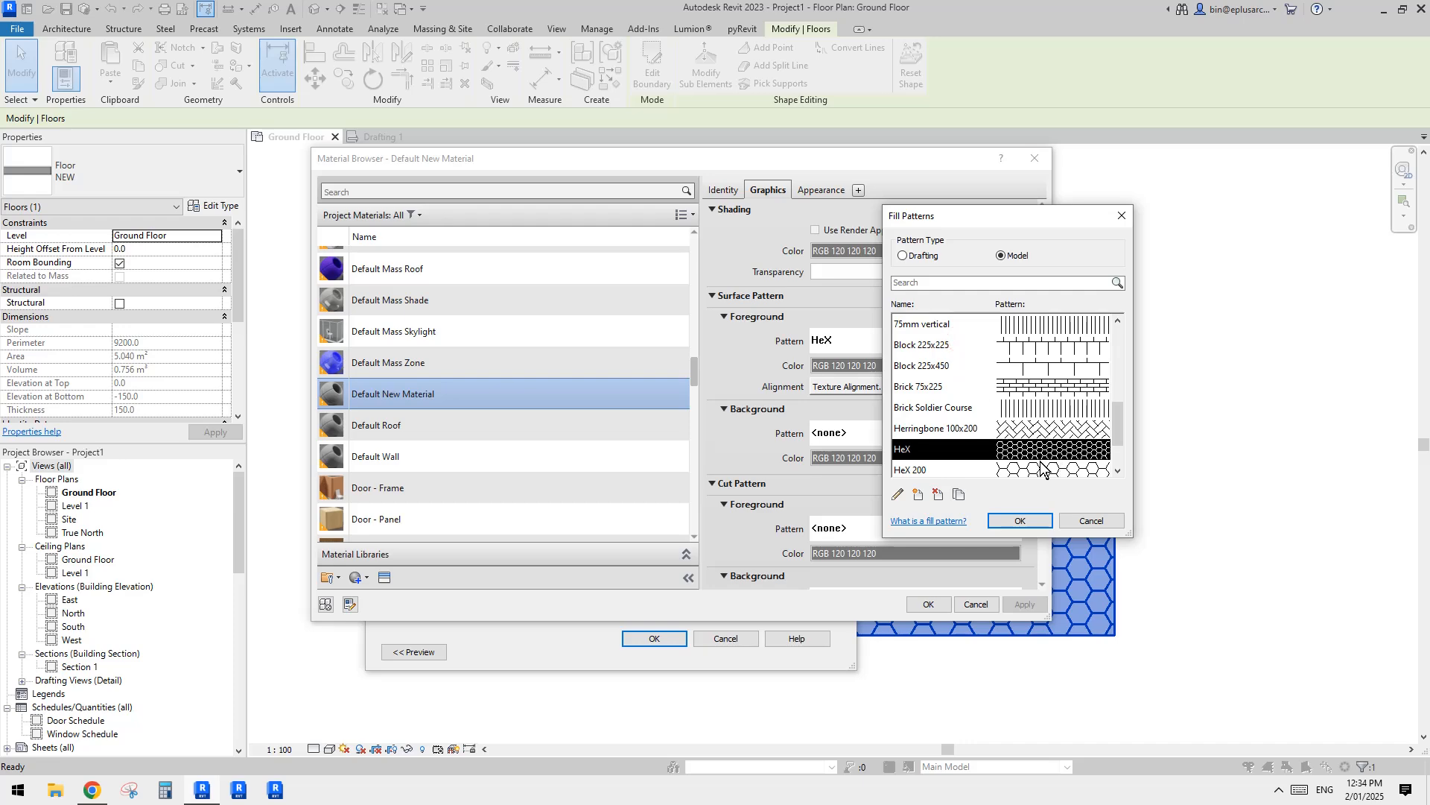
pyautogui.click(1017, 521)
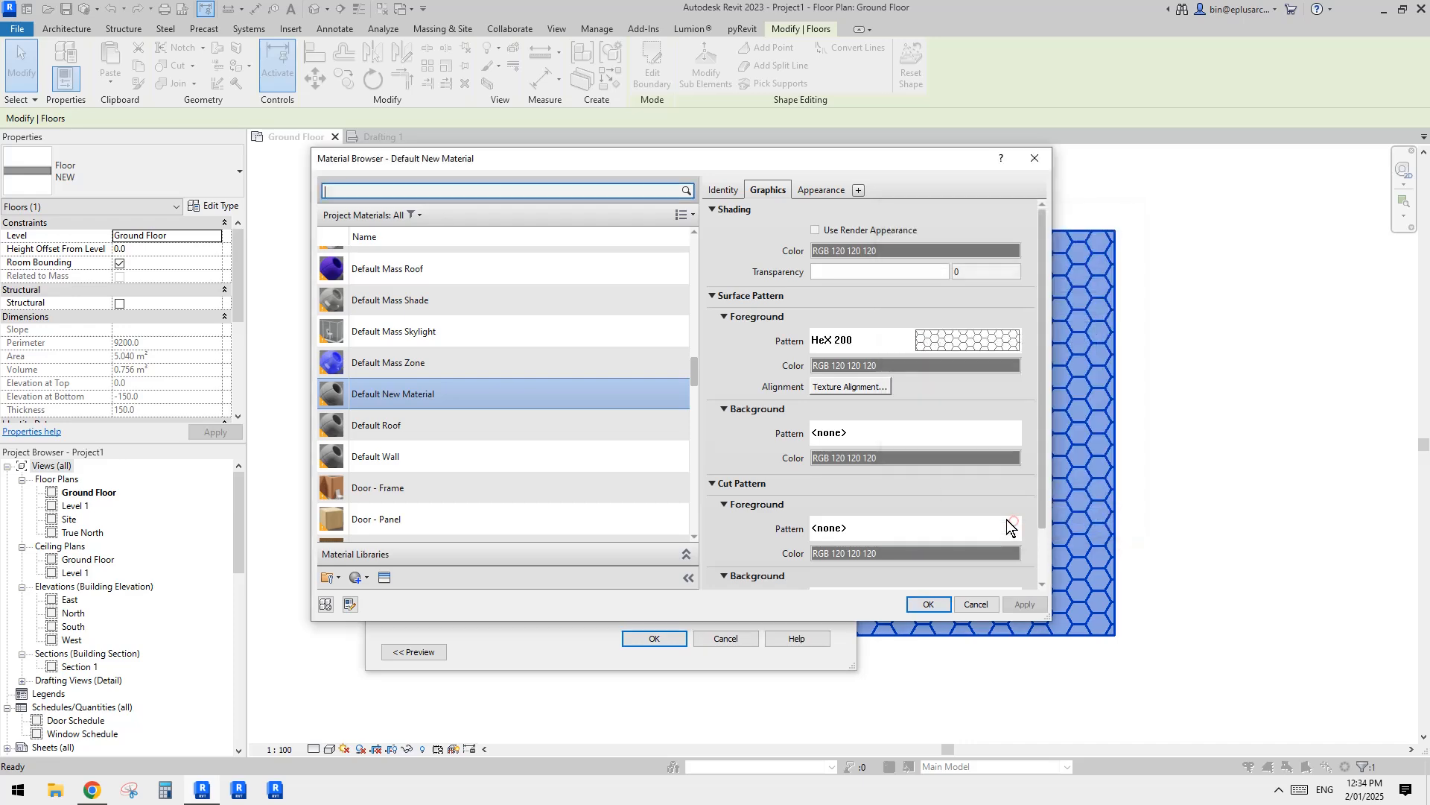
pyautogui.click(928, 604)
pyautogui.click(659, 637)
pyautogui.click(678, 652)
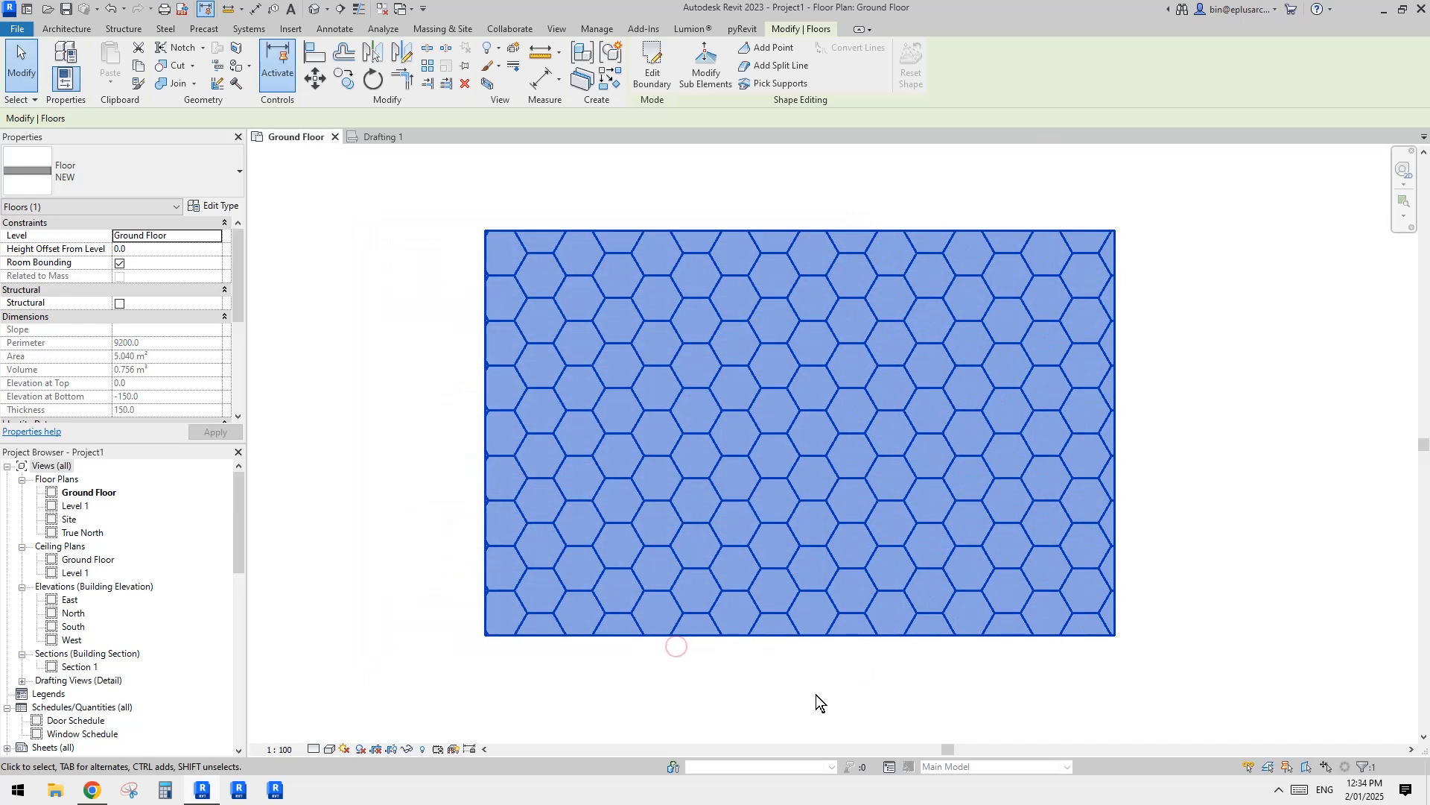
# Step: Dimension the distance between two parallel horizontal edges of one enlarged hexagon, placing the dimension to the right of the floor
pyautogui.click(1188, 568)
pyautogui.press('i')
pyautogui.click(1045, 368)
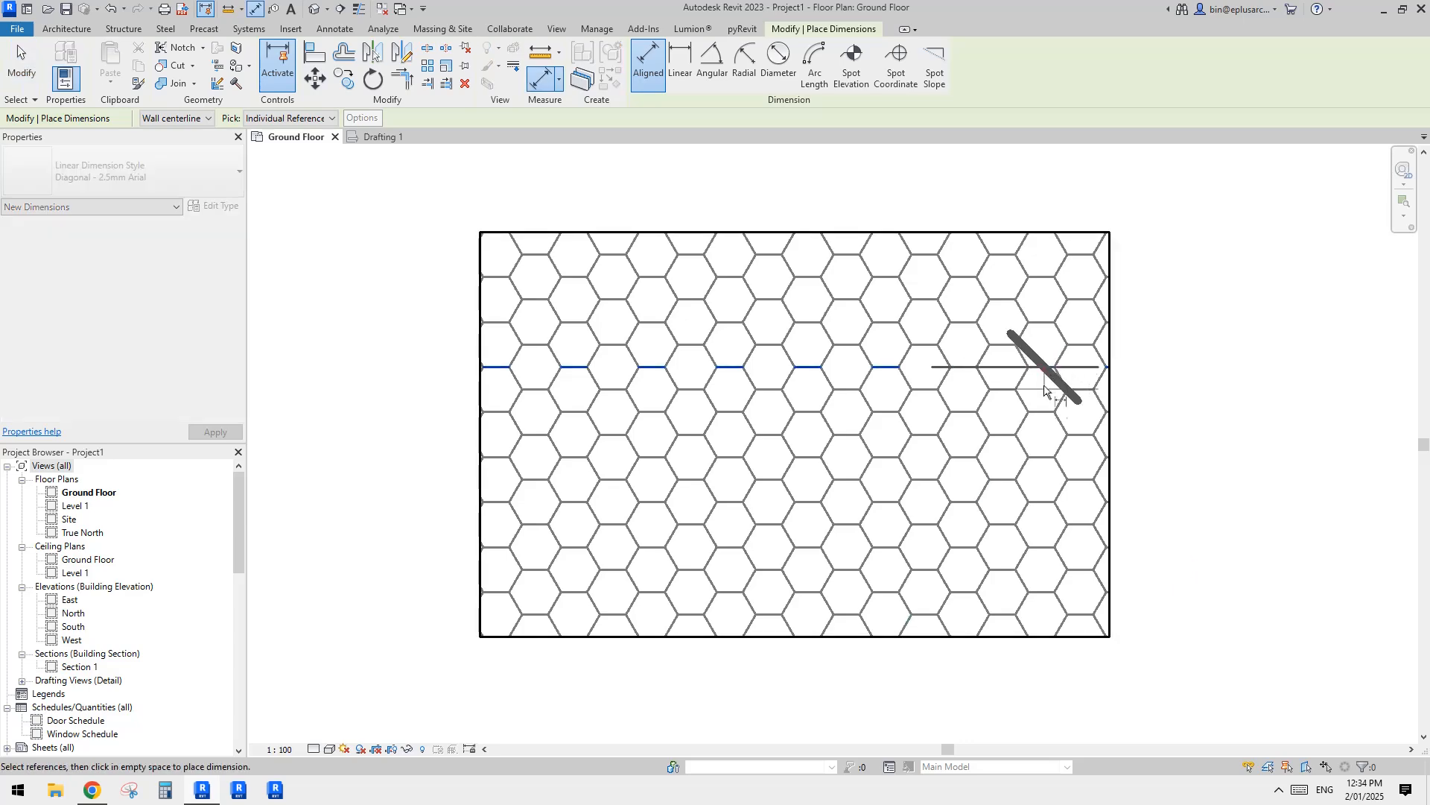
pyautogui.click(1043, 412)
pyautogui.click(1196, 404)
pyautogui.moveTo(1209, 400); pyautogui.dragTo(1204, 402, button='middle')
pyautogui.press('Escape')
pyautogui.press('Escape')
# Step: Delete the hexagon dimension to the right of the floor
pyautogui.click(1178, 374)
pyautogui.press('Delete')
# Step: Switch to Chrome to look at the honeycomb reference photo, and return to the Revit floor plan
pyautogui.scroll(-2, 1133, 383)
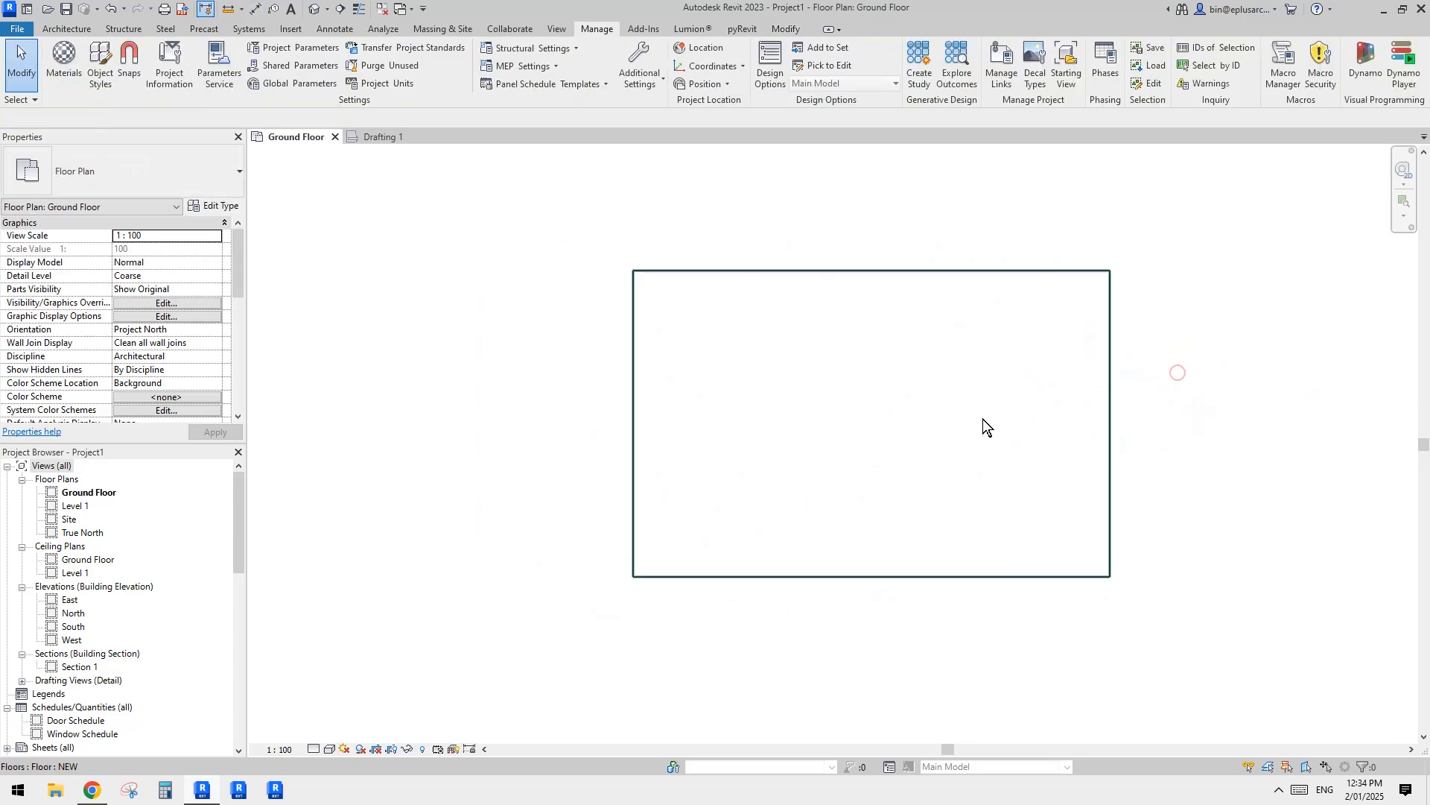
pyautogui.moveTo(984, 417); pyautogui.dragTo(773, 453, button='middle')
pyautogui.scroll(-1, 688, 435)
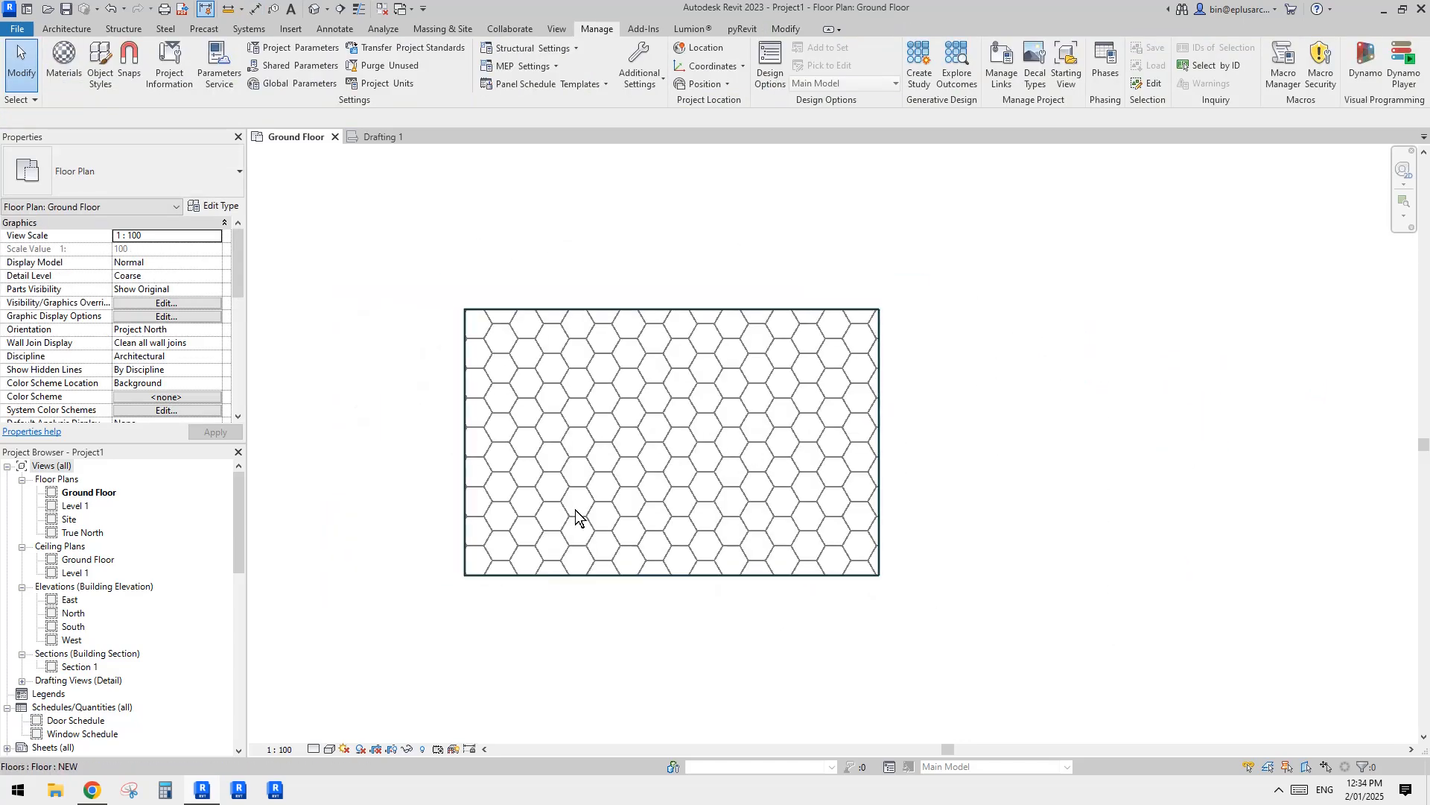
pyautogui.moveTo(576, 511); pyautogui.dragTo(586, 512, button='middle')
pyautogui.click(92, 791)
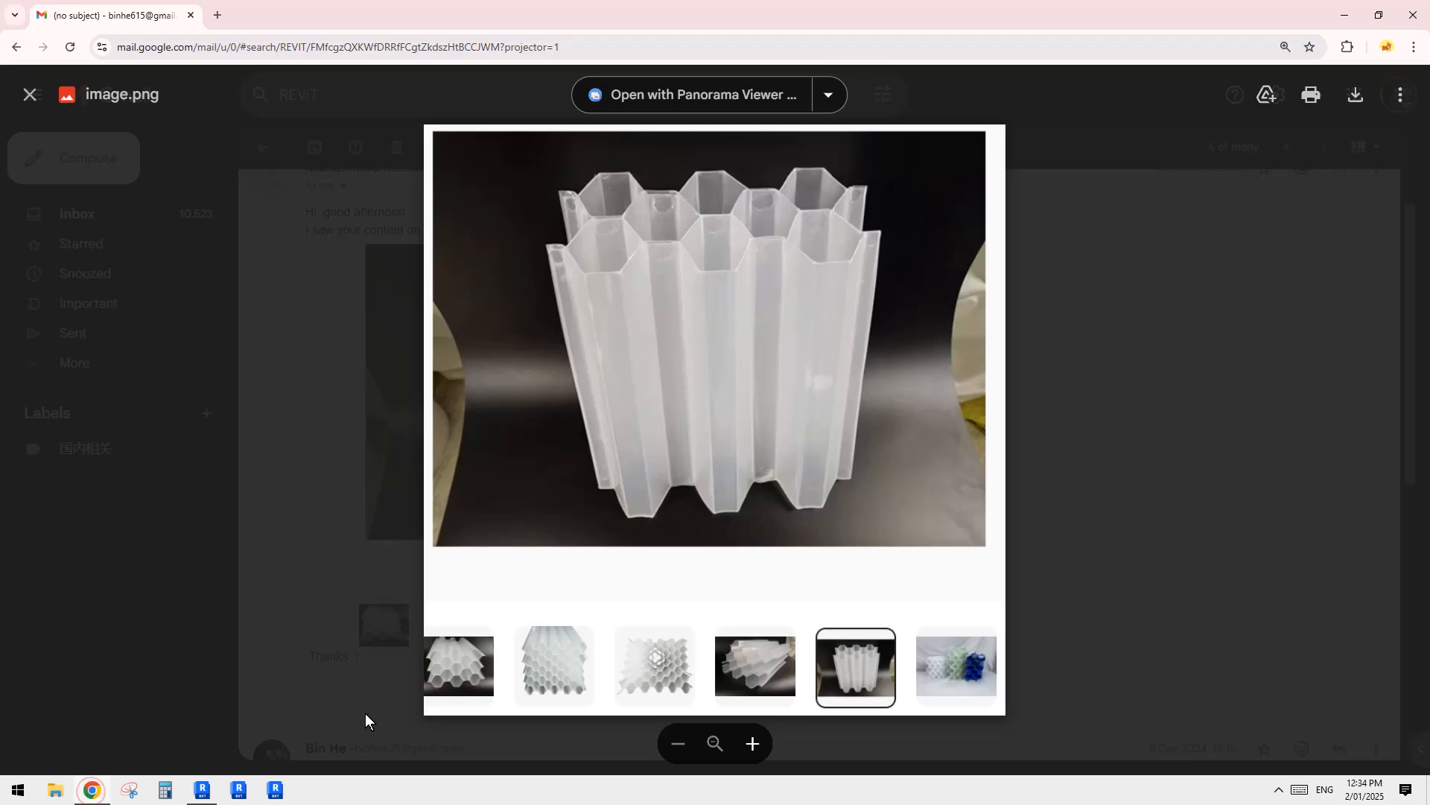
pyautogui.click(208, 793)
pyautogui.scroll(-1, 597, 488)
pyautogui.moveTo(612, 542); pyautogui.dragTo(614, 559, button='middle')
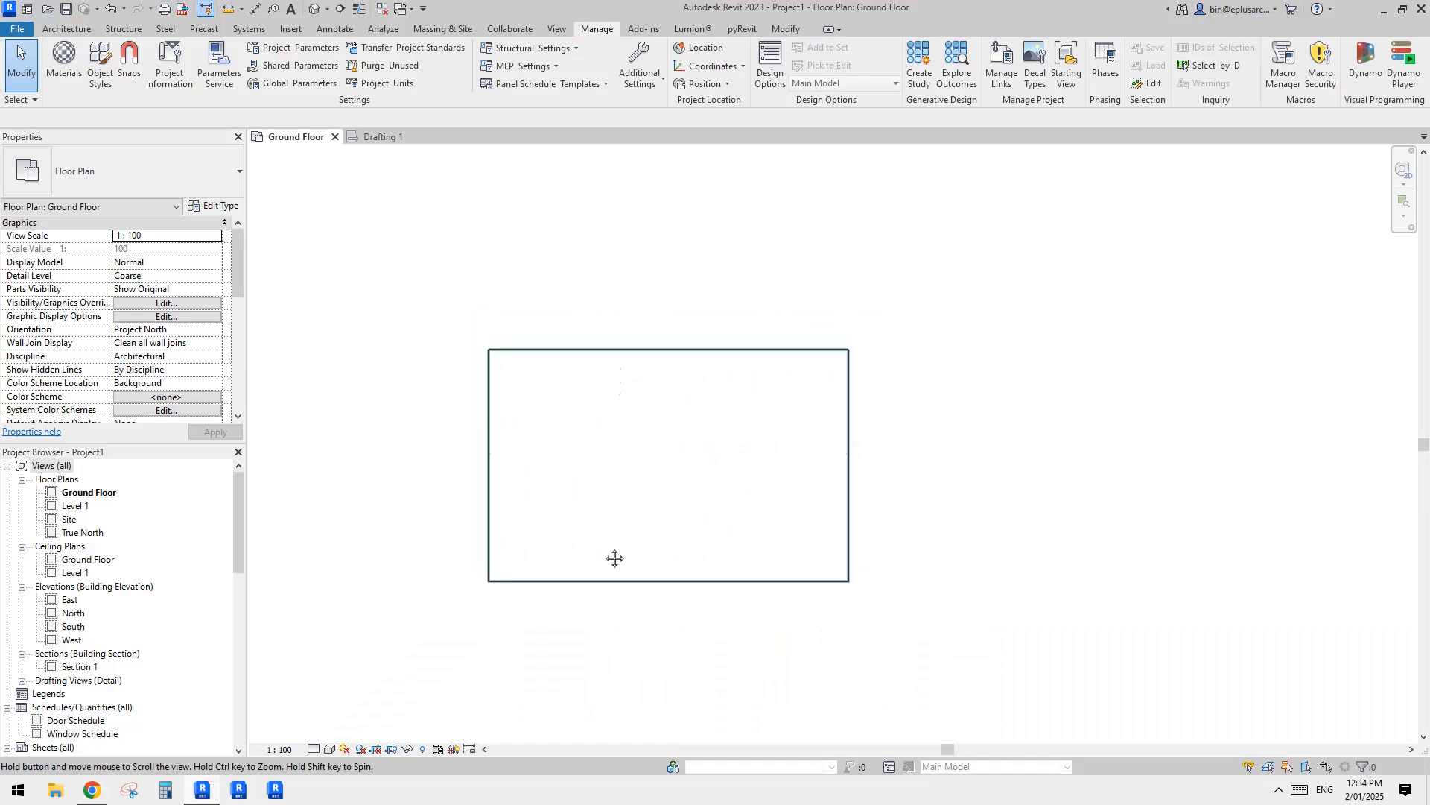
pyautogui.click(734, 489)
pyautogui.moveTo(787, 475); pyautogui.dragTo(788, 485, button='middle')
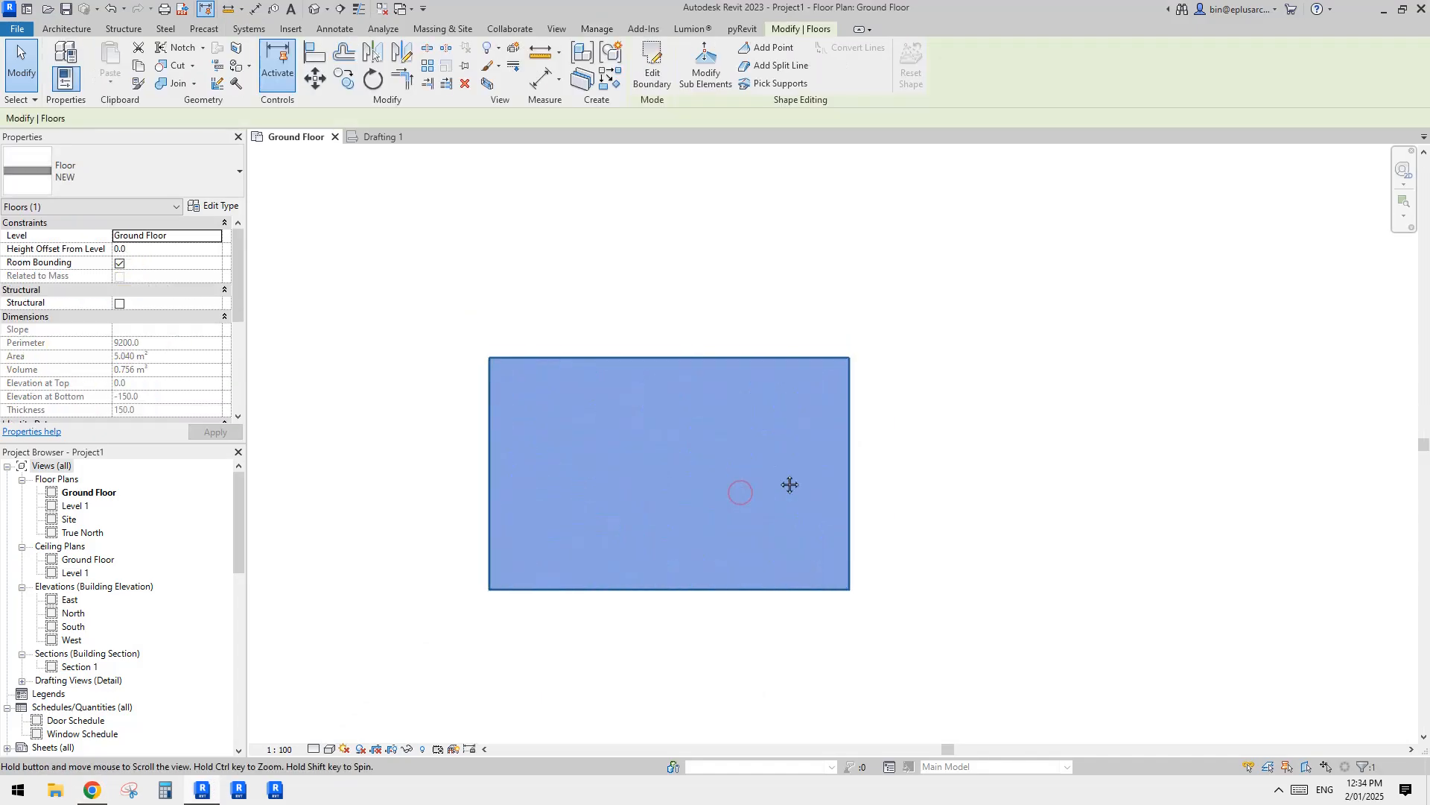
pyautogui.press('Escape')
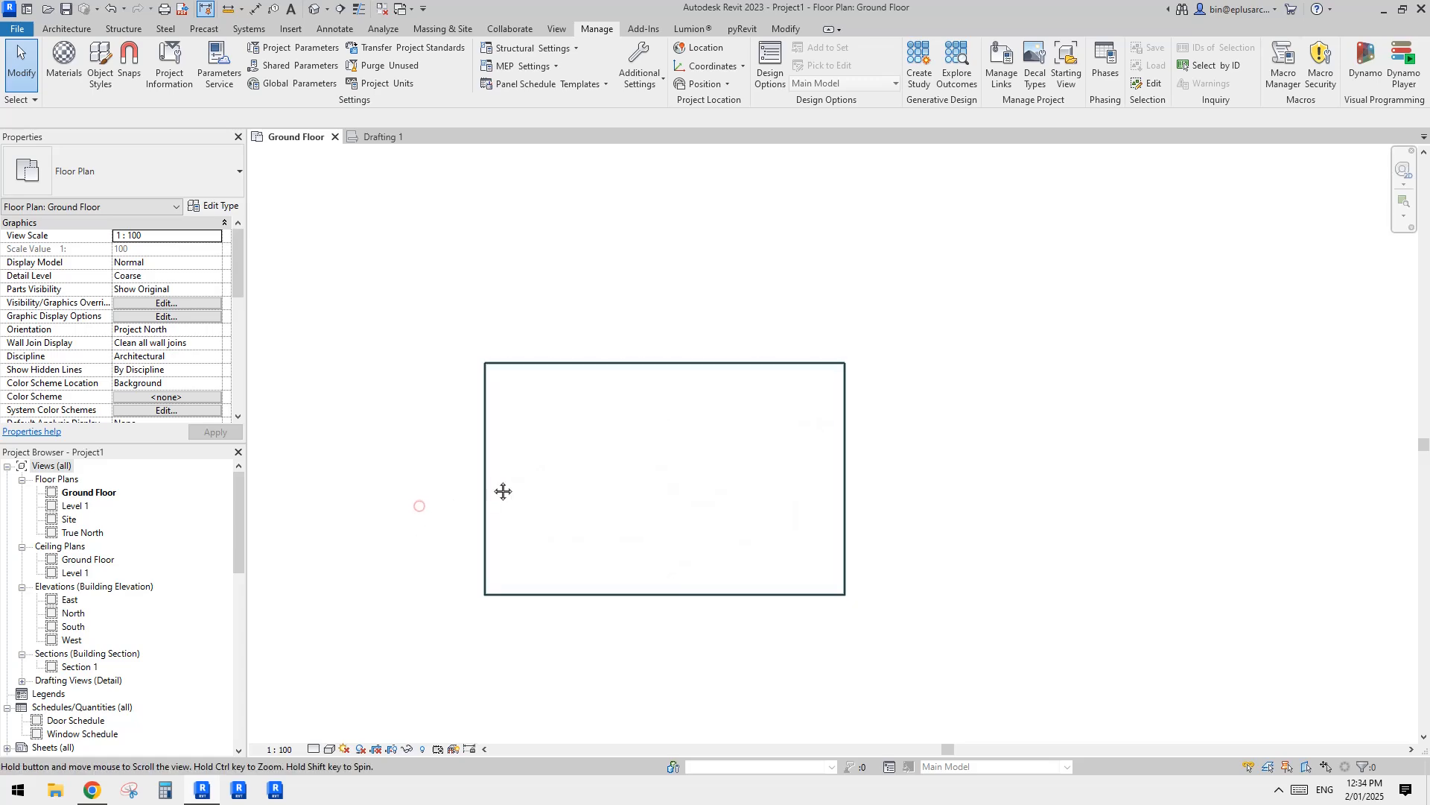
# Step: Start a wall and duplicate the Double brick - 270 type as NEW
pyautogui.press('w')
pyautogui.press('a')
pyautogui.moveTo(817, 453); pyautogui.dragTo(767, 461, button='middle')
pyautogui.click(212, 206)
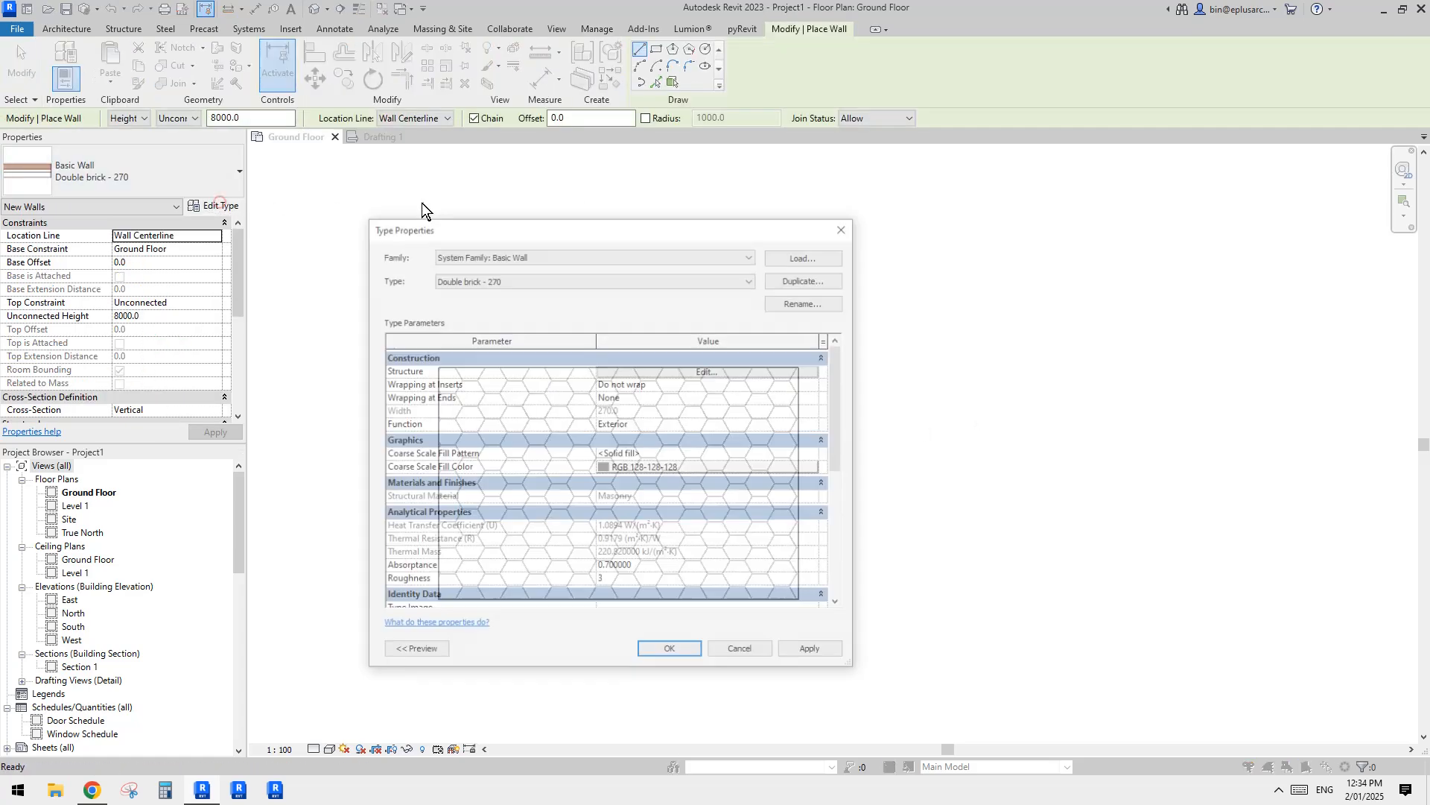
pyautogui.click(819, 280)
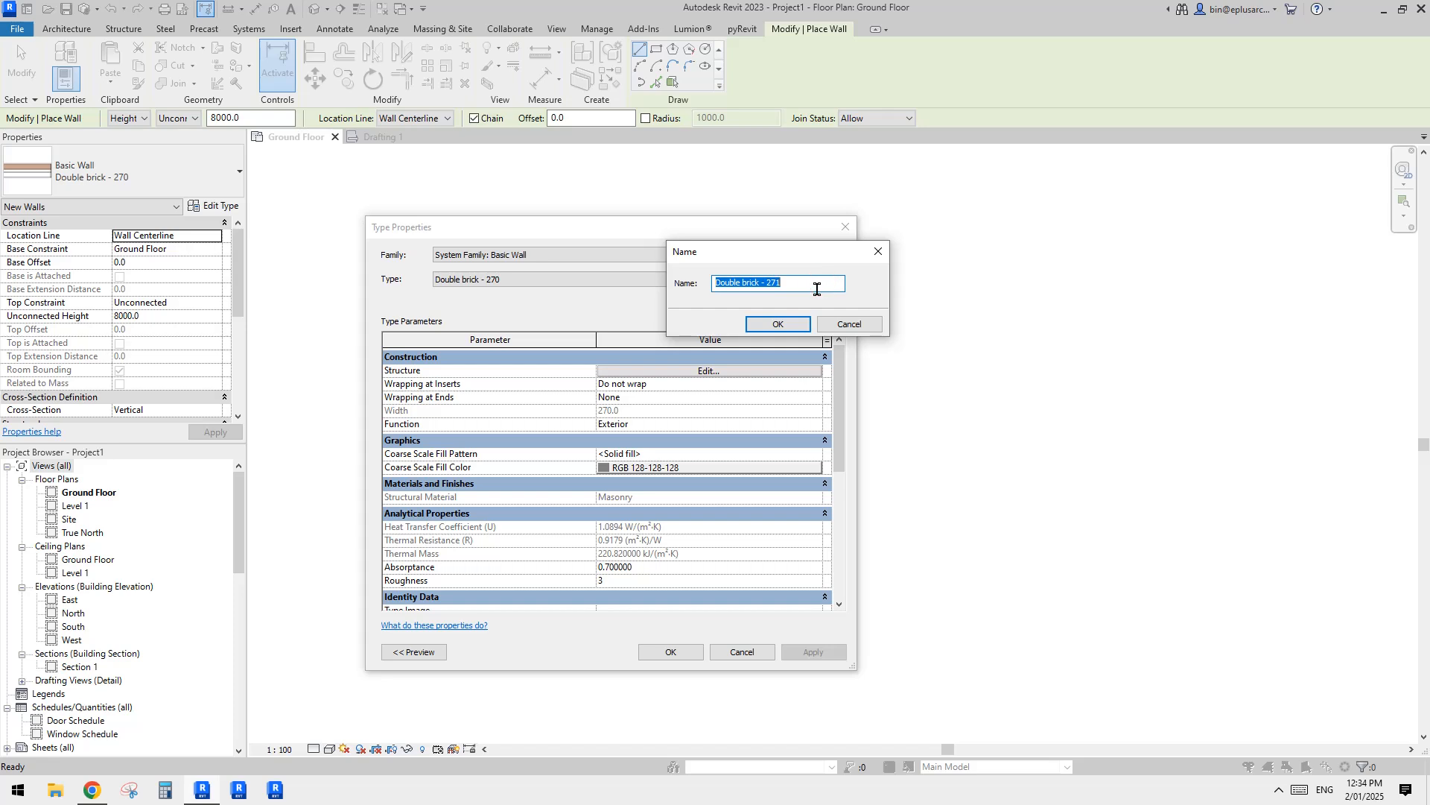
pyautogui.write('NEW')
pyautogui.click(777, 324)
# Step: Delete the Finish 1 and Thermal/Air layers from the NEW wall type's structure
pyautogui.click(735, 371)
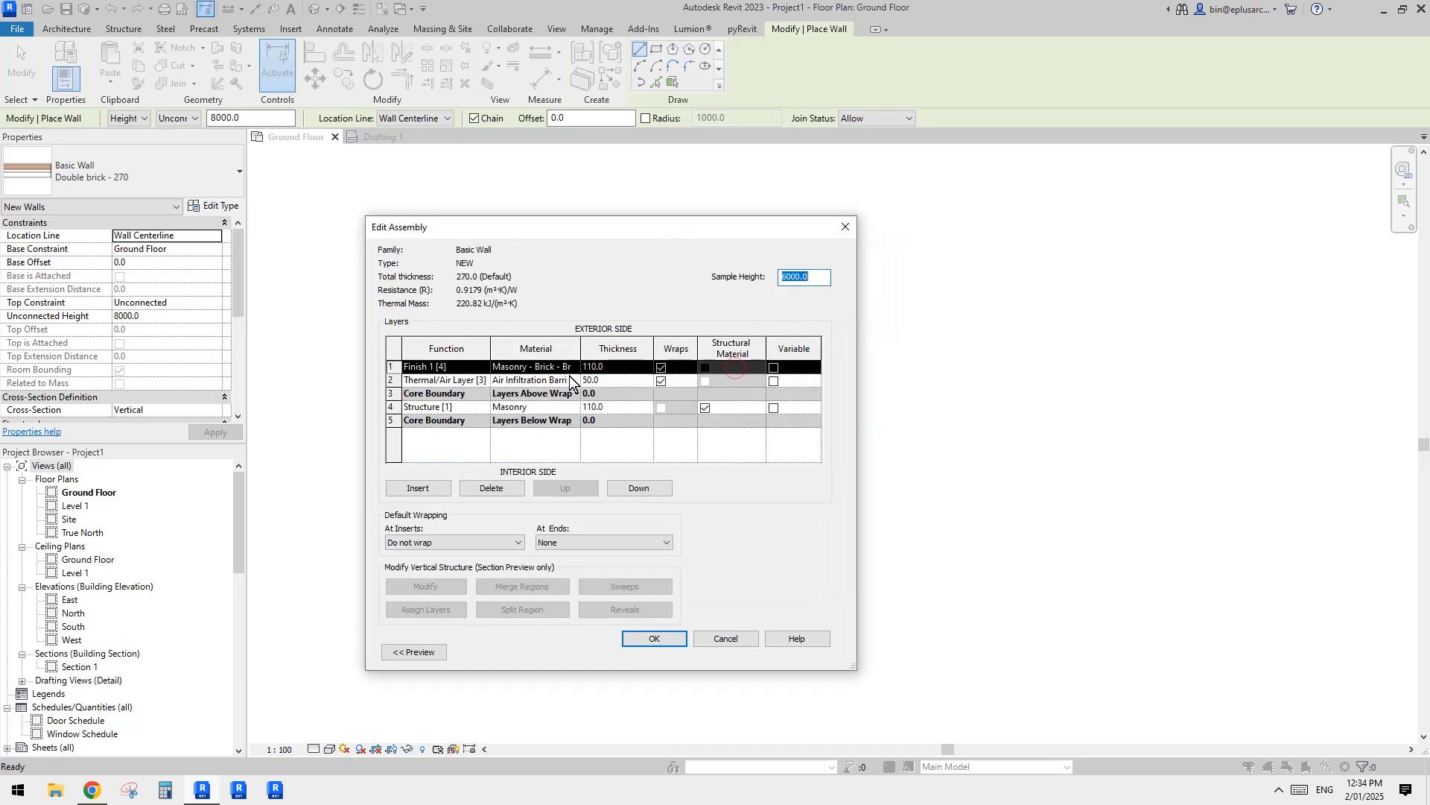
pyautogui.click(493, 489)
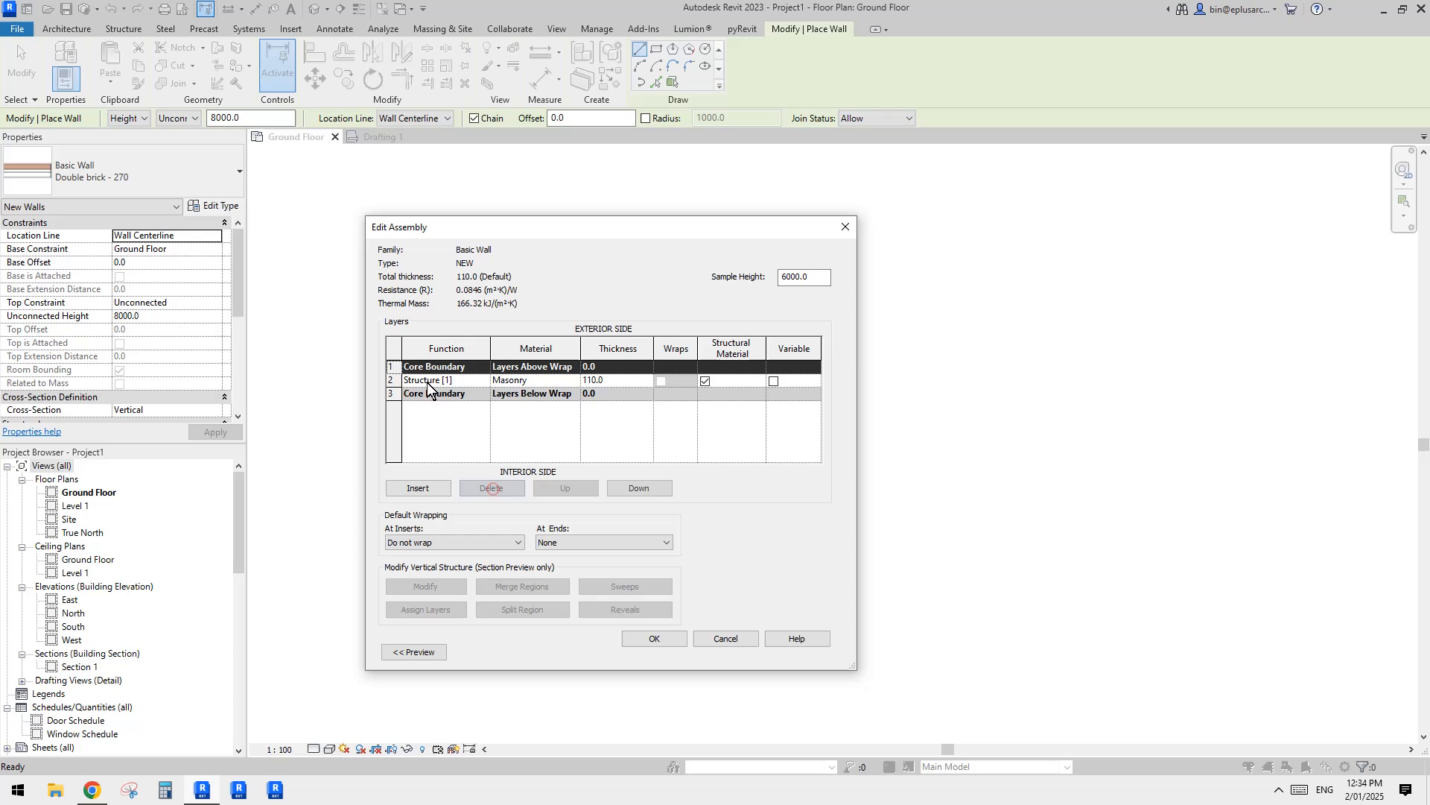
pyautogui.click(492, 489)
# Step: Assign Default New Material to the Structure layer of the NEW wall type
pyautogui.click(545, 381)
pyautogui.click(575, 380)
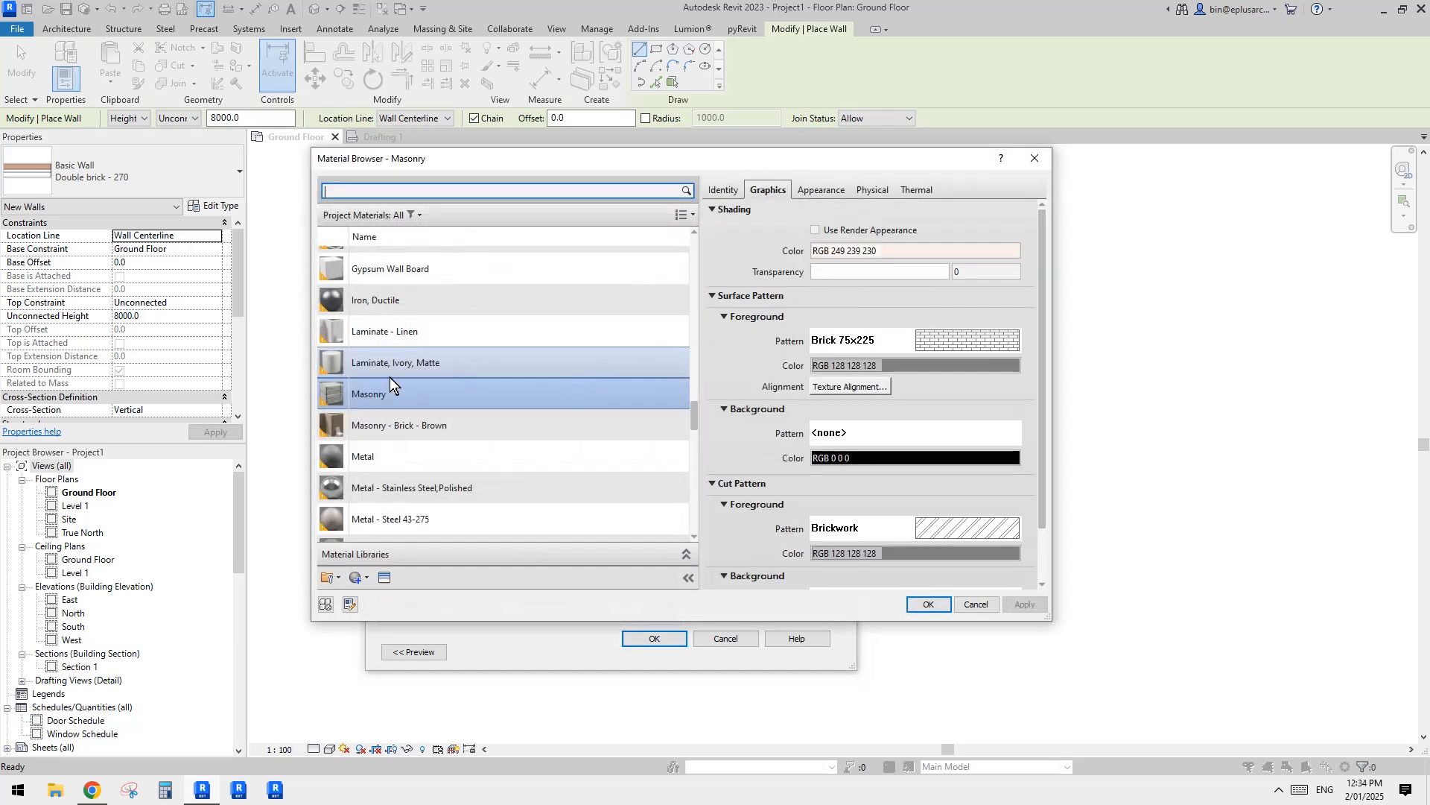
pyautogui.click(356, 580)
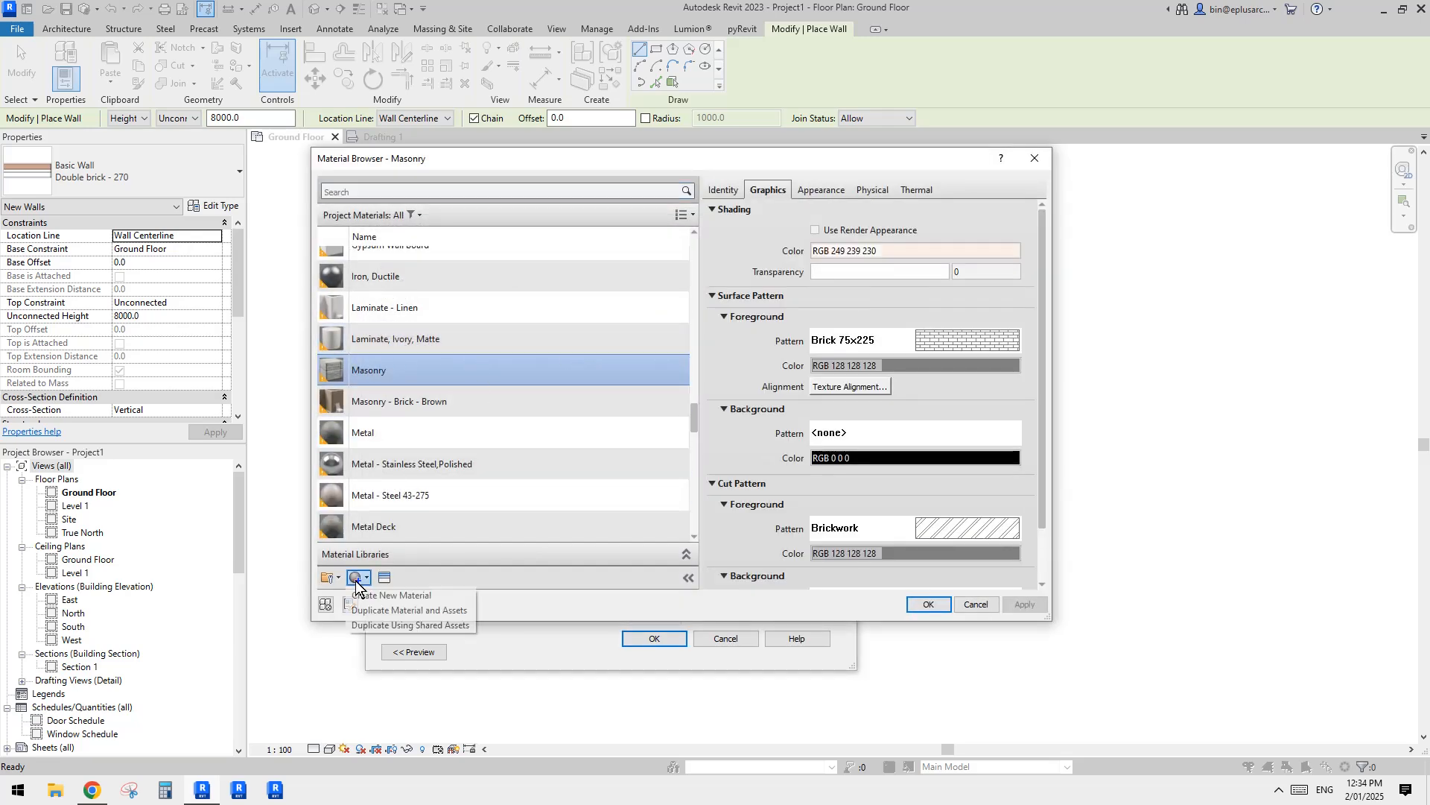
pyautogui.click(442, 191)
pyautogui.write('NEW')
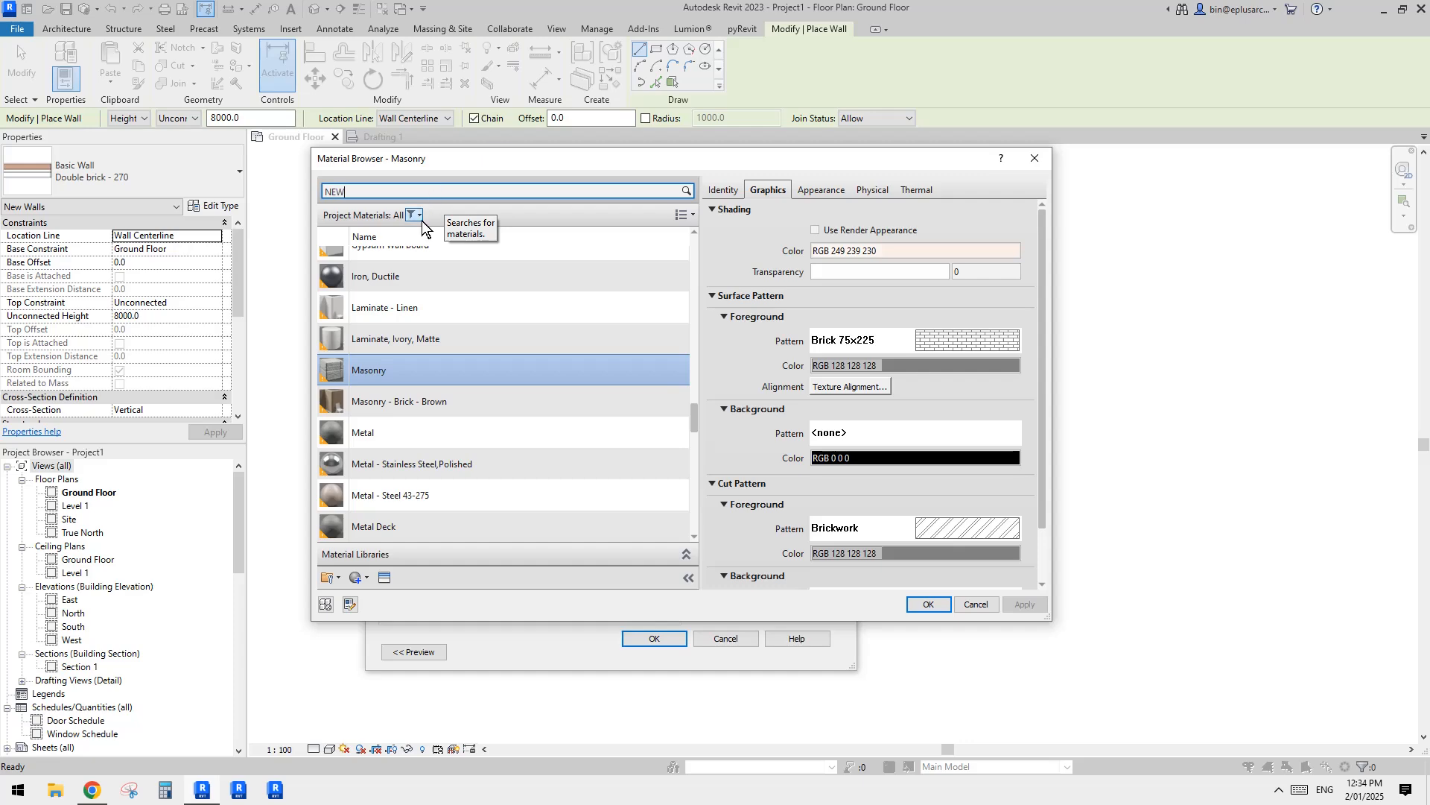
pyautogui.click(351, 286)
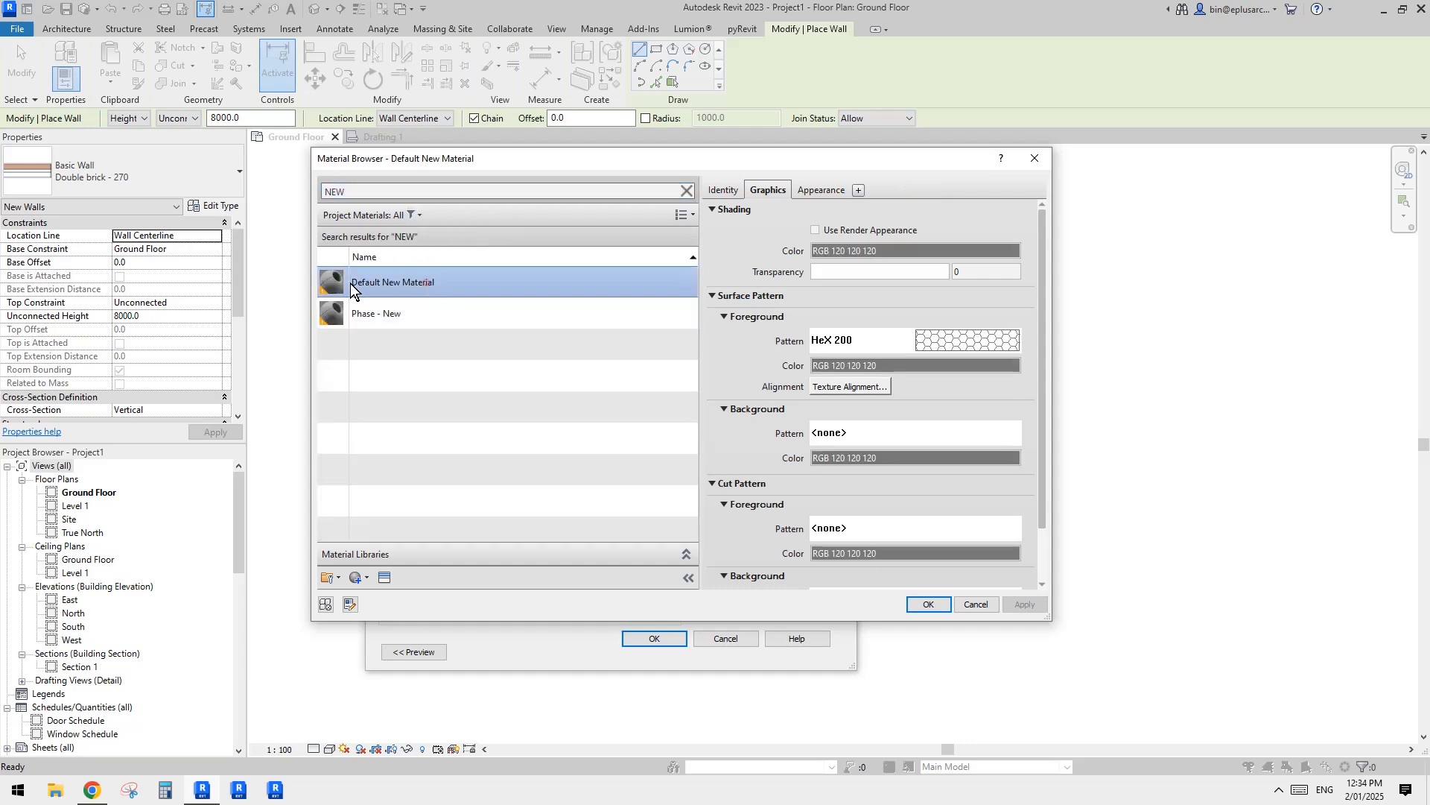
pyautogui.click(928, 603)
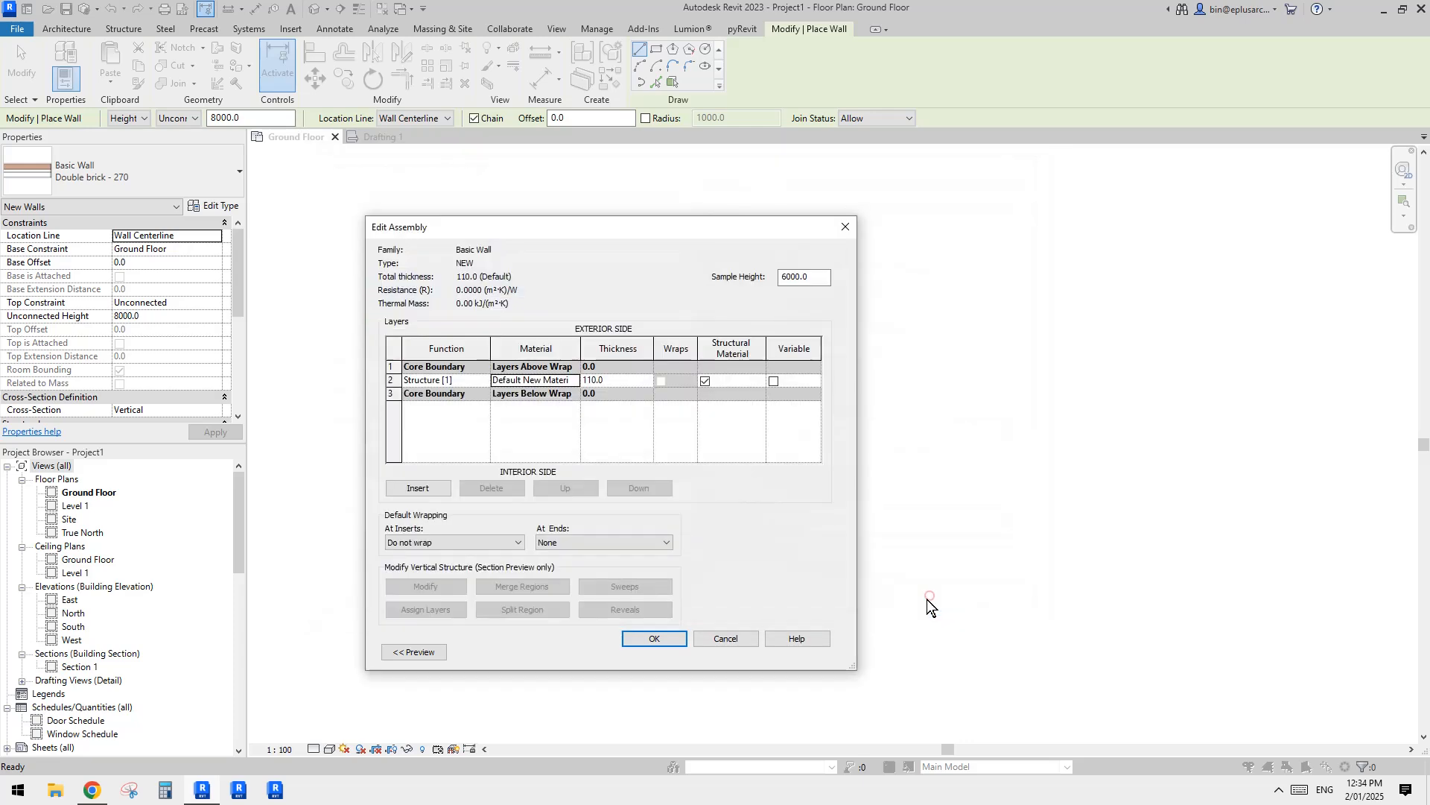
# Step: Set the thickness of the NEW wall type's Structure layer to 200 mm and accept the type changes
pyautogui.click(621, 382)
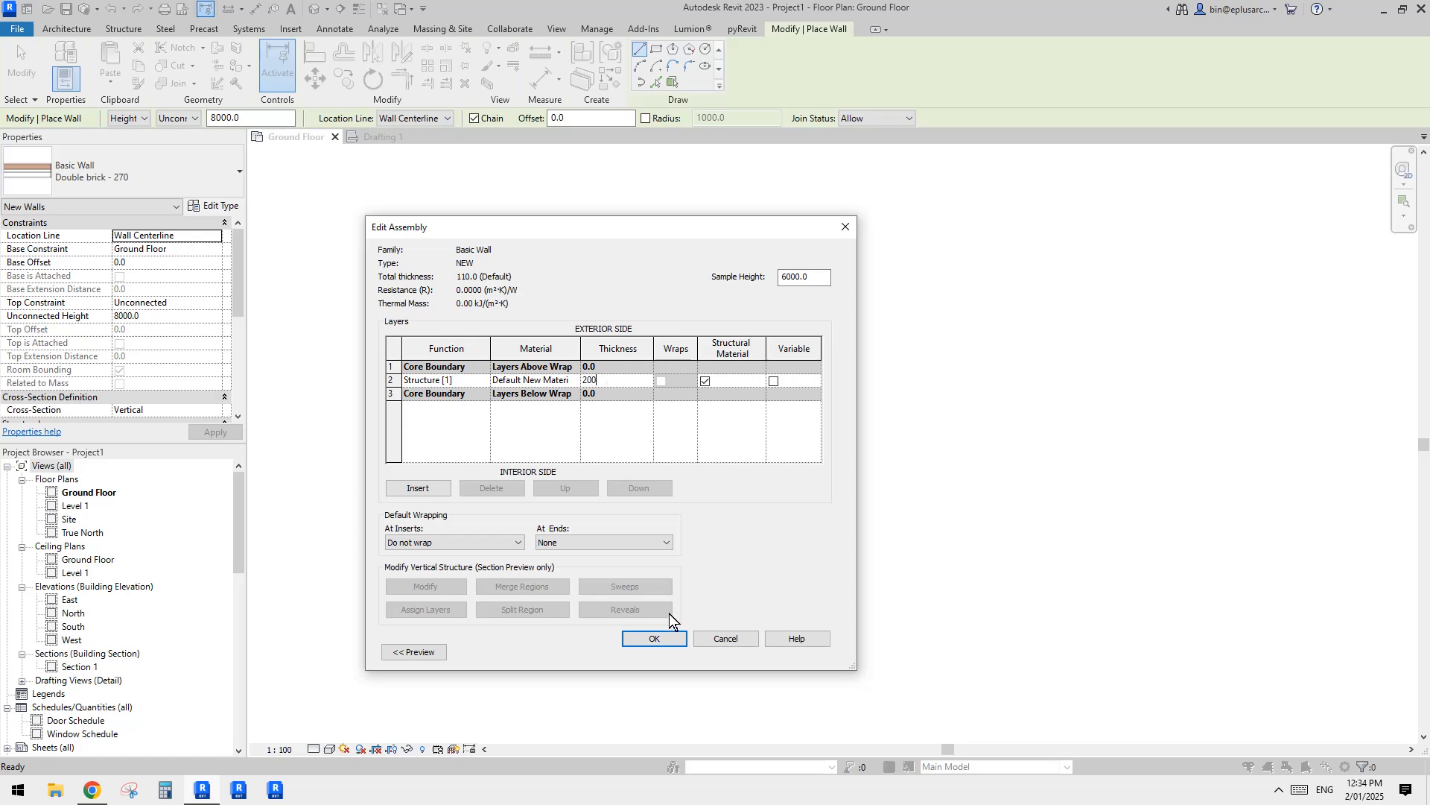
pyautogui.click(665, 640)
pyautogui.click(675, 650)
# Step: Draw a straight horizontal wall of type NEW just below the honeycomb floor in the Ground Floor plan
pyautogui.click(450, 653)
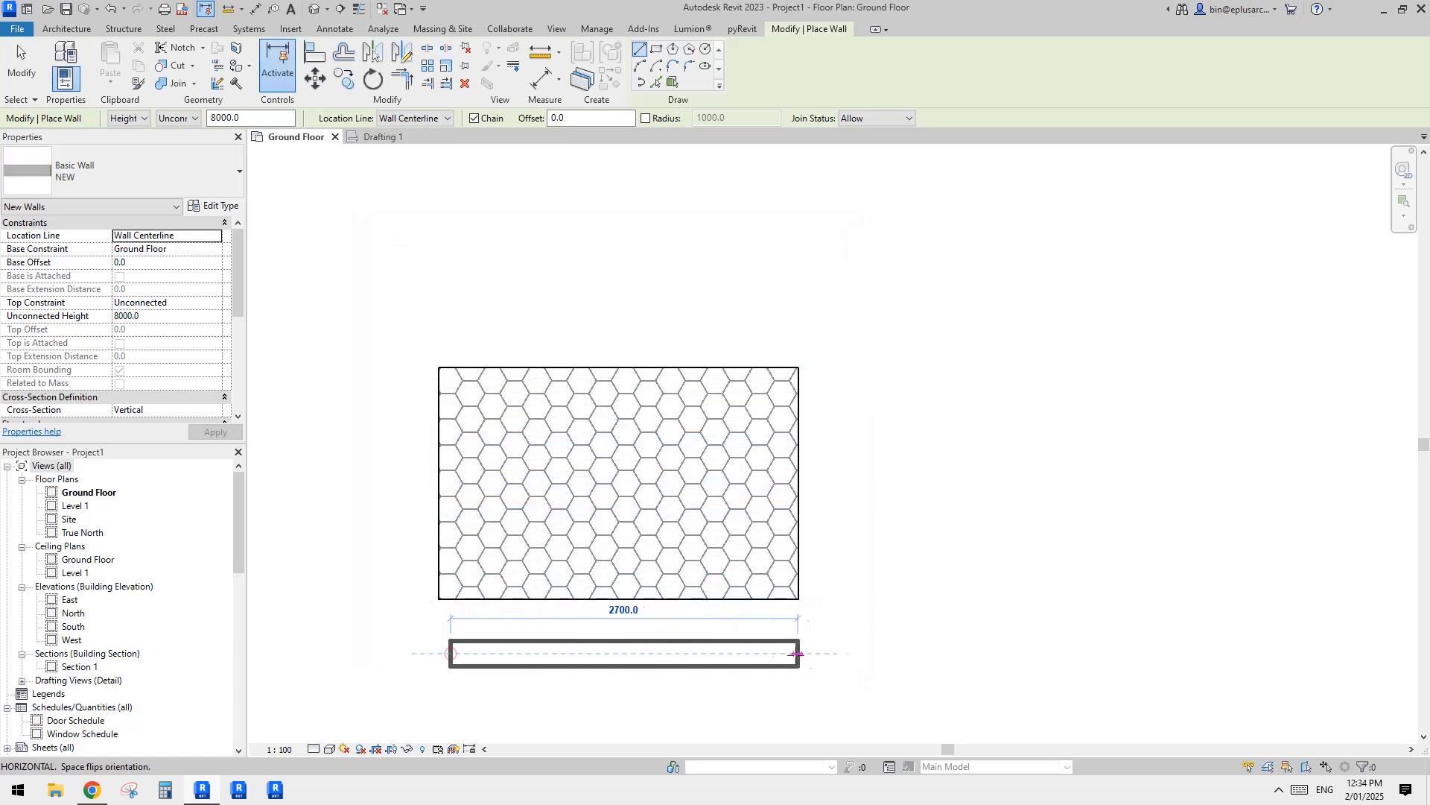
pyautogui.click(830, 653)
pyautogui.press('Escape')
pyautogui.press('Escape')
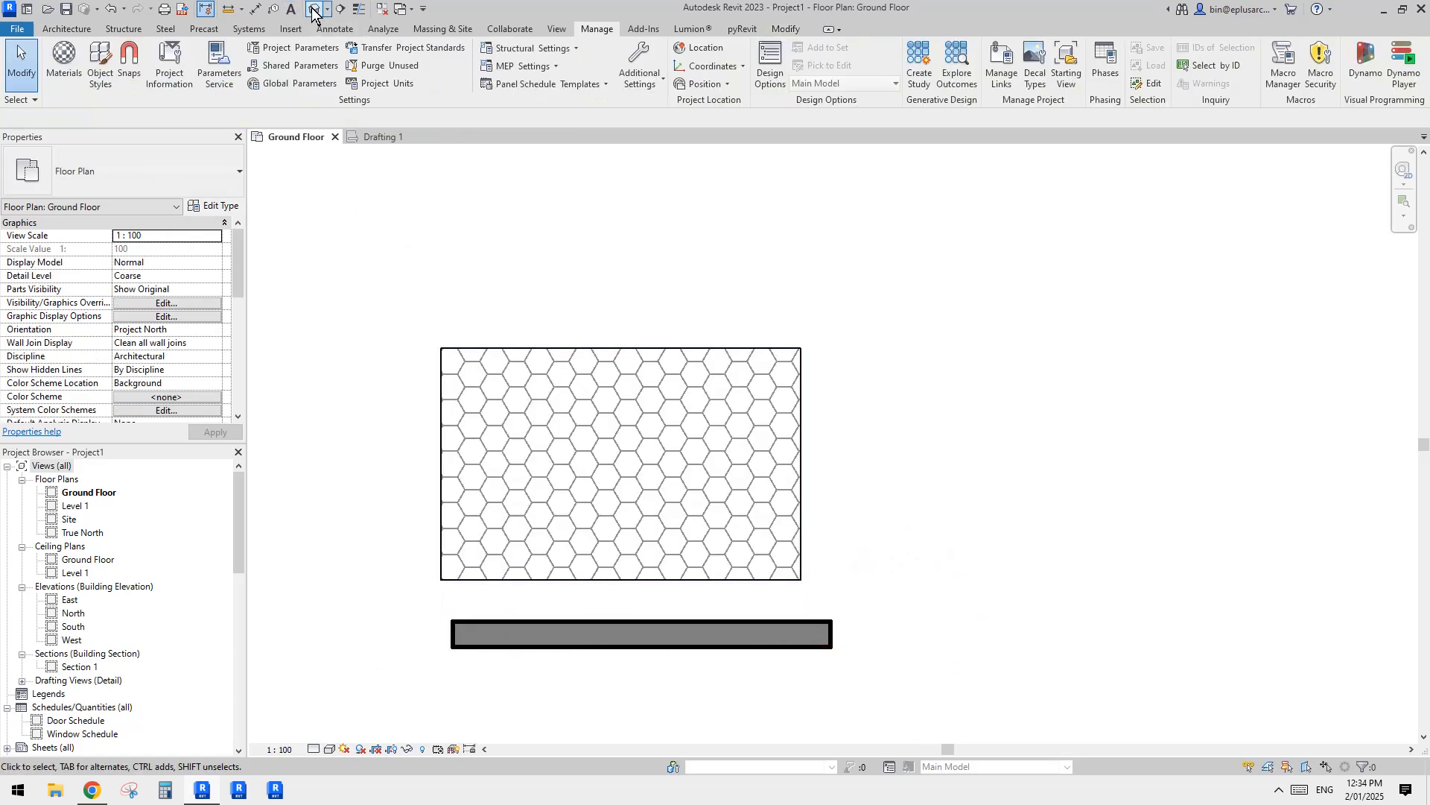
# Step: Open the default 3D view and examine the honeycomb pattern on the wall and floor from several sides
pyautogui.click(313, 10)
pyautogui.scroll(5, 931, 372)
pyautogui.click(959, 403)
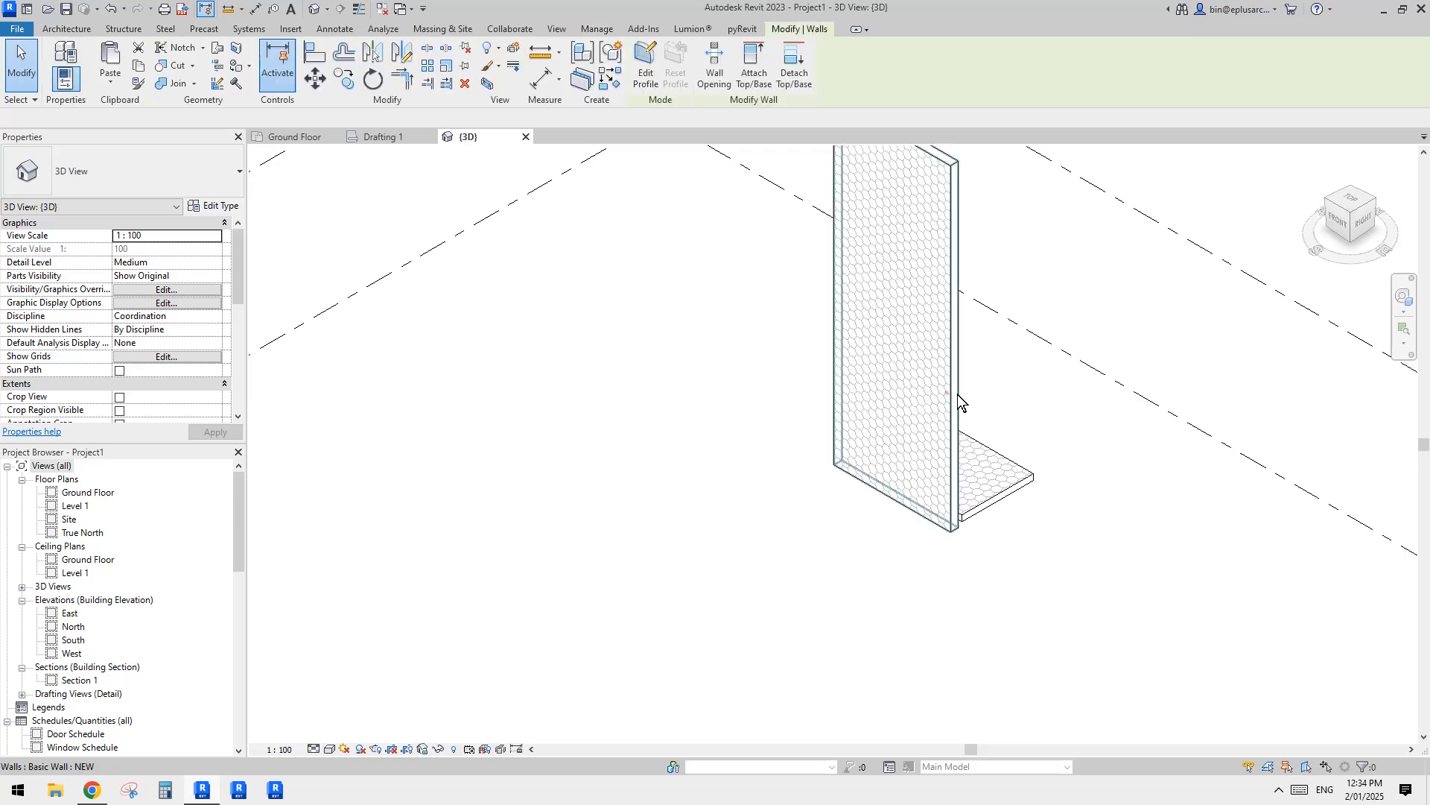
pyautogui.keyDown('shift'); pyautogui.moveTo(958, 395); pyautogui.dragTo(856, 495, button='middle'); pyautogui.keyUp('shift')
pyautogui.click(950, 436)
pyautogui.scroll(-1, 972, 426)
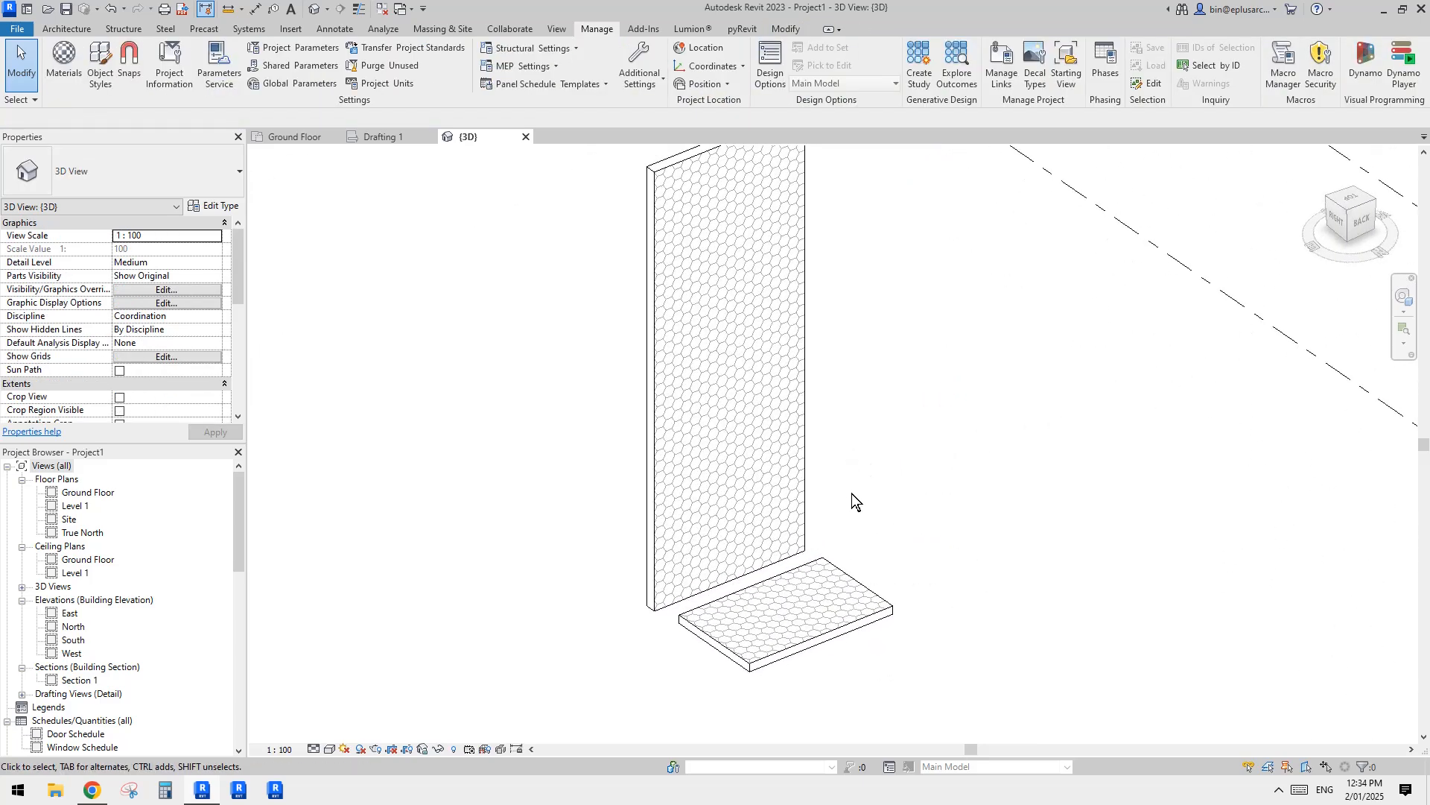
pyautogui.click(715, 528)
pyautogui.scroll(2, 948, 483)
pyautogui.moveTo(950, 483)
pyautogui.keyDown('shift'); pyautogui.mouseDown(button='middle')
pyautogui.moveTo(882, 493)
pyautogui.moveTo(938, 479)
pyautogui.moveTo(1040, 495)
pyautogui.moveTo(967, 459)
pyautogui.mouseUp(button='middle'); pyautogui.keyUp('shift')
pyautogui.scroll(-1, 856, 504)
pyautogui.click(953, 445)
pyautogui.scroll(2, 941, 465)
pyautogui.scroll(2, 987, 406)
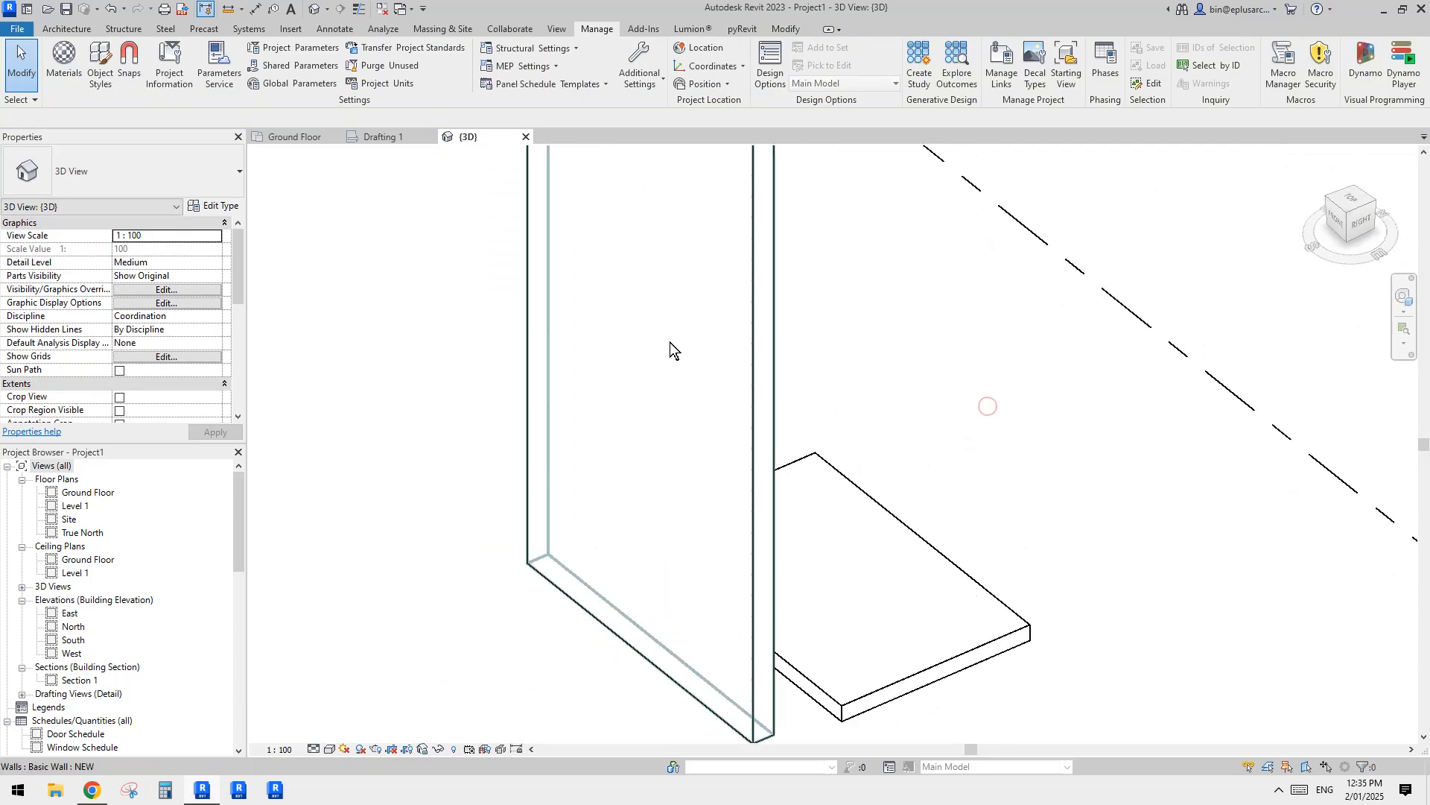
pyautogui.scroll(-1, 886, 391)
pyautogui.moveTo(894, 392)
pyautogui.mouseDown(button='middle')
pyautogui.moveTo(858, 393)
pyautogui.moveTo(883, 387)
pyautogui.mouseUp(button='middle')
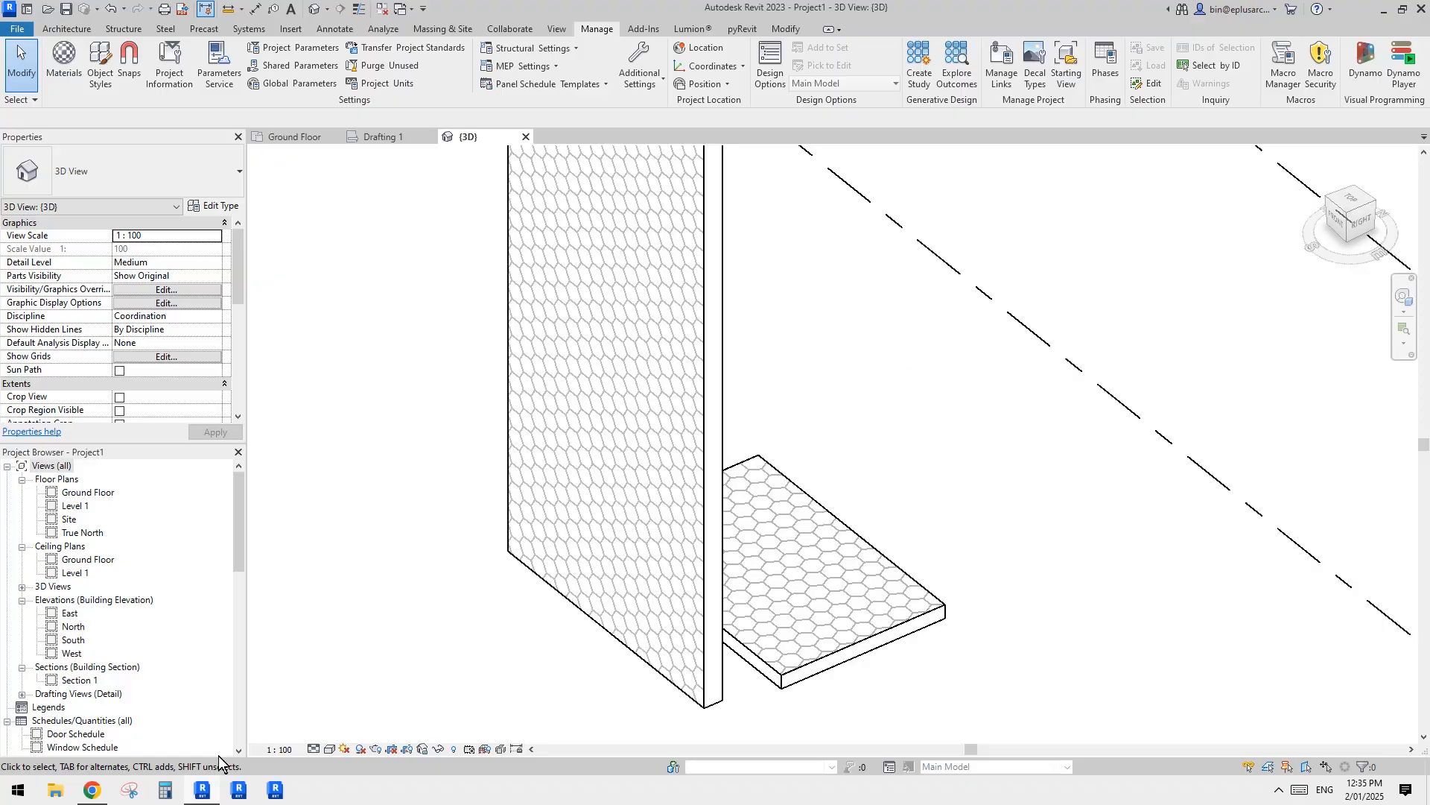
# Step: Switch to Chrome to compare with the honeycomb reference photo, and return to the Revit 3D view
pyautogui.click(197, 791)
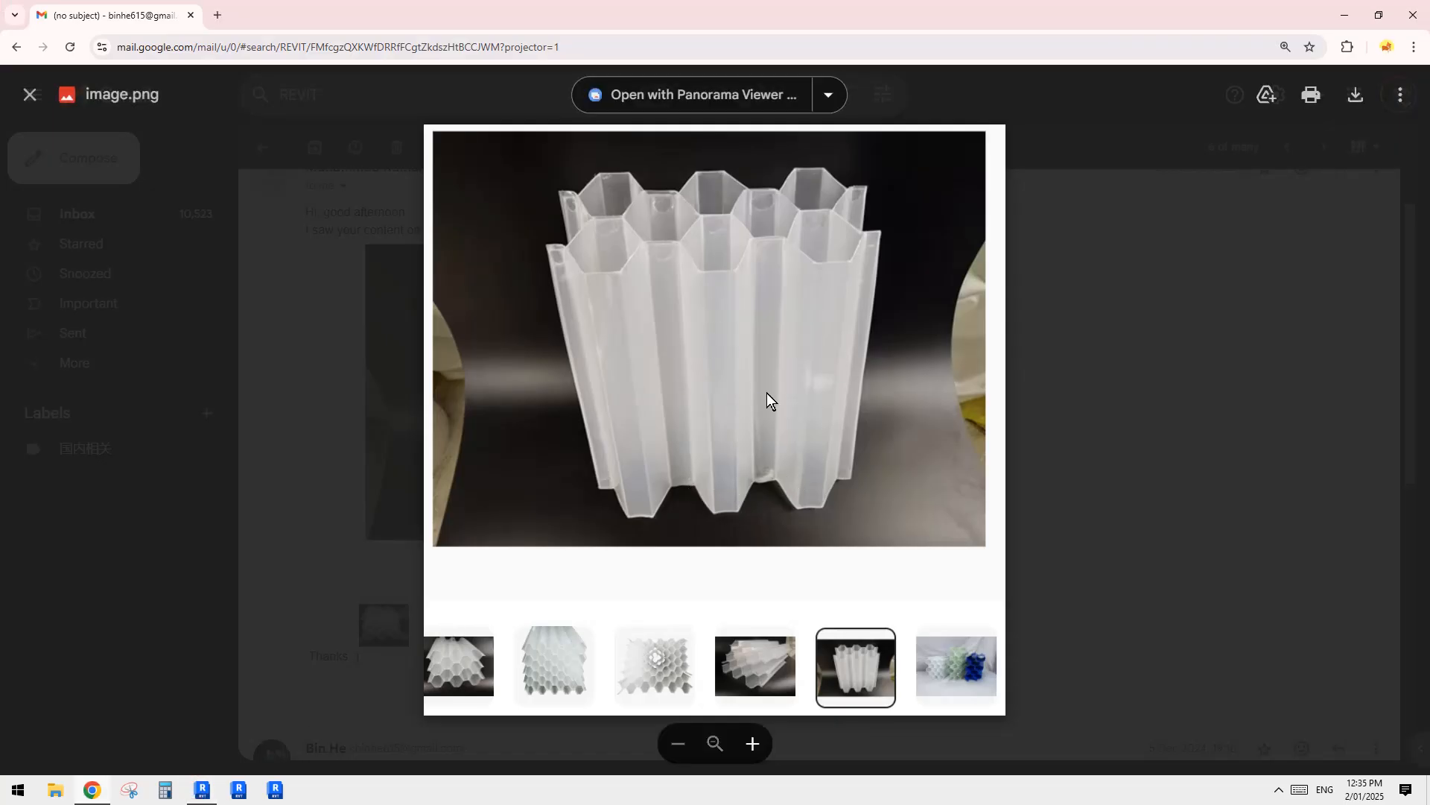
pyautogui.click(93, 791)
pyautogui.click(92, 791)
pyautogui.click(202, 791)
# Step: Examine the whole patterned wall and floor together from the front and above
pyautogui.scroll(-2, 838, 440)
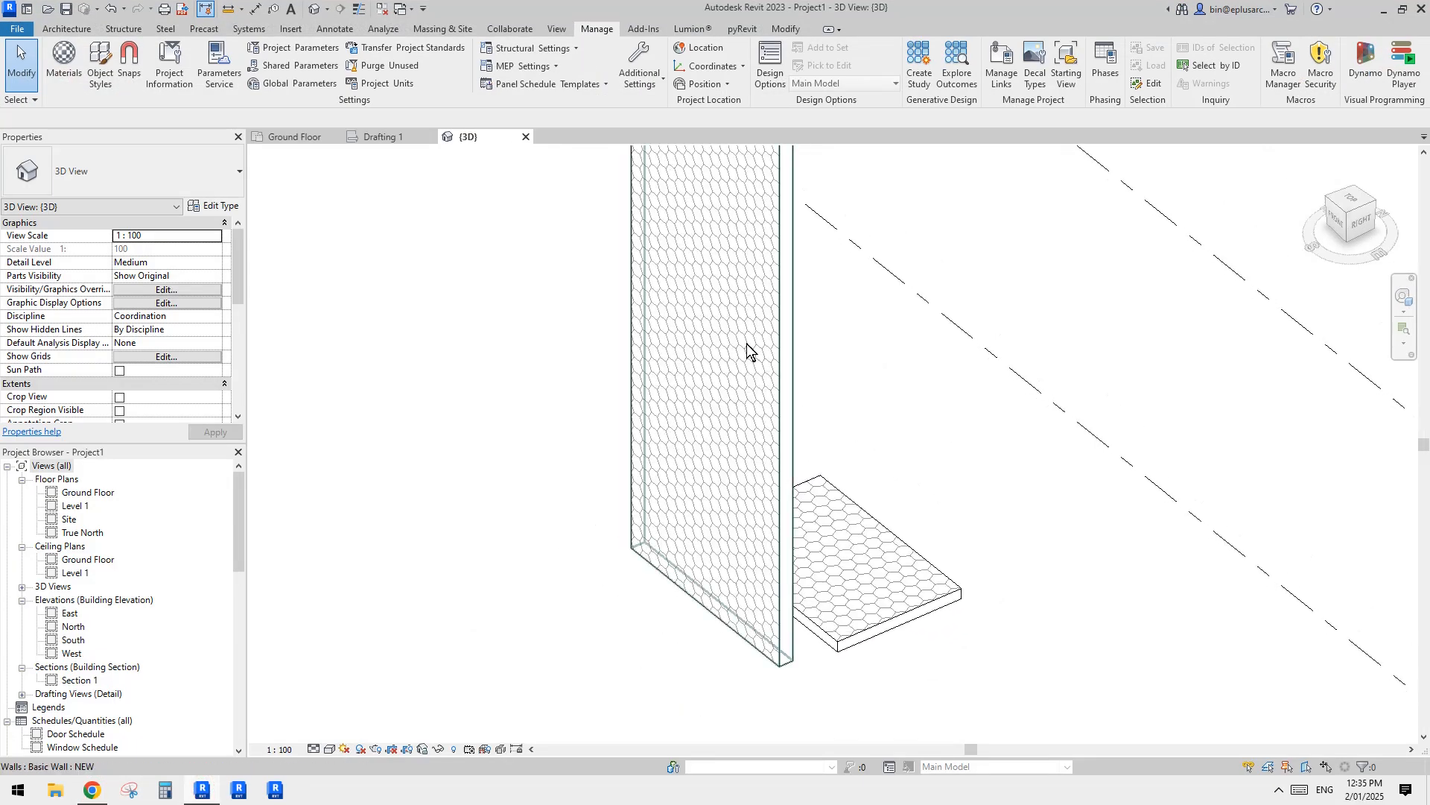
pyautogui.scroll(-1, 698, 346)
pyautogui.moveTo(727, 374); pyautogui.dragTo(789, 447, button='middle')
pyautogui.scroll(-1, 838, 426)
pyautogui.moveTo(804, 447)
pyautogui.keyDown('shift'); pyautogui.mouseDown(button='middle')
pyautogui.moveTo(784, 447)
pyautogui.moveTo(825, 448)
pyautogui.moveTo(776, 415)
pyautogui.moveTo(962, 419)
pyautogui.moveTo(753, 383)
pyautogui.moveTo(785, 450)
pyautogui.moveTo(816, 463)
pyautogui.moveTo(770, 467)
pyautogui.moveTo(785, 437)
pyautogui.moveTo(782, 465)
pyautogui.mouseUp(button='middle'); pyautogui.keyUp('shift')
pyautogui.scroll(-1, 783, 448)
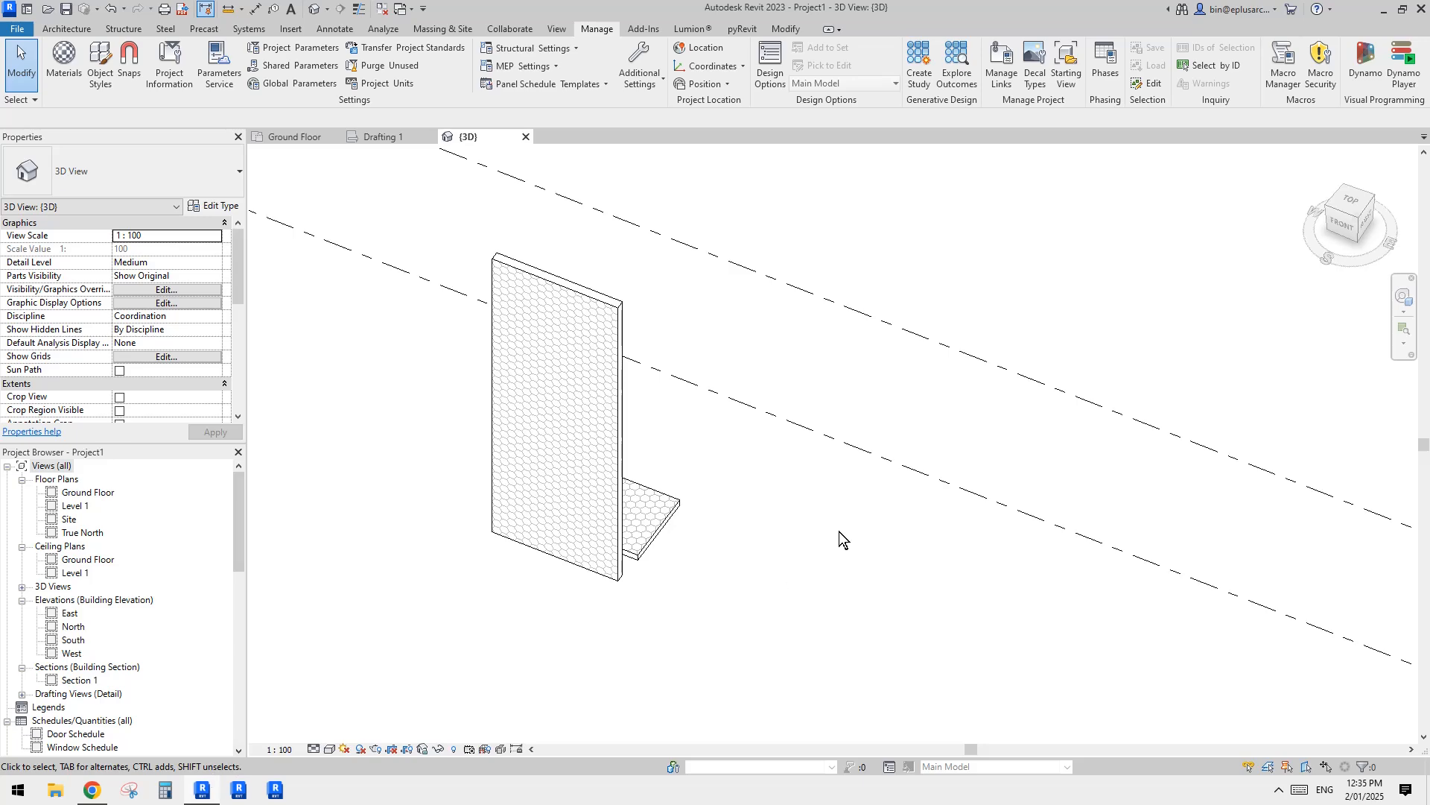
pyautogui.moveTo(839, 532)
pyautogui.keyDown('shift'); pyautogui.mouseDown(button='middle')
pyautogui.moveTo(853, 517)
pyautogui.moveTo(775, 517)
pyautogui.moveTo(769, 459)
pyautogui.moveTo(798, 504)
pyautogui.mouseUp(button='middle'); pyautogui.keyUp('shift')
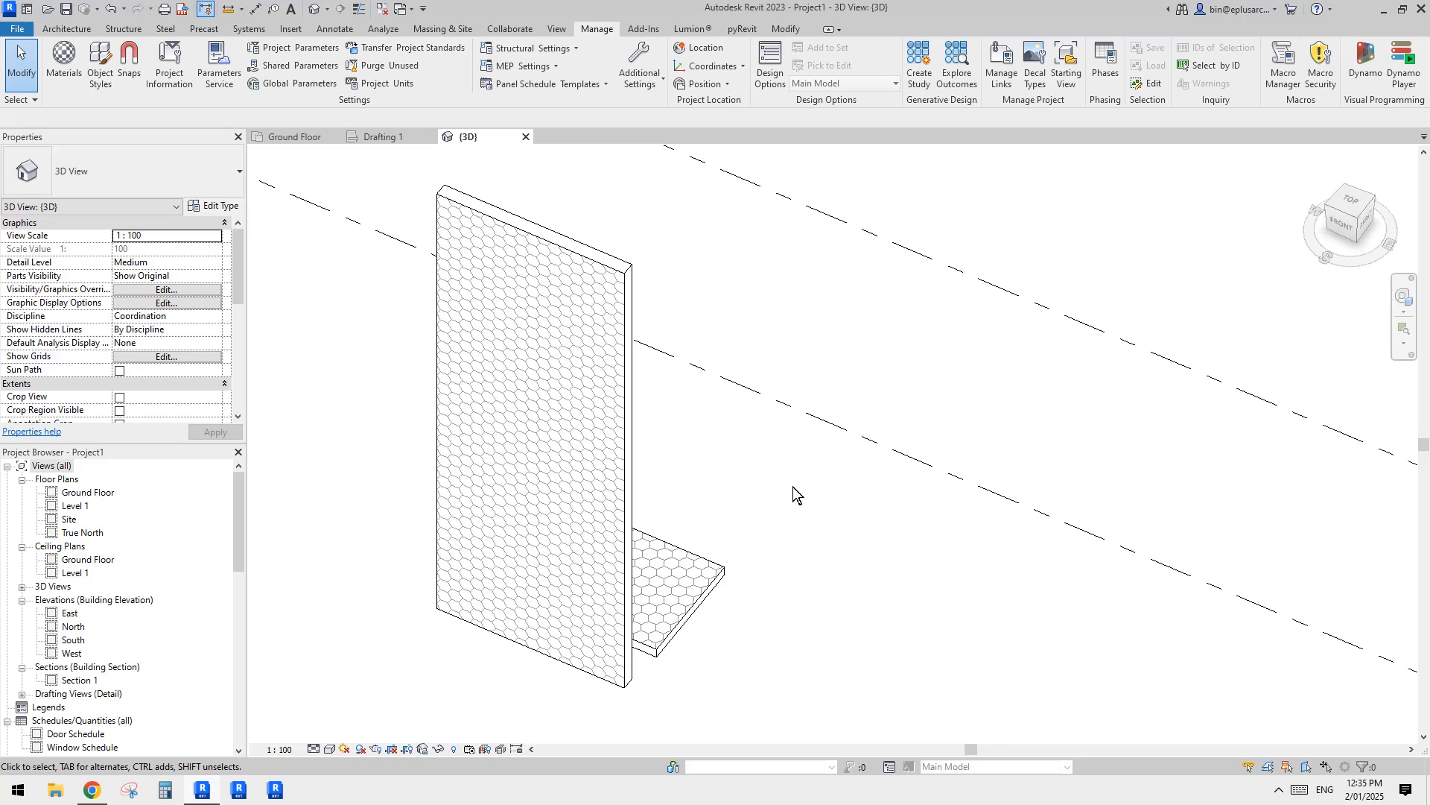
pyautogui.moveTo(764, 505)
pyautogui.mouseDown(button='middle')
pyautogui.moveTo(716, 432)
pyautogui.moveTo(769, 499)
pyautogui.moveTo(765, 526)
pyautogui.mouseUp(button='middle')
pyautogui.scroll(-1, 786, 496)
# Step: Start a new in-place model in the Mass category and accept its name
pyautogui.click(78, 32)
pyautogui.moveTo(646, 422); pyautogui.dragTo(632, 409, button='middle')
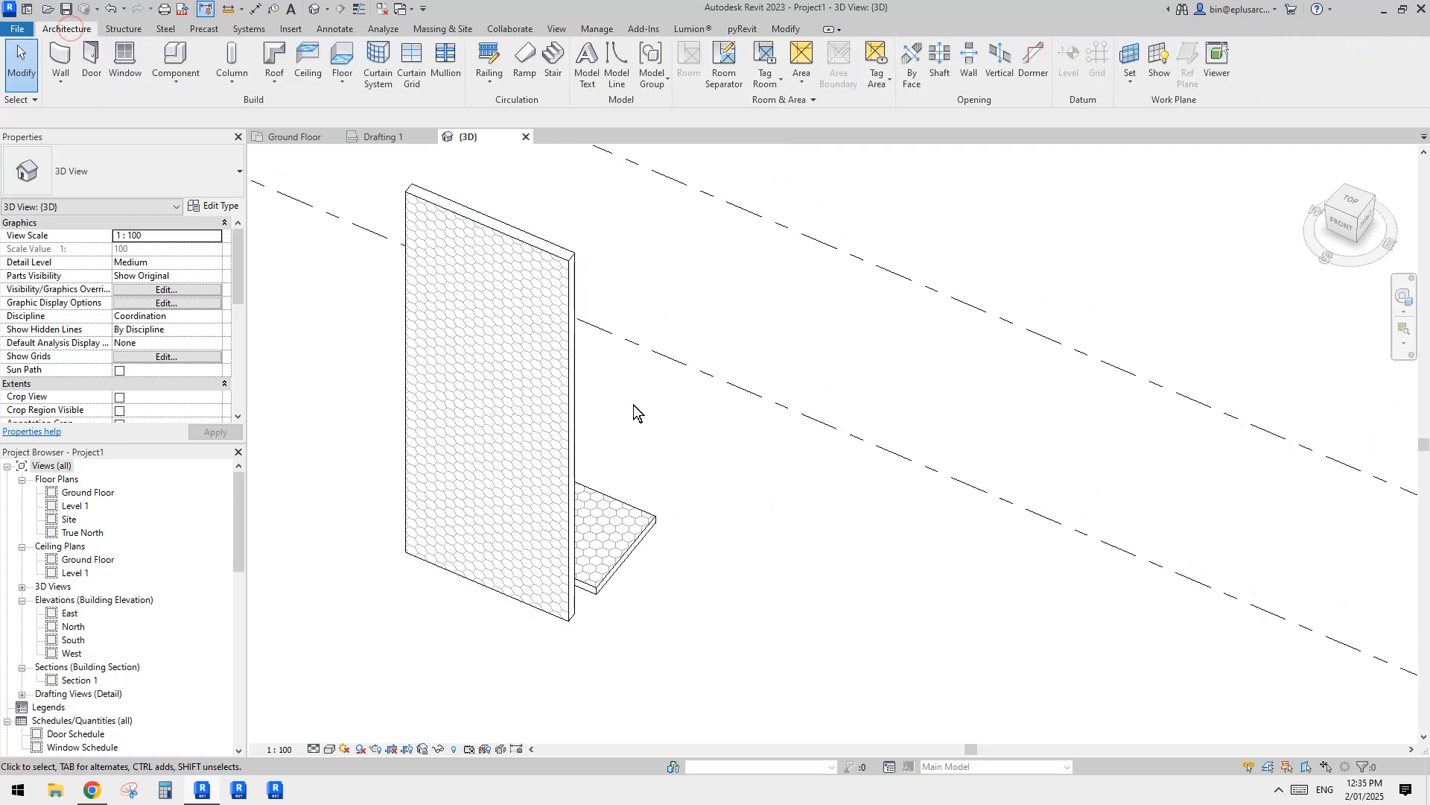
pyautogui.click(178, 87)
pyautogui.click(216, 149)
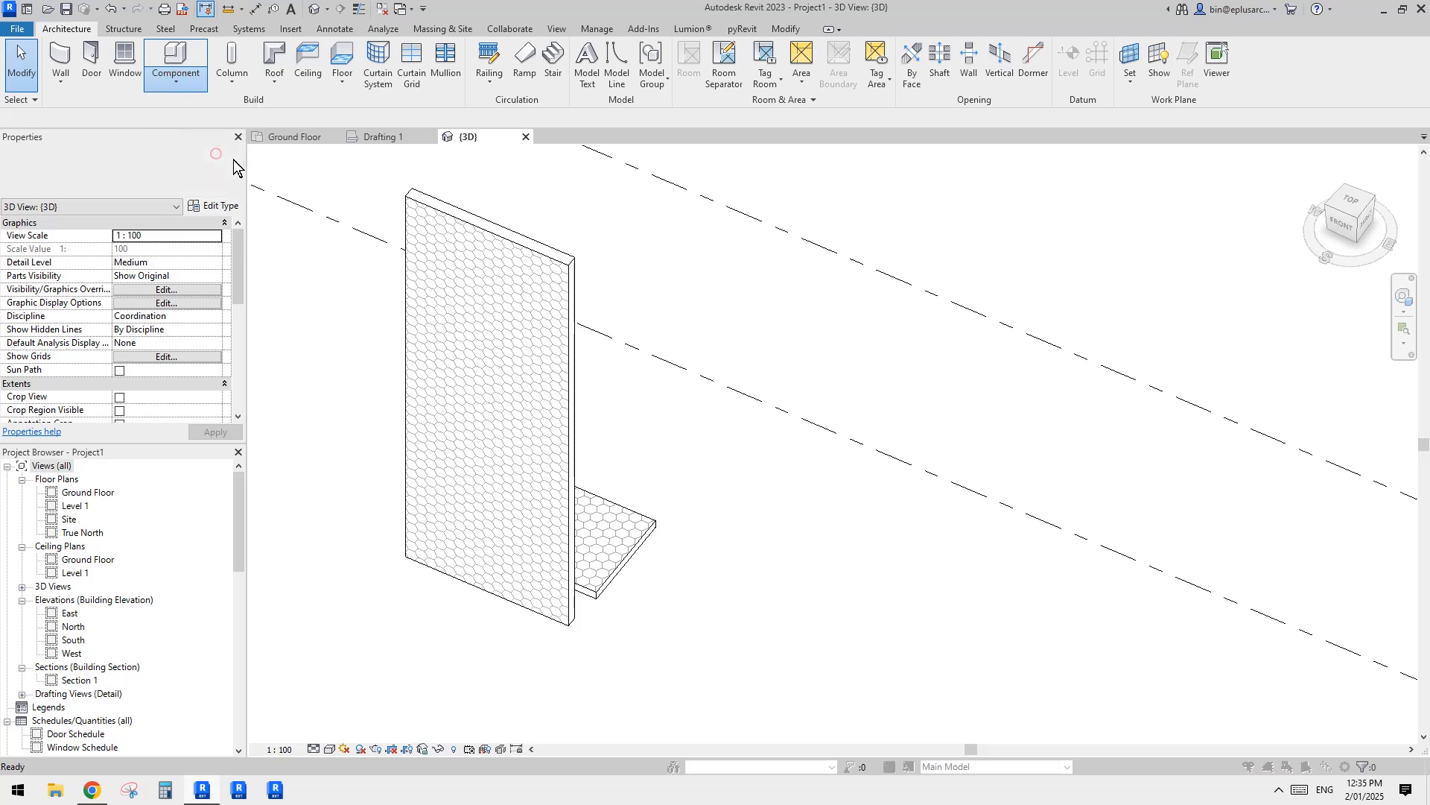
pyautogui.scroll(-5, 280, 365)
pyautogui.click(287, 367)
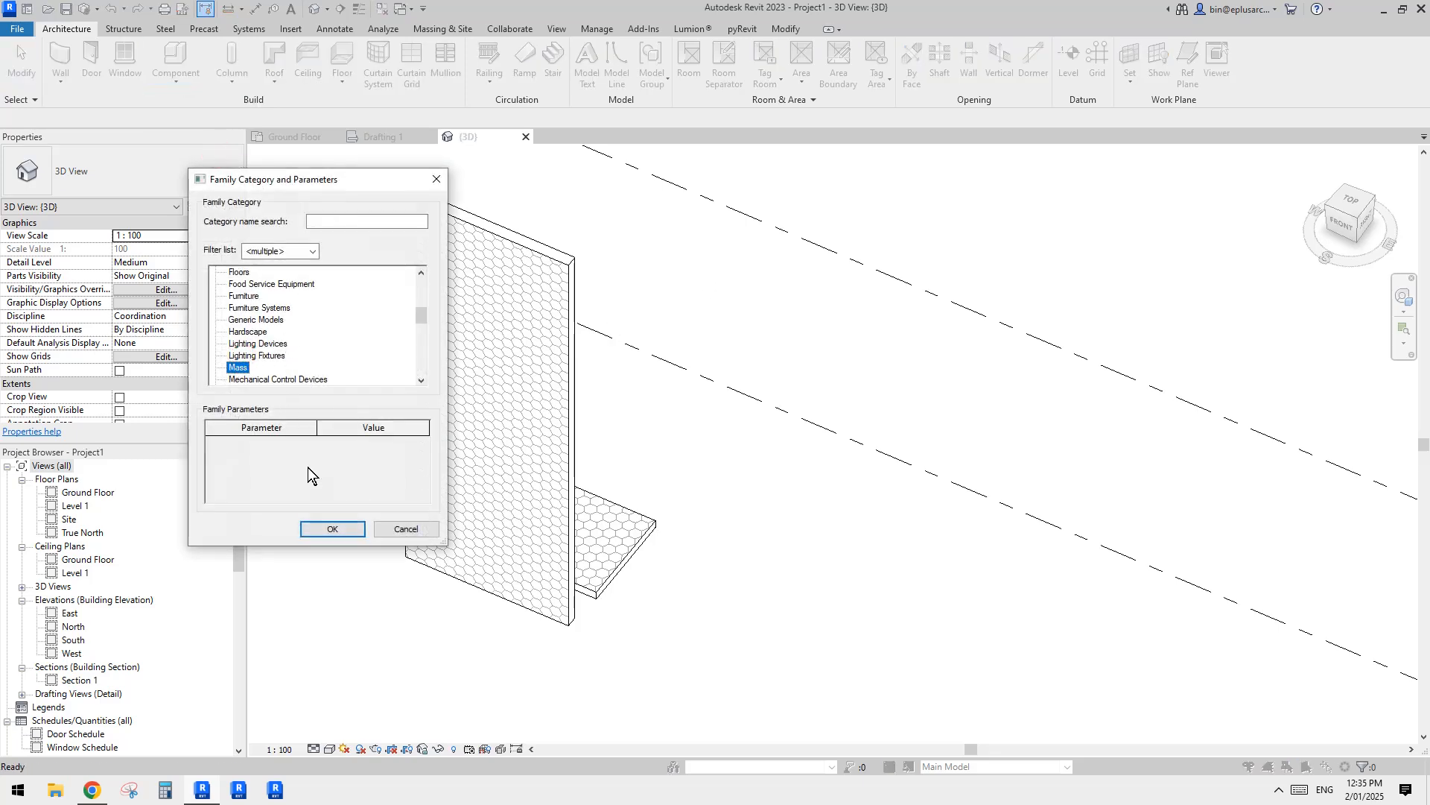
pyautogui.click(350, 529)
pyautogui.click(778, 324)
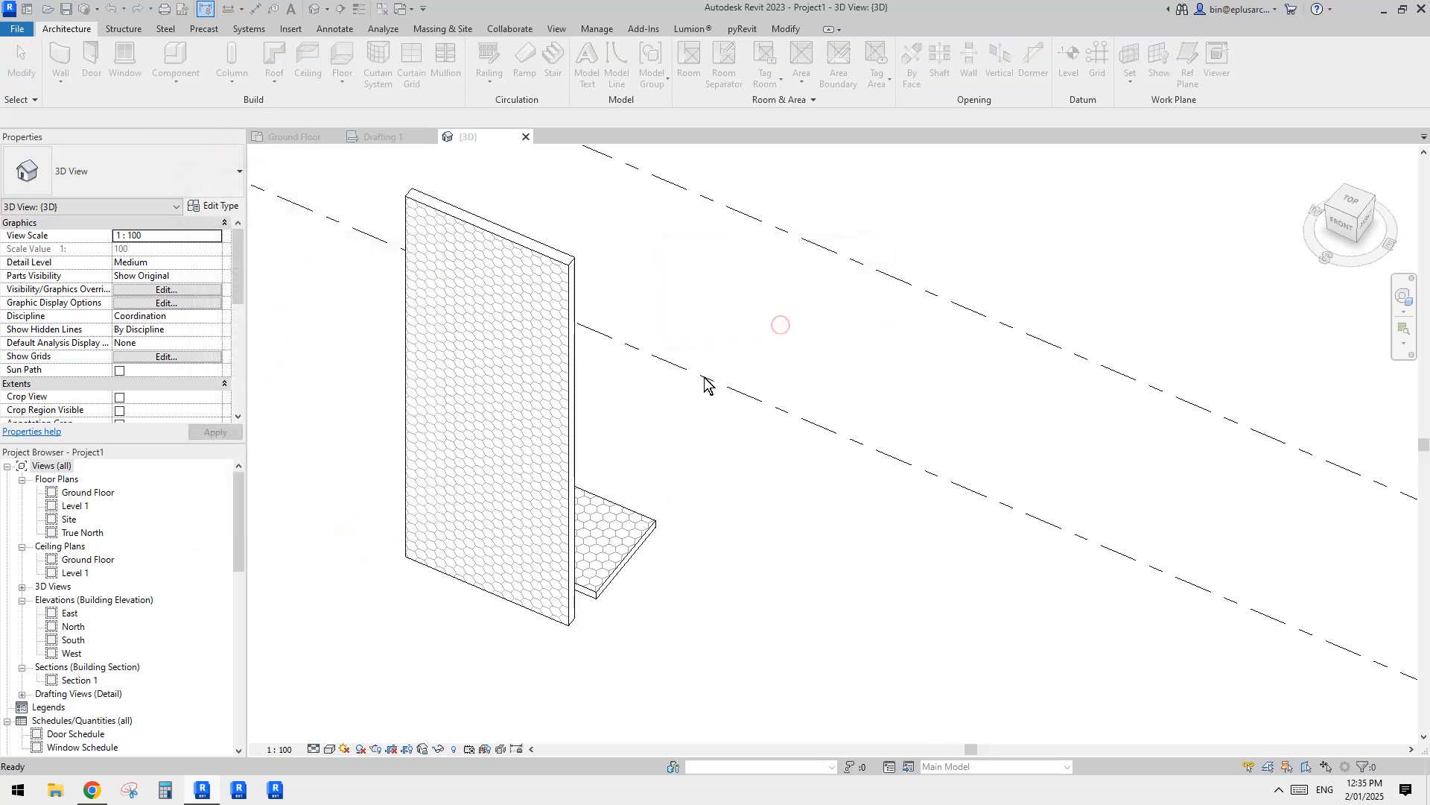
# Step: Start a reference line and set the front face of the NEW wall as its work plane
pyautogui.moveTo(676, 390); pyautogui.dragTo(825, 451, button='middle')
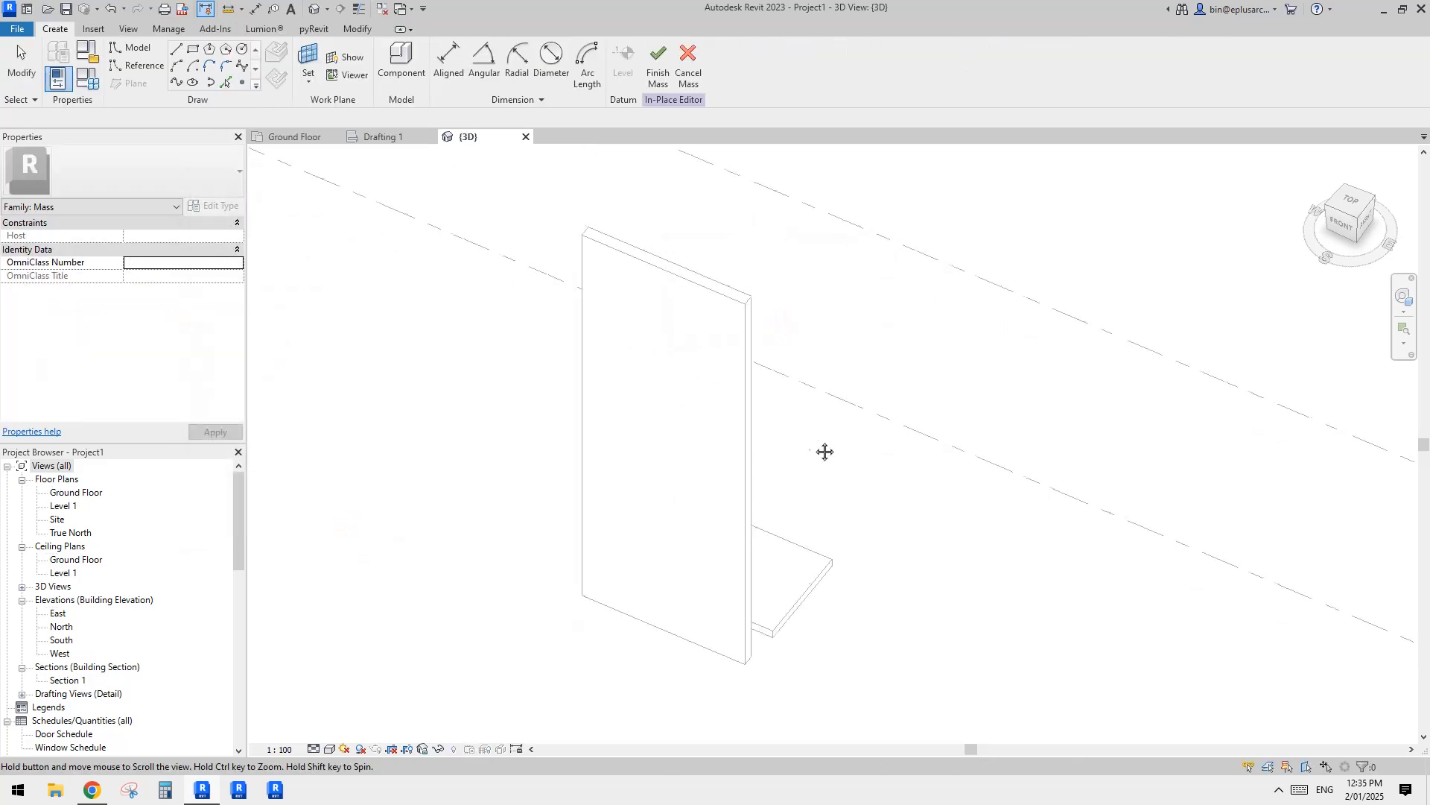
pyautogui.click(129, 69)
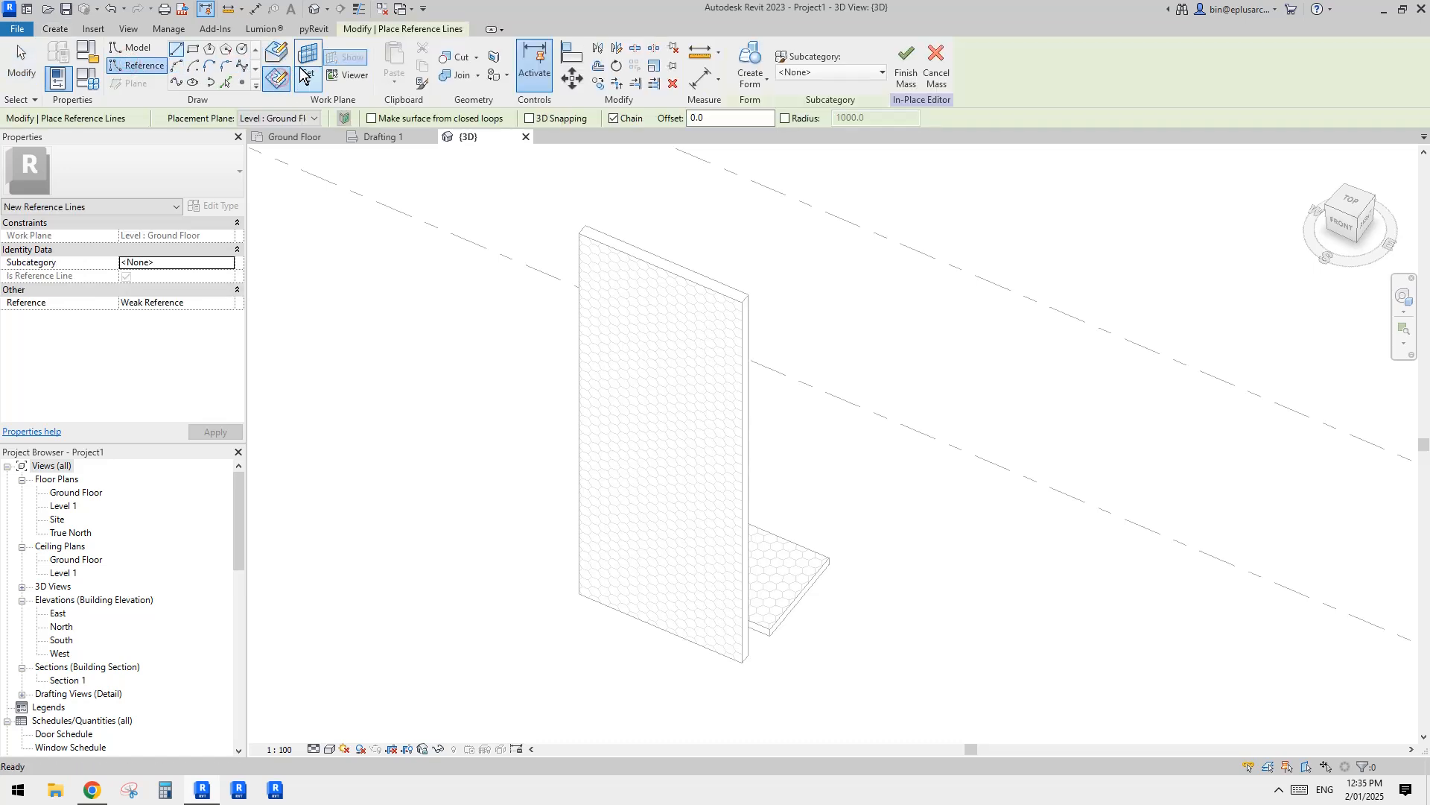
pyautogui.press('Escape')
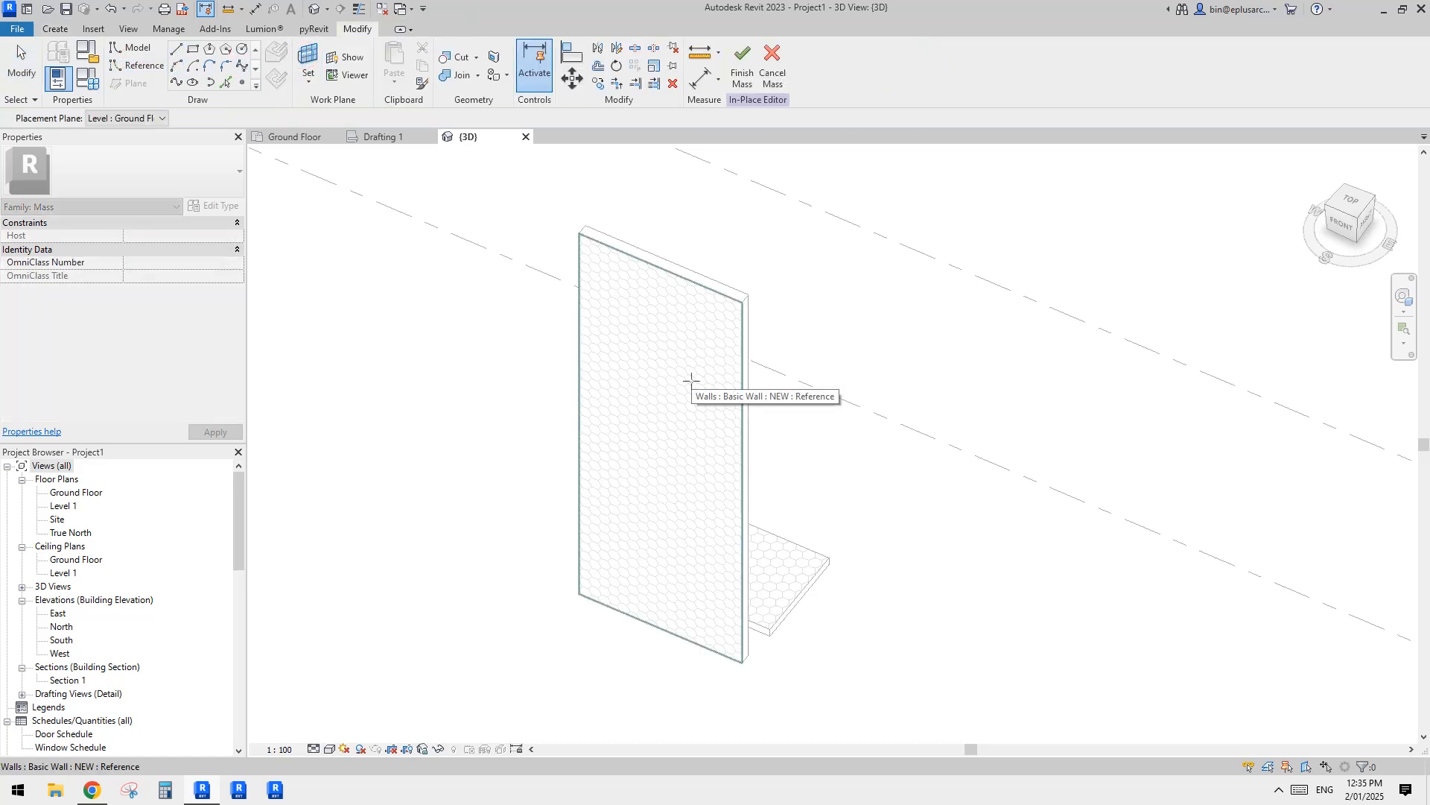
pyautogui.click(691, 381)
pyautogui.moveTo(690, 430); pyautogui.dragTo(683, 428, button='middle')
pyautogui.moveTo(883, 446); pyautogui.dragTo(827, 419, button='middle')
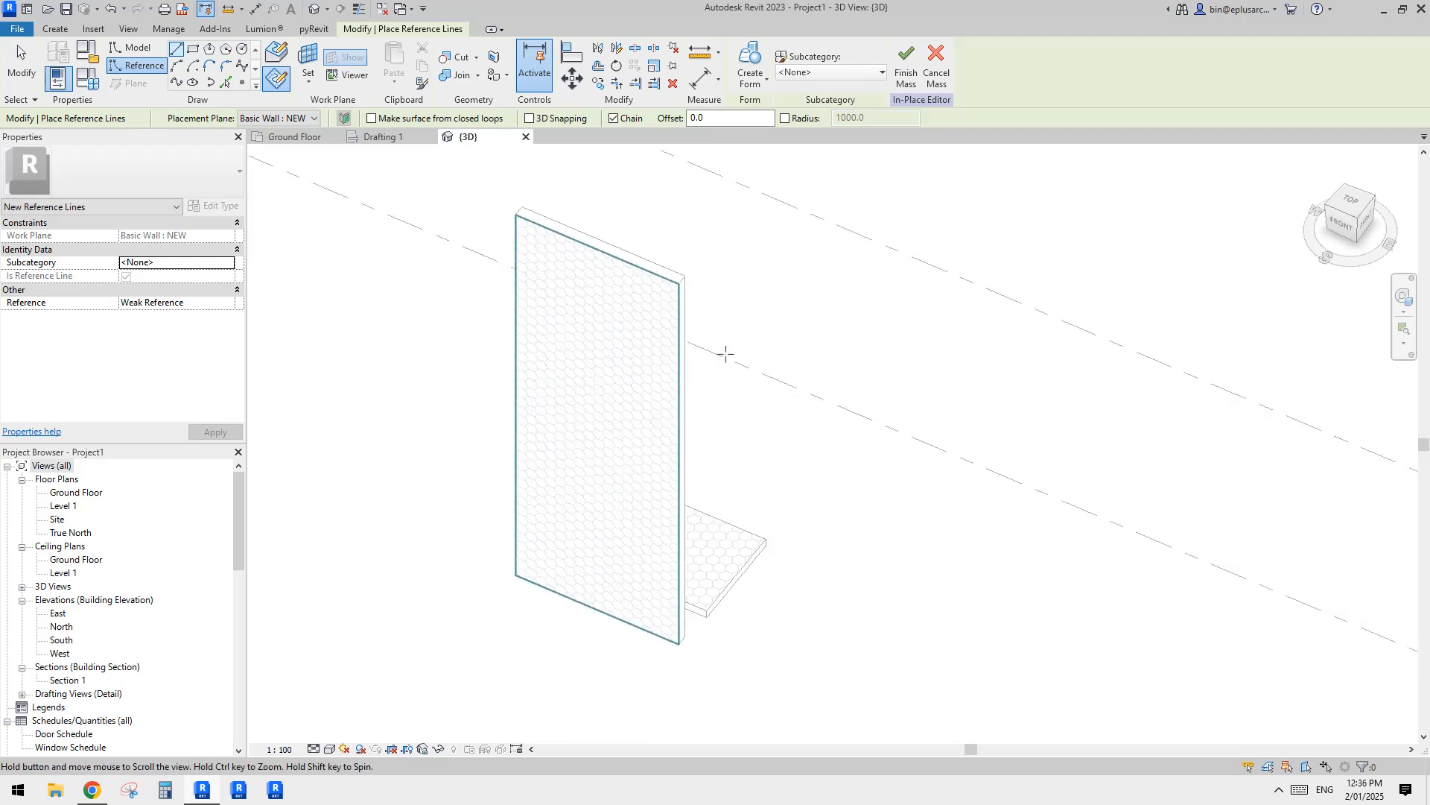
# Step: Draw two separate parallel reference lines beside the wall, one above the other, the lower one about 2200 mm long
pyautogui.click(816, 345)
pyautogui.click(941, 401)
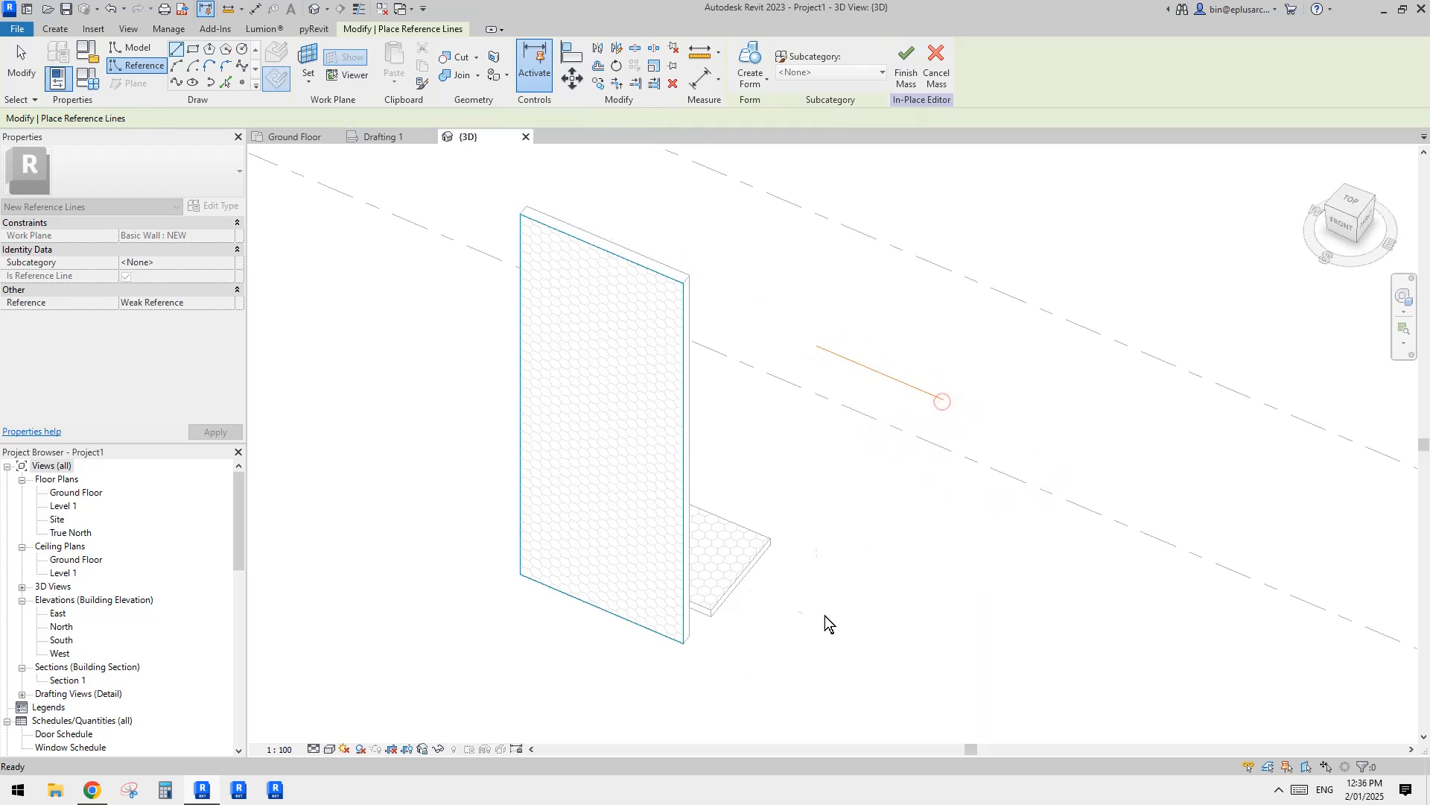
pyautogui.press('Escape')
pyautogui.click(797, 610)
pyautogui.click(919, 659)
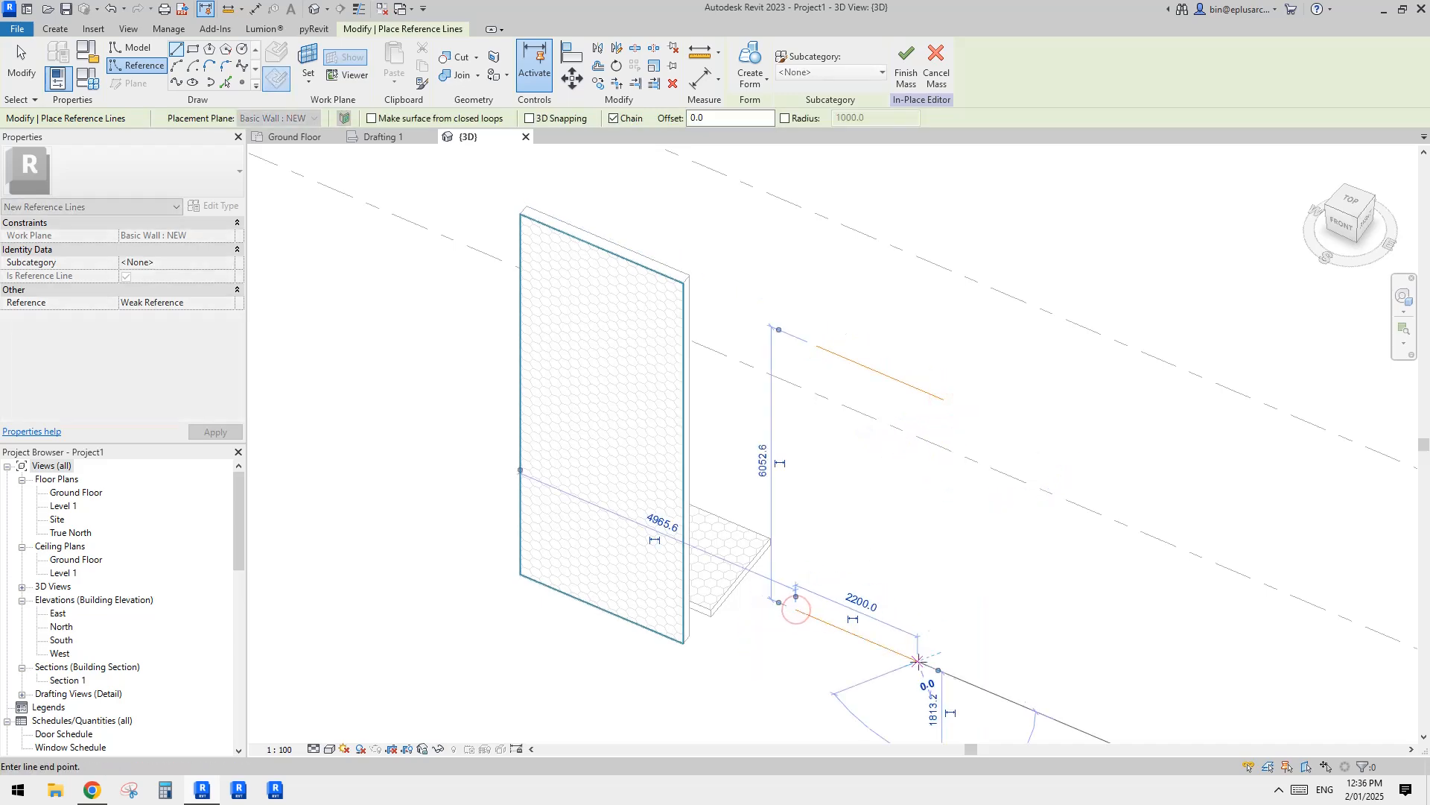
pyautogui.press('Escape')
pyautogui.press('Escape')
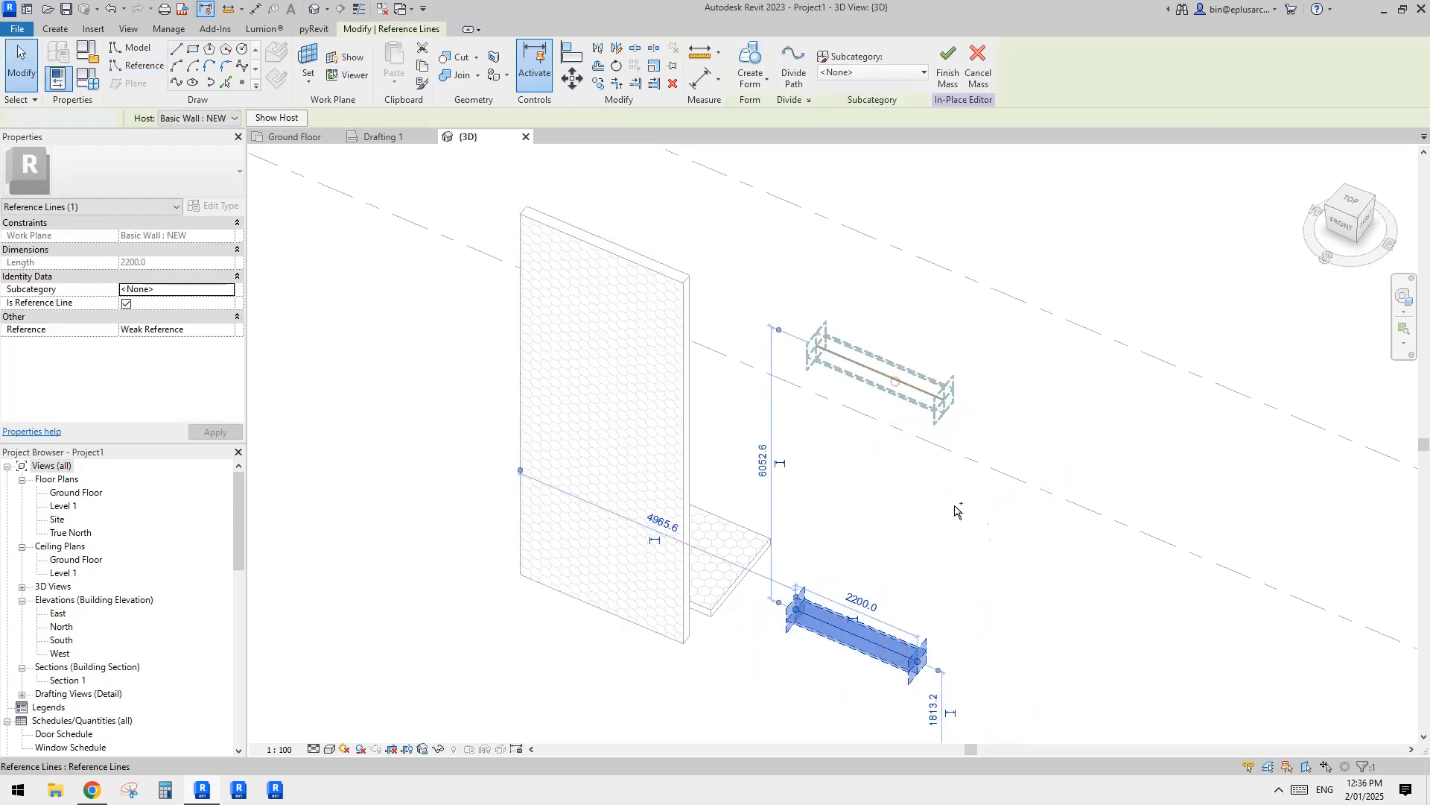
# Step: Create a form from the two reference lines, choosing the flat surface spanning between them
pyautogui.keyDown('ctrl'); pyautogui.click(895, 381); pyautogui.keyUp('ctrl')
pyautogui.keyDown('shift'); pyautogui.moveTo(968, 552); pyautogui.dragTo(859, 490, button='middle'); pyautogui.keyUp('shift')
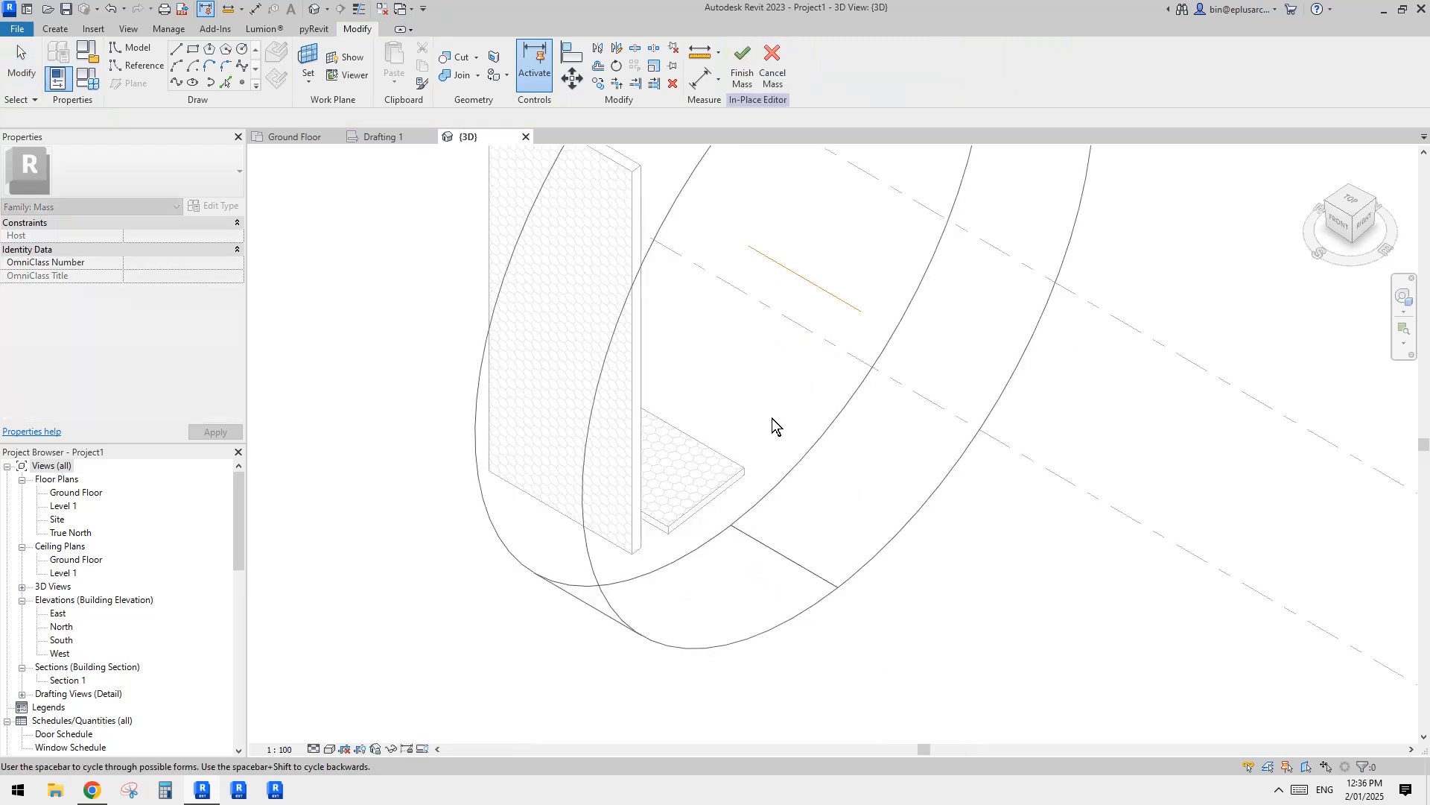
pyautogui.press('space')
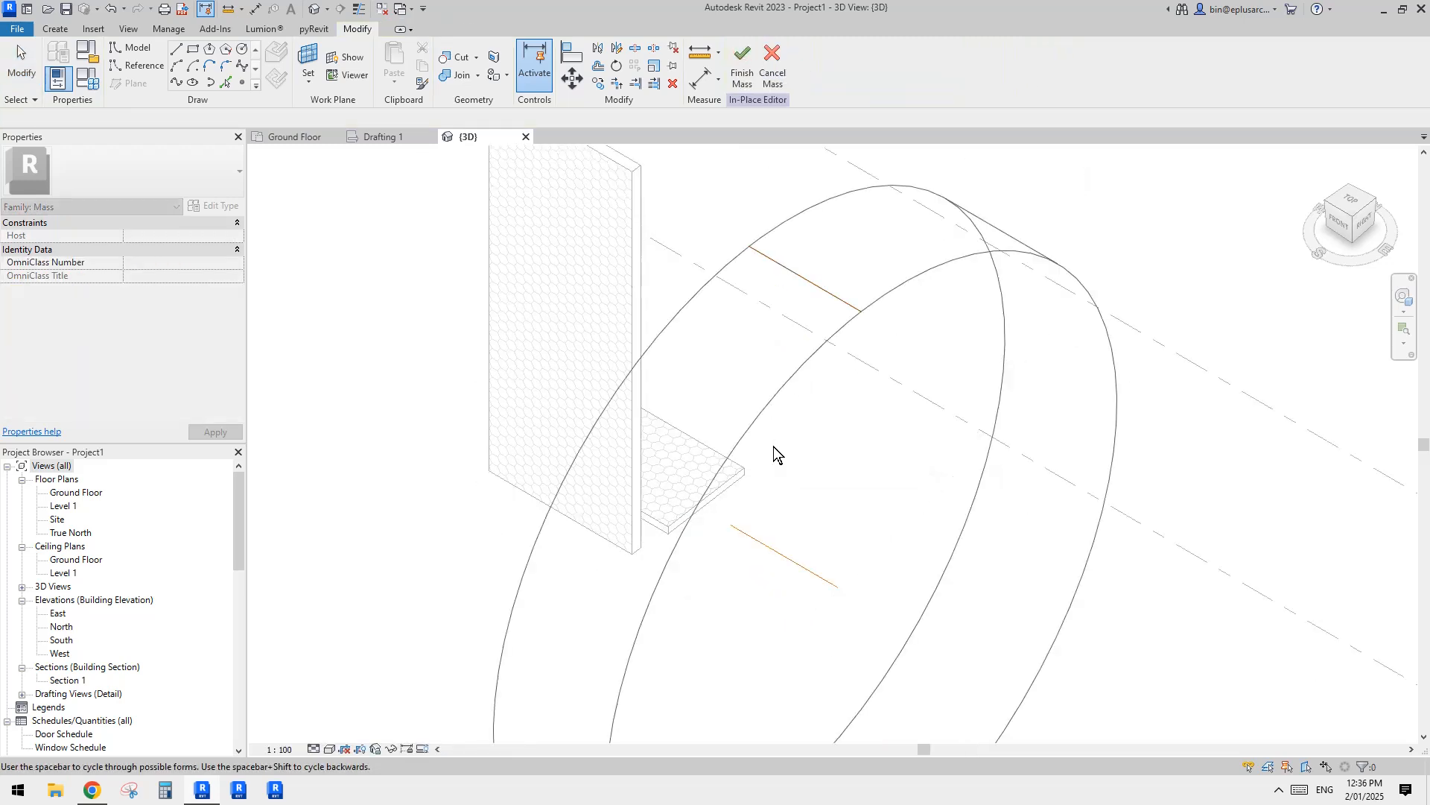
pyautogui.press('space')
pyautogui.keyDown('shift'); pyautogui.moveTo(773, 449); pyautogui.dragTo(857, 417, button='middle'); pyautogui.keyUp('shift')
pyautogui.click(894, 479)
# Step: Divide the new flat surface and apply the Hexagon pattern to it
pyautogui.scroll(1, 785, 391)
pyautogui.scroll(4, 789, 380)
pyautogui.click(774, 385)
pyautogui.scroll(-2, 774, 386)
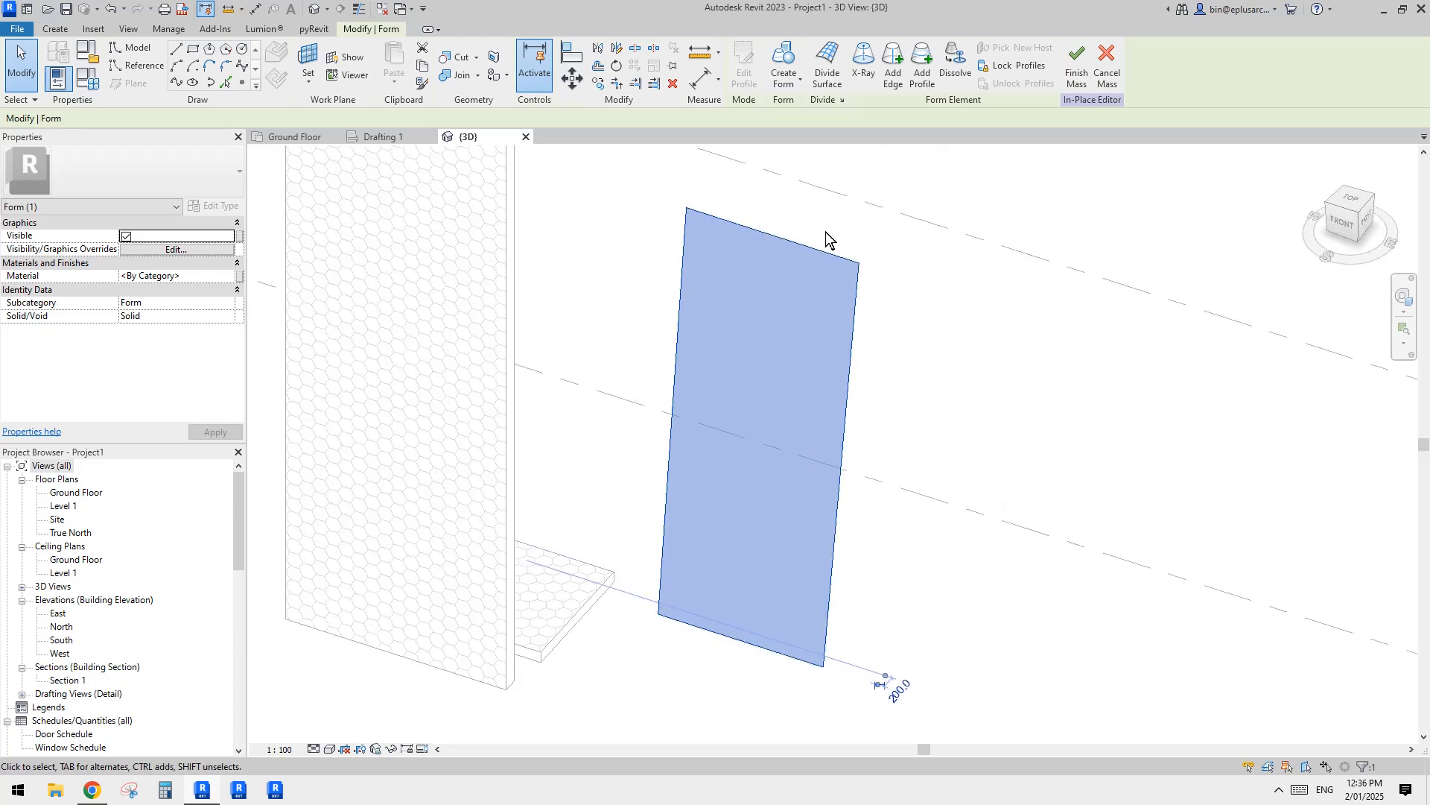
pyautogui.click(827, 75)
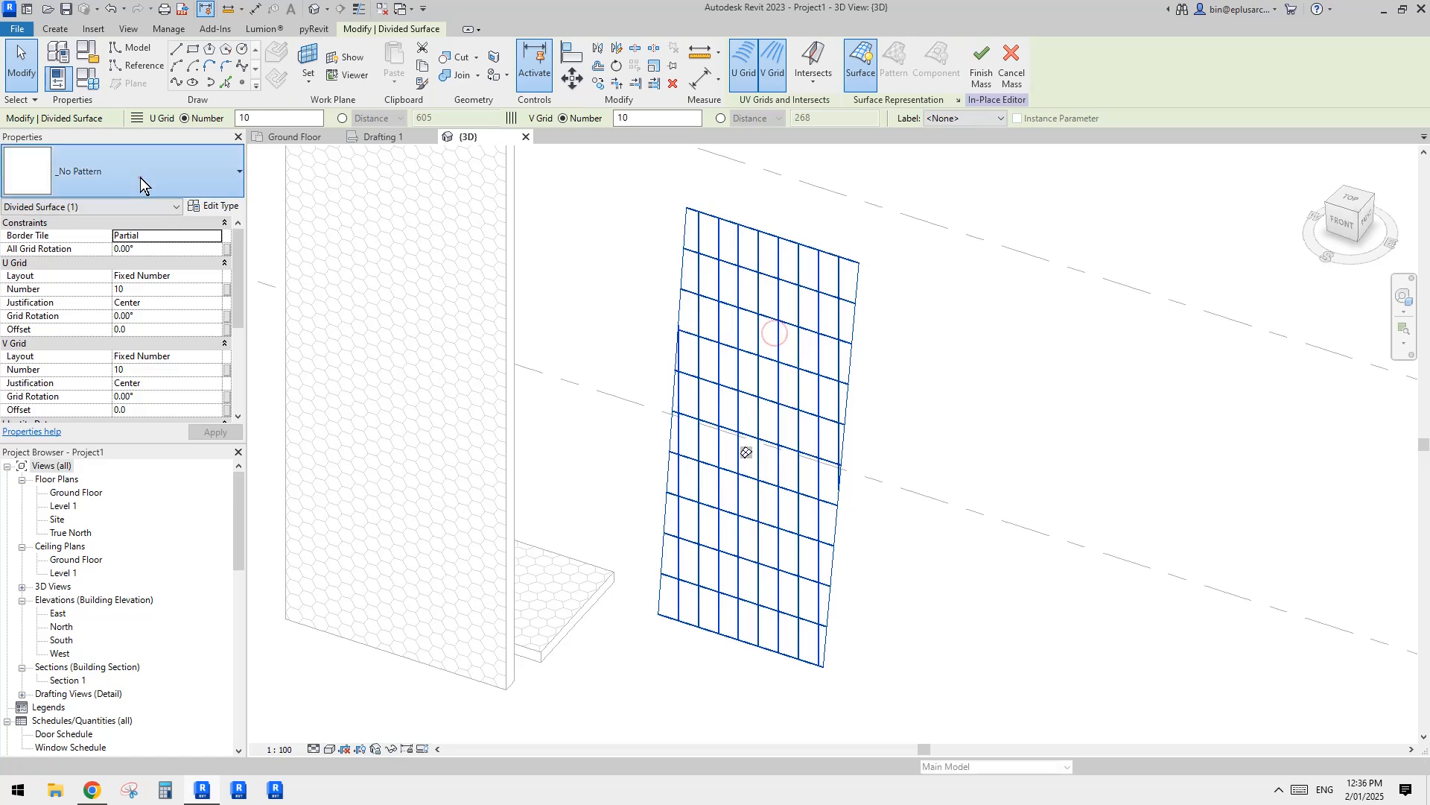
pyautogui.click(140, 178)
pyautogui.click(62, 347)
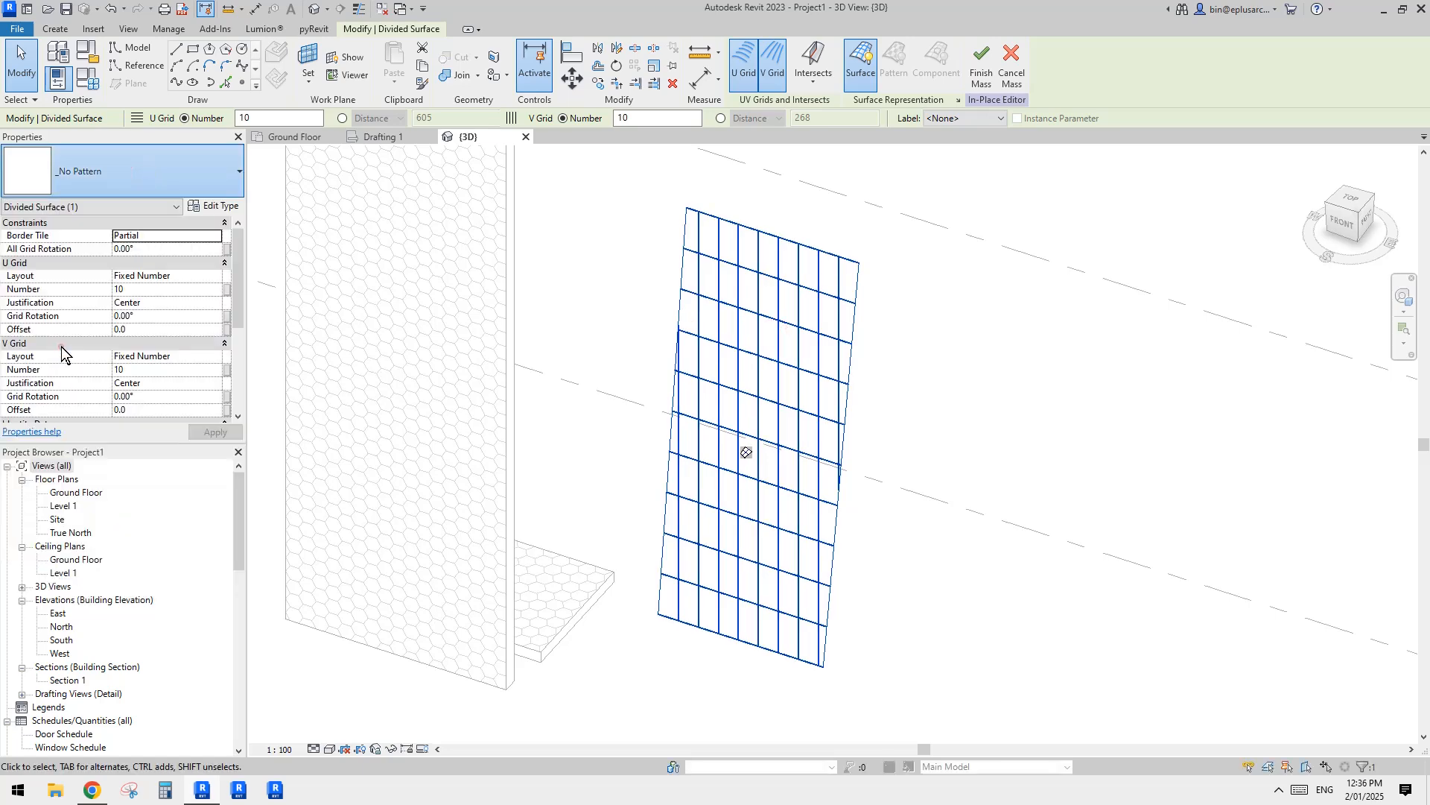
# Step: Set the U Grid number of the hexagon-patterned divided surface to 15 and inspect the resulting hexagons up close
pyautogui.scroll(2, 869, 400)
pyautogui.keyDown('shift'); pyautogui.moveTo(818, 437); pyautogui.dragTo(852, 396, button='middle'); pyautogui.keyUp('shift')
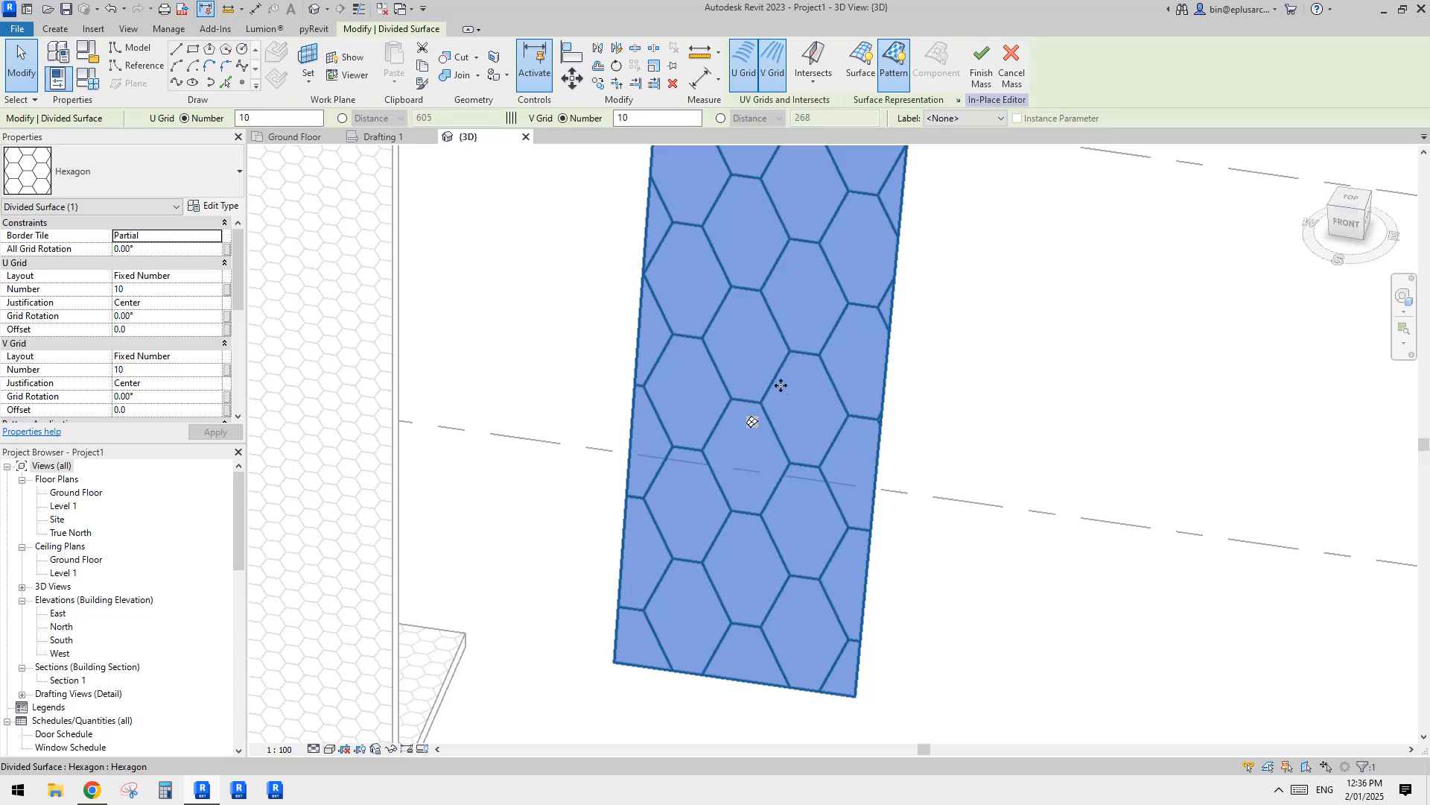
pyautogui.scroll(3, 781, 385)
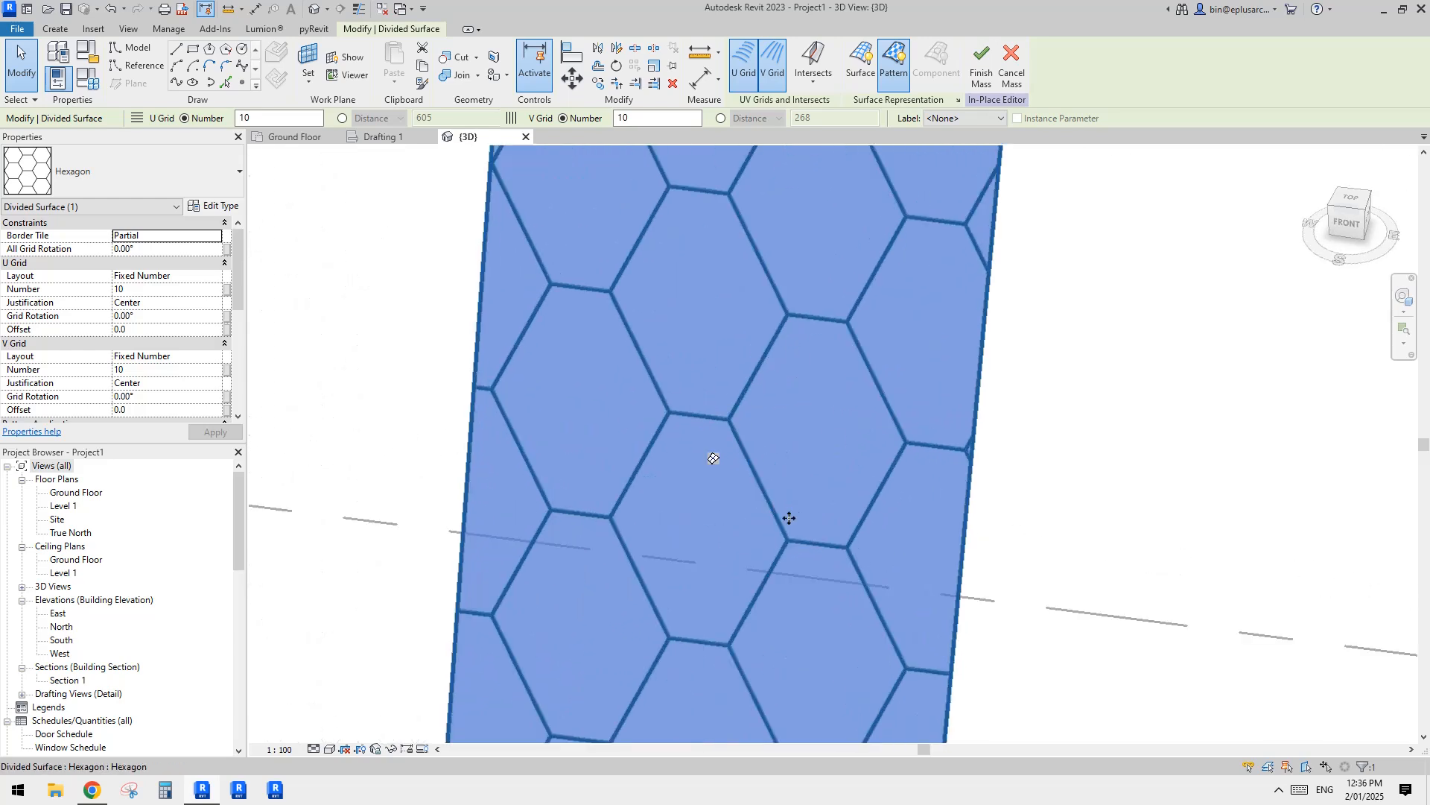
pyautogui.moveTo(789, 517); pyautogui.dragTo(888, 313, button='middle')
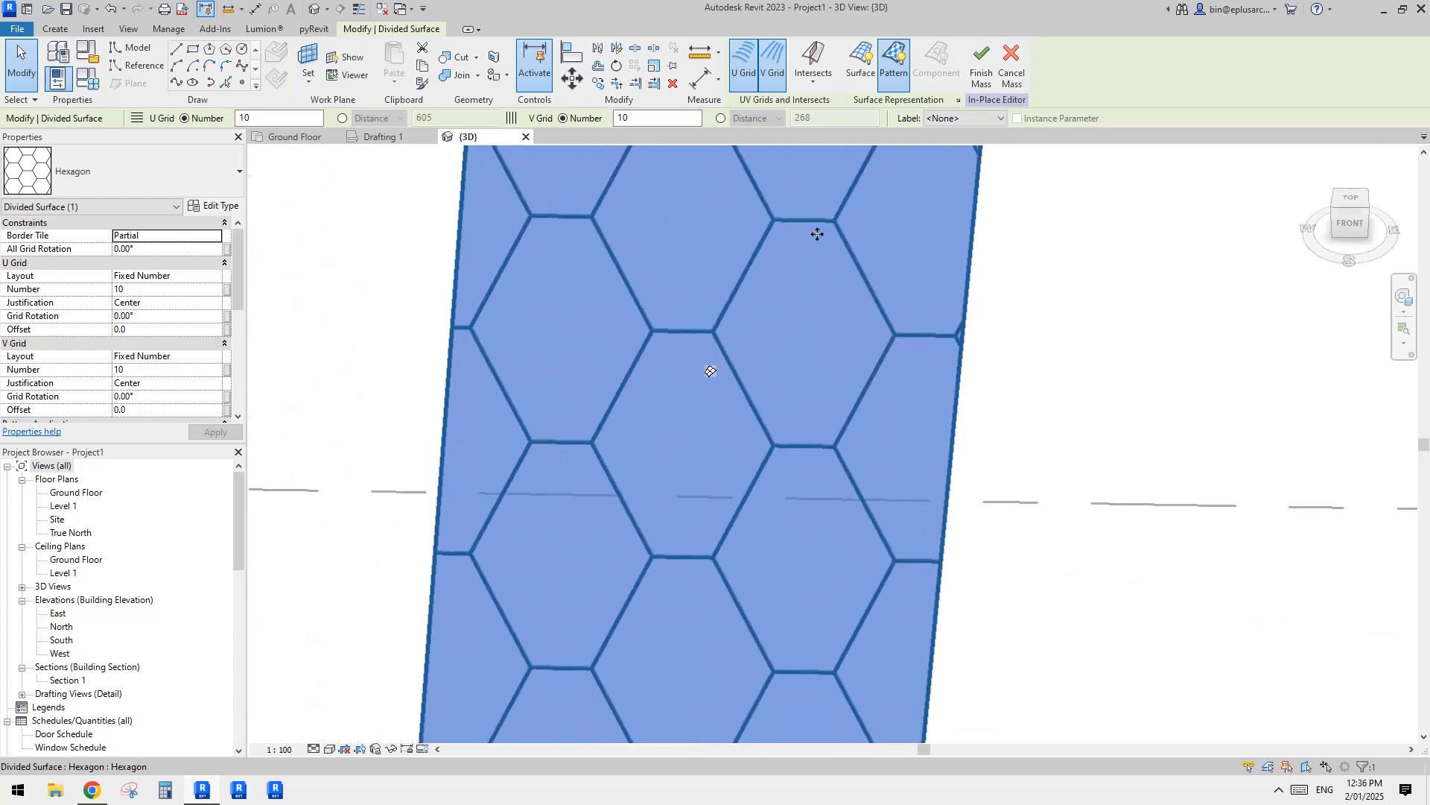
pyautogui.scroll(-2, 795, 267)
pyautogui.keyDown('shift'); pyautogui.moveTo(795, 267); pyautogui.dragTo(752, 352, button='middle'); pyautogui.keyUp('shift')
pyautogui.scroll(-5, 759, 354)
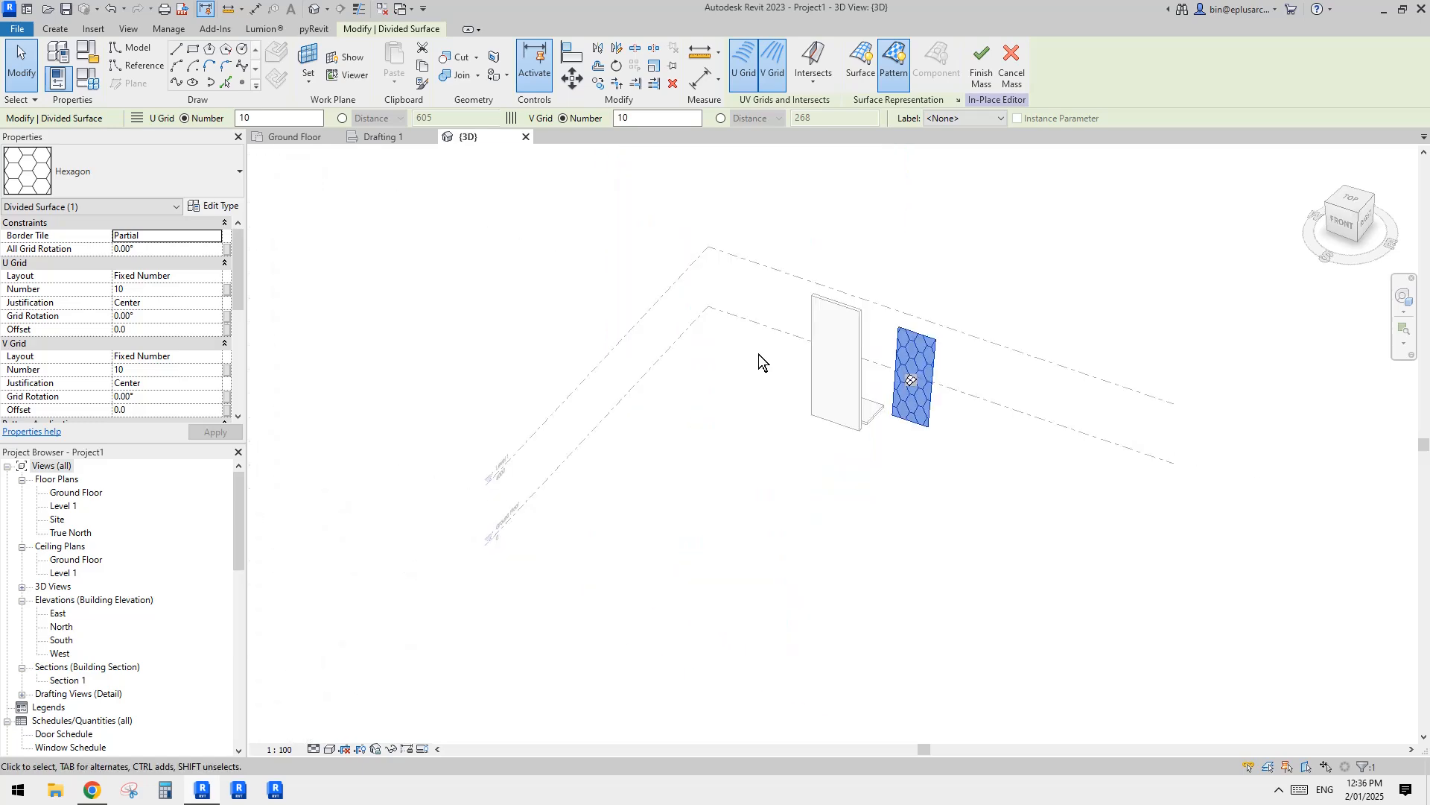
pyautogui.click(164, 292)
pyautogui.write('15')
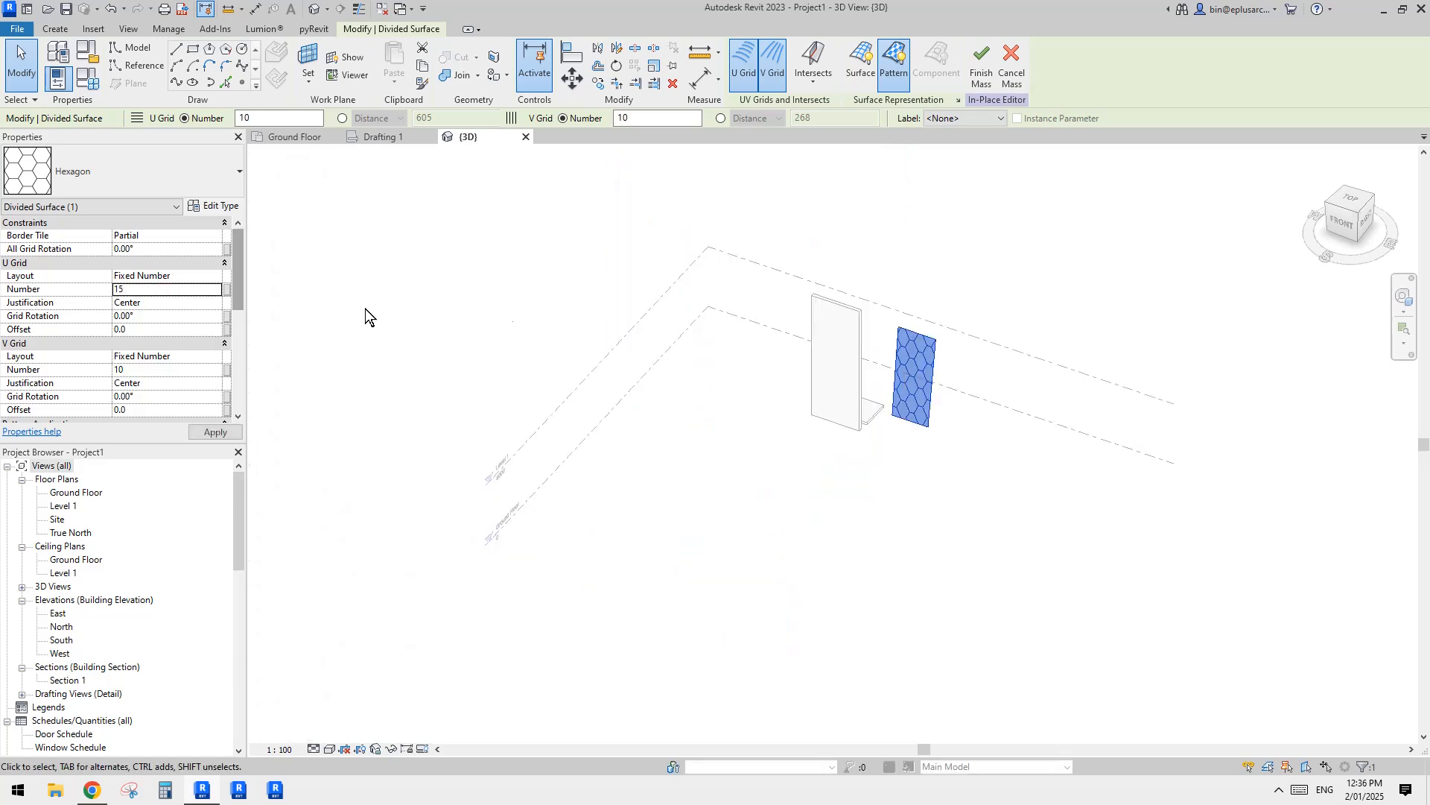
pyautogui.scroll(4, 792, 319)
pyautogui.click(146, 290)
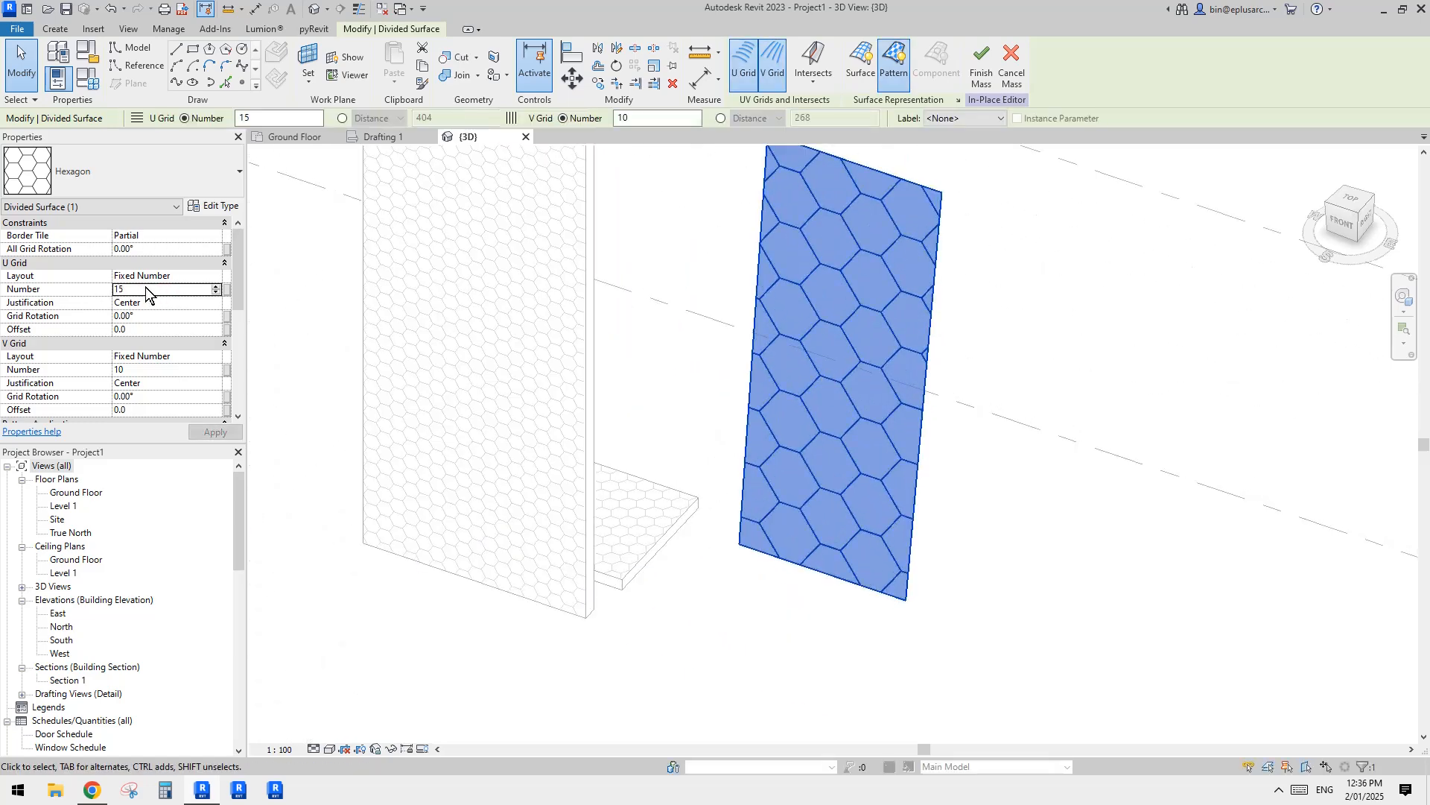
pyautogui.press('Escape')
pyautogui.scroll(4, 901, 373)
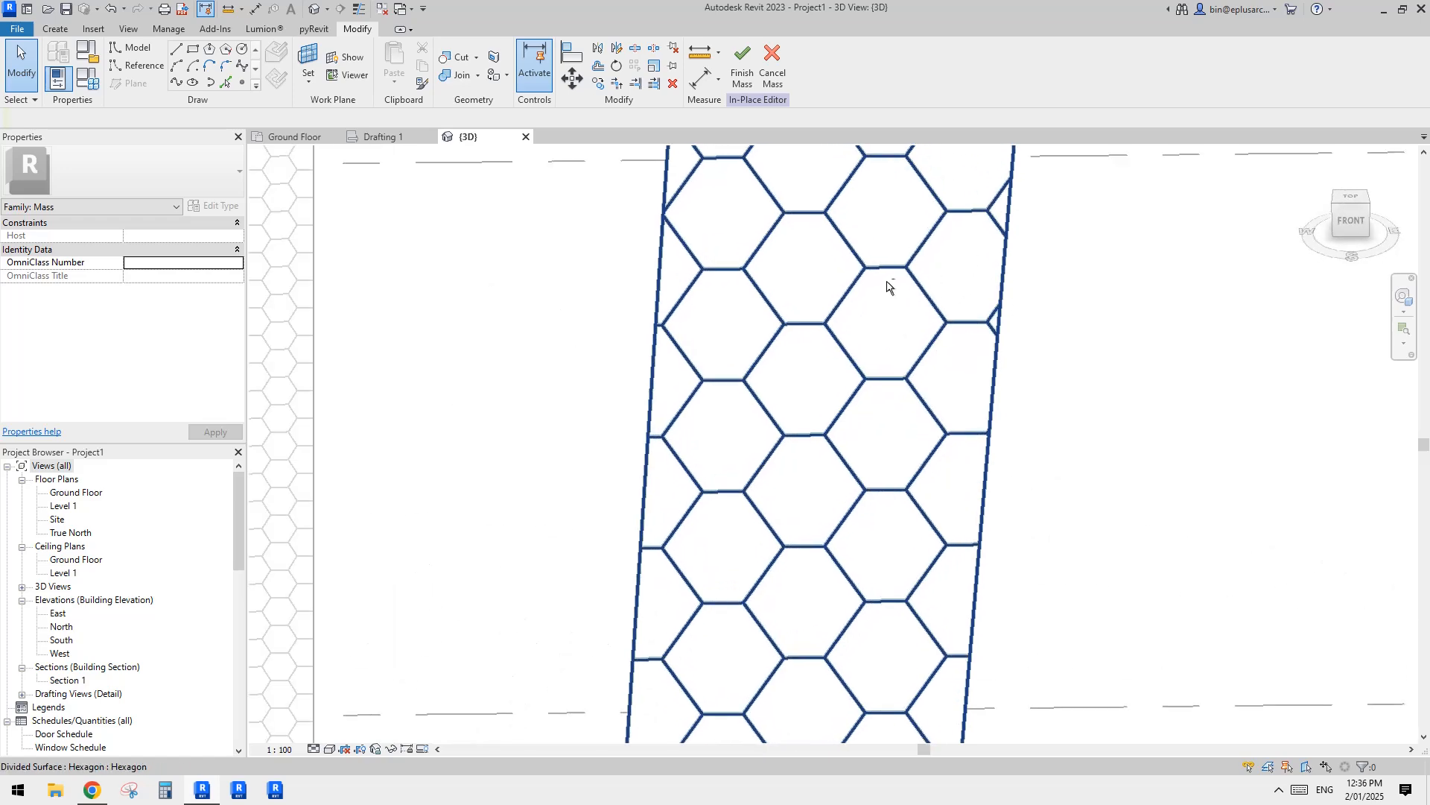
pyautogui.keyDown('shift'); pyautogui.moveTo(856, 309); pyautogui.dragTo(859, 278, button='middle'); pyautogui.keyUp('shift')
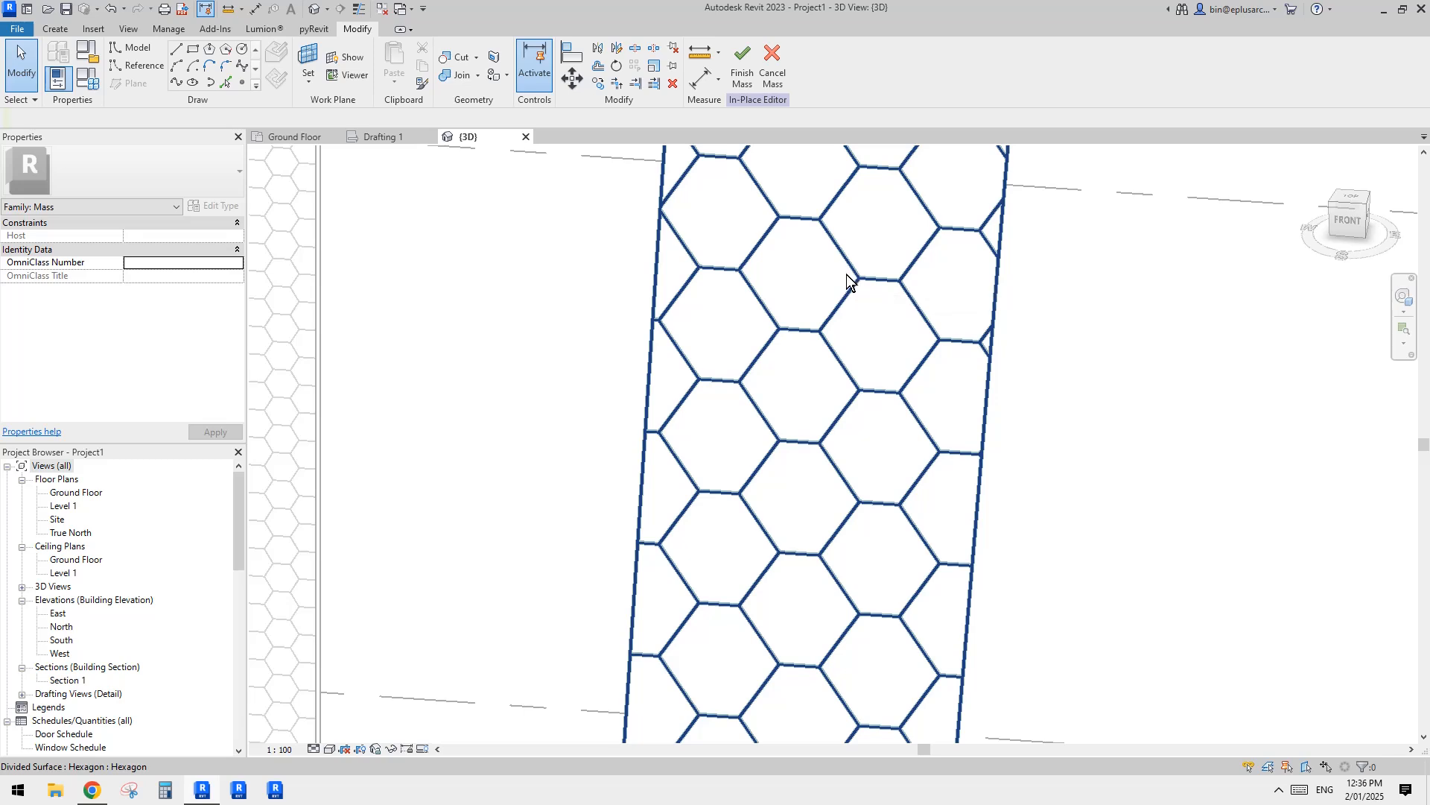
# Step: Set the U Grid number of the hexagon-patterned divided surface to 16 and inspect the hexagons from an angle
pyautogui.click(876, 283)
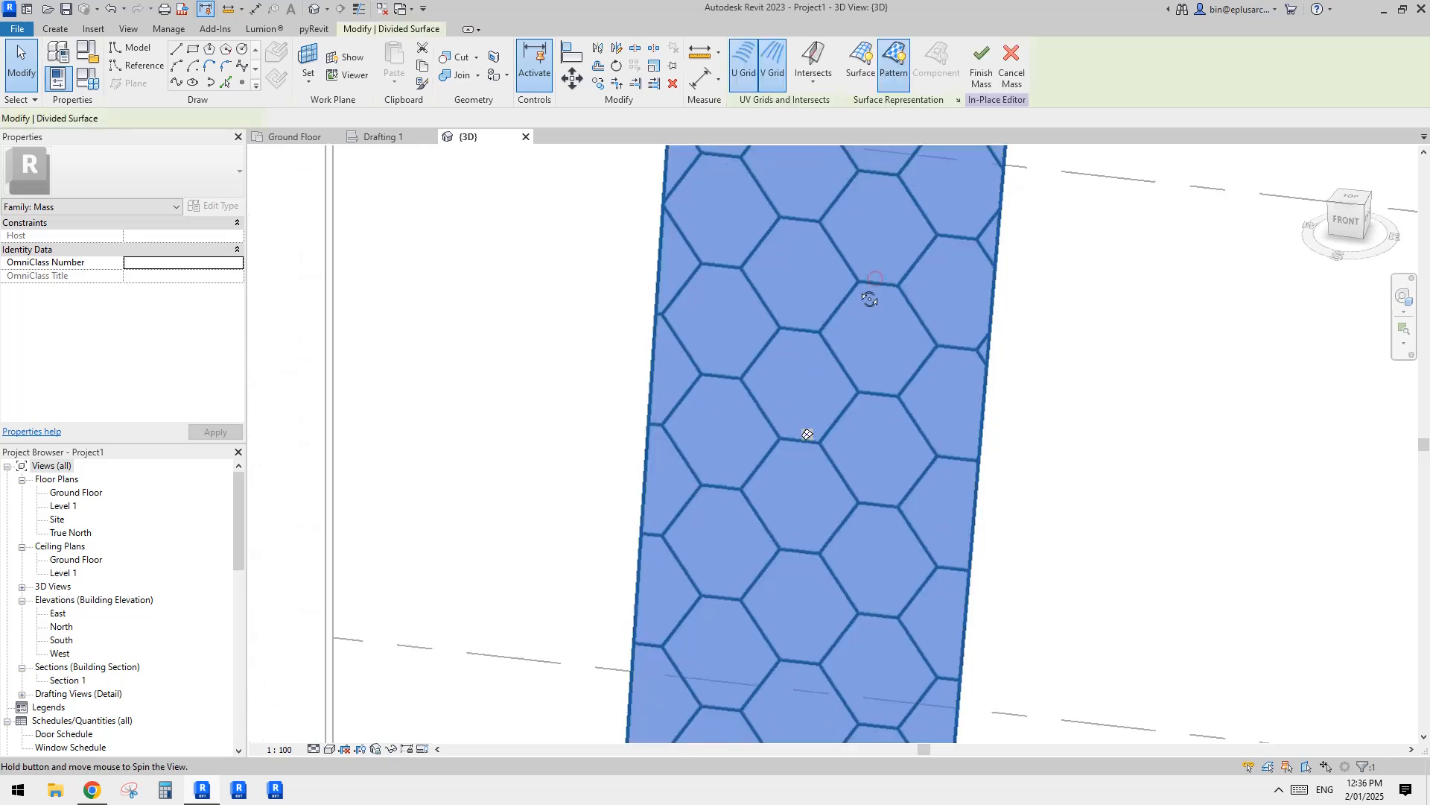
pyautogui.click(144, 290)
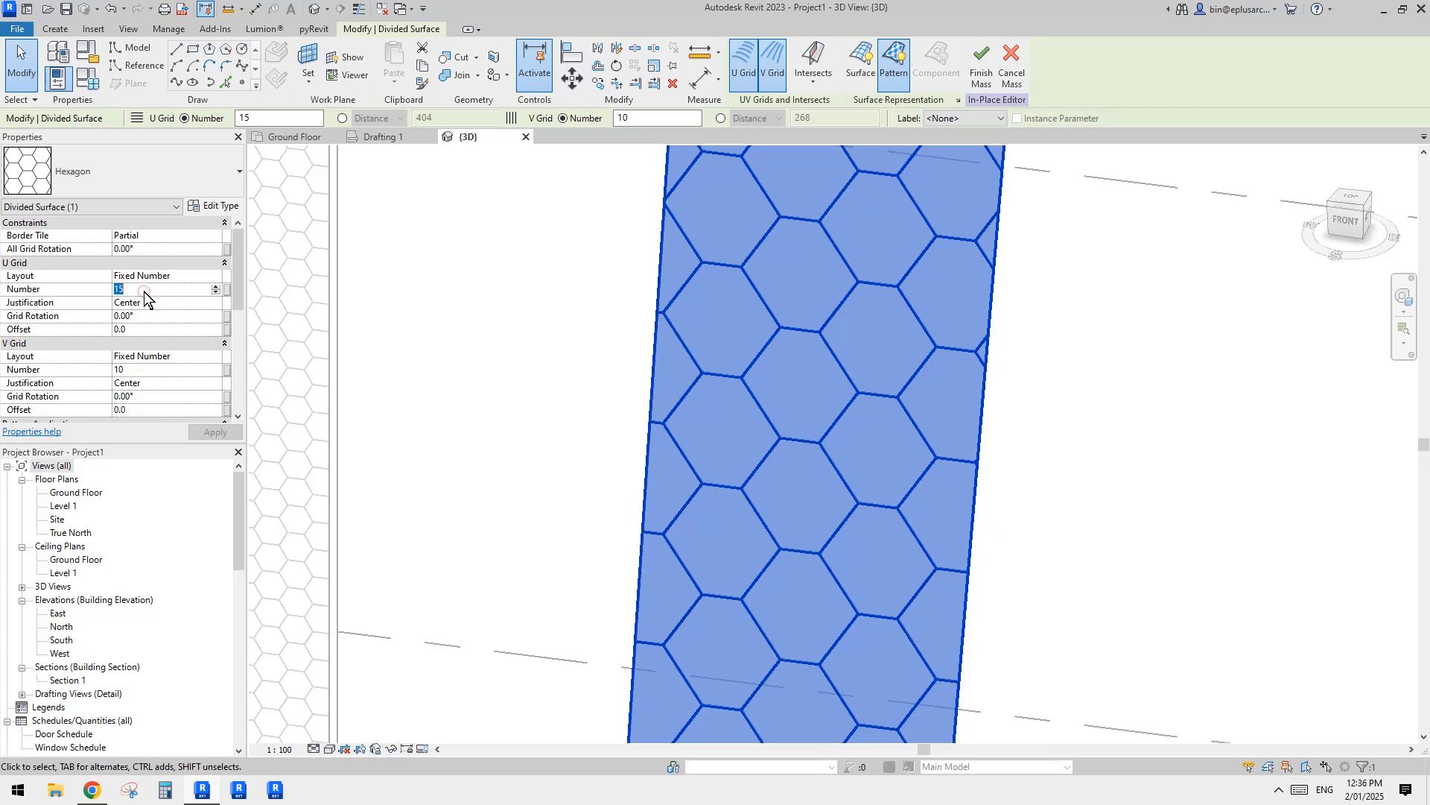
pyautogui.write('16')
pyautogui.press('Return')
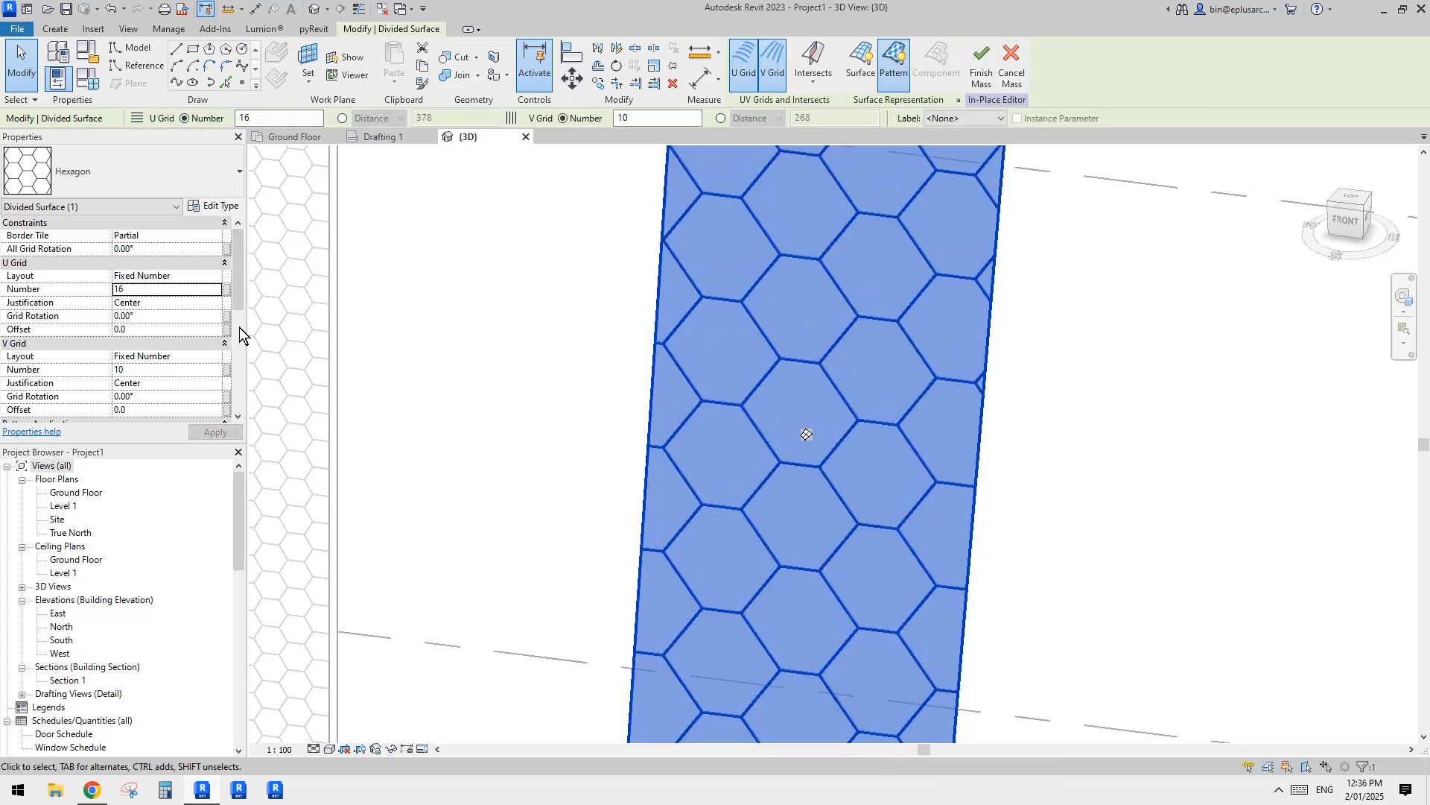
pyautogui.keyDown('shift'); pyautogui.moveTo(805, 431); pyautogui.dragTo(776, 452, button='middle'); pyautogui.keyUp('shift')
pyautogui.keyDown('shift'); pyautogui.moveTo(859, 287); pyautogui.dragTo(802, 406, button='middle'); pyautogui.keyUp('shift')
pyautogui.press('Escape')
pyautogui.moveTo(739, 358); pyautogui.dragTo(667, 368, button='middle')
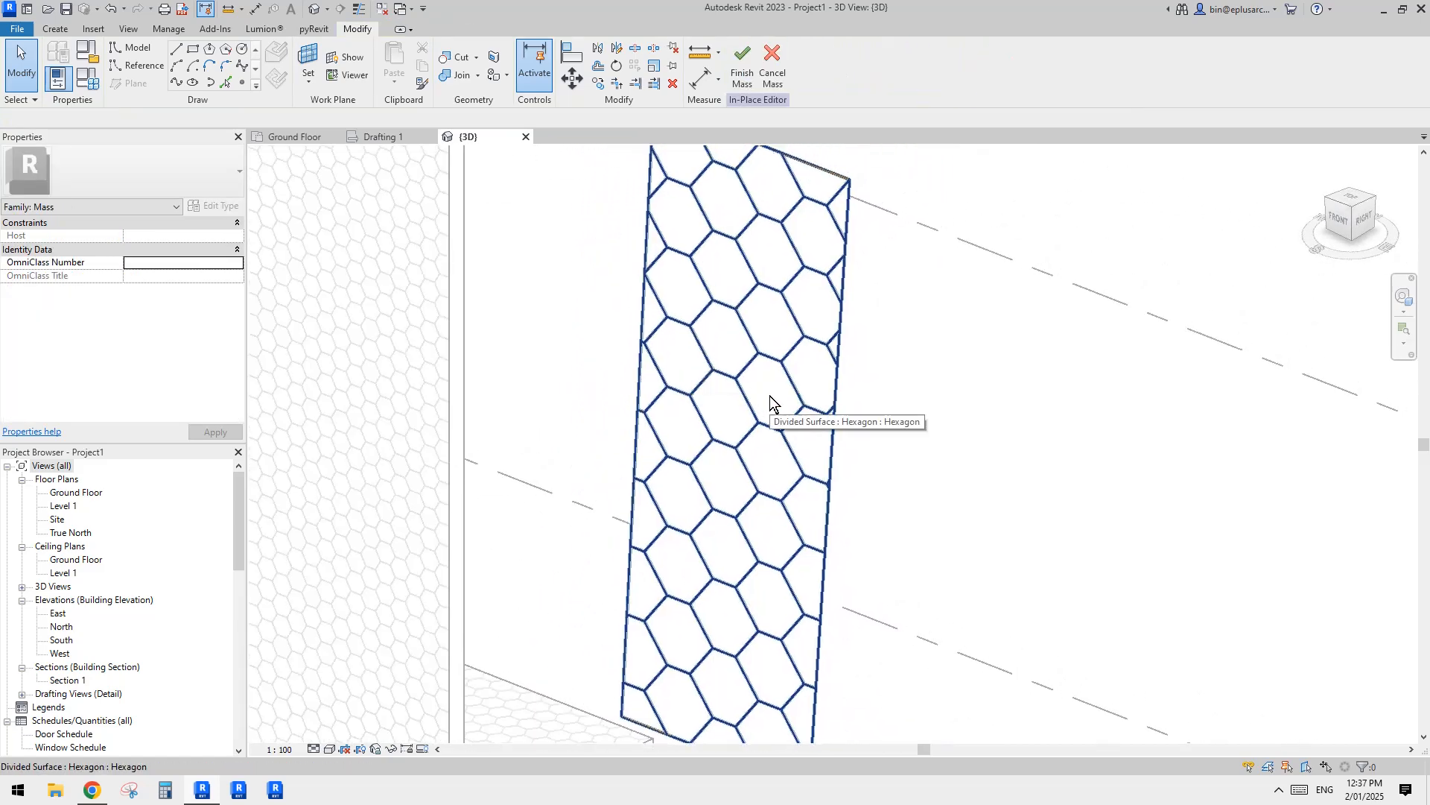
pyautogui.moveTo(772, 397); pyautogui.dragTo(761, 395, button='middle')
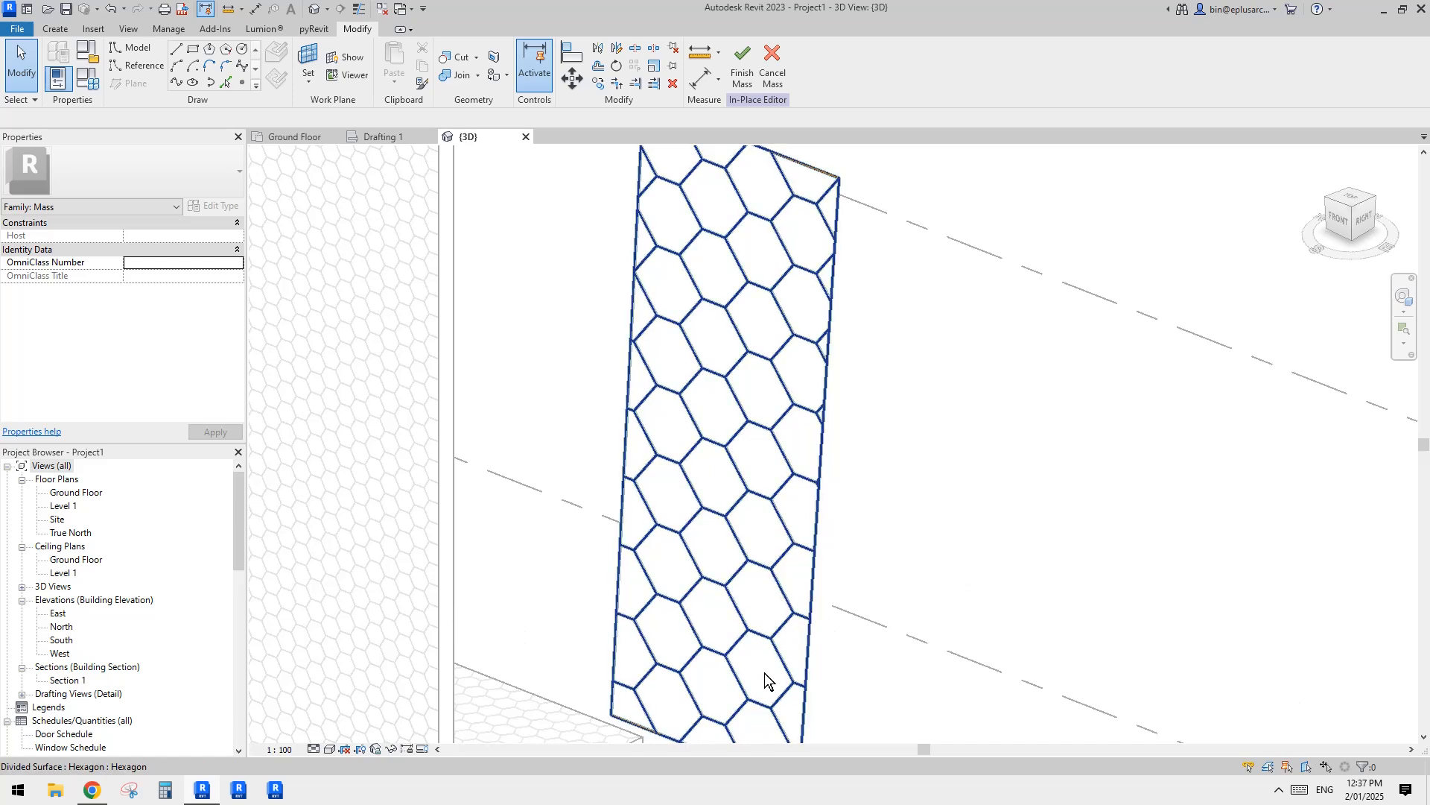
pyautogui.click(1280, 791)
pyautogui.click(1234, 701)
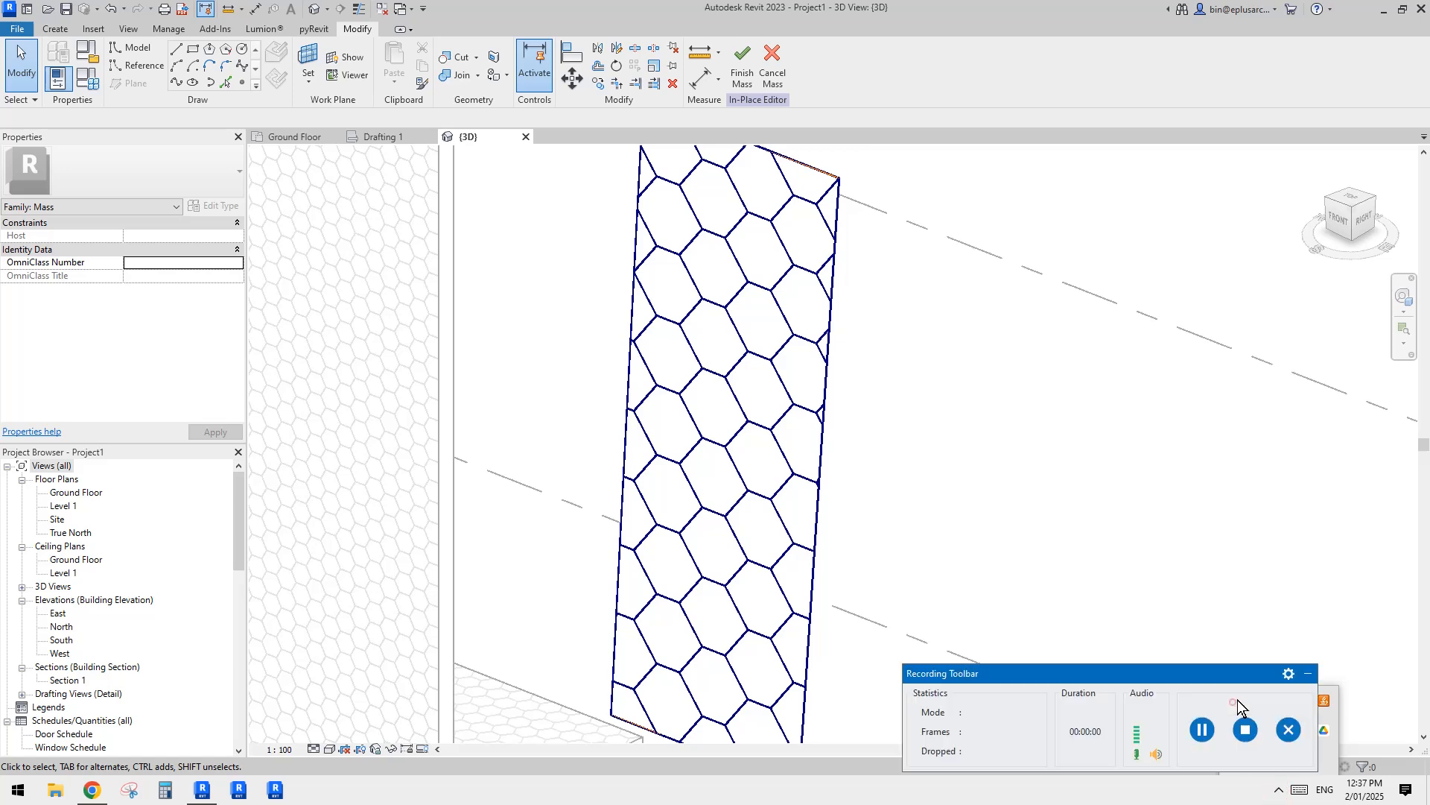
pyautogui.click(1201, 728)
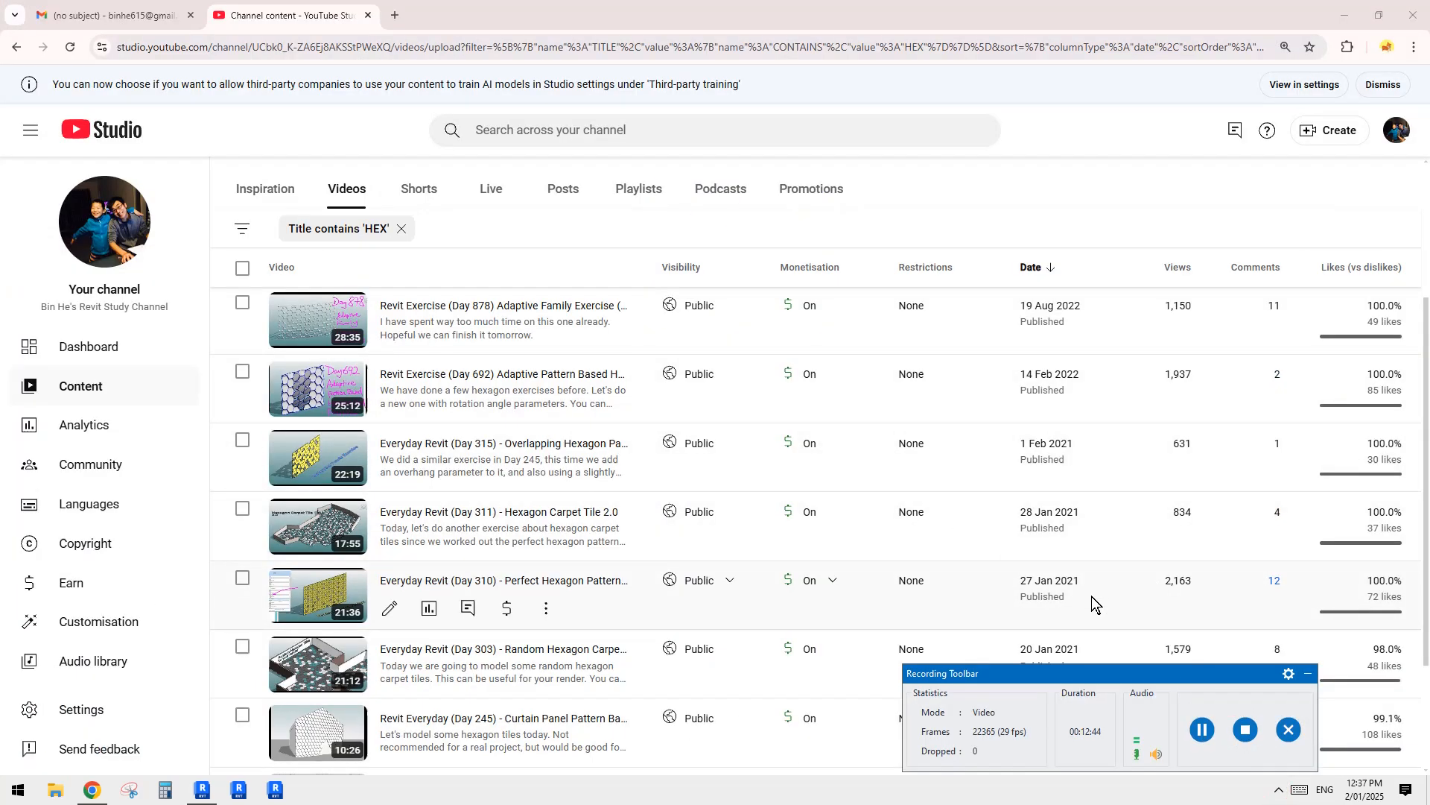
pyautogui.click(1308, 673)
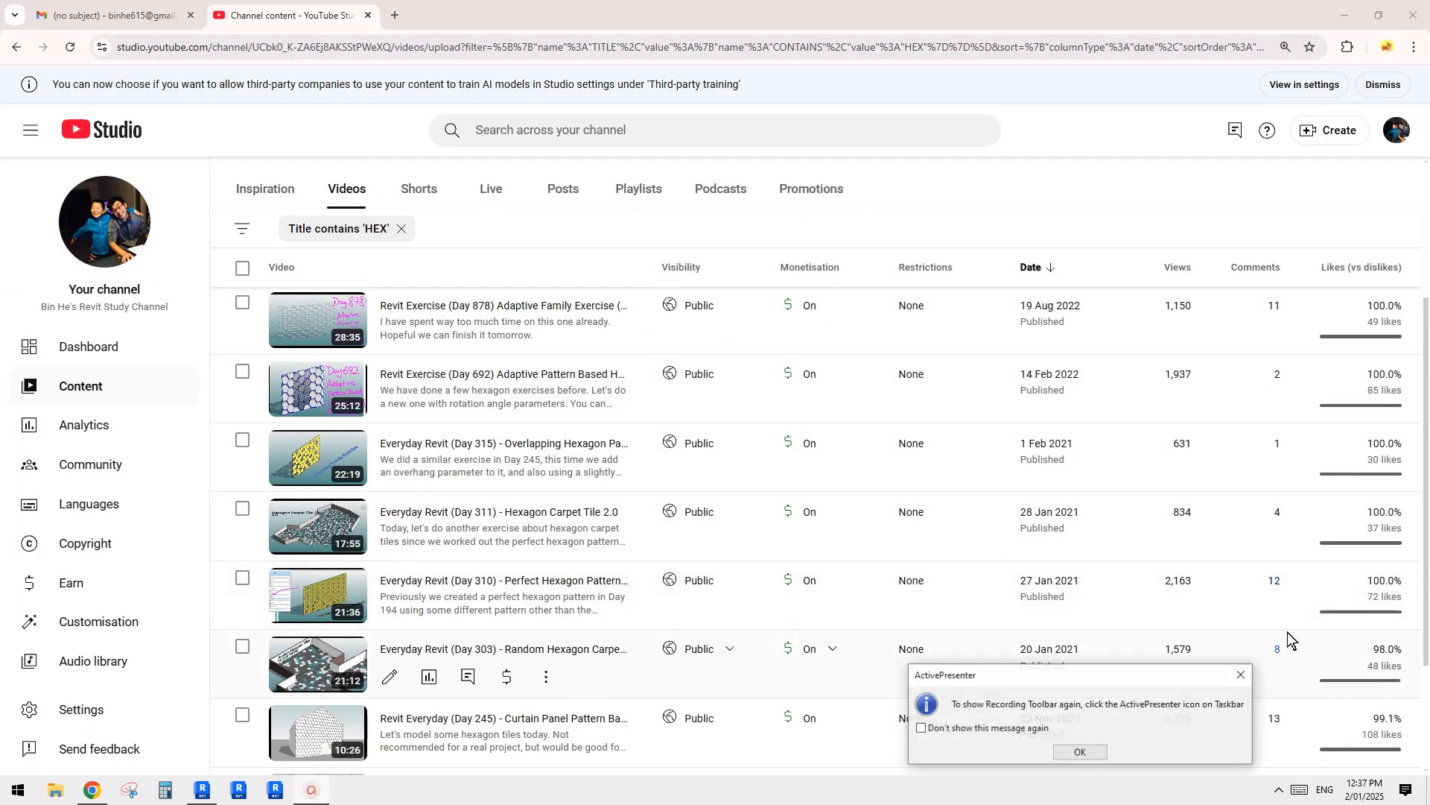
pyautogui.click(1242, 674)
# Step: In YouTube Studio, find the Day 310 video "Perfect Hexagon Pattern using Hexagon Pattern" among the filtered channel videos and open its details
pyautogui.scroll(5, 417, 440)
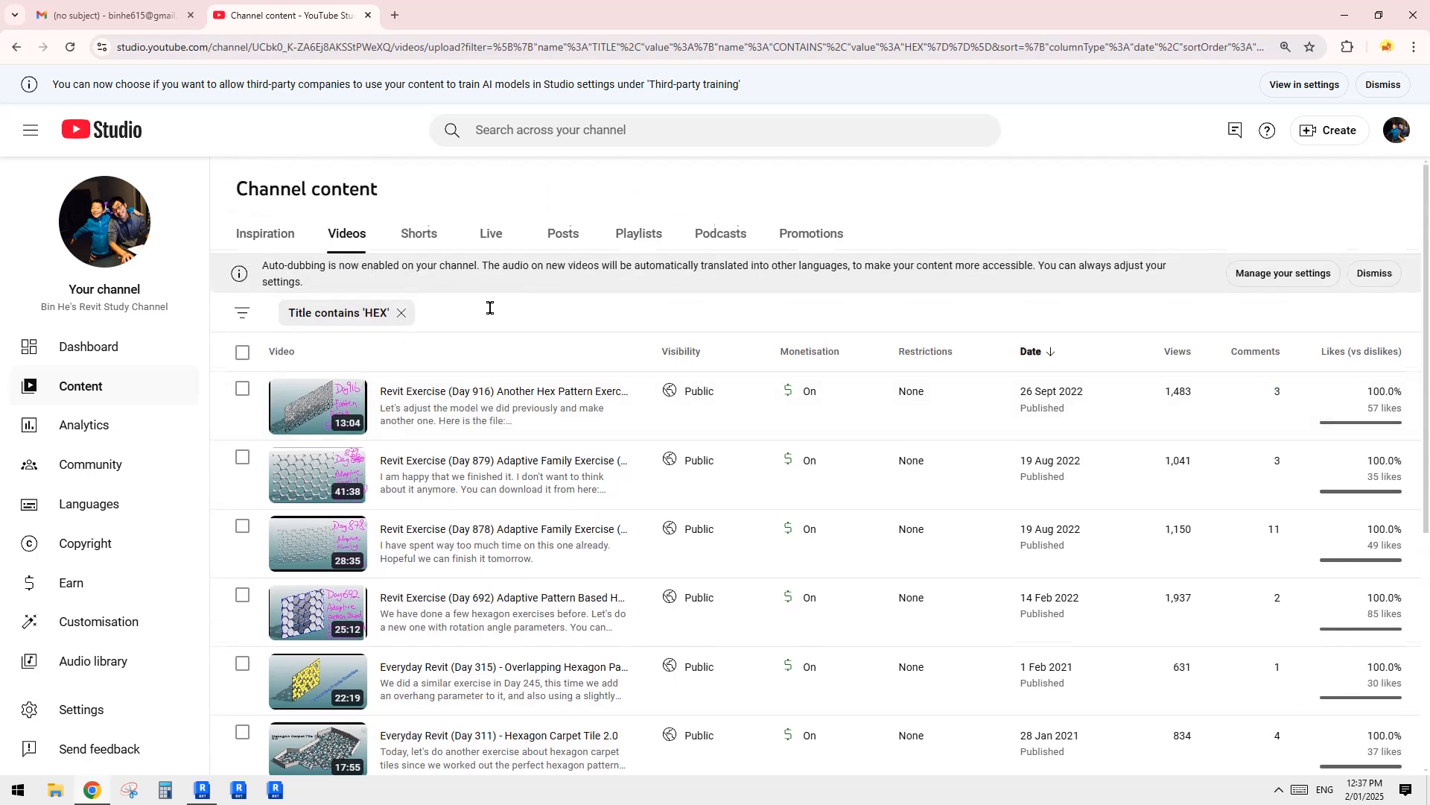
pyautogui.scroll(-3, 488, 306)
pyautogui.scroll(3, 447, 332)
pyautogui.scroll(-3, 402, 373)
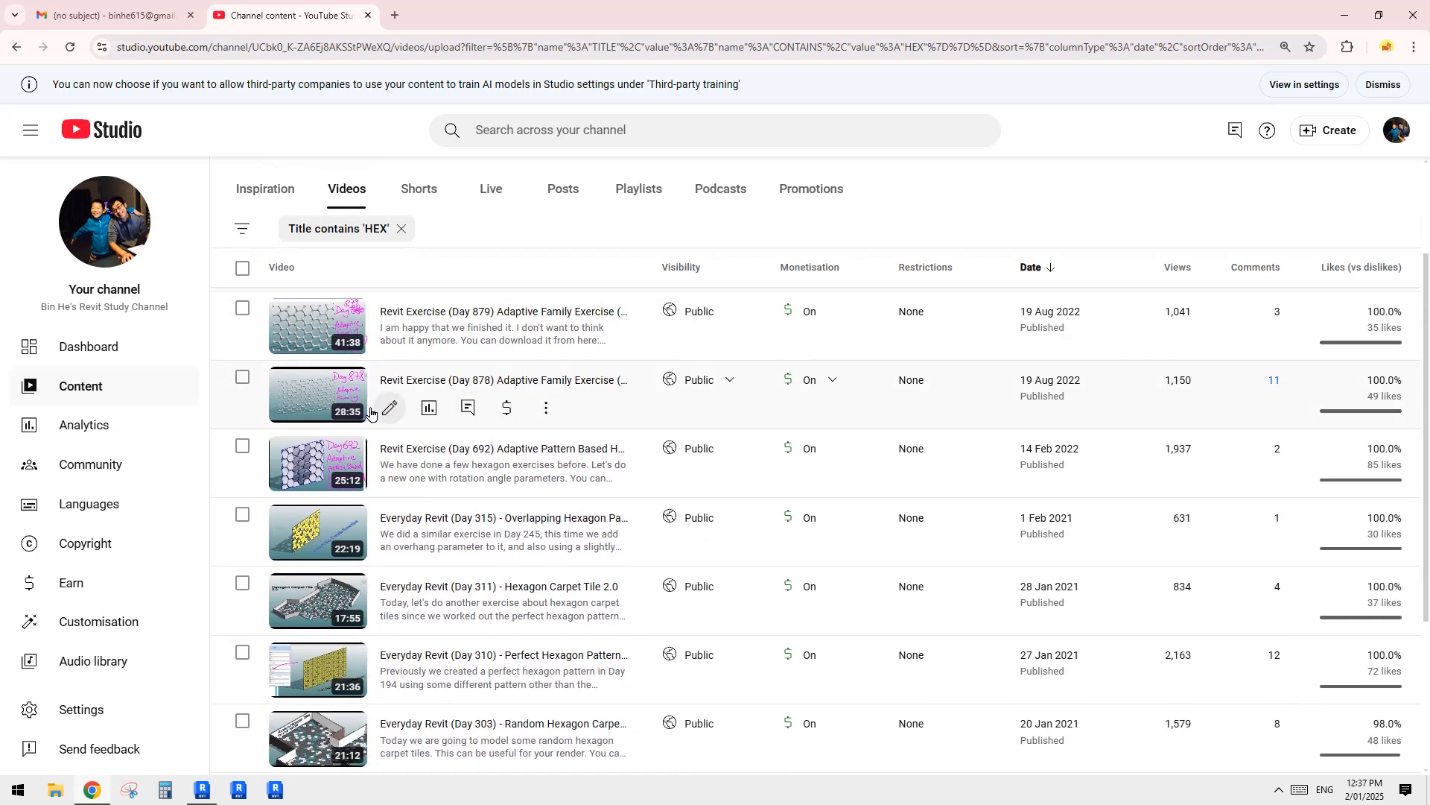
pyautogui.scroll(-2, 444, 495)
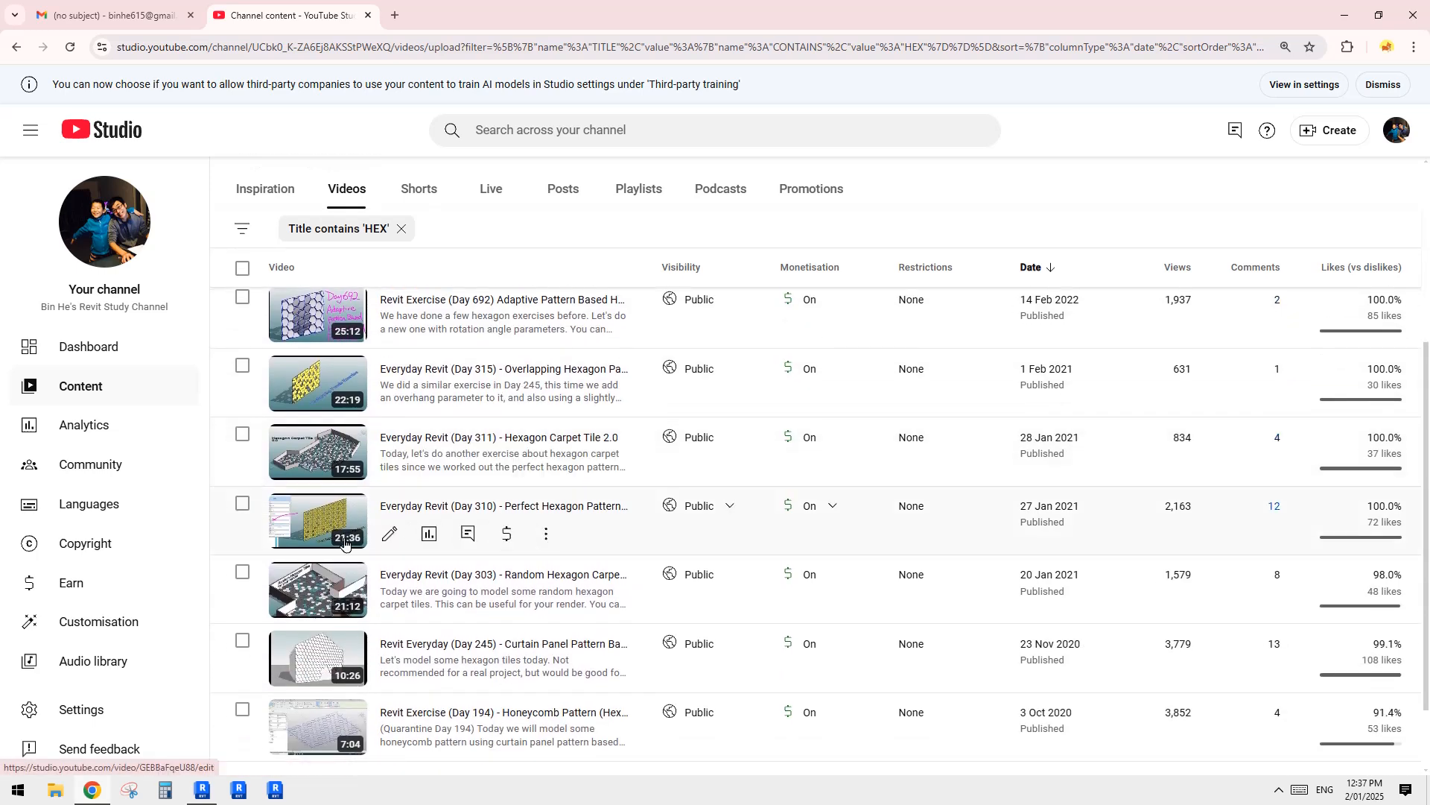
pyautogui.click(526, 506)
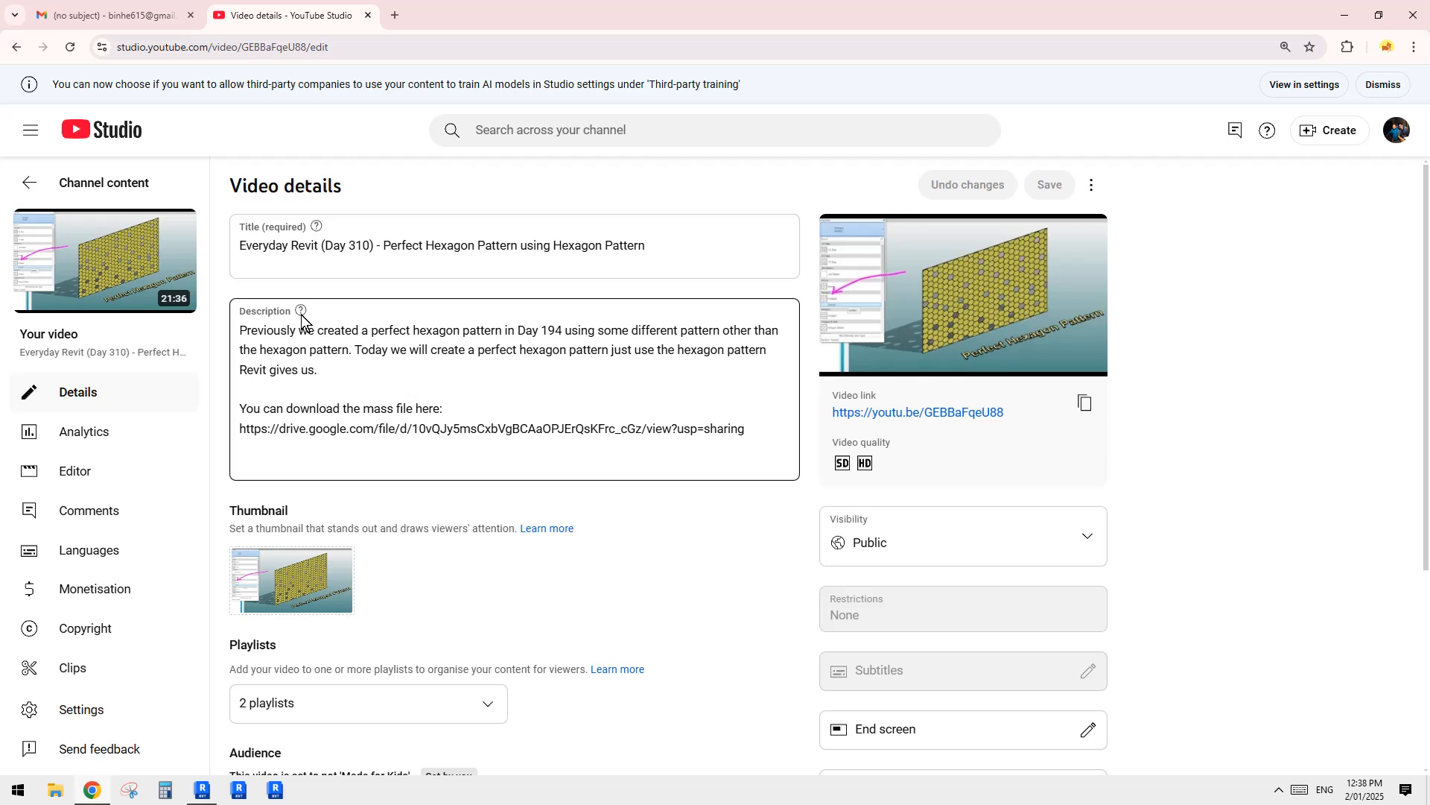
# Step: Copy the mass file's Google Drive link from the video description and open it in a new browser tab
pyautogui.moveTo(744, 429); pyautogui.dragTo(238, 435)
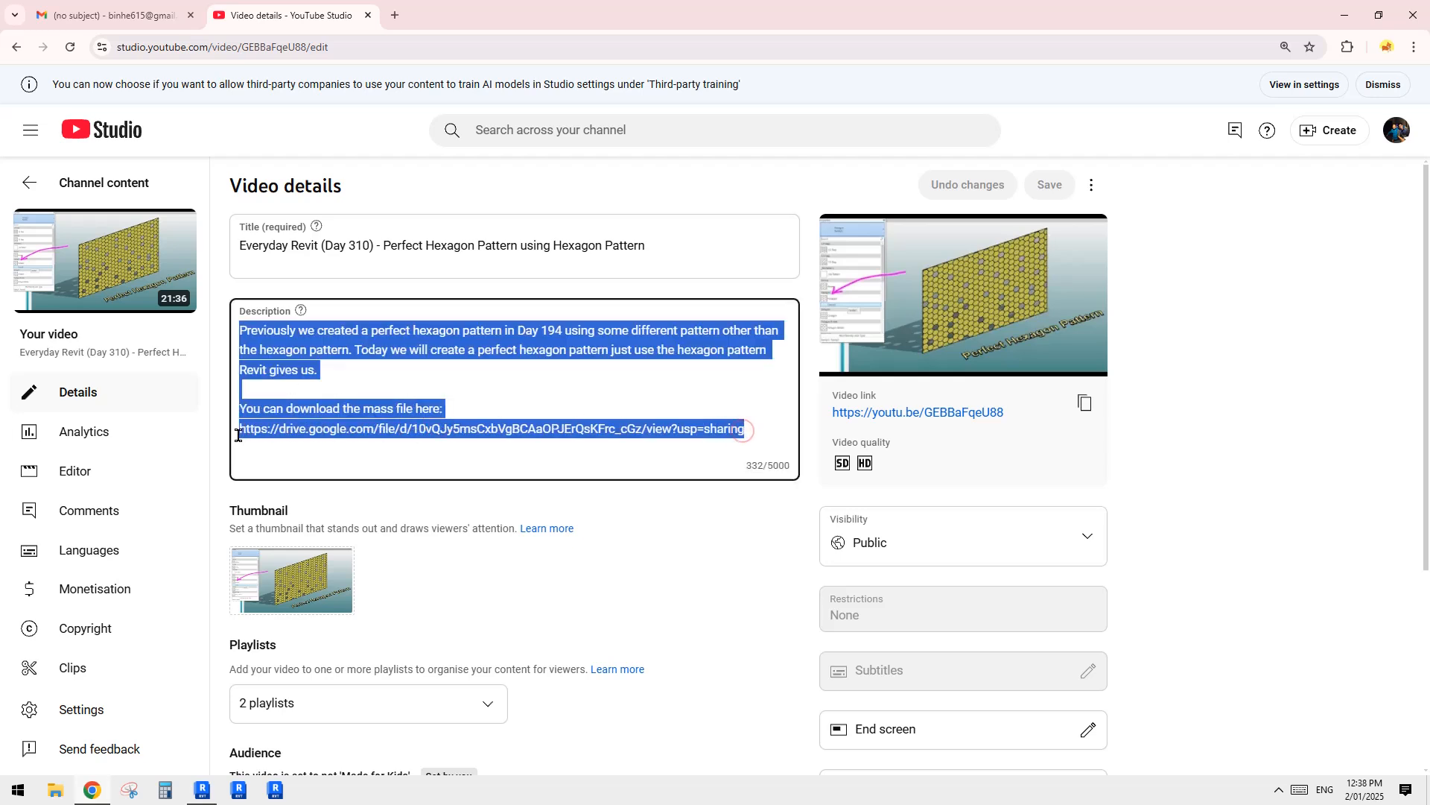
pyautogui.click(295, 430)
pyautogui.tripleClick(274, 432)
pyautogui.hotkey('ctrl', 'c')
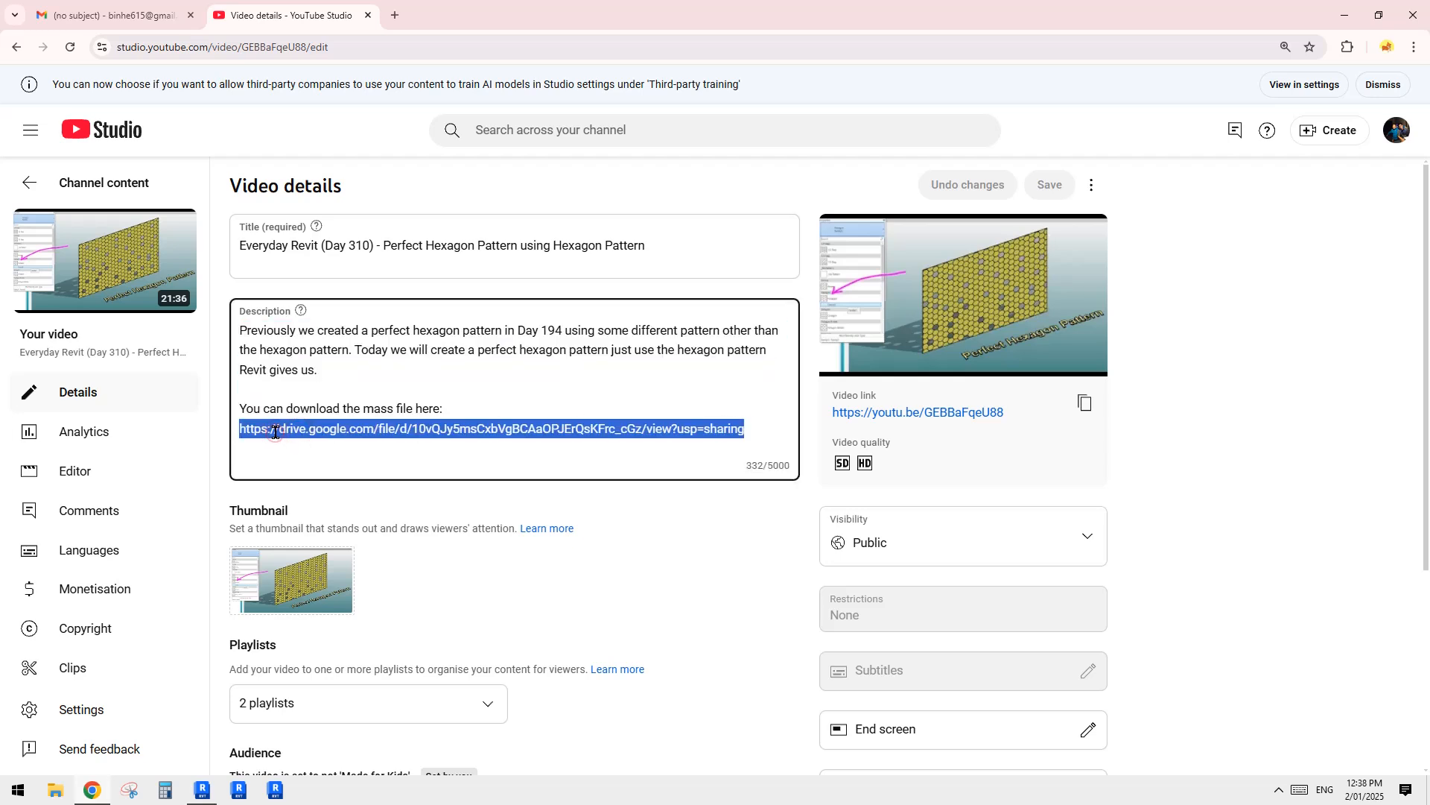
pyautogui.click(394, 15)
pyautogui.hotkey('ctrl', 'v')
pyautogui.press('Return')
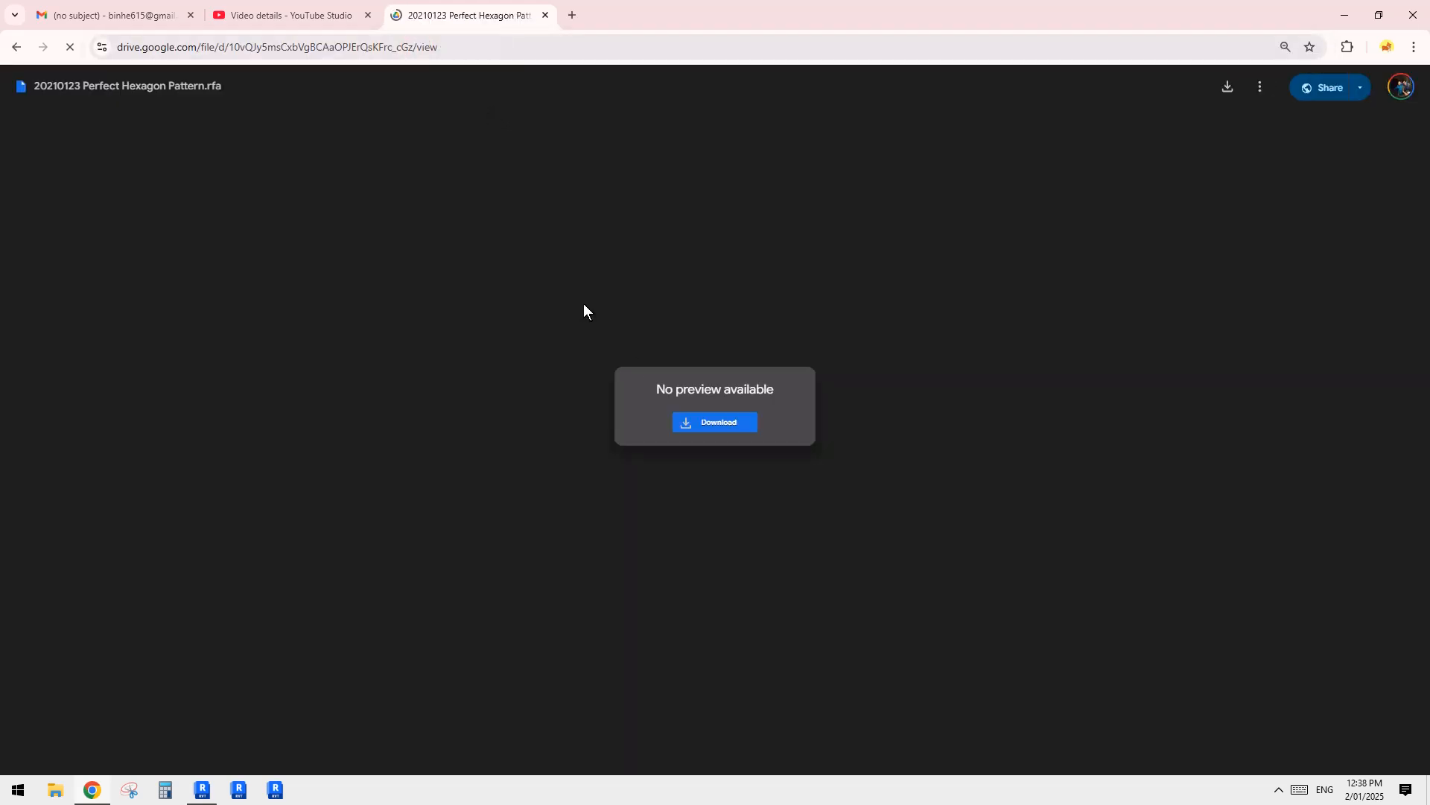
# Step: Download "20210123 Perfect Hexagon Pattern.rfa" and open it in Revit, upgrading the model to the current version
pyautogui.click(721, 423)
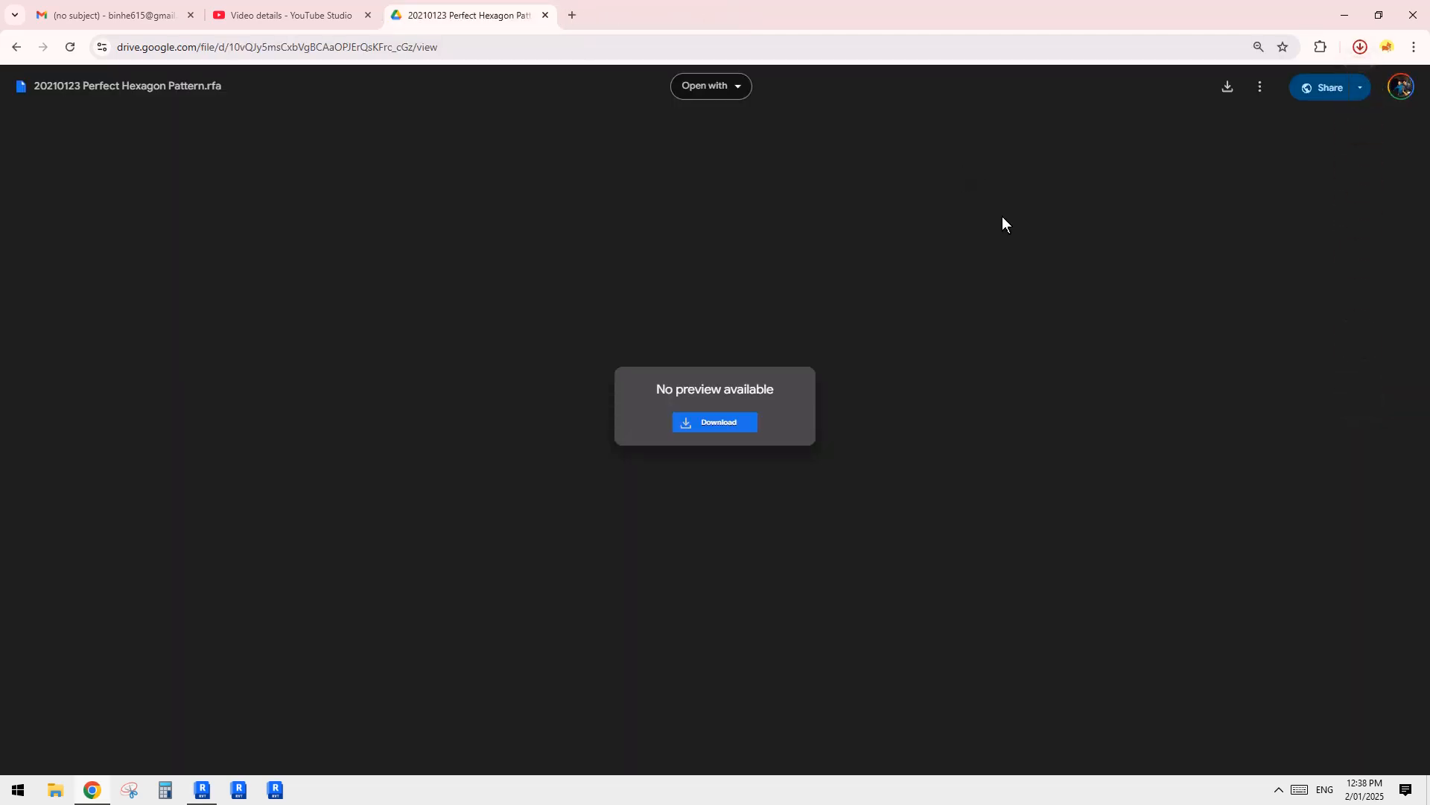
pyautogui.click(1218, 91)
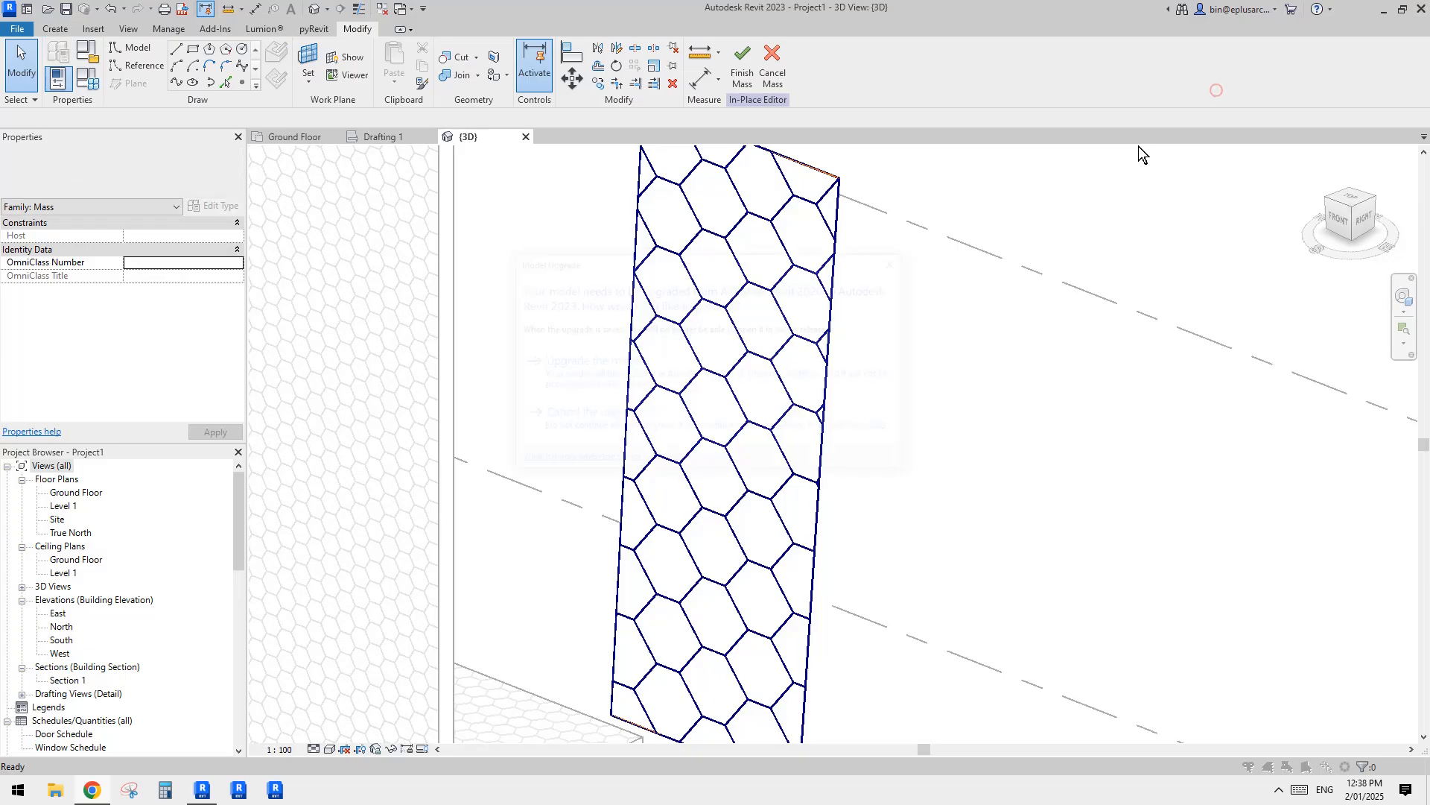
pyautogui.click(581, 362)
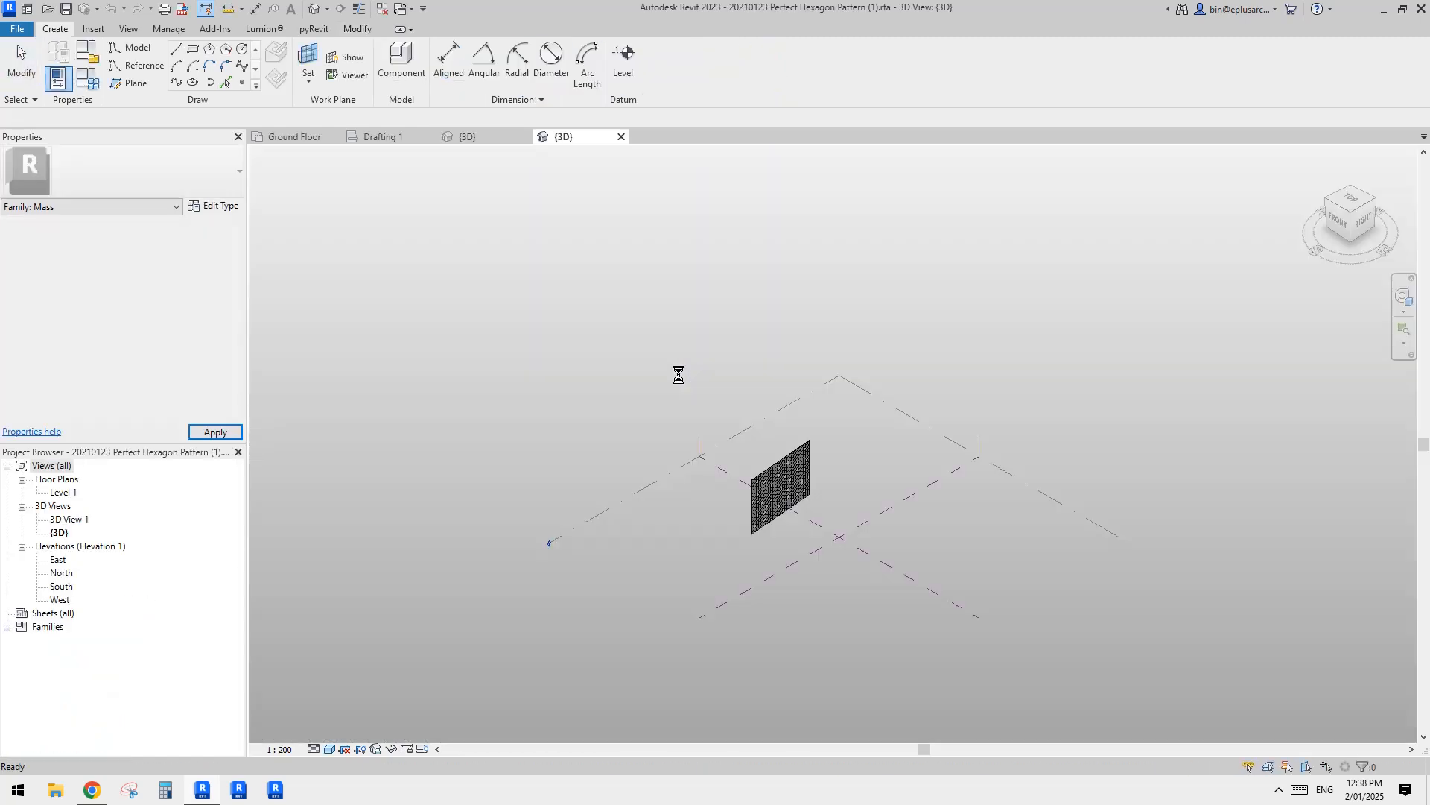
# Step: Select a single light hexagonal curtain panel in the mass surface, open its family for editing, and examine its adaptive points up close
pyautogui.scroll(10, 790, 499)
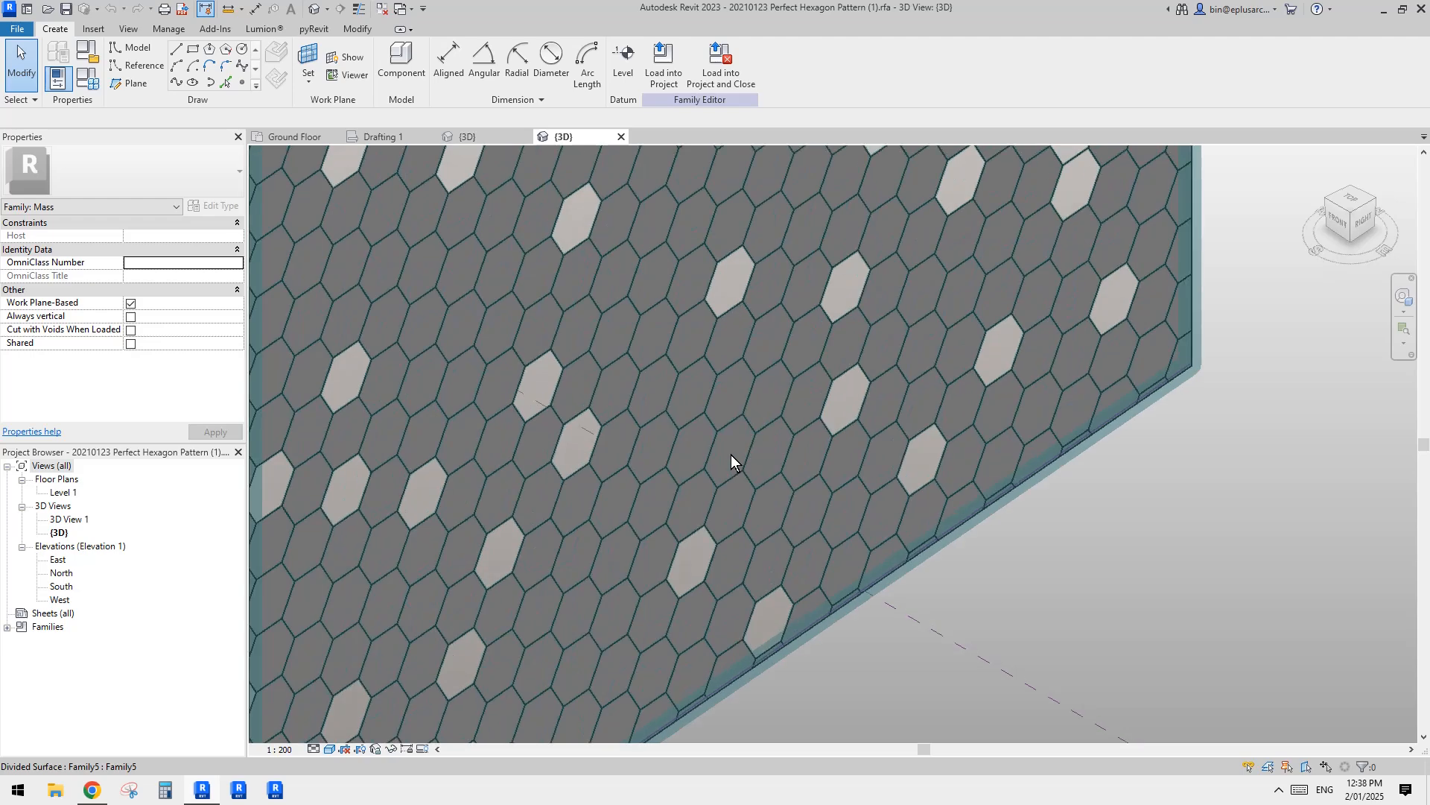
pyautogui.press('Tab')
pyautogui.press('Tab')
pyautogui.keyDown('shift'); pyautogui.moveTo(959, 559); pyautogui.dragTo(869, 437, button='middle'); pyautogui.keyUp('shift')
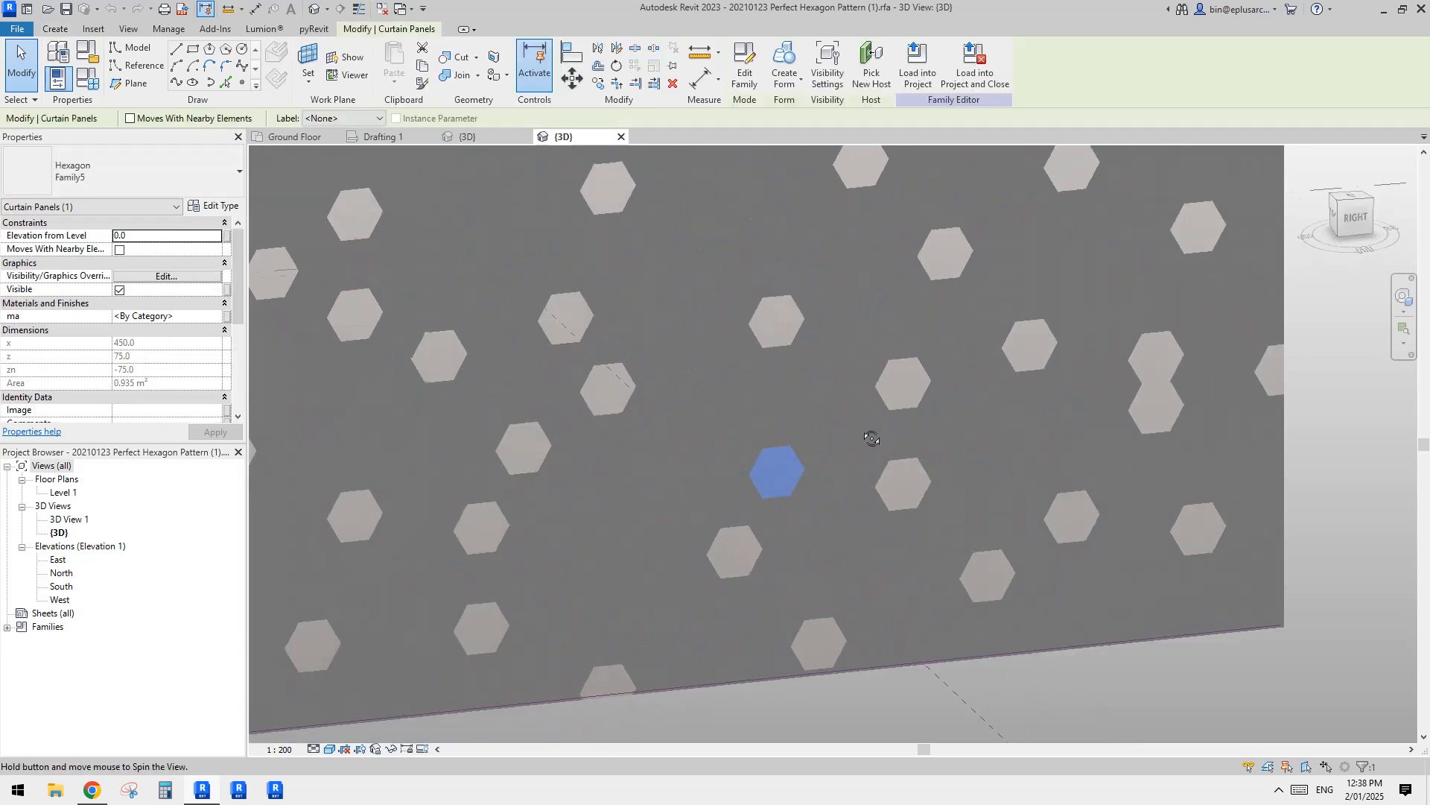
pyautogui.moveTo(843, 553); pyautogui.dragTo(808, 472, button='middle')
pyautogui.click(743, 67)
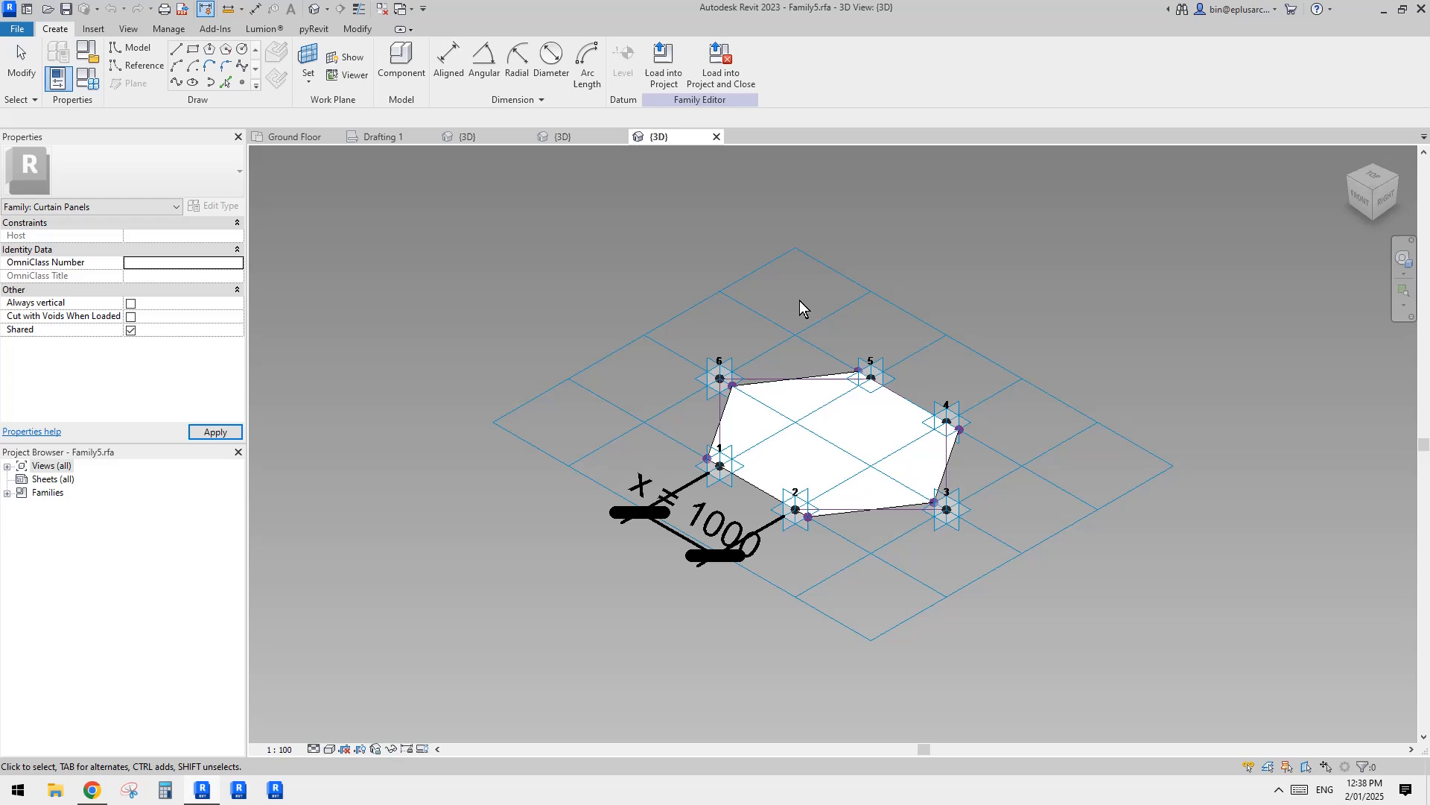
pyautogui.keyDown('shift'); pyautogui.moveTo(801, 307); pyautogui.dragTo(958, 554, button='middle'); pyautogui.keyUp('shift')
pyautogui.scroll(1, 988, 539)
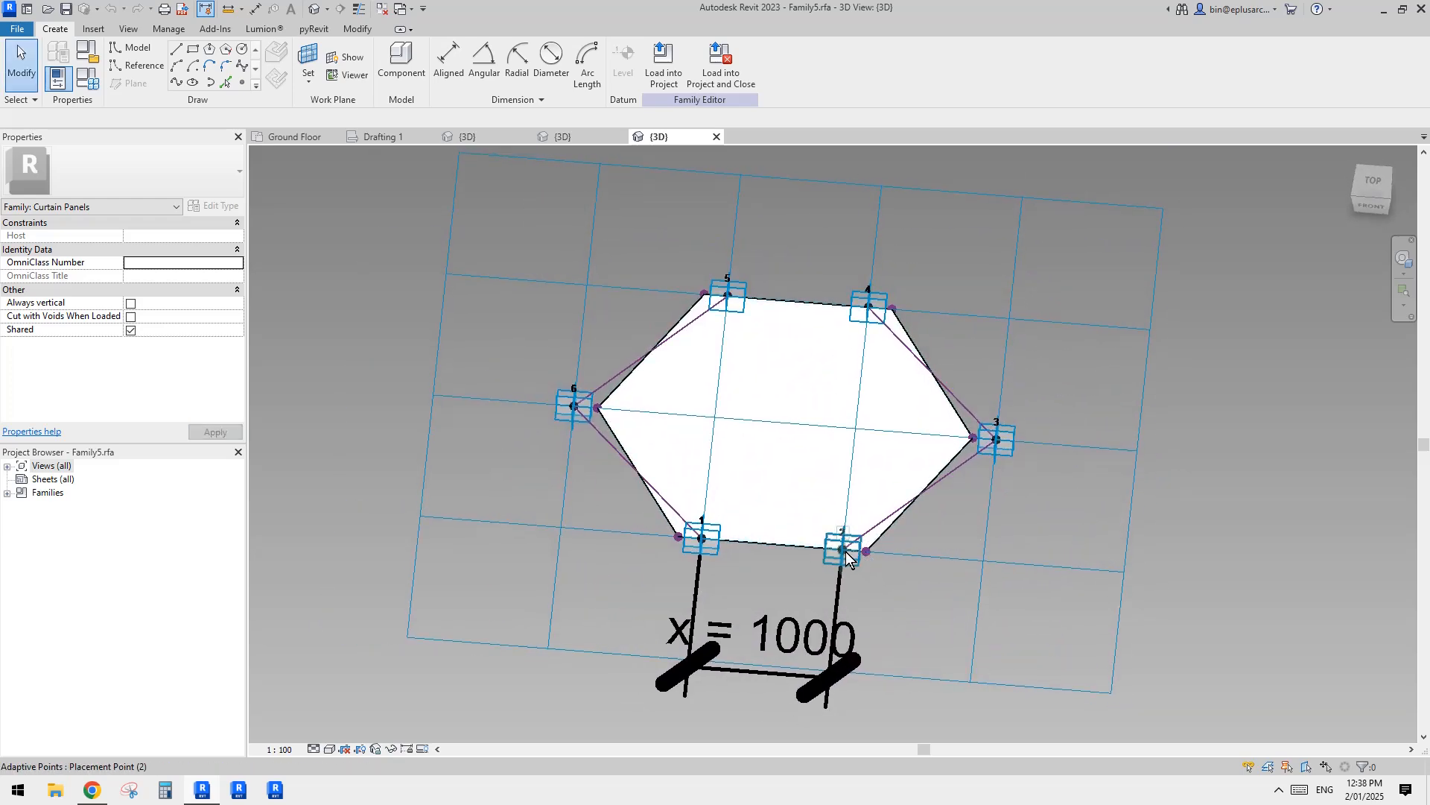
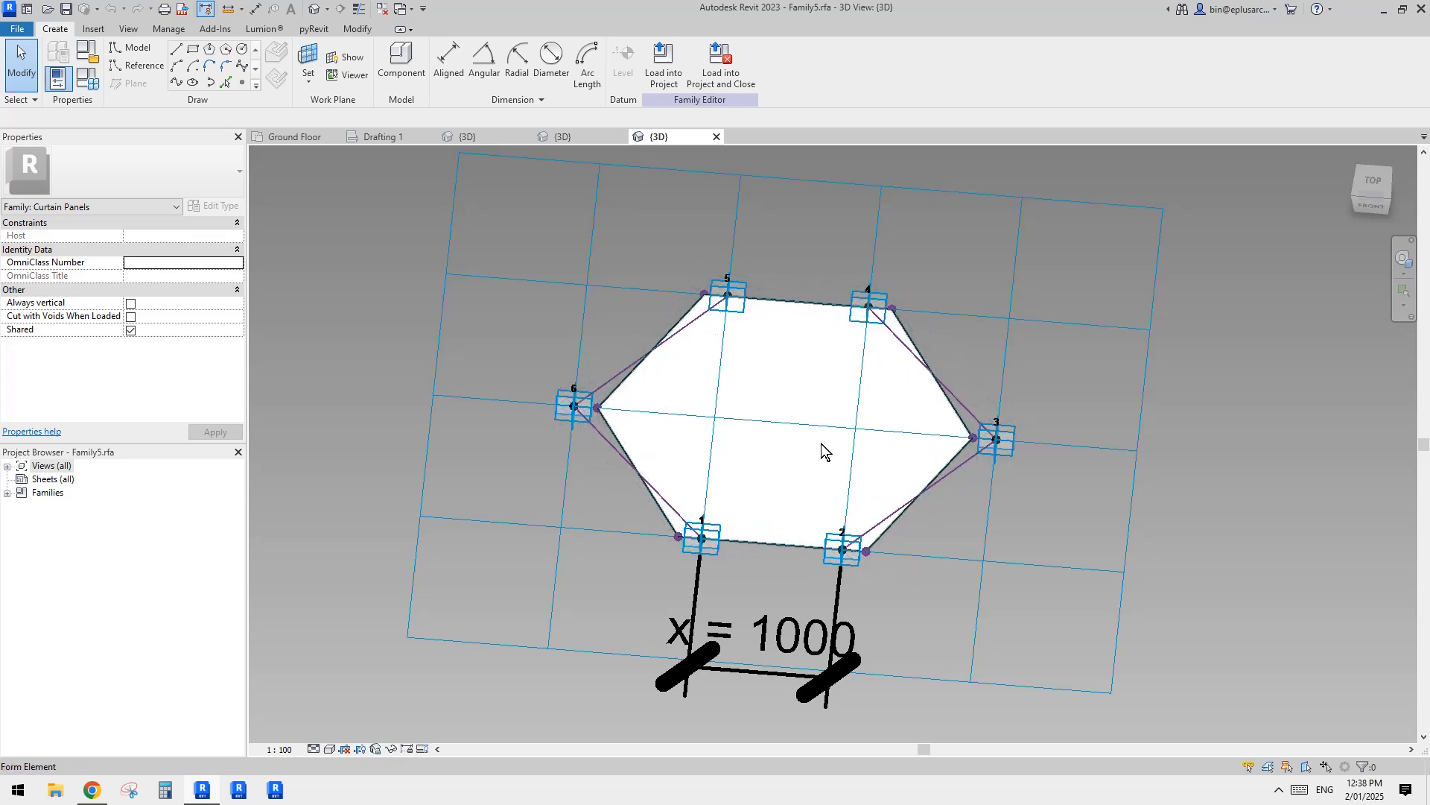
# Step: Look over the hexagonal curtain panel family from above and load it into Project1 only
pyautogui.keyDown('shift'); pyautogui.moveTo(822, 449); pyautogui.dragTo(847, 355, button='middle'); pyautogui.keyUp('shift')
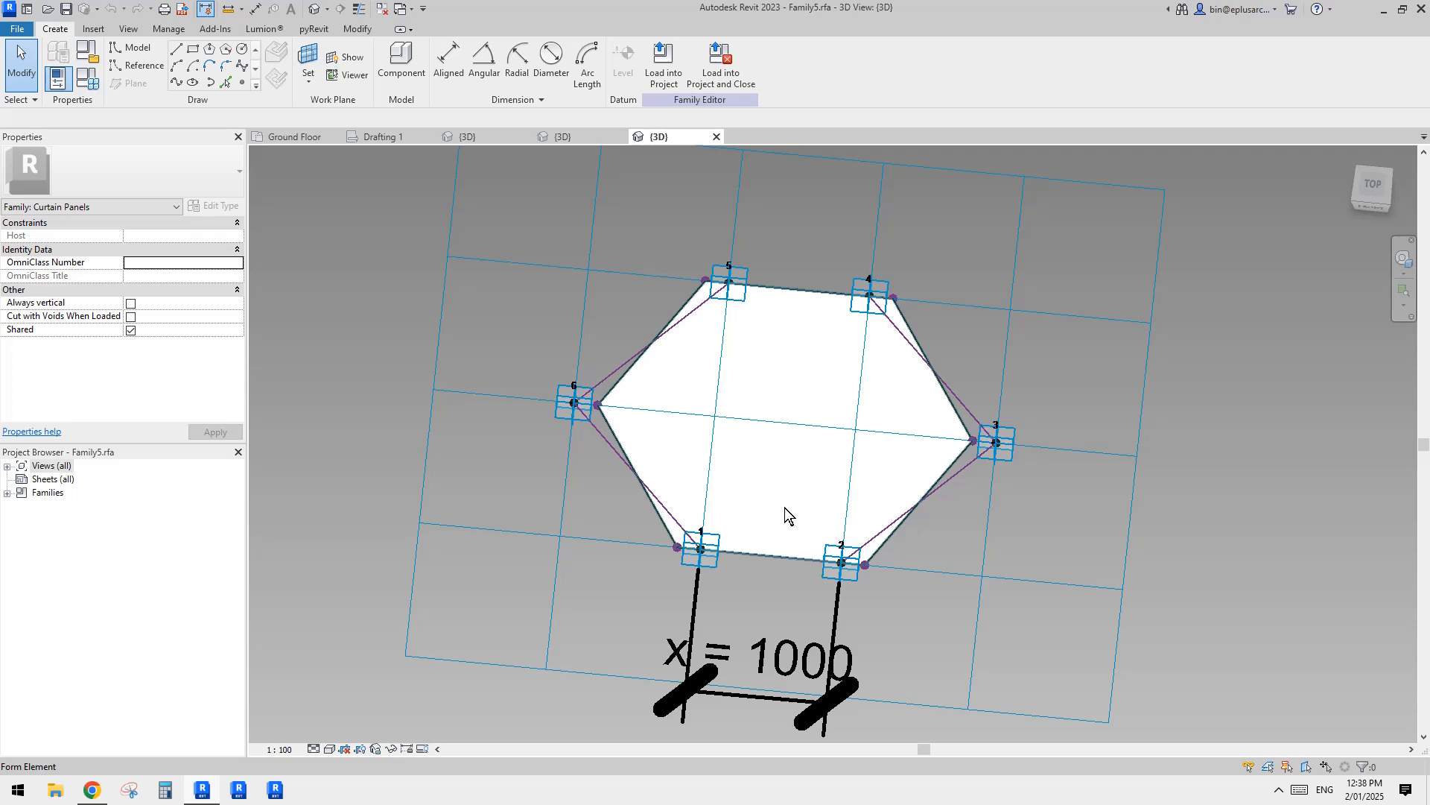
pyautogui.keyDown('shift'); pyautogui.moveTo(788, 505); pyautogui.dragTo(709, 176, button='middle'); pyautogui.keyUp('shift')
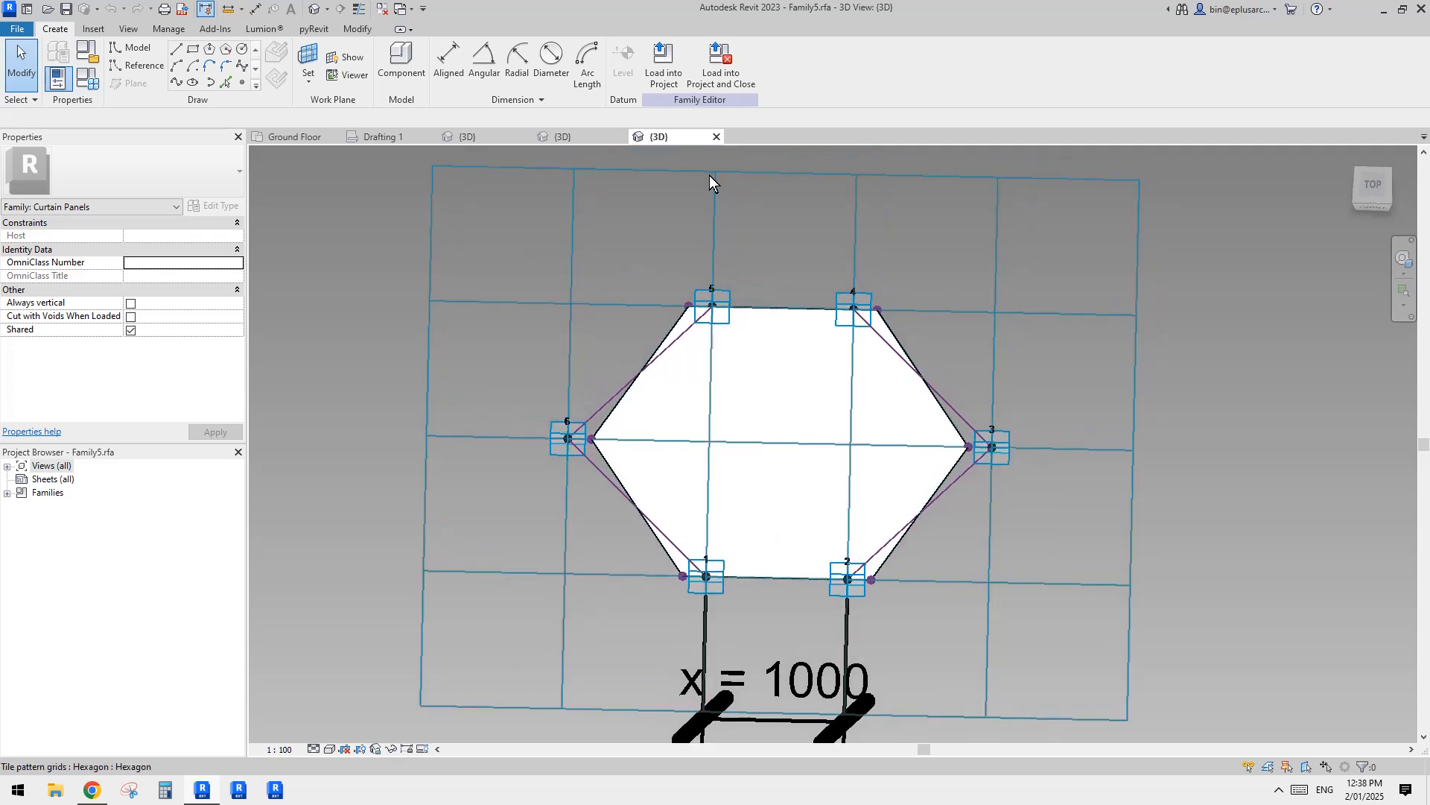
pyautogui.click(663, 75)
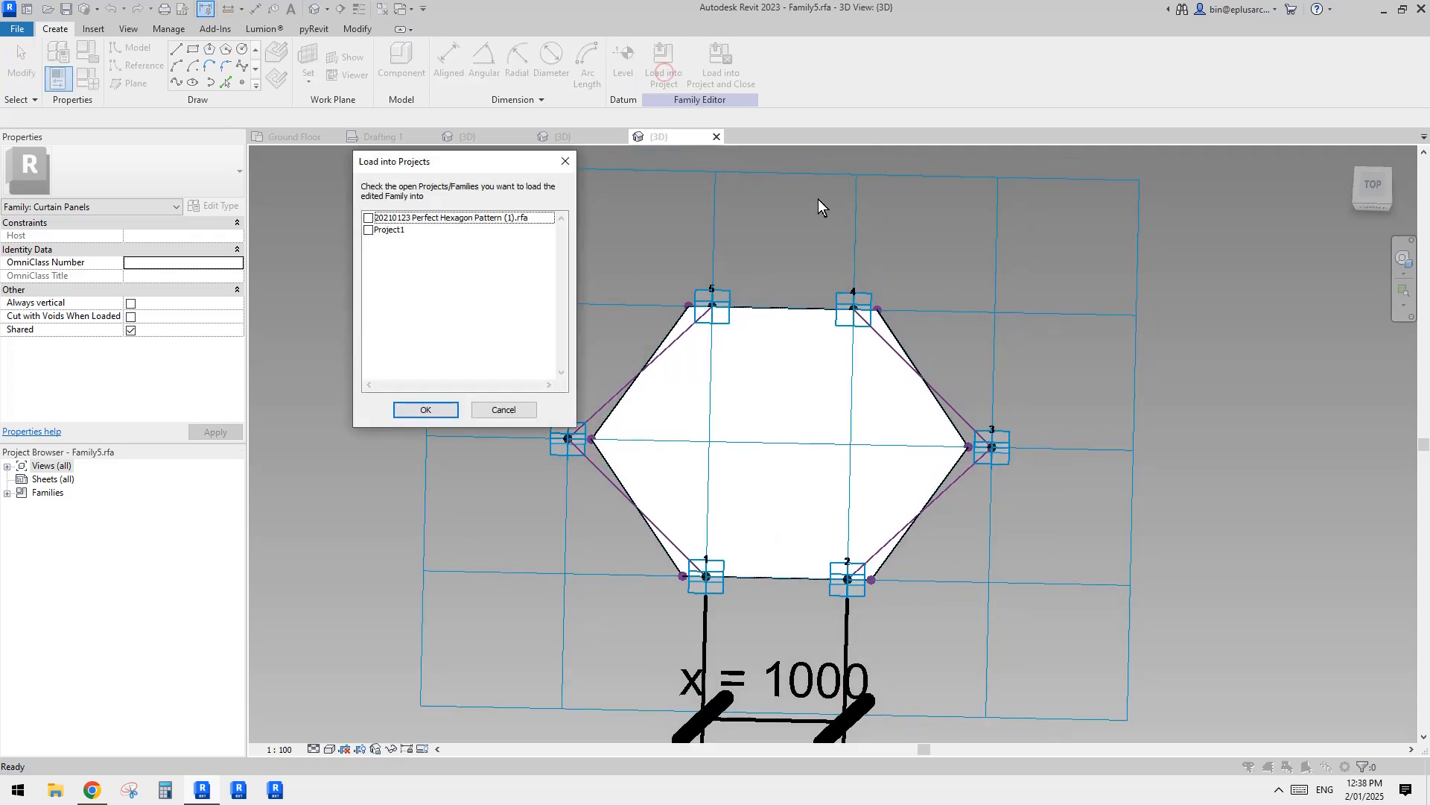
pyautogui.click(369, 231)
pyautogui.click(425, 410)
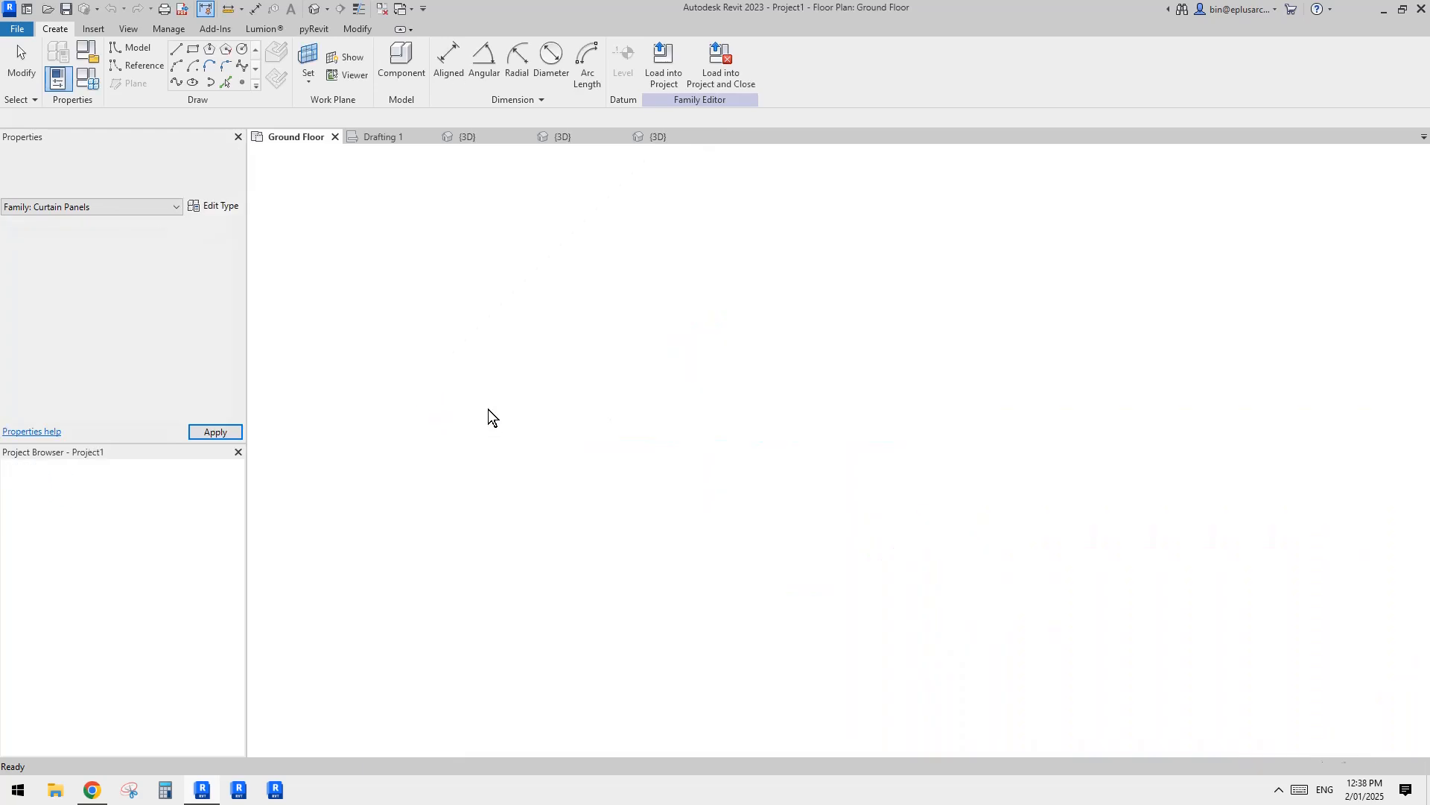
# Step: In the project's 3D view, change the divided surface's type from the plain Hexagon pattern to the Family5 hexagon panel
pyautogui.click(312, 11)
pyautogui.click(703, 384)
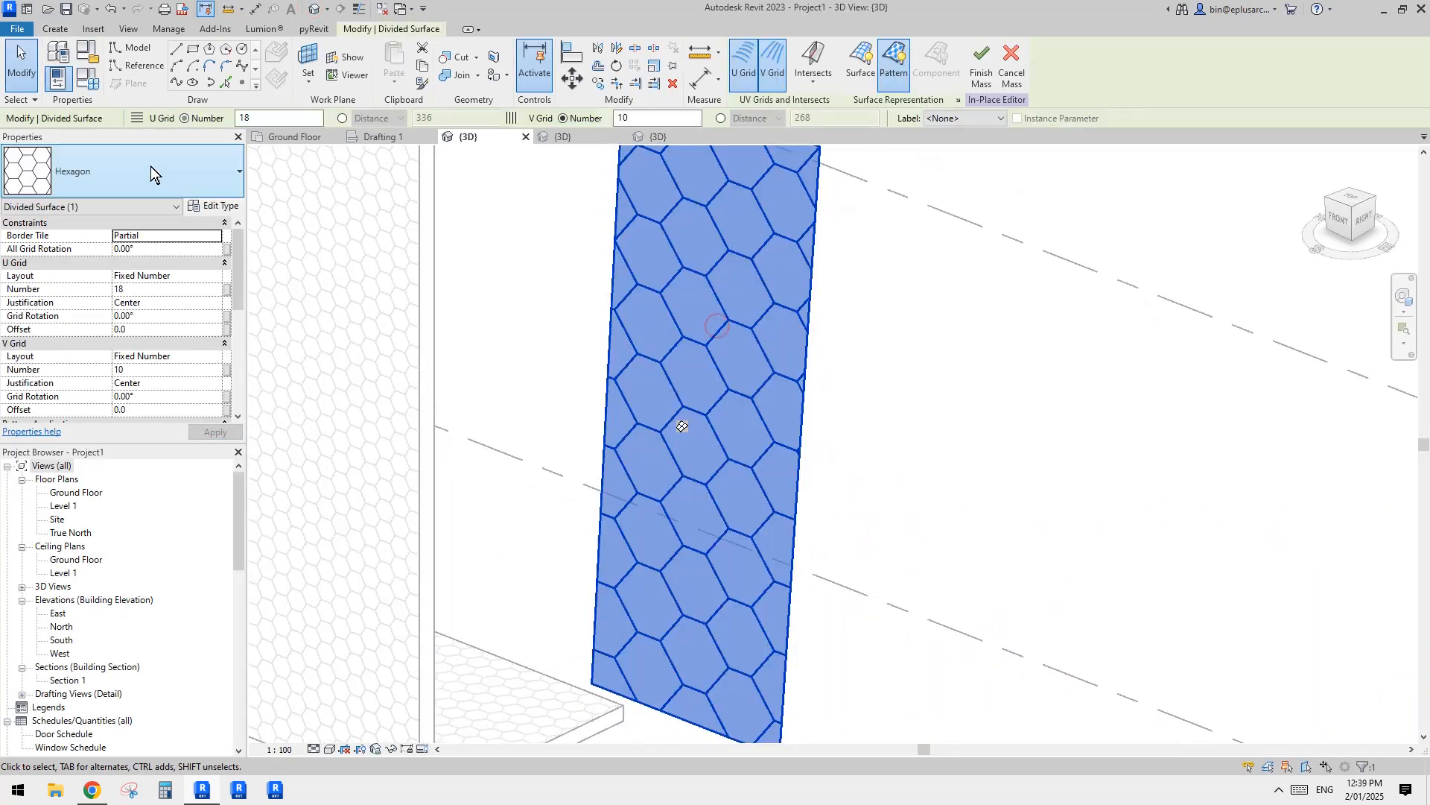
pyautogui.click(151, 169)
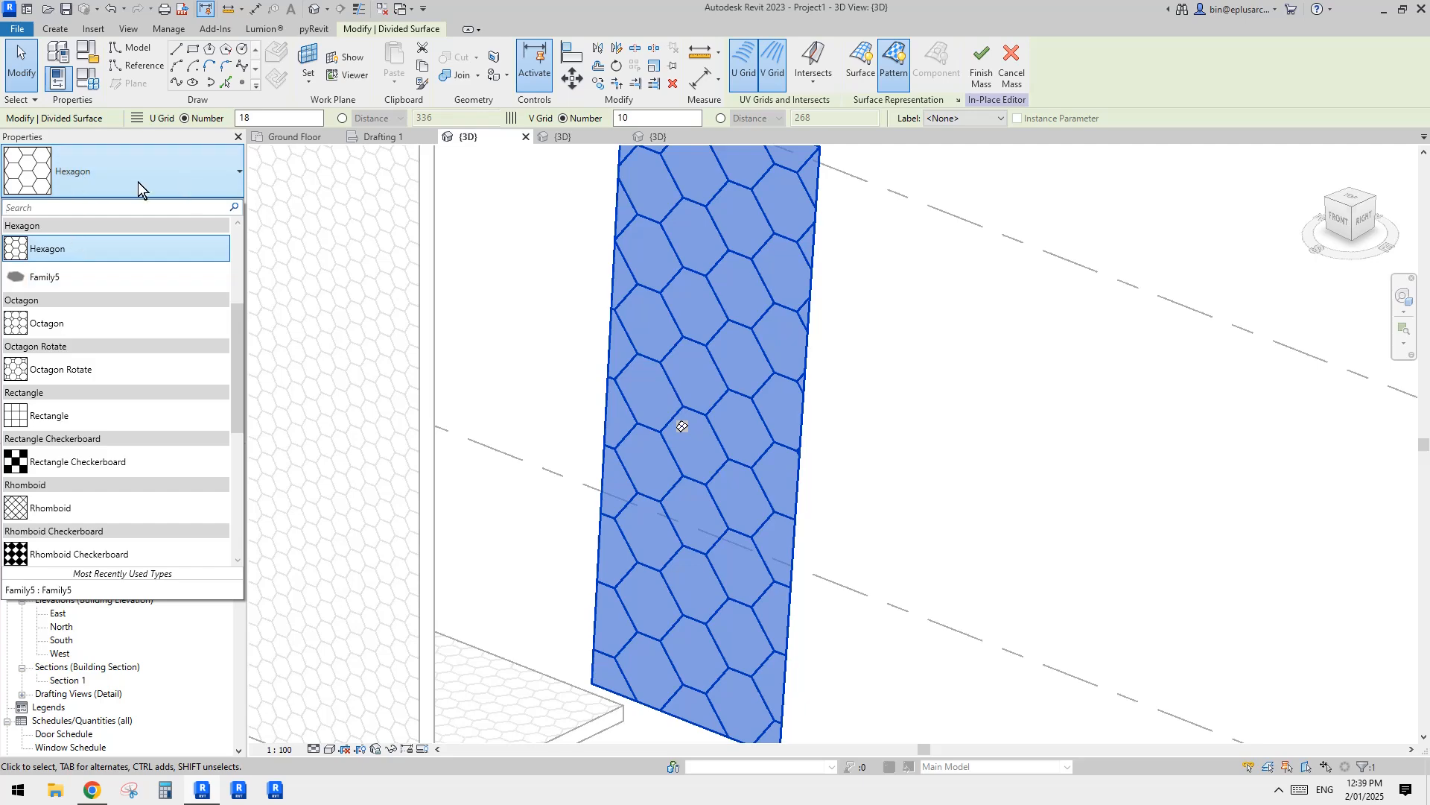
pyautogui.click(66, 278)
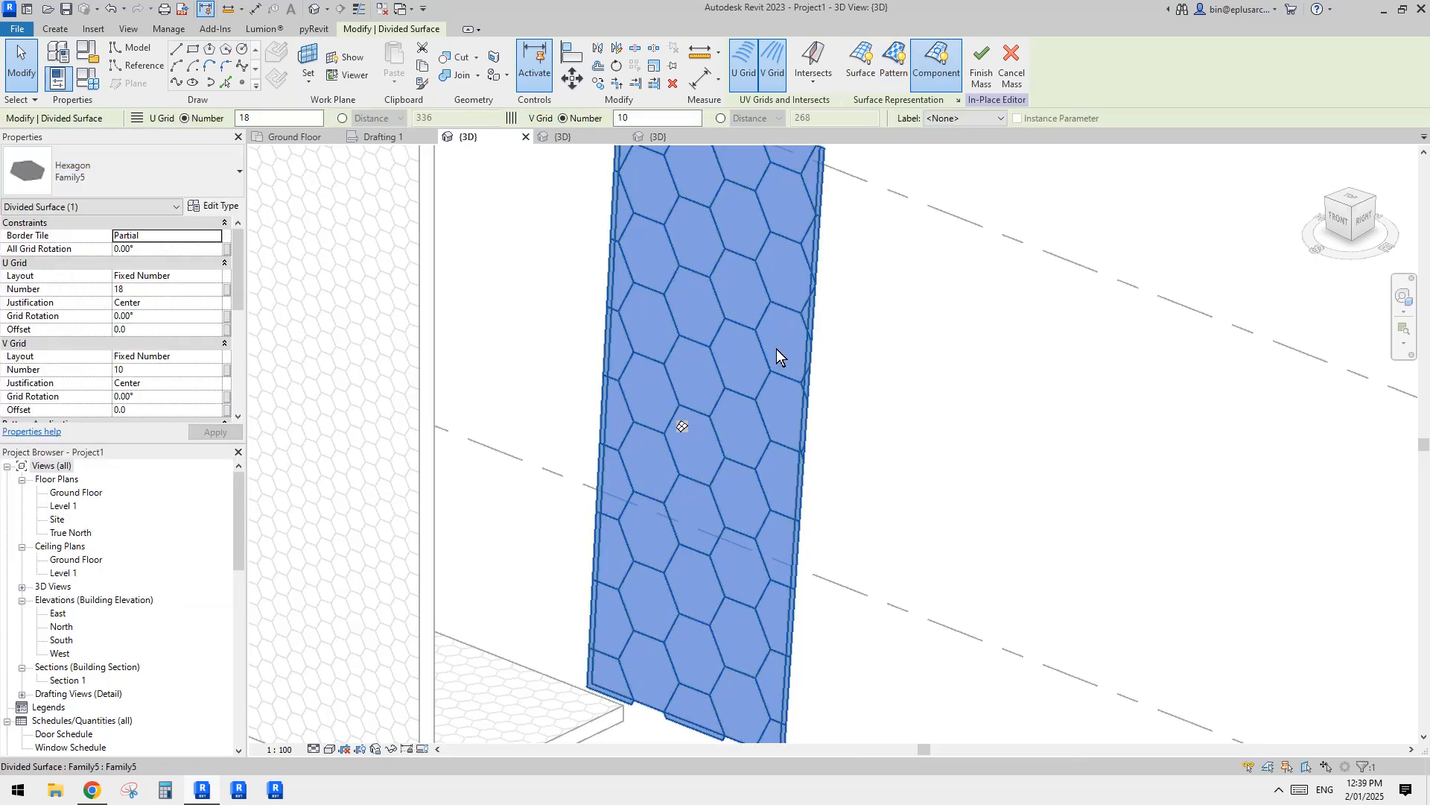
pyautogui.keyDown('shift'); pyautogui.moveTo(777, 356); pyautogui.dragTo(753, 325, button='middle'); pyautogui.keyUp('shift')
pyautogui.scroll(2, 752, 310)
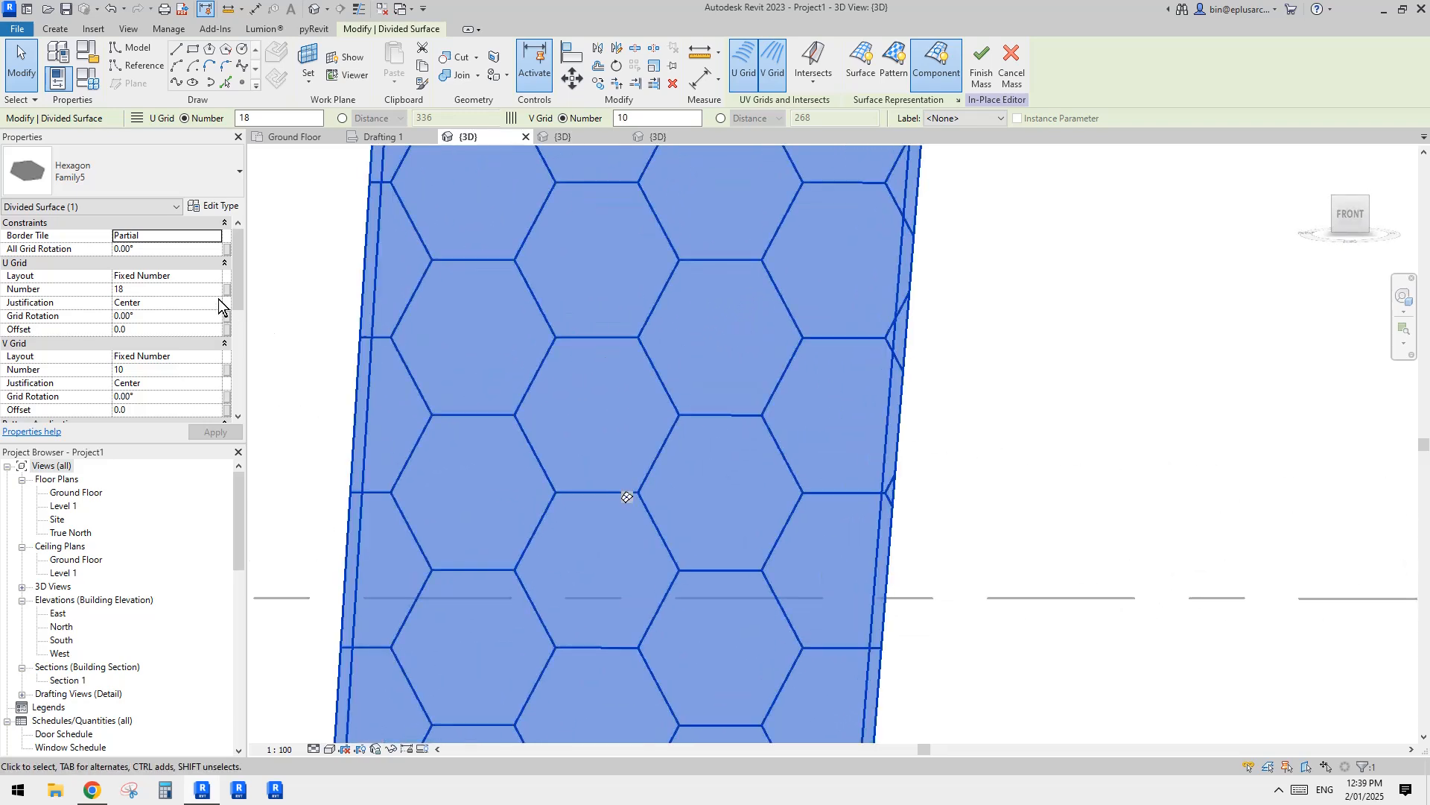
# Step: Switch both the U Grid and V Grid layouts of the divided surface to Fixed Distance
pyautogui.click(193, 277)
pyautogui.click(215, 276)
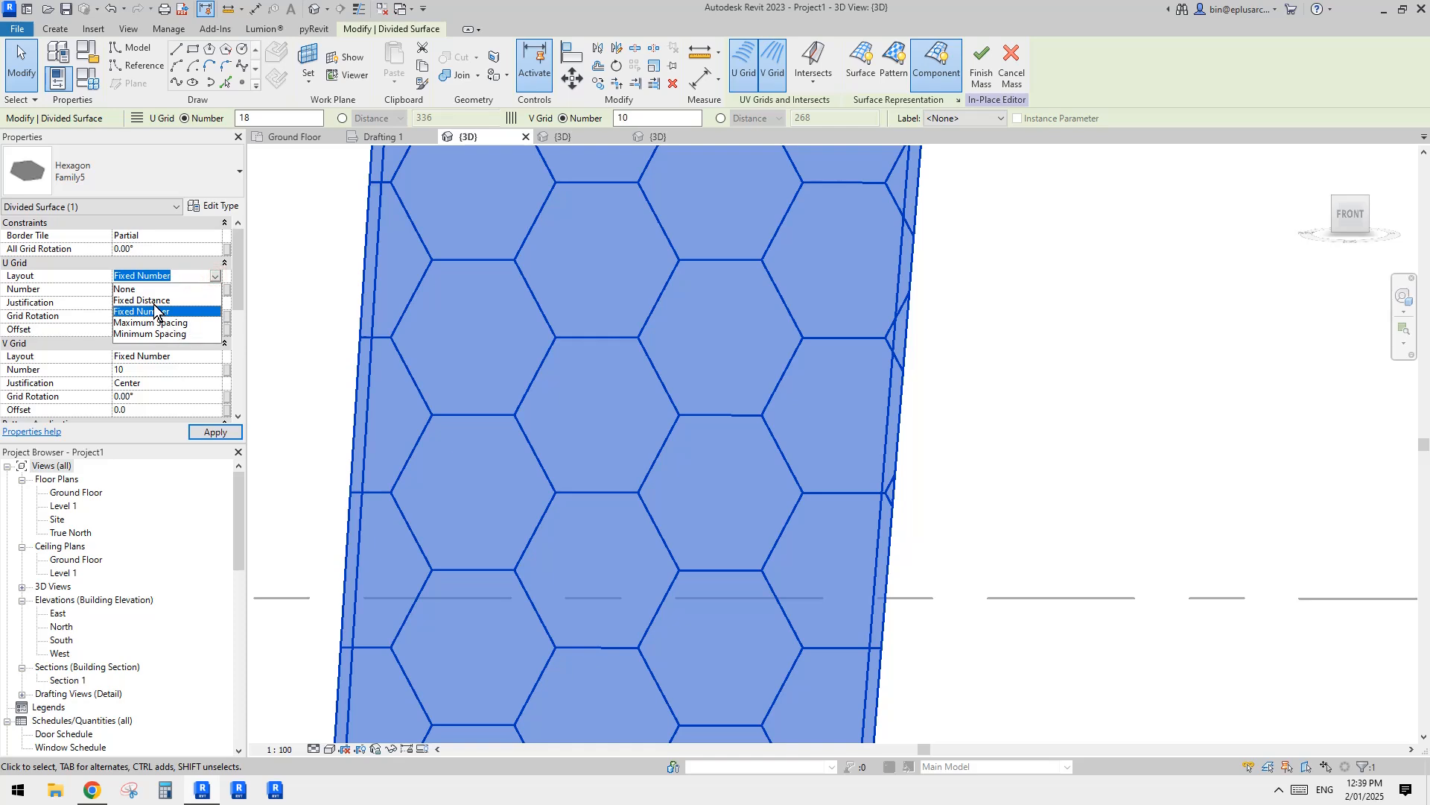
pyautogui.click(143, 300)
pyautogui.click(215, 357)
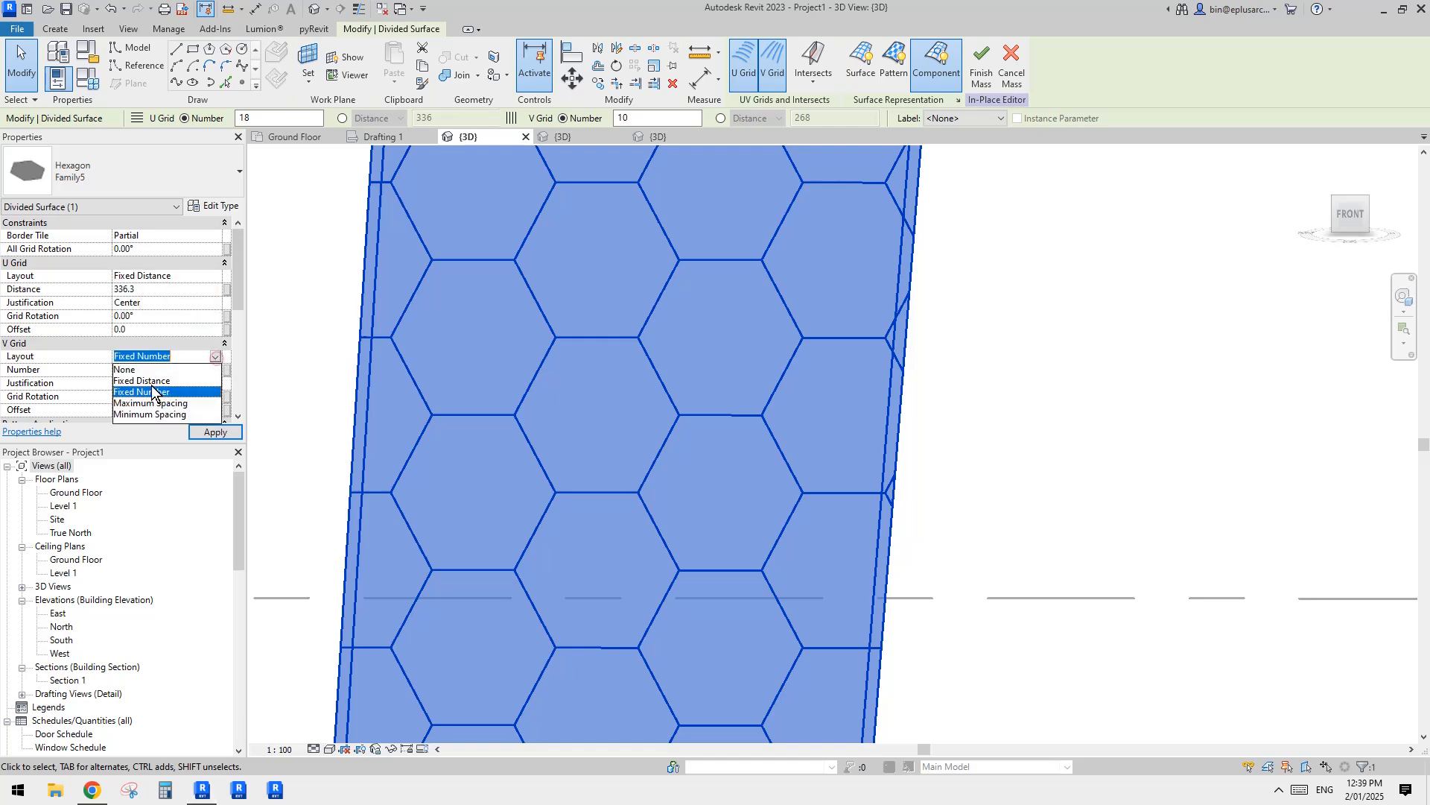
pyautogui.click(142, 380)
pyautogui.moveTo(607, 383); pyautogui.dragTo(694, 394, button='middle')
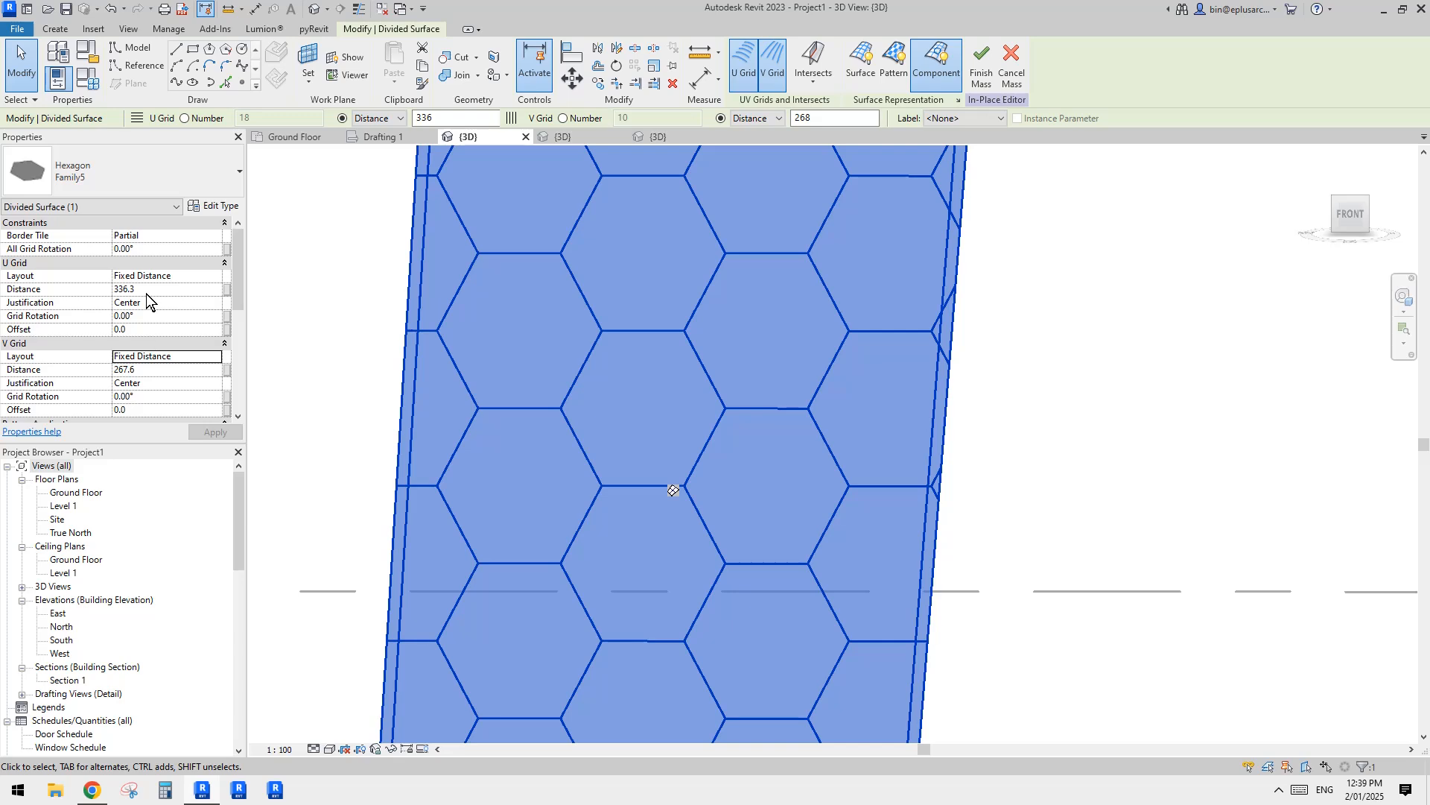
# Step: Set the U Grid distance of the divided surface to 300
pyautogui.click(151, 373)
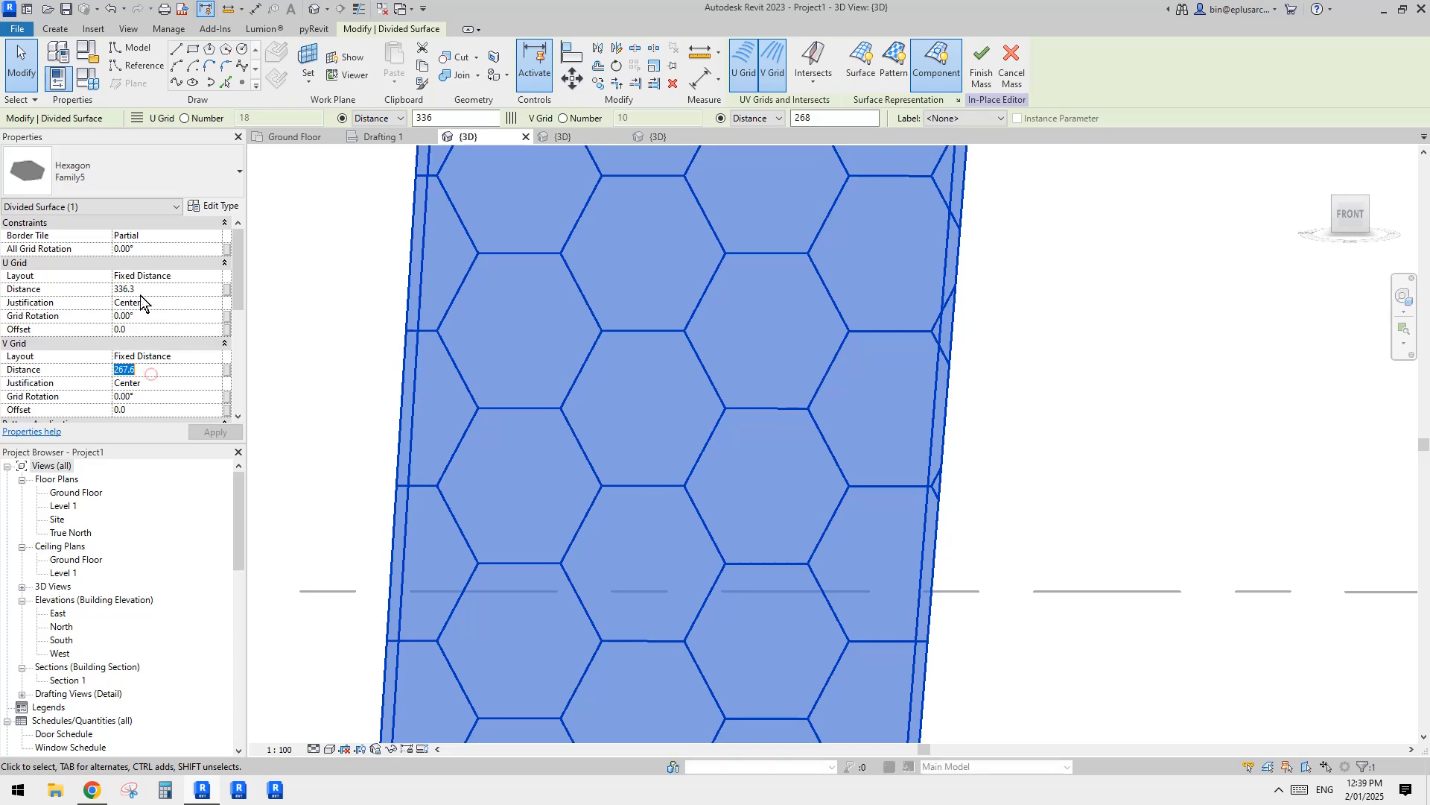
pyautogui.click(147, 291)
pyautogui.write('30')
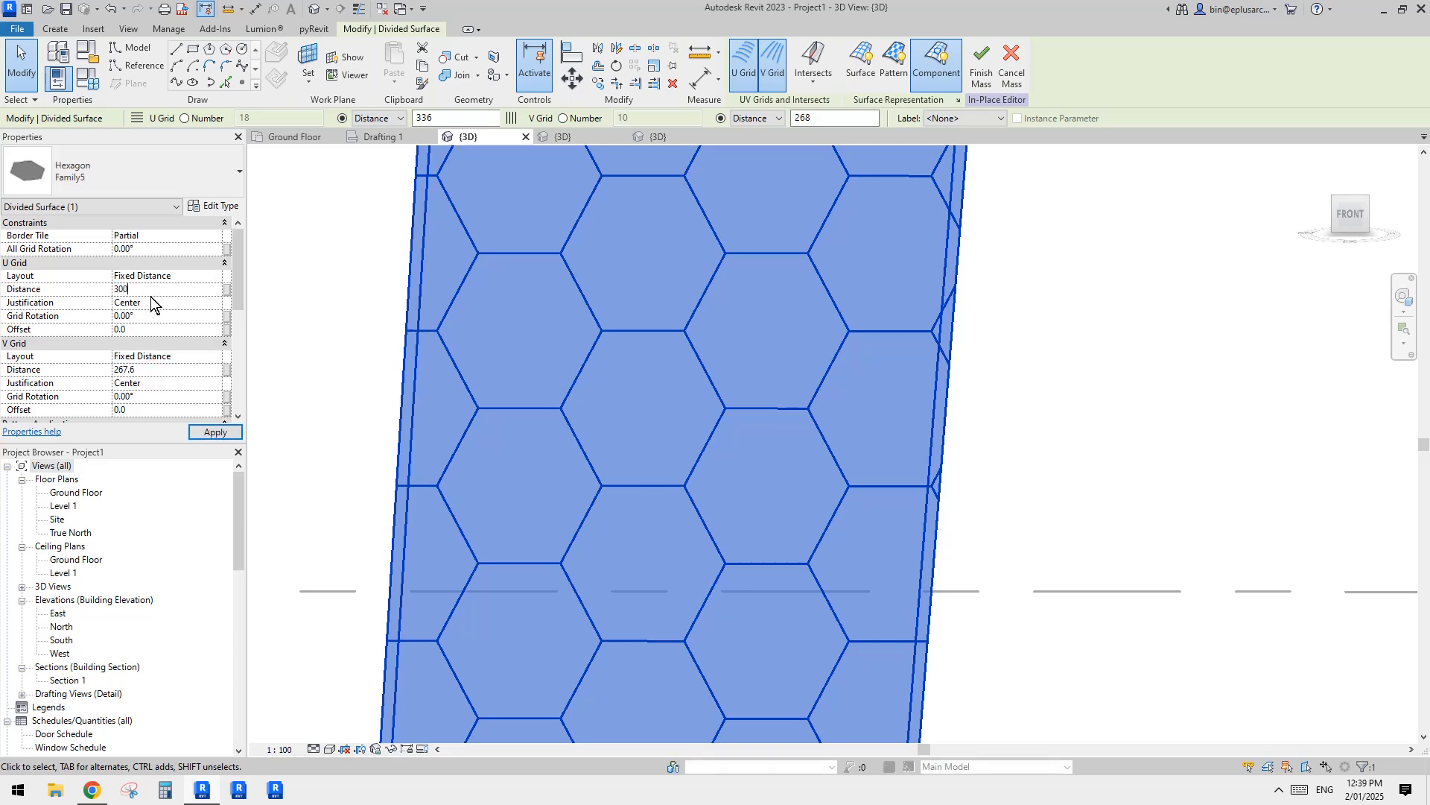
pyautogui.write('0')
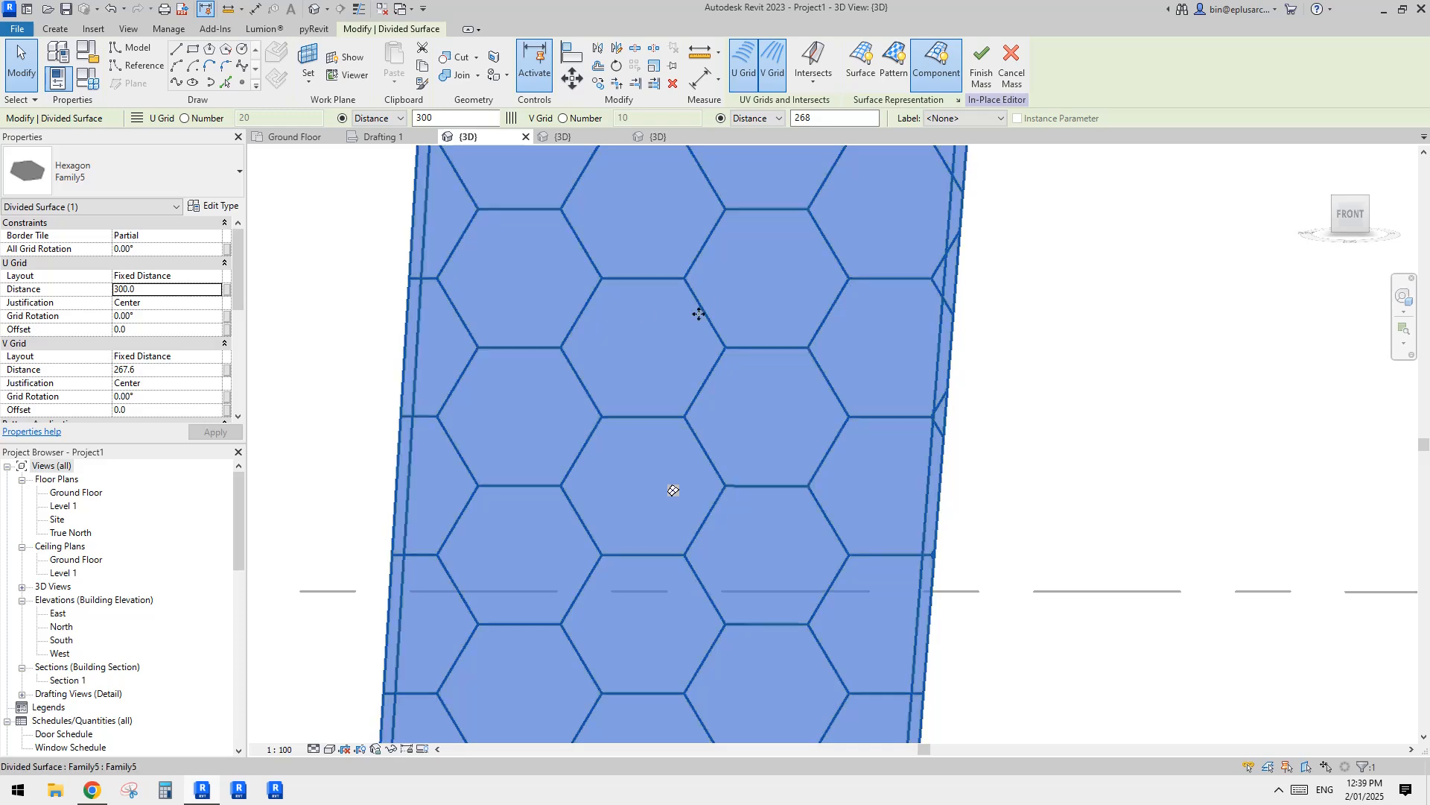
# Step: Set the V Grid distance with the formula =300*SQRT(3)/2 and deselect the divided surface
pyautogui.click(154, 370)
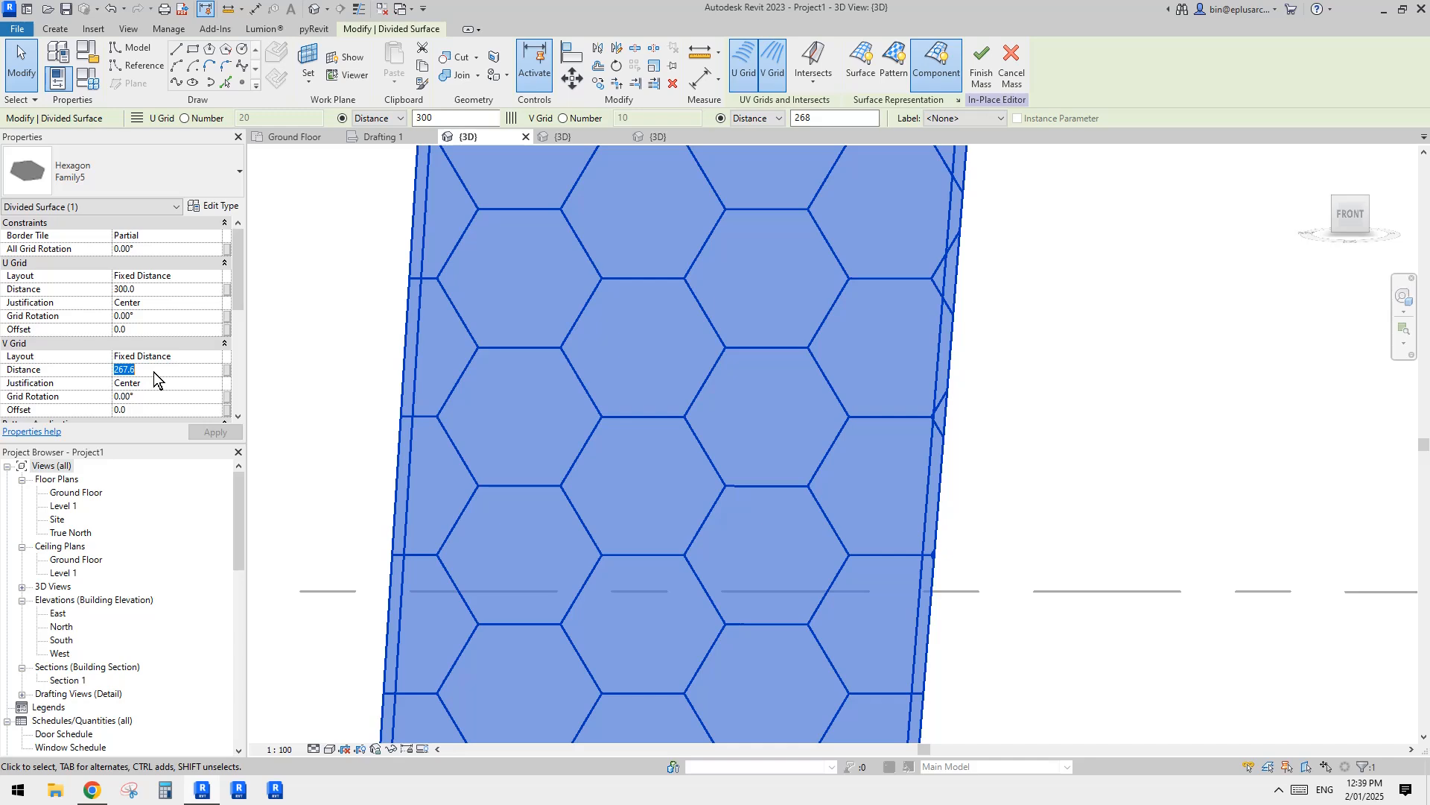
pyautogui.write('=300*SQRT(3)/2')
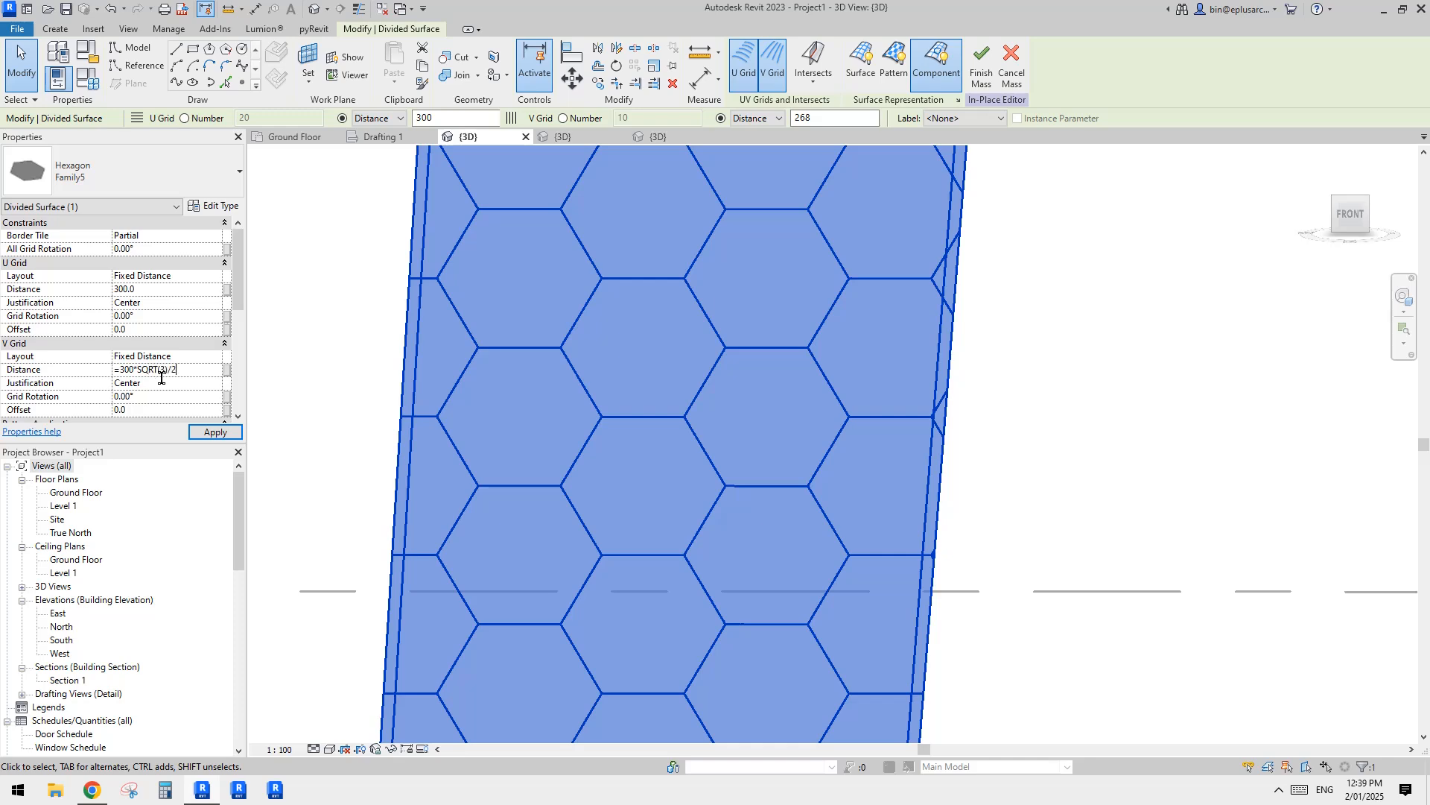
pyautogui.press('Return')
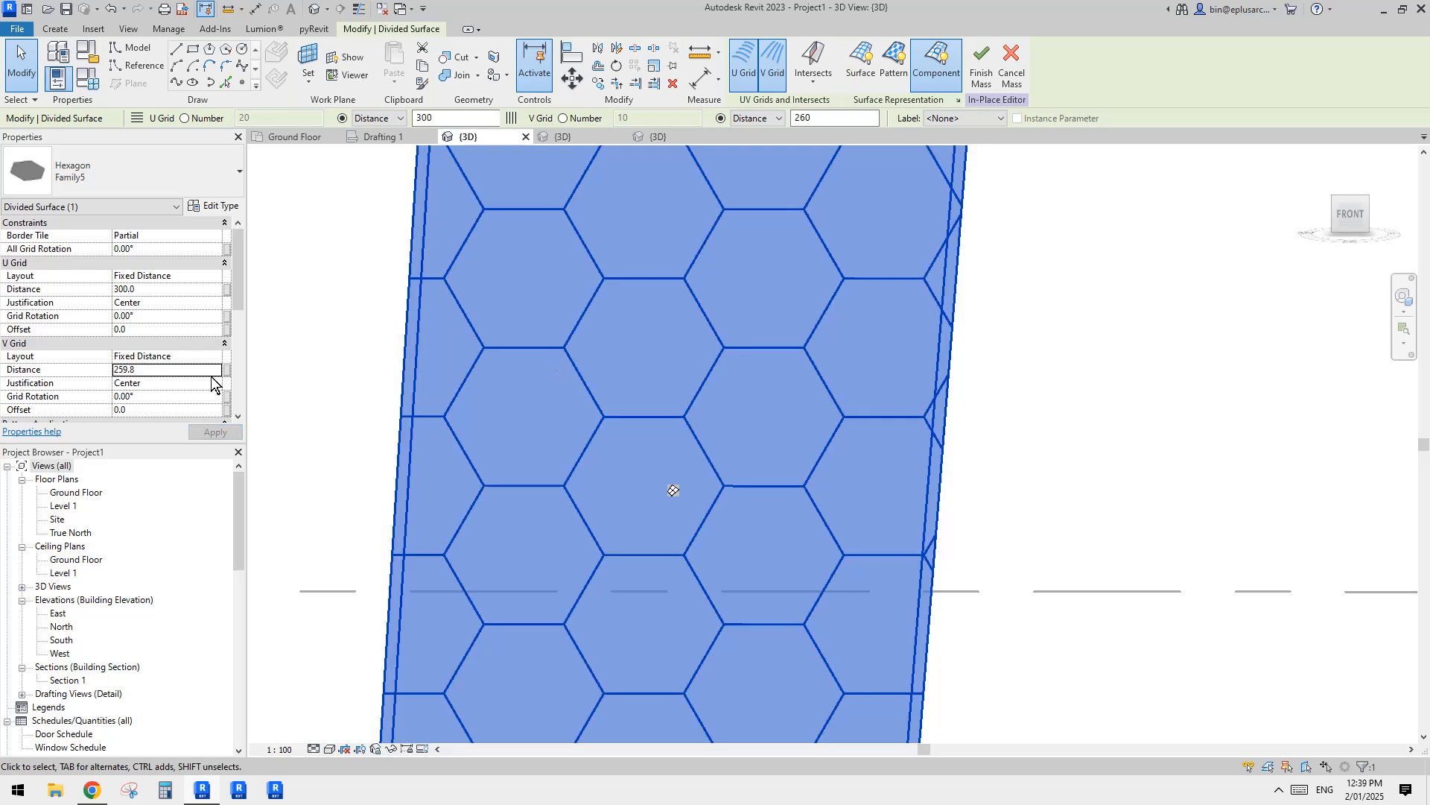
pyautogui.moveTo(798, 430); pyautogui.dragTo(802, 431, button='middle')
pyautogui.press('Escape')
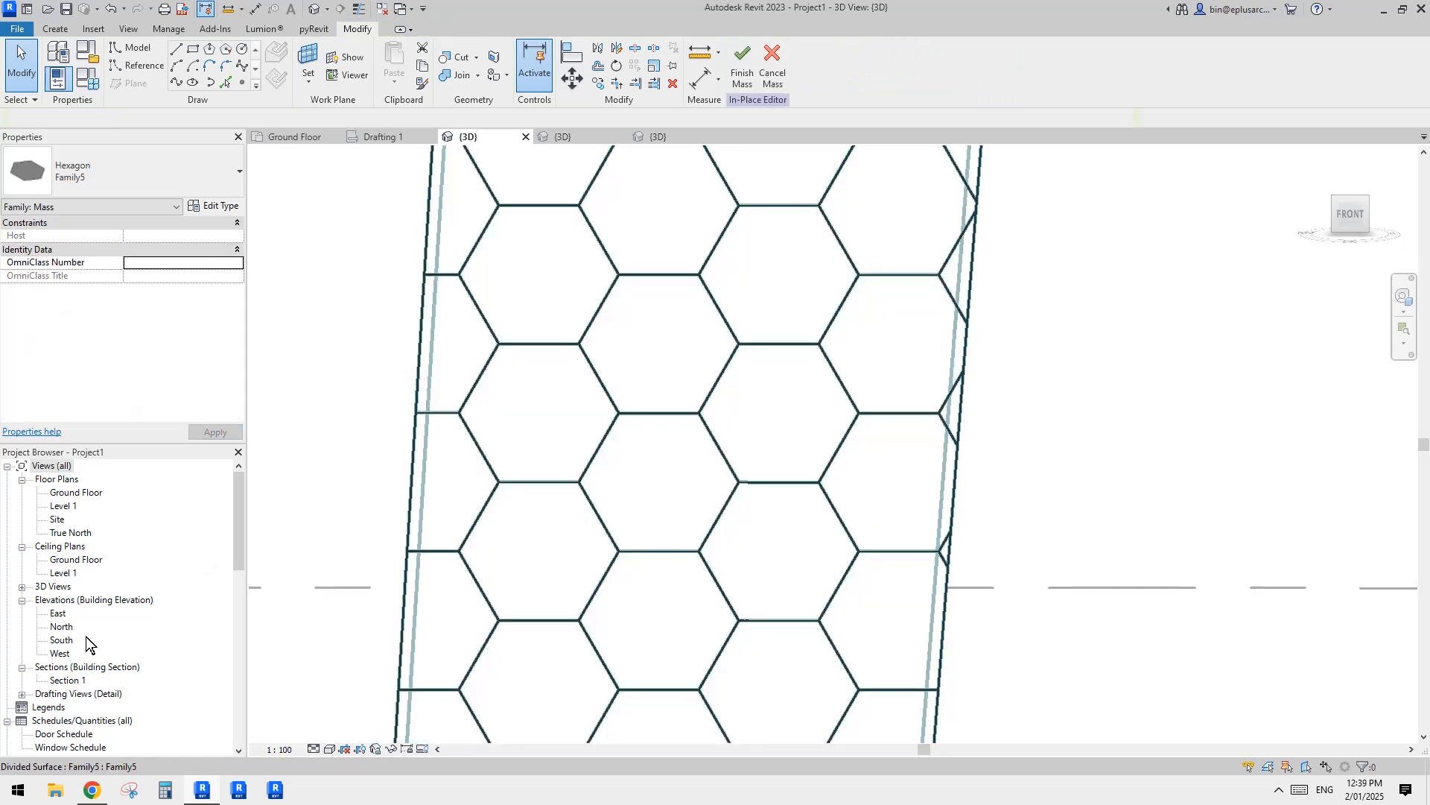
# Step: Open the South elevation and add an aligned dimension between the two horizontal edges of one hexagon, placed outside the surface
pyautogui.doubleClick(62, 639)
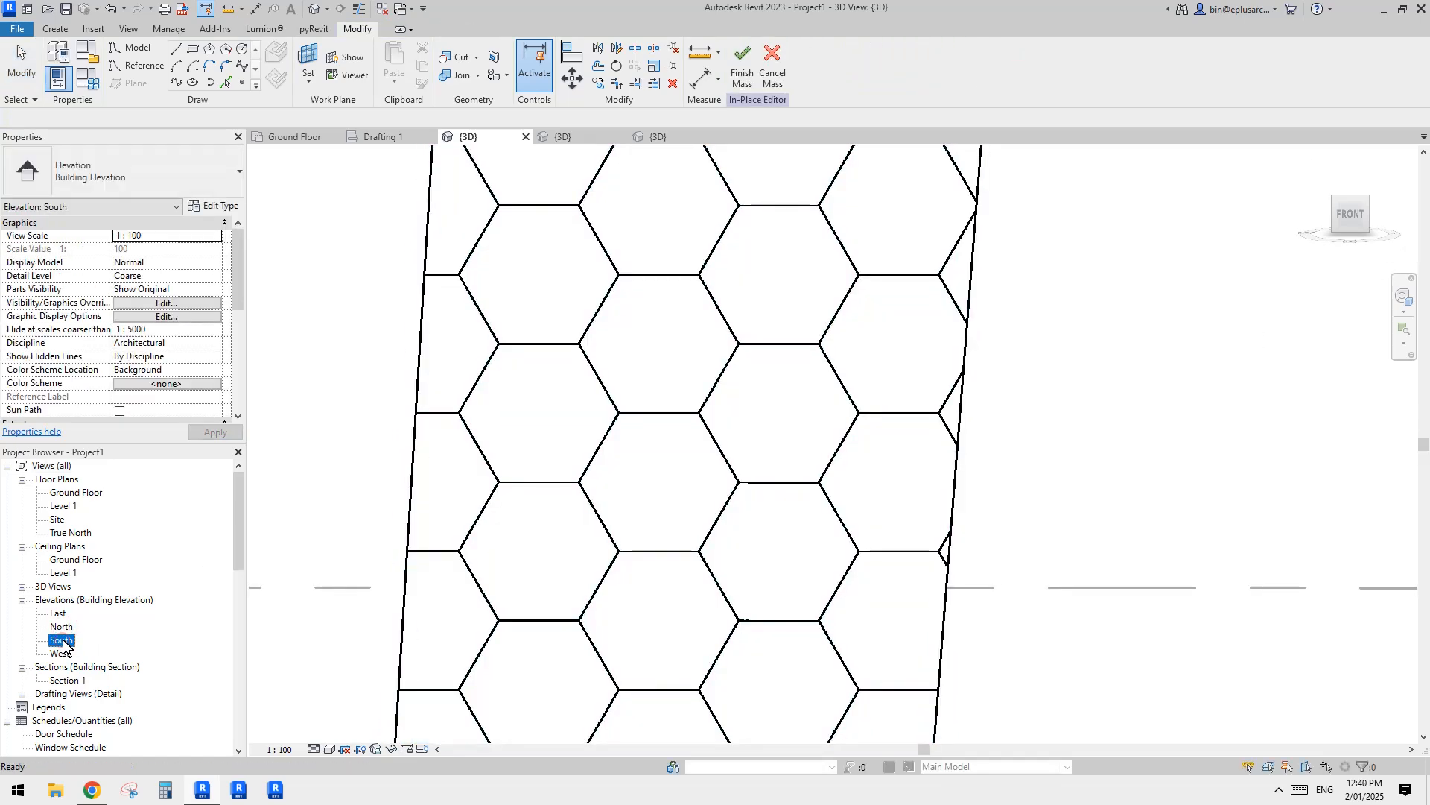
pyautogui.scroll(8, 857, 477)
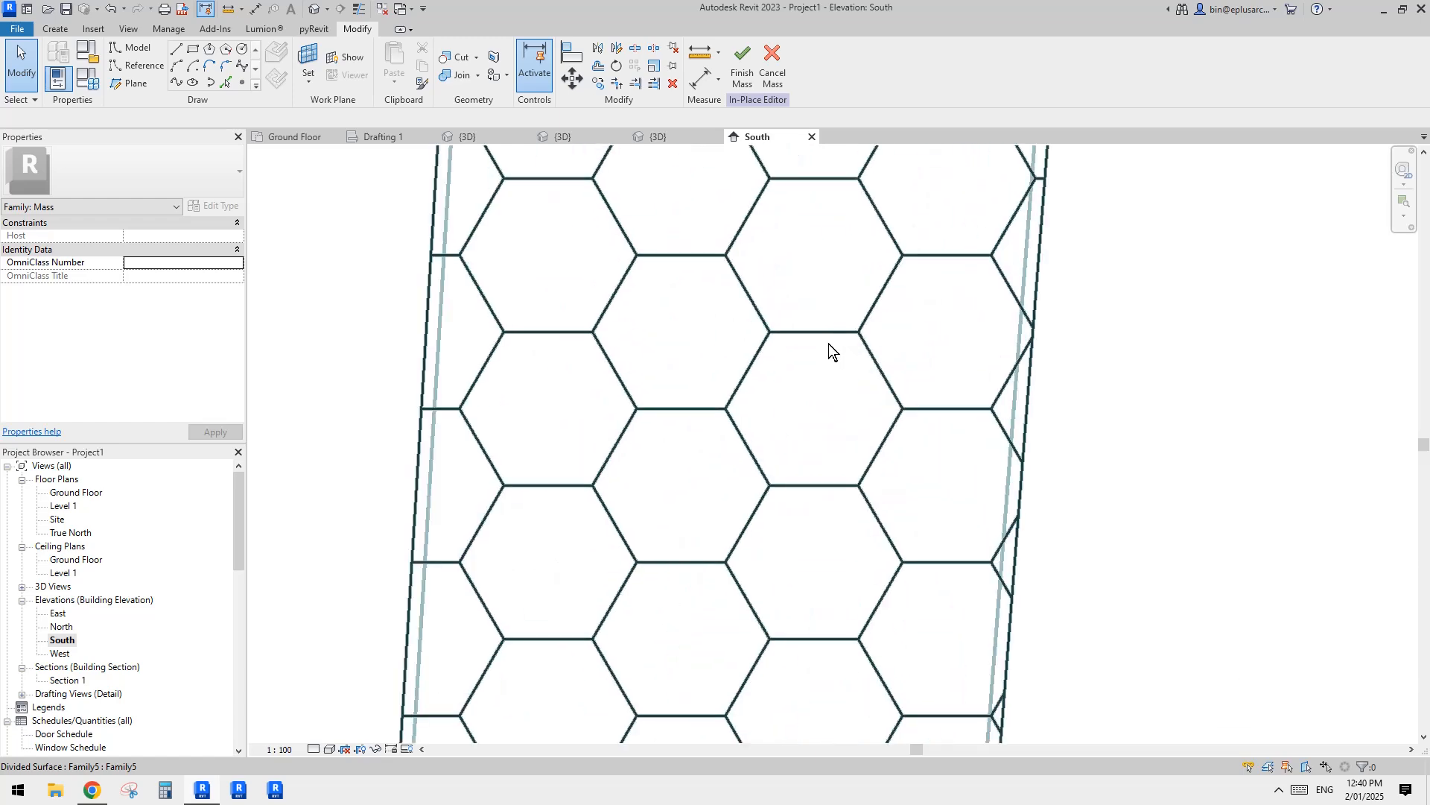
pyautogui.press('d')
pyautogui.press('i')
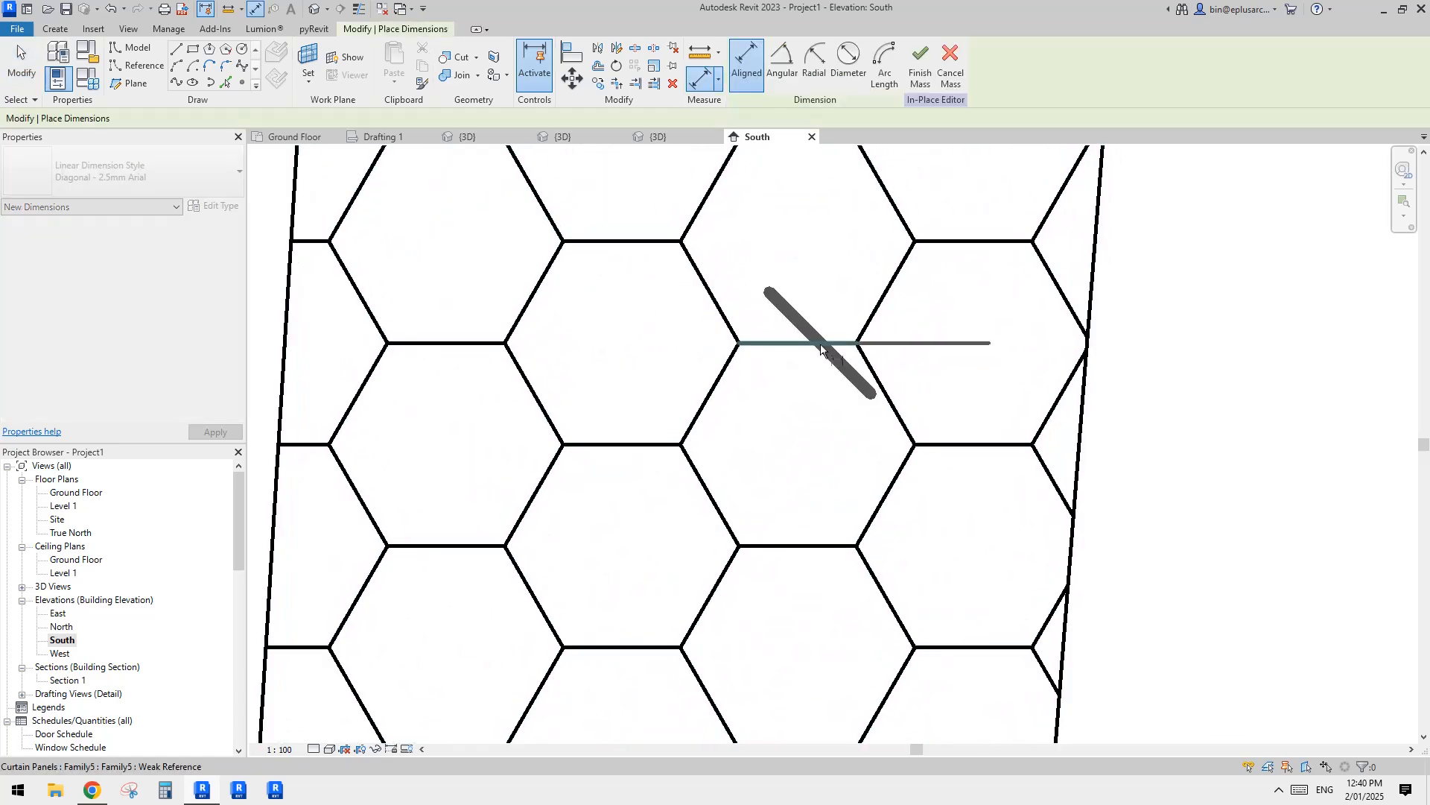
pyautogui.click(819, 342)
pyautogui.click(819, 546)
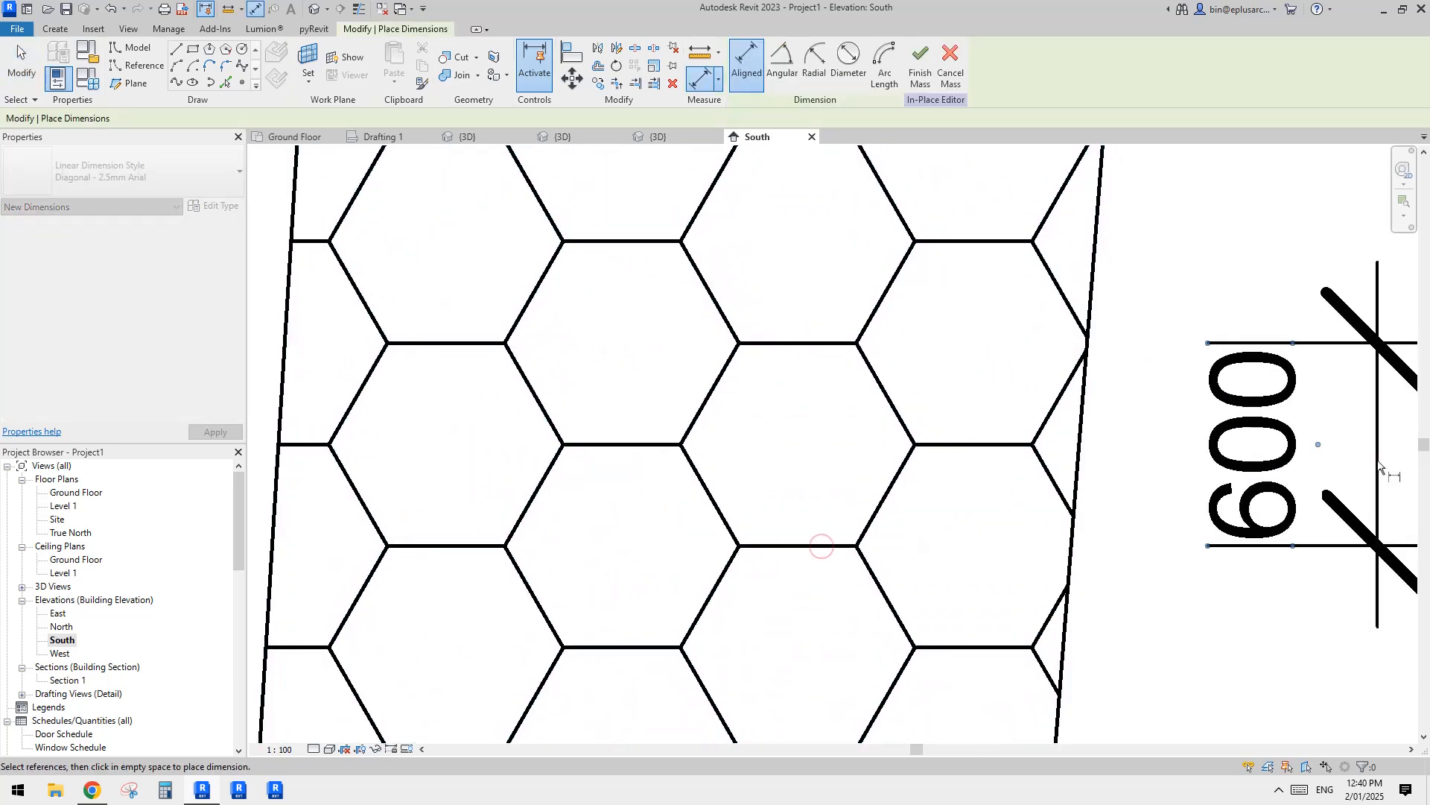
pyautogui.click(1378, 461)
# Step: Add aligned dimensions across both pairs of opposite slanted edges of the same hexagon and end dimensioning
pyautogui.click(886, 430)
pyautogui.click(707, 484)
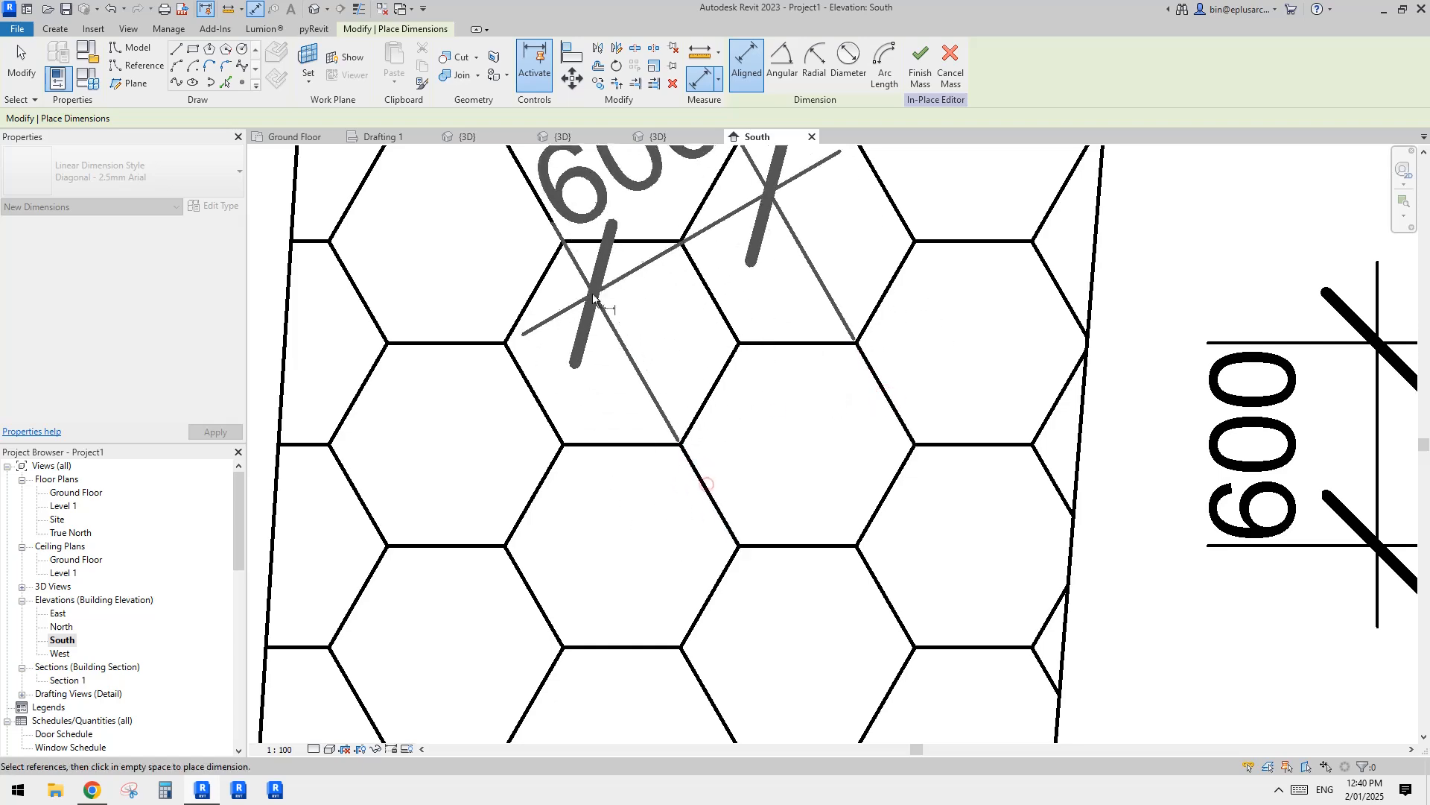
pyautogui.click(745, 205)
pyautogui.click(714, 387)
pyautogui.click(892, 485)
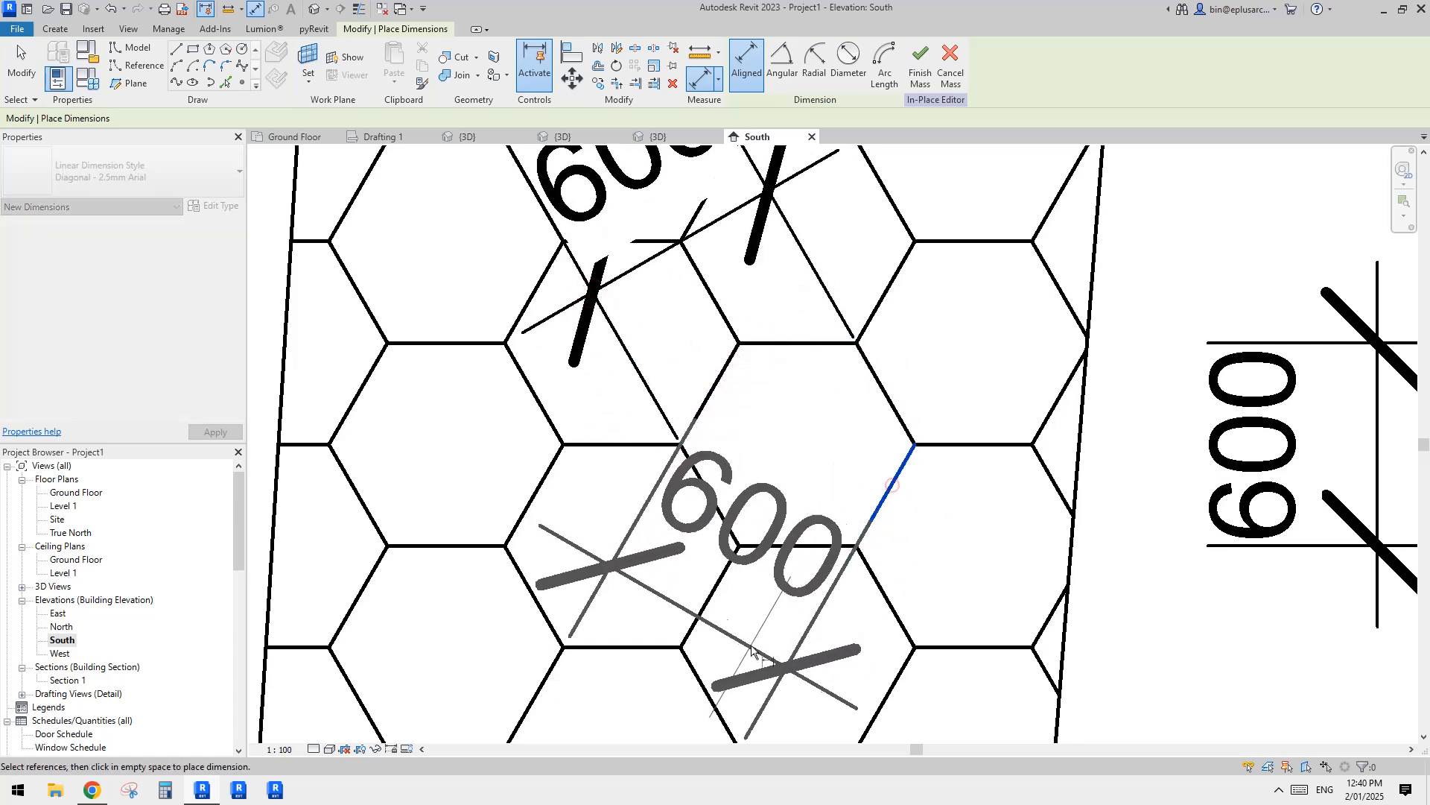
pyautogui.click(749, 648)
pyautogui.scroll(-2, 854, 601)
pyautogui.moveTo(854, 601); pyautogui.dragTo(816, 549, button='middle')
pyautogui.scroll(-4, 816, 550)
pyautogui.press('Escape')
pyautogui.press('Escape')
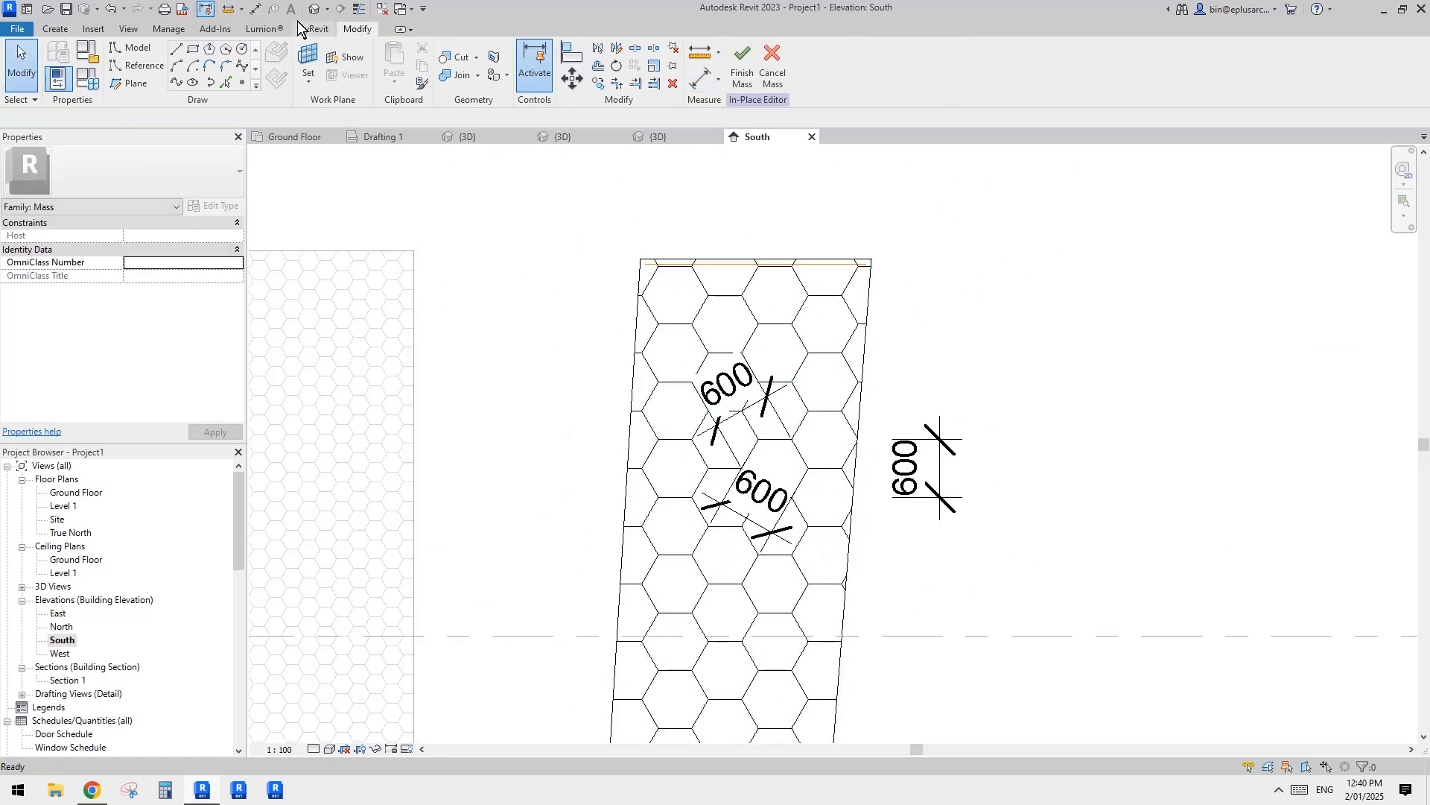
# Step: Return to the 3D view and examine the hexagon-panelled divided surface beside the patterned wall
pyautogui.click(317, 15)
pyautogui.scroll(-3, 800, 436)
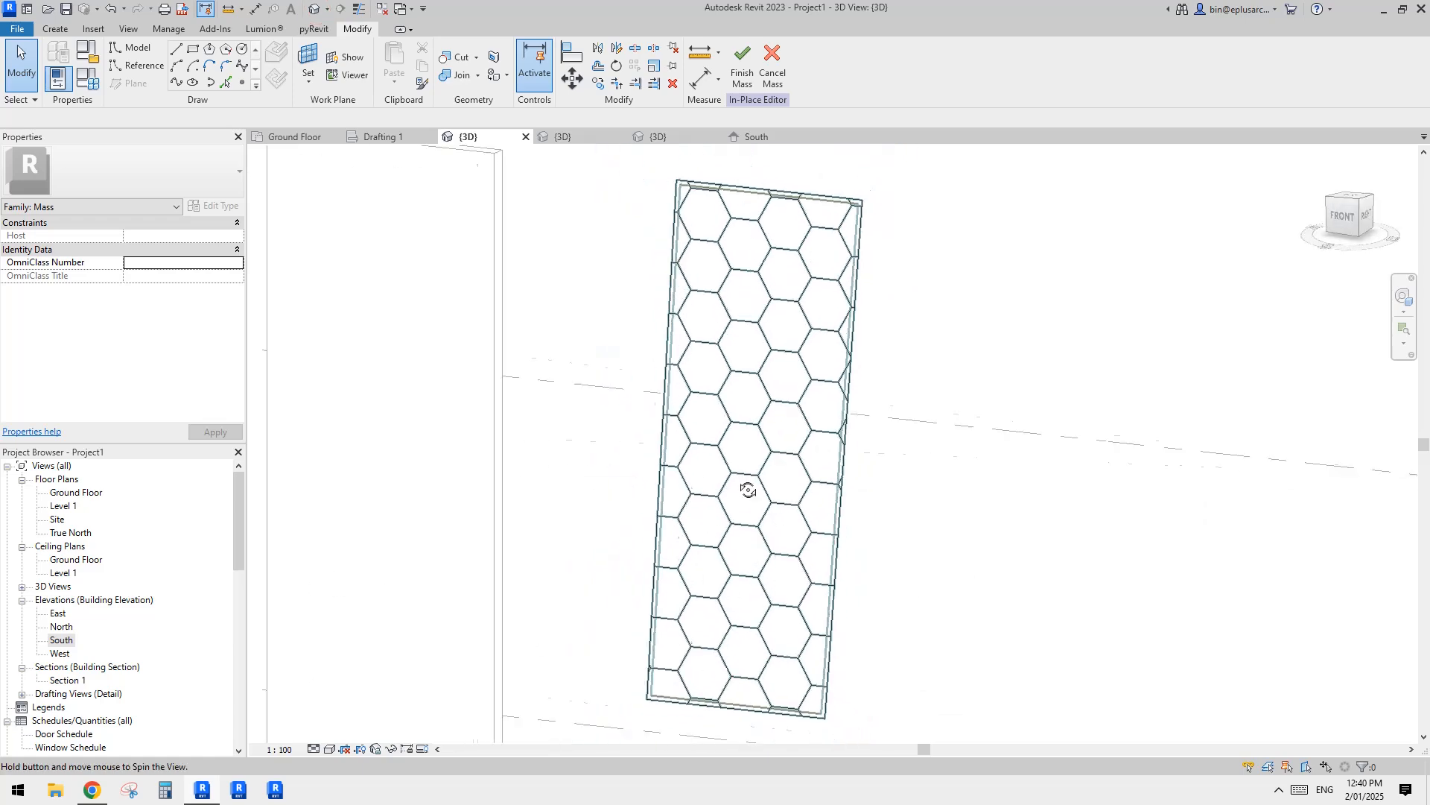
pyautogui.scroll(4, 761, 433)
pyautogui.click(772, 395)
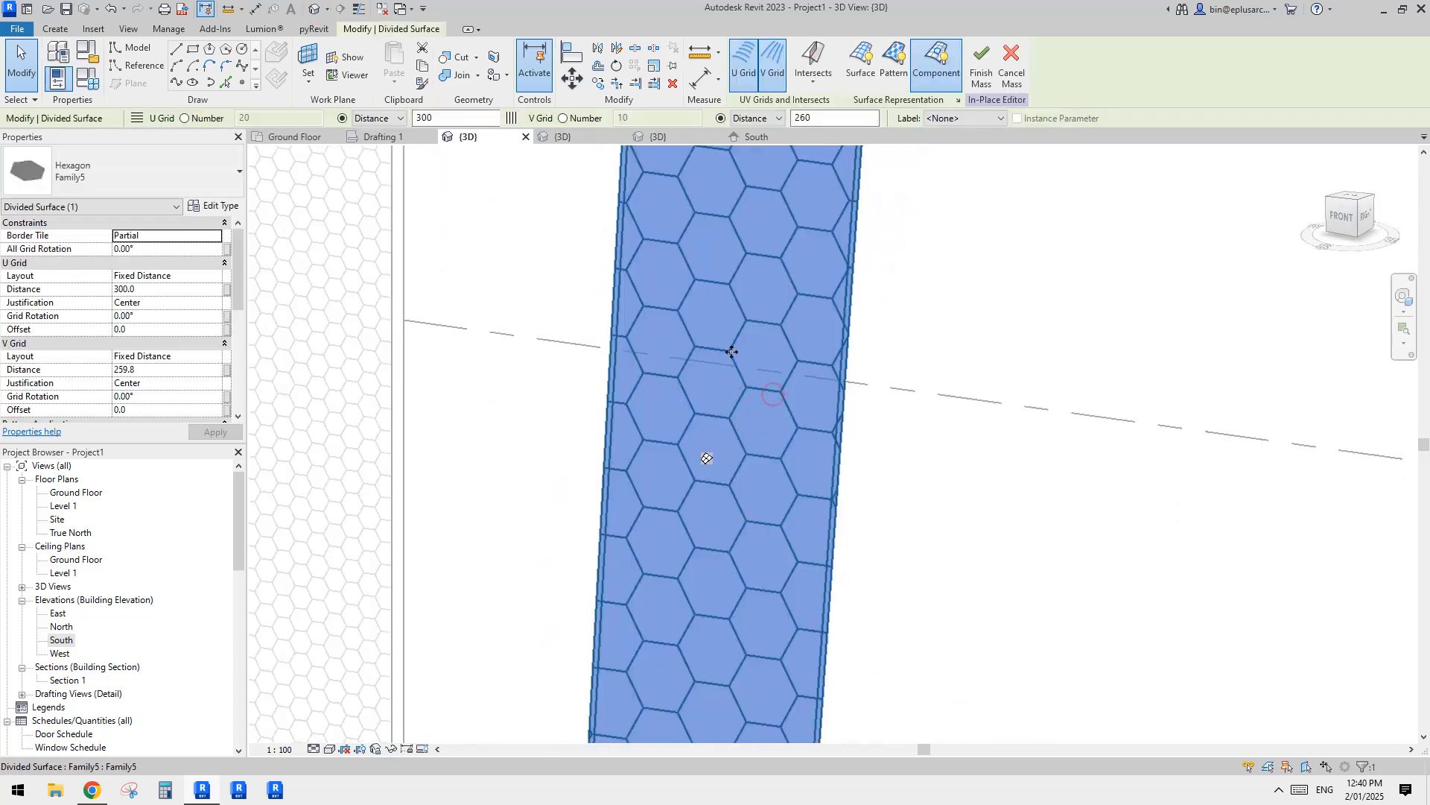
pyautogui.scroll(-5, 725, 415)
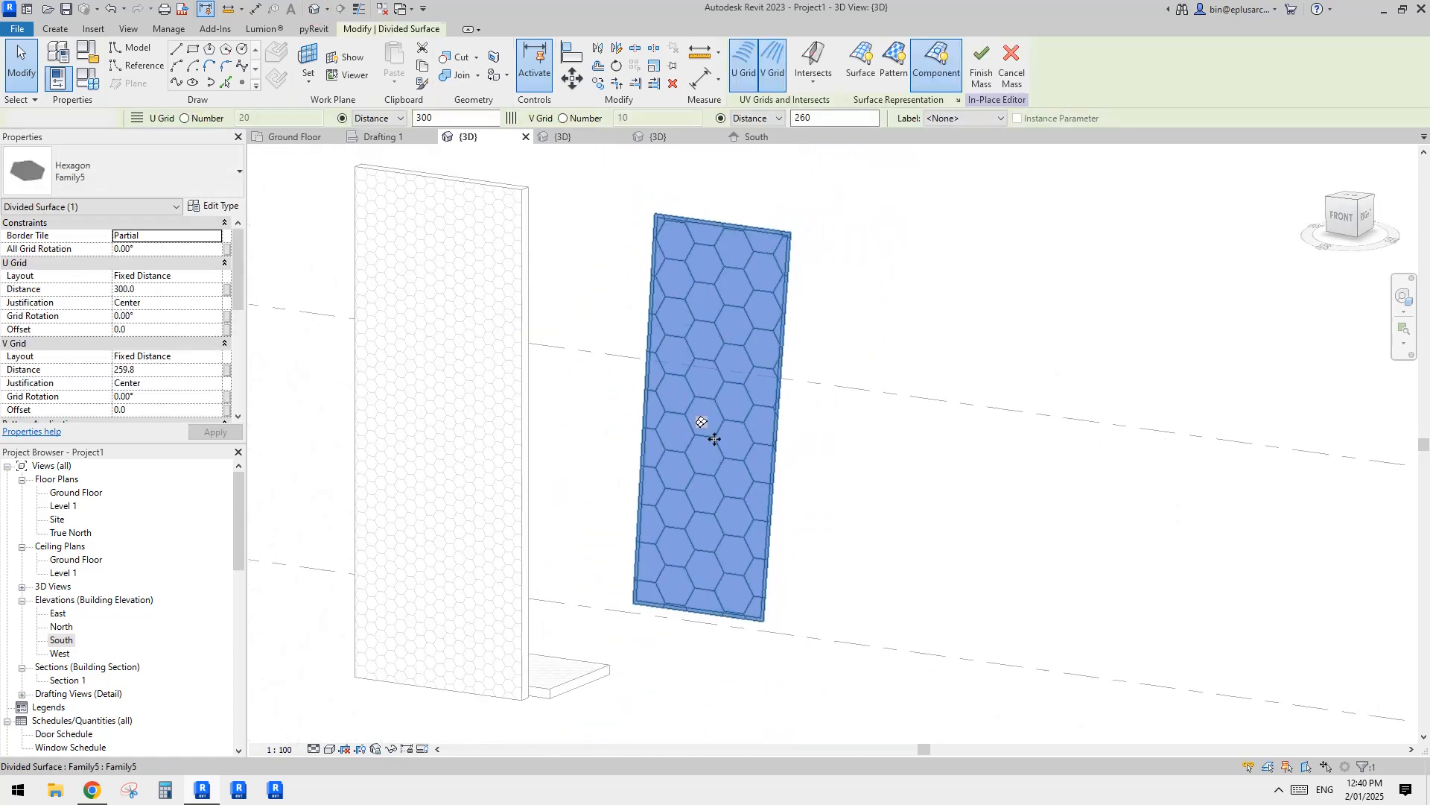
pyautogui.press('Escape')
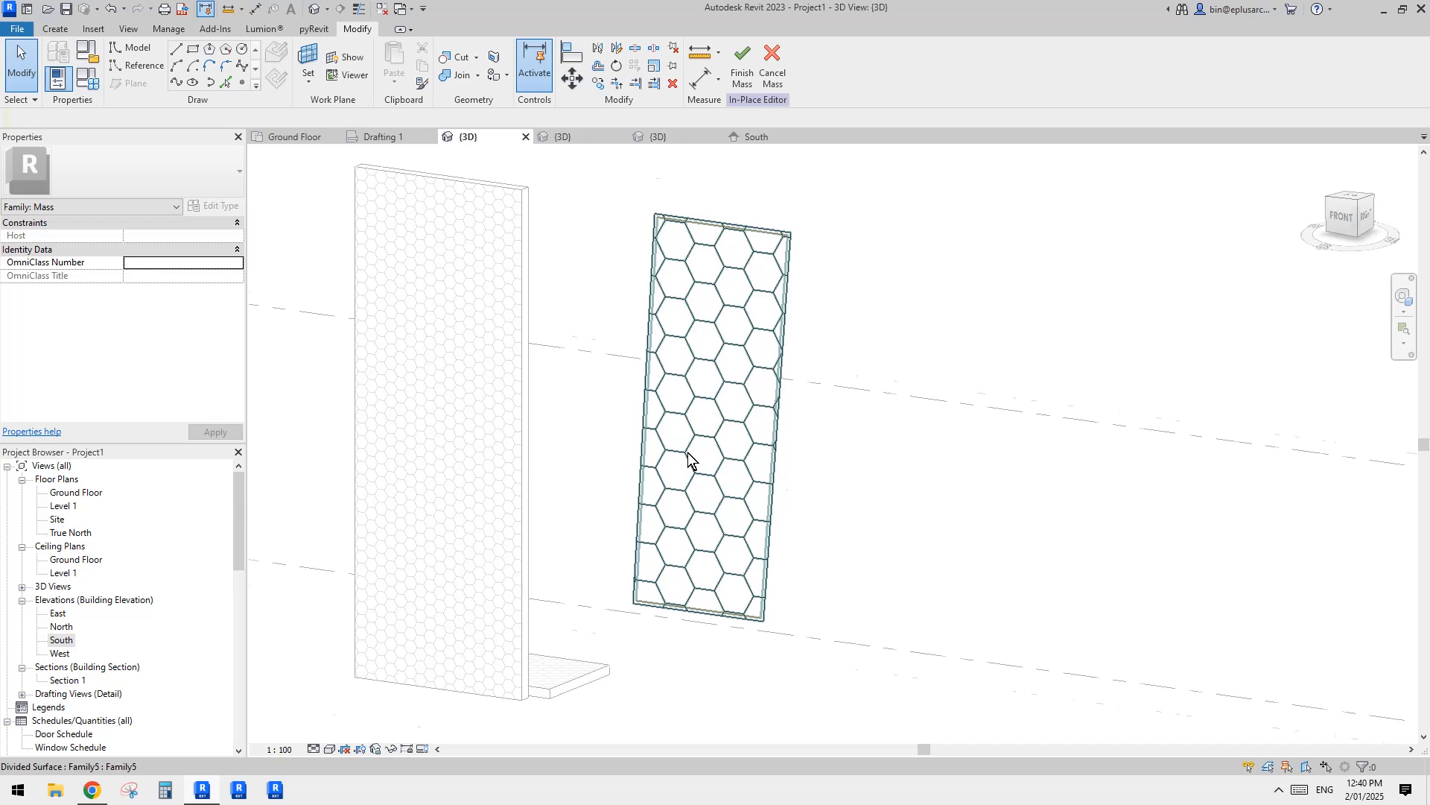
pyautogui.scroll(1, 687, 453)
pyautogui.moveTo(686, 453); pyautogui.dragTo(655, 494, button='middle')
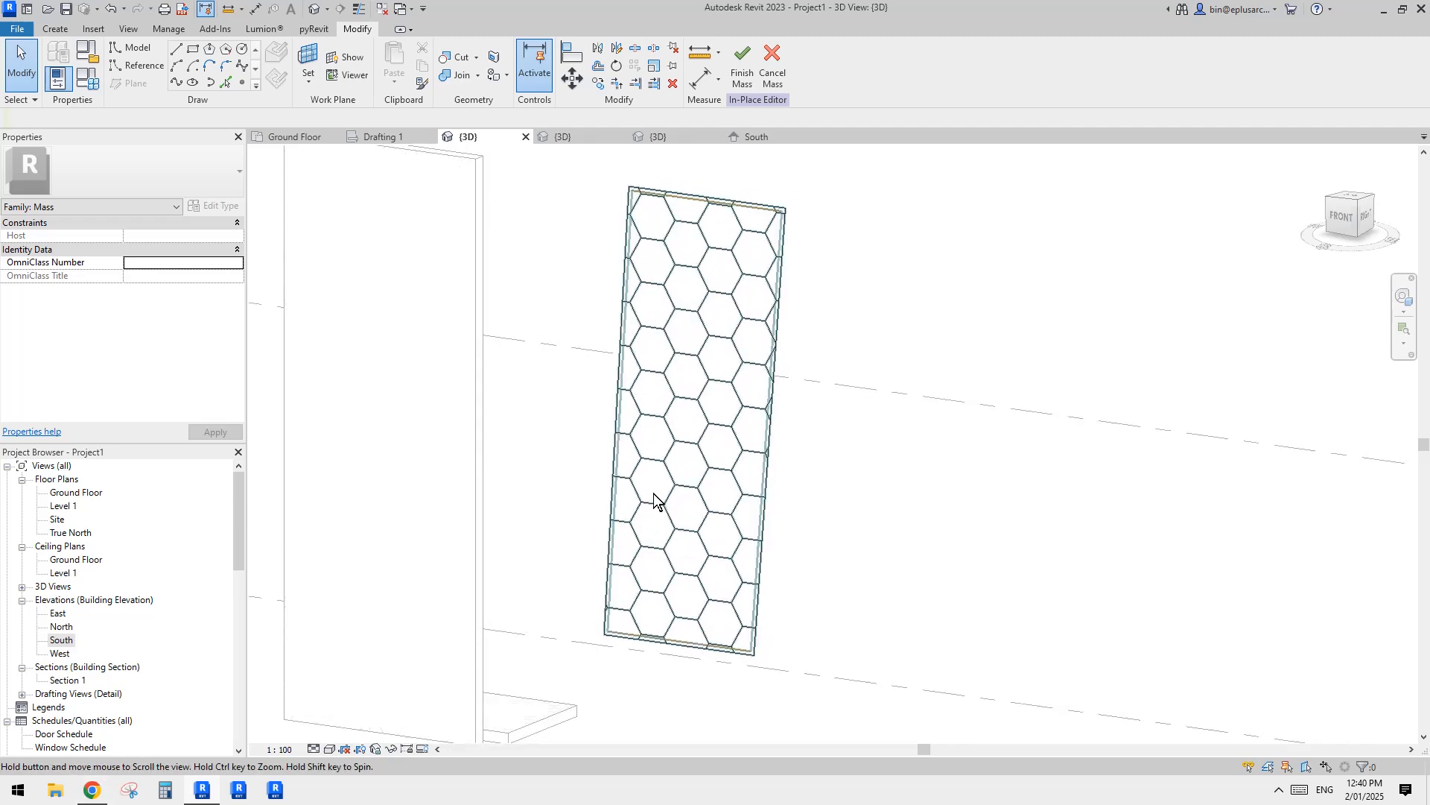
pyautogui.click(662, 456)
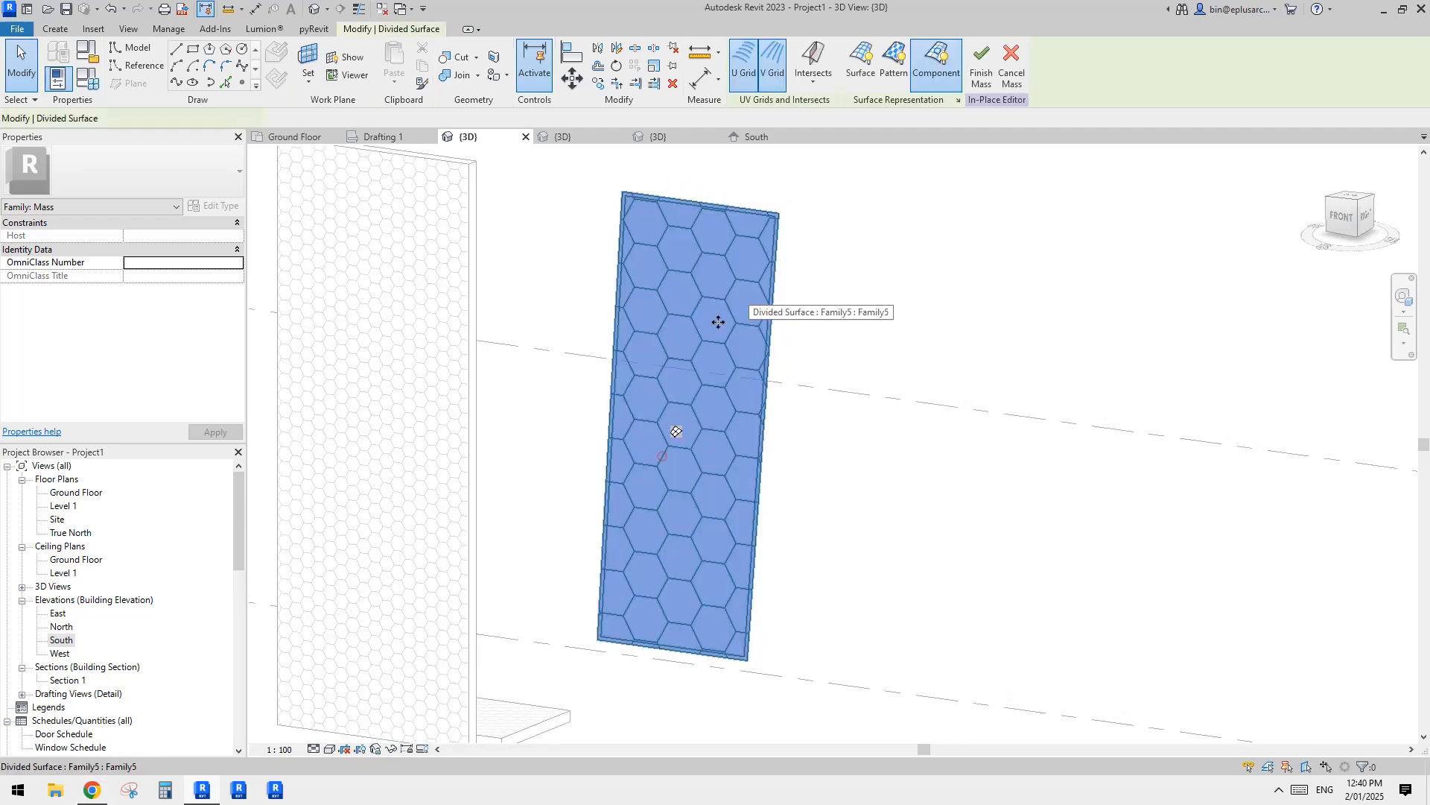
# Step: Switch to Chrome to view the honeycomb tube photo in the Gmail message, and return to the Revit model
pyautogui.click(97, 790)
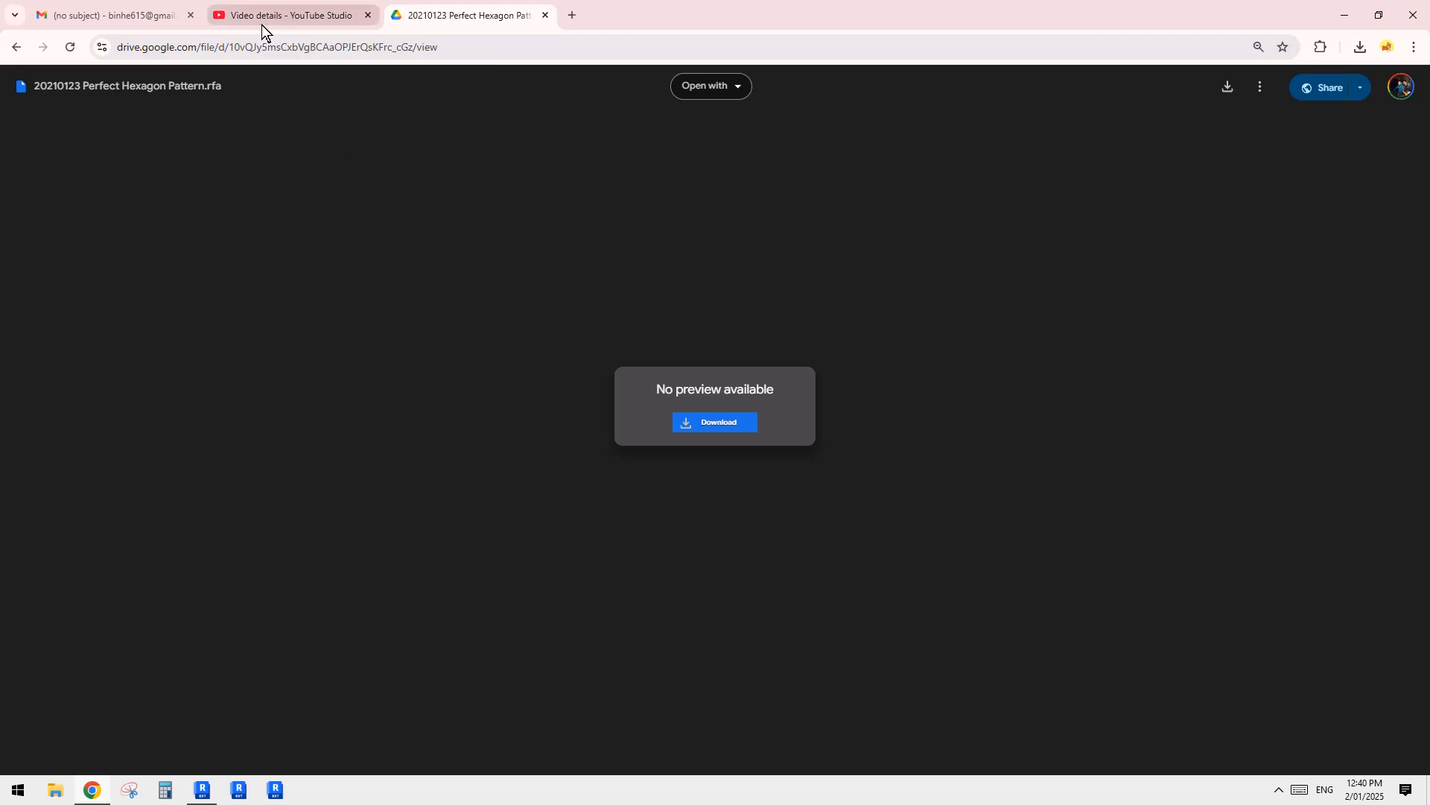
pyautogui.click(118, 10)
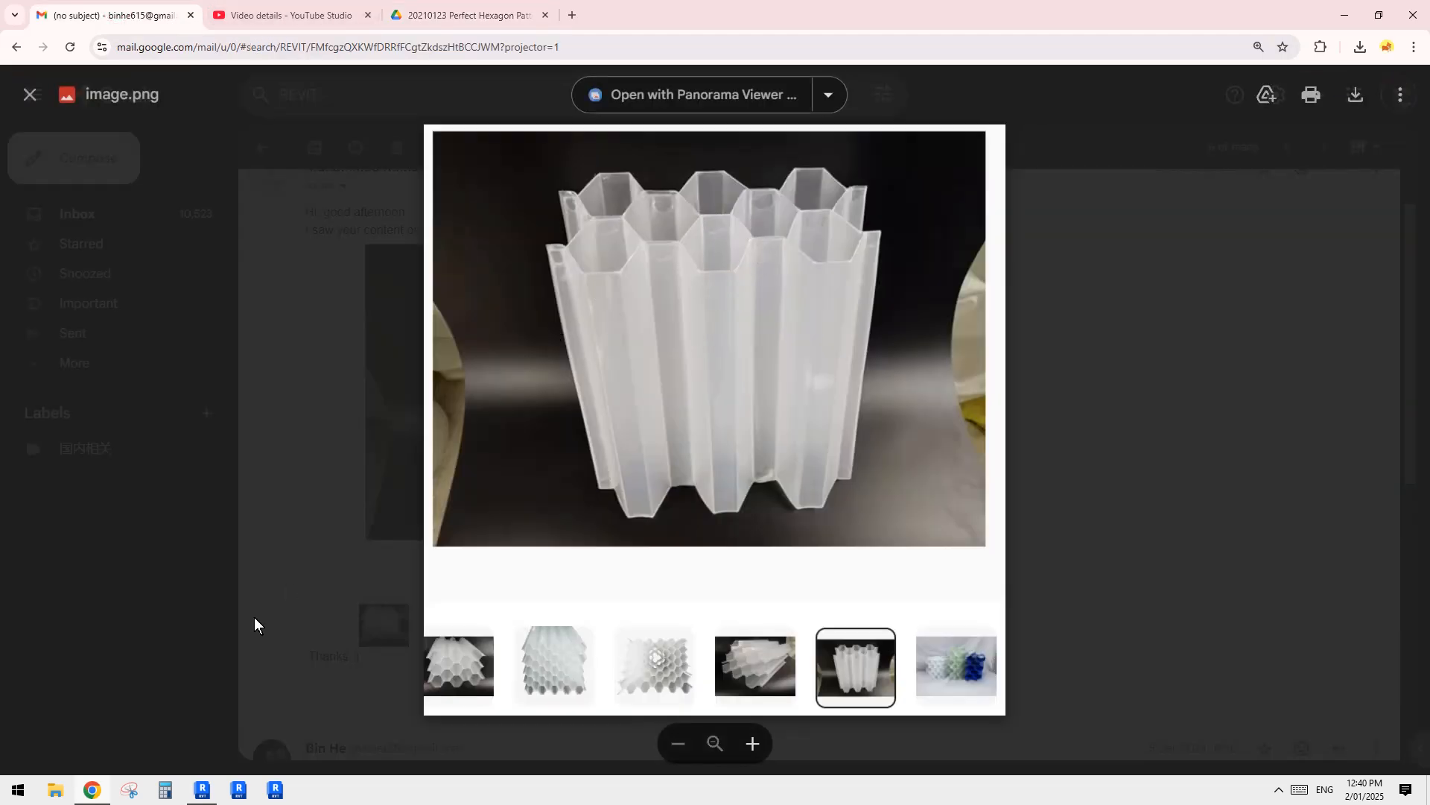
pyautogui.click(202, 790)
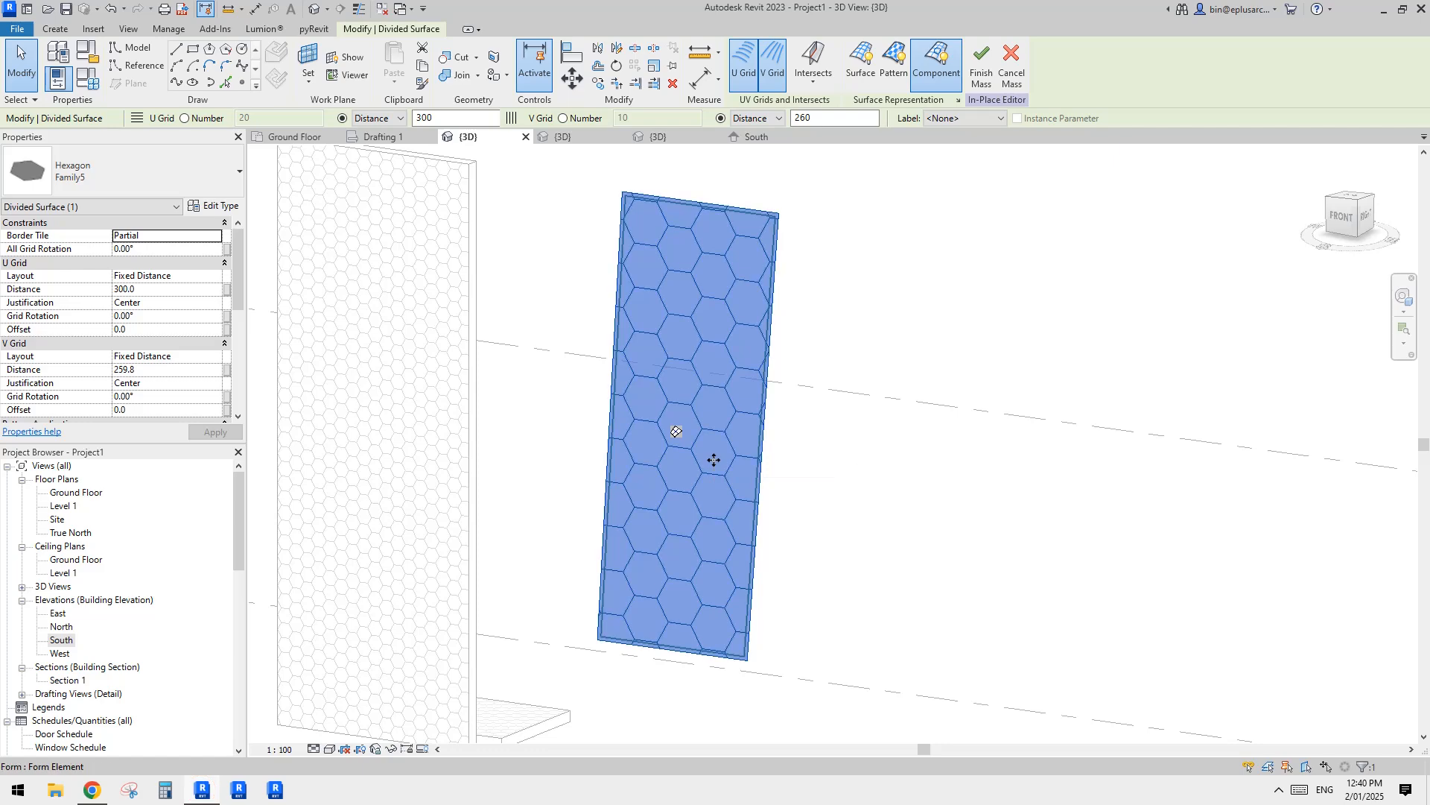
# Step: Open the family of one hexagon panel in the divided surface for editing
pyautogui.press('Escape')
pyautogui.click(713, 453)
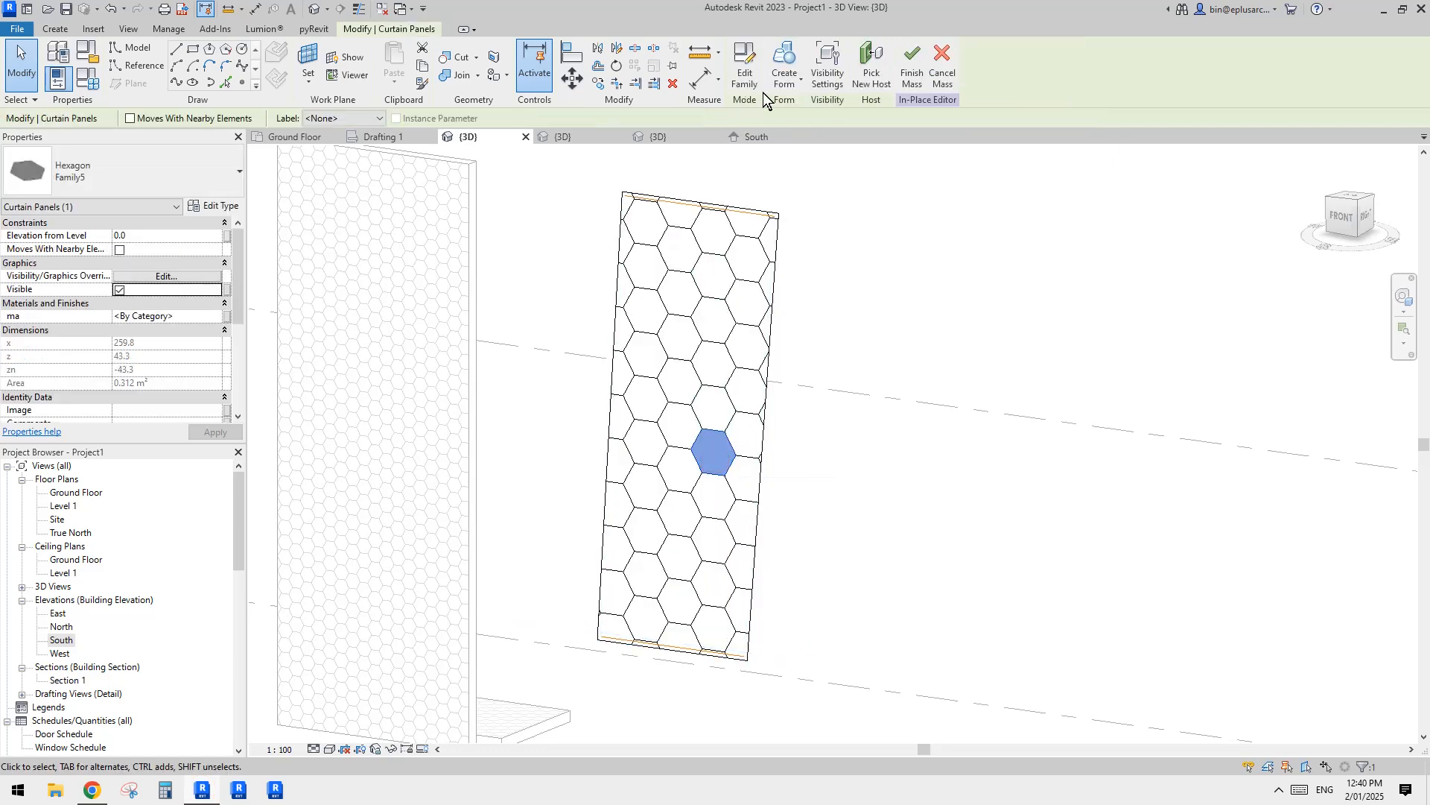
pyautogui.click(745, 65)
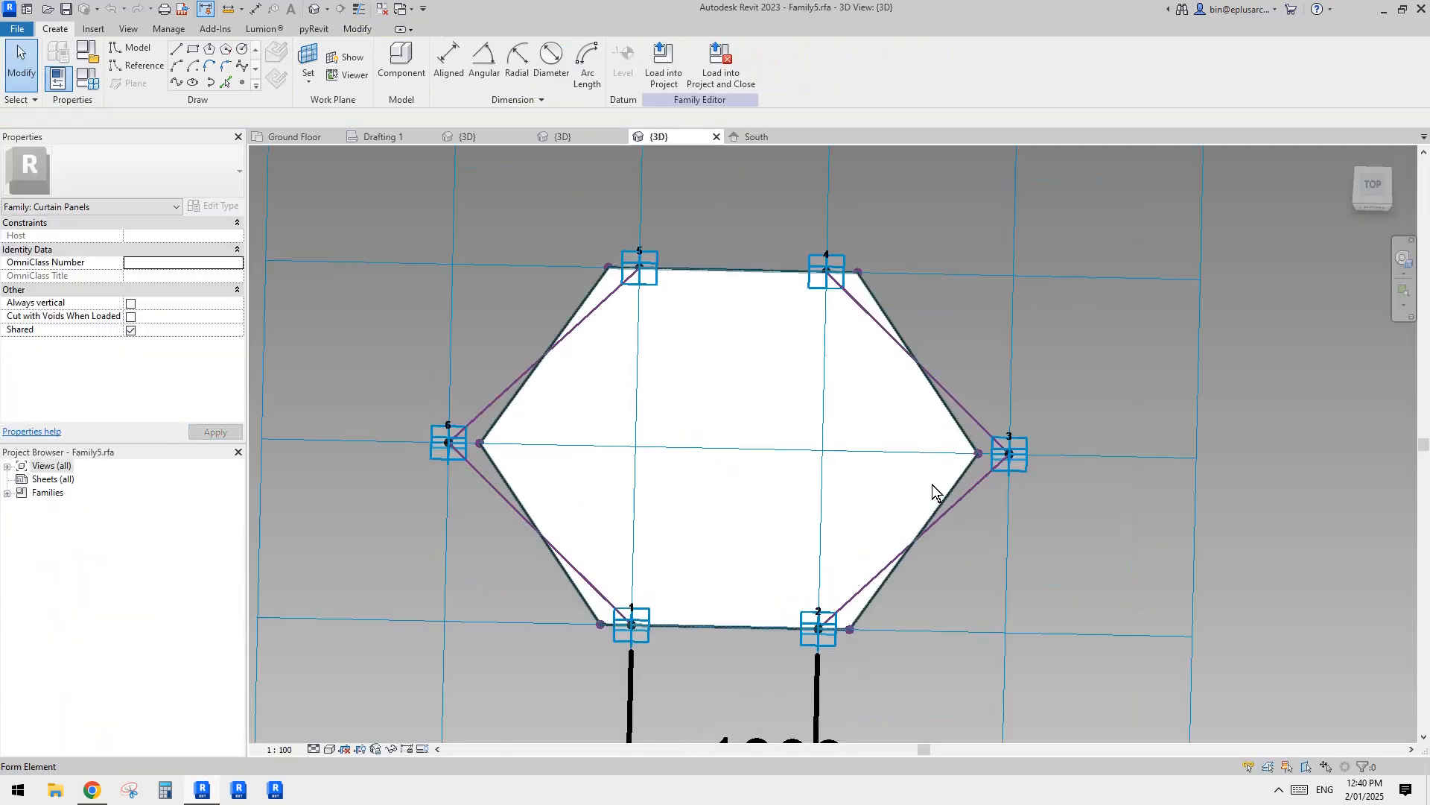
# Step: Dissolve the solid hexagon form in the panel family back into its reference lines
pyautogui.scroll(2, 887, 399)
pyautogui.click(800, 428)
pyautogui.scroll(-1, 788, 444)
pyautogui.keyDown('shift'); pyautogui.moveTo(784, 449); pyautogui.dragTo(789, 407, button='middle'); pyautogui.keyUp('shift')
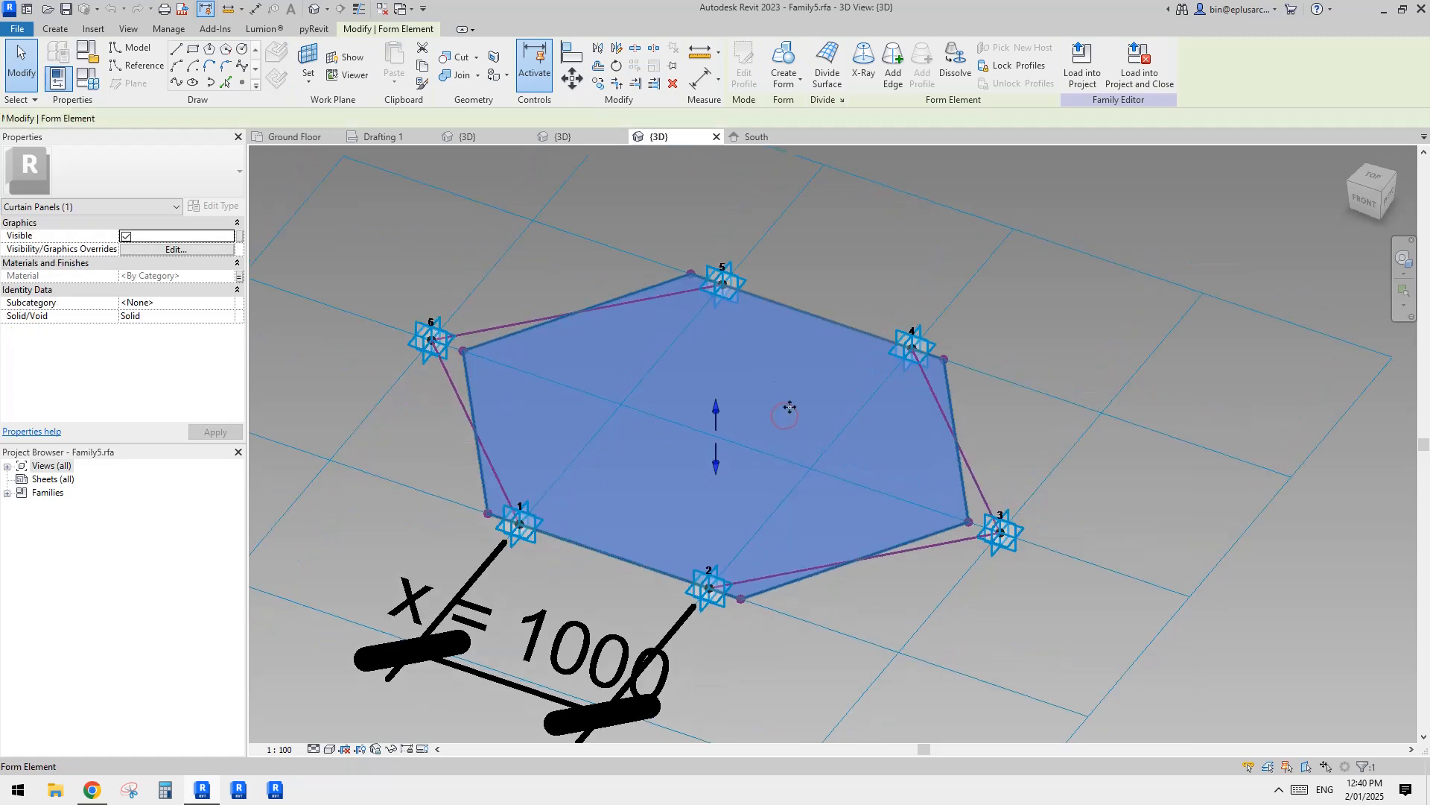
pyautogui.keyDown('shift'); pyautogui.moveTo(521, 377); pyautogui.dragTo(651, 447, button='middle'); pyautogui.keyUp('shift')
pyautogui.scroll(-1, 651, 467)
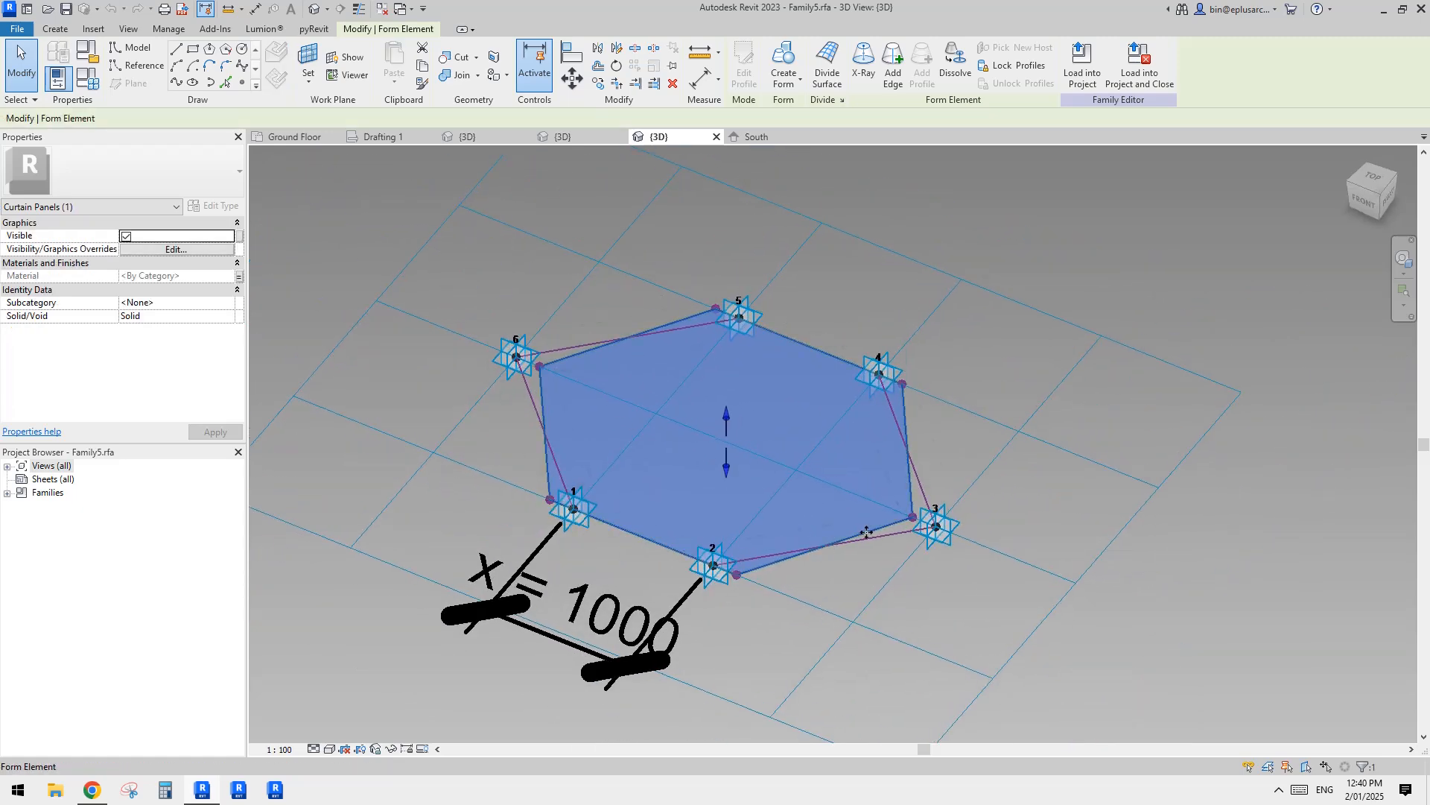
pyautogui.click(954, 65)
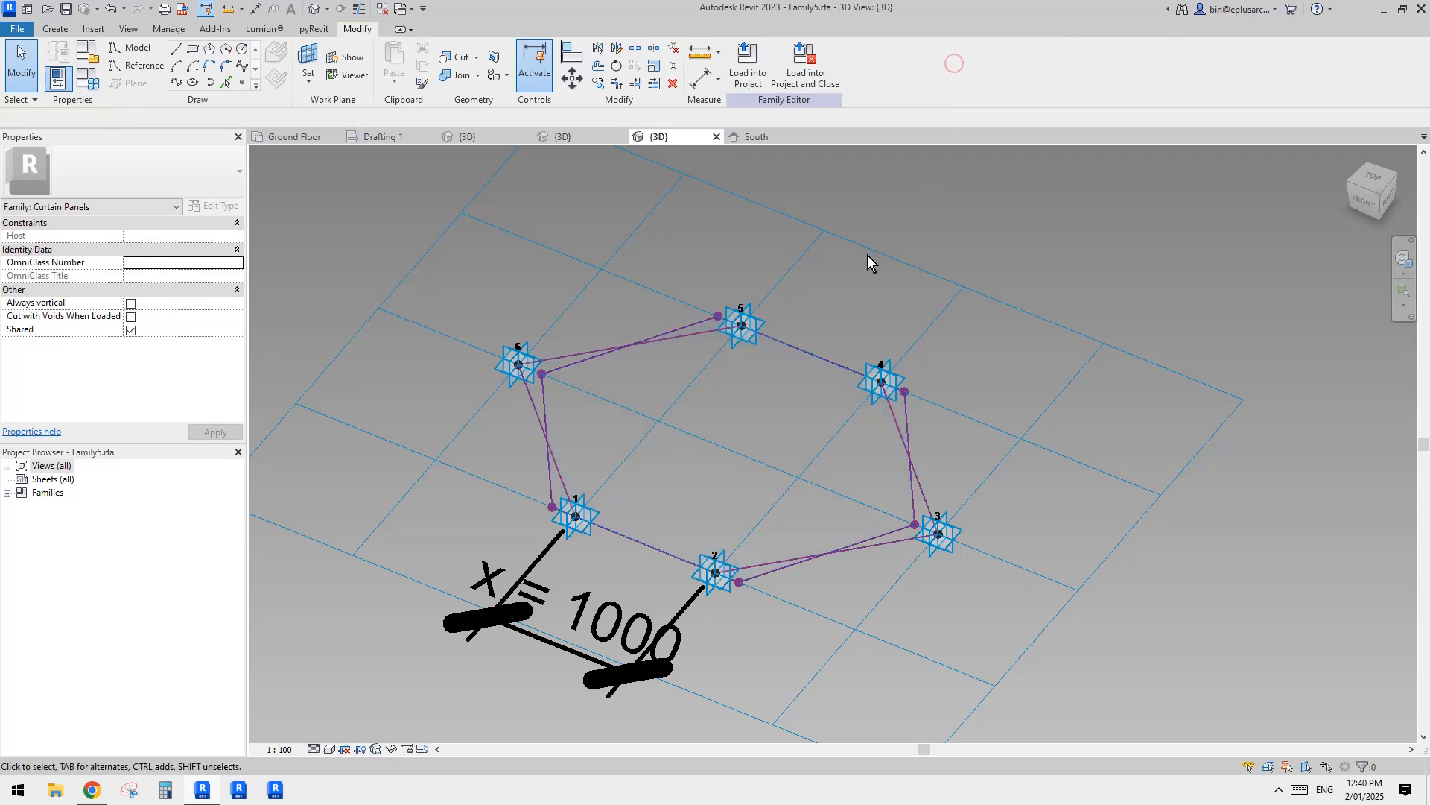
# Step: Try to create a form from the closed chain of six offset hexagon reference lines
pyautogui.press('Tab')
pyautogui.click(911, 490)
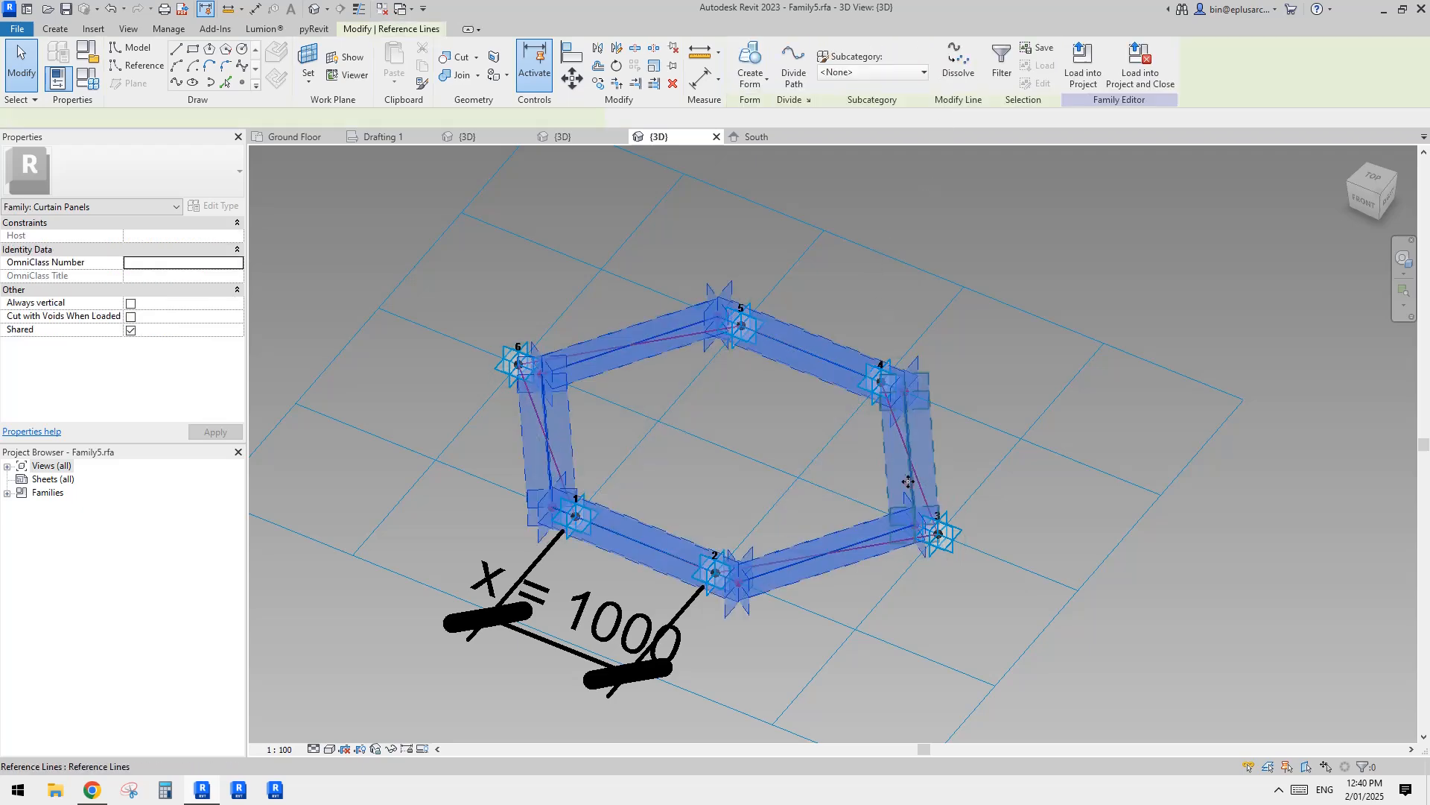
pyautogui.keyDown('shift'); pyautogui.moveTo(910, 490); pyautogui.dragTo(824, 495, button='middle'); pyautogui.keyUp('shift')
pyautogui.click(1023, 442)
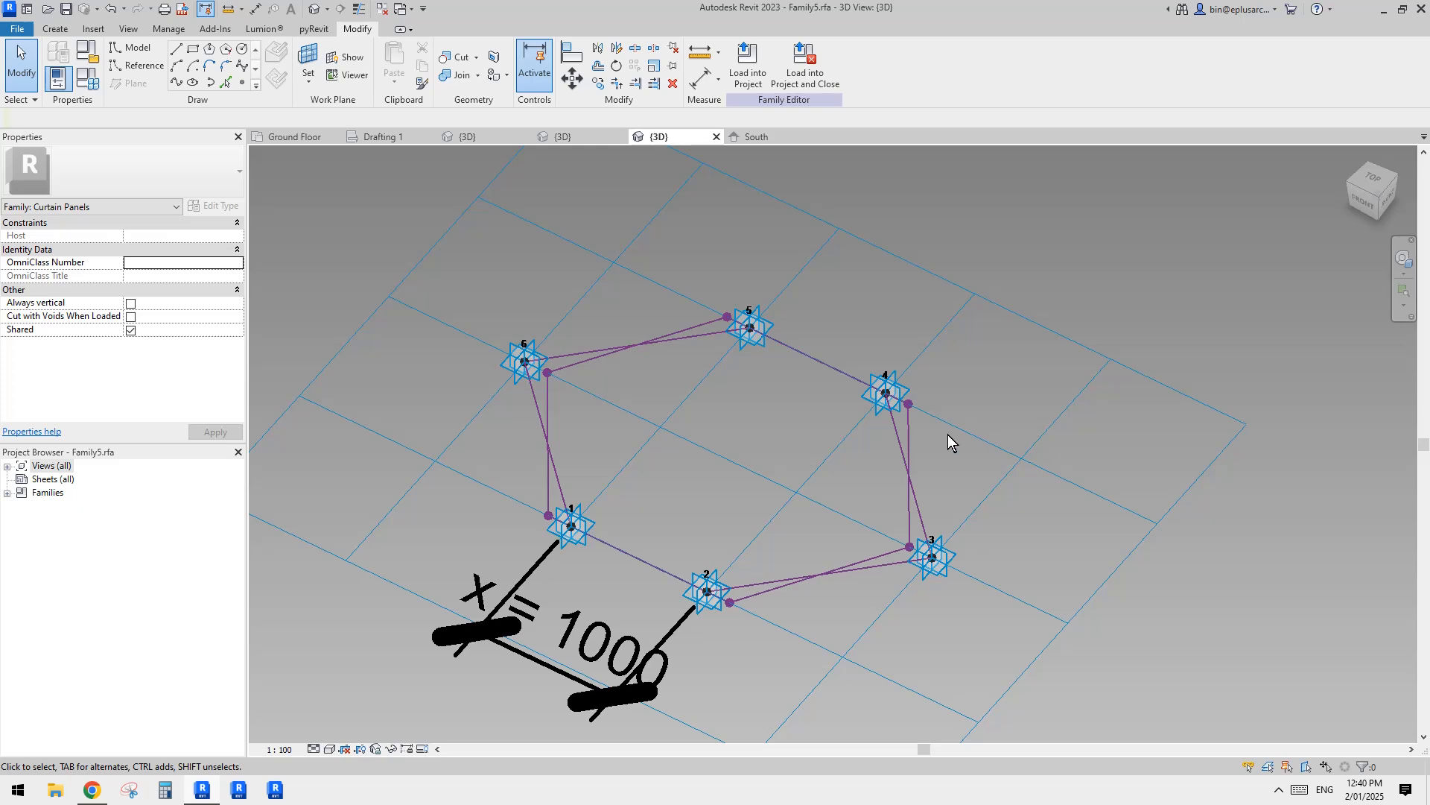
pyautogui.press('Tab')
pyautogui.click(911, 426)
pyautogui.click(751, 61)
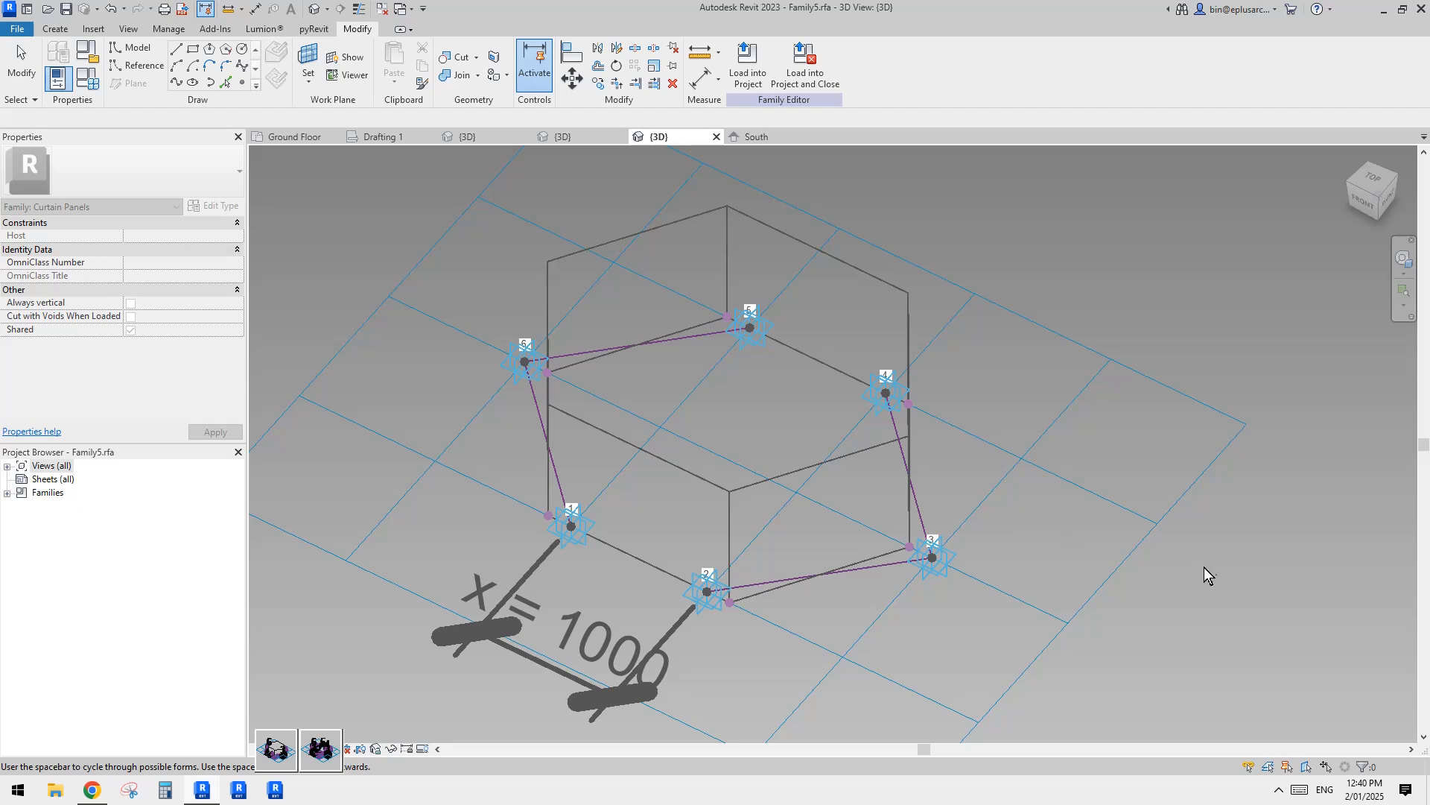
pyautogui.hotkey('ctrl', 'z')
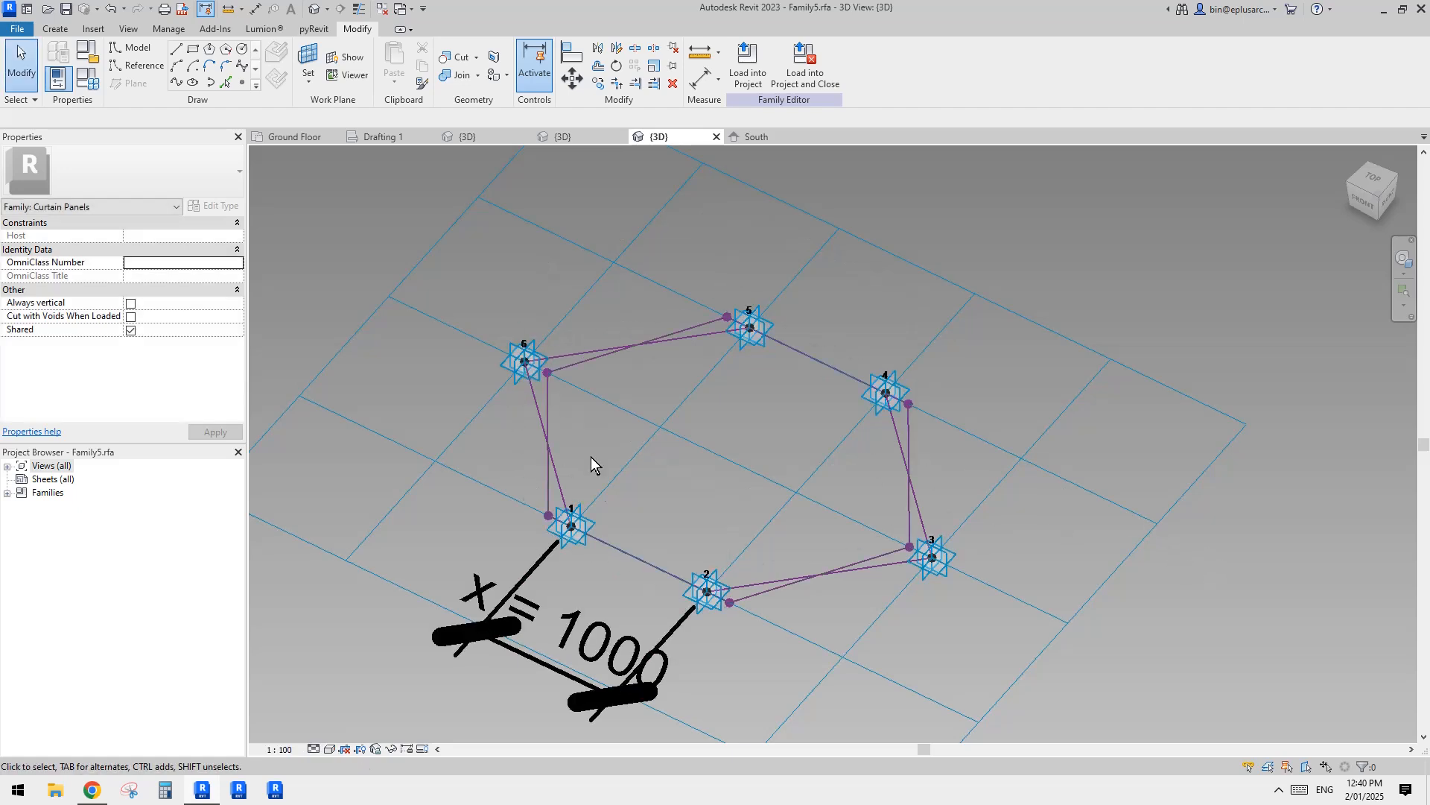
# Step: Create a surface form from five of the six hexagon reference lines, leaving out the line between points 3 and 4
pyautogui.click(906, 547)
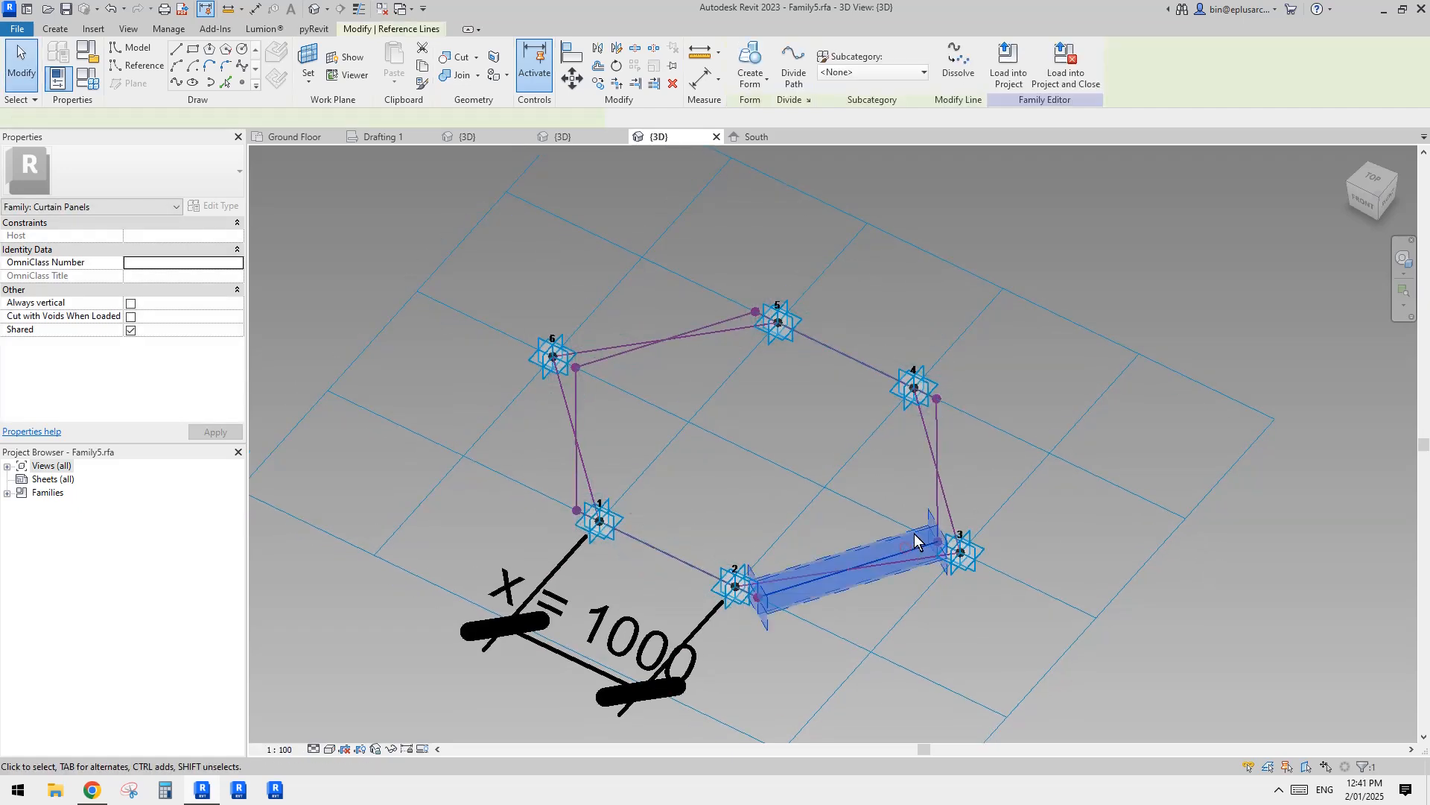
pyautogui.press('Tab')
pyautogui.click(941, 438)
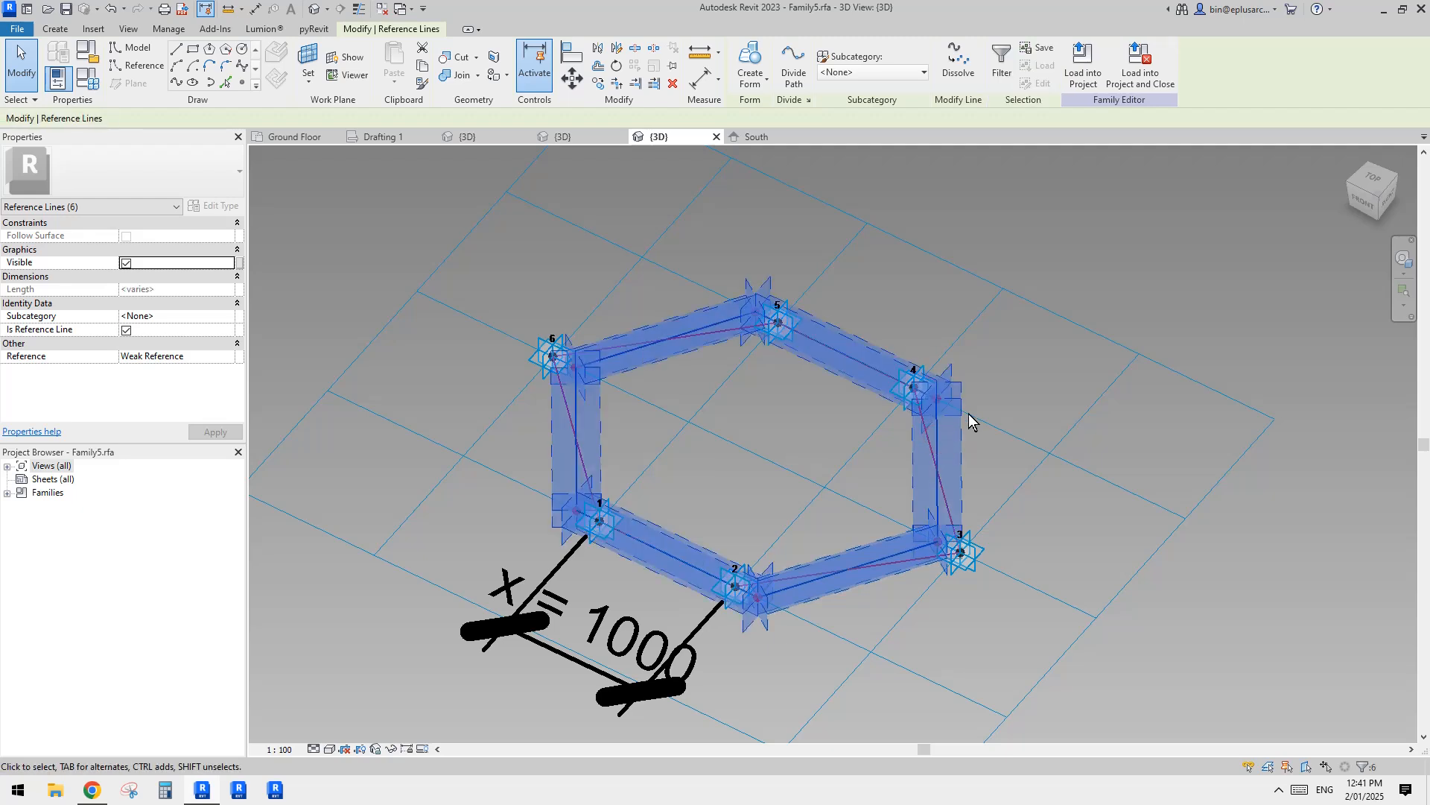
pyautogui.keyDown('shift'); pyautogui.click(939, 440); pyautogui.keyUp('shift')
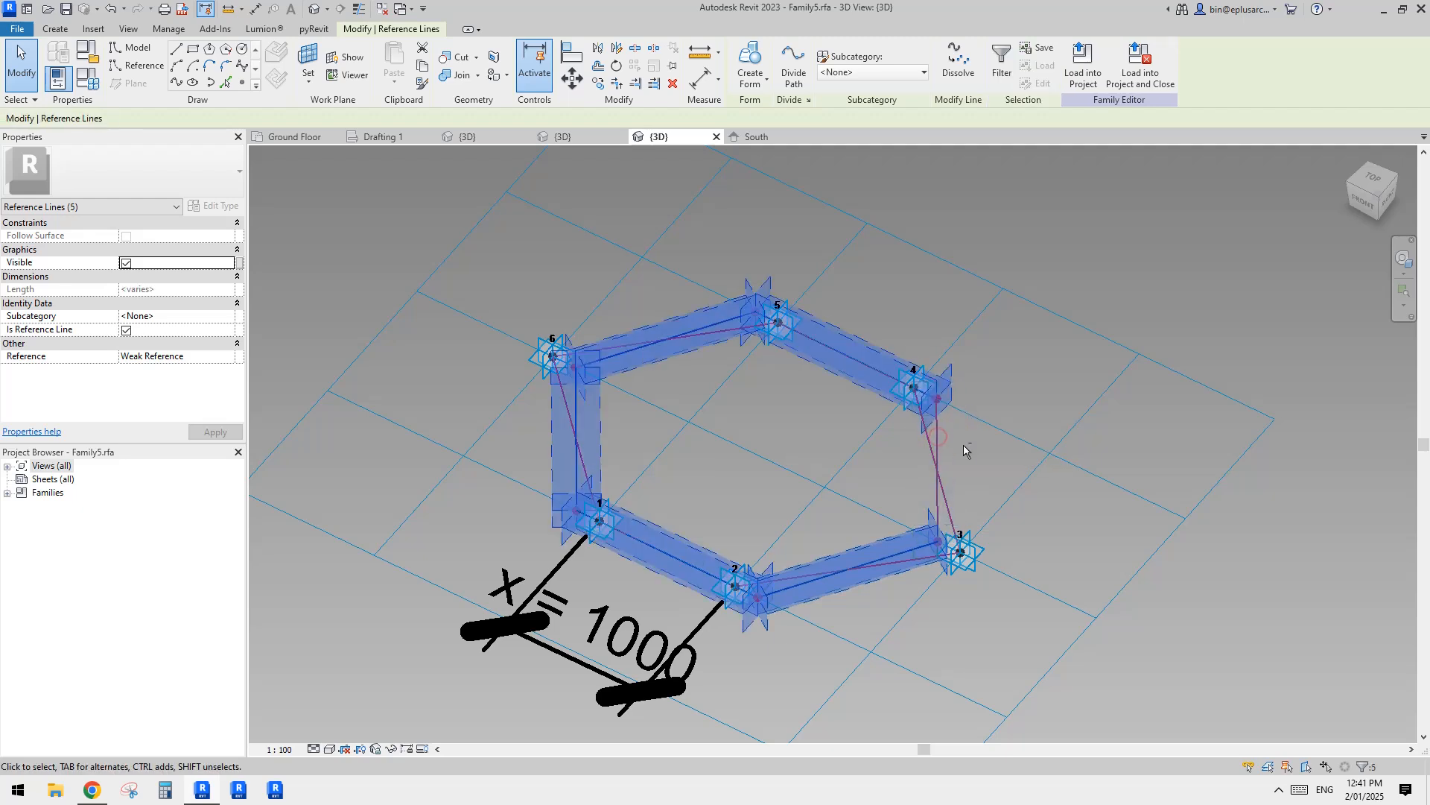
pyautogui.click(750, 61)
pyautogui.keyDown('shift'); pyautogui.moveTo(1003, 329); pyautogui.dragTo(830, 374, button='middle'); pyautogui.keyUp('shift')
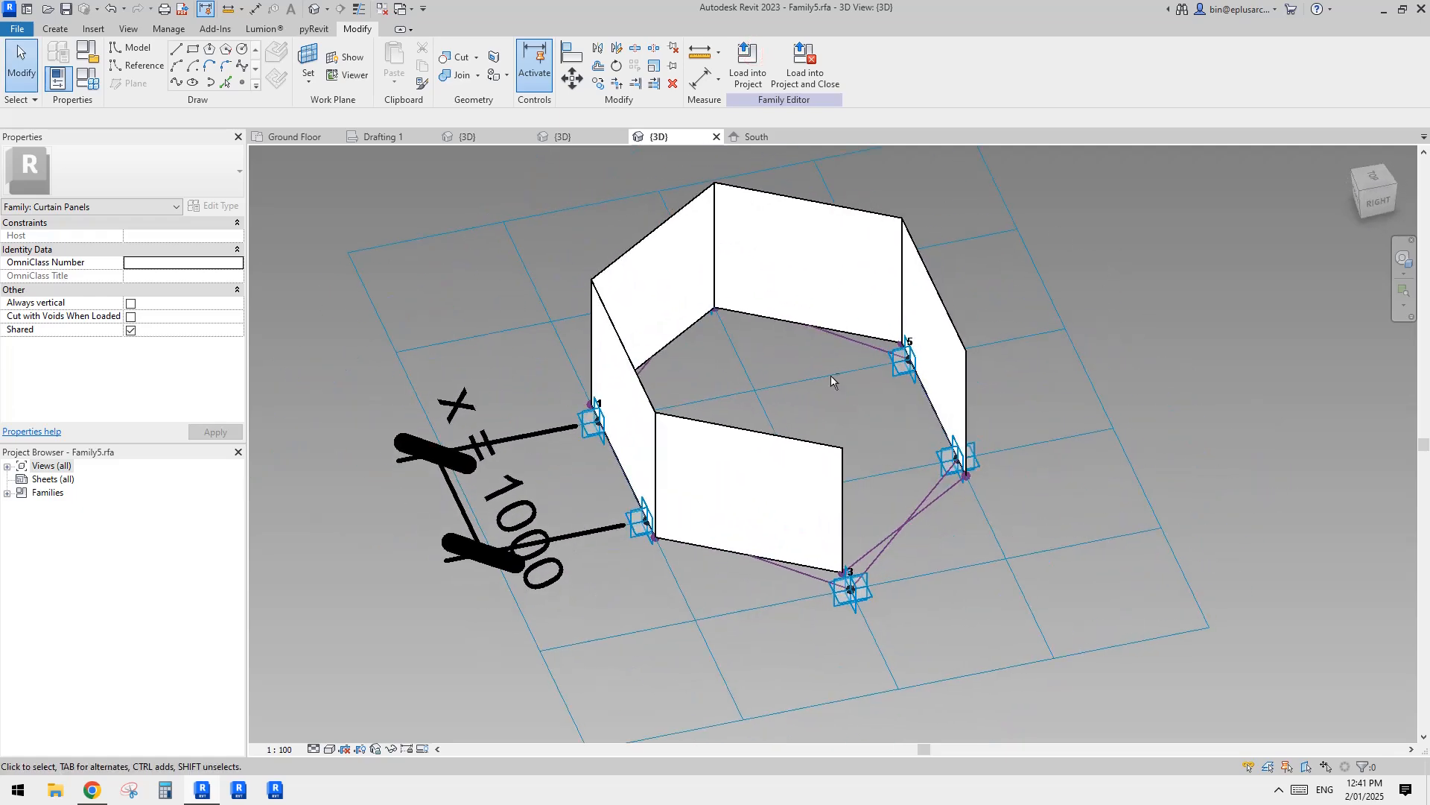
# Step: Associate the material of the five-sided surface form with the existing family parameter ma
pyautogui.click(668, 295)
pyautogui.moveTo(724, 341); pyautogui.dragTo(701, 391, button='middle')
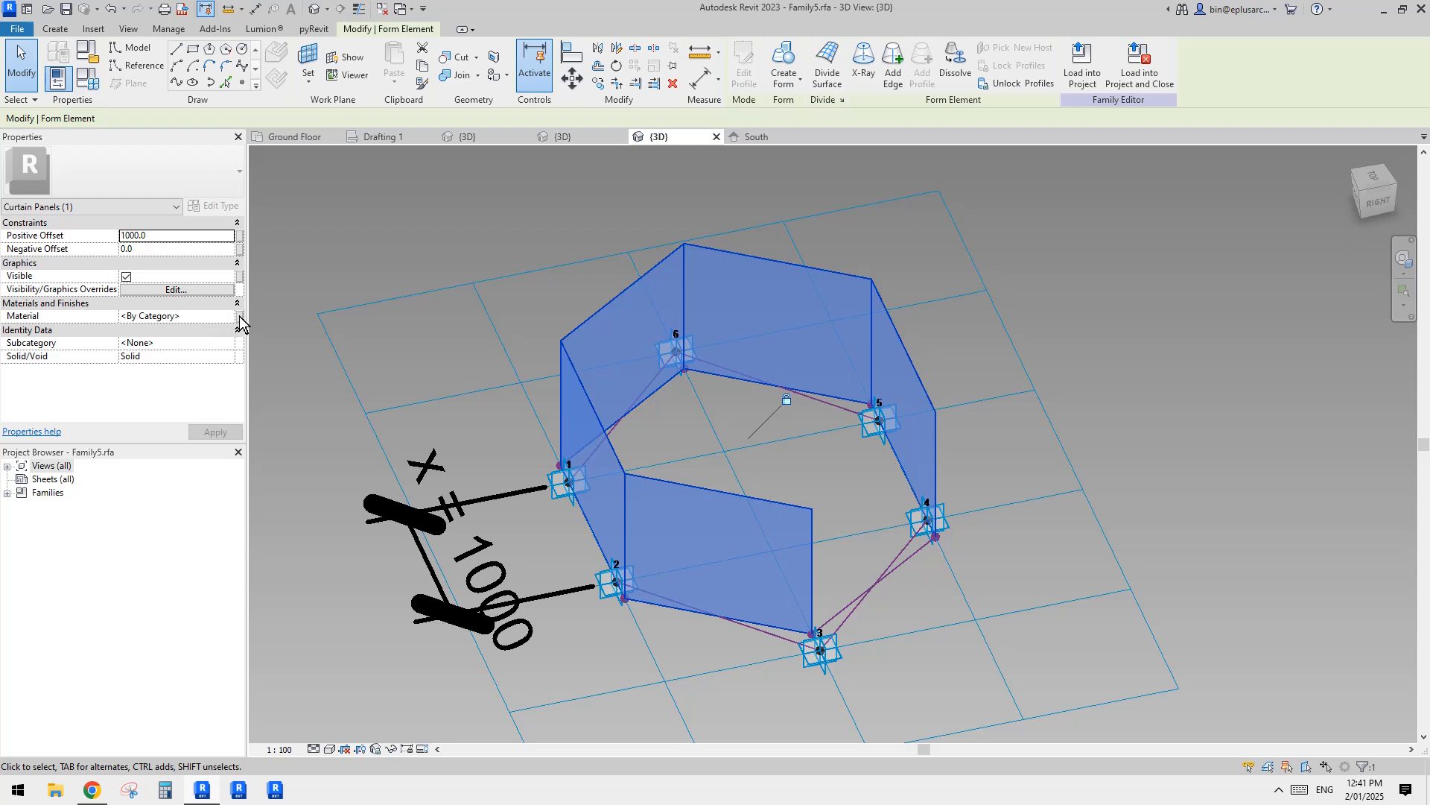
pyautogui.click(239, 316)
pyautogui.click(596, 343)
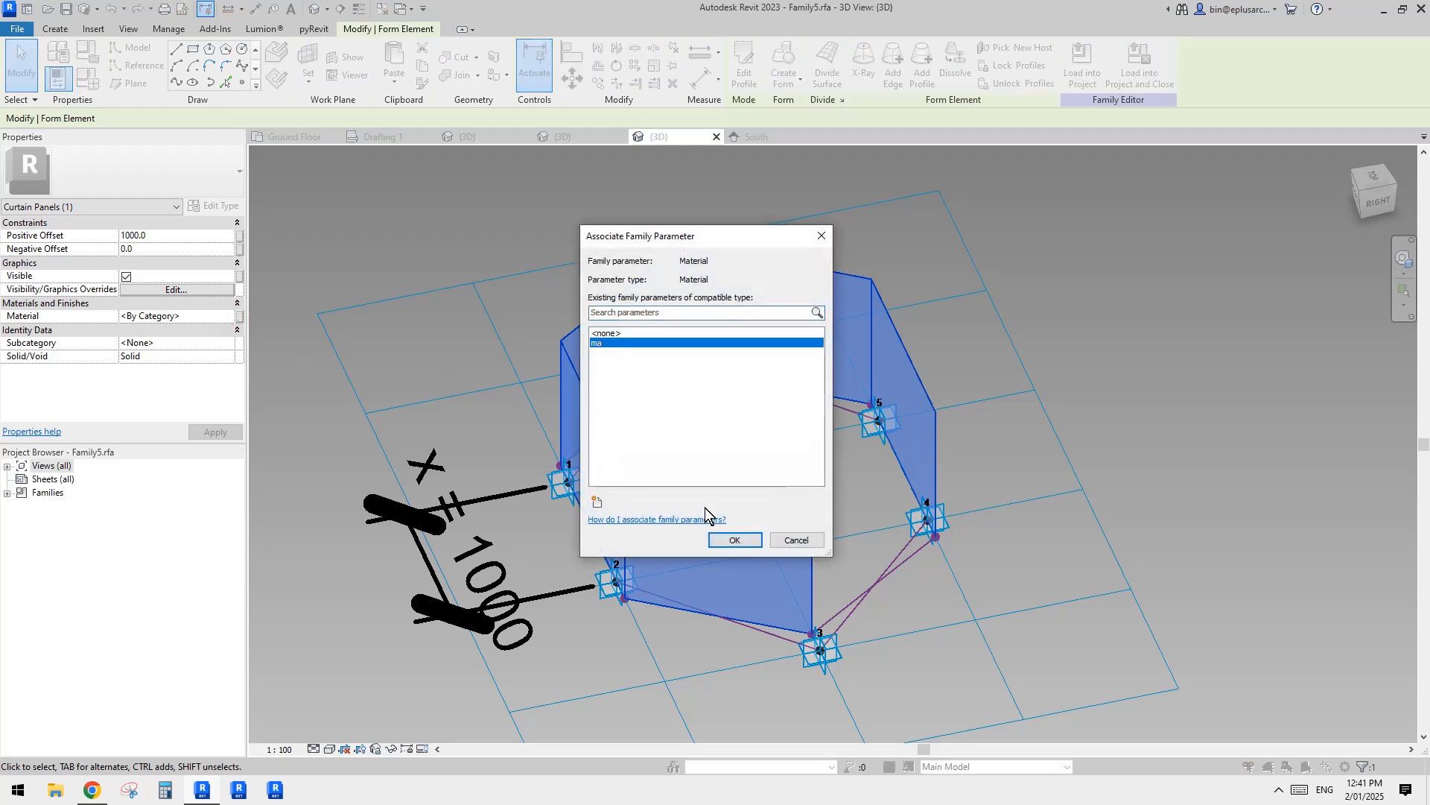
pyautogui.click(735, 539)
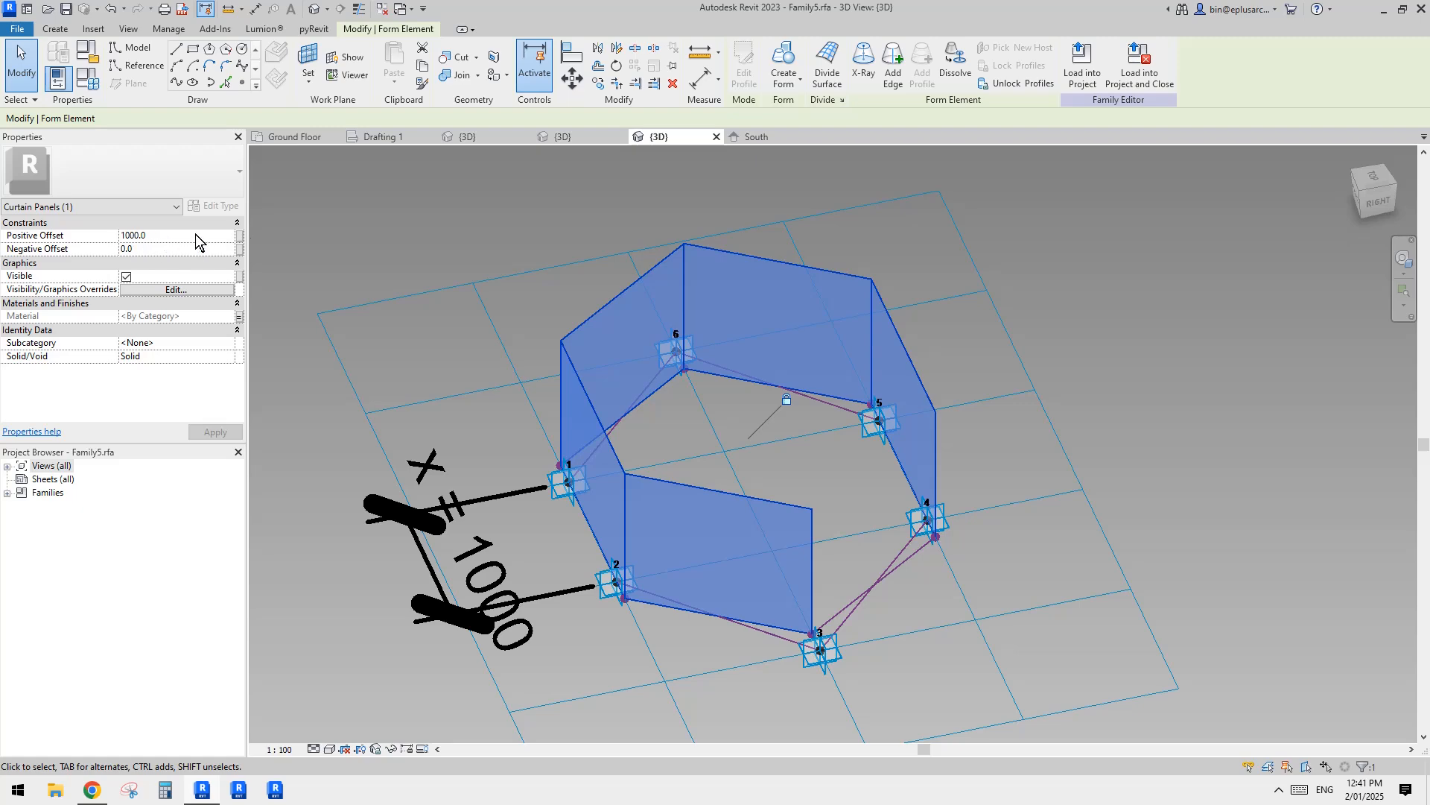
# Step: Add a type length parameter named D and associate it with the surface form's positive offset
pyautogui.click(240, 235)
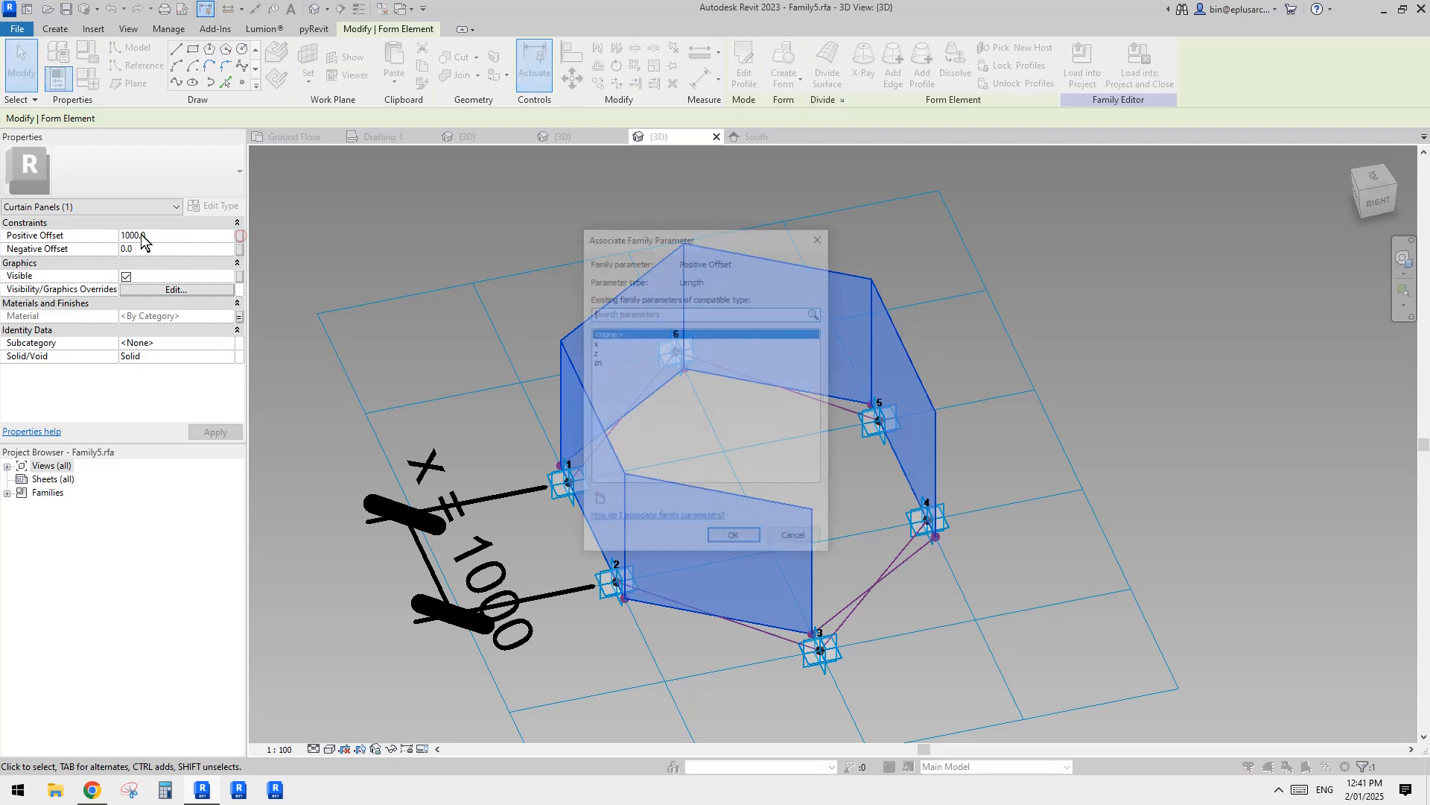
pyautogui.click(603, 501)
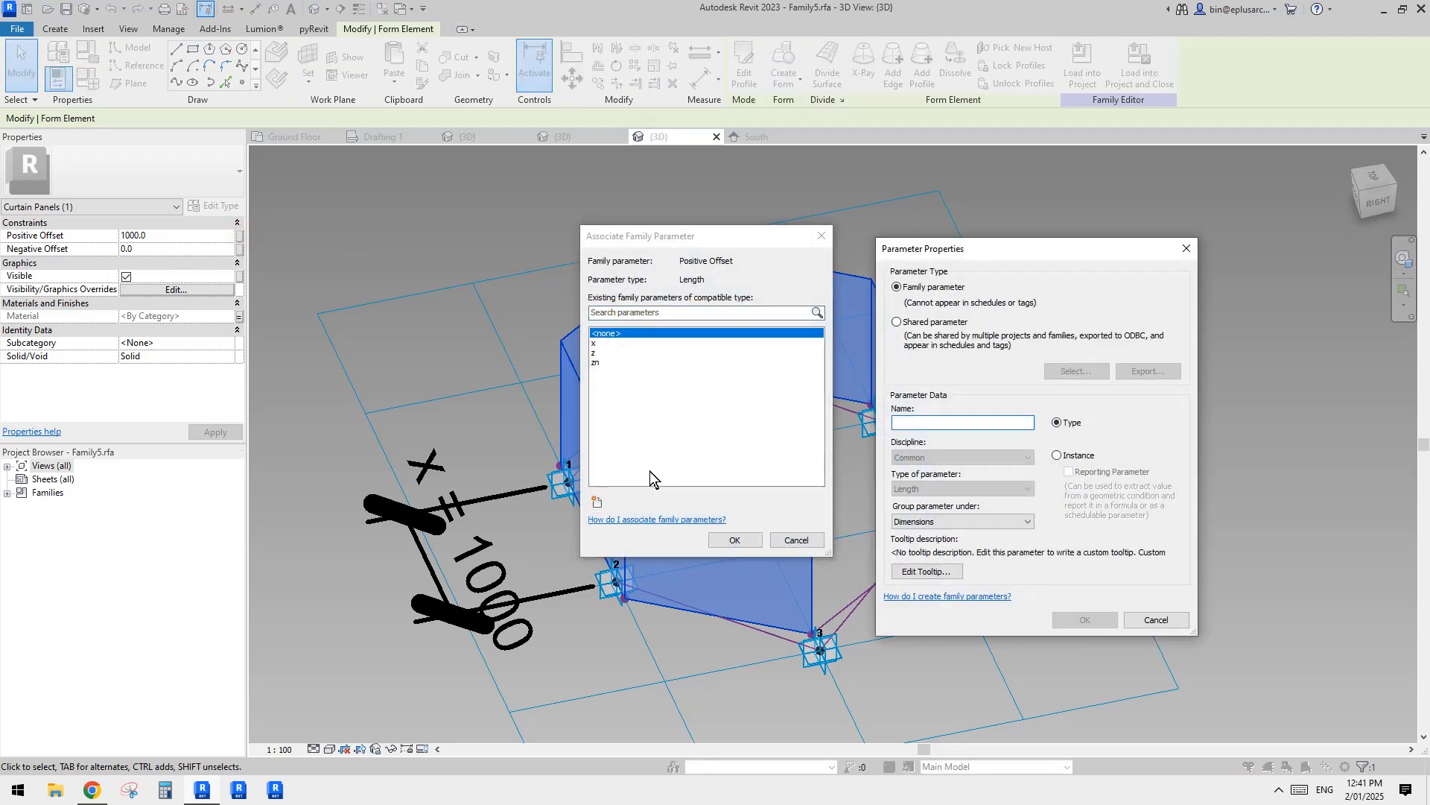
pyautogui.doubleClick(900, 422)
pyautogui.press('capslock')
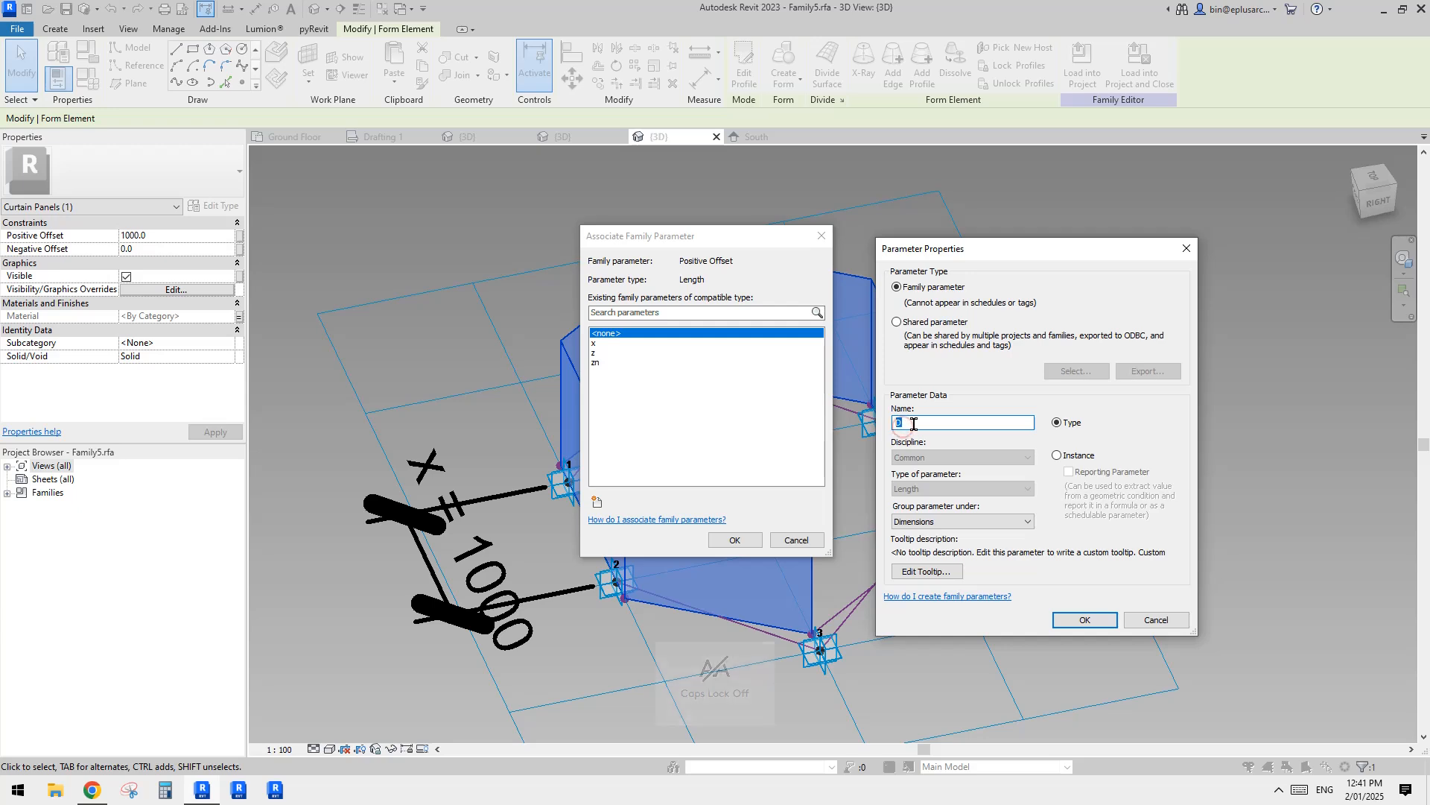
pyautogui.click(1070, 456)
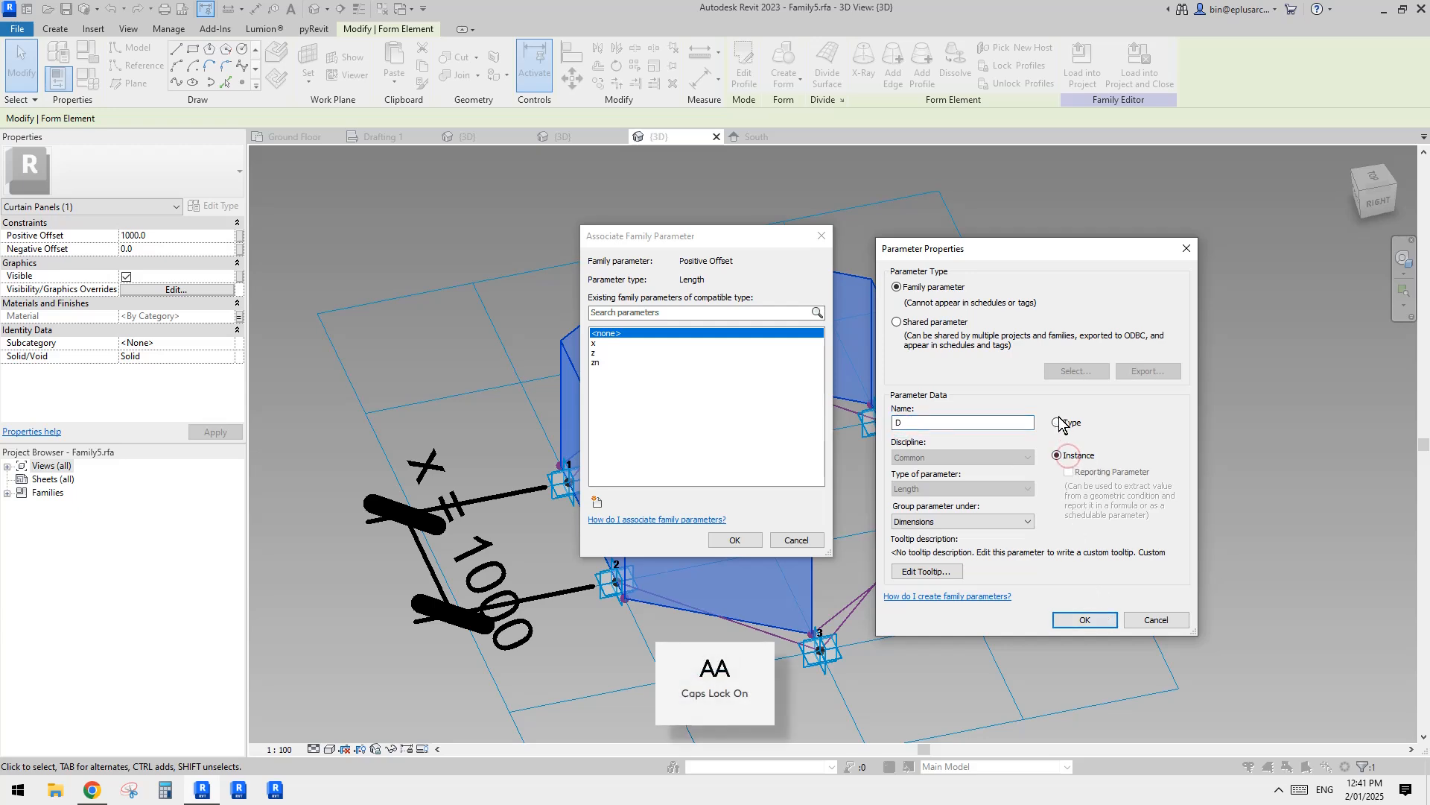
pyautogui.click(1060, 419)
pyautogui.click(1091, 620)
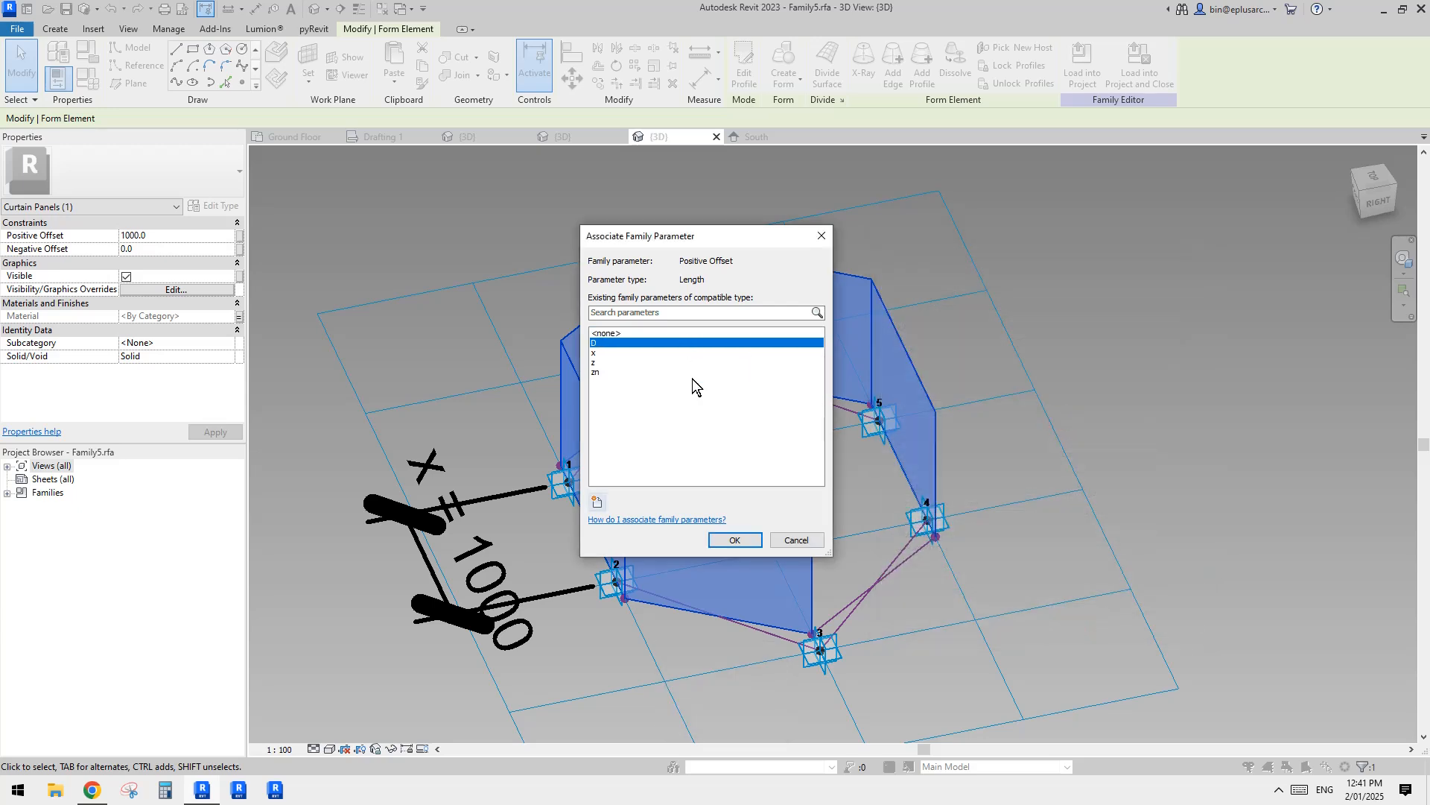
pyautogui.click(758, 541)
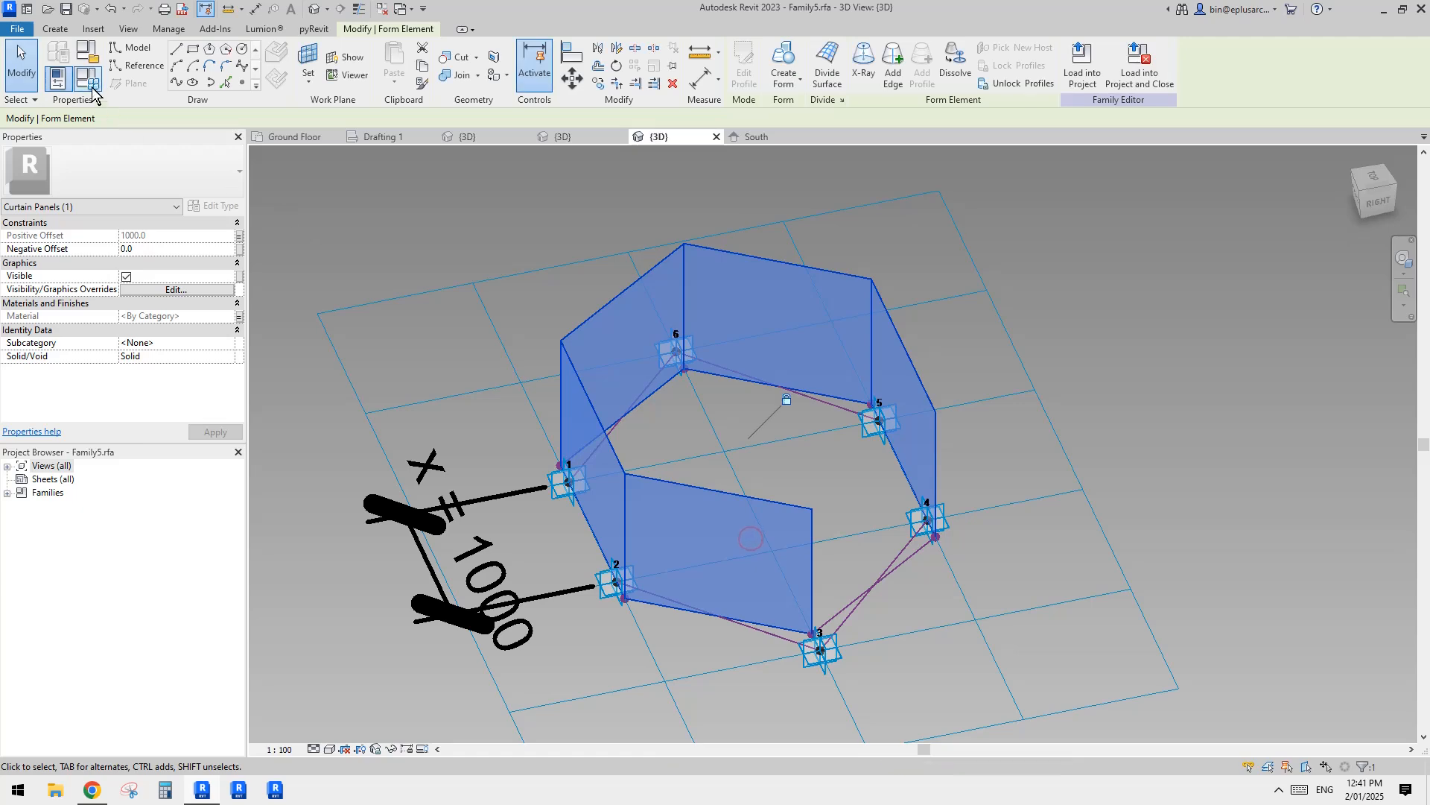
# Step: Change parameter D from a type to an instance parameter in the family types
pyautogui.click(88, 78)
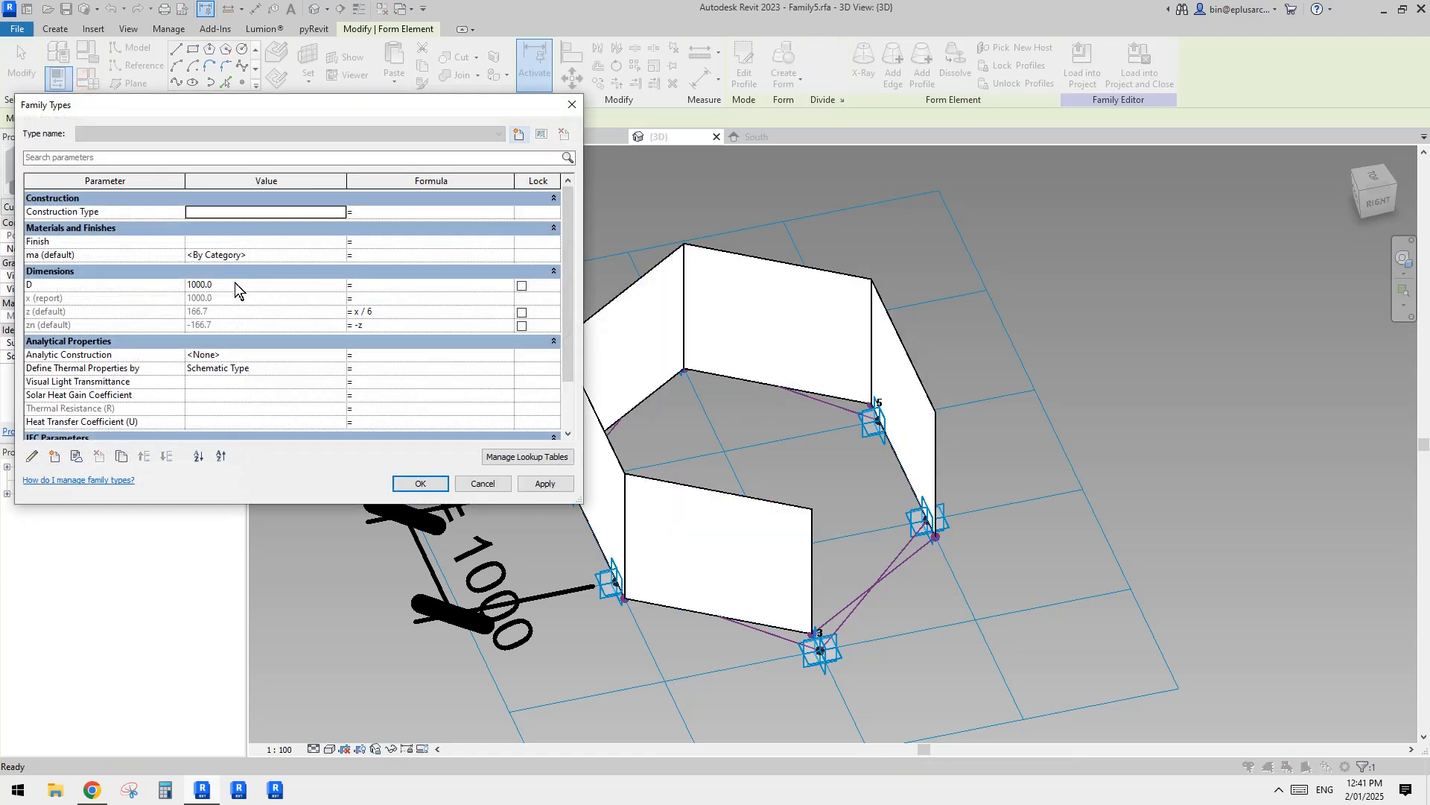
pyautogui.click(238, 286)
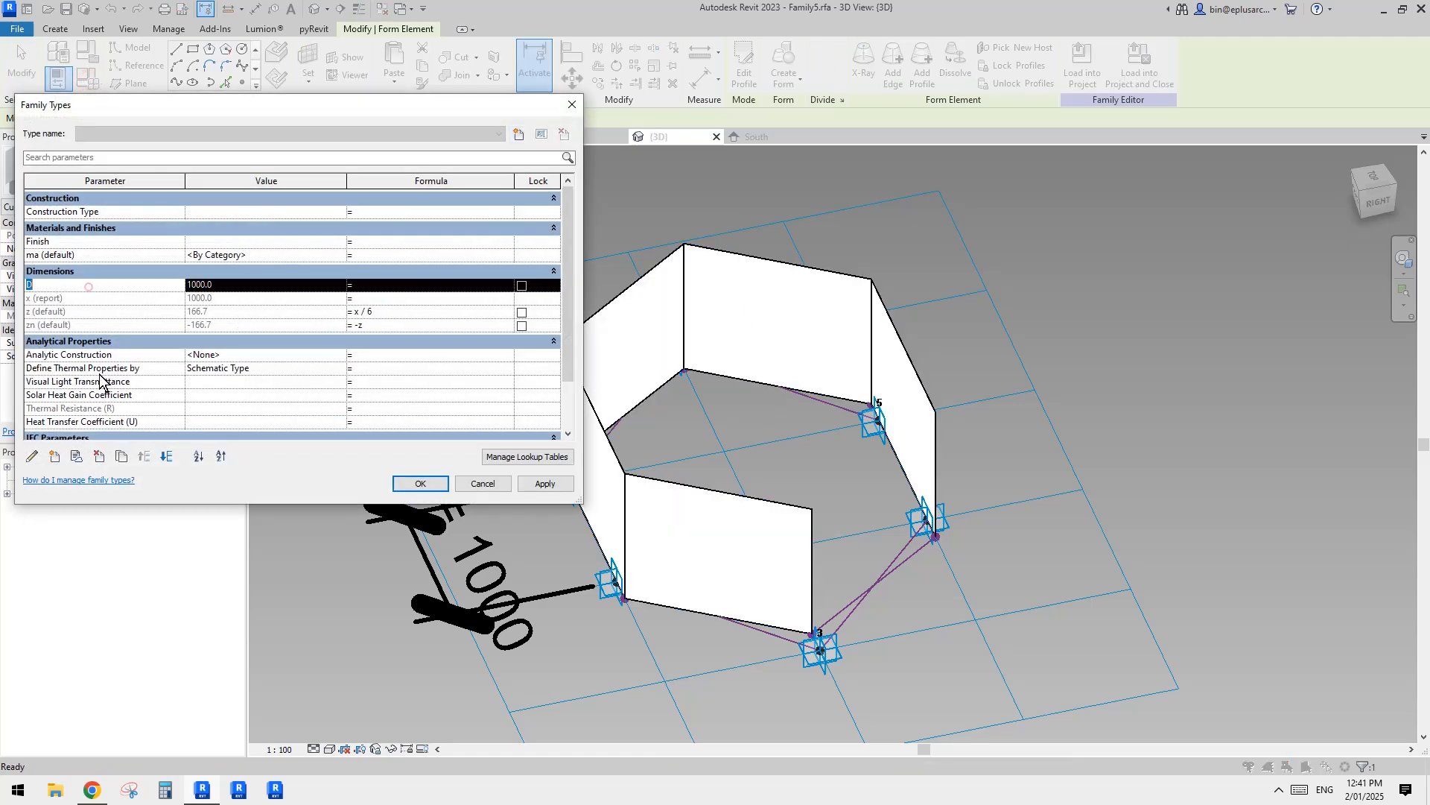
pyautogui.click(86, 285)
pyautogui.click(31, 456)
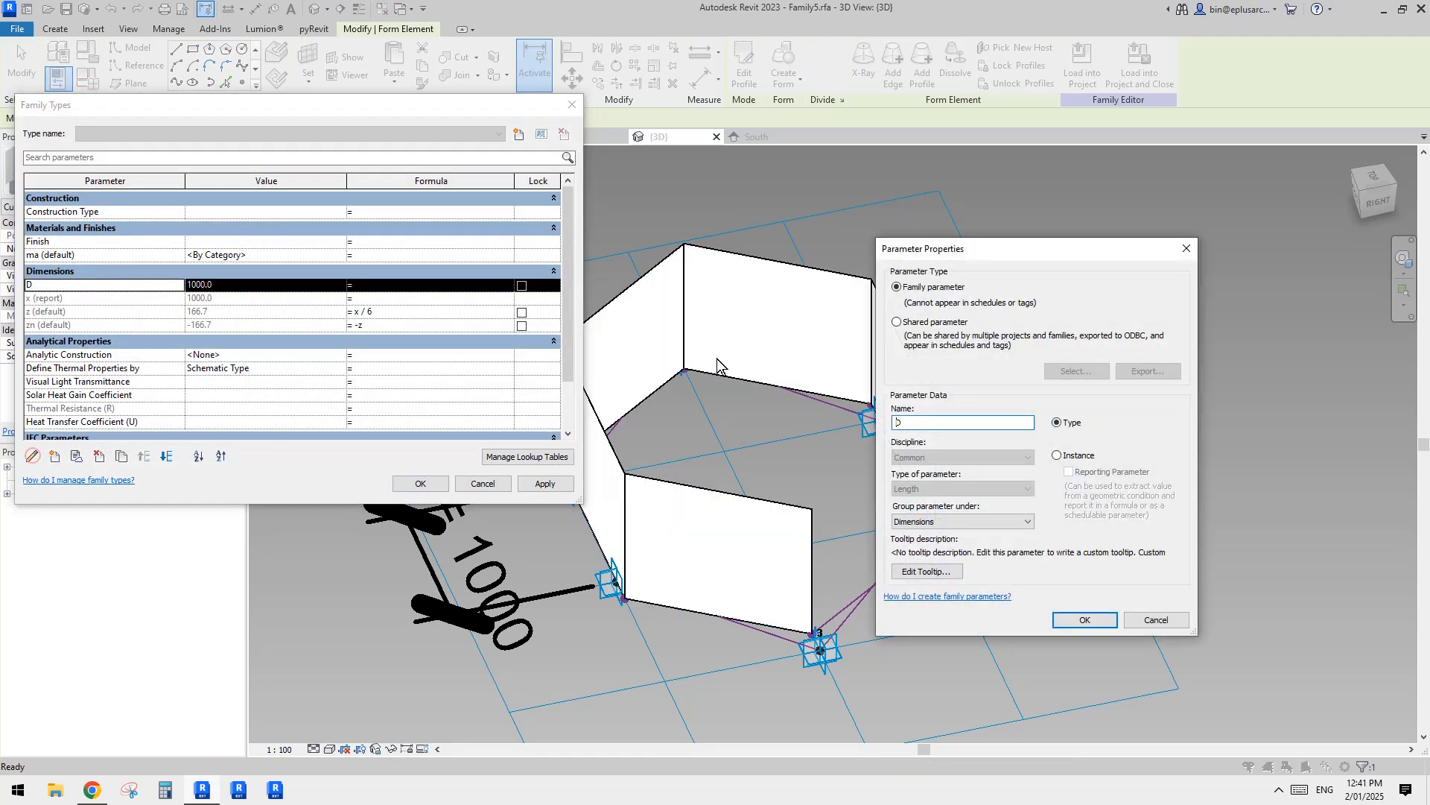
pyautogui.click(1068, 456)
pyautogui.click(1098, 619)
pyautogui.click(420, 483)
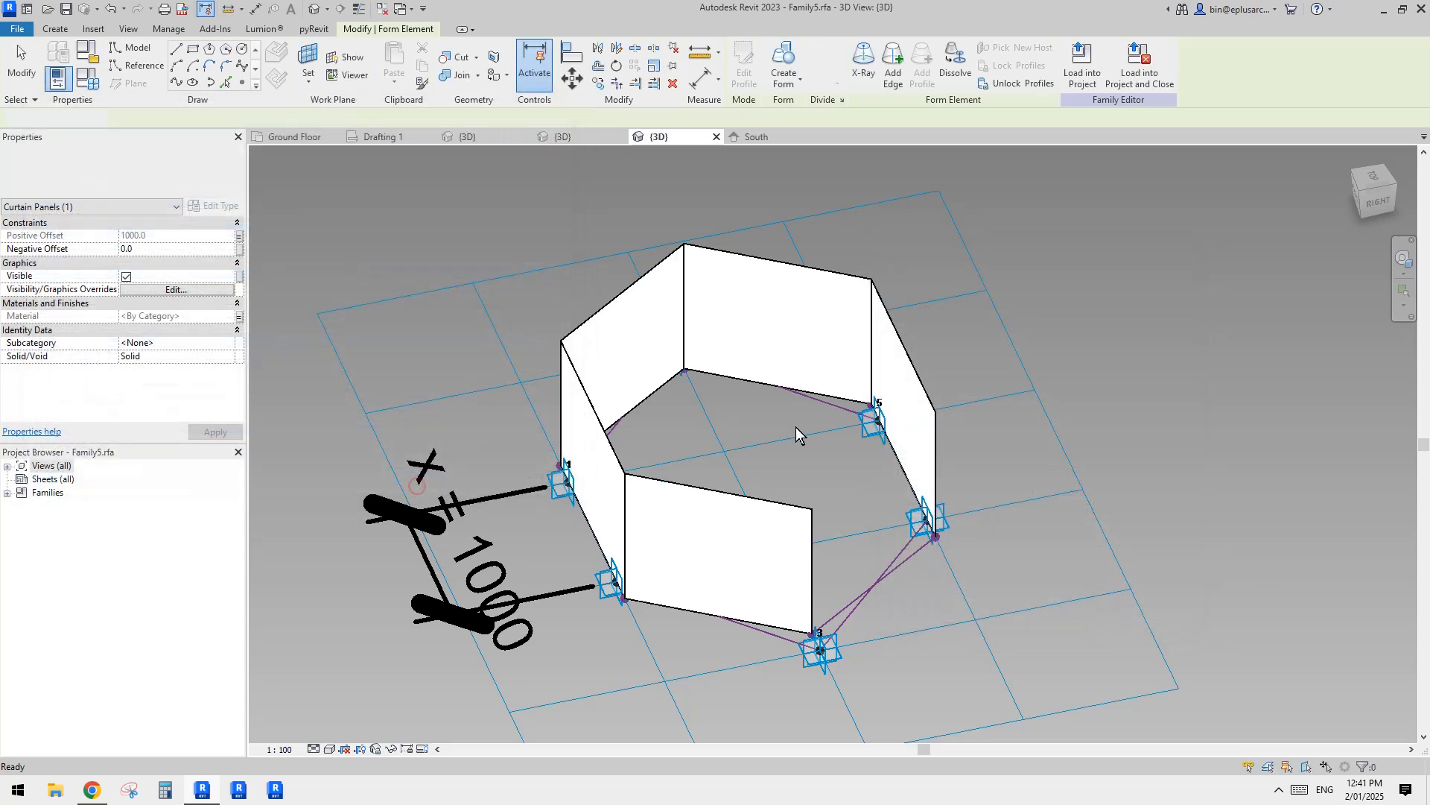
# Step: Try to create the missing sixth surface from the reference line between points 3 and 4, and undo it
pyautogui.keyDown('shift'); pyautogui.moveTo(796, 427); pyautogui.dragTo(741, 481, button='middle'); pyautogui.keyUp('shift')
pyautogui.press('Tab')
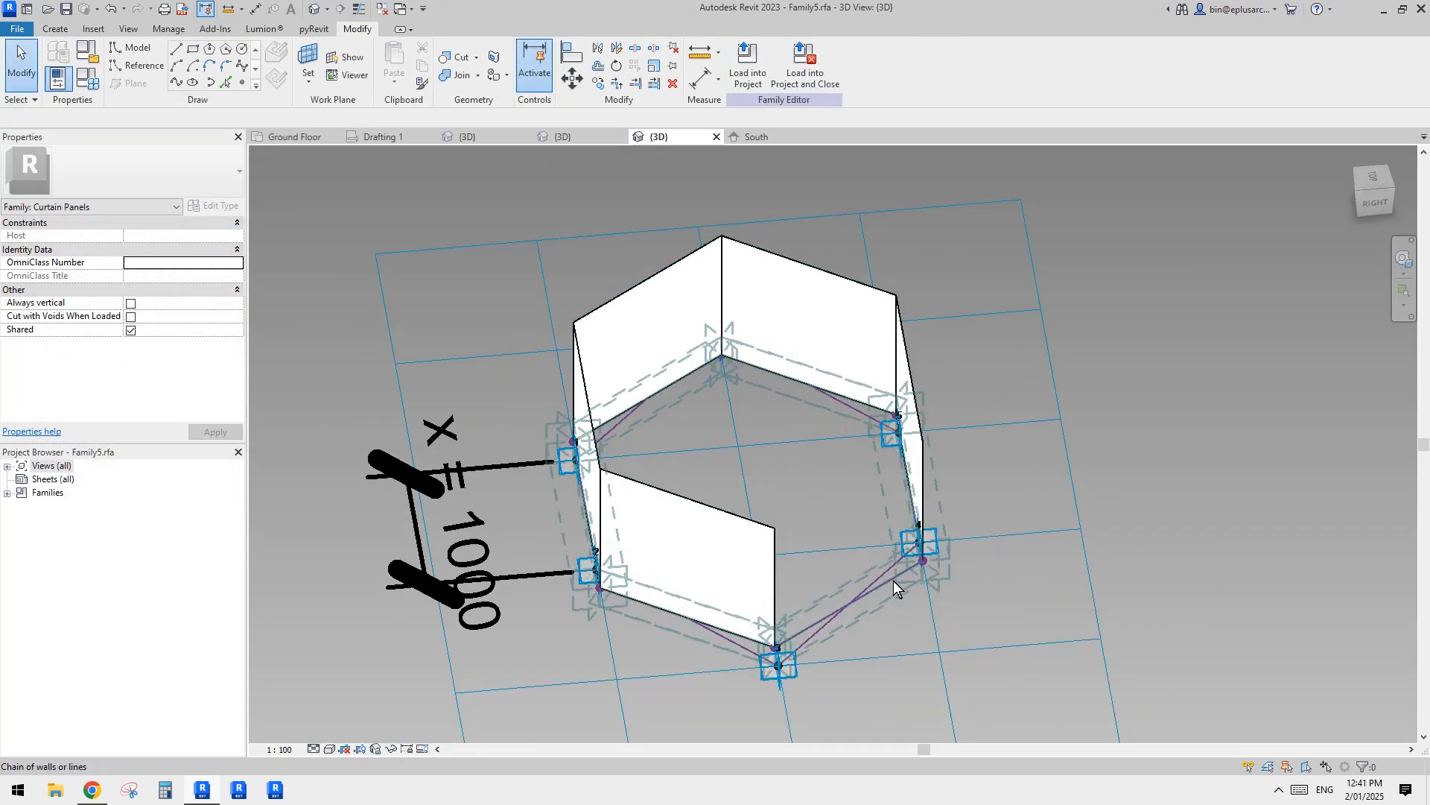
pyautogui.click(895, 580)
pyautogui.keyDown('shift'); pyautogui.moveTo(897, 586); pyautogui.dragTo(917, 565, button='middle'); pyautogui.keyUp('shift')
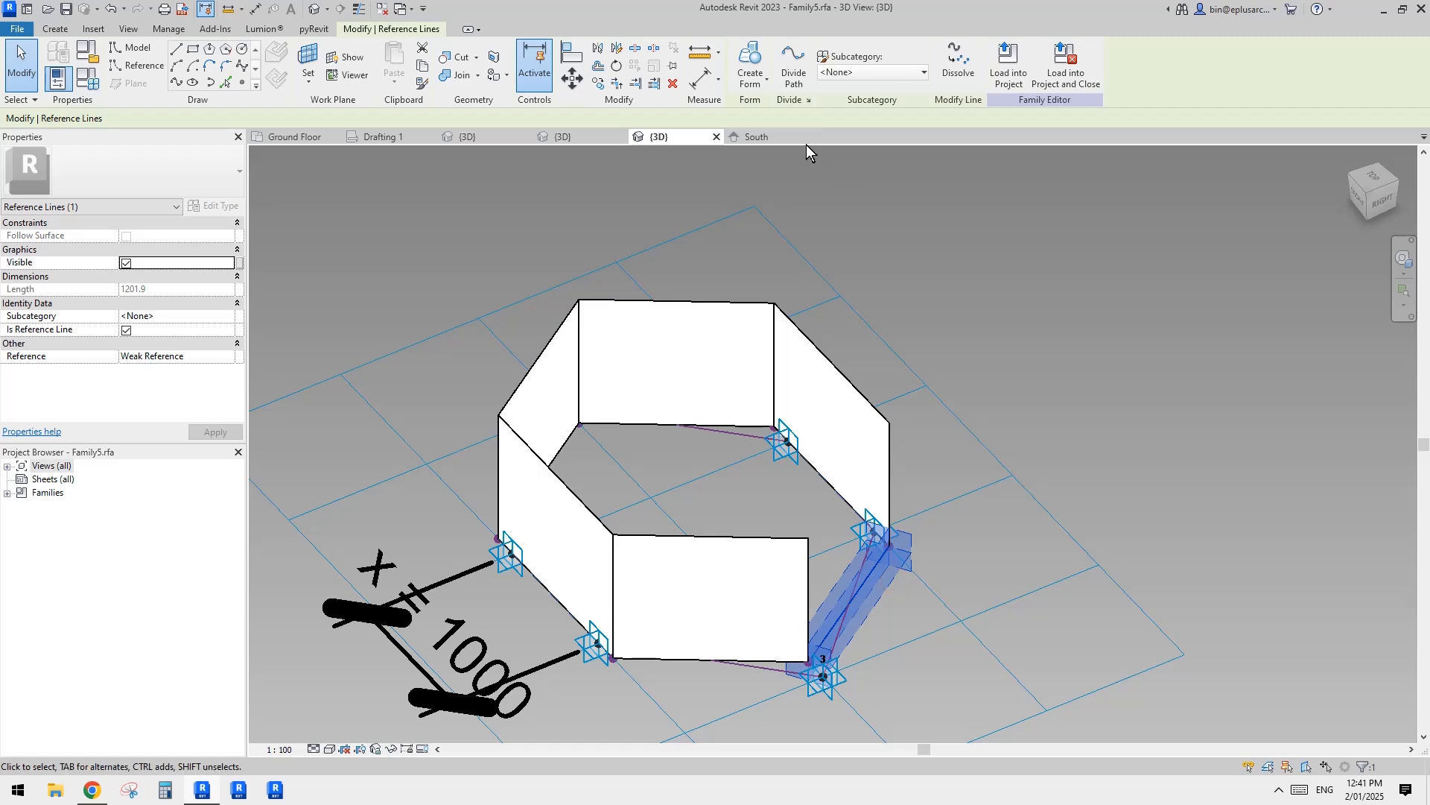
pyautogui.click(750, 74)
pyautogui.click(779, 132)
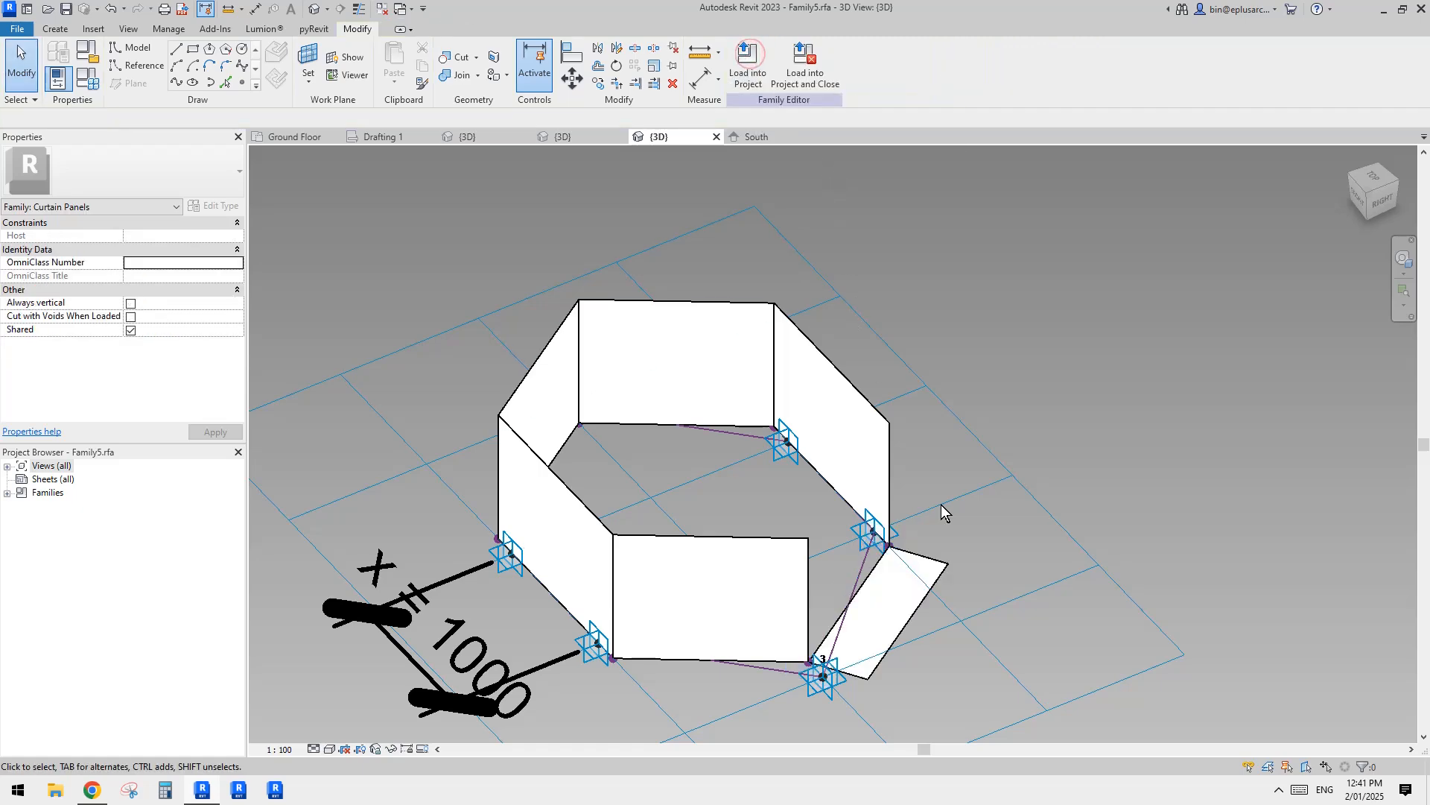
pyautogui.keyDown('shift'); pyautogui.moveTo(941, 504); pyautogui.dragTo(1022, 433, button='middle'); pyautogui.keyUp('shift')
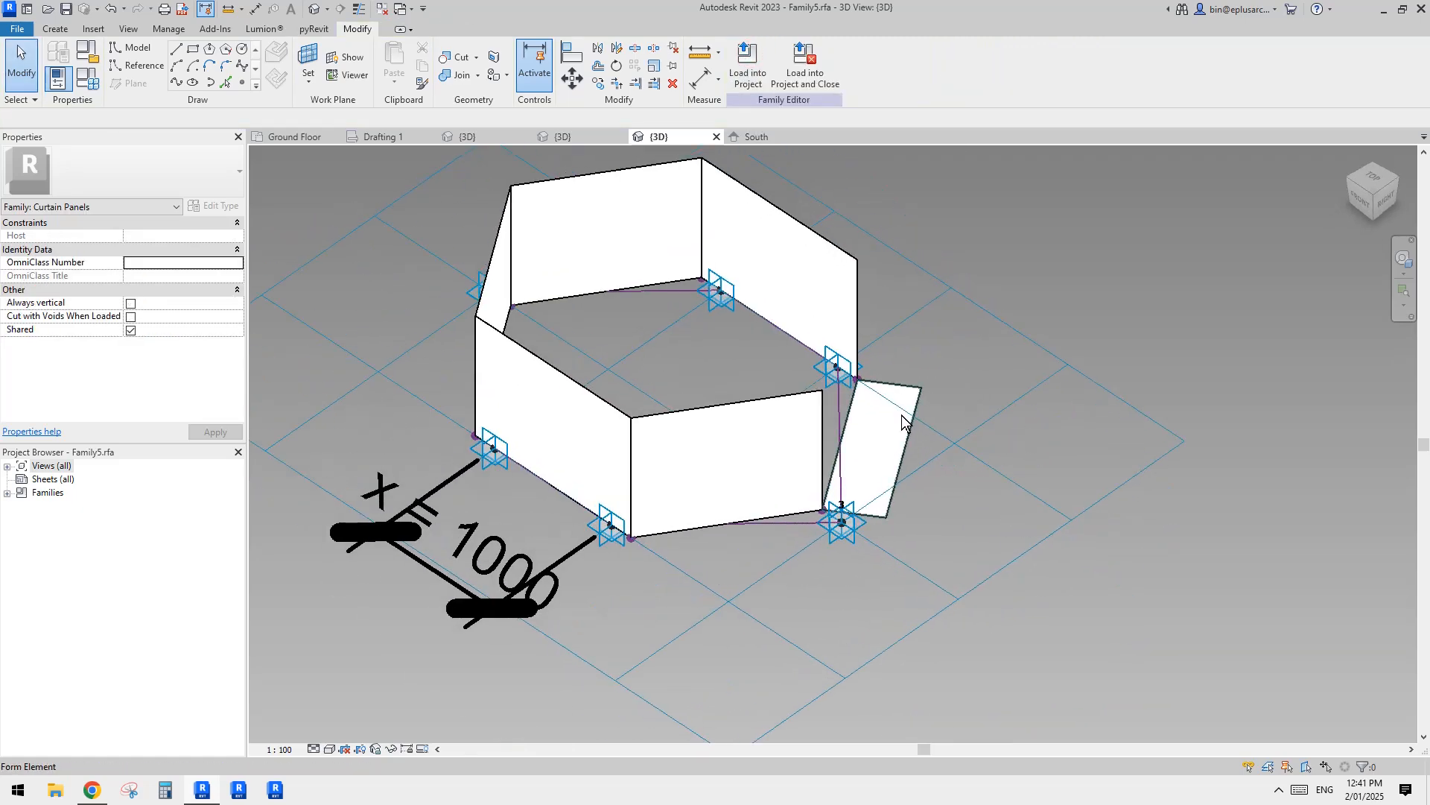
pyautogui.keyDown('shift'); pyautogui.moveTo(967, 436); pyautogui.dragTo(963, 529, button='middle'); pyautogui.keyUp('shift')
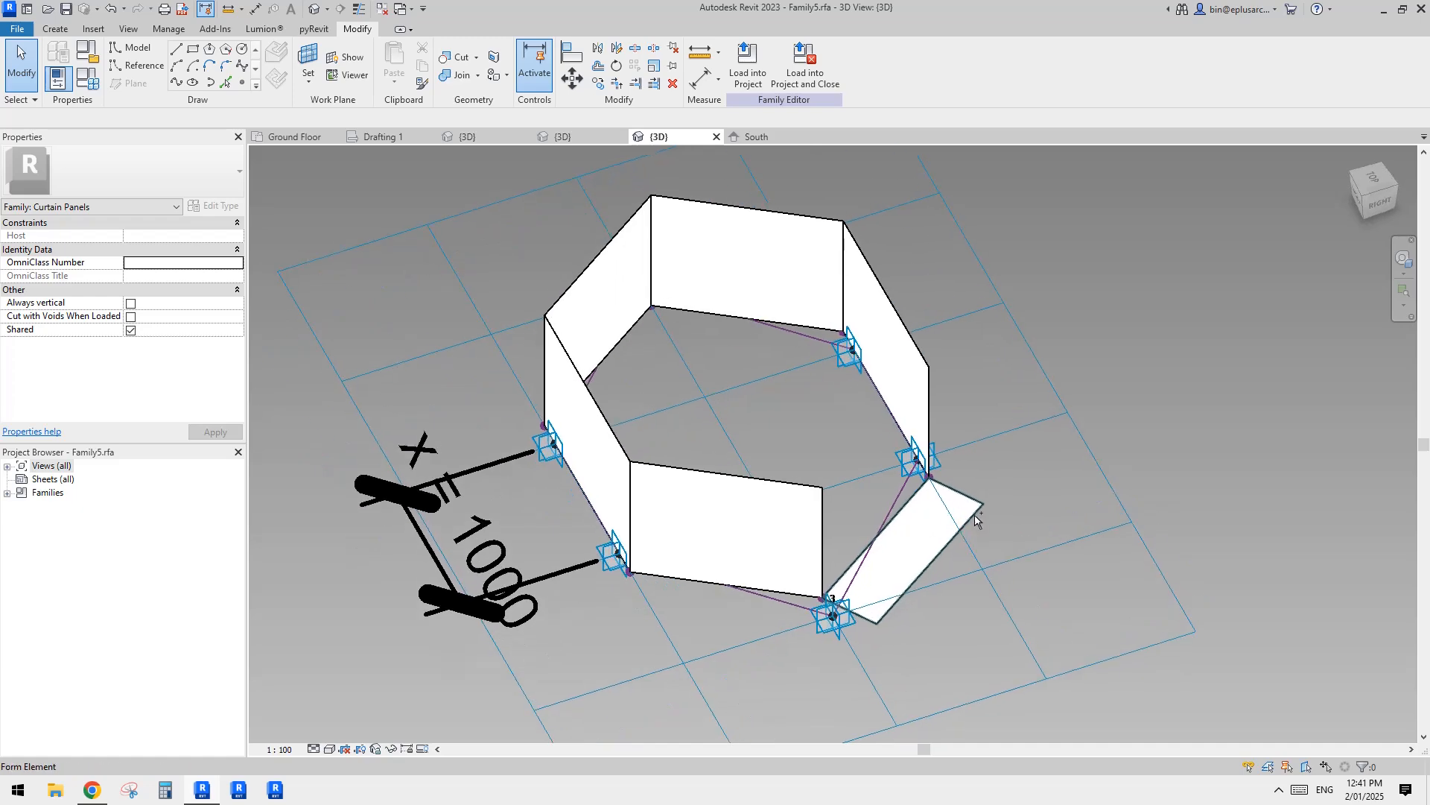
pyautogui.hotkey('ctrl', 'z')
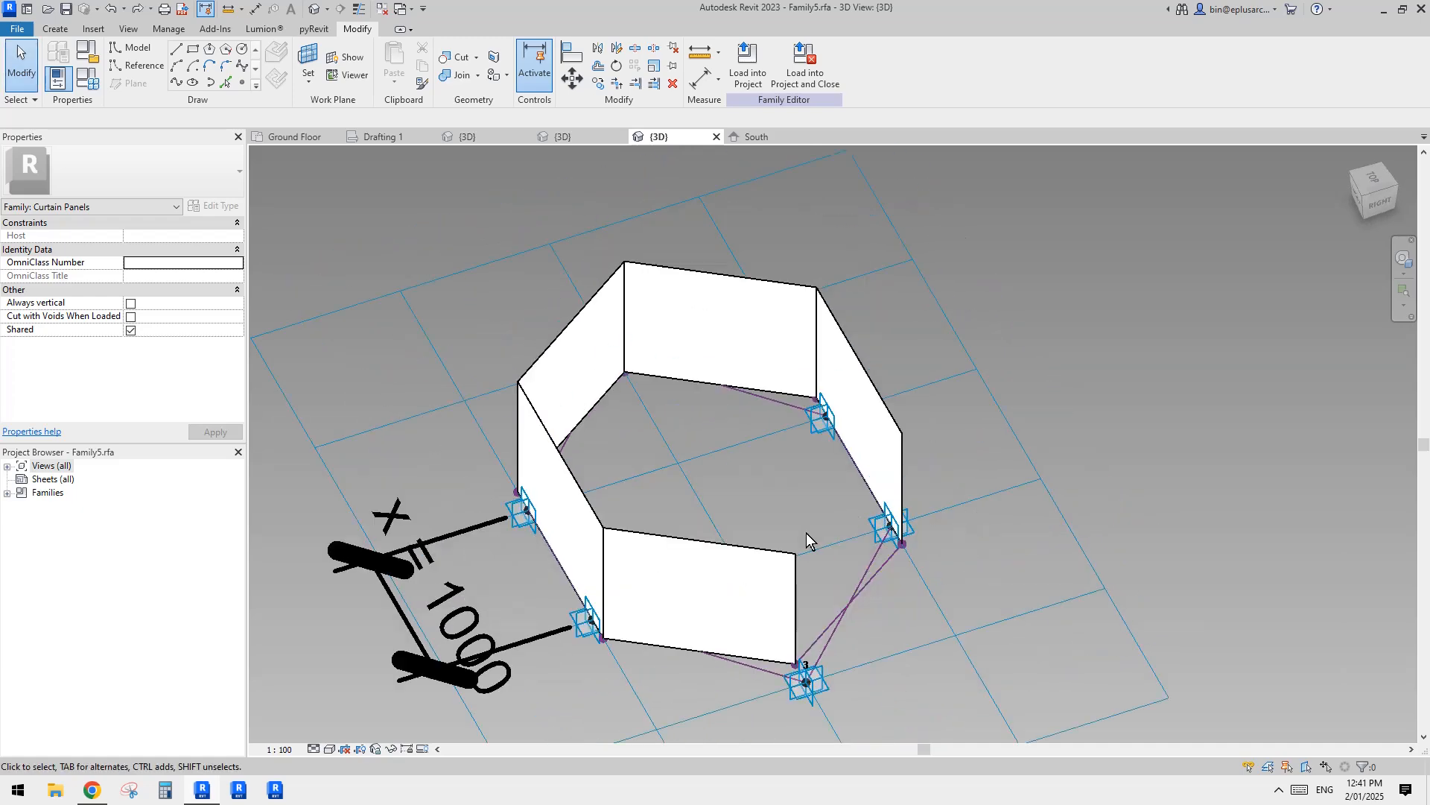
# Step: Undo the five-sided surface form and its parameter settings, back to the bare reference lines
pyautogui.moveTo(807, 528); pyautogui.dragTo(837, 467, button='middle')
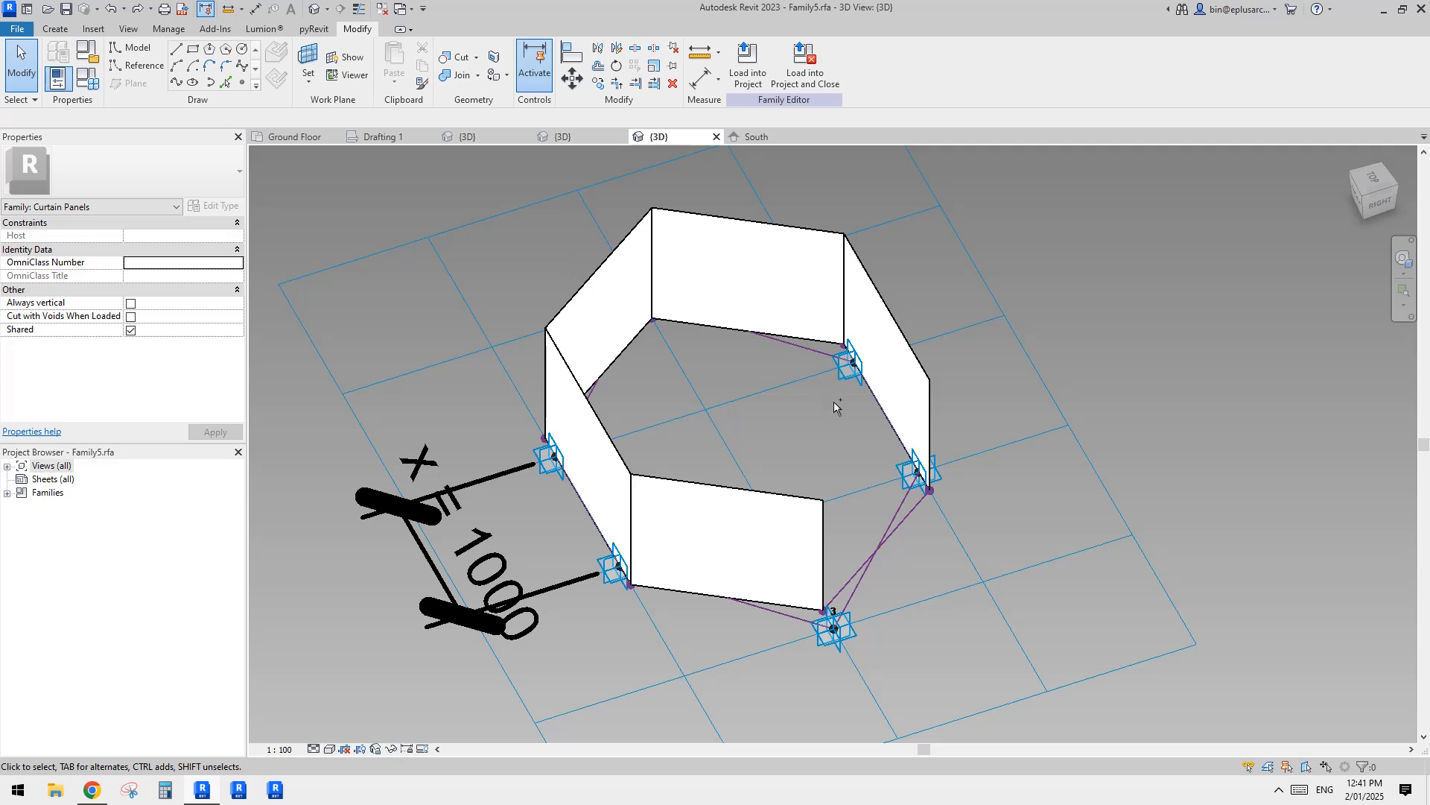
pyautogui.moveTo(833, 401); pyautogui.dragTo(806, 454, button='middle')
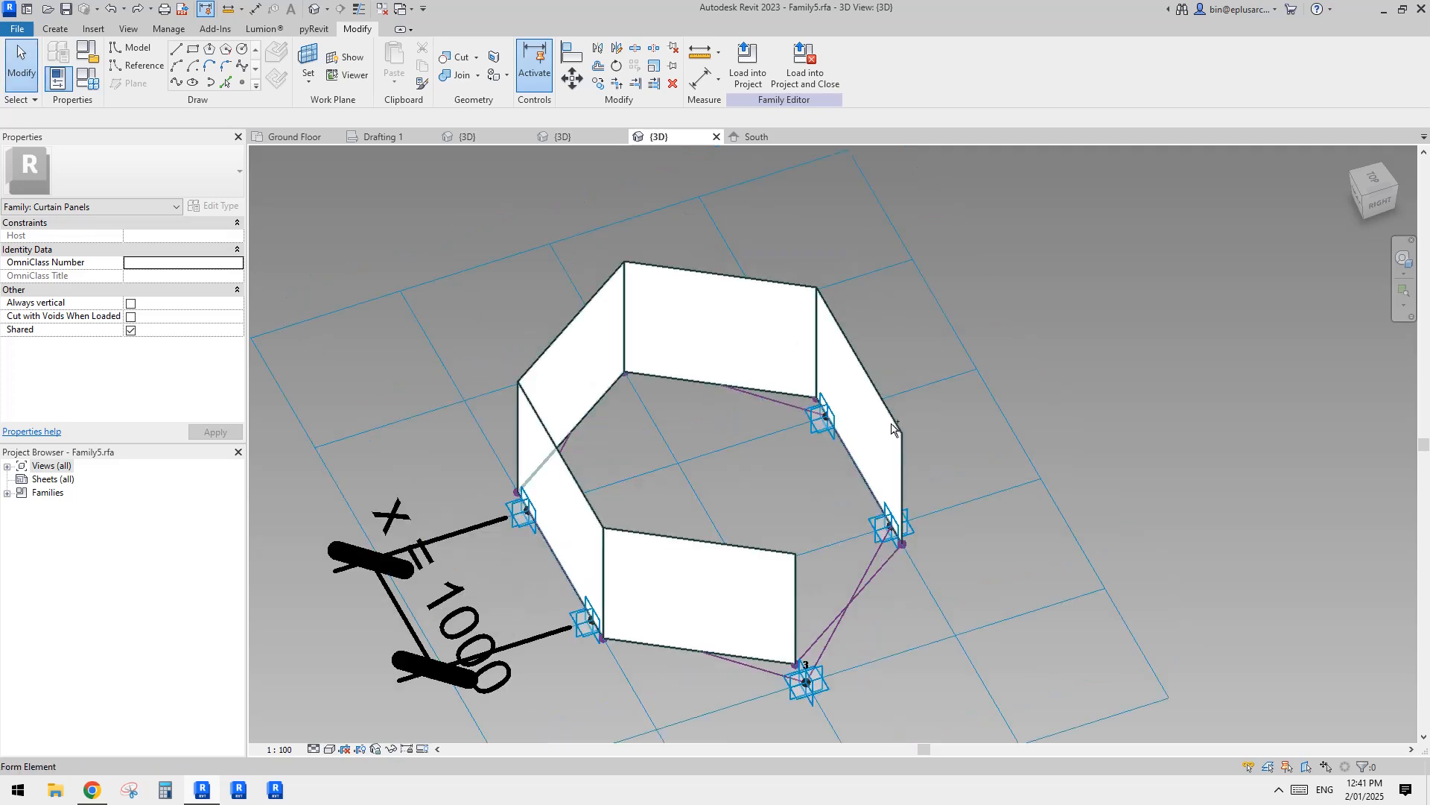
pyautogui.hotkey('ctrl', 'z')
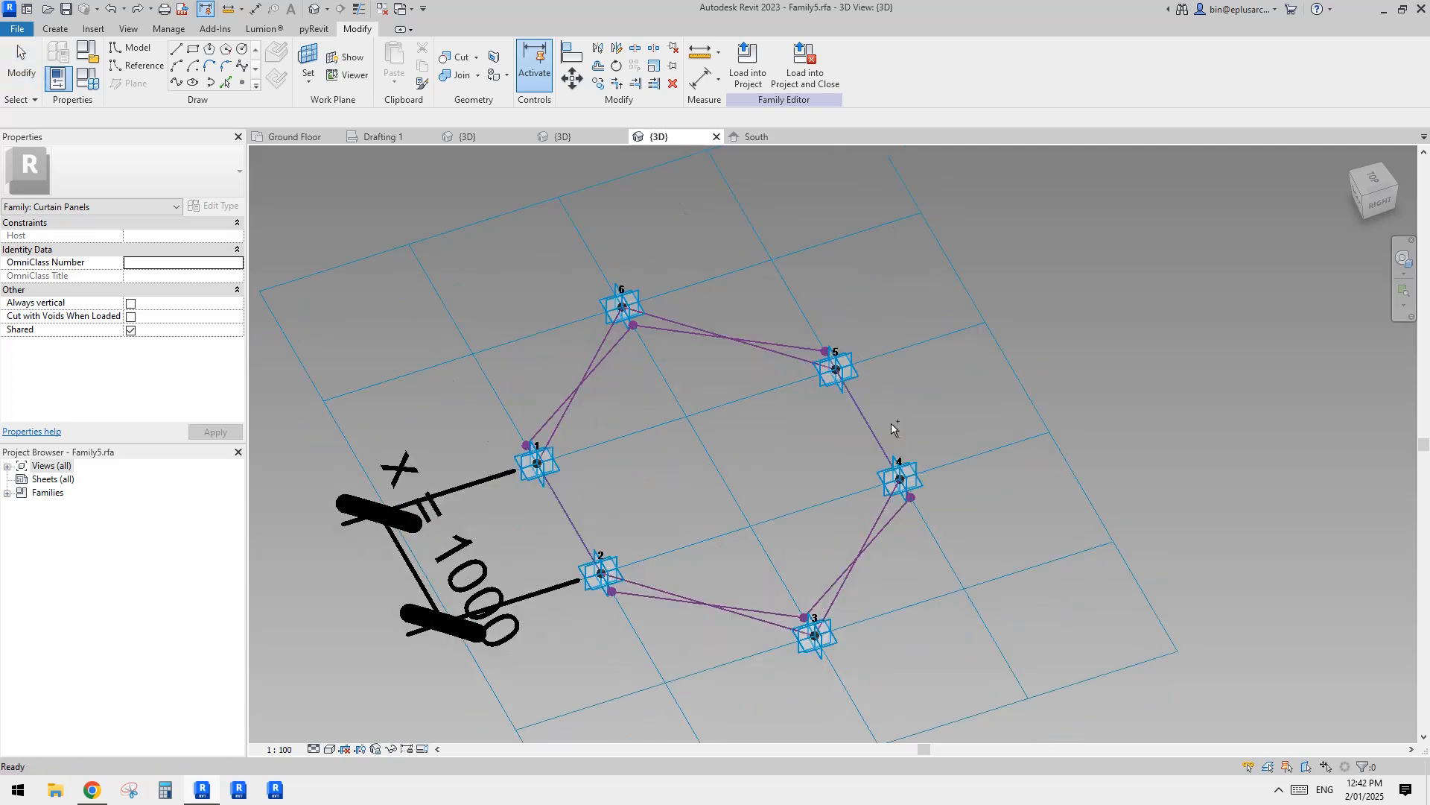
# Step: Create a surface form from the three connected reference lines running from point 5 through 6 and 1 to point 2
pyautogui.press('Tab')
pyautogui.click(892, 518)
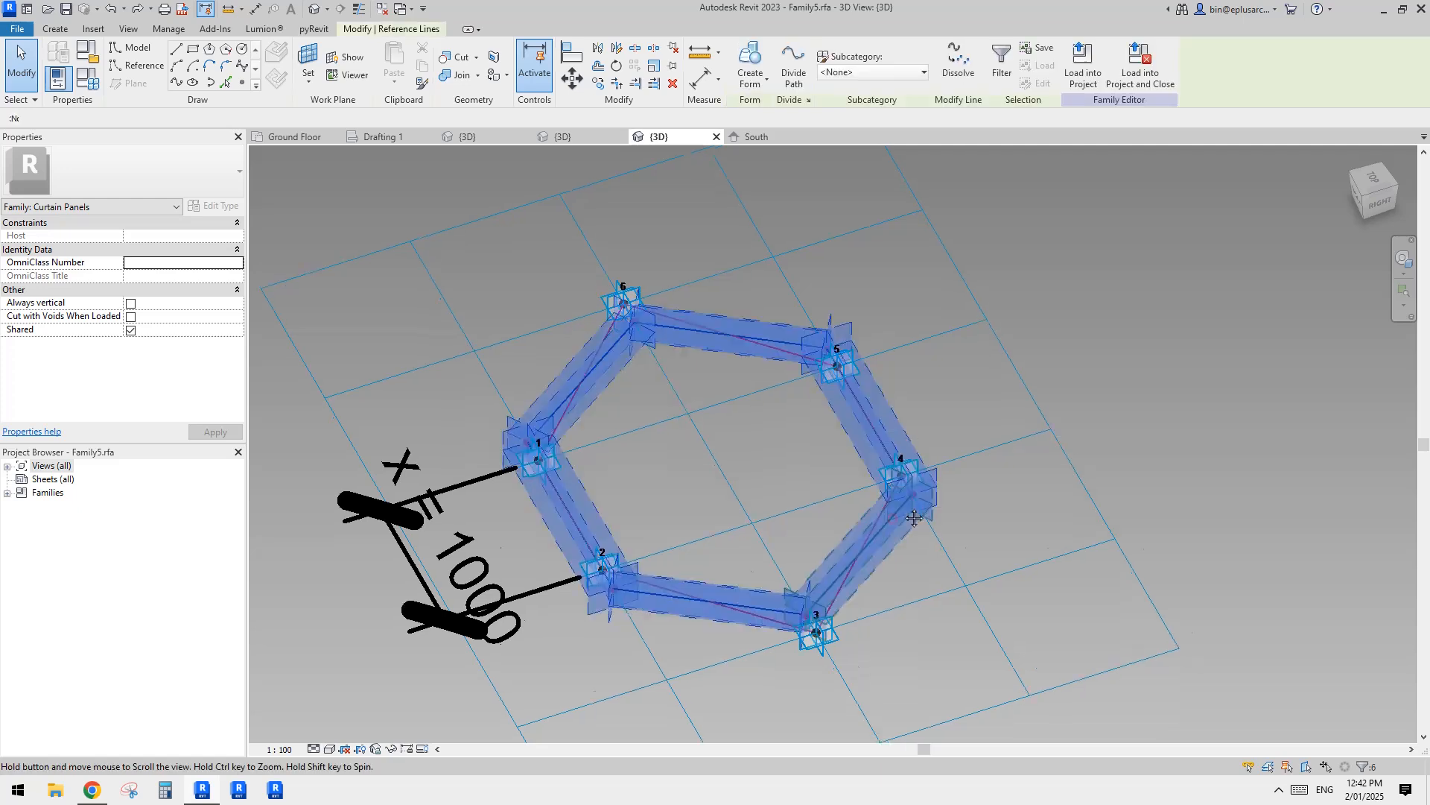
pyautogui.moveTo(909, 483); pyautogui.dragTo(933, 450, button='middle')
pyautogui.keyDown('shift'); pyautogui.click(906, 409); pyautogui.keyUp('shift')
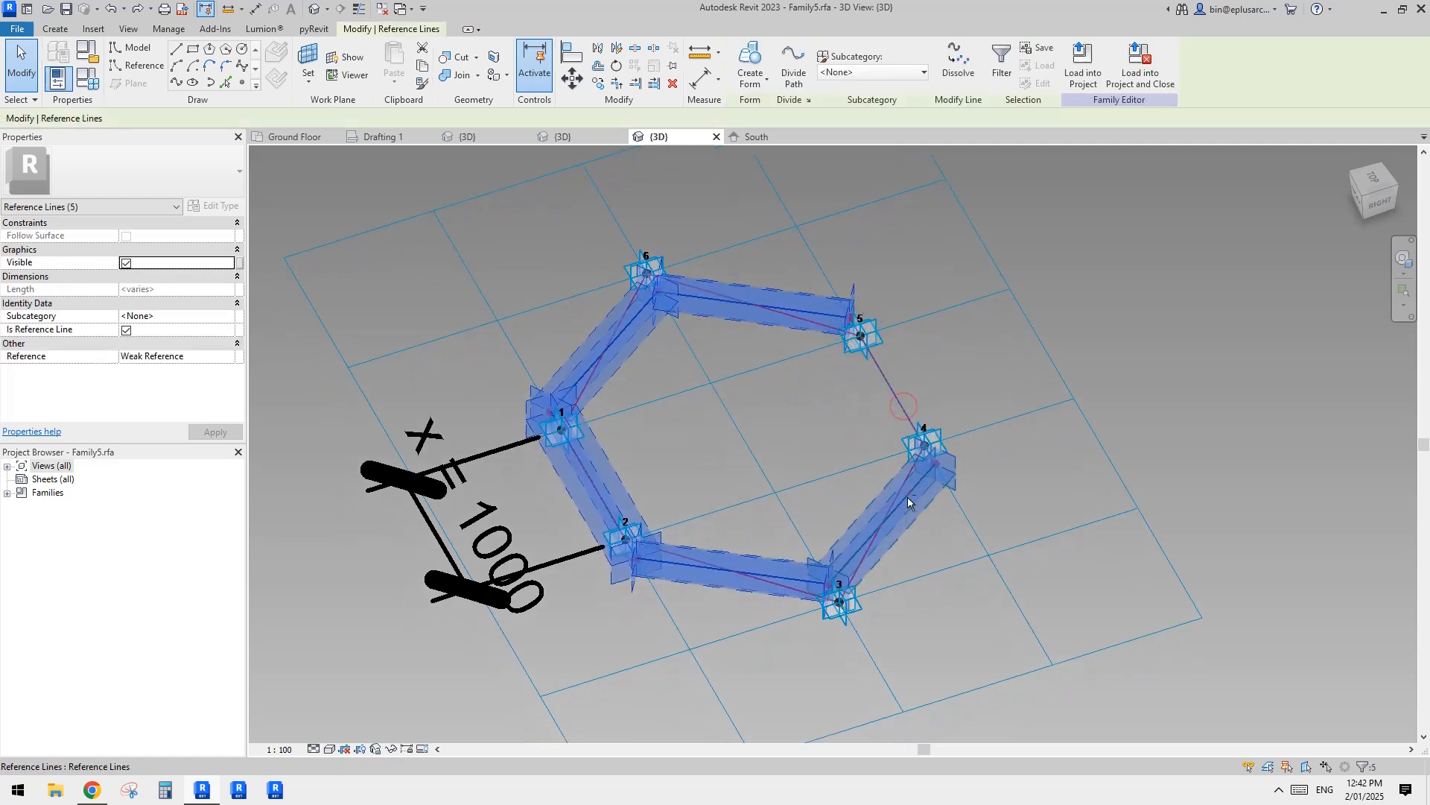
pyautogui.keyDown('shift'); pyautogui.click(907, 501); pyautogui.keyUp('shift')
pyautogui.keyDown('shift'); pyautogui.click(773, 579); pyautogui.keyUp('shift')
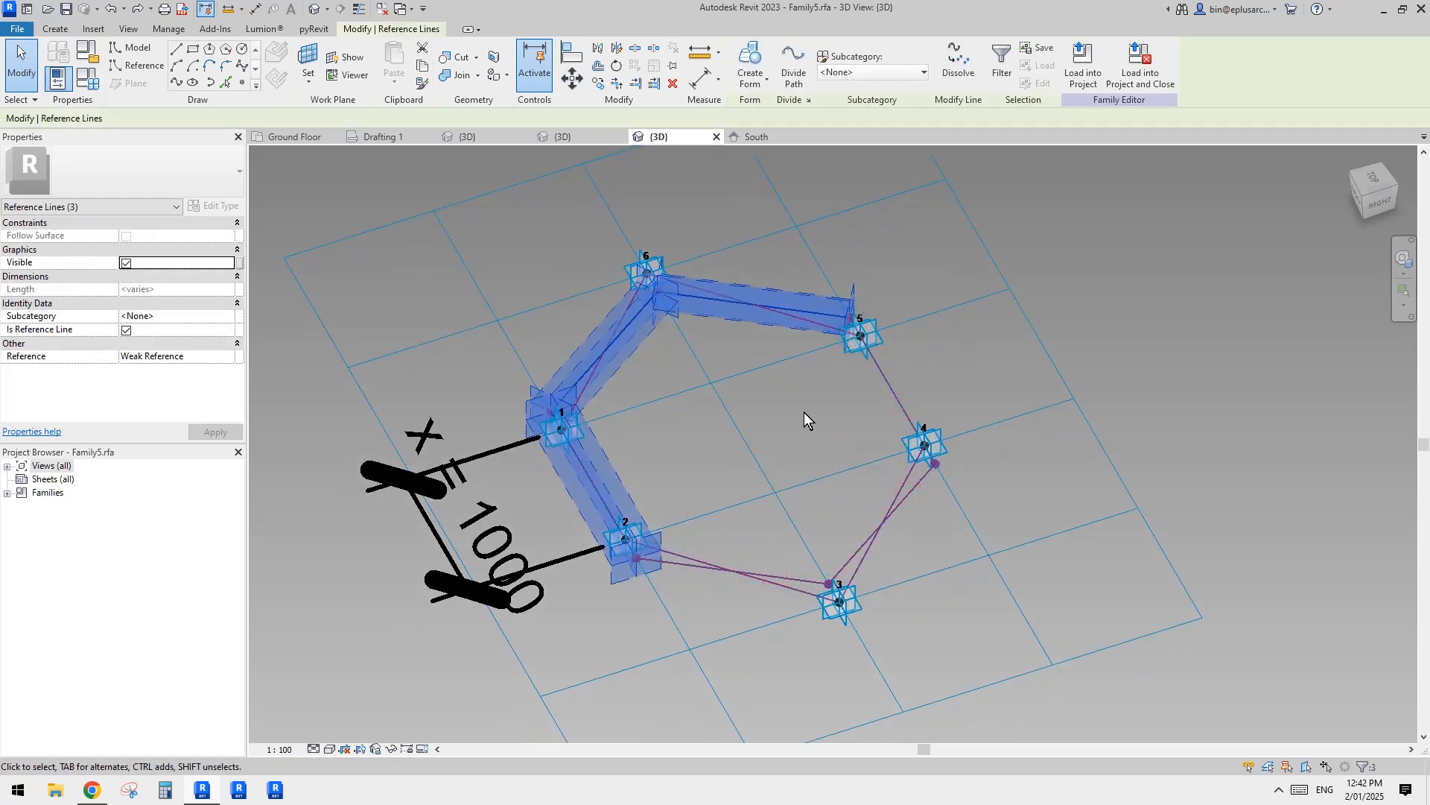
pyautogui.moveTo(804, 412); pyautogui.dragTo(804, 416, button='middle')
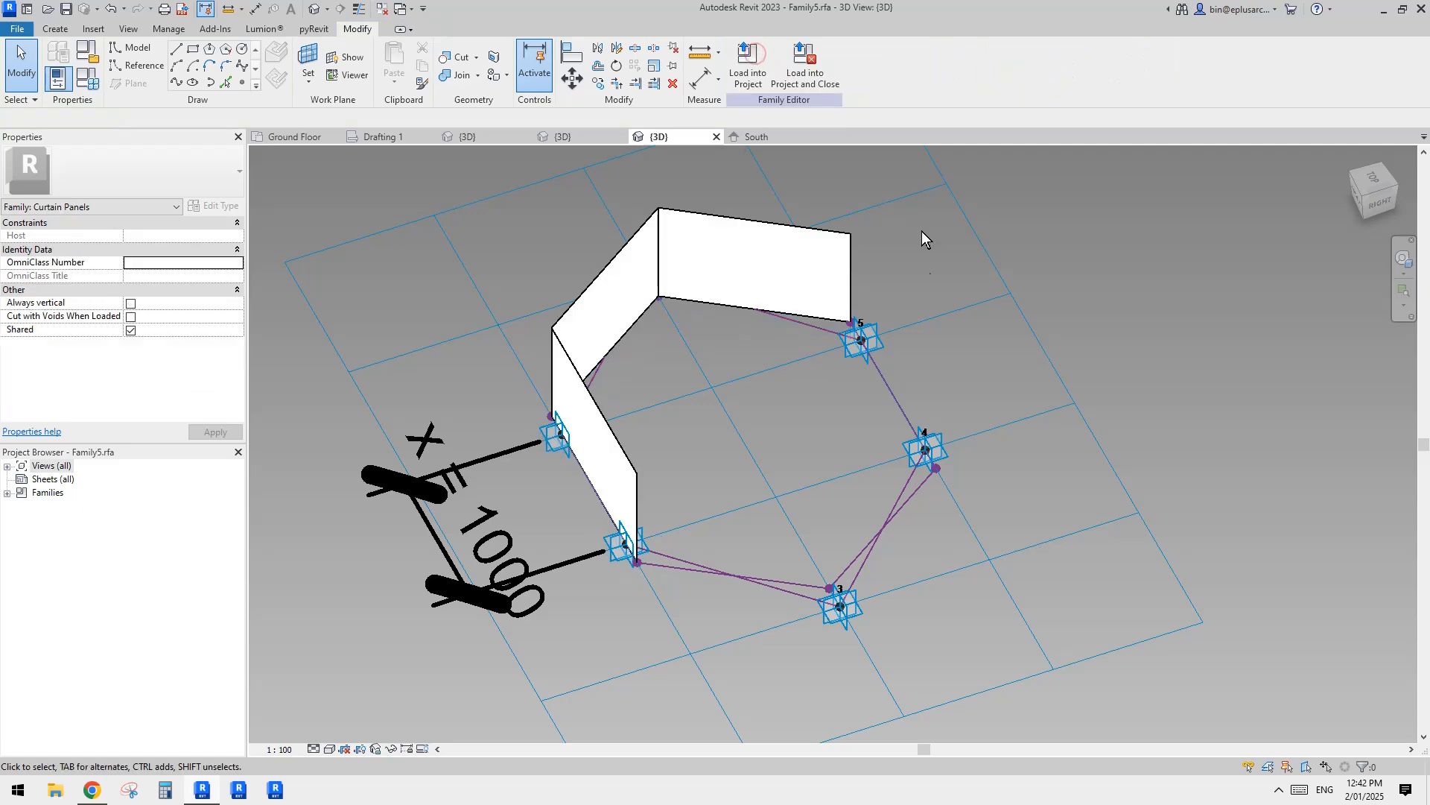
# Step: Create a second surface form from the remaining three reference lines between points 2, 3, 4 and 5, closing the hexagonal tube
pyautogui.press('Tab')
pyautogui.click(896, 399)
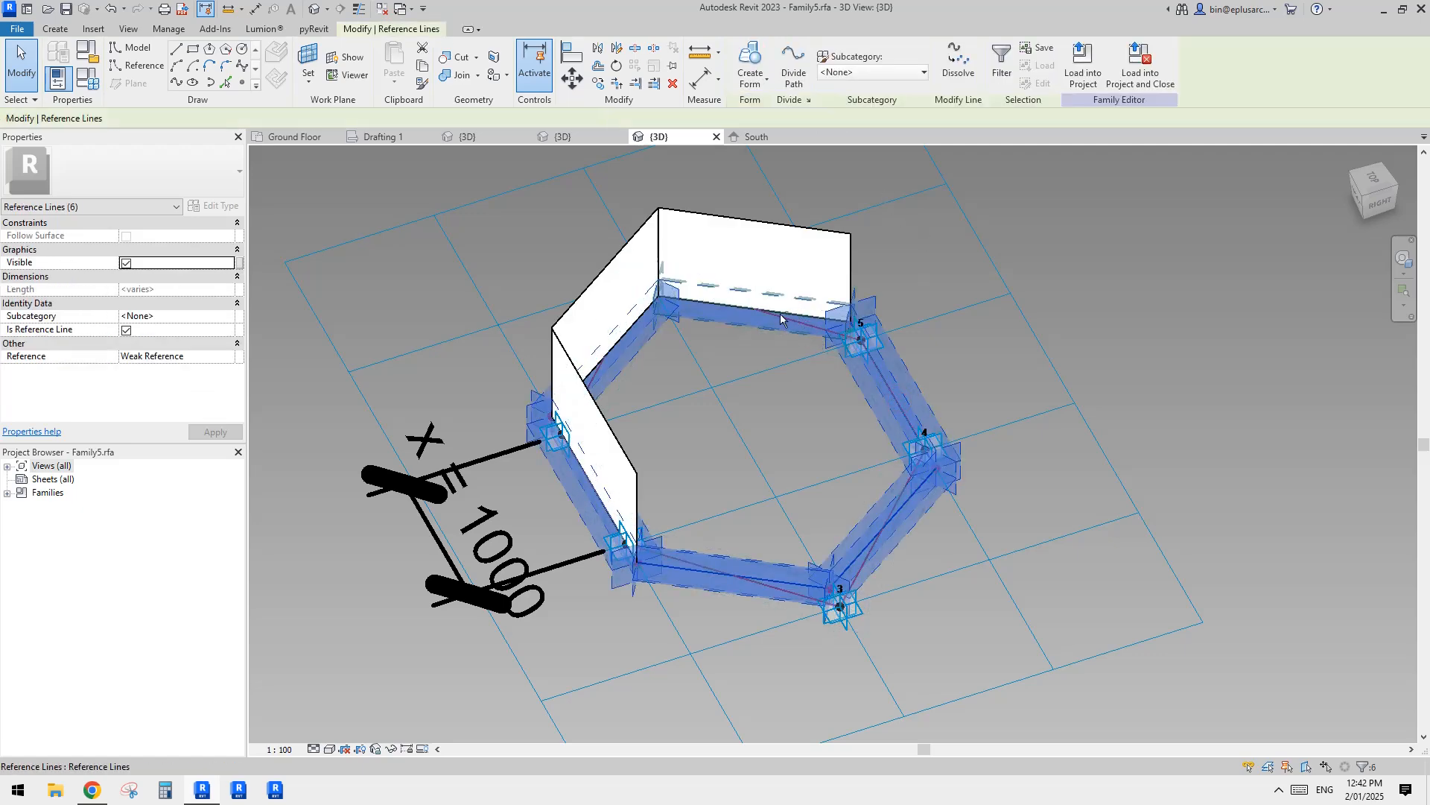
pyautogui.keyDown('shift'); pyautogui.moveTo(699, 485); pyautogui.dragTo(525, 248); pyautogui.keyUp('shift')
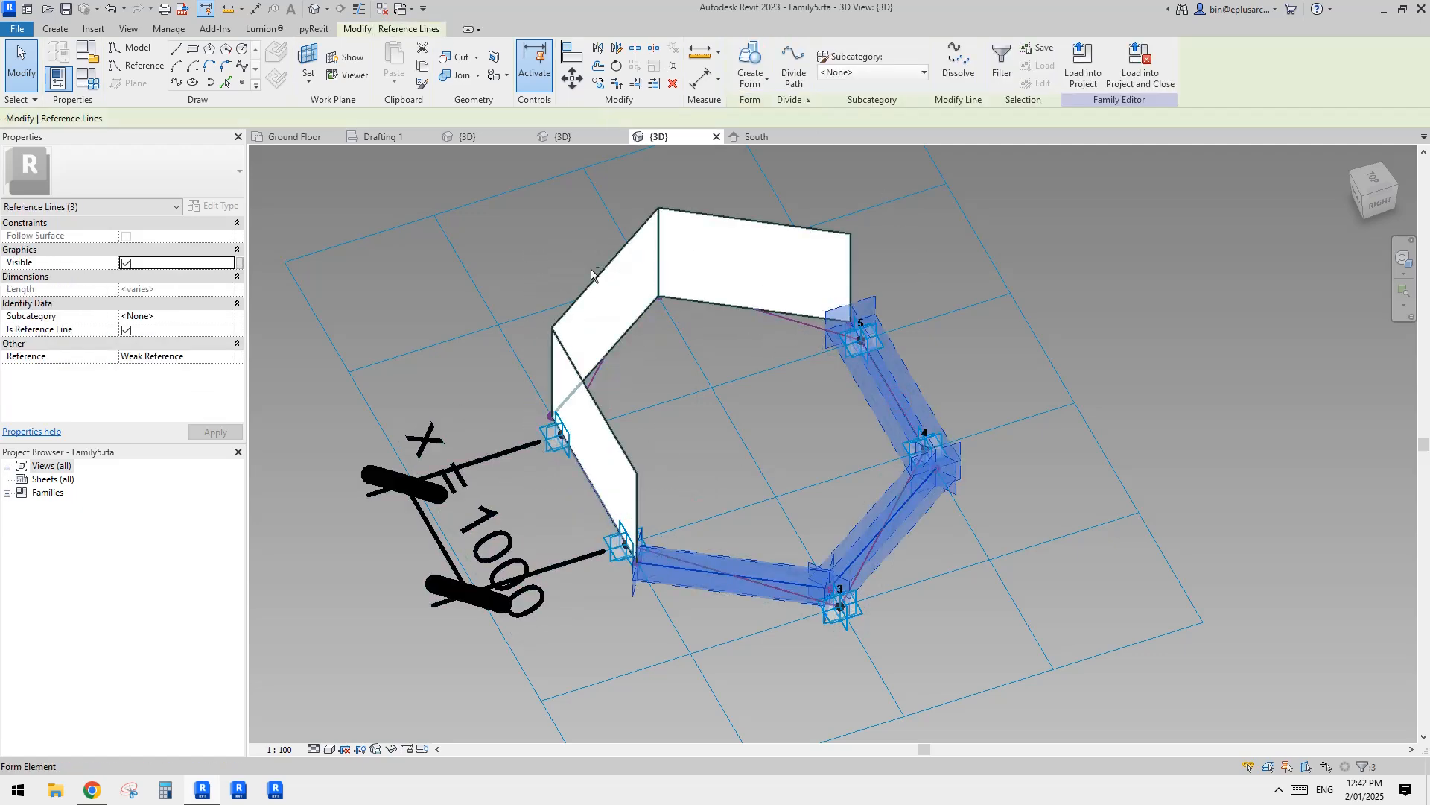
pyautogui.click(750, 61)
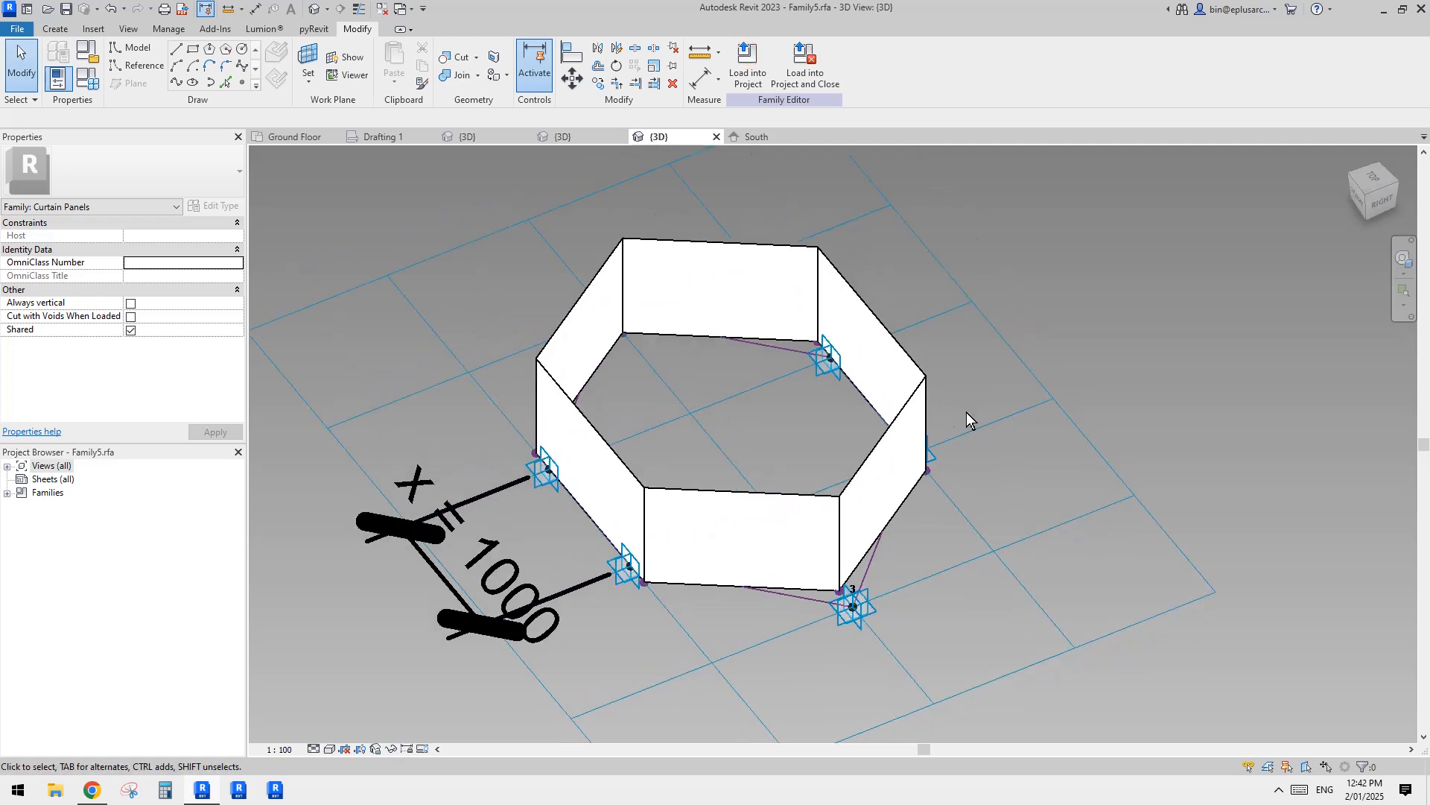
# Step: Associate the material of both surface forms with the existing family parameter ma
pyautogui.click(728, 319)
pyautogui.keyDown('ctrl'); pyautogui.click(723, 286); pyautogui.keyUp('ctrl')
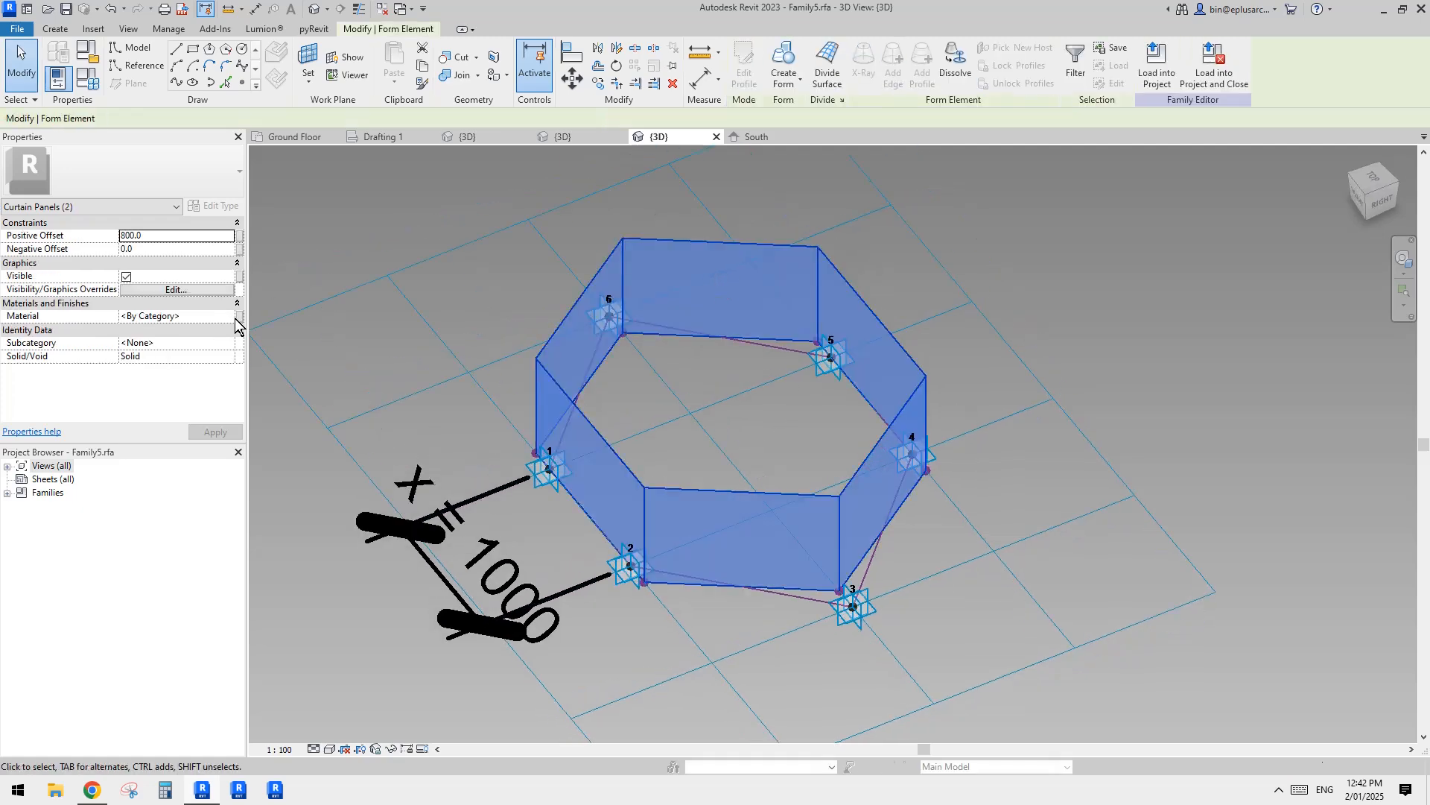
pyautogui.click(239, 316)
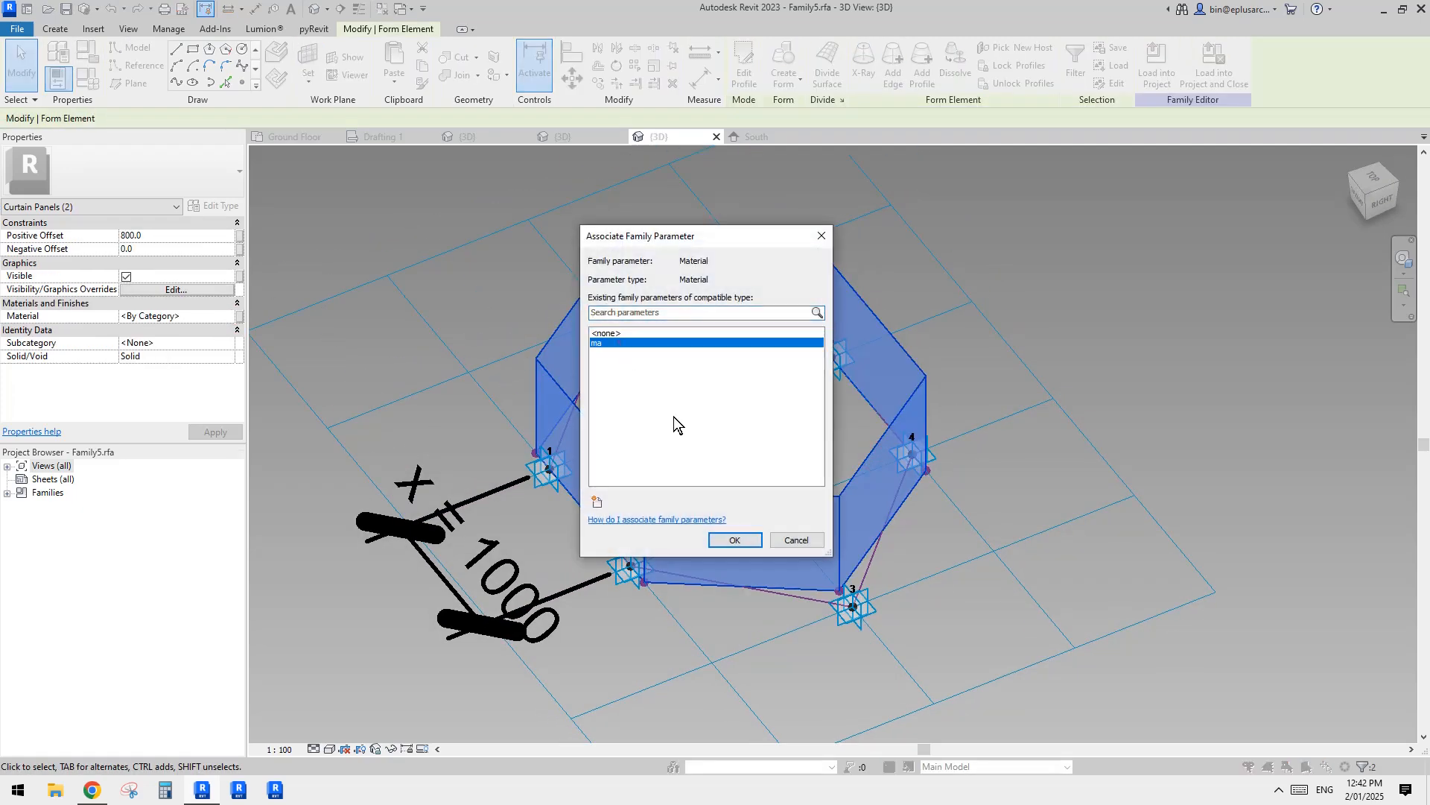
pyautogui.click(733, 540)
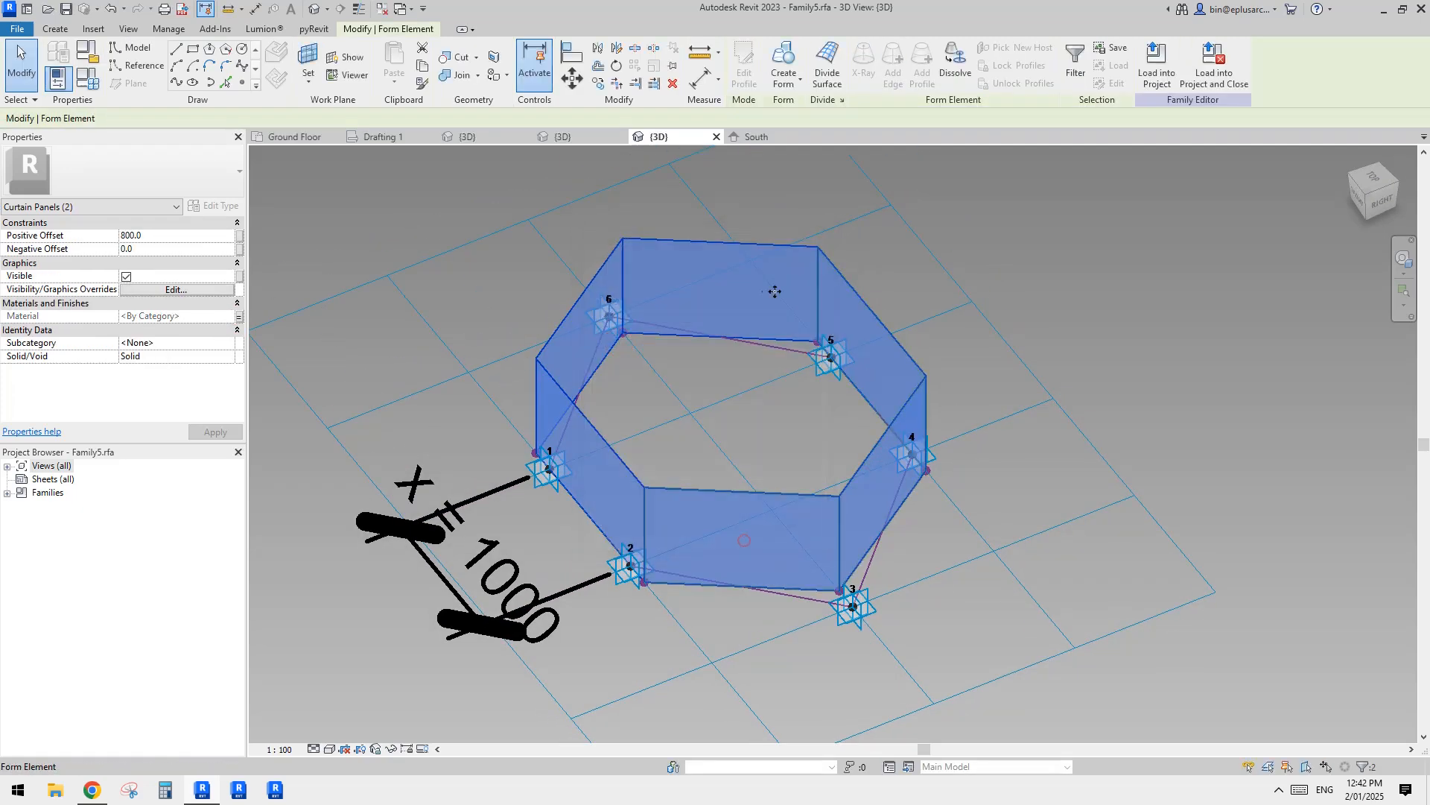
# Step: Add an instance length parameter named D and associate it with the positive offset of both surface forms
pyautogui.click(239, 236)
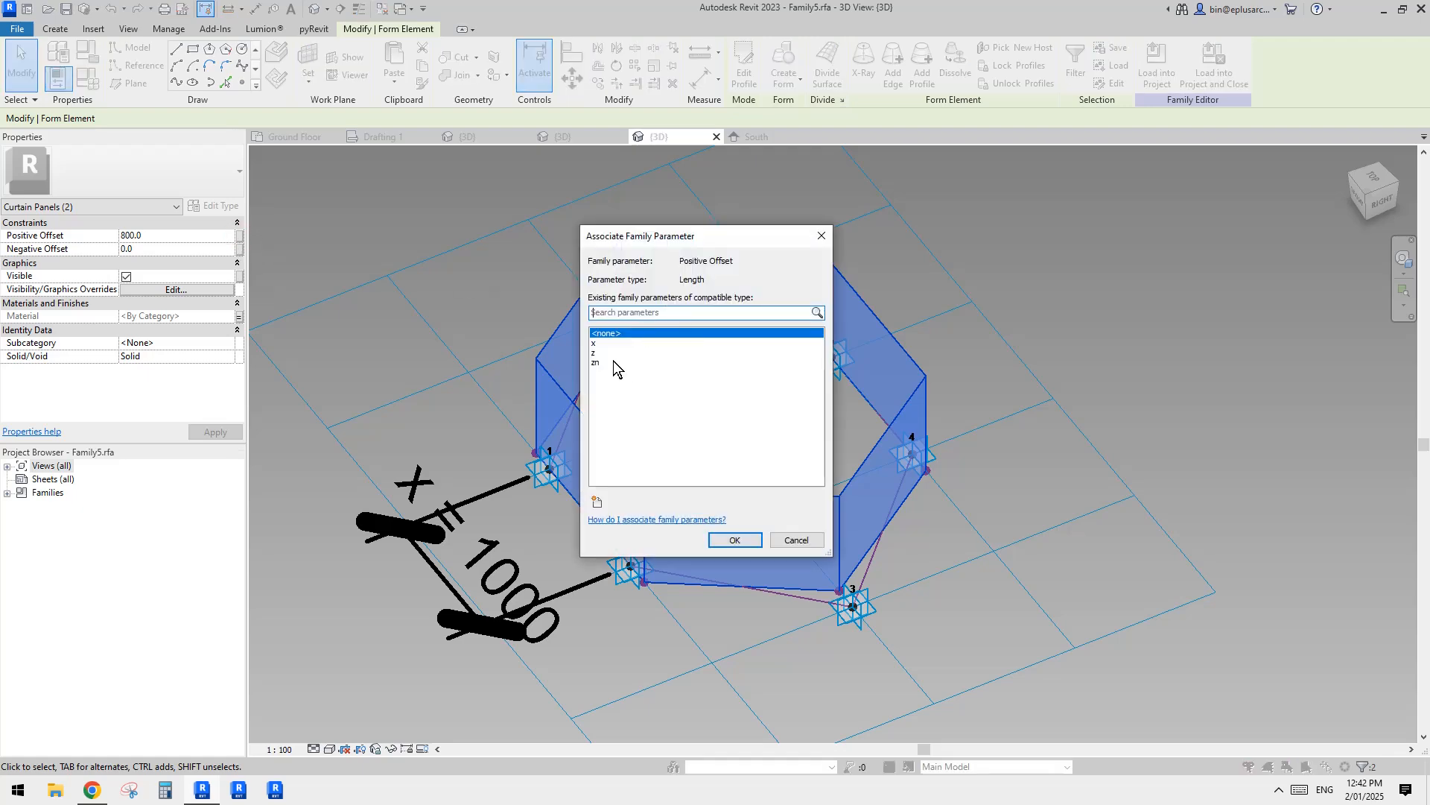
pyautogui.press('Escape')
pyautogui.click(239, 236)
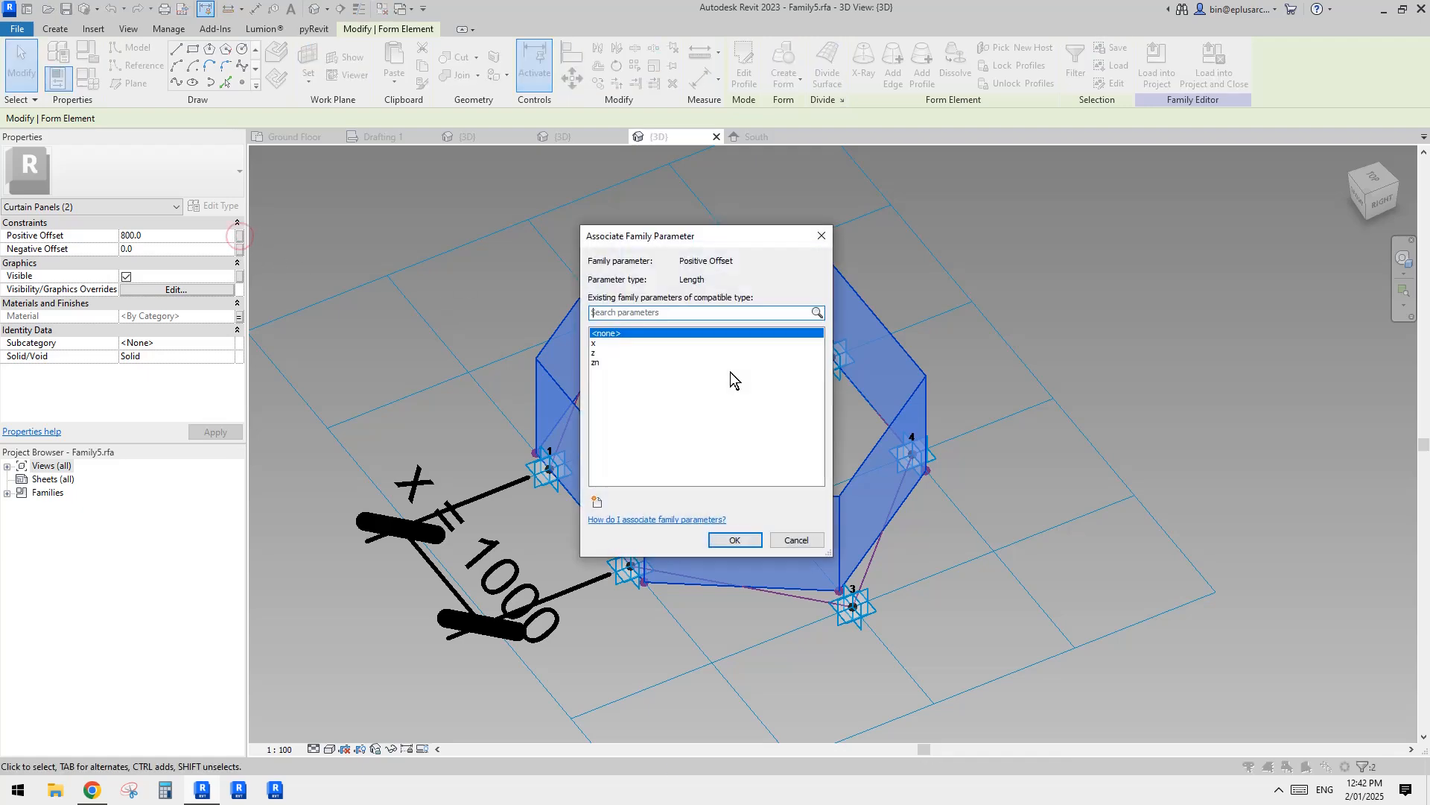
pyautogui.press('Escape')
pyautogui.click(239, 236)
pyautogui.click(598, 501)
pyautogui.write('D')
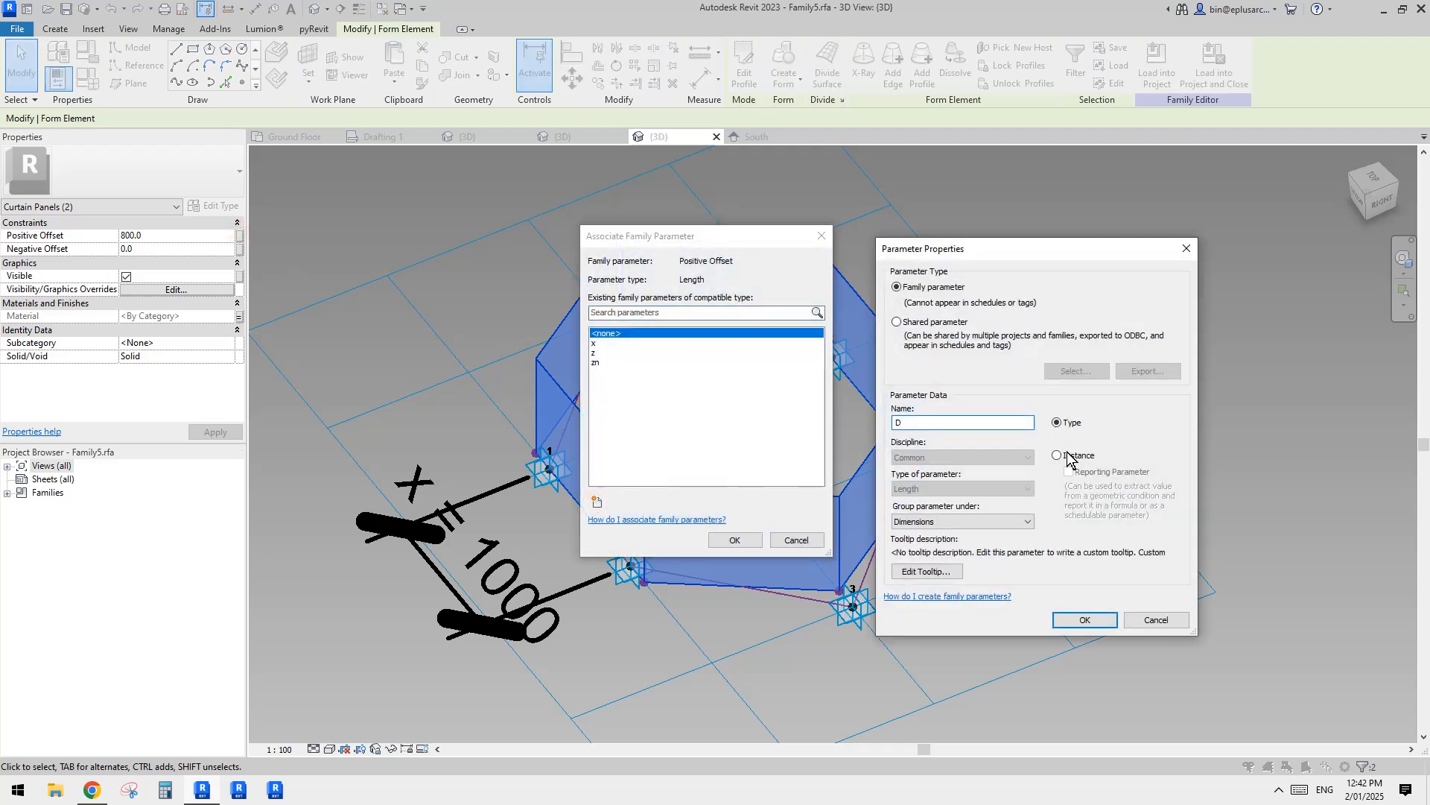
pyautogui.click(1085, 620)
pyautogui.click(735, 540)
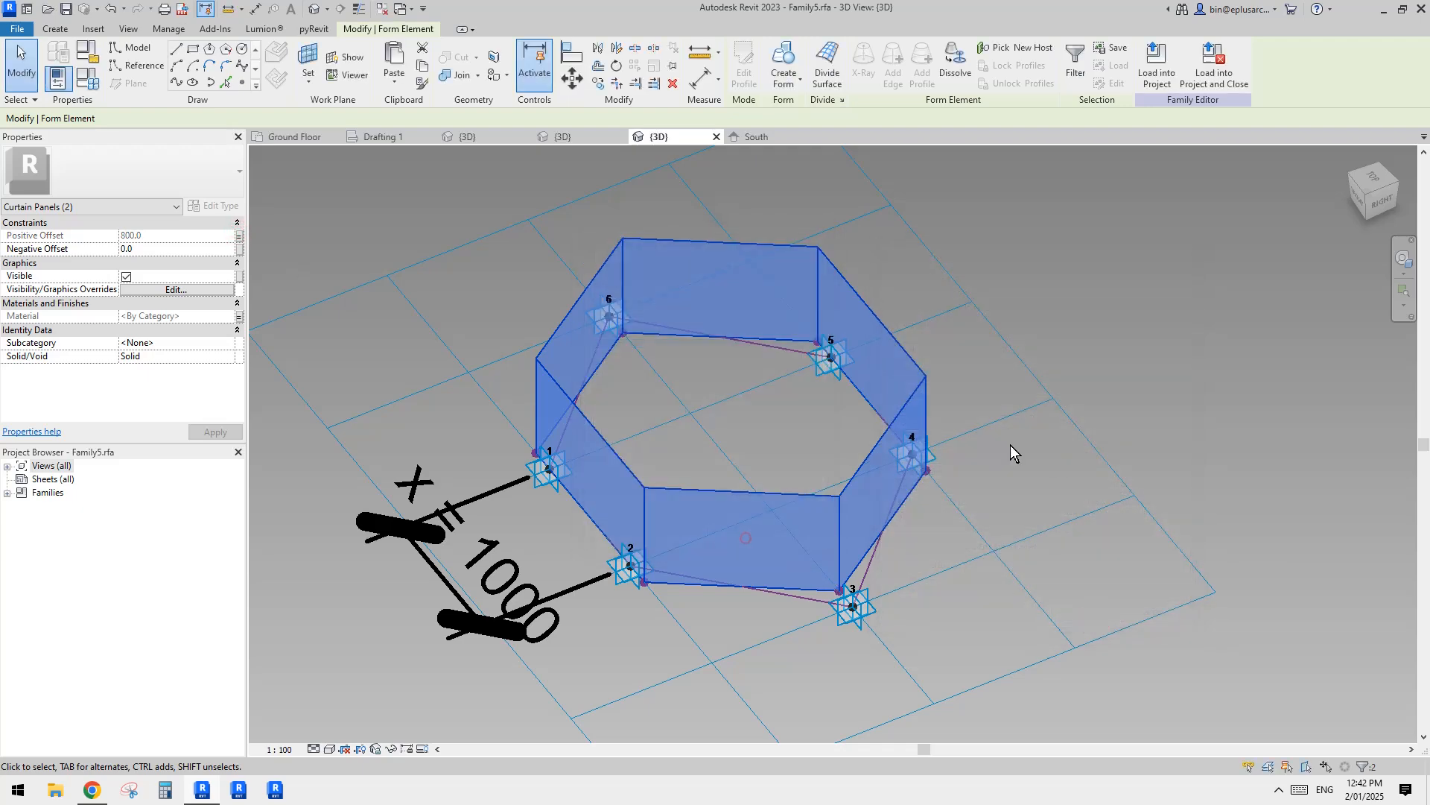
# Step: Load the curtain panel family into Project1, overwriting the existing version
pyautogui.keyDown('shift'); pyautogui.moveTo(934, 458); pyautogui.dragTo(973, 347, button='middle'); pyautogui.keyUp('shift')
pyautogui.click(972, 293)
pyautogui.scroll(2, 972, 293)
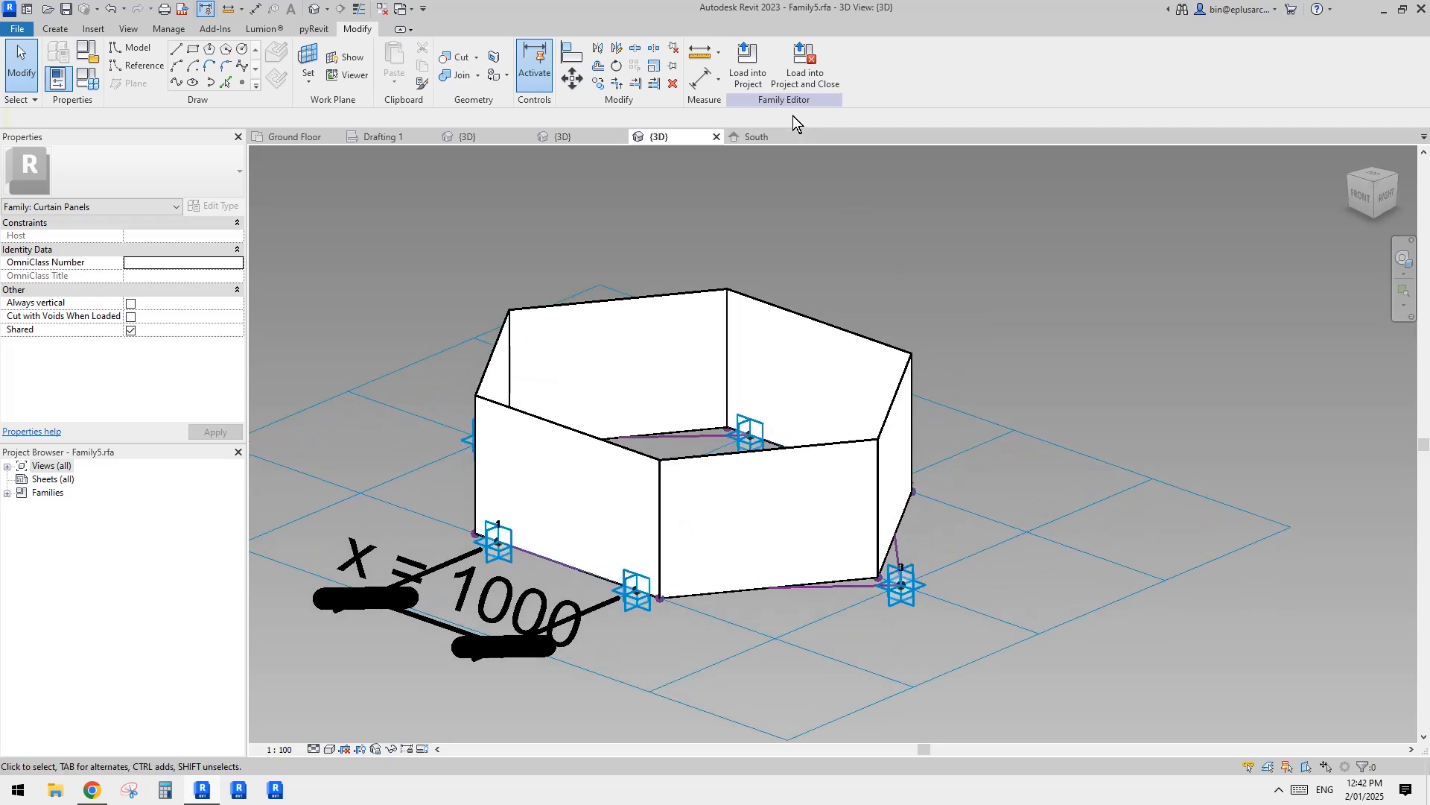
pyautogui.click(759, 68)
pyautogui.click(433, 410)
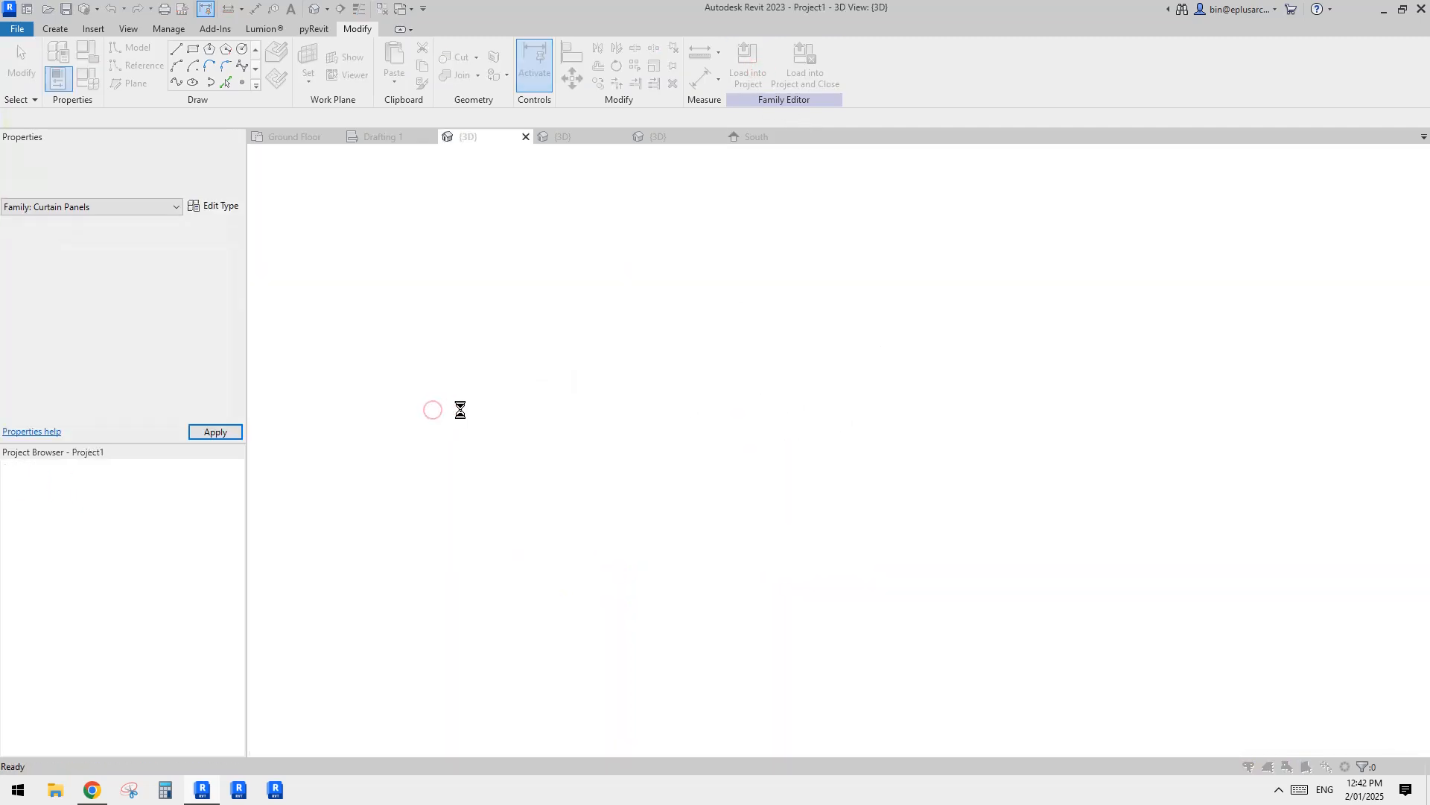
pyautogui.click(702, 350)
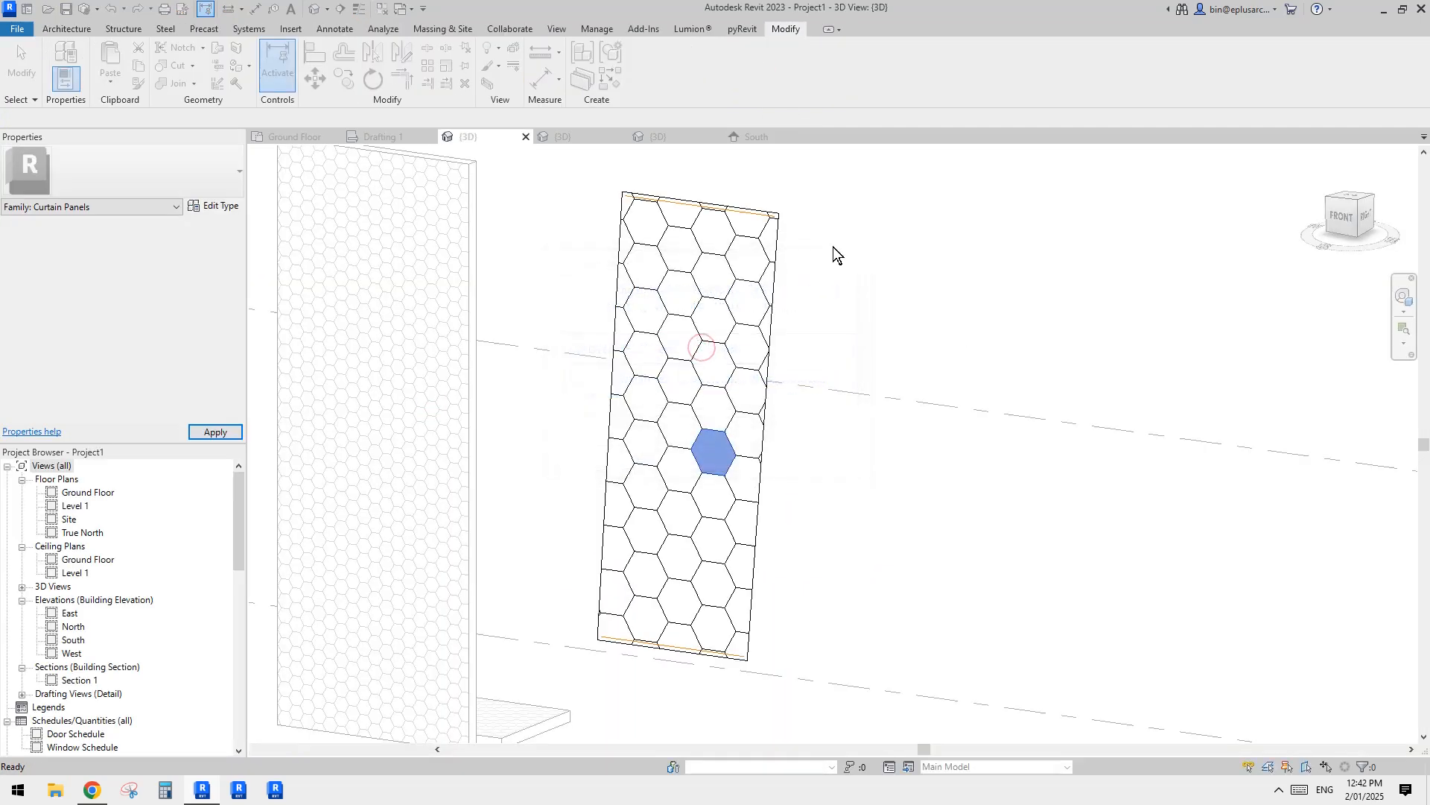
# Step: Examine the open hexagonal tubes on the divided surface from several angles and compare them with the honeycomb wall
pyautogui.keyDown('shift'); pyautogui.moveTo(830, 262); pyautogui.dragTo(753, 262, button='middle'); pyautogui.keyUp('shift')
pyautogui.scroll(1, 753, 262)
pyautogui.scroll(-2, 745, 272)
pyautogui.scroll(2, 835, 327)
pyautogui.moveTo(699, 320)
pyautogui.mouseDown(button='middle')
pyautogui.moveTo(775, 325)
pyautogui.moveTo(937, 397)
pyautogui.mouseUp(button='middle')
pyautogui.scroll(1, 842, 328)
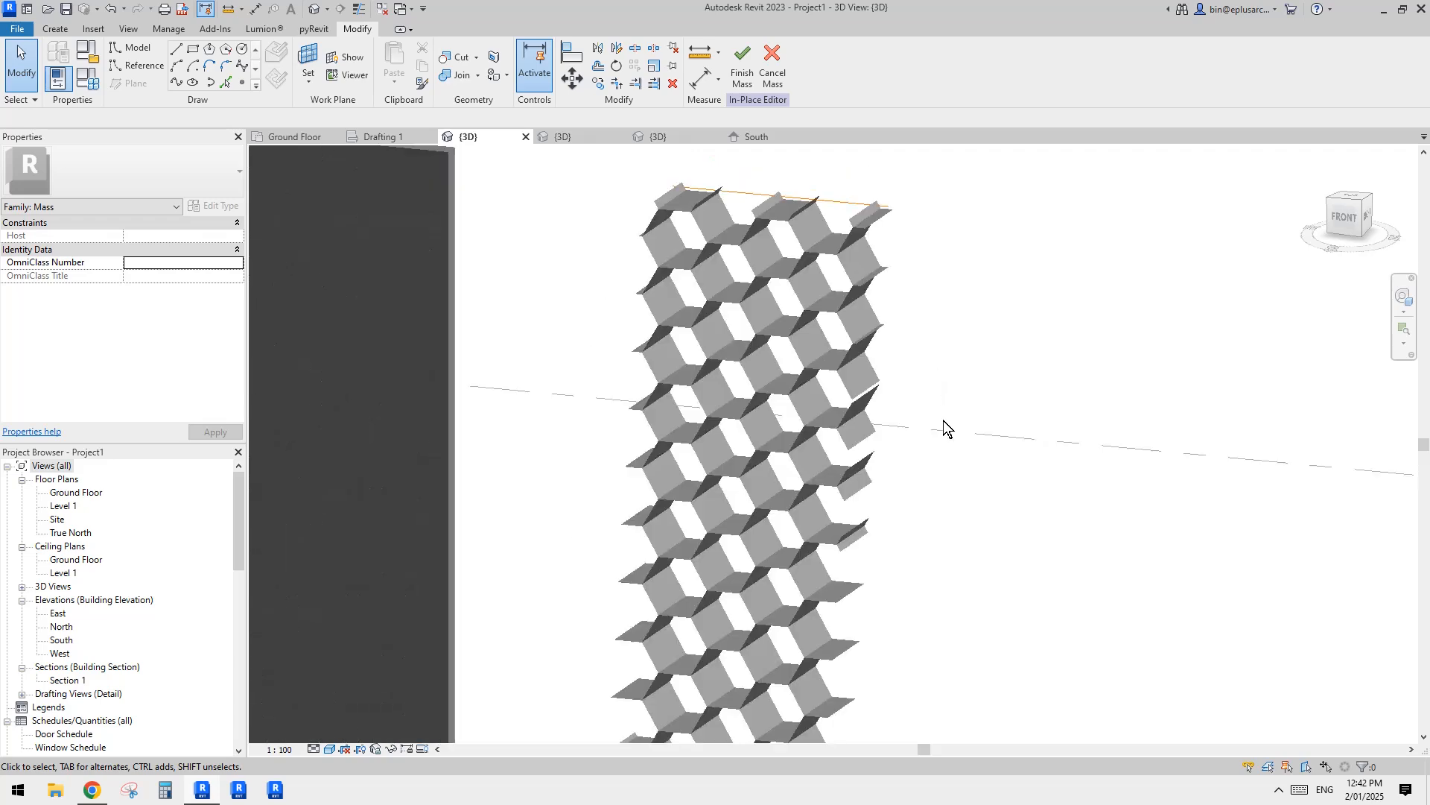
pyautogui.click(871, 182)
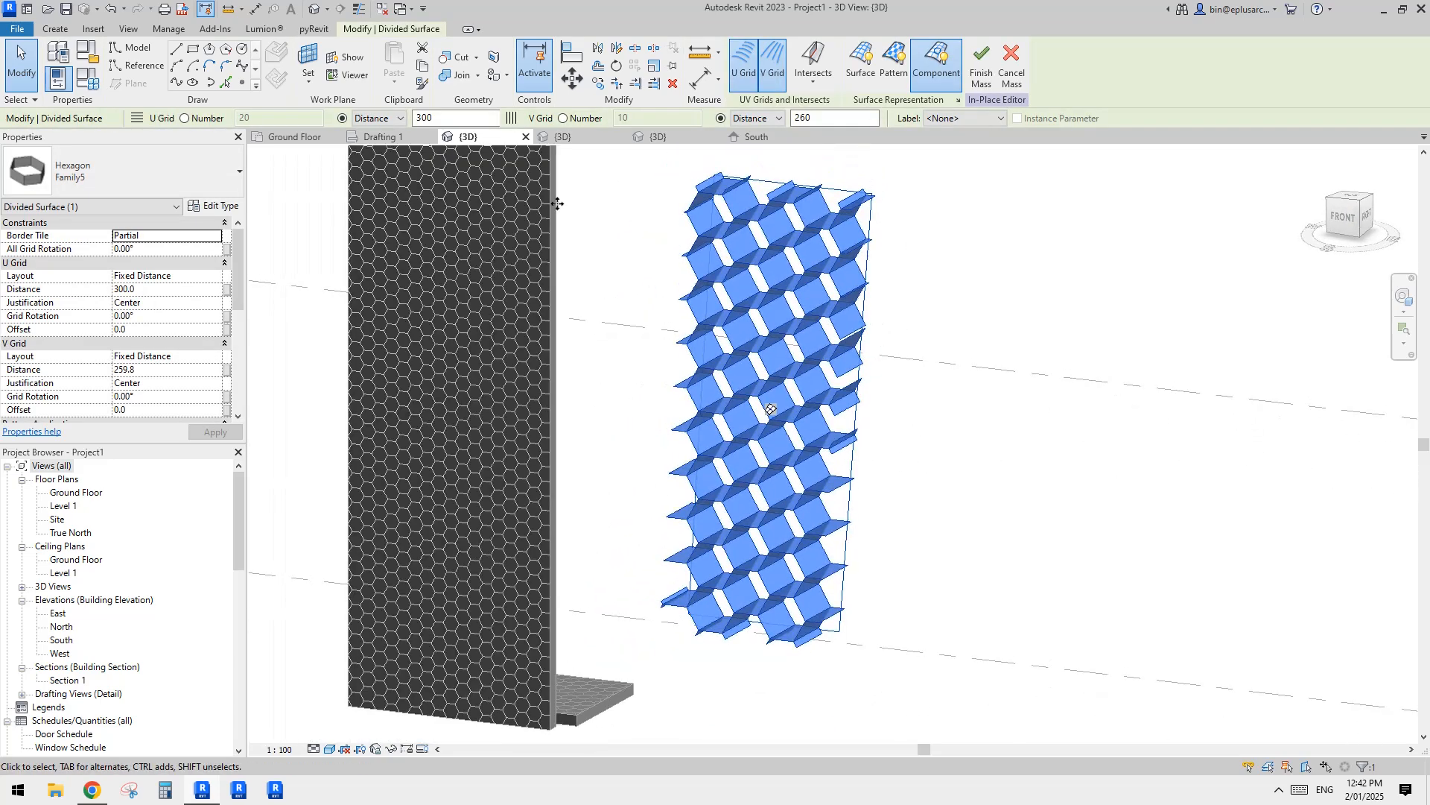
pyautogui.keyDown('shift'); pyautogui.moveTo(558, 204); pyautogui.dragTo(878, 230, button='middle'); pyautogui.keyUp('shift')
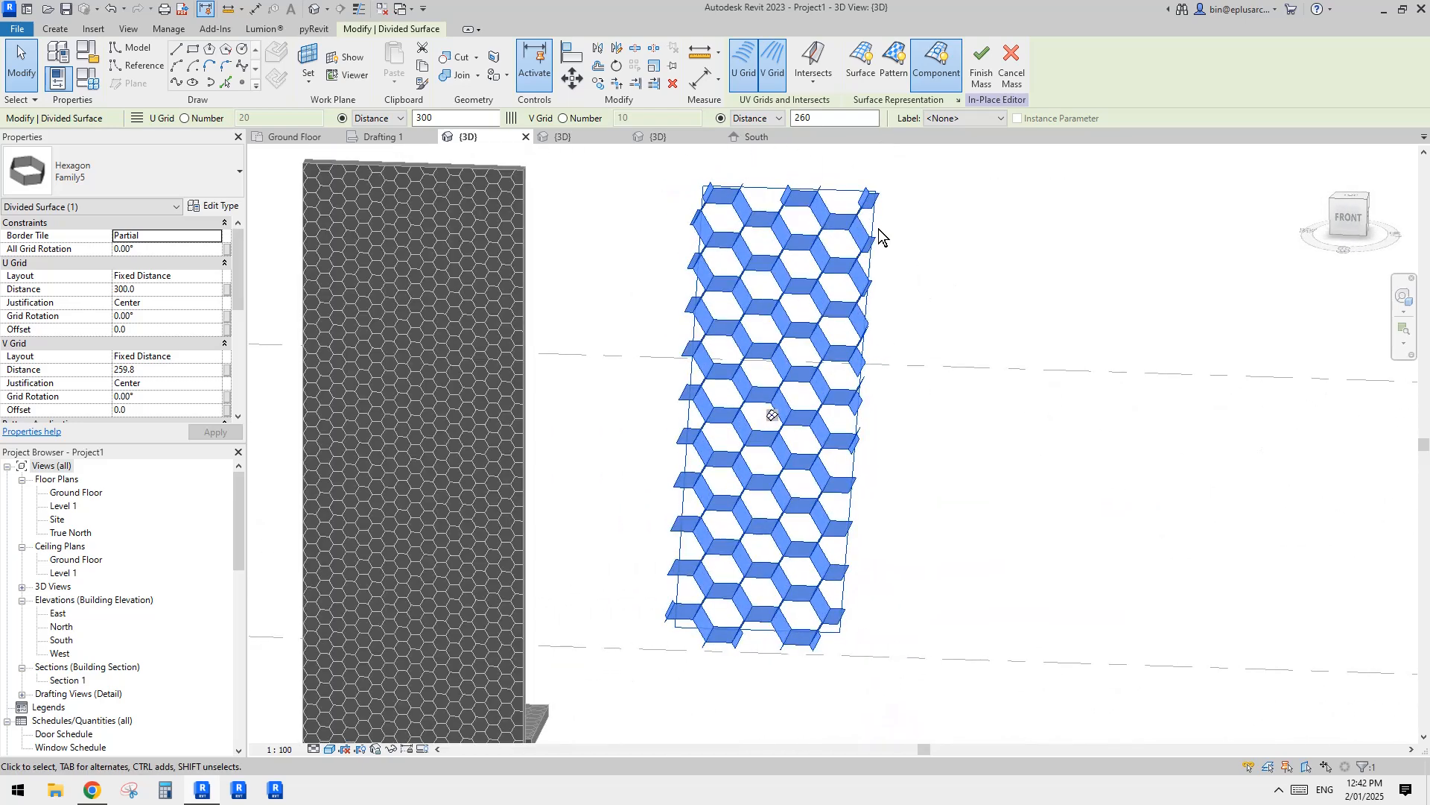
pyautogui.click(876, 227)
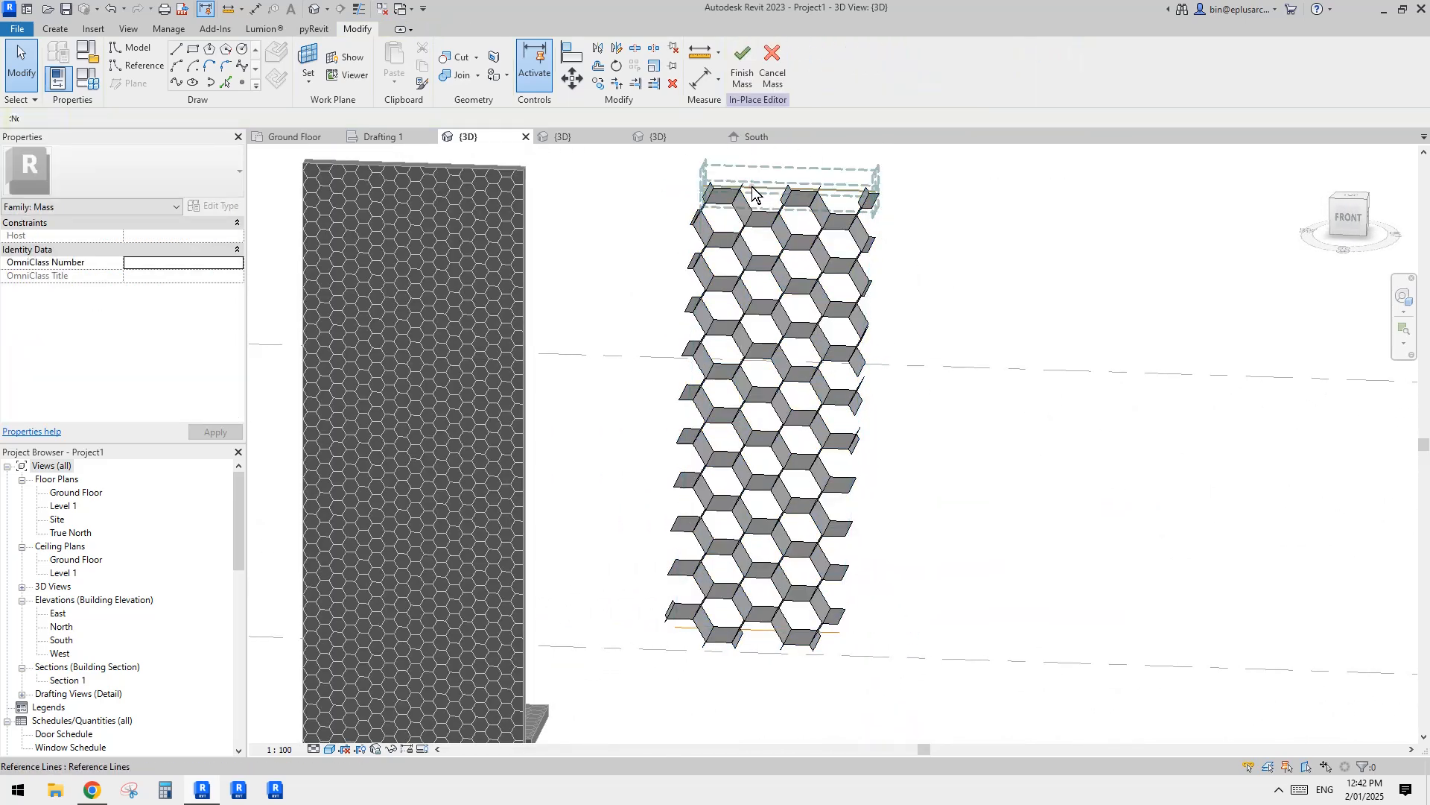
# Step: Stretch the left end of the mass's upper reference line toward the honeycomb wall until the line is 3600 mm long
pyautogui.click(752, 188)
pyautogui.scroll(-1, 771, 216)
pyautogui.moveTo(782, 228); pyautogui.dragTo(809, 312, button='middle')
pyautogui.scroll(2, 738, 298)
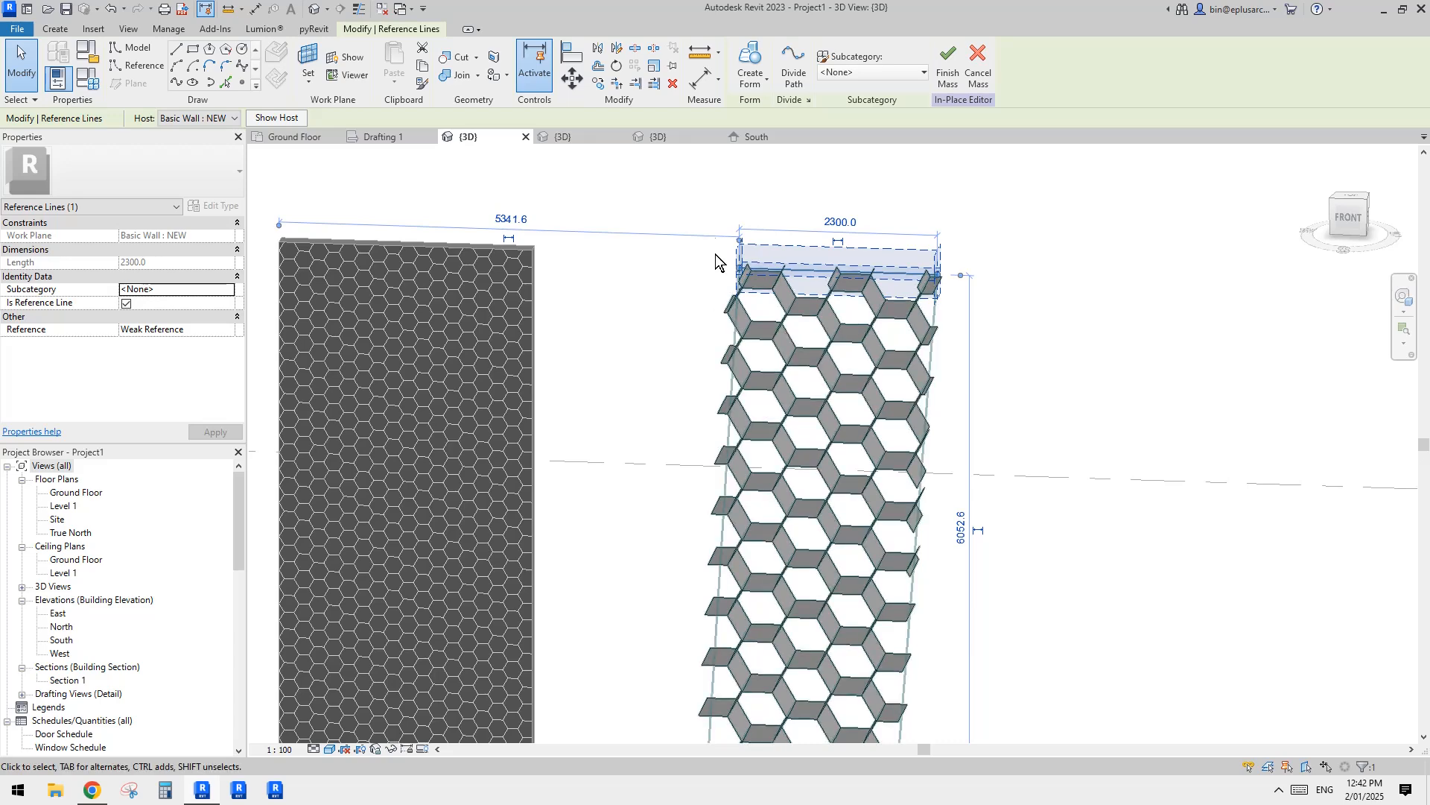
pyautogui.click(678, 227)
pyautogui.click(771, 264)
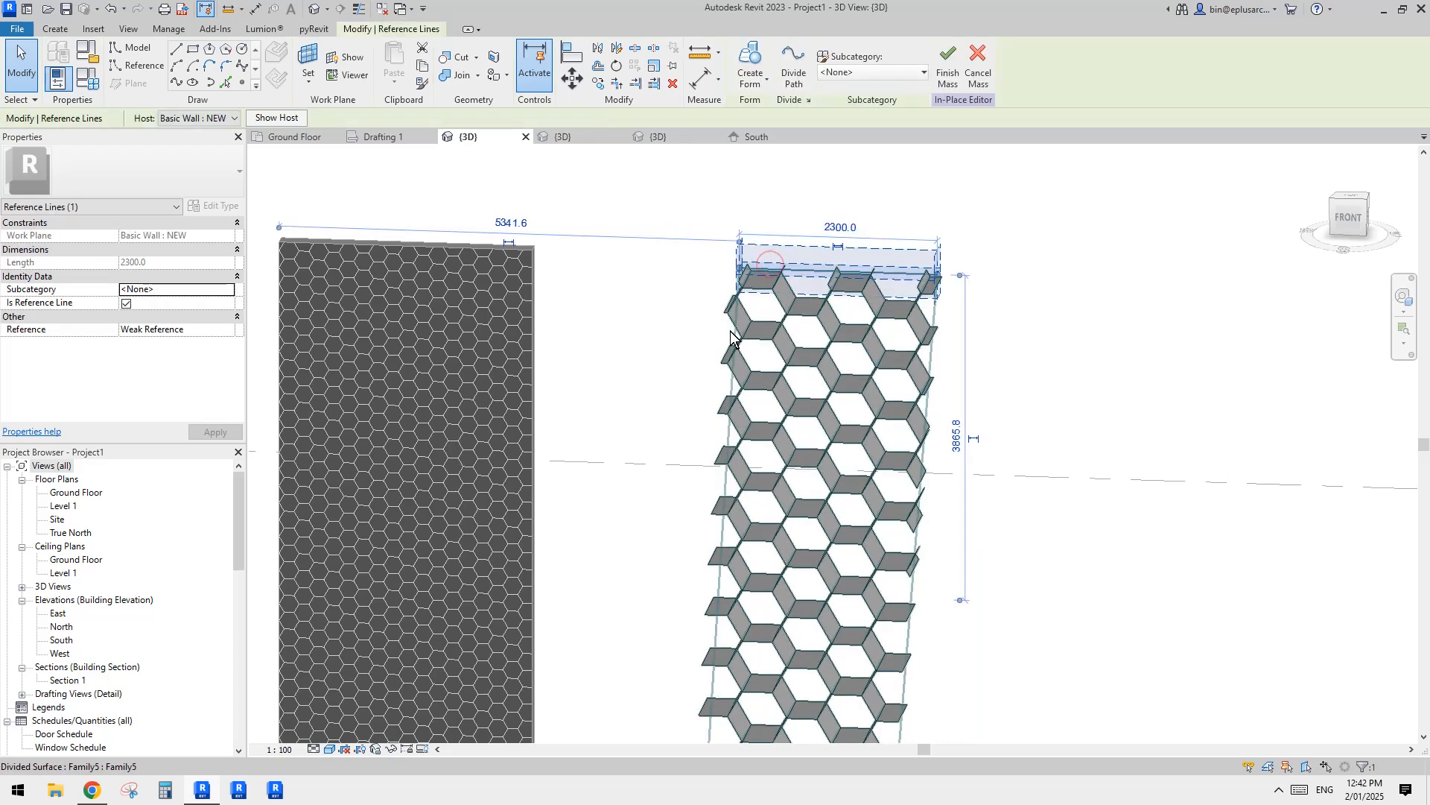
pyautogui.press('Escape')
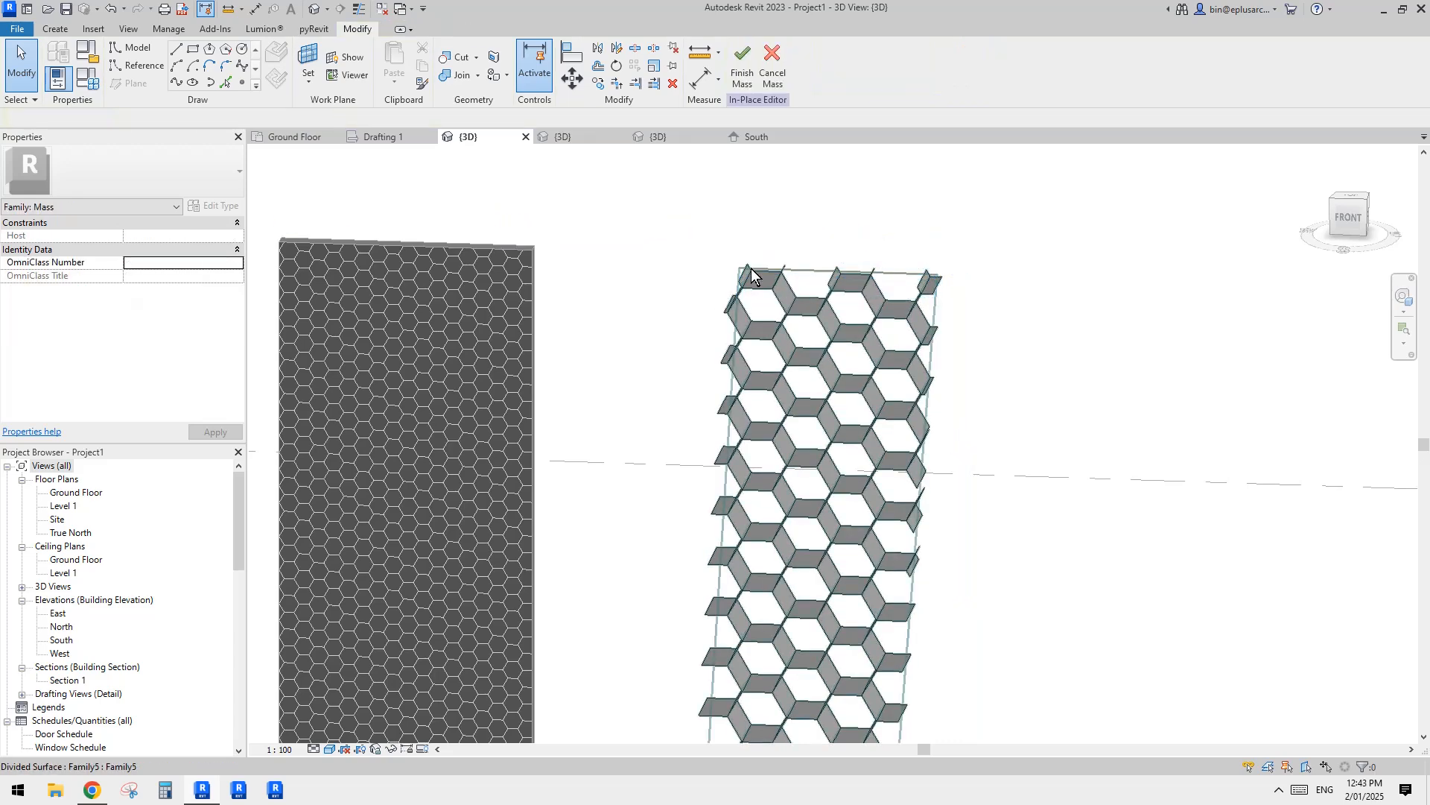
pyautogui.click(756, 268)
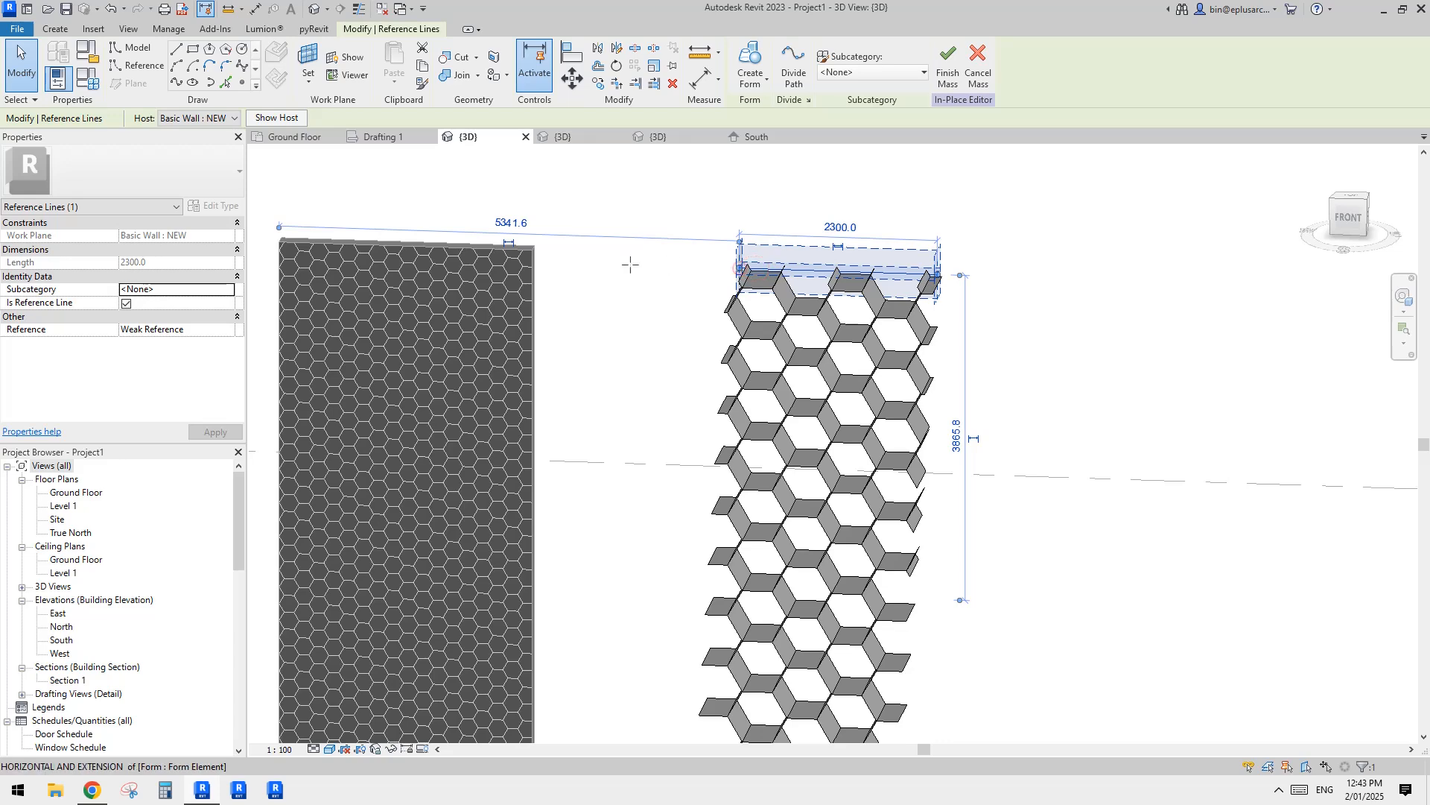
pyautogui.moveTo(631, 264); pyautogui.dragTo(627, 264)
pyautogui.scroll(-3, 737, 263)
pyautogui.moveTo(762, 295); pyautogui.dragTo(751, 262, button='middle')
pyautogui.press('Escape')
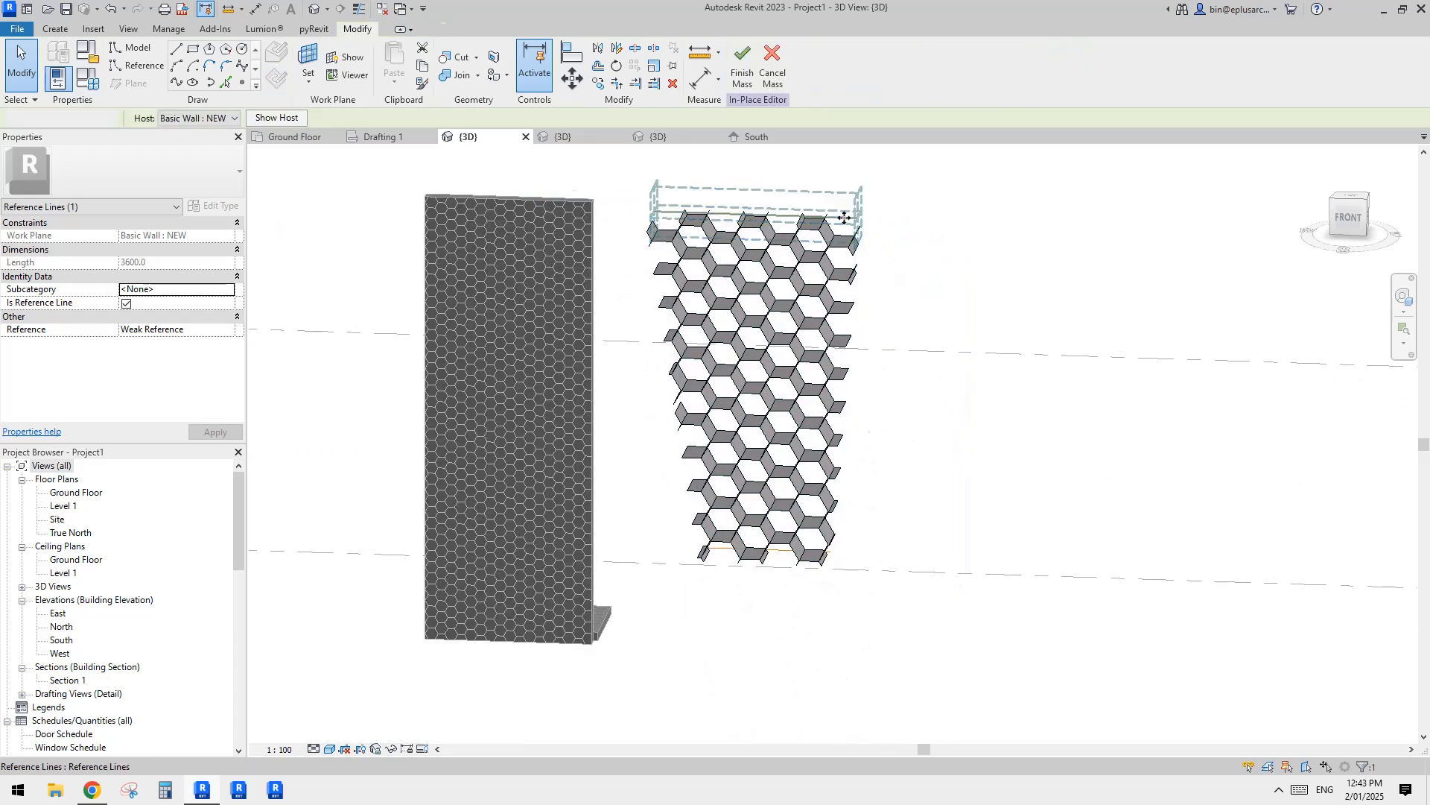
# Step: Extend the upper reference line's right end to a 4900 mm length, and raise that end to slope the line at 5000 mm
pyautogui.click(844, 218)
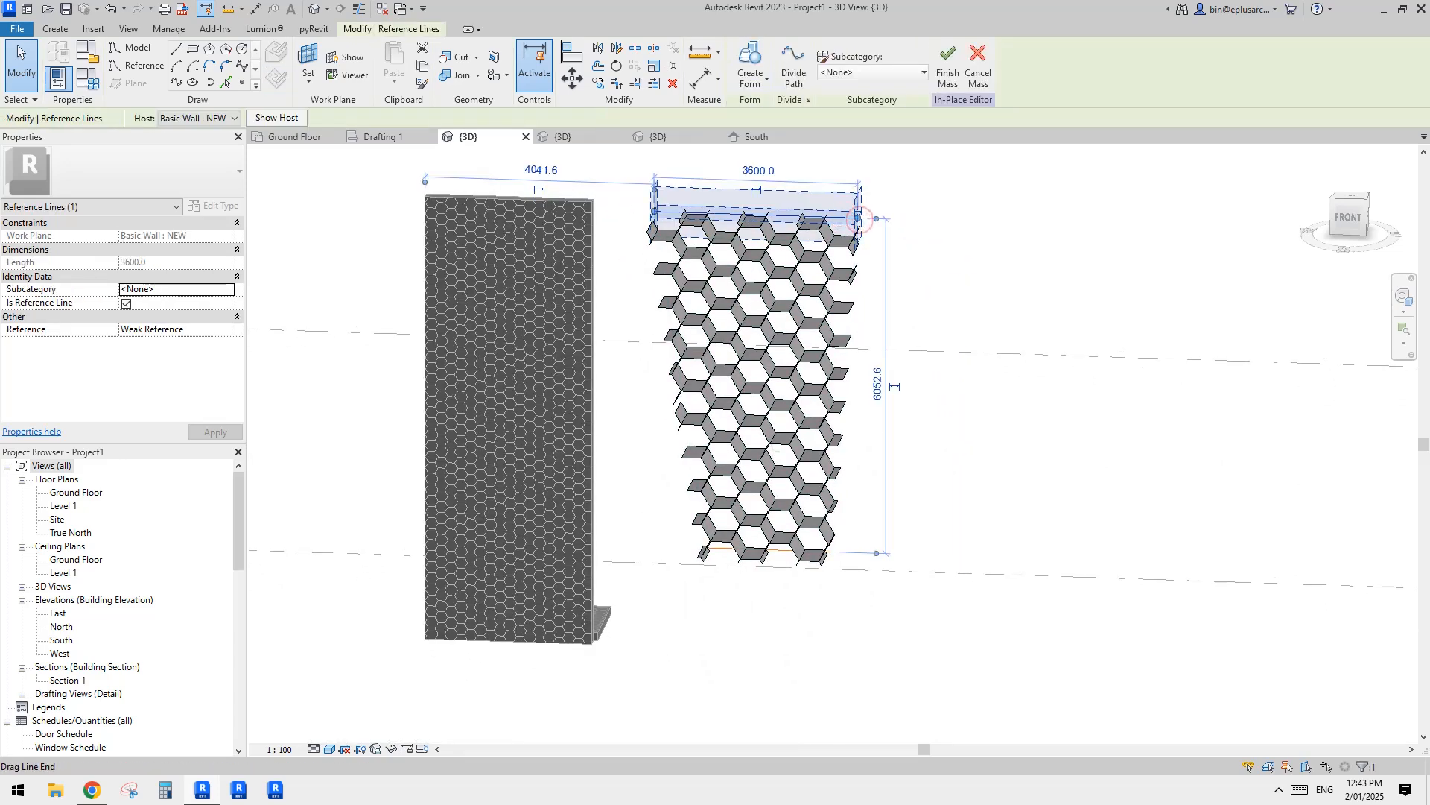
pyautogui.moveTo(859, 217); pyautogui.dragTo(931, 217)
pyautogui.keyDown('shift'); pyautogui.moveTo(931, 217); pyautogui.dragTo(858, 359, button='middle'); pyautogui.keyUp('shift')
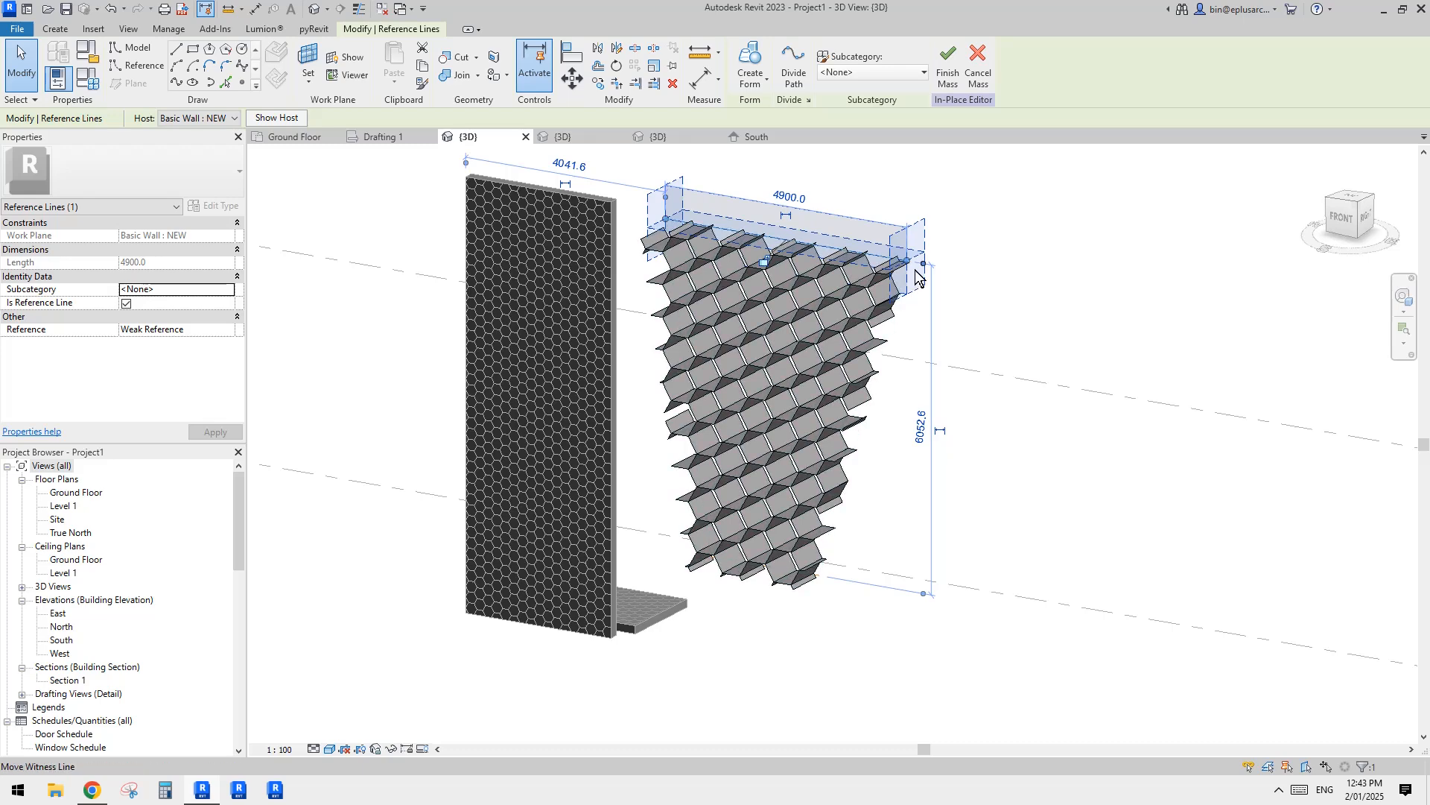
pyautogui.moveTo(935, 207); pyautogui.dragTo(901, 177)
pyautogui.moveTo(955, 233); pyautogui.dragTo(955, 255, button='middle')
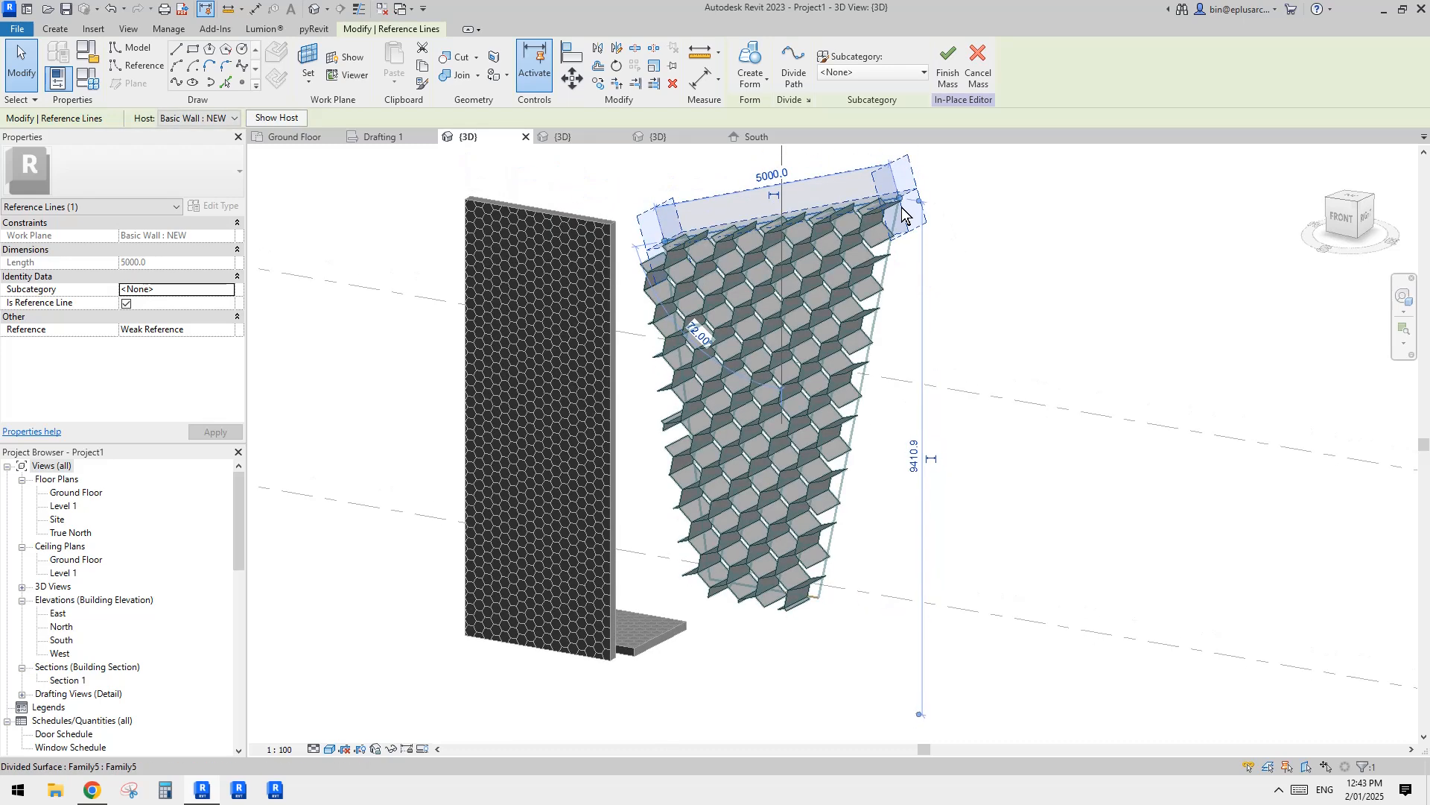
pyautogui.moveTo(900, 197); pyautogui.dragTo(903, 237)
pyautogui.press('Escape')
# Step: Examine the hexagon pattern across the whole divided surface below the sloped upper edge
pyautogui.scroll(-1, 890, 283)
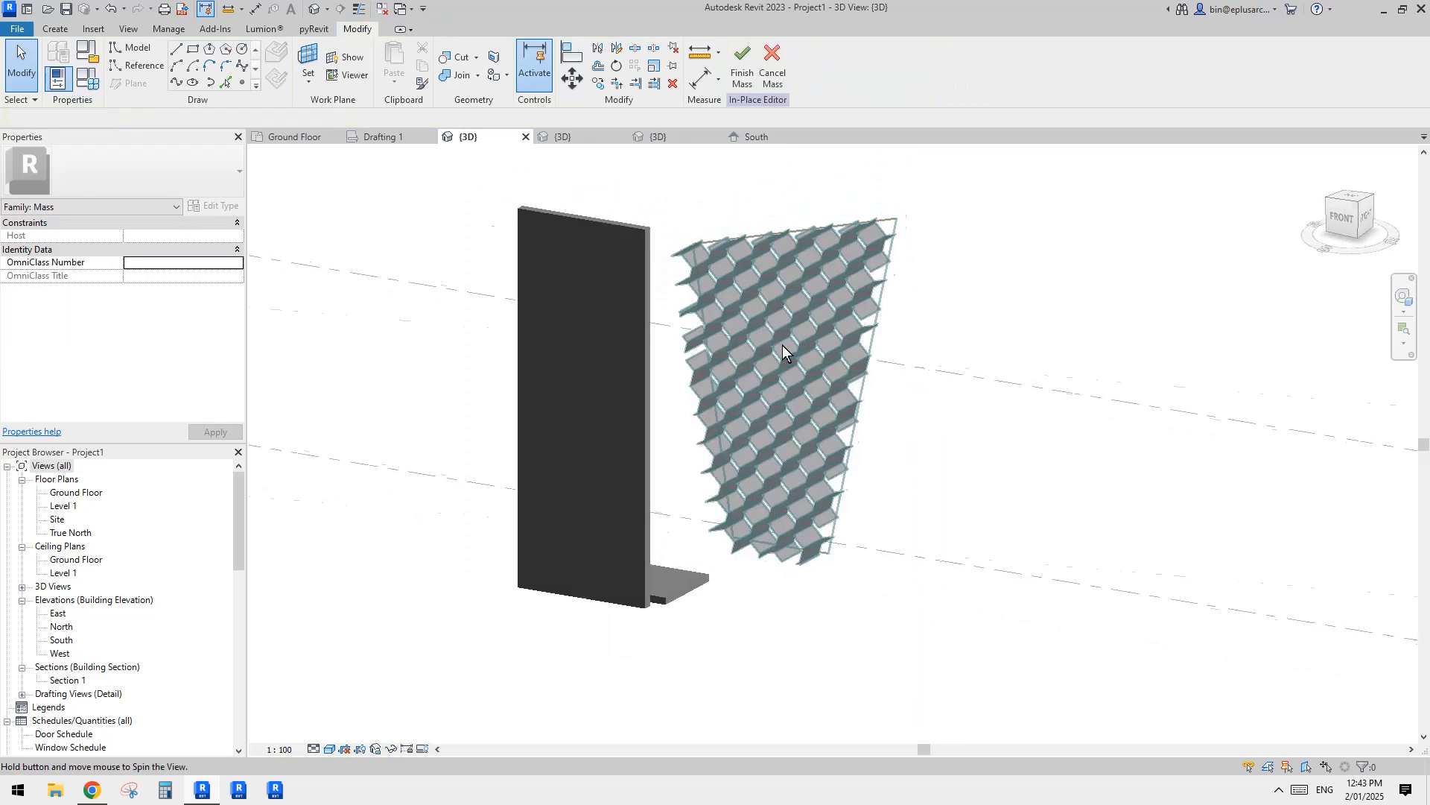
pyautogui.scroll(3, 873, 301)
pyautogui.keyDown('shift'); pyautogui.moveTo(782, 346); pyautogui.dragTo(801, 310, button='middle'); pyautogui.keyUp('shift')
pyautogui.click(834, 279)
pyautogui.scroll(3, 803, 311)
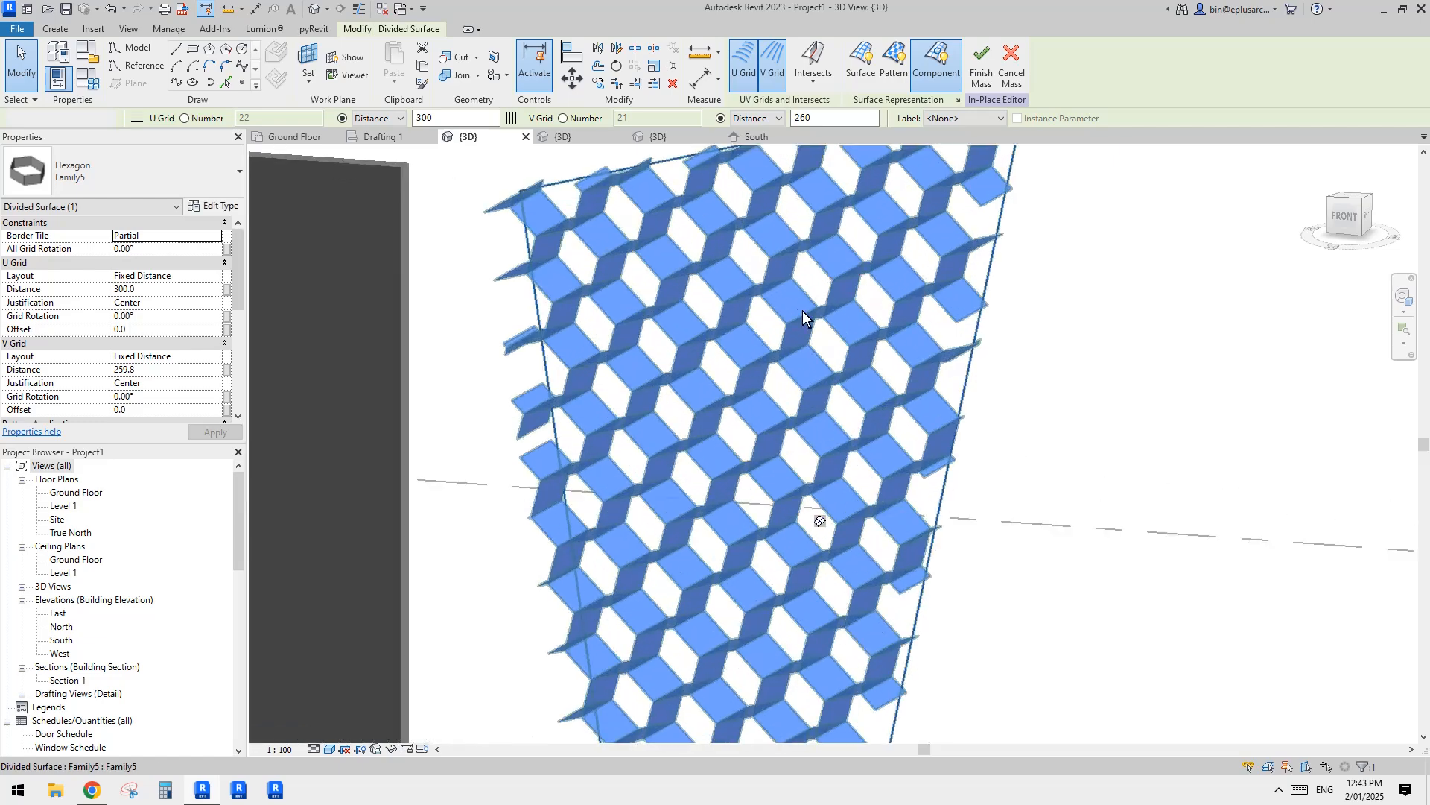
pyautogui.press('Escape')
pyautogui.scroll(-1, 835, 298)
# Step: Examine individual curtain panels up close, checking the tubes' hexagonal shape and how their sides meet neighbouring panels
pyautogui.click(844, 247)
pyautogui.keyDown('shift'); pyautogui.moveTo(845, 247); pyautogui.dragTo(774, 350, button='middle'); pyautogui.keyUp('shift')
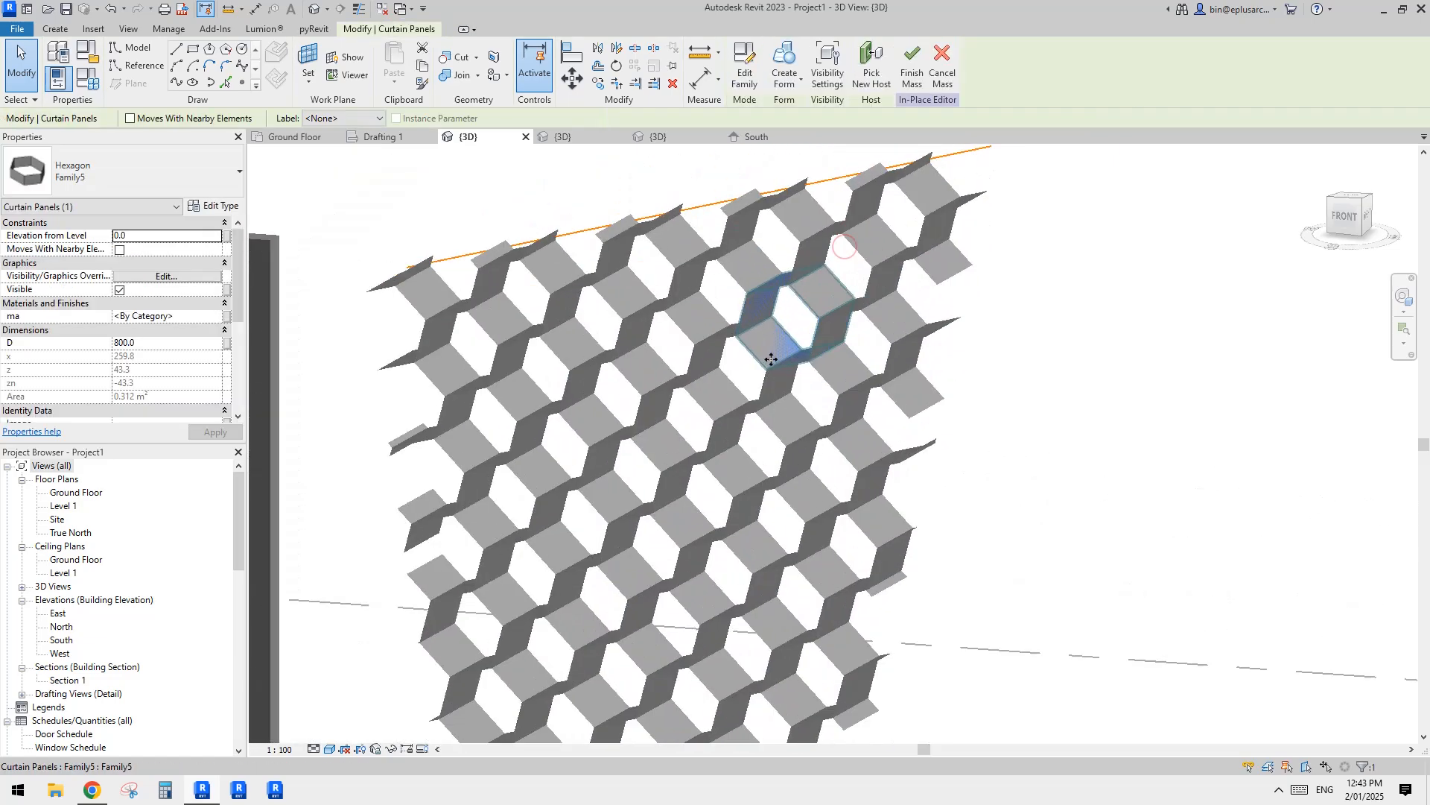
pyautogui.scroll(4, 775, 354)
pyautogui.press('Escape')
pyautogui.click(682, 323)
pyautogui.keyDown('shift'); pyautogui.moveTo(683, 324); pyautogui.dragTo(772, 372, button='middle'); pyautogui.keyUp('shift')
pyautogui.press('Escape')
pyautogui.click(762, 379)
pyautogui.scroll(2, 774, 374)
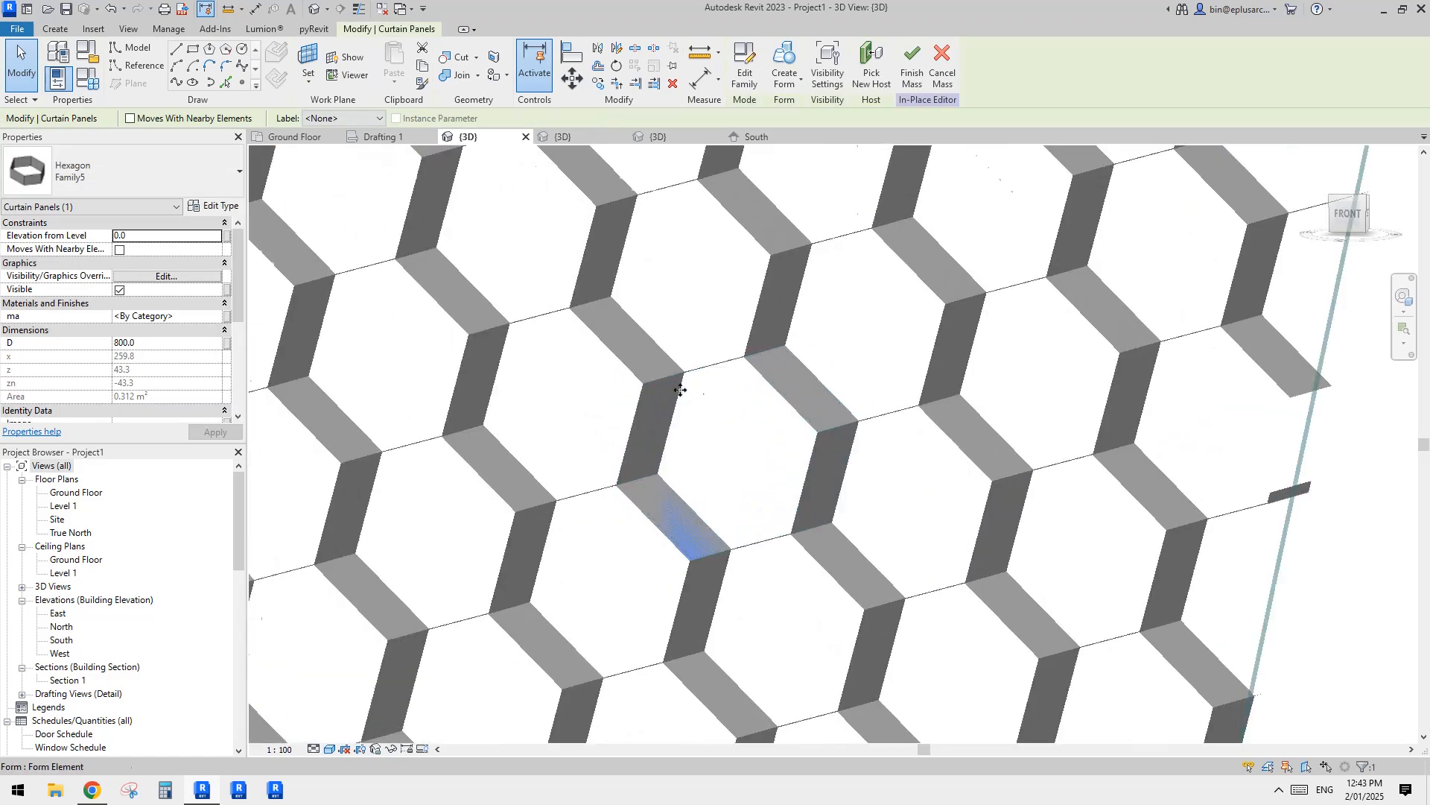
pyautogui.keyDown('shift'); pyautogui.moveTo(681, 389); pyautogui.dragTo(734, 414, button='middle'); pyautogui.keyUp('shift')
pyautogui.click(803, 400)
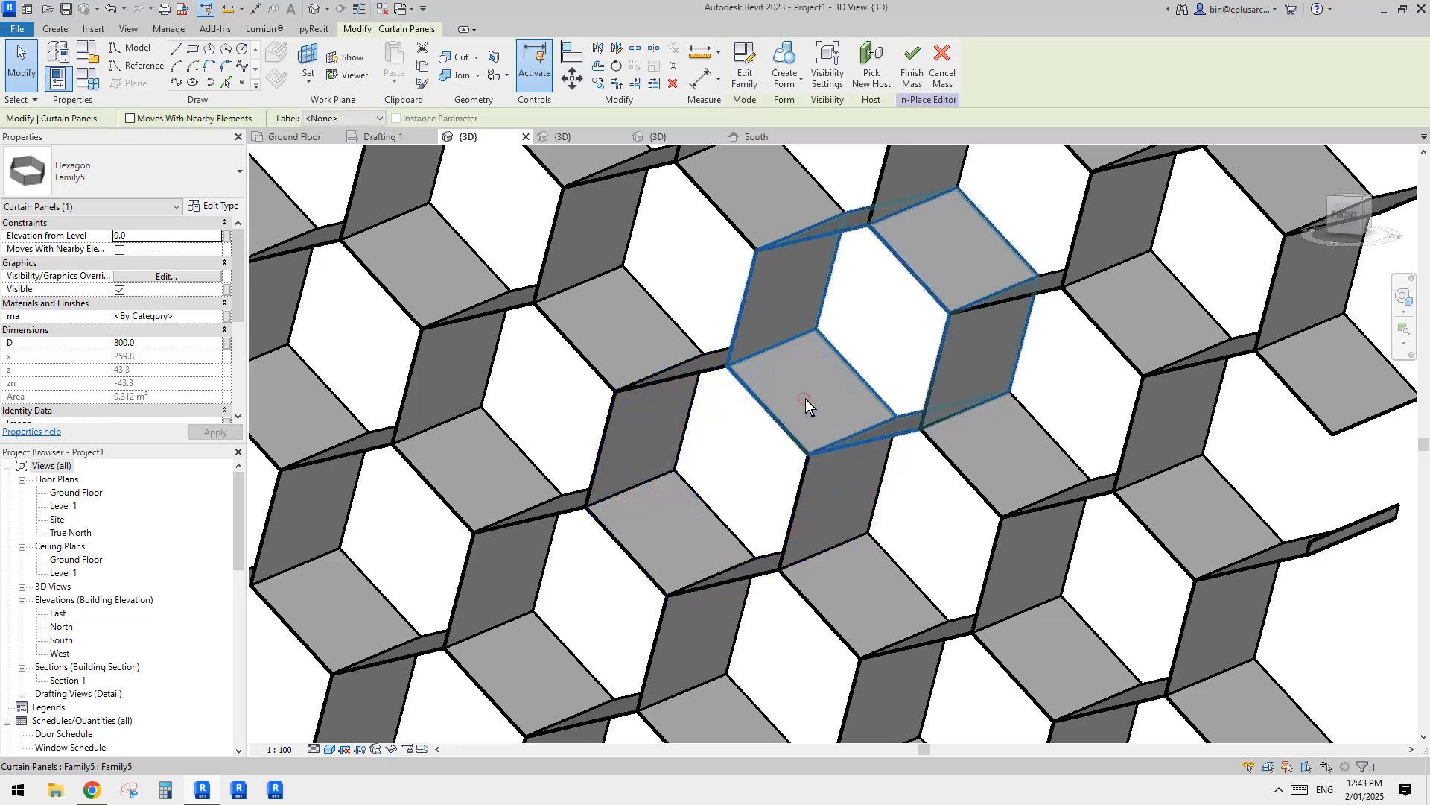
pyautogui.keyDown('shift'); pyautogui.moveTo(788, 383); pyautogui.dragTo(846, 373, button='middle'); pyautogui.keyUp('shift')
pyautogui.press('Escape')
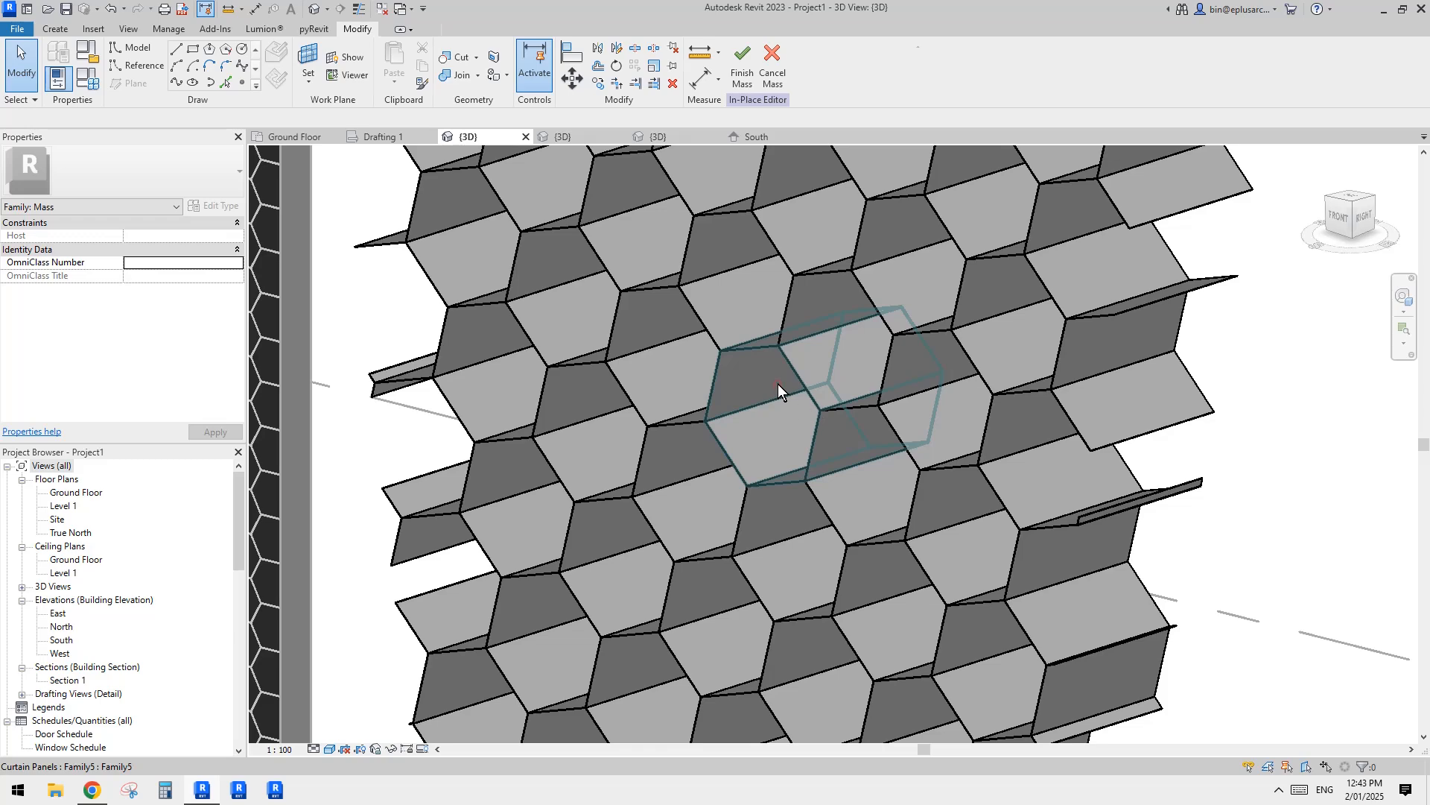
# Step: Open a curtain panel's family for editing and delete the form covering three of the hexagon's sides
pyautogui.click(778, 383)
pyautogui.click(743, 82)
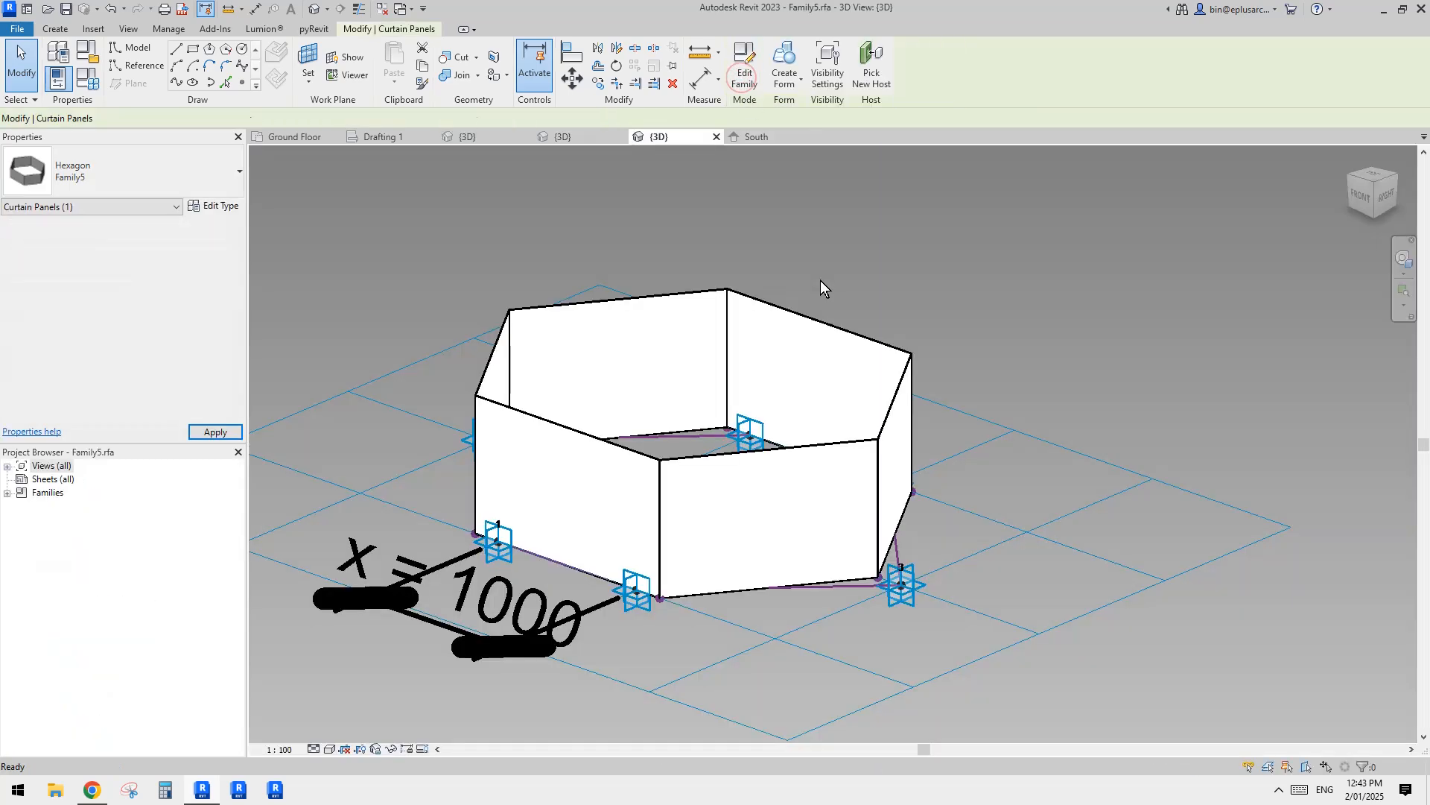
pyautogui.keyDown('shift'); pyautogui.moveTo(951, 435); pyautogui.dragTo(876, 432, button='middle'); pyautogui.keyUp('shift')
pyautogui.click(883, 447)
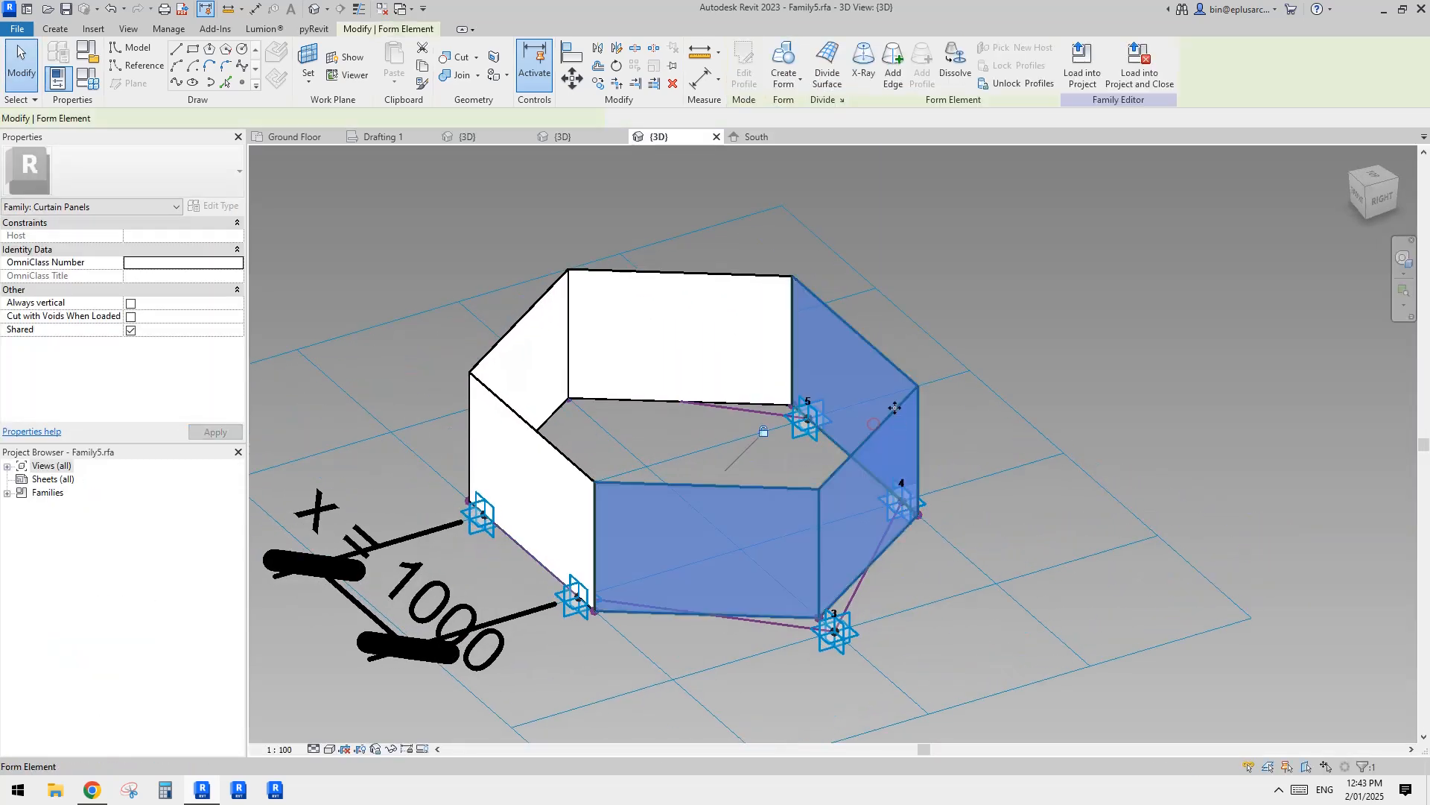
pyautogui.press('Delete')
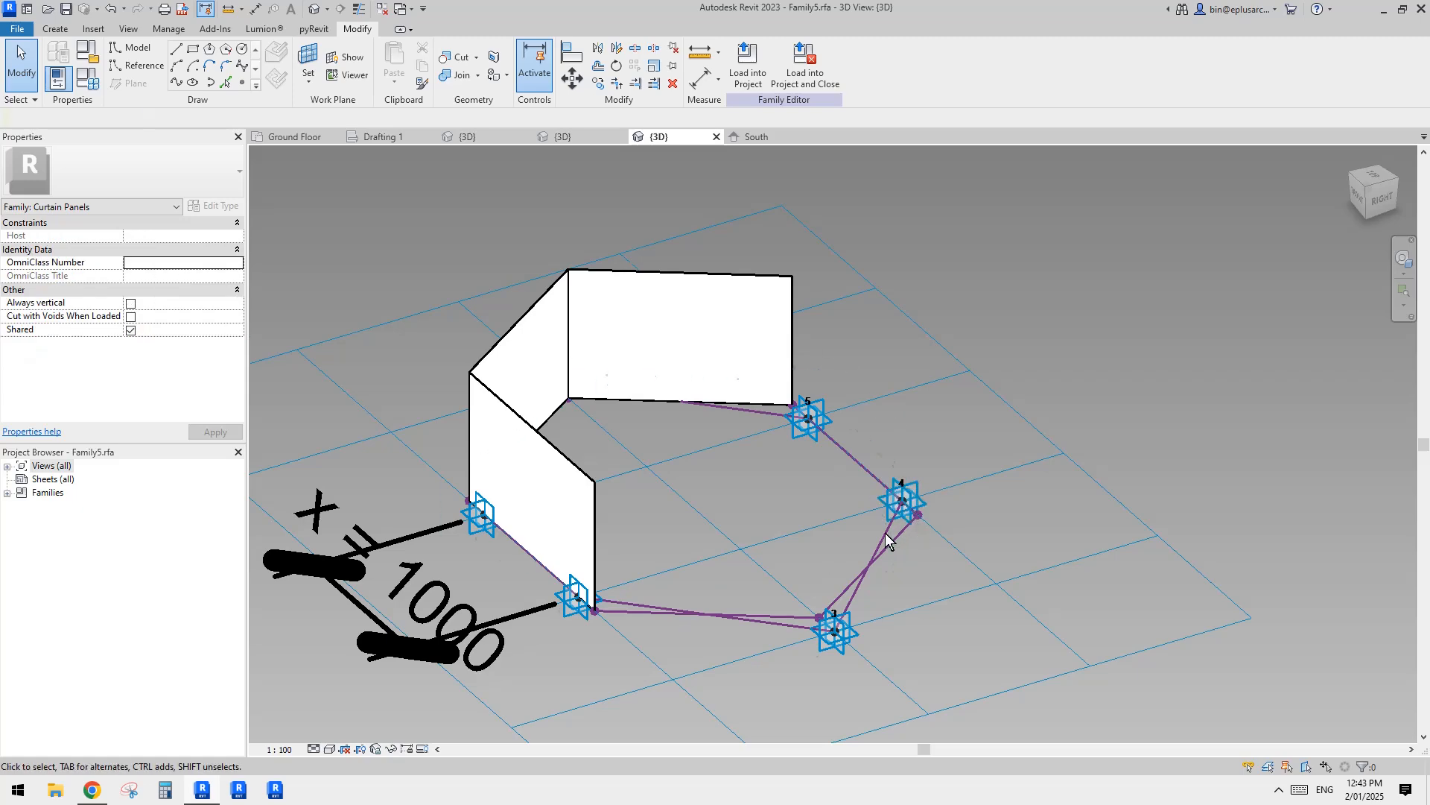
# Step: Load the edited panel family into Project1, overwriting the existing version
pyautogui.click(760, 67)
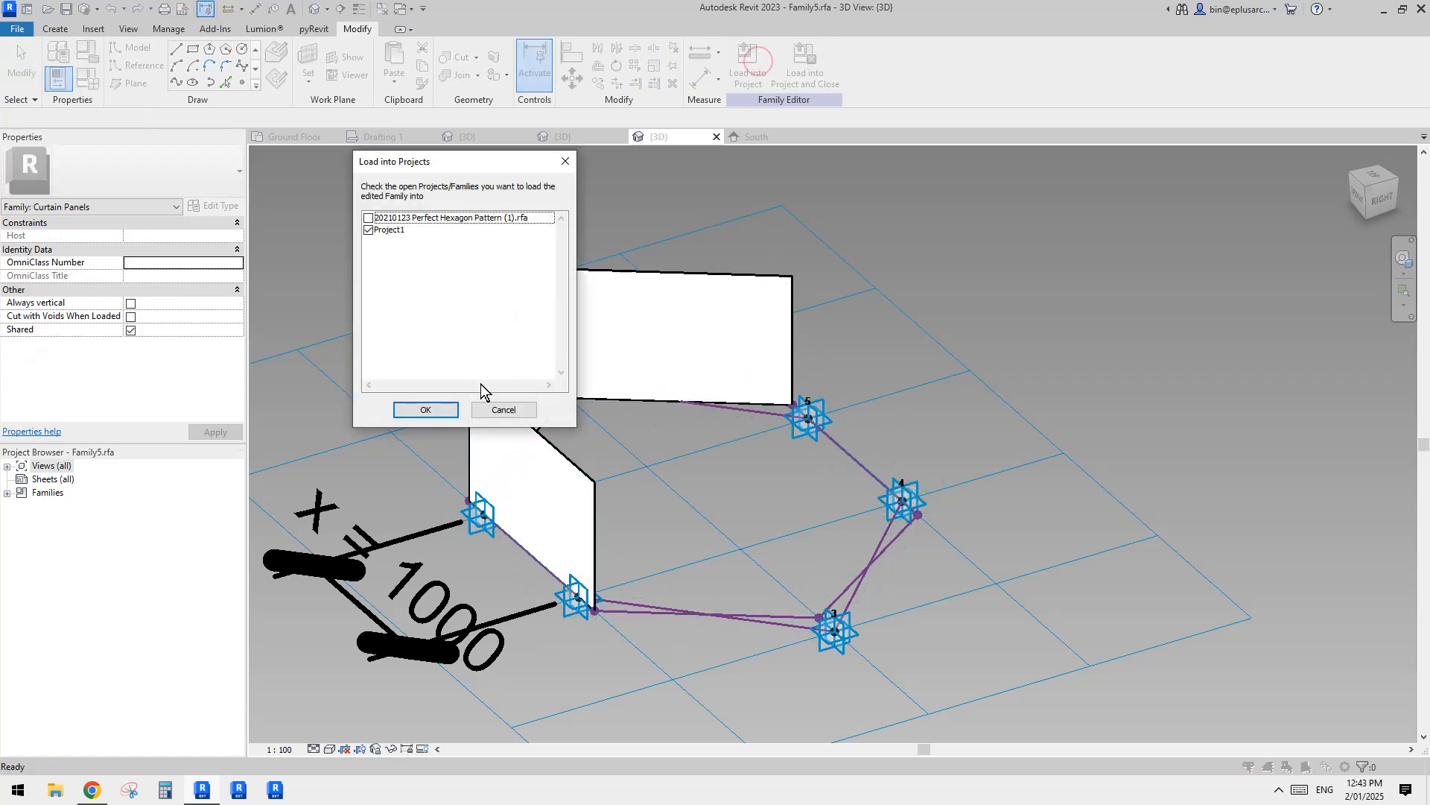
pyautogui.click(436, 411)
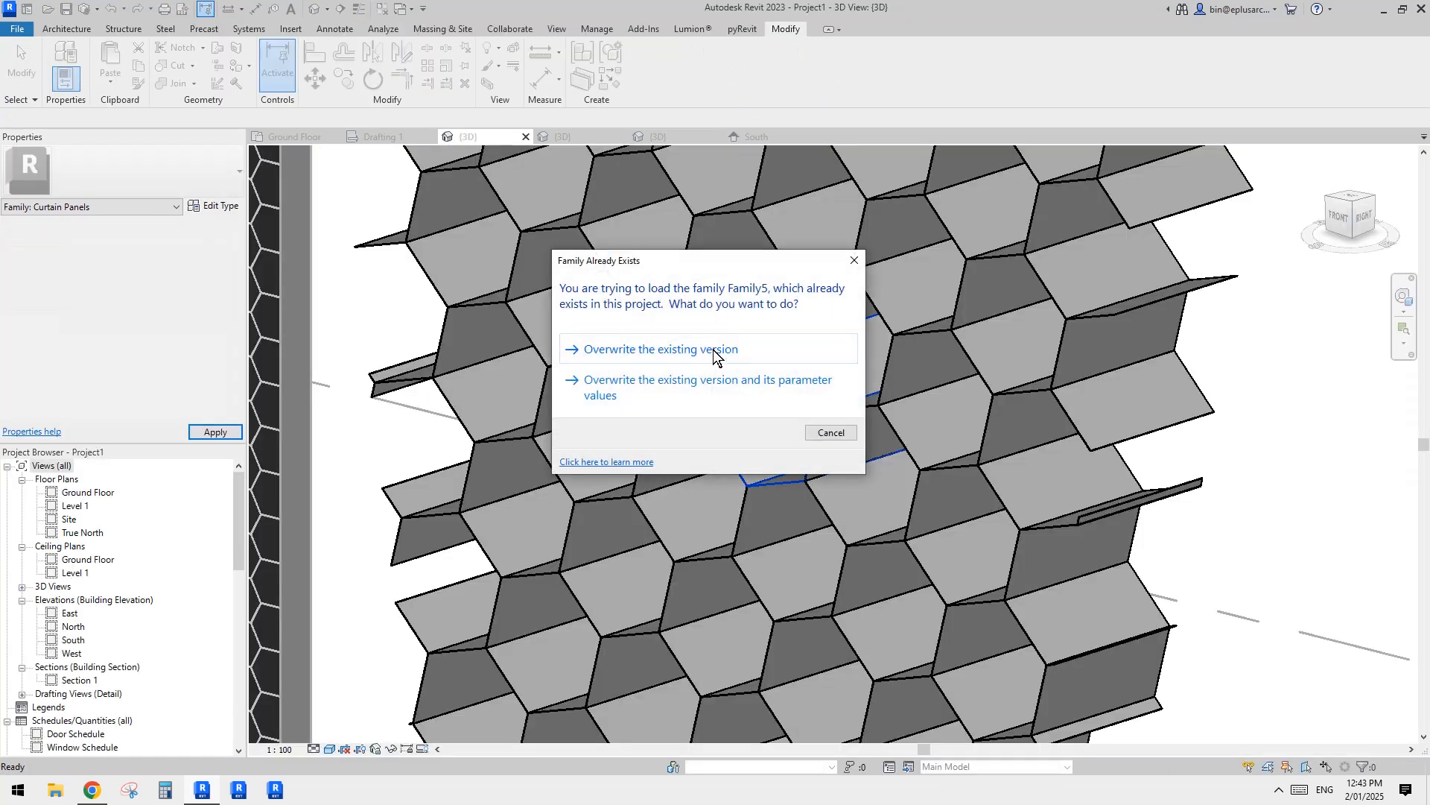
pyautogui.click(711, 349)
pyautogui.doubleClick(901, 283)
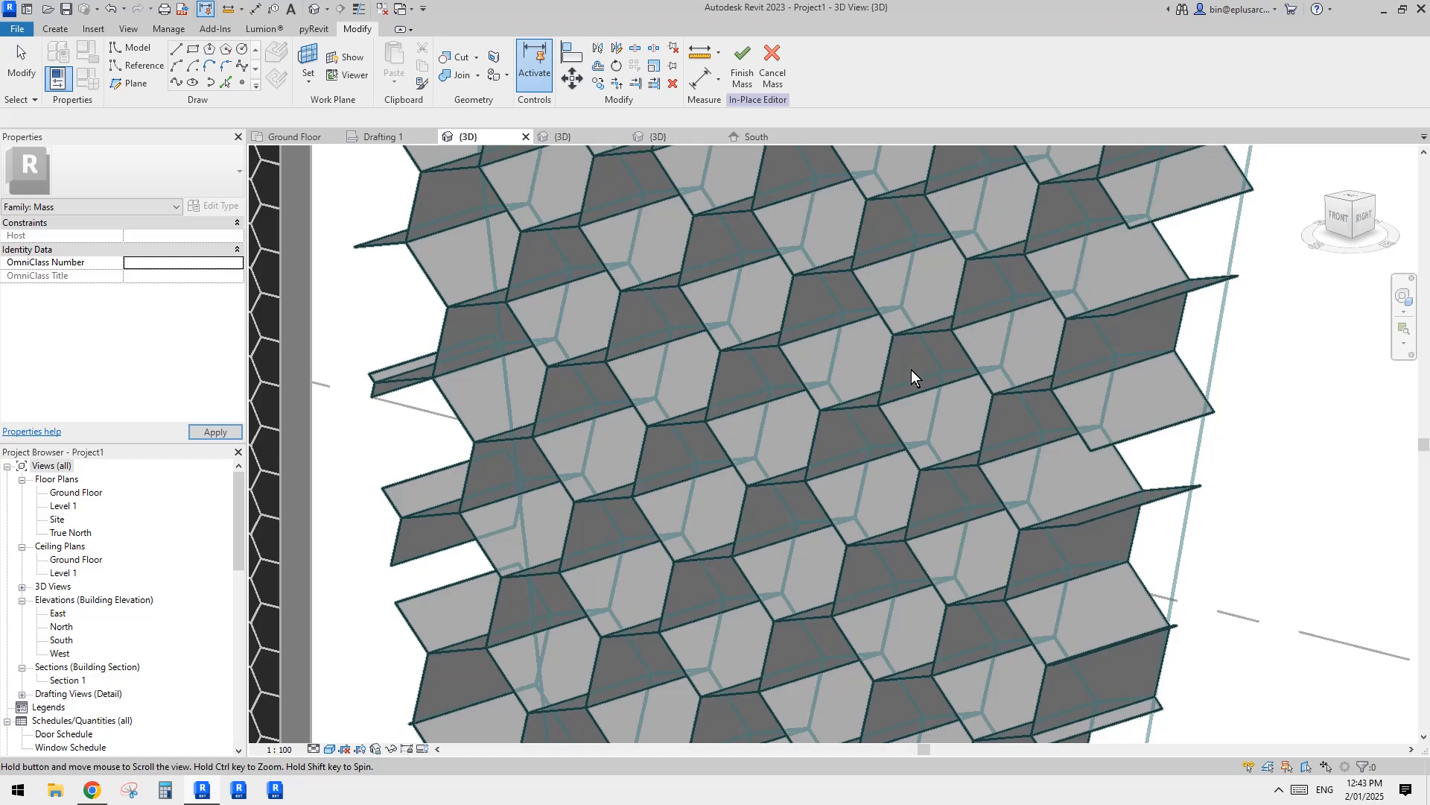
# Step: Examine the three-sided panels from the front and at an angle, checking how each one completes its neighbours' hexagons
pyautogui.click(845, 365)
pyautogui.keyDown('shift'); pyautogui.moveTo(845, 365); pyautogui.dragTo(866, 312, button='middle'); pyautogui.keyUp('shift')
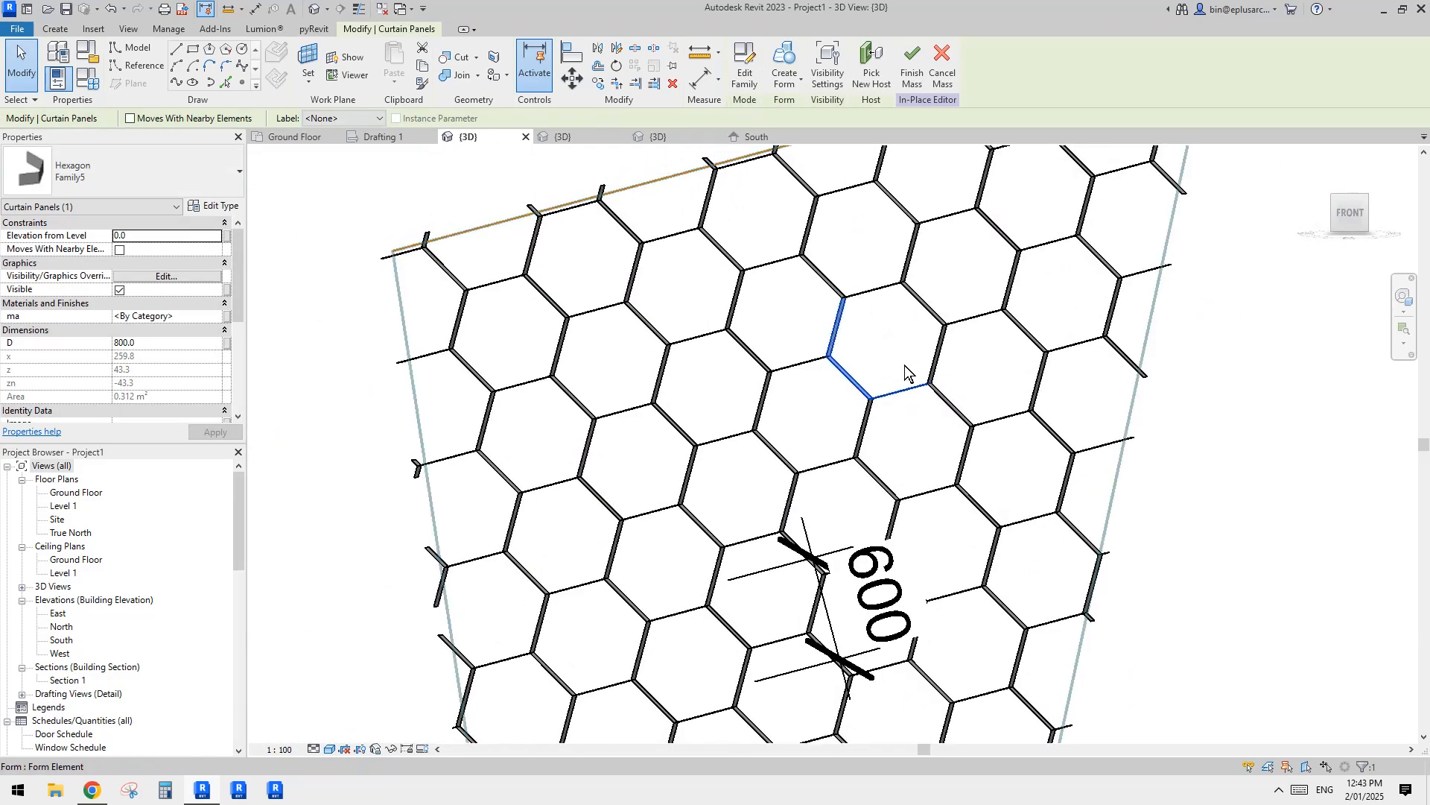
pyautogui.keyDown('shift'); pyautogui.moveTo(806, 383); pyautogui.dragTo(758, 398, button='middle'); pyautogui.keyUp('shift')
pyautogui.click(753, 350)
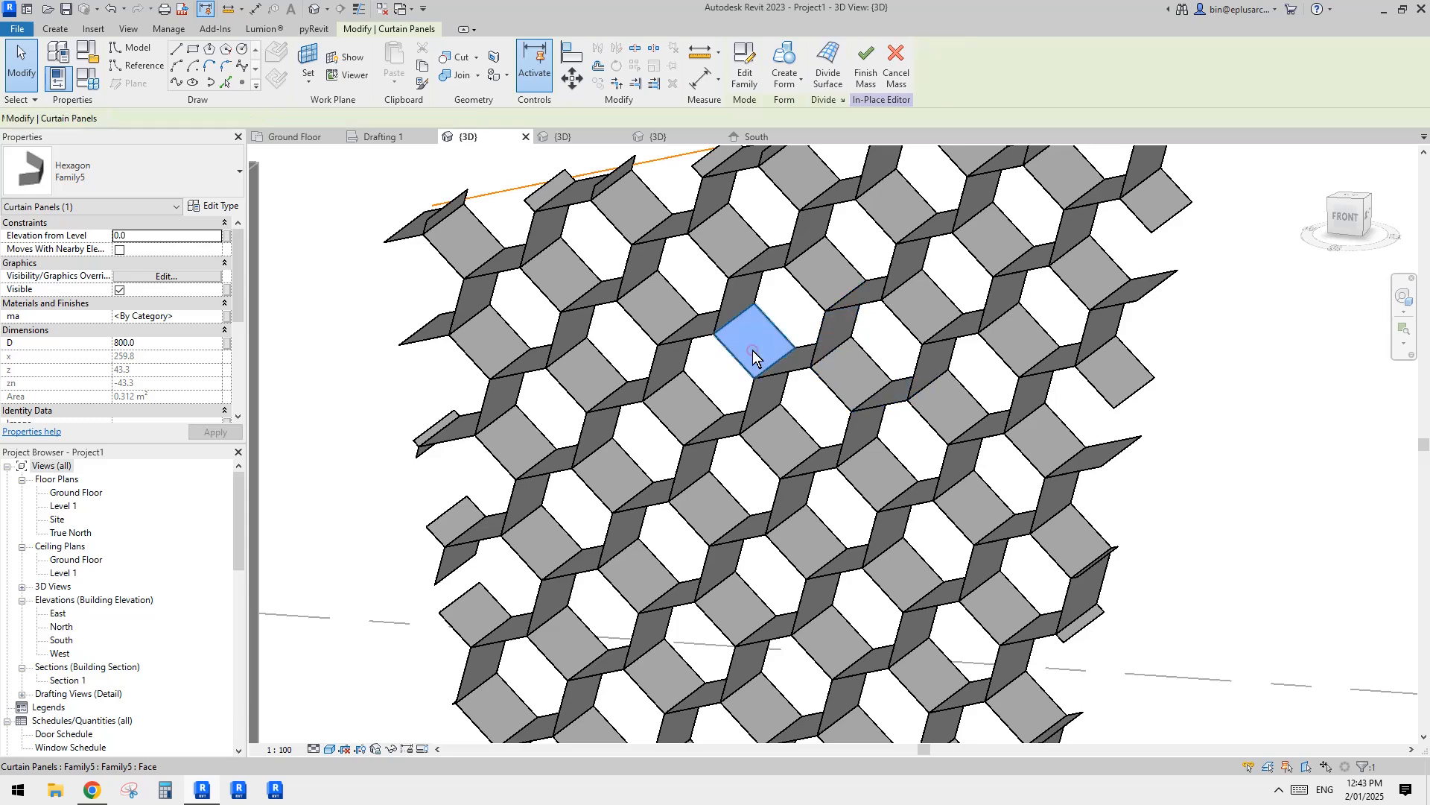
pyautogui.click(764, 430)
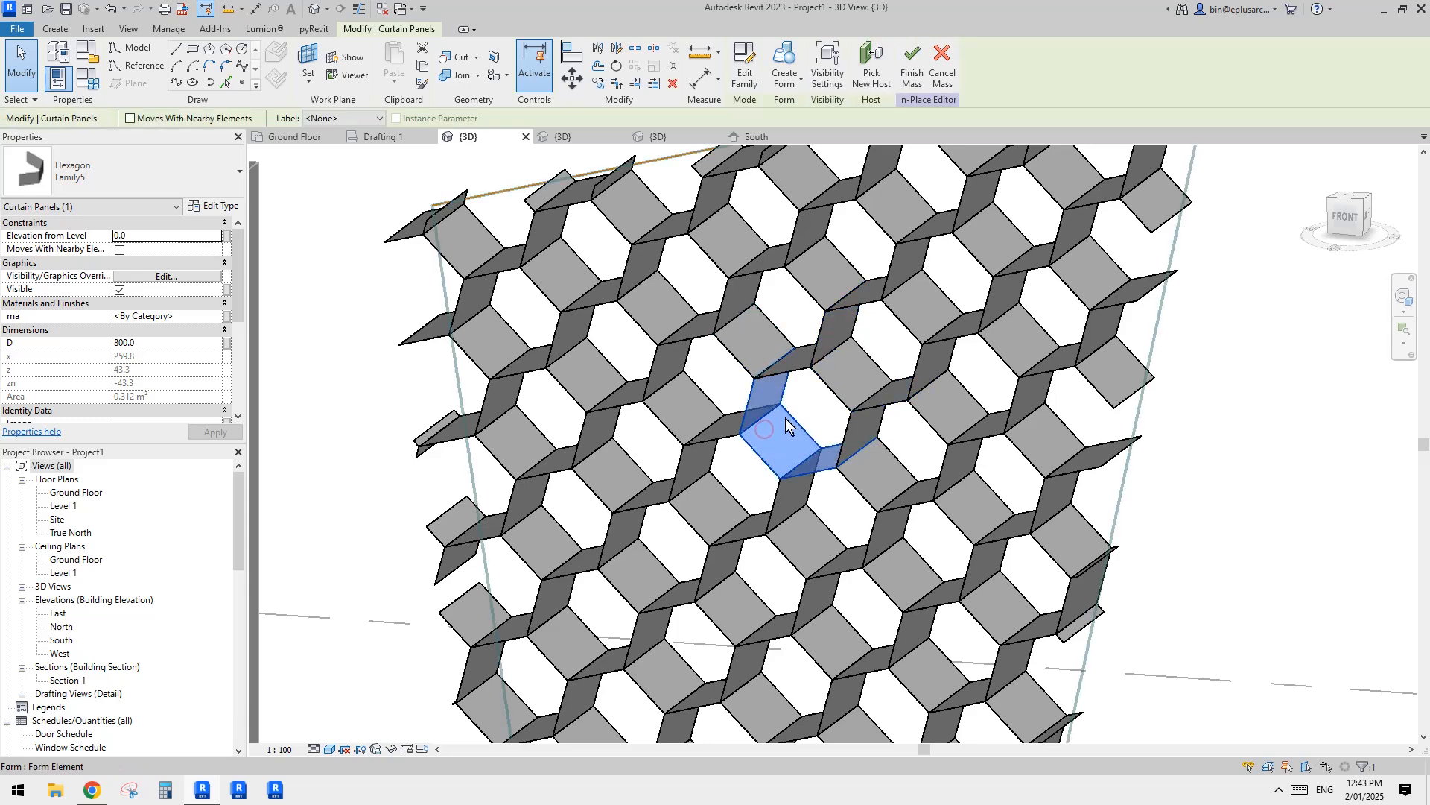
pyautogui.click(689, 416)
pyautogui.click(598, 382)
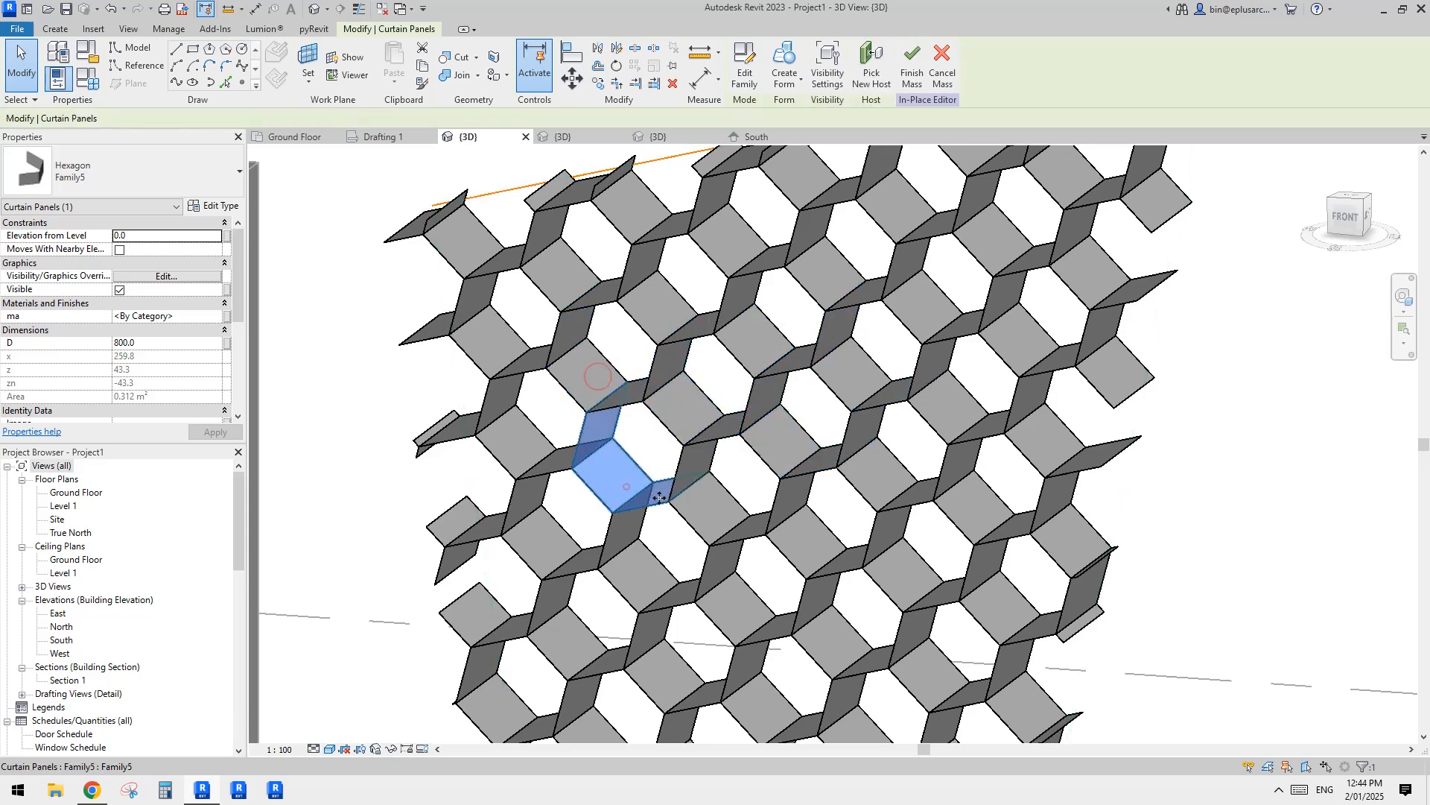
pyautogui.keyDown('shift'); pyautogui.moveTo(603, 384); pyautogui.dragTo(763, 410, button='middle'); pyautogui.keyUp('shift')
# Step: For a panel in the middle of the surface, create a new material with red shading, RGB 255 0 0
pyautogui.click(761, 441)
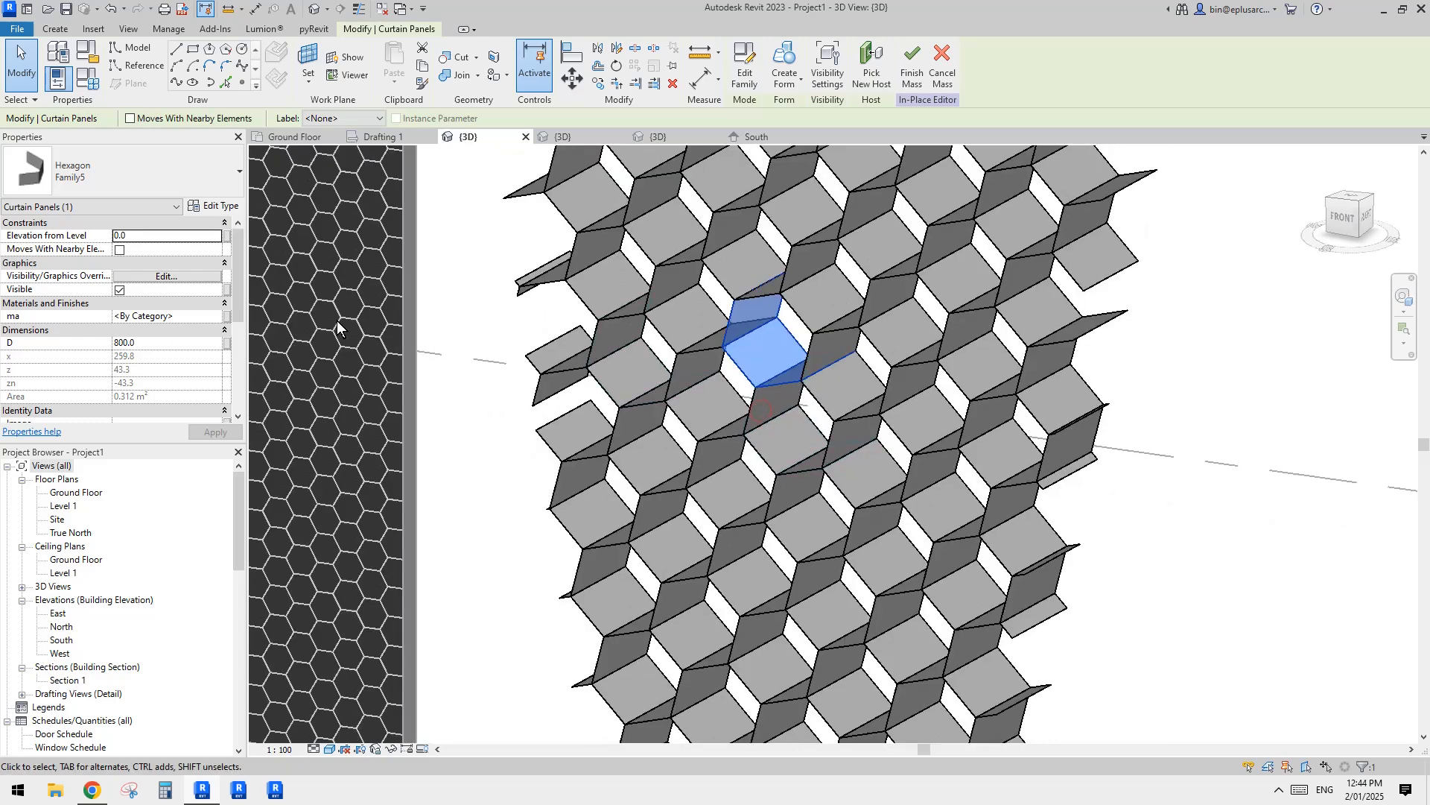
pyautogui.scroll(-1, 748, 350)
pyautogui.keyDown('shift'); pyautogui.moveTo(748, 350); pyautogui.dragTo(745, 359, button='middle'); pyautogui.keyUp('shift')
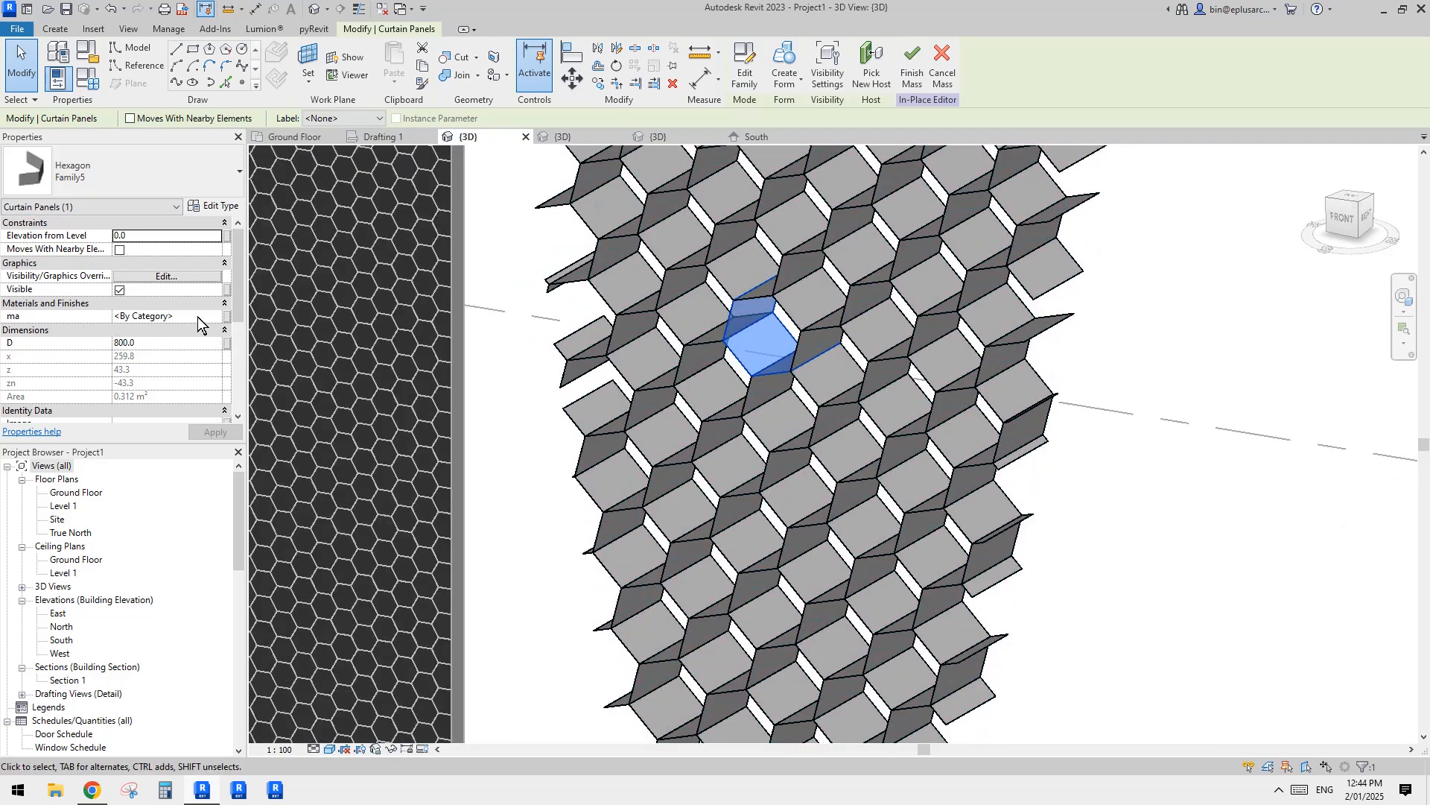
pyautogui.click(197, 316)
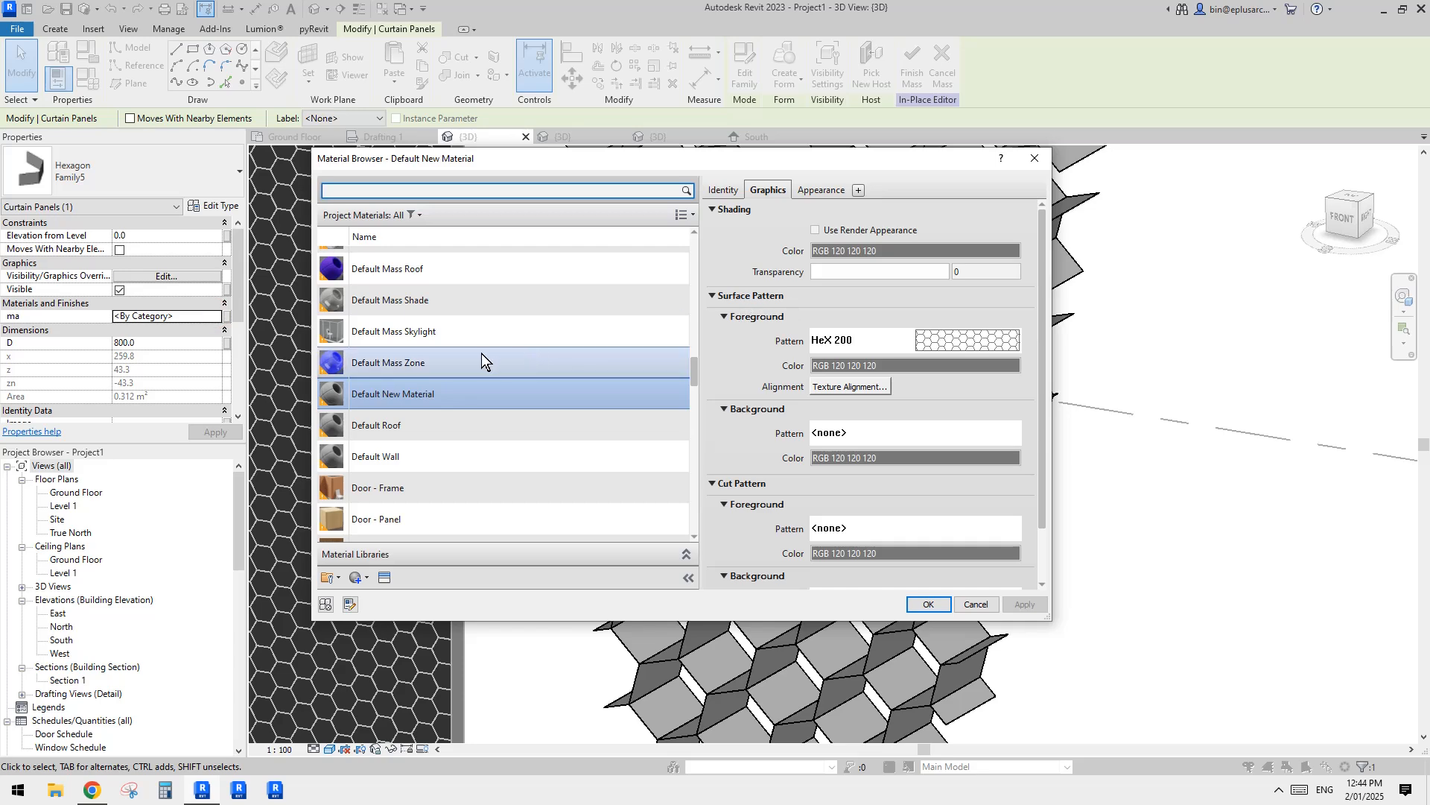
pyautogui.click(368, 579)
pyautogui.click(402, 594)
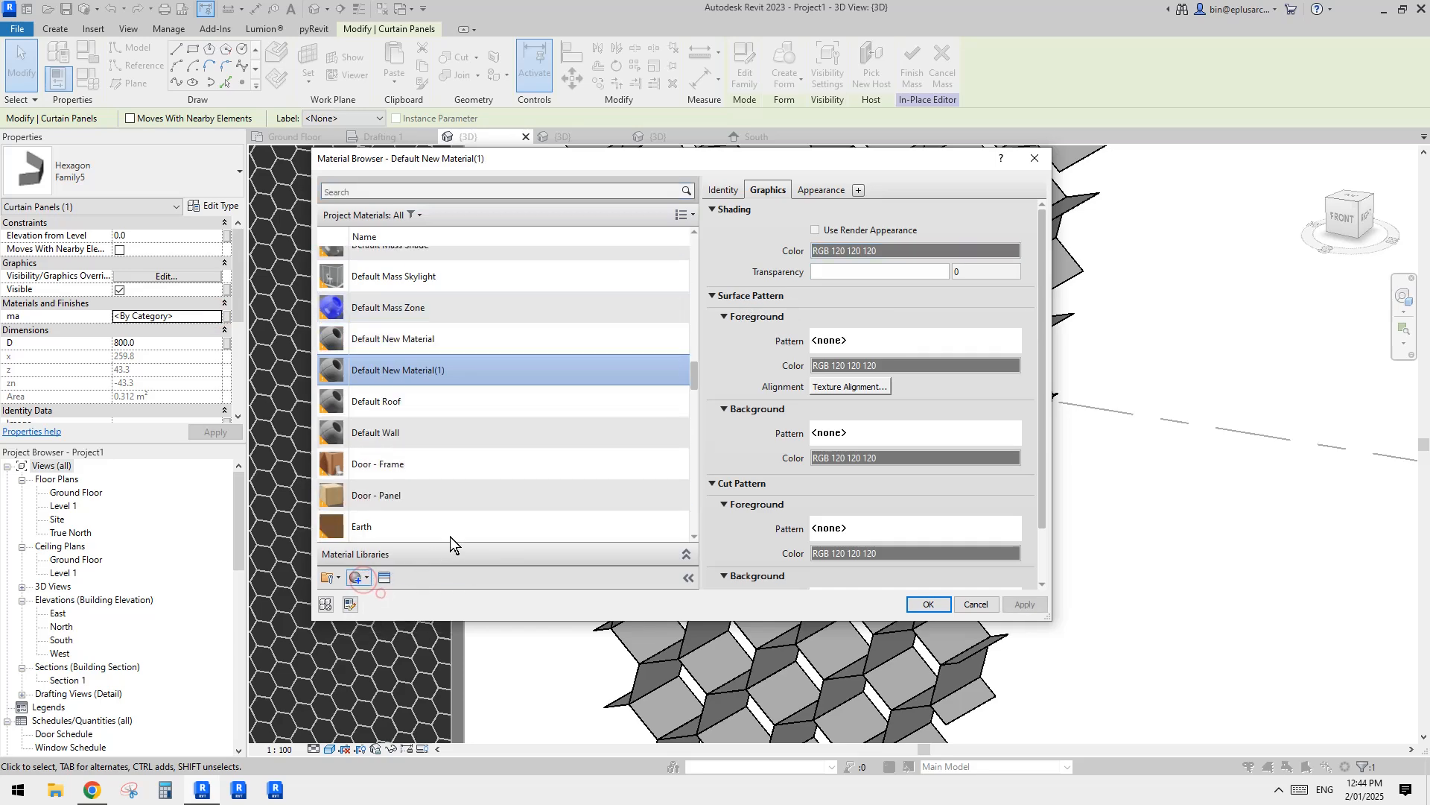
pyautogui.click(891, 251)
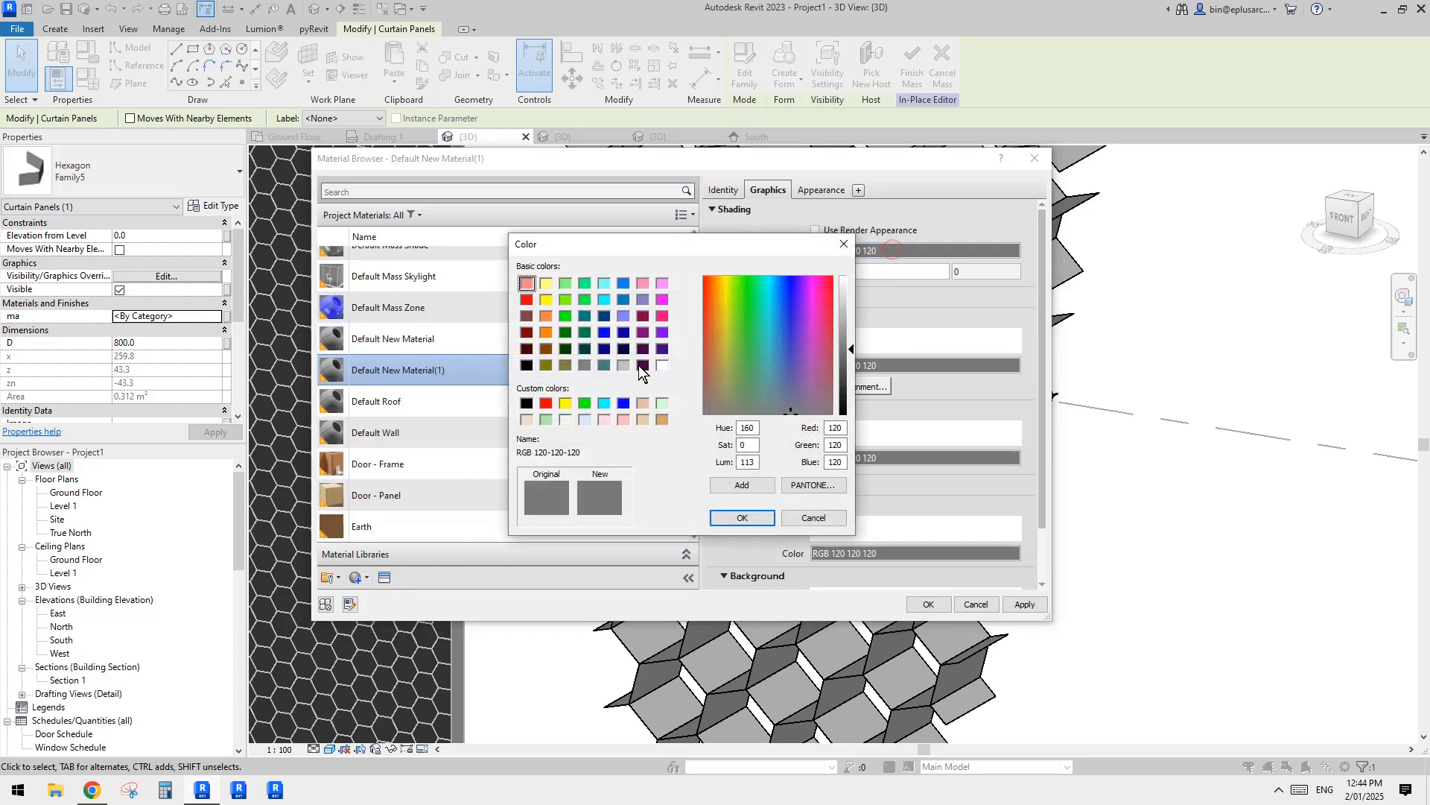
pyautogui.click(716, 514)
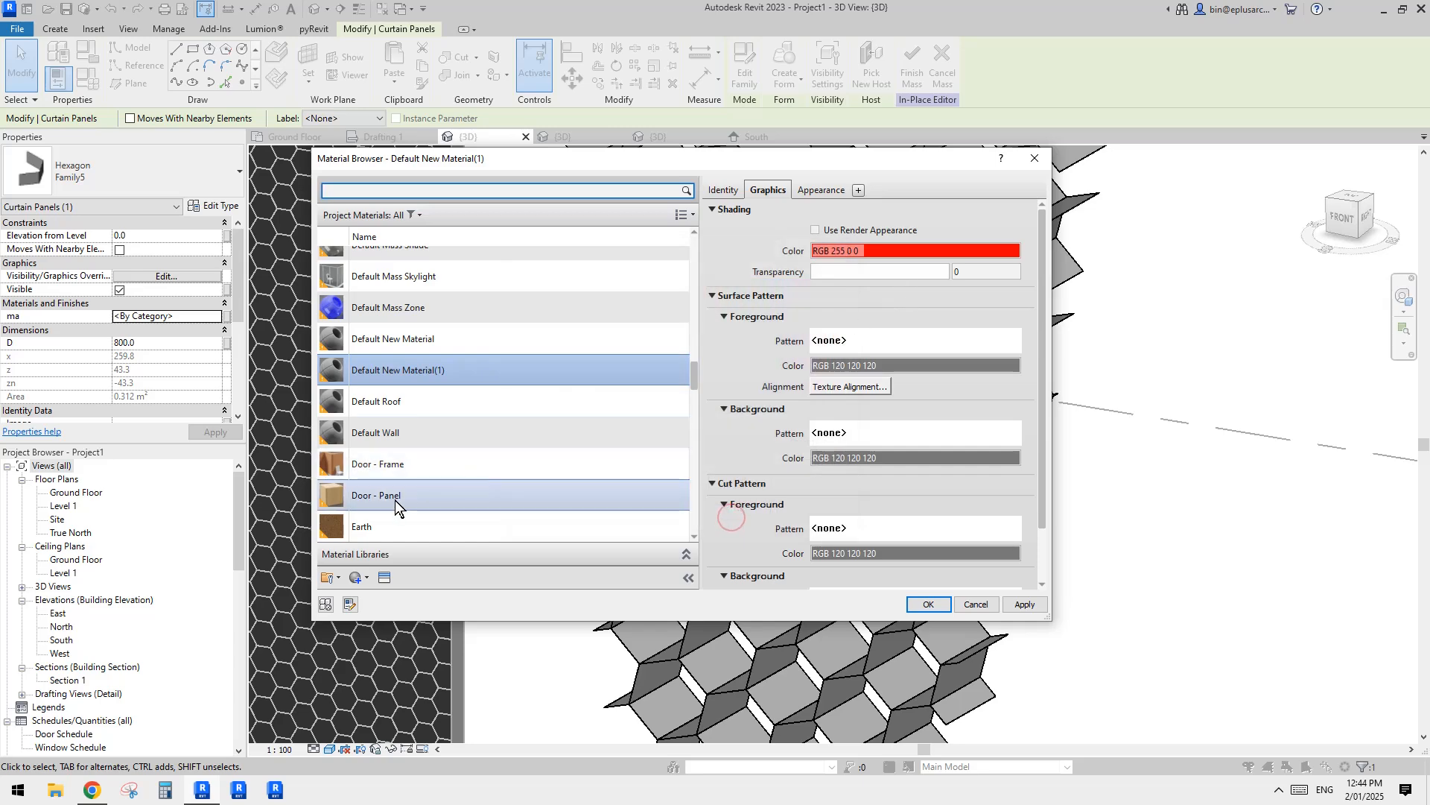
# Step: Create a second new material with blue shading, RGB 0 0 255
pyautogui.click(391, 596)
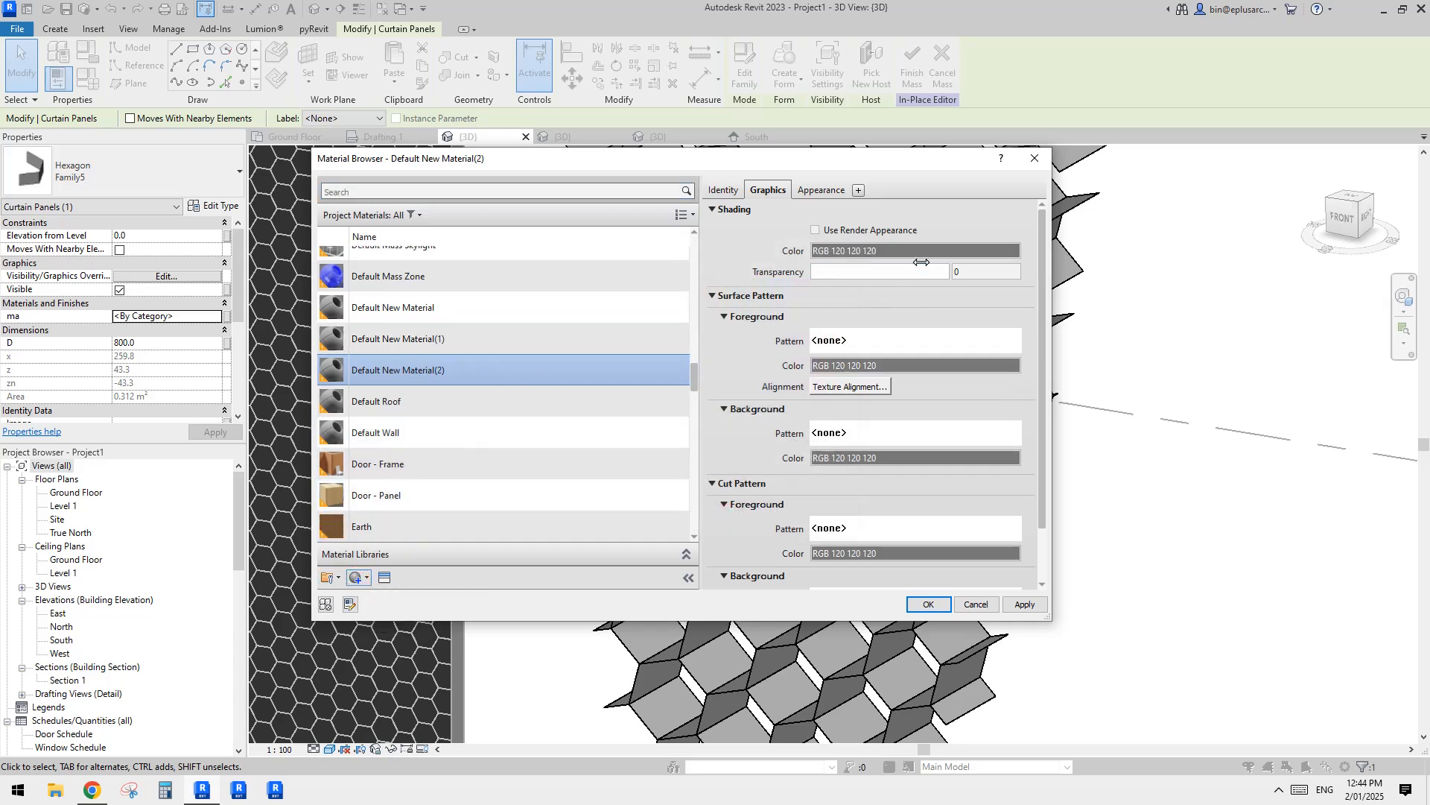
pyautogui.click(916, 252)
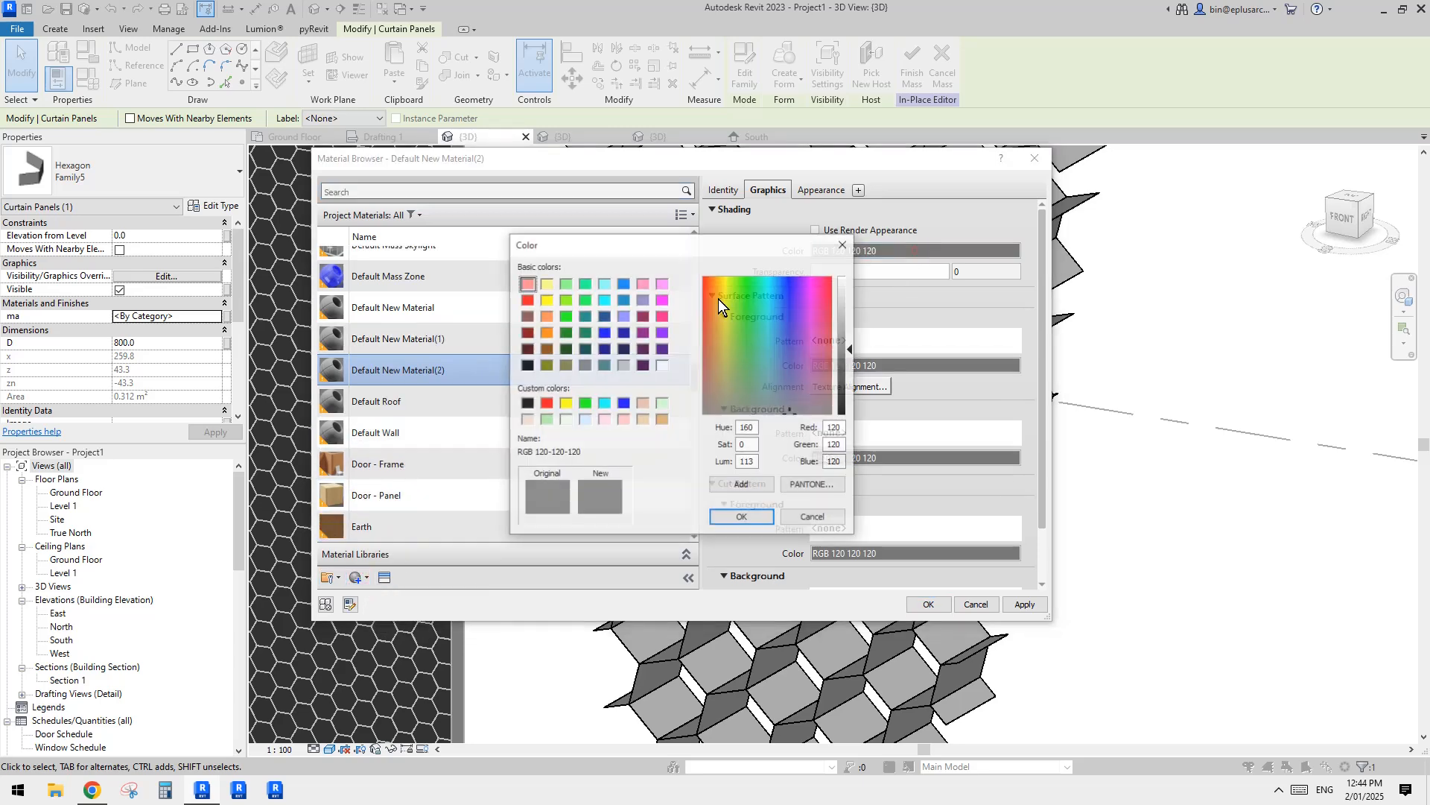
pyautogui.click(745, 518)
# Step: Create a third new material with yellow shading, RGB 255 255 0, and assign it to the selected panel
pyautogui.click(365, 580)
pyautogui.click(389, 595)
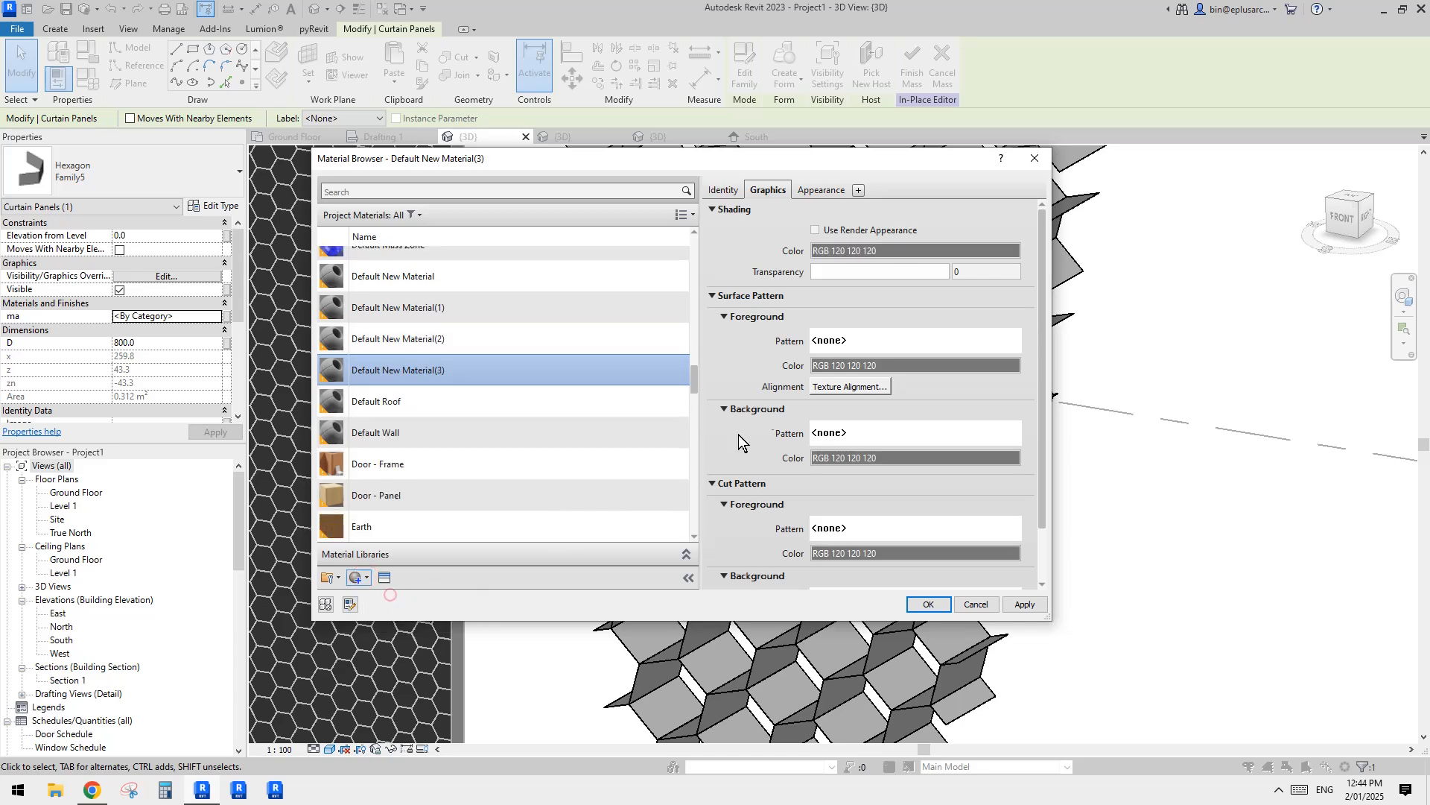
pyautogui.click(847, 256)
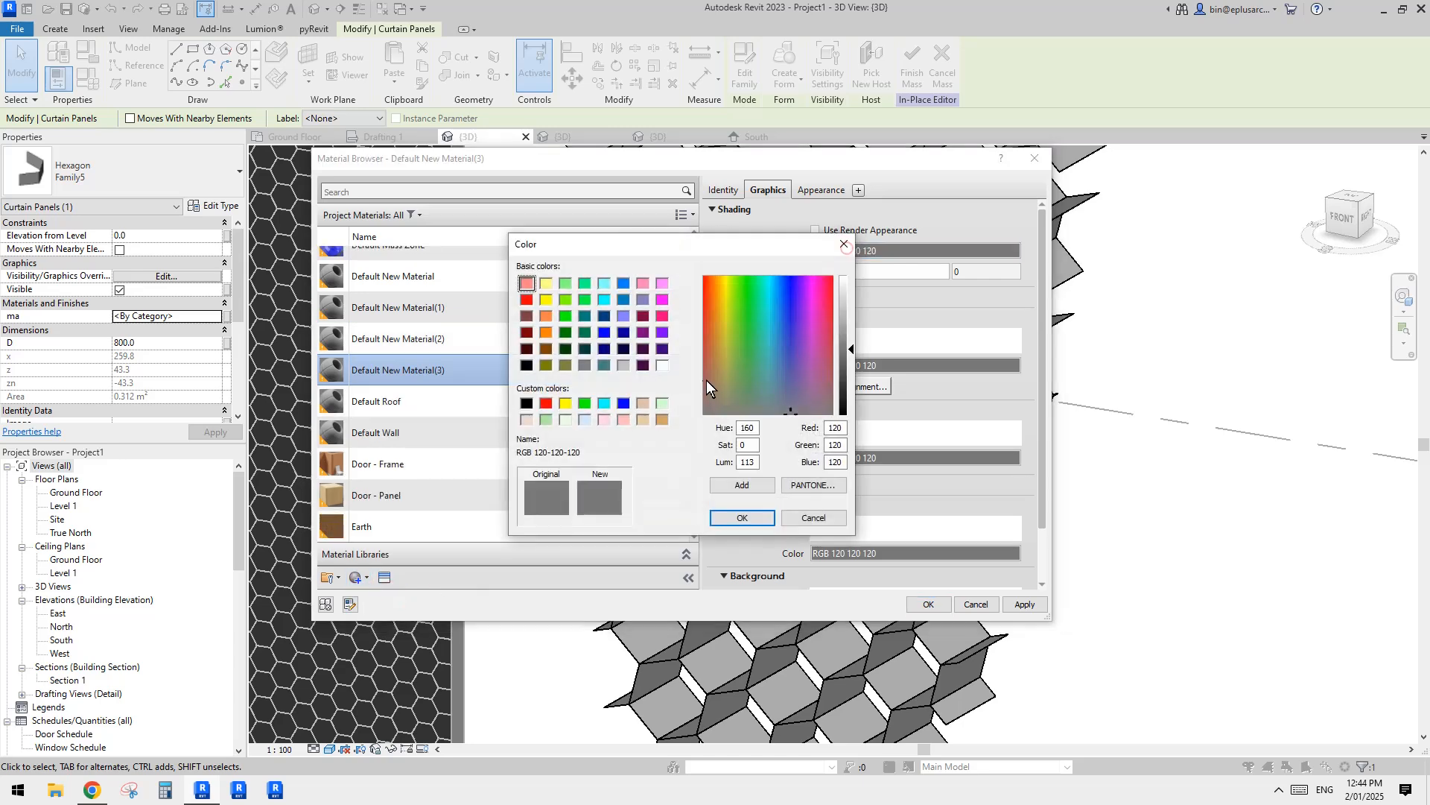
pyautogui.click(743, 518)
pyautogui.click(928, 604)
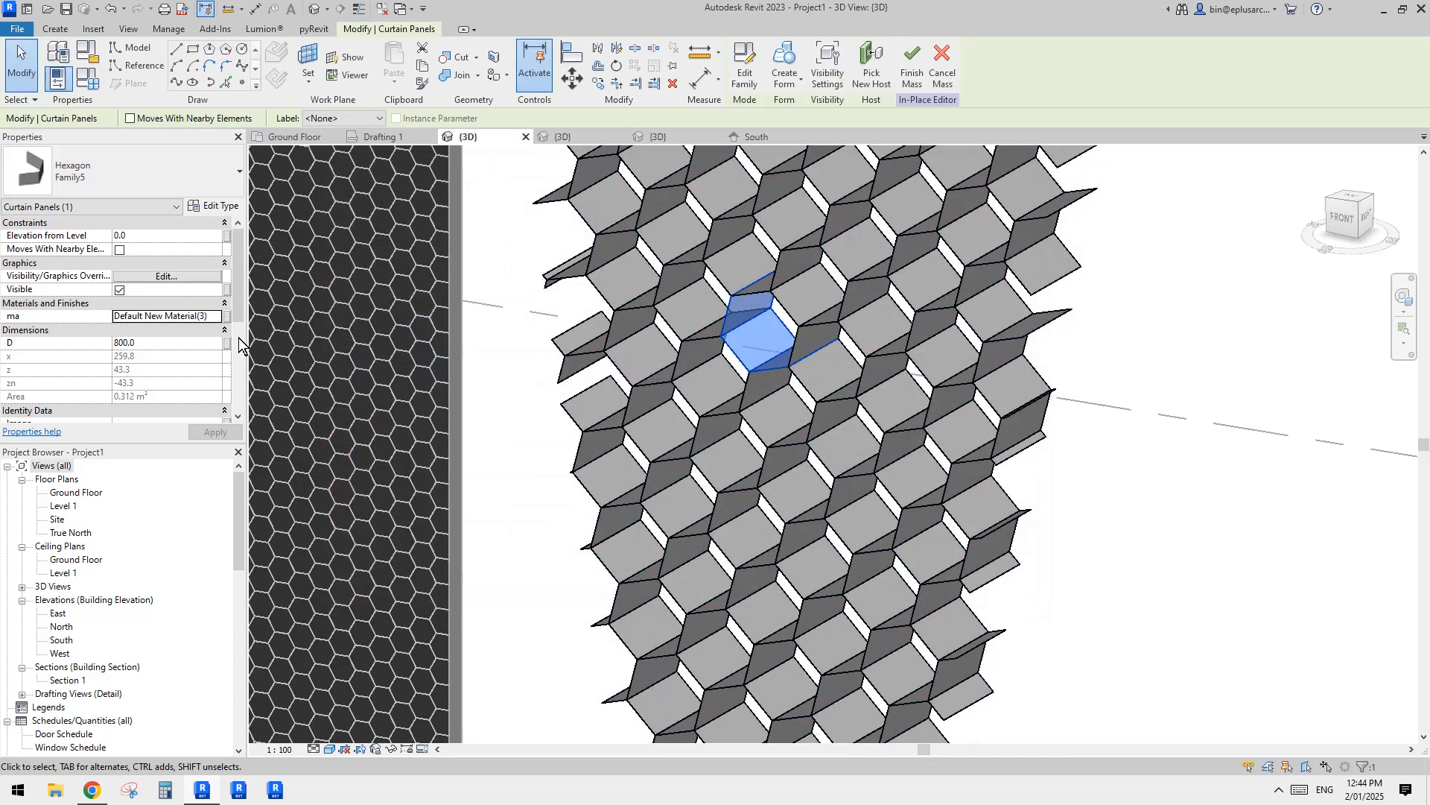
pyautogui.click(1224, 489)
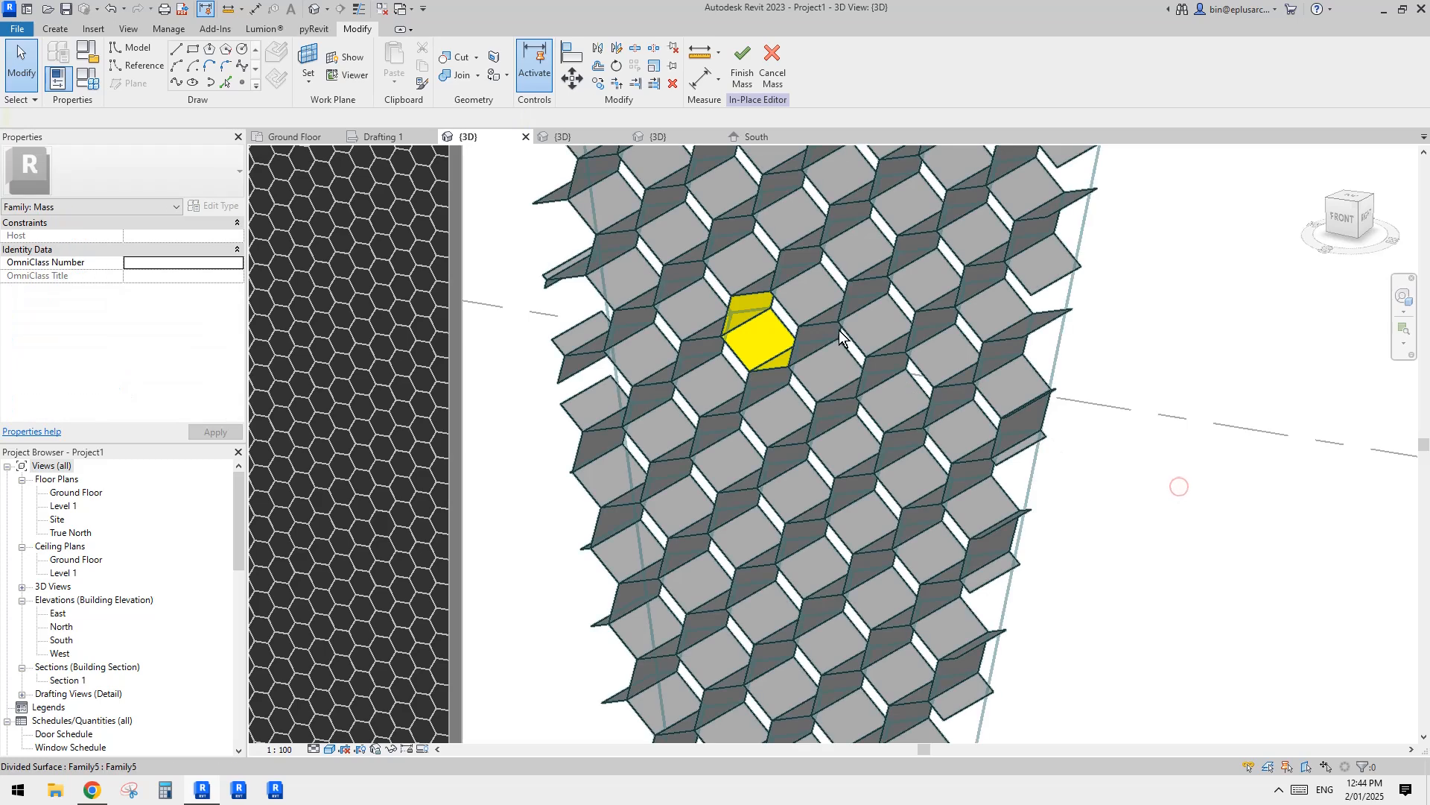
# Step: Assign blue Default New Material(2) to the panel above and beside the yellow one, and red Default New Material(1) to the panel below it
pyautogui.click(815, 291)
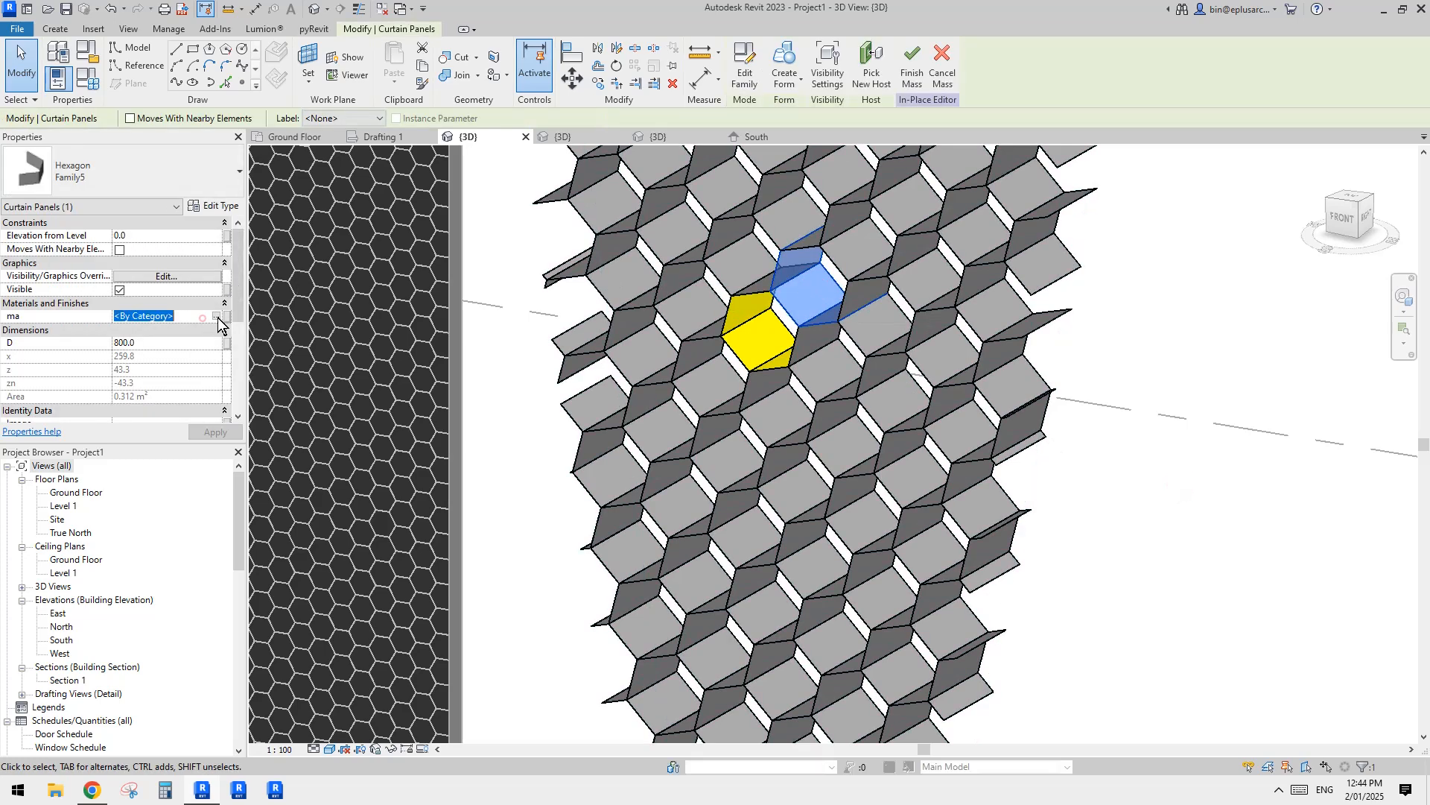
pyautogui.doubleClick(409, 352)
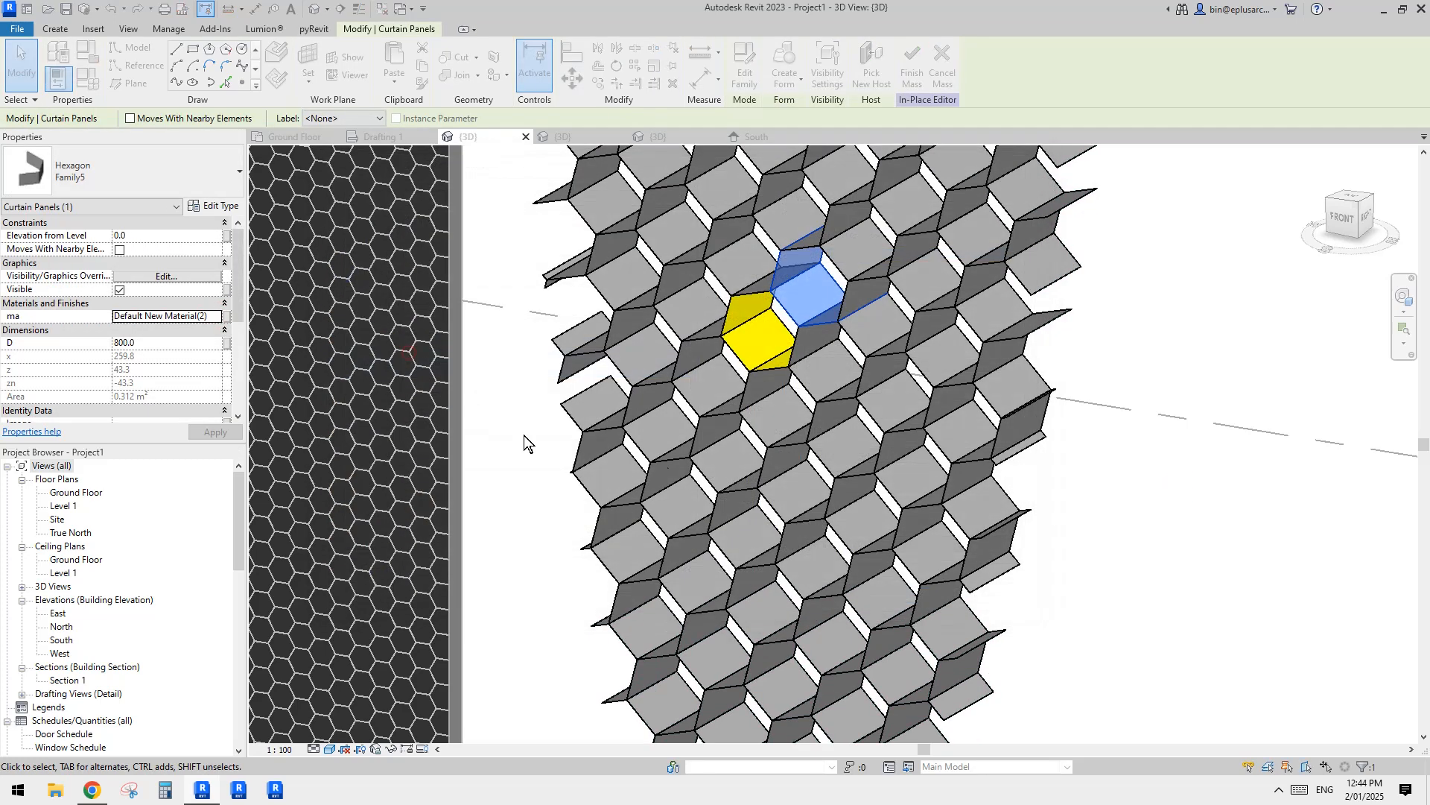
pyautogui.click(794, 422)
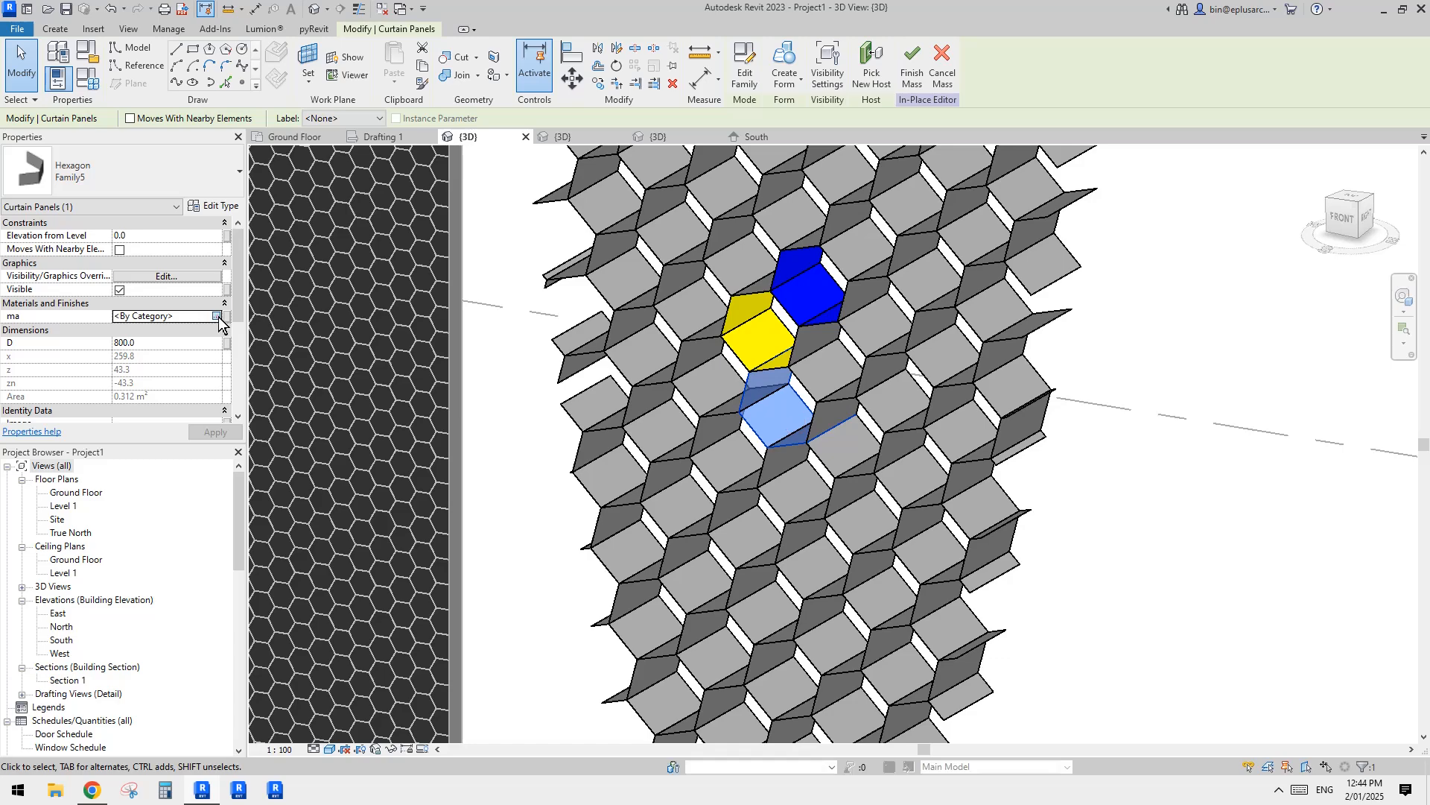
pyautogui.click(440, 337)
pyautogui.click(432, 363)
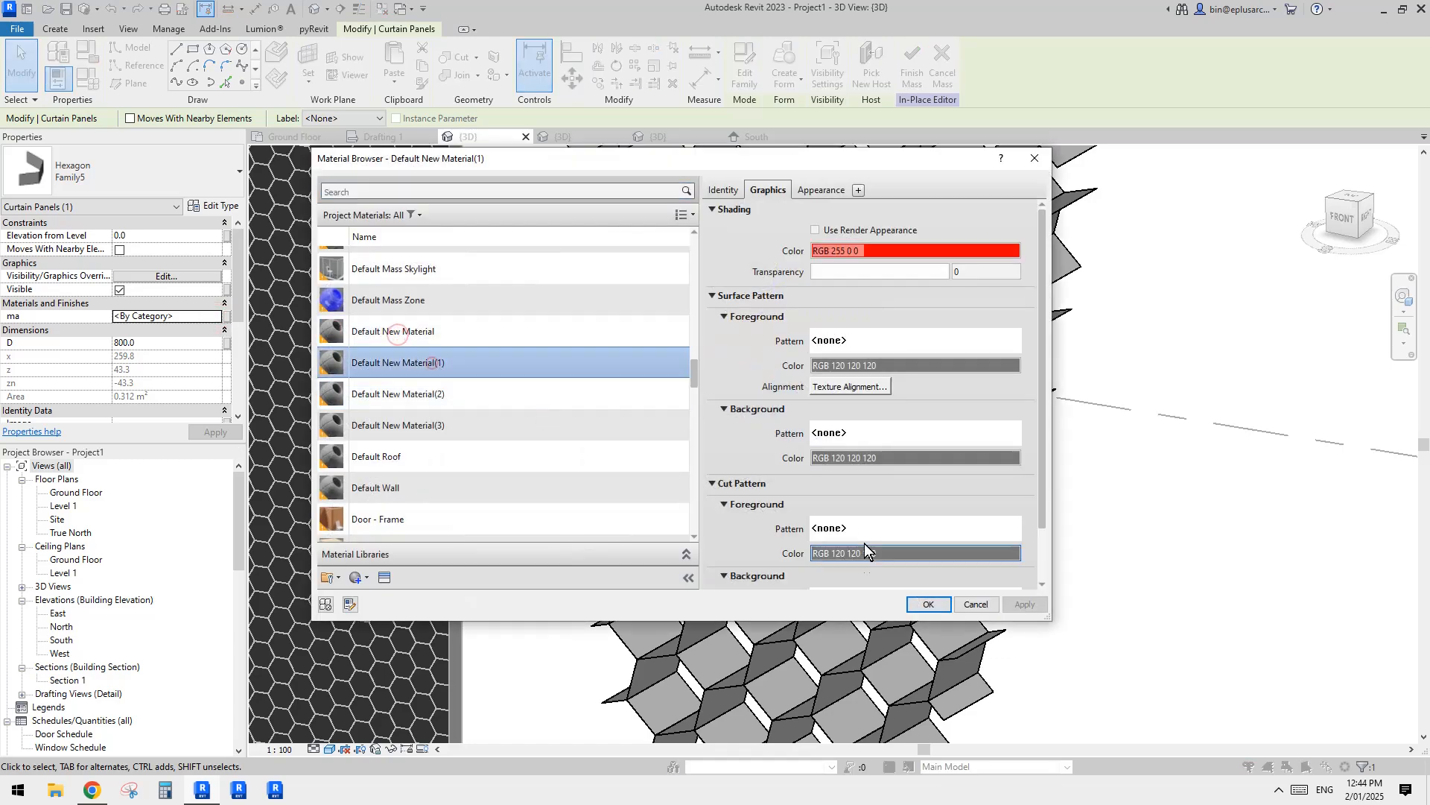
pyautogui.click(926, 606)
pyautogui.click(1086, 319)
# Step: Set the D dimension of the grey panel touching both the yellow and red panels on their left side to 1200
pyautogui.keyDown('shift'); pyautogui.moveTo(897, 335); pyautogui.dragTo(881, 466, button='middle'); pyautogui.keyUp('shift')
pyautogui.scroll(4, 857, 410)
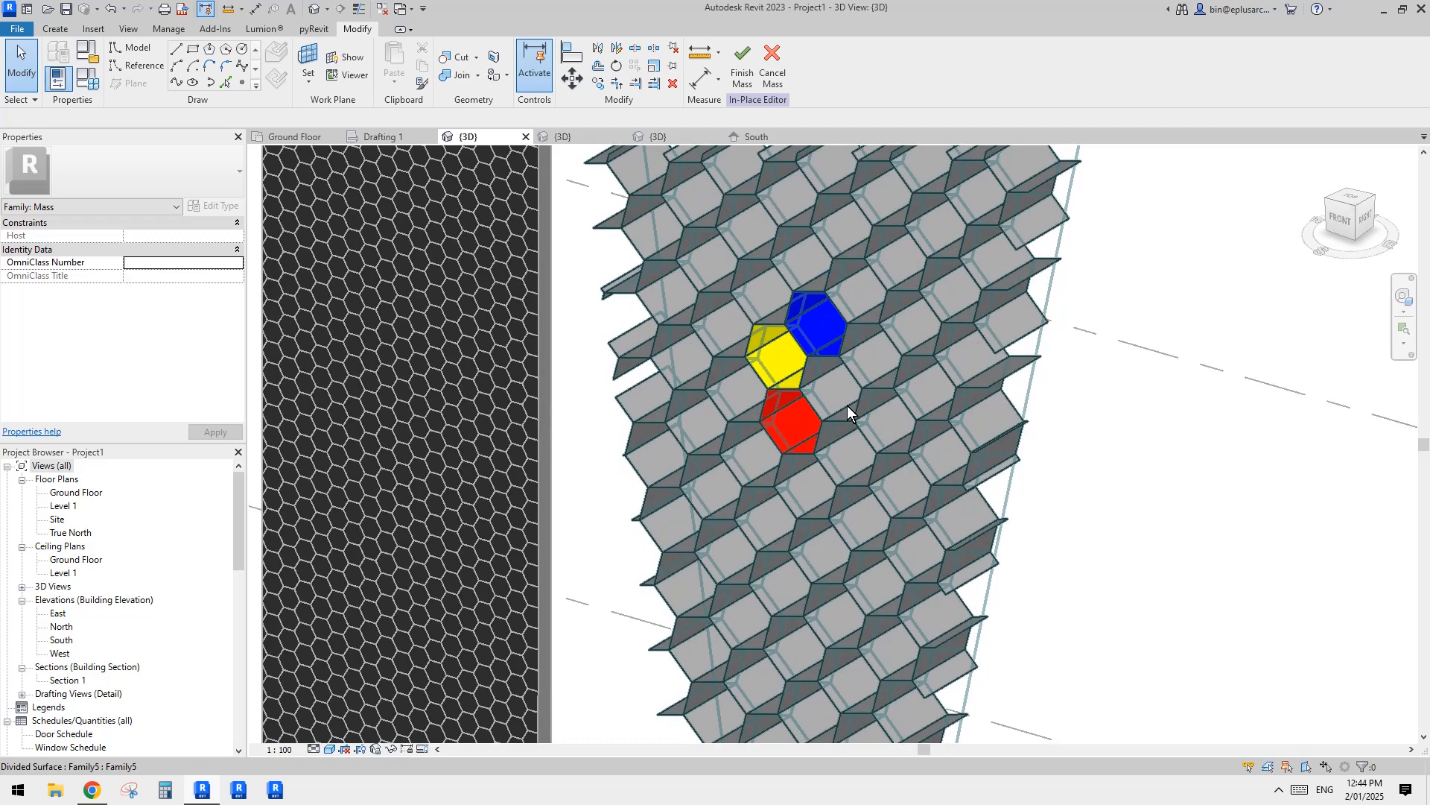
pyautogui.click(748, 392)
pyautogui.scroll(1, 748, 392)
pyautogui.moveTo(773, 402); pyautogui.dragTo(780, 384, button='middle')
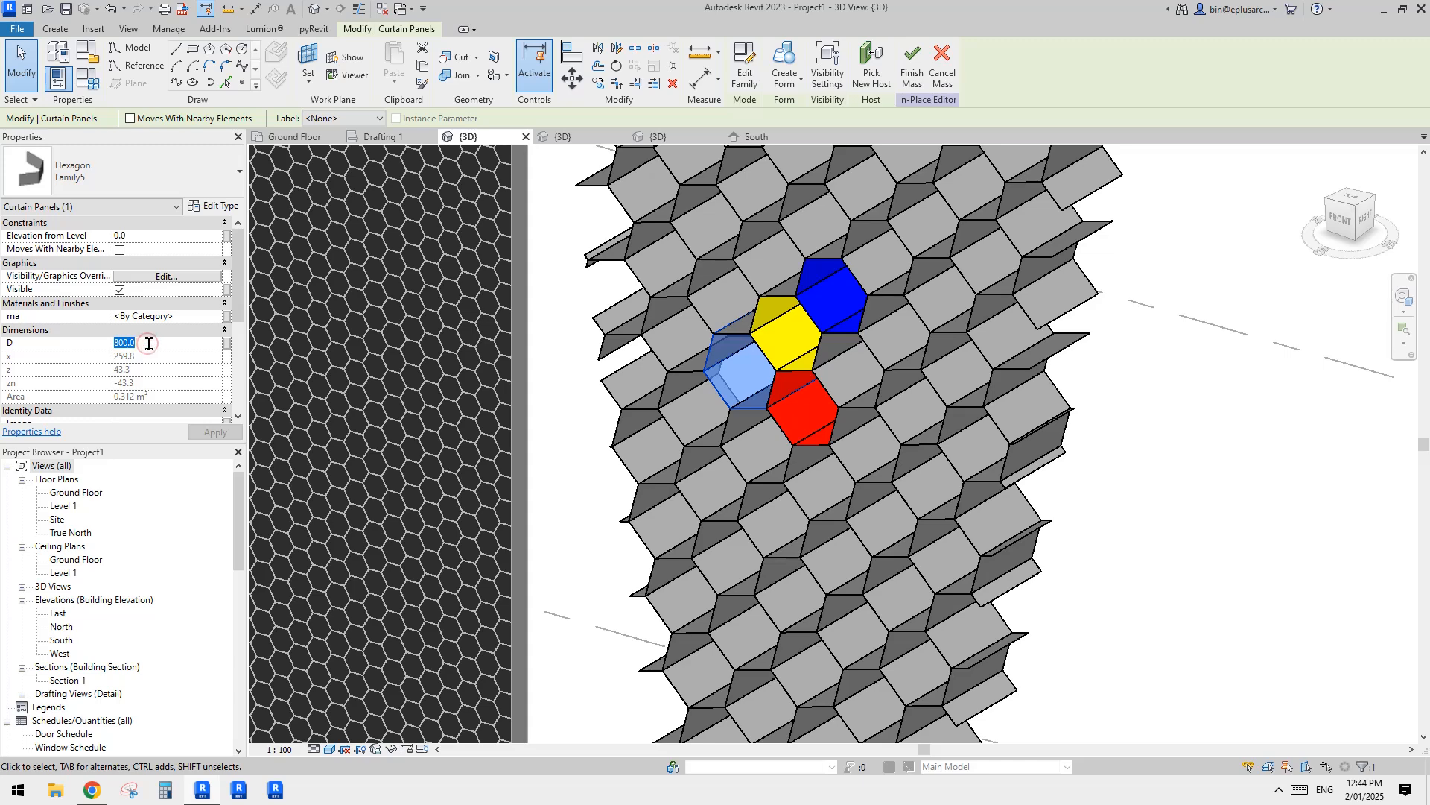
pyautogui.press('Return')
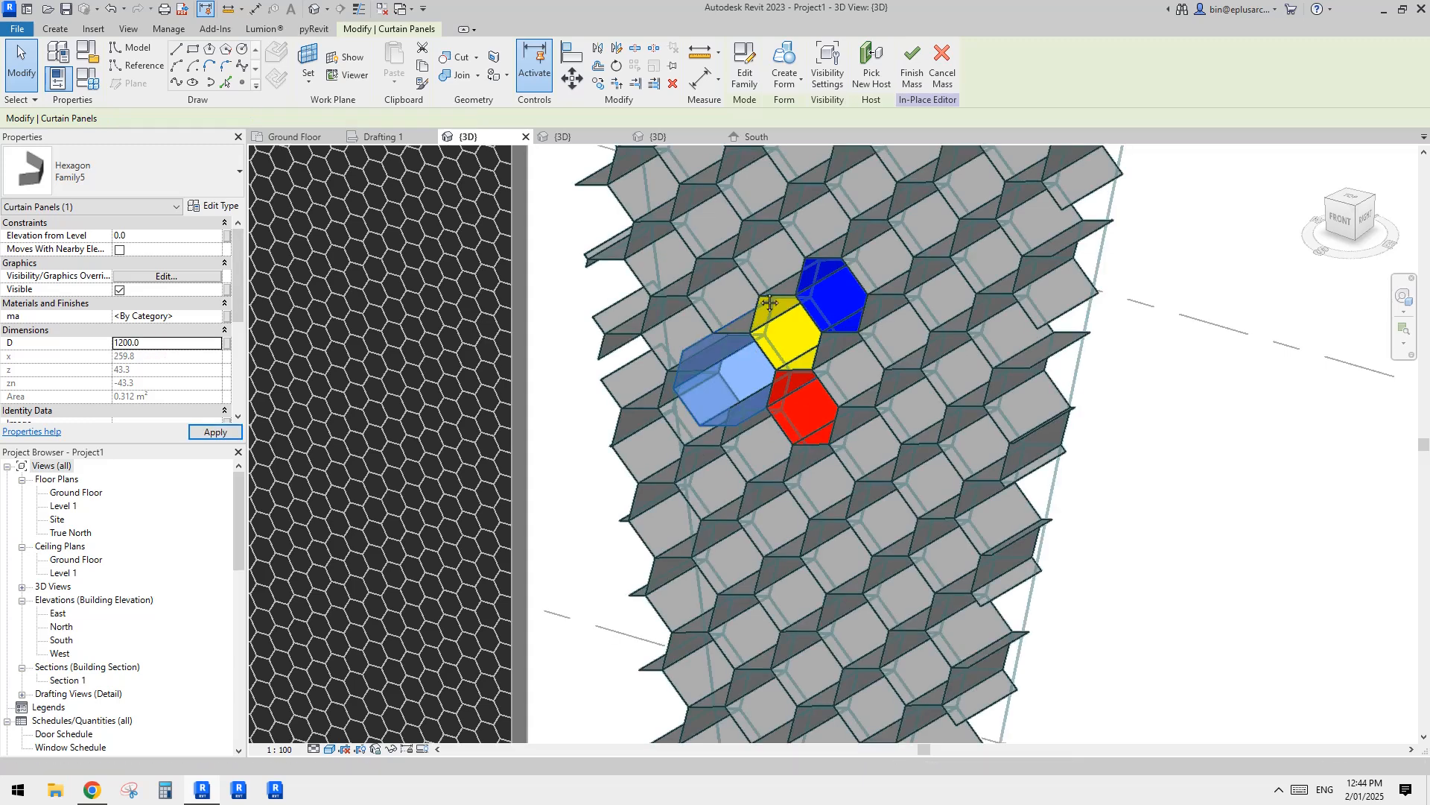
pyautogui.press('Escape')
# Step: Reduce the yellow panel's D dimension so it is shallower than the blue and red panels
pyautogui.click(865, 375)
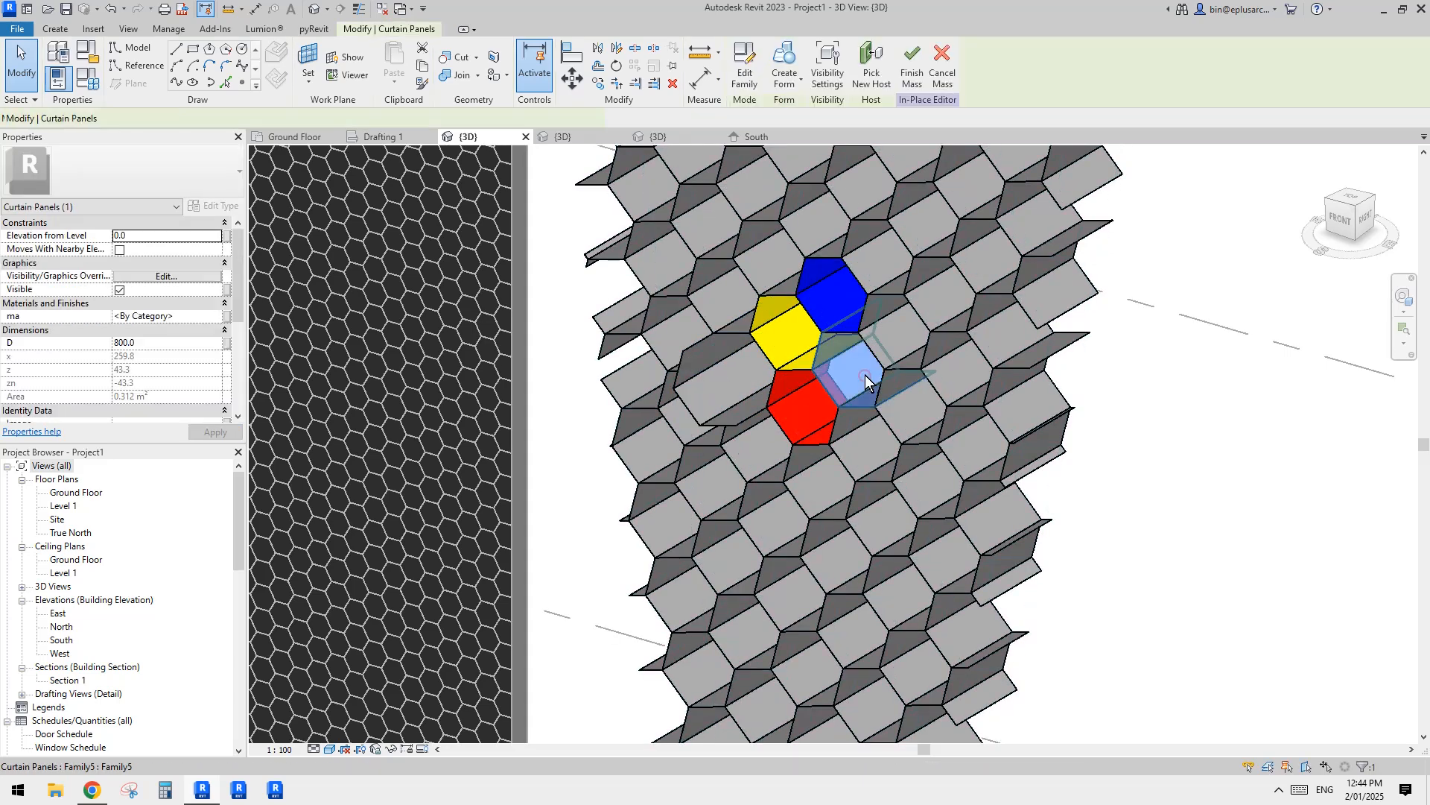
pyautogui.click(798, 346)
pyautogui.click(168, 344)
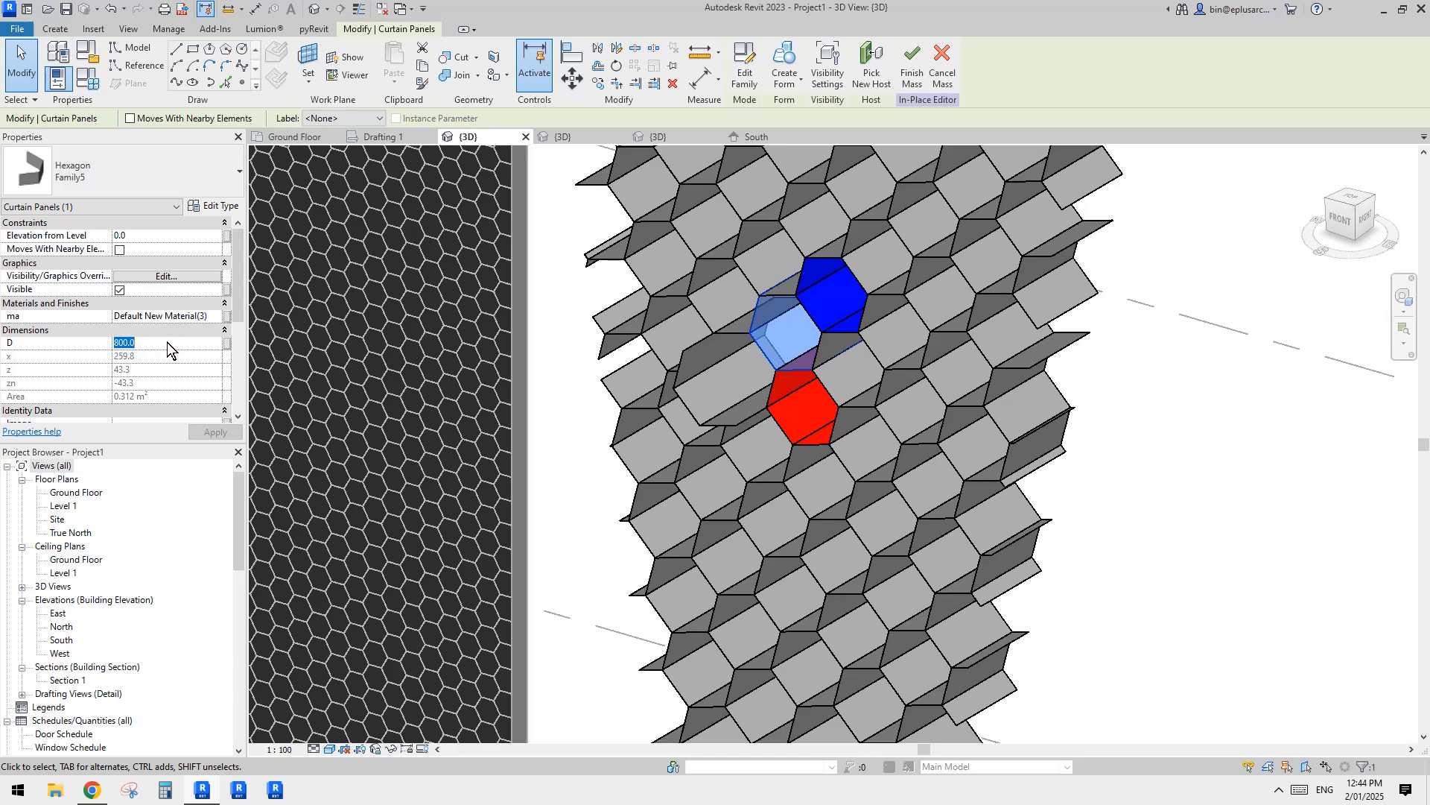
pyautogui.press('Escape')
pyautogui.keyDown('shift'); pyautogui.moveTo(866, 358); pyautogui.dragTo(883, 298, button='middle'); pyautogui.keyUp('shift')
pyautogui.scroll(2, 790, 365)
pyautogui.keyDown('shift'); pyautogui.moveTo(779, 372); pyautogui.dragTo(786, 316, button='middle'); pyautogui.keyUp('shift')
pyautogui.scroll(-2, 725, 316)
pyautogui.keyDown('shift'); pyautogui.moveTo(906, 330); pyautogui.dragTo(854, 379, button='middle'); pyautogui.keyUp('shift')
# Step: Open the family of the deepened panel for editing and create a form from the three reference lines along its open sides
pyautogui.press('Tab')
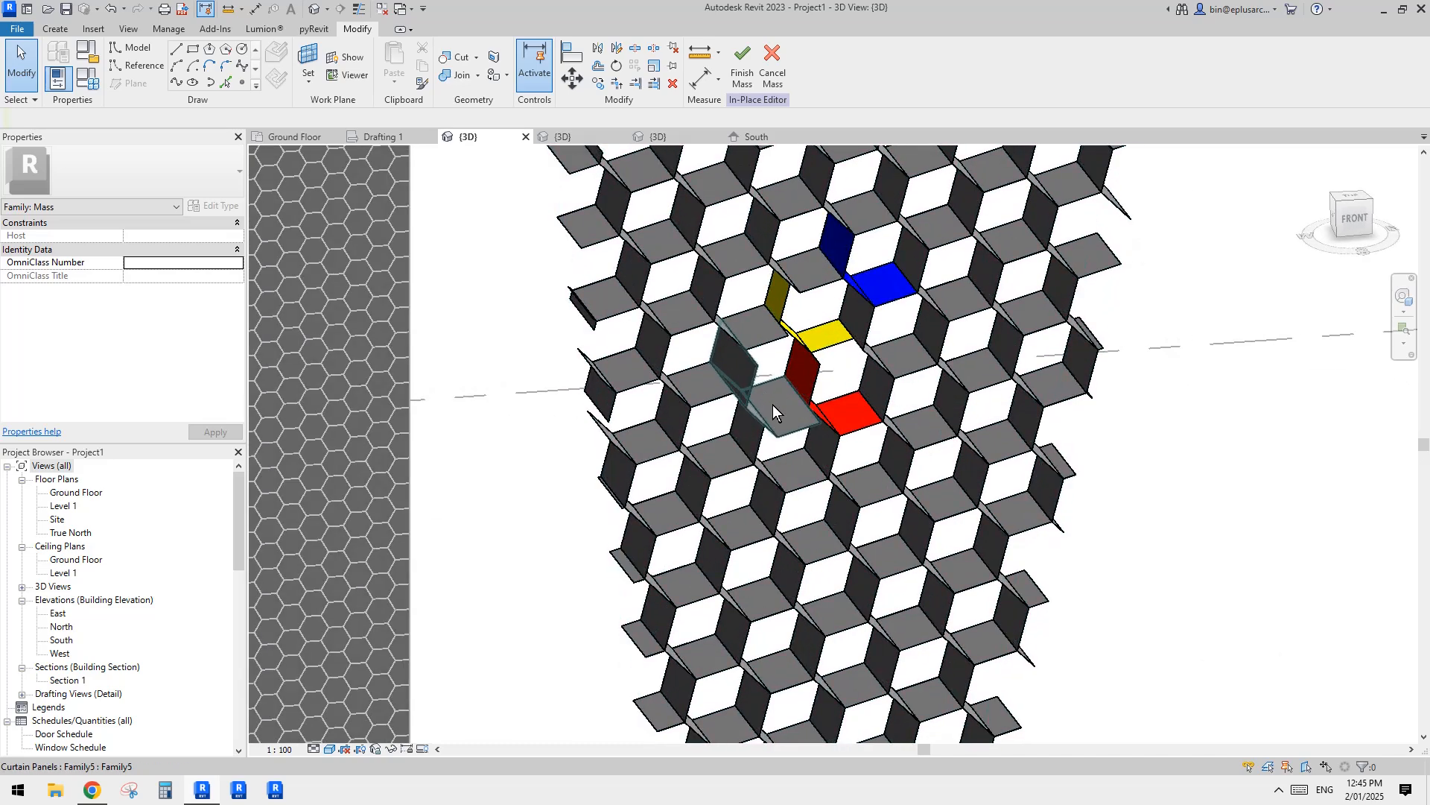
pyautogui.click(772, 405)
pyautogui.click(748, 64)
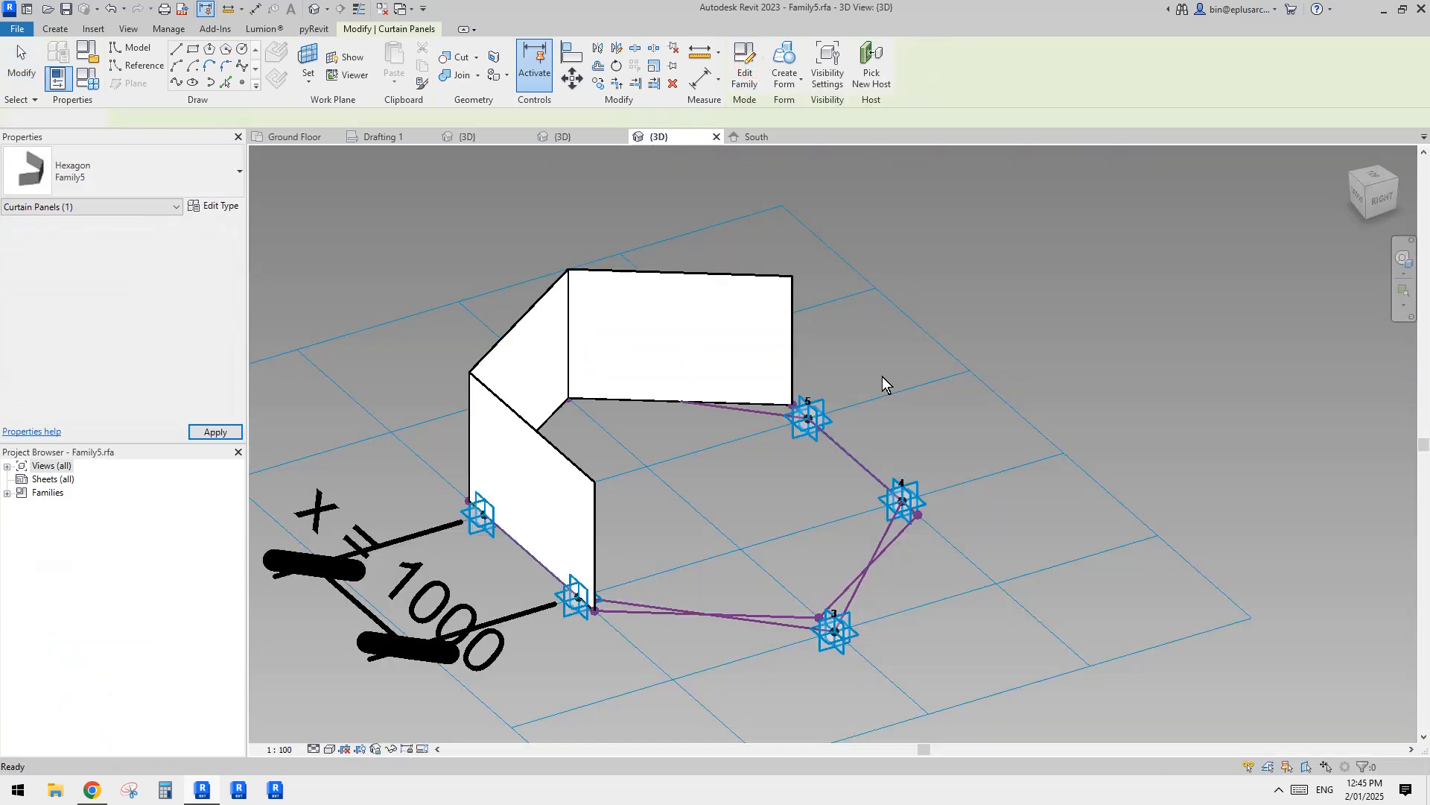
pyautogui.press('Tab')
pyautogui.click(833, 445)
pyautogui.keyDown('shift'); pyautogui.moveTo(667, 533); pyautogui.dragTo(448, 342); pyautogui.keyUp('shift')
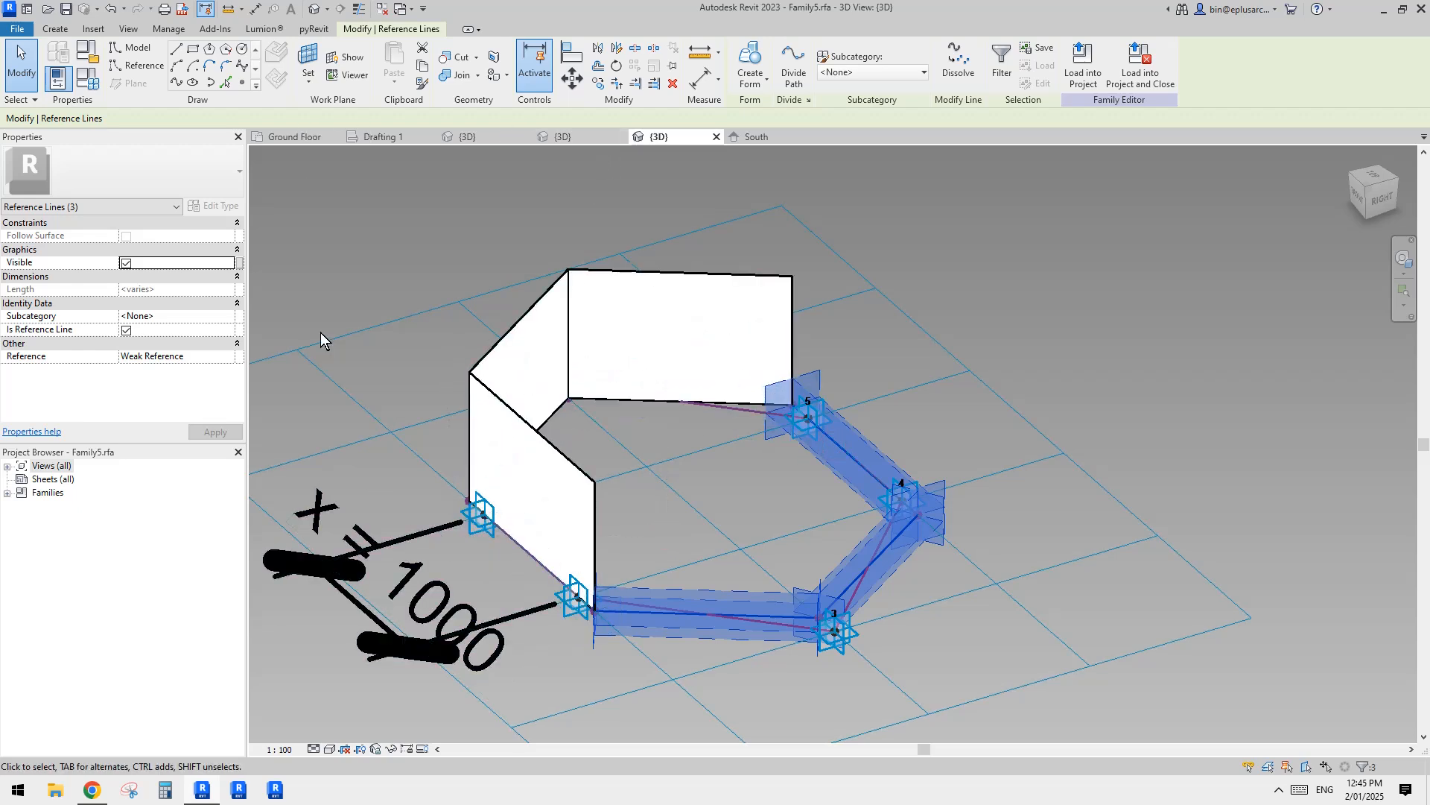
pyautogui.click(745, 68)
pyautogui.press('Escape')
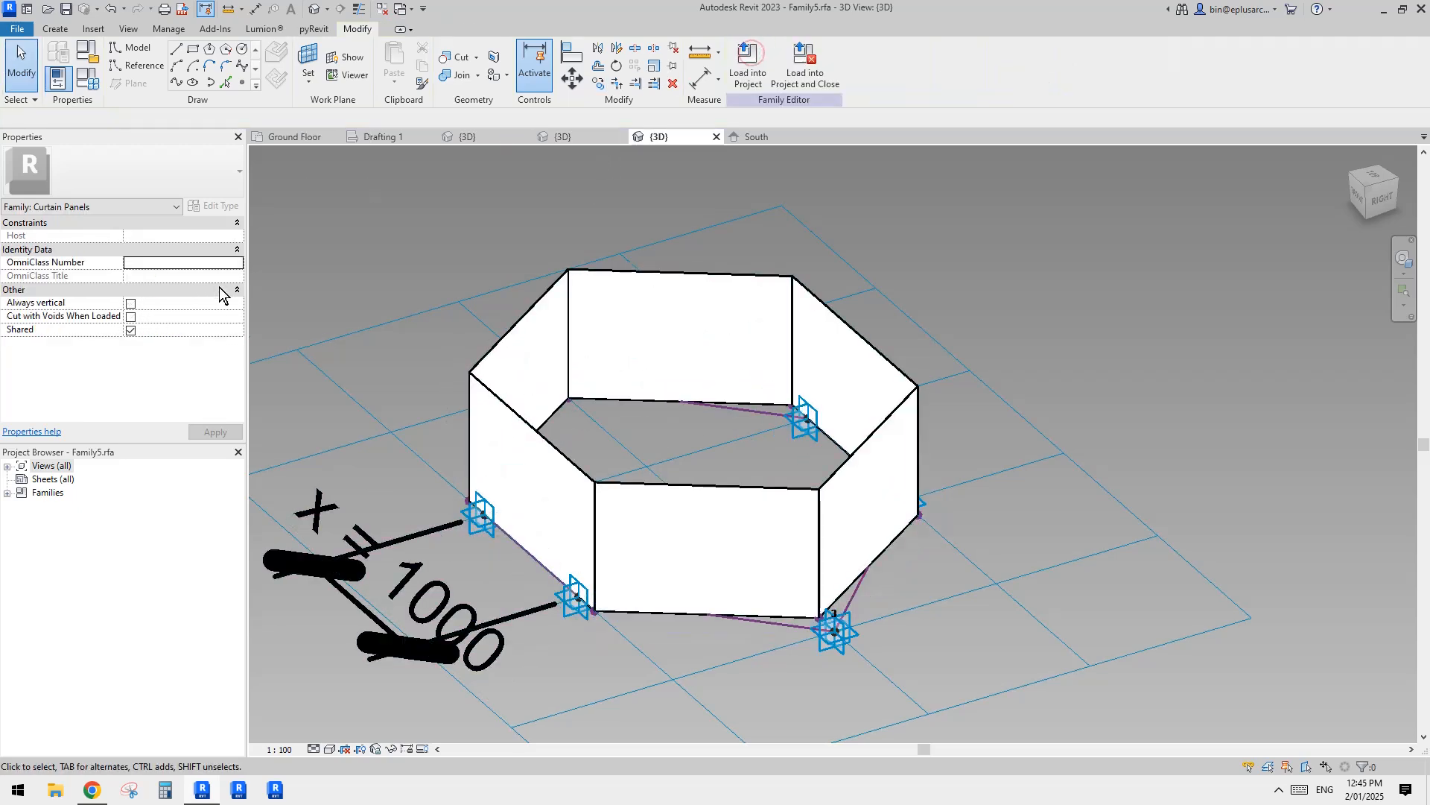
# Step: Link the newly created form's material to the family's material parameter and its positive offset to the depth parameter D
pyautogui.click(565, 355)
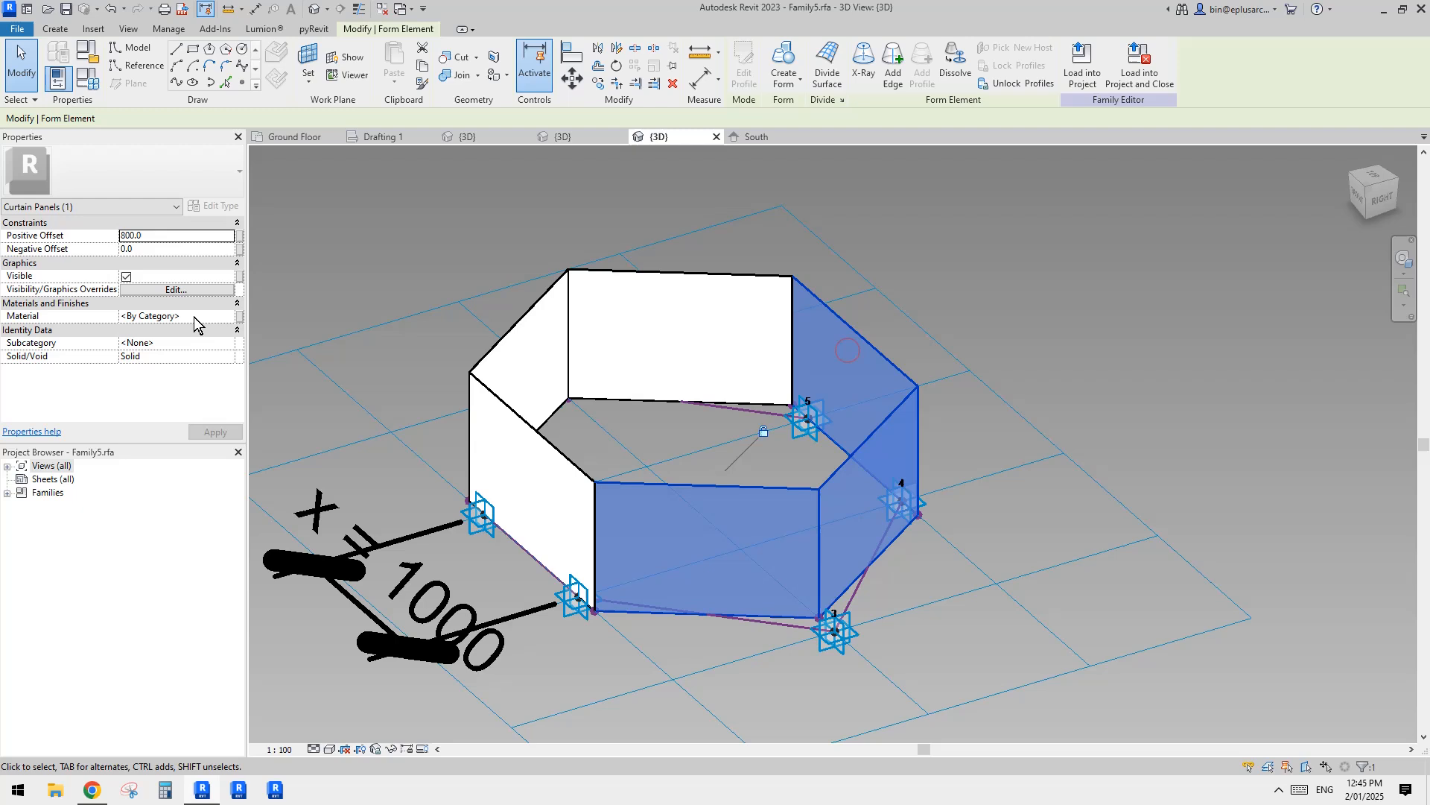
pyautogui.click(239, 317)
pyautogui.click(609, 343)
pyautogui.click(736, 540)
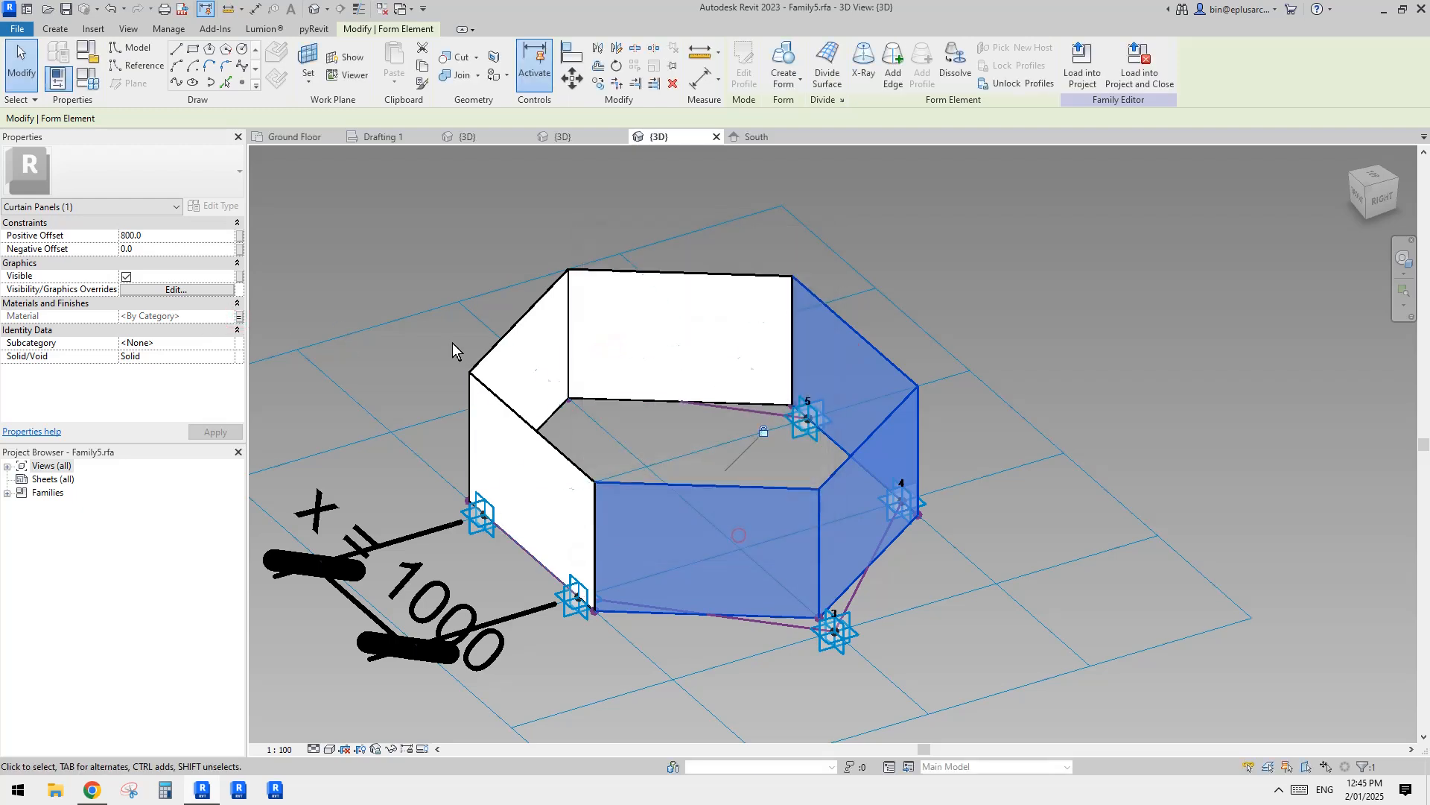
pyautogui.click(239, 235)
pyautogui.click(734, 539)
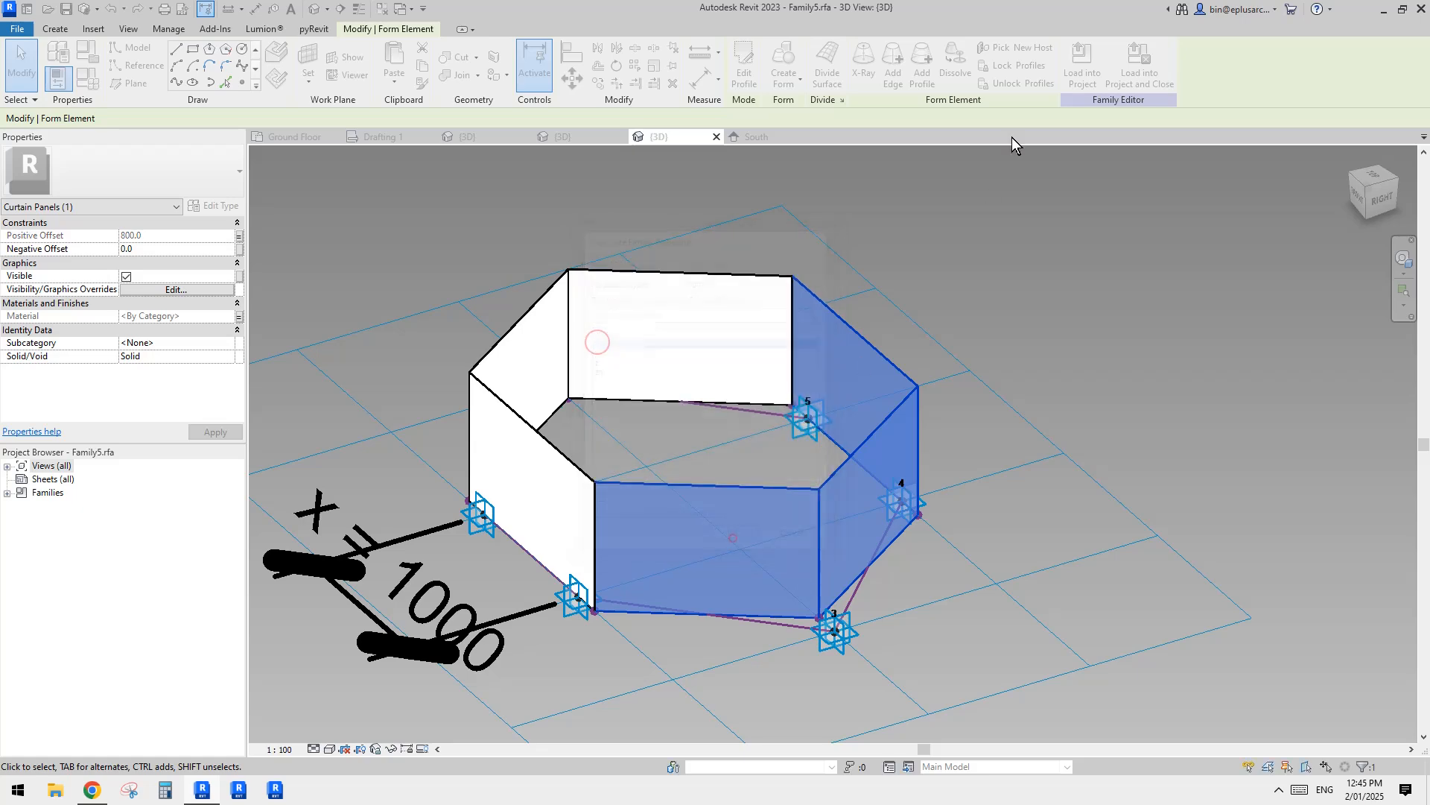
# Step: Load the edited panel family into Project1, overwriting the existing version, and inspect the closed hexagonal panels on the mass
pyautogui.click(1076, 78)
pyautogui.click(426, 409)
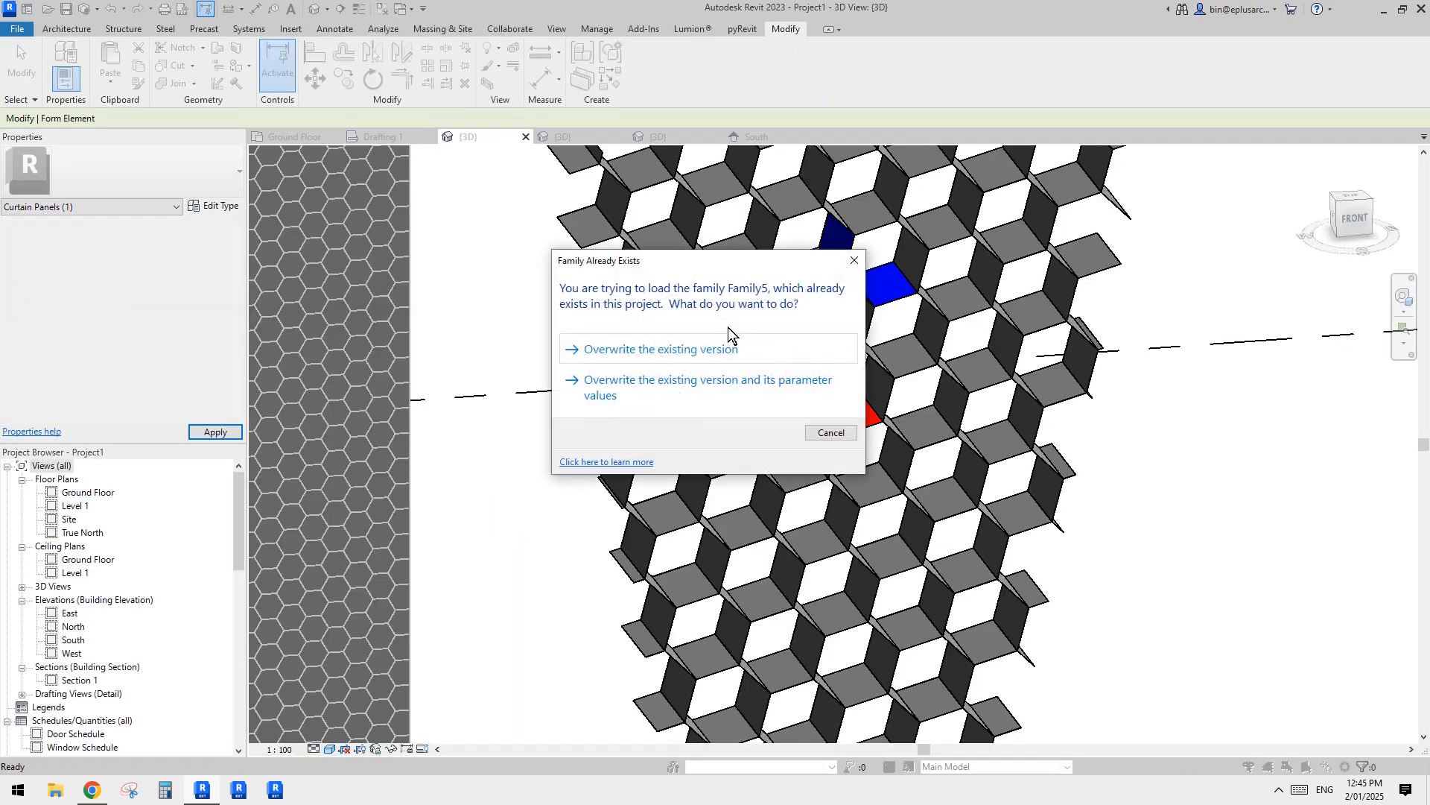
pyautogui.click(797, 354)
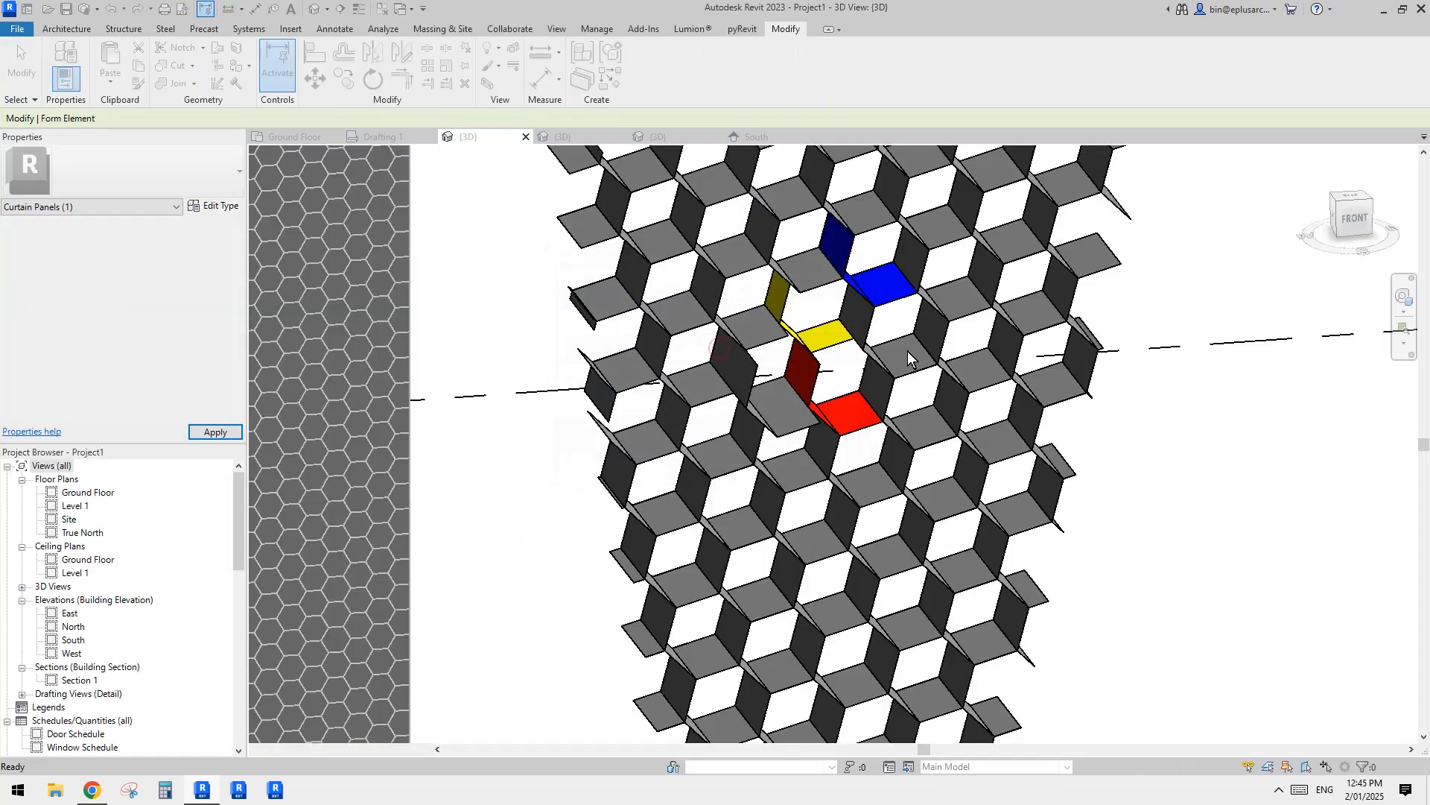
pyautogui.keyDown('shift'); pyautogui.moveTo(1089, 339); pyautogui.dragTo(990, 450, button='middle'); pyautogui.keyUp('shift')
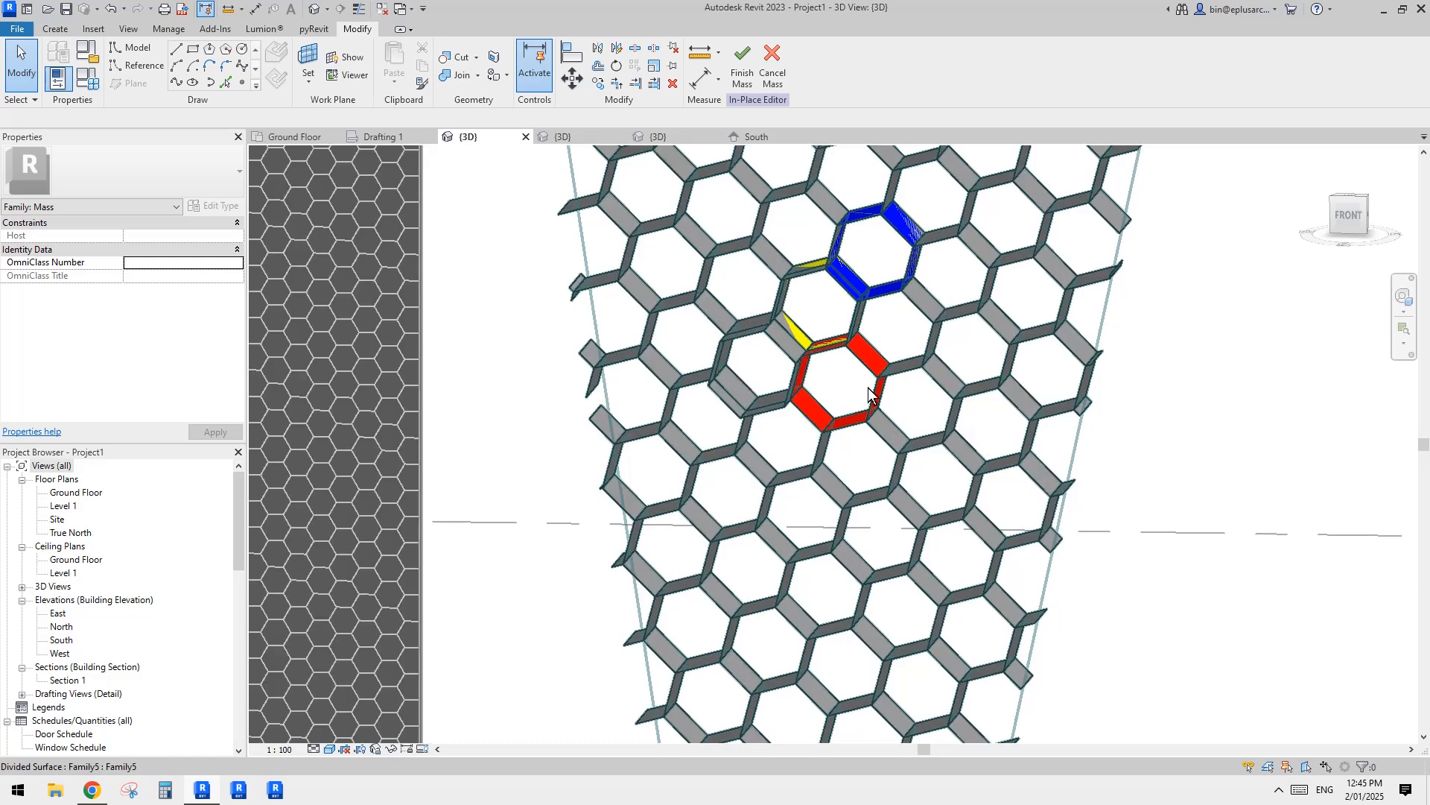
pyautogui.scroll(2, 801, 354)
pyautogui.scroll(-1, 784, 328)
pyautogui.moveTo(784, 325)
pyautogui.keyDown('shift'); pyautogui.mouseDown(button='middle')
pyautogui.moveTo(900, 338)
pyautogui.moveTo(852, 319)
pyautogui.moveTo(732, 337)
pyautogui.moveTo(759, 333)
pyautogui.moveTo(750, 297)
pyautogui.moveTo(923, 332)
pyautogui.moveTo(781, 344)
pyautogui.mouseUp(button='middle'); pyautogui.keyUp('shift')
pyautogui.scroll(2, 853, 320)
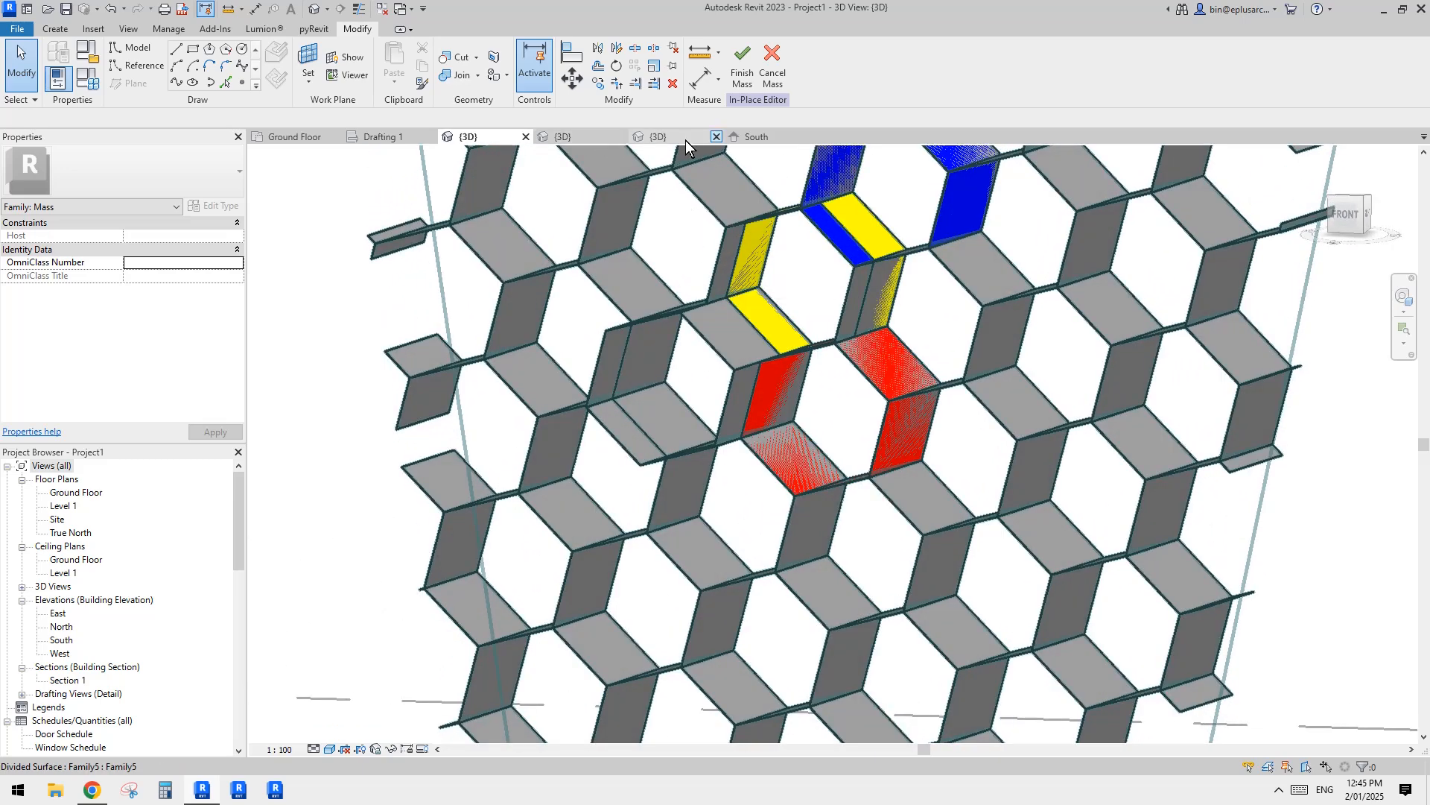
# Step: Return to the panel family and delete both extruded forms, keeping only the hexagonal reference lines
pyautogui.click(767, 136)
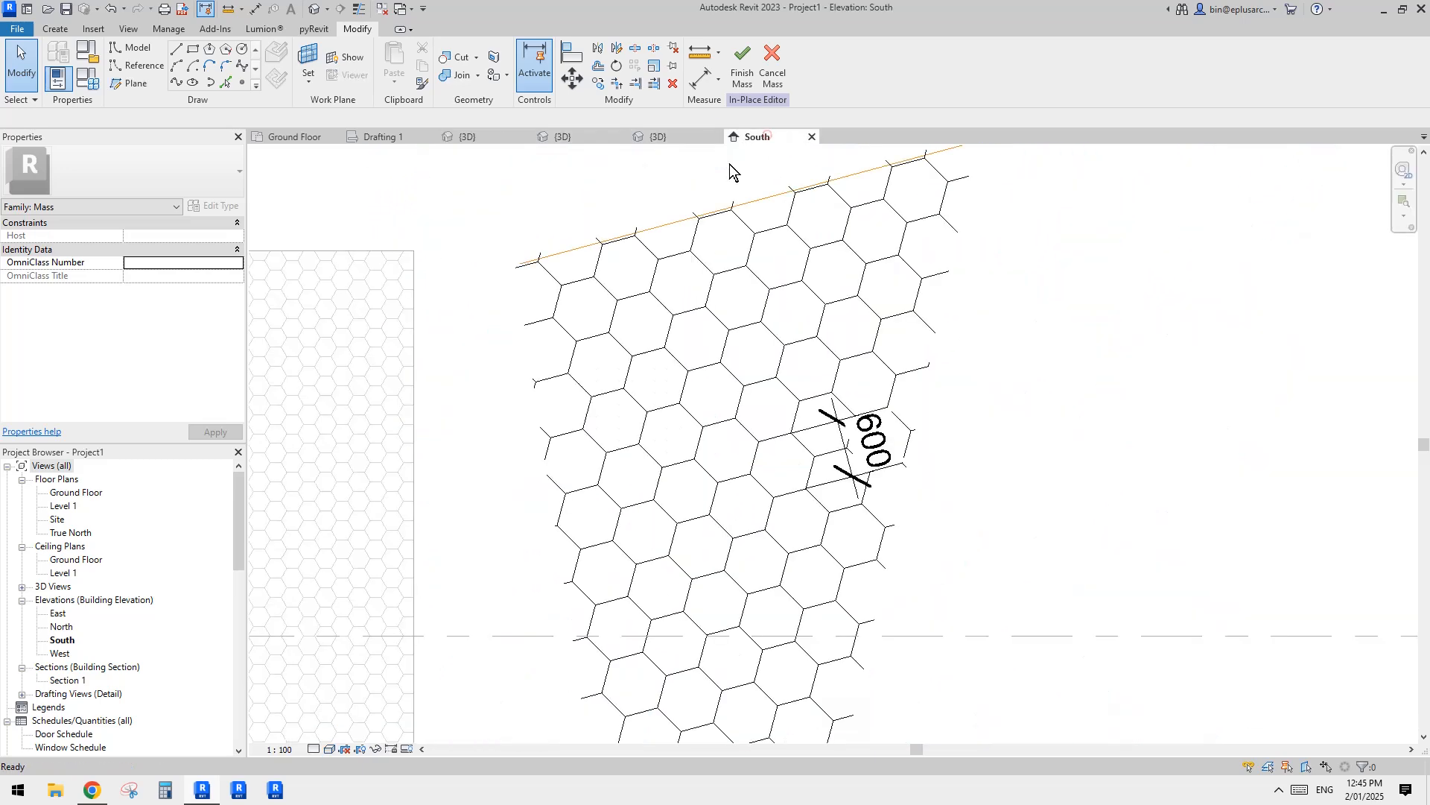
pyautogui.click(664, 136)
pyautogui.keyDown('shift'); pyautogui.moveTo(767, 376); pyautogui.dragTo(723, 417, button='middle'); pyautogui.keyUp('shift')
pyautogui.click(760, 304)
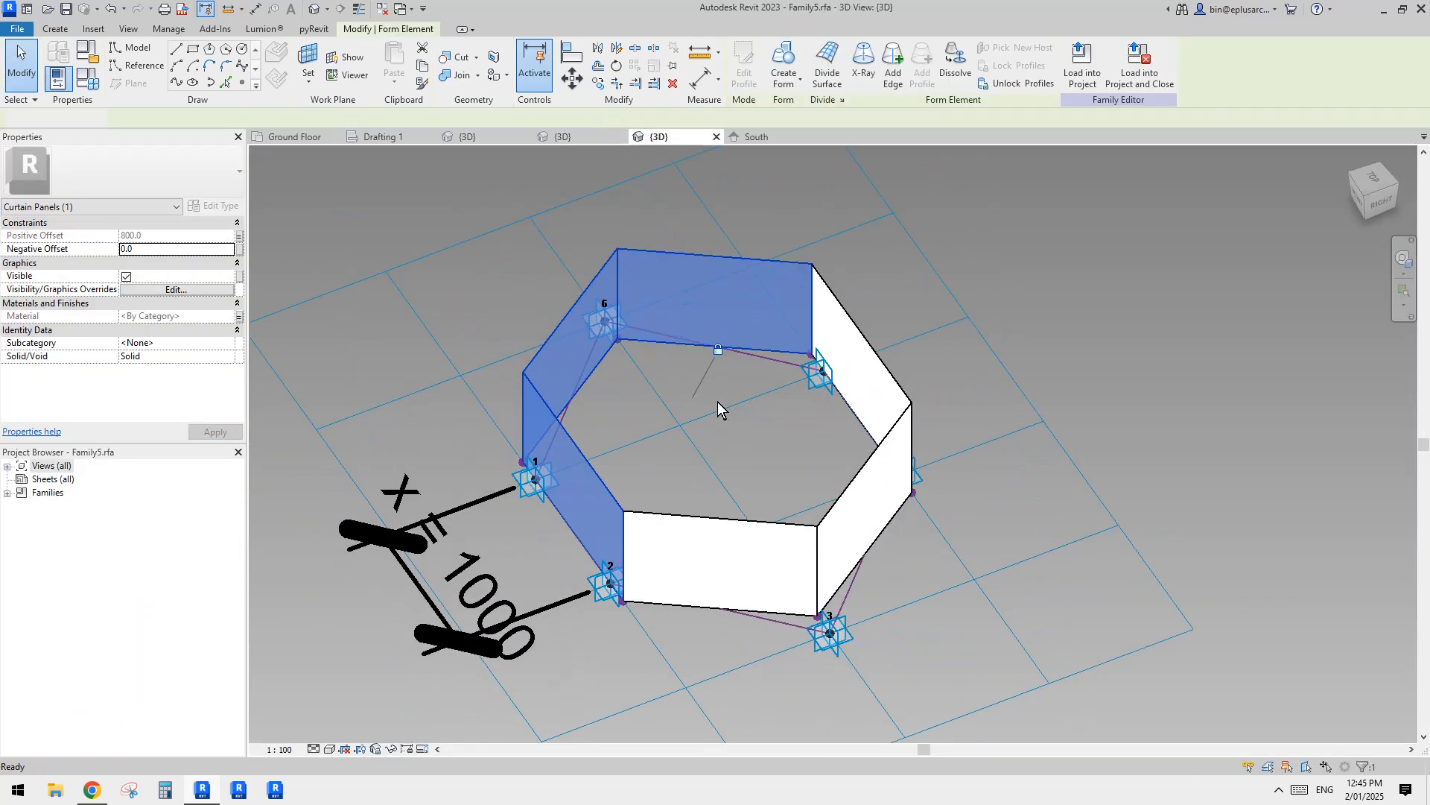
pyautogui.press('Delete')
pyautogui.click(877, 404)
pyautogui.press('Delete')
# Step: Place a reference point on the offset reference line running between adaptive points 1 and 6
pyautogui.keyDown('shift'); pyautogui.moveTo(877, 401); pyautogui.dragTo(619, 440, button='middle'); pyautogui.keyUp('shift')
pyautogui.scroll(2, 658, 435)
pyautogui.moveTo(582, 370); pyautogui.dragTo(638, 394, button='middle')
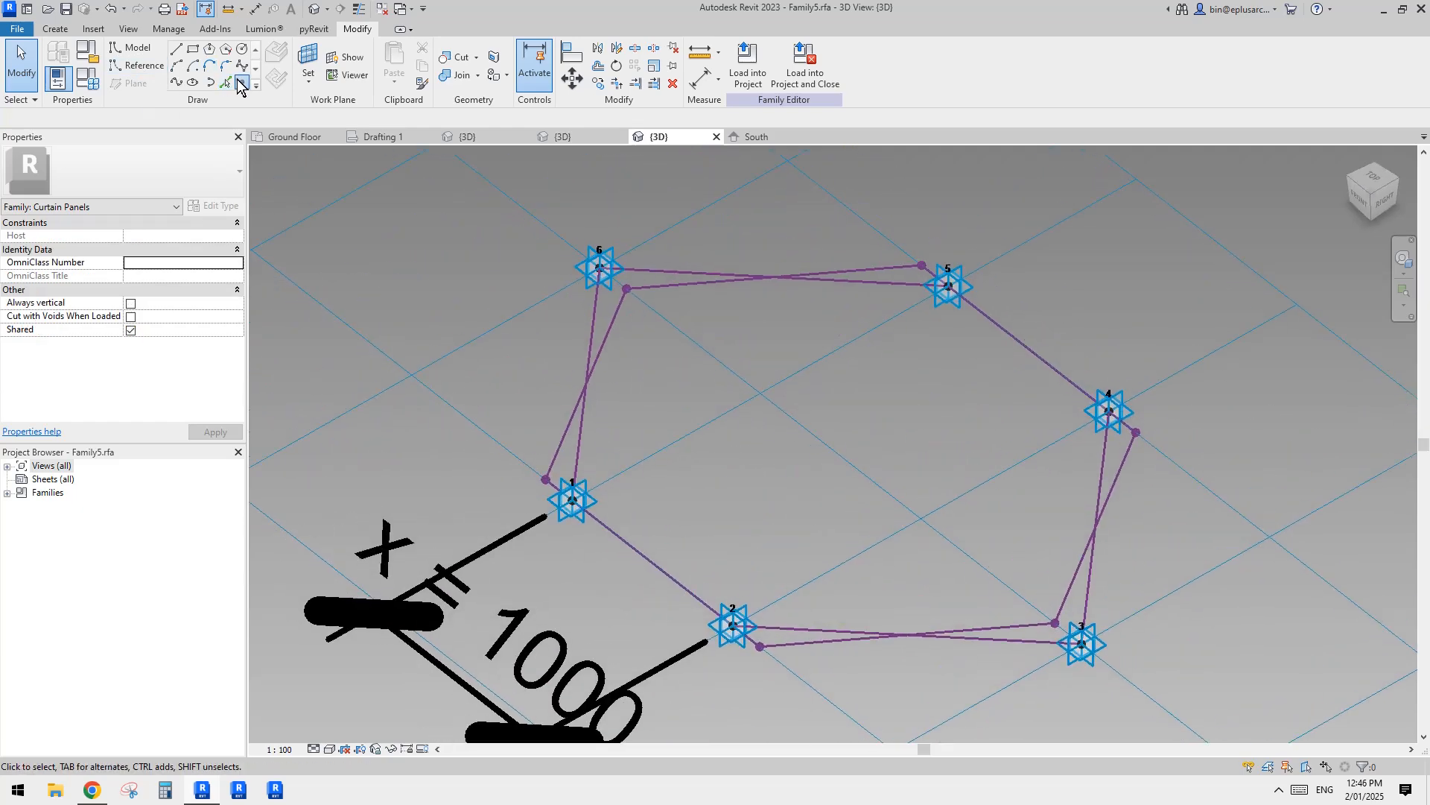
pyautogui.click(241, 83)
pyautogui.keyDown('shift'); pyautogui.moveTo(641, 358); pyautogui.dragTo(522, 347, button='middle'); pyautogui.keyUp('shift')
pyautogui.click(276, 55)
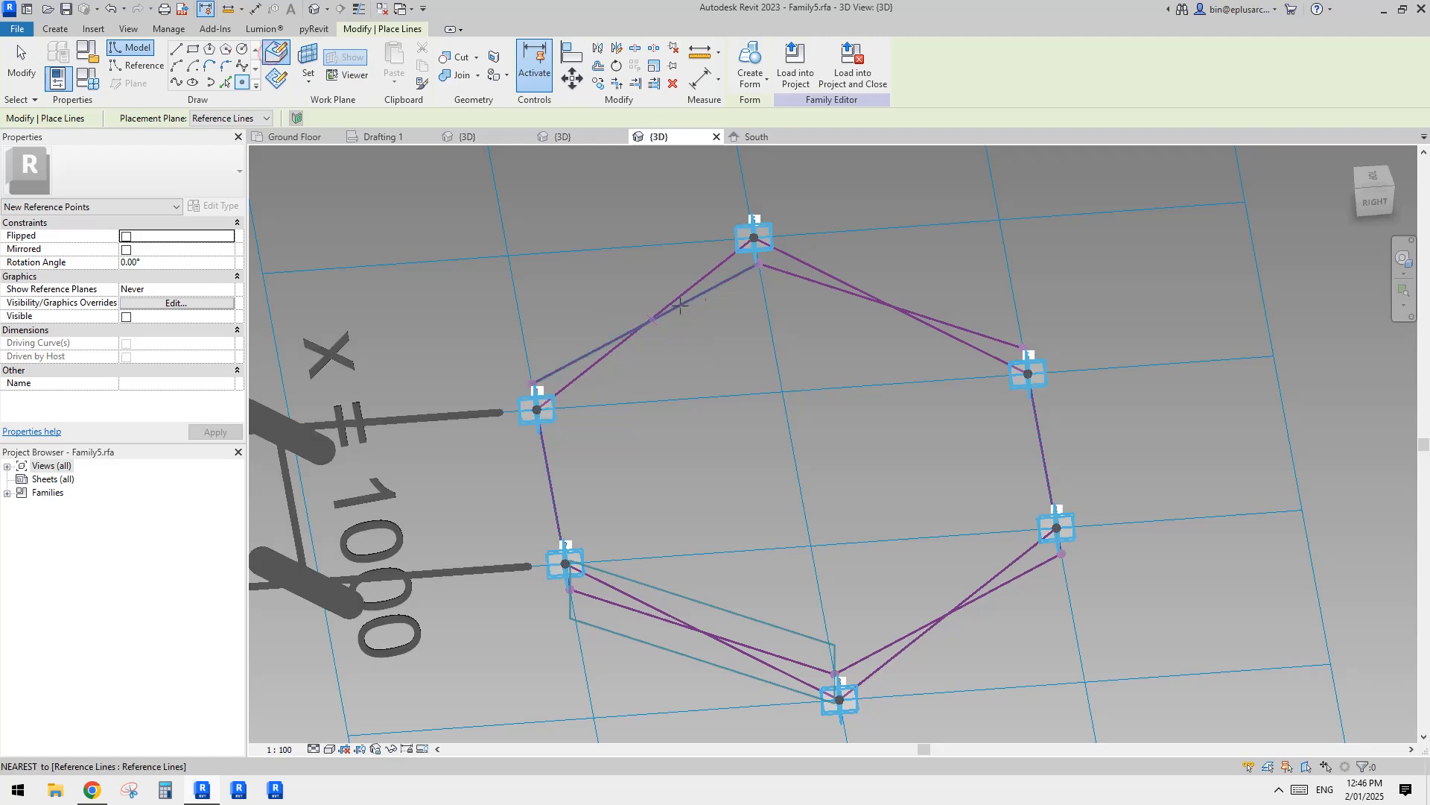
pyautogui.scroll(2, 719, 290)
pyautogui.press('Escape')
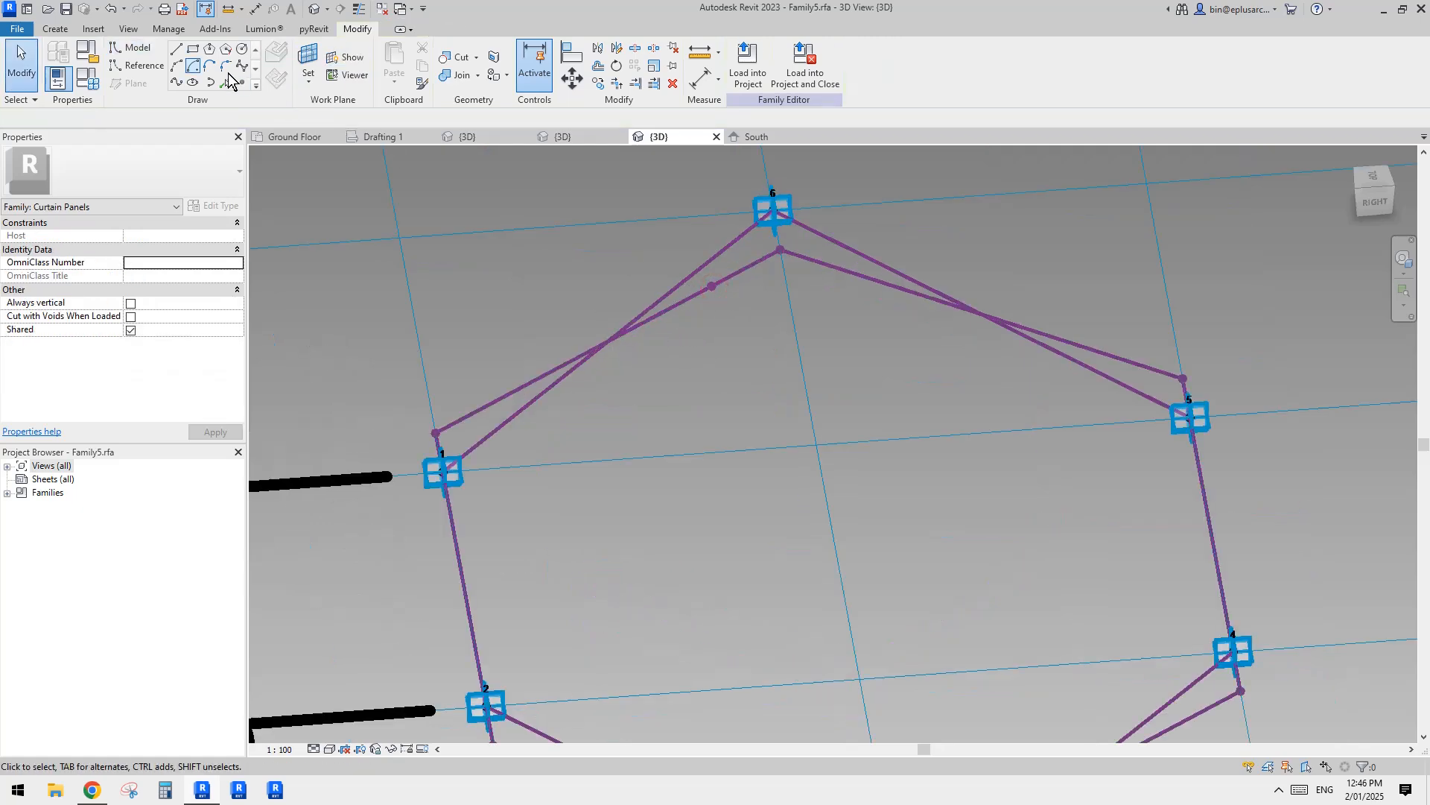
# Step: Draw an upright reference-line rectangle about 80 wide and 820 high on the work plane of the new reference point
pyautogui.click(139, 65)
pyautogui.click(193, 49)
pyautogui.moveTo(931, 320)
pyautogui.keyDown('shift'); pyautogui.mouseDown(button='middle')
pyautogui.moveTo(852, 339)
pyautogui.moveTo(701, 423)
pyautogui.mouseUp(button='middle'); pyautogui.keyUp('shift')
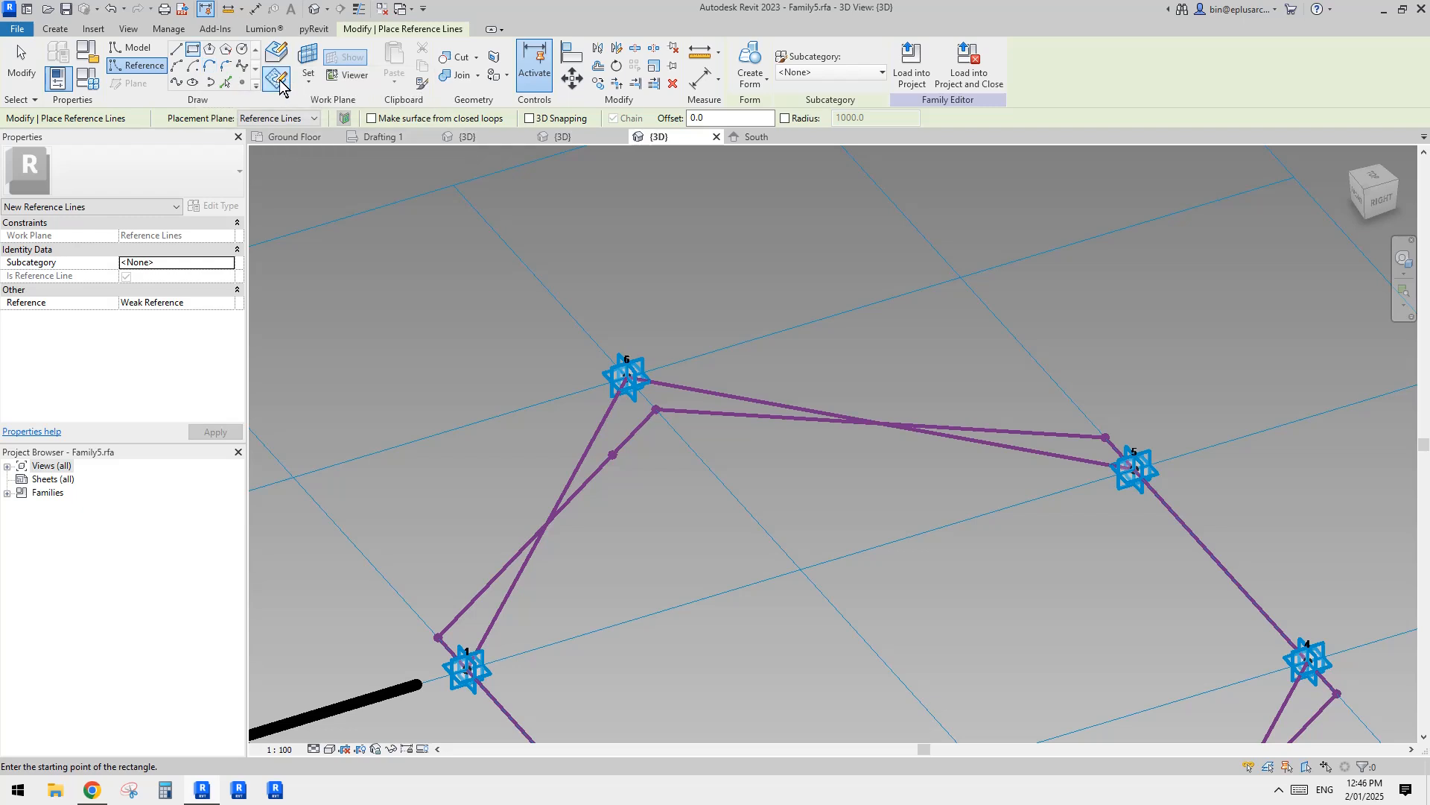
pyautogui.click(308, 58)
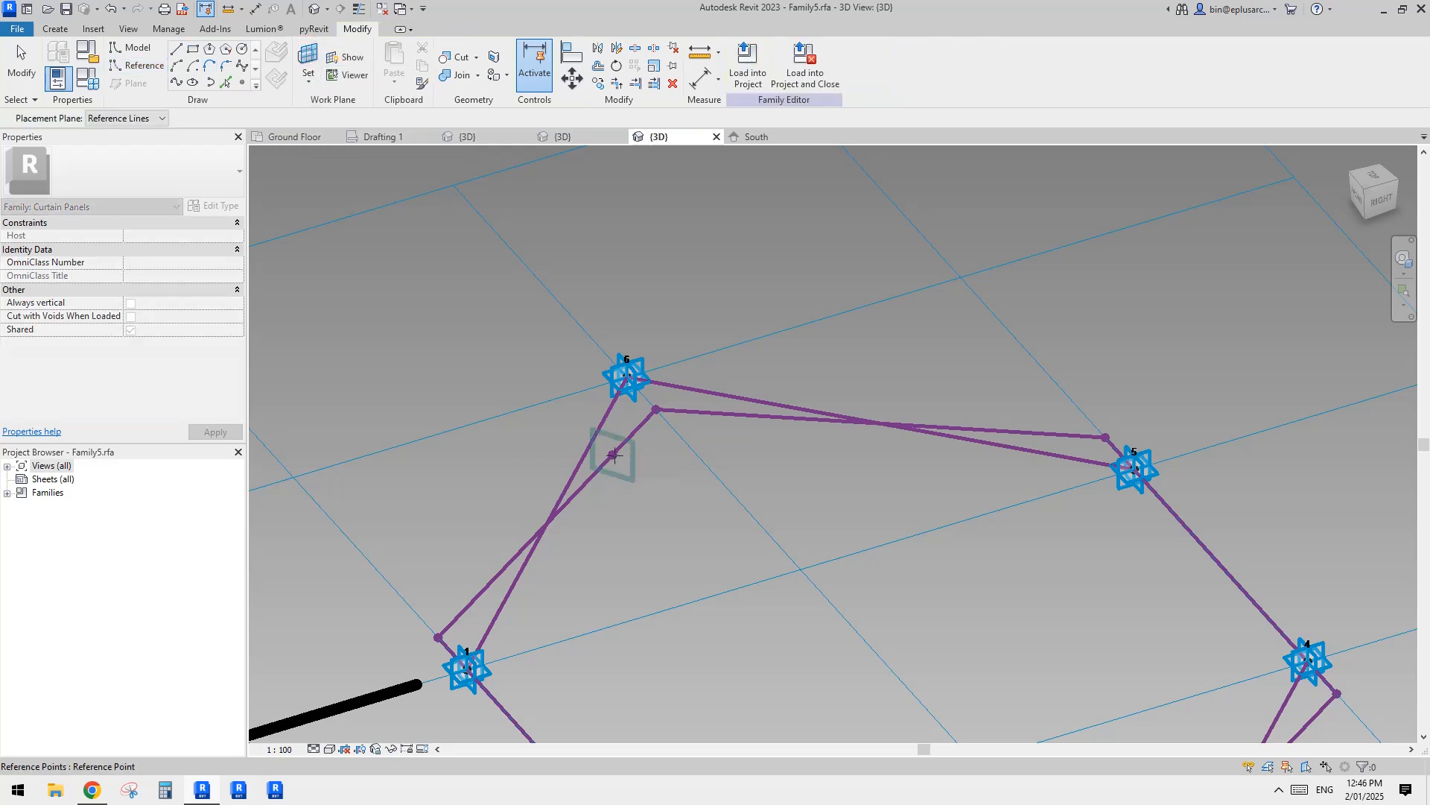
pyautogui.press('Return')
pyautogui.click(613, 454)
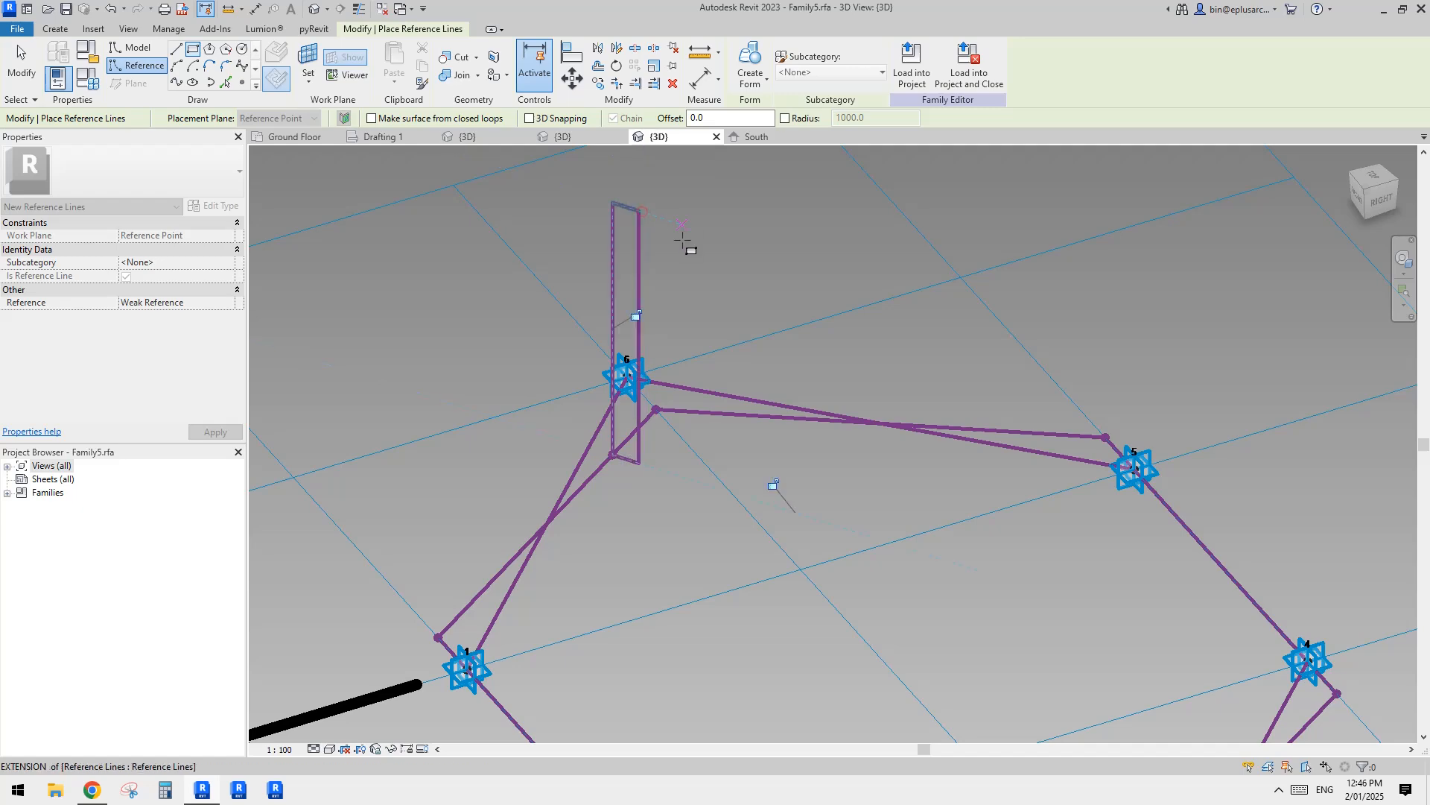
pyautogui.press('Escape')
pyautogui.press('Escape')
# Step: Set the width of the upright reference-line rectangle to 50
pyautogui.press('Tab')
pyautogui.click(637, 256)
pyautogui.moveTo(637, 257); pyautogui.dragTo(664, 364, button='middle')
pyautogui.keyDown('shift'); pyautogui.moveTo(664, 365); pyautogui.dragTo(696, 358, button='middle'); pyautogui.keyUp('shift')
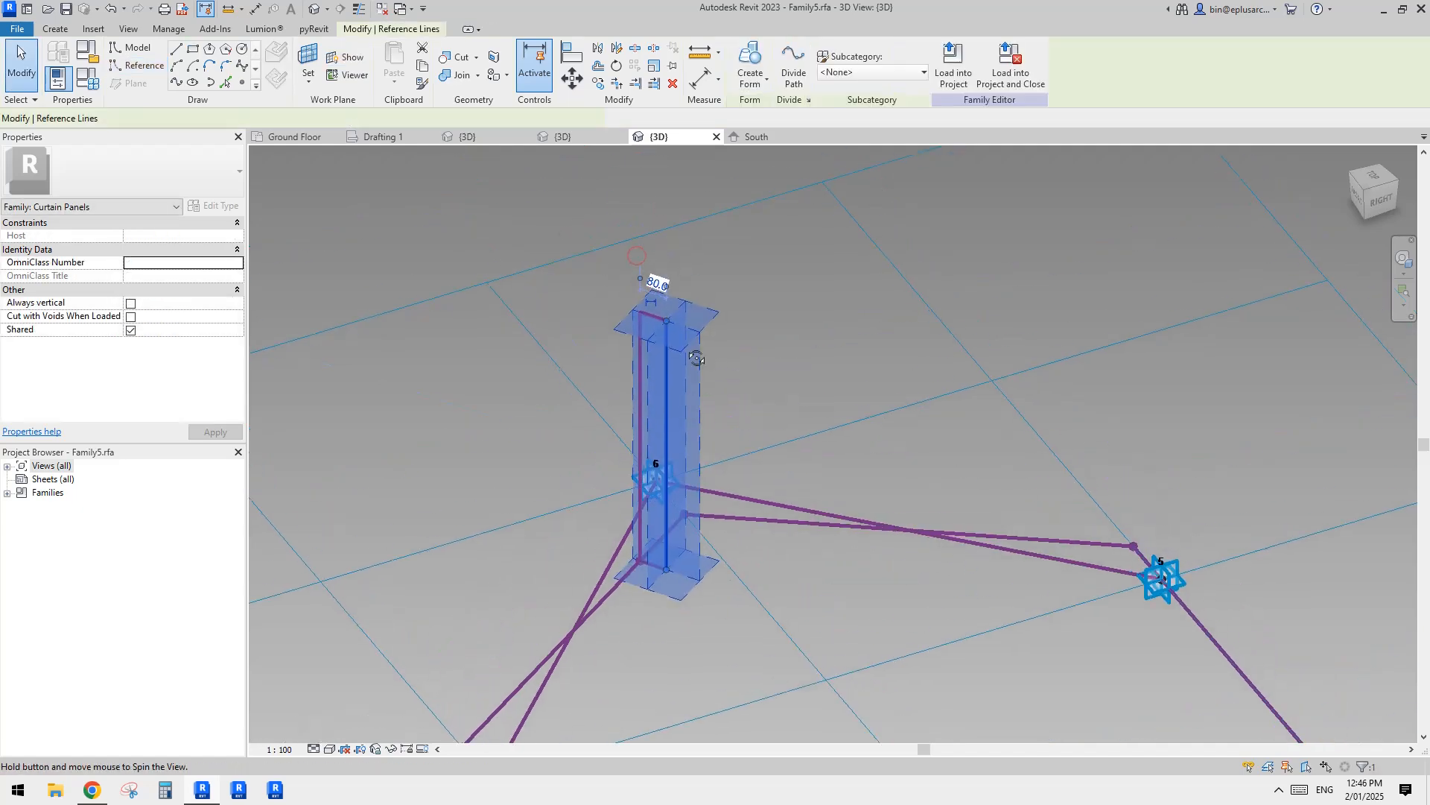
pyautogui.scroll(1, 704, 287)
pyautogui.moveTo(712, 295)
pyautogui.mouseDown(button='middle')
pyautogui.moveTo(713, 283)
pyautogui.moveTo(702, 311)
pyautogui.mouseUp(button='middle')
pyautogui.write('50')
pyautogui.press('Return')
pyautogui.click(714, 283)
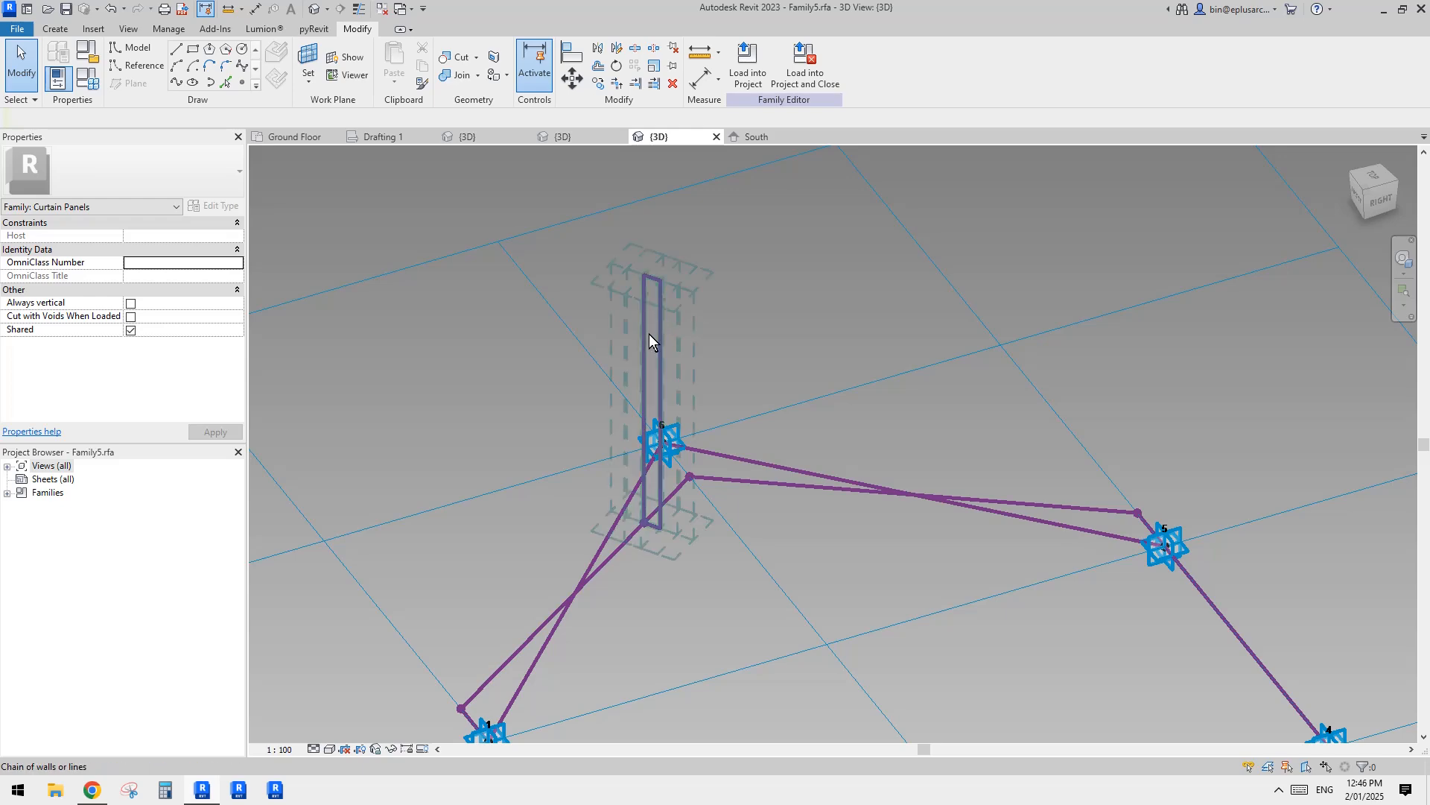
# Step: Dimension the height of the upright rectangle and move the dimension clear of the hexagon
pyautogui.keyDown('shift'); pyautogui.moveTo(653, 370); pyautogui.dragTo(688, 421, button='middle'); pyautogui.keyUp('shift')
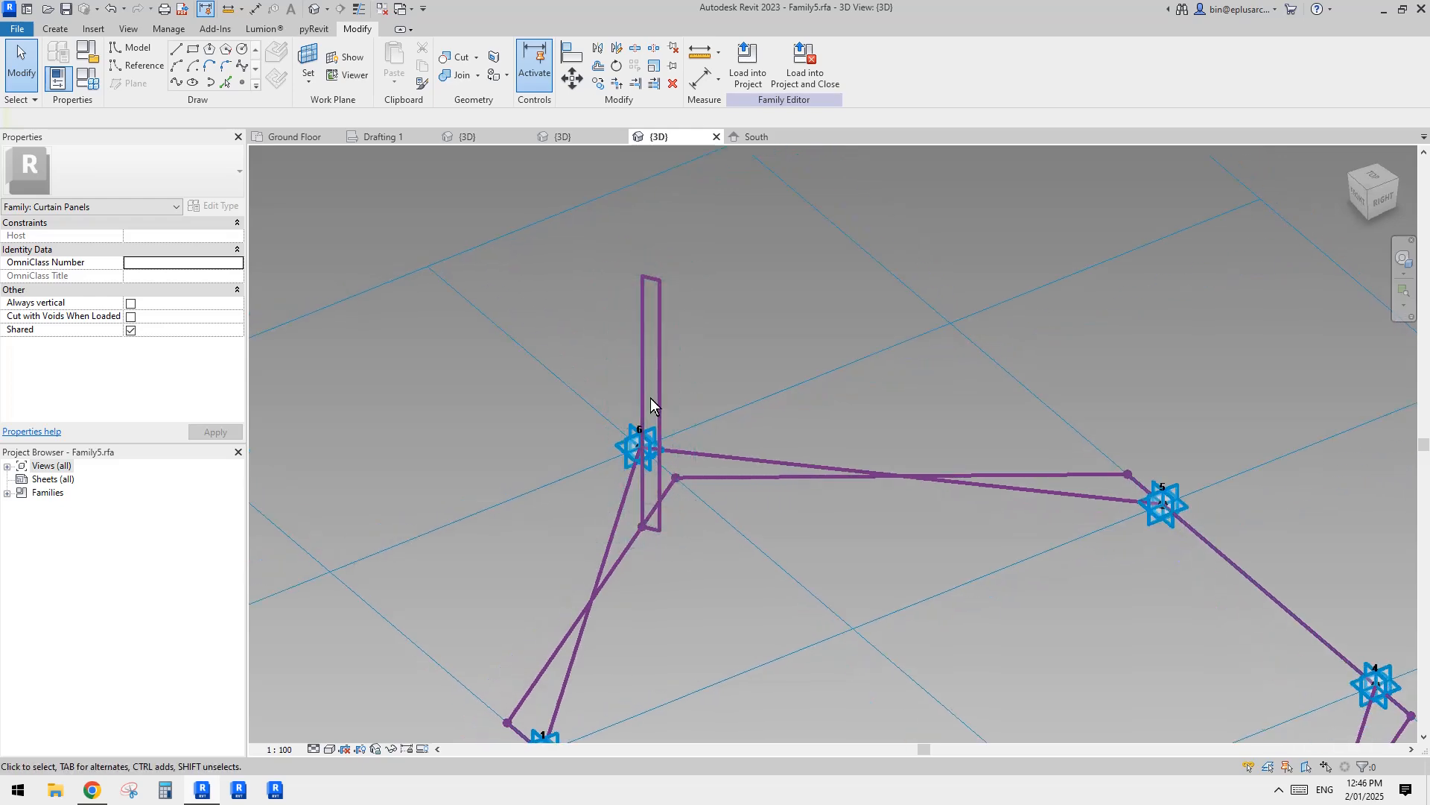
pyautogui.scroll(-1, 597, 422)
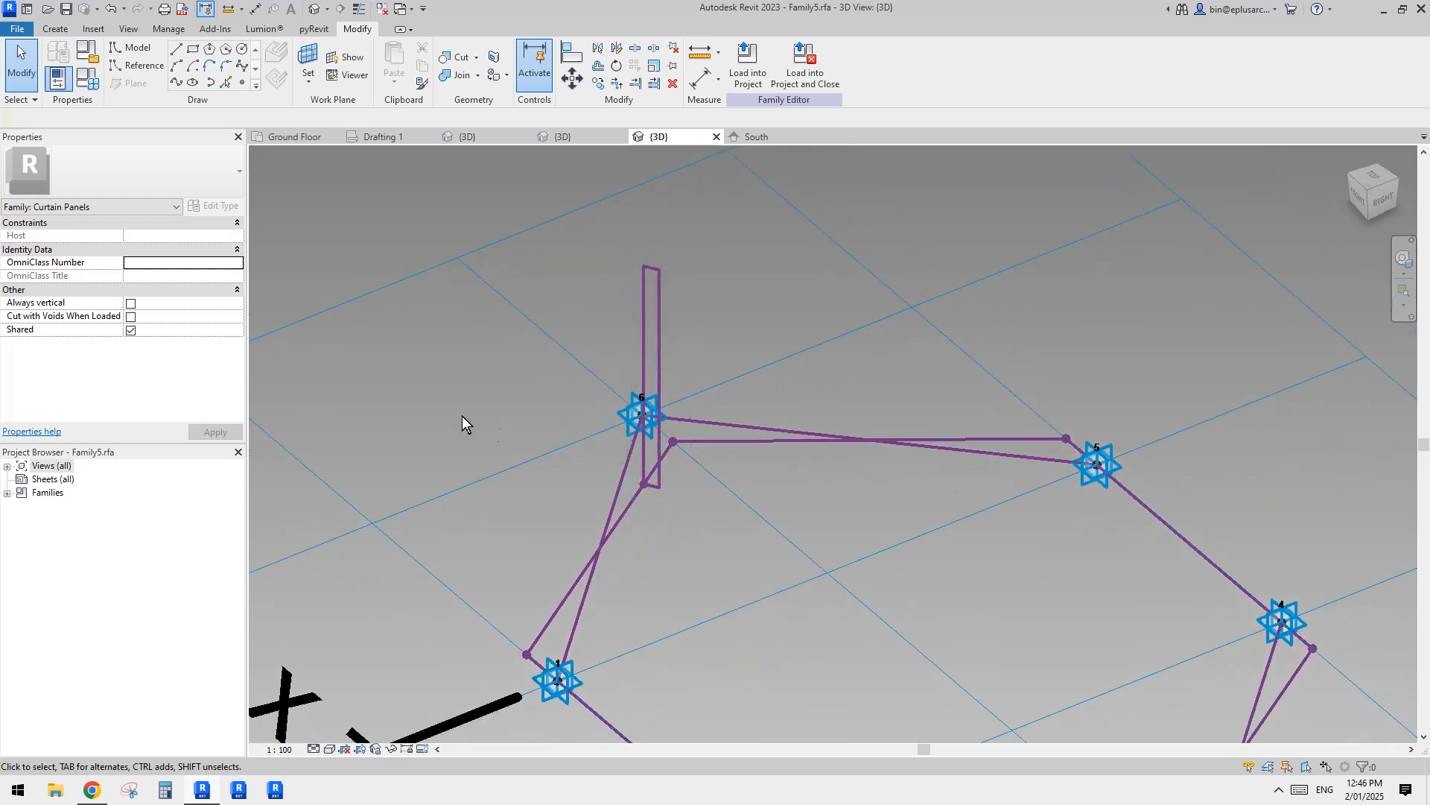
pyautogui.scroll(2, 663, 306)
pyautogui.scroll(-1, 648, 290)
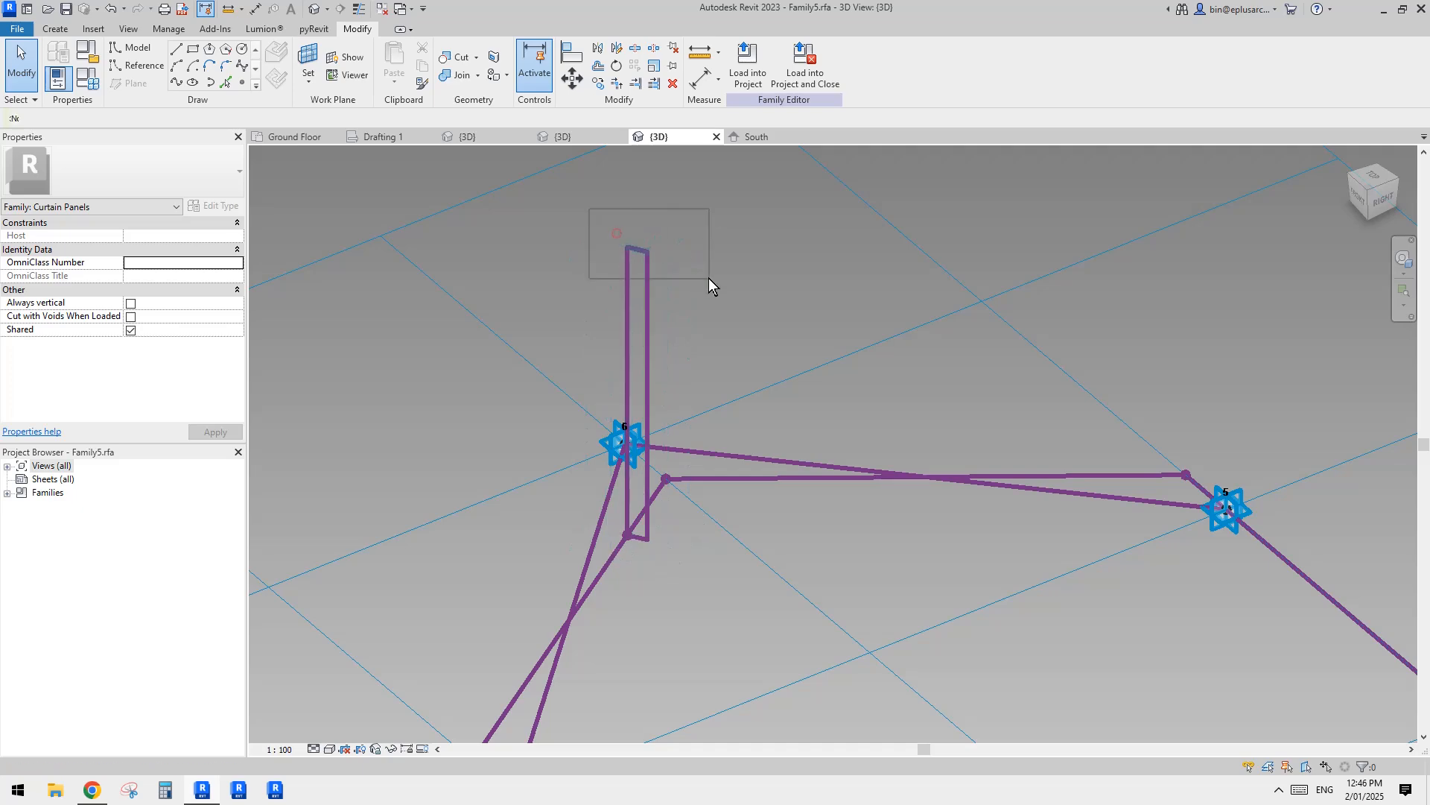
pyautogui.moveTo(709, 278); pyautogui.dragTo(709, 279)
pyautogui.click(611, 383)
pyautogui.press('Escape')
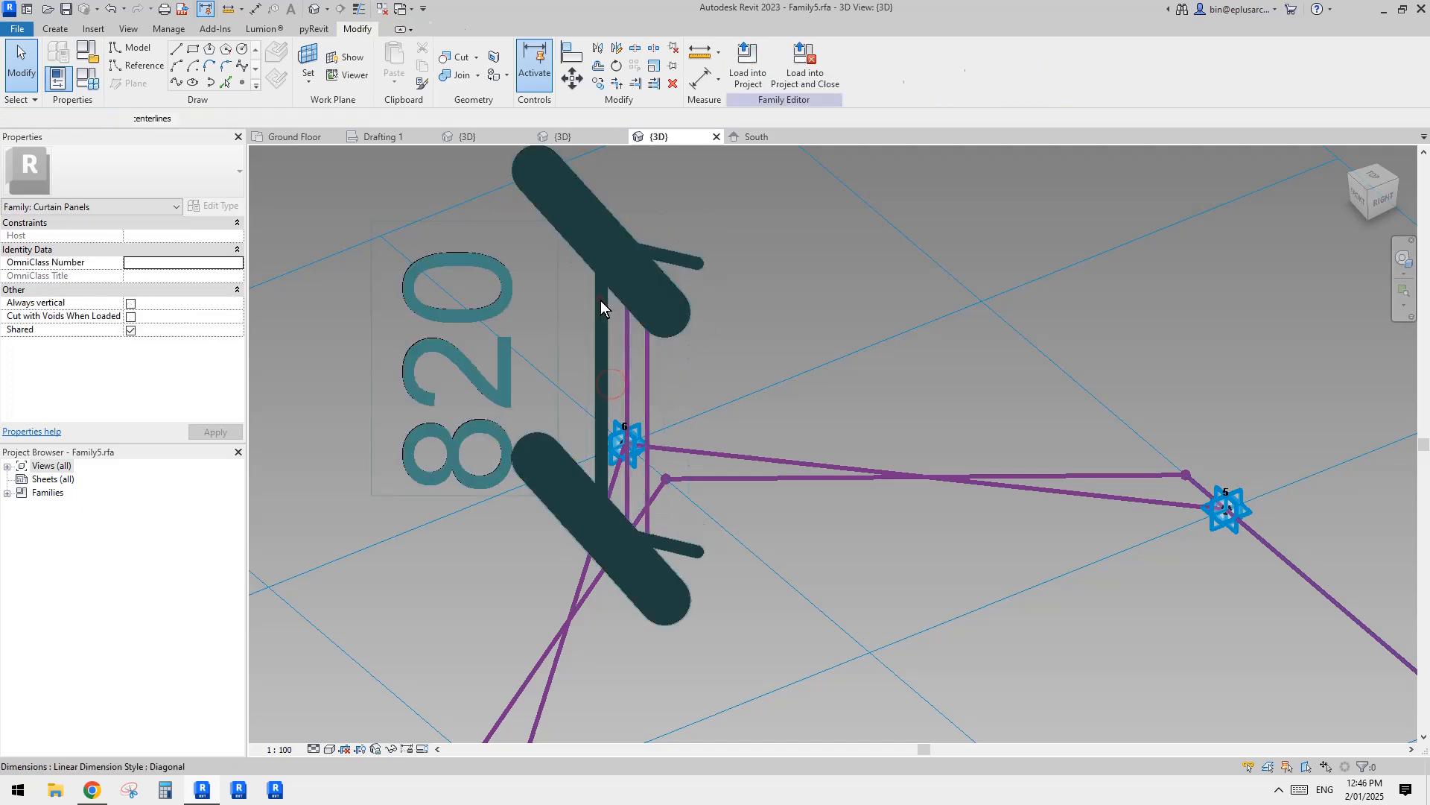
pyautogui.scroll(-2, 600, 301)
pyautogui.click(601, 301)
pyautogui.moveTo(601, 301); pyautogui.dragTo(417, 309)
pyautogui.click(677, 356)
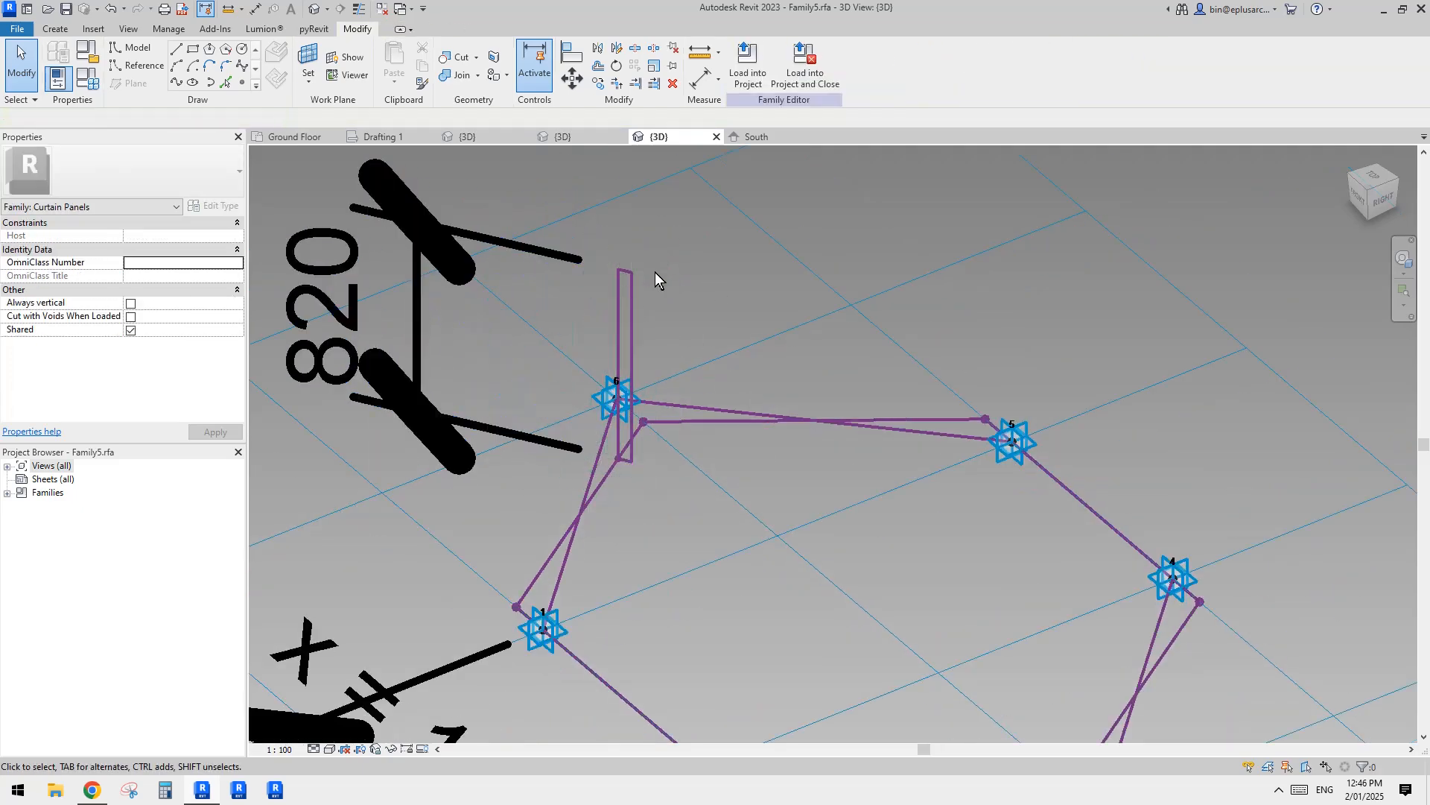
pyautogui.moveTo(660, 301); pyautogui.dragTo(646, 325)
pyautogui.press('Escape')
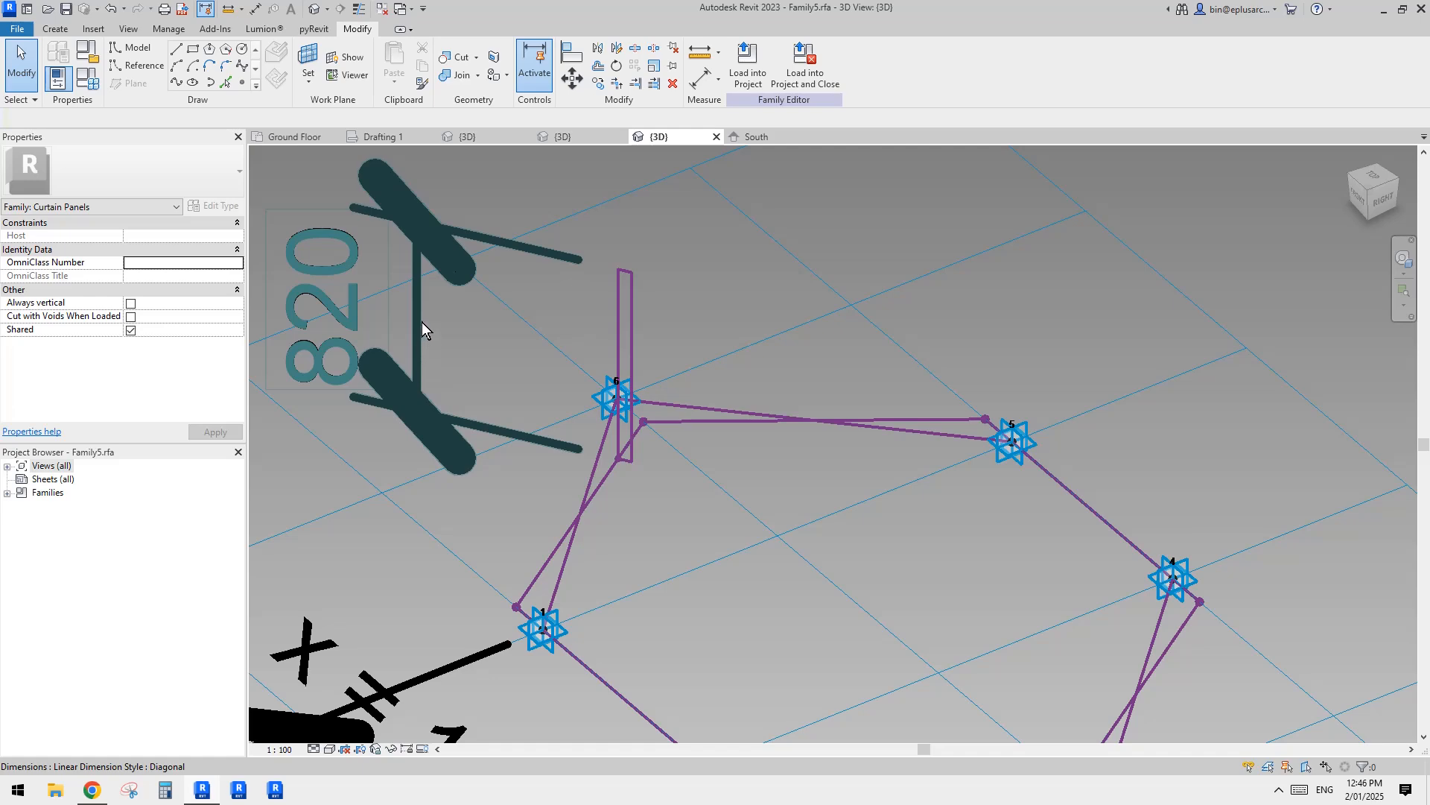
# Step: Label the rectangle's height dimension with the depth parameter D = 800
pyautogui.click(422, 320)
pyautogui.scroll(-1, 564, 341)
pyautogui.moveTo(564, 341); pyautogui.dragTo(630, 406, button='middle')
pyautogui.click(584, 400)
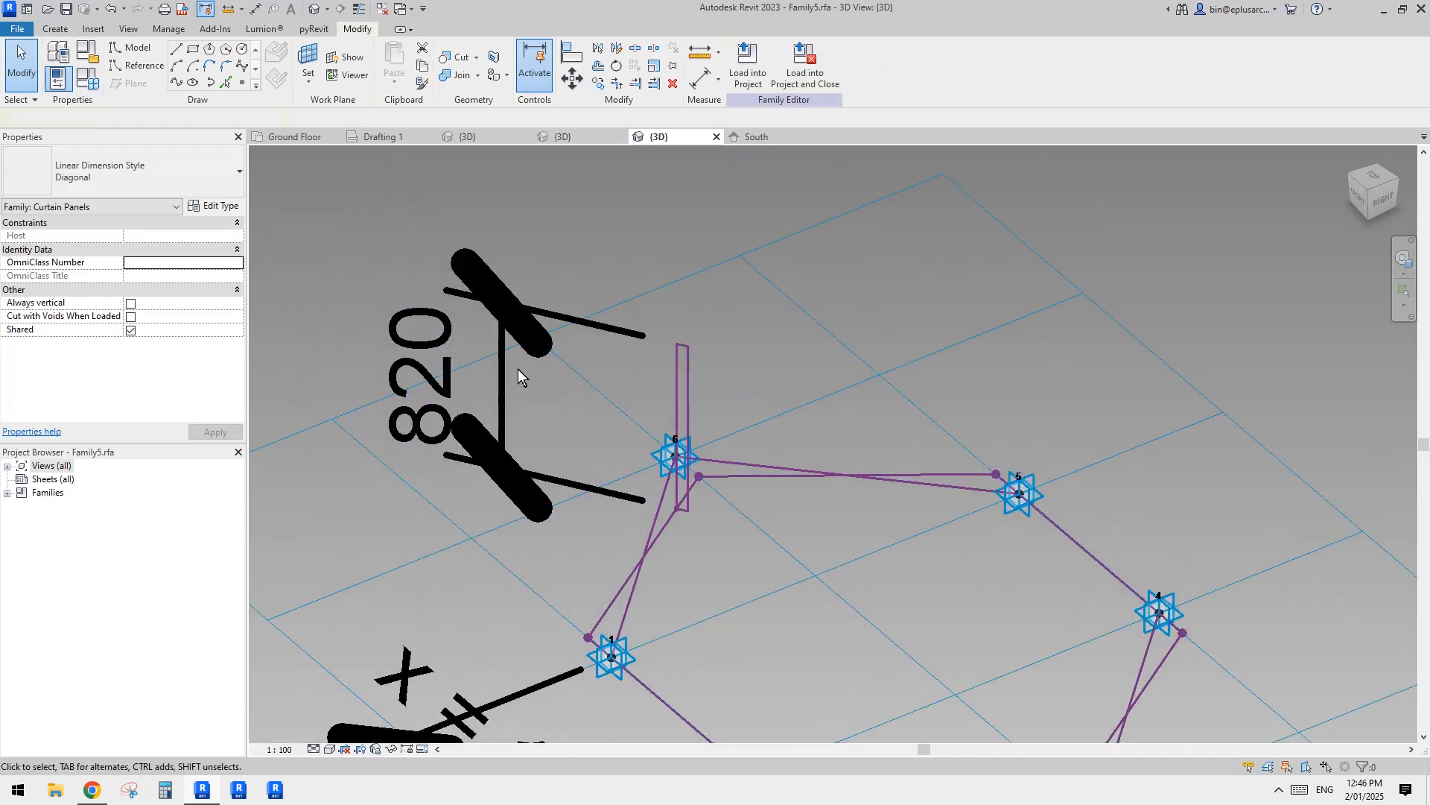
pyautogui.click(504, 367)
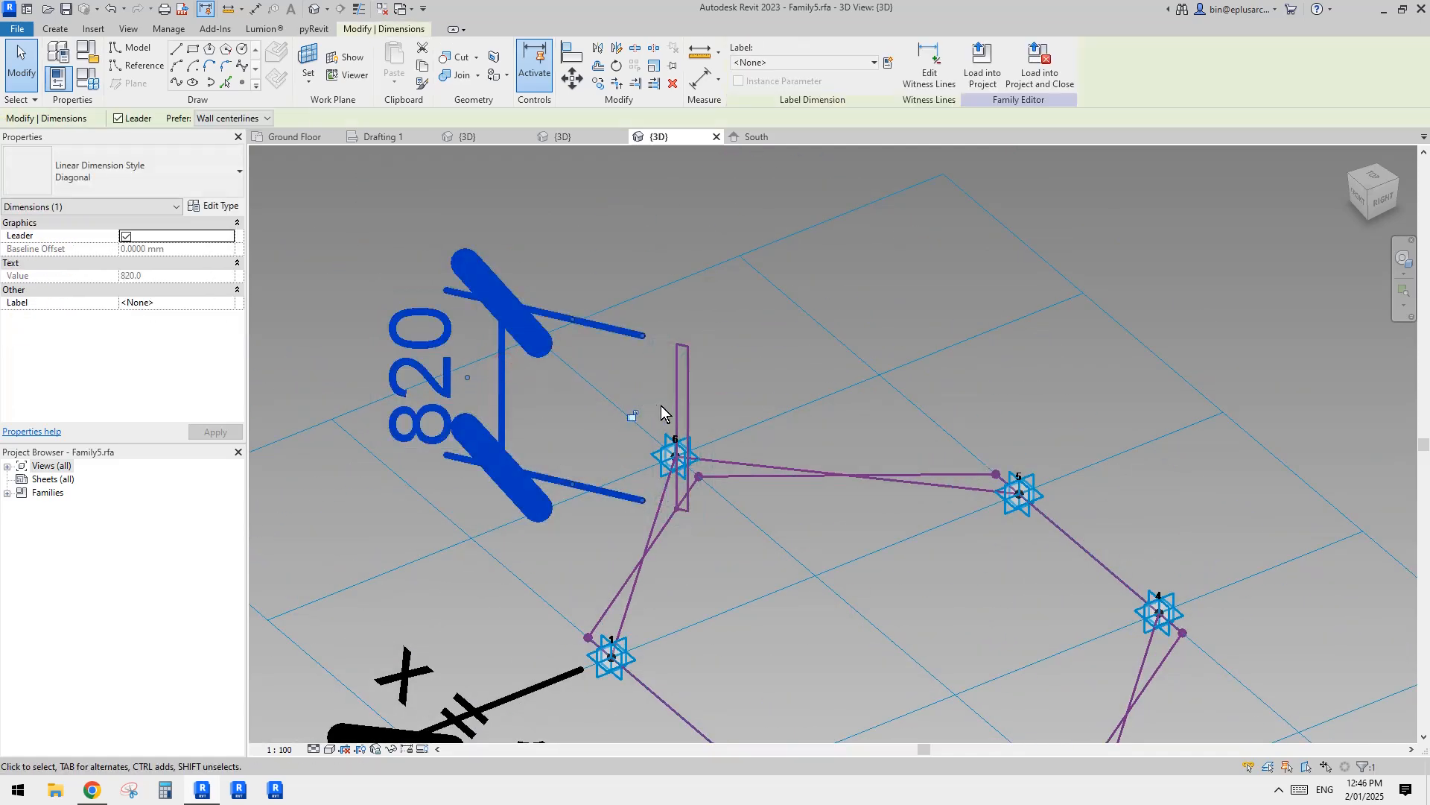
pyautogui.click(816, 62)
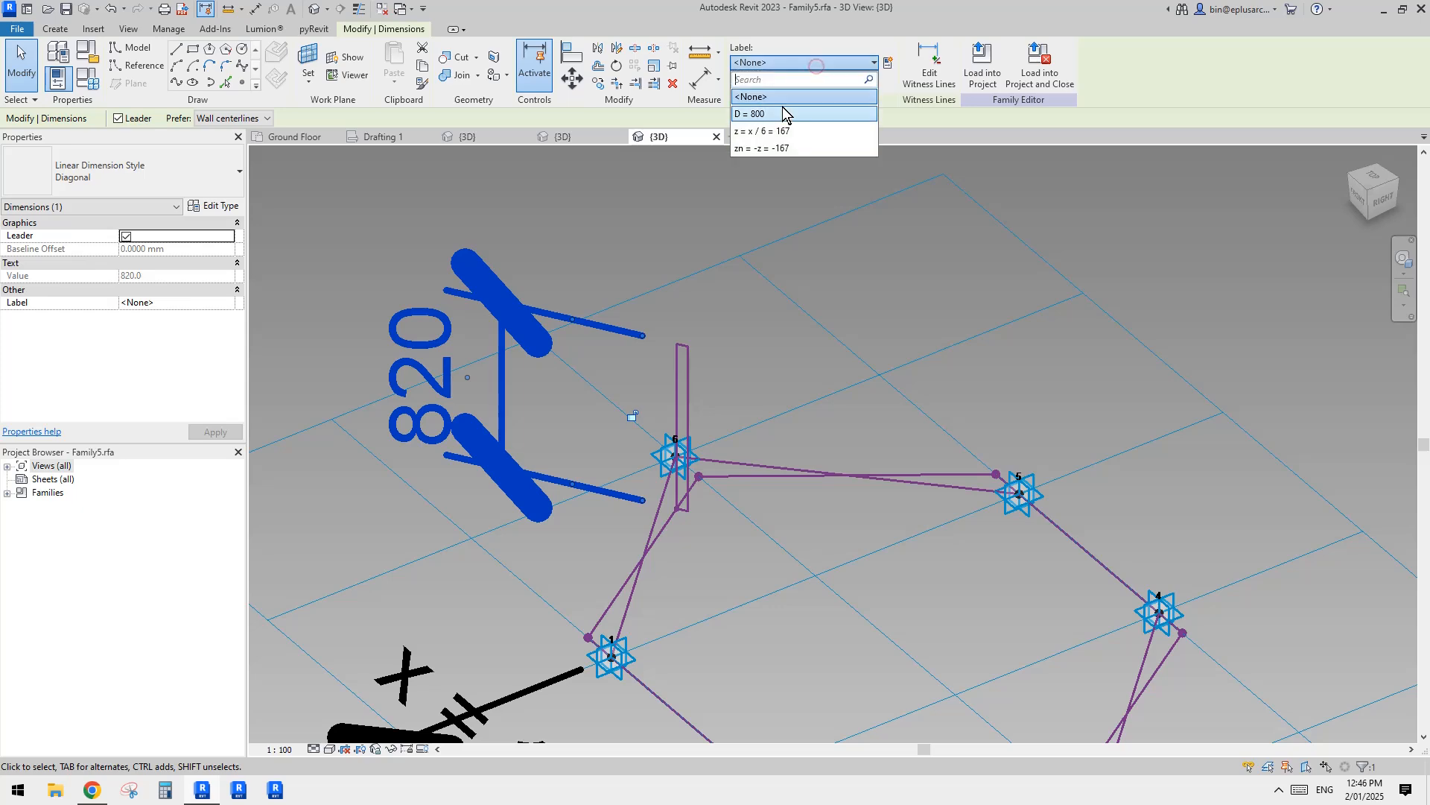
pyautogui.click(782, 117)
pyautogui.click(849, 257)
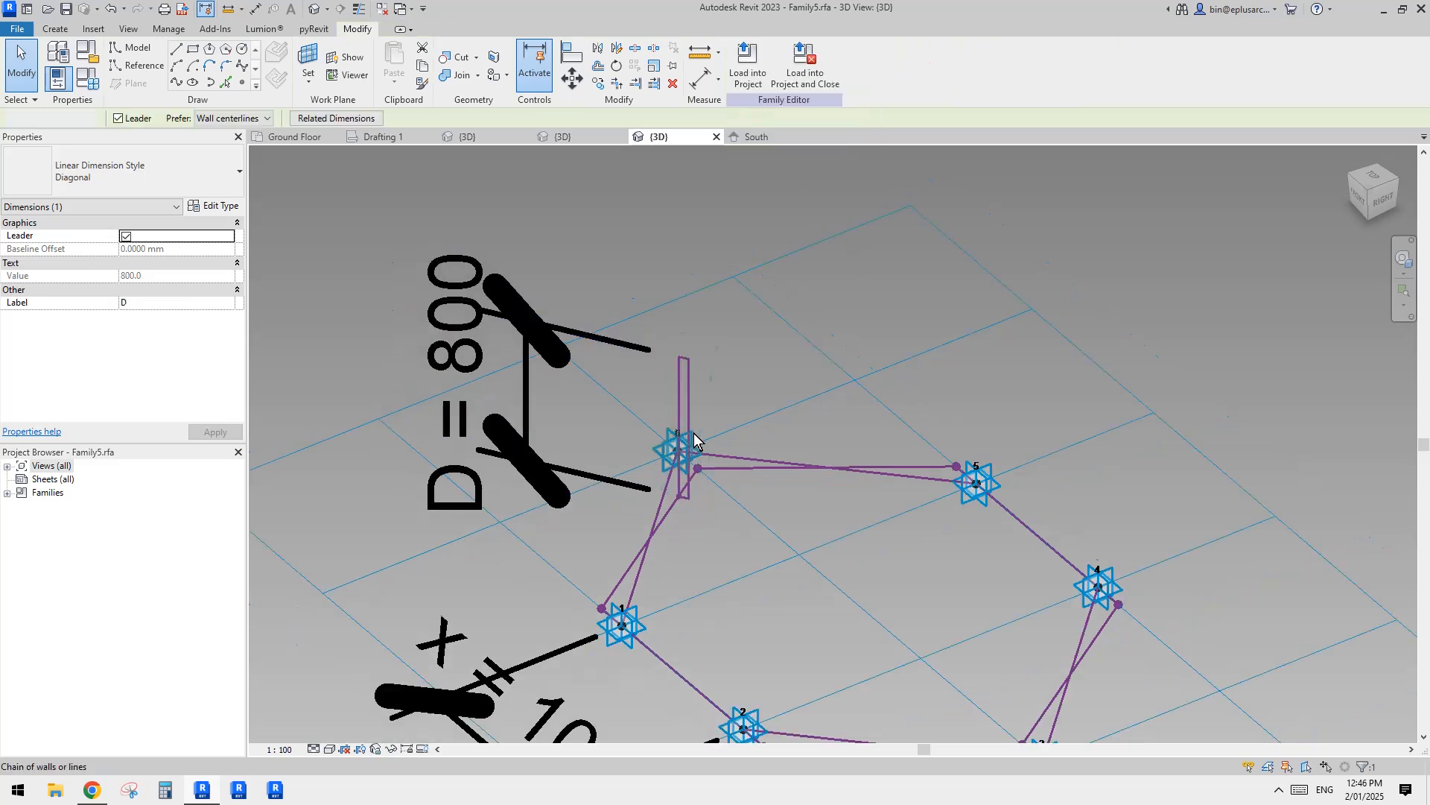
# Step: Create a solid form by sweeping the rectangular profile along the closed hexagonal loop of reference lines
pyautogui.scroll(1, 694, 402)
pyautogui.click(690, 396)
pyautogui.moveTo(728, 475); pyautogui.dragTo(730, 360, button='middle')
pyautogui.press('Tab')
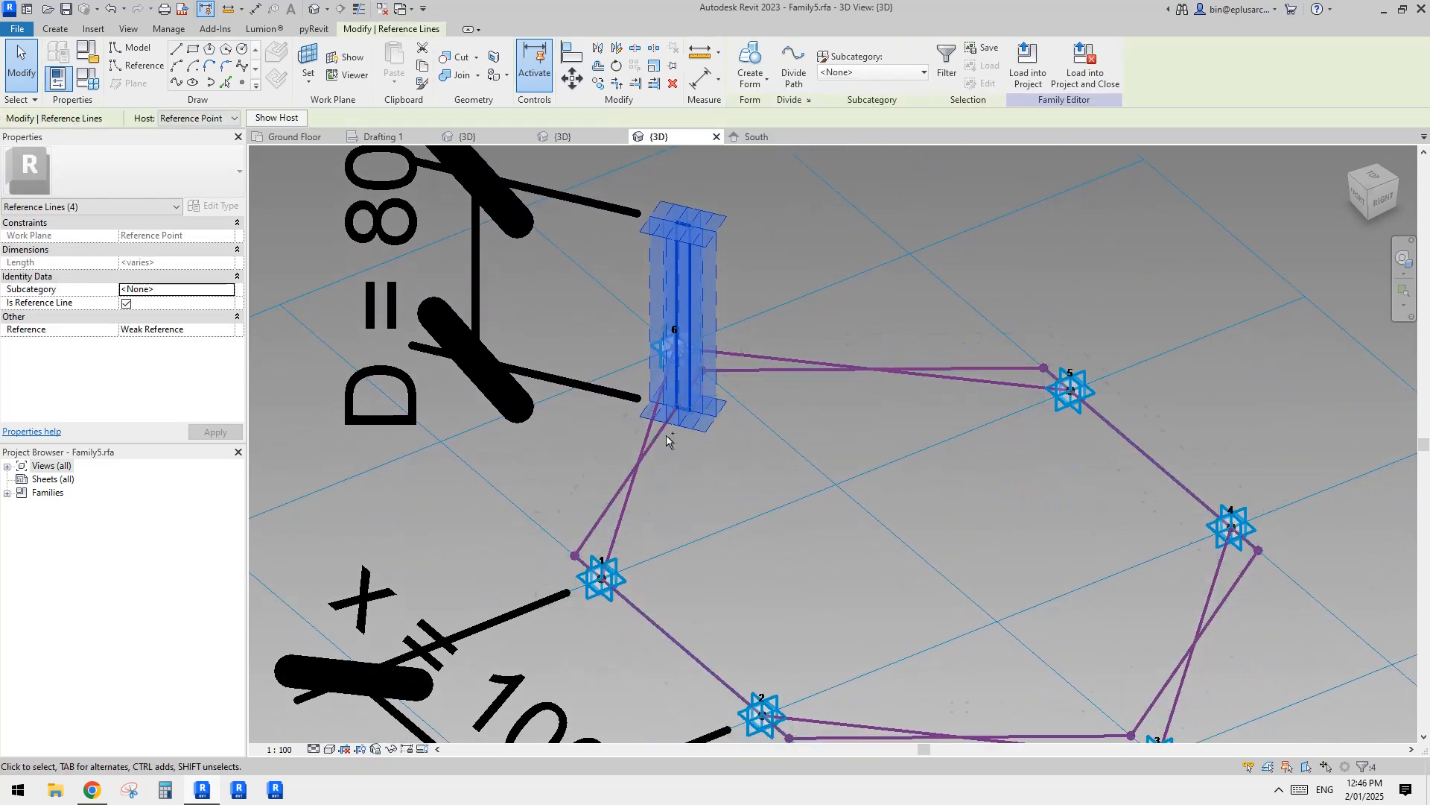
pyautogui.press('Tab')
pyautogui.keyDown('ctrl'); pyautogui.click(659, 437); pyautogui.keyUp('ctrl')
pyautogui.click(751, 64)
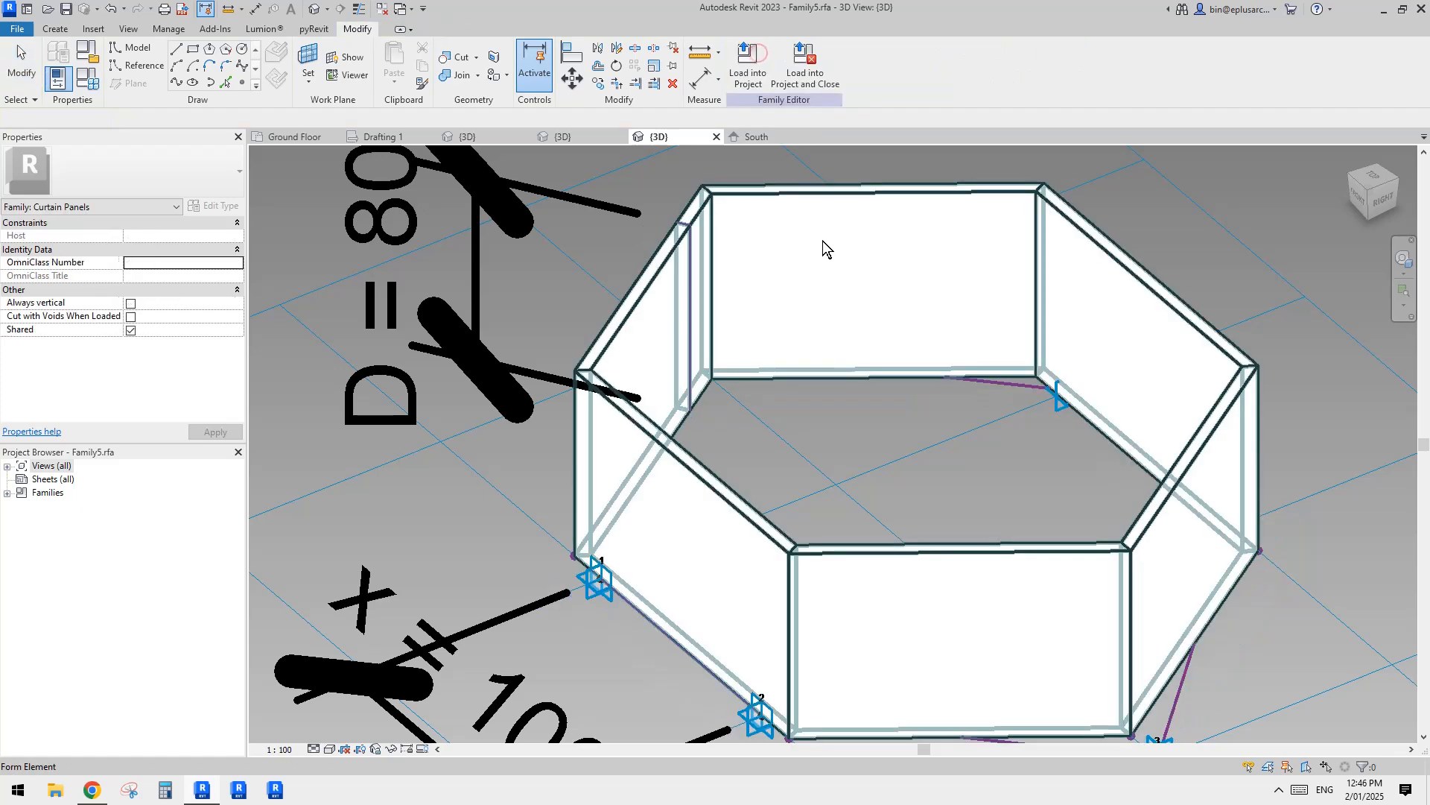
# Step: Load the thick-walled panel family into Project1, overwriting the existing version, and inspect the hexagonal frames on the mass
pyautogui.scroll(-2, 822, 240)
pyautogui.keyDown('shift'); pyautogui.moveTo(821, 274); pyautogui.dragTo(760, 371, button='middle'); pyautogui.keyUp('shift')
pyautogui.click(760, 65)
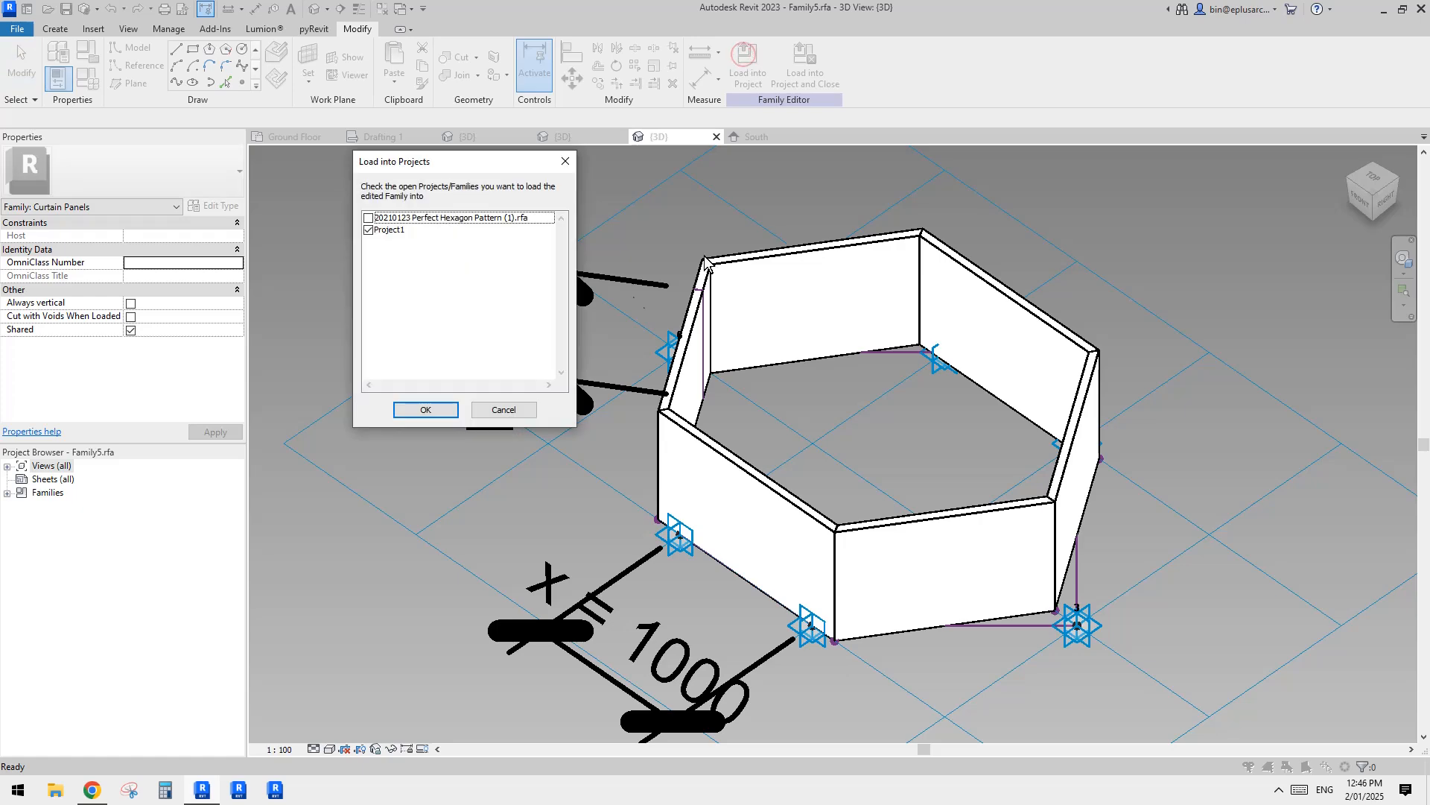
pyautogui.click(425, 412)
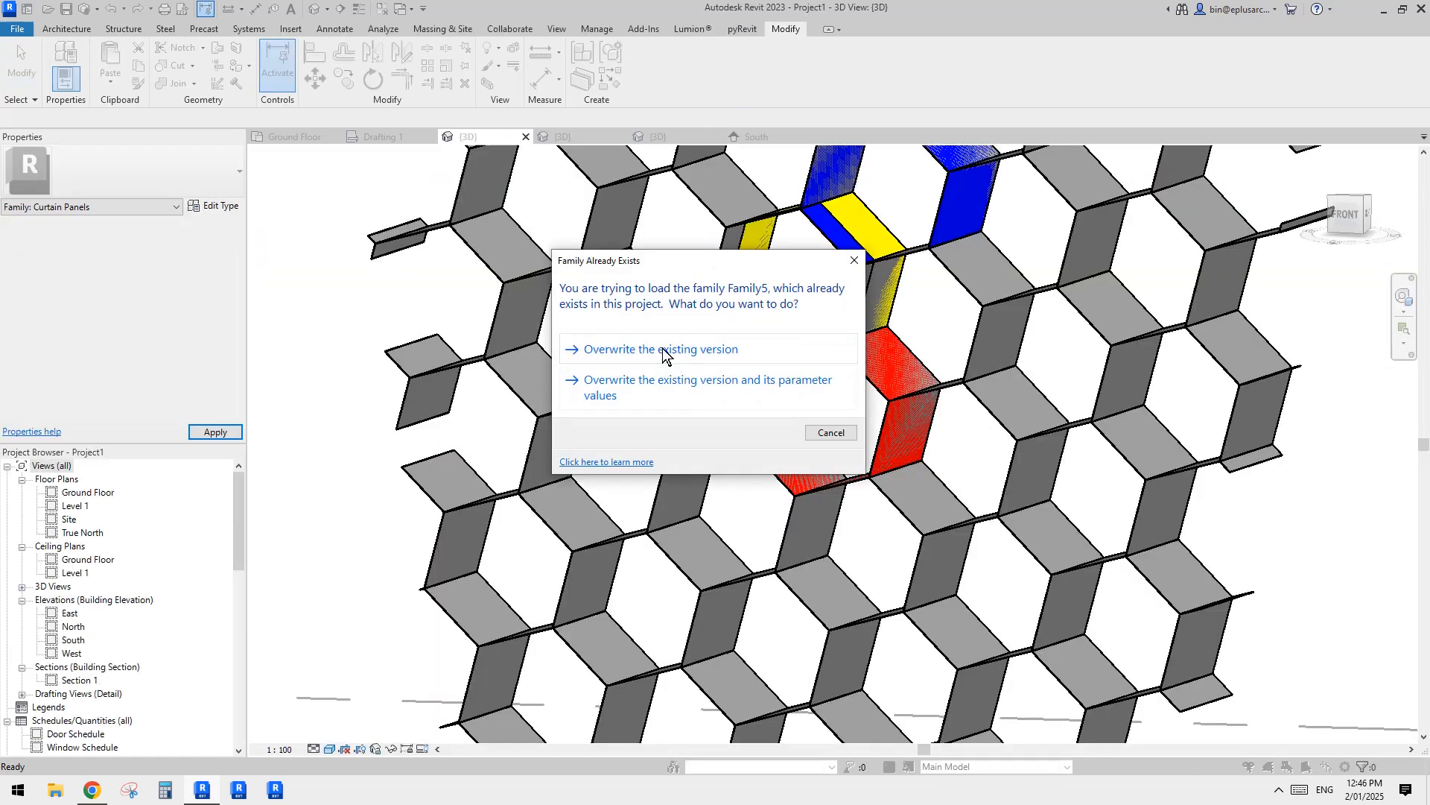
pyautogui.click(660, 348)
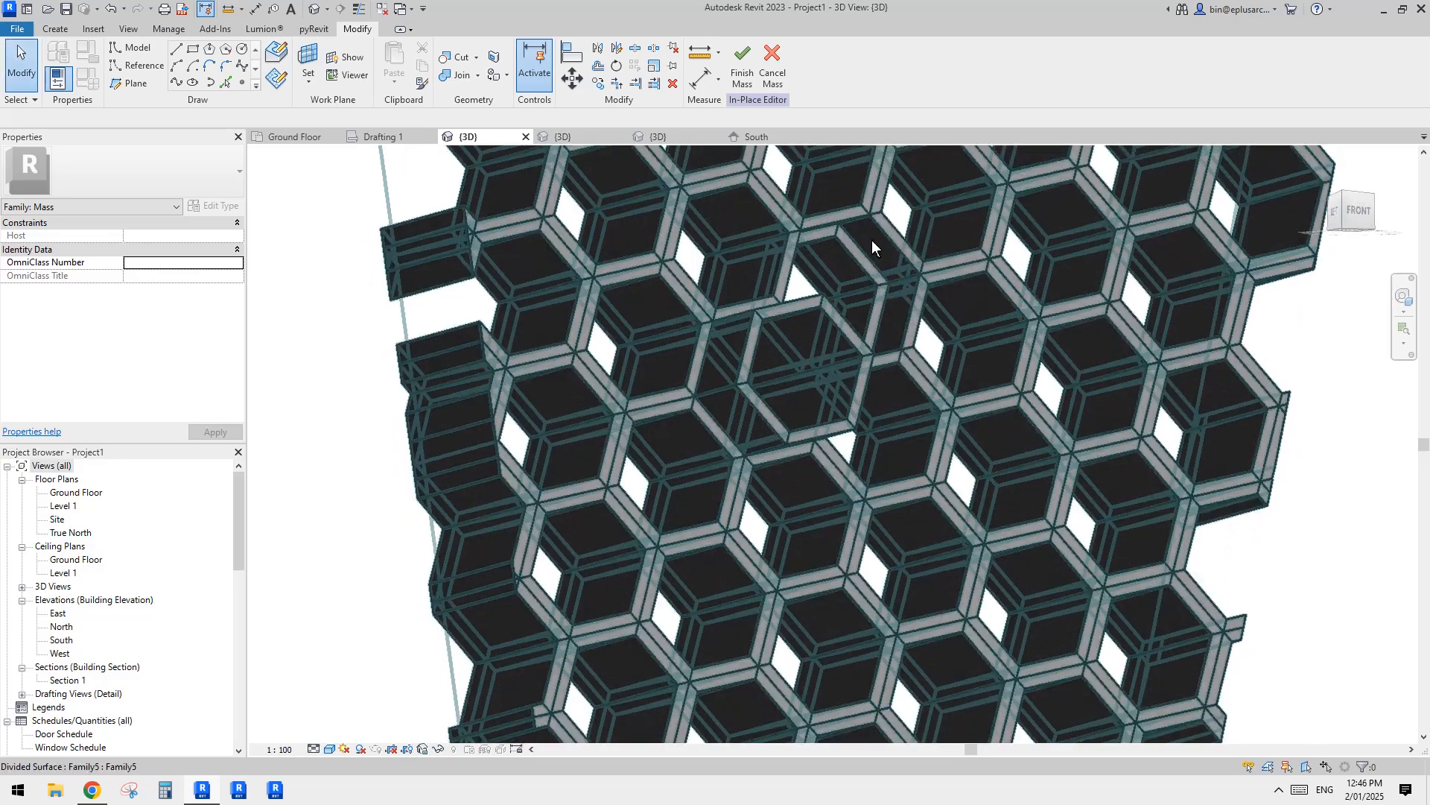
pyautogui.keyDown('shift'); pyautogui.moveTo(872, 239); pyautogui.dragTo(678, 172, button='middle'); pyautogui.keyUp('shift')
pyautogui.keyDown('shift'); pyautogui.moveTo(869, 374); pyautogui.dragTo(763, 391, button='middle'); pyautogui.keyUp('shift')
# Step: In the Family5 panel family, set the width of the upright rectangular profile to 10 mm to thin the hexagonal wall
pyautogui.click(667, 135)
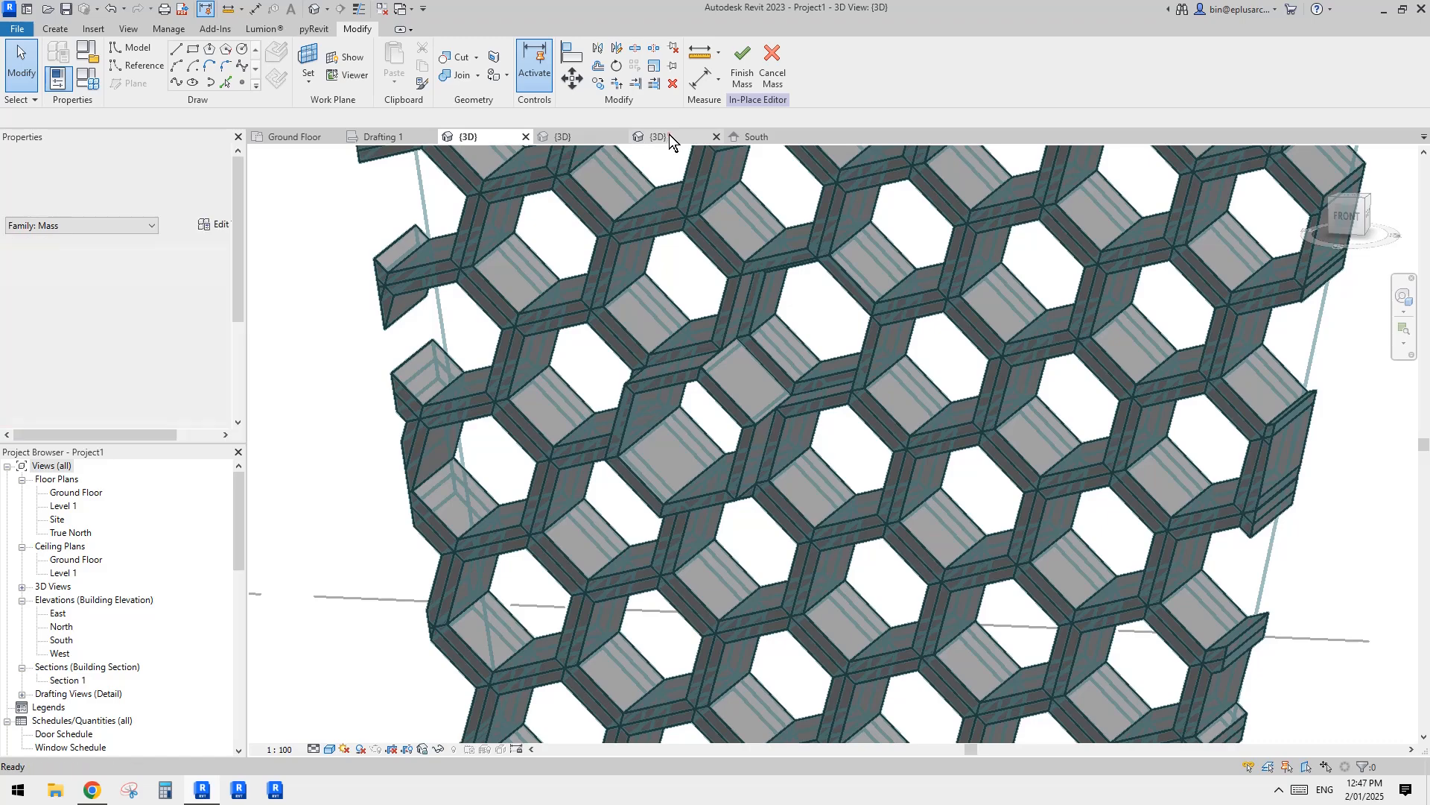
pyautogui.scroll(3, 700, 280)
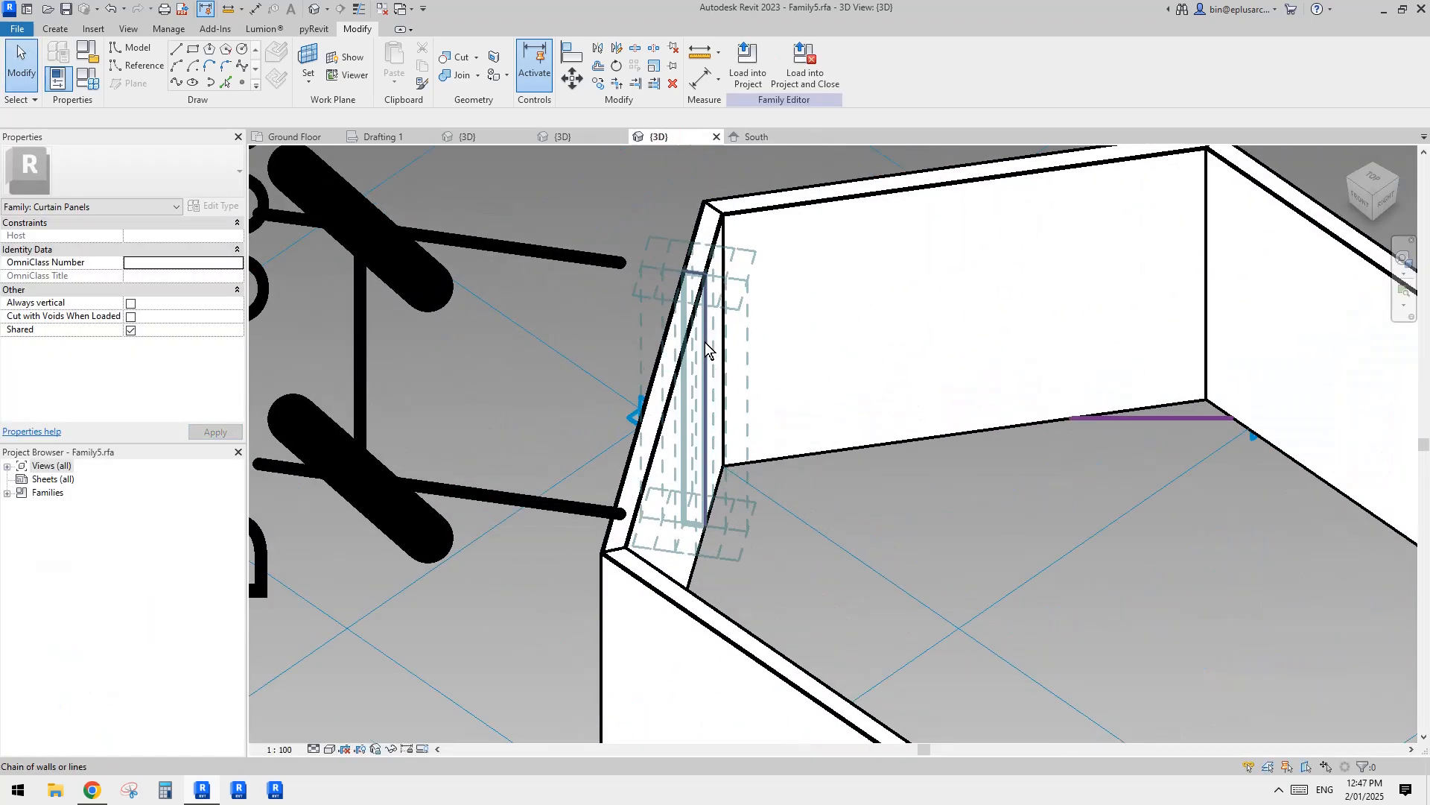
pyautogui.click(704, 265)
pyautogui.scroll(1, 704, 262)
pyautogui.scroll(2, 700, 263)
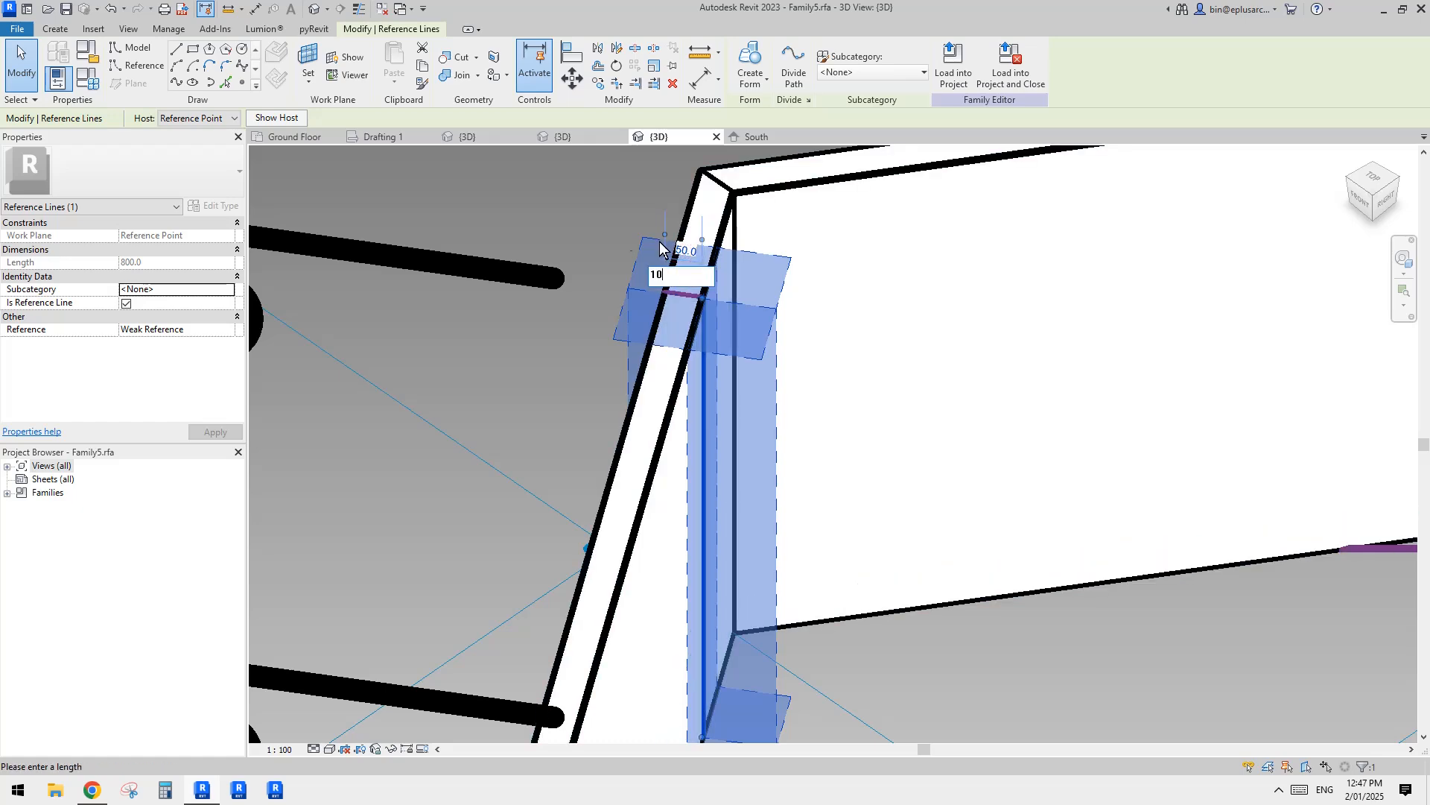
pyautogui.press('Return')
pyautogui.moveTo(672, 290); pyautogui.dragTo(679, 351, button='middle')
pyautogui.scroll(-1, 678, 349)
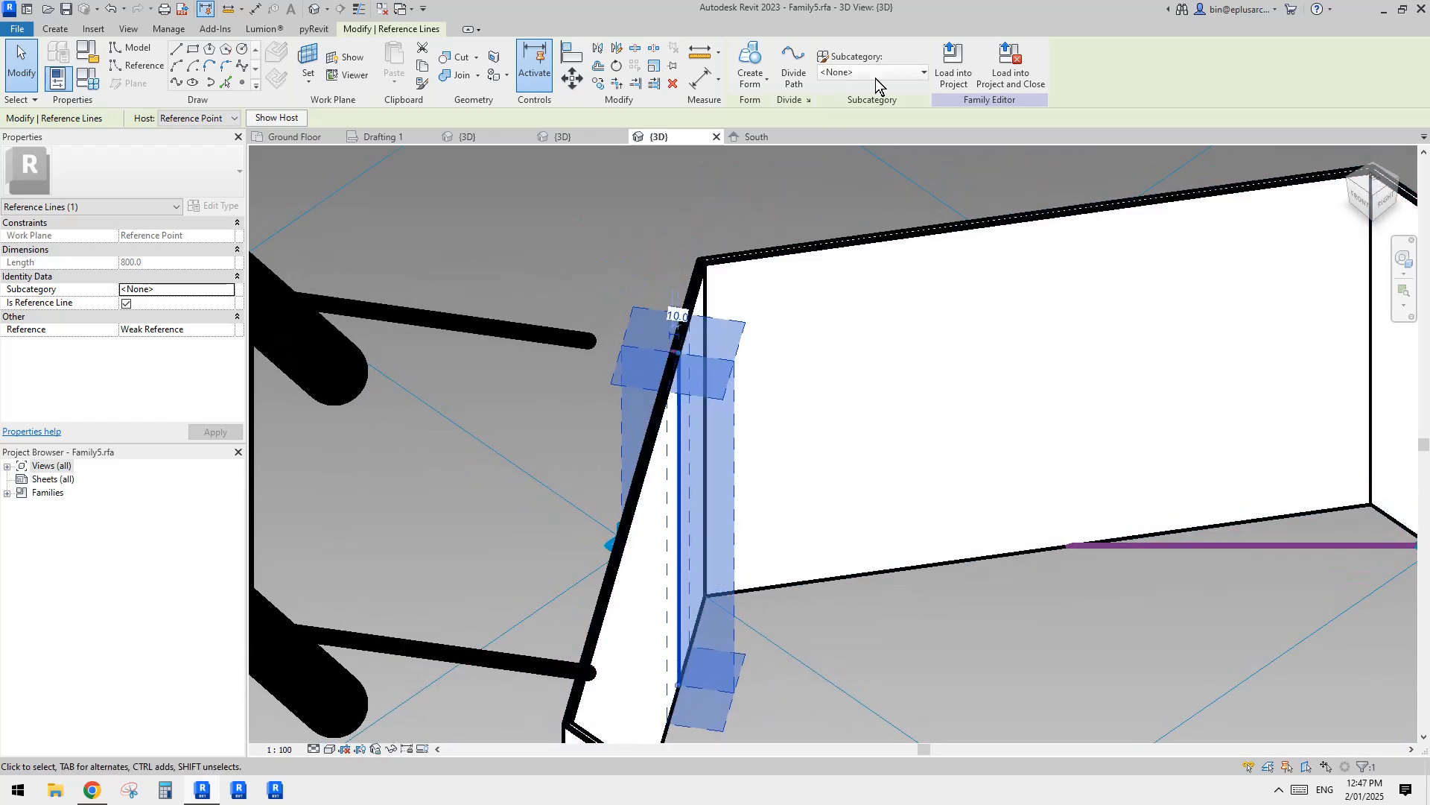
# Step: Load the thin-walled panel family into Project1, overwriting the existing version, and inspect the hexagonal panels on the mass
pyautogui.click(947, 71)
pyautogui.click(455, 406)
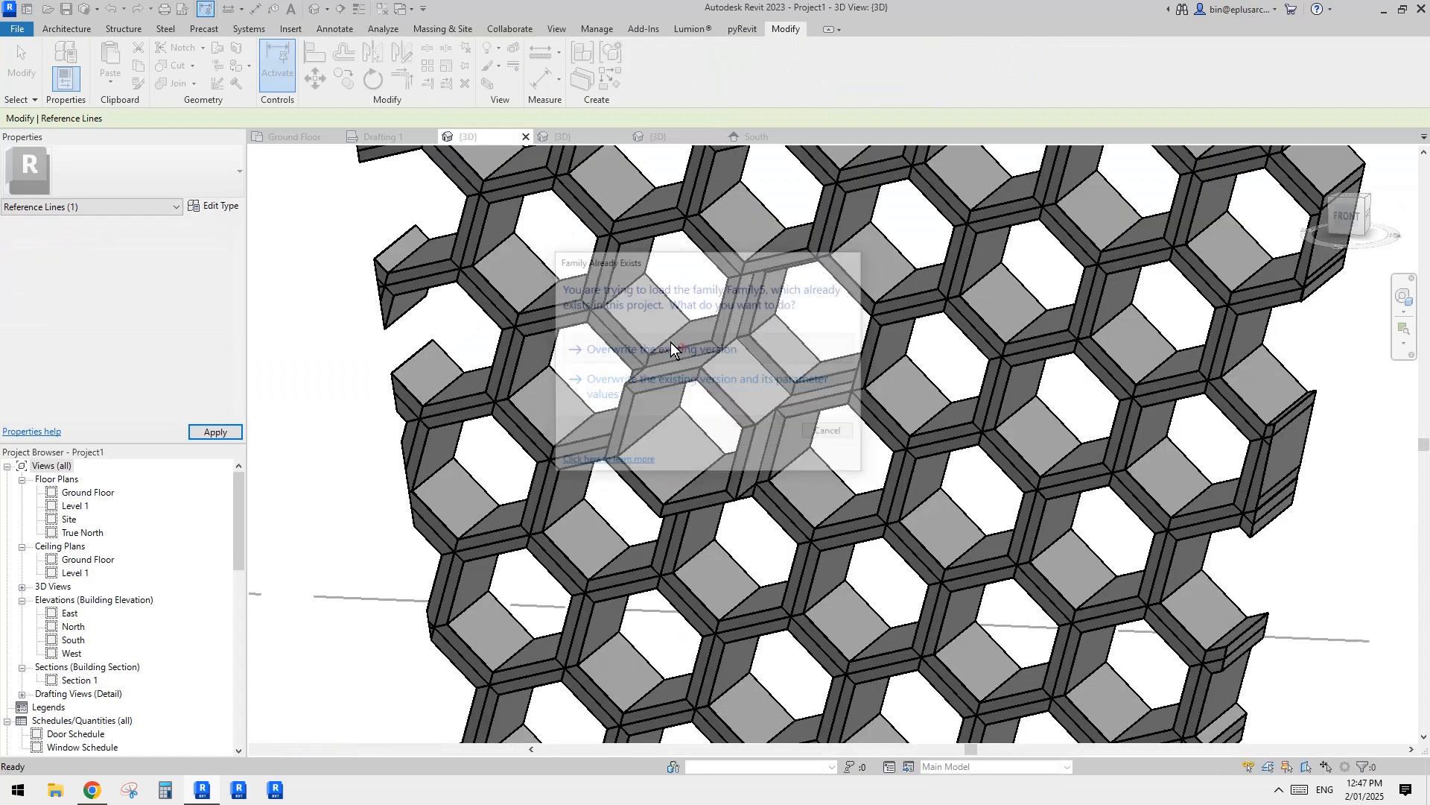
pyautogui.click(677, 344)
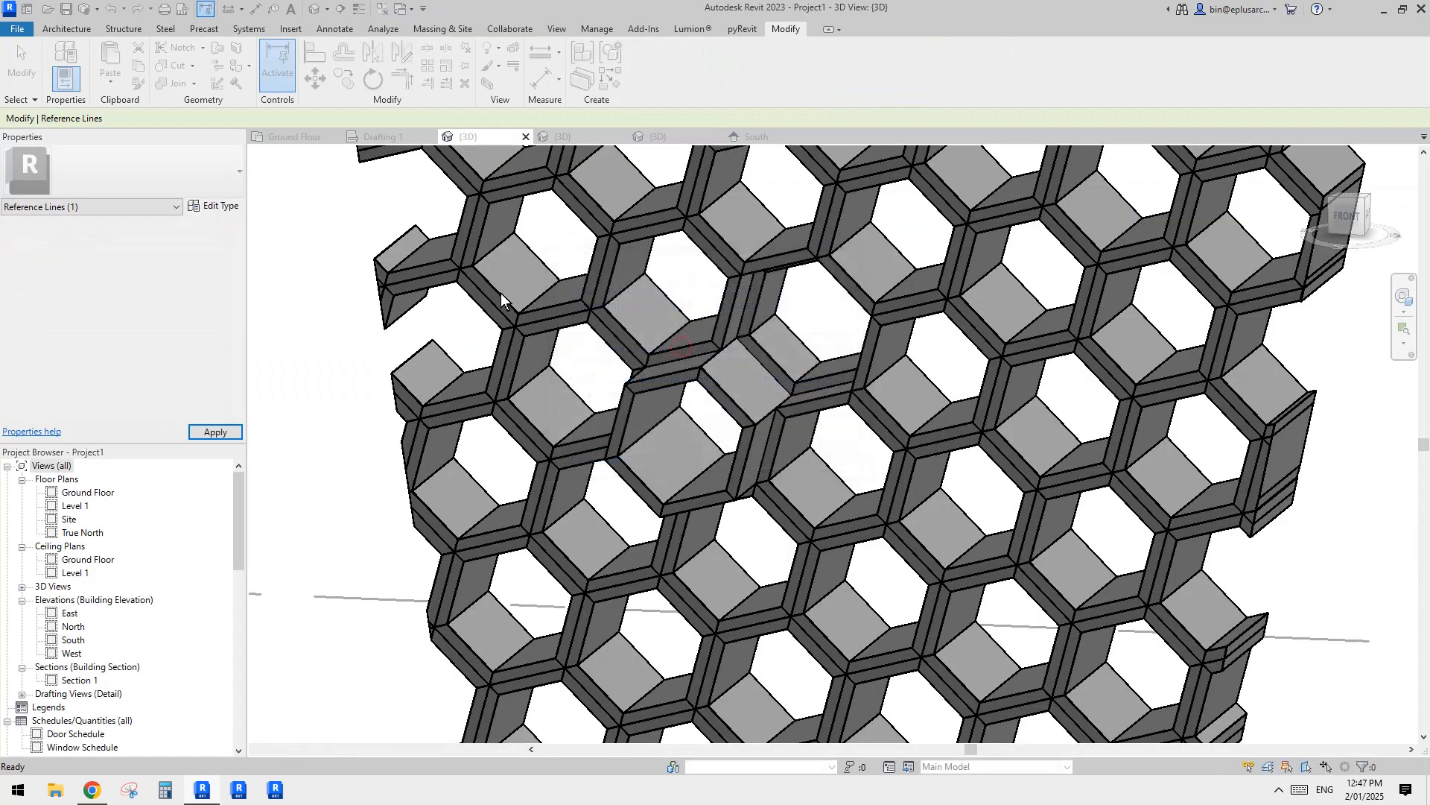
pyautogui.scroll(-3, 805, 356)
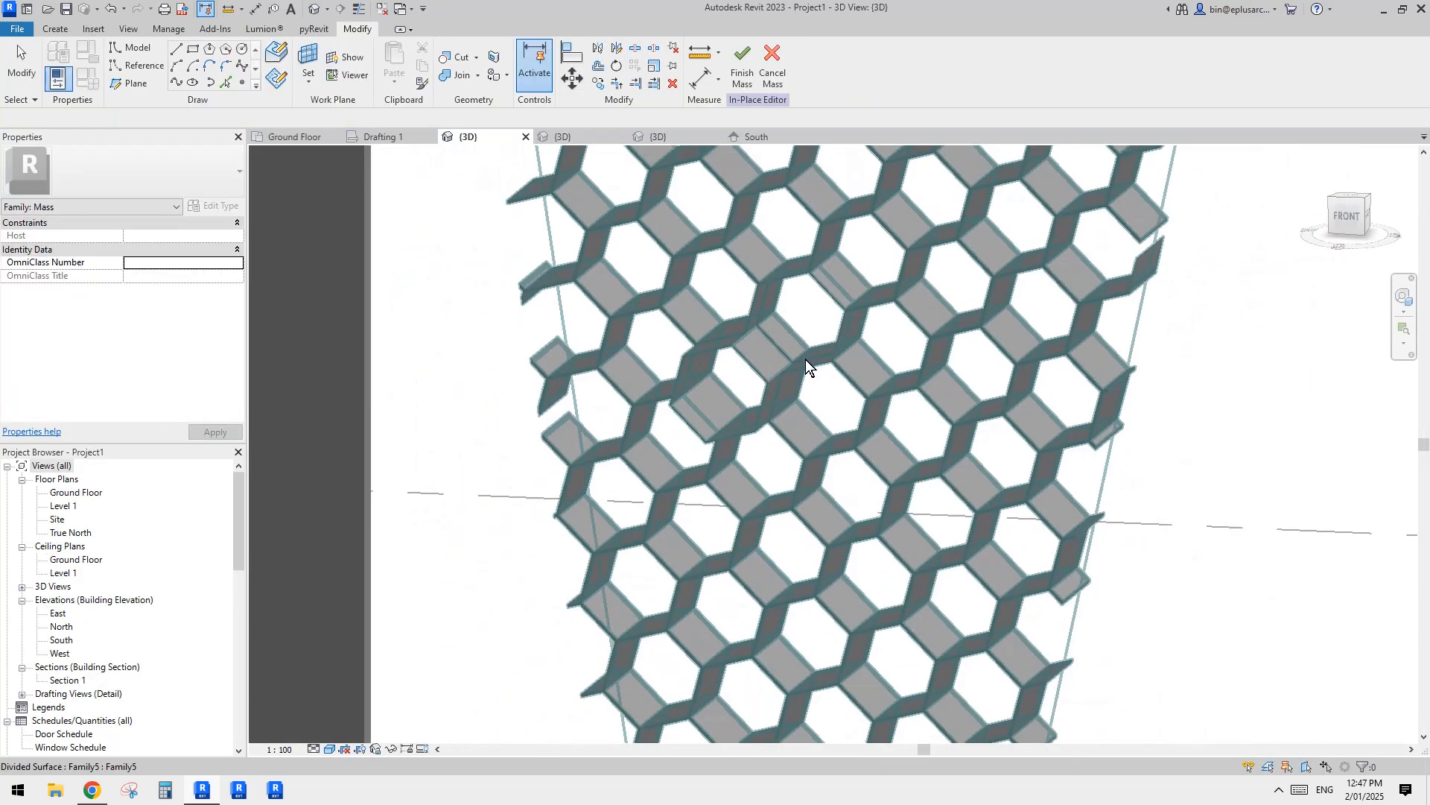
pyautogui.keyDown('shift'); pyautogui.moveTo(887, 391); pyautogui.dragTo(804, 390, button='middle'); pyautogui.keyUp('shift')
pyautogui.scroll(3, 778, 397)
# Step: Open the enlarged hexagon panel's family for editing and associate the solid form's material with the family parameter ma
pyautogui.click(715, 355)
pyautogui.keyDown('shift'); pyautogui.moveTo(716, 355); pyautogui.dragTo(751, 371, button='middle'); pyautogui.keyUp('shift')
pyautogui.click(745, 66)
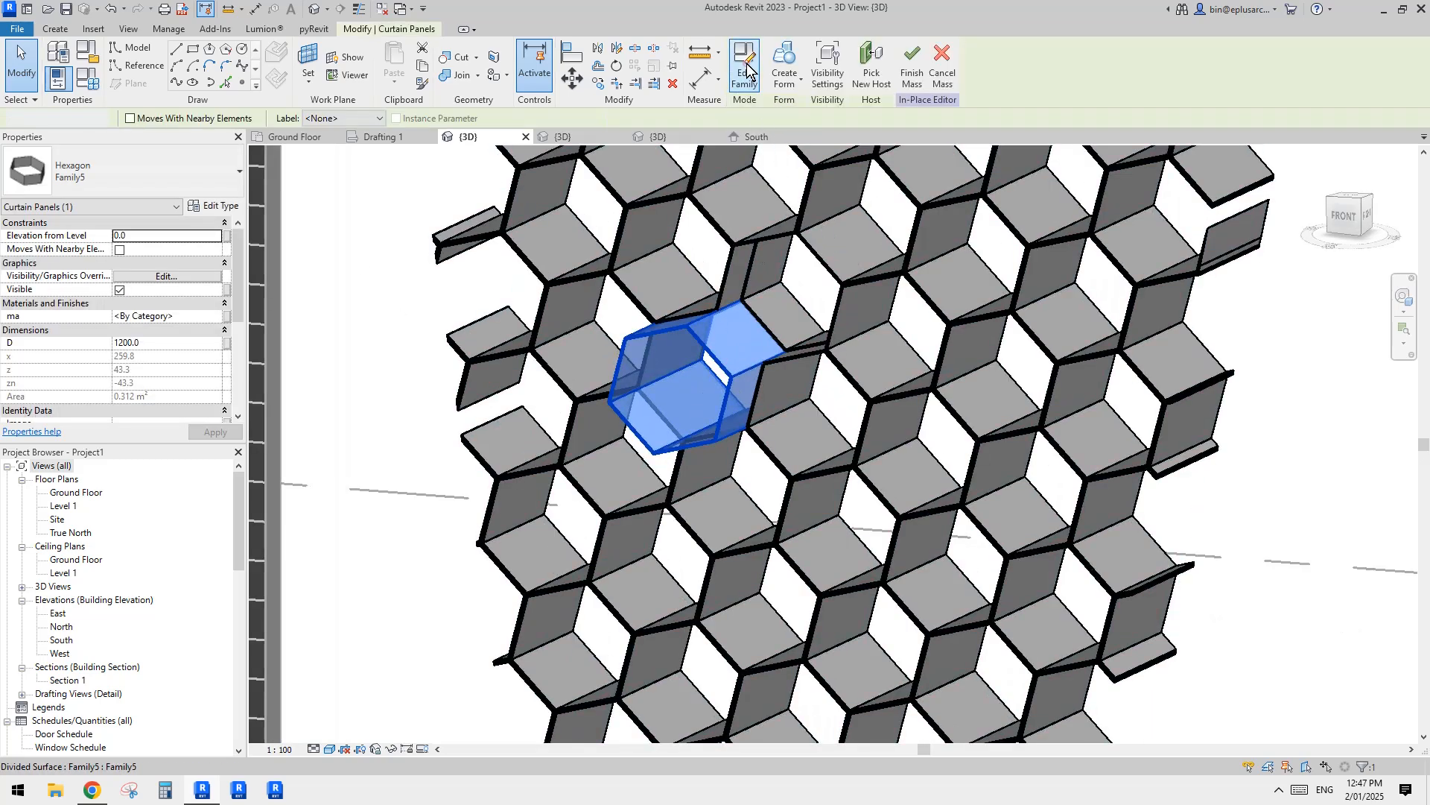
pyautogui.scroll(-2, 753, 409)
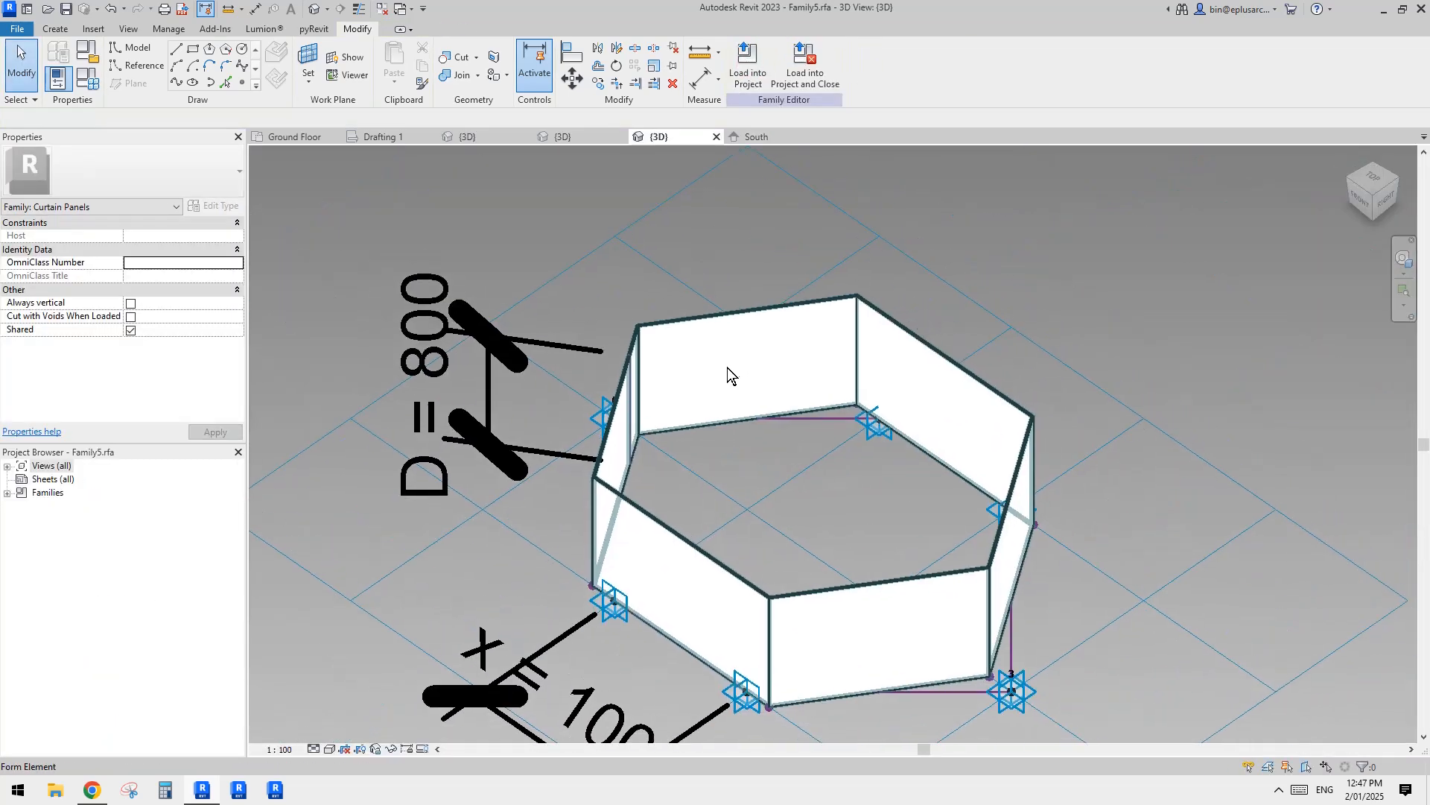
pyautogui.click(728, 366)
pyautogui.click(239, 276)
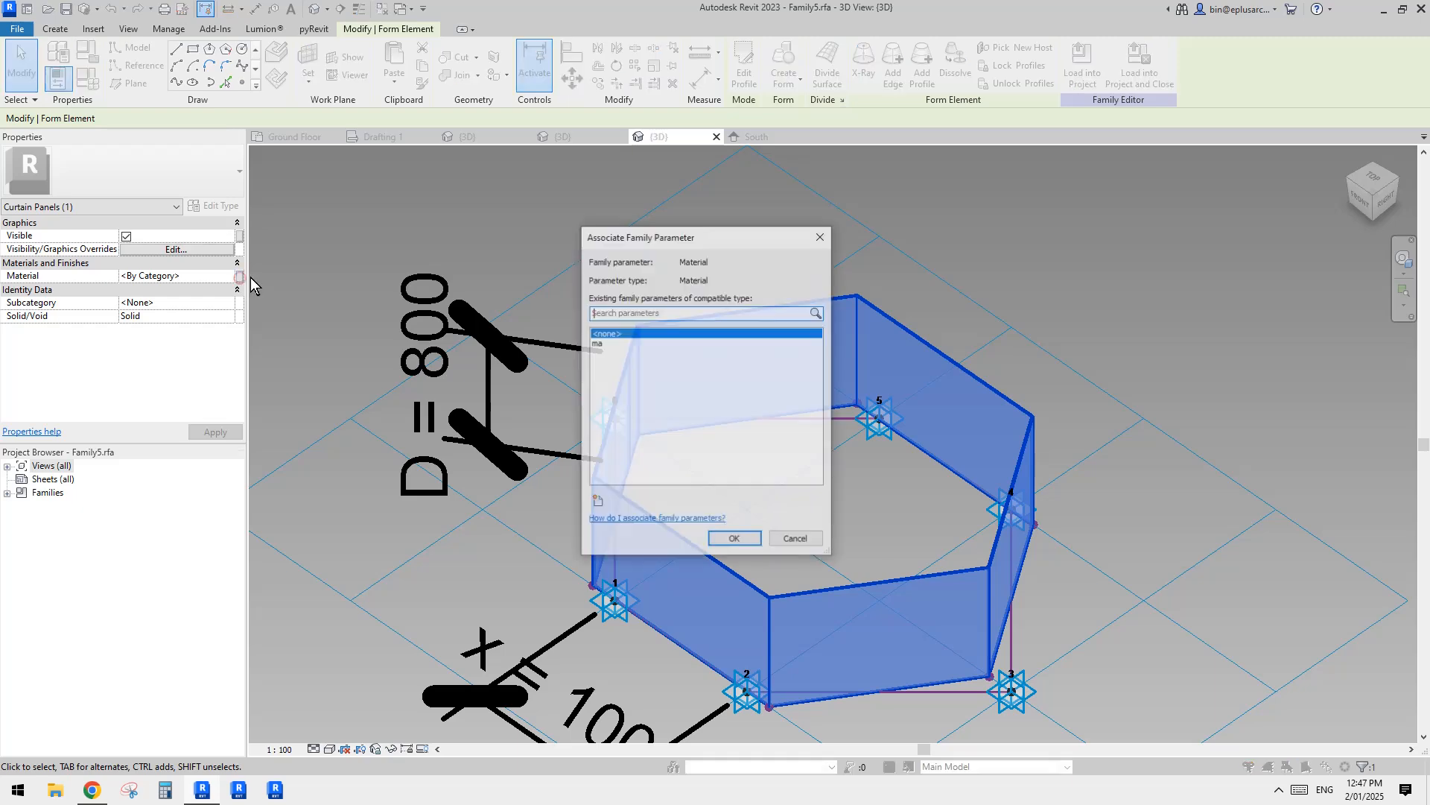
pyautogui.click(623, 338)
pyautogui.click(732, 536)
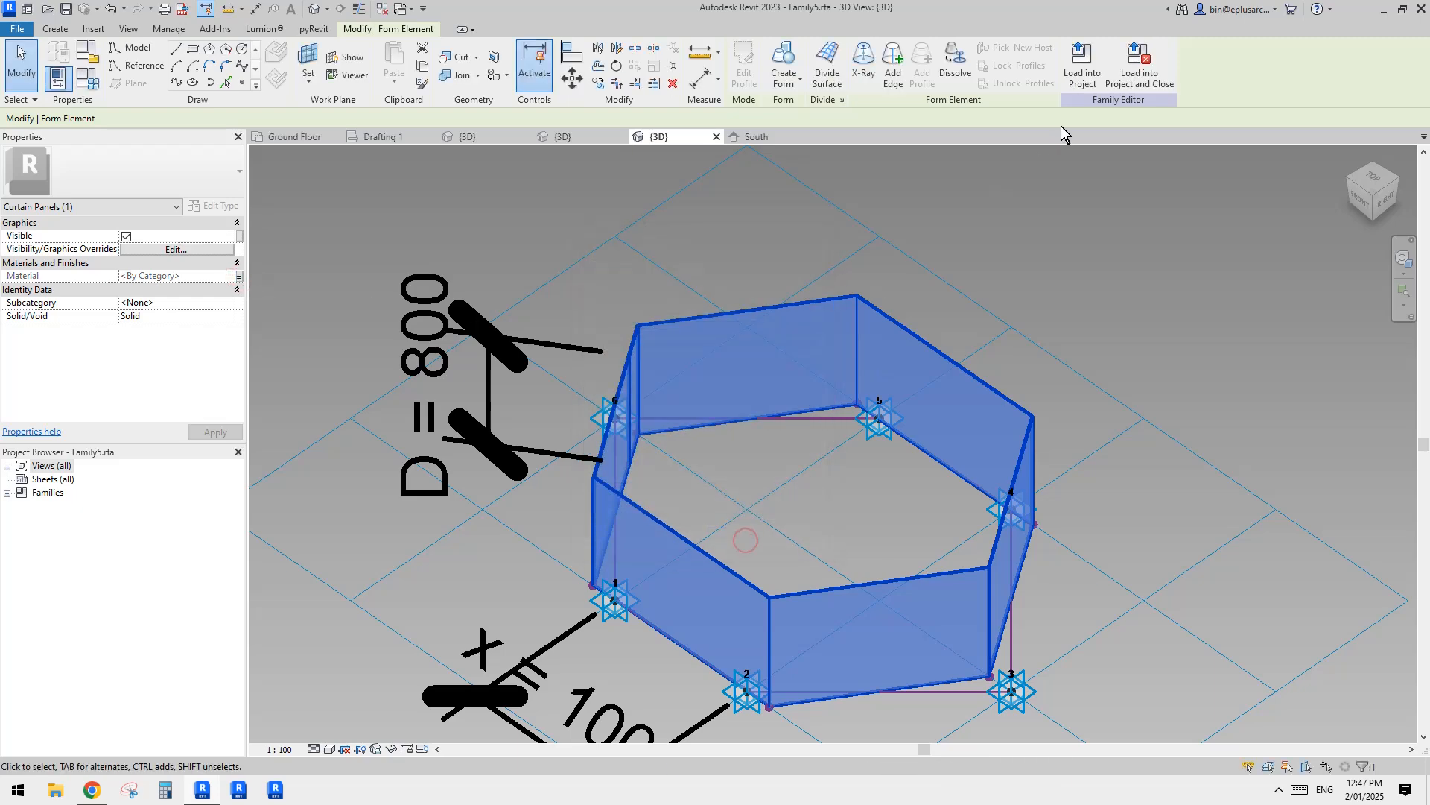
# Step: Load the family with its linked material into Project1, overwriting the existing version, and check the coloured panels
pyautogui.click(1083, 69)
pyautogui.click(415, 407)
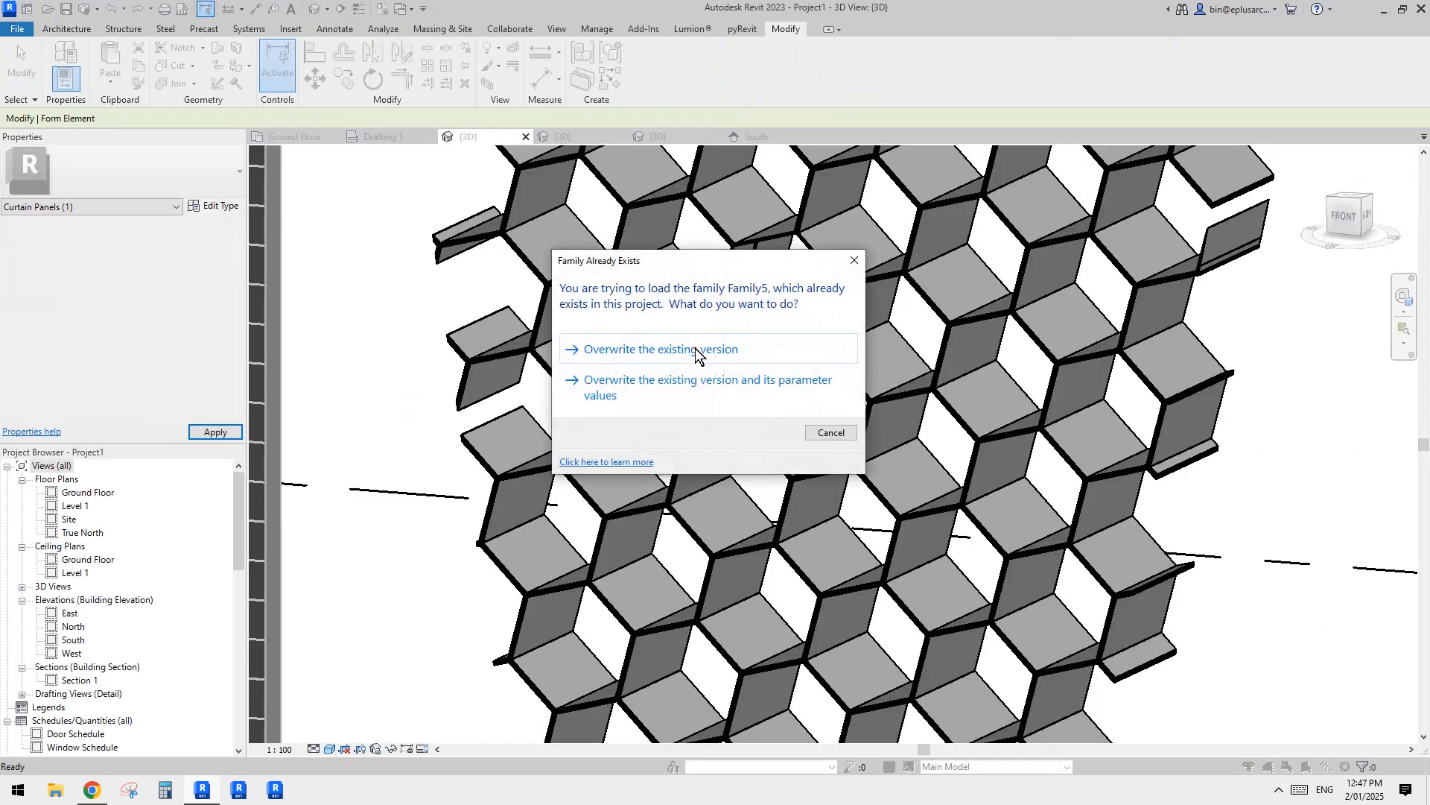
pyautogui.click(695, 348)
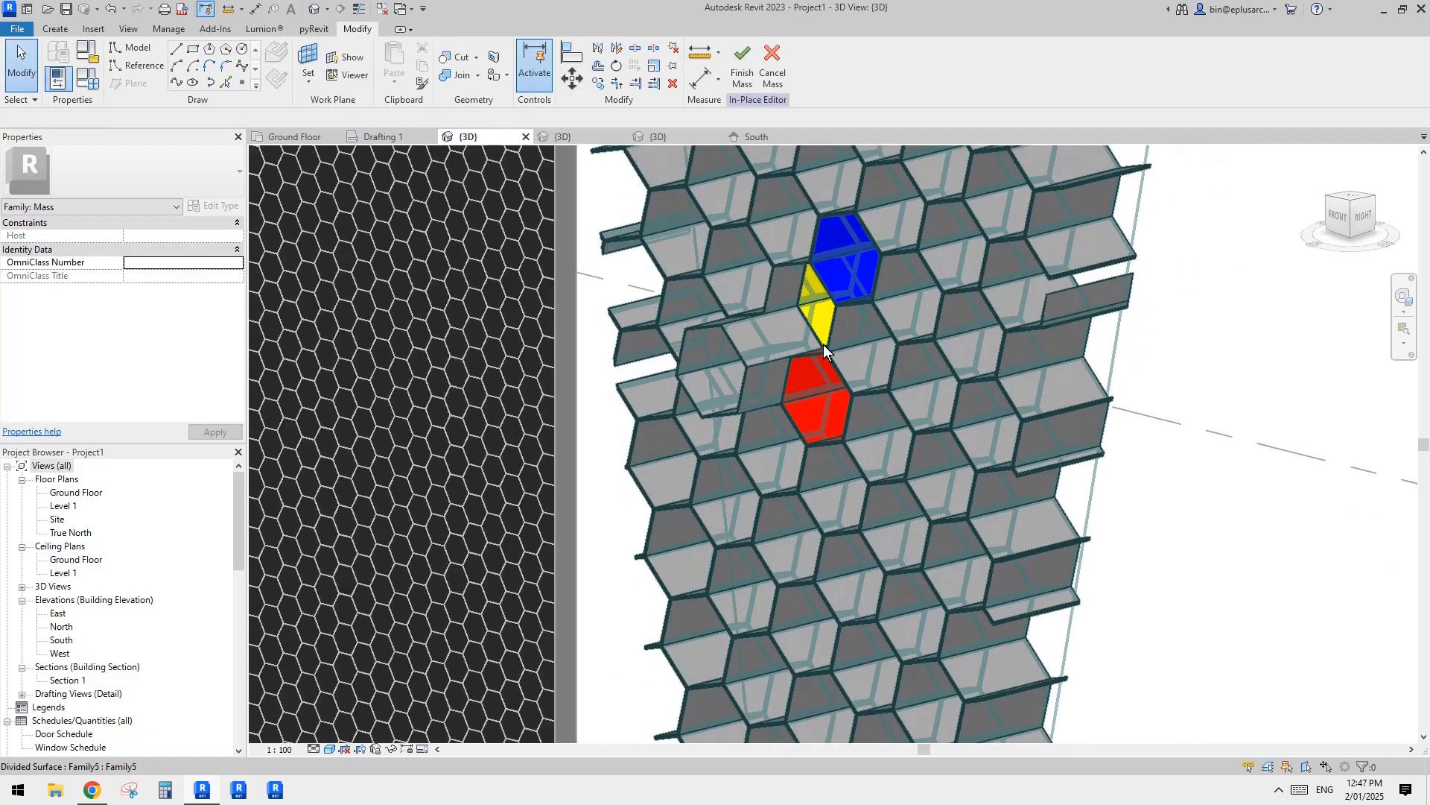
pyautogui.scroll(3, 859, 367)
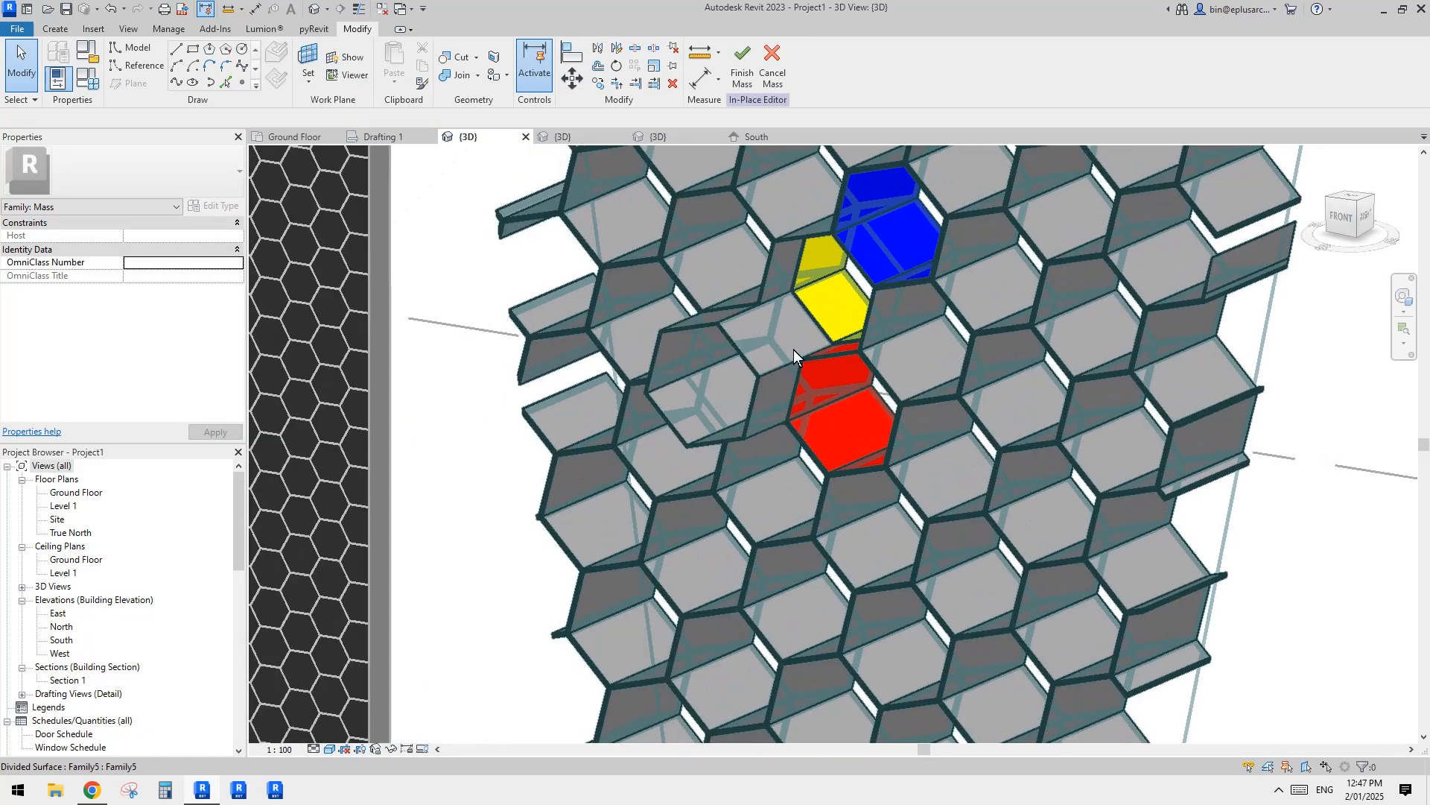
# Step: Assign Default New Material(2) to the ma parameter of the deeper 1200 mm hexagon panel
pyautogui.click(775, 350)
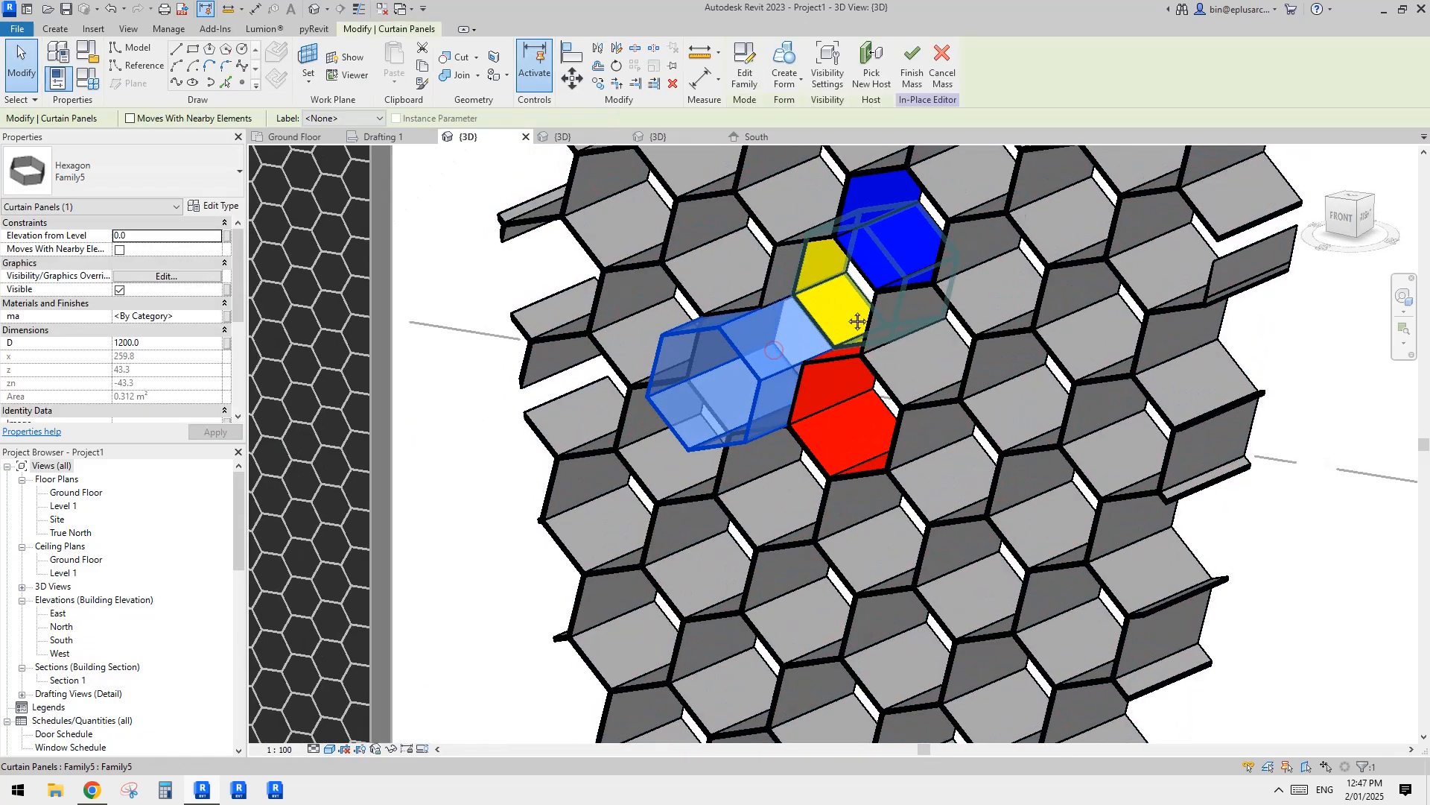
pyautogui.click(196, 319)
pyautogui.click(216, 316)
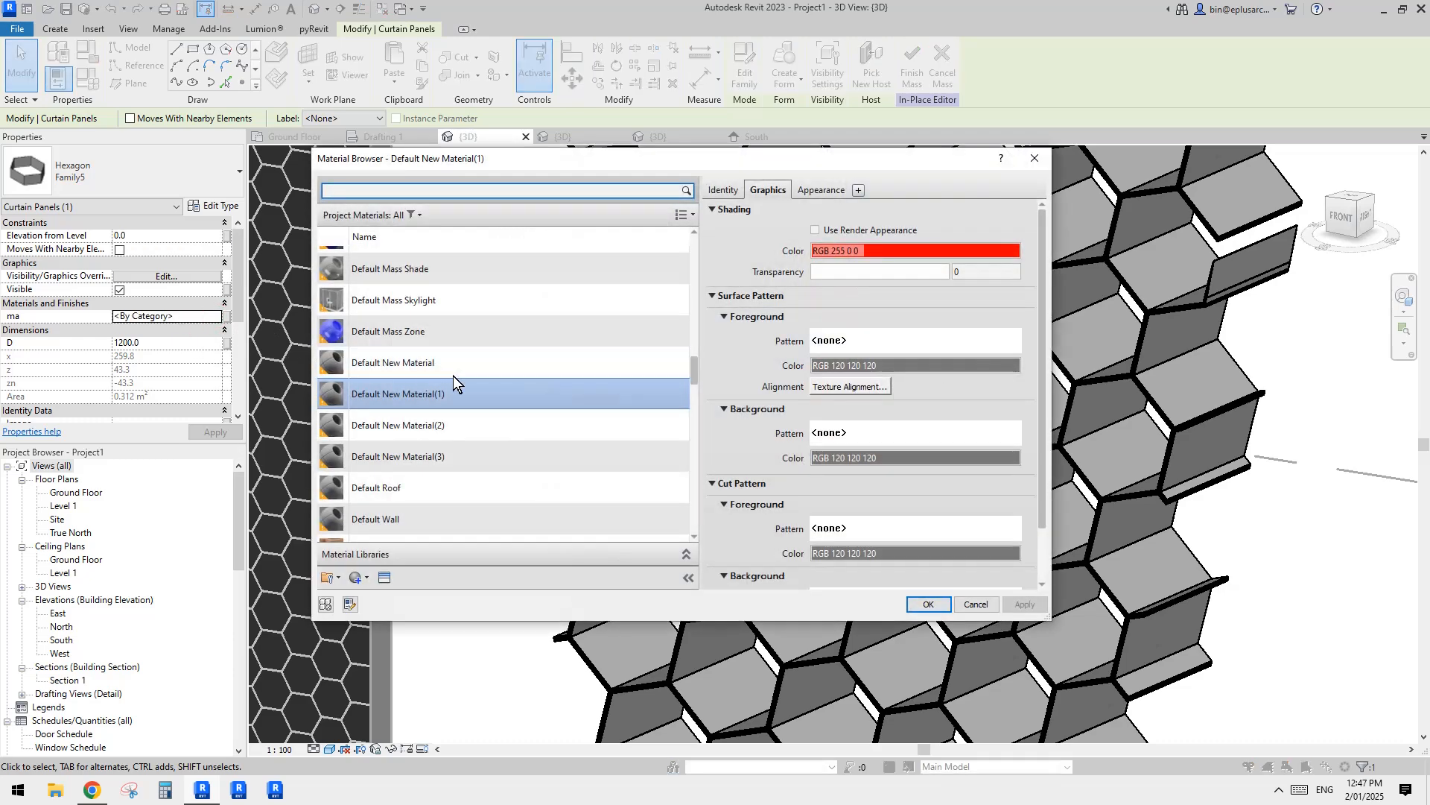
pyautogui.click(470, 428)
pyautogui.click(929, 605)
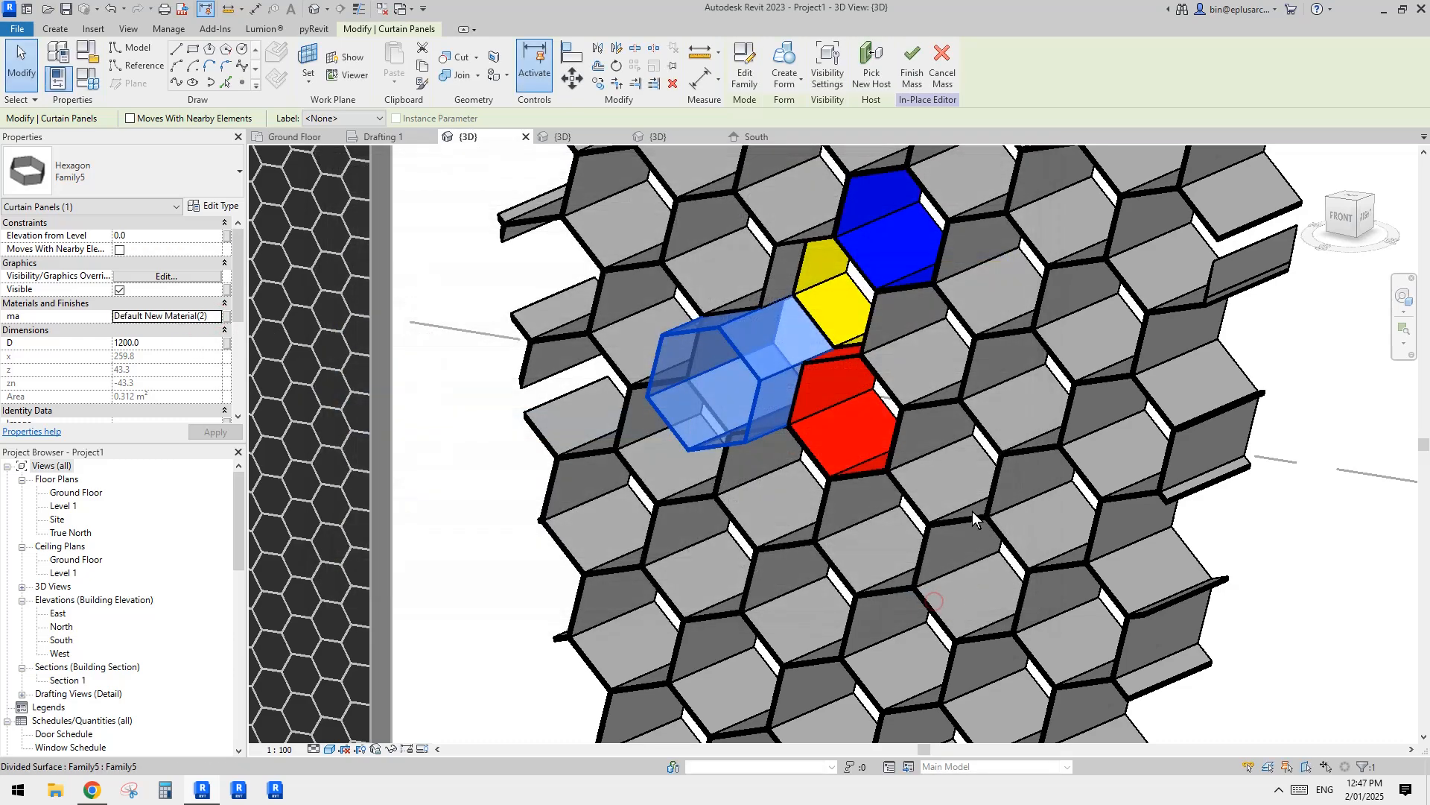
pyautogui.press('Escape')
# Step: Inspect the coloured hexagon panels from several angles and finish the in-place mass
pyautogui.keyDown('shift'); pyautogui.moveTo(940, 413); pyautogui.dragTo(985, 520, button='middle'); pyautogui.keyUp('shift')
pyautogui.scroll(-3, 1190, 503)
pyautogui.scroll(5, 931, 495)
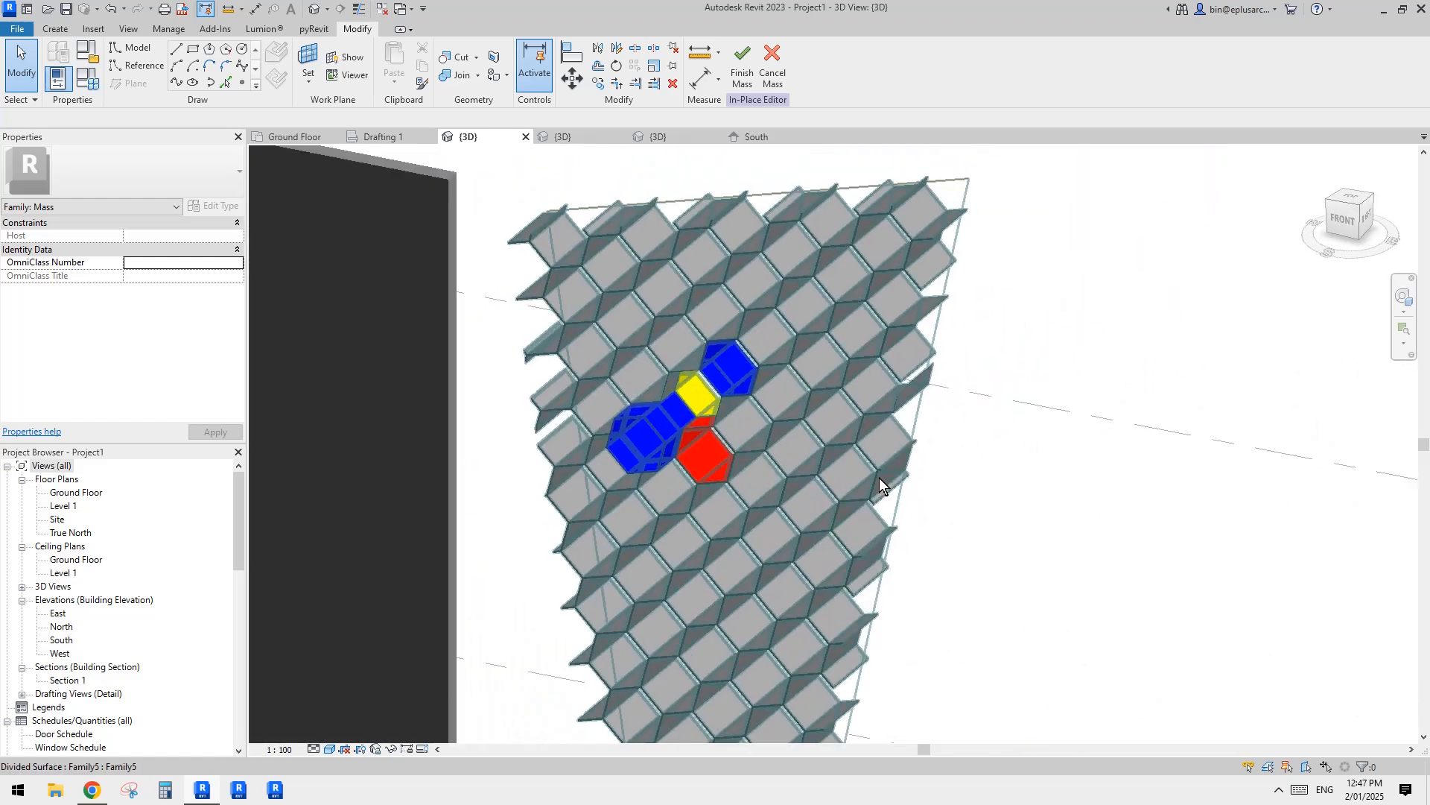
pyautogui.moveTo(763, 475); pyautogui.dragTo(813, 489, button='middle')
pyautogui.scroll(2, 814, 489)
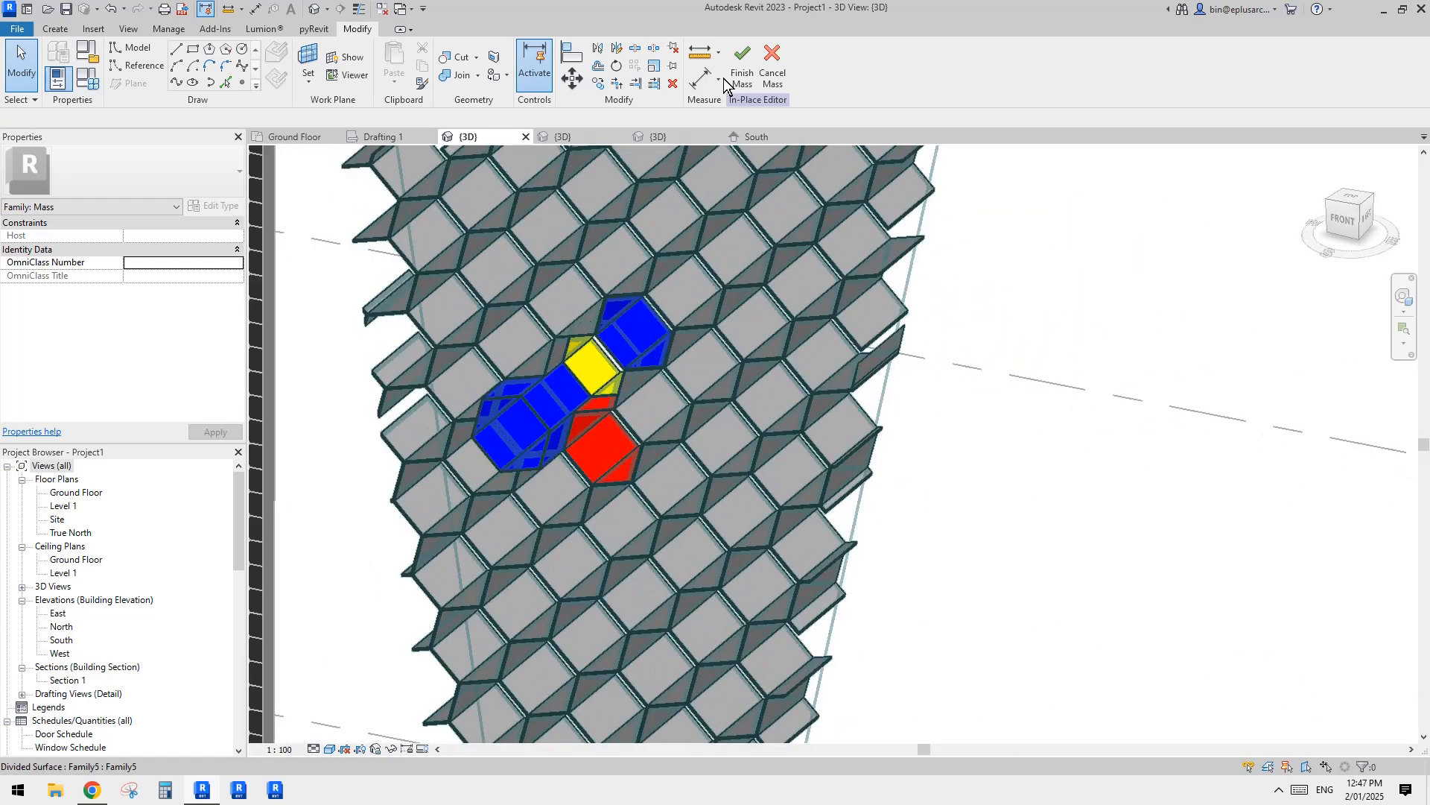
pyautogui.click(736, 73)
pyautogui.keyDown('shift'); pyautogui.moveTo(785, 301); pyautogui.dragTo(736, 453, button='middle'); pyautogui.keyUp('shift')
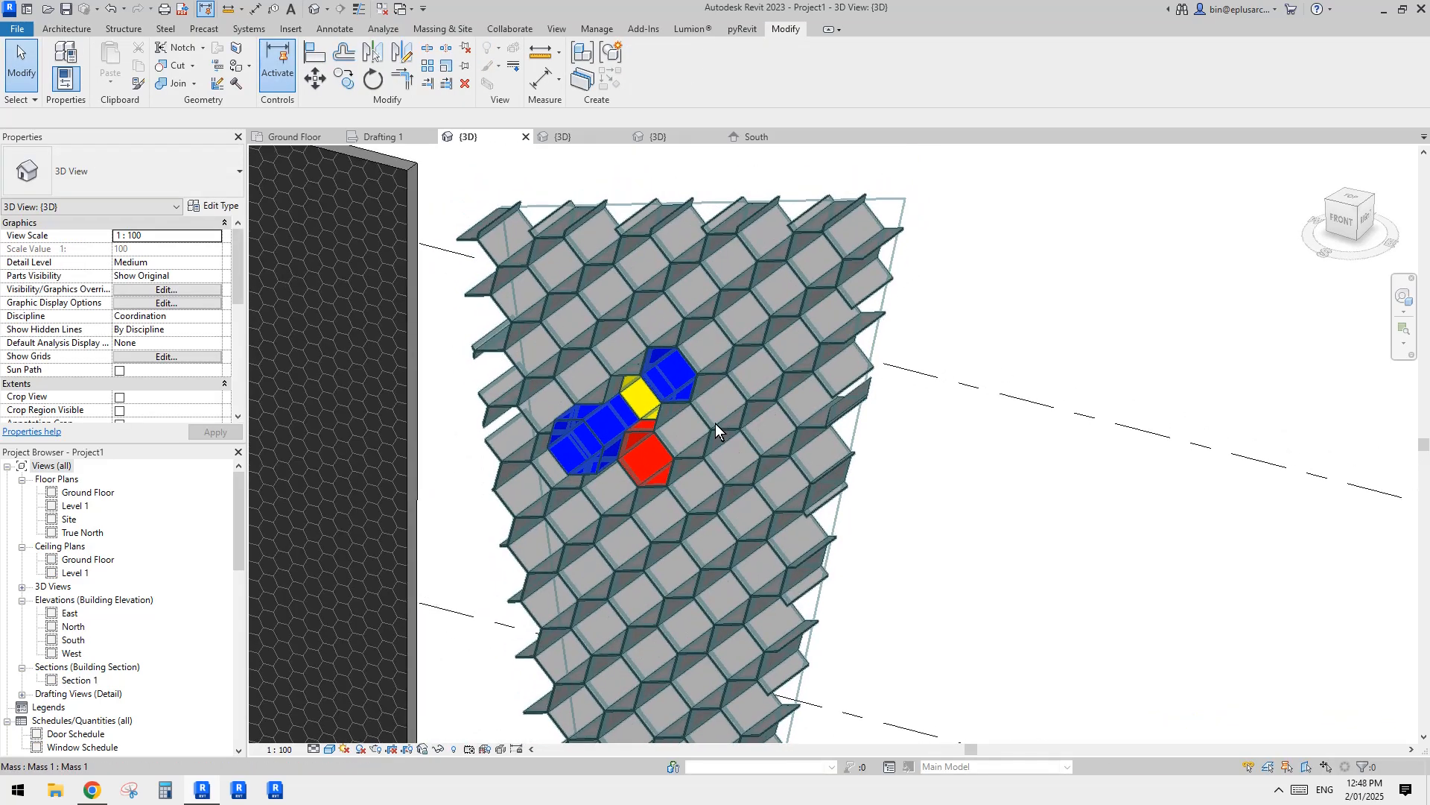
pyautogui.moveTo(645, 337); pyautogui.dragTo(596, 171, button='middle')
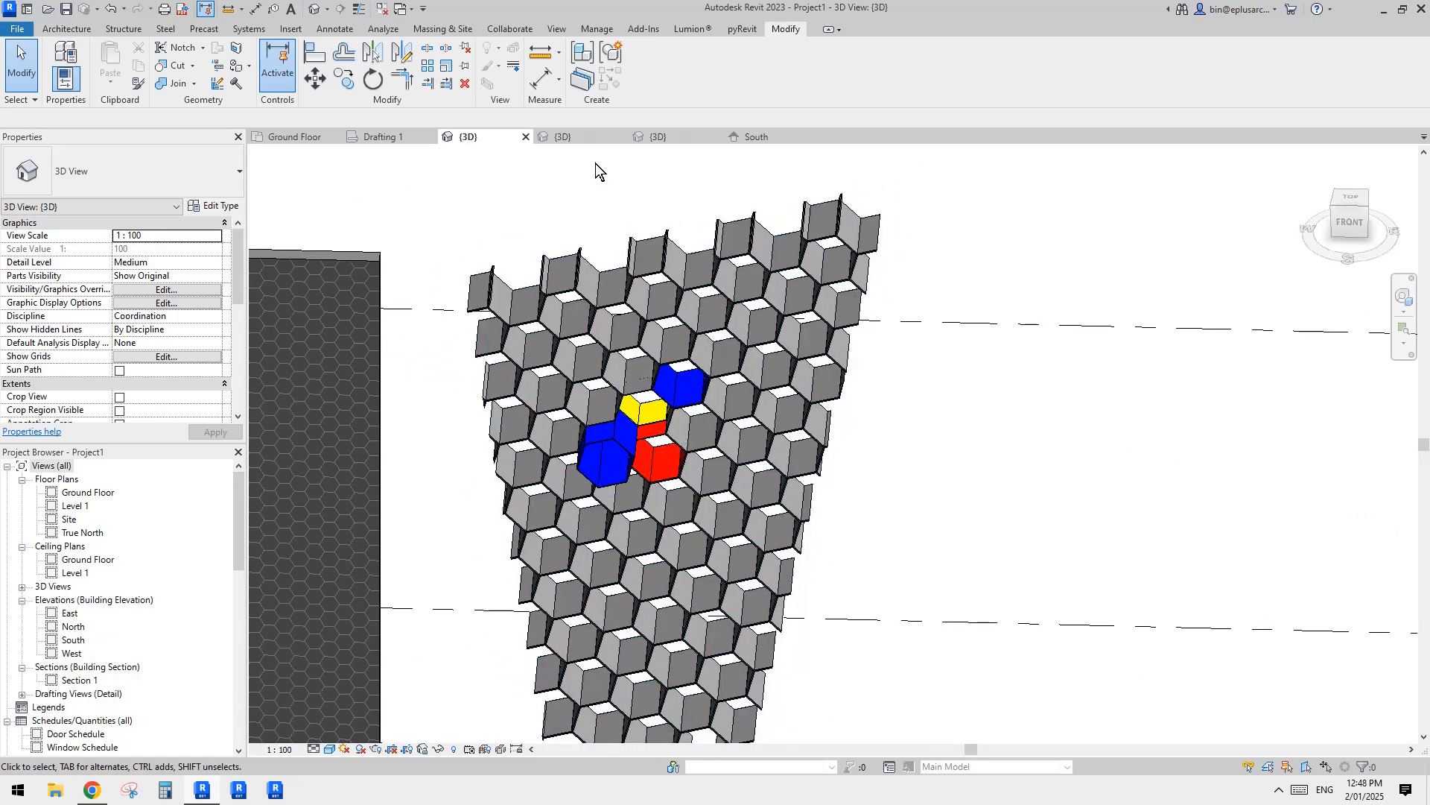
# Step: Close the inactive views, inspect the finished hexagon mass, and bring up the Family5 panel family
pyautogui.click(381, 11)
pyautogui.scroll(2, 774, 399)
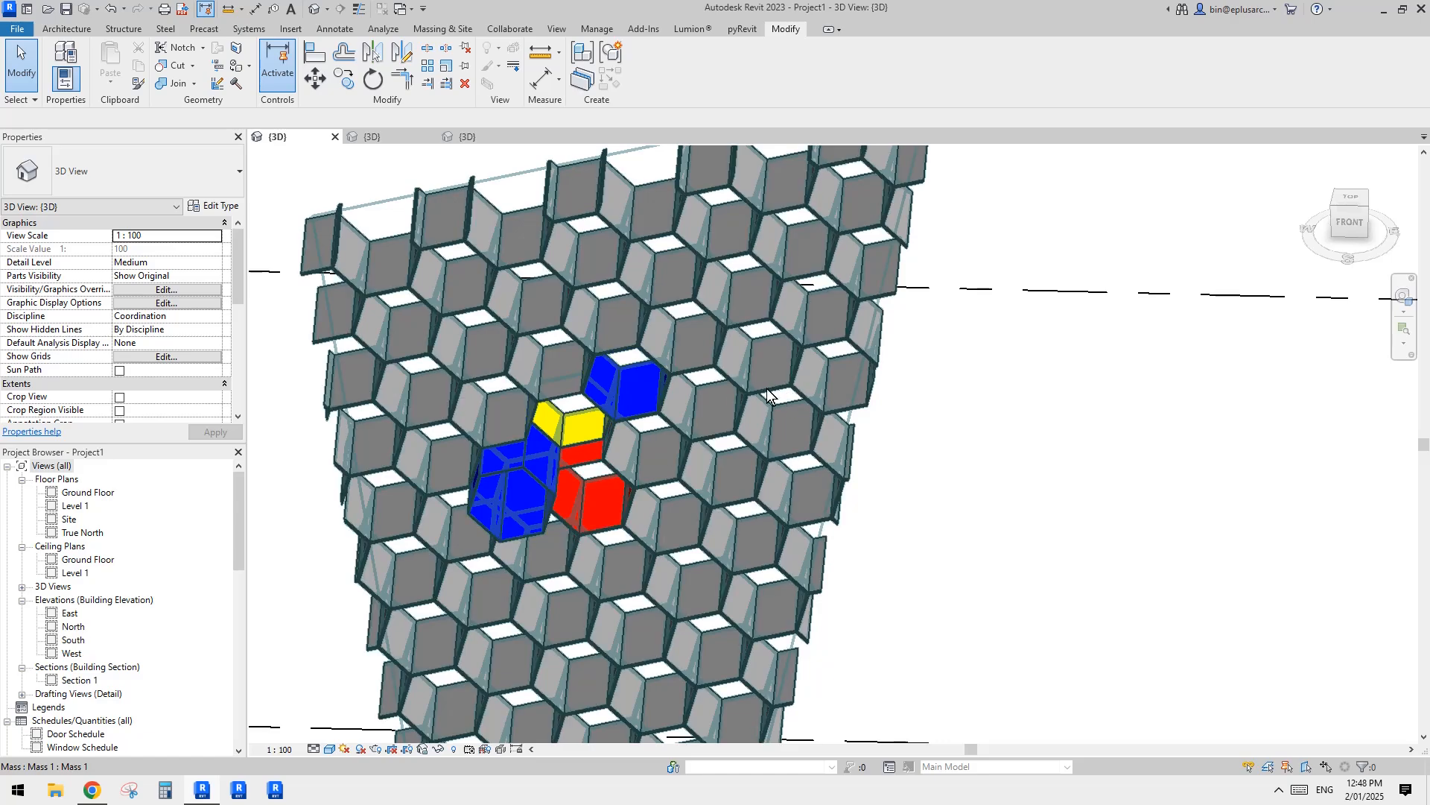
pyautogui.scroll(-2, 769, 405)
pyautogui.moveTo(780, 434); pyautogui.dragTo(783, 377, button='middle')
pyautogui.click(404, 138)
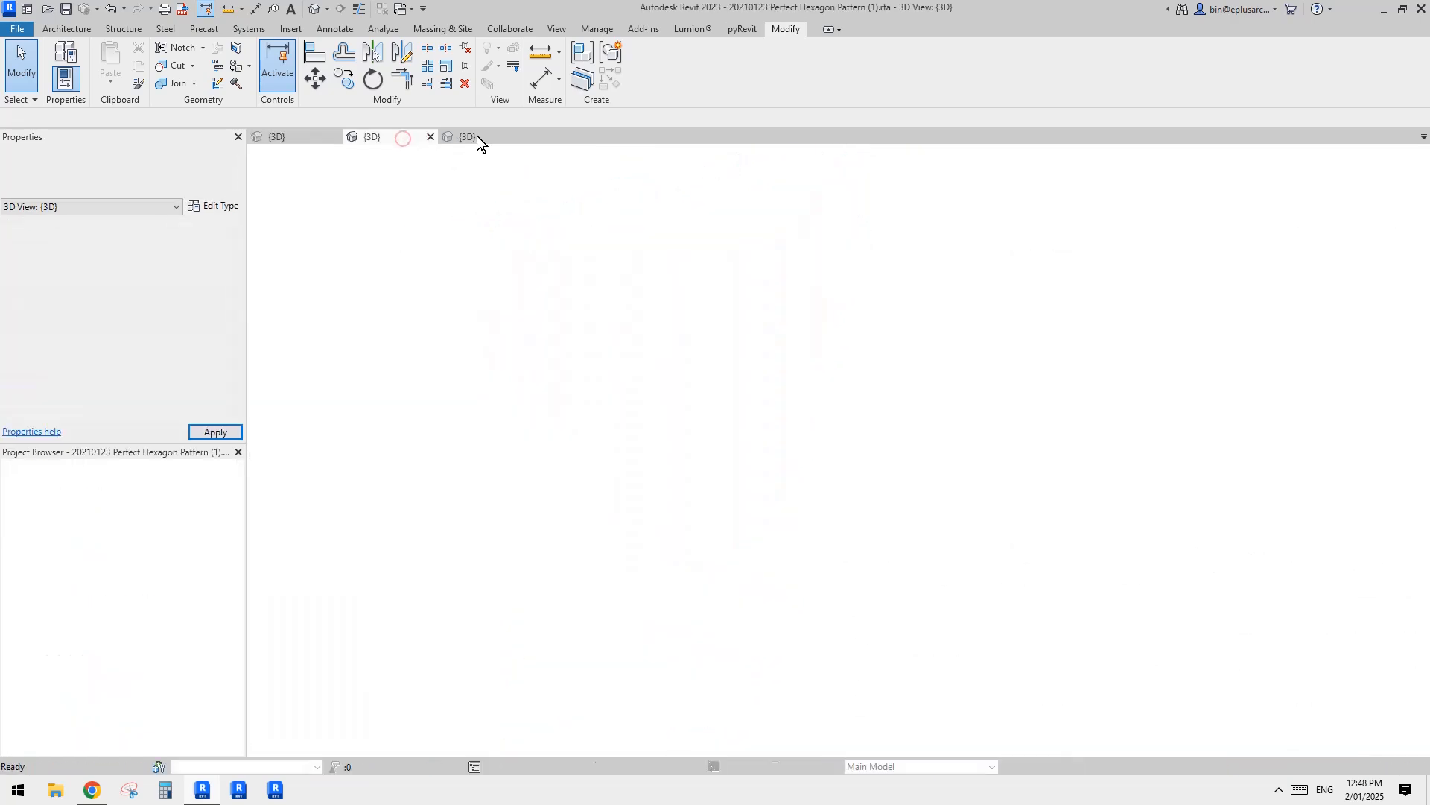
pyautogui.click(478, 136)
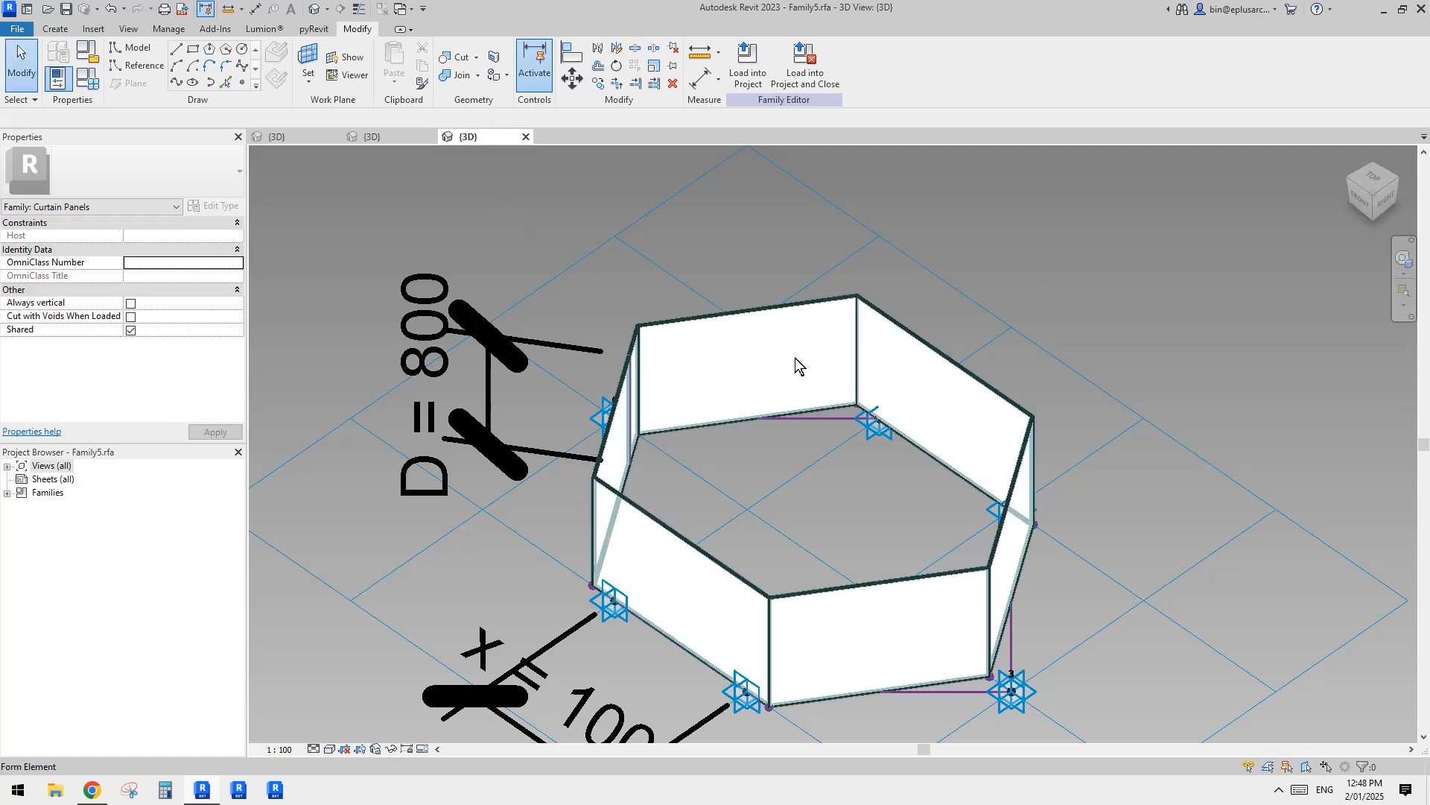
# Step: Create a new family from the Metric Generic Model Pattern Based template
pyautogui.click(17, 29)
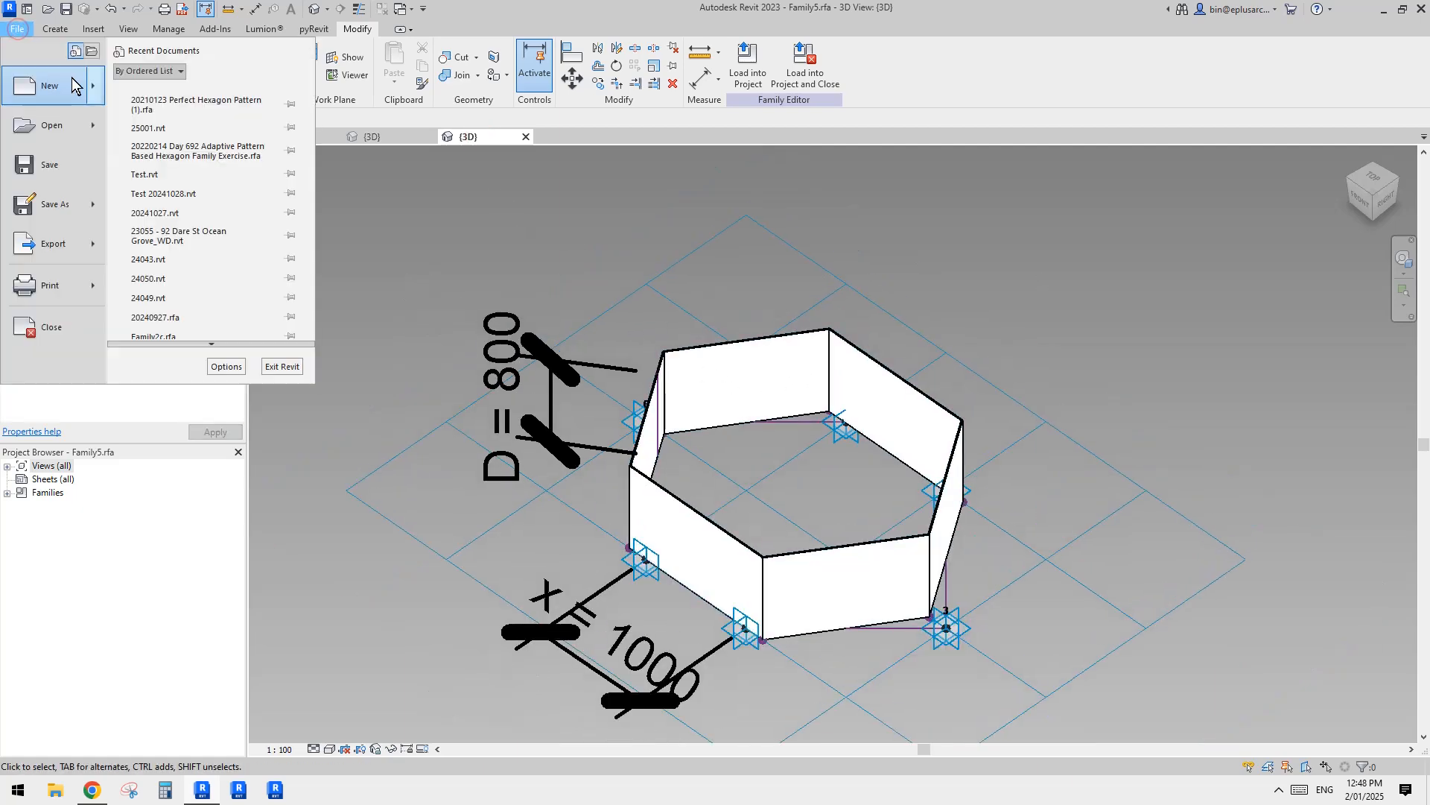
pyautogui.click(94, 85)
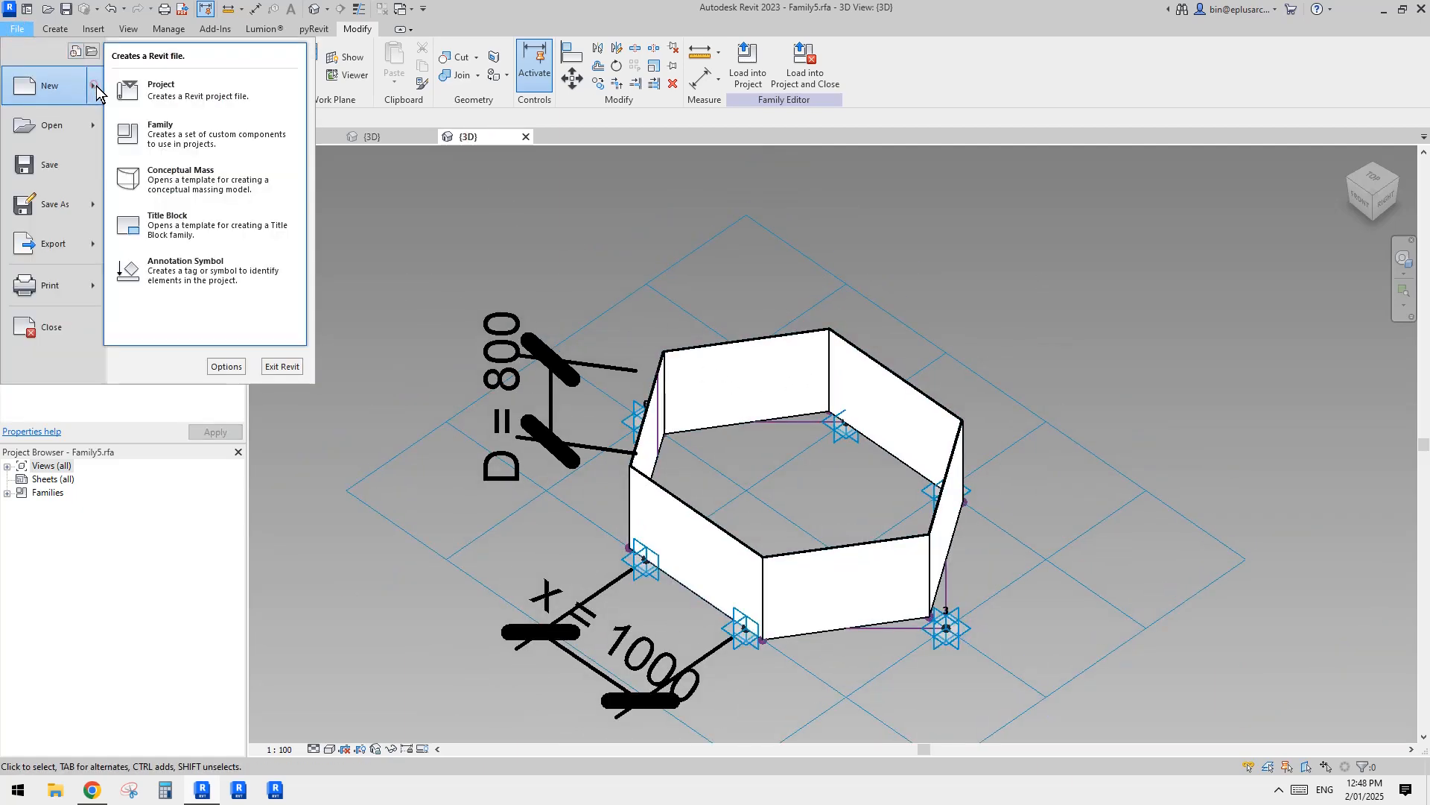
pyautogui.click(173, 135)
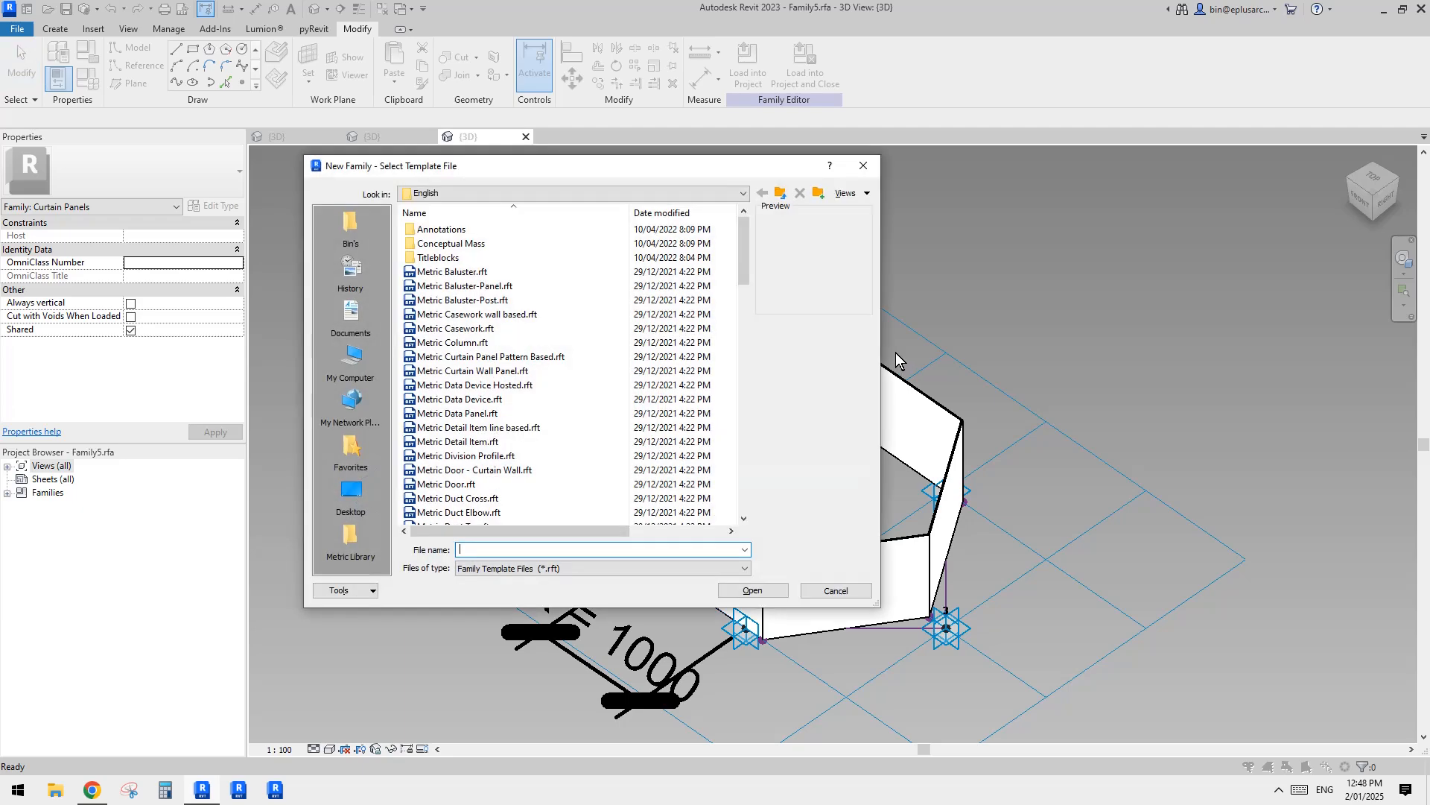
pyautogui.click(747, 300)
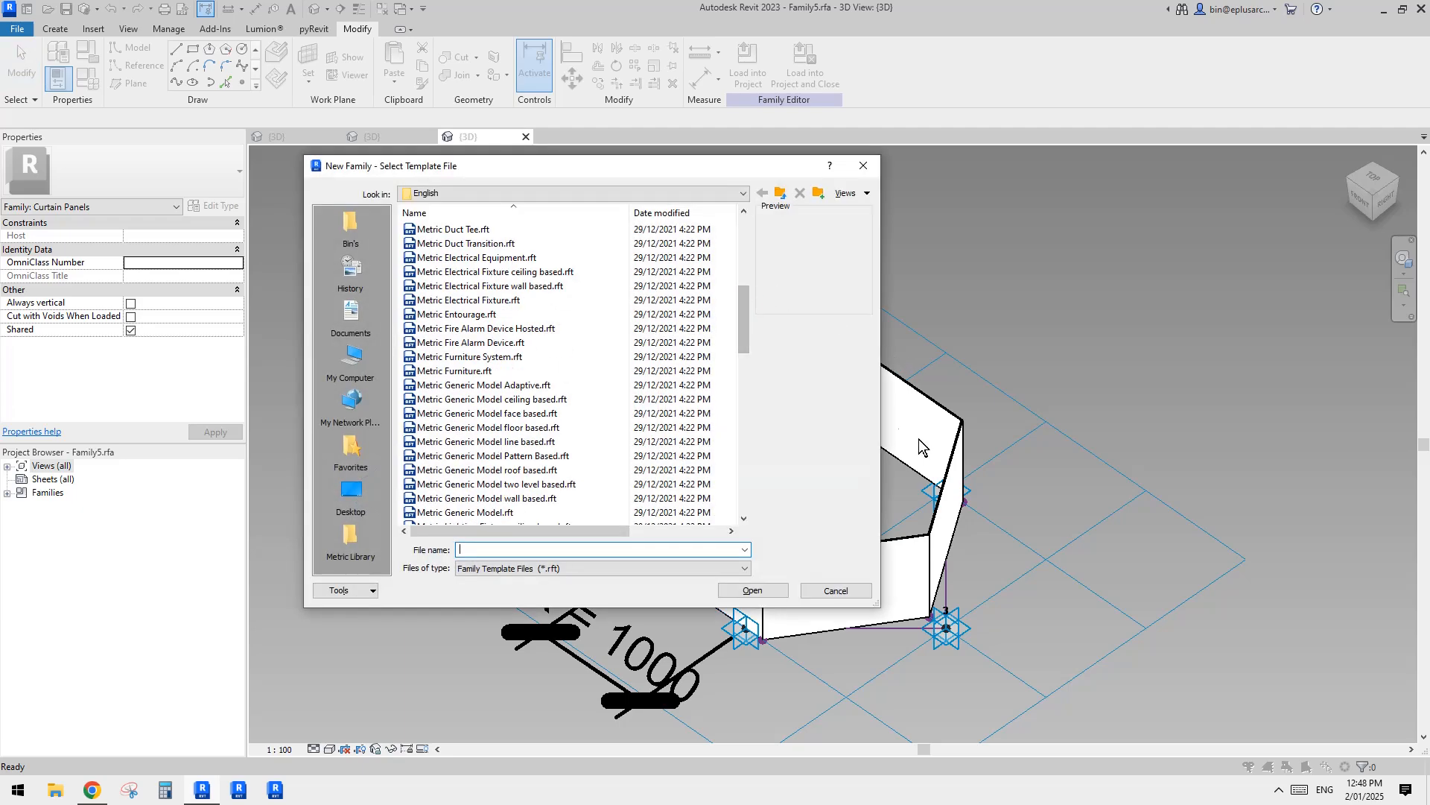
pyautogui.doubleClick(531, 459)
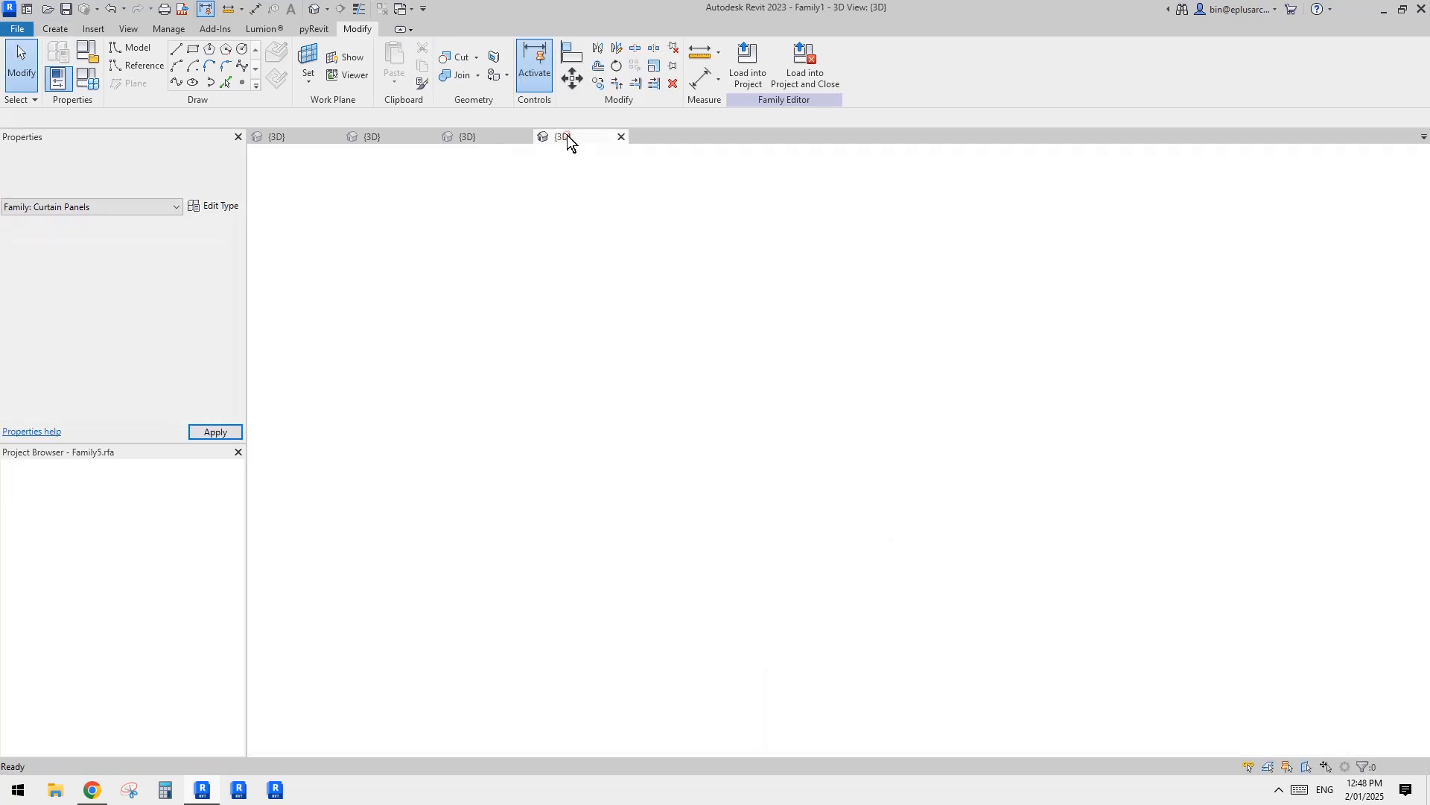
# Step: Compare Family5 with the new family and change the new family's tile pattern grid to 1/2 Step
pyautogui.click(499, 132)
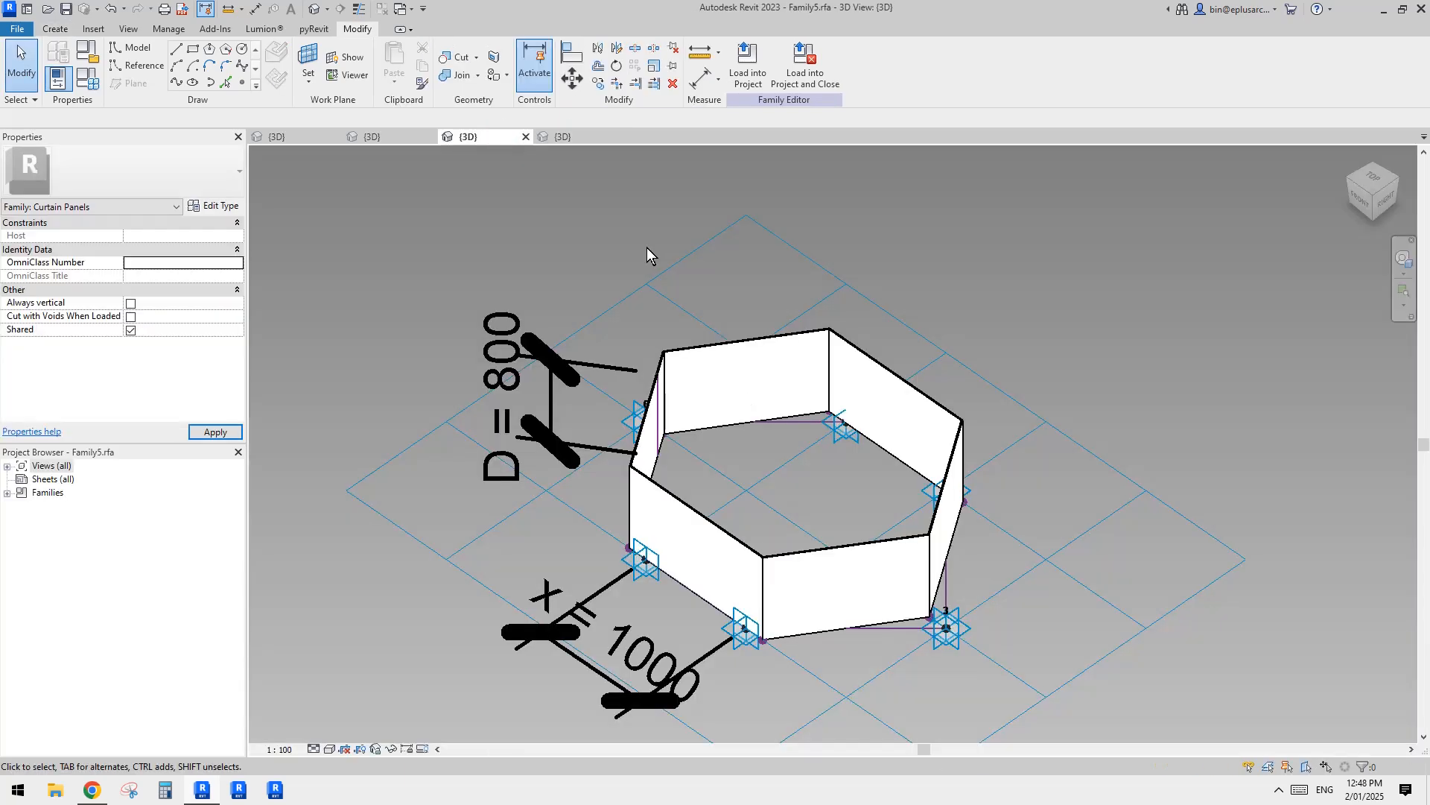
pyautogui.click(561, 137)
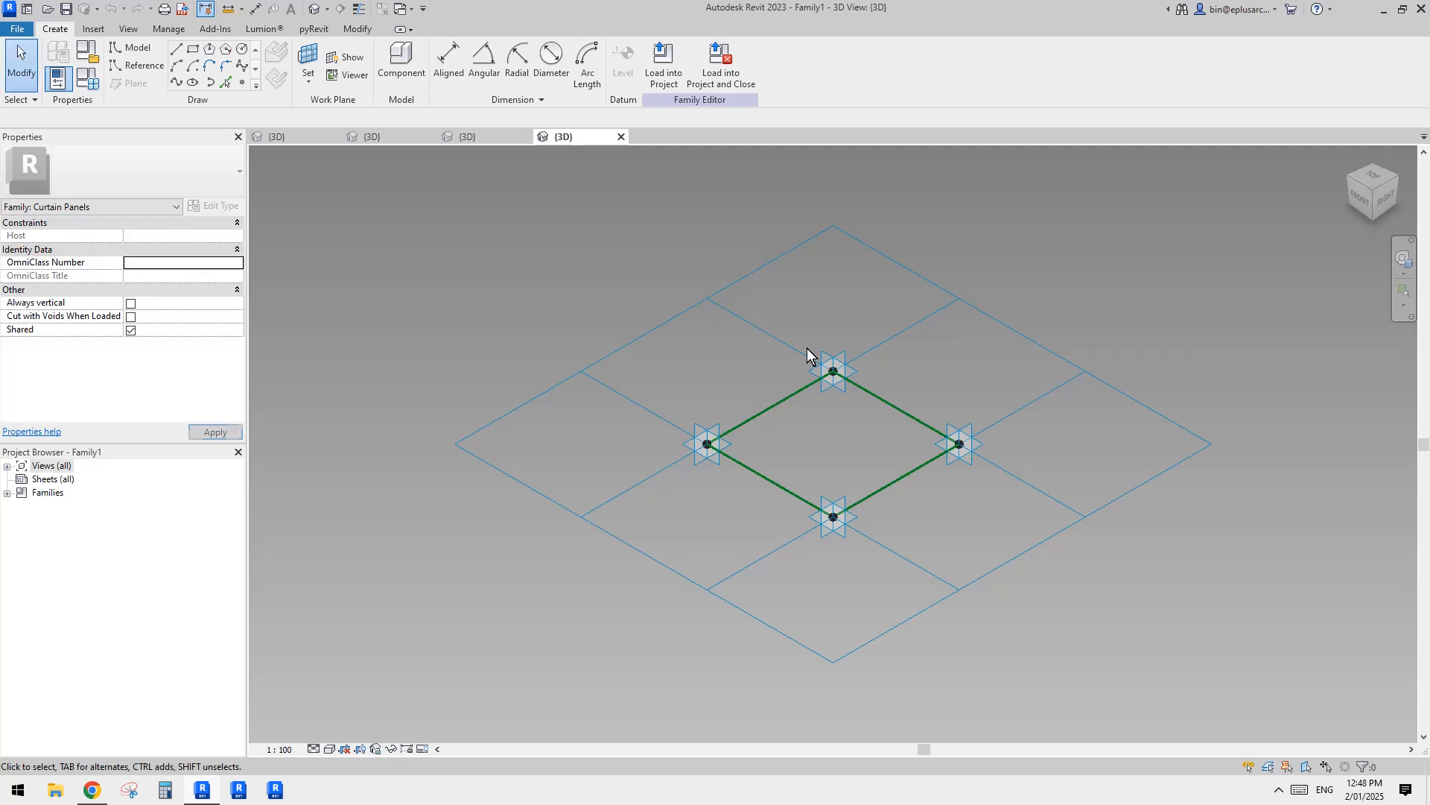
pyautogui.keyDown('shift'); pyautogui.moveTo(858, 457); pyautogui.dragTo(980, 433, button='middle'); pyautogui.keyUp('shift')
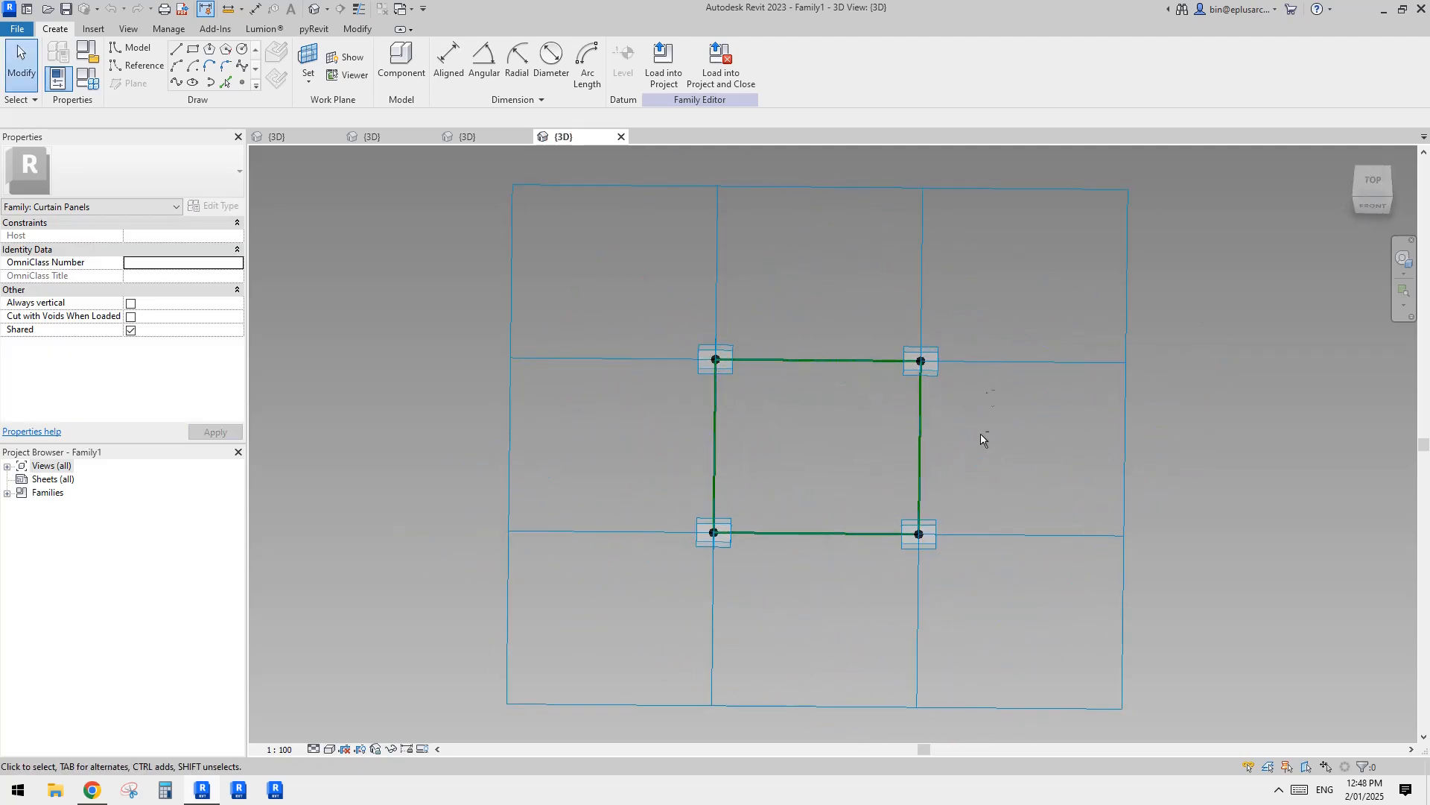
pyautogui.click(990, 186)
pyautogui.keyDown('shift'); pyautogui.moveTo(956, 262); pyautogui.dragTo(835, 310, button='middle'); pyautogui.keyUp('shift')
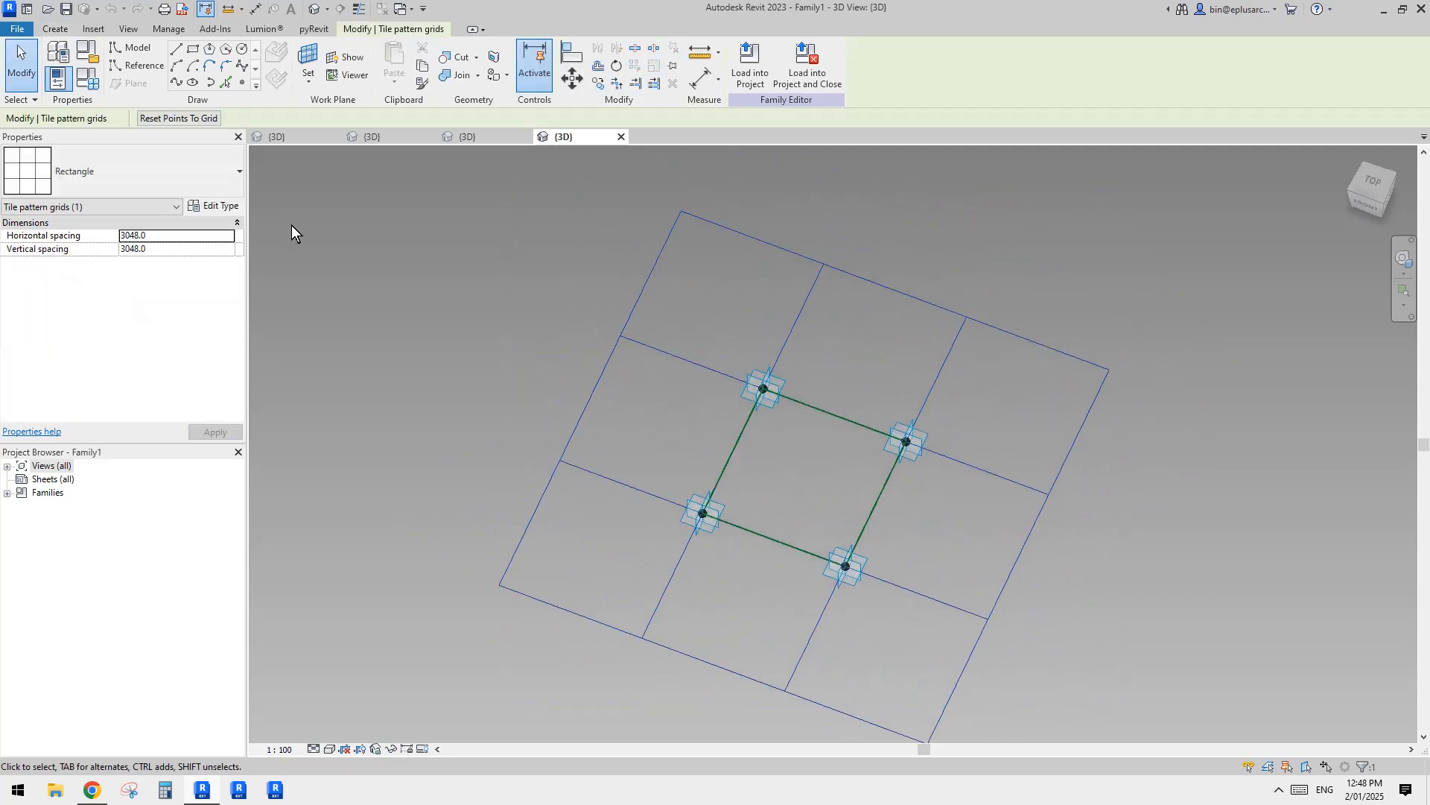
pyautogui.click(205, 168)
pyautogui.scroll(2, 100, 281)
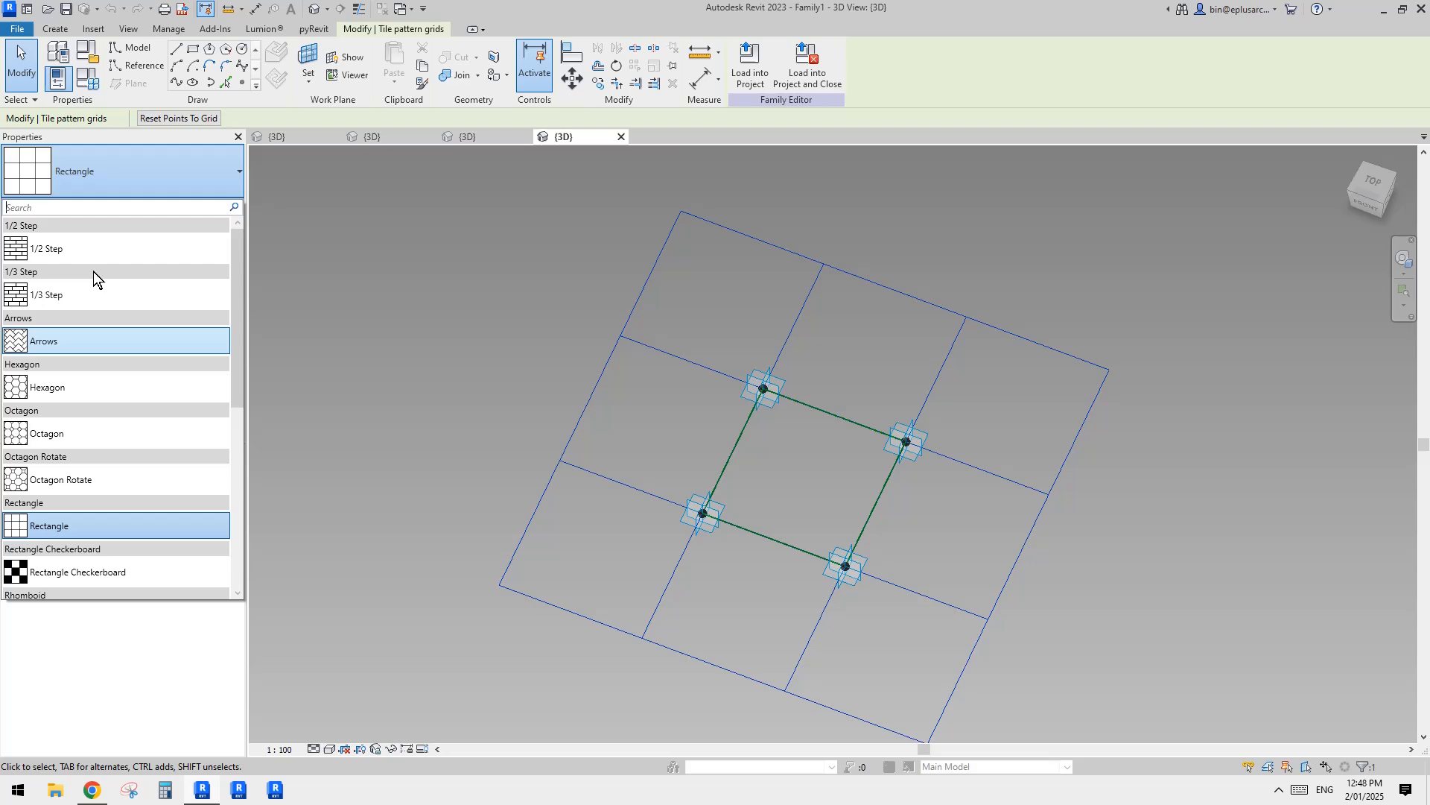
pyautogui.click(53, 253)
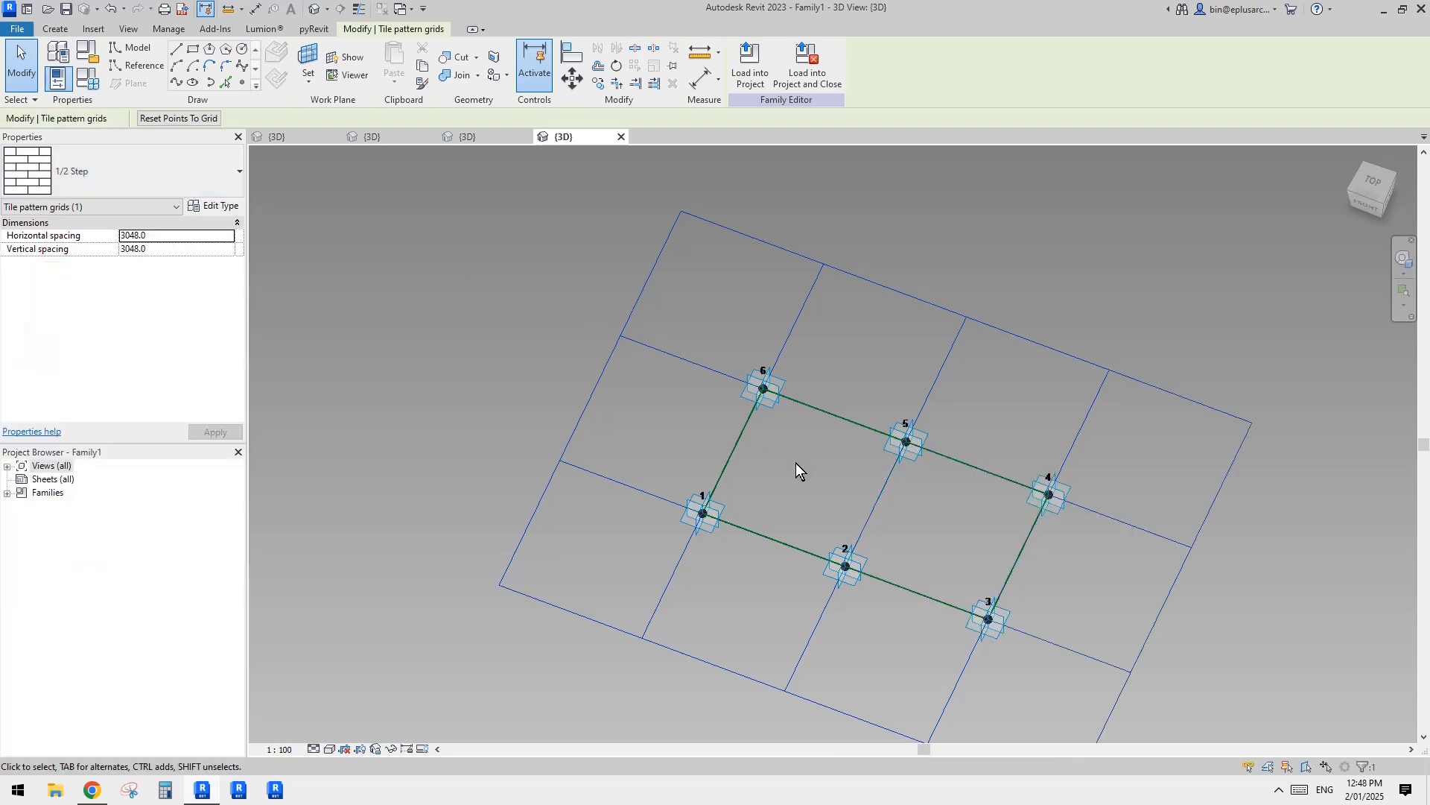
# Step: Switch to Project1 and open the Drafting 1 drafting view, framing the single hexagon with its loose lines
pyautogui.click(391, 134)
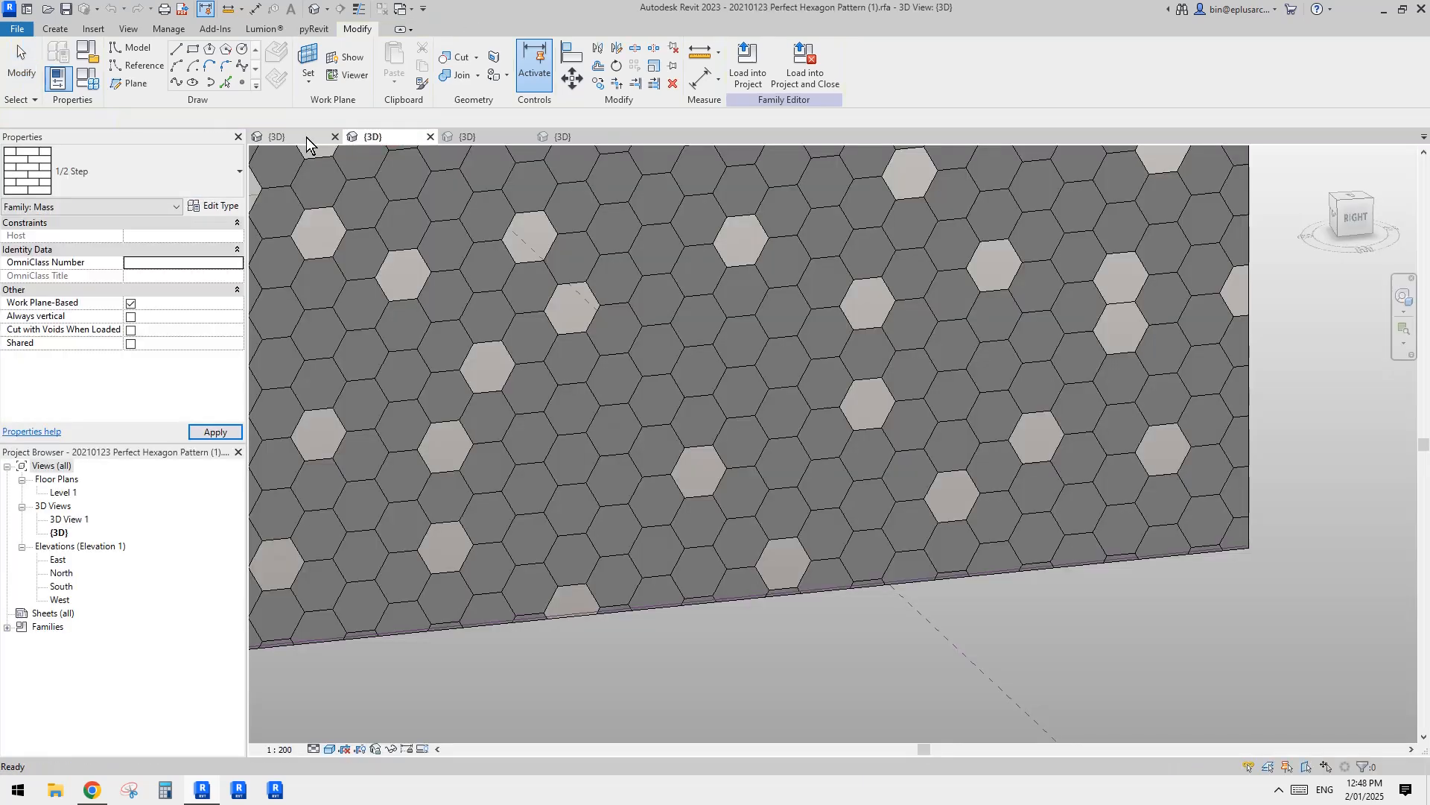
pyautogui.click(306, 137)
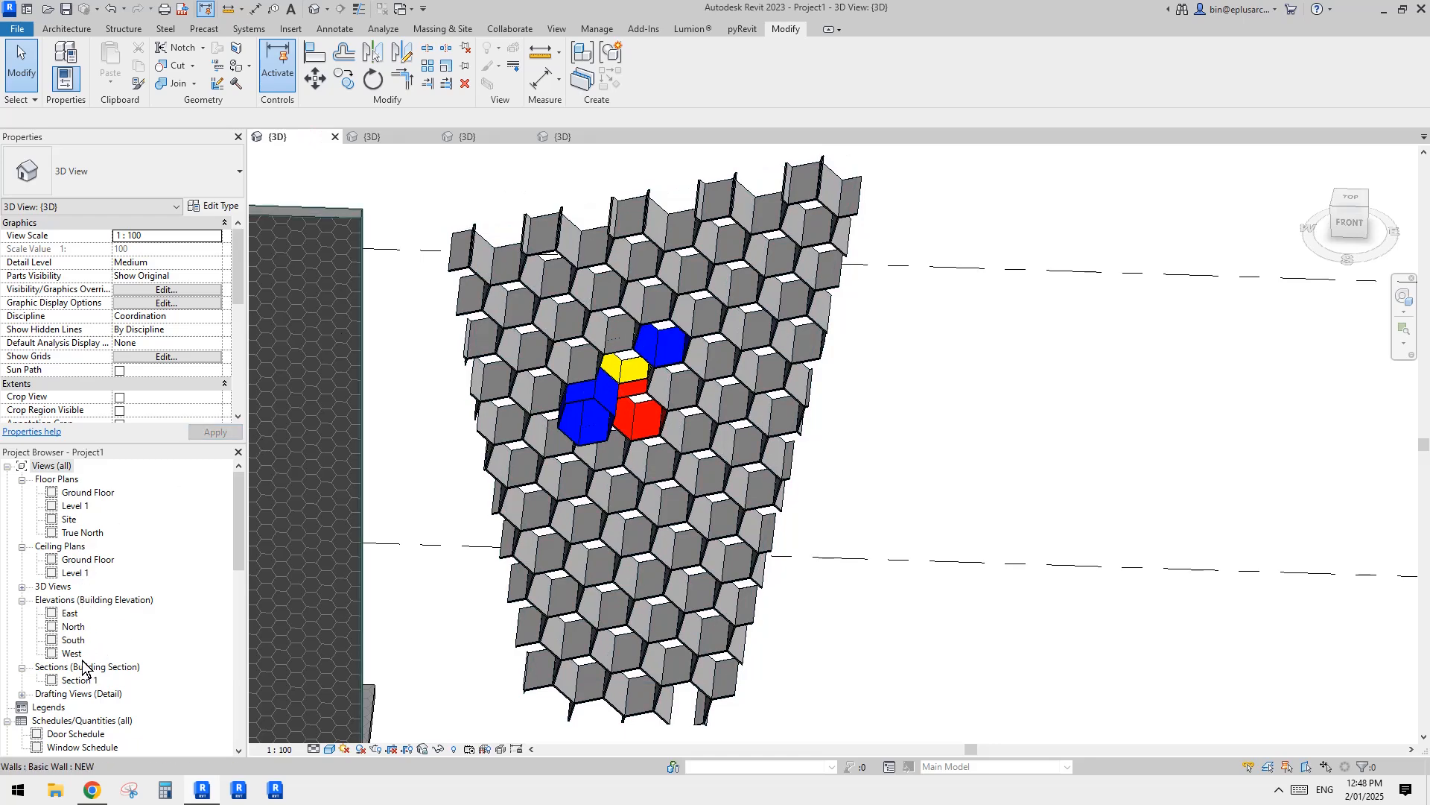
pyautogui.click(22, 694)
pyautogui.doubleClick(82, 707)
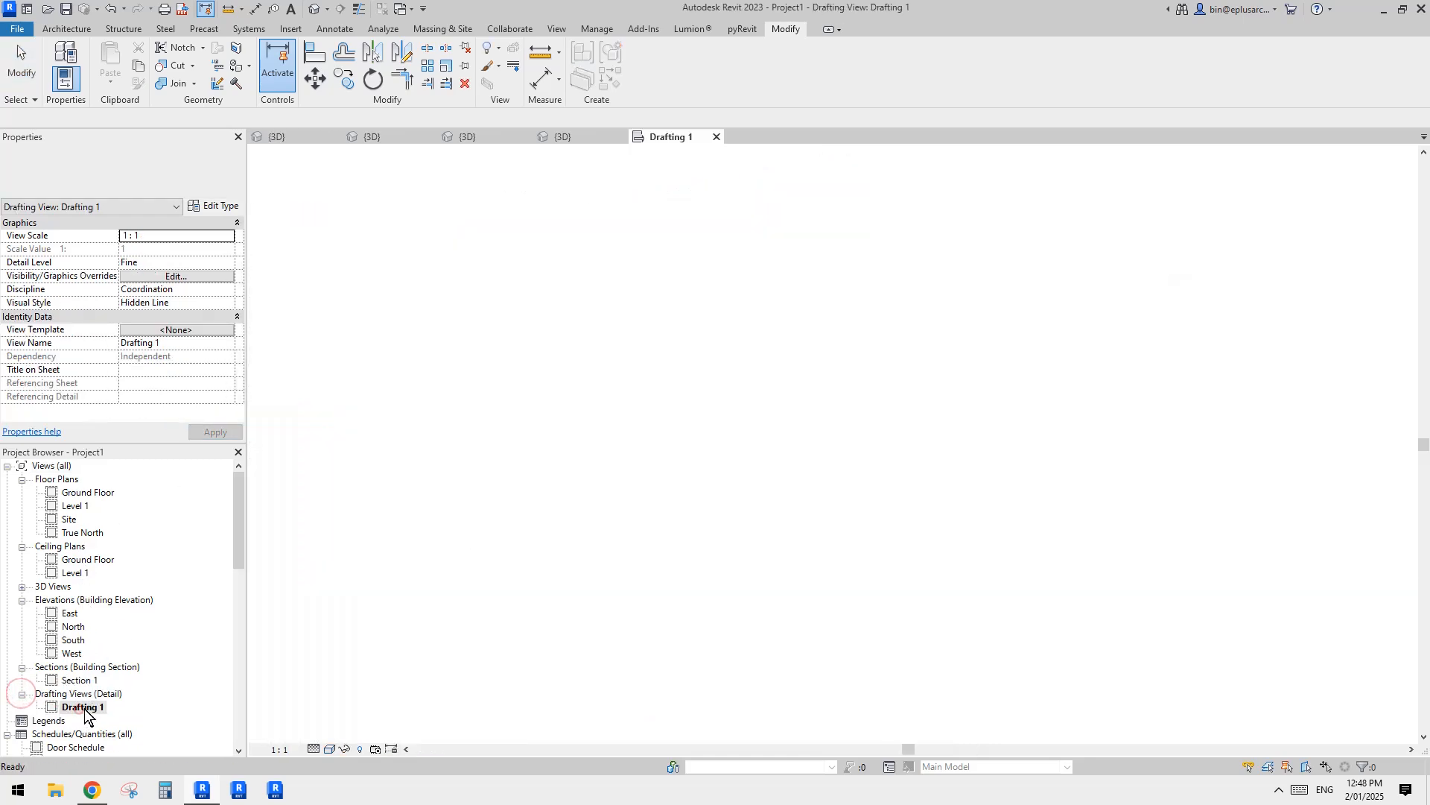
pyautogui.scroll(-2, 774, 569)
pyautogui.scroll(1, 748, 520)
pyautogui.moveTo(775, 571); pyautogui.dragTo(740, 526, button='middle')
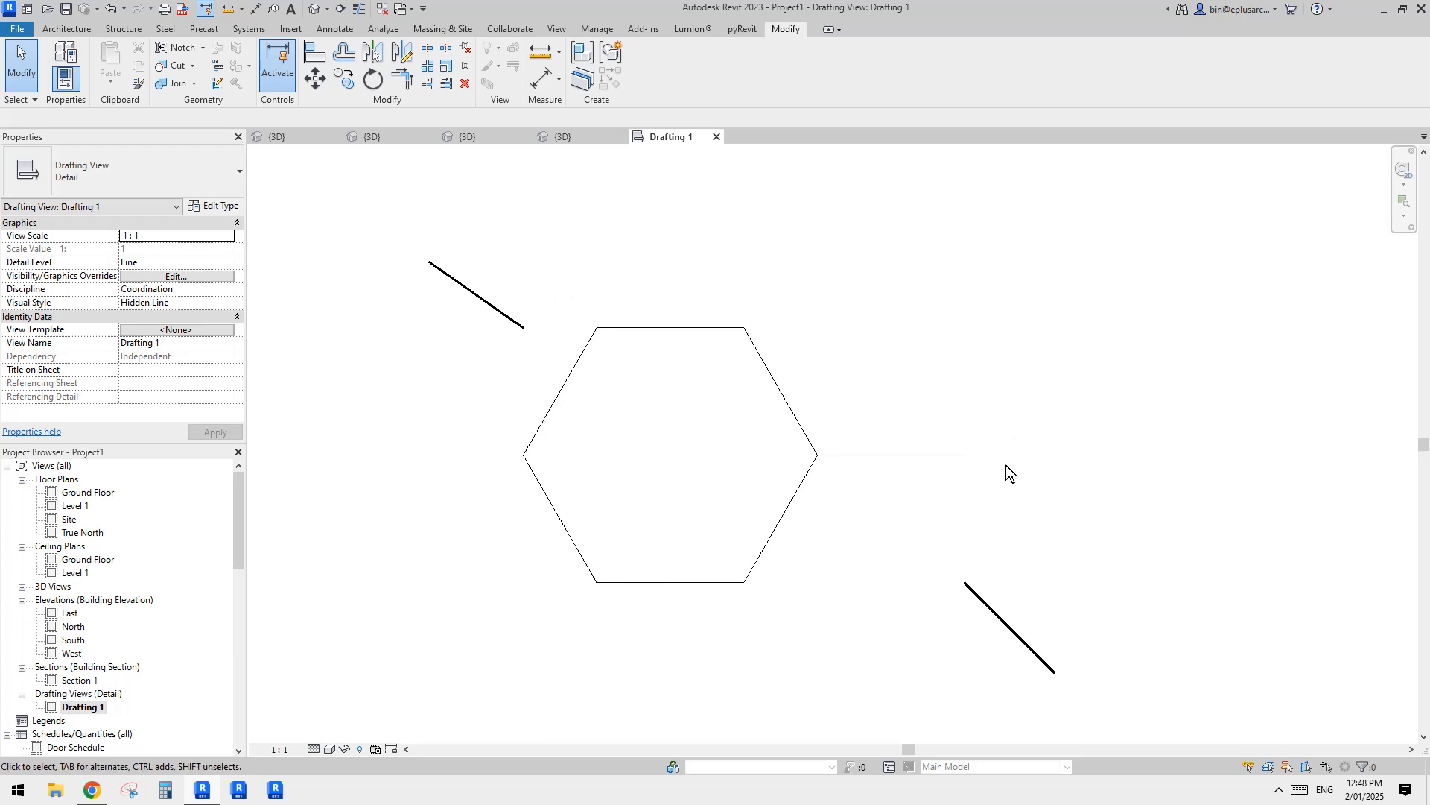
pyautogui.moveTo(670, 431); pyautogui.dragTo(810, 405, button='middle')
pyautogui.scroll(-1, 775, 395)
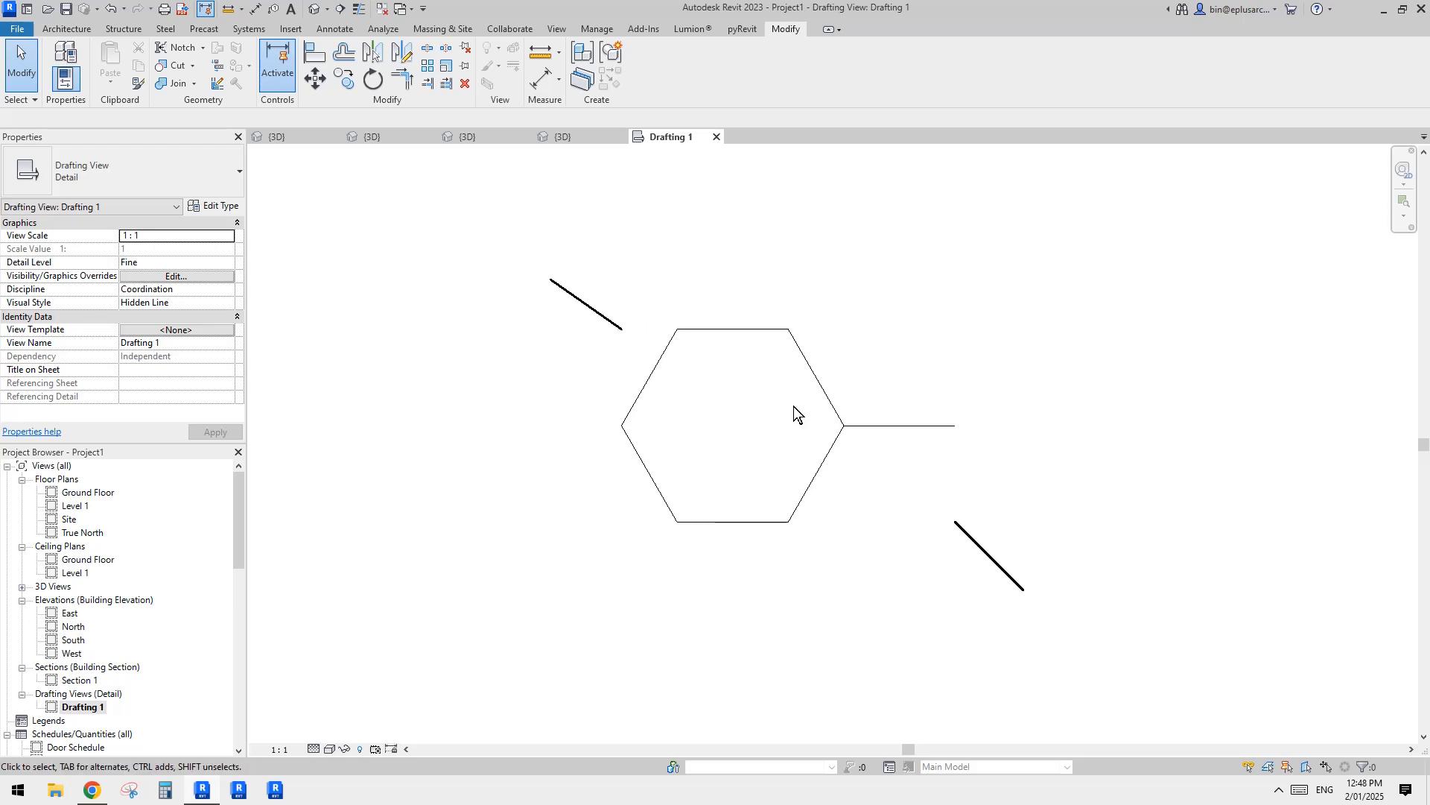
# Step: Remove the horizontal line beside the hexagon and copy the hexagon vertex to vertex into a honeycomb of four adjoining hexagons
pyautogui.click(893, 425)
pyautogui.press('Tab')
pyautogui.click(835, 445)
pyautogui.press('c')
pyautogui.press('o')
pyautogui.click(677, 329)
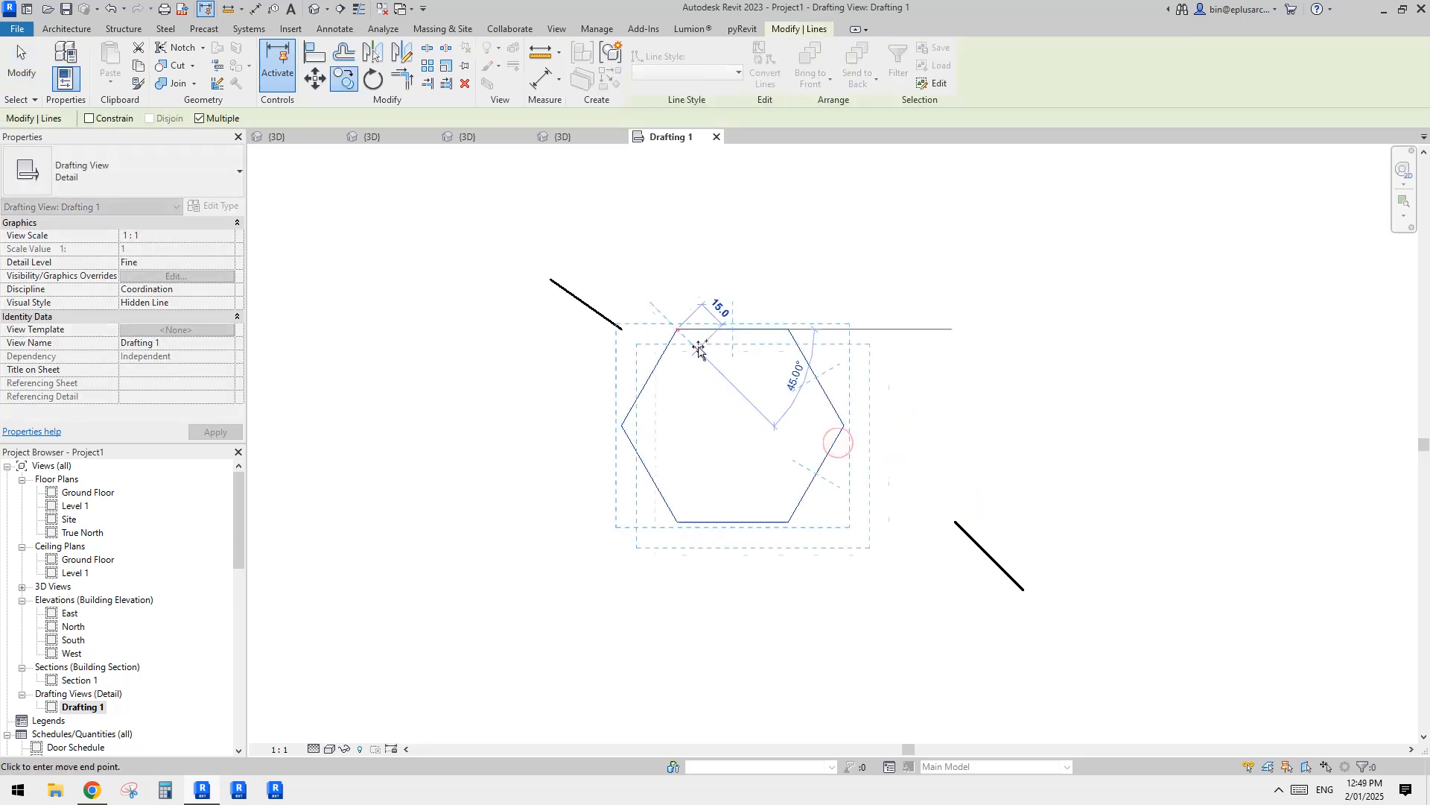
pyautogui.click(850, 430)
pyautogui.moveTo(857, 447); pyautogui.dragTo(850, 414, button='middle')
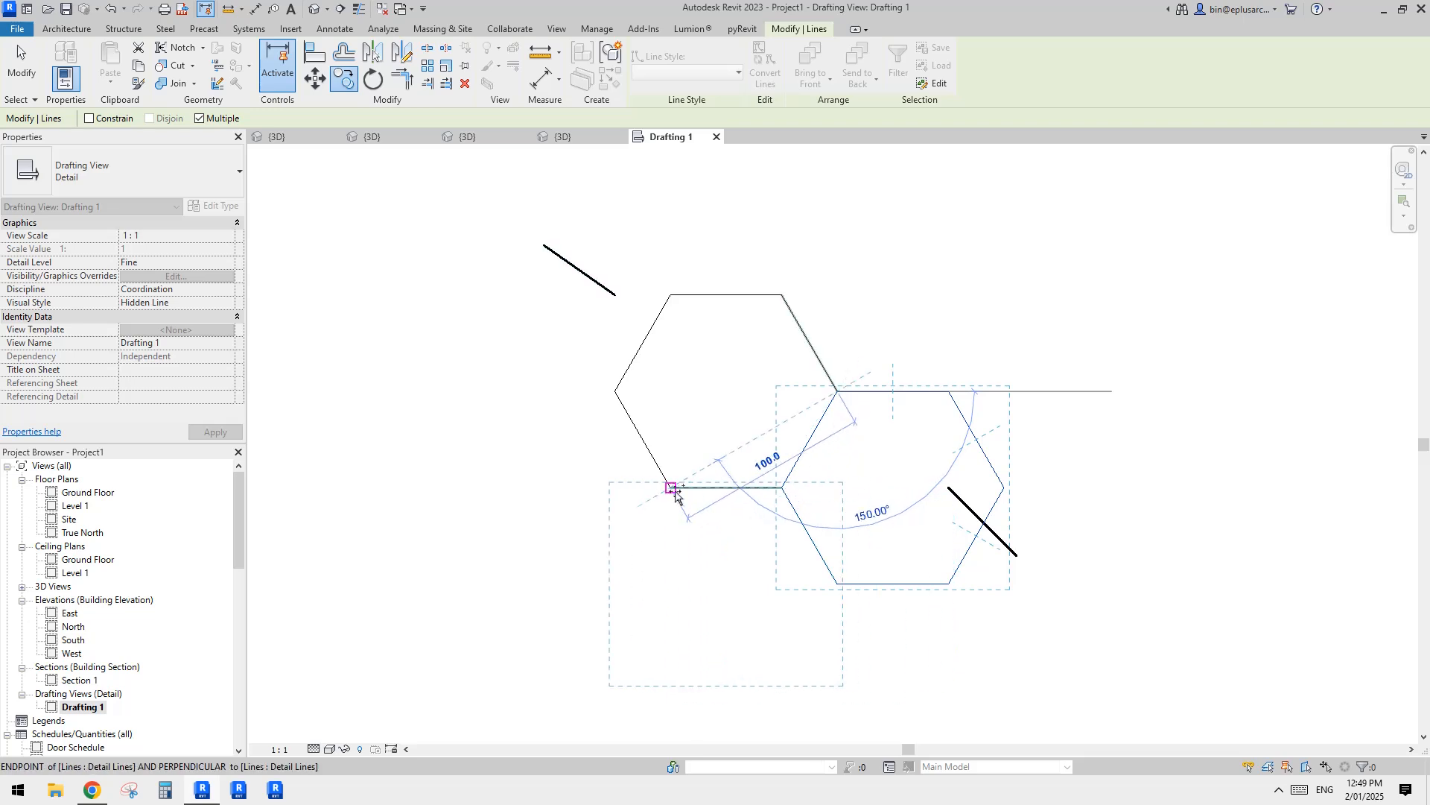
pyautogui.click(677, 522)
pyautogui.click(839, 585)
pyautogui.moveTo(894, 545); pyautogui.dragTo(824, 338, button='middle')
pyautogui.press('Escape')
pyautogui.press('Escape')
pyautogui.scroll(1, 840, 448)
pyautogui.moveTo(807, 405)
pyautogui.mouseDown(button='middle')
pyautogui.moveTo(790, 386)
pyautogui.moveTo(790, 400)
pyautogui.mouseUp(button='middle')
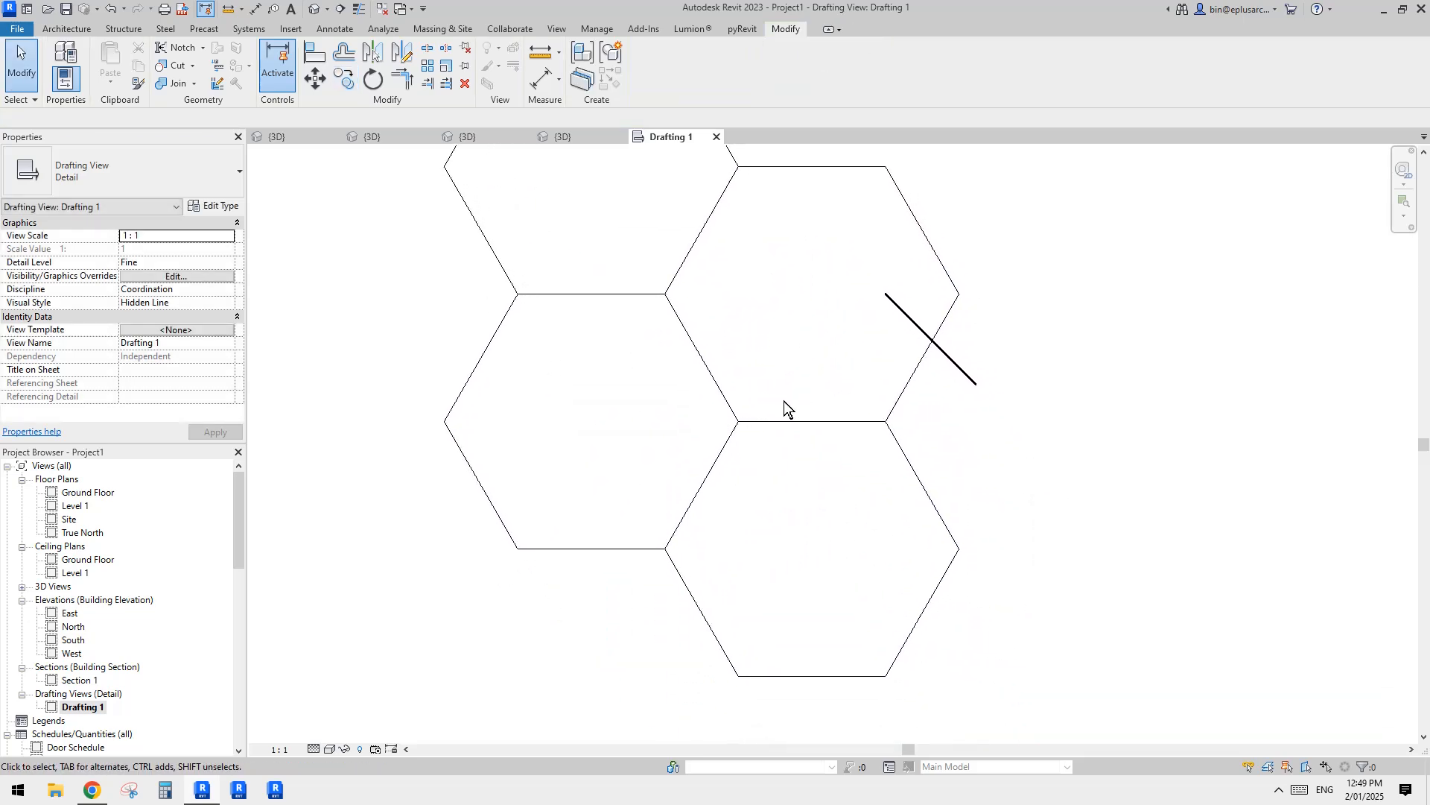
pyautogui.moveTo(765, 362); pyautogui.dragTo(705, 457)
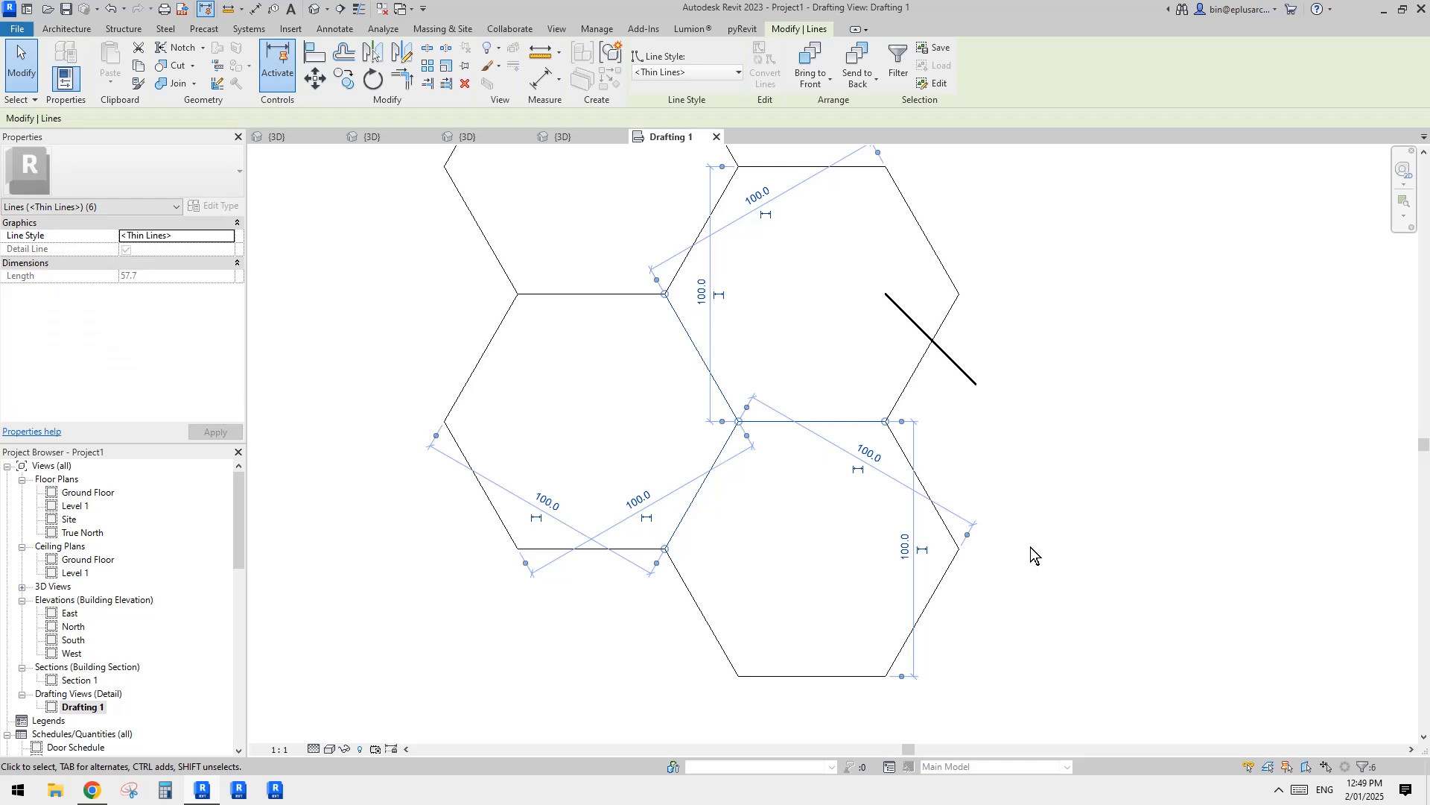
pyautogui.click(1279, 791)
pyautogui.click(1233, 696)
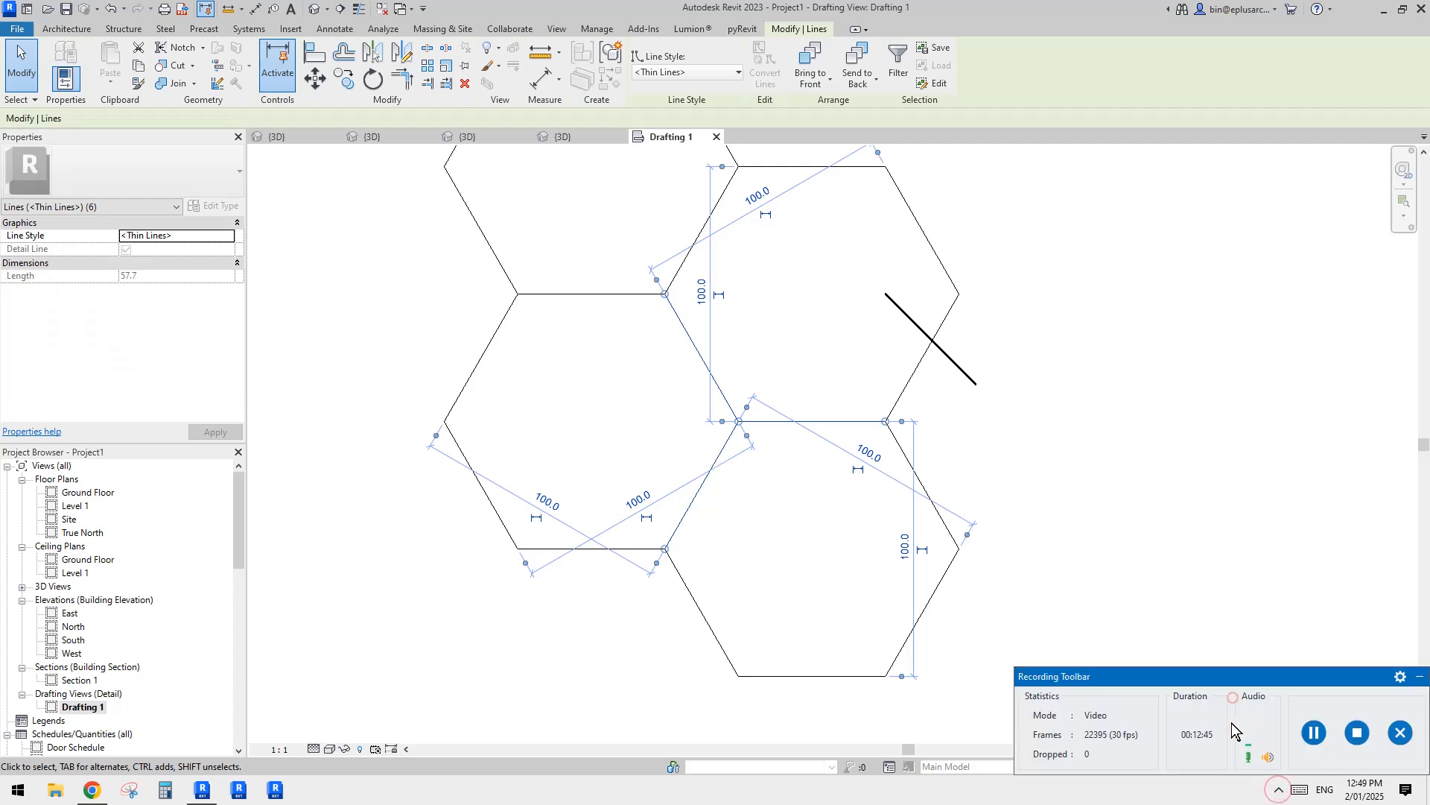
pyautogui.click(1419, 677)
pyautogui.click(1354, 680)
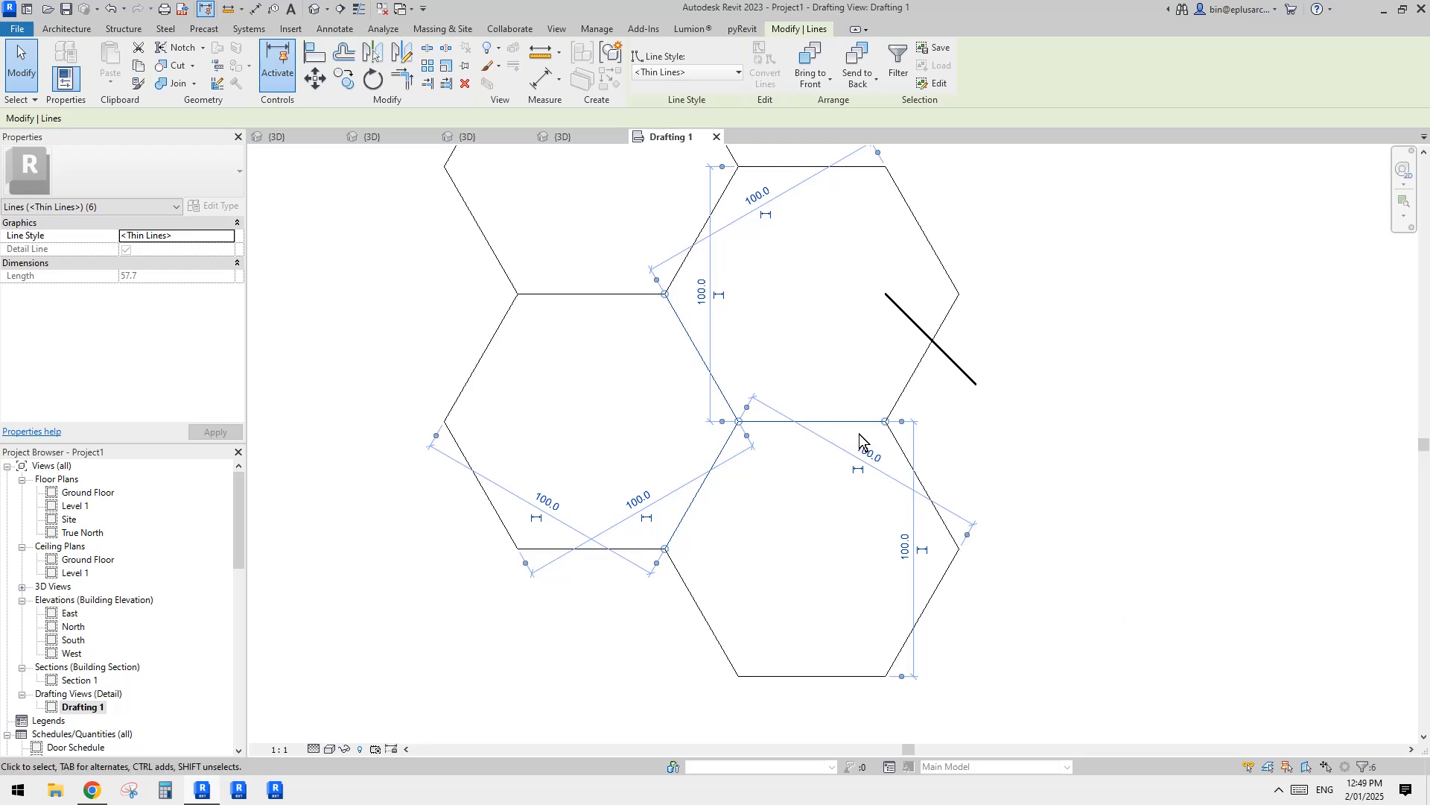
pyautogui.click(837, 447)
# Step: Delete the two thick diagonal lines around the four hexagons
pyautogui.moveTo(874, 415); pyautogui.dragTo(1018, 563, button='middle')
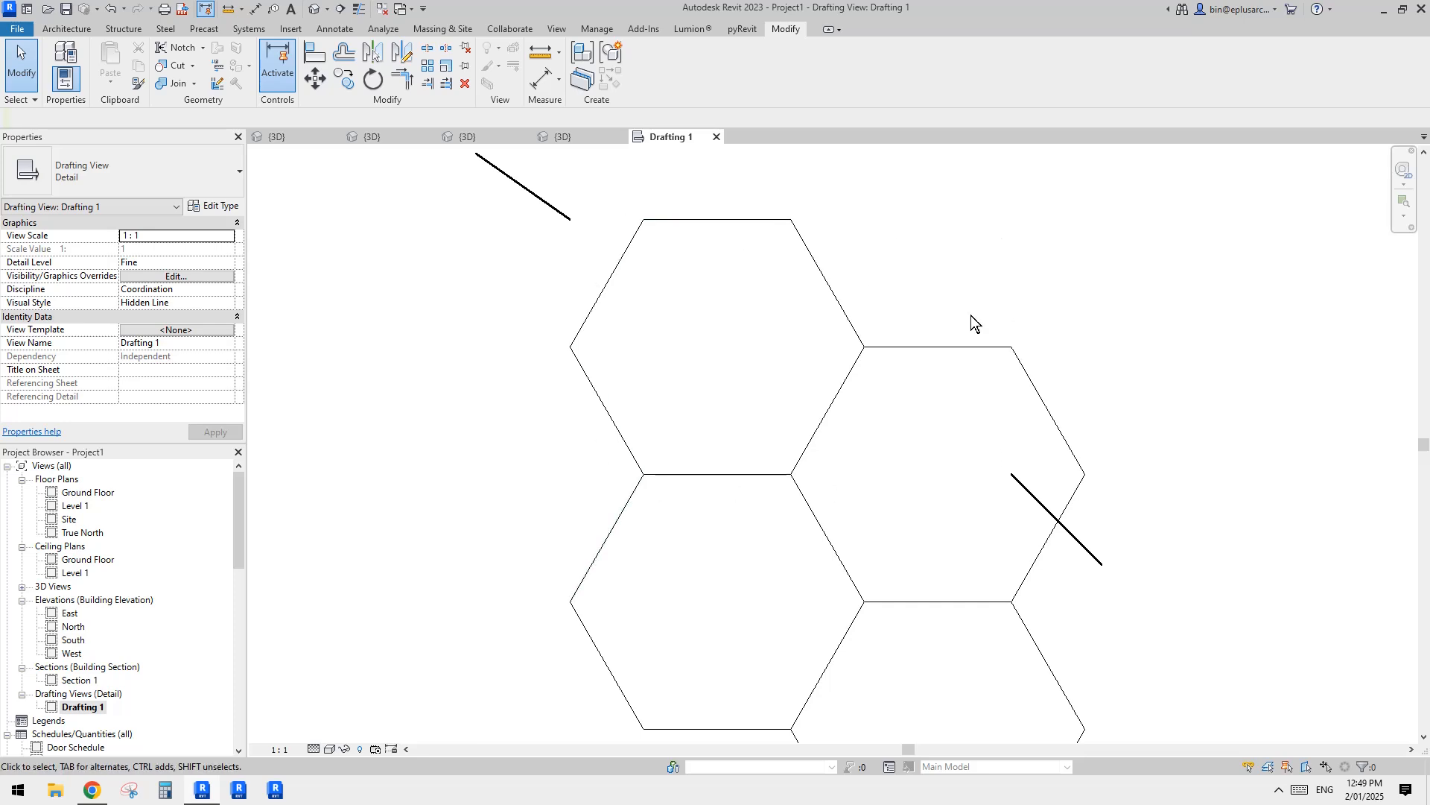
pyautogui.moveTo(974, 320); pyautogui.dragTo(819, 390, button='middle')
pyautogui.scroll(-2, 810, 368)
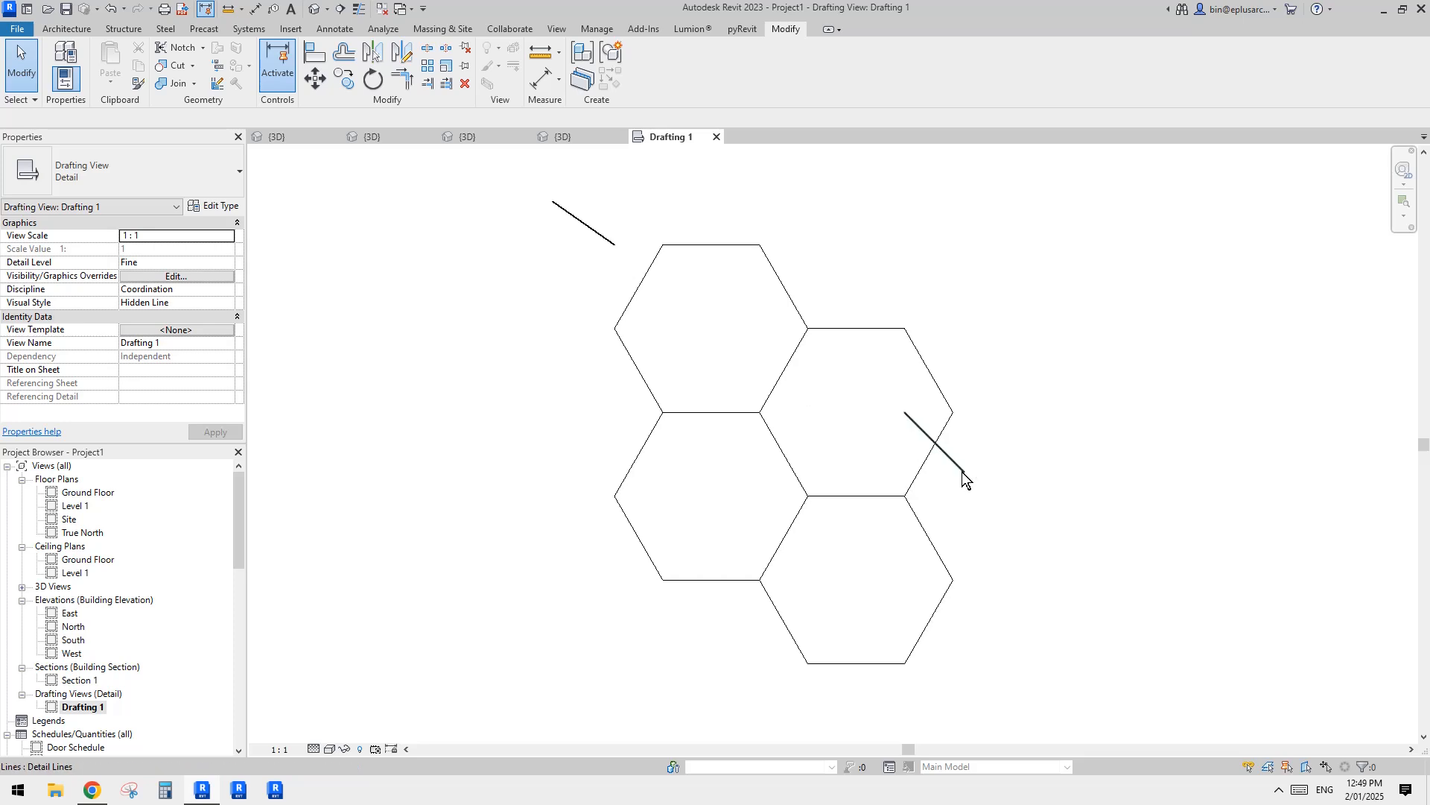
pyautogui.click(963, 472)
pyautogui.press('Delete')
pyautogui.click(615, 246)
pyautogui.press('Delete')
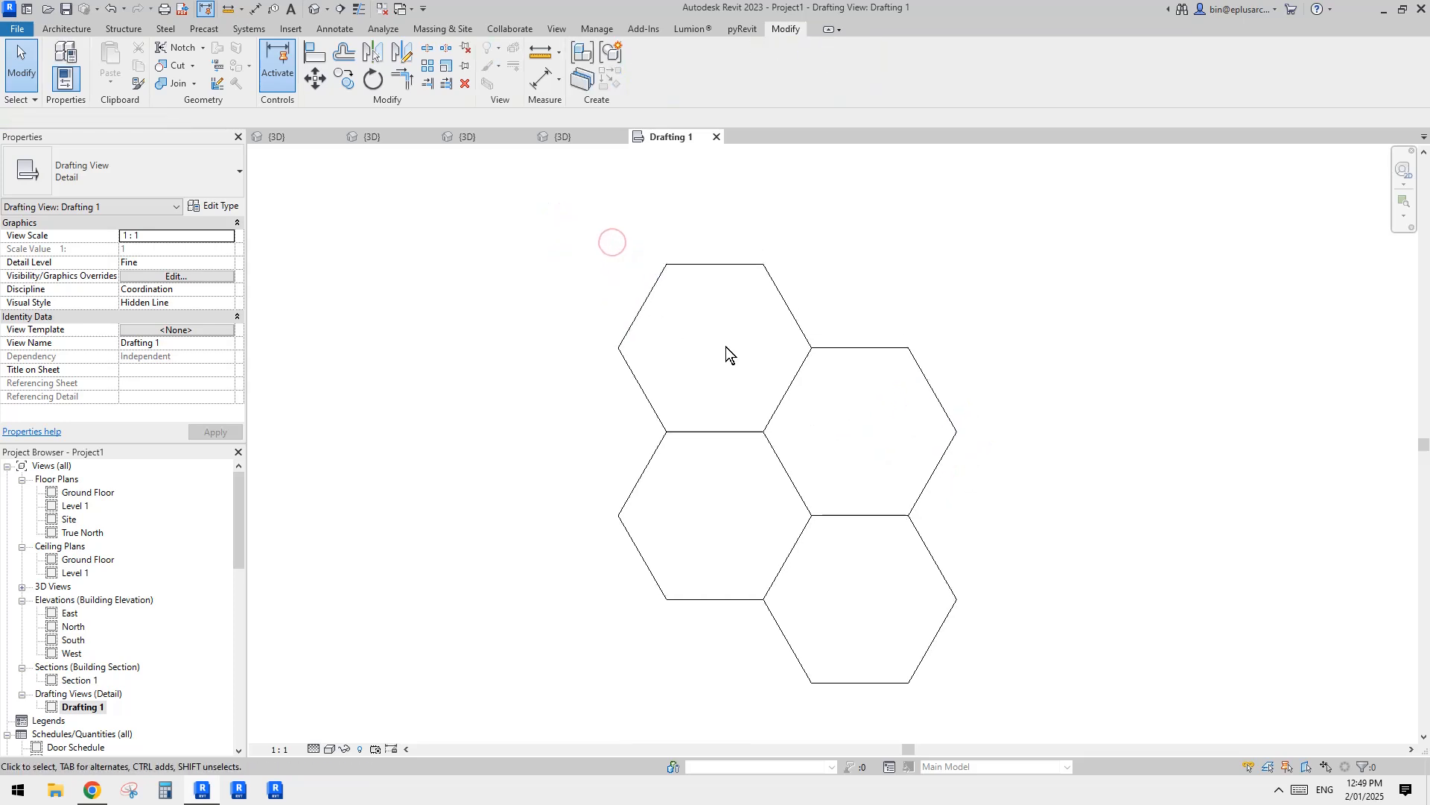
# Step: Rotate all four hexagons about a shared vertex so that the sloping edge between the two middle cells becomes vertical
pyautogui.moveTo(520, 221); pyautogui.dragTo(1126, 716)
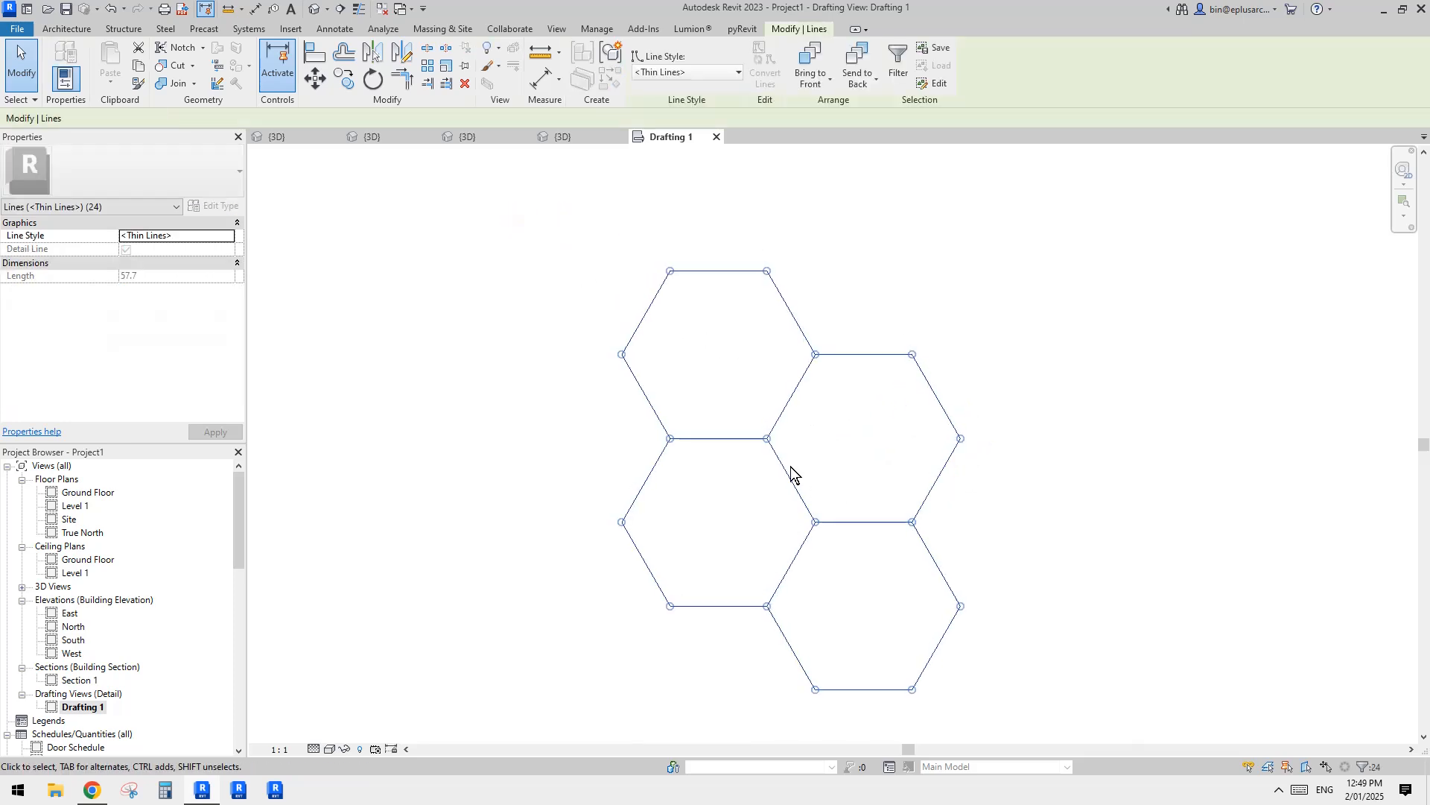
pyautogui.press('r')
pyautogui.press('o')
pyautogui.press('space')
pyautogui.click(771, 442)
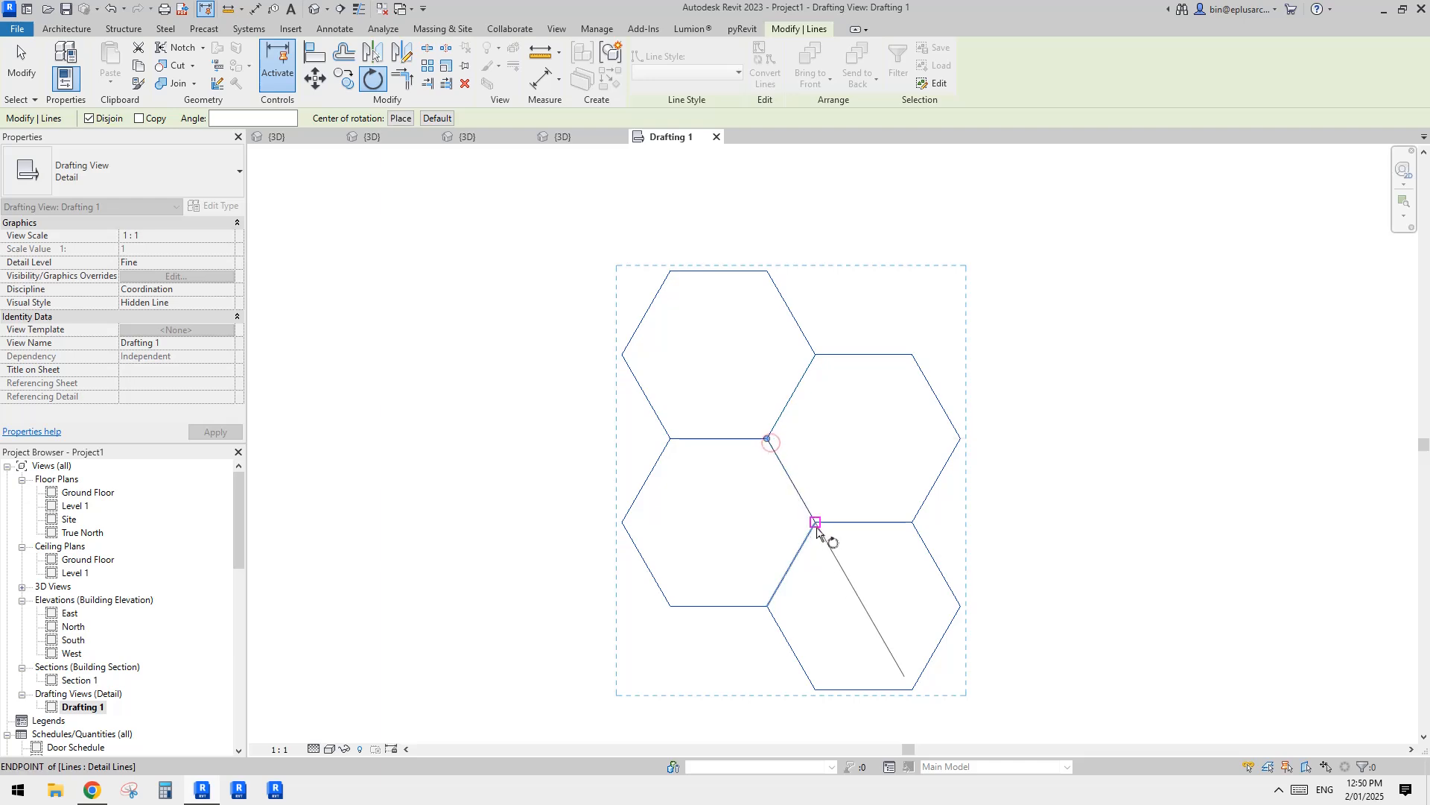
pyautogui.click(816, 523)
pyautogui.click(765, 516)
pyautogui.press('Escape')
# Step: Draw wide detail lines leftward from the central vertical edge's midpoint and downward from the adjacent upper-right edge's midpoint
pyautogui.scroll(2, 796, 484)
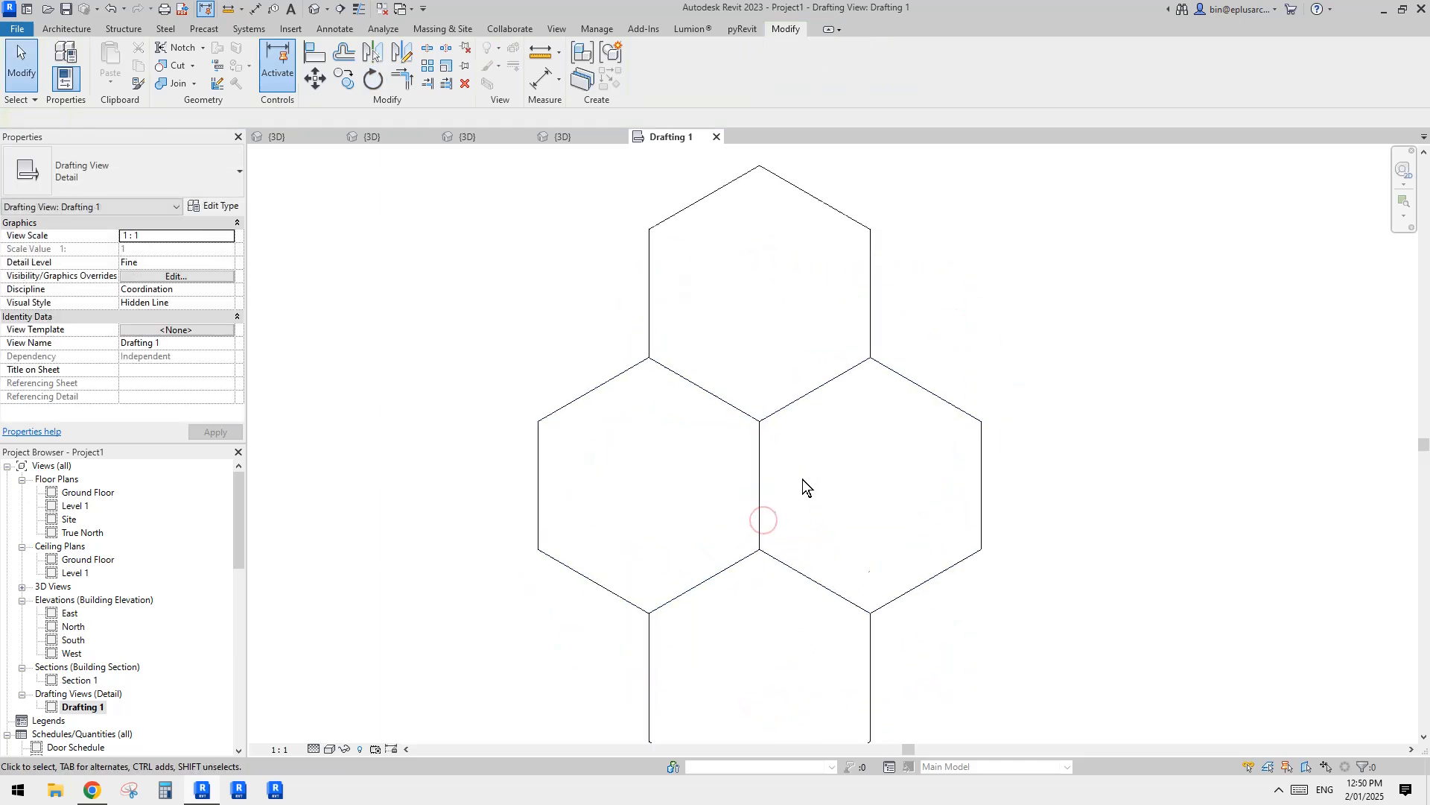
pyautogui.scroll(-1, 802, 483)
pyautogui.moveTo(785, 497); pyautogui.dragTo(796, 426, button='middle')
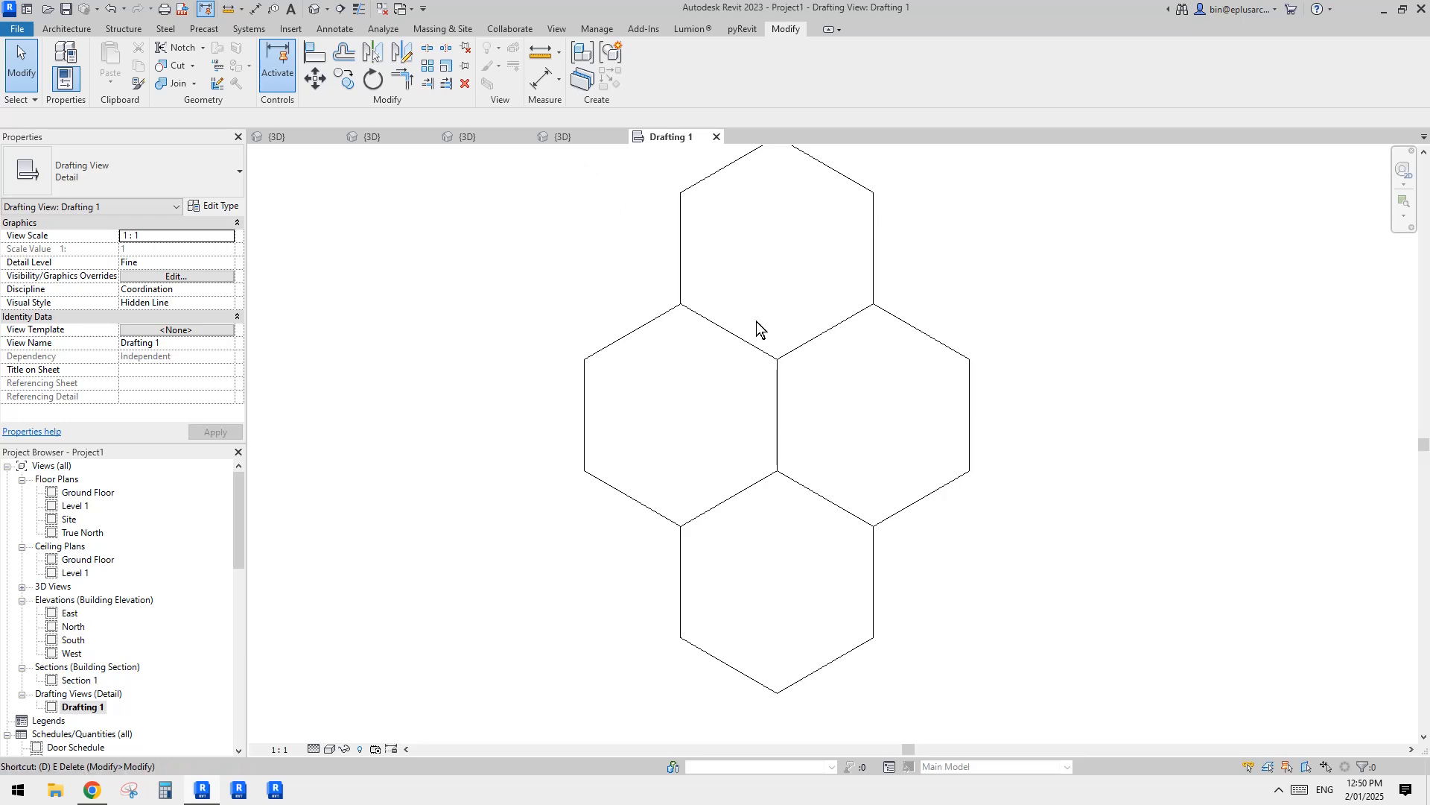
pyautogui.press('l')
pyautogui.click(778, 414)
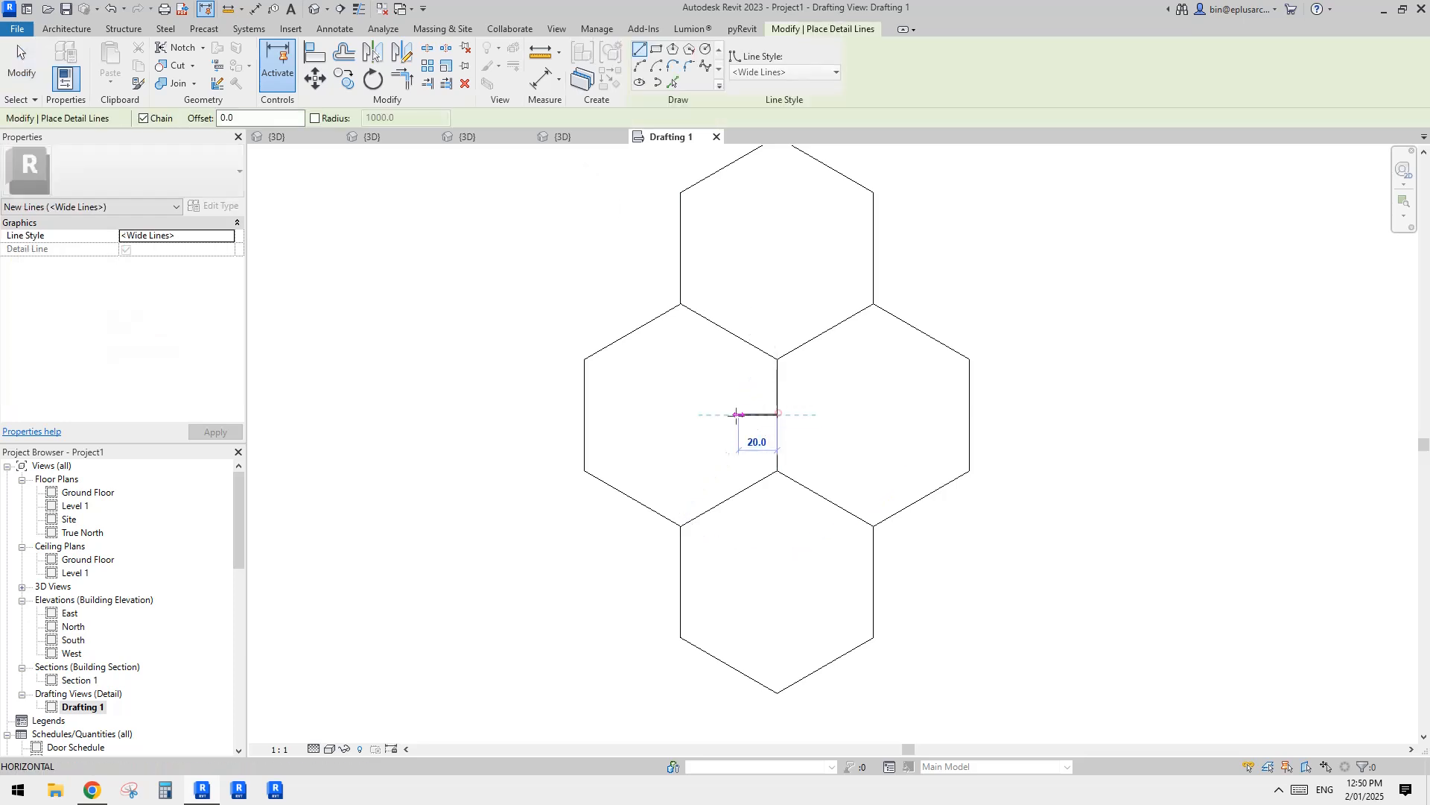
pyautogui.click(719, 414)
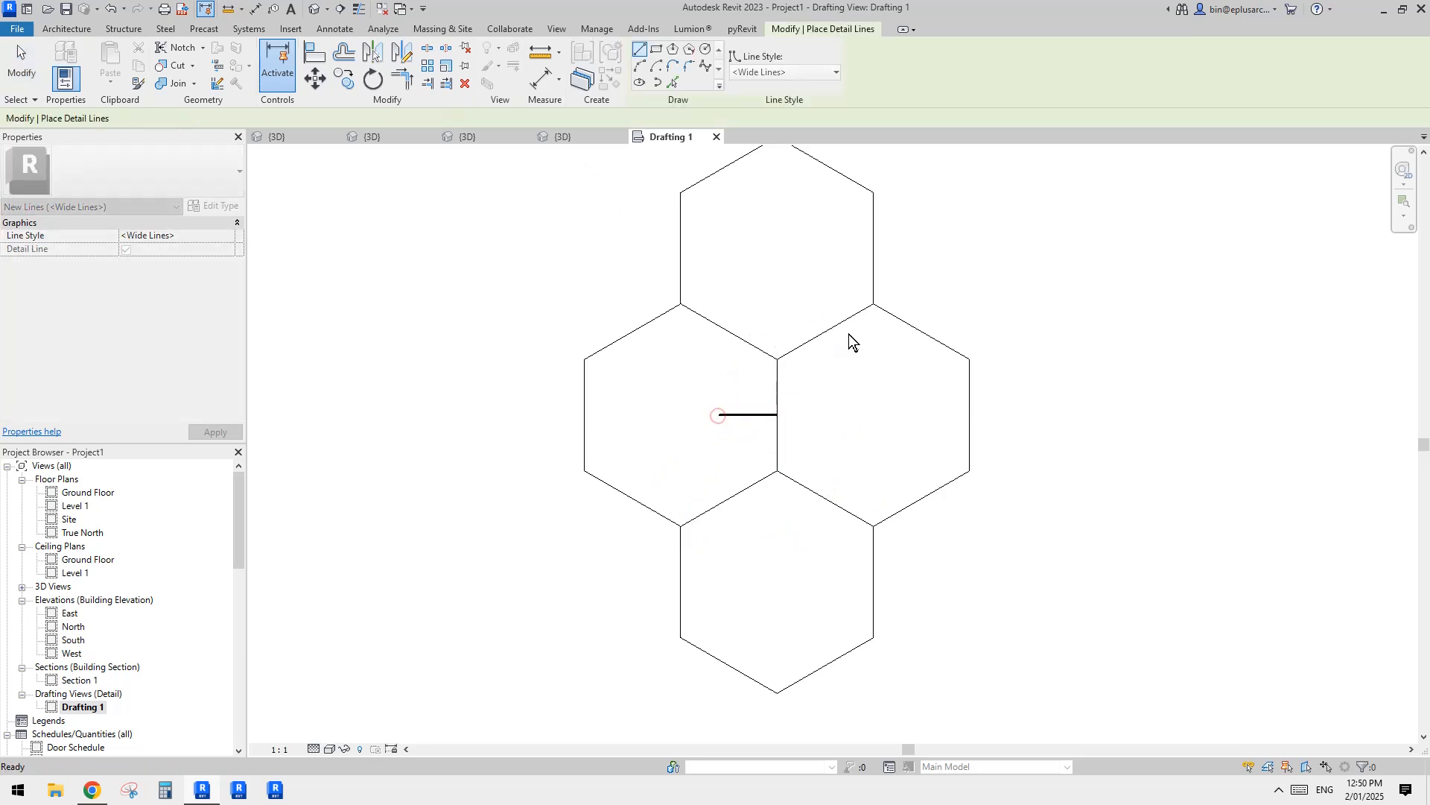
pyautogui.press('Escape')
pyautogui.click(825, 333)
pyautogui.click(825, 413)
pyautogui.press('Escape')
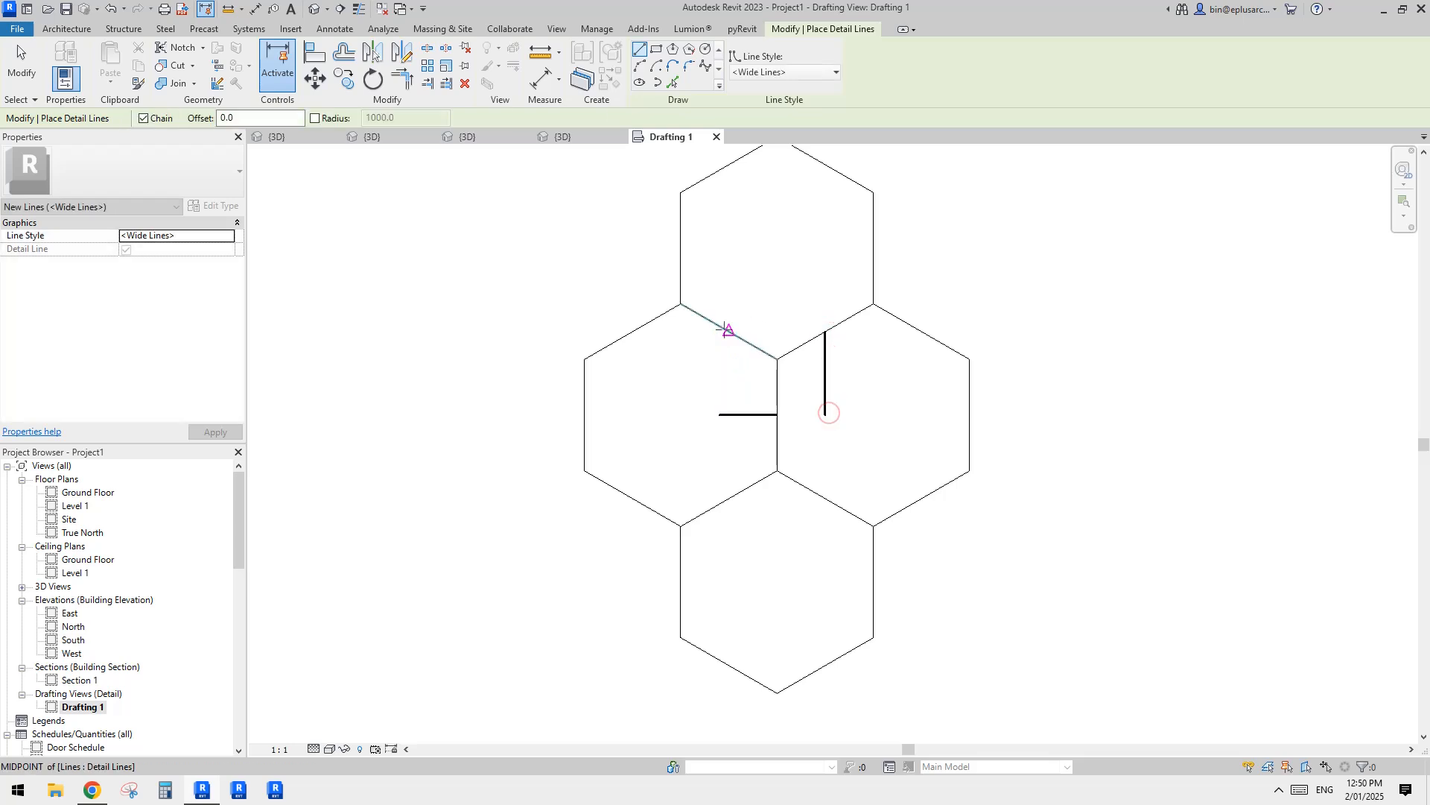
# Step: Complete a rectangle of about 50 by 43.3 by joining the upper edge midpoints, trimming the corners and copying the right side to the left
pyautogui.click(719, 326)
pyautogui.press('Escape')
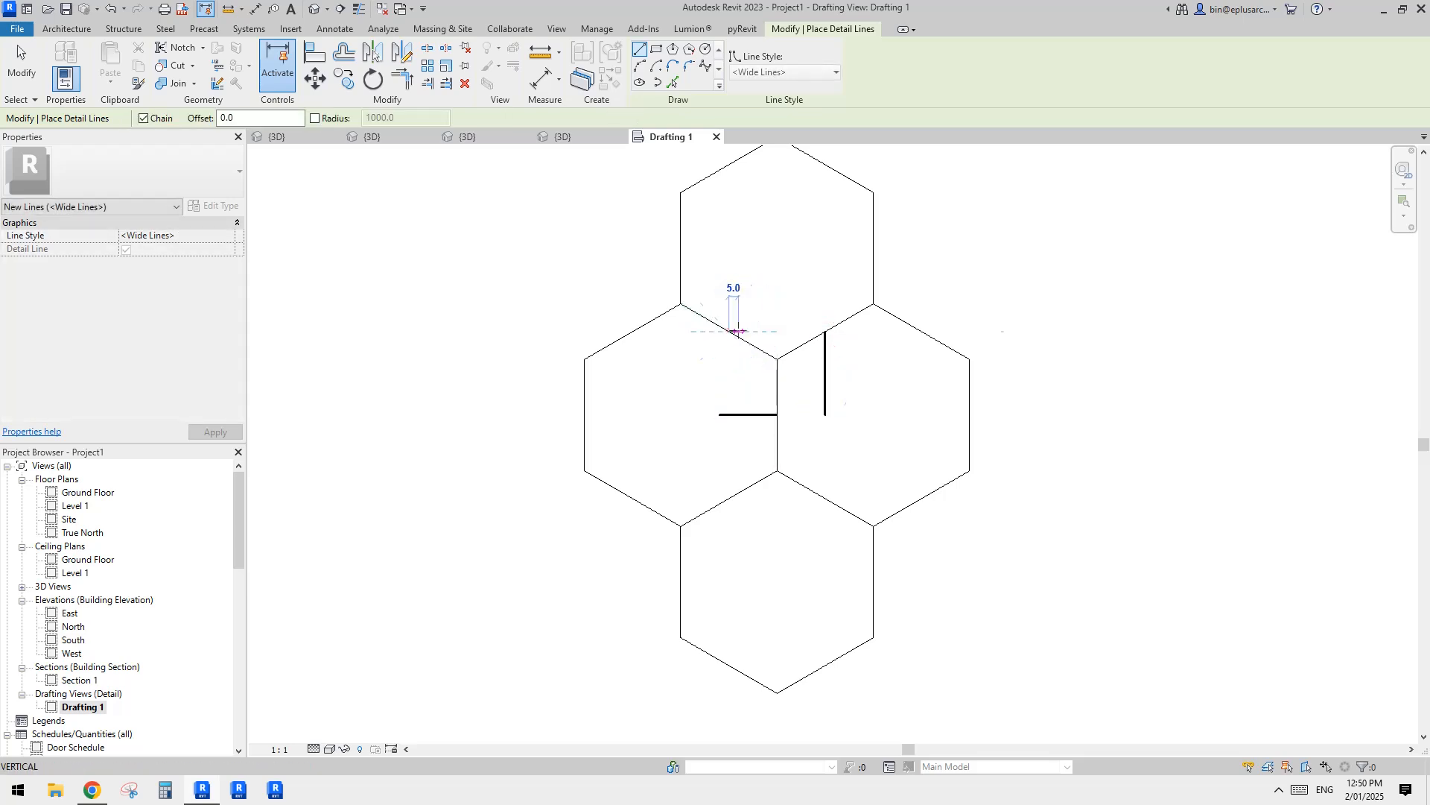
pyautogui.click(729, 331)
pyautogui.click(825, 331)
pyautogui.press('Escape')
pyautogui.press('Escape')
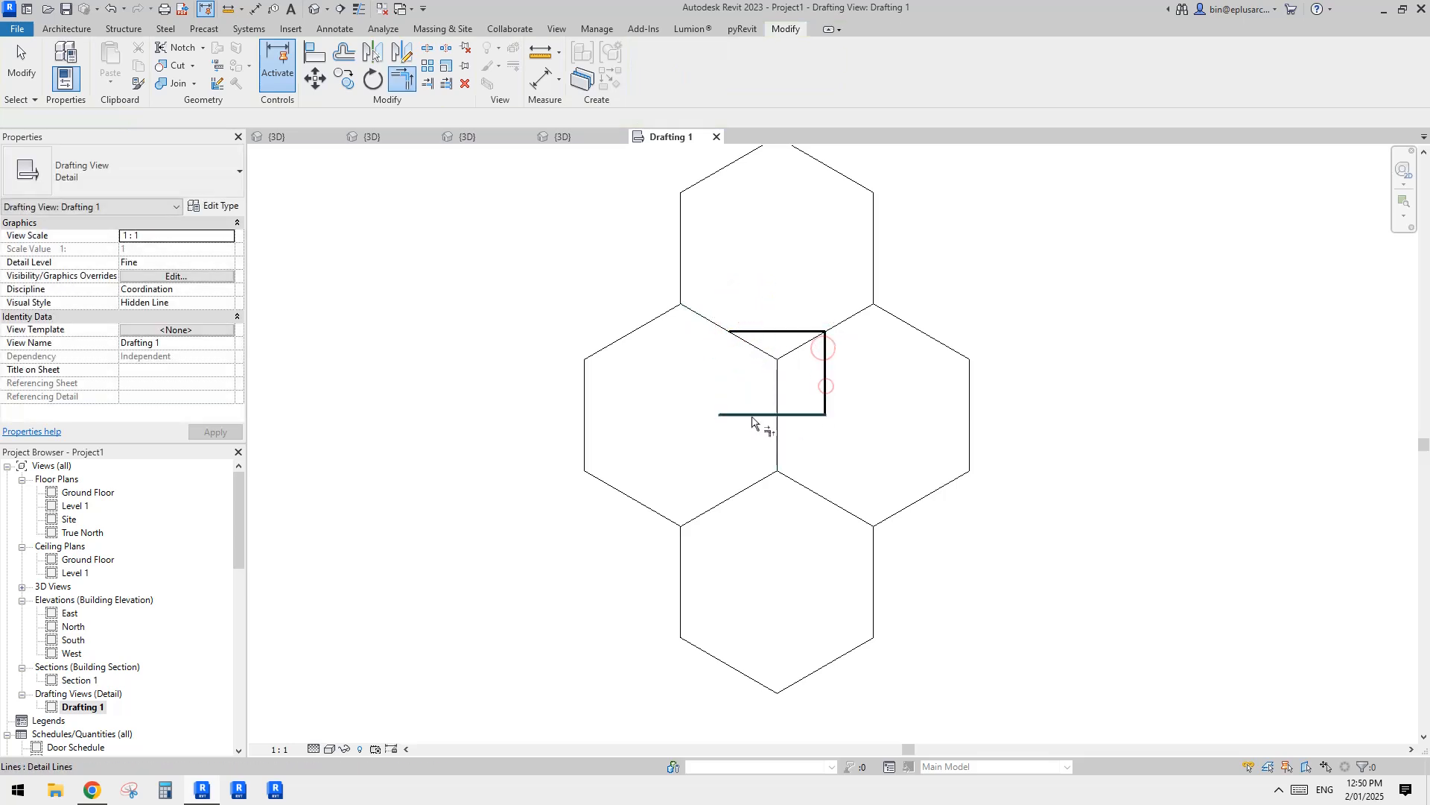
pyautogui.click(827, 387)
pyautogui.click(730, 332)
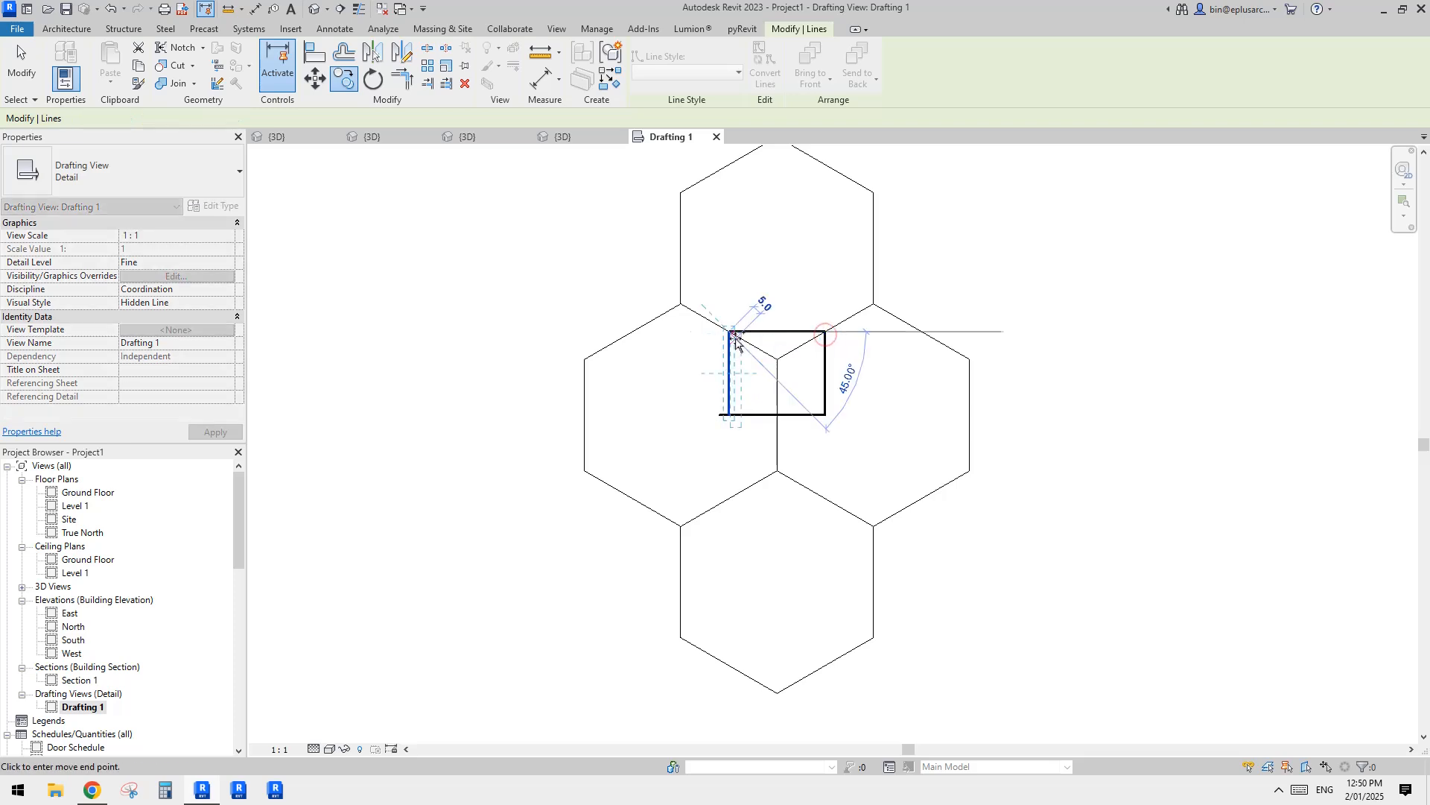
pyautogui.press('Escape')
pyautogui.press('Escape')
pyautogui.scroll(2, 823, 397)
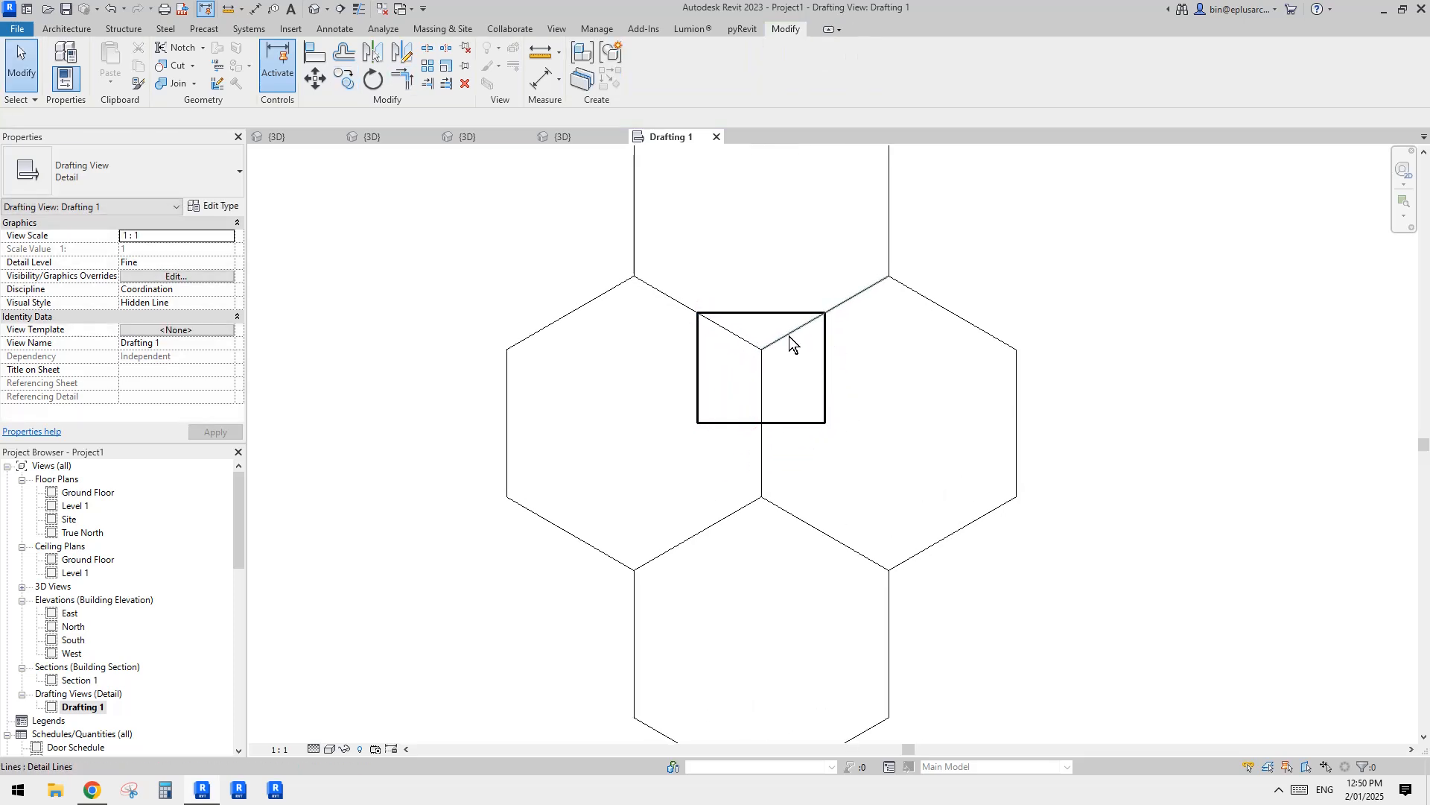
pyautogui.press('Tab')
pyautogui.click(825, 381)
pyautogui.scroll(-1, 865, 385)
pyautogui.press('Escape')
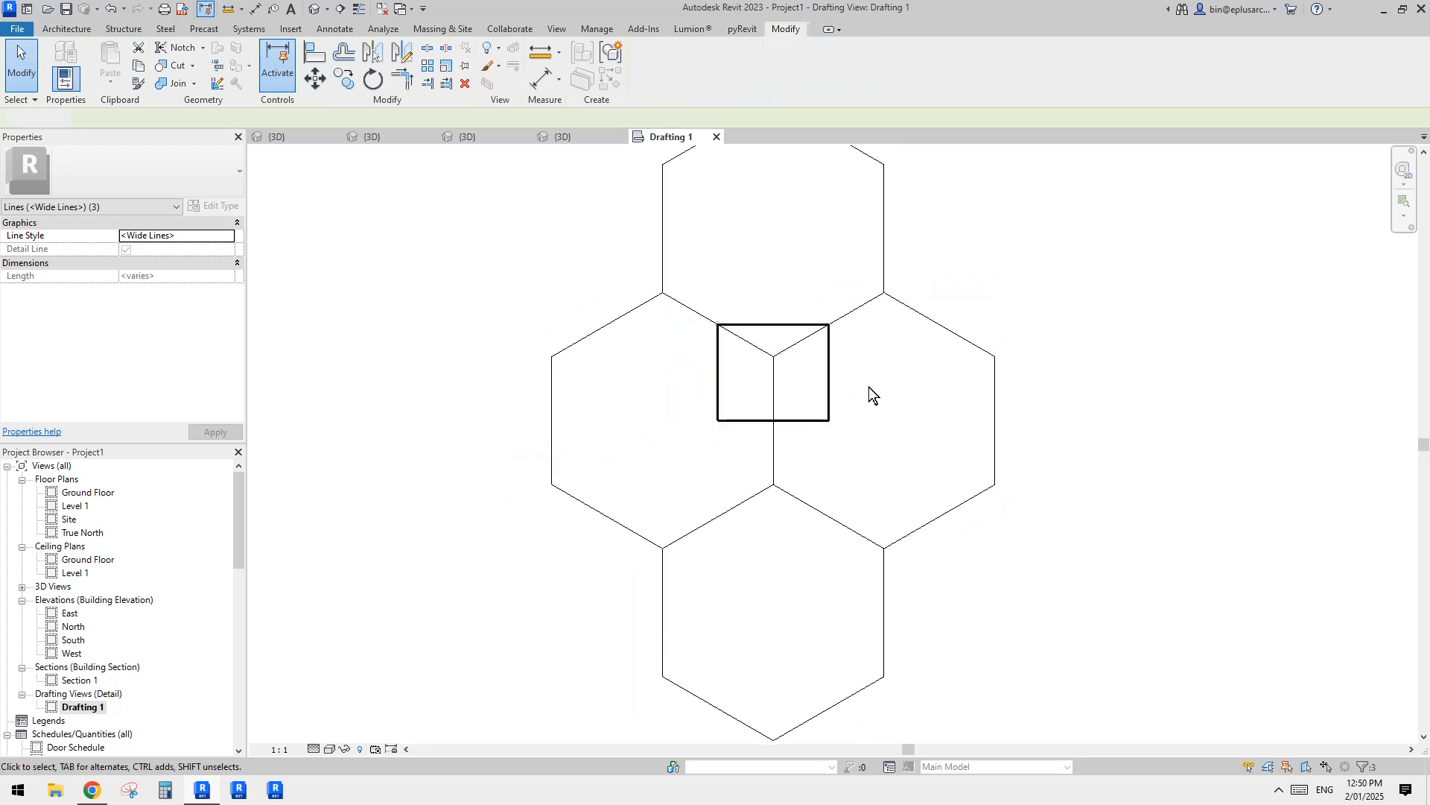
# Step: Move the rectangle's top line from the edge midpoint up to the upper vertex of the right-hand hexagon
pyautogui.click(792, 326)
pyautogui.press('m')
pyautogui.press('v')
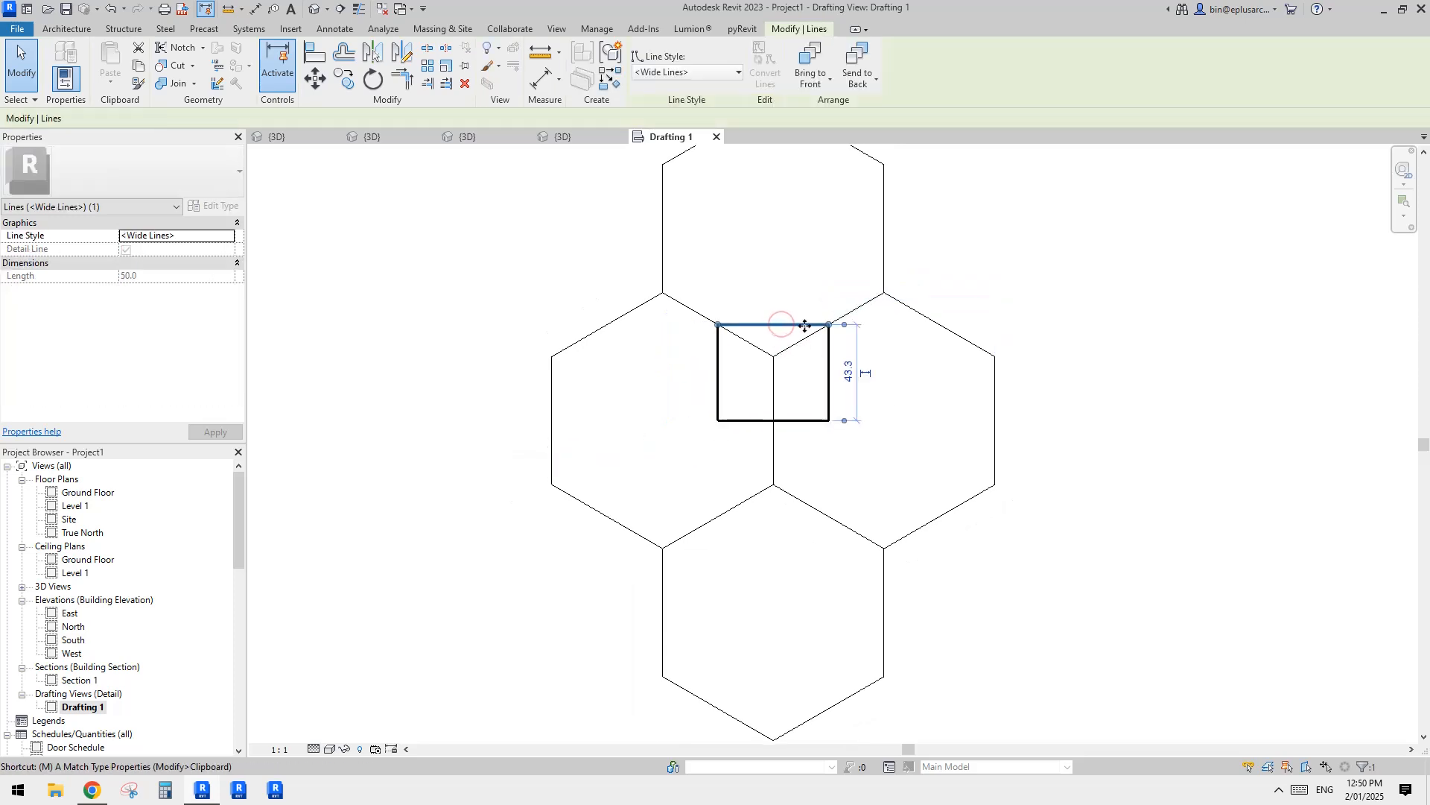
pyautogui.click(829, 325)
pyautogui.click(885, 292)
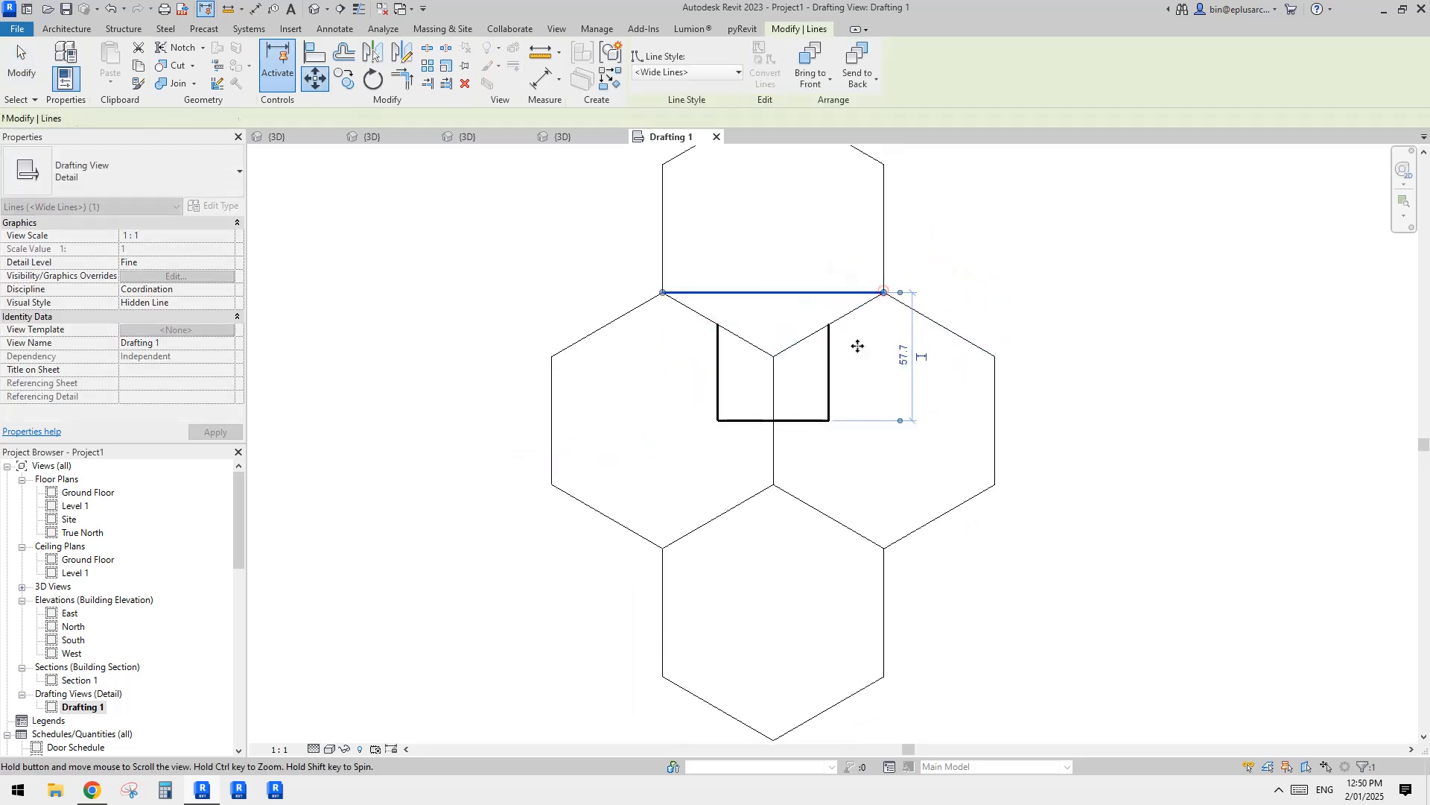
pyautogui.press('Escape')
# Step: Move the rectangle's right and left sides outward to the upper vertices of the two middle hexagons
pyautogui.click(830, 344)
pyautogui.press('v')
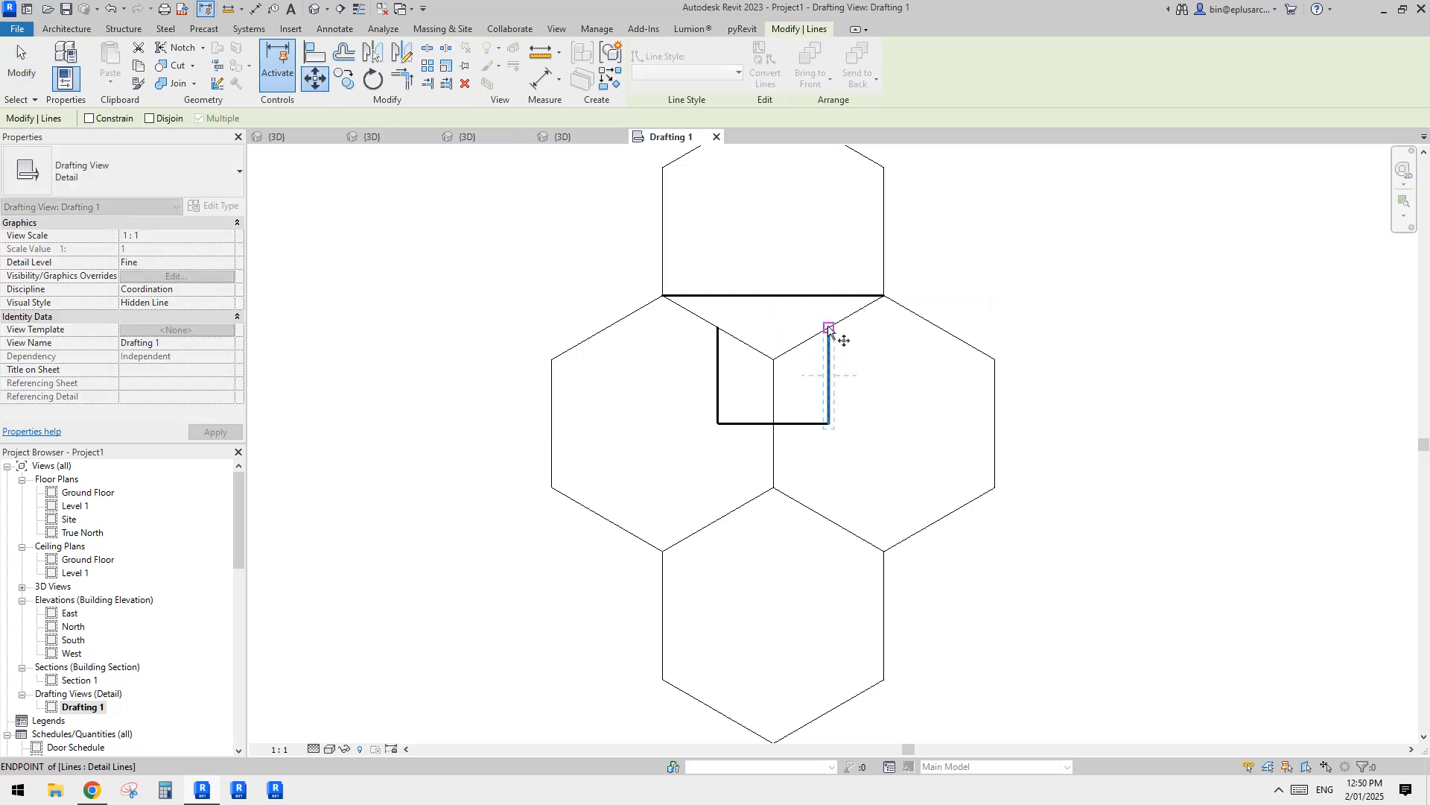
pyautogui.click(830, 326)
pyautogui.click(882, 297)
pyautogui.press('Escape')
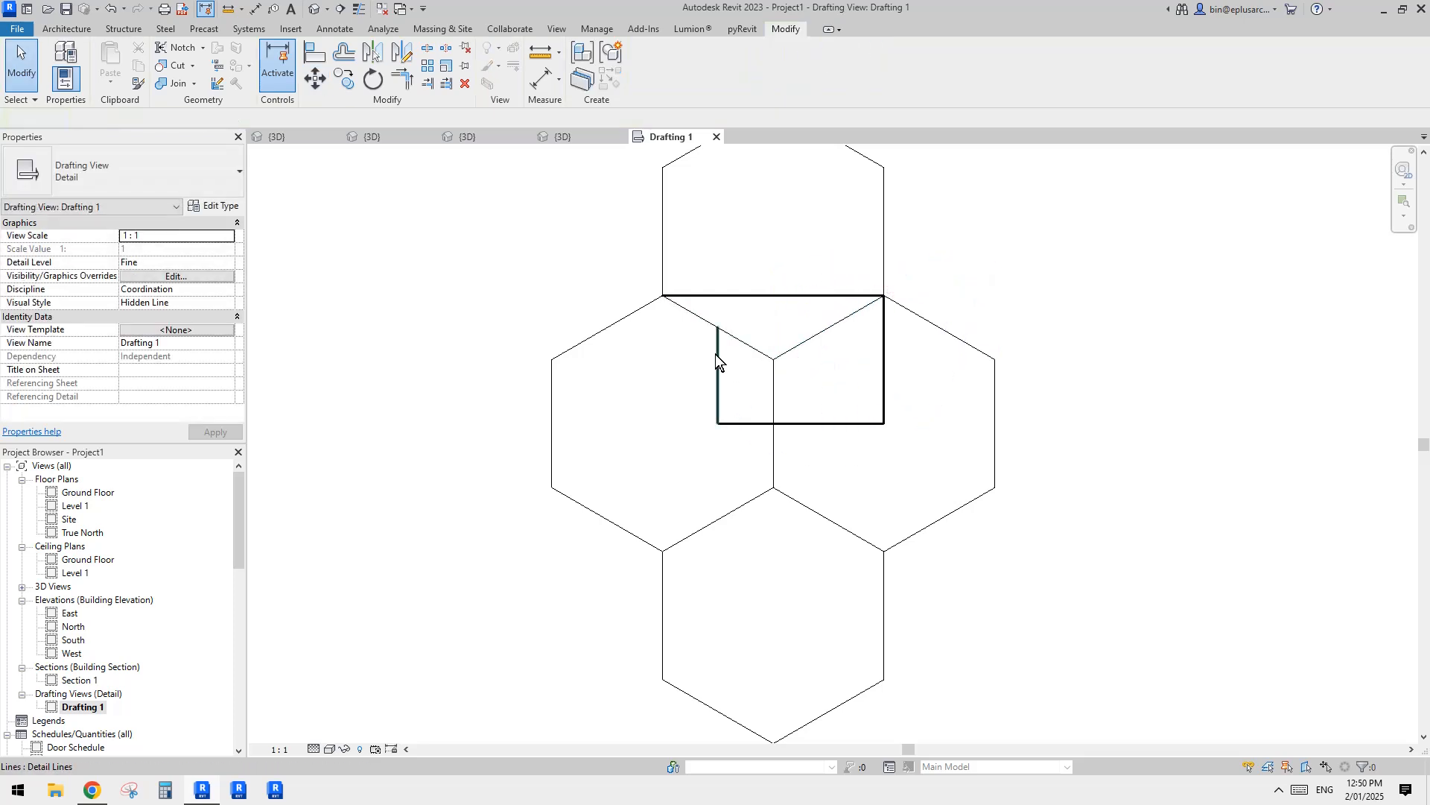
pyautogui.click(717, 355)
pyautogui.press('m')
pyautogui.press('v')
pyautogui.click(718, 328)
pyautogui.click(663, 297)
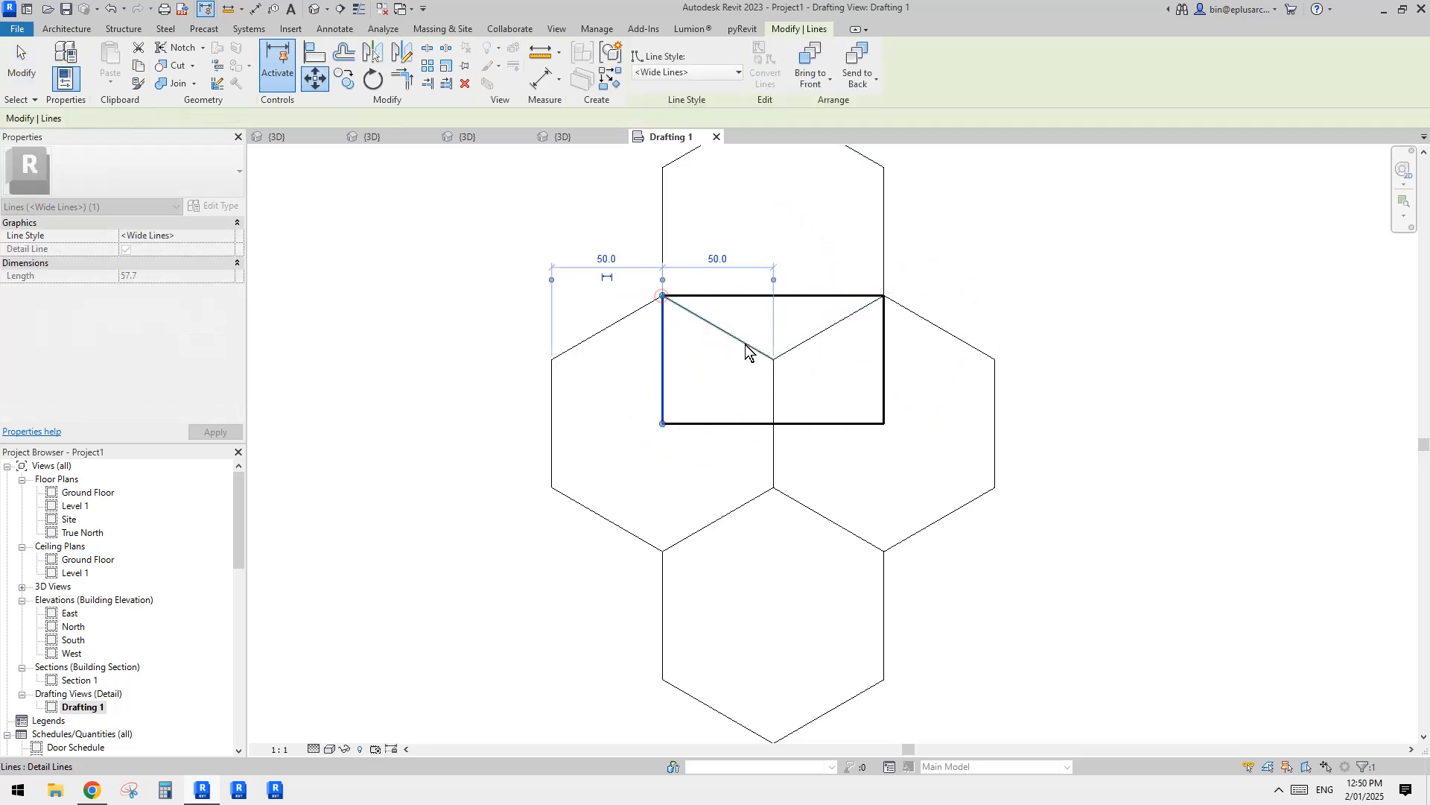
pyautogui.press('Escape')
# Step: Copy the bottom hexagon from its lowest vertex to the upper-right vertex of the middle row's right hexagon, beside the top hexagon
pyautogui.scroll(-1, 931, 344)
pyautogui.moveTo(970, 343); pyautogui.dragTo(938, 372, button='middle')
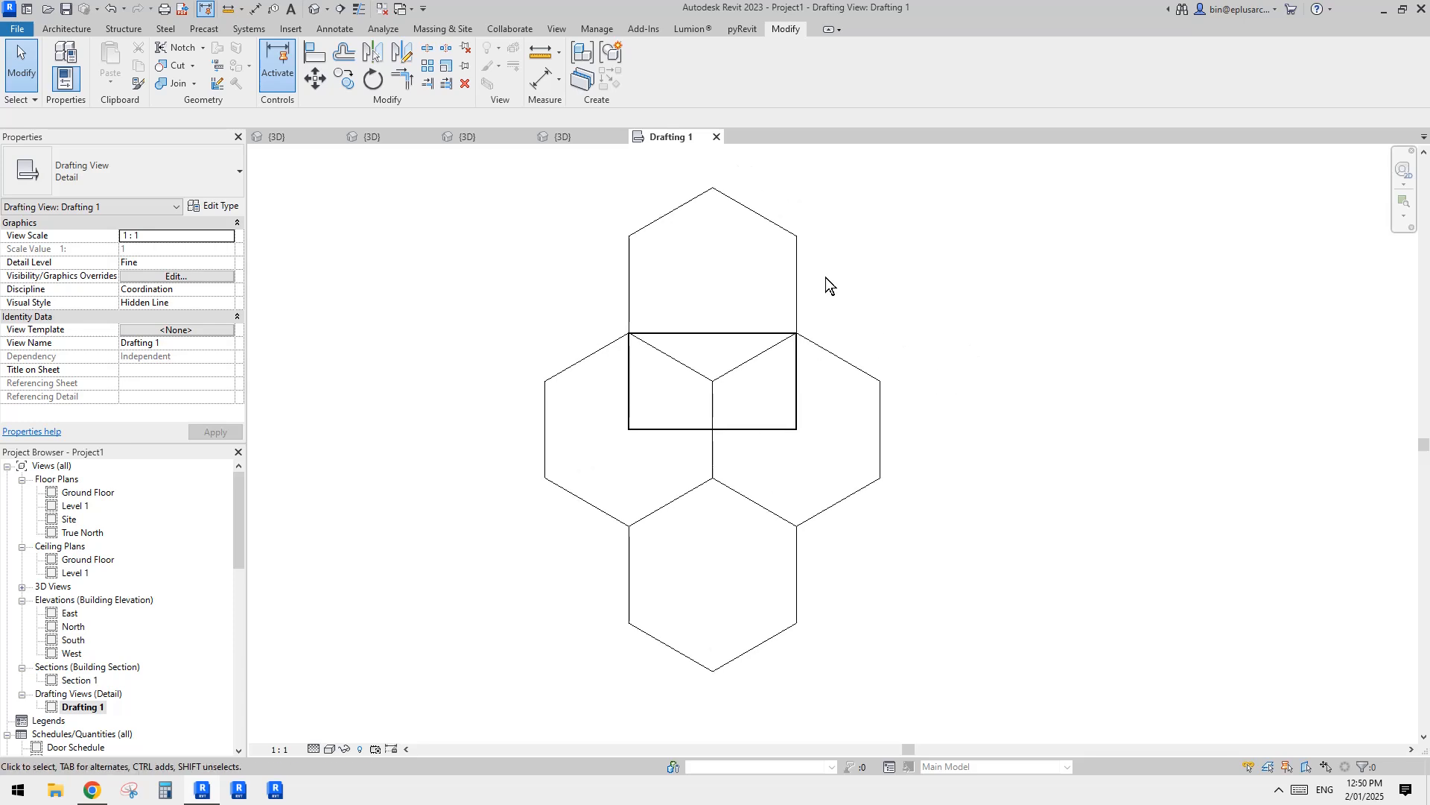
pyautogui.click(795, 261)
pyautogui.press('Escape')
pyautogui.moveTo(909, 363); pyautogui.dragTo(899, 339, button='middle')
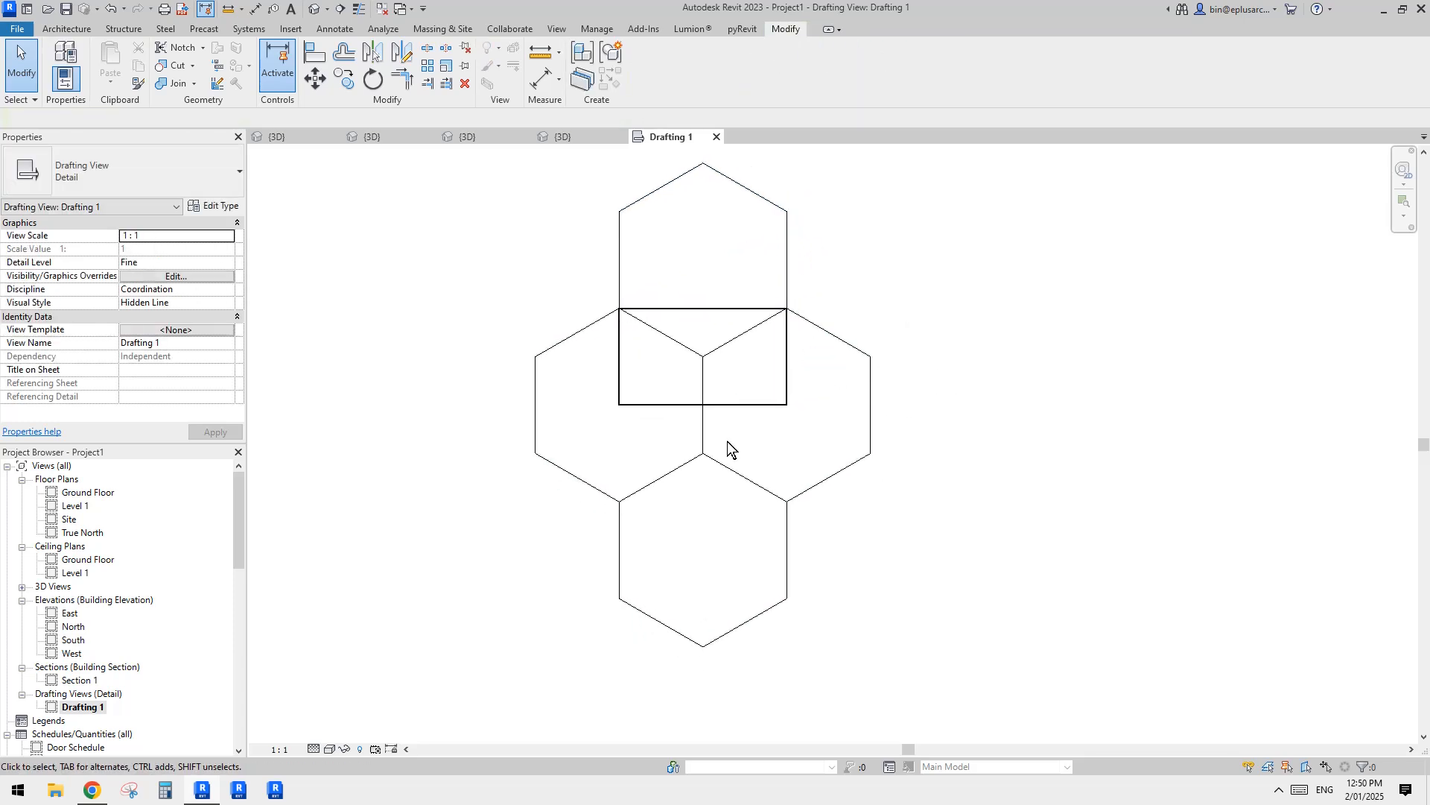
pyautogui.click(787, 548)
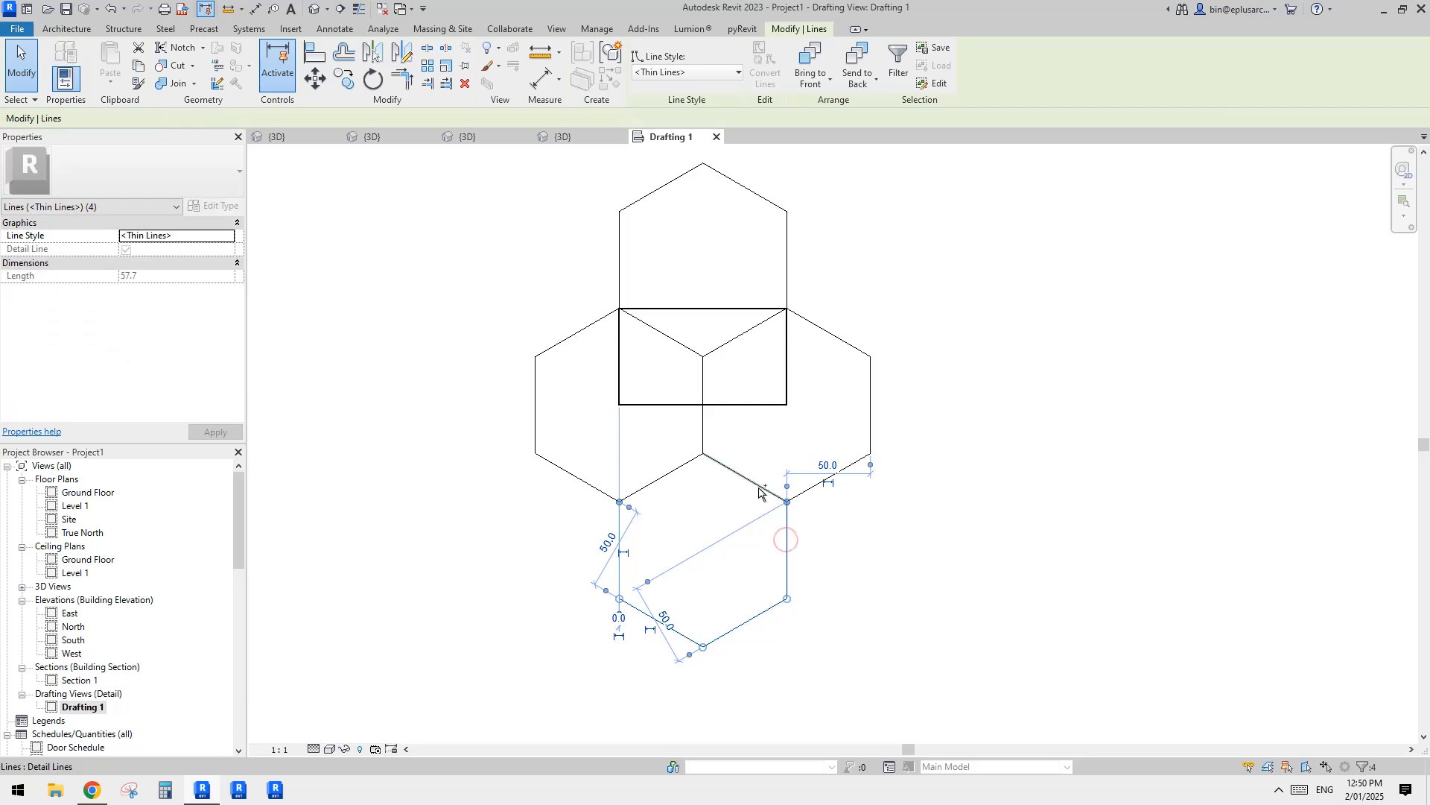
pyautogui.press('c')
pyautogui.press('o')
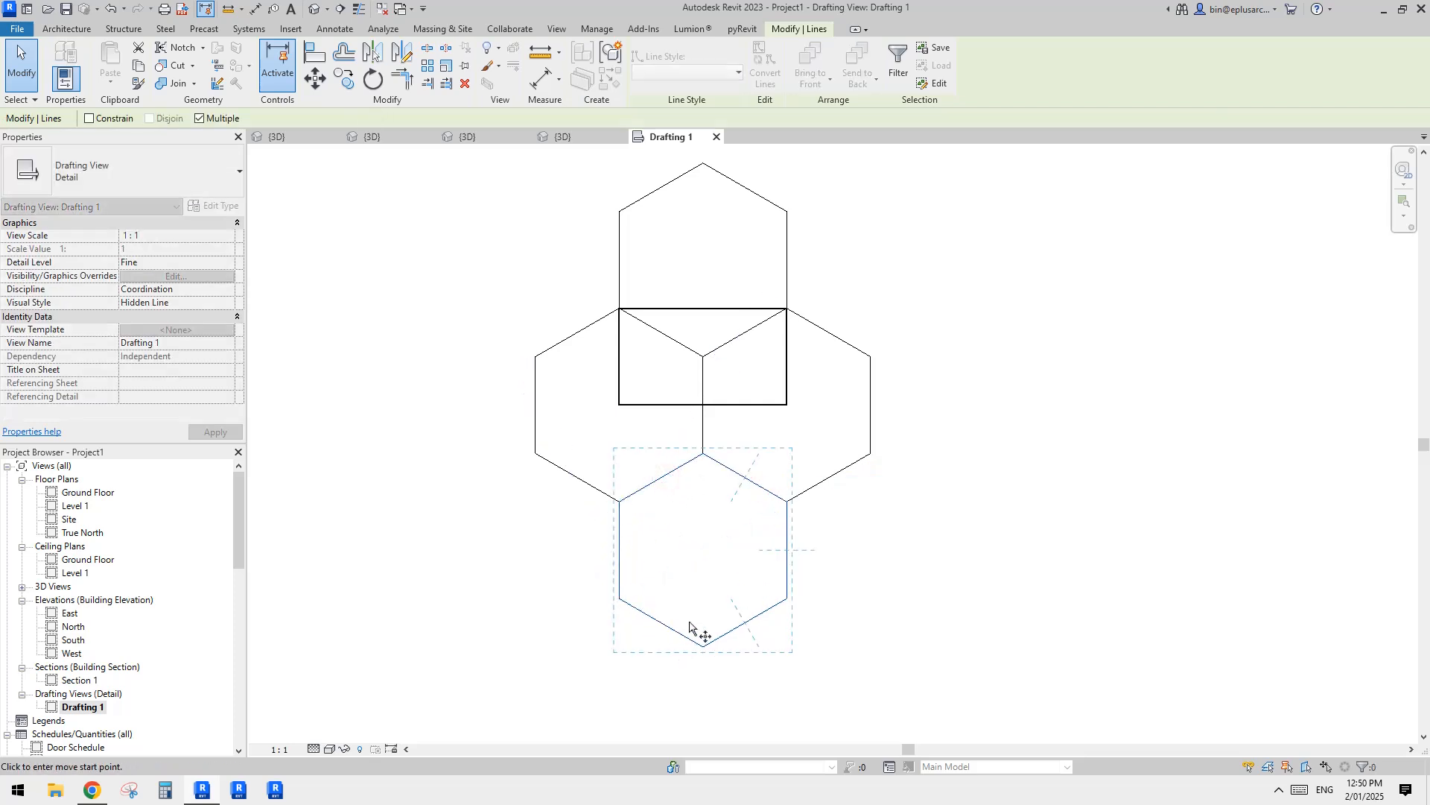
pyautogui.click(703, 646)
pyautogui.click(871, 356)
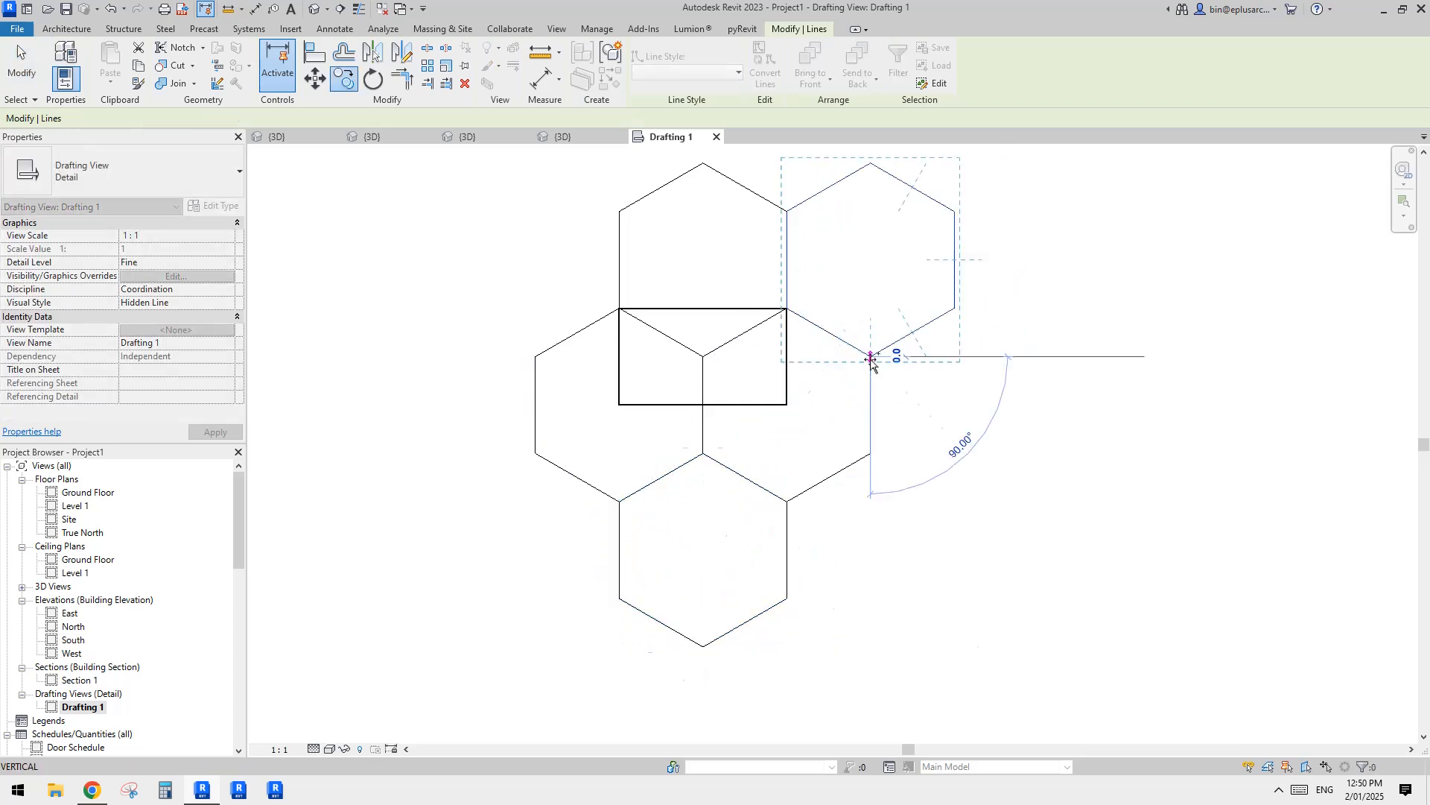
pyautogui.moveTo(959, 371); pyautogui.dragTo(942, 408, button='middle')
pyautogui.press('Escape')
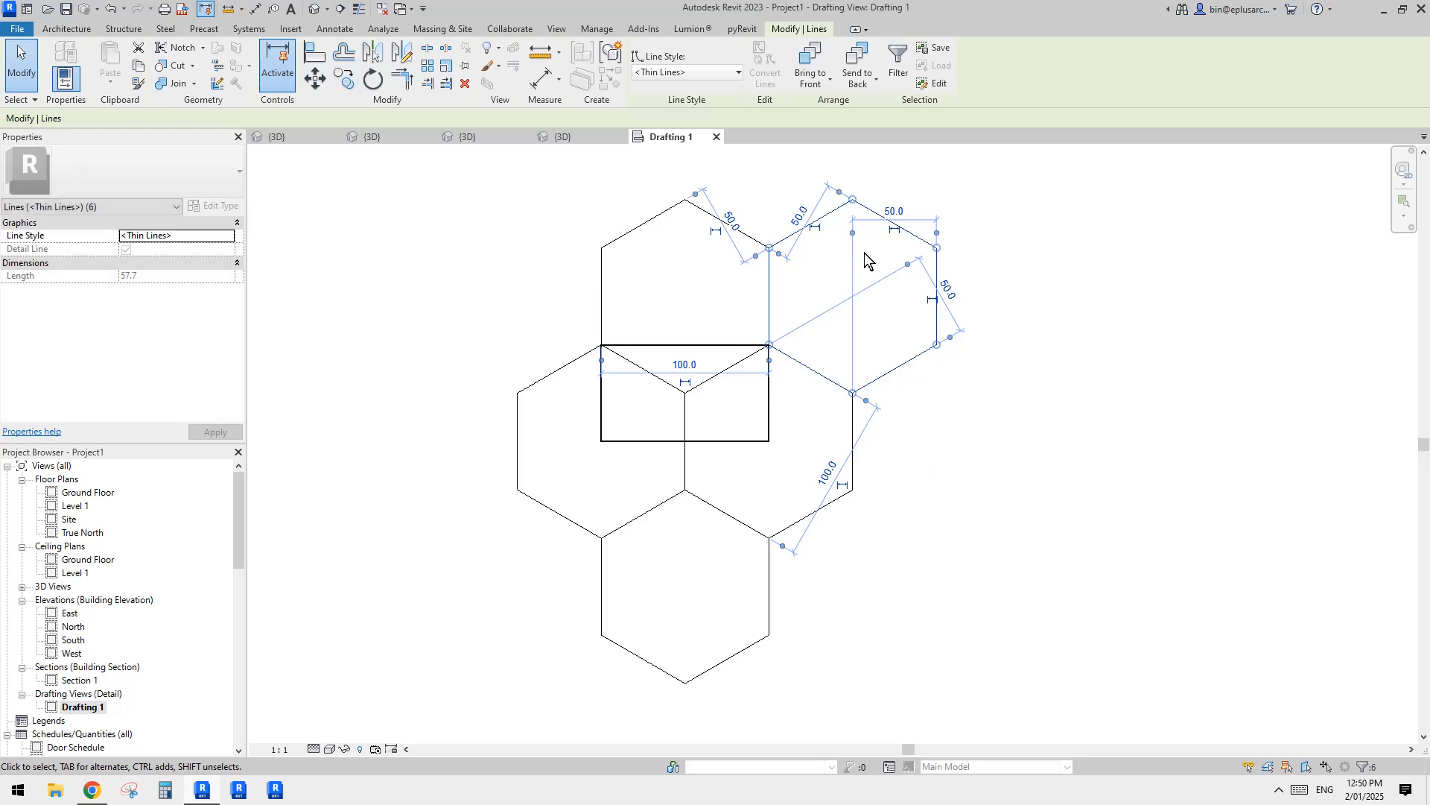
# Step: Copy the upper-right hexagon to the right end of the middle row and into the bottom row beside the lowest hexagon
pyautogui.press('c')
pyautogui.press('o')
pyautogui.click(769, 248)
pyautogui.click(853, 392)
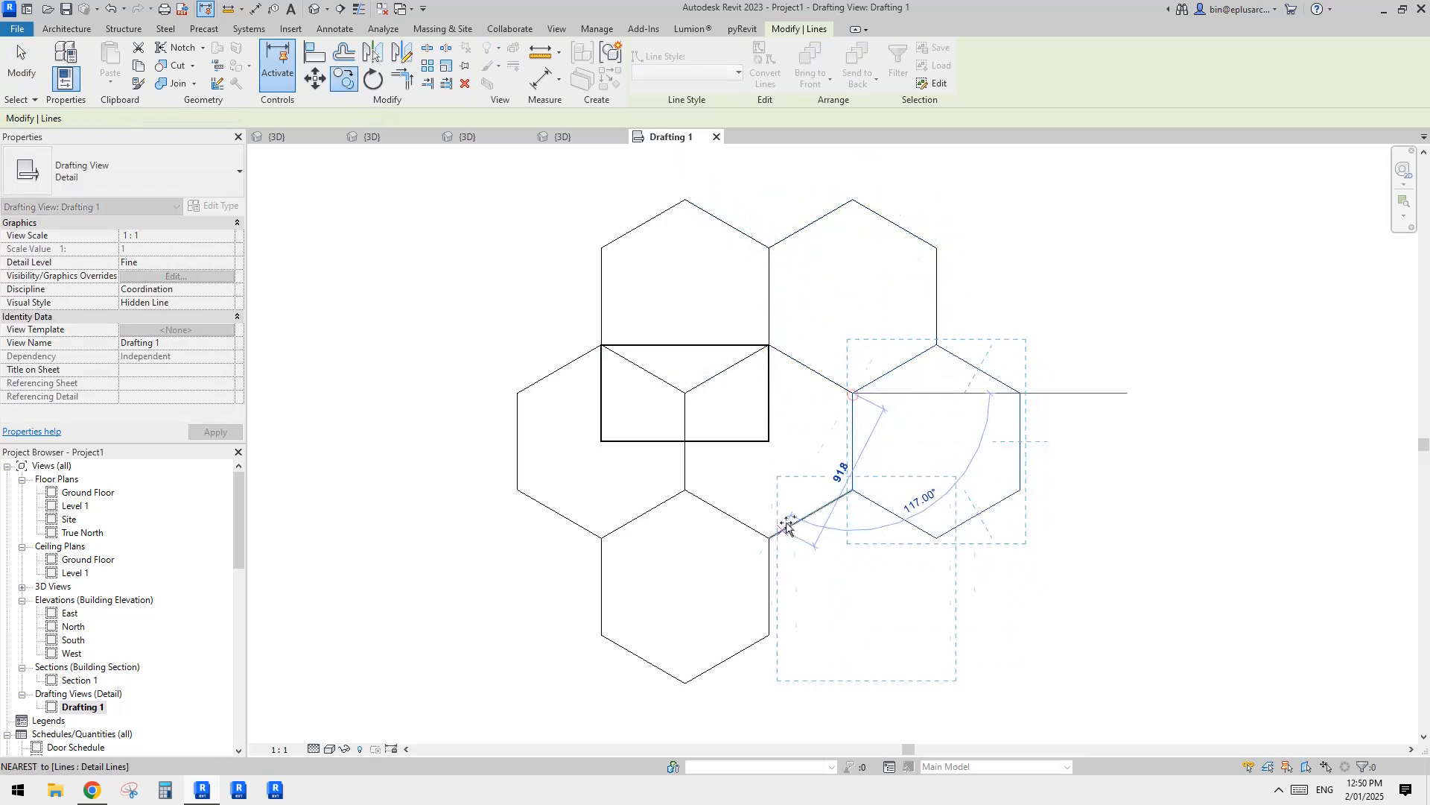
pyautogui.press('Escape')
pyautogui.press('Escape')
pyautogui.scroll(3, 773, 405)
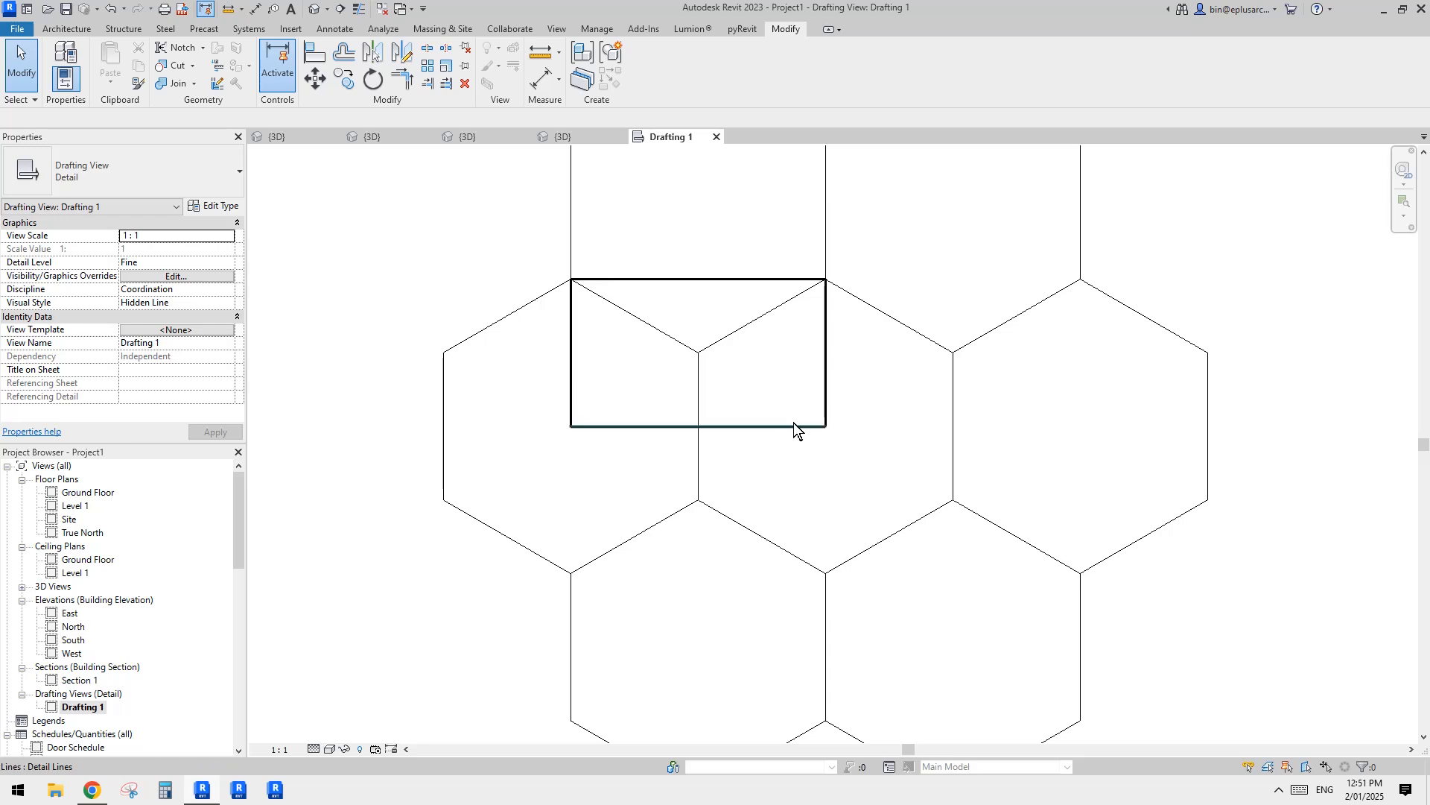
pyautogui.click(788, 426)
pyautogui.press('c')
pyautogui.press('o')
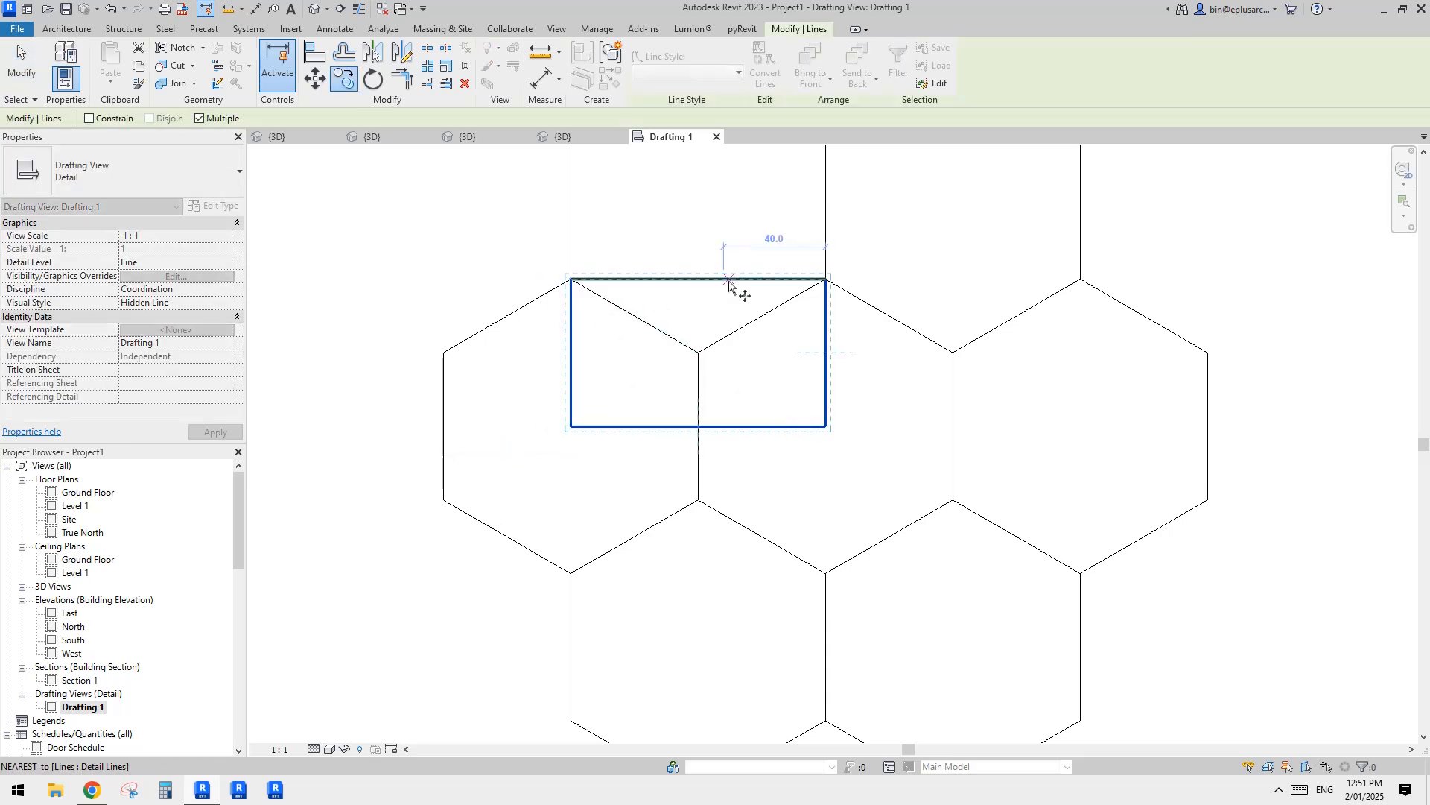
pyautogui.press('Escape')
pyautogui.press('Escape')
pyautogui.click(712, 277)
pyautogui.keyDown('ctrl'); pyautogui.click(569, 340); pyautogui.keyUp('ctrl')
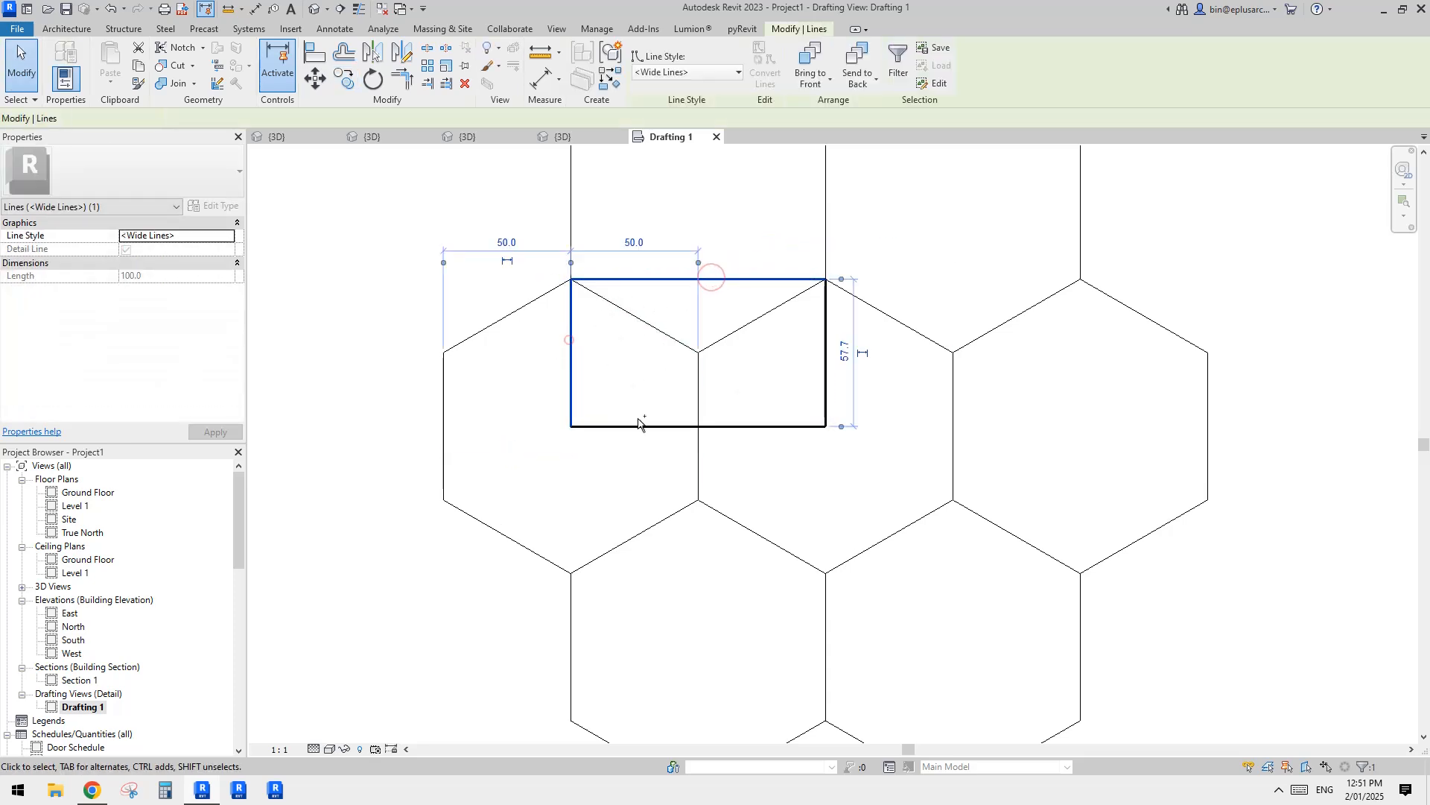
pyautogui.keyDown('ctrl'); pyautogui.click(647, 427); pyautogui.keyUp('ctrl')
pyautogui.keyDown('ctrl'); pyautogui.click(824, 374); pyautogui.keyUp('ctrl')
pyautogui.scroll(-2, 812, 374)
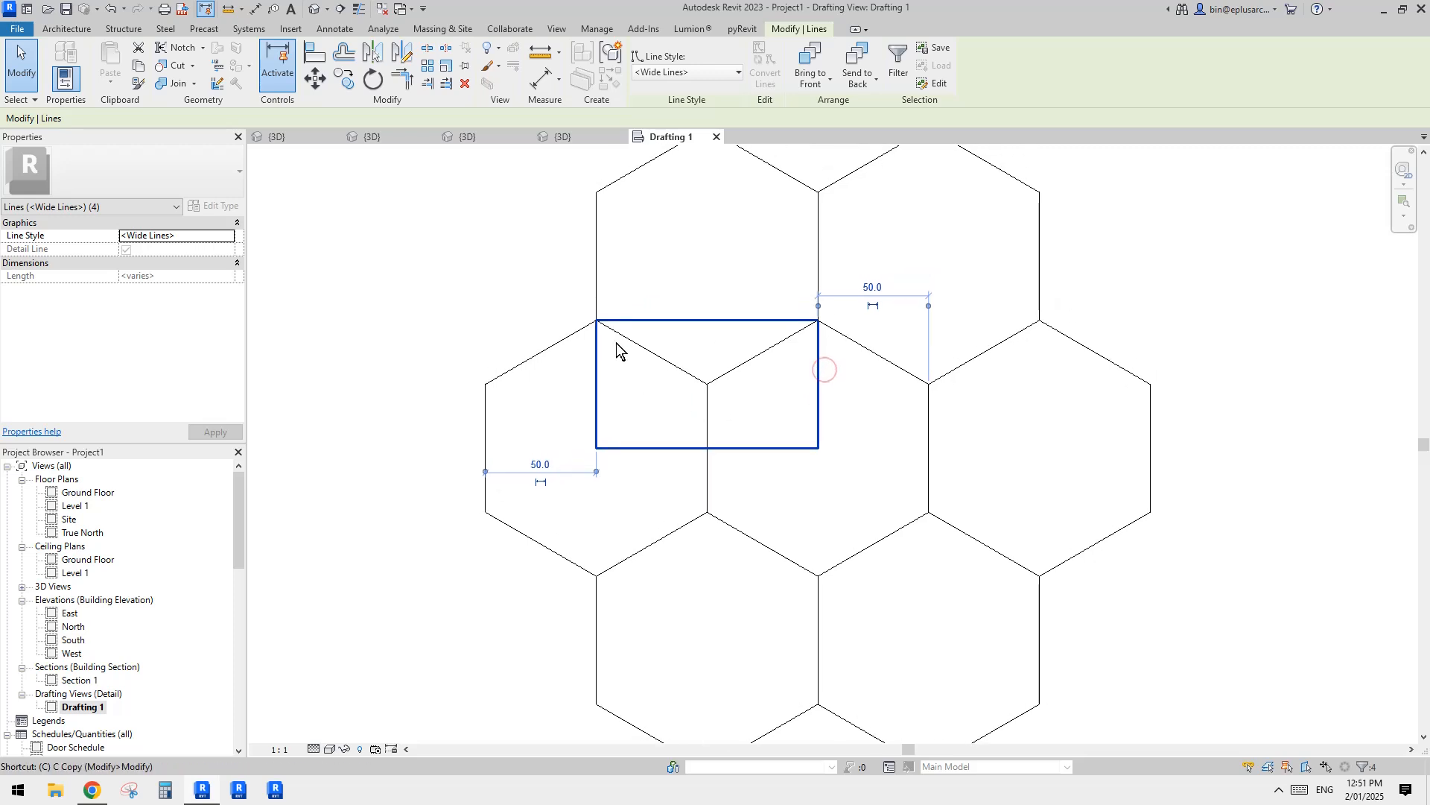
pyautogui.press('c')
pyautogui.press('o')
pyautogui.click(597, 320)
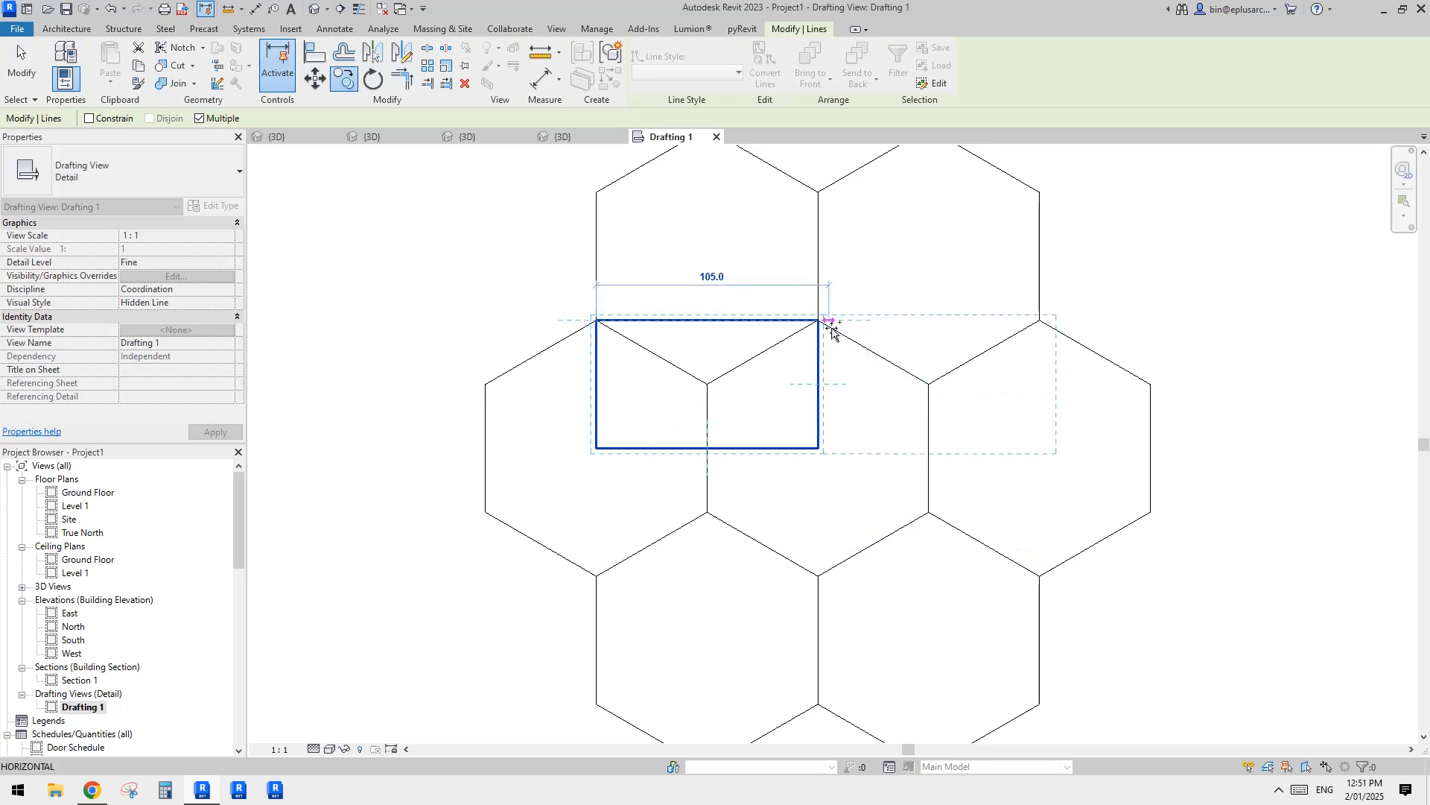
pyautogui.press('Escape')
pyautogui.press('Escape')
# Step: Move the rectangle's bottom line from the central vertical edge's midpoint down to that edge's lower vertex
pyautogui.click(738, 449)
pyautogui.press('m')
pyautogui.press('v')
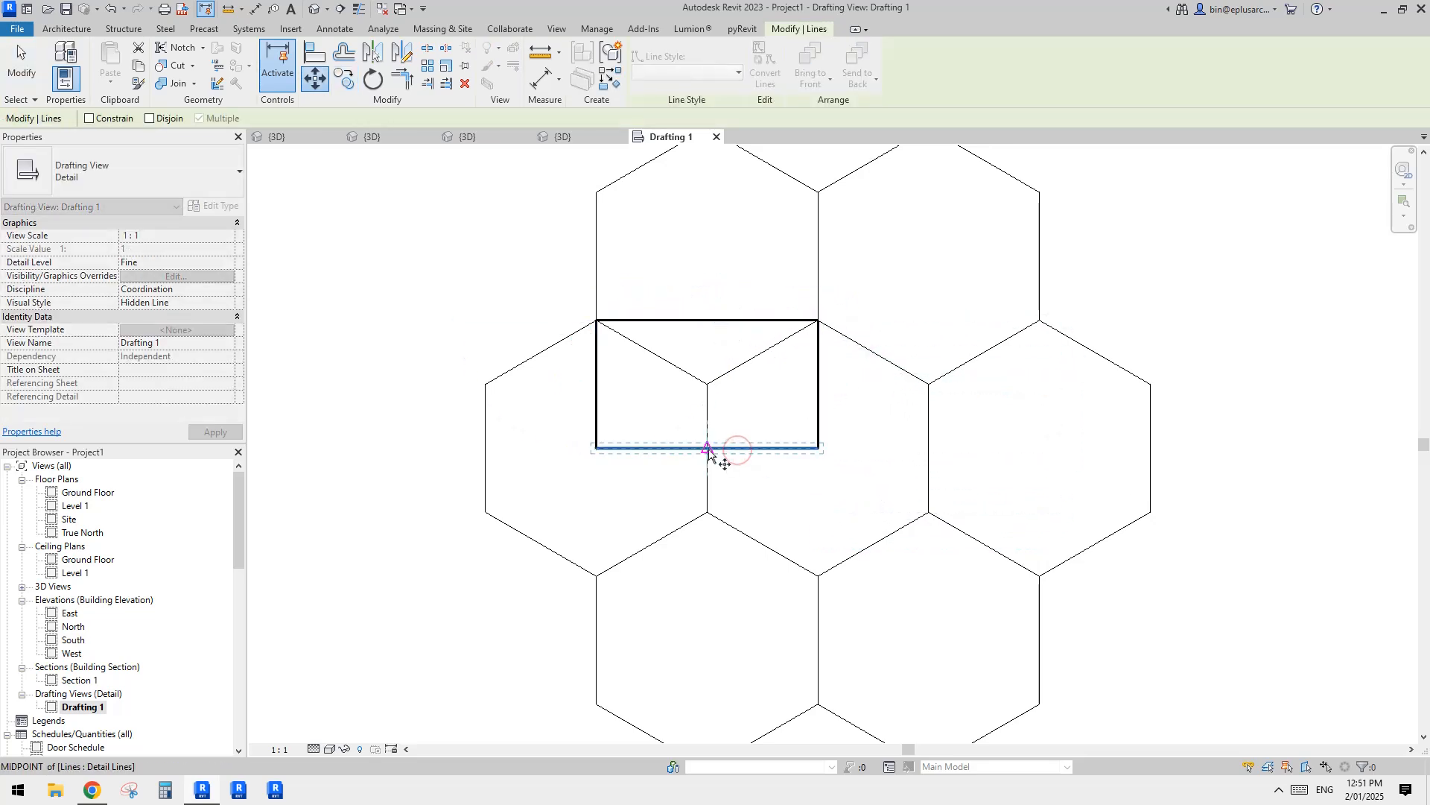
pyautogui.click(707, 448)
pyautogui.click(759, 490)
pyautogui.scroll(-1, 816, 468)
pyautogui.press('Escape')
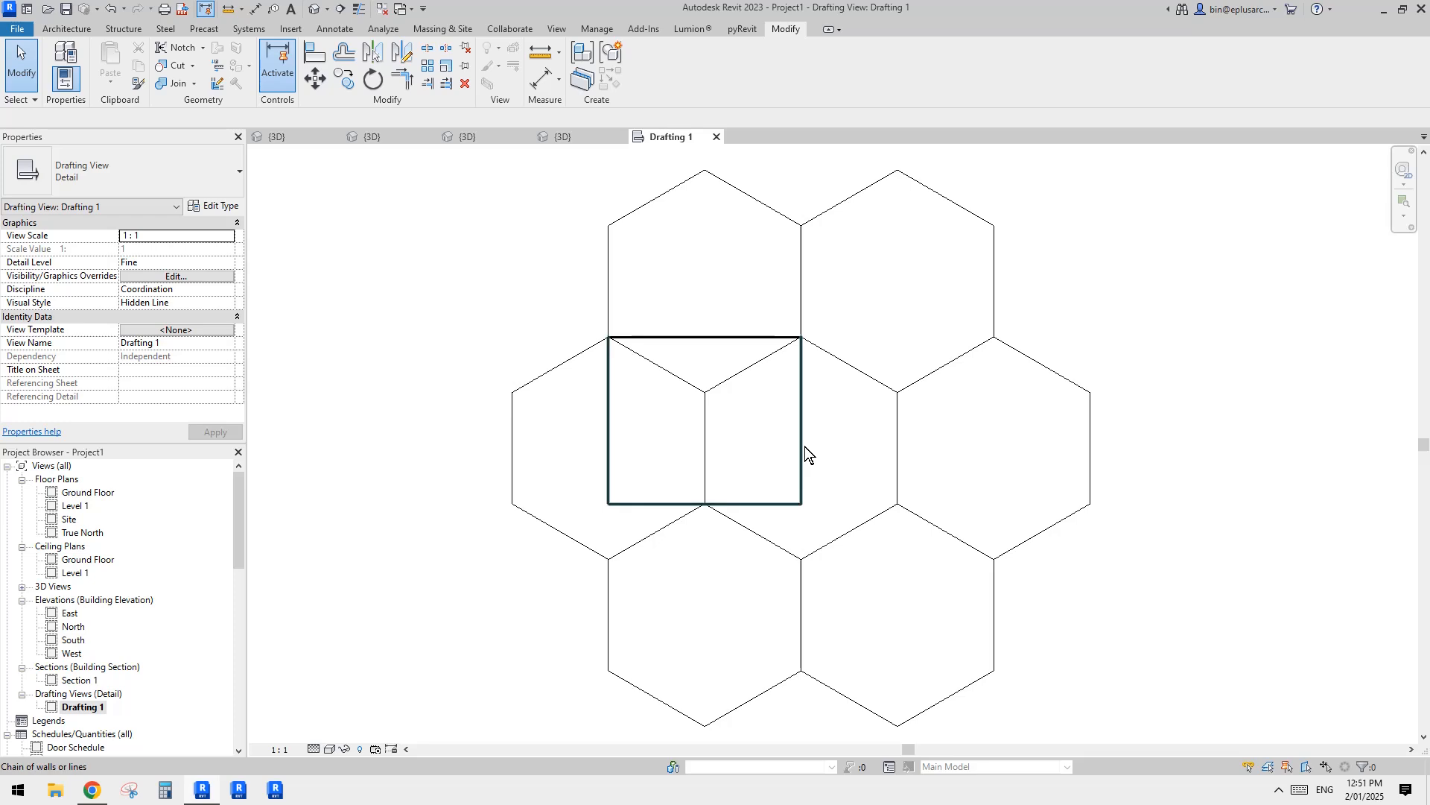
# Step: Copy the four-line rectangle twice to the right, 100 apart, placing each copy's upper-left corner on the next hexagon's upper vertex
pyautogui.moveTo(866, 410); pyautogui.dragTo(838, 403, button='middle')
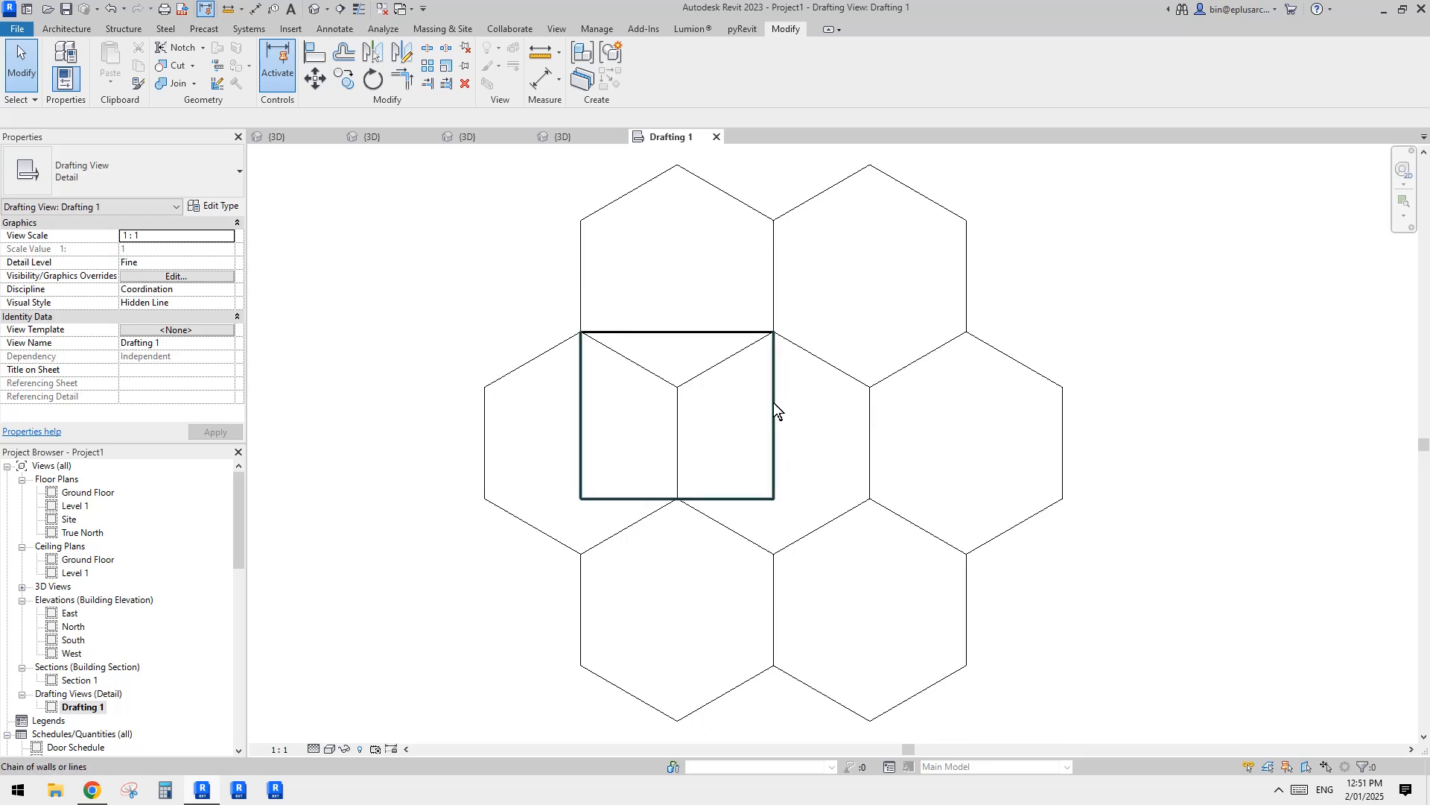
pyautogui.click(774, 454)
pyautogui.keyDown('ctrl'); pyautogui.click(742, 500); pyautogui.keyUp('ctrl')
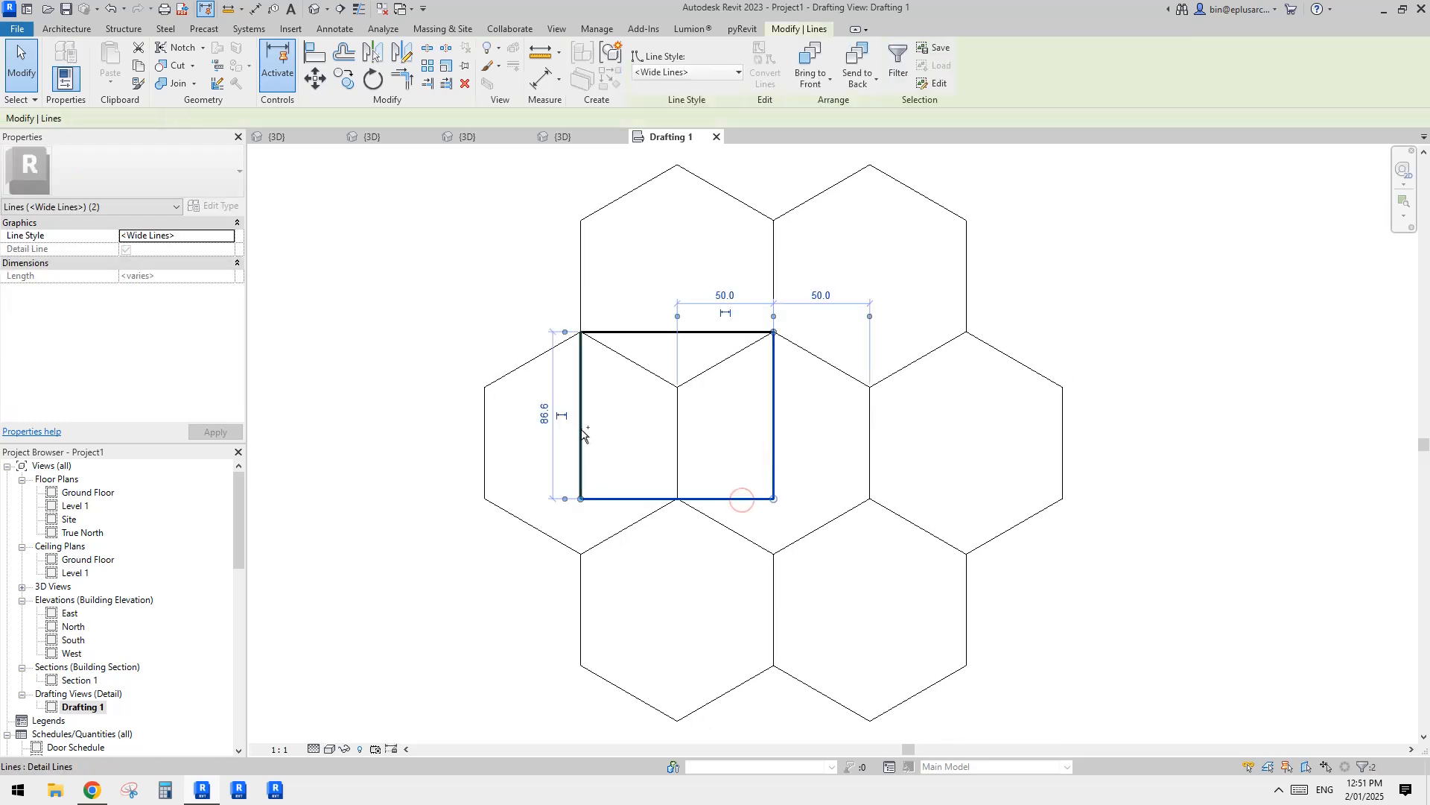
pyautogui.keyDown('ctrl'); pyautogui.click(582, 429); pyautogui.keyUp('ctrl')
pyautogui.keyDown('ctrl'); pyautogui.click(617, 332); pyautogui.keyUp('ctrl')
pyautogui.moveTo(643, 351); pyautogui.dragTo(641, 355, button='middle')
pyautogui.press('c')
pyautogui.press('o')
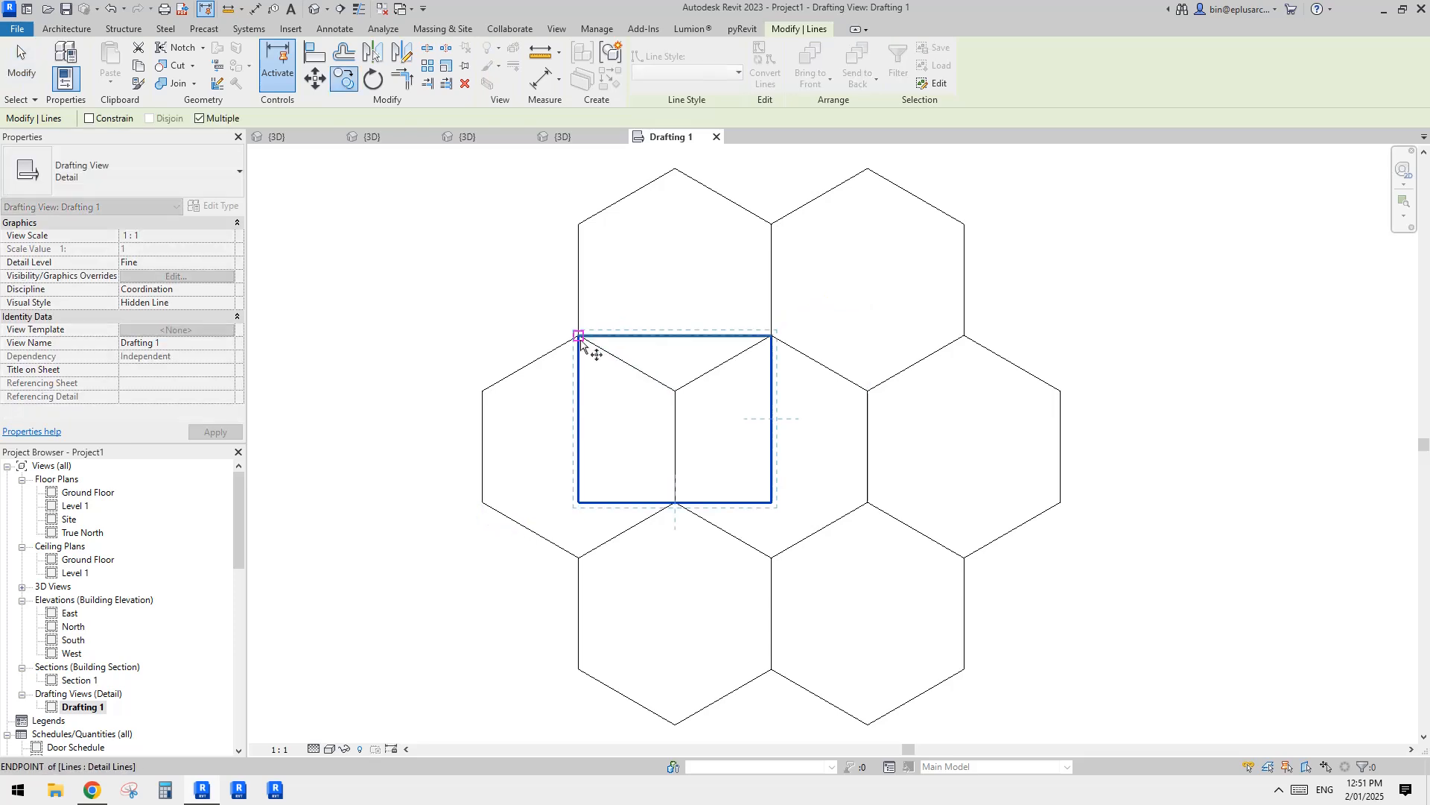
pyautogui.click(578, 336)
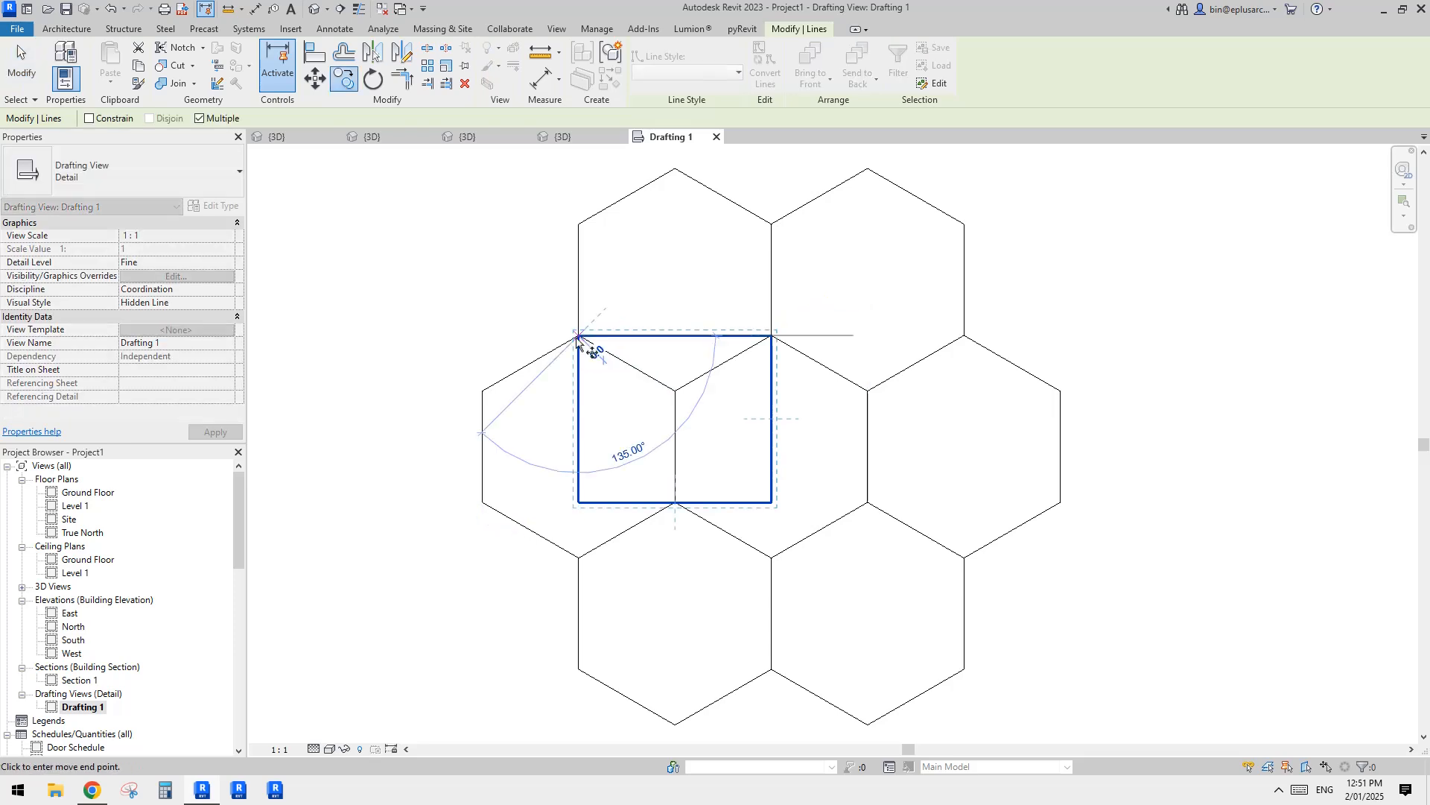
pyautogui.click(771, 336)
pyautogui.click(964, 336)
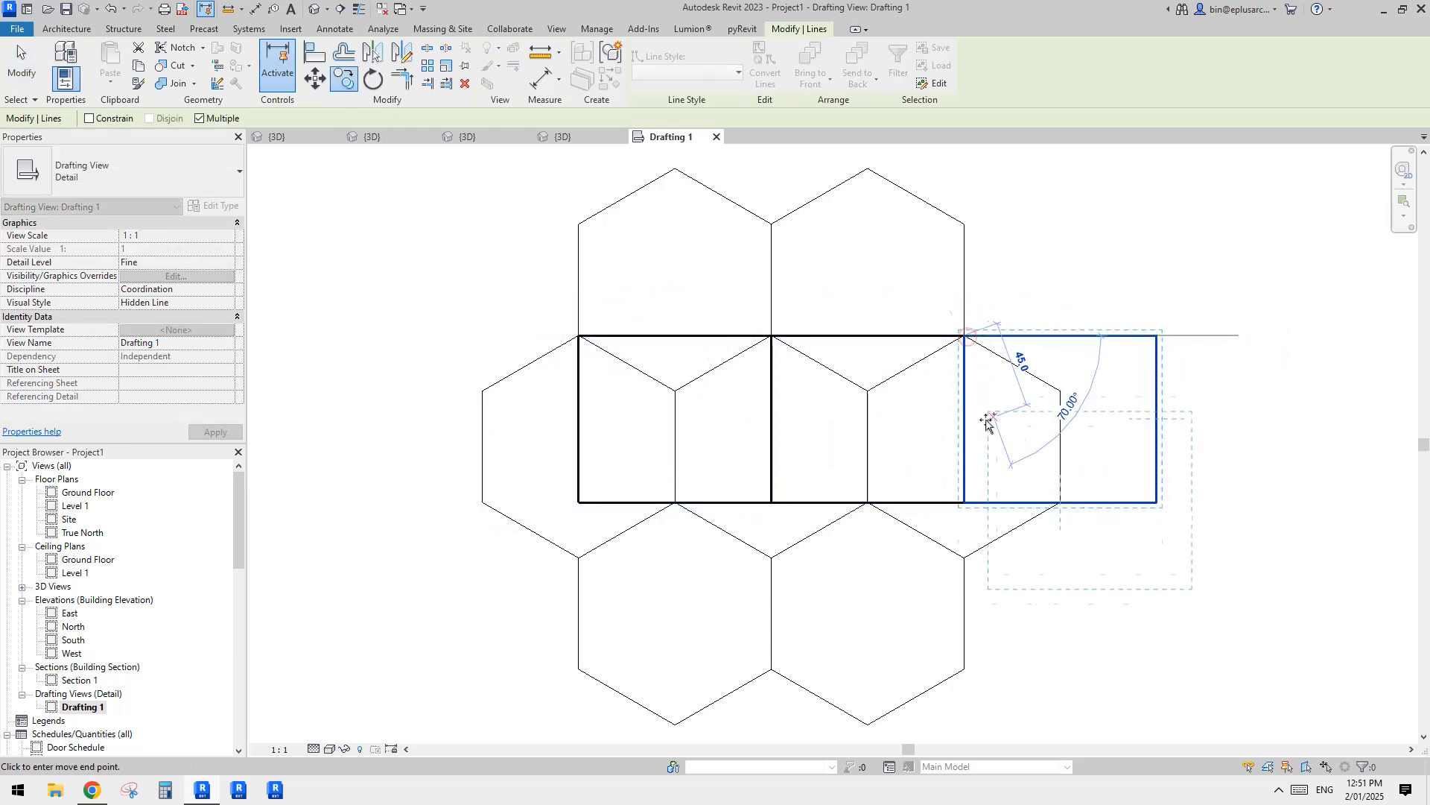
# Step: Place two more rectangle copies side by side in the row below, offset by half a rectangle width
pyautogui.click(675, 504)
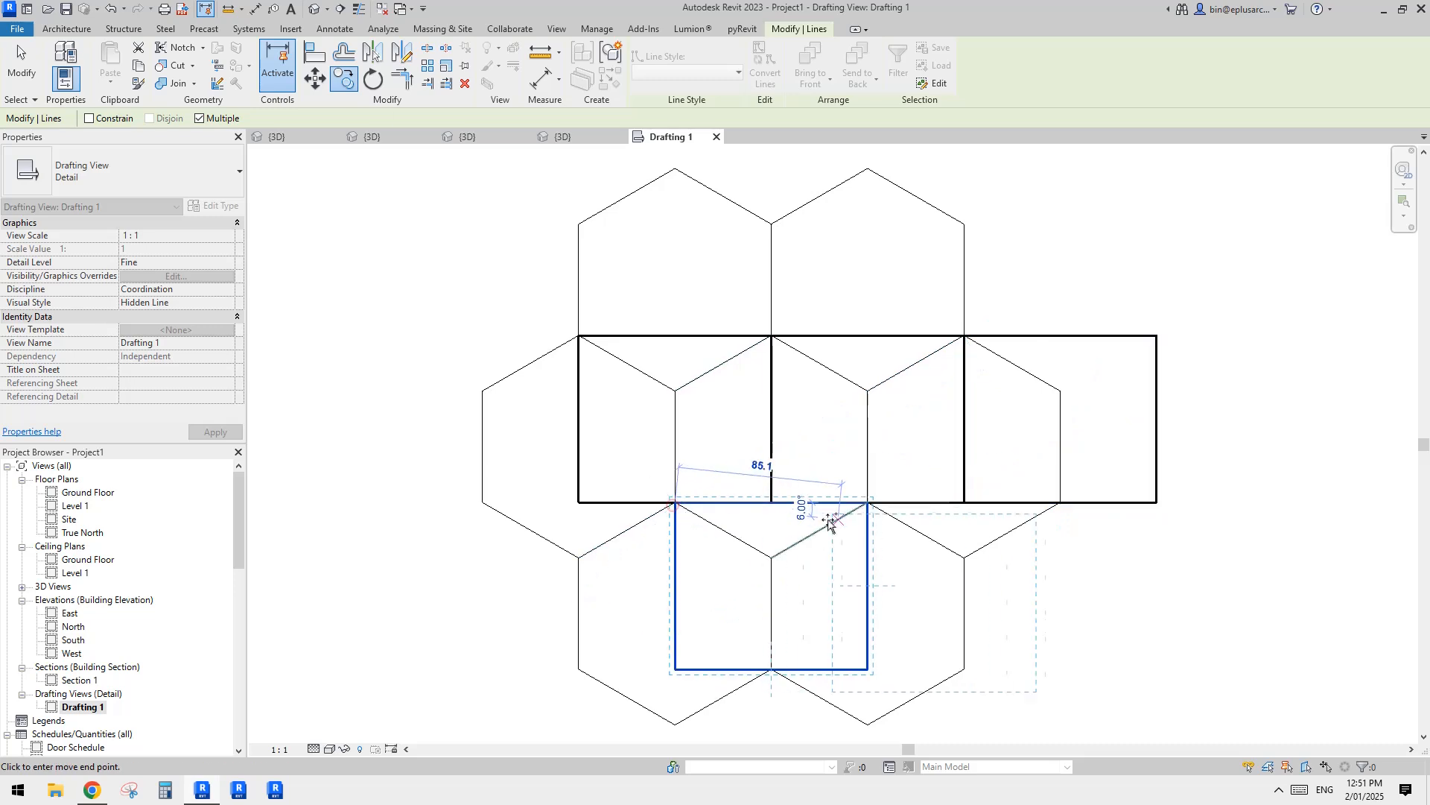
pyautogui.click(869, 503)
pyautogui.scroll(-1, 835, 471)
pyautogui.moveTo(835, 472); pyautogui.dragTo(822, 380, button='middle')
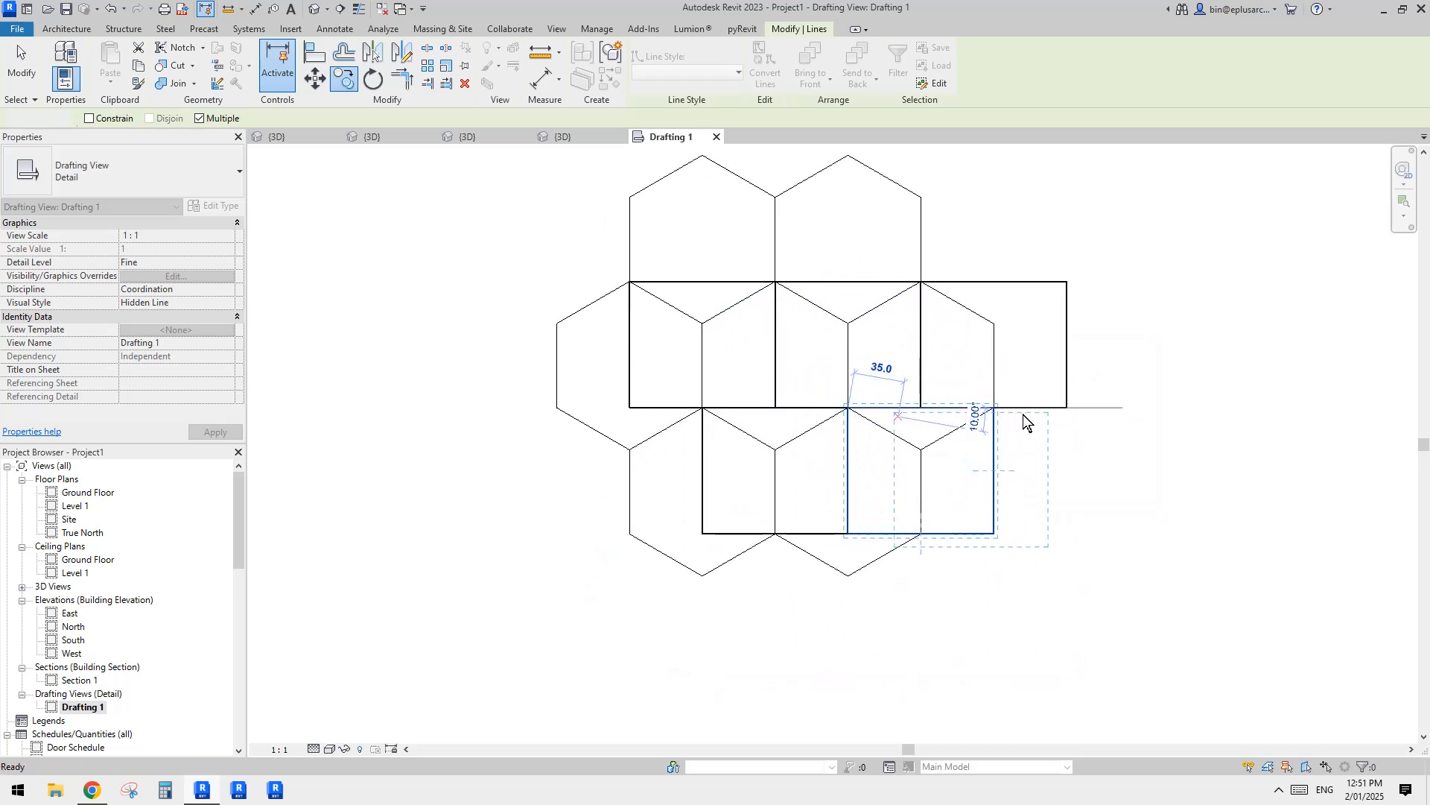
pyautogui.press('Escape')
pyautogui.press('Escape')
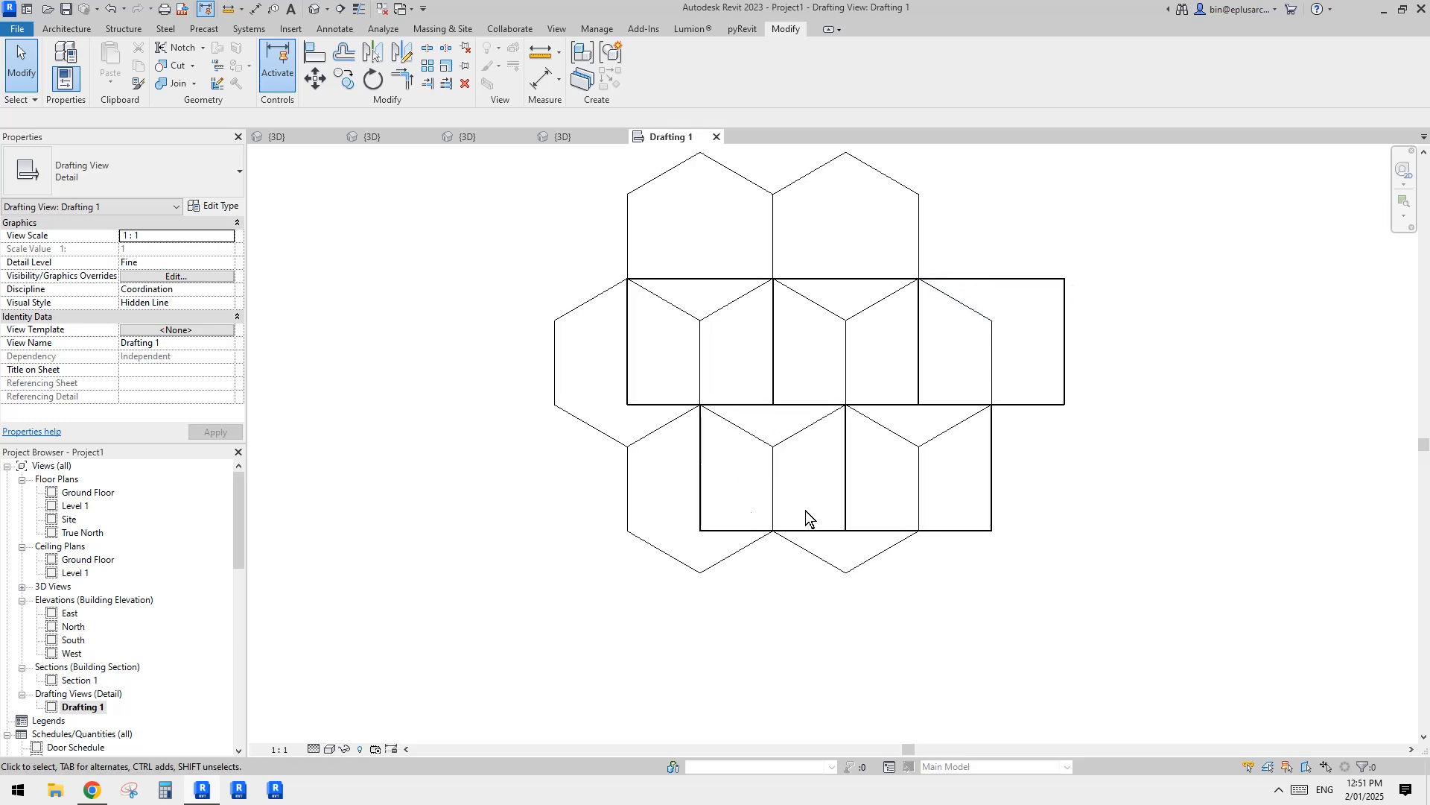
# Step: Examine the tile pattern grid in the curtain panel family's 3D view against the drafted rectangles, and return to Drafting 1
pyautogui.scroll(1, 861, 461)
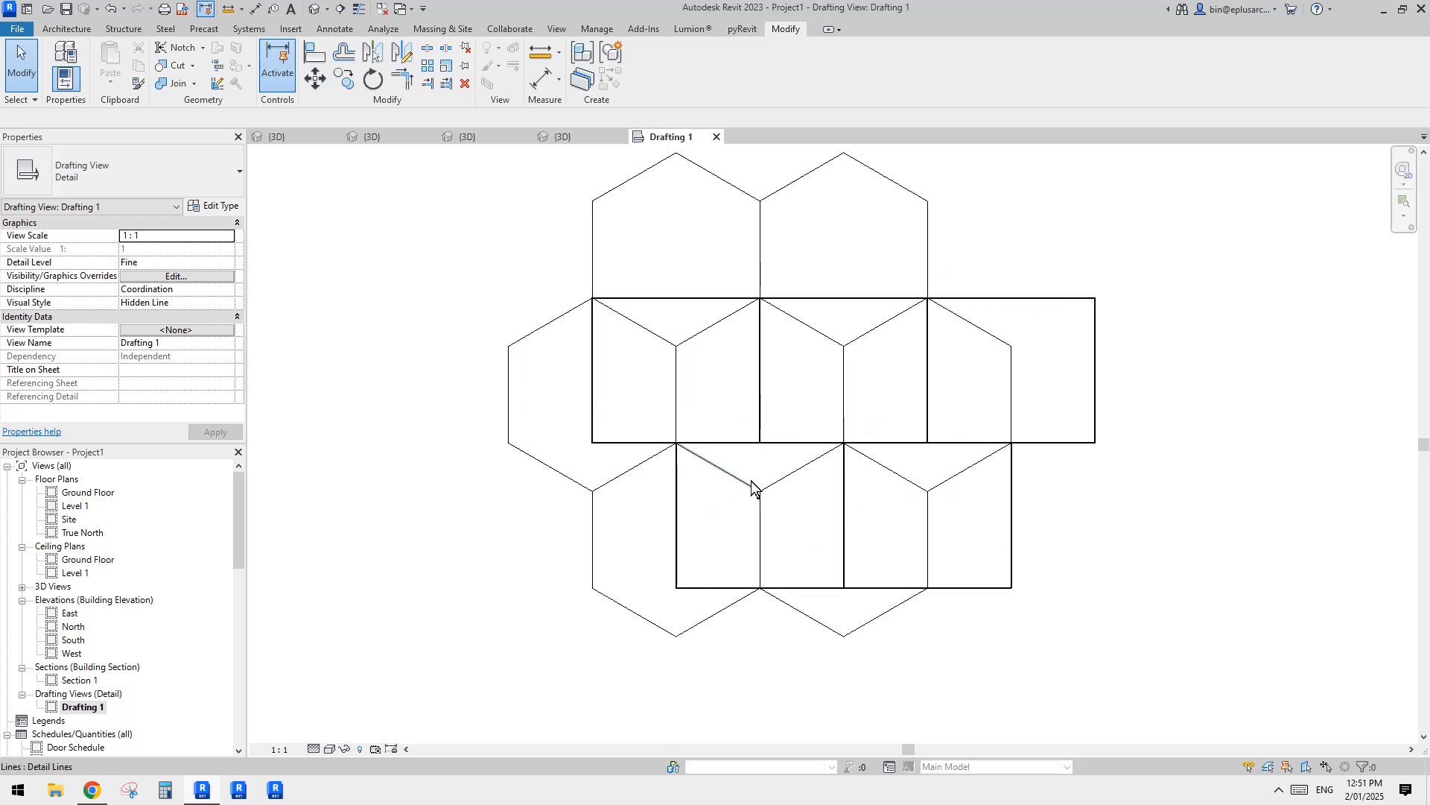
pyautogui.moveTo(580, 330); pyautogui.dragTo(581, 378, button='middle')
pyautogui.click(574, 141)
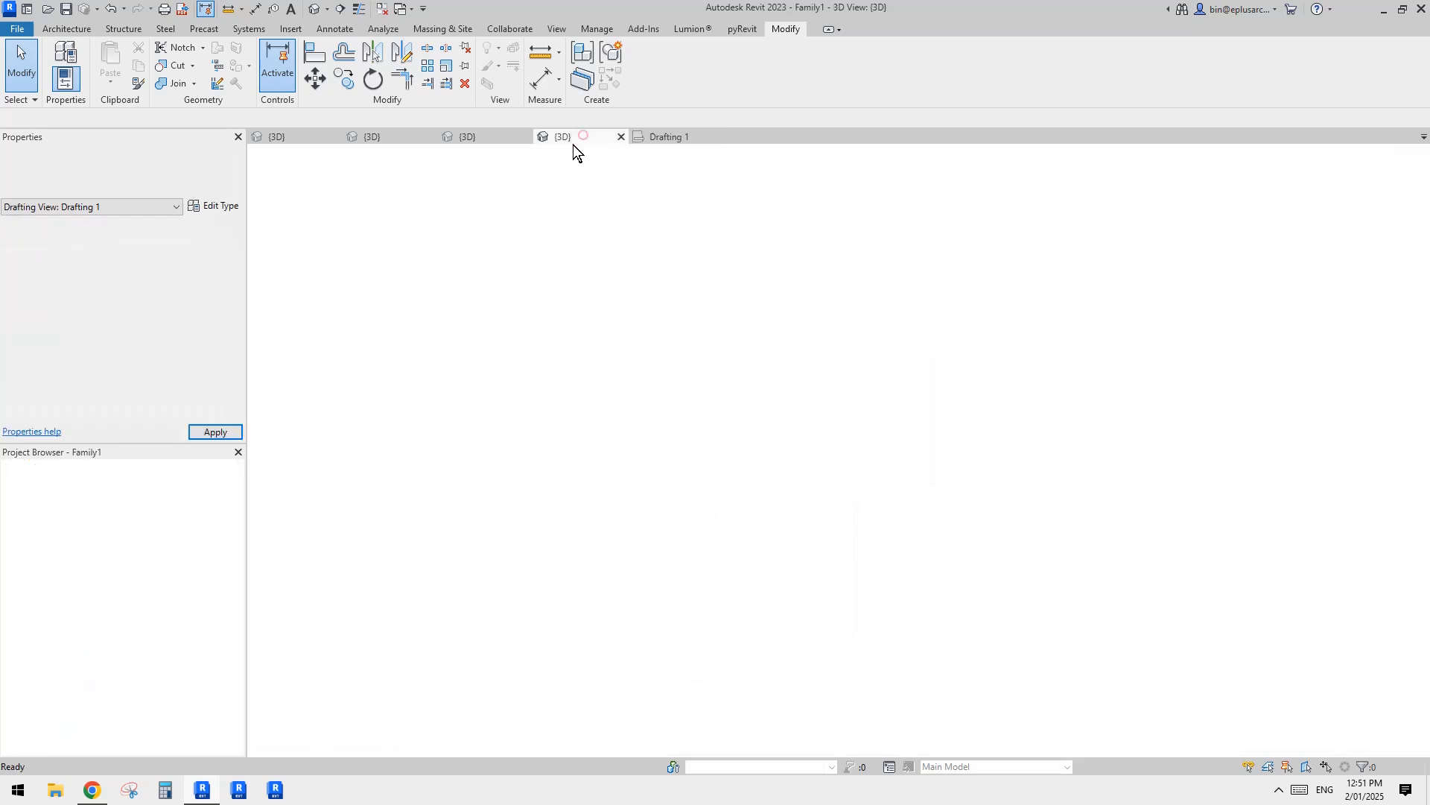
pyautogui.keyDown('shift'); pyautogui.moveTo(712, 365); pyautogui.dragTo(763, 420, button='middle'); pyautogui.keyUp('shift')
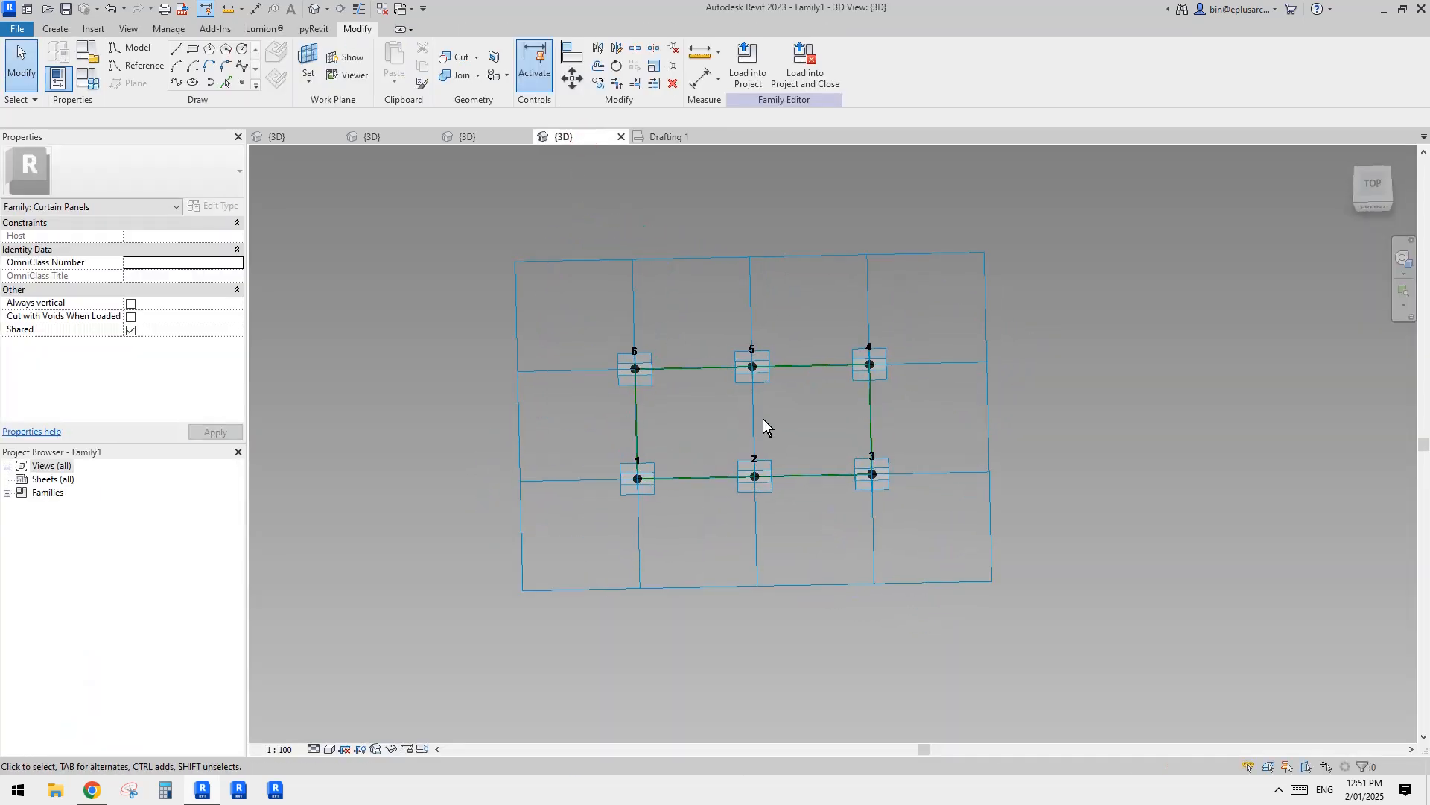
pyautogui.scroll(2, 763, 420)
pyautogui.keyDown('shift'); pyautogui.moveTo(707, 179); pyautogui.dragTo(702, 185, button='middle'); pyautogui.keyUp('shift')
pyautogui.click(694, 213)
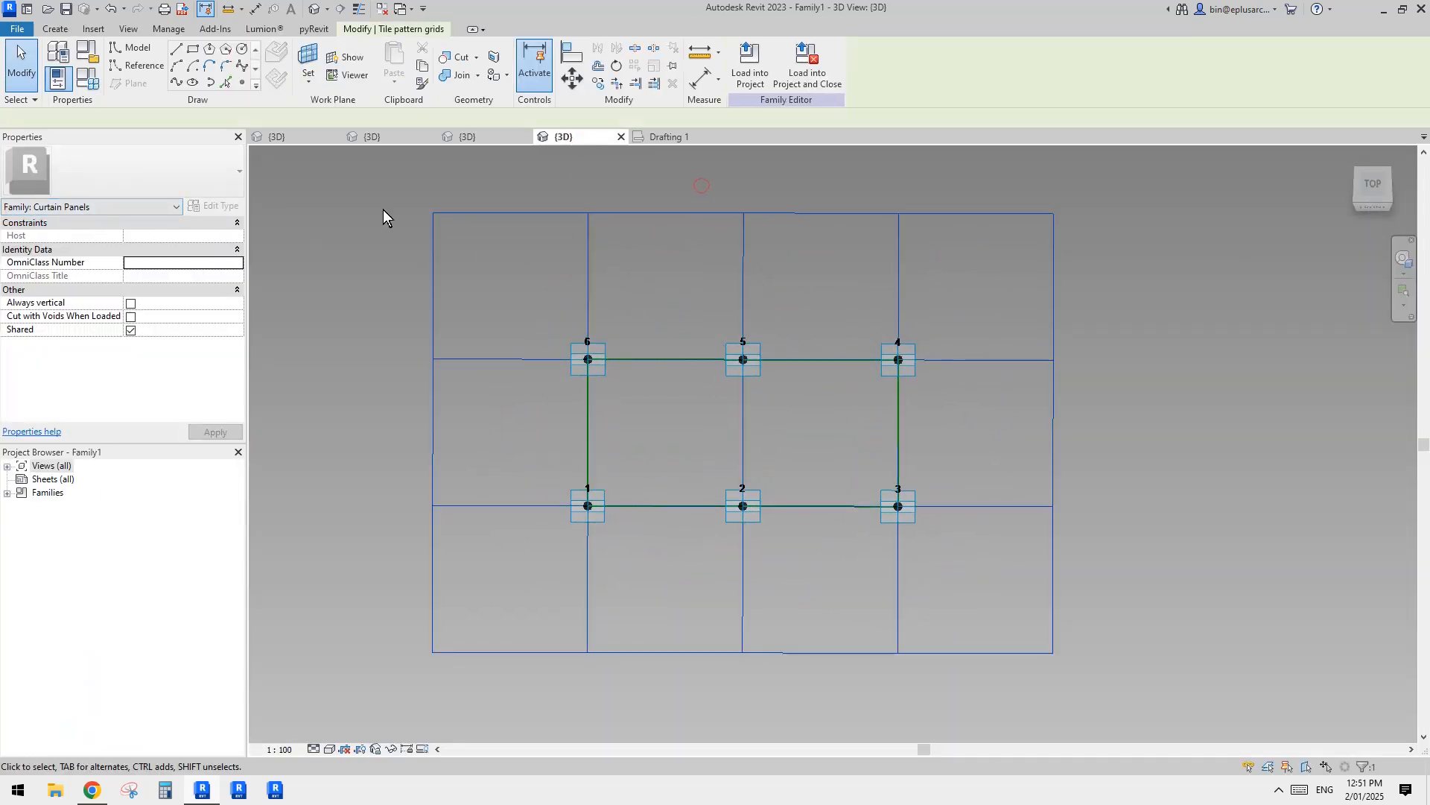
pyautogui.moveTo(785, 353); pyautogui.dragTo(756, 310, button='middle')
pyautogui.scroll(2, 715, 362)
pyautogui.press('Escape')
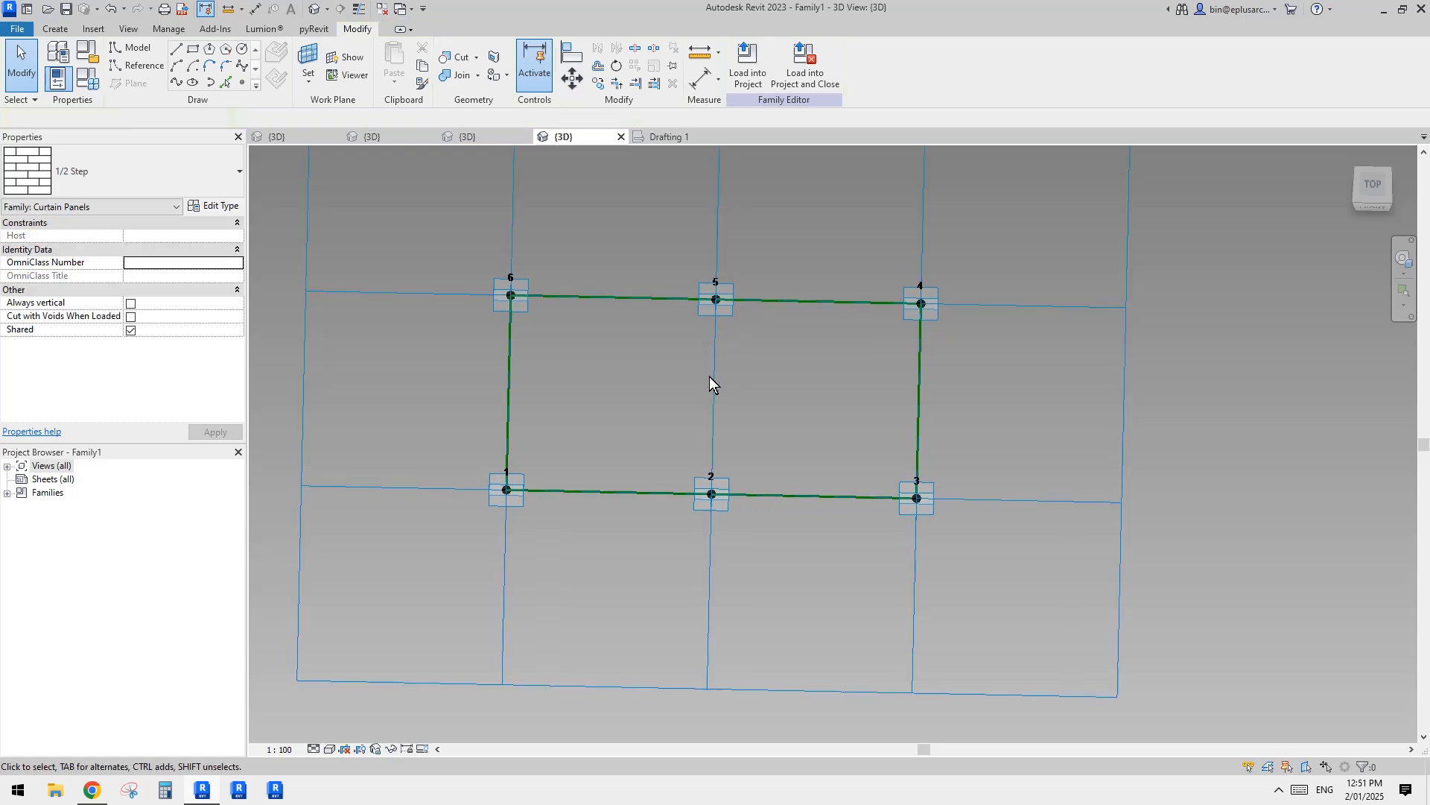
pyautogui.click(666, 138)
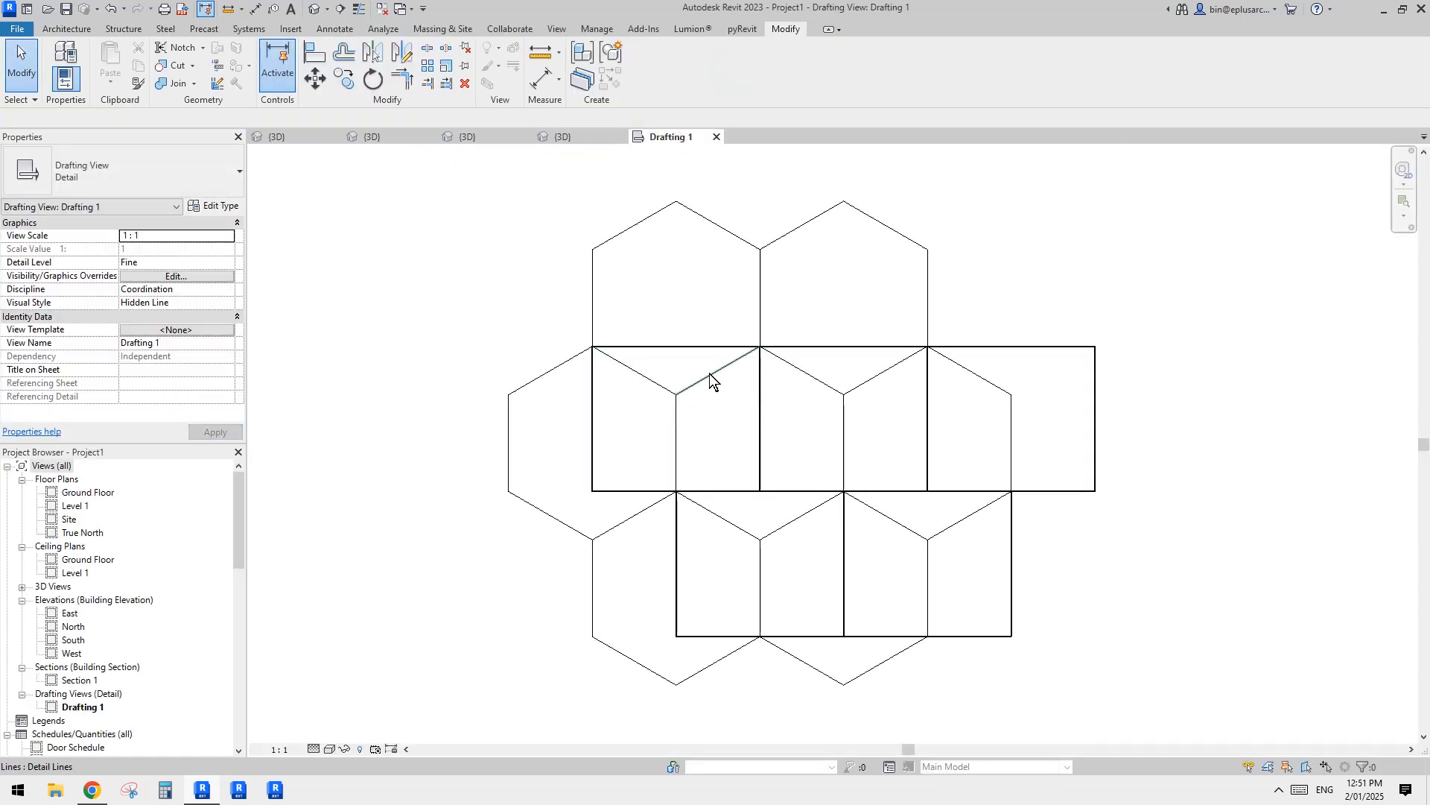
# Step: Switch to Snipping Tool and capture the left part of the hexagon and rectangle layout
pyautogui.scroll(3, 677, 444)
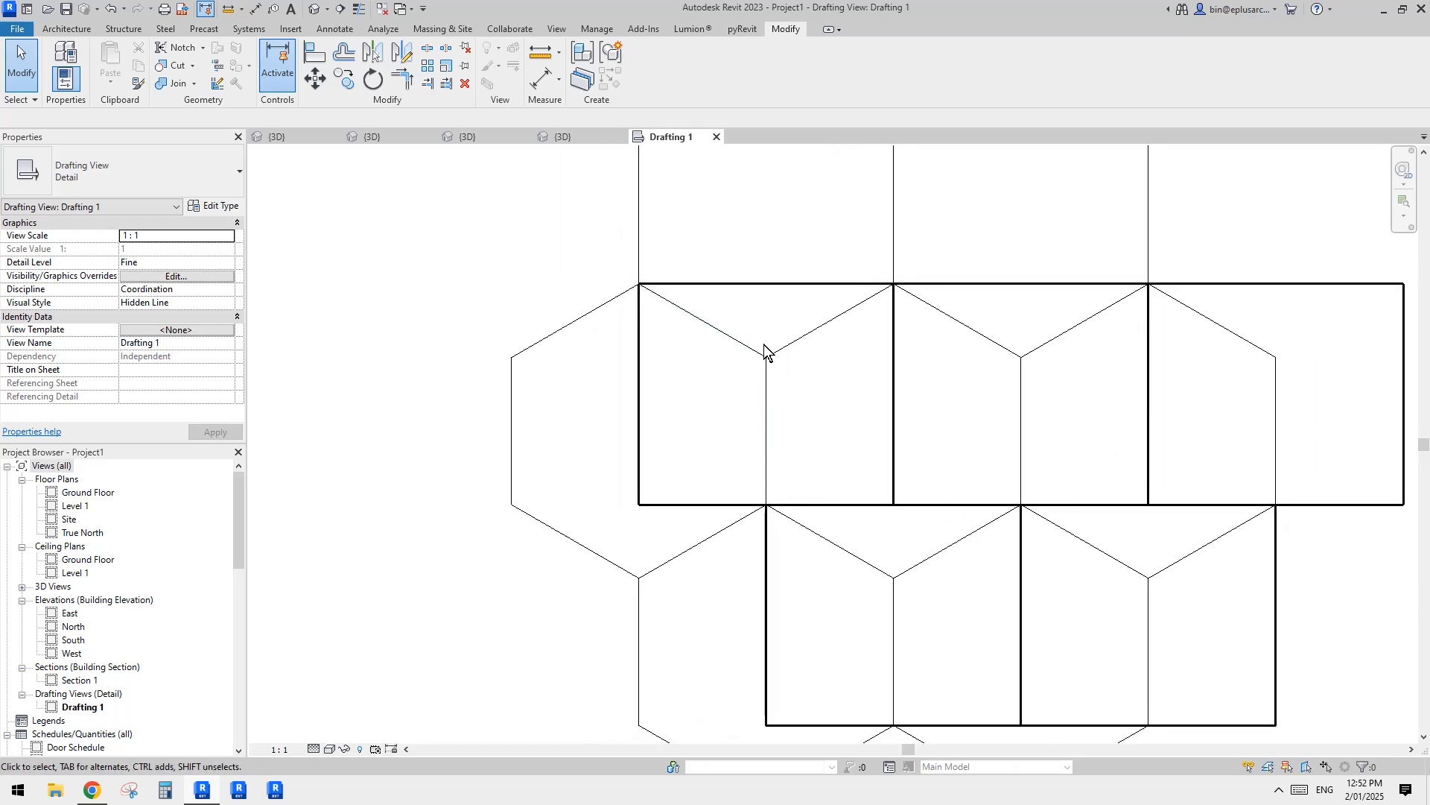
pyautogui.scroll(-2, 770, 398)
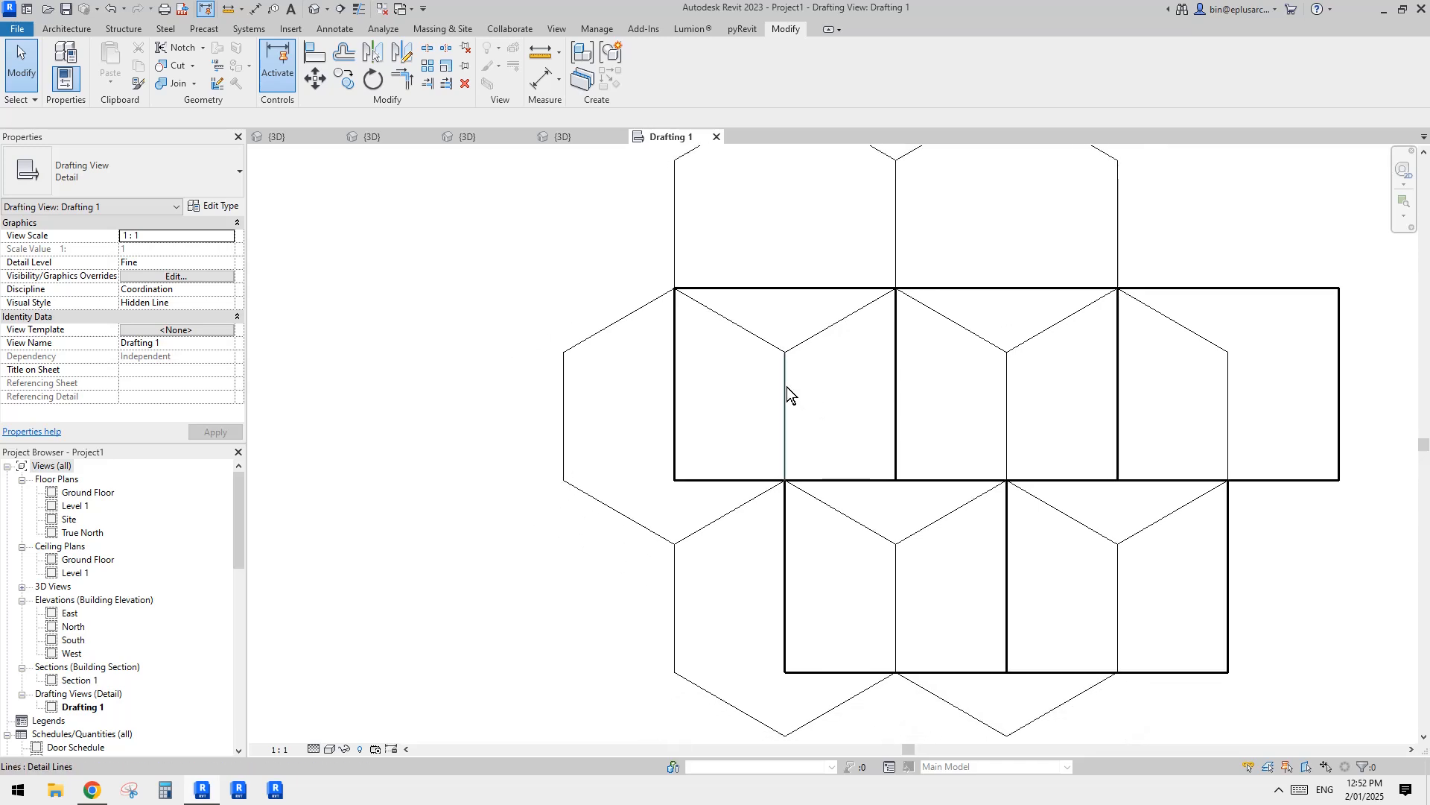
pyautogui.click(787, 386)
pyautogui.press('Escape')
pyautogui.scroll(1, 786, 387)
pyautogui.moveTo(786, 388); pyautogui.dragTo(772, 407, button='middle')
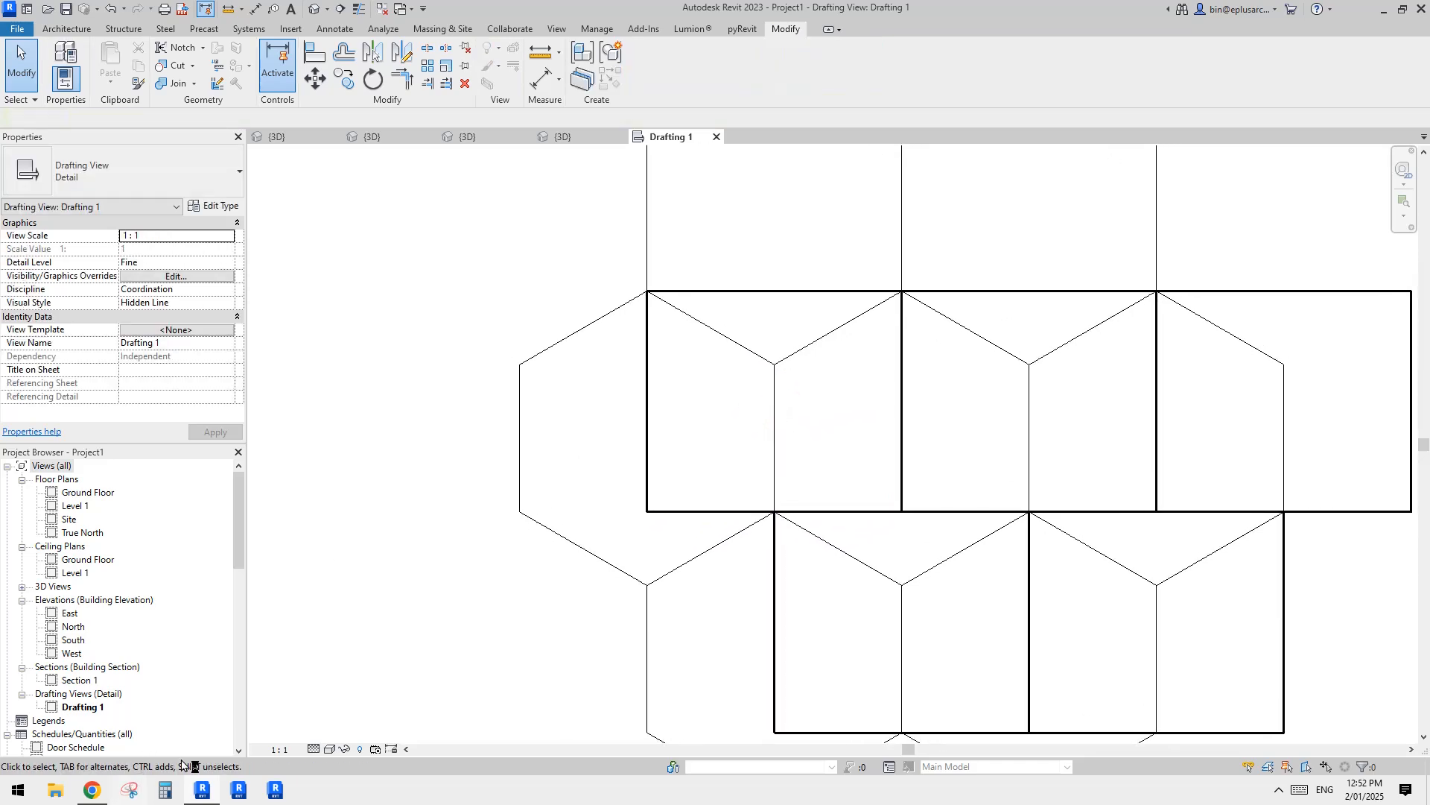
pyautogui.click(130, 790)
pyautogui.click(105, 105)
pyautogui.moveTo(386, 198); pyautogui.dragTo(1073, 644)
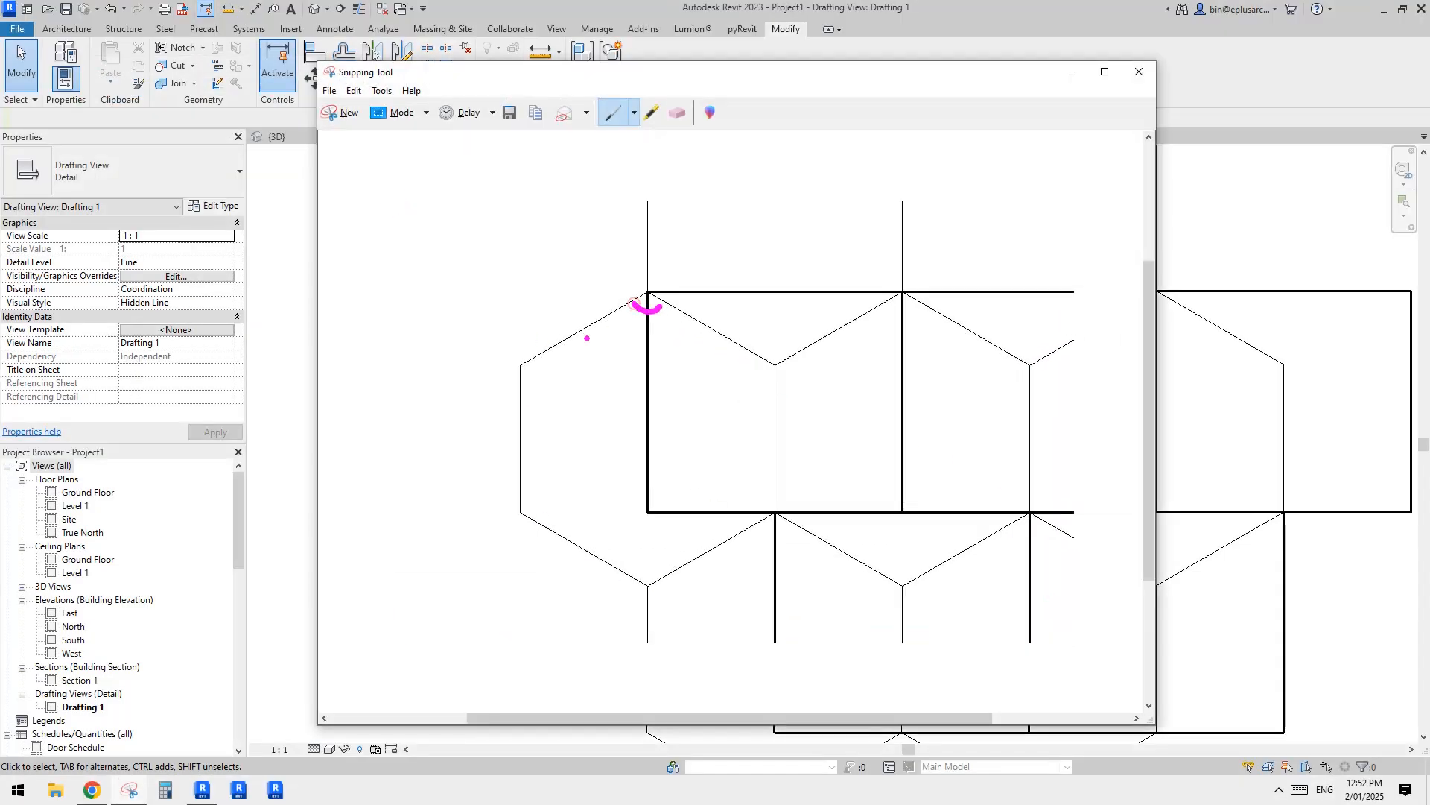
# Step: Annotate the snip with the 120, 60 and 30 degree angles and outline the right triangle inside the first rectangle's upper-left corner
pyautogui.moveTo(536, 360)
pyautogui.mouseDown()
pyautogui.moveTo(517, 382)
pyautogui.moveTo(586, 378)
pyautogui.mouseUp()
pyautogui.moveTo(595, 368); pyautogui.dragTo(593, 379)
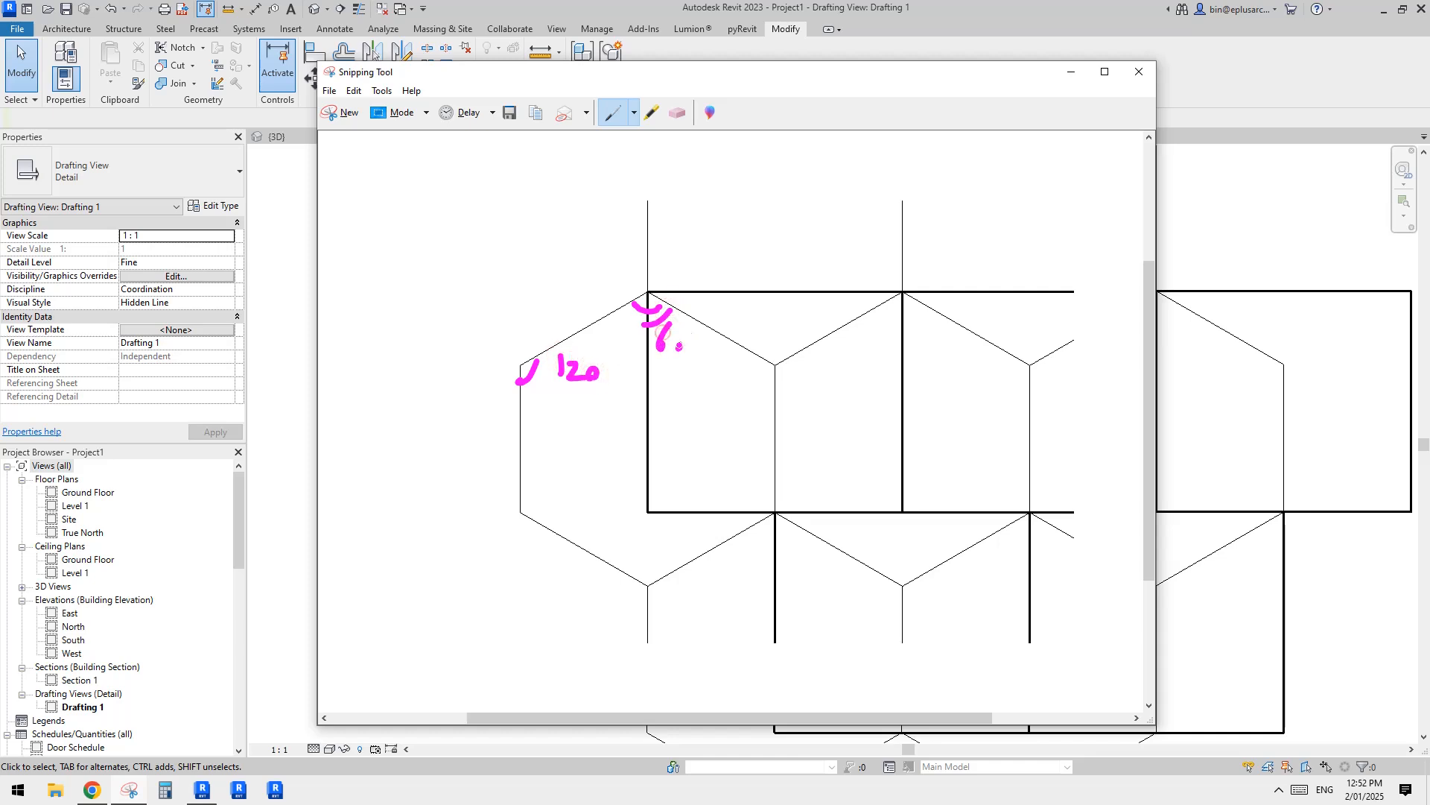
pyautogui.moveTo(772, 301); pyautogui.dragTo(694, 320)
pyautogui.moveTo(720, 310); pyautogui.dragTo(721, 339)
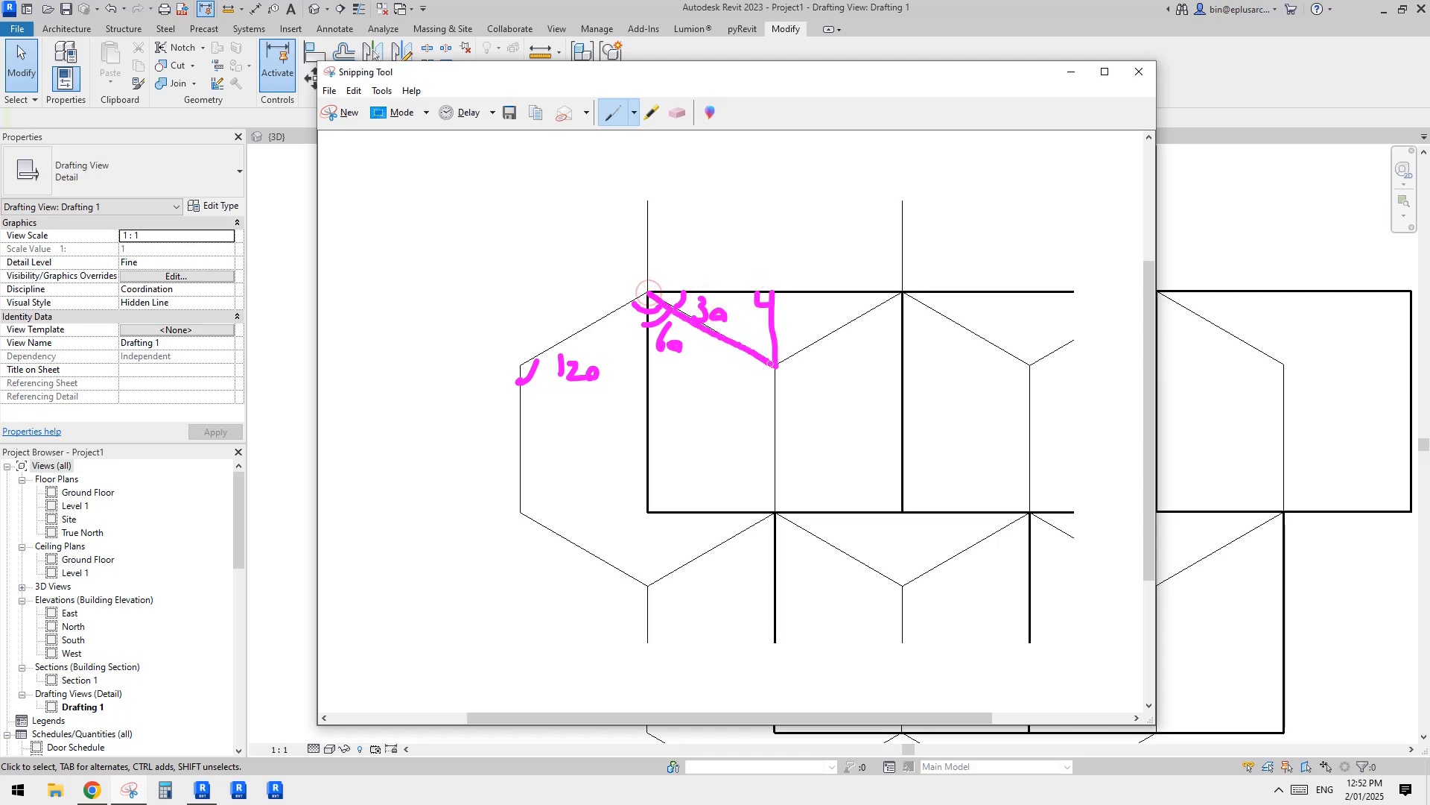
pyautogui.moveTo(774, 292); pyautogui.dragTo(681, 293)
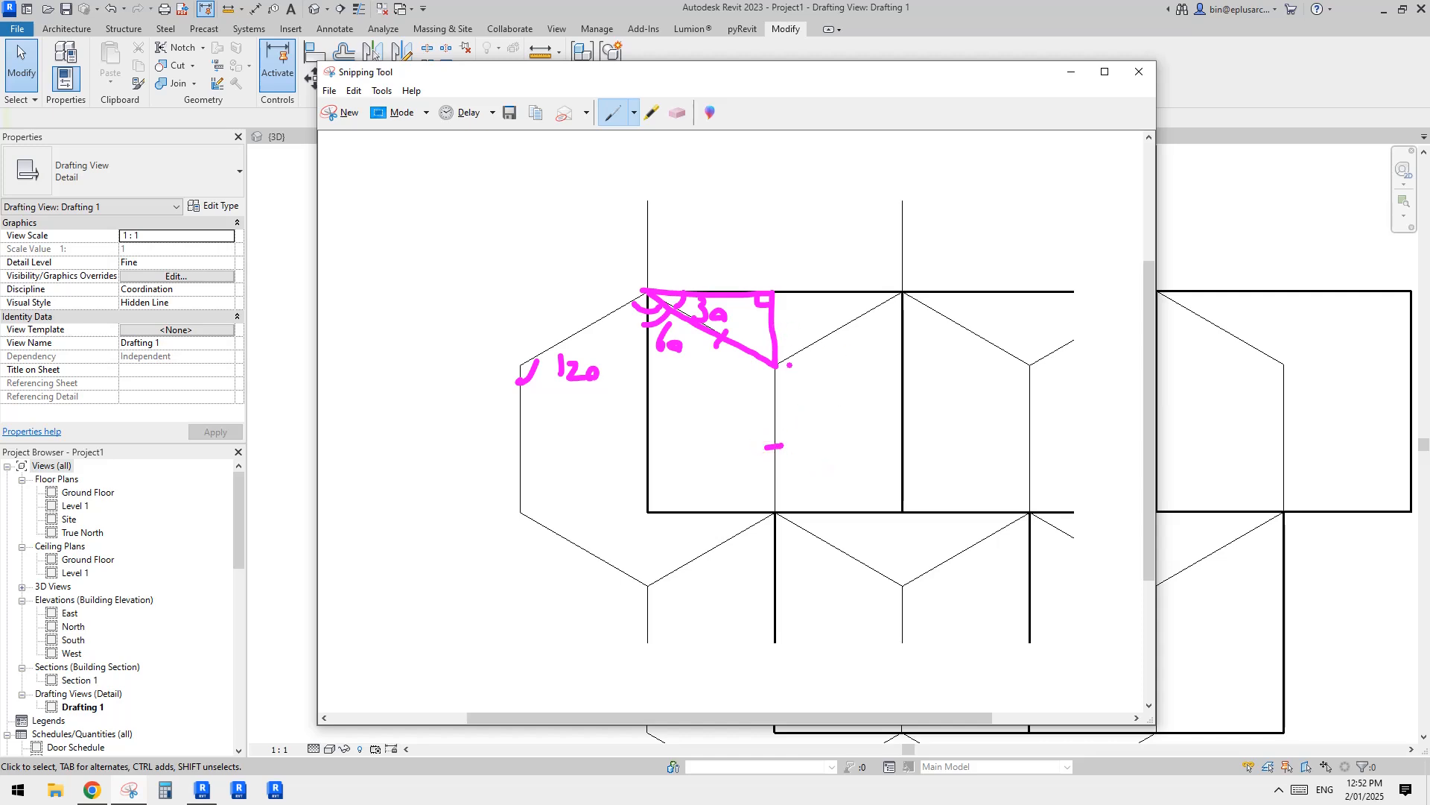
# Step: Mark the 1/3 and 2/3 proportions along the rectangle's height on the snip and return to the Revit drawing
pyautogui.moveTo(802, 293); pyautogui.dragTo(809, 505)
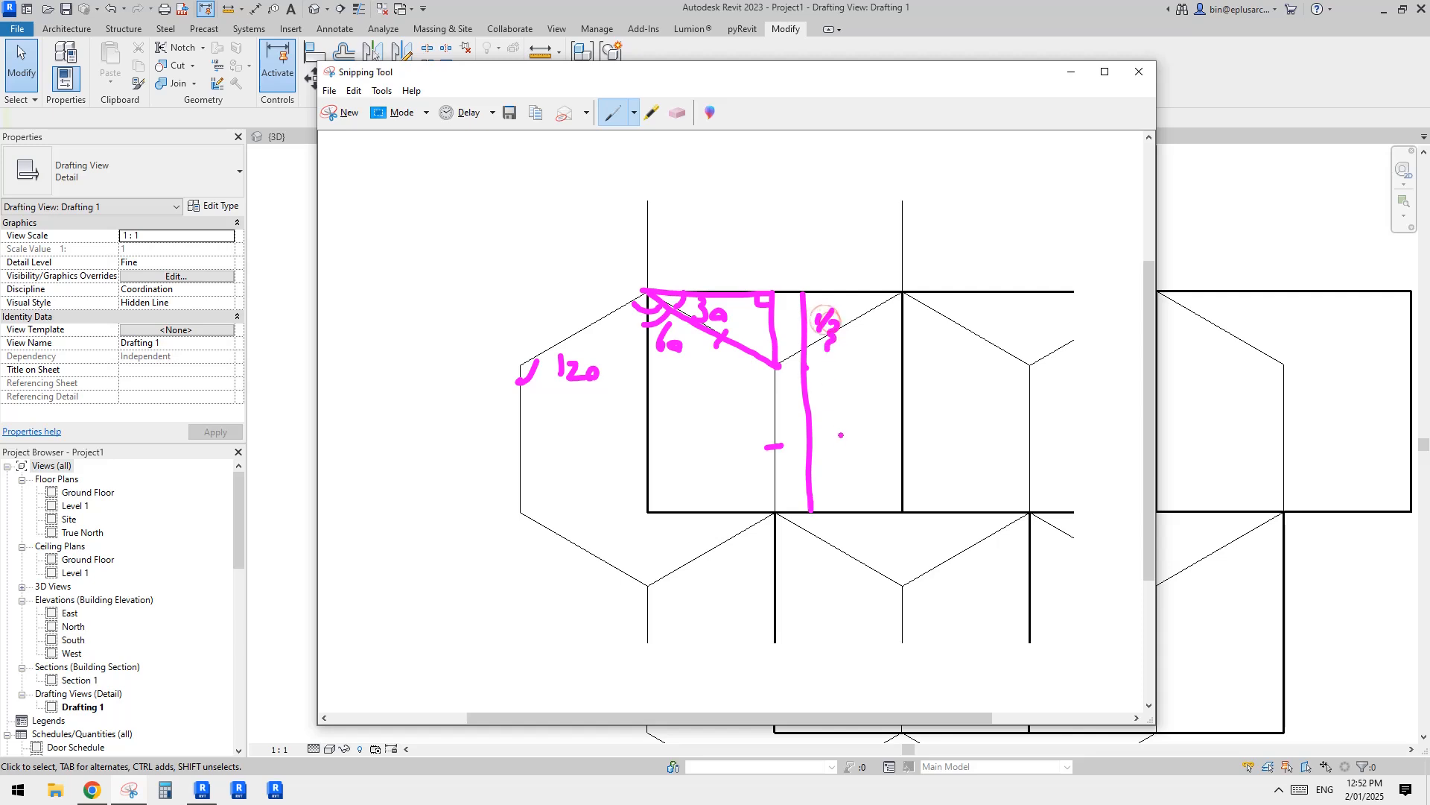
pyautogui.moveTo(838, 441); pyautogui.dragTo(841, 462)
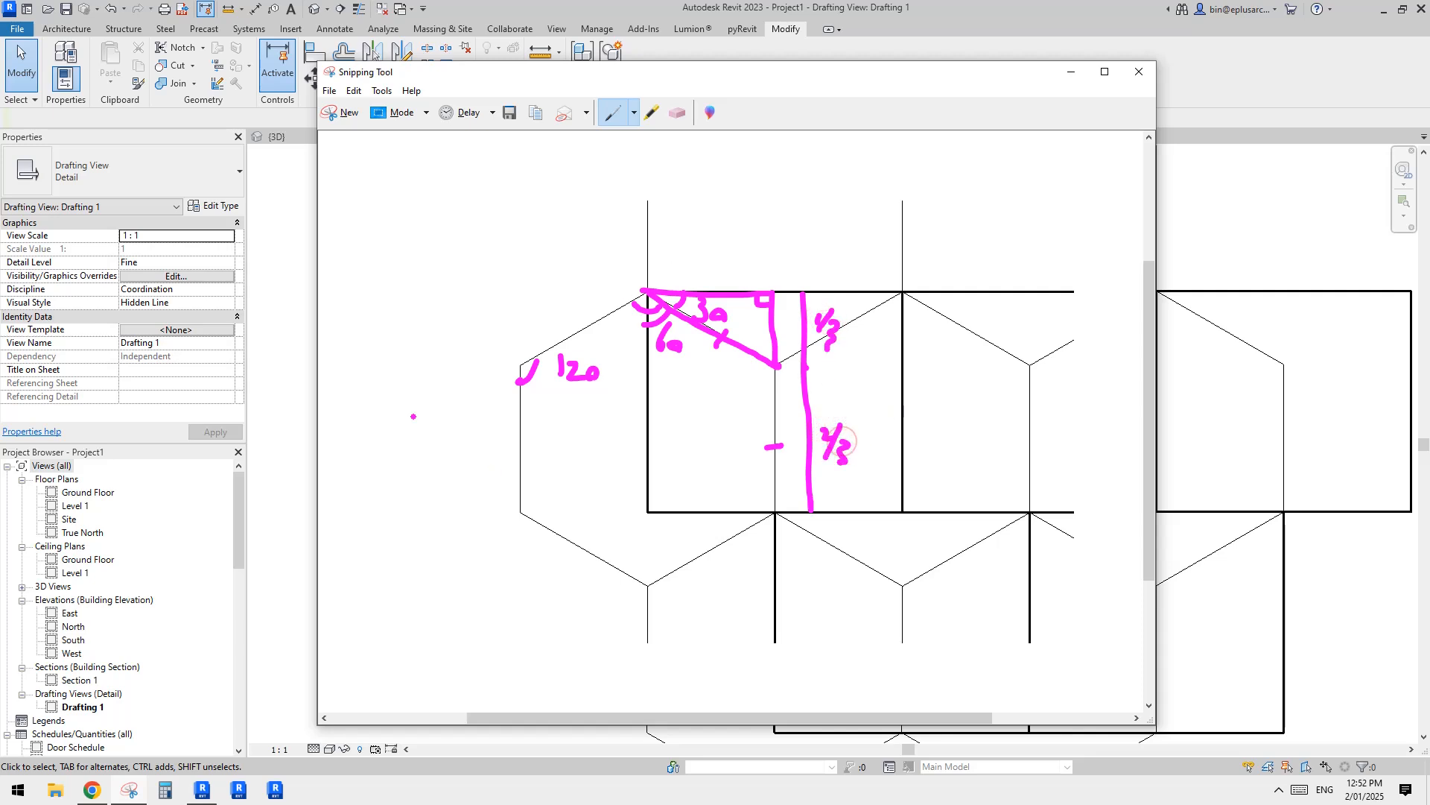
pyautogui.click(297, 341)
# Step: Close the Drafting 1 view to get back to the curtain panel family's 3D view
pyautogui.moveTo(689, 384); pyautogui.dragTo(697, 406, button='middle')
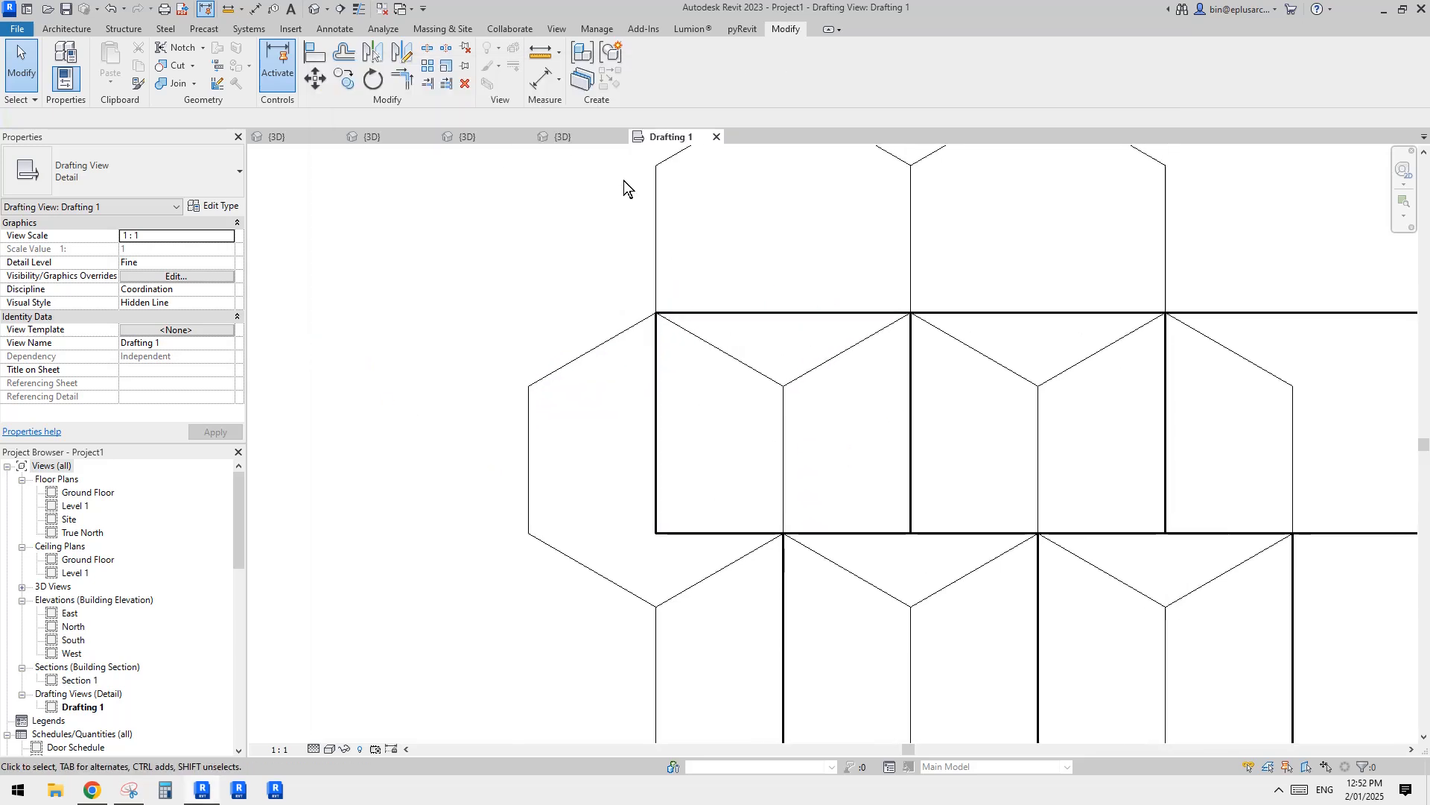
pyautogui.moveTo(1025, 404); pyautogui.dragTo(1005, 428, button='middle')
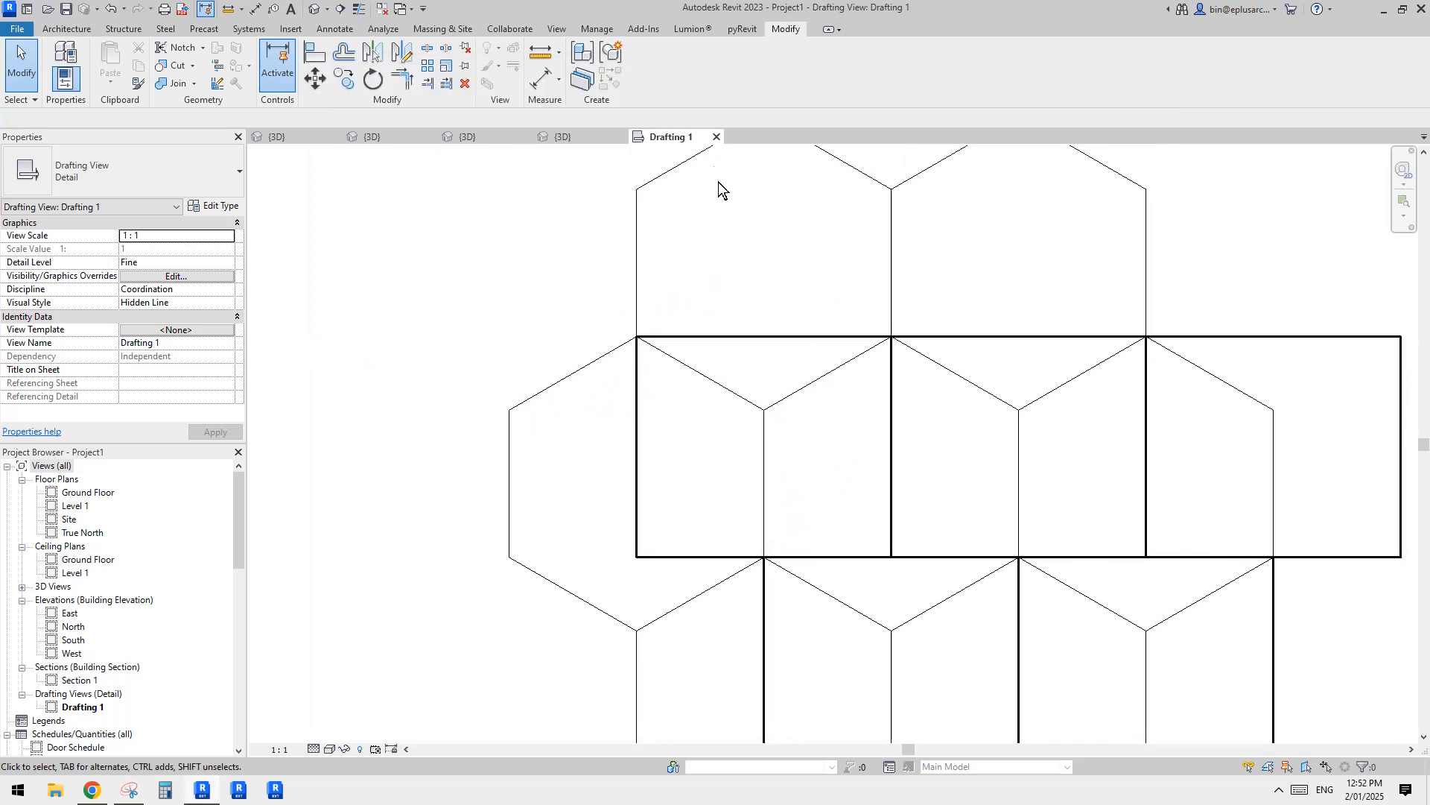
pyautogui.click(716, 137)
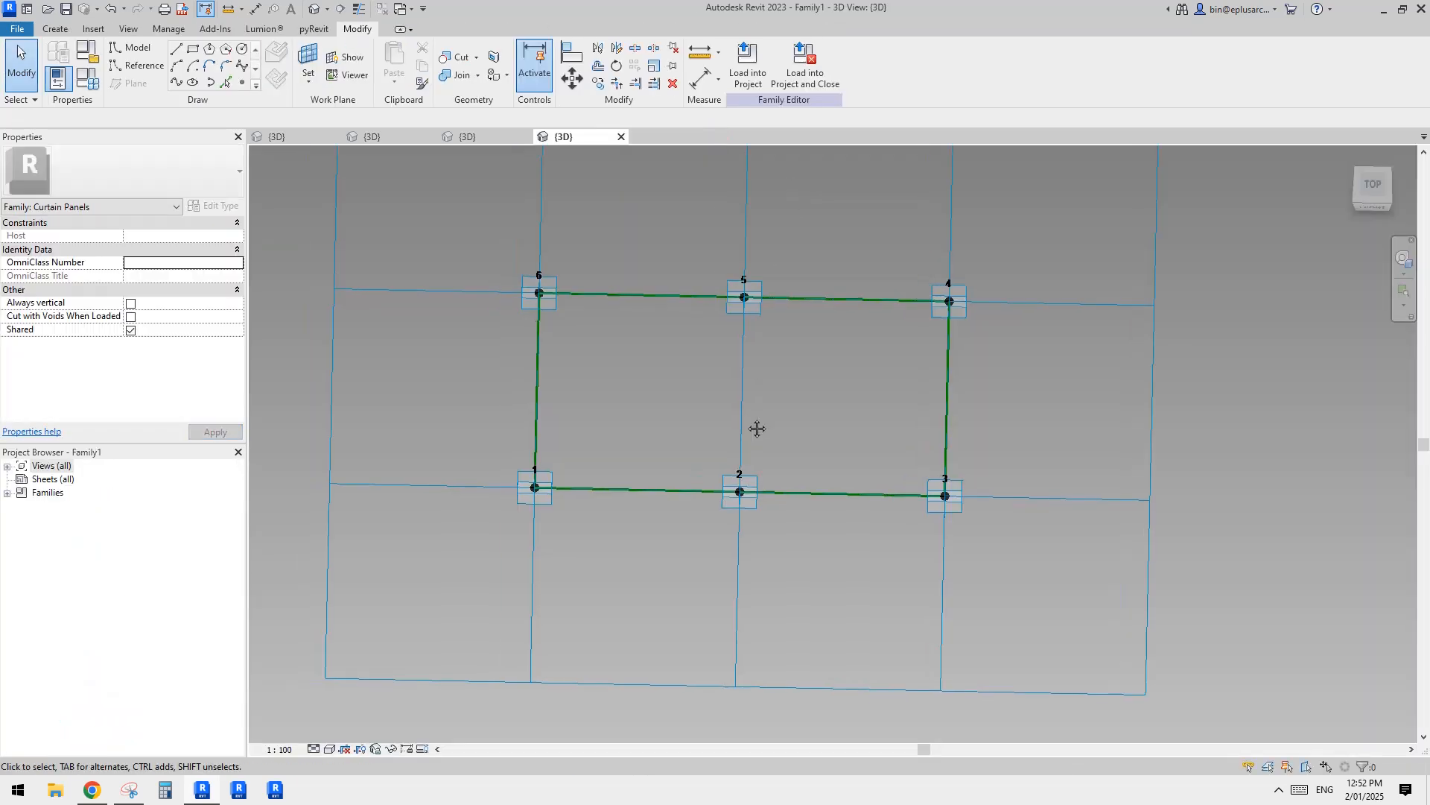
# Step: Connect placement points 5 and 2 with a spline through points and make it a reference line
pyautogui.keyDown('shift'); pyautogui.moveTo(757, 408); pyautogui.dragTo(772, 368, button='middle'); pyautogui.keyUp('shift')
pyautogui.scroll(1, 794, 348)
pyautogui.moveTo(772, 368); pyautogui.dragTo(773, 456, button='middle')
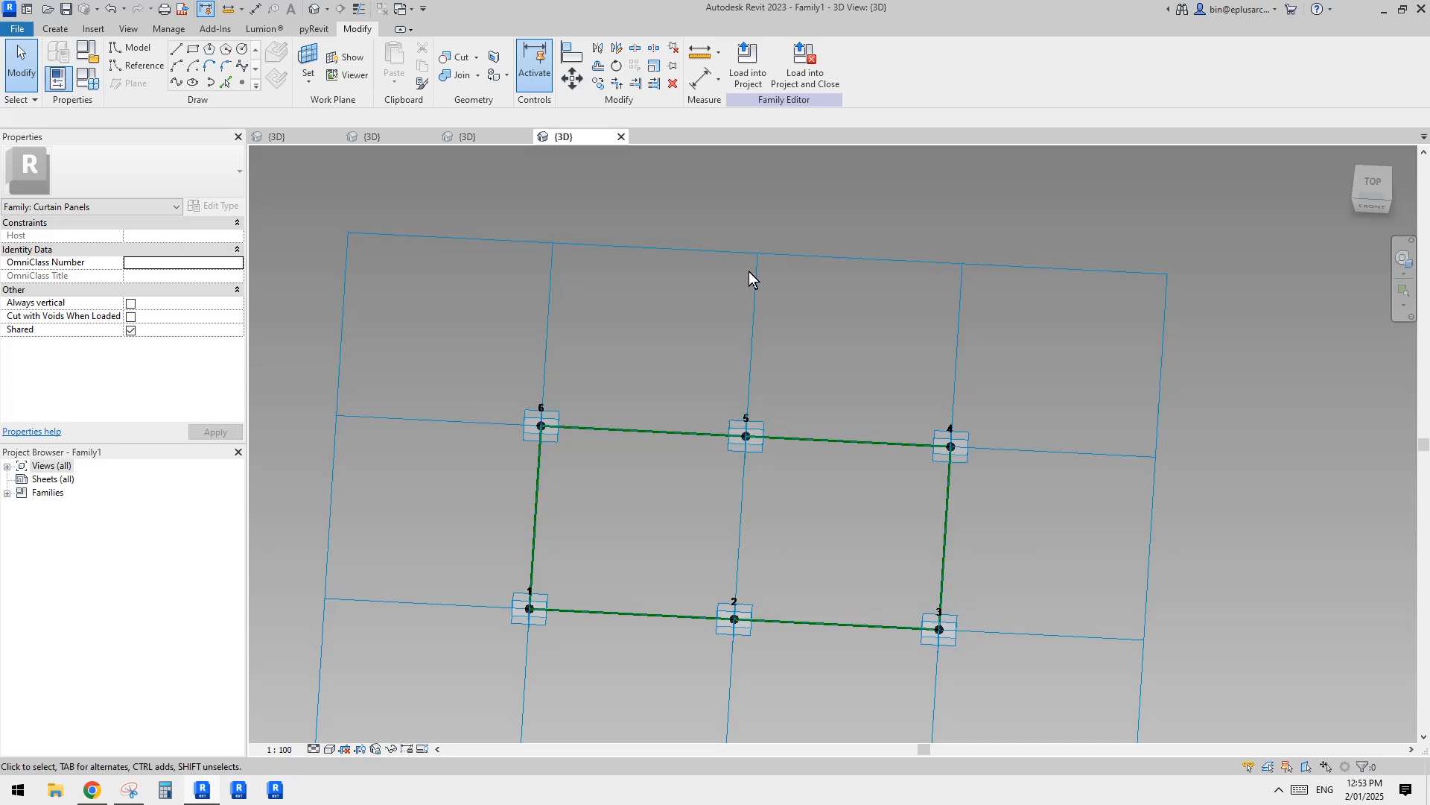
pyautogui.moveTo(750, 278); pyautogui.dragTo(744, 215, button='middle')
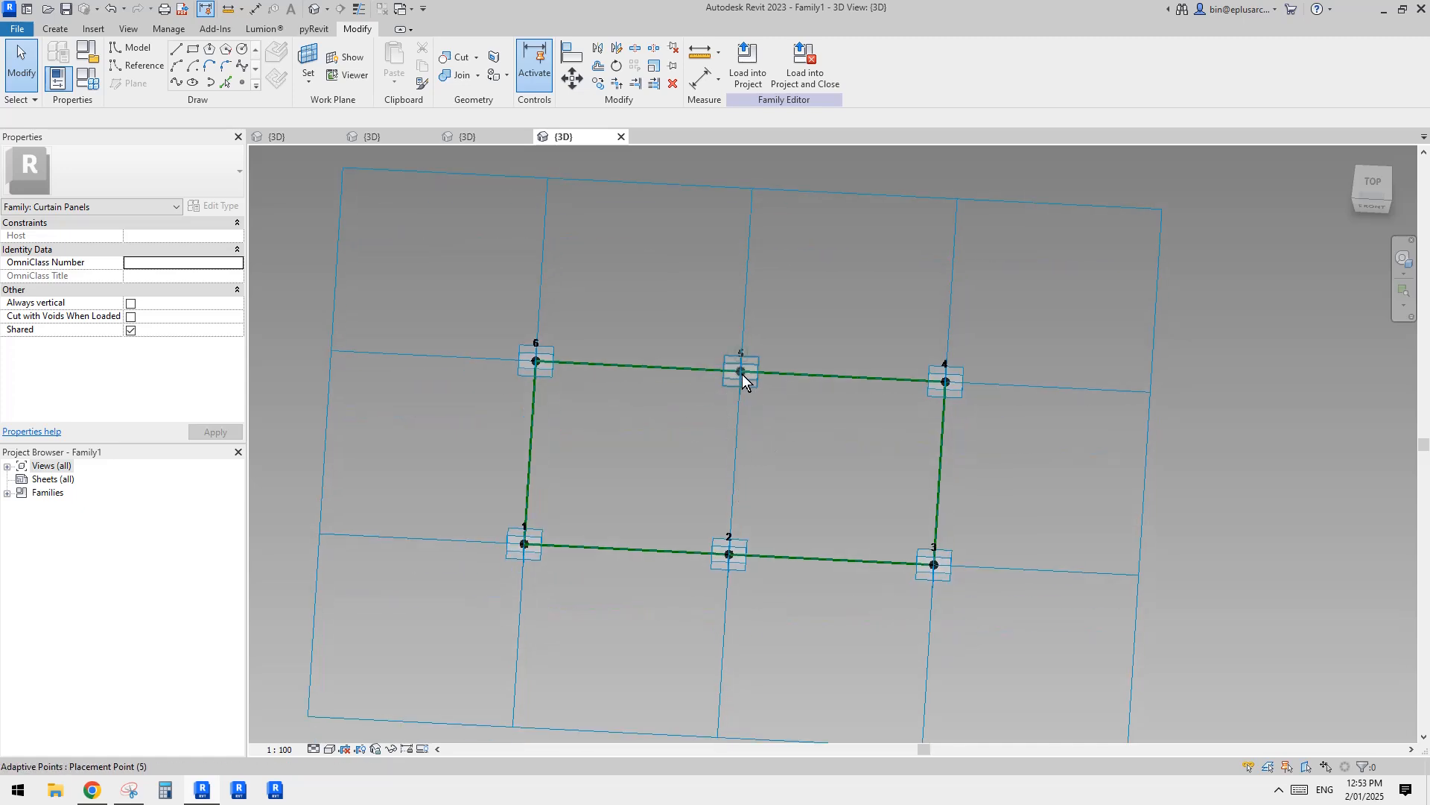
pyautogui.keyDown('shift'); pyautogui.moveTo(745, 392); pyautogui.dragTo(784, 396, button='middle'); pyautogui.keyUp('shift')
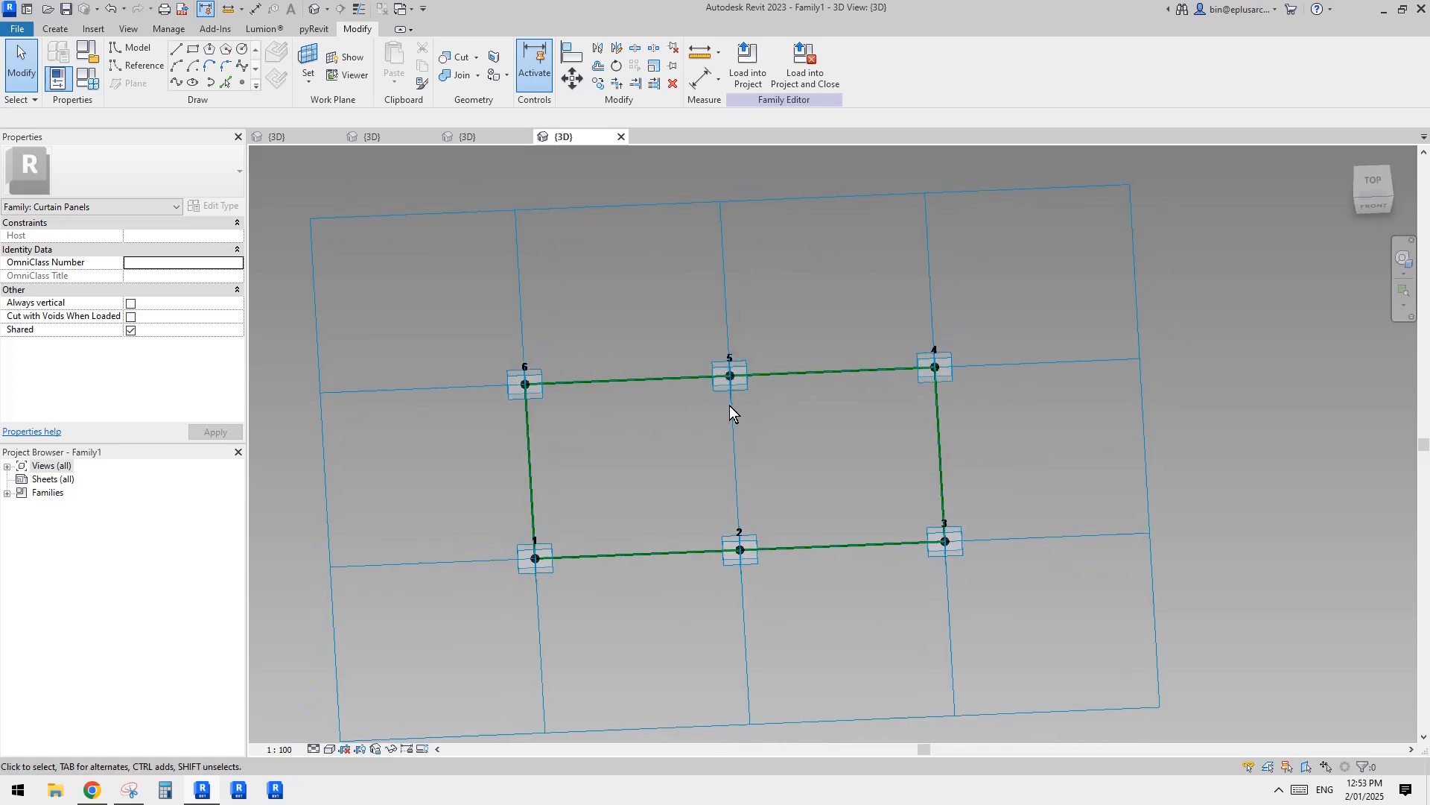
pyautogui.moveTo(675, 305); pyautogui.dragTo(801, 624)
pyautogui.click(732, 384)
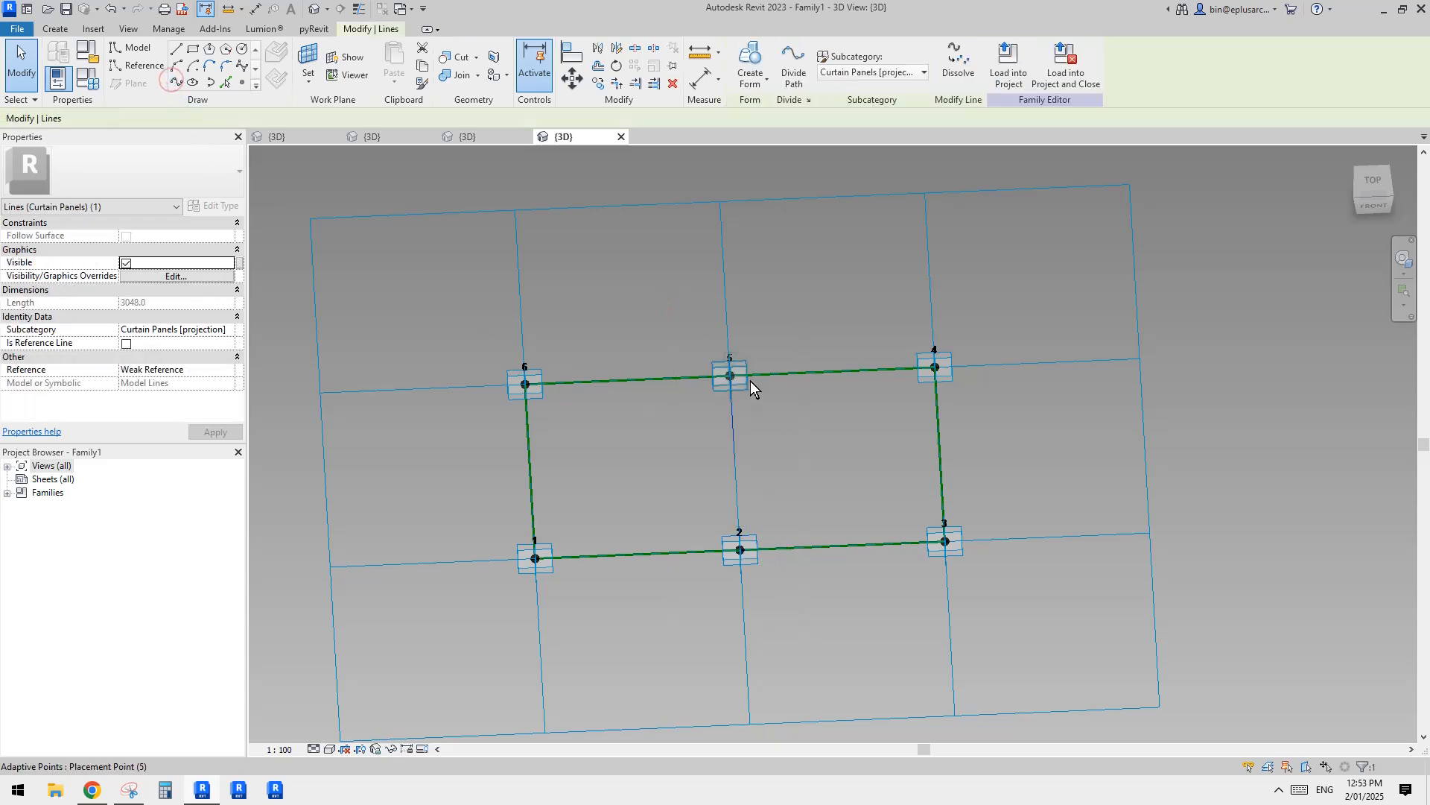
pyautogui.click(129, 345)
pyautogui.keyDown('shift'); pyautogui.moveTo(716, 428); pyautogui.dragTo(820, 441, button='middle'); pyautogui.keyUp('shift')
pyautogui.press('Escape')
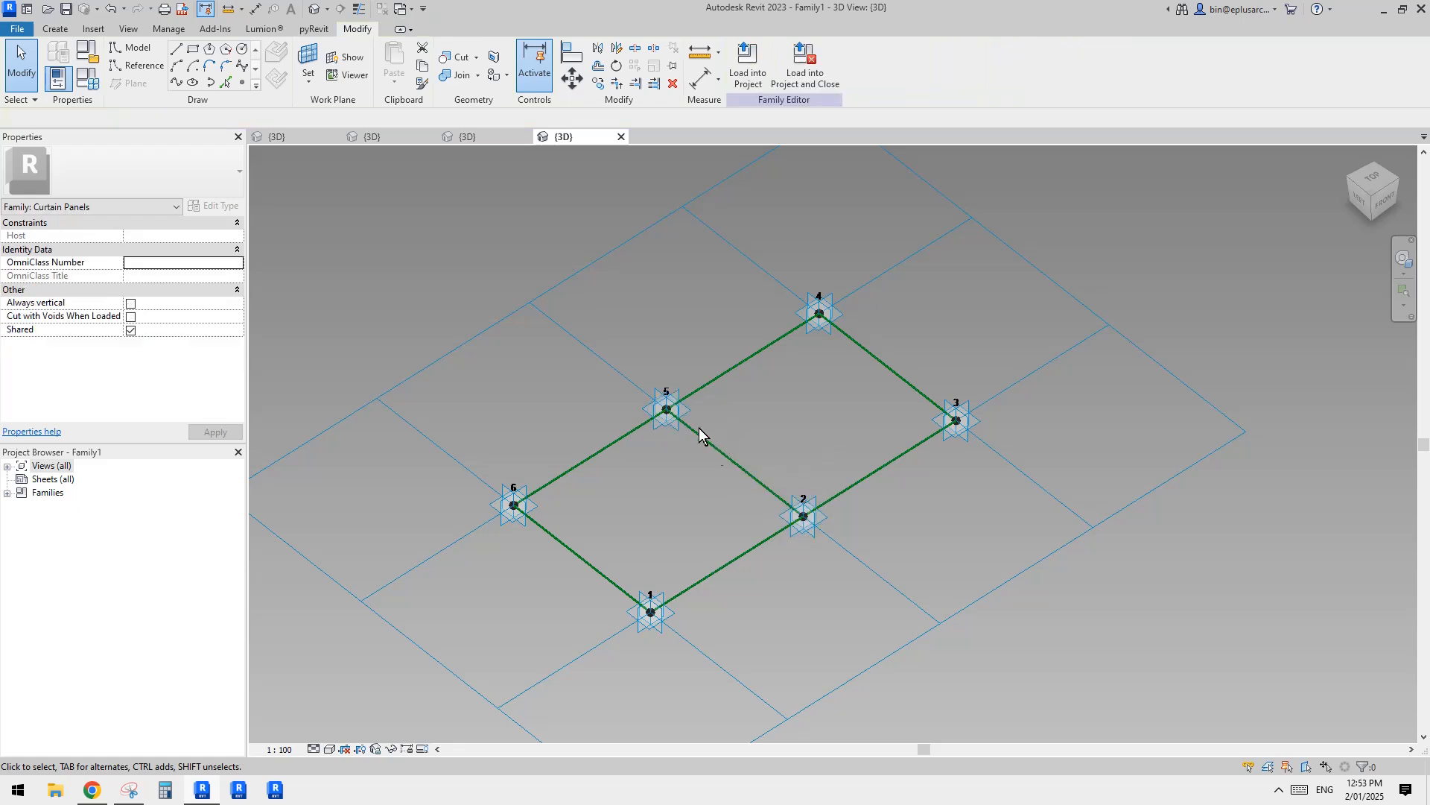
# Step: Place a reference point hosted on the middle reference line between points 5 and 2
pyautogui.click(241, 82)
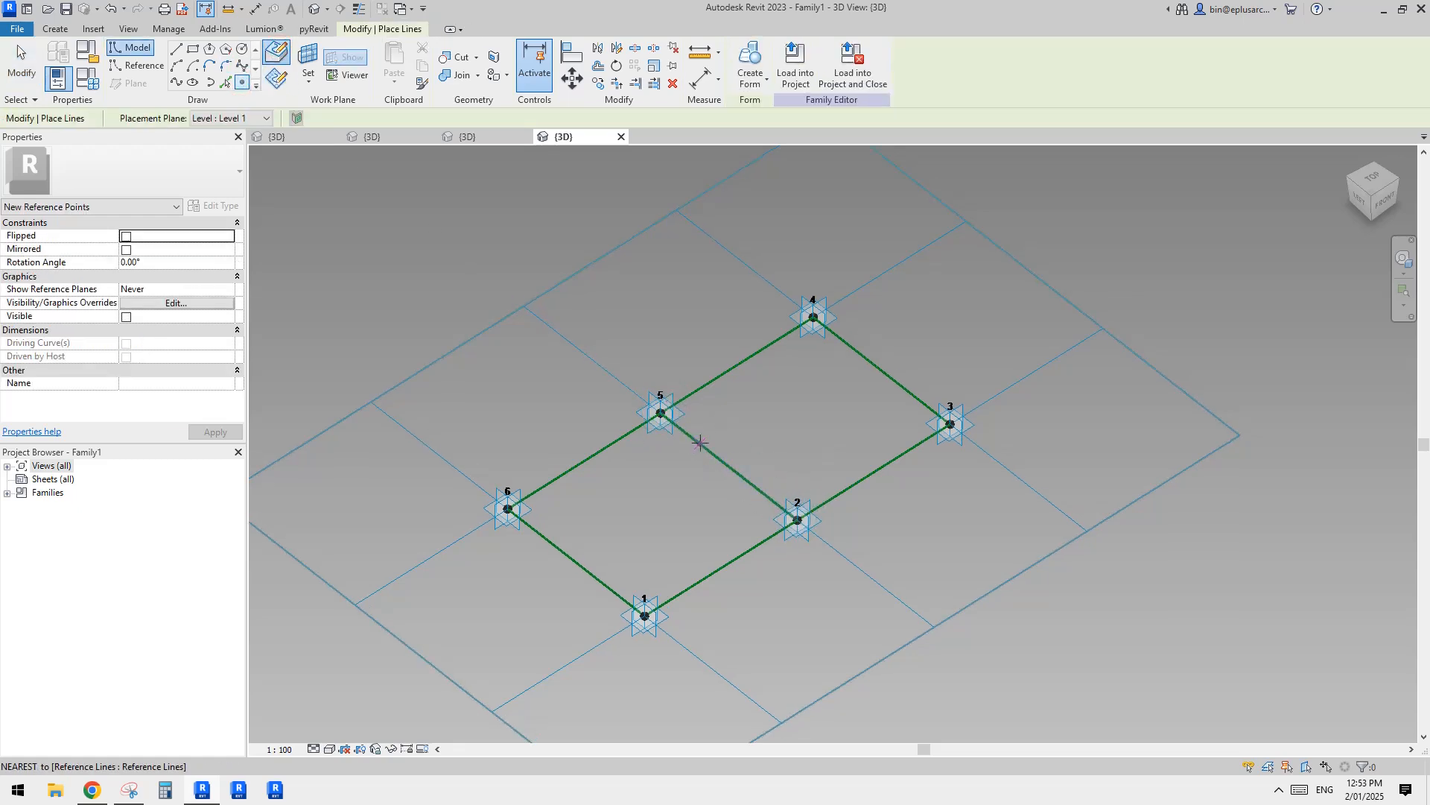
pyautogui.click(700, 443)
pyautogui.press('Escape')
pyautogui.keyDown('shift'); pyautogui.moveTo(718, 467); pyautogui.dragTo(850, 458, button='middle'); pyautogui.keyUp('shift')
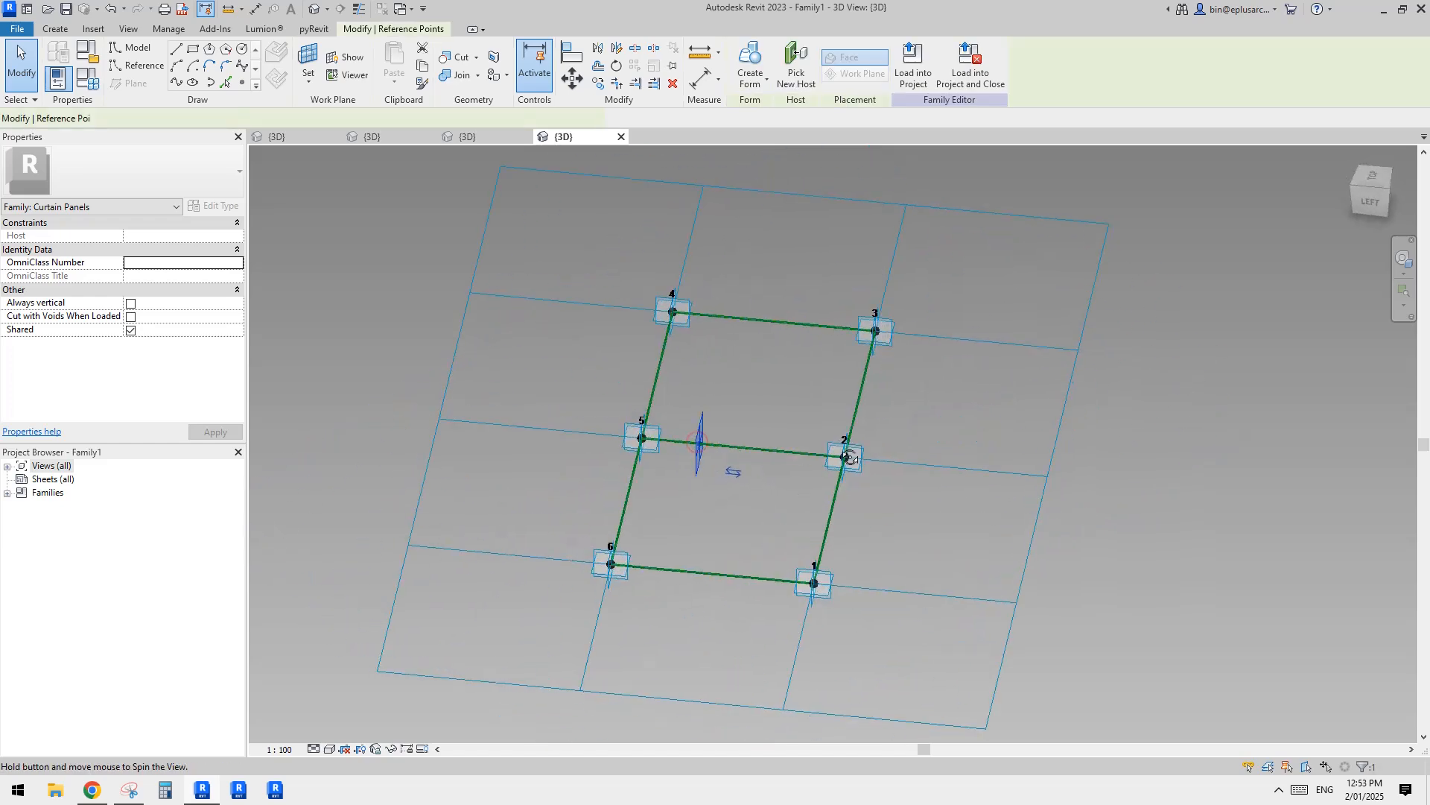
pyautogui.keyDown('shift'); pyautogui.moveTo(736, 479); pyautogui.dragTo(559, 455, button='middle'); pyautogui.keyUp('shift')
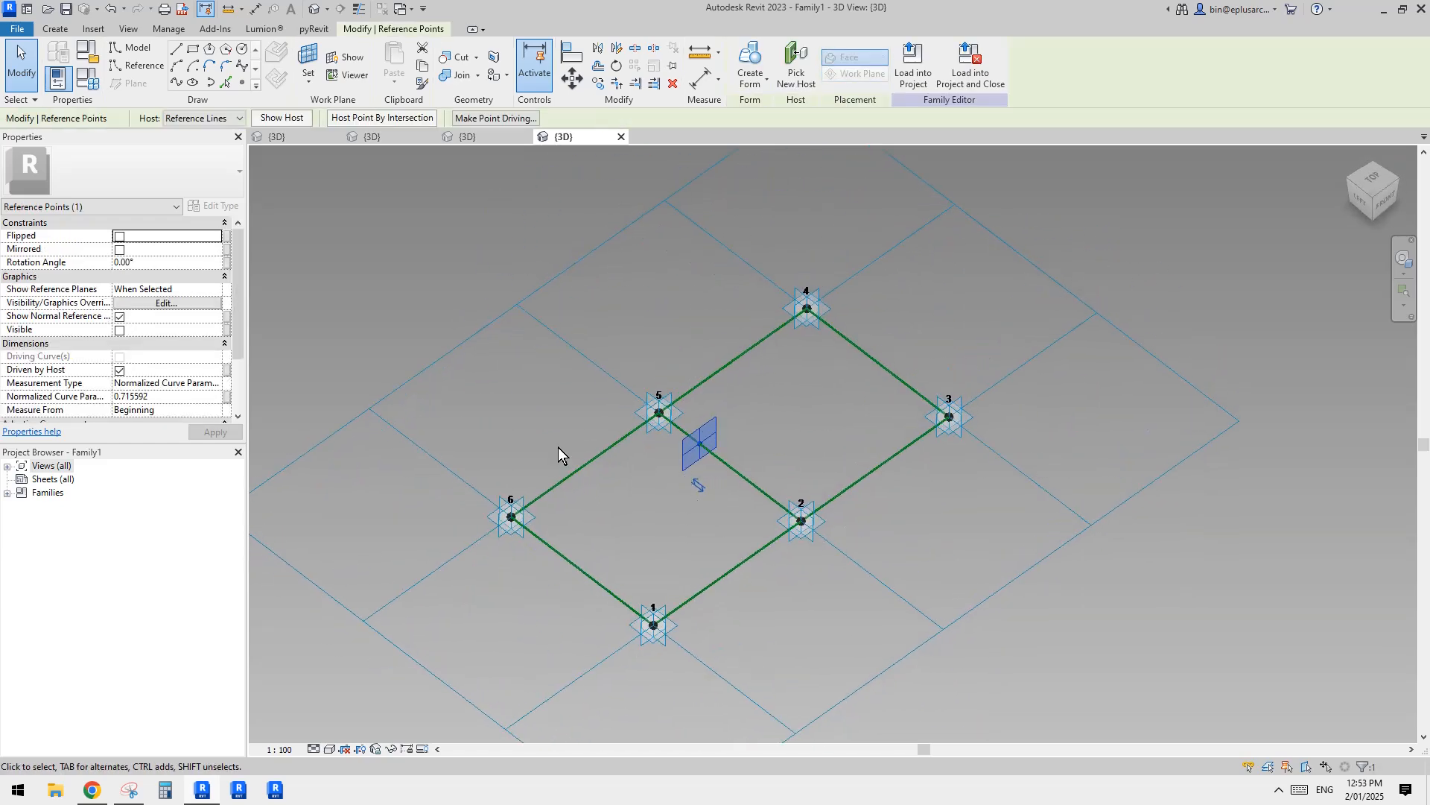
# Step: Set the hosted point's normalized curve parameter to =2/3
pyautogui.click(184, 400)
pyautogui.write('=')
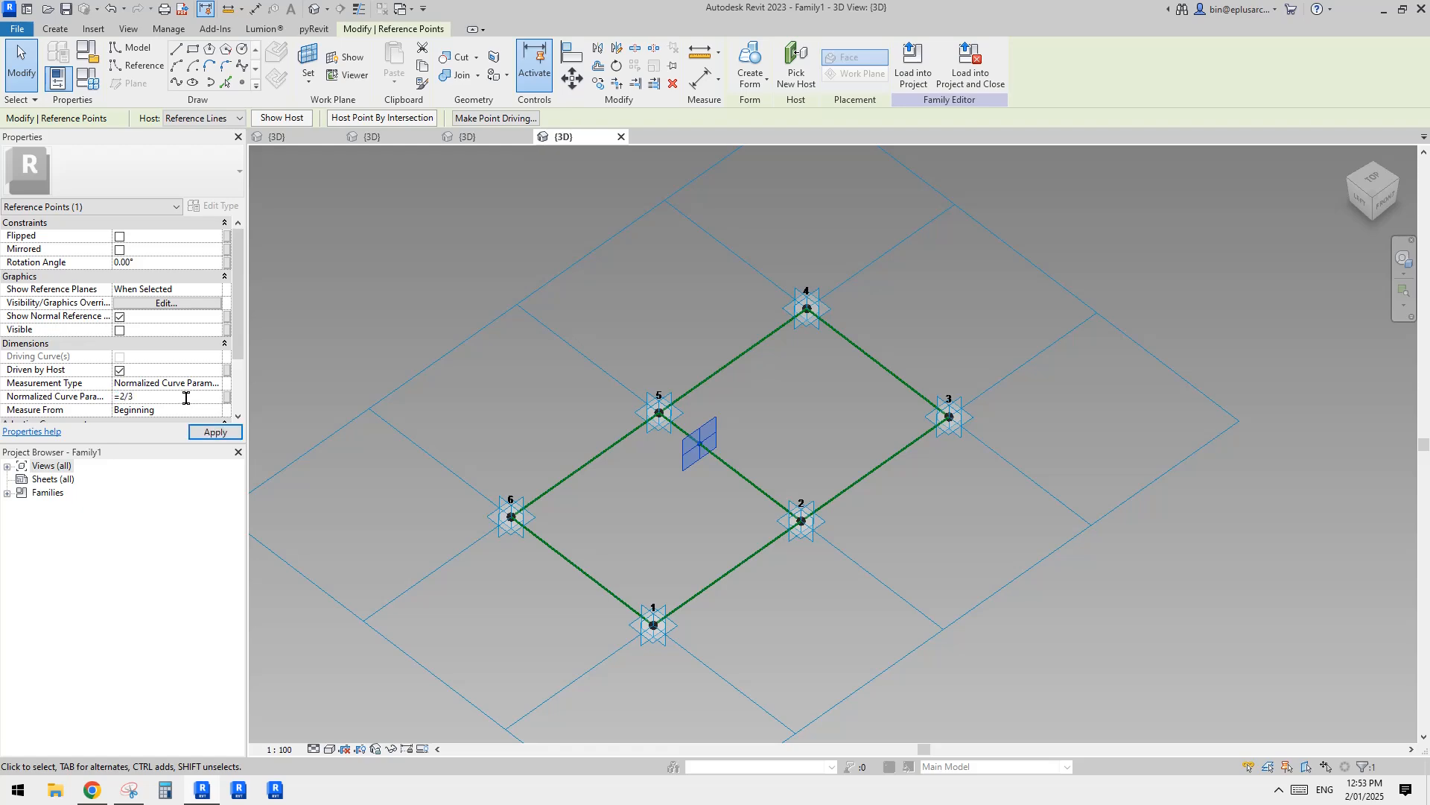
pyautogui.write('2/3')
pyautogui.press('Return')
# Step: Connect the hosted middle point to placement points 6 and 4 with separate splines through points
pyautogui.keyDown('shift'); pyautogui.moveTo(489, 268); pyautogui.dragTo(453, 408, button='middle'); pyautogui.keyUp('shift')
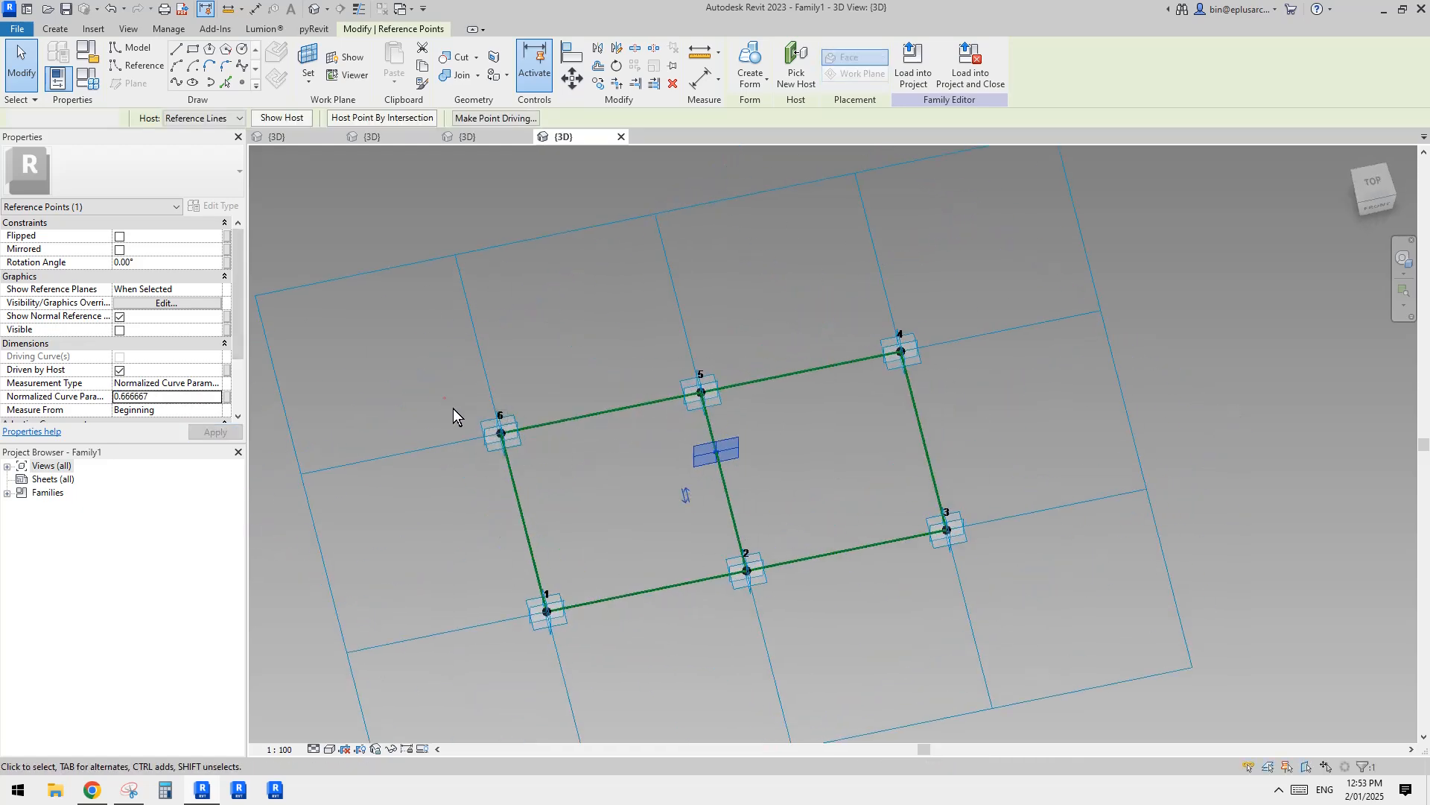
pyautogui.moveTo(445, 398); pyautogui.dragTo(557, 472)
pyautogui.keyDown('ctrl'); pyautogui.moveTo(667, 428); pyautogui.dragTo(759, 475); pyautogui.keyUp('ctrl')
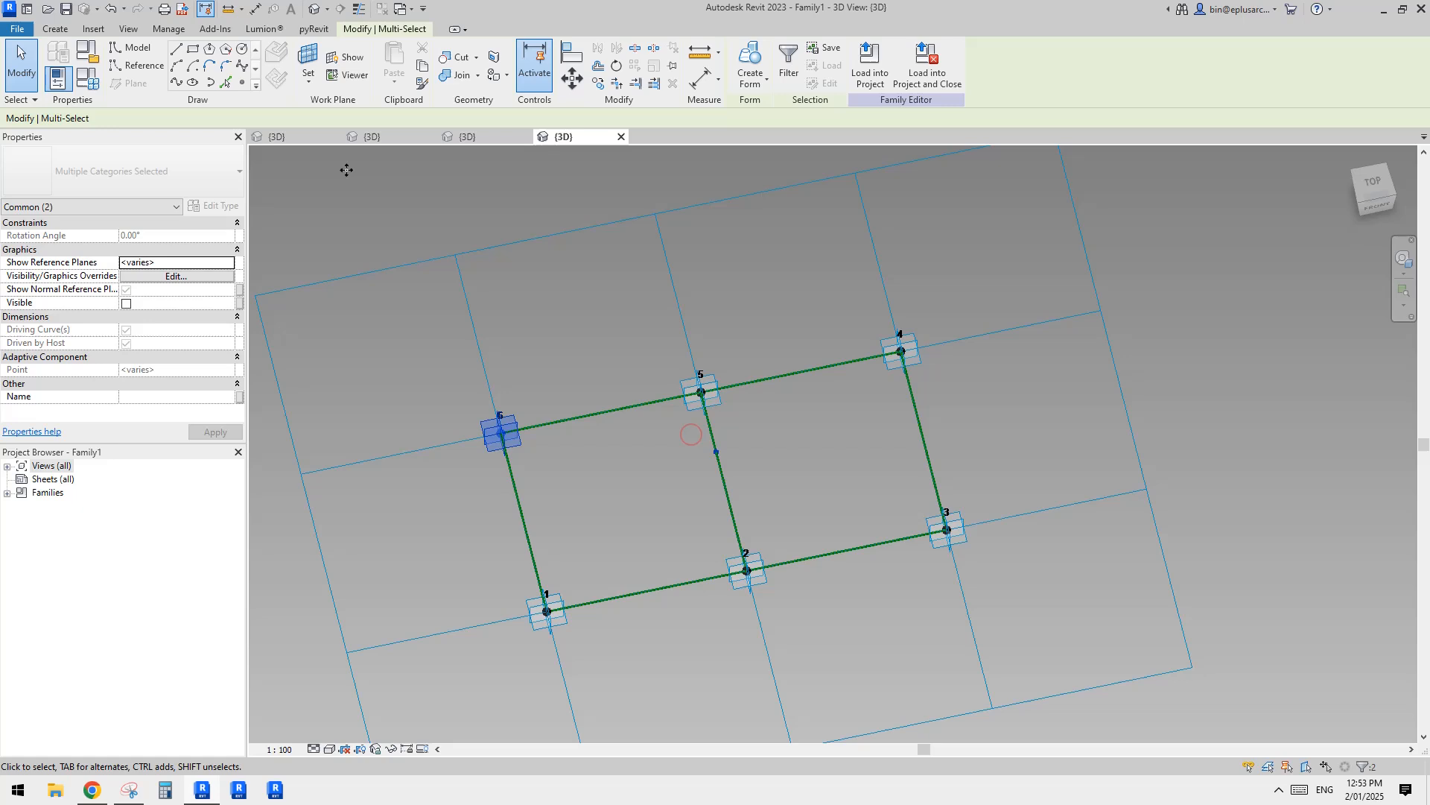
pyautogui.click(178, 87)
pyautogui.keyDown('shift'); pyautogui.moveTo(818, 391); pyautogui.dragTo(690, 444, button='middle'); pyautogui.keyUp('shift')
pyautogui.moveTo(668, 479); pyautogui.dragTo(714, 531)
pyautogui.keyDown('ctrl'); pyautogui.moveTo(861, 452); pyautogui.dragTo(960, 546); pyautogui.keyUp('ctrl')
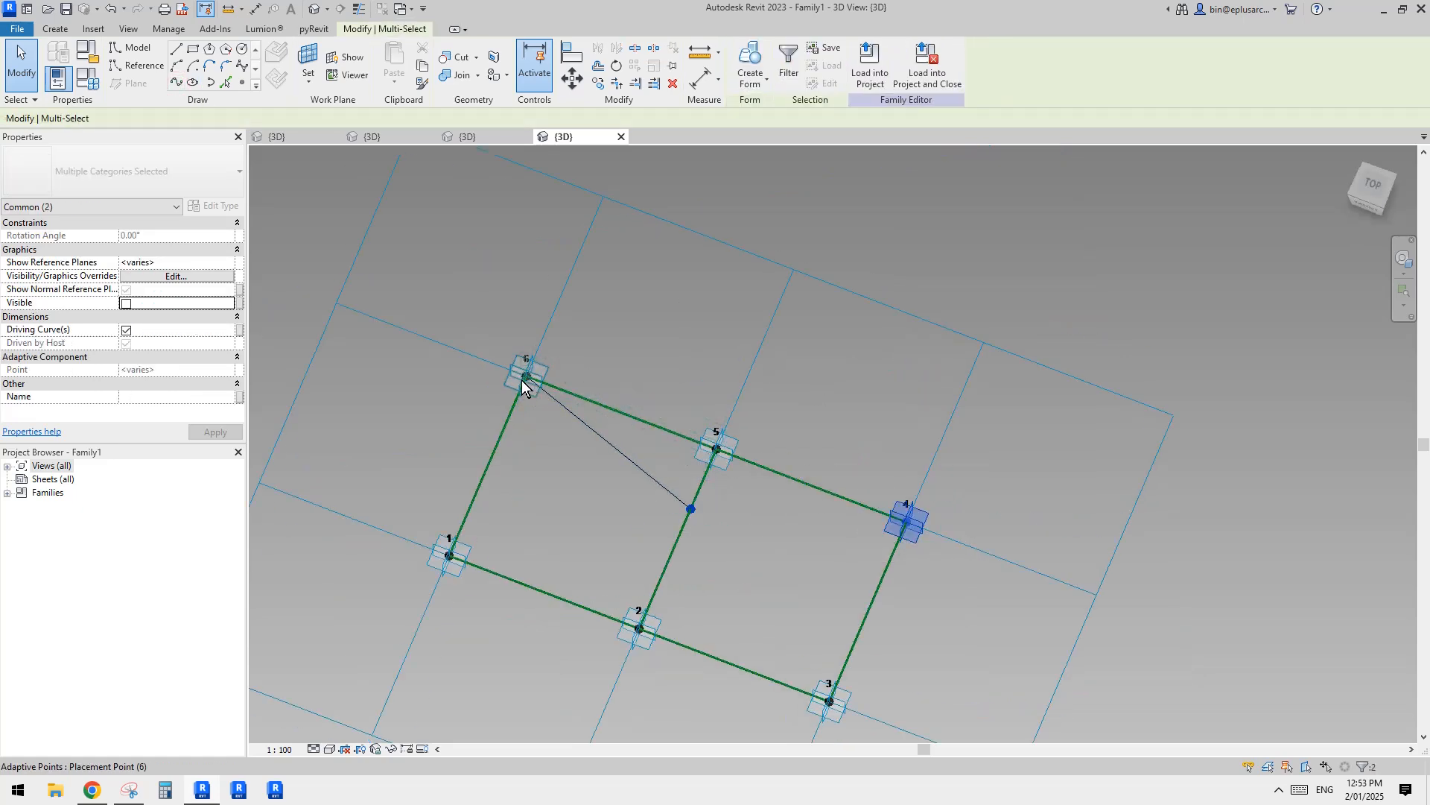
pyautogui.click(181, 88)
# Step: Connect the hosted middle point to placement point 2 with a spline through points
pyautogui.keyDown('shift'); pyautogui.moveTo(682, 395); pyautogui.dragTo(692, 537, button='middle'); pyautogui.keyUp('shift')
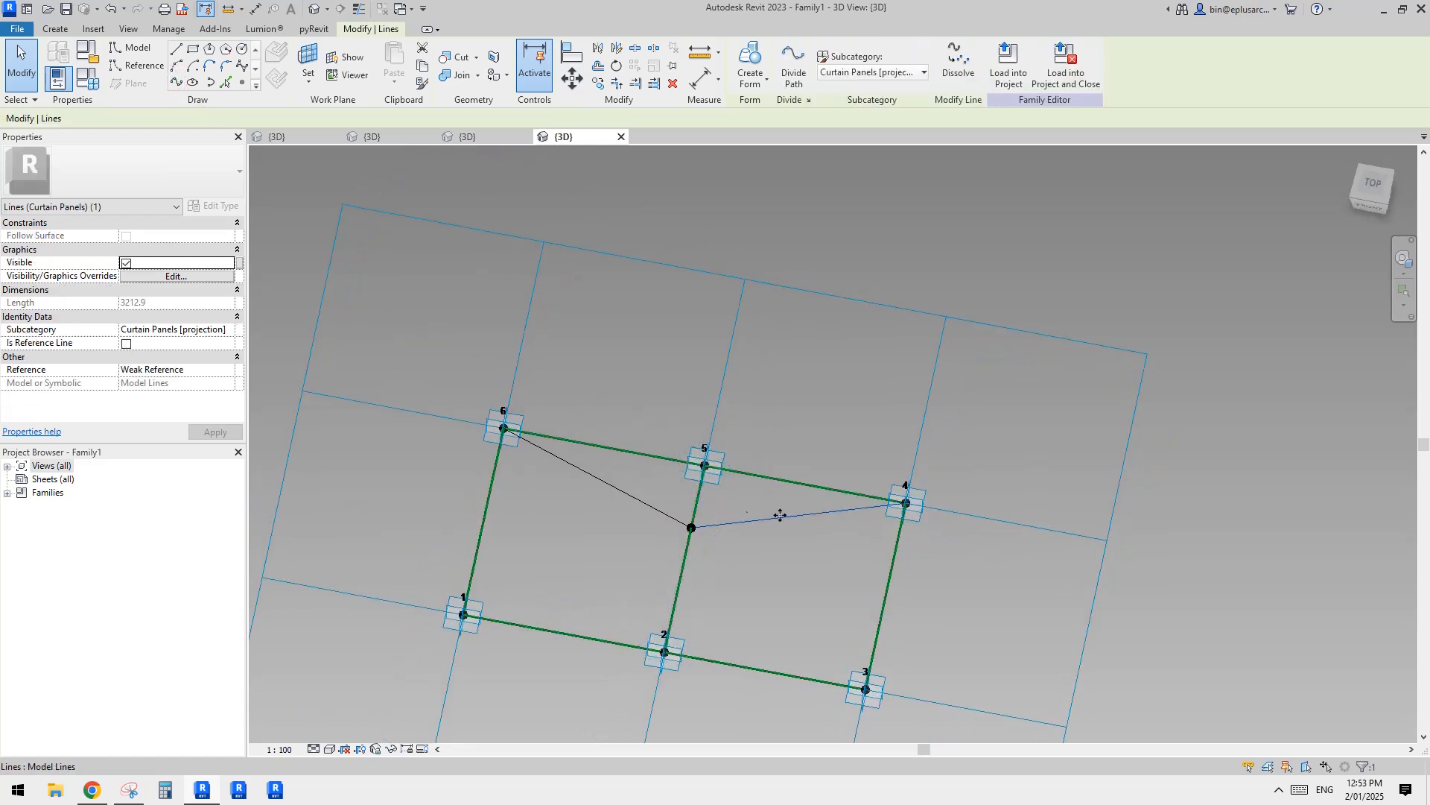
pyautogui.moveTo(829, 495); pyautogui.dragTo(842, 370, button='middle')
pyautogui.moveTo(622, 387); pyautogui.dragTo(741, 580)
pyautogui.click(645, 525)
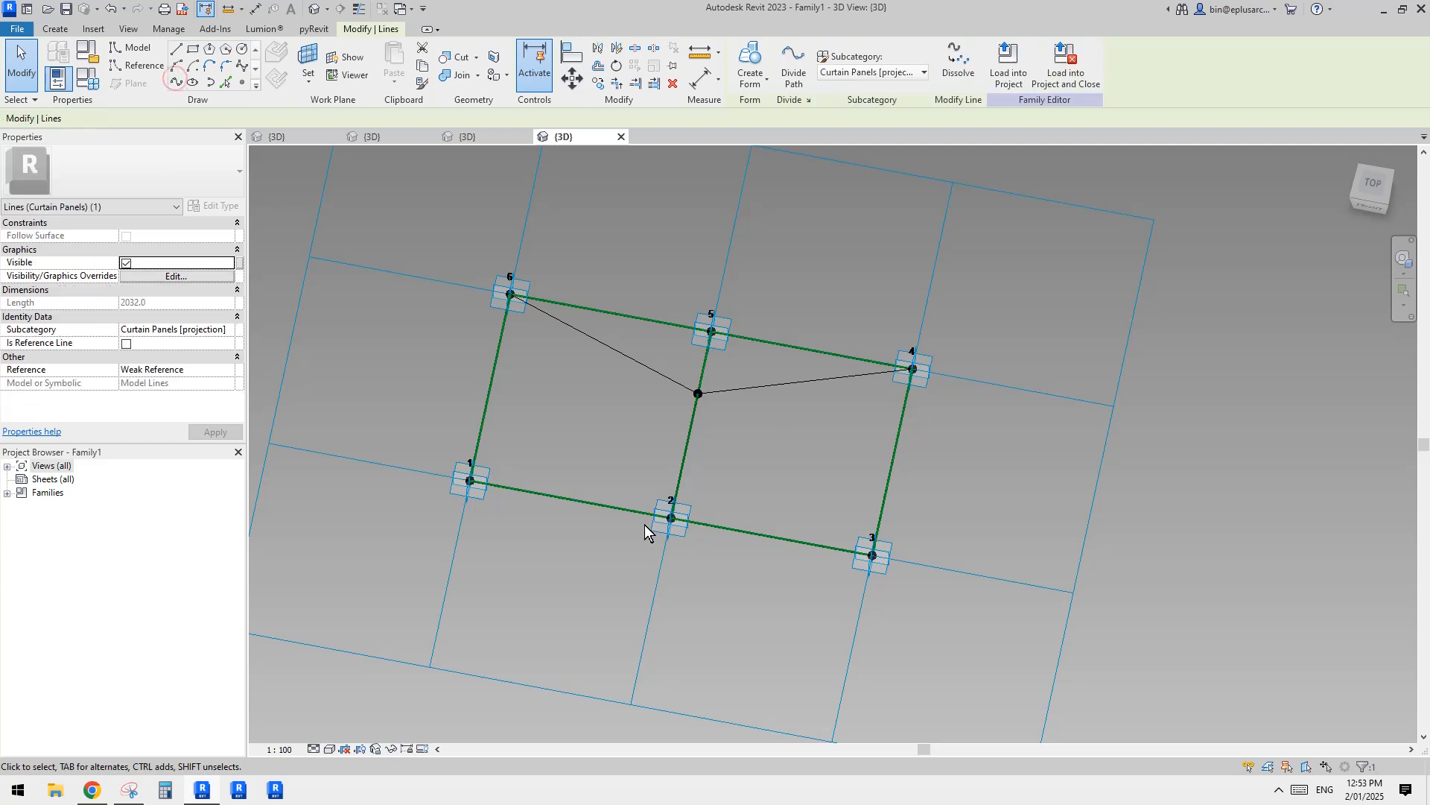
# Step: Convert the three lines running from the hosted point to points 6, 4 and 2 into reference lines
pyautogui.keyDown('shift'); pyautogui.moveTo(666, 441); pyautogui.dragTo(749, 440, button='middle'); pyautogui.keyUp('shift')
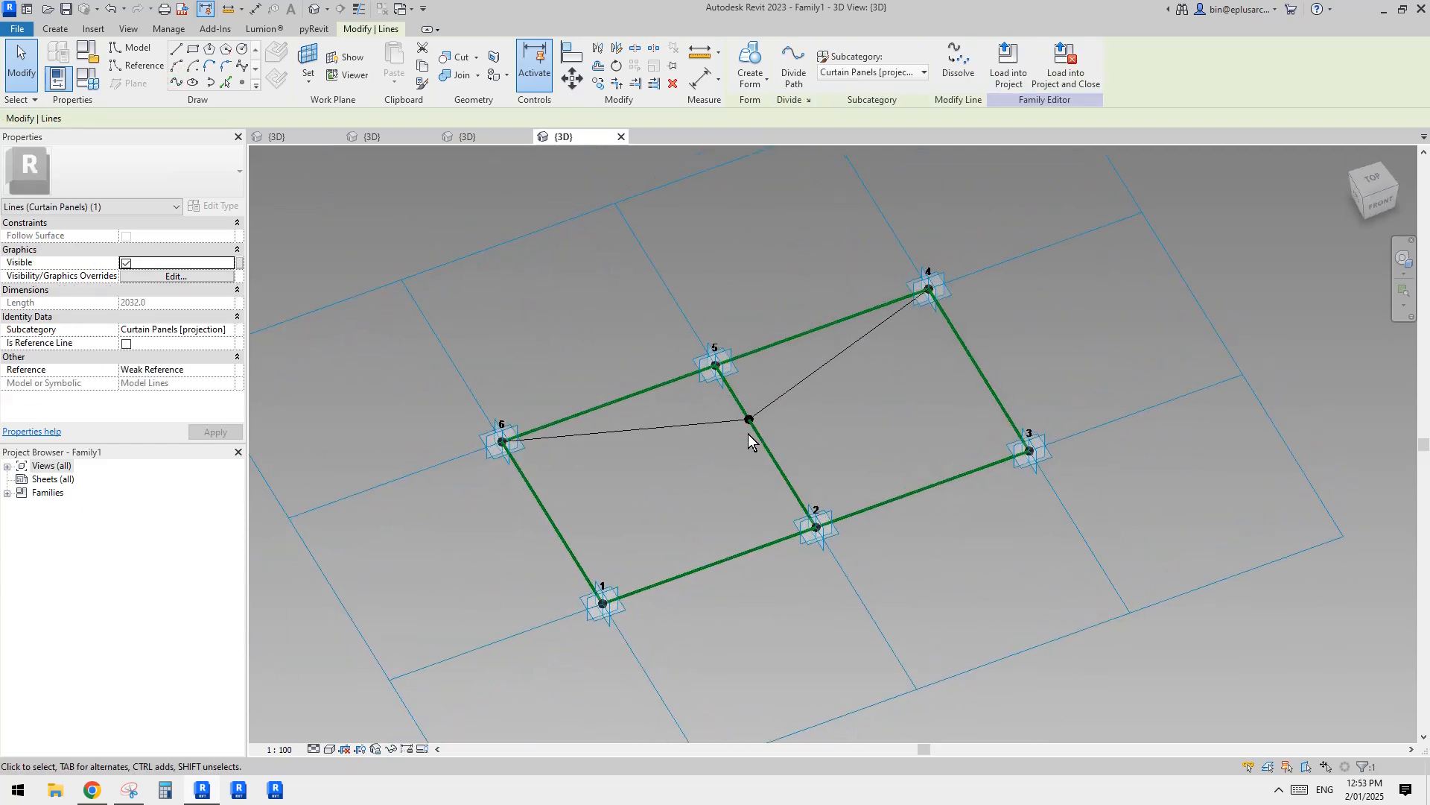
pyautogui.keyDown('shift'); pyautogui.moveTo(837, 378); pyautogui.dragTo(765, 479, button='middle'); pyautogui.keyUp('shift')
pyautogui.click(729, 489)
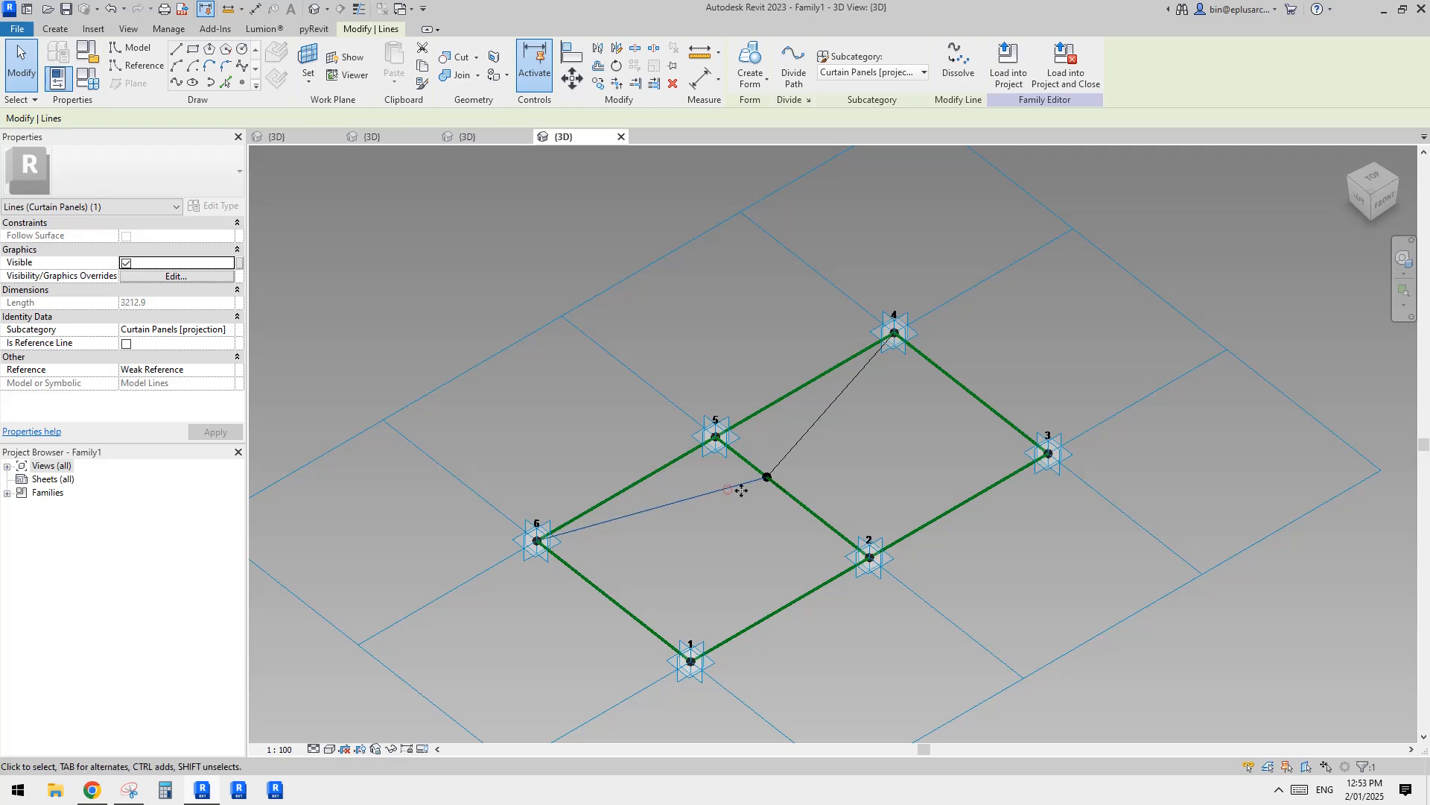
pyautogui.keyDown('ctrl'); pyautogui.click(790, 495); pyautogui.keyUp('ctrl')
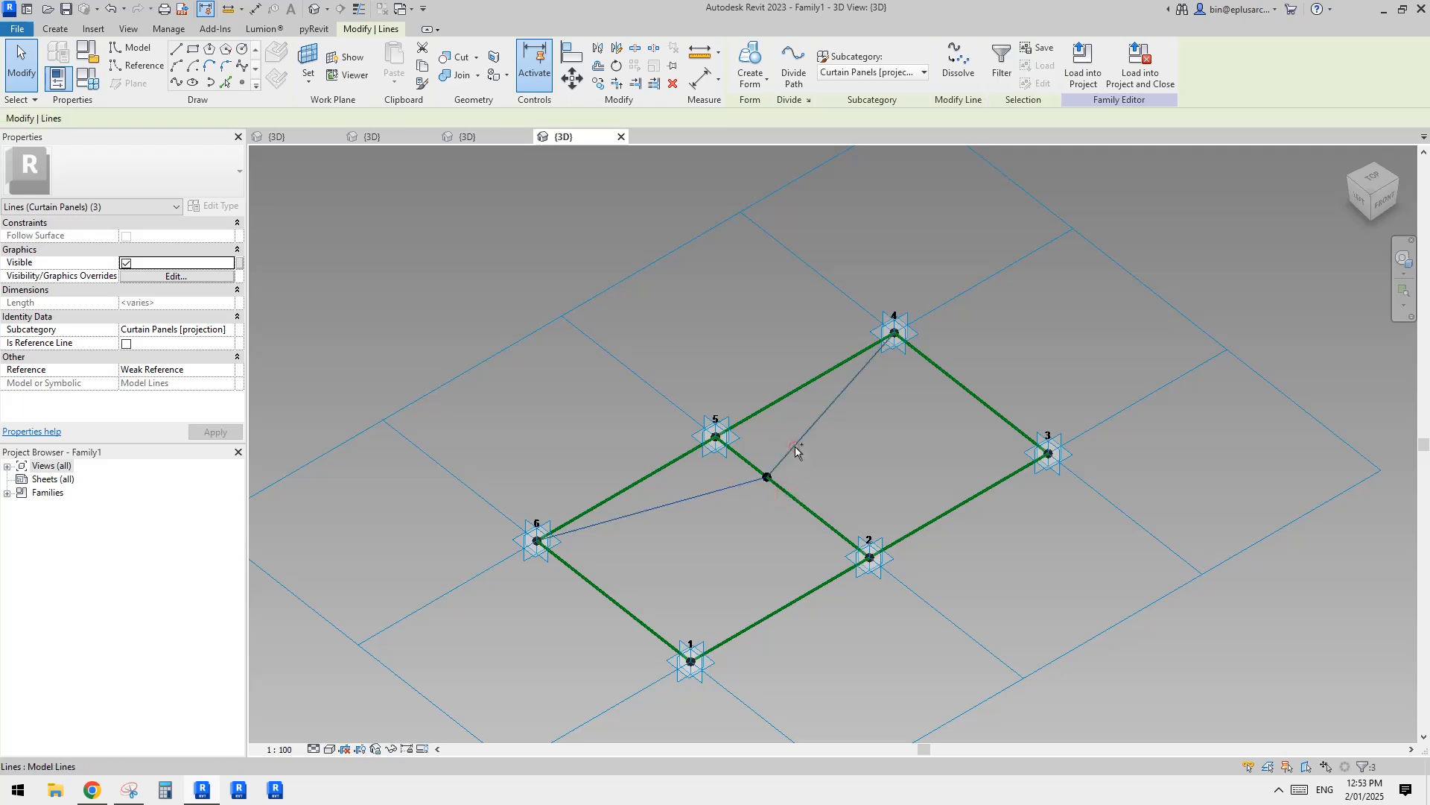
pyautogui.click(126, 343)
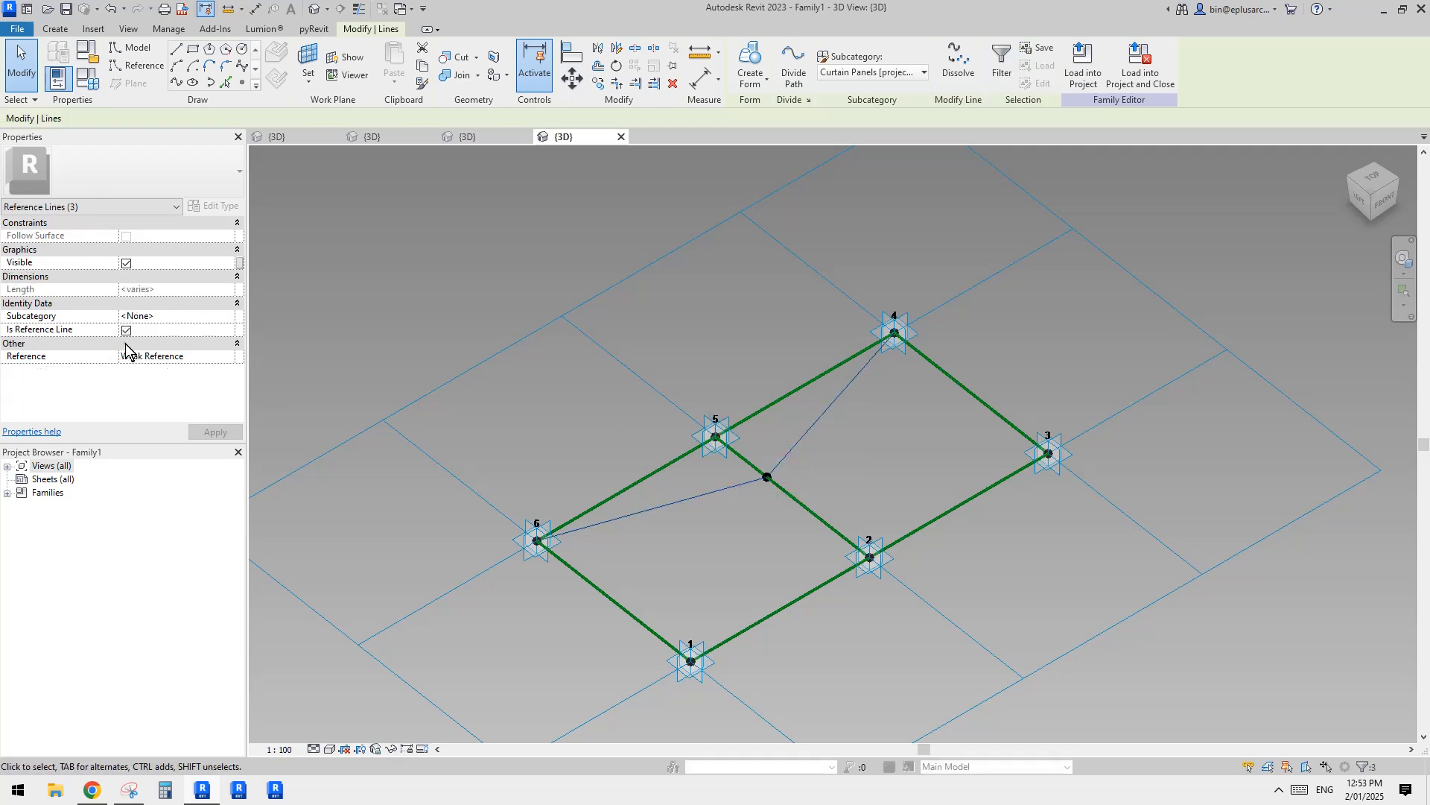
pyautogui.click(768, 355)
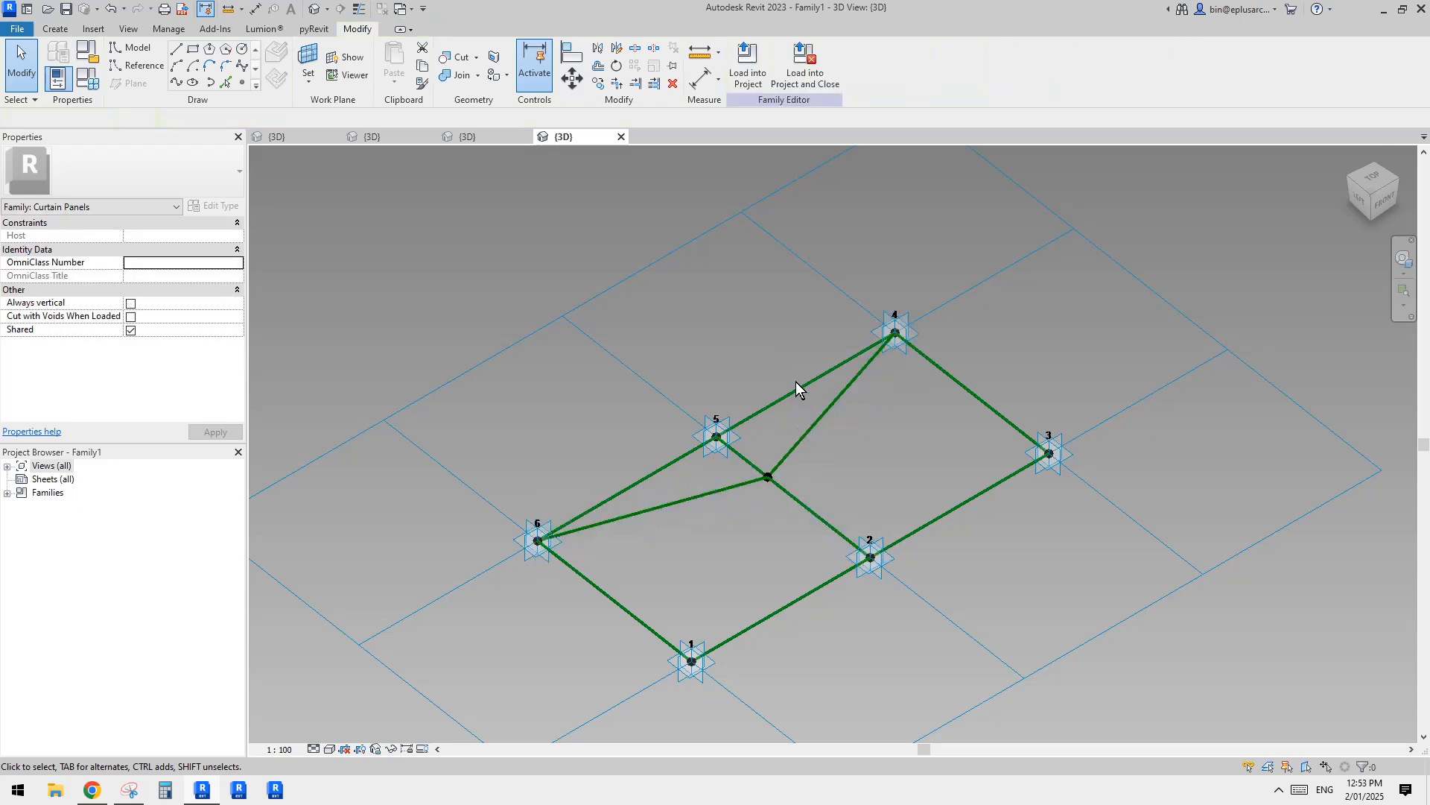
# Step: Create a surface form from each of the three reference lines meeting at the hosted point
pyautogui.click(735, 485)
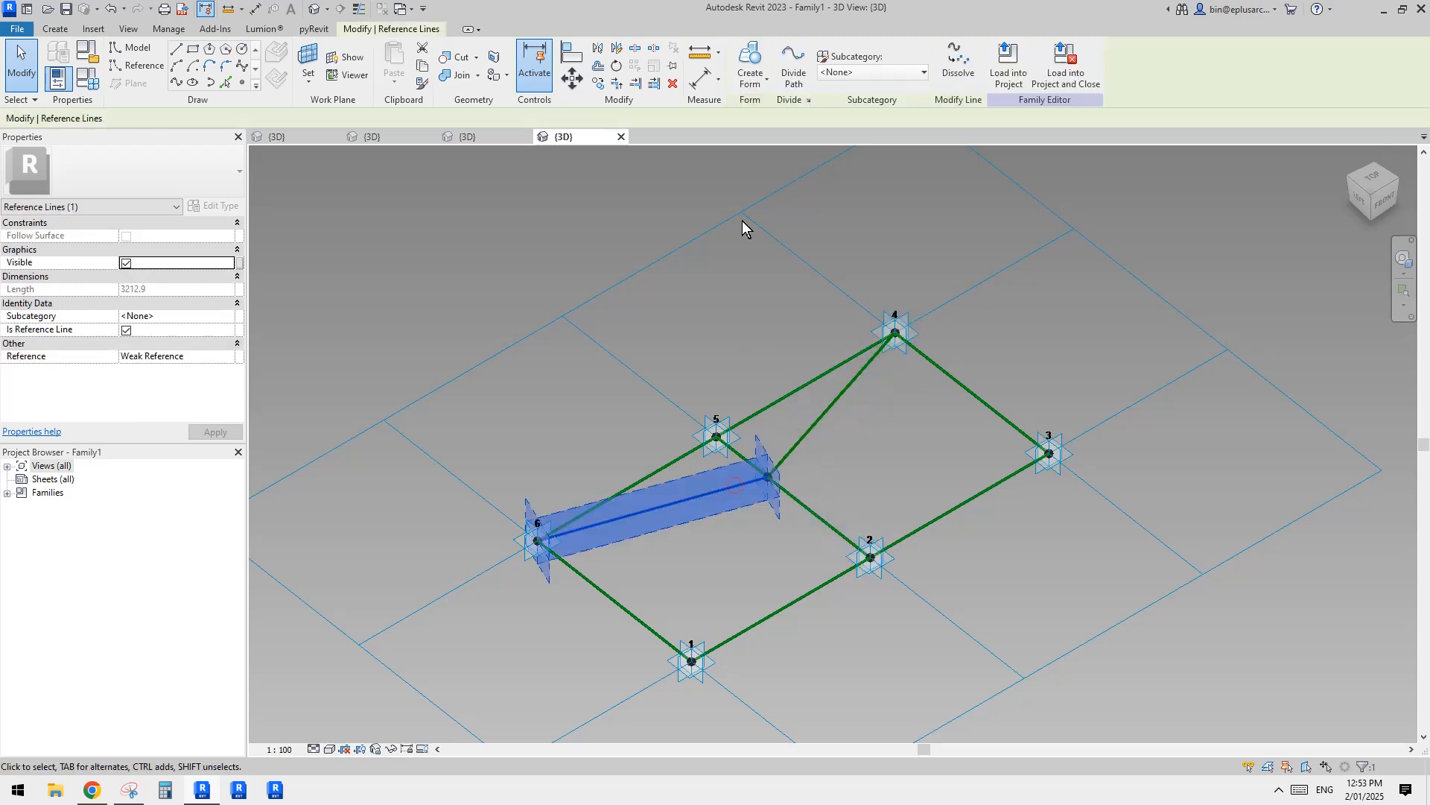
pyautogui.click(749, 52)
pyautogui.click(824, 411)
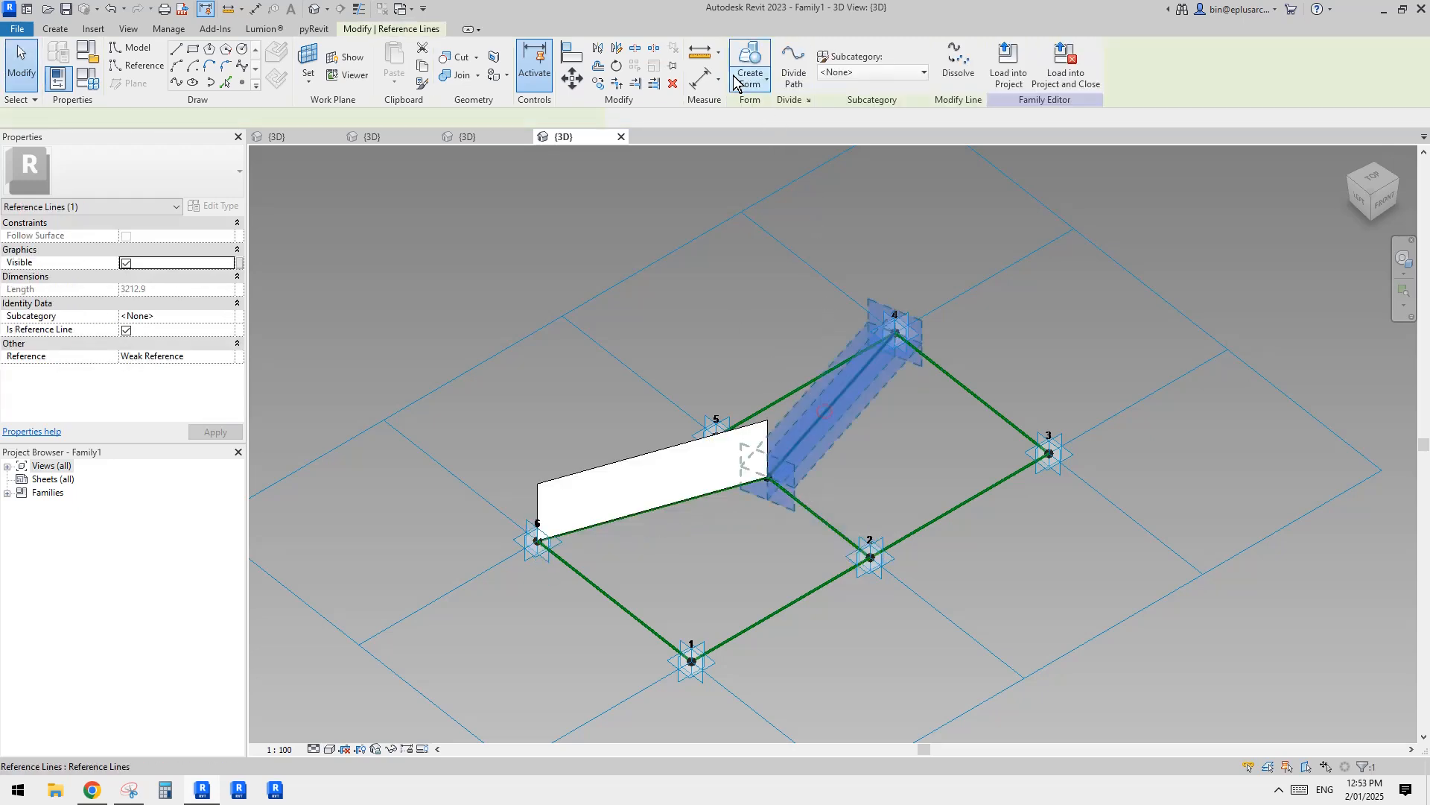
pyautogui.click(751, 65)
pyautogui.click(815, 511)
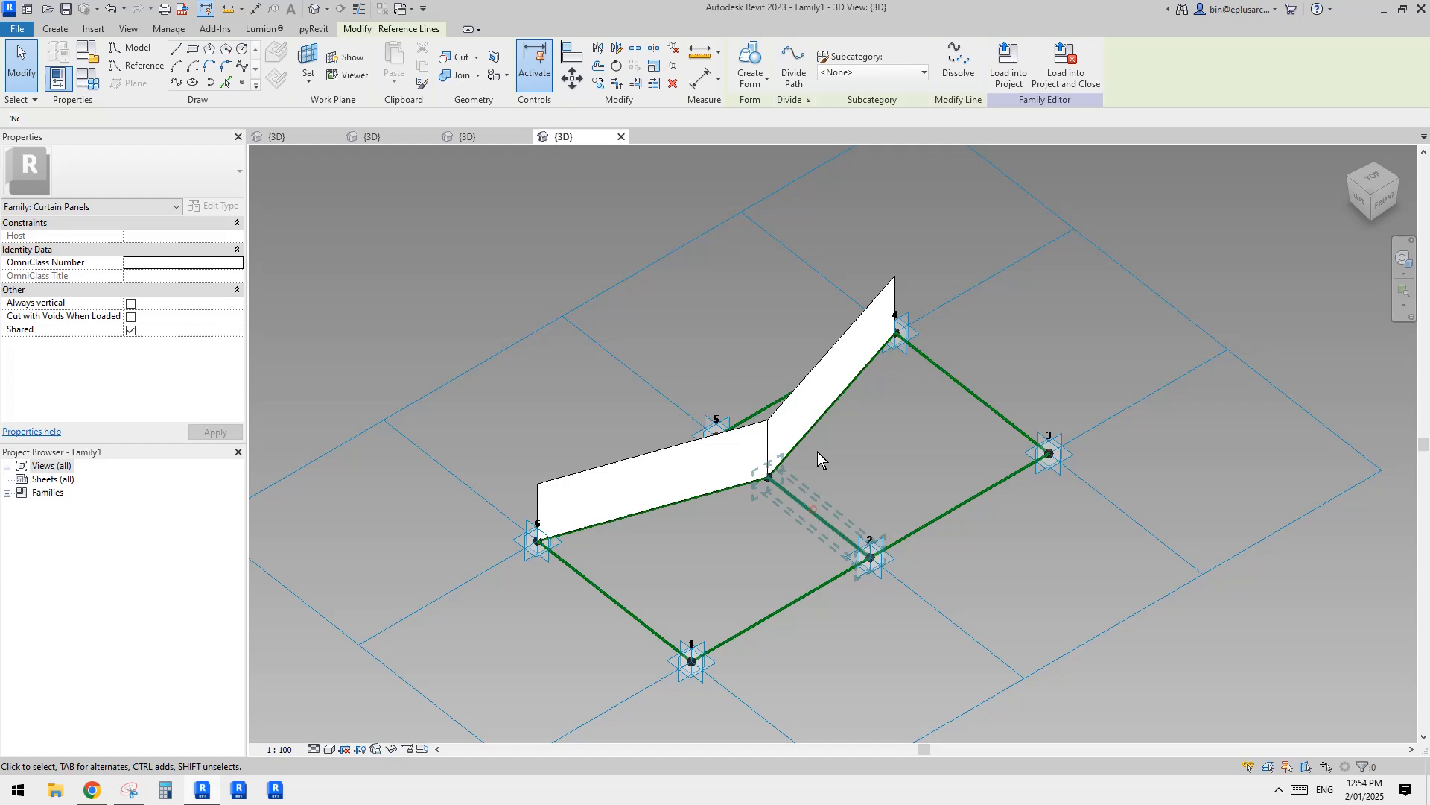
pyautogui.click(750, 66)
# Step: Associate the material of all three surface forms with a new instance family parameter named MA
pyautogui.keyDown('shift'); pyautogui.moveTo(865, 427); pyautogui.dragTo(780, 395, button='middle'); pyautogui.keyUp('shift')
pyautogui.scroll(3, 775, 402)
pyautogui.keyDown('shift'); pyautogui.moveTo(730, 447); pyautogui.dragTo(758, 460, button='middle'); pyautogui.keyUp('shift')
pyautogui.moveTo(758, 460); pyautogui.dragTo(733, 423, button='middle')
pyautogui.click(701, 438)
pyautogui.keyDown('ctrl'); pyautogui.click(778, 448); pyautogui.keyUp('ctrl')
pyautogui.keyDown('ctrl'); pyautogui.click(770, 352); pyautogui.keyUp('ctrl')
pyautogui.scroll(-2, 775, 365)
pyautogui.scroll(2, 733, 423)
pyautogui.click(239, 316)
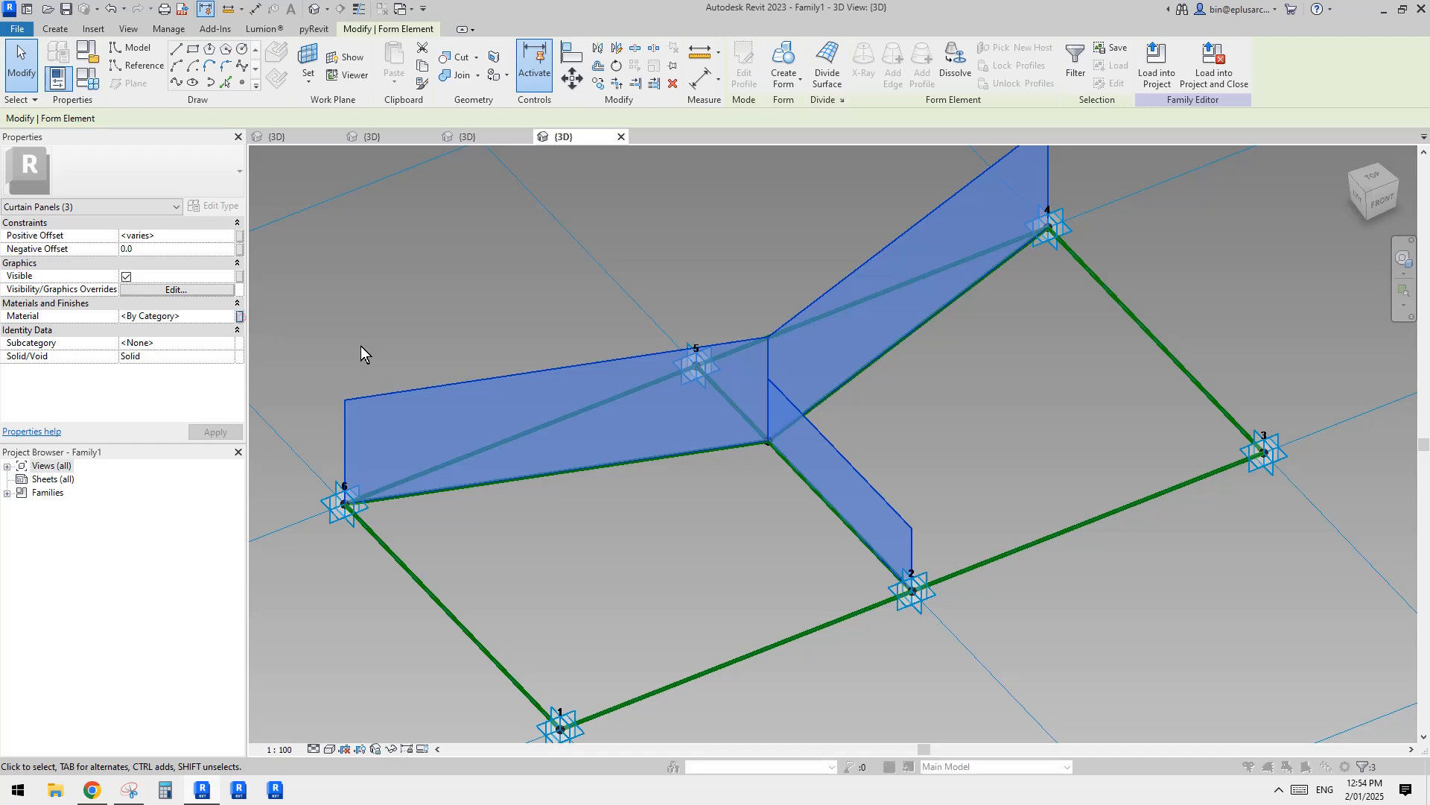
pyautogui.click(596, 501)
pyautogui.write('MA')
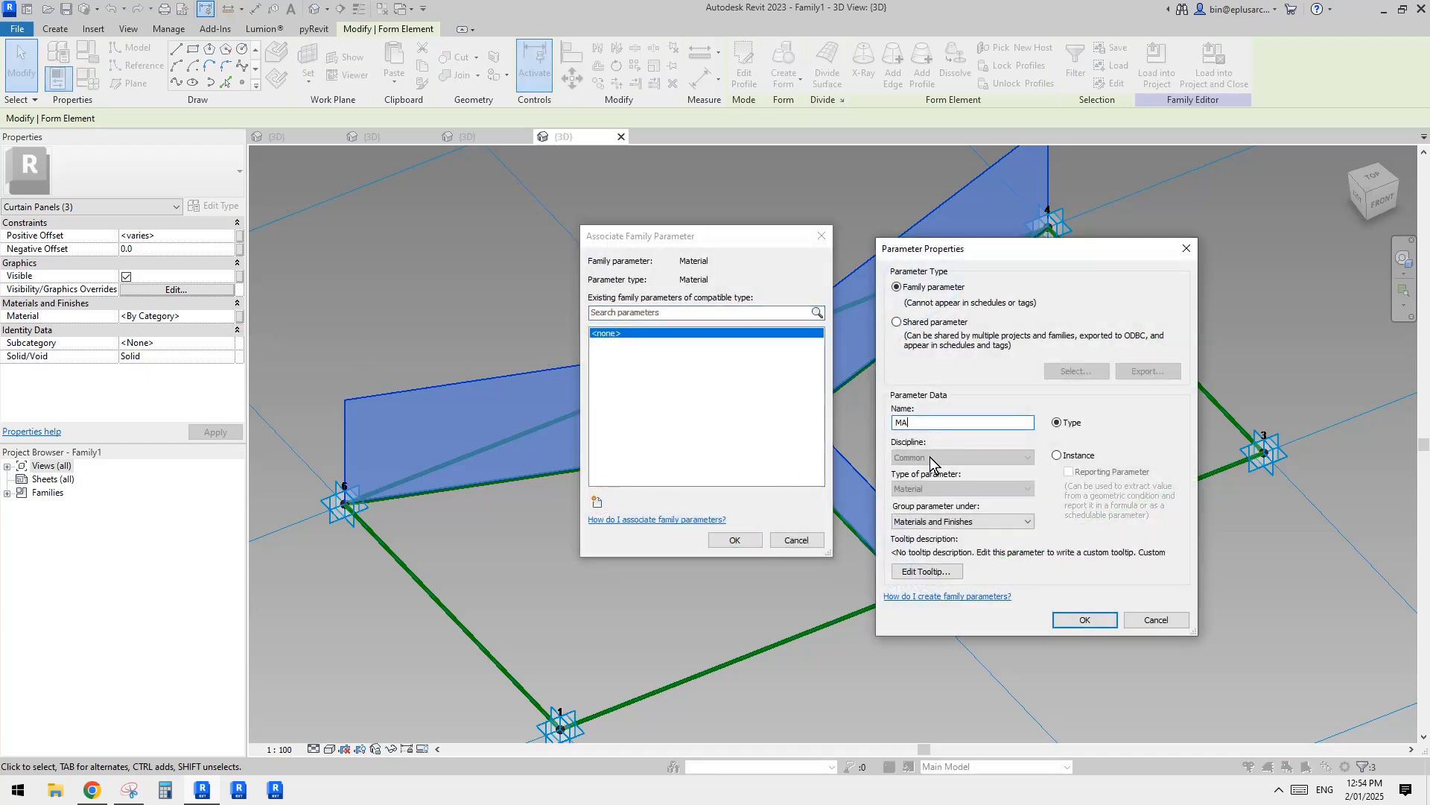
pyautogui.click(1059, 455)
pyautogui.click(1085, 620)
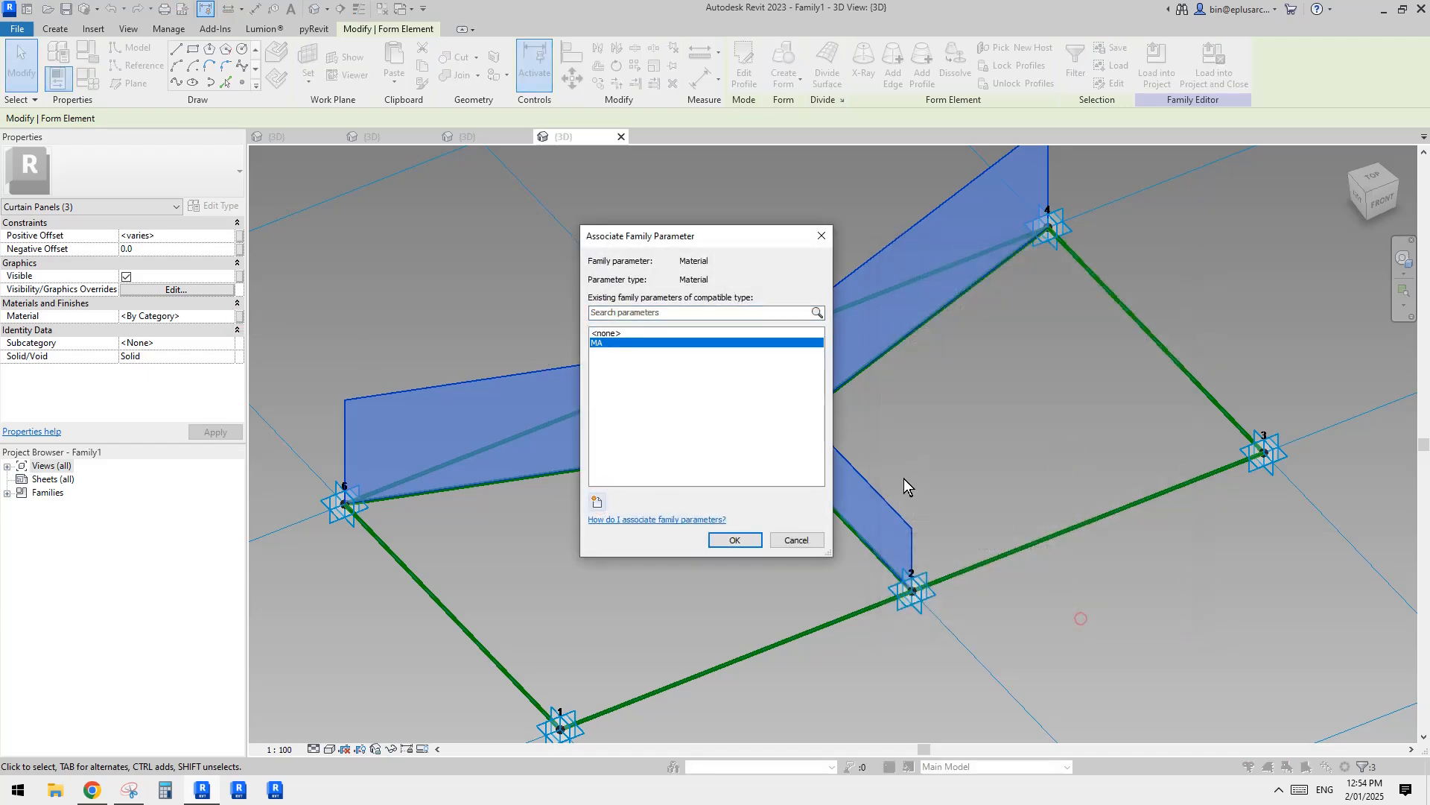
pyautogui.click(735, 539)
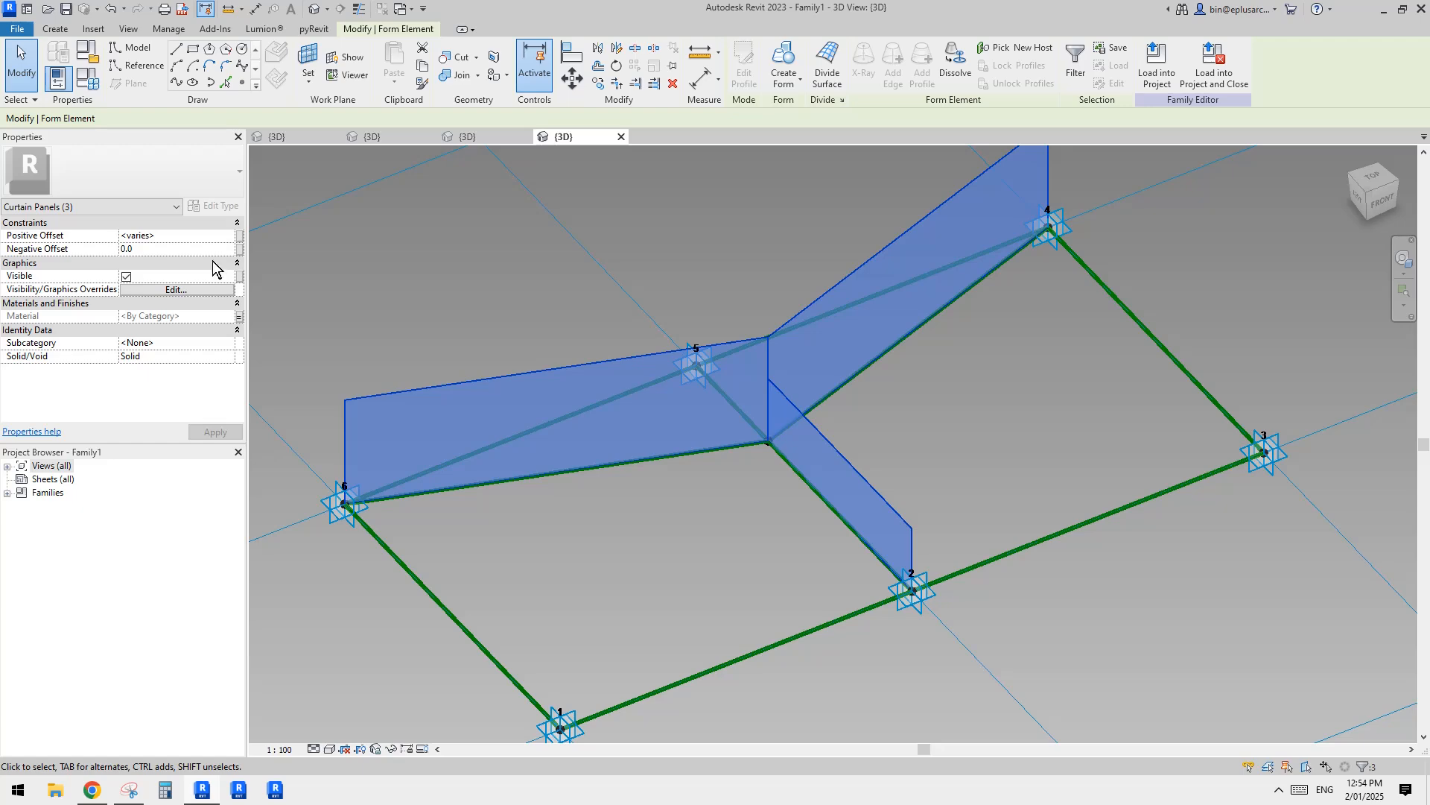
# Step: Associate the three forms' Positive Offset with a new instance family parameter named D
pyautogui.click(240, 237)
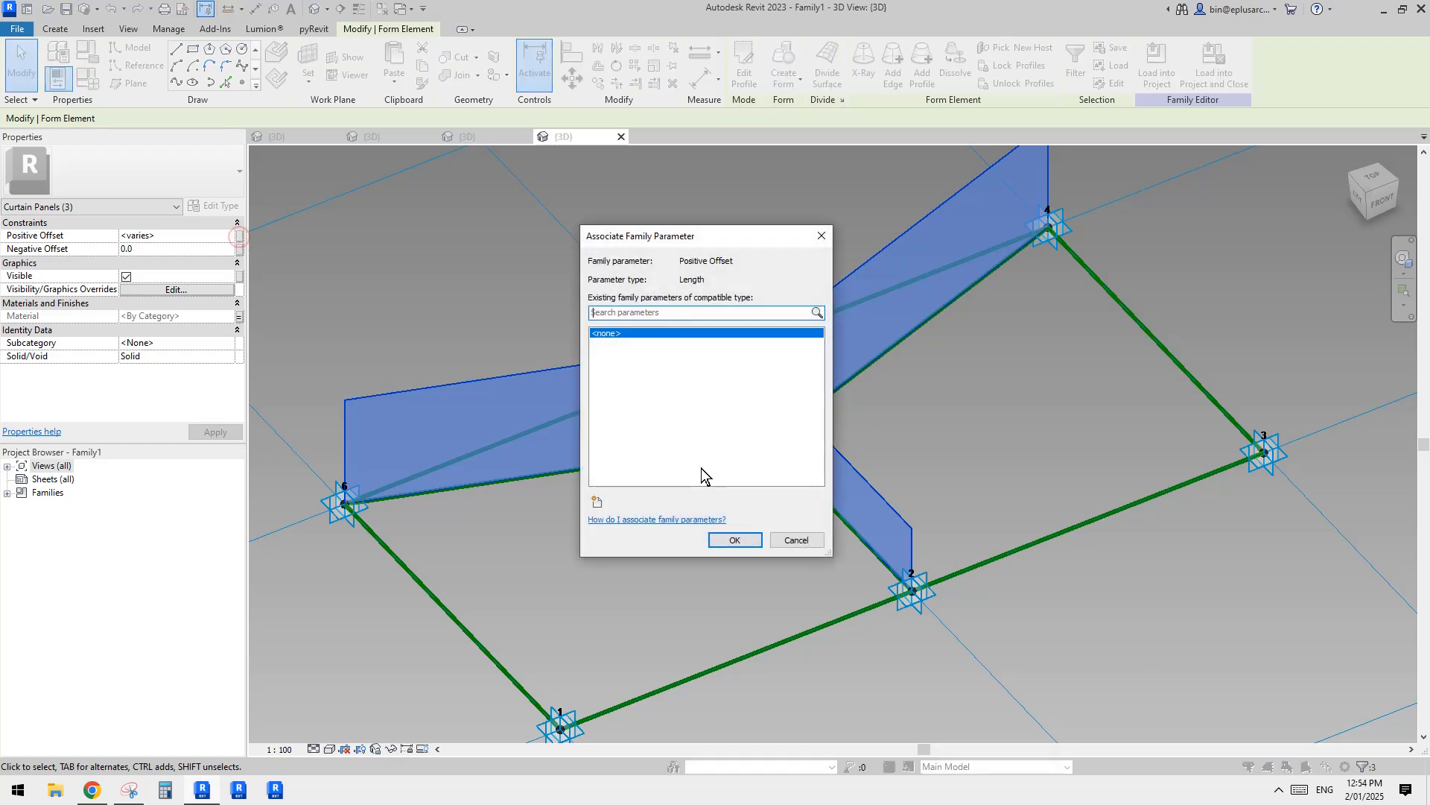
pyautogui.click(597, 501)
pyautogui.write('D')
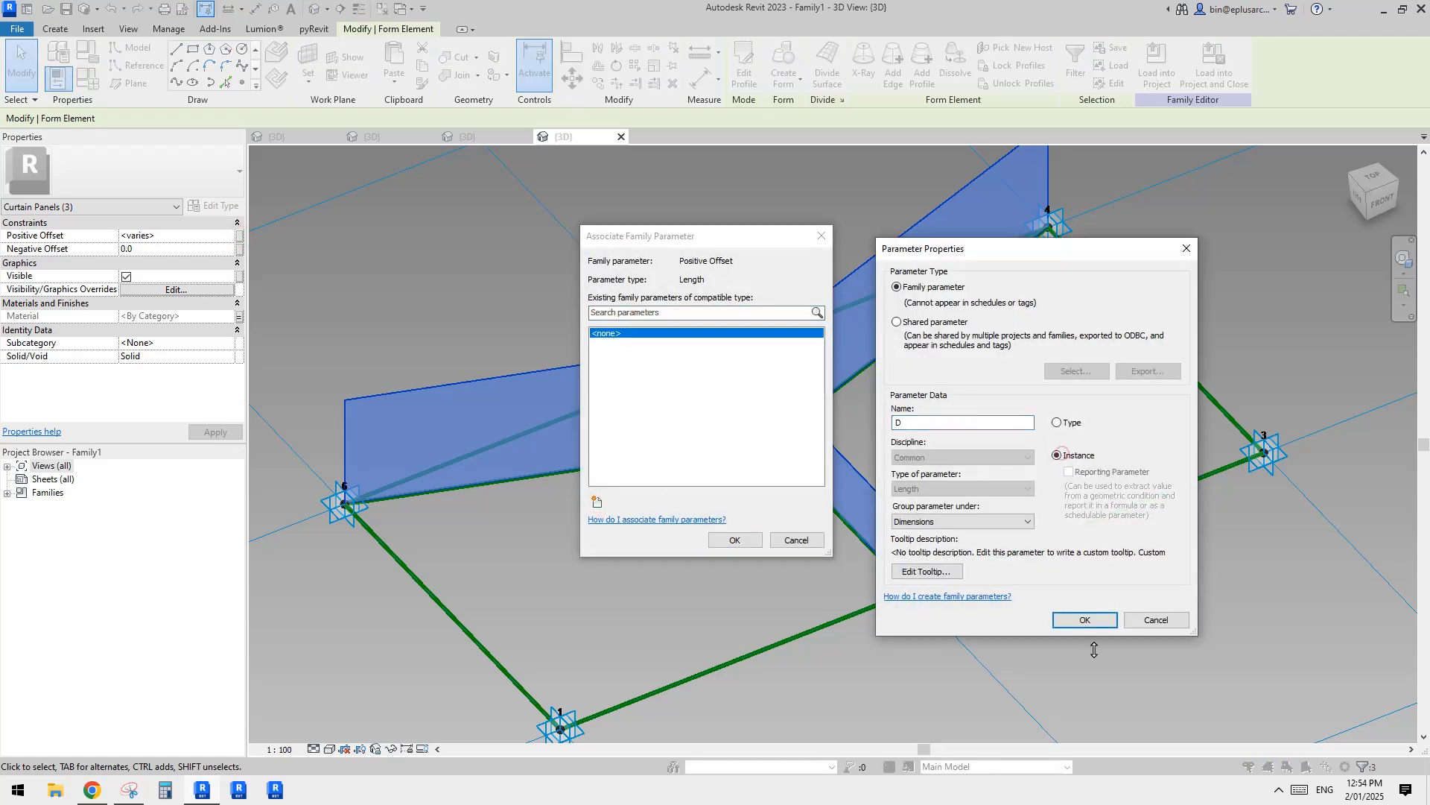
pyautogui.click(1085, 620)
pyautogui.click(735, 541)
# Step: Load the finished curtain panel family into the project
pyautogui.keyDown('shift'); pyautogui.moveTo(894, 432); pyautogui.dragTo(947, 489, button='middle'); pyautogui.keyUp('shift')
pyautogui.scroll(1, 948, 489)
pyautogui.click(1154, 73)
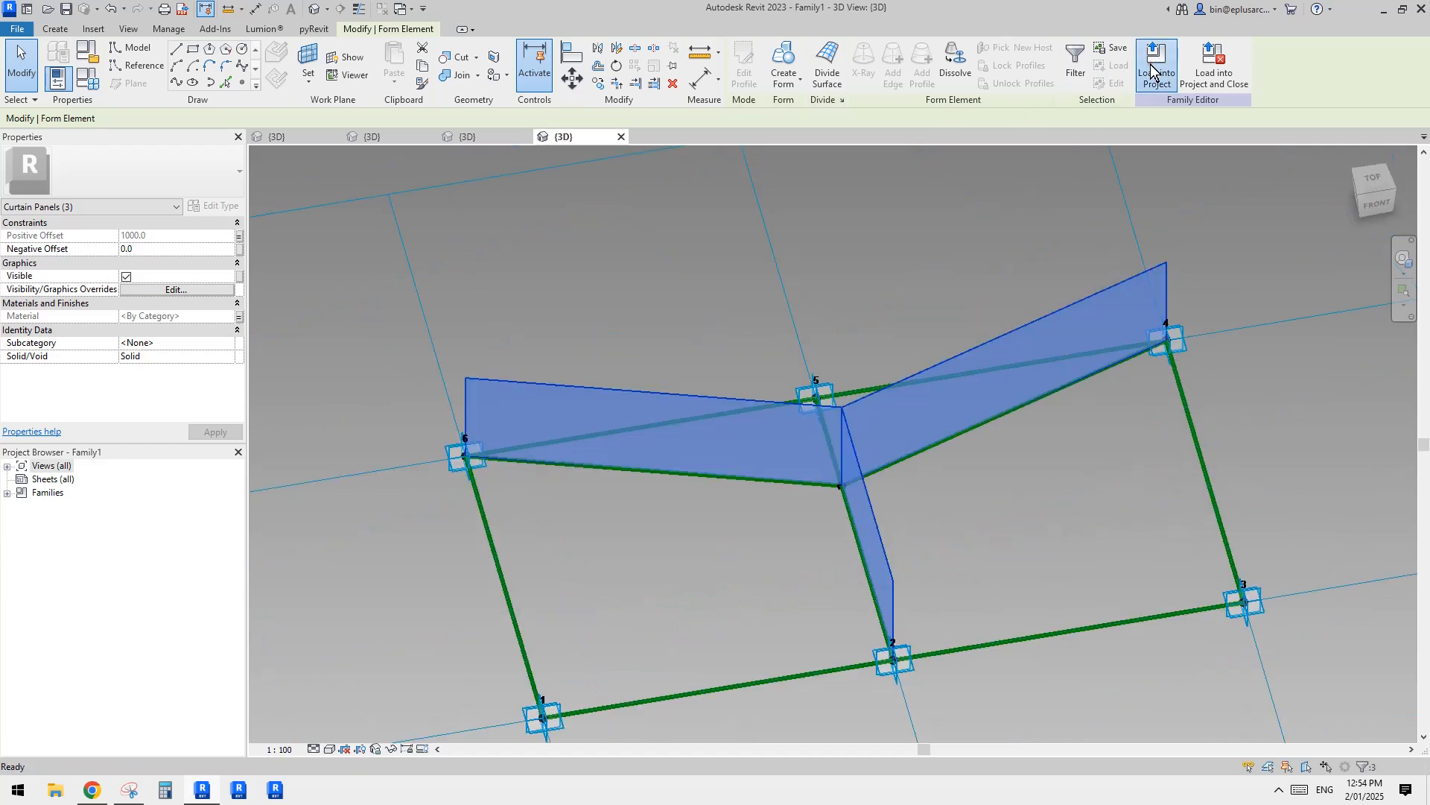
pyautogui.click(432, 414)
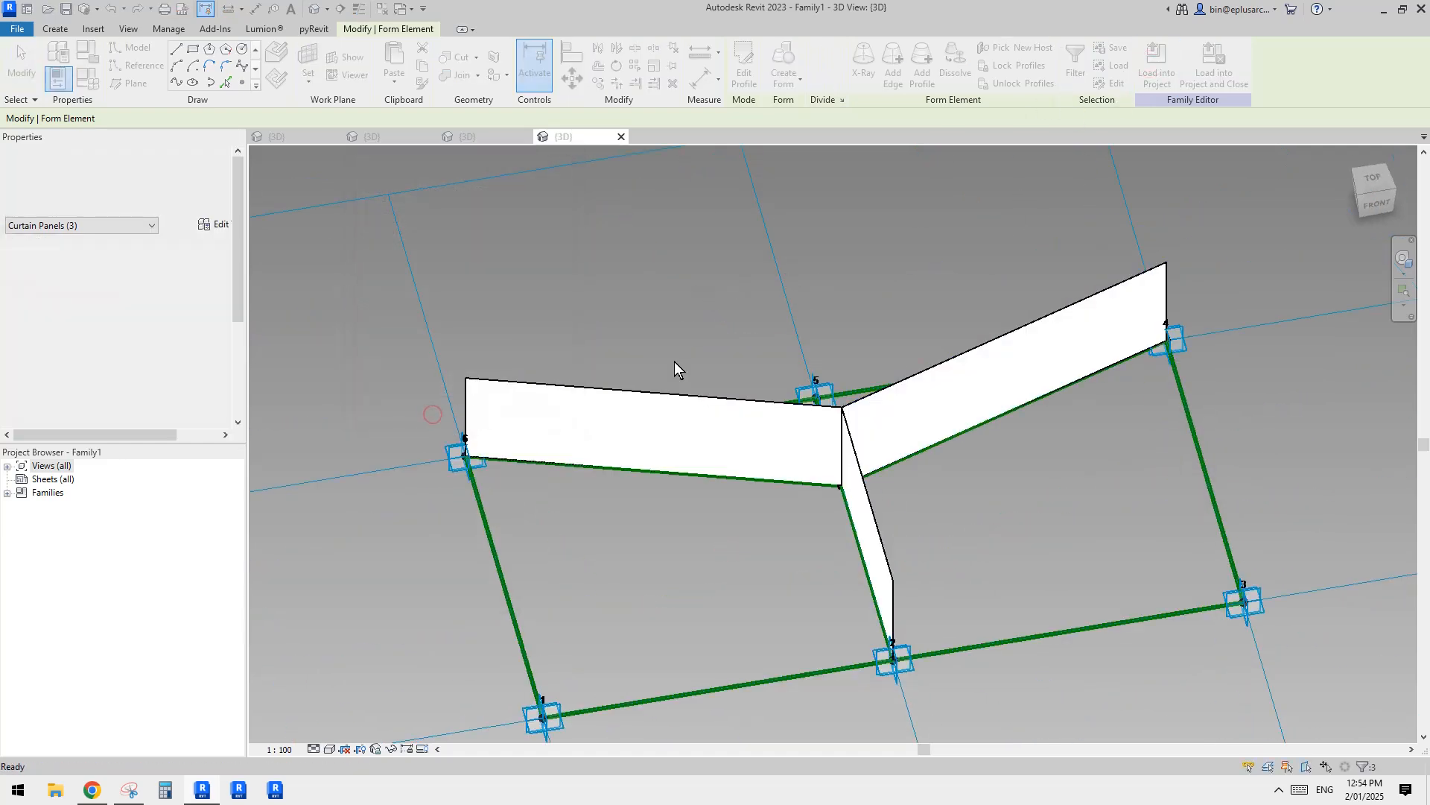
# Step: Copy the mass with the hexagon panel surface about 5900 mm sideways in the project's 3D view
pyautogui.scroll(-3, 744, 386)
pyautogui.keyDown('shift'); pyautogui.moveTo(779, 400); pyautogui.dragTo(721, 485, button='middle'); pyautogui.keyUp('shift')
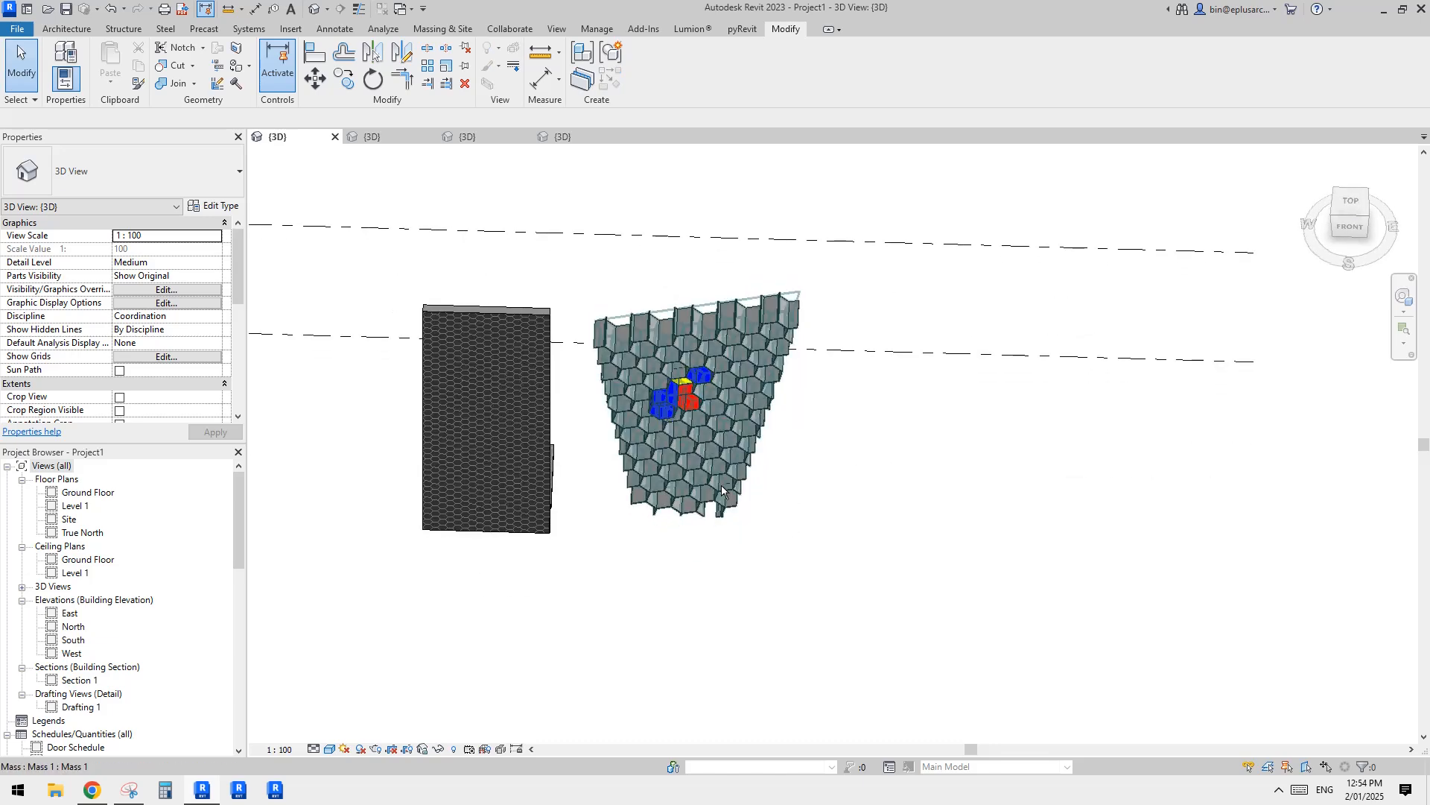
pyautogui.click(721, 489)
pyautogui.press('c')
pyautogui.press('o')
pyautogui.click(743, 498)
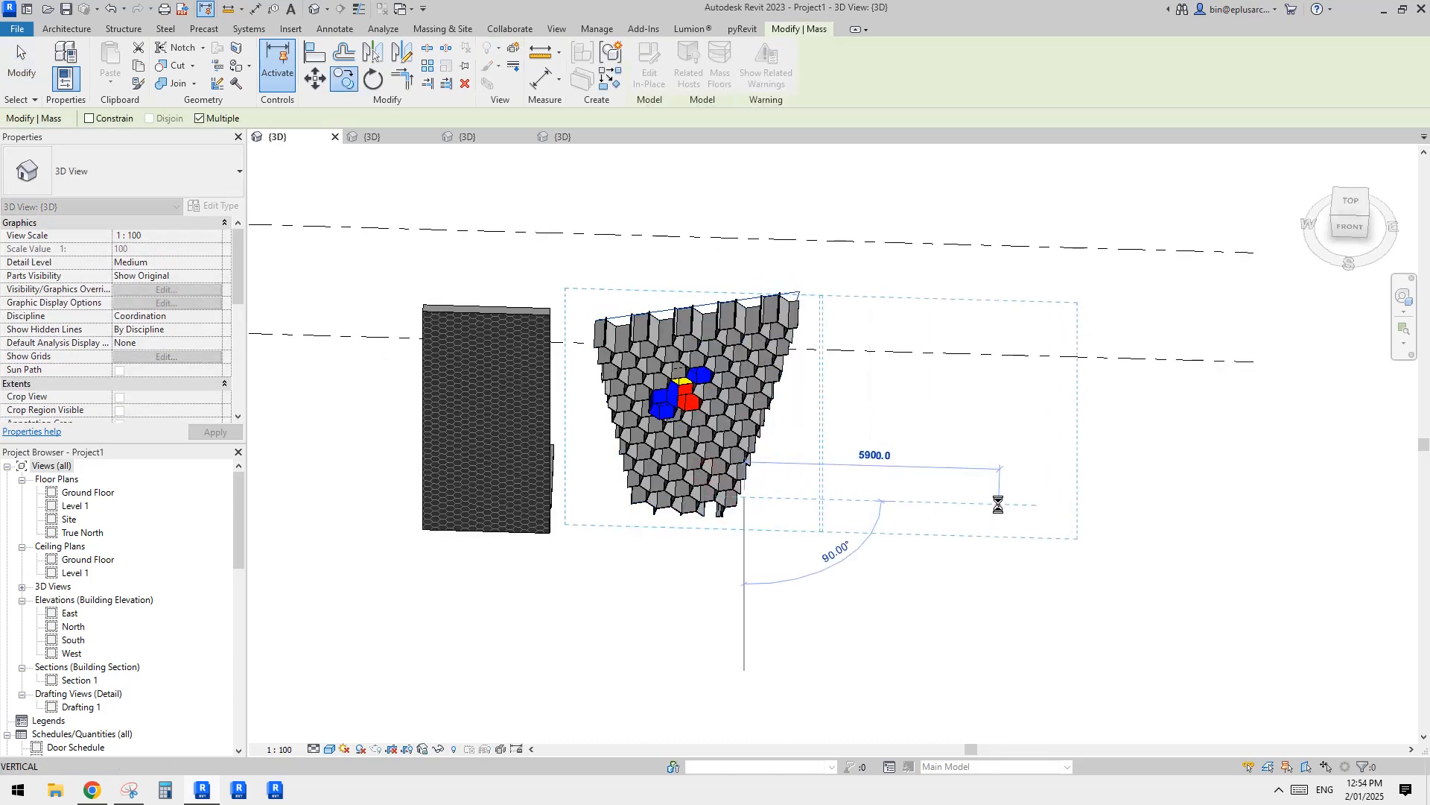
pyautogui.click(998, 505)
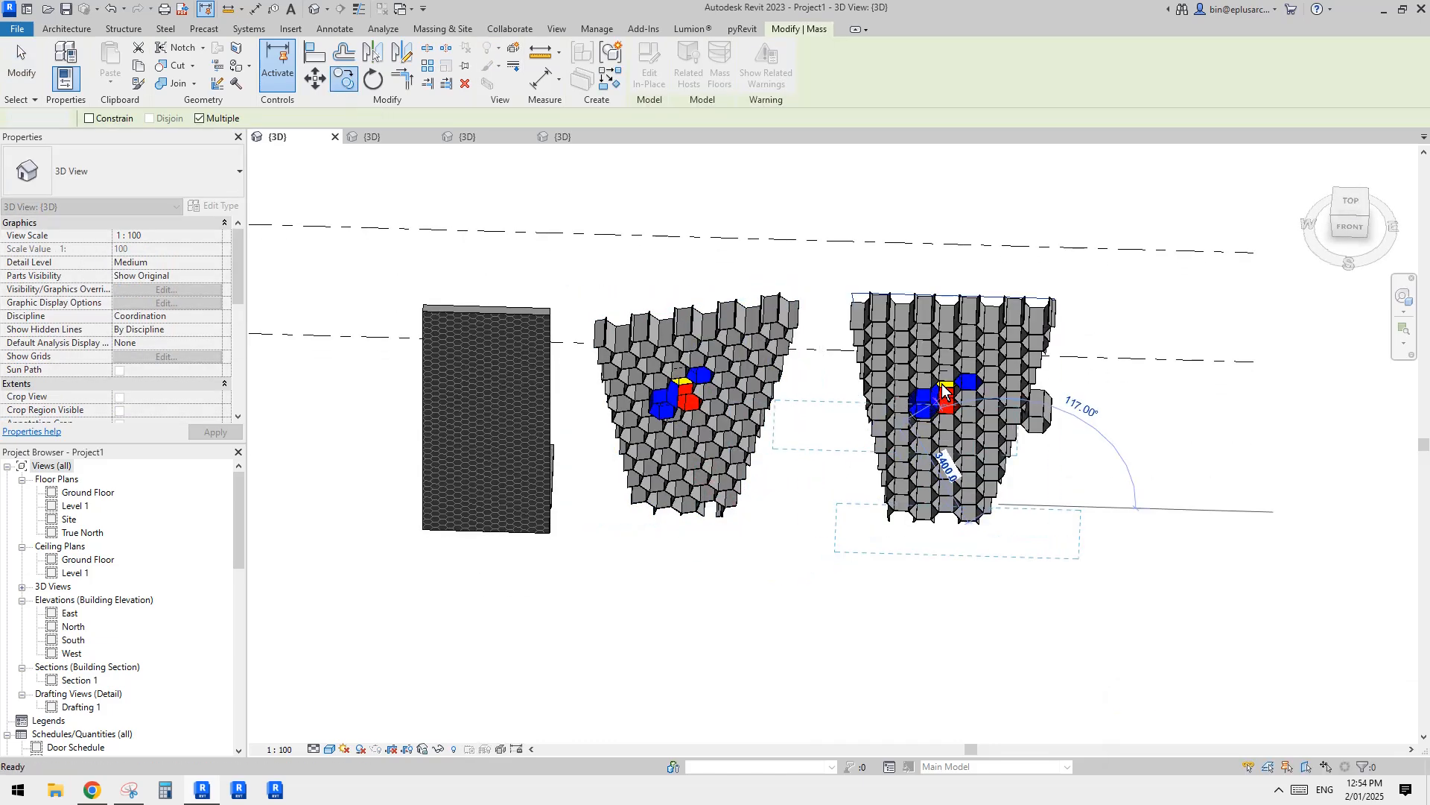
pyautogui.press('Escape')
pyautogui.press('Escape')
# Step: Edit the copied mass in place and move both ends of its upper reference line downward
pyautogui.scroll(2, 1007, 369)
pyautogui.click(953, 344)
pyautogui.keyDown('shift'); pyautogui.moveTo(997, 351); pyautogui.dragTo(983, 264, button='middle'); pyautogui.keyUp('shift')
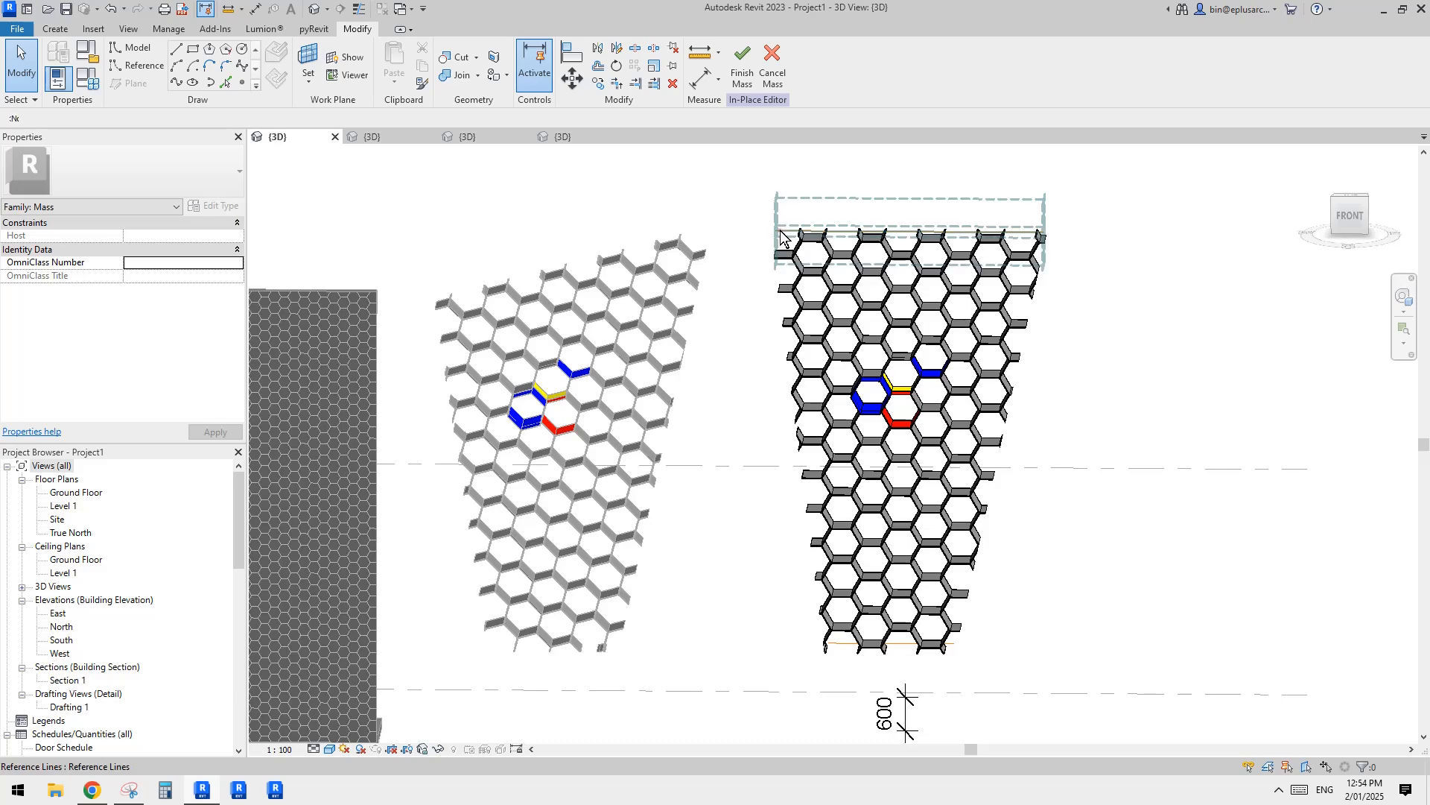
pyautogui.click(804, 215)
pyautogui.keyDown('shift'); pyautogui.moveTo(805, 214); pyautogui.dragTo(823, 198, button='middle'); pyautogui.keyUp('shift')
pyautogui.moveTo(778, 229); pyautogui.dragTo(779, 319)
pyautogui.keyDown('shift'); pyautogui.moveTo(826, 335); pyautogui.dragTo(809, 350, button='middle'); pyautogui.keyUp('shift')
pyautogui.moveTo(1044, 232); pyautogui.dragTo(1022, 320)
pyautogui.keyDown('shift'); pyautogui.moveTo(1014, 387); pyautogui.dragTo(940, 459, button='middle'); pyautogui.keyUp('shift')
pyautogui.press('Escape')
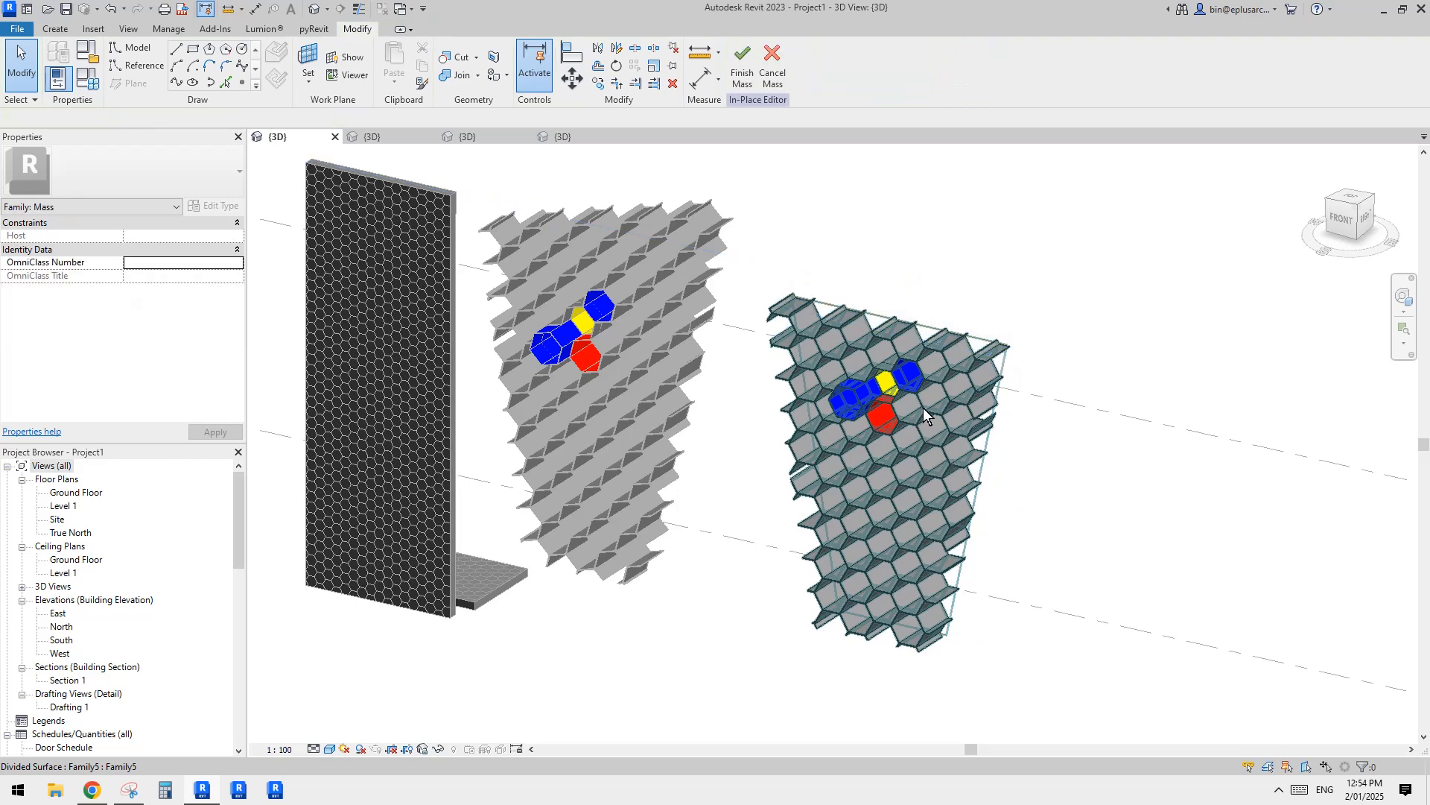
# Step: Change the copied divided surface's pattern type to the 1/2 Step panel Family1
pyautogui.click(923, 408)
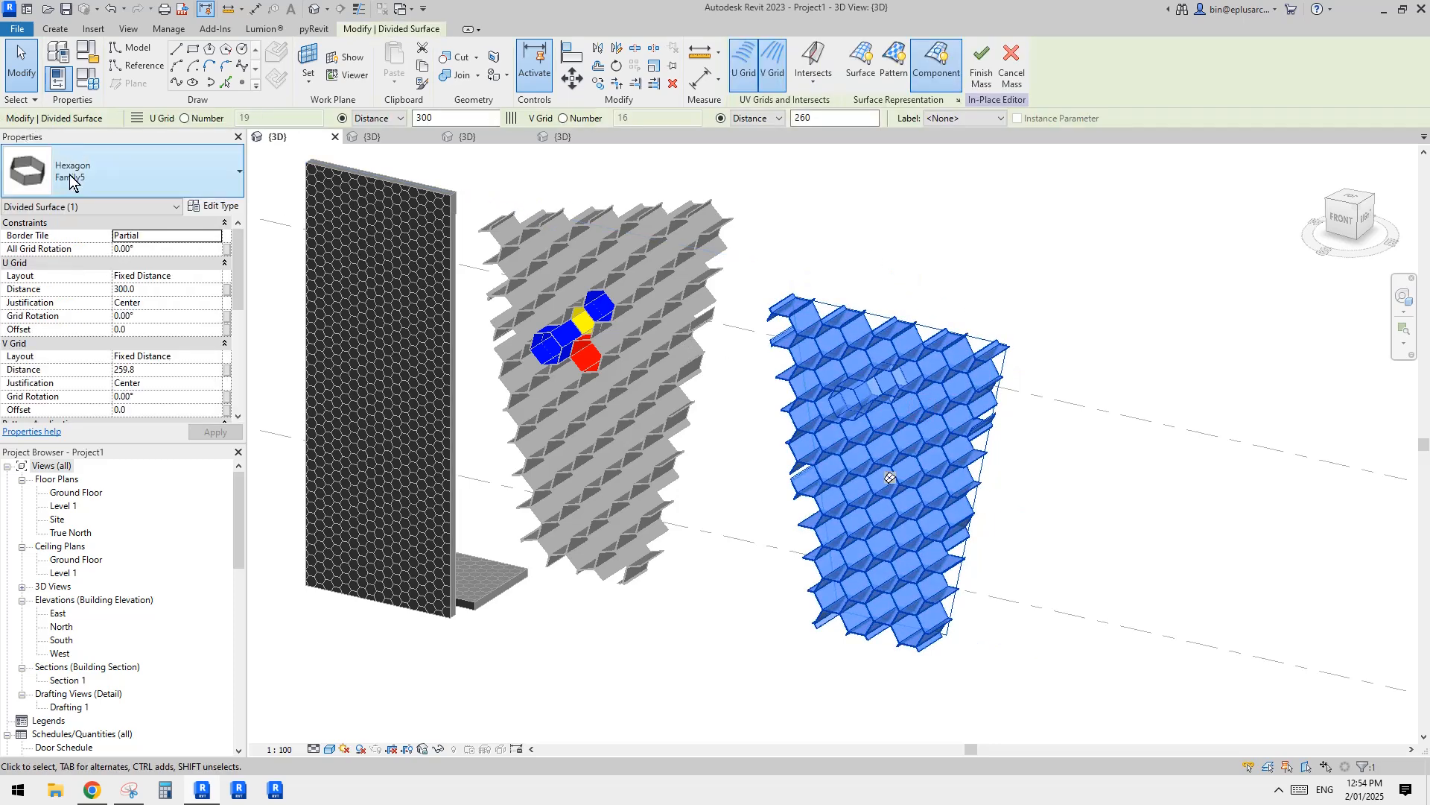
pyautogui.click(114, 167)
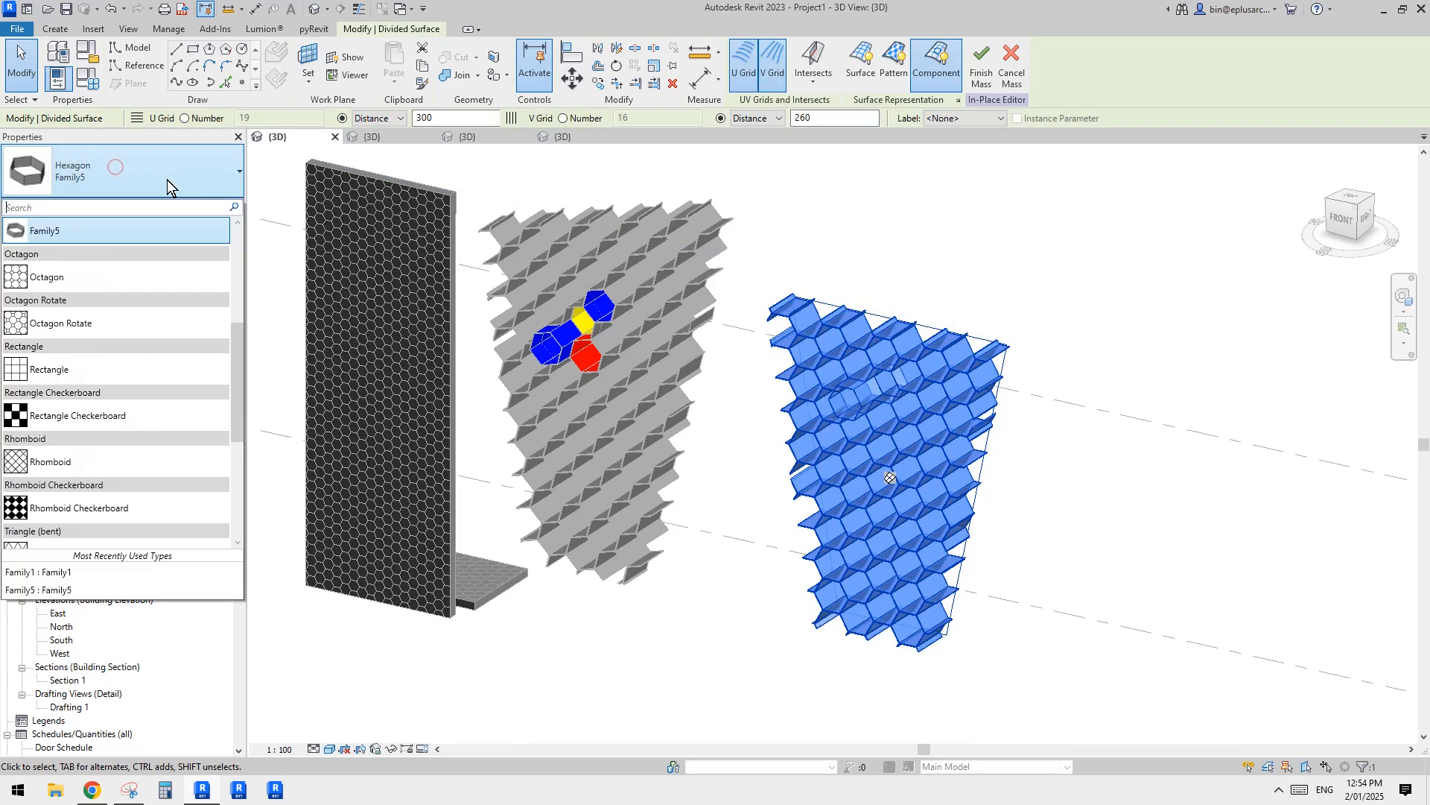
pyautogui.click(39, 279)
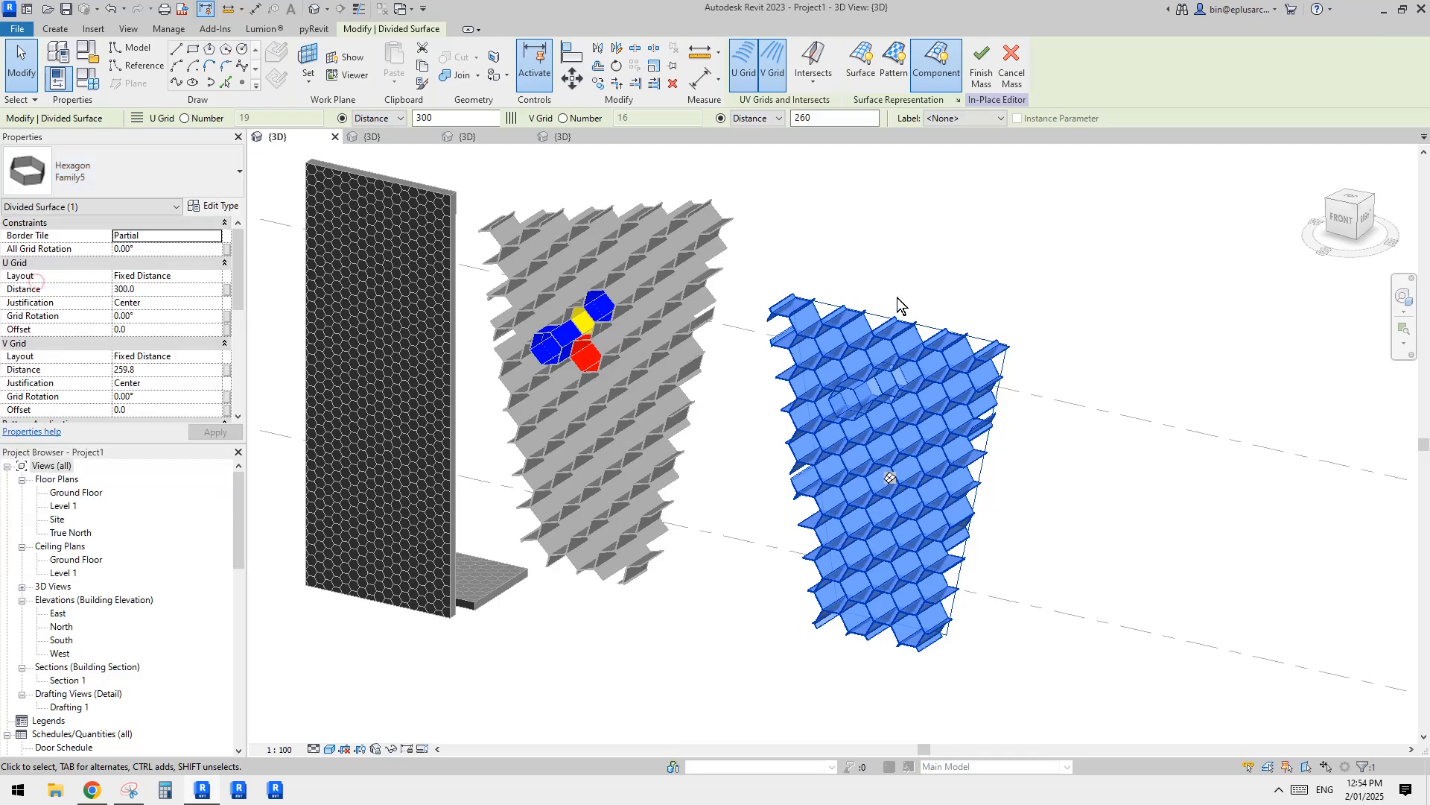
pyautogui.scroll(4, 1081, 451)
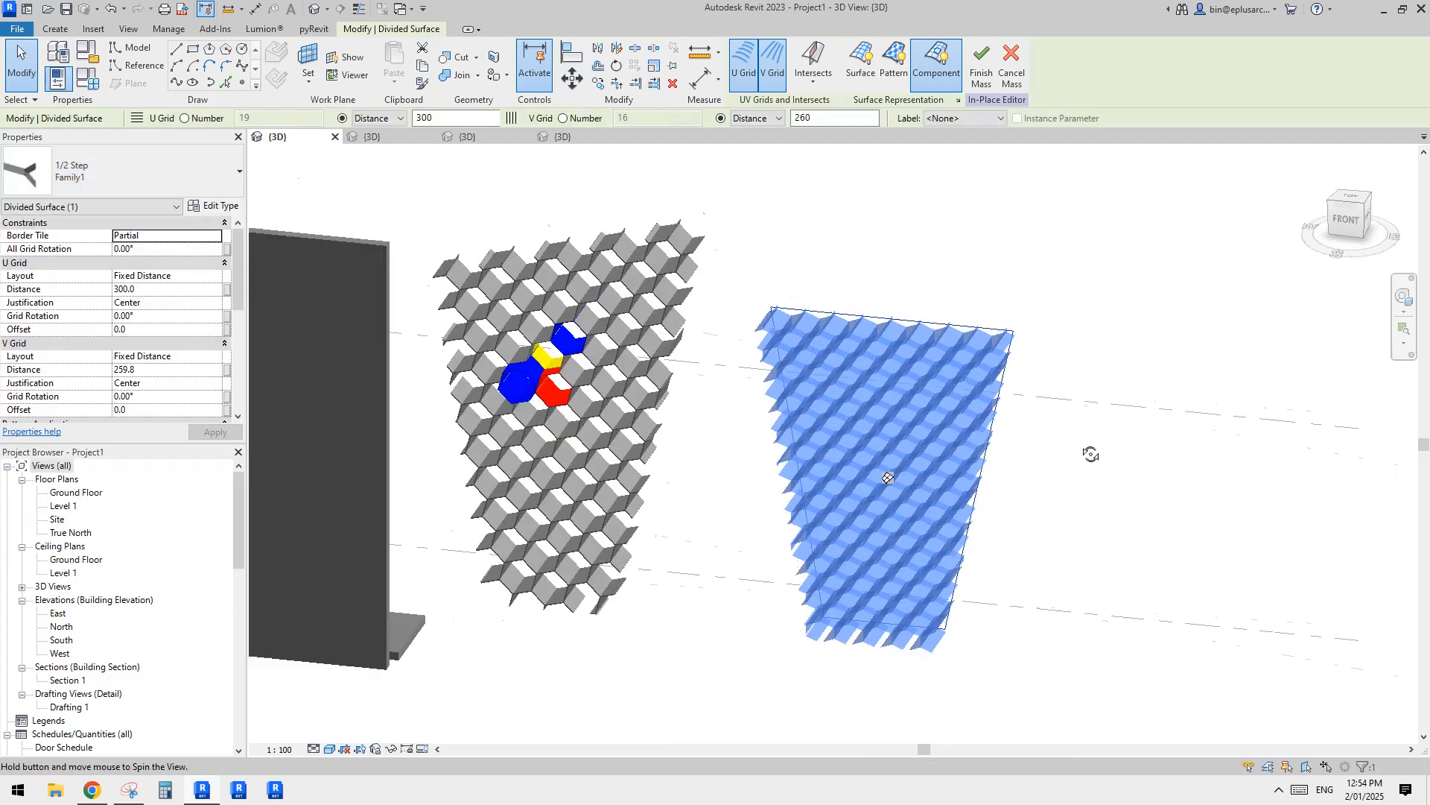
# Step: Examine the Y-shaped panel pattern on the copied surface from the front and at an angle
pyautogui.keyDown('shift'); pyautogui.moveTo(1074, 438); pyautogui.dragTo(1064, 358, button='middle'); pyautogui.keyUp('shift')
pyautogui.scroll(-1, 1044, 390)
pyautogui.moveTo(1054, 462); pyautogui.dragTo(1036, 320, button='middle')
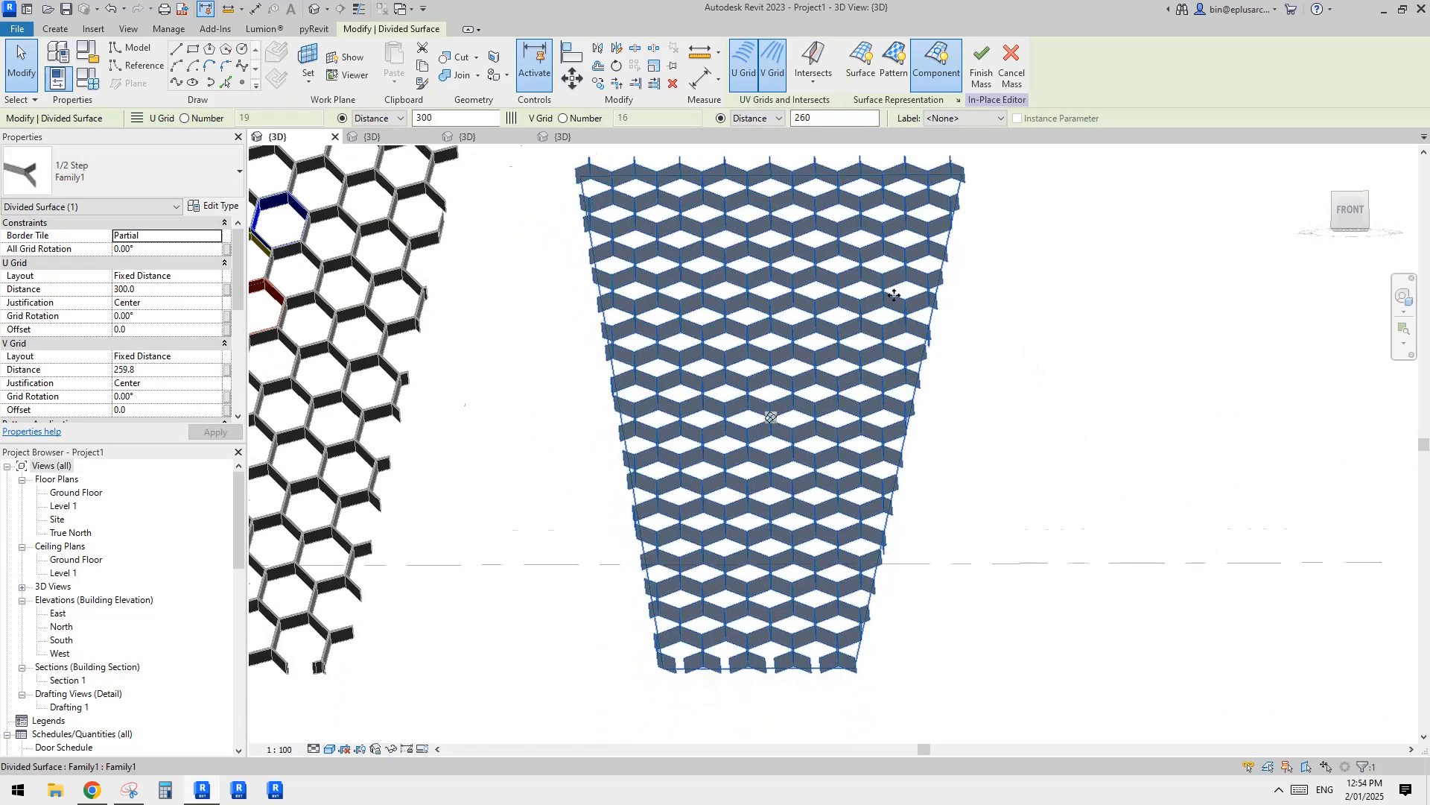
pyautogui.scroll(-1, 915, 318)
pyautogui.keyDown('shift'); pyautogui.moveTo(916, 306); pyautogui.dragTo(947, 410, button='middle'); pyautogui.keyUp('shift')
pyautogui.scroll(1, 831, 345)
pyautogui.moveTo(947, 411)
pyautogui.keyDown('shift'); pyautogui.mouseDown(button='middle')
pyautogui.moveTo(984, 409)
pyautogui.moveTo(990, 379)
pyautogui.moveTo(960, 407)
pyautogui.mouseUp(button='middle'); pyautogui.keyUp('shift')
pyautogui.scroll(-1, 956, 403)
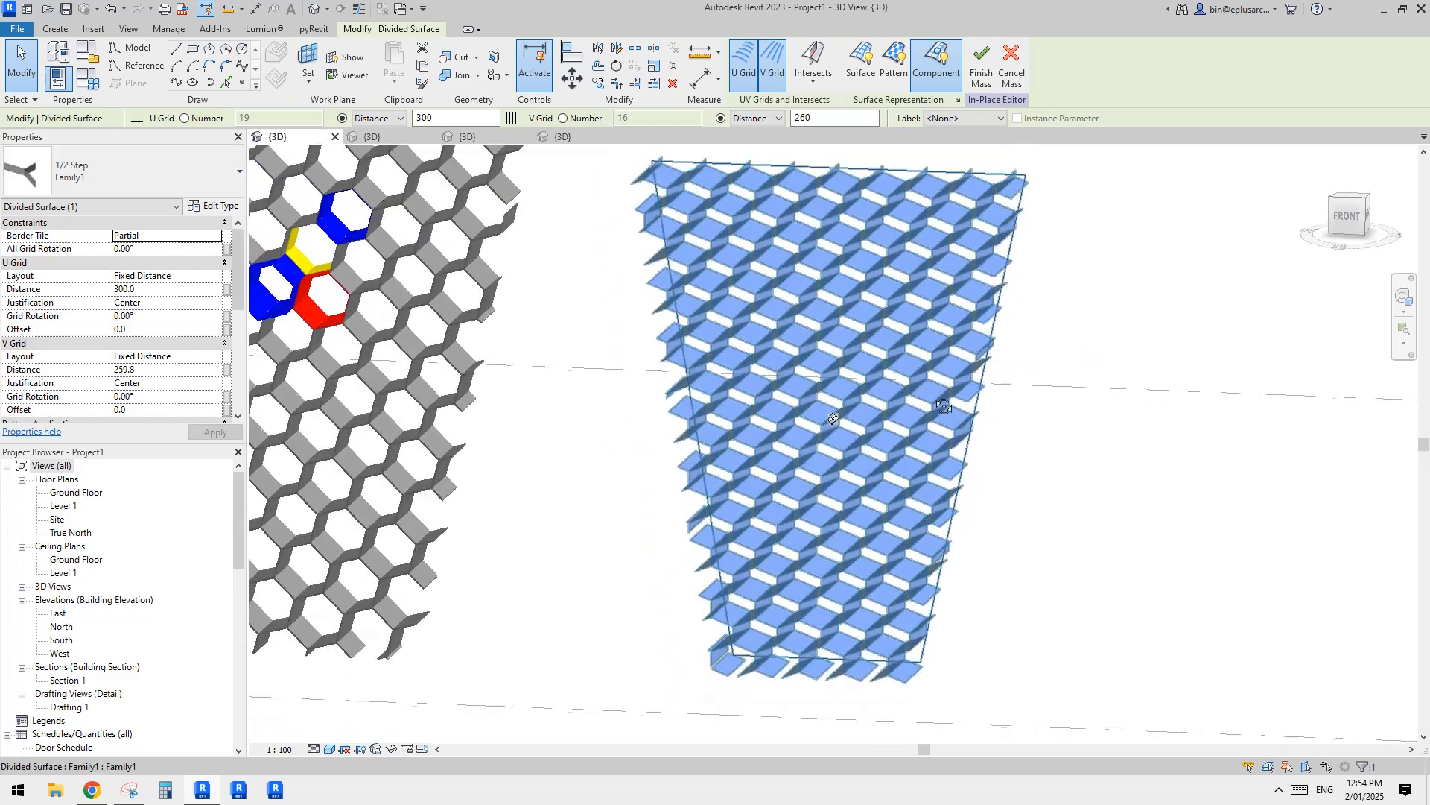
# Step: Choose Fixed Distance as the U Grid layout of the copied divided surface
pyautogui.moveTo(443, 274); pyautogui.dragTo(530, 286, button='middle')
pyautogui.click(198, 277)
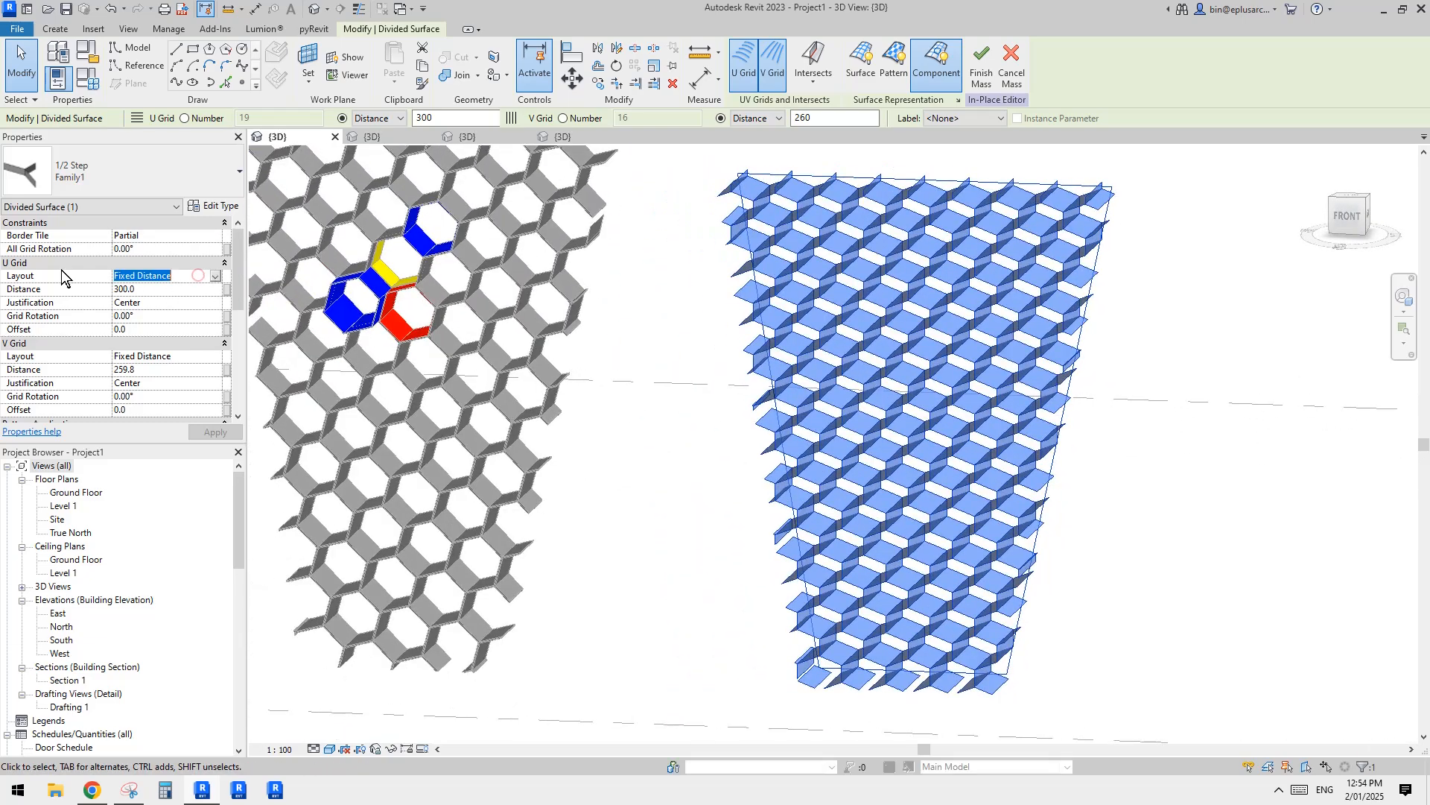
pyautogui.click(214, 277)
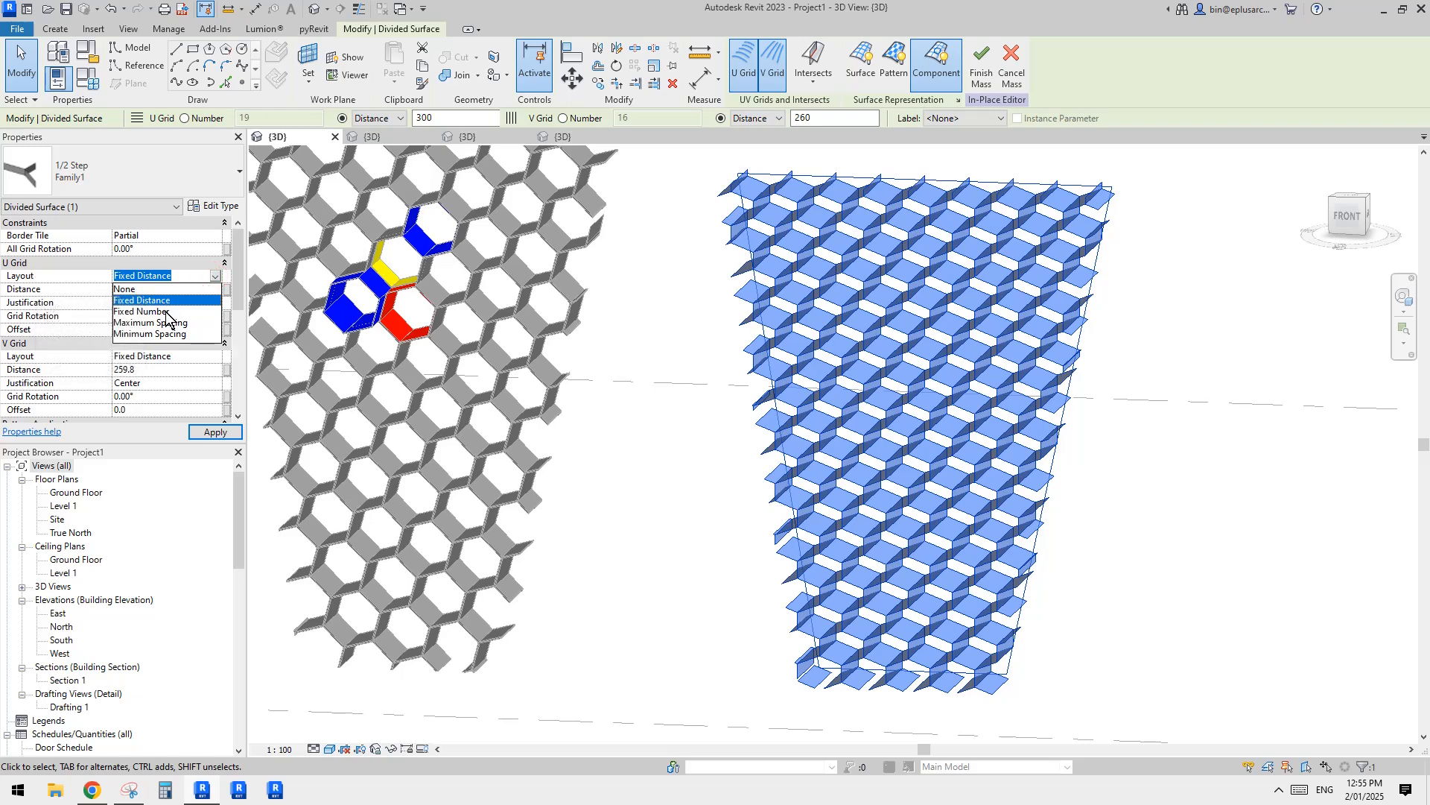
pyautogui.click(162, 301)
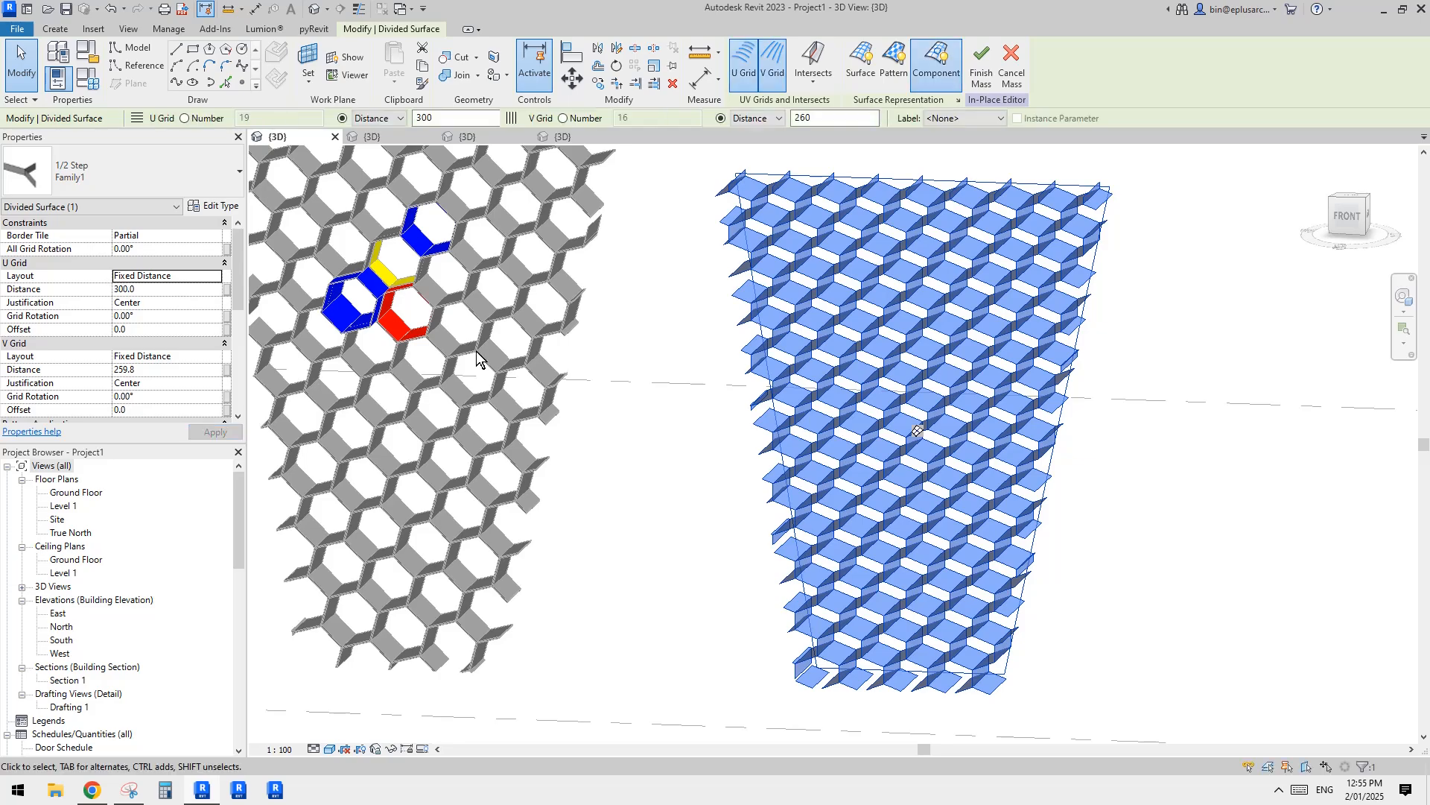
# Step: Try setting the divided surface's V Grid distance to =300*1.732
pyautogui.scroll(3, 884, 361)
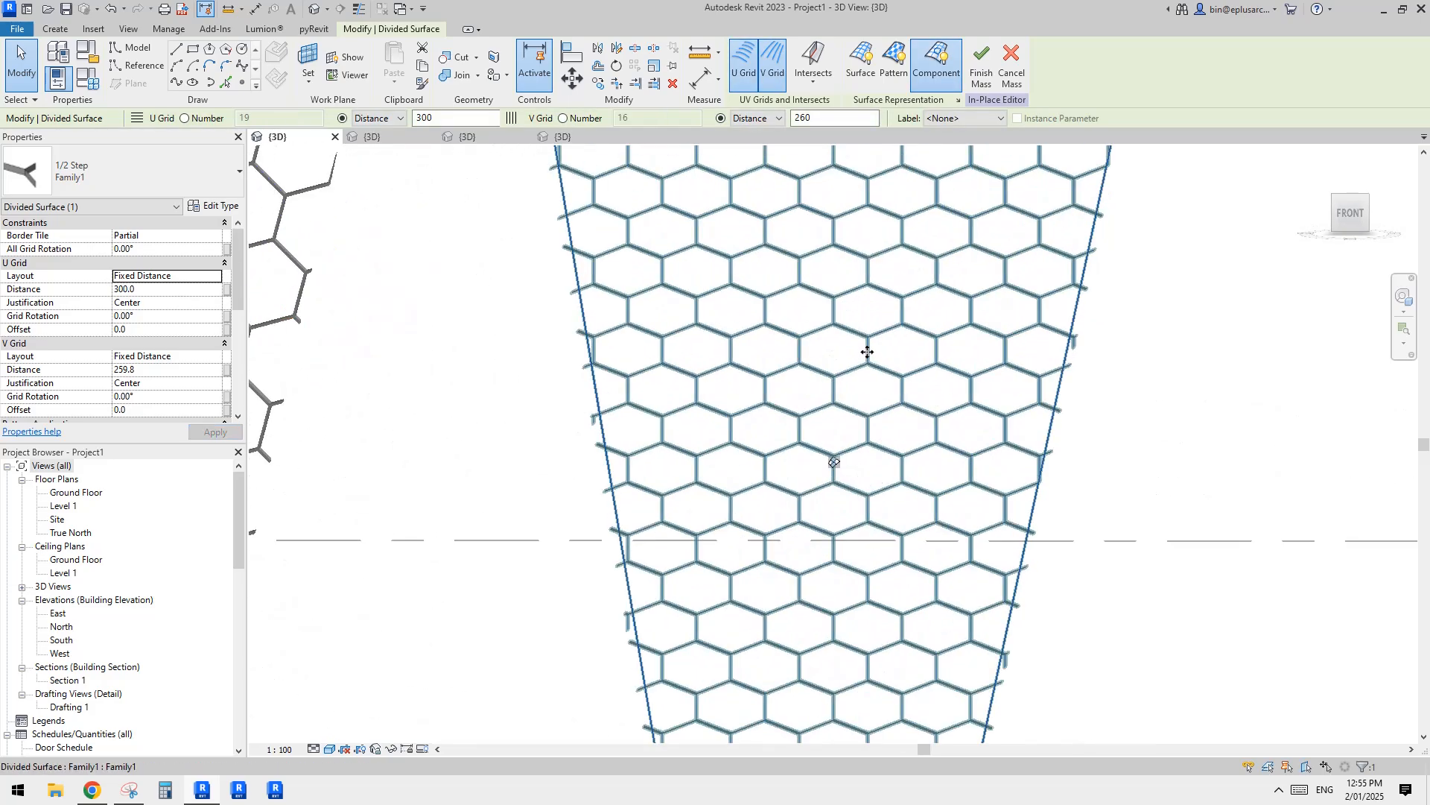
pyautogui.scroll(4, 768, 345)
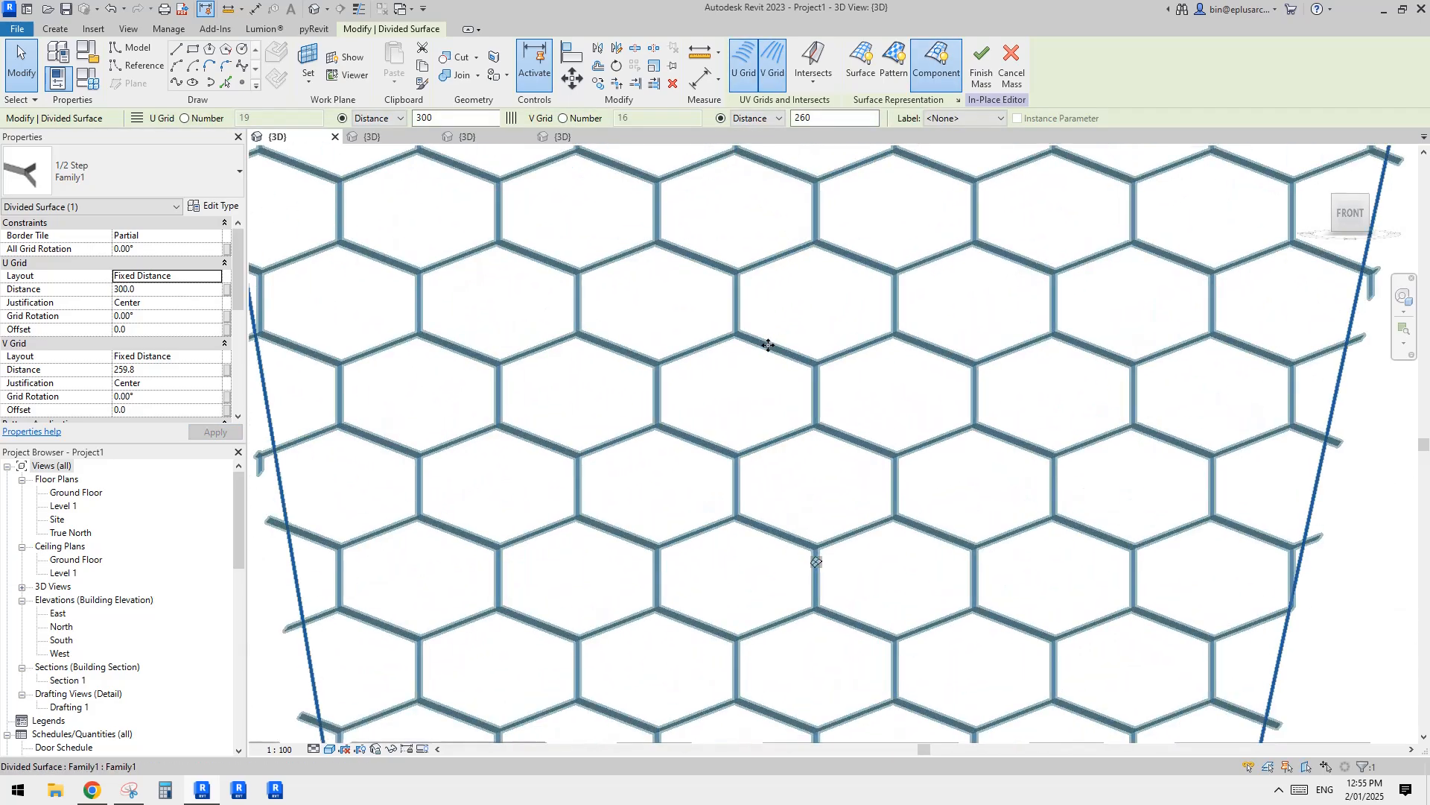
pyautogui.scroll(3, 768, 345)
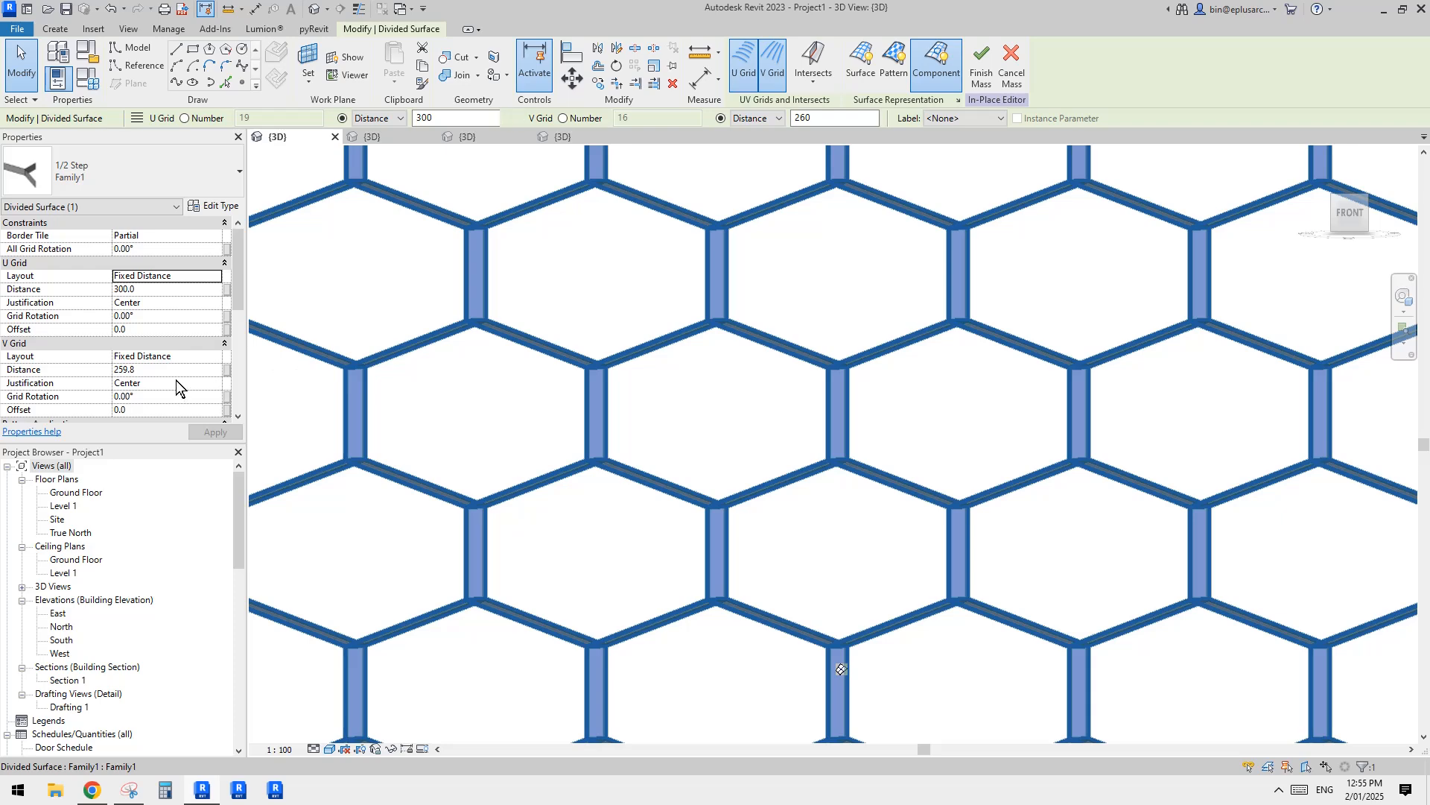
pyautogui.click(172, 370)
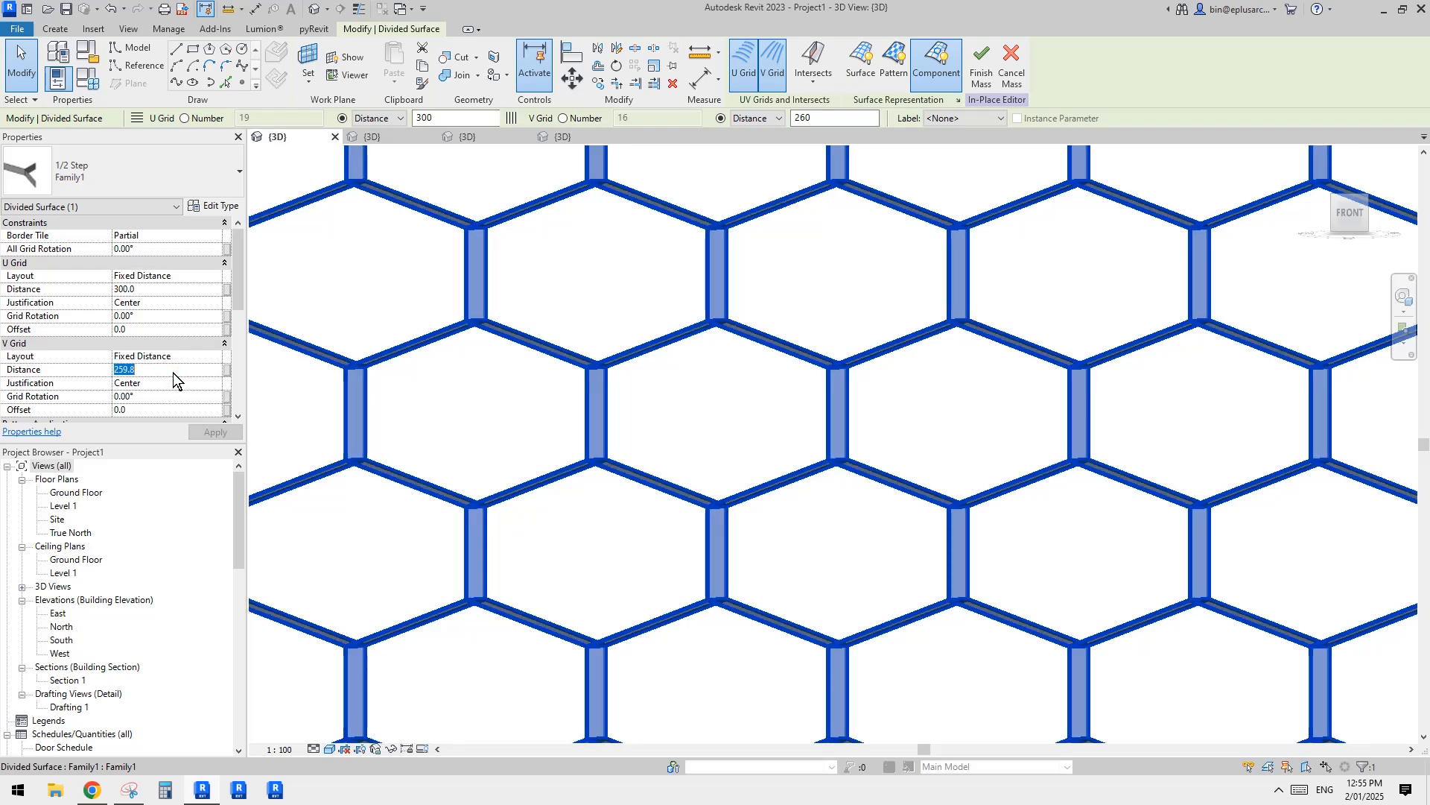
pyautogui.write('=300')
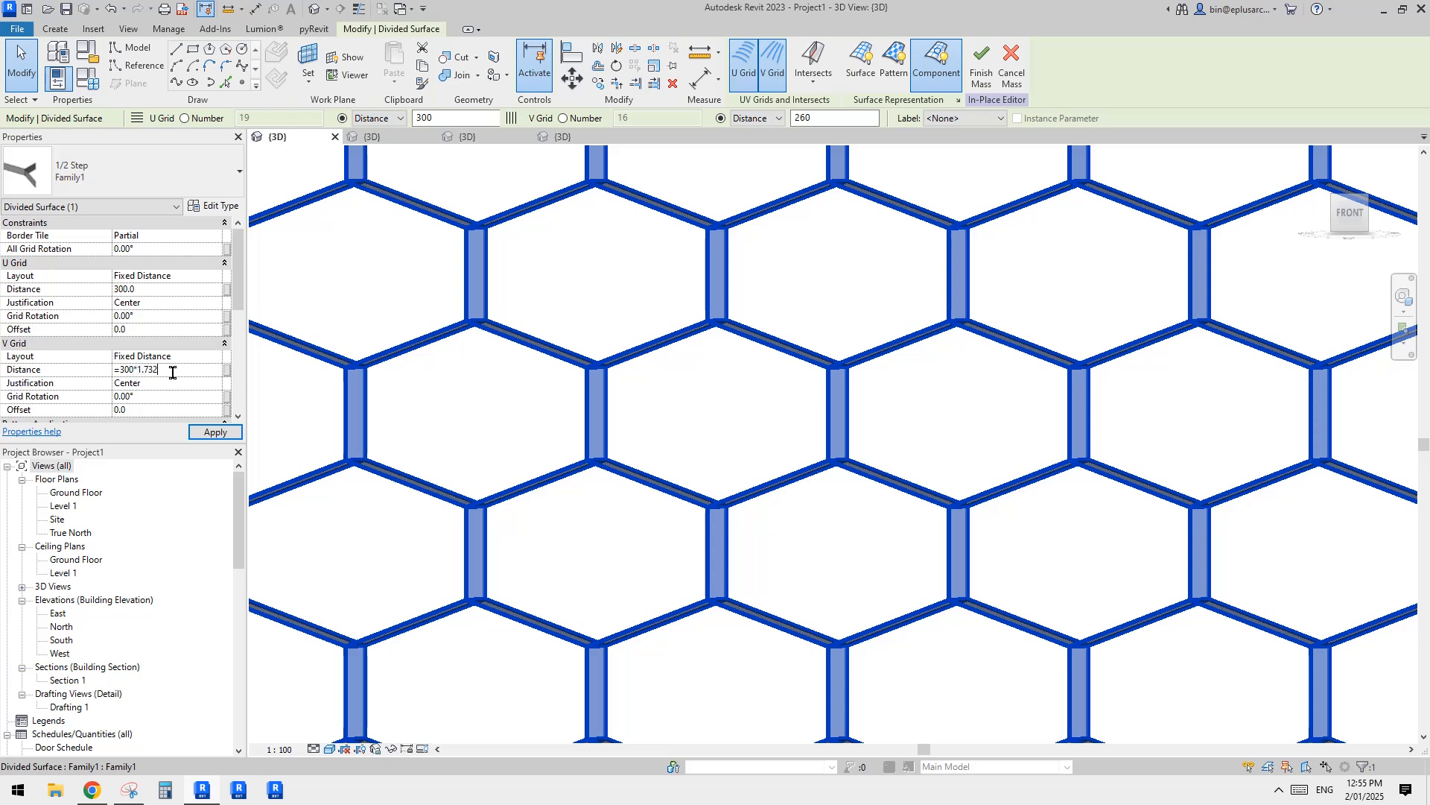
pyautogui.write('*1.732')
pyautogui.press('Return')
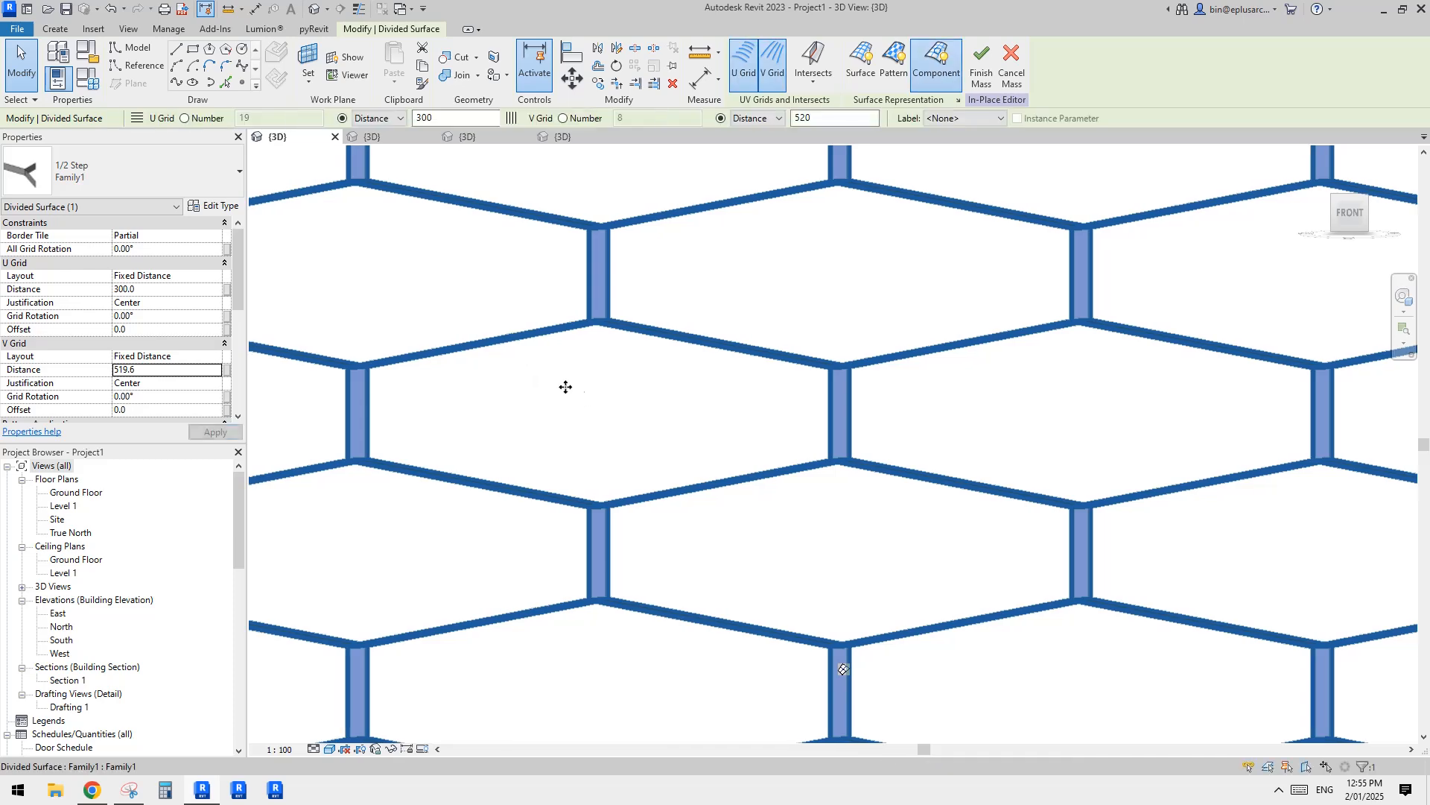
# Step: Set the divided surface's V Grid distance to =300/1.732 and deselect the surface
pyautogui.click(174, 373)
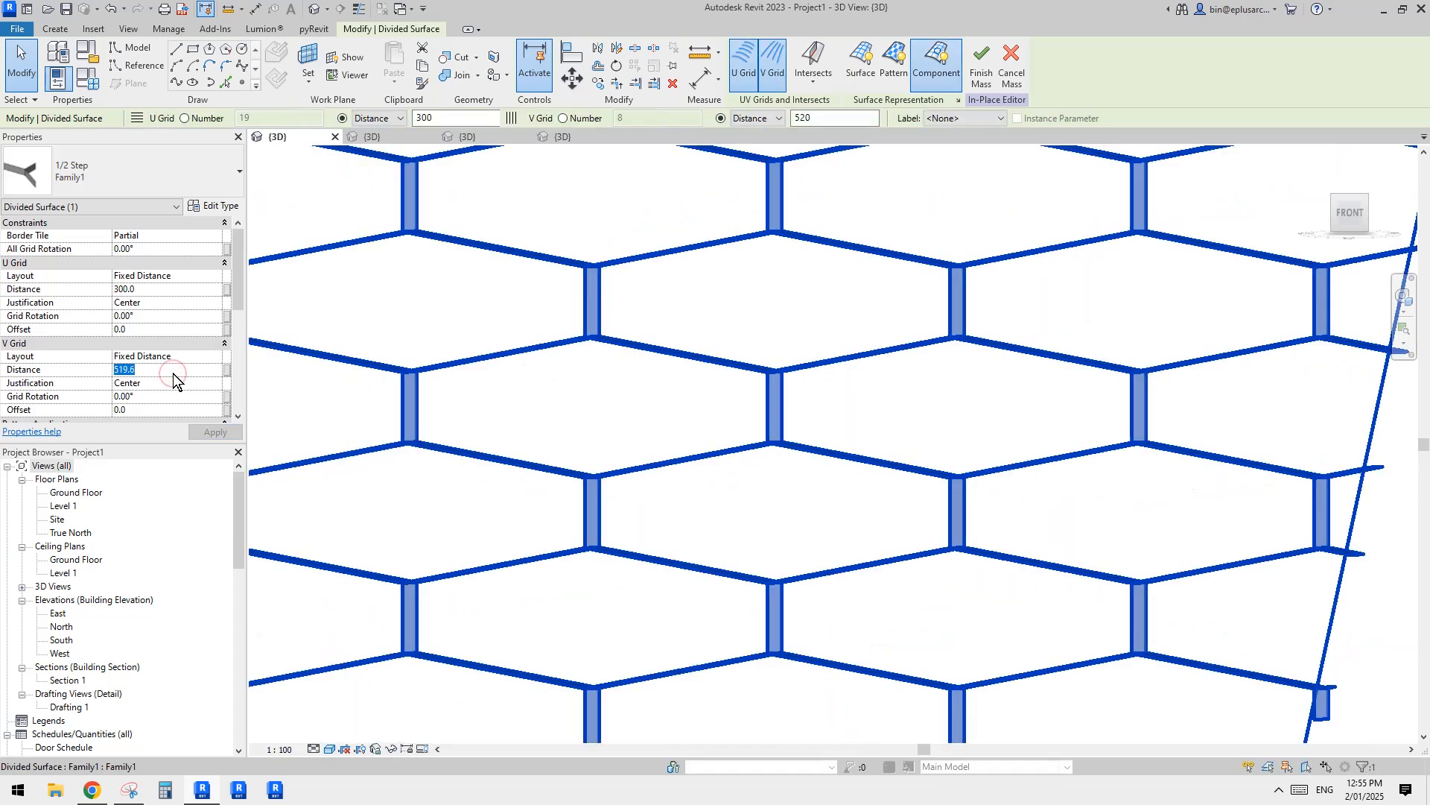
pyautogui.write('=300/1.732')
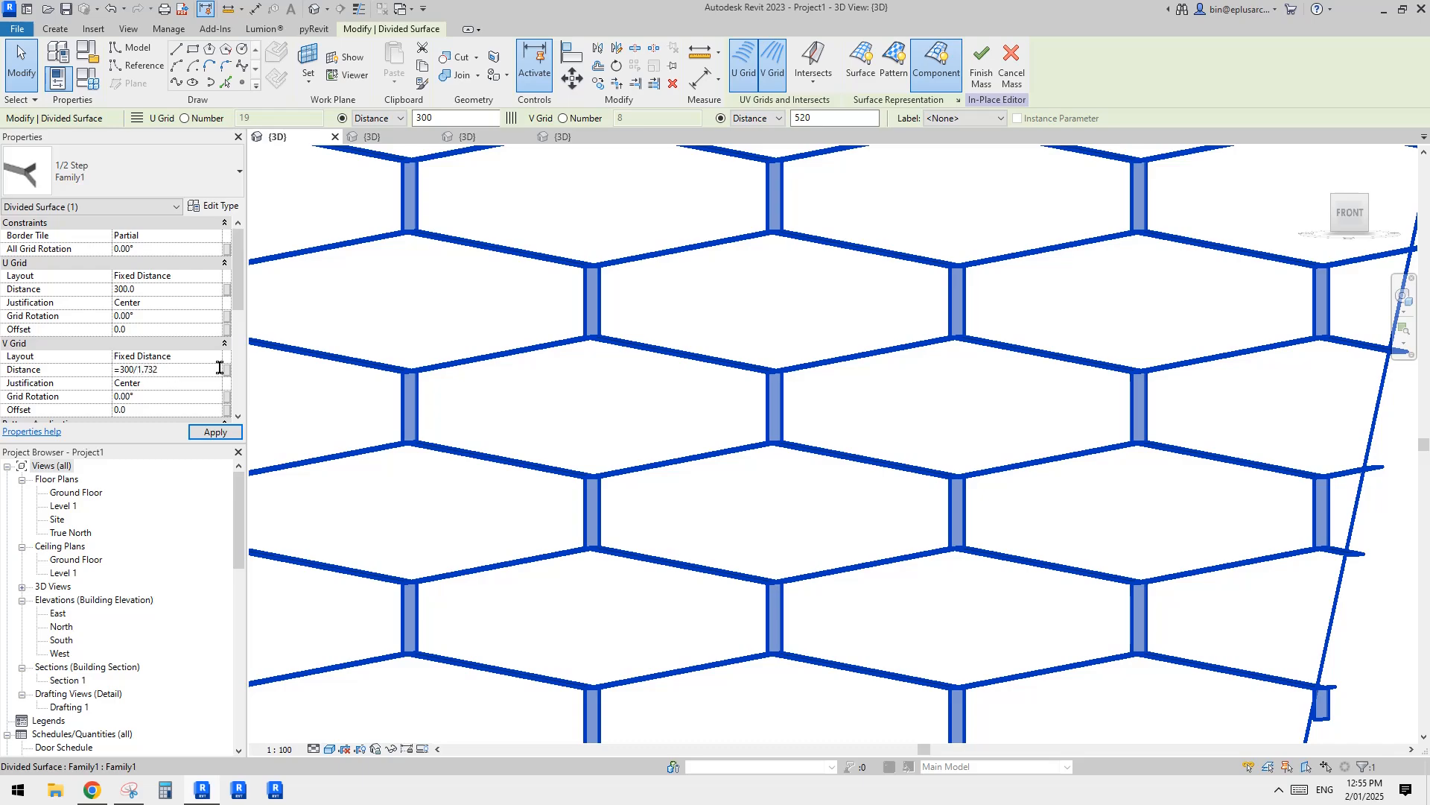
pyautogui.scroll(-1, 734, 365)
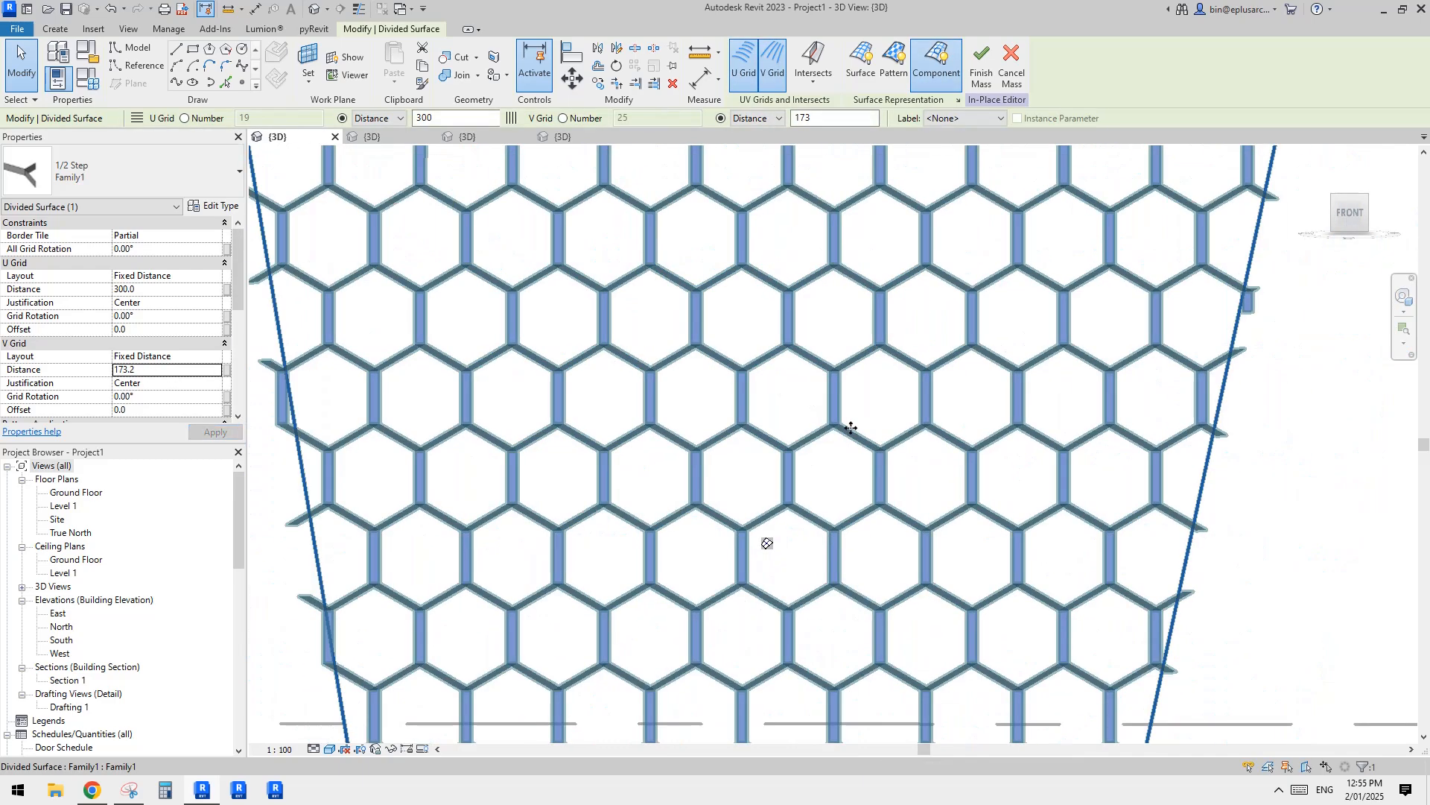
pyautogui.keyDown('shift'); pyautogui.moveTo(852, 428); pyautogui.dragTo(903, 432, button='middle'); pyautogui.keyUp('shift')
pyautogui.click(903, 432)
pyautogui.keyDown('shift'); pyautogui.moveTo(854, 443); pyautogui.dragTo(909, 440, button='middle'); pyautogui.keyUp('shift')
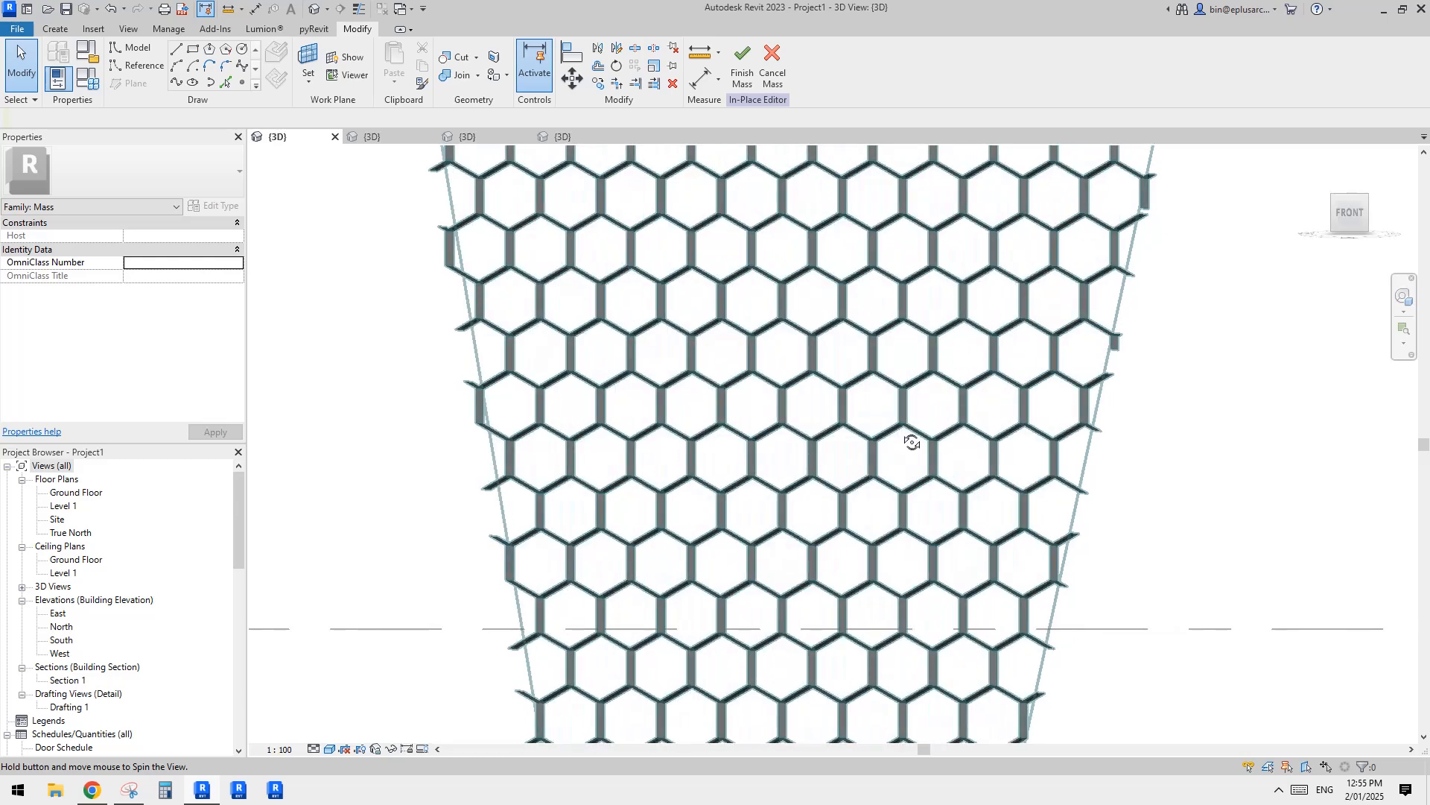
# Step: In the South elevation, add aligned dimensions between both pairs of opposite slanted sides of a hexagon
pyautogui.scroll(2, 873, 424)
pyautogui.doubleClick(63, 640)
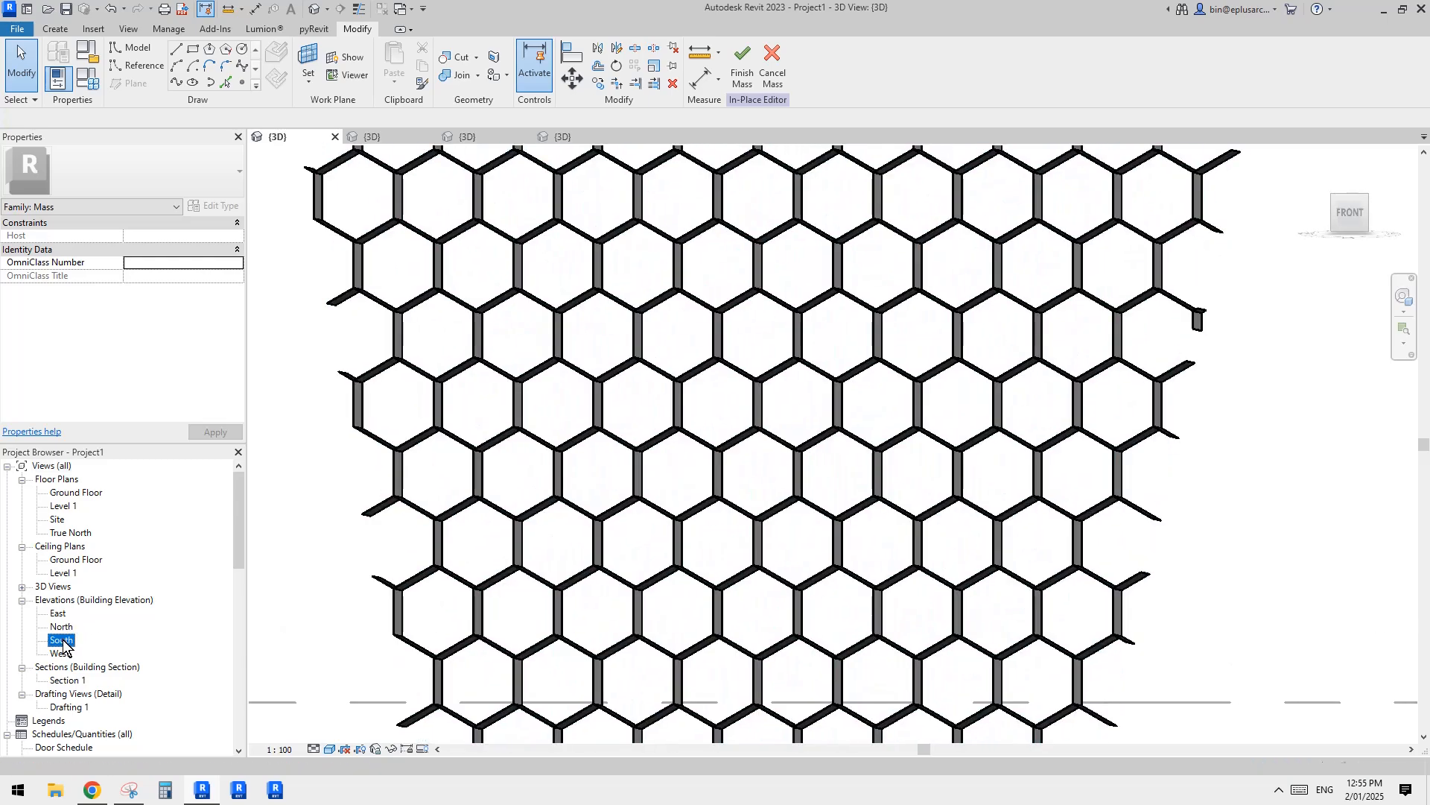
pyautogui.scroll(6, 737, 438)
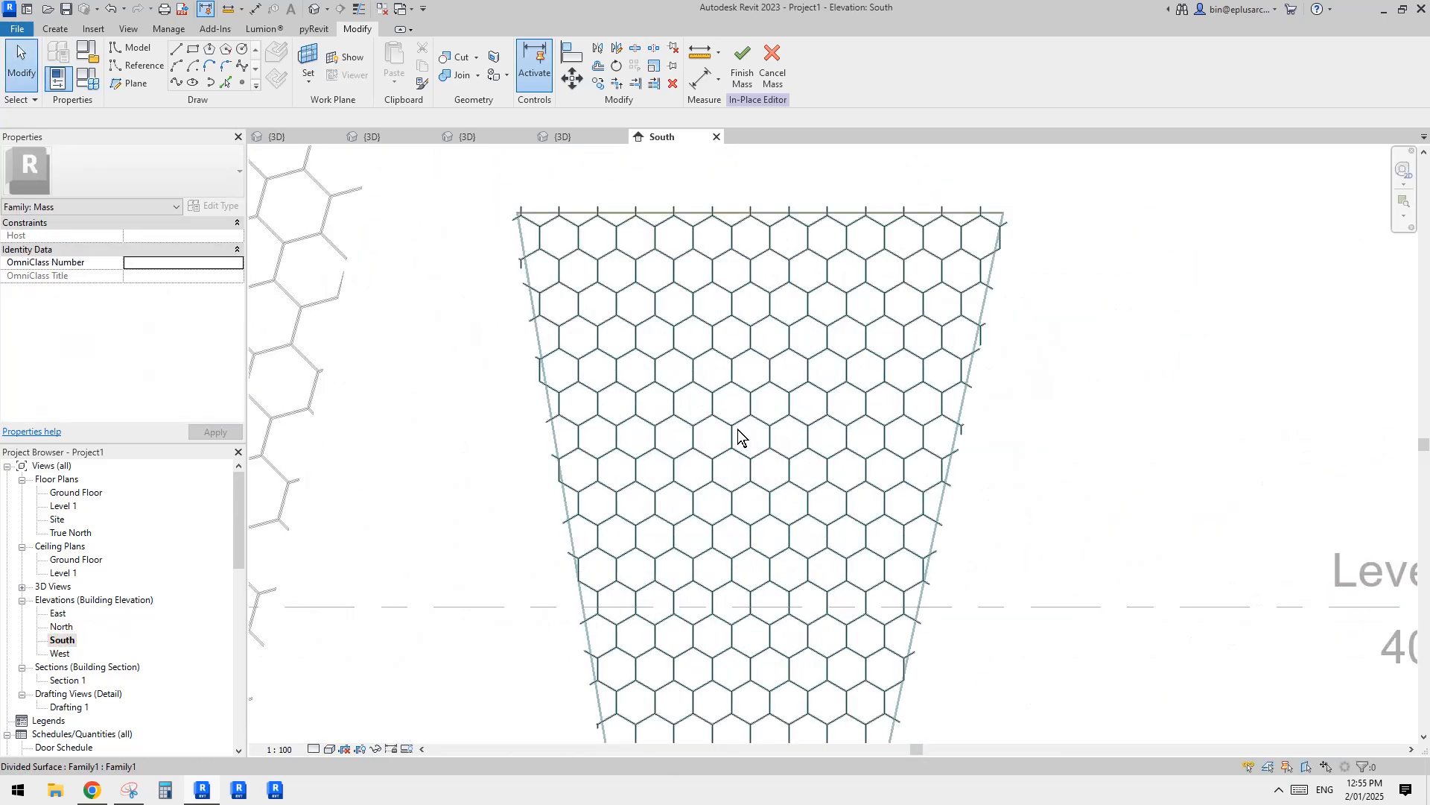
pyautogui.press('d')
pyautogui.press('i')
pyautogui.click(768, 426)
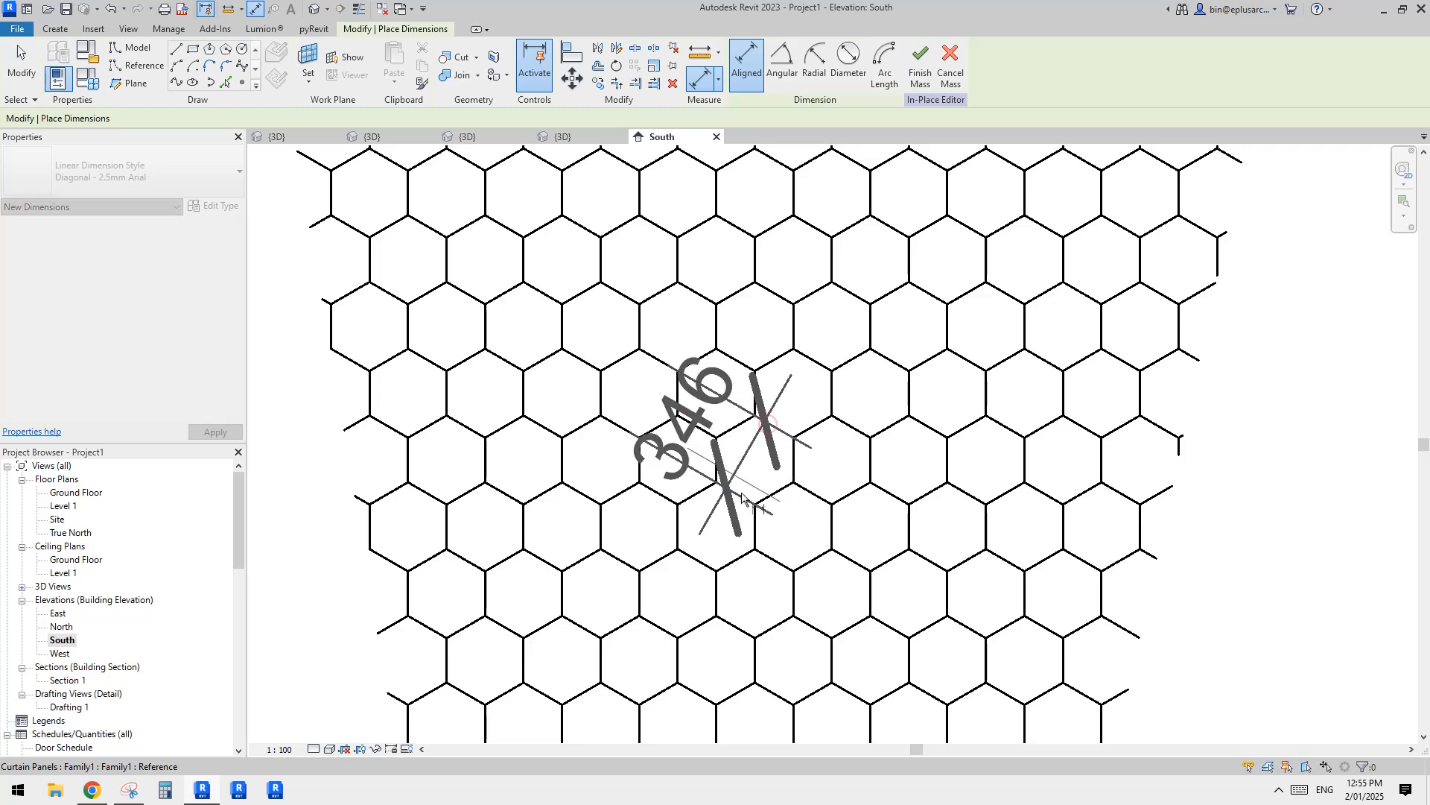
pyautogui.click(788, 502)
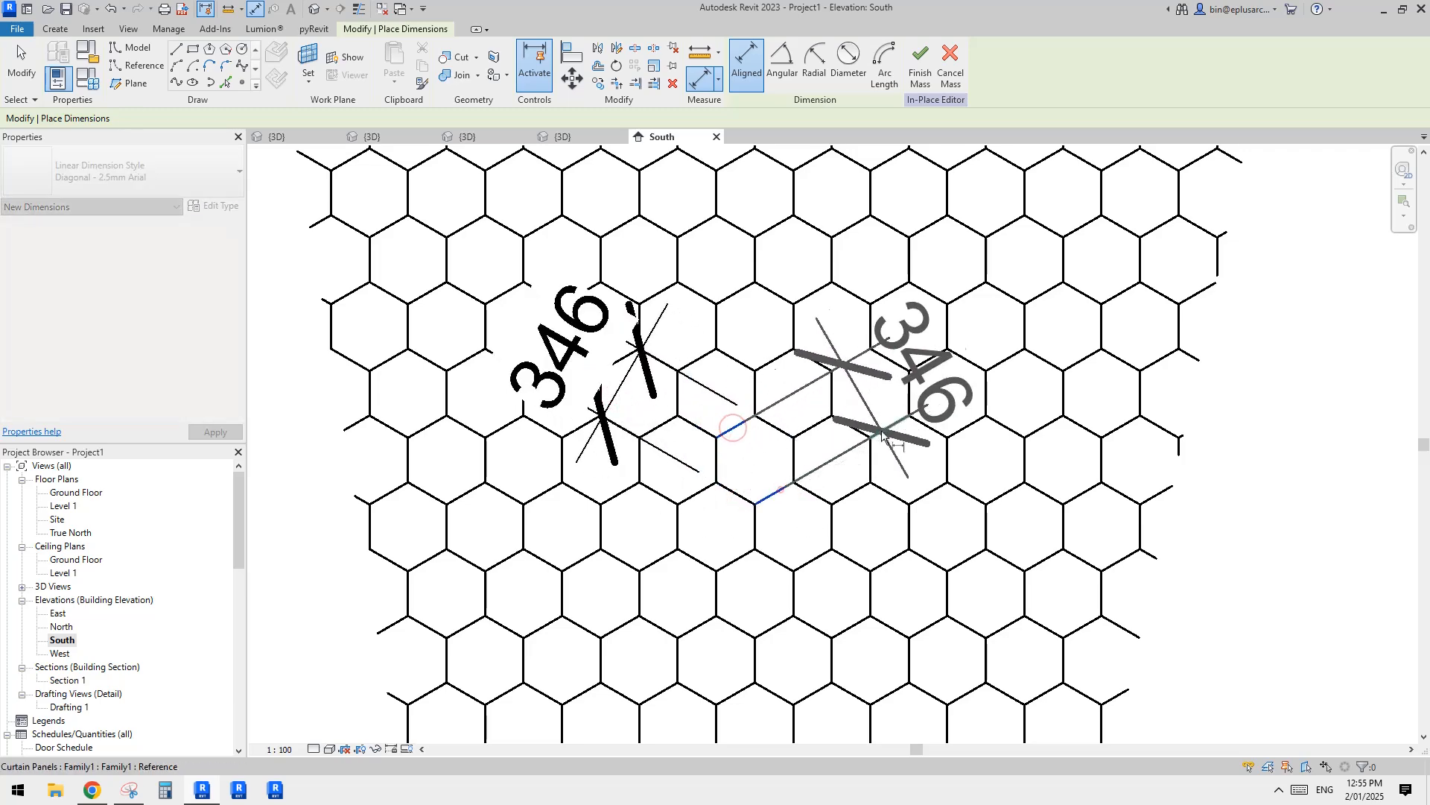
pyautogui.click(909, 377)
# Step: Add an aligned dimension between the opposite vertical sides of the hexagon
pyautogui.click(716, 460)
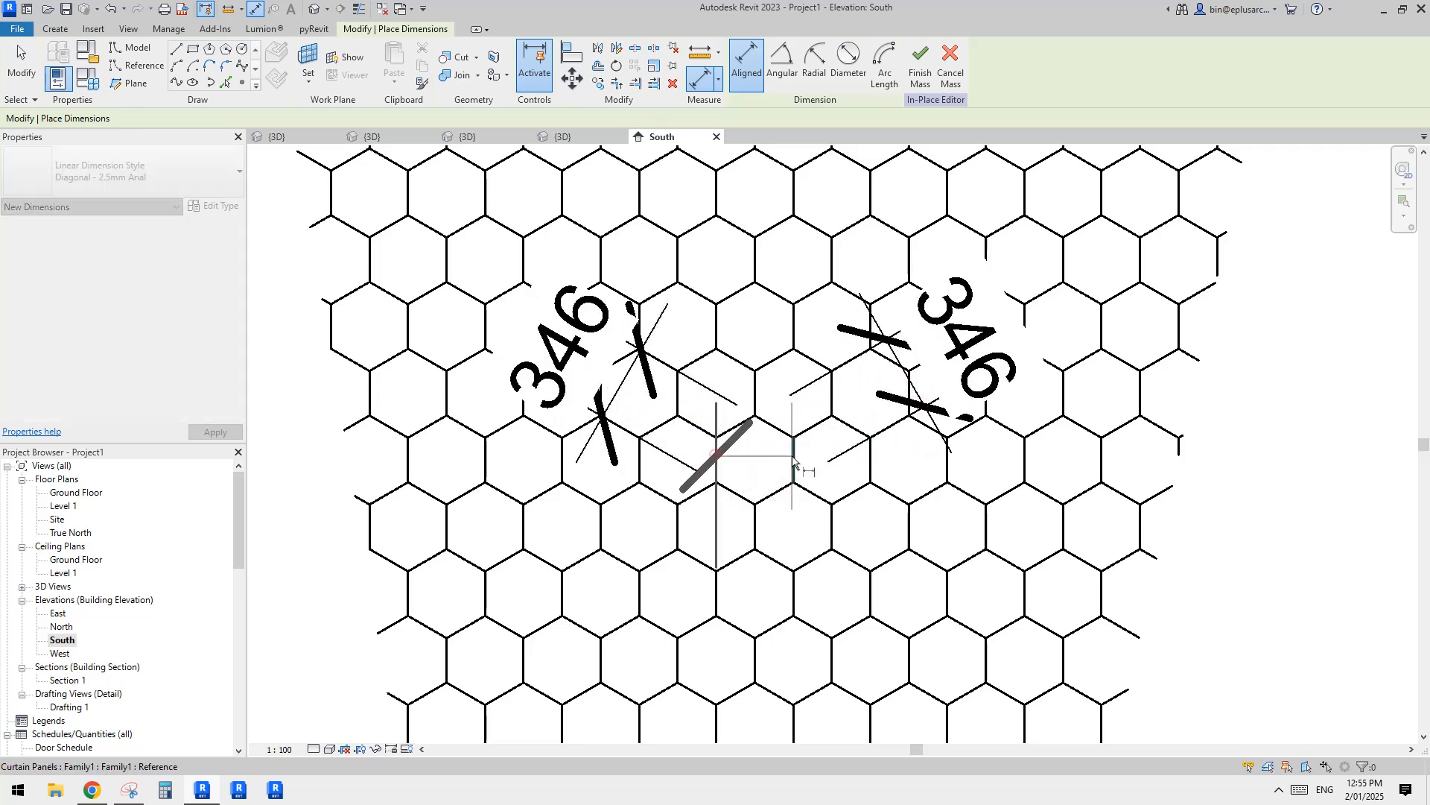
pyautogui.click(794, 458)
pyautogui.click(759, 471)
pyautogui.press('Escape')
# Step: Set the divided surface's V Grid distance to 250 and its U Grid distance to 433
pyautogui.click(877, 469)
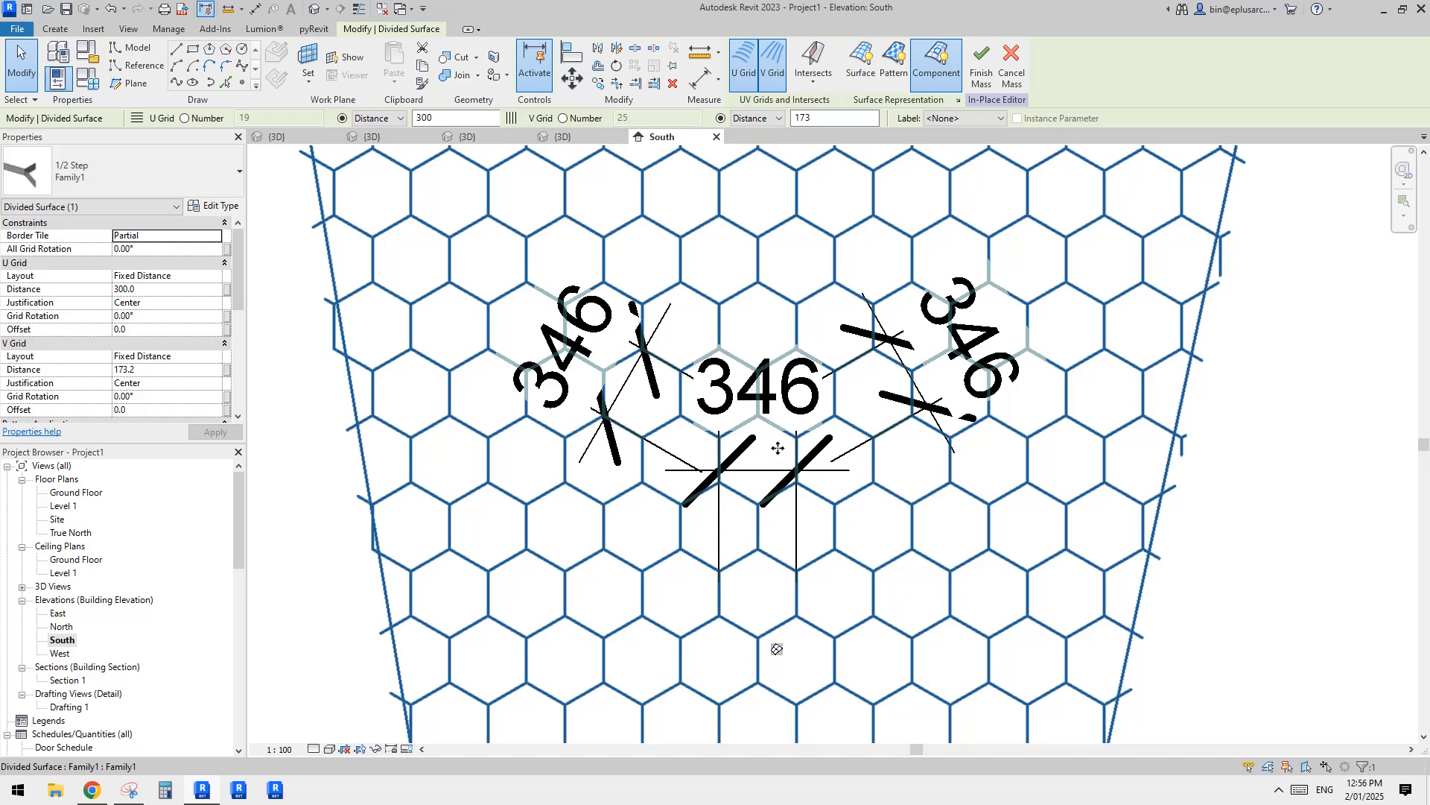
pyautogui.click(161, 376)
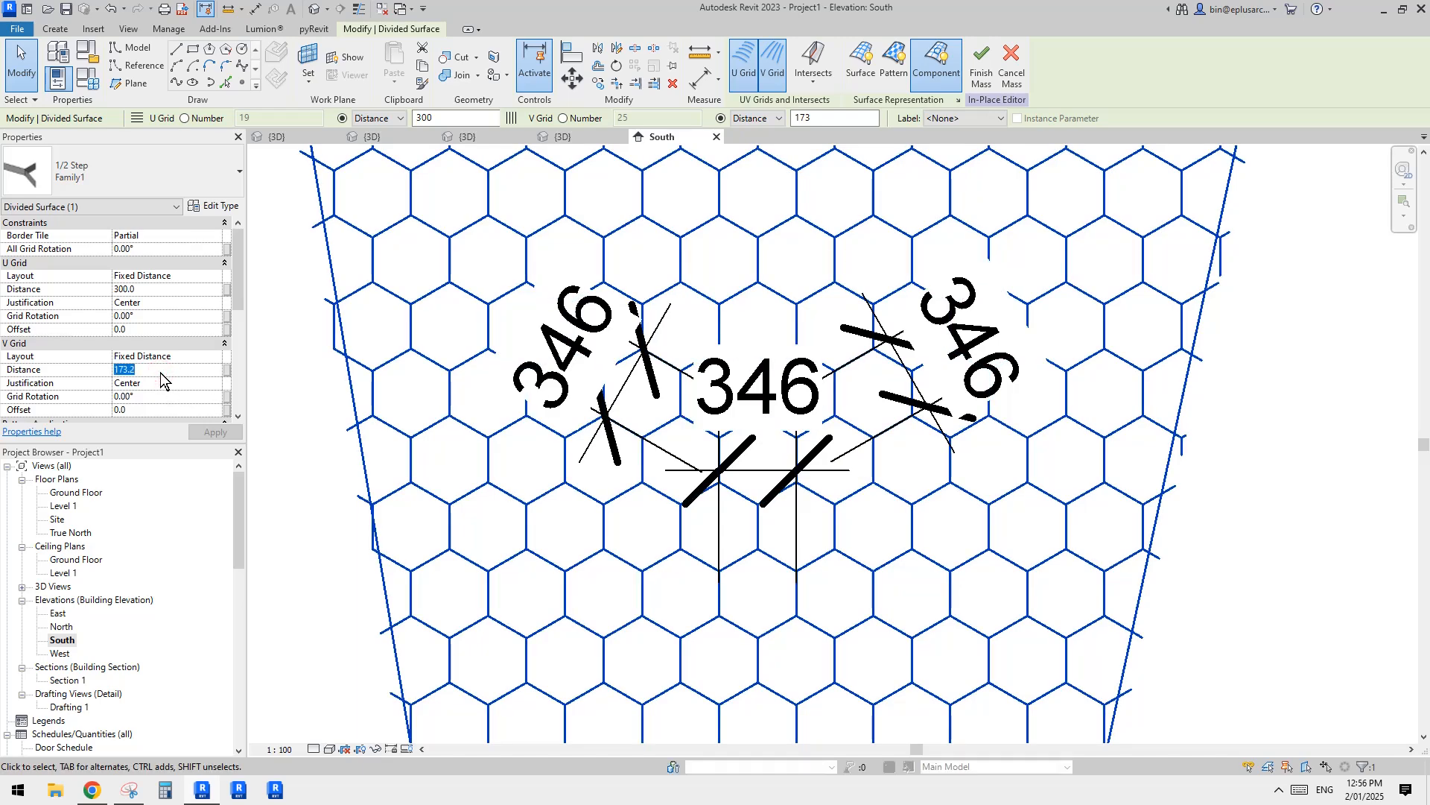
pyautogui.write('250')
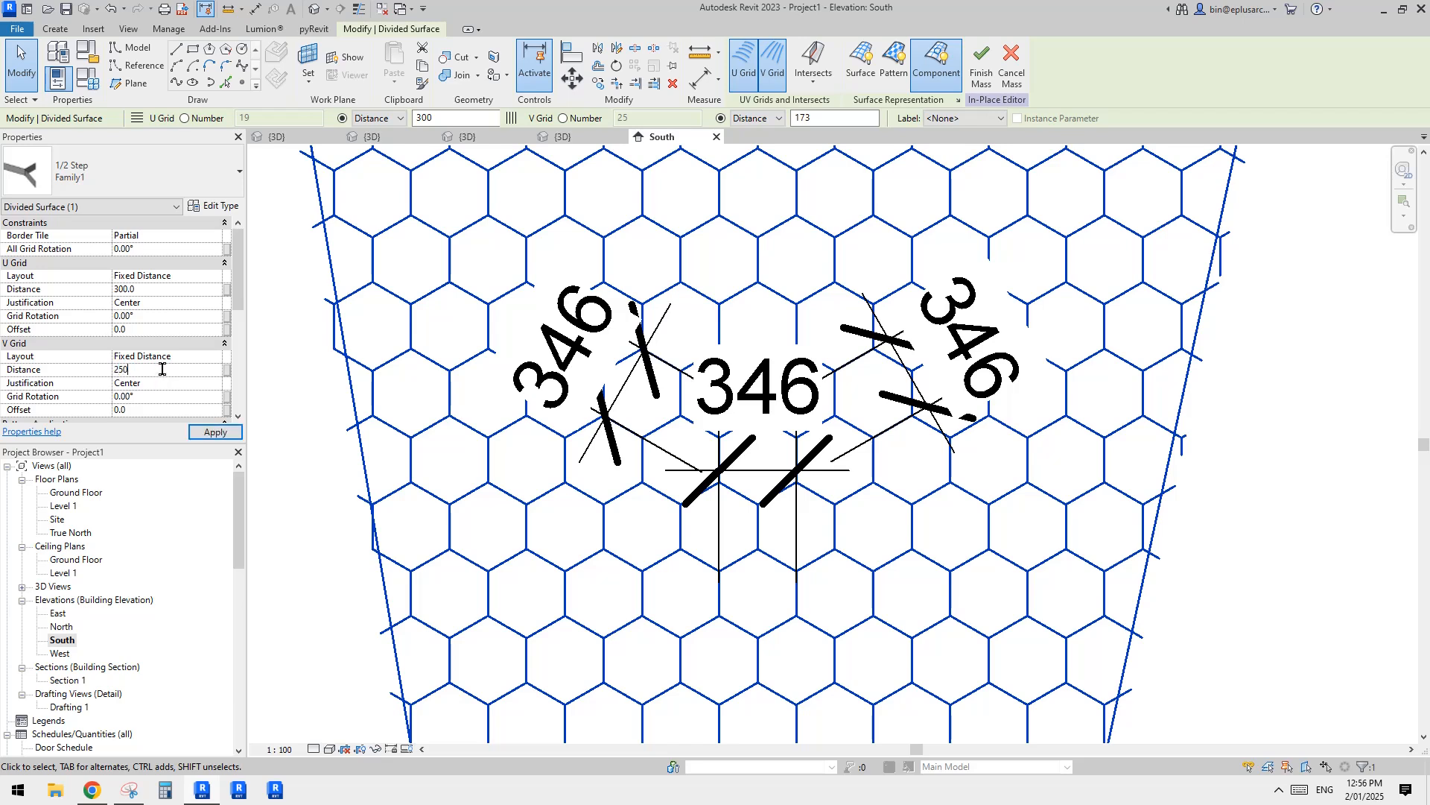
pyautogui.click(145, 289)
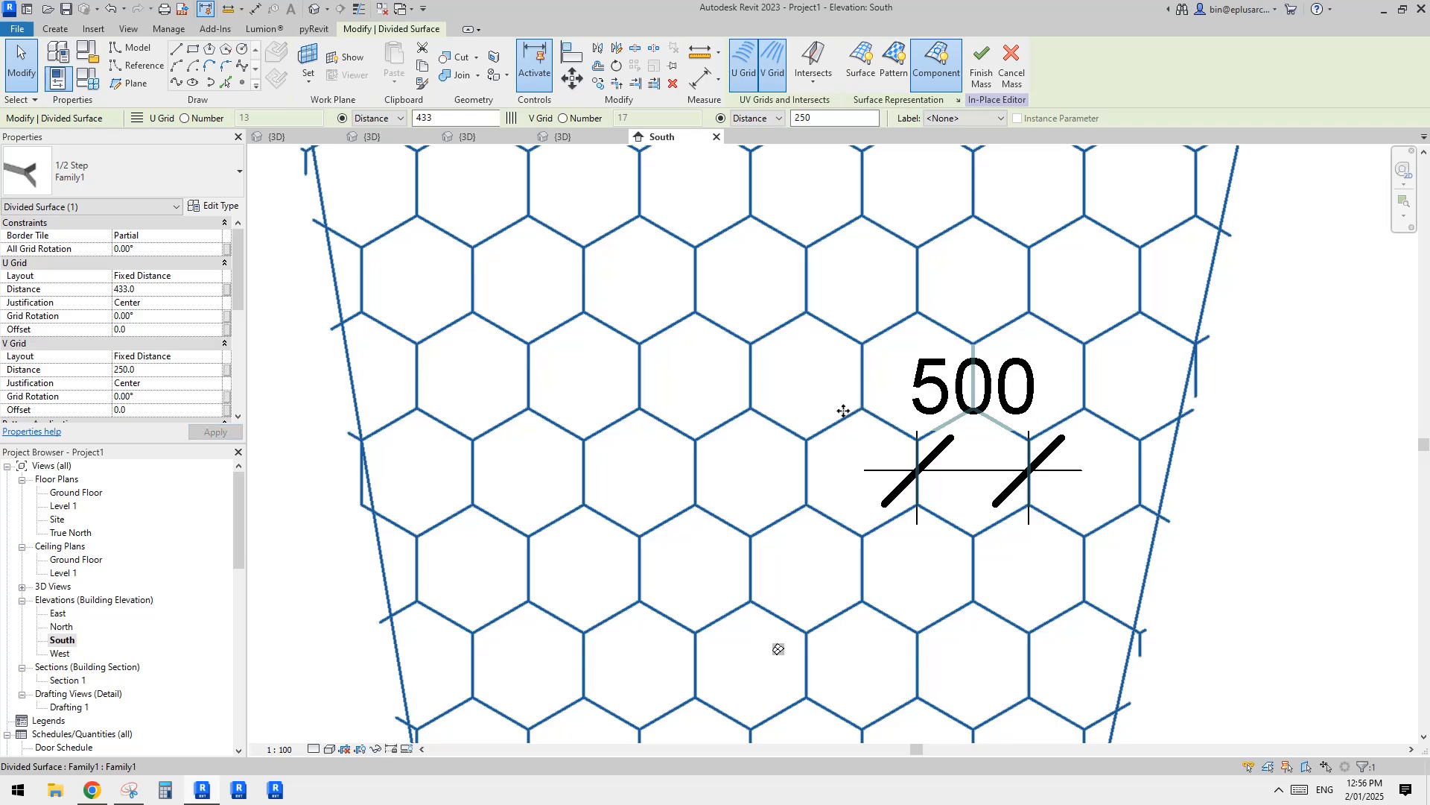
# Step: Add an aligned dimension between two opposite slanted sides of a hexagon in the enlarged pattern
pyautogui.scroll(-1, 795, 387)
pyautogui.moveTo(843, 411); pyautogui.dragTo(795, 418, button='middle')
pyautogui.press('d')
pyautogui.press('i')
pyautogui.click(873, 391)
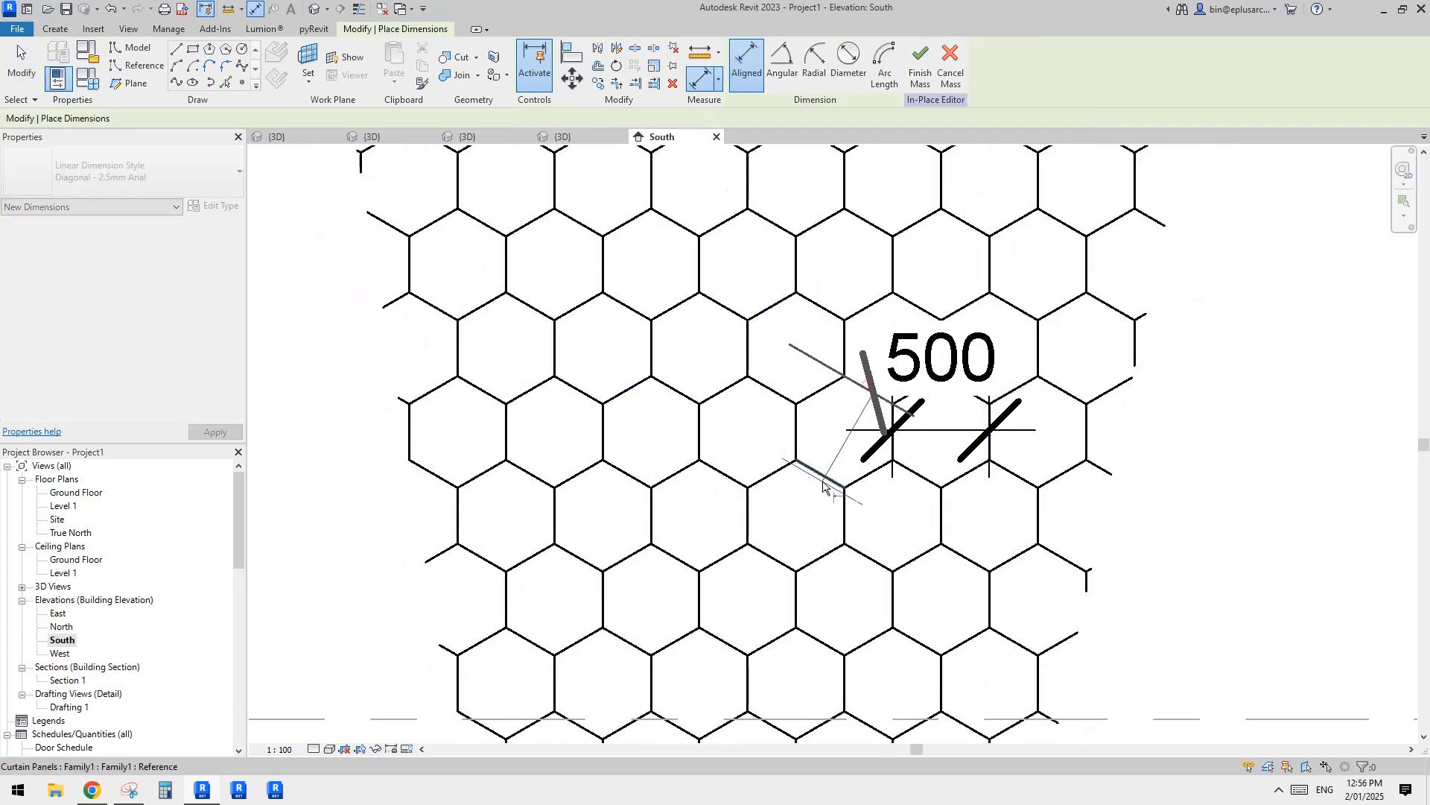
pyautogui.click(823, 485)
pyautogui.click(756, 395)
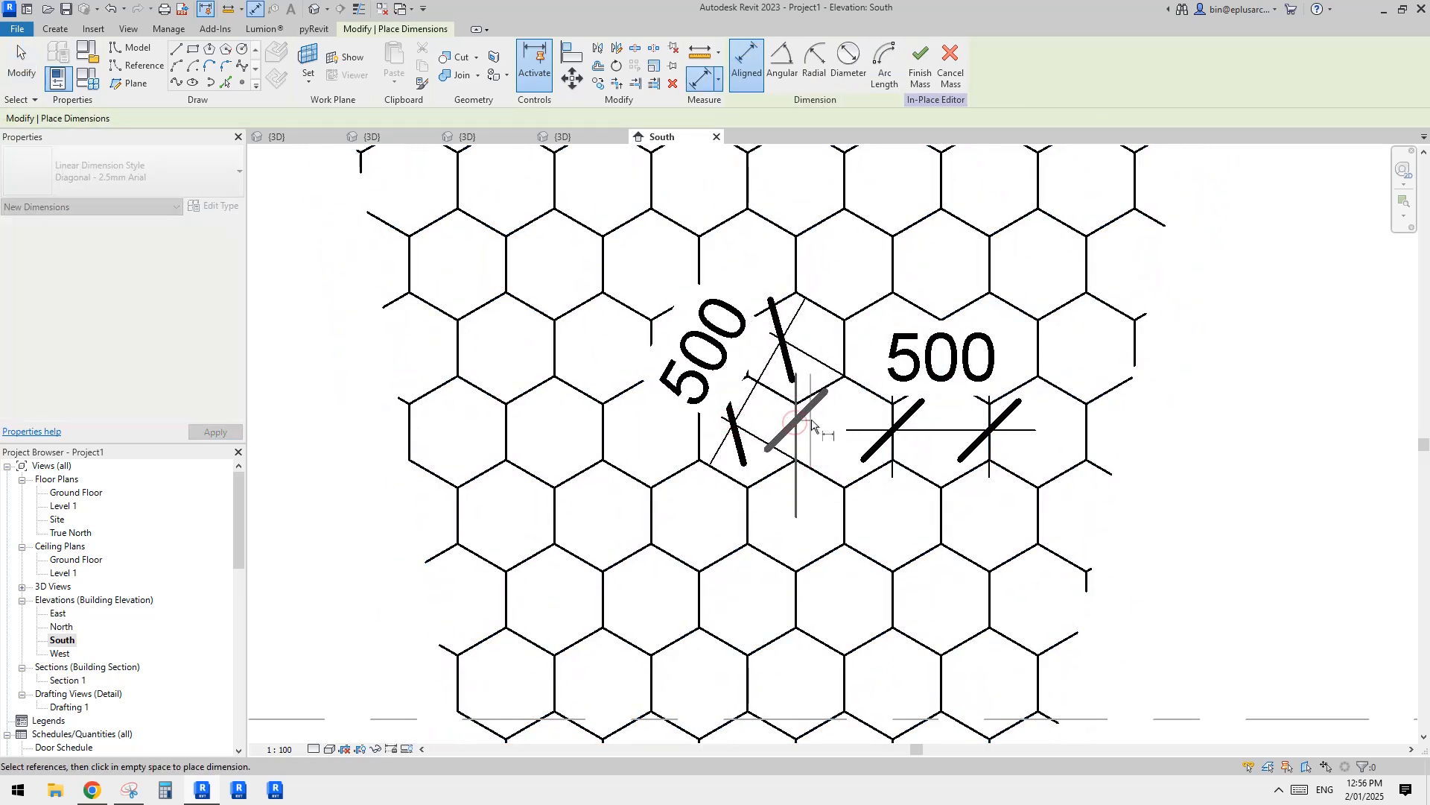
# Step: Switch to the 3D view and examine the Y-shaped curtain panels of the divided surface from the front and at an angle
pyautogui.press('Escape')
pyautogui.press('Escape')
pyautogui.scroll(-3, 818, 436)
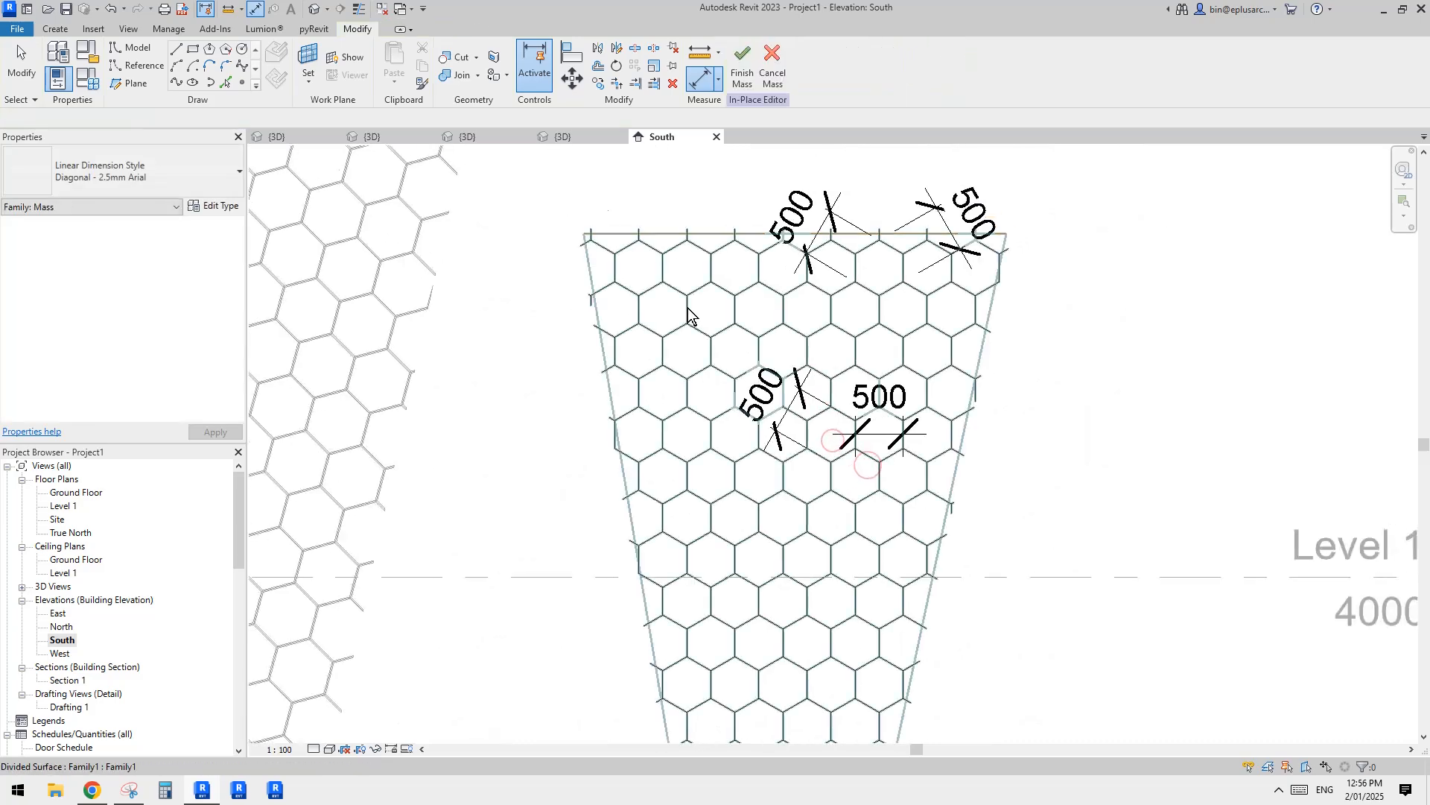
pyautogui.click(313, 10)
pyautogui.scroll(-3, 845, 317)
pyautogui.keyDown('shift'); pyautogui.moveTo(844, 326); pyautogui.dragTo(795, 359, button='middle'); pyautogui.keyUp('shift')
pyautogui.click(796, 359)
pyautogui.scroll(3, 797, 361)
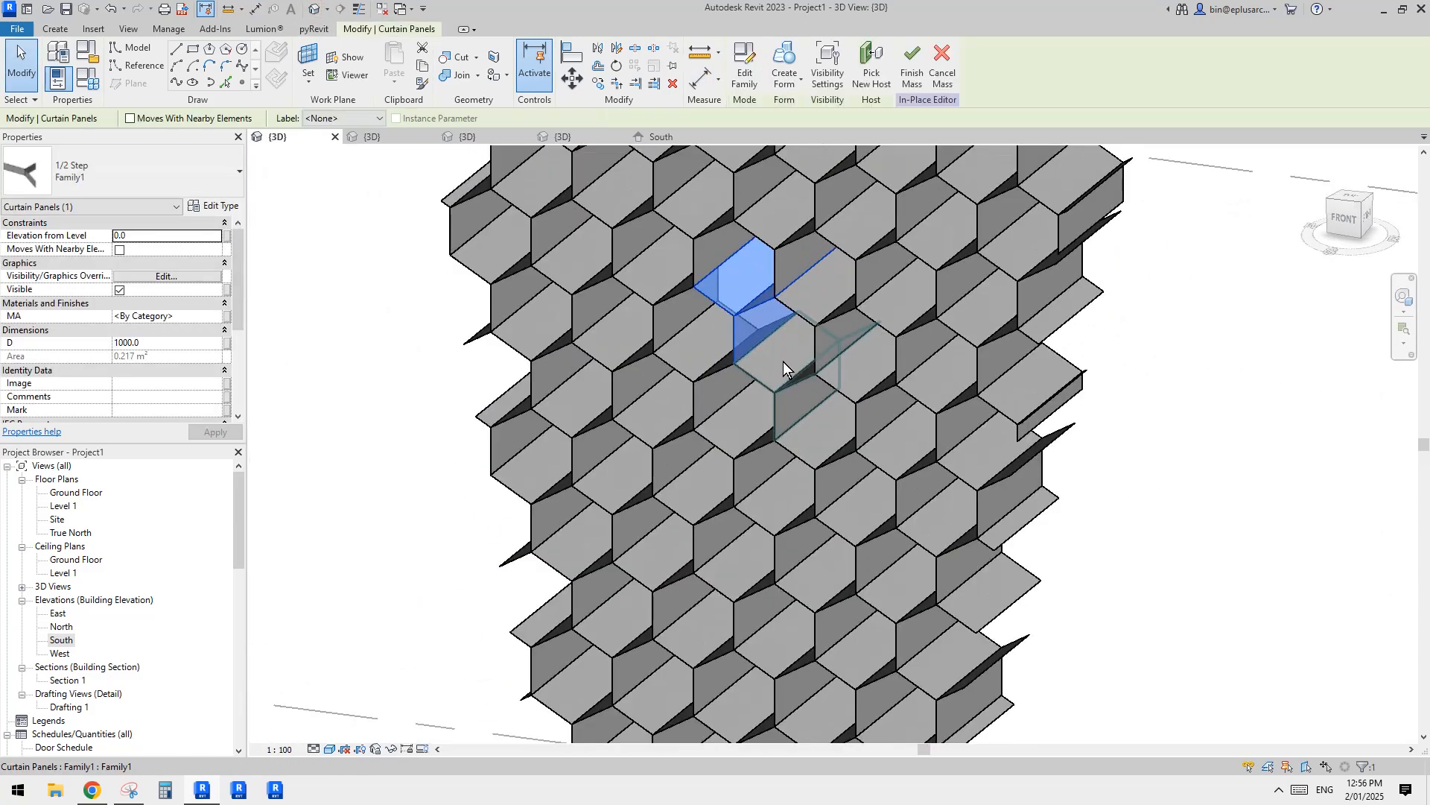
pyautogui.click(794, 355)
pyautogui.click(1182, 389)
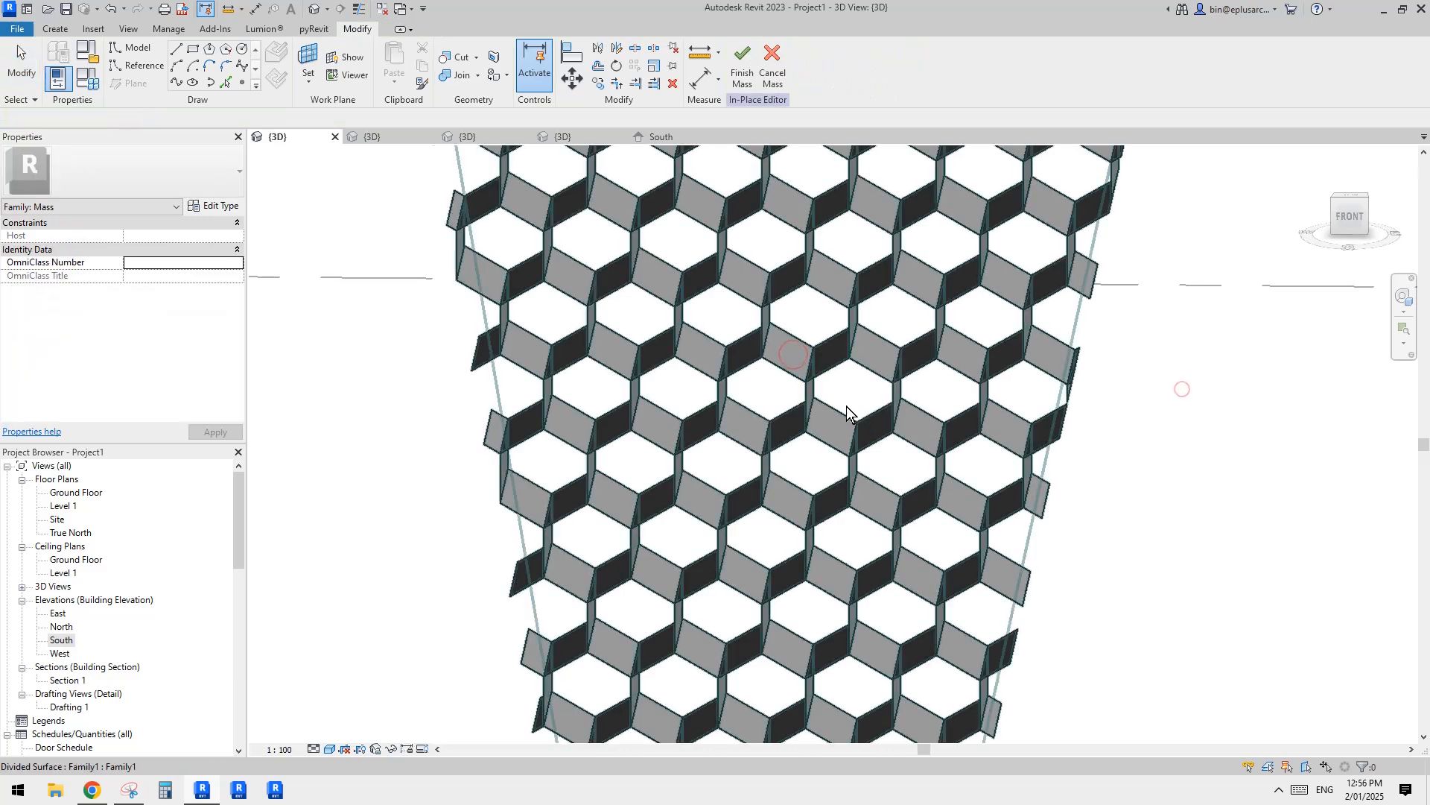
pyautogui.click(816, 369)
pyautogui.press('Escape')
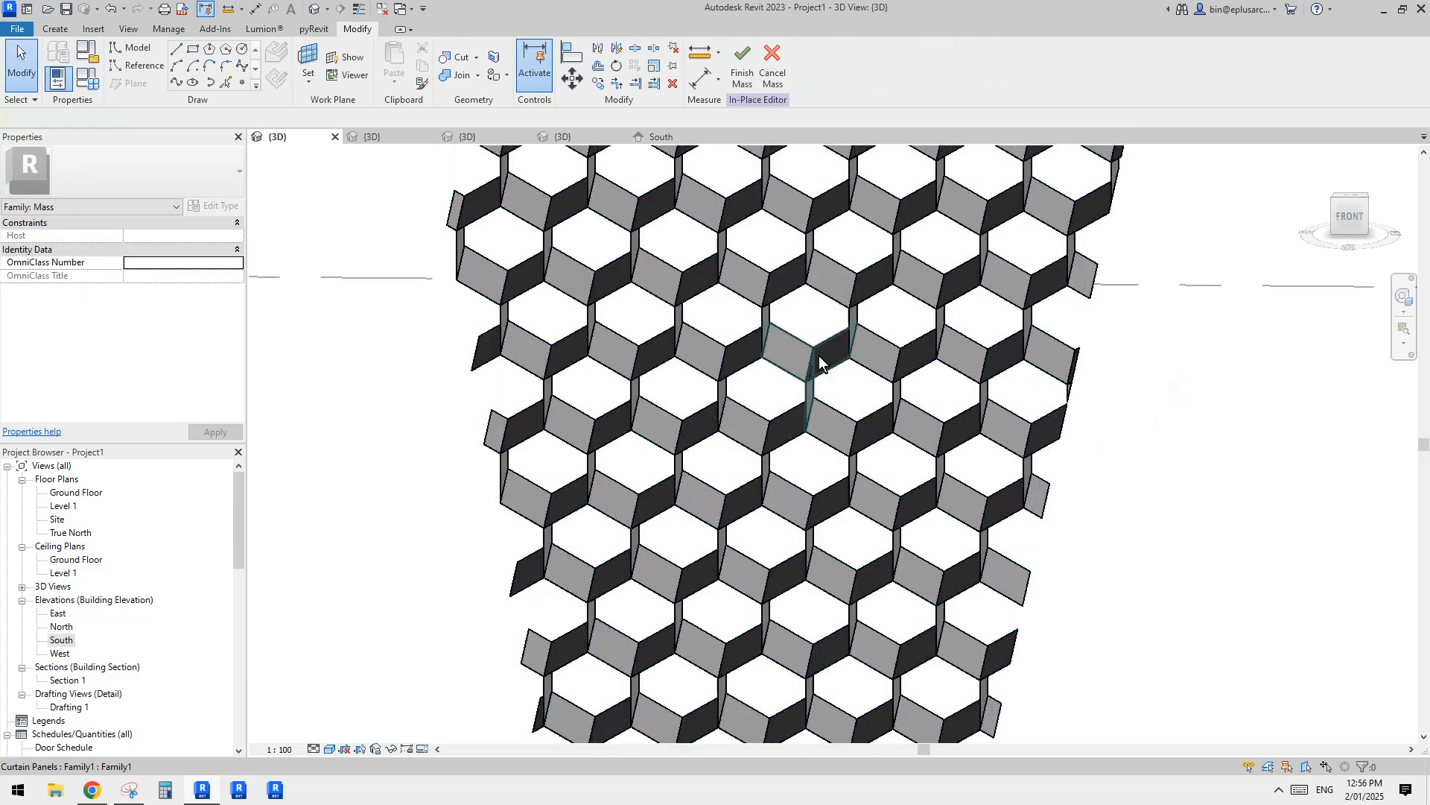
pyautogui.click(819, 355)
pyautogui.keyDown('shift'); pyautogui.moveTo(820, 355); pyautogui.dragTo(771, 298, button='middle'); pyautogui.keyUp('shift')
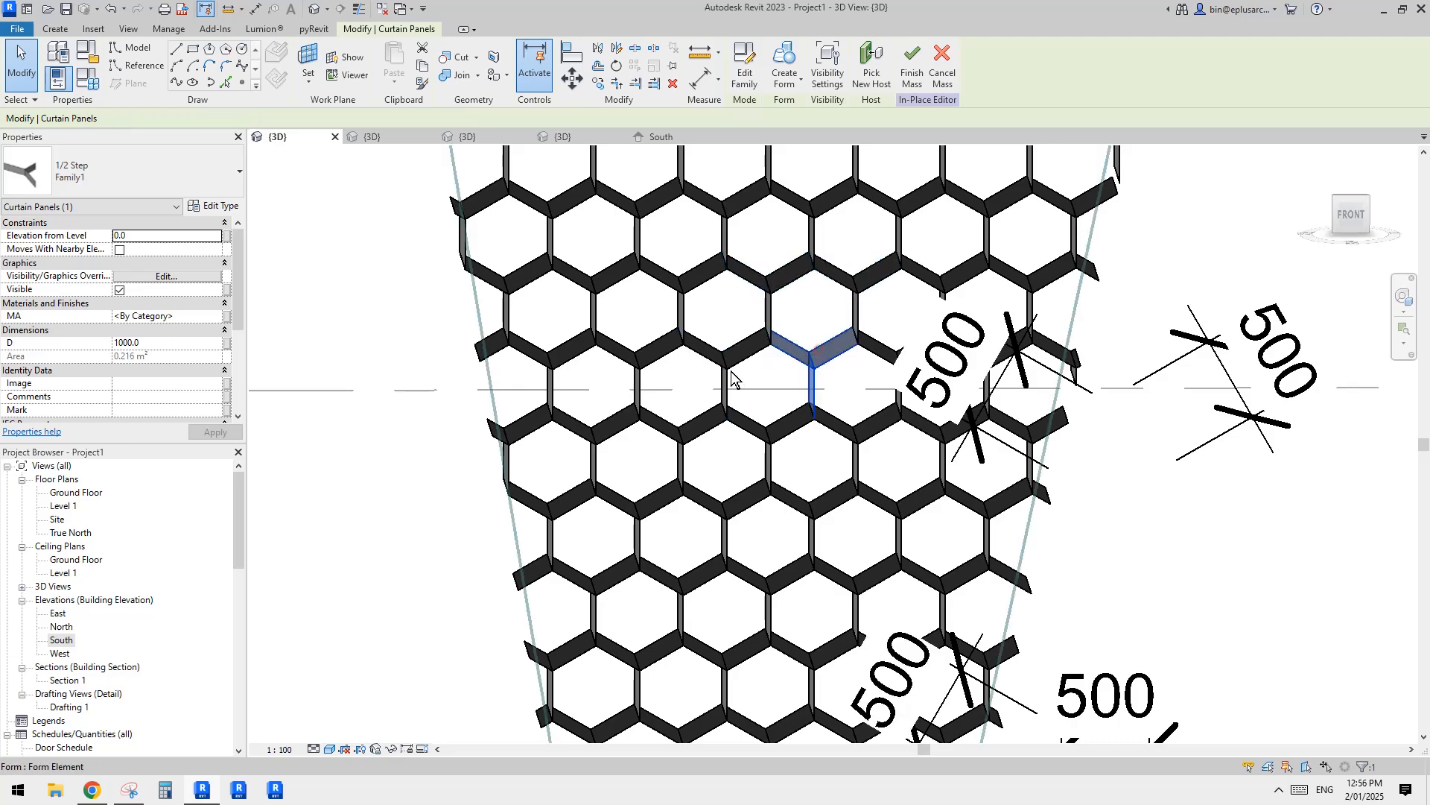
pyautogui.keyDown('shift'); pyautogui.moveTo(734, 367); pyautogui.dragTo(899, 502, button='middle'); pyautogui.keyUp('shift')
pyautogui.press('Escape')
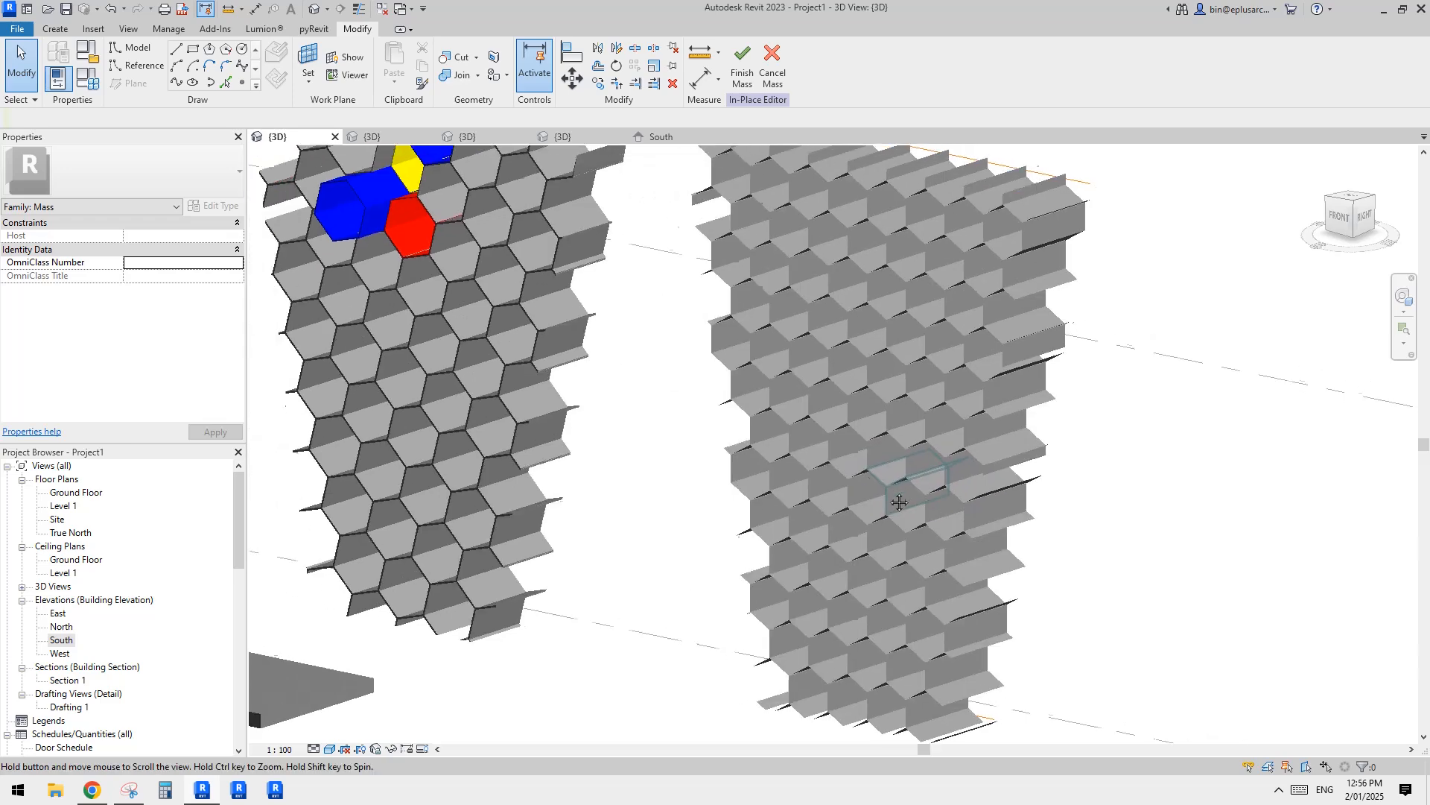
# Step: Finish the in-place mass and dismiss the save reminder without saving the project
pyautogui.scroll(-1, 879, 492)
pyautogui.moveTo(876, 406)
pyautogui.mouseDown(button='middle')
pyautogui.moveTo(850, 417)
pyautogui.moveTo(866, 420)
pyautogui.mouseUp(button='middle')
pyautogui.moveTo(647, 343); pyautogui.dragTo(676, 385, button='middle')
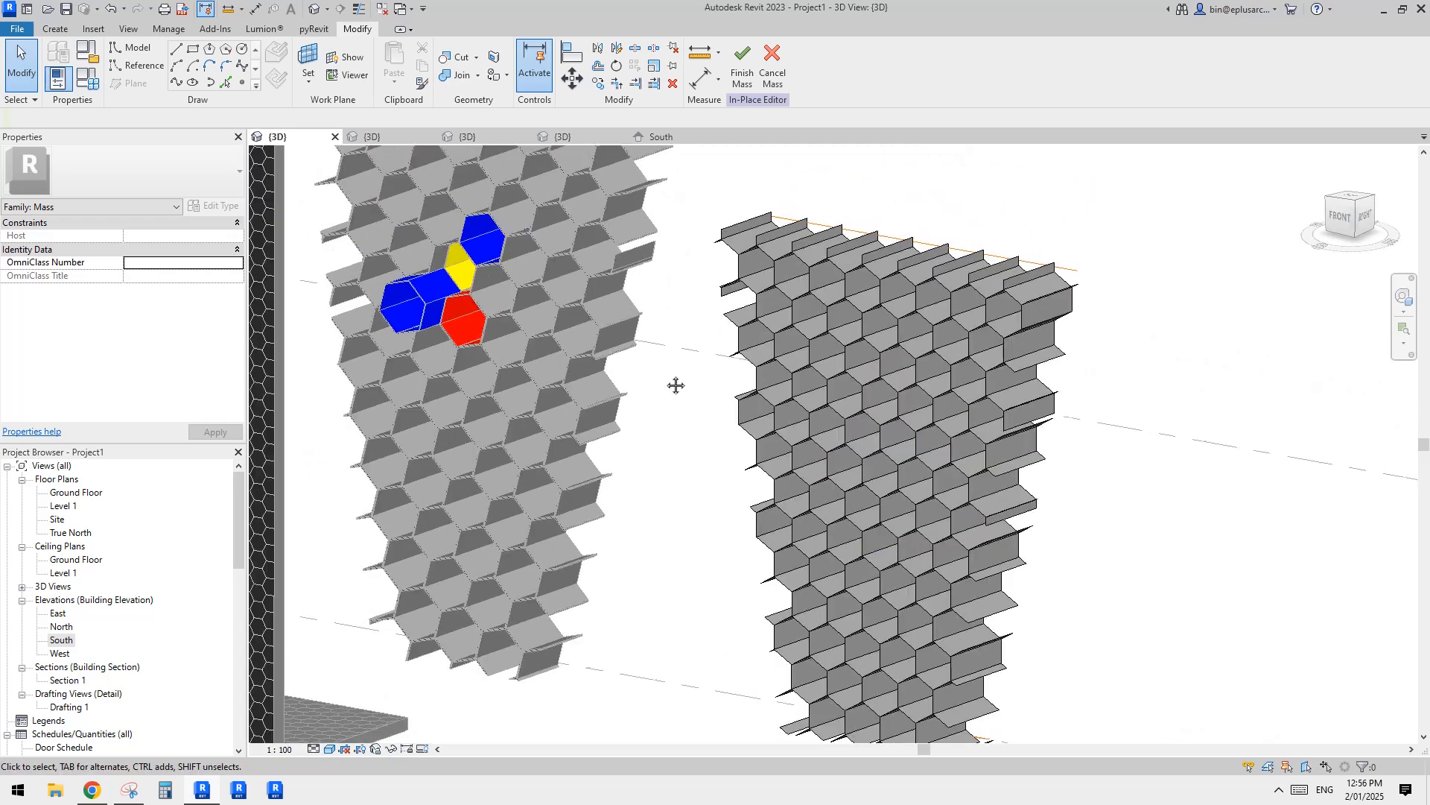
pyautogui.click(747, 88)
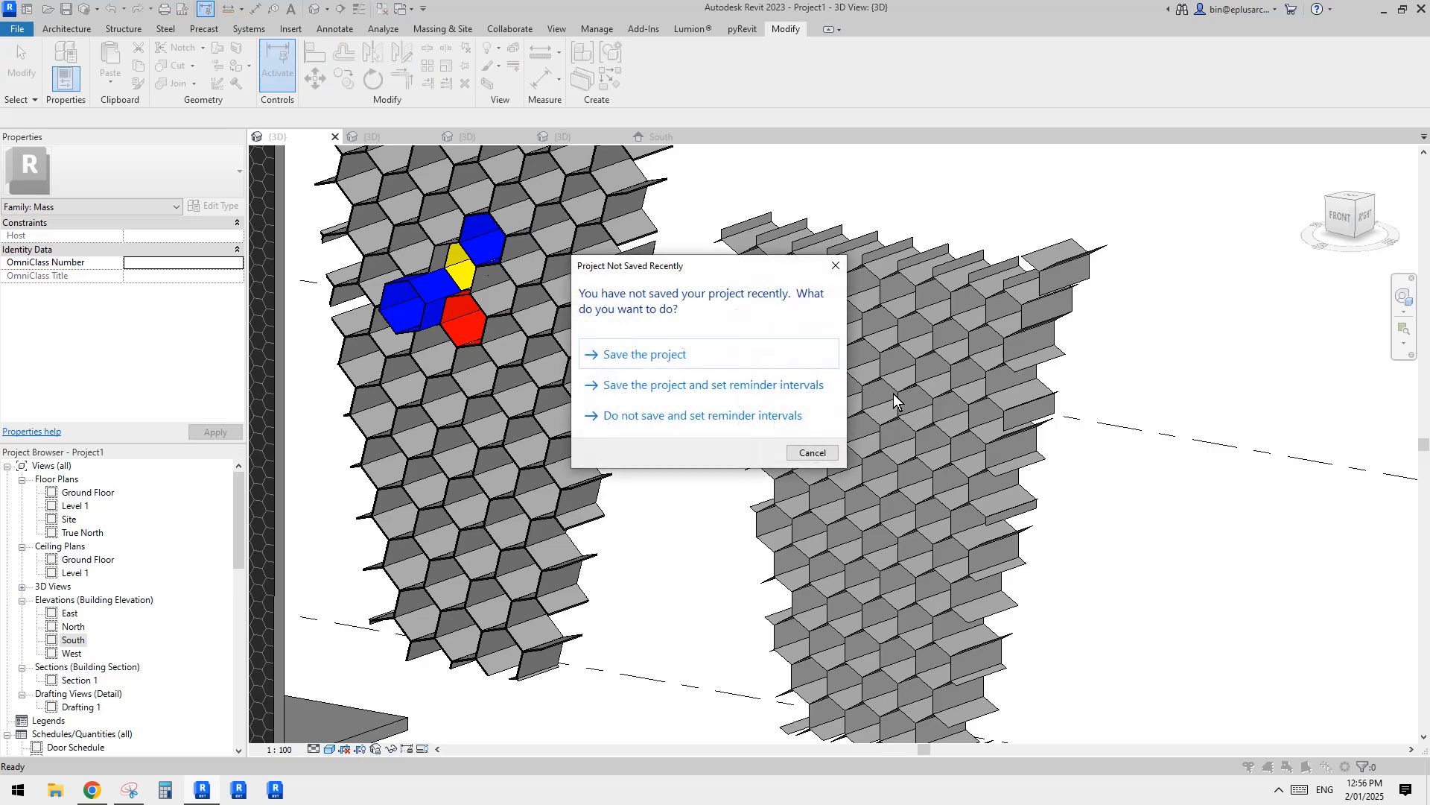
pyautogui.press('Escape')
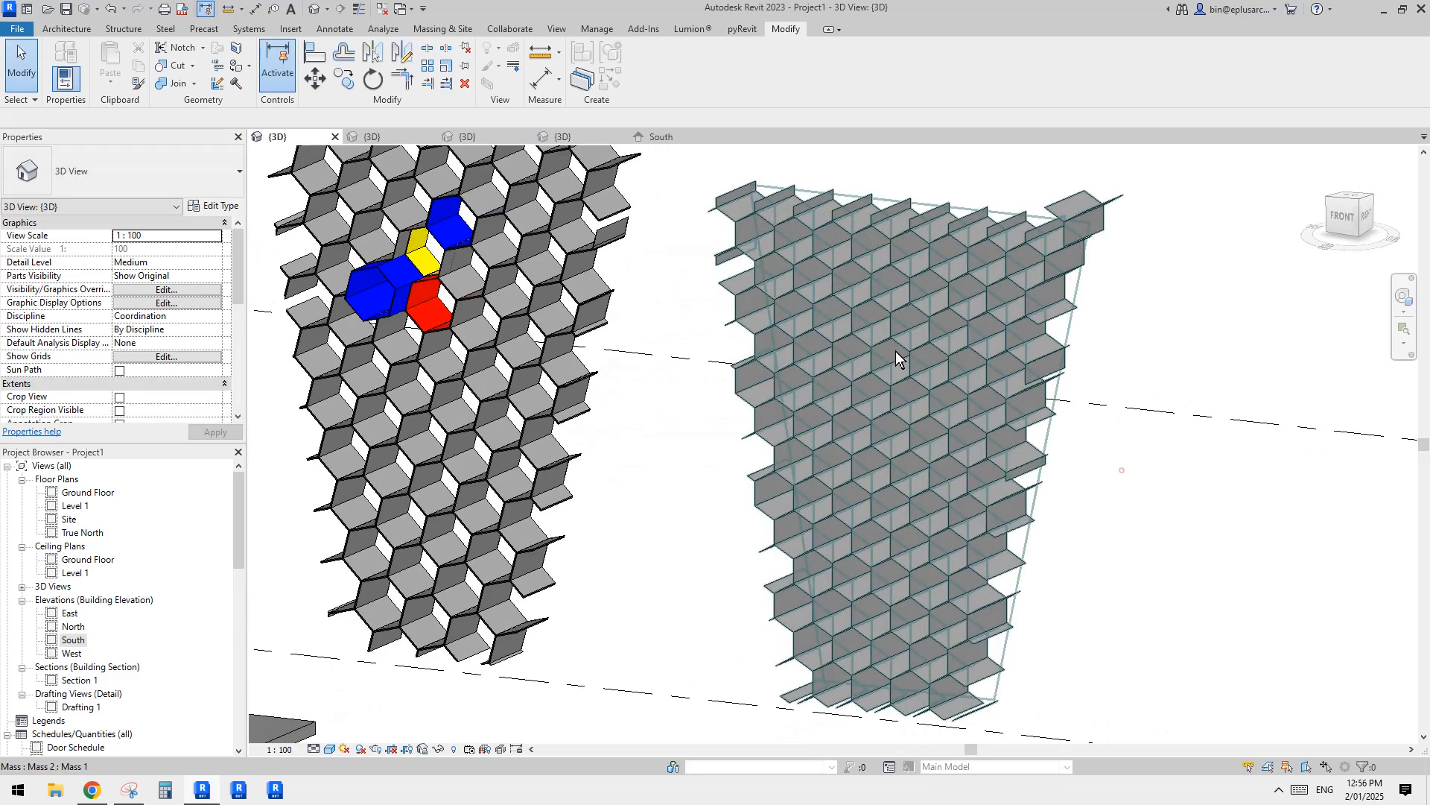
# Step: Examine the two tapered hexagon-panel masses side by side in 3D, comparing their patterns from several angles
pyautogui.keyDown('shift'); pyautogui.moveTo(901, 394); pyautogui.dragTo(458, 399, button='middle'); pyautogui.keyUp('shift')
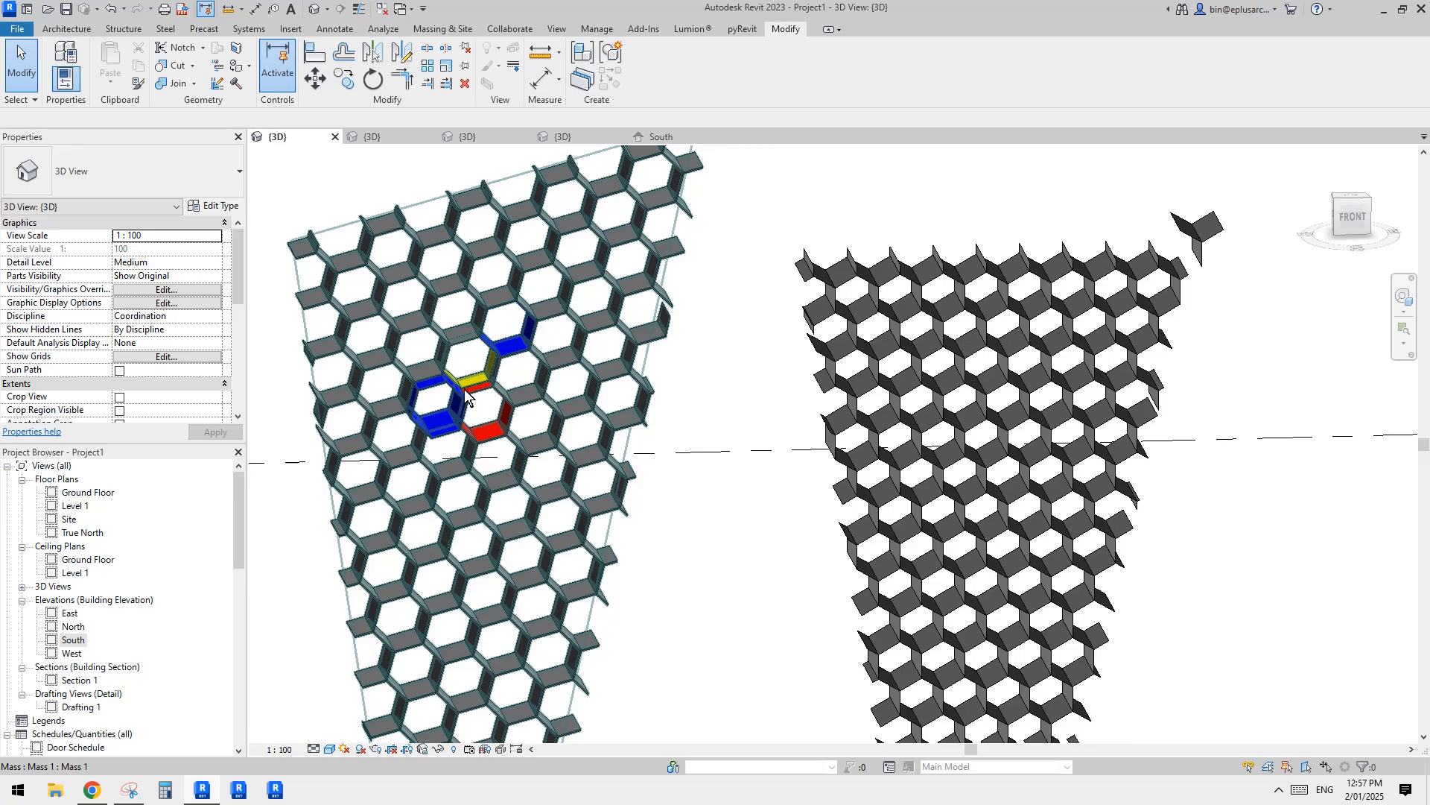
pyautogui.scroll(-1, 540, 391)
pyautogui.scroll(-1, 927, 418)
pyautogui.keyDown('shift'); pyautogui.moveTo(954, 413); pyautogui.dragTo(1003, 504, button='middle'); pyautogui.keyUp('shift')
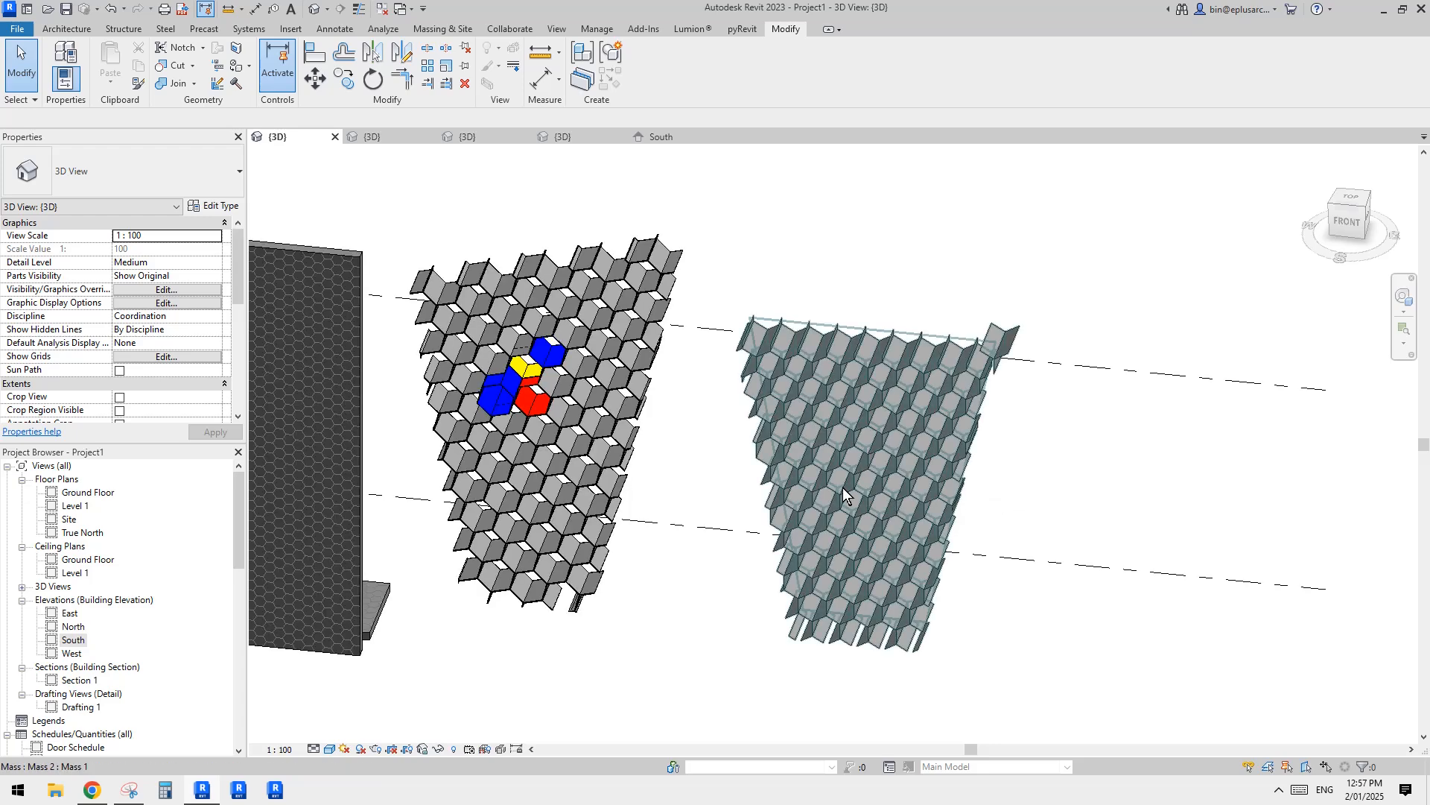
pyautogui.moveTo(766, 495)
pyautogui.keyDown('shift'); pyautogui.mouseDown(button='middle')
pyautogui.moveTo(745, 477)
pyautogui.moveTo(739, 487)
pyautogui.mouseUp(button='middle'); pyautogui.keyUp('shift')
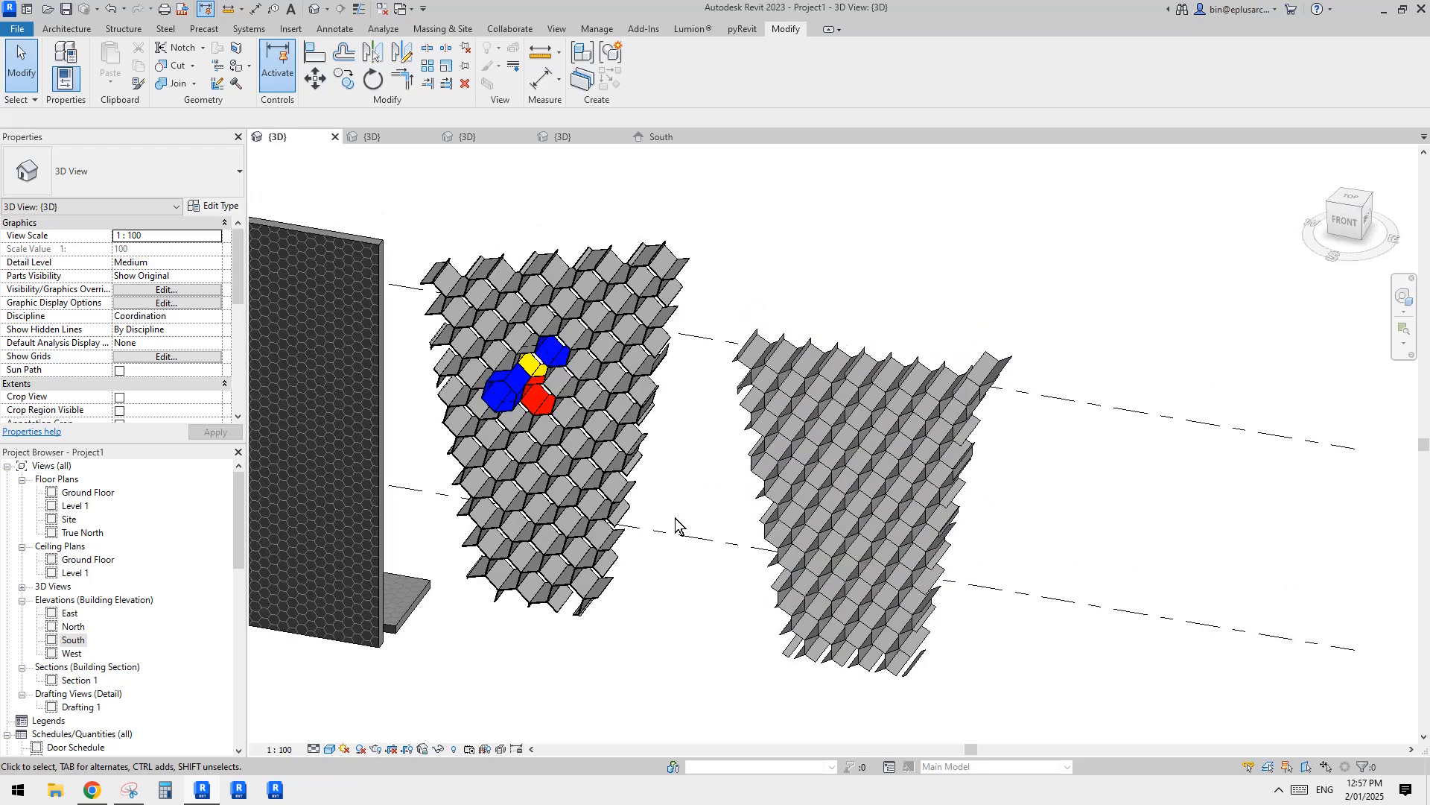
pyautogui.click(830, 486)
pyautogui.moveTo(724, 471); pyautogui.dragTo(716, 477, button='middle')
pyautogui.click(689, 468)
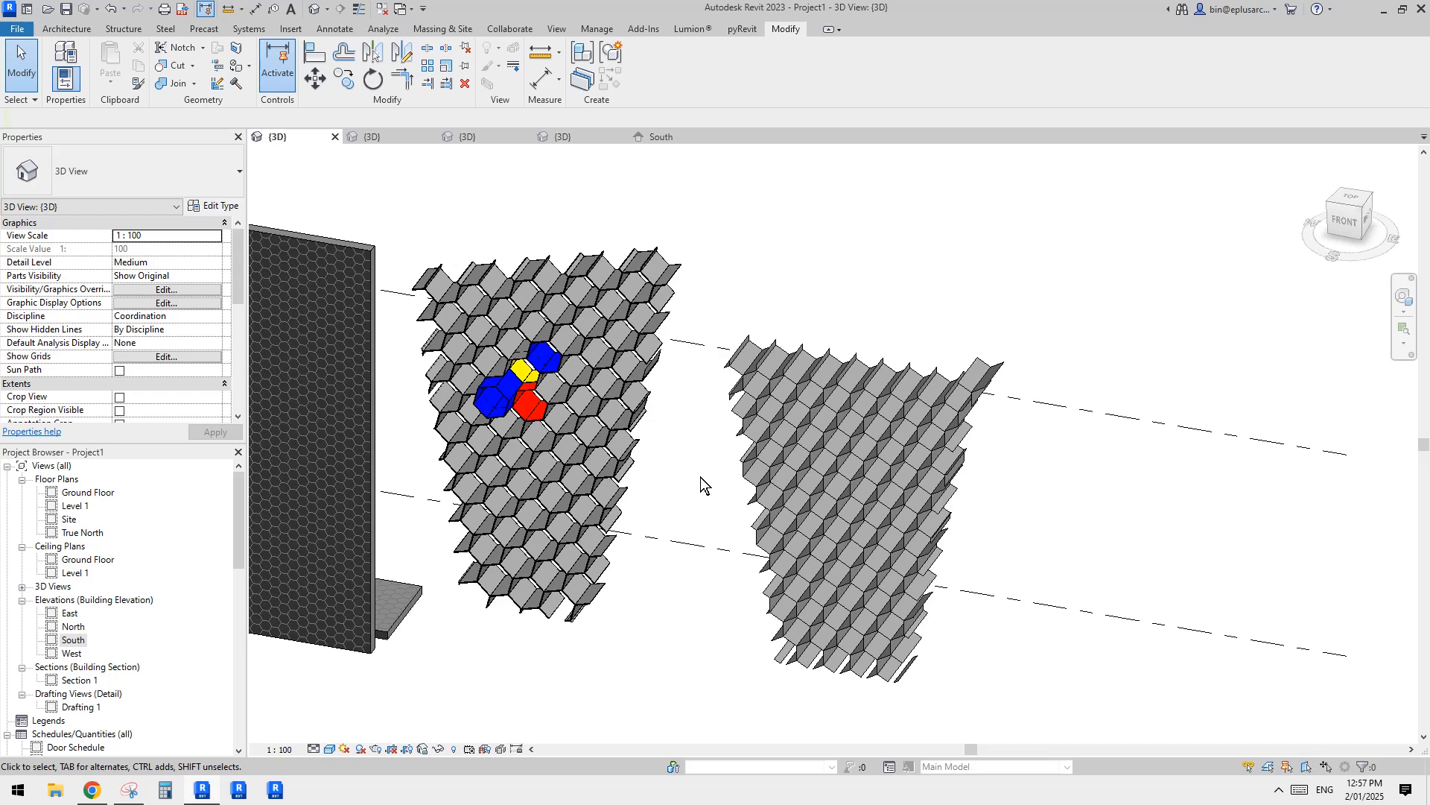
pyautogui.scroll(-2, 700, 483)
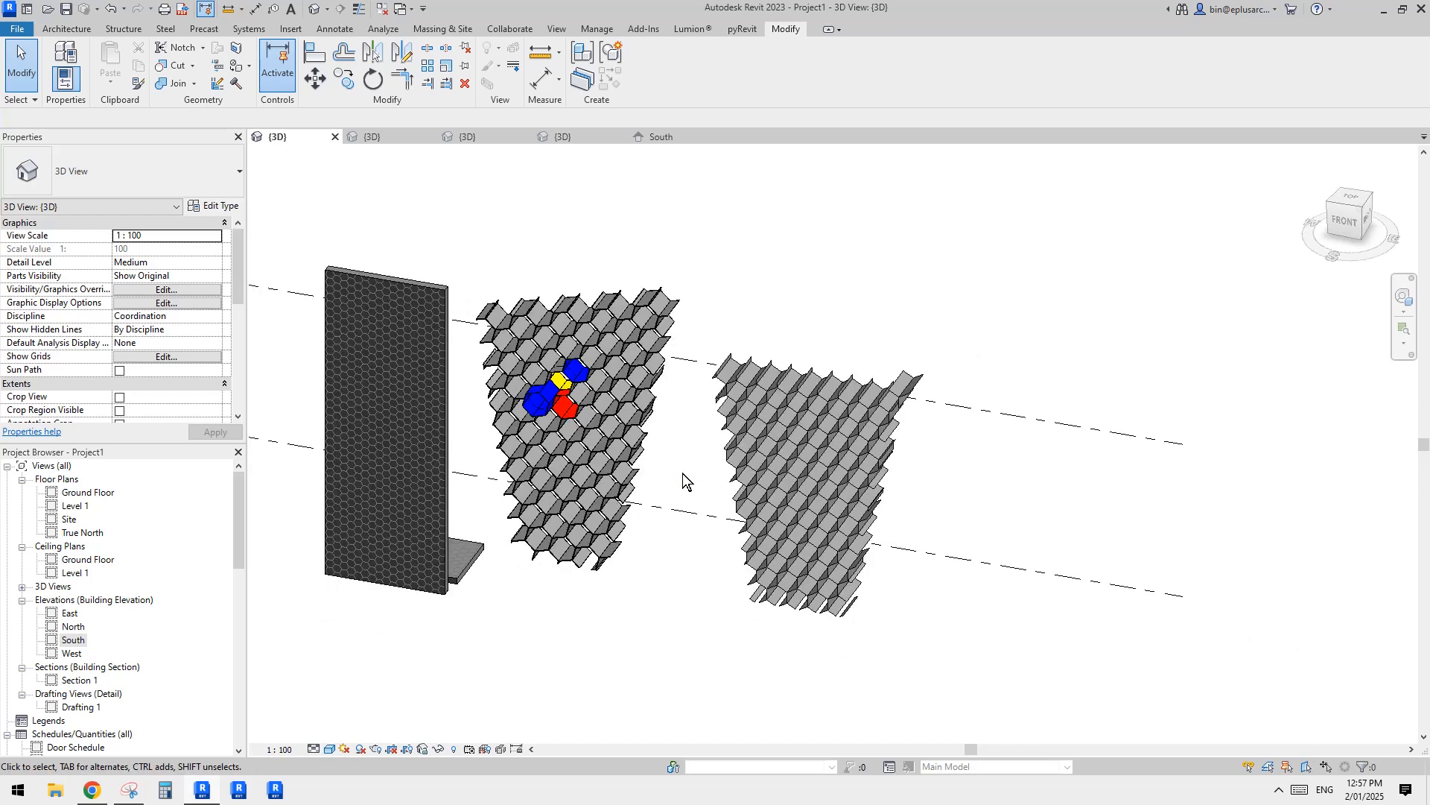
pyautogui.keyDown('shift'); pyautogui.moveTo(694, 456); pyautogui.dragTo(797, 491, button='middle'); pyautogui.keyUp('shift')
pyautogui.scroll(-1, 961, 443)
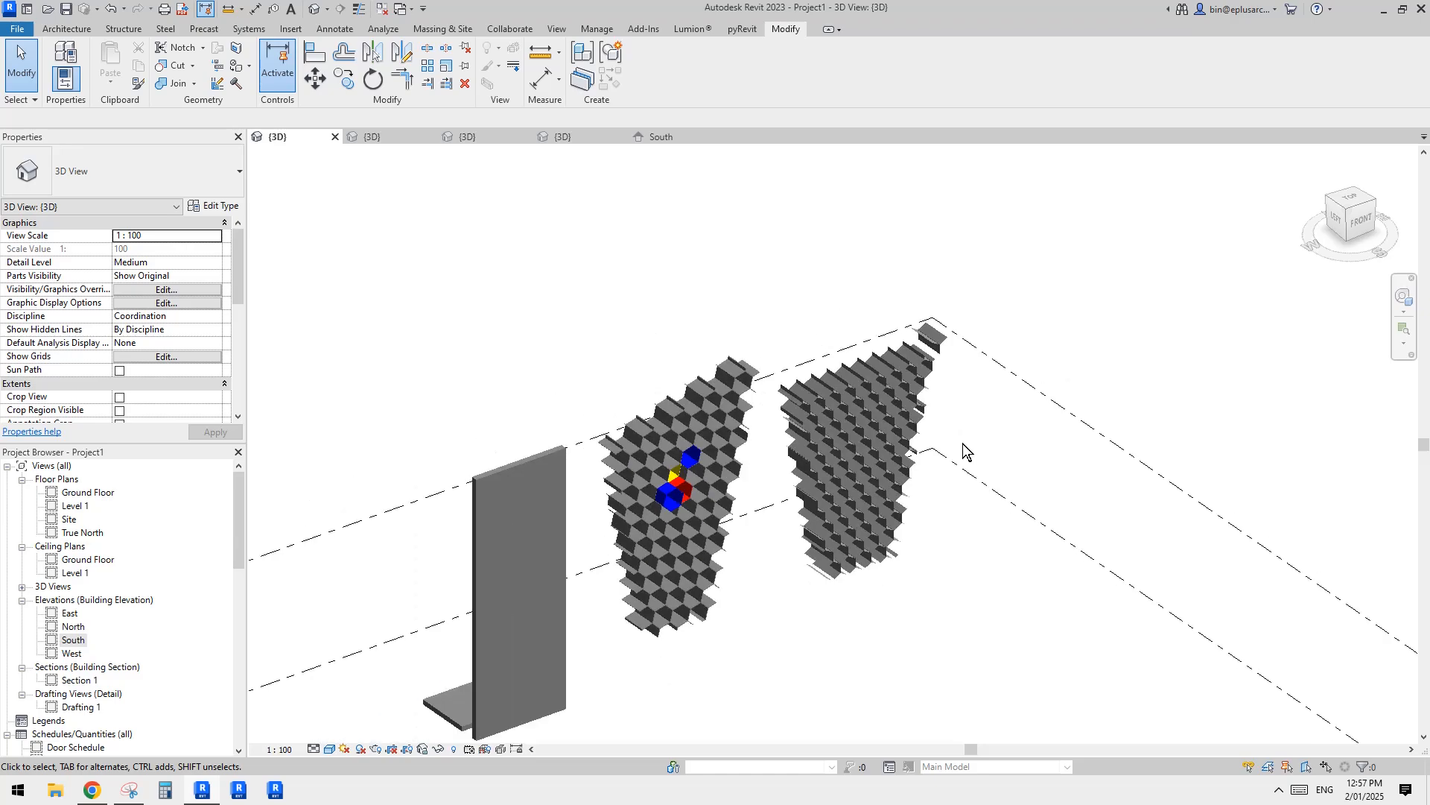
pyautogui.keyDown('shift'); pyautogui.moveTo(967, 447); pyautogui.dragTo(913, 436, button='middle'); pyautogui.keyUp('shift')
pyautogui.scroll(1, 926, 384)
pyautogui.click(931, 374)
pyautogui.scroll(-1, 931, 374)
pyautogui.keyDown('shift'); pyautogui.moveTo(931, 374); pyautogui.dragTo(860, 384, button='middle'); pyautogui.keyUp('shift')
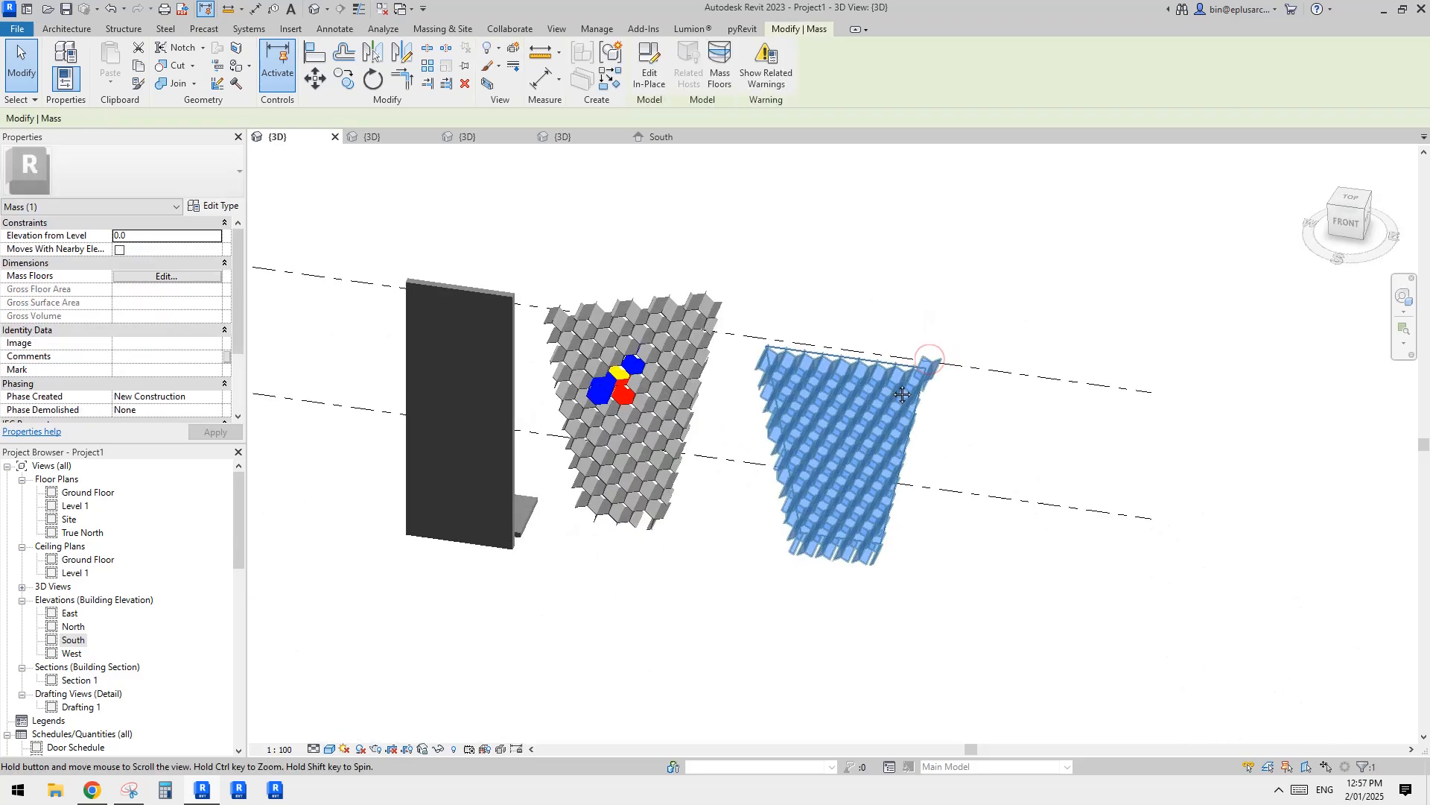
pyautogui.scroll(4, 856, 417)
pyautogui.scroll(-1, 856, 417)
# Step: Inspect the hexagon-patterned wall and the floor slab beside it in 3D
pyautogui.moveTo(817, 437); pyautogui.dragTo(897, 440, button='middle')
pyautogui.moveTo(450, 441); pyautogui.dragTo(648, 468, button='middle')
pyautogui.click(572, 445)
pyautogui.scroll(2, 644, 439)
pyautogui.scroll(-1, 633, 437)
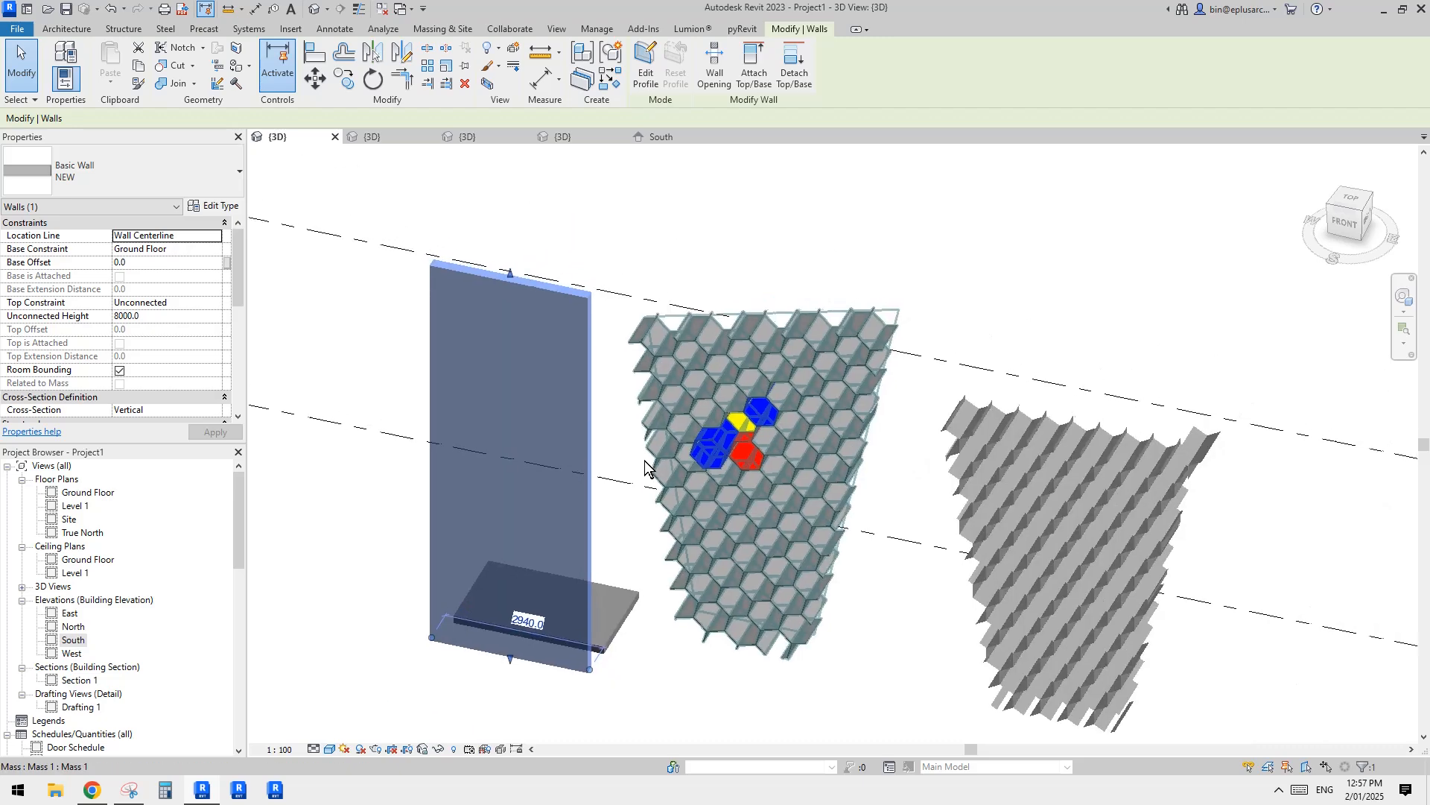
pyautogui.scroll(1, 569, 500)
pyautogui.moveTo(592, 523); pyautogui.dragTo(624, 502, button='middle')
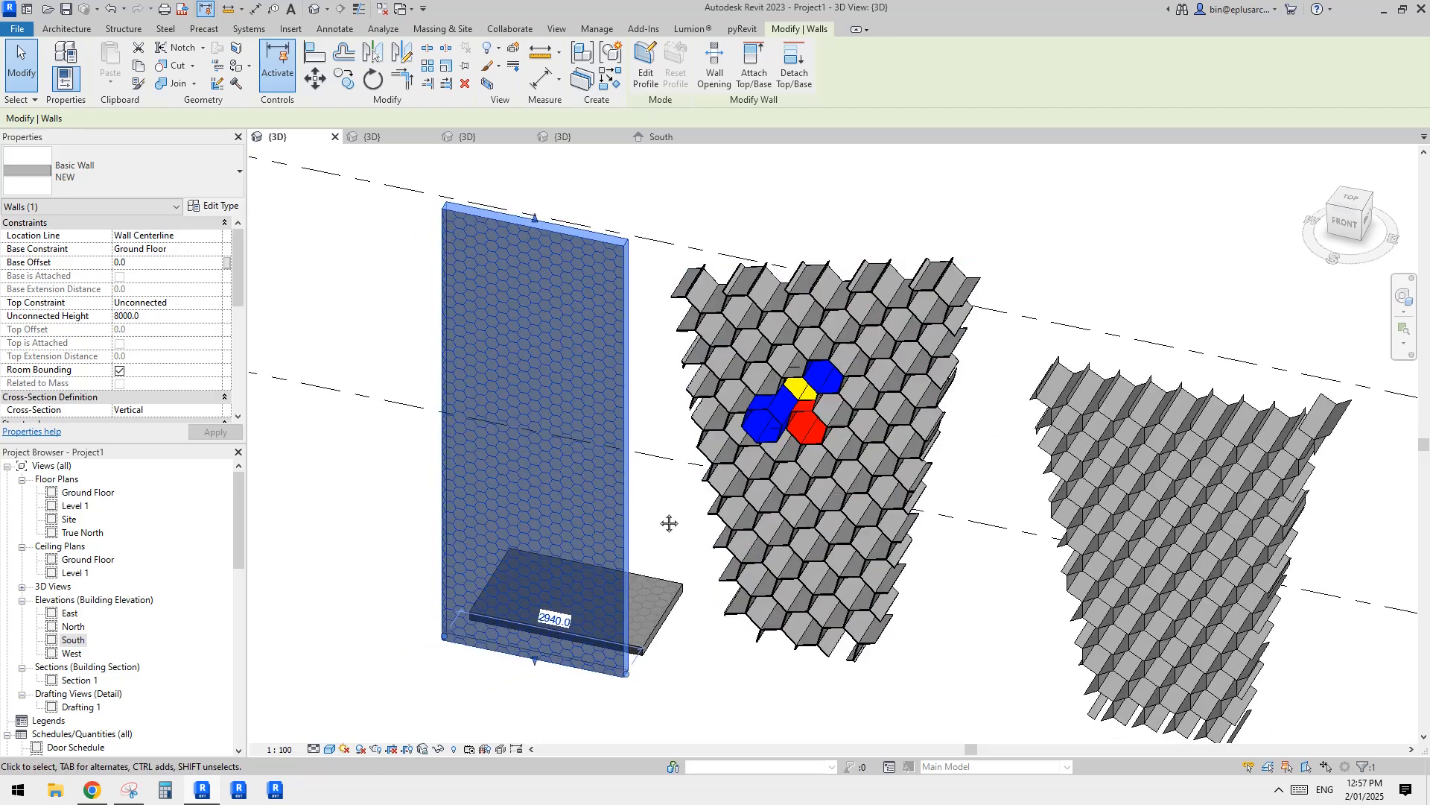
pyautogui.scroll(2, 560, 525)
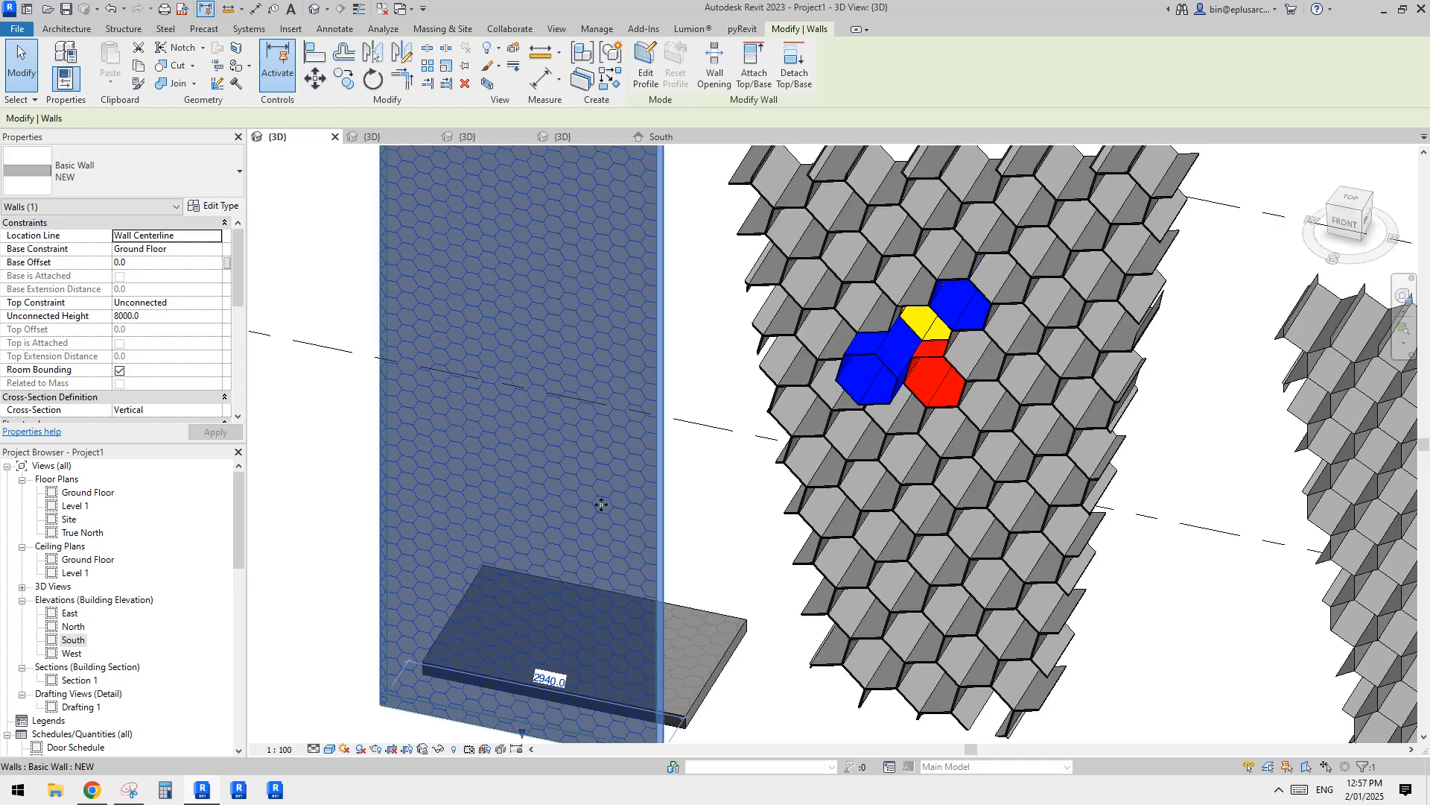
pyautogui.press('Escape')
pyautogui.click(593, 526)
pyautogui.scroll(-1, 593, 526)
pyautogui.moveTo(575, 502)
pyautogui.mouseDown(button='middle')
pyautogui.moveTo(571, 441)
pyautogui.moveTo(568, 489)
pyautogui.mouseUp(button='middle')
pyautogui.click(655, 571)
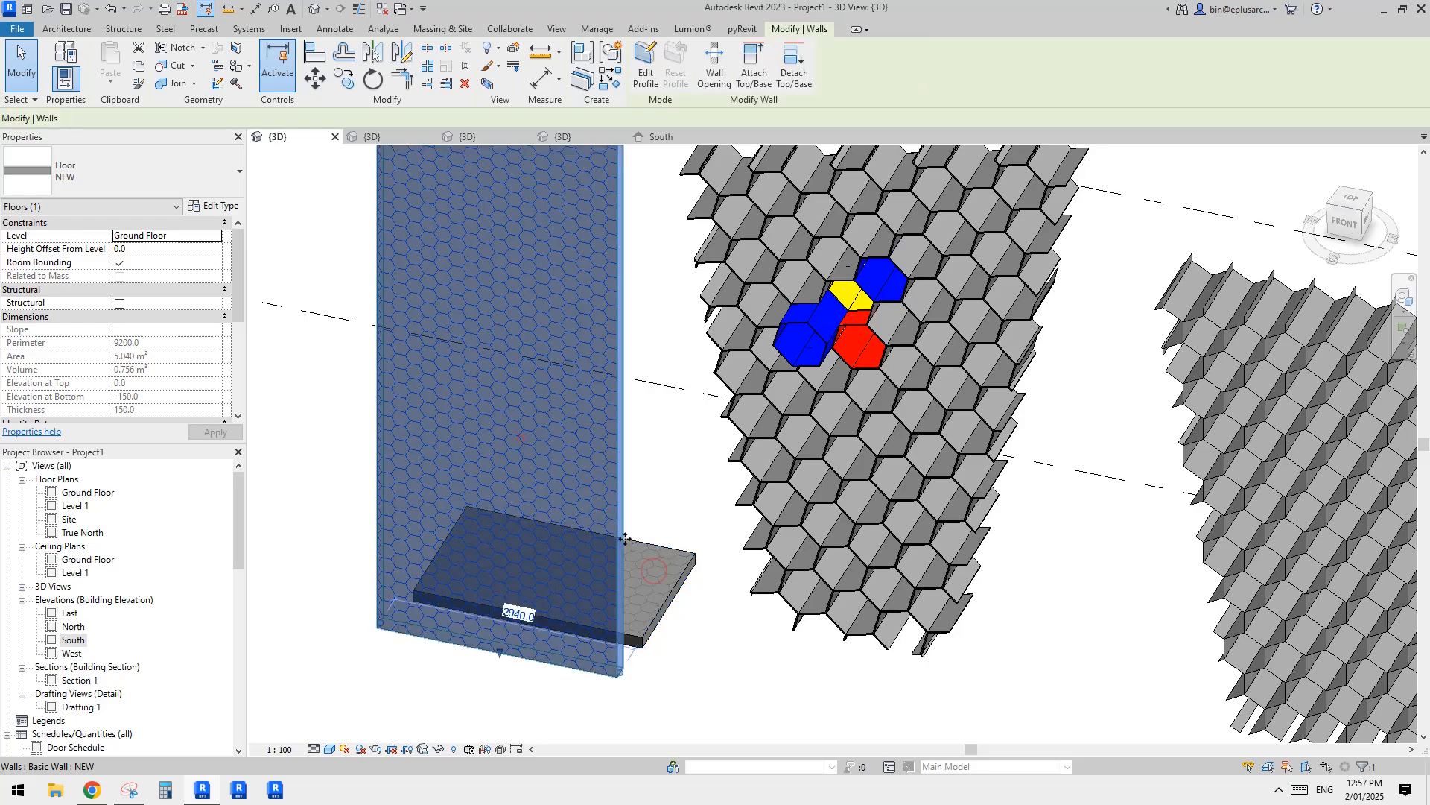
pyautogui.click(721, 529)
pyautogui.scroll(-1, 748, 530)
pyautogui.moveTo(748, 530); pyautogui.dragTo(619, 534, button='middle')
# Step: Examine the mass with the coloured hexagon panels from the front and at an angle, next to the patterned wall
pyautogui.moveTo(715, 456); pyautogui.dragTo(780, 315, button='middle')
pyautogui.click(781, 457)
pyautogui.scroll(-1, 780, 457)
pyautogui.keyDown('shift'); pyautogui.moveTo(760, 462); pyautogui.dragTo(826, 432, button='middle'); pyautogui.keyUp('shift')
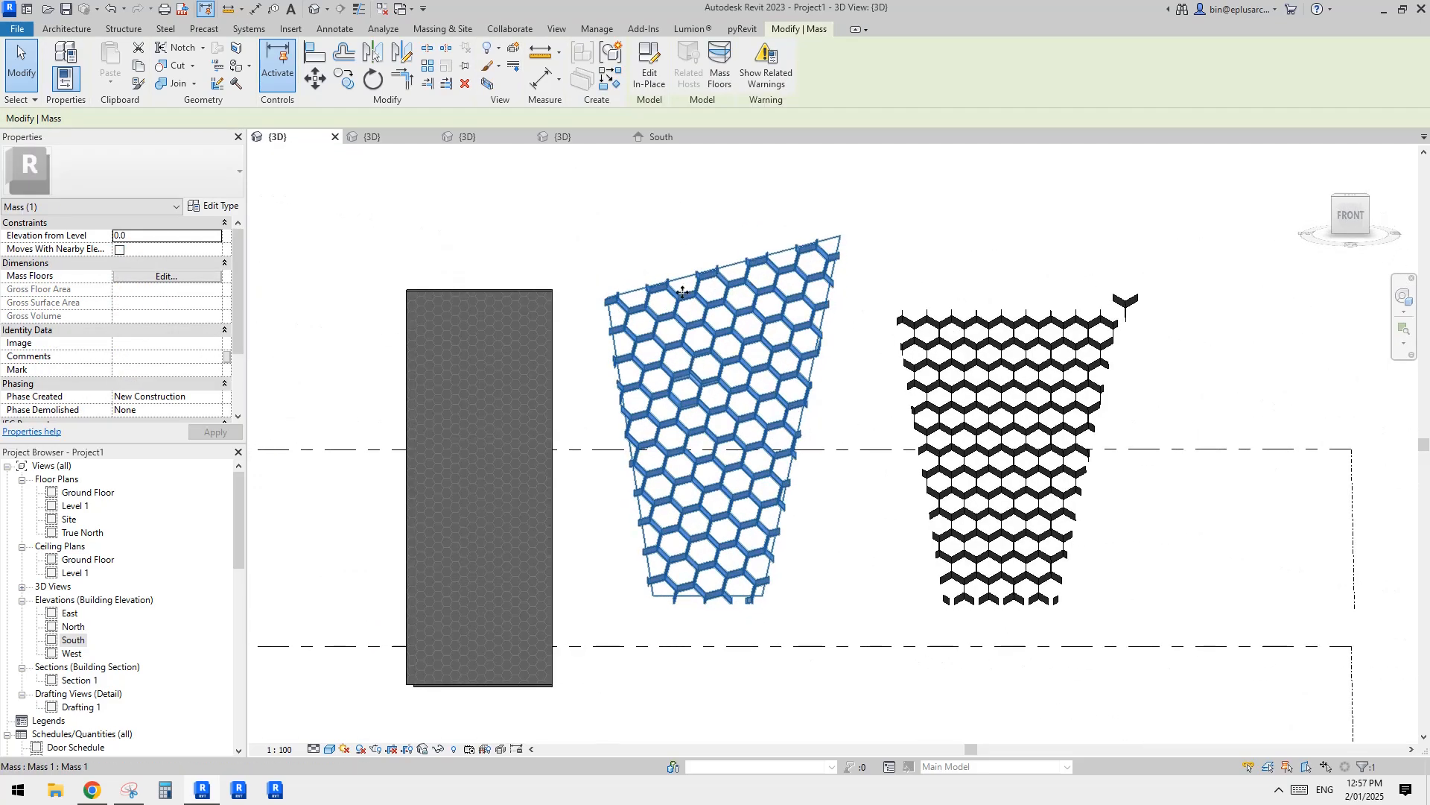
pyautogui.keyDown('shift'); pyautogui.moveTo(682, 292); pyautogui.dragTo(697, 381, button='middle'); pyautogui.keyUp('shift')
pyautogui.press('Escape')
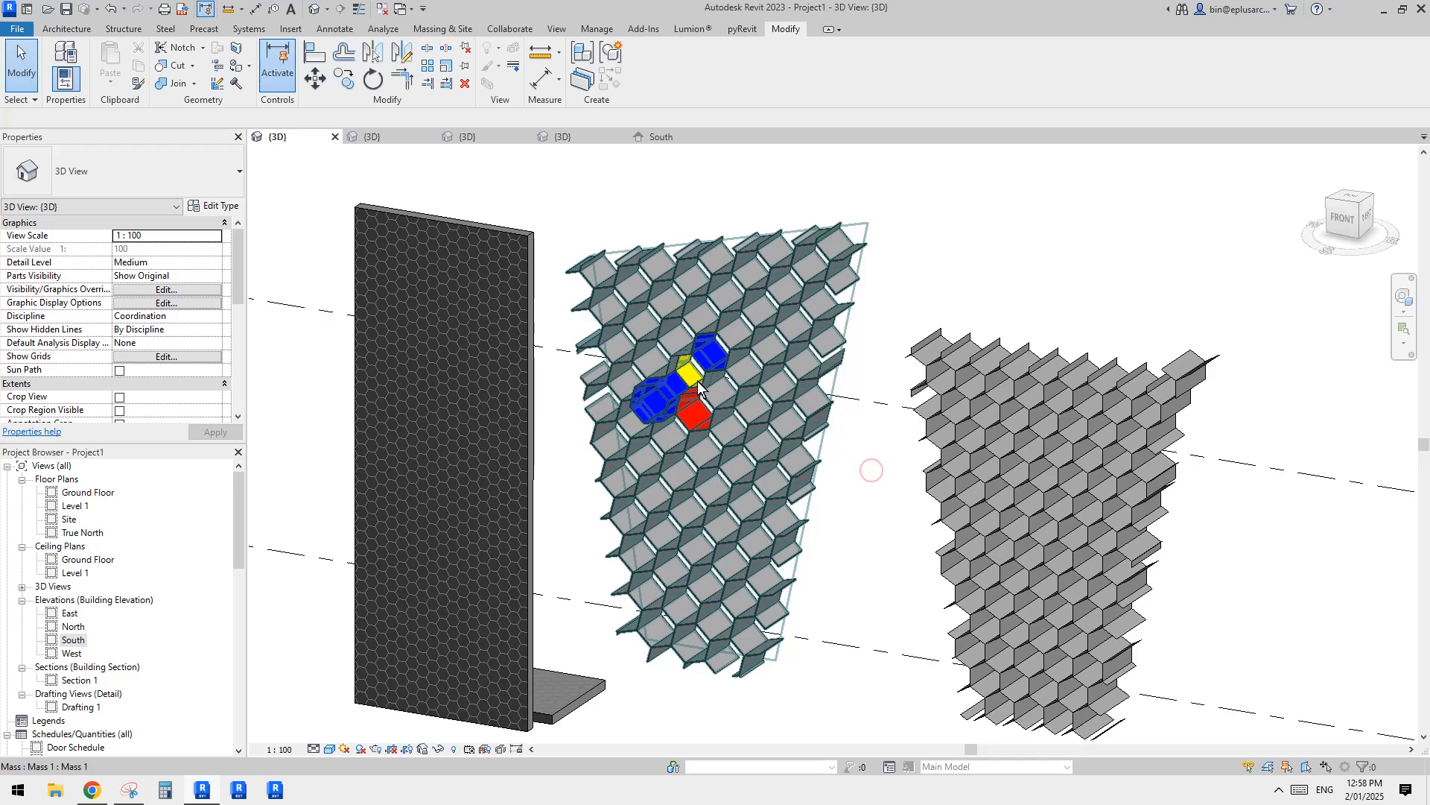
pyautogui.keyDown('shift'); pyautogui.moveTo(797, 388); pyautogui.dragTo(784, 428, button='middle'); pyautogui.keyUp('shift')
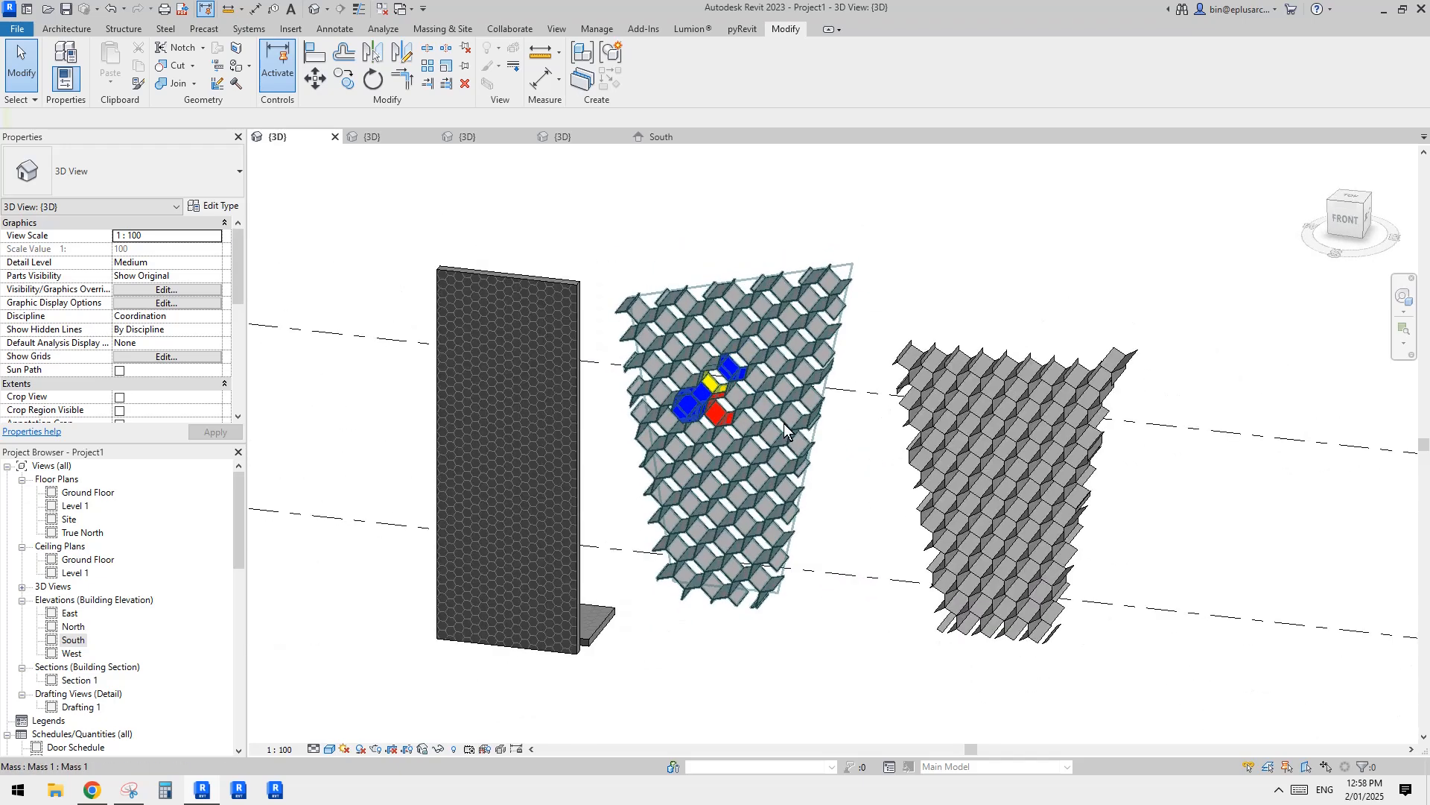
pyautogui.keyDown('shift'); pyautogui.moveTo(683, 444); pyautogui.dragTo(557, 353, button='middle'); pyautogui.keyUp('shift')
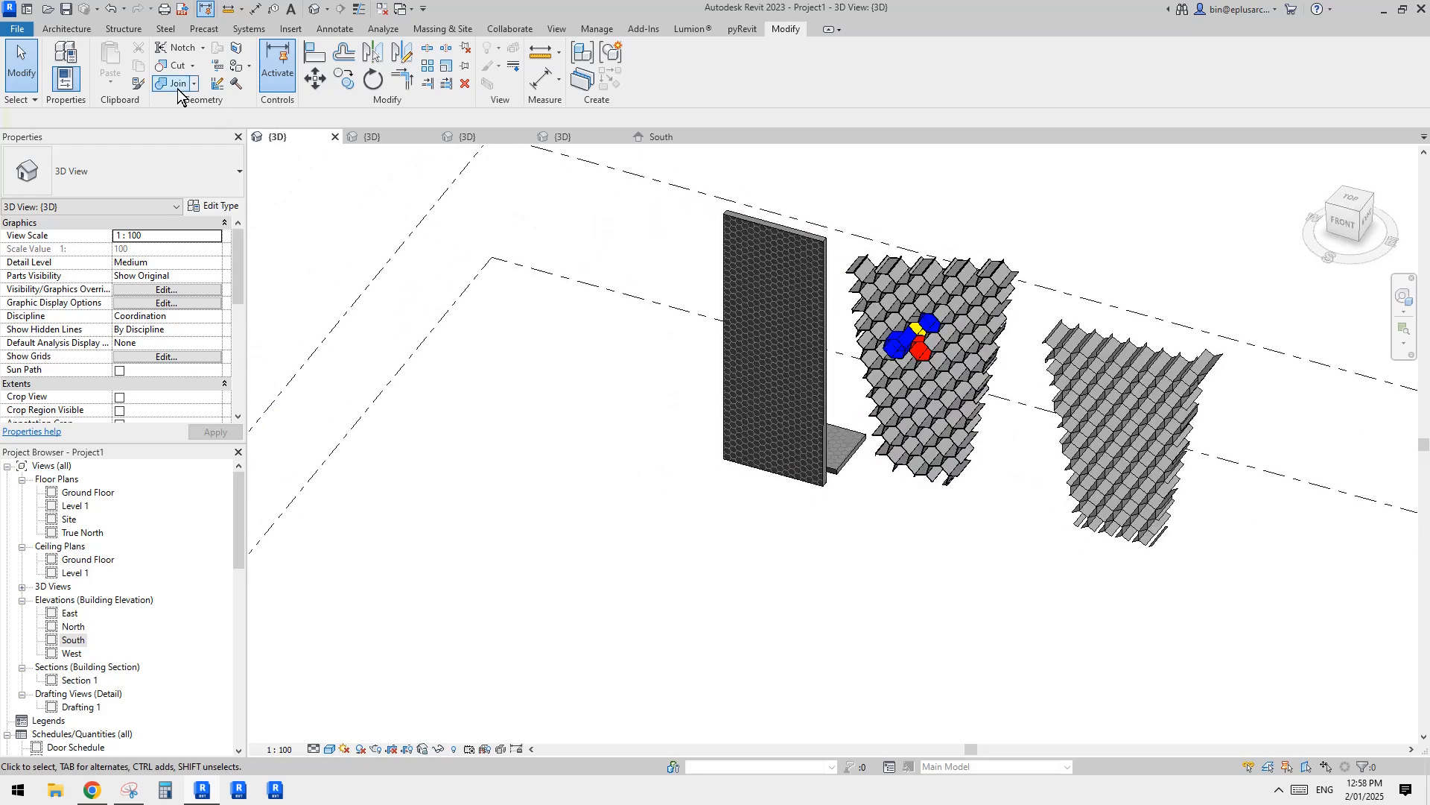
# Step: Start a new in-place model in the Mass category, accepting the suggested name
pyautogui.click(69, 54)
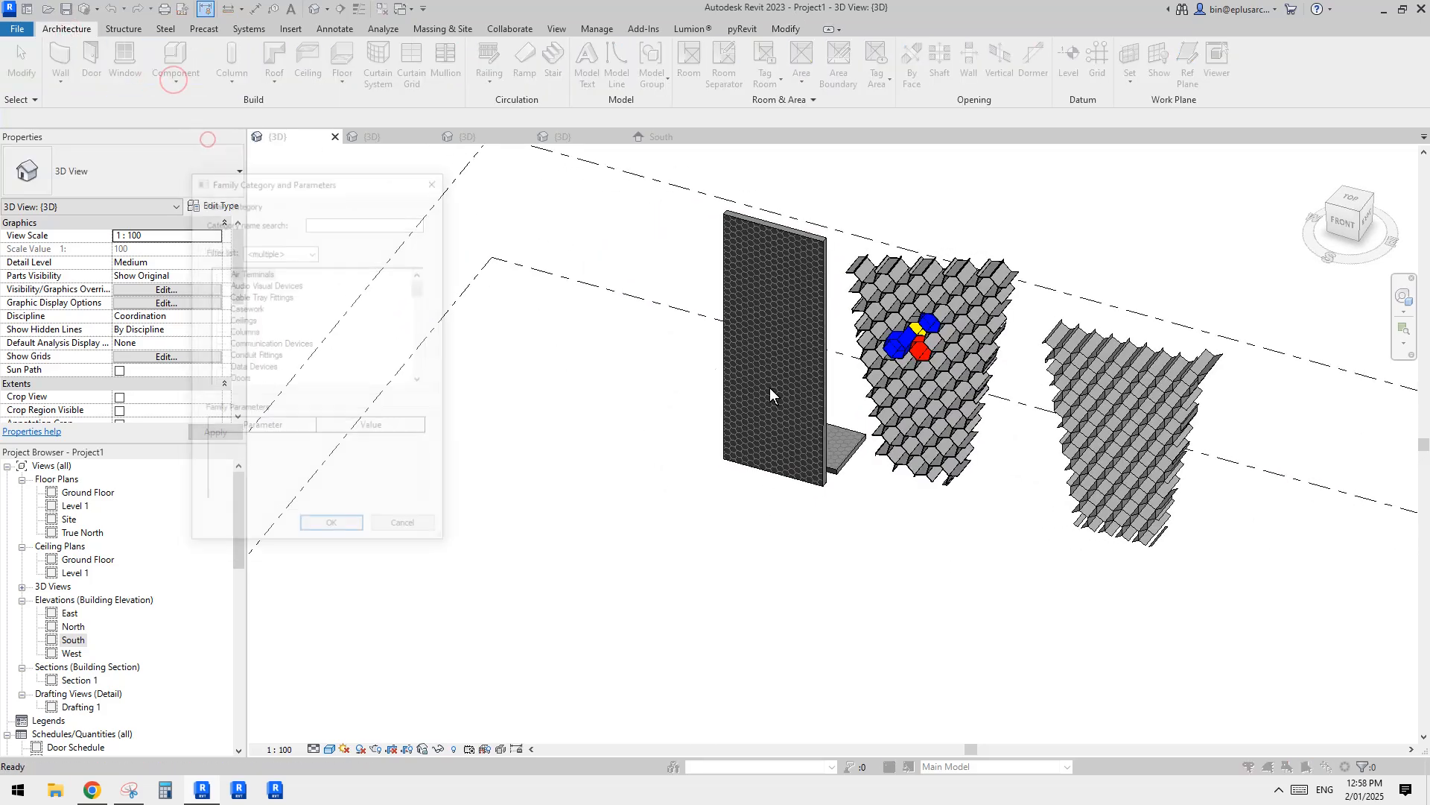
pyautogui.press('m')
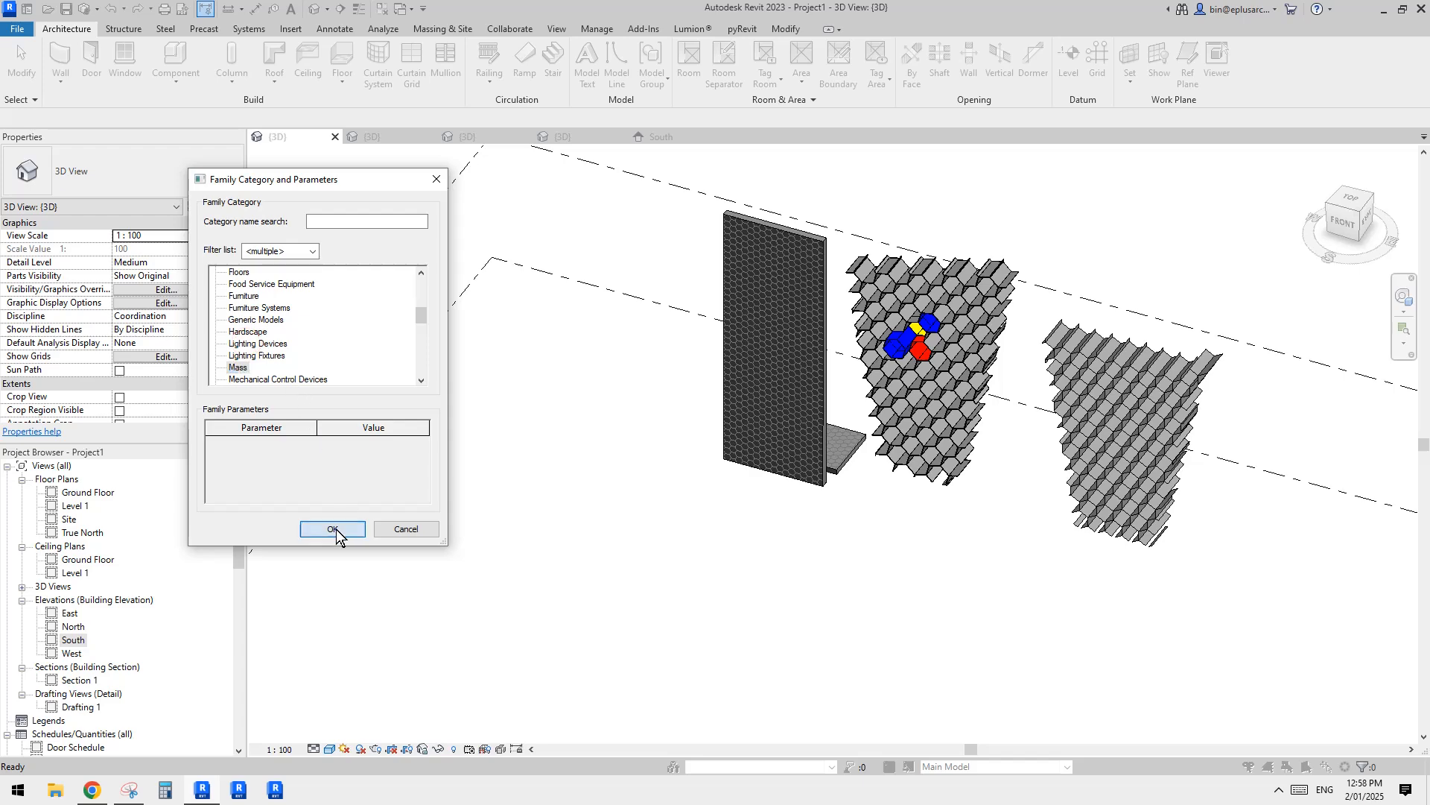
pyautogui.click(337, 529)
pyautogui.press('Return')
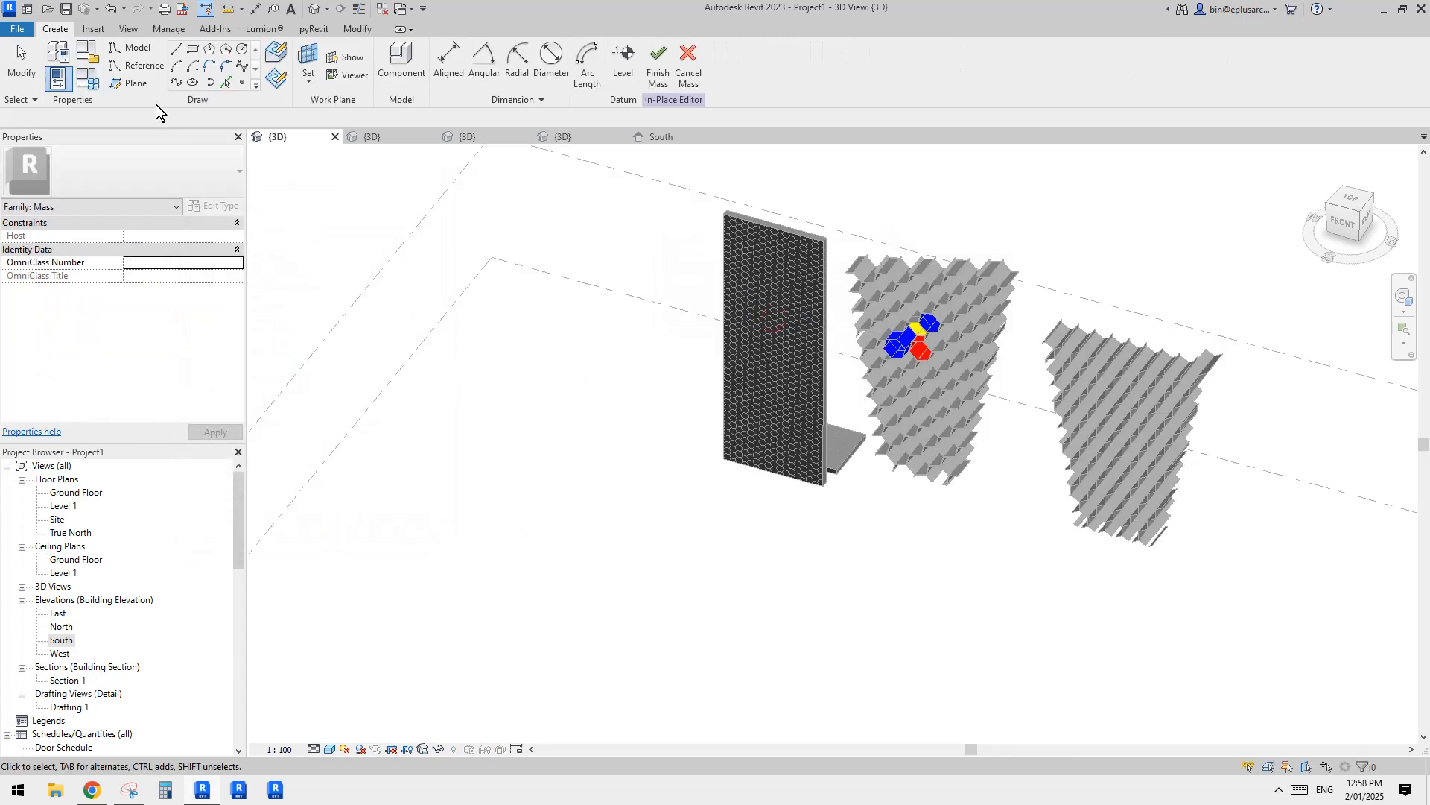
# Step: Draw an S-shaped spline reference line about 12000 mm long through four points on the Ground Floor plane
pyautogui.click(138, 65)
pyautogui.click(176, 83)
pyautogui.click(429, 486)
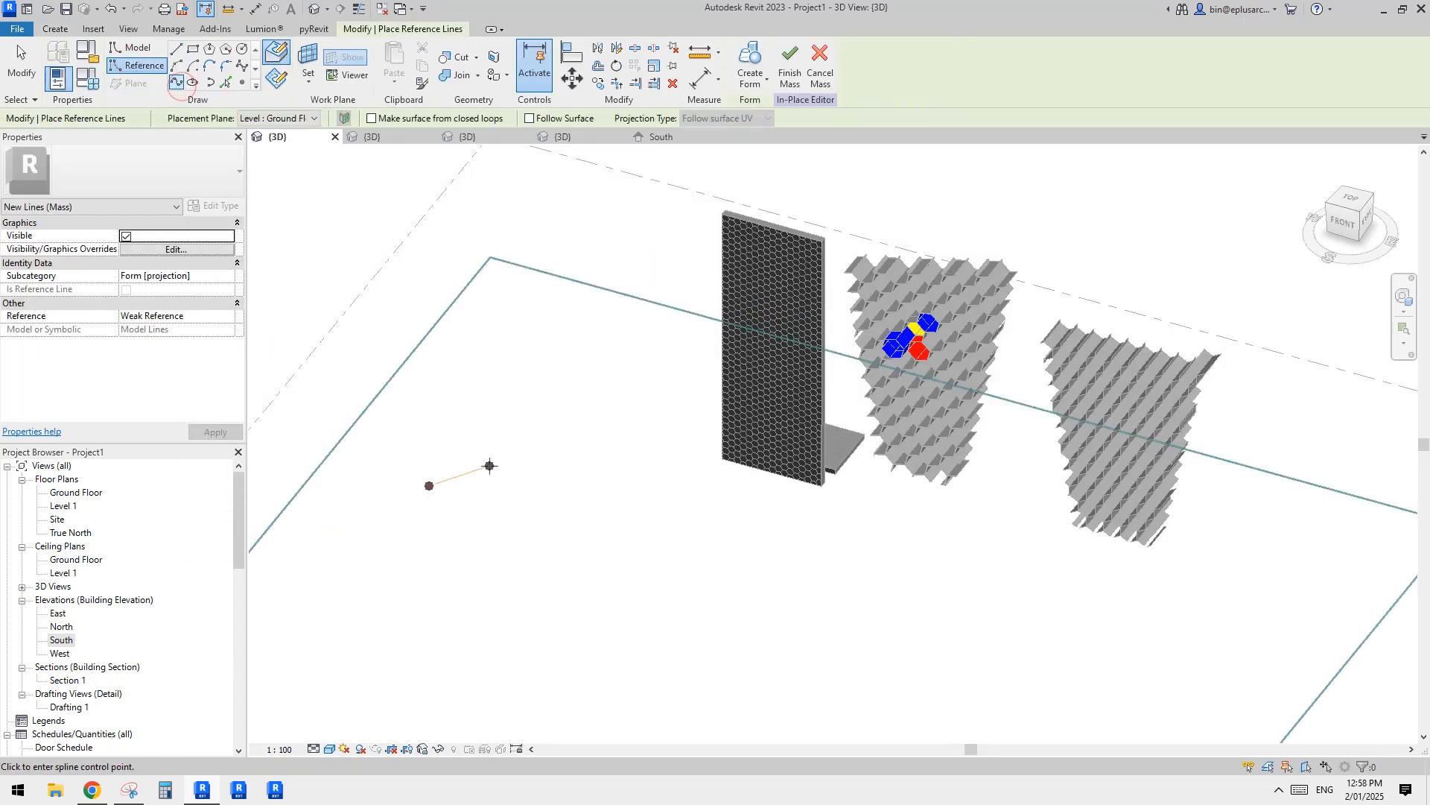
pyautogui.click(639, 558)
pyautogui.click(791, 544)
pyautogui.press('Escape')
pyautogui.press('Escape')
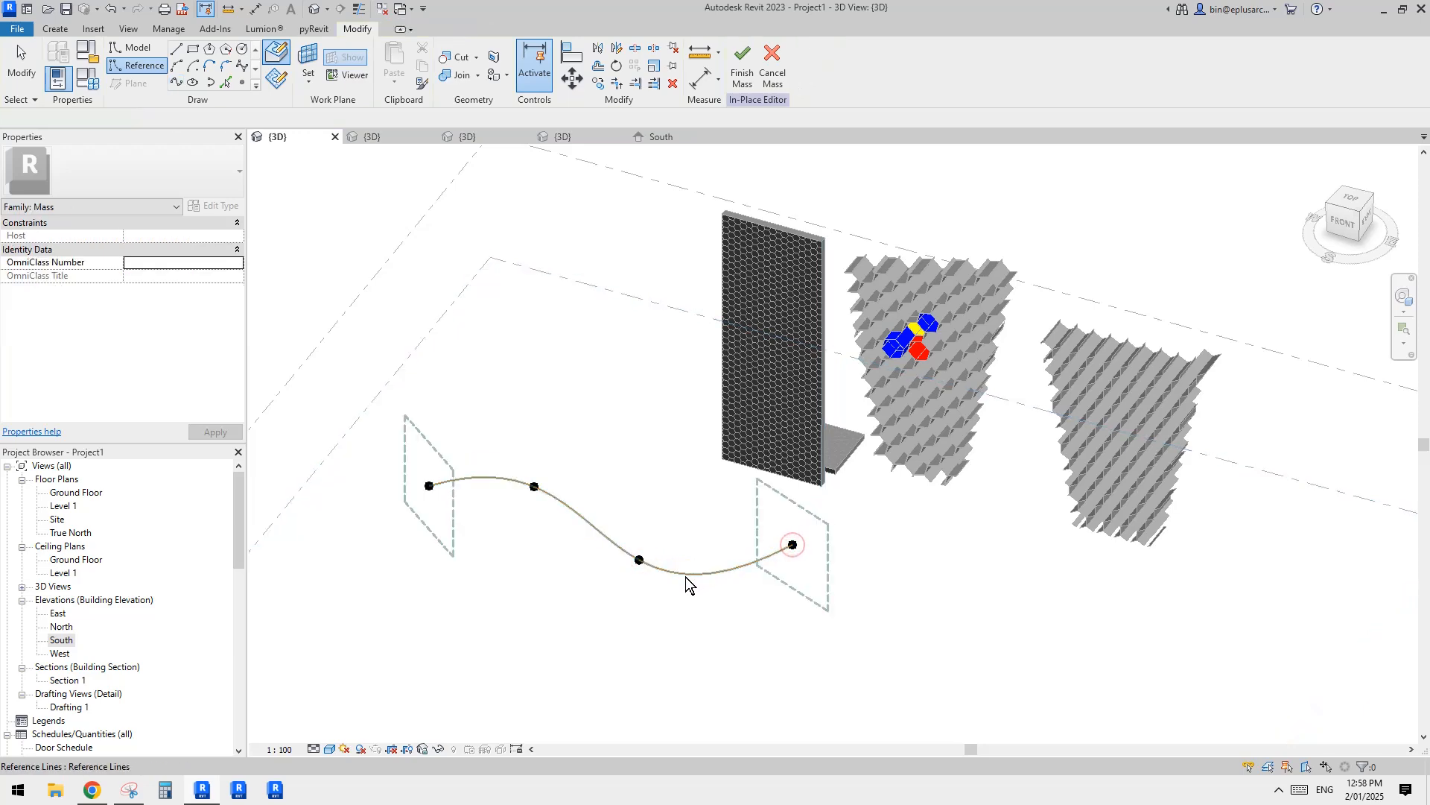
# Step: In the front view, copy the spline reference line vertically twice, once near Level 1 and once above it
pyautogui.click(1343, 222)
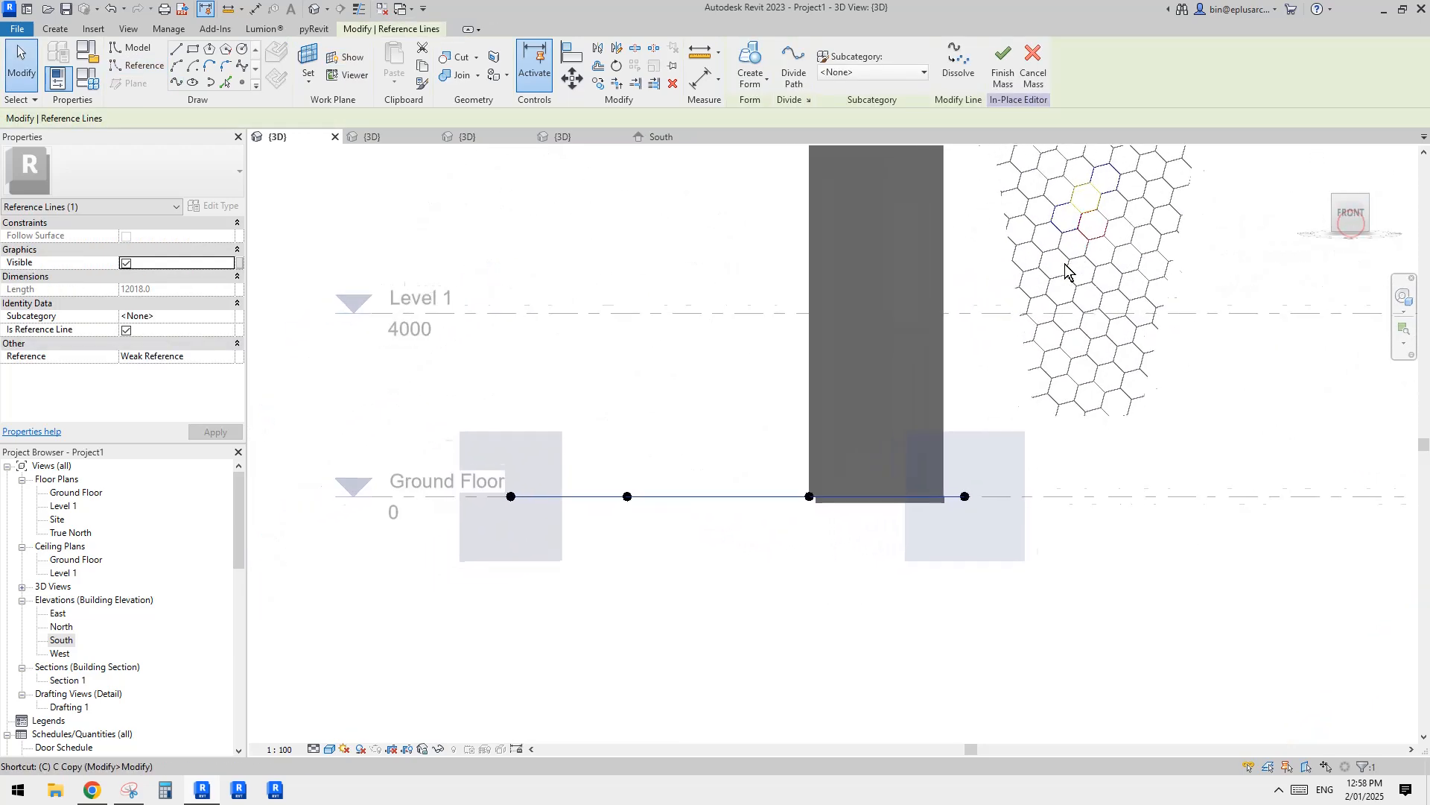
pyautogui.click(827, 468)
pyautogui.click(828, 281)
pyautogui.moveTo(846, 255); pyautogui.dragTo(845, 409, button='middle')
pyautogui.click(837, 222)
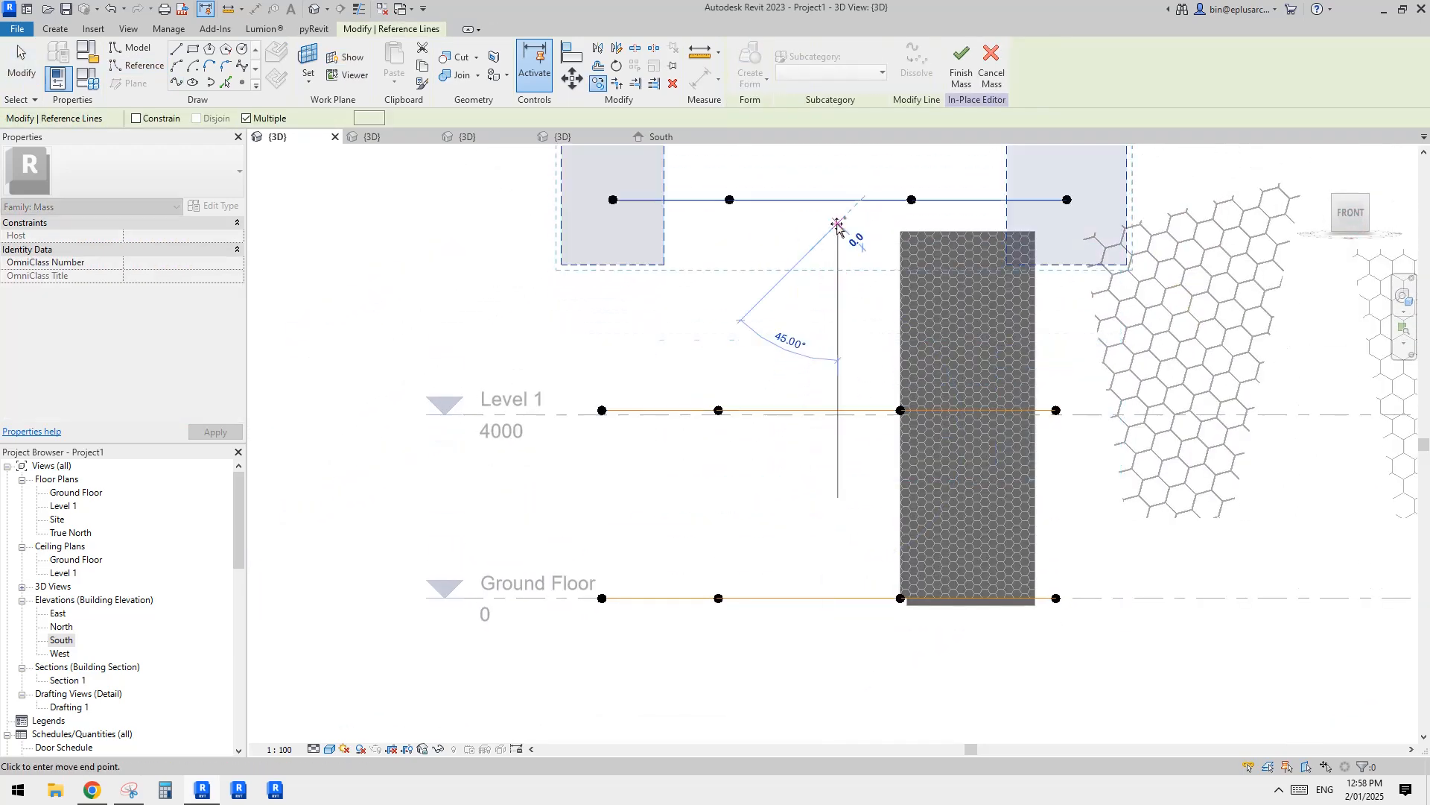
pyautogui.press('Escape')
# Step: Select all three stacked spline reference lines in 3D and create a lofted surface form from them
pyautogui.keyDown('shift'); pyautogui.moveTo(877, 344); pyautogui.dragTo(808, 556, button='middle'); pyautogui.keyUp('shift')
pyautogui.press('Escape')
pyautogui.click(827, 235)
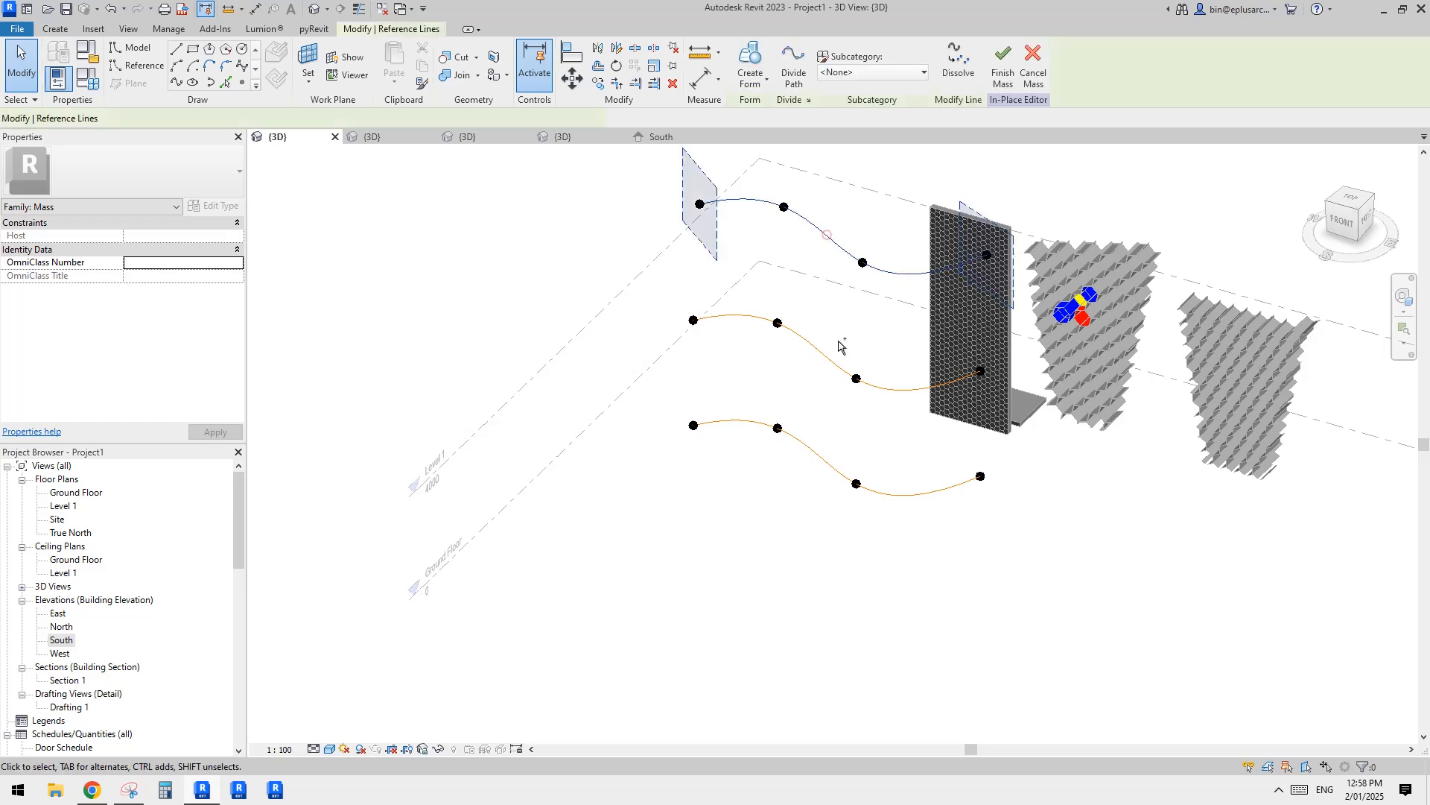
pyautogui.keyDown('ctrl'); pyautogui.click(824, 350); pyautogui.keyUp('ctrl')
pyautogui.keyDown('ctrl'); pyautogui.click(818, 433); pyautogui.keyUp('ctrl')
pyautogui.click(750, 67)
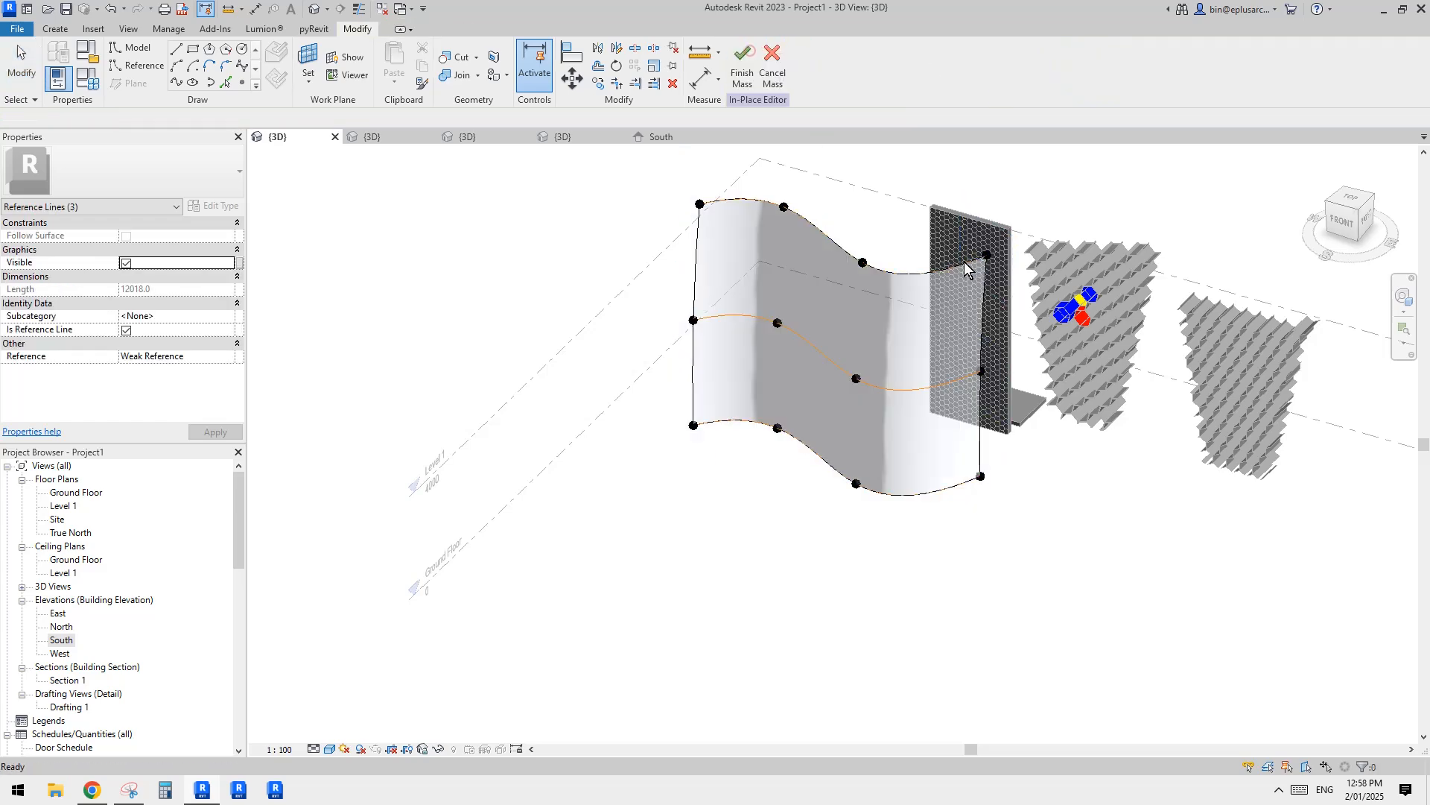
# Step: Reshape the middle spline reference line of the lofted form by moving its two inner points, flattening its S-curve
pyautogui.scroll(2, 878, 321)
pyautogui.click(844, 406)
pyautogui.keyDown('shift'); pyautogui.moveTo(844, 406); pyautogui.dragTo(816, 314, button='middle'); pyautogui.keyUp('shift')
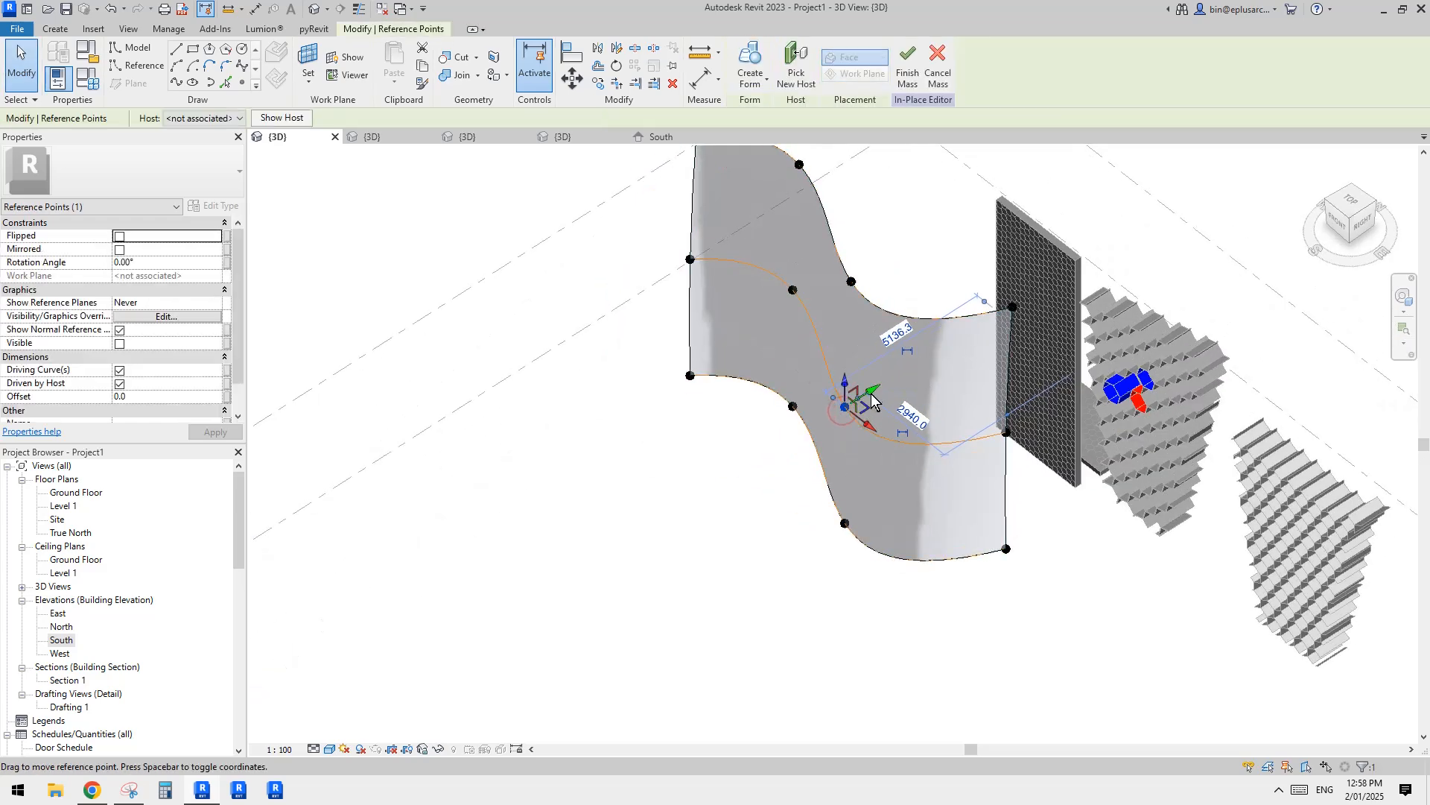
pyautogui.click(795, 294)
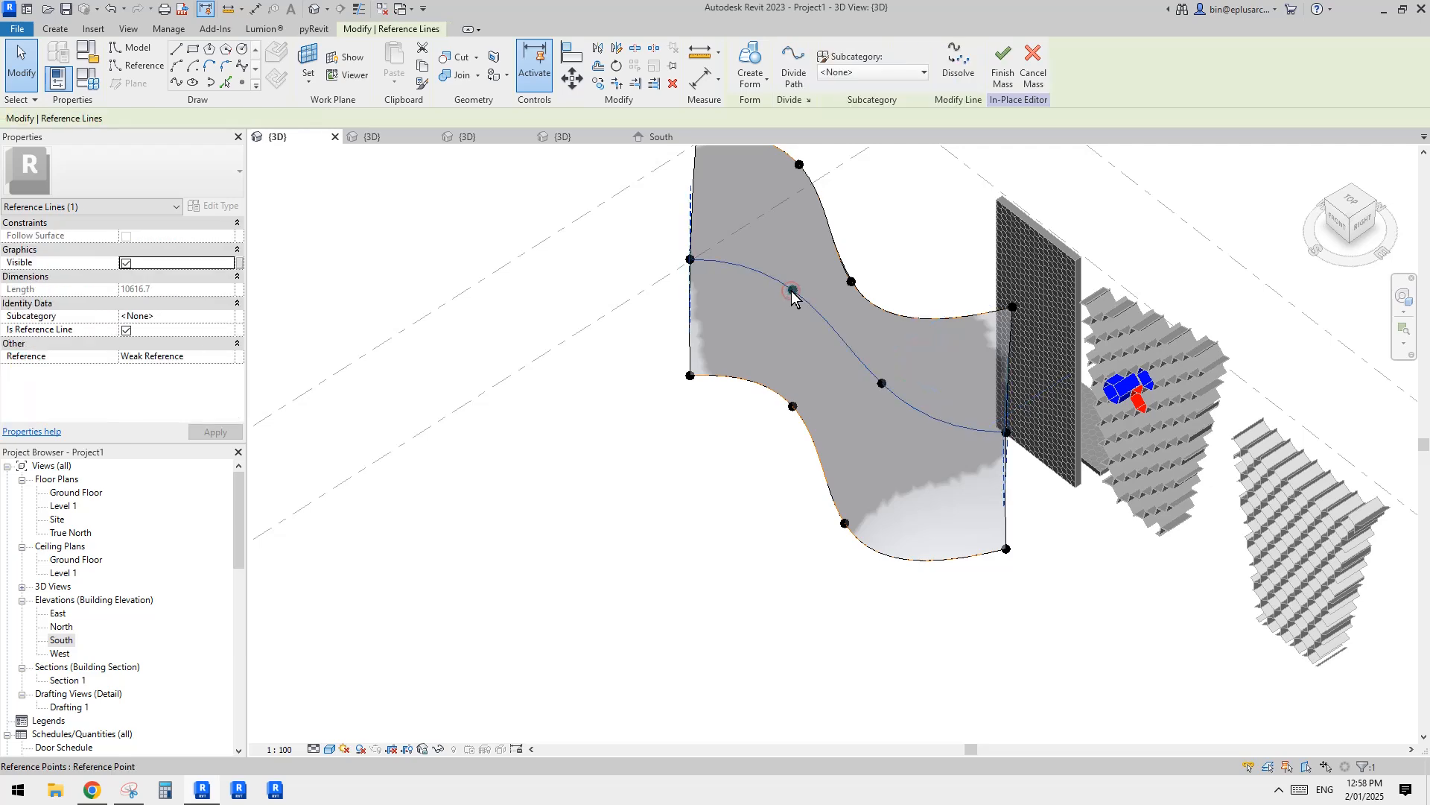
pyautogui.click(796, 294)
pyautogui.moveTo(796, 295); pyautogui.dragTo(796, 298, button='middle')
pyautogui.moveTo(795, 299); pyautogui.dragTo(762, 318)
pyautogui.keyDown('shift'); pyautogui.moveTo(813, 275); pyautogui.dragTo(936, 306, button='middle'); pyautogui.keyUp('shift')
pyautogui.press('Escape')
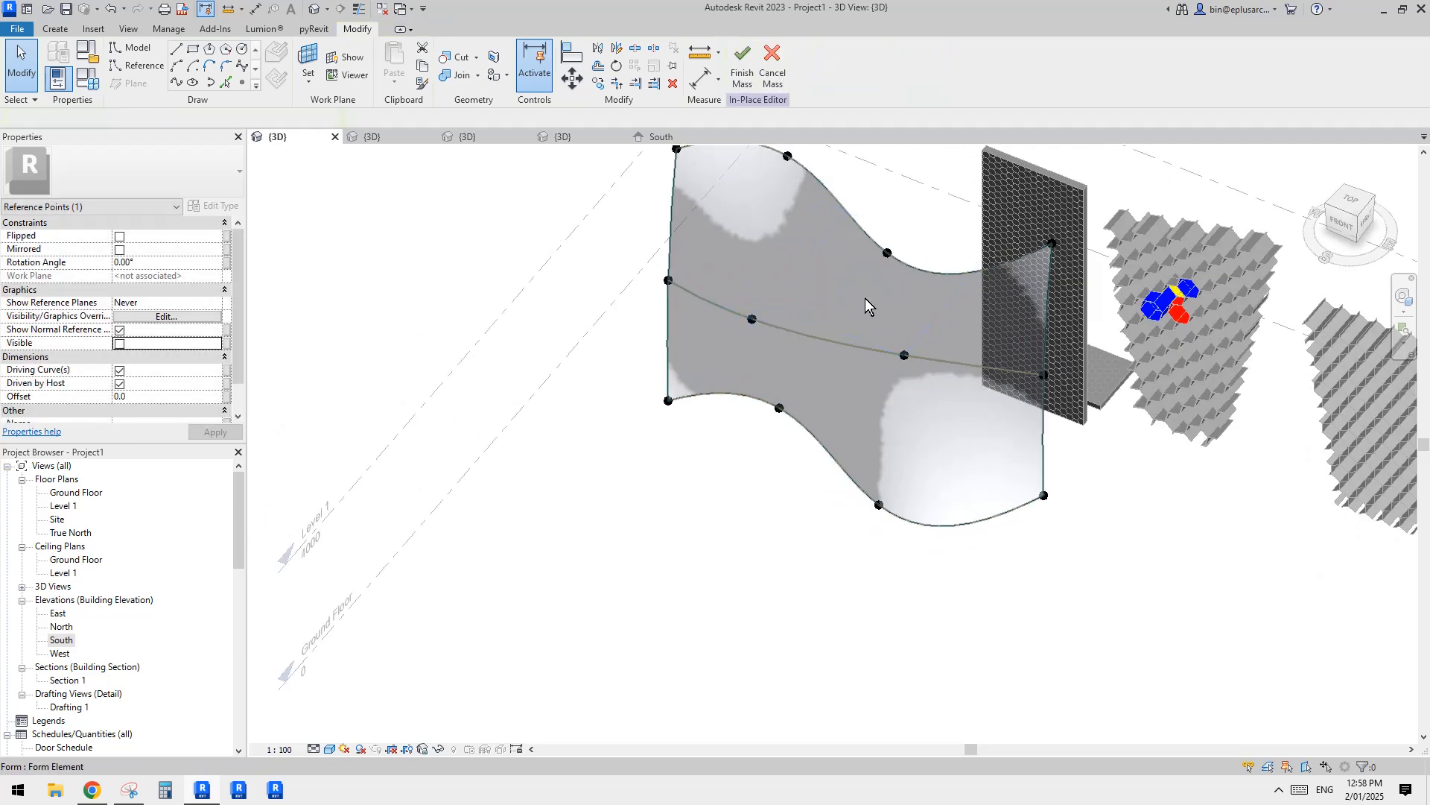
# Step: Divide the reshaped lofted surface into a UV grid
pyautogui.click(862, 296)
pyautogui.click(827, 66)
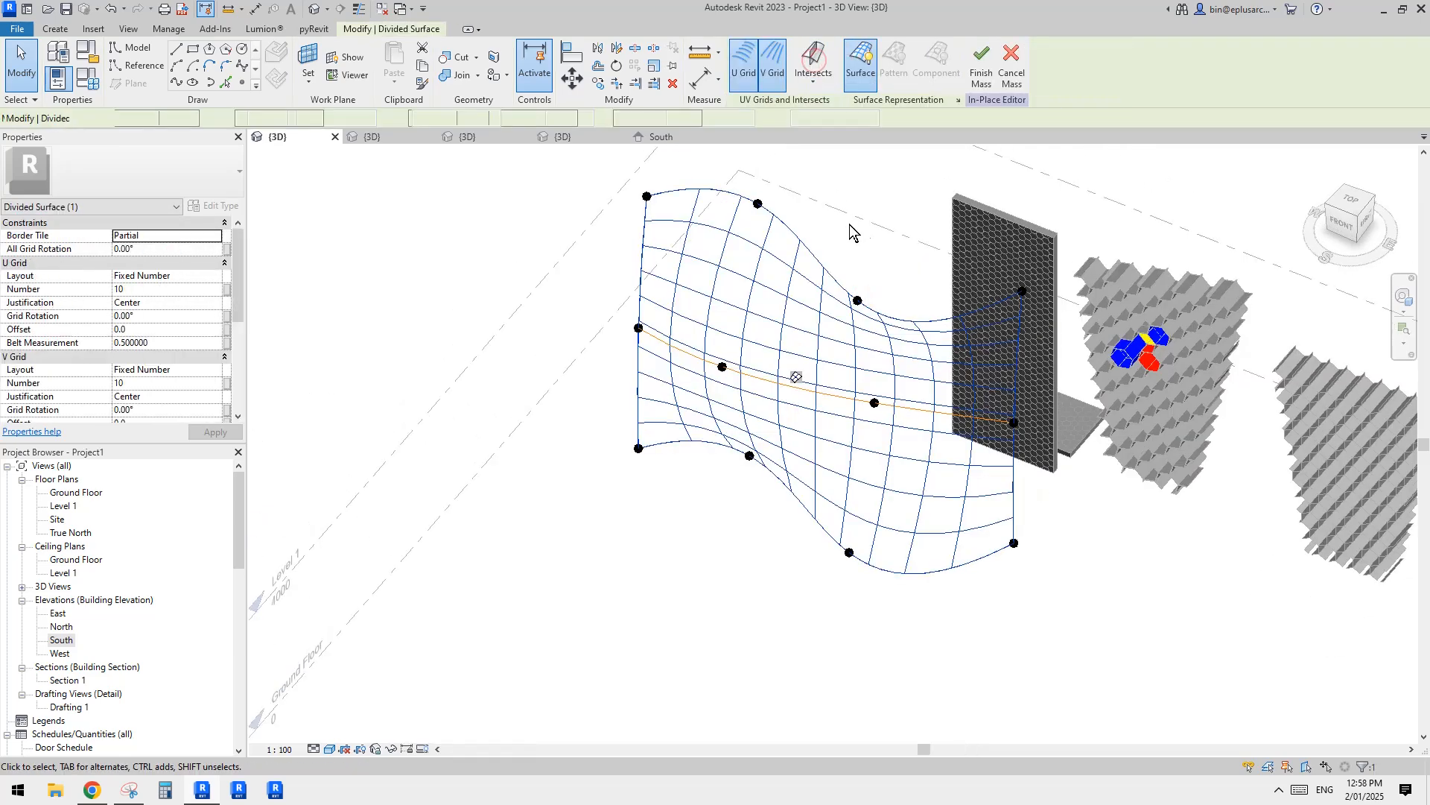
pyautogui.moveTo(949, 289); pyautogui.dragTo(874, 318, button='middle')
pyautogui.keyDown('shift'); pyautogui.moveTo(769, 402); pyautogui.dragTo(784, 370, button='middle'); pyautogui.keyUp('shift')
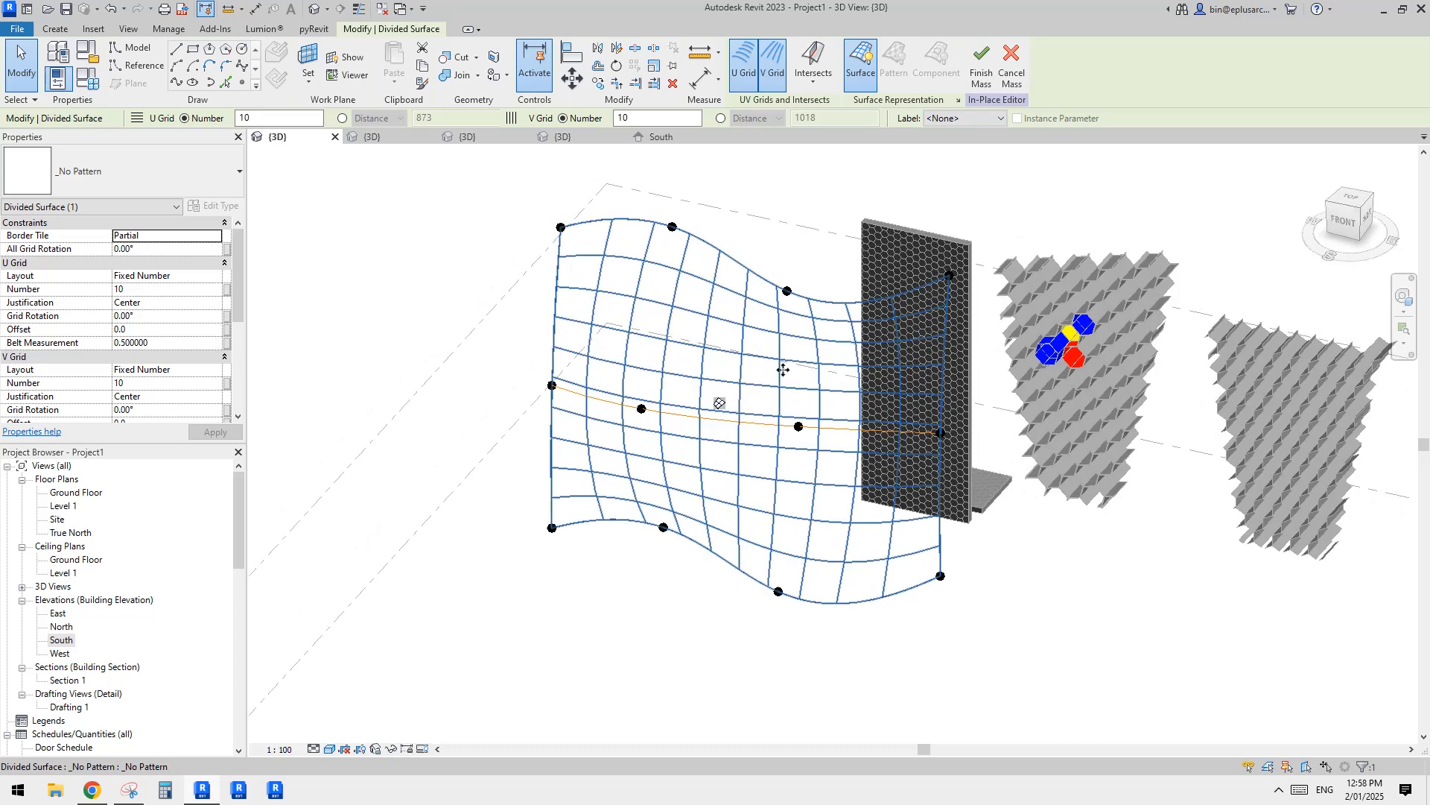
# Step: Apply the Family5 hexagon curtain panel to the divided surface
pyautogui.click(195, 275)
pyautogui.click(214, 276)
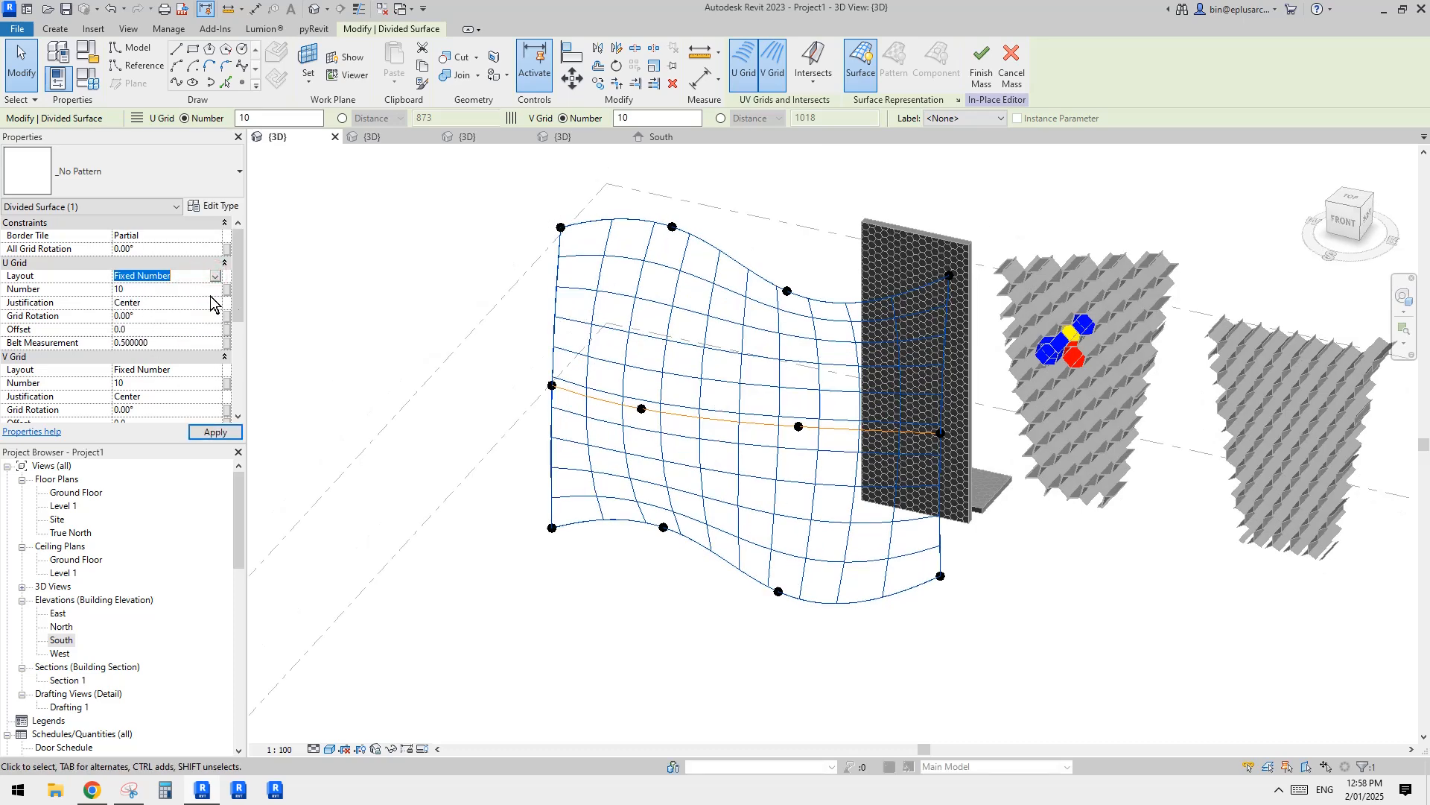
pyautogui.moveTo(766, 307); pyautogui.dragTo(653, 342, button='middle')
pyautogui.click(170, 171)
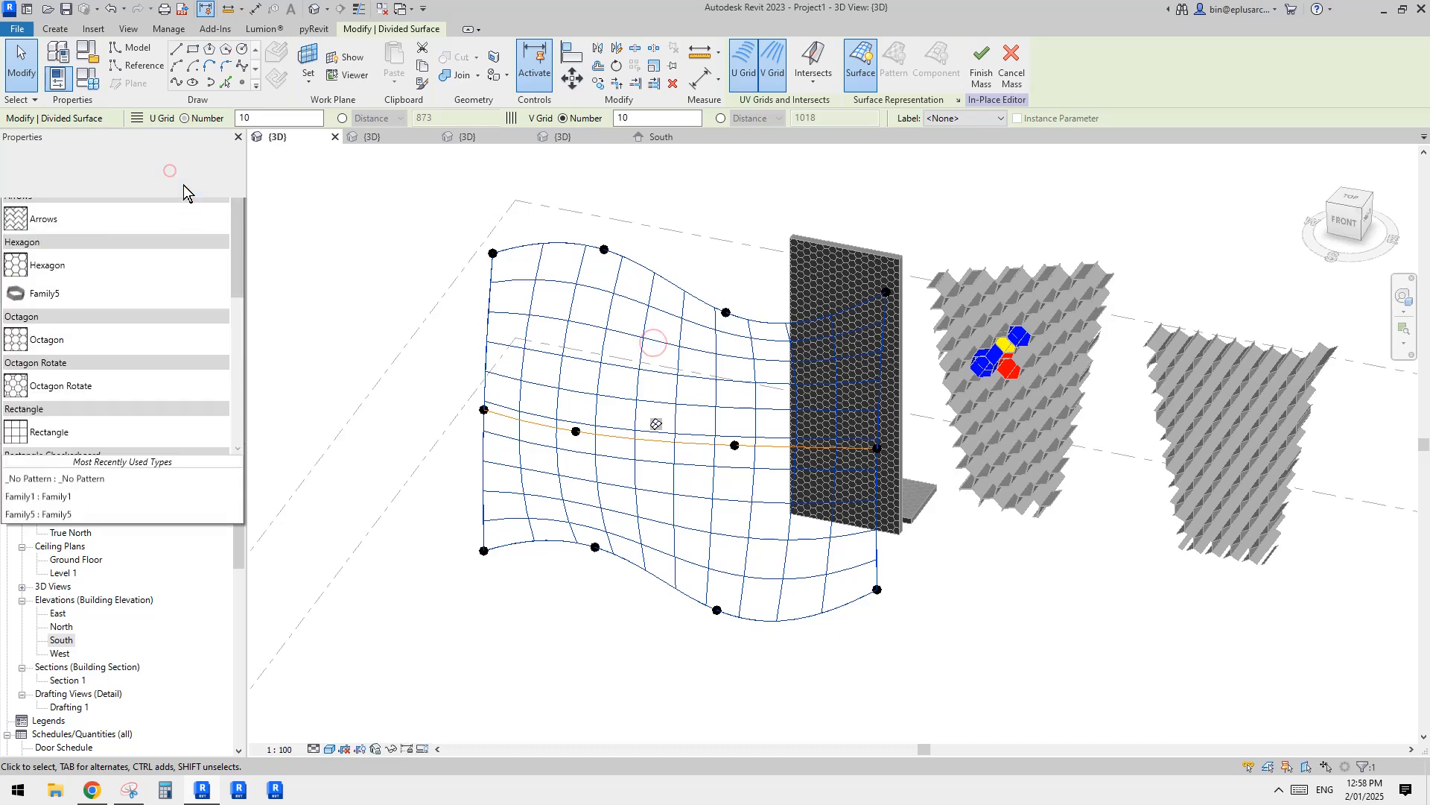
pyautogui.click(56, 372)
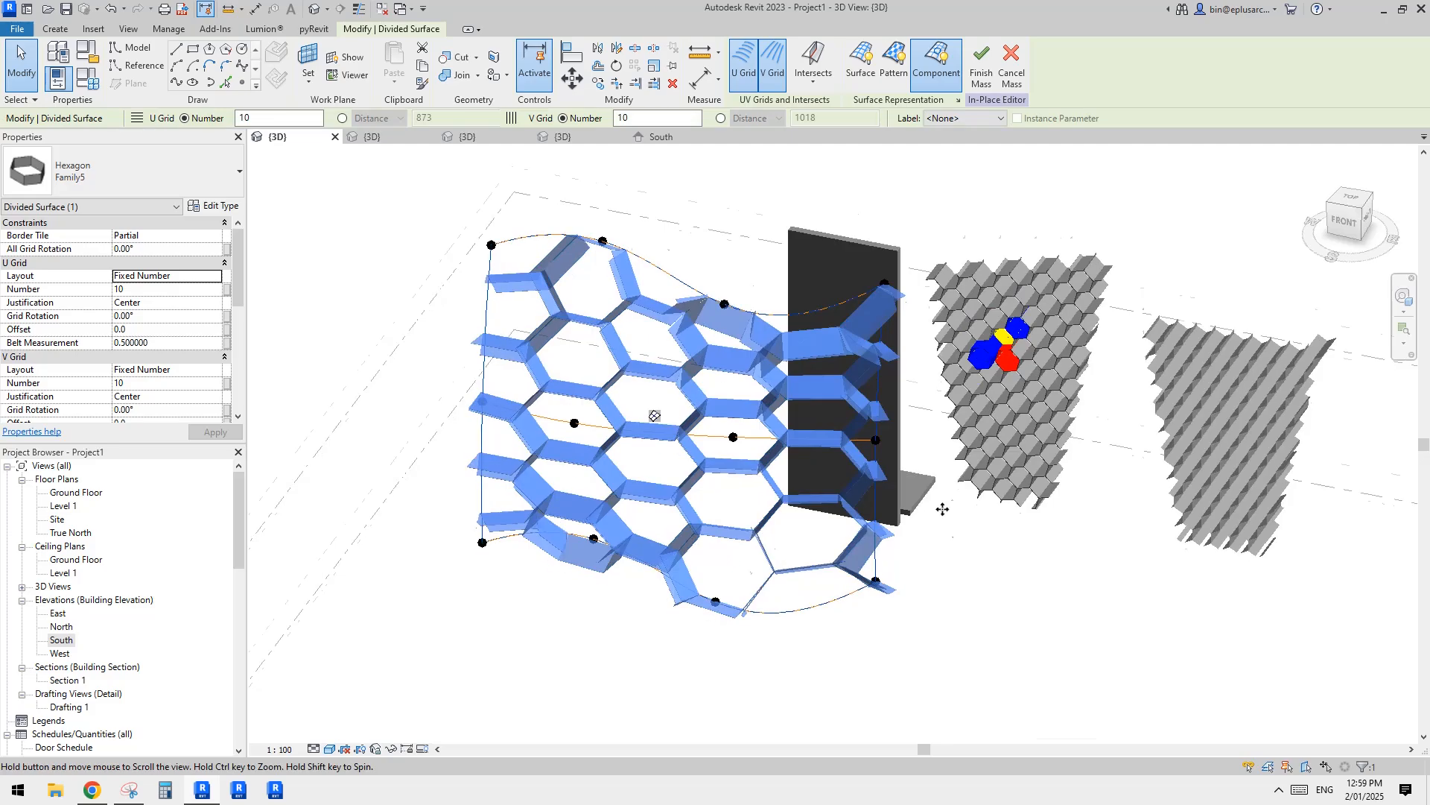
# Step: Set both the U grid and V grid numbers of the divided surface to 20
pyautogui.keyDown('shift'); pyautogui.moveTo(943, 504); pyautogui.dragTo(857, 447, button='middle'); pyautogui.keyUp('shift')
pyautogui.scroll(2, 800, 474)
pyautogui.moveTo(756, 474)
pyautogui.mouseDown(button='middle')
pyautogui.moveTo(797, 475)
pyautogui.moveTo(758, 474)
pyautogui.mouseUp(button='middle')
pyautogui.keyDown('shift'); pyautogui.moveTo(680, 502); pyautogui.dragTo(961, 639, button='middle'); pyautogui.keyUp('shift')
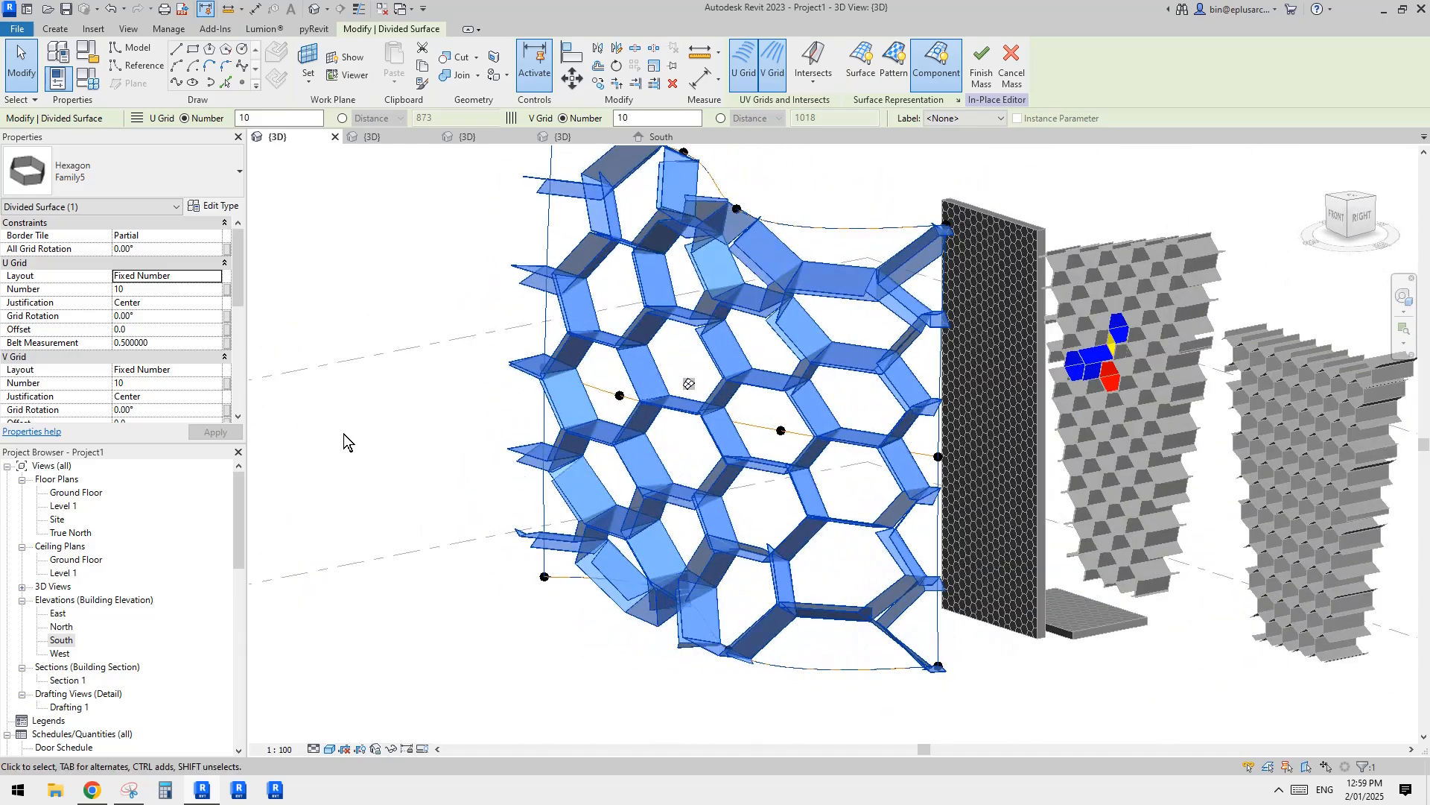
pyautogui.click(173, 290)
pyautogui.write('20')
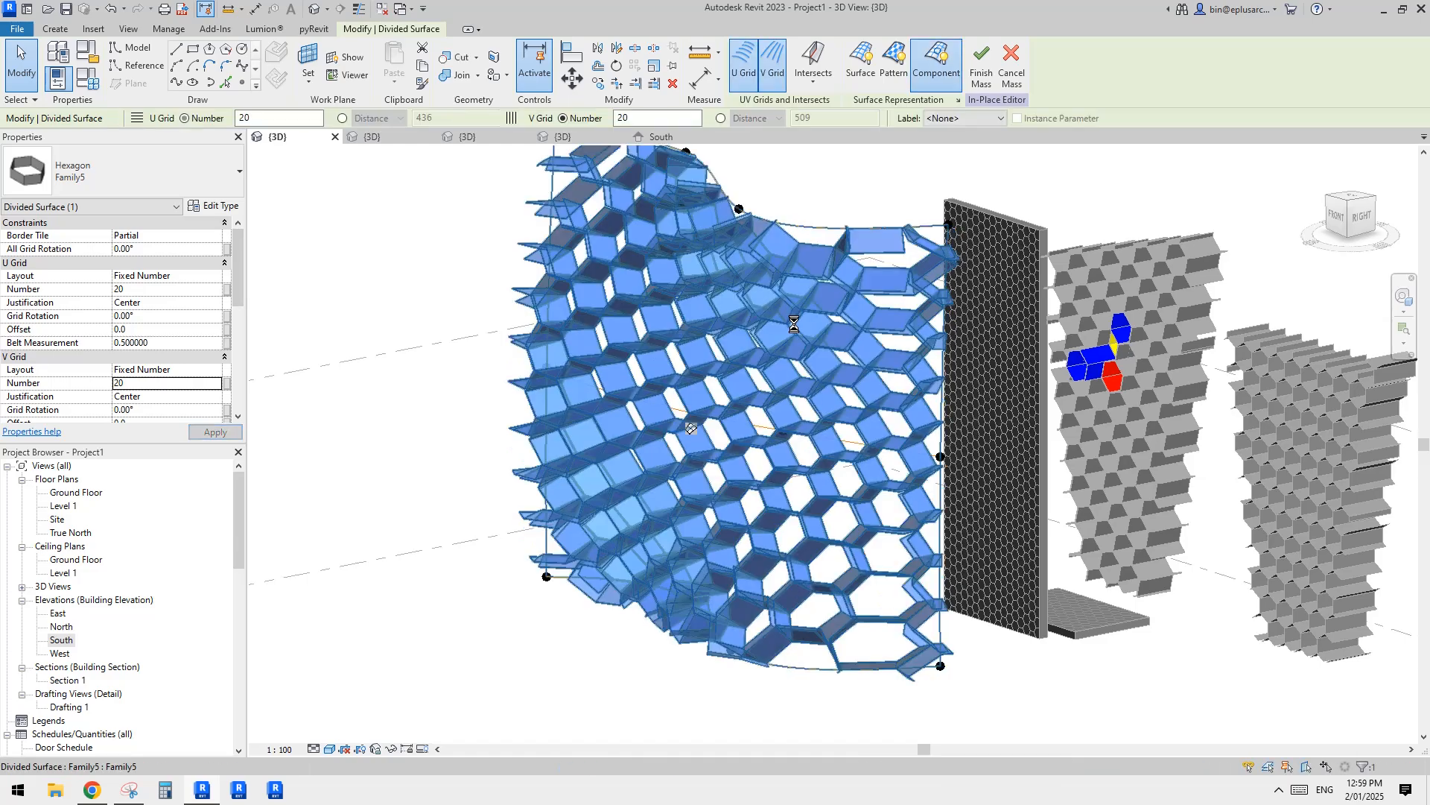
# Step: Finish the in-place mass with the curved hexagon panel surface and clear the selection
pyautogui.click(978, 432)
pyautogui.scroll(-2, 977, 432)
pyautogui.keyDown('shift'); pyautogui.moveTo(1027, 500); pyautogui.dragTo(928, 506, button='middle'); pyautogui.keyUp('shift')
pyautogui.scroll(1, 928, 499)
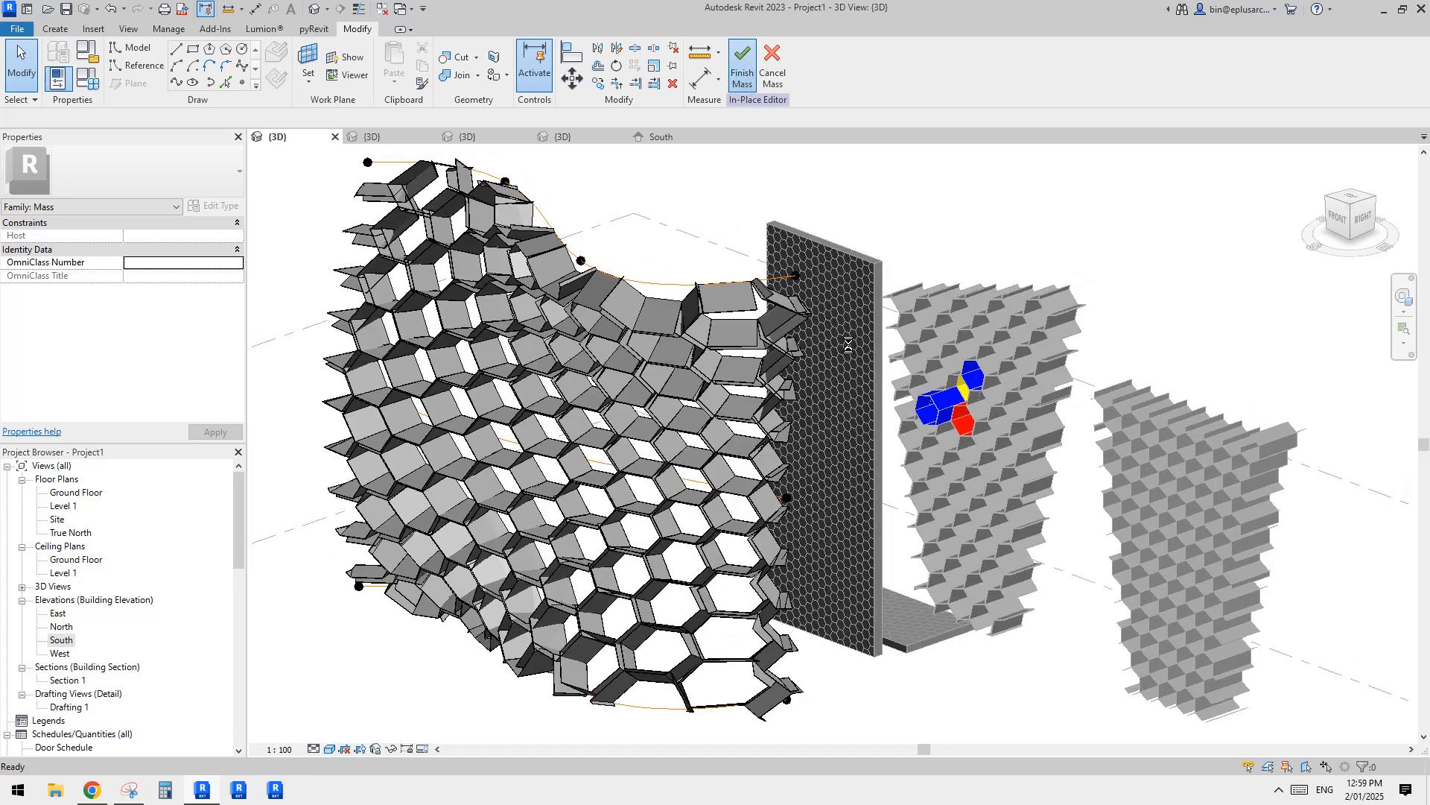
pyautogui.scroll(-1, 811, 392)
pyautogui.keyDown('shift'); pyautogui.moveTo(811, 391); pyautogui.dragTo(734, 369, button='middle'); pyautogui.keyUp('shift')
pyautogui.click(734, 369)
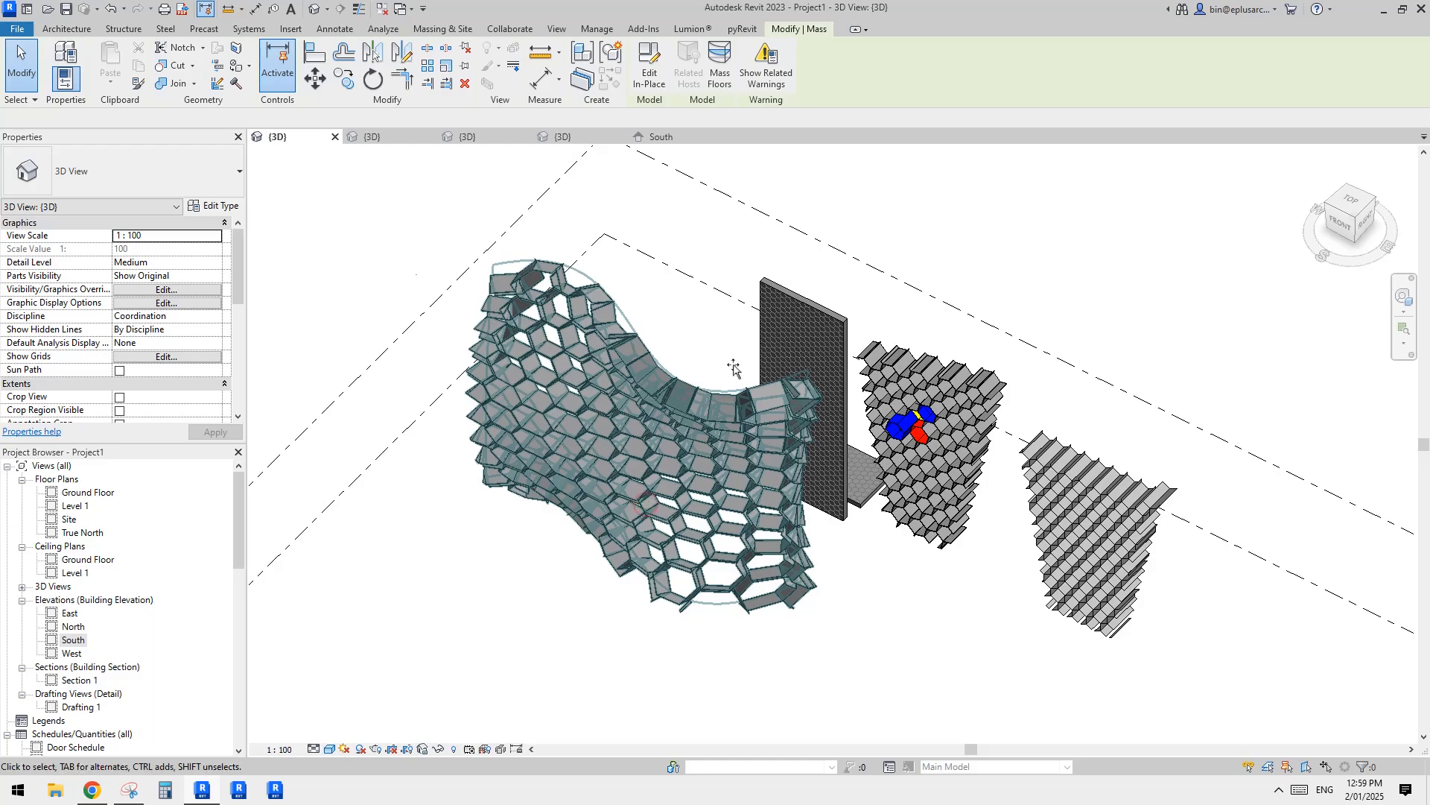
# Step: Examine the curved panel mass in 3D alongside the hexagon-patterned wall and the two flat panel masses
pyautogui.moveTo(734, 368); pyautogui.dragTo(749, 352)
pyautogui.keyDown('shift'); pyautogui.moveTo(763, 367); pyautogui.dragTo(843, 361, button='middle'); pyautogui.keyUp('shift')
pyautogui.click(955, 350)
pyautogui.scroll(-1, 975, 348)
pyautogui.moveTo(975, 348); pyautogui.dragTo(741, 434, button='middle')
pyautogui.scroll(2, 900, 388)
pyautogui.scroll(2, 690, 392)
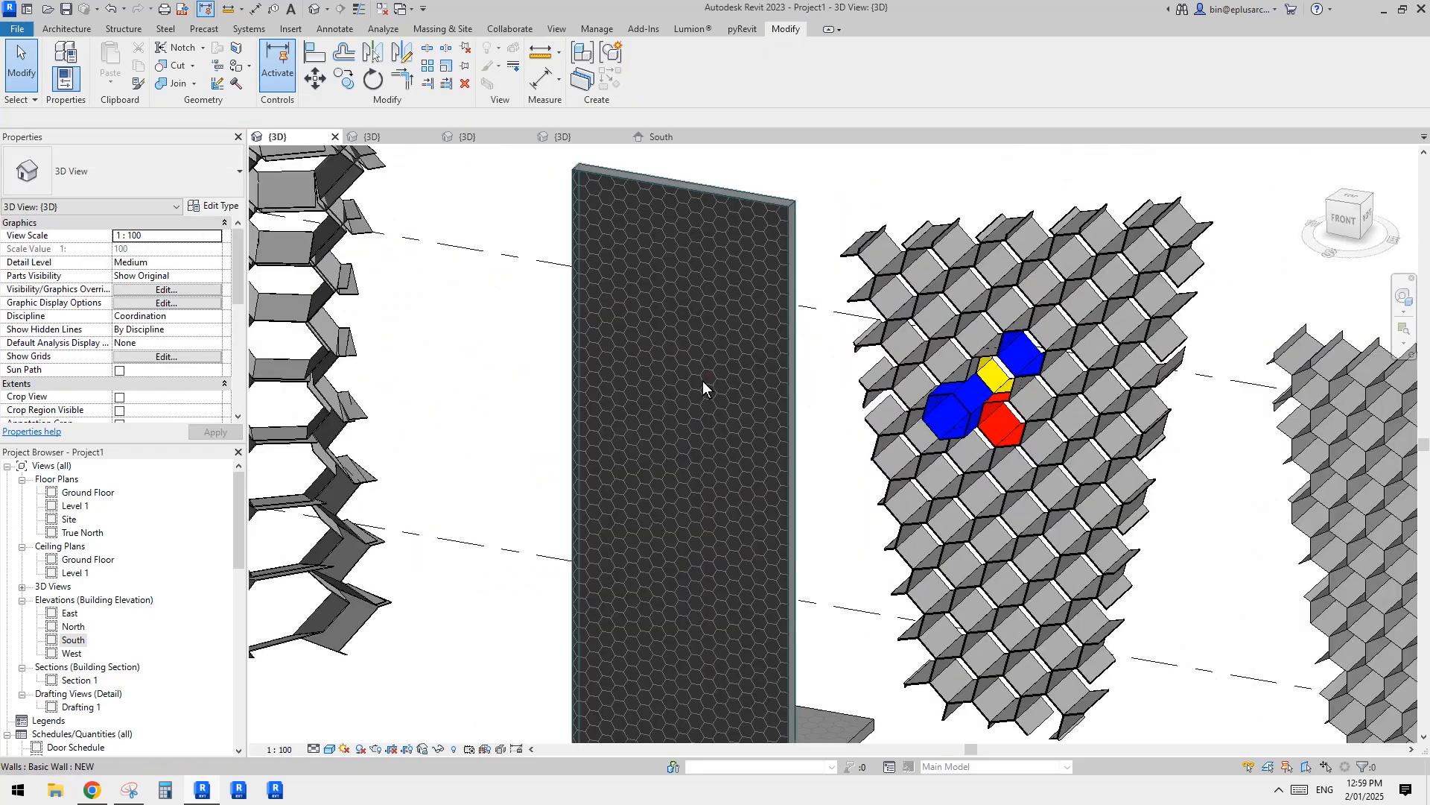
pyautogui.click(703, 381)
pyautogui.scroll(-1, 703, 382)
pyautogui.moveTo(703, 382); pyautogui.dragTo(779, 372, button='middle')
pyautogui.keyDown('shift'); pyautogui.moveTo(778, 373); pyautogui.dragTo(616, 344, button='middle'); pyautogui.keyUp('shift')
pyautogui.press('Escape')
pyautogui.click(784, 386)
pyautogui.press('Escape')
pyautogui.moveTo(914, 384); pyautogui.dragTo(810, 378, button='middle')
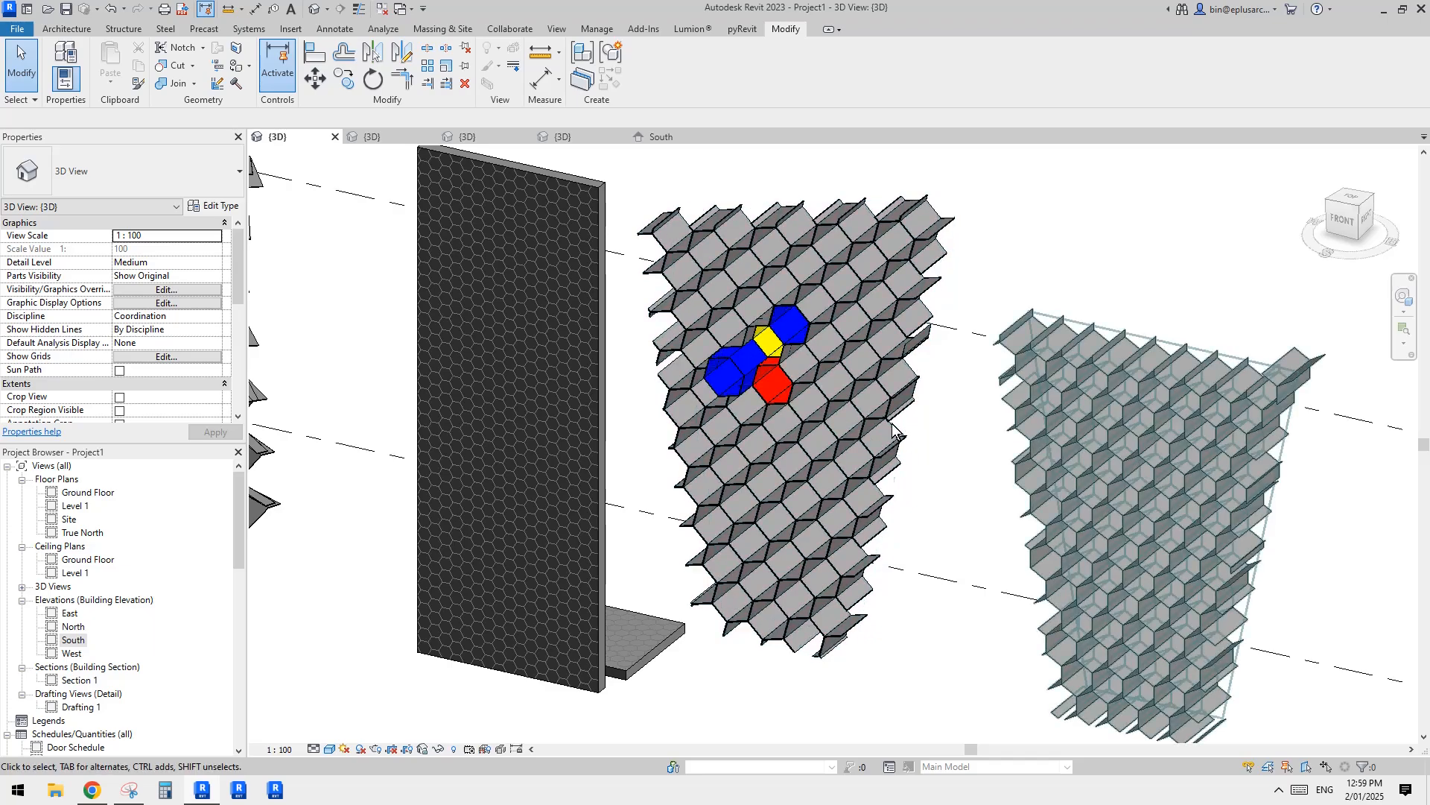
pyautogui.scroll(-2, 768, 467)
pyautogui.moveTo(768, 467); pyautogui.dragTo(839, 482, button='middle')
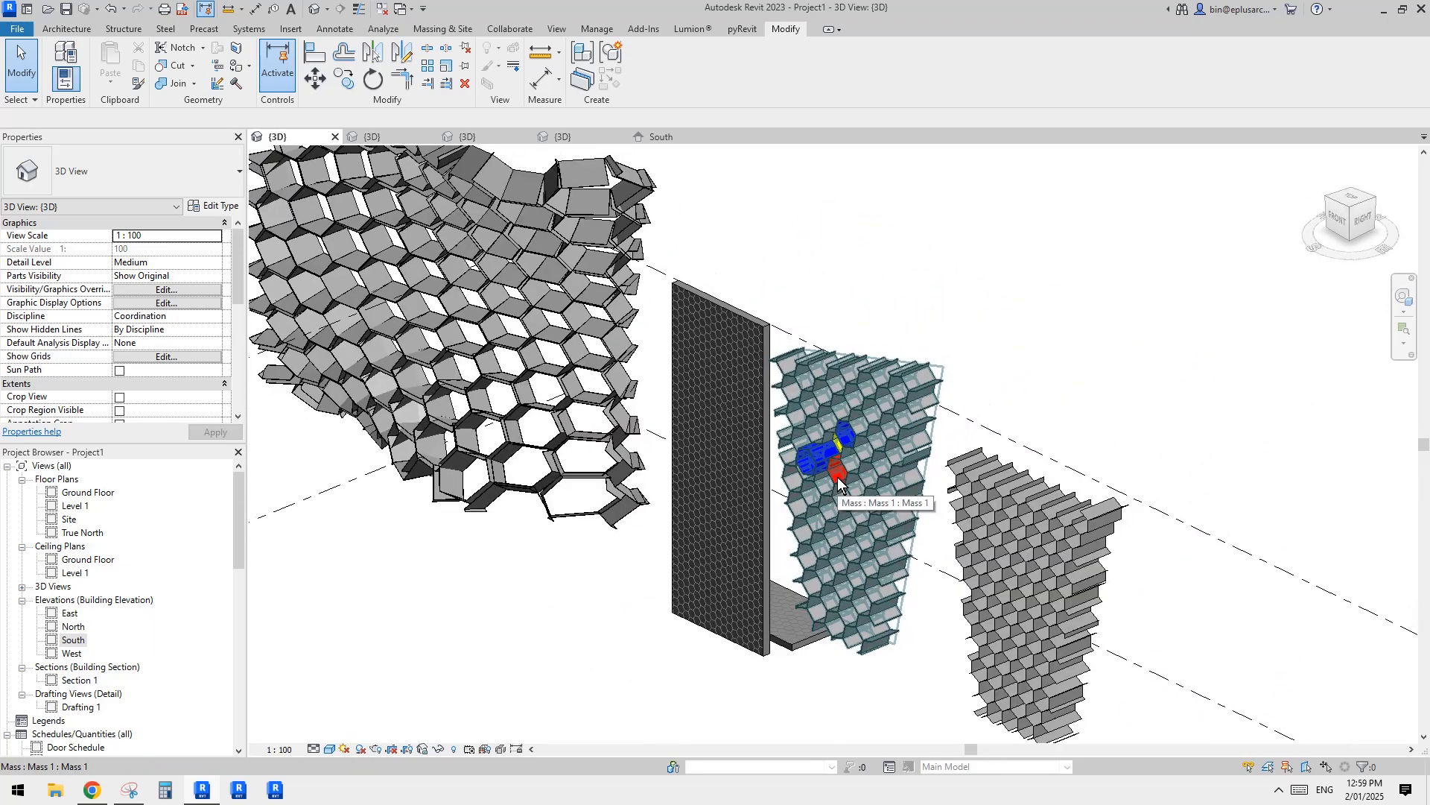